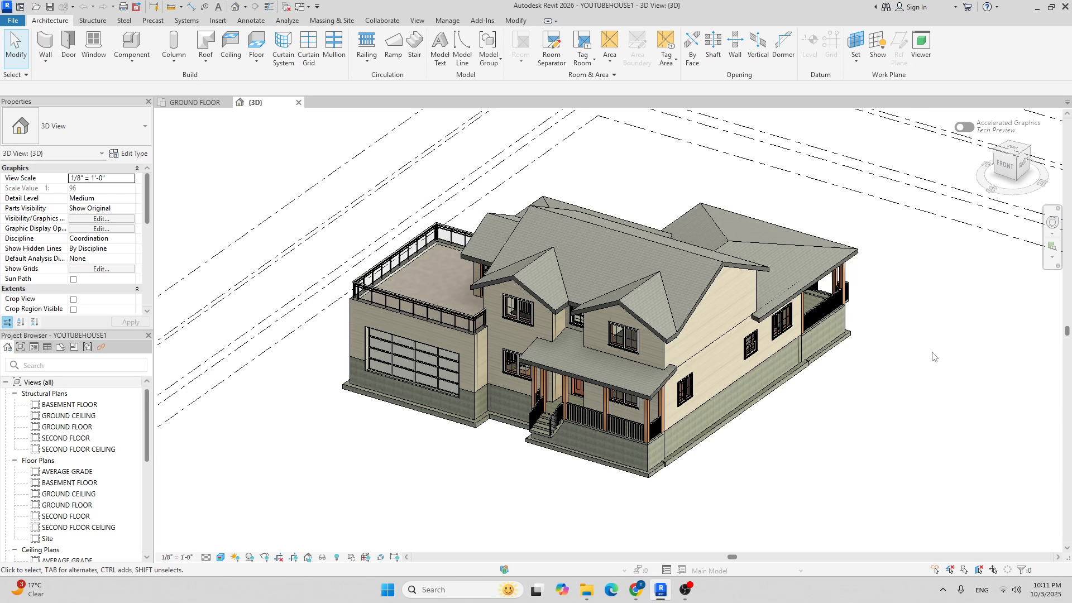
Glance at the REVIT HOUSE PART 1 folder, then orbit the house to an elevated front-right view.
{"action": "left_click", "coordinate": [589, 589]}
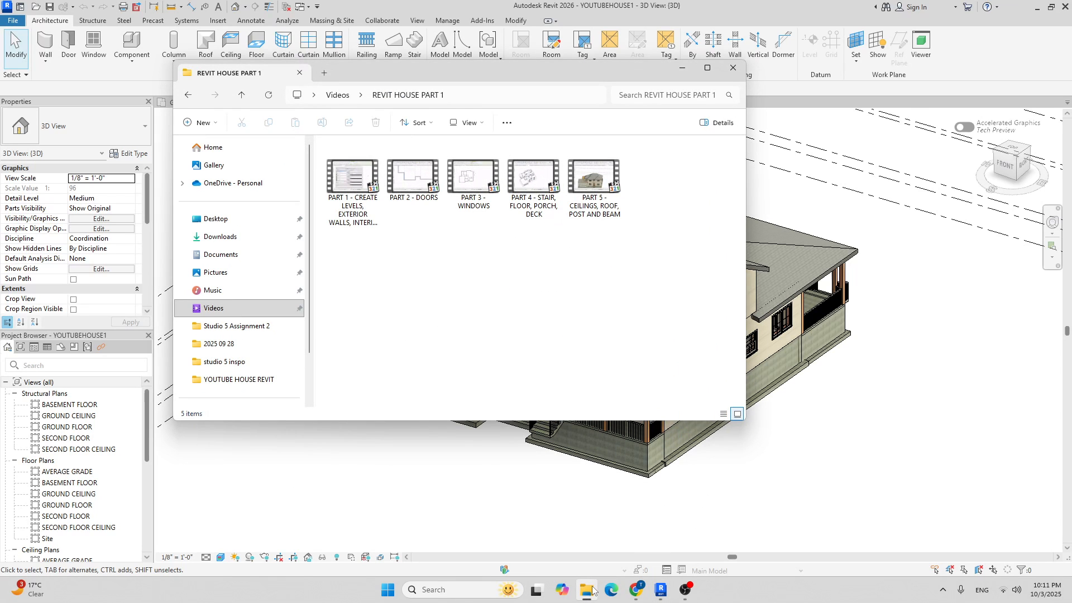
{"action": "left_click", "coordinate": [589, 589]}
{"action": "scroll", "coordinate": [614, 390], "scroll_direction": "up", "scroll_amount": 10}
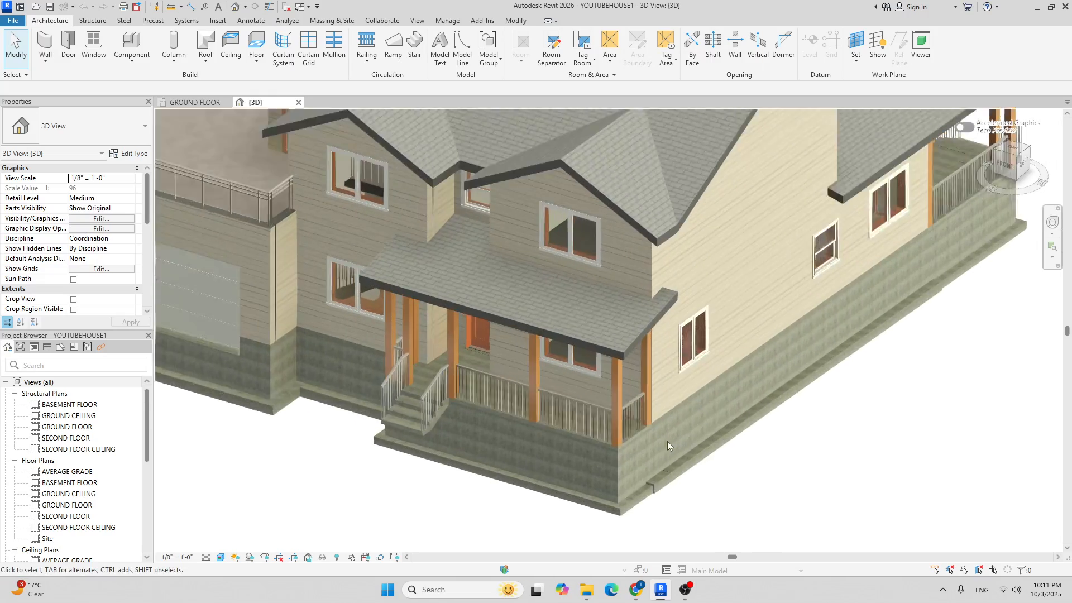
{"action": "scroll", "coordinate": [466, 351], "scroll_direction": "down", "scroll_amount": 8}
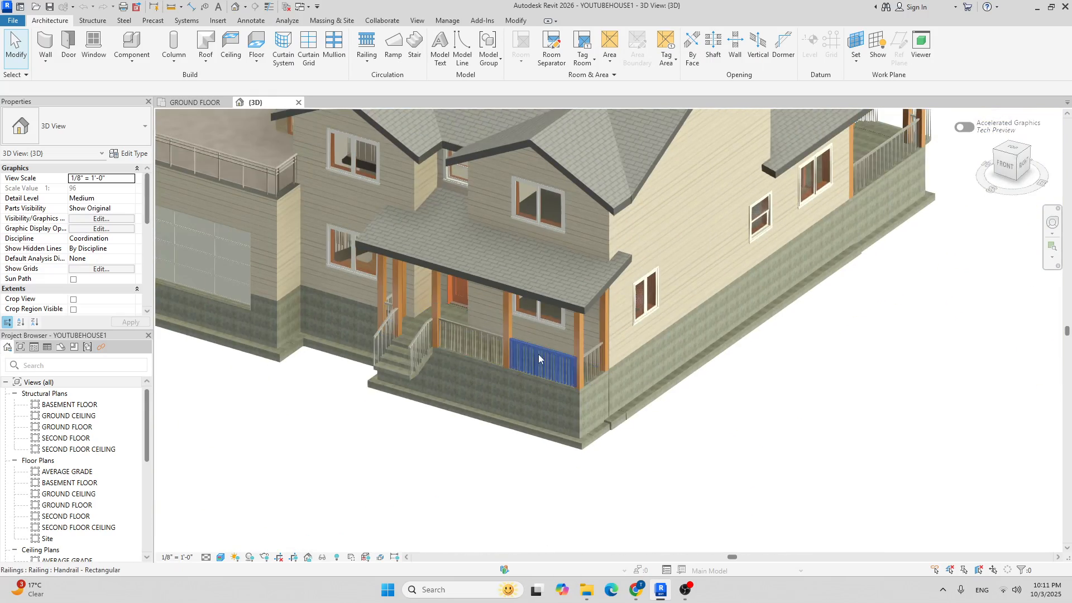
{"action": "scroll", "coordinate": [544, 363], "scroll_direction": "up", "scroll_amount": 4}
{"action": "middle_click_drag", "start_coordinate": [630, 359], "coordinate": [414, 297], "text": "shift"}
{"action": "scroll", "coordinate": [915, 248], "scroll_direction": "up", "scroll_amount": 3}
{"action": "scroll", "coordinate": [924, 279], "scroll_direction": "down", "scroll_amount": 3}
{"action": "middle_click_drag", "start_coordinate": [570, 334], "coordinate": [628, 397], "text": "shift"}
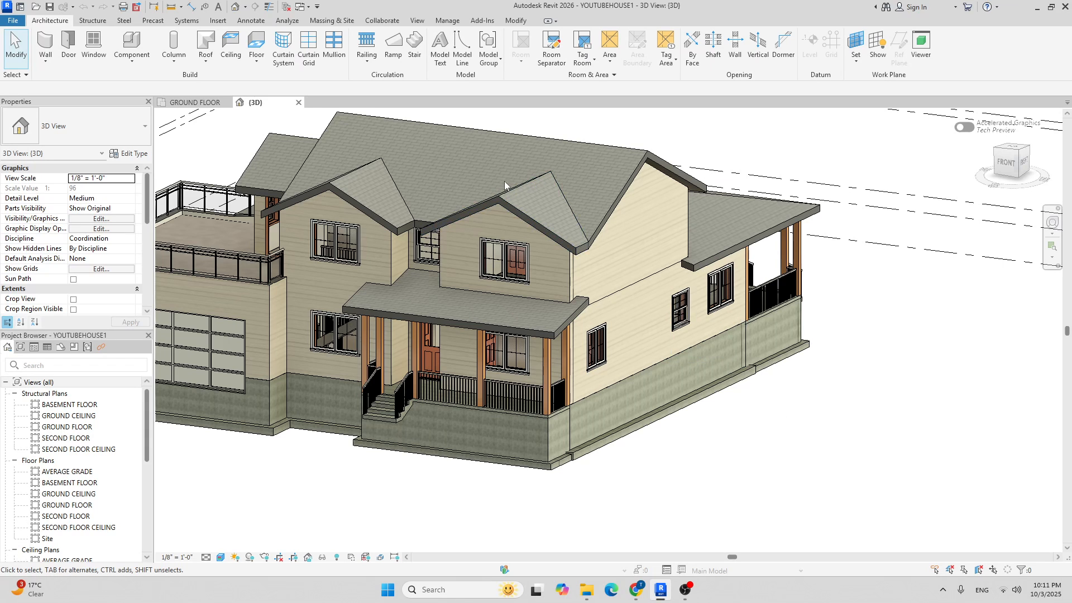
{"action": "scroll", "coordinate": [576, 260], "scroll_direction": "up", "scroll_amount": 6}
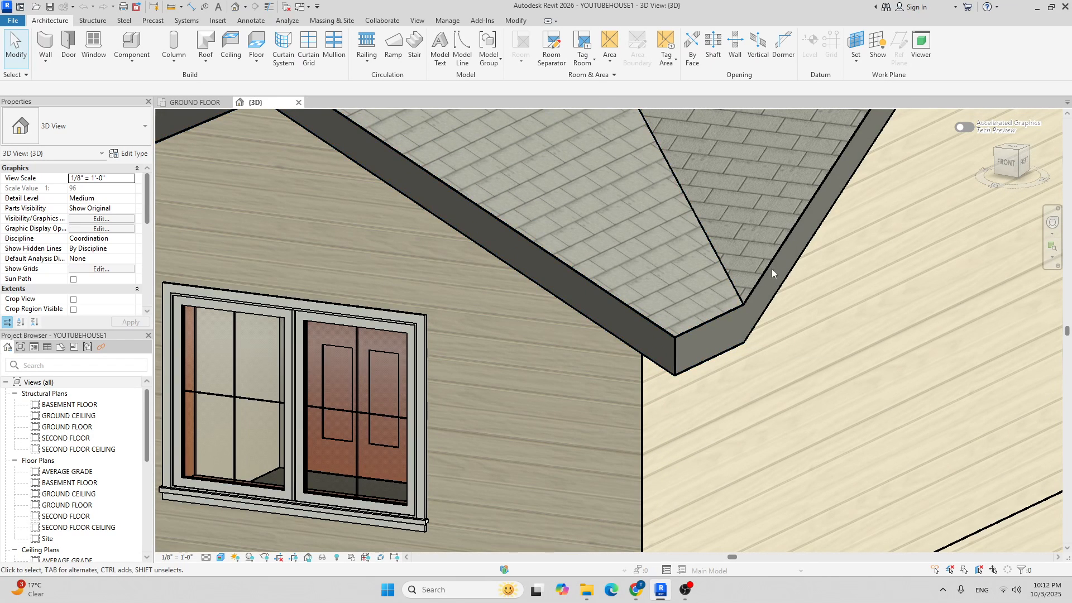
{"action": "scroll", "coordinate": [649, 323], "scroll_direction": "down", "scroll_amount": 3}
{"action": "scroll", "coordinate": [649, 324], "scroll_direction": "down", "scroll_amount": 4}
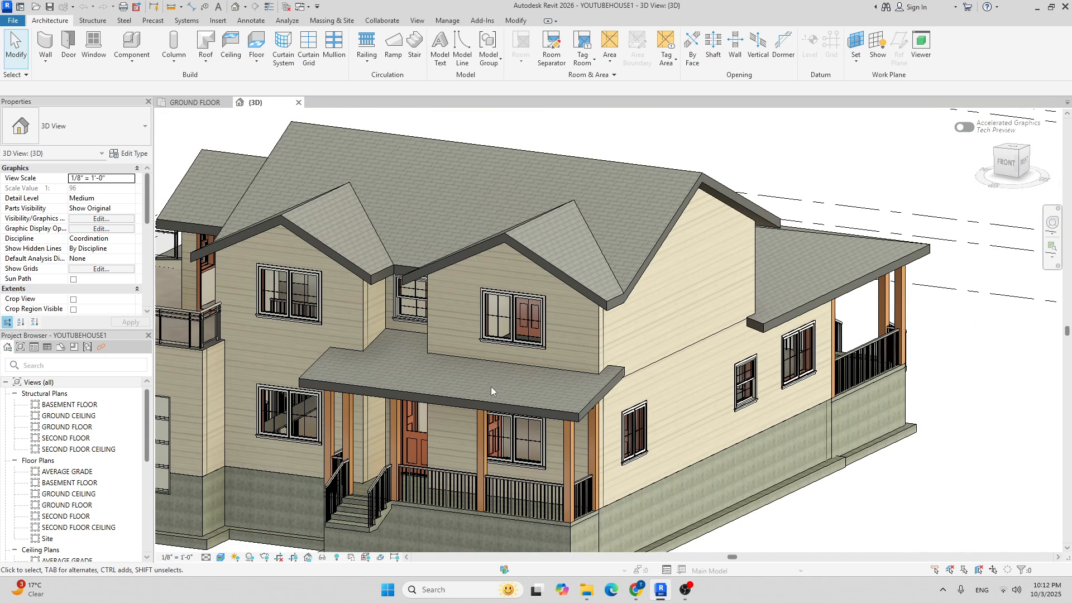
{"action": "scroll", "coordinate": [488, 363], "scroll_direction": "down", "scroll_amount": 4}
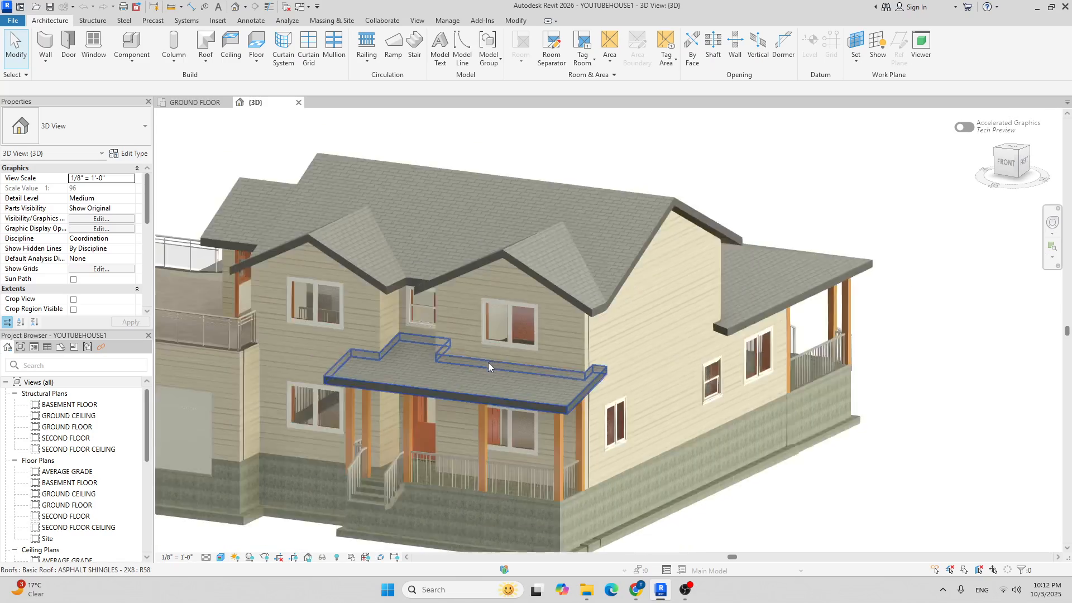
Orbit the house to its left-front, expand the 3D views list, and pan the model into view.
{"action": "middle_click_drag", "start_coordinate": [343, 316], "coordinate": [467, 322], "text": "shift"}
{"action": "scroll", "coordinate": [469, 322], "scroll_direction": "up", "scroll_amount": 3}
{"action": "scroll", "coordinate": [430, 351], "scroll_direction": "up", "scroll_amount": 3}
{"action": "scroll", "coordinate": [375, 333], "scroll_direction": "down", "scroll_amount": 4}
{"action": "scroll", "coordinate": [468, 323], "scroll_direction": "down", "scroll_amount": 3}
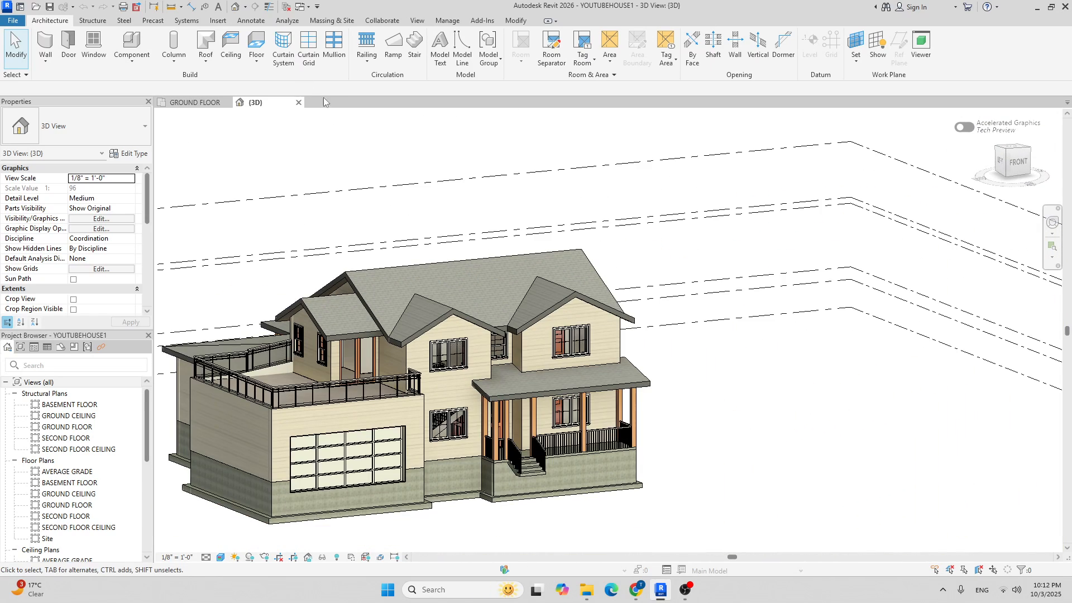
{"action": "scroll", "coordinate": [74, 428], "scroll_direction": "down", "scroll_amount": 1}
{"action": "scroll", "coordinate": [278, 272], "scroll_direction": "up", "scroll_amount": 1}
{"action": "scroll", "coordinate": [106, 410], "scroll_direction": "up", "scroll_amount": 1}
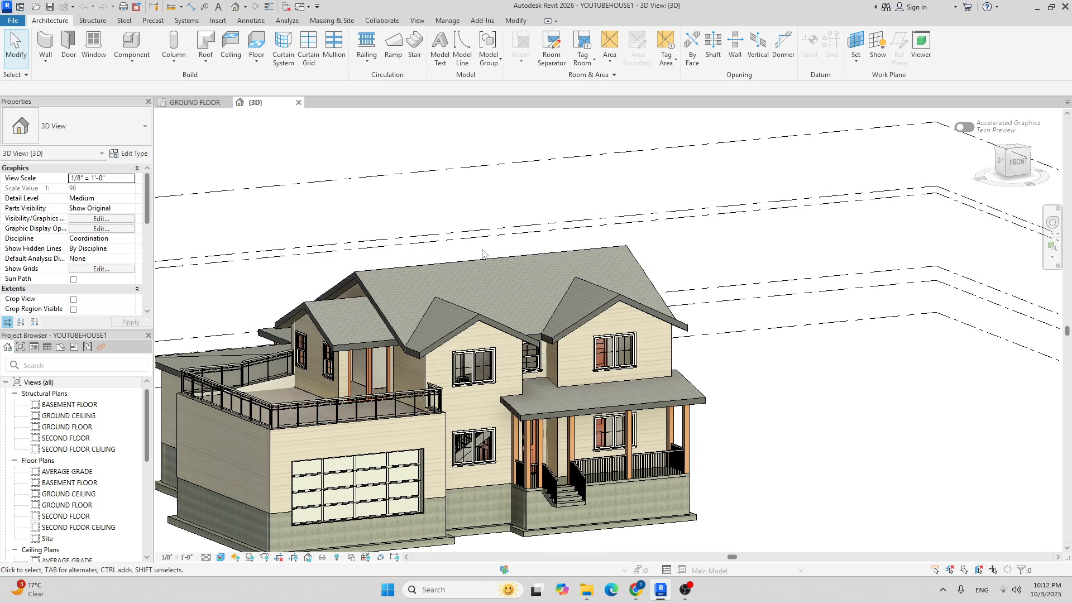
{"action": "scroll", "coordinate": [55, 458], "scroll_direction": "down", "scroll_amount": 2}
{"action": "scroll", "coordinate": [54, 457], "scroll_direction": "down", "scroll_amount": 4}
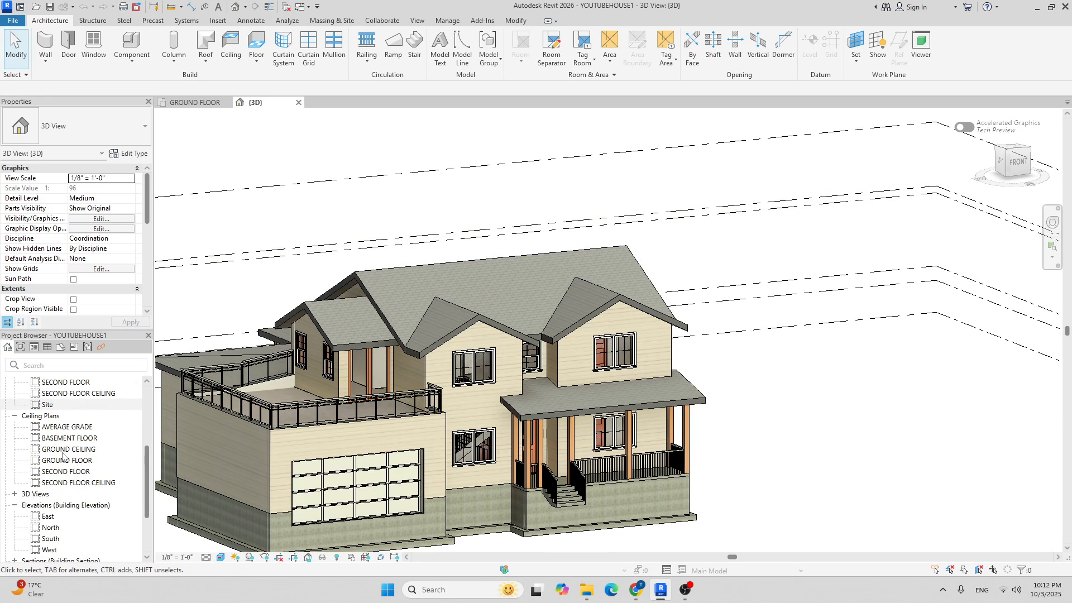
{"action": "left_click", "coordinate": [16, 496]}
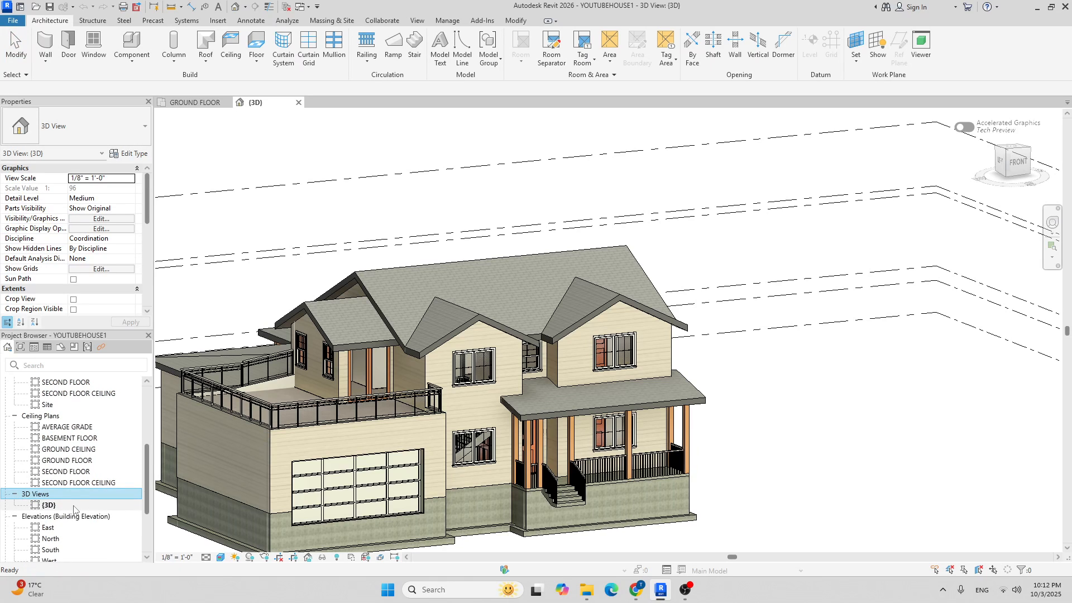
{"action": "scroll", "coordinate": [396, 335], "scroll_direction": "down", "scroll_amount": 1}
{"action": "left_click", "coordinate": [795, 458]}
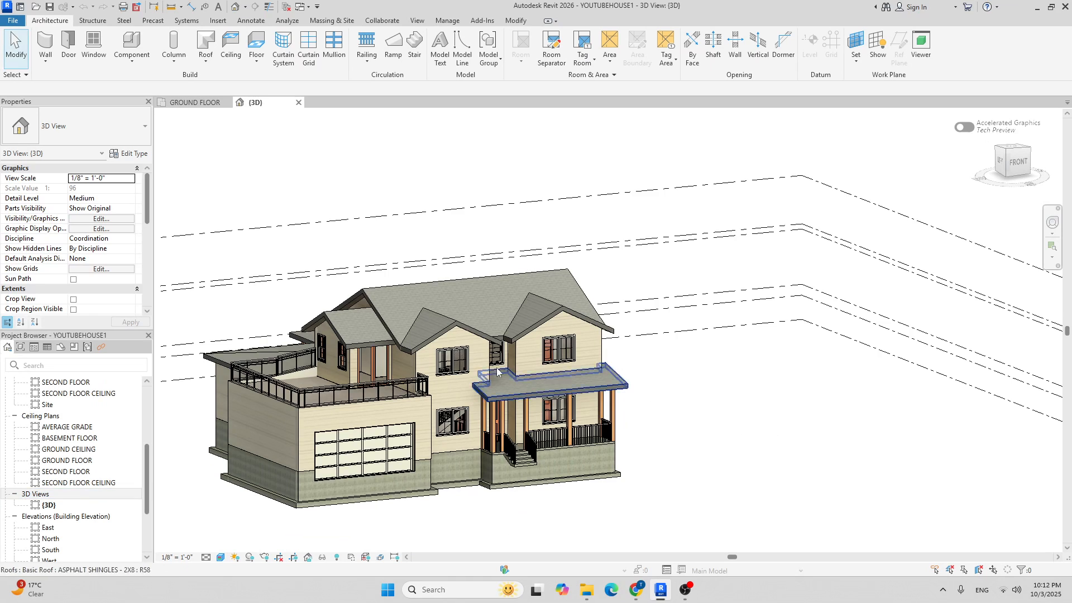
{"action": "middle_click_drag", "start_coordinate": [499, 366], "coordinate": [601, 356]}
{"action": "scroll", "coordinate": [473, 301], "scroll_direction": "up", "scroll_amount": 6}
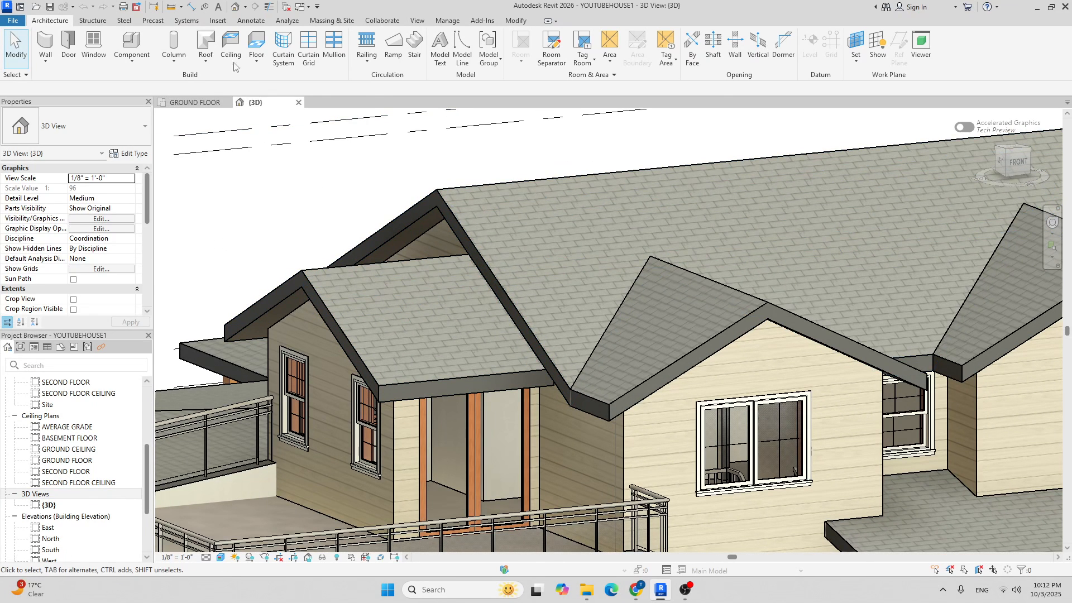
Start Roof: Fascia with Fascia-Flat 1x12, trial it on the porch roof's lower edge, then undo it.
{"action": "left_click", "coordinate": [206, 62]}
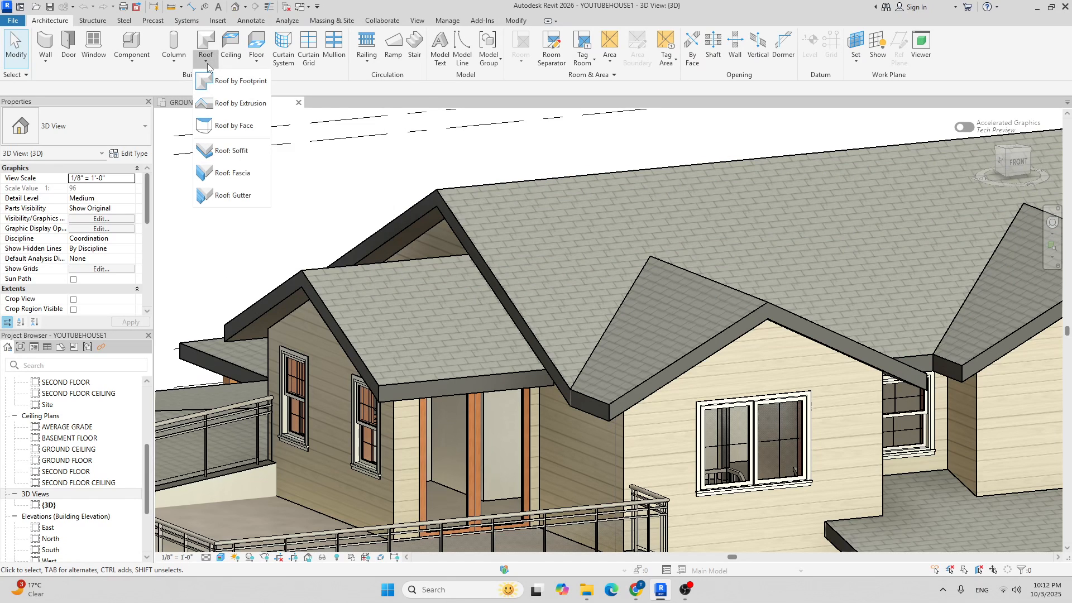
{"action": "left_click", "coordinate": [235, 173]}
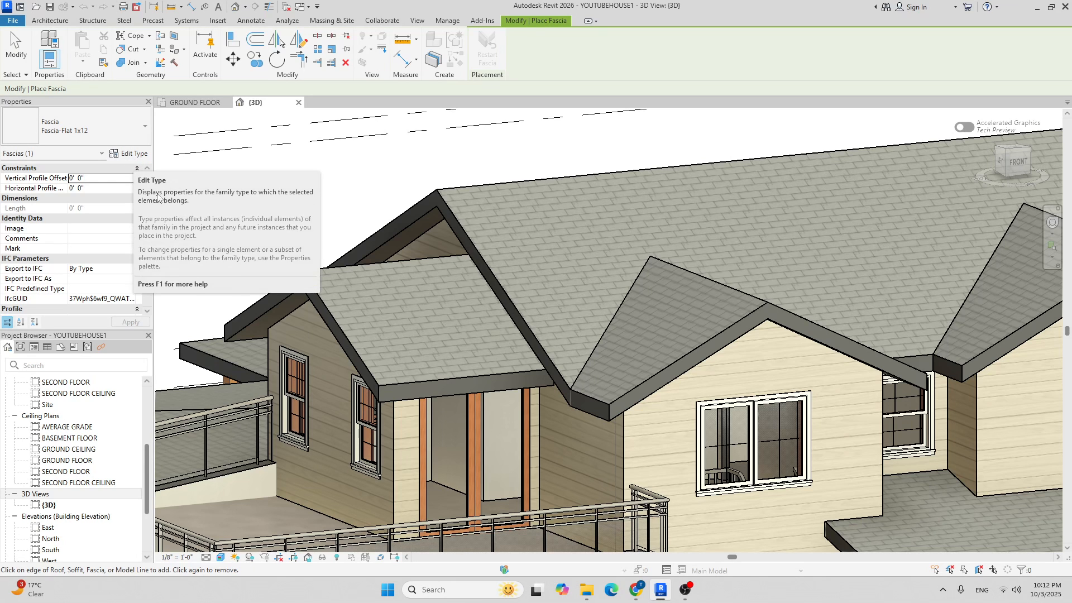
{"action": "scroll", "coordinate": [410, 404], "scroll_direction": "up", "scroll_amount": 5}
{"action": "left_click", "coordinate": [417, 363]}
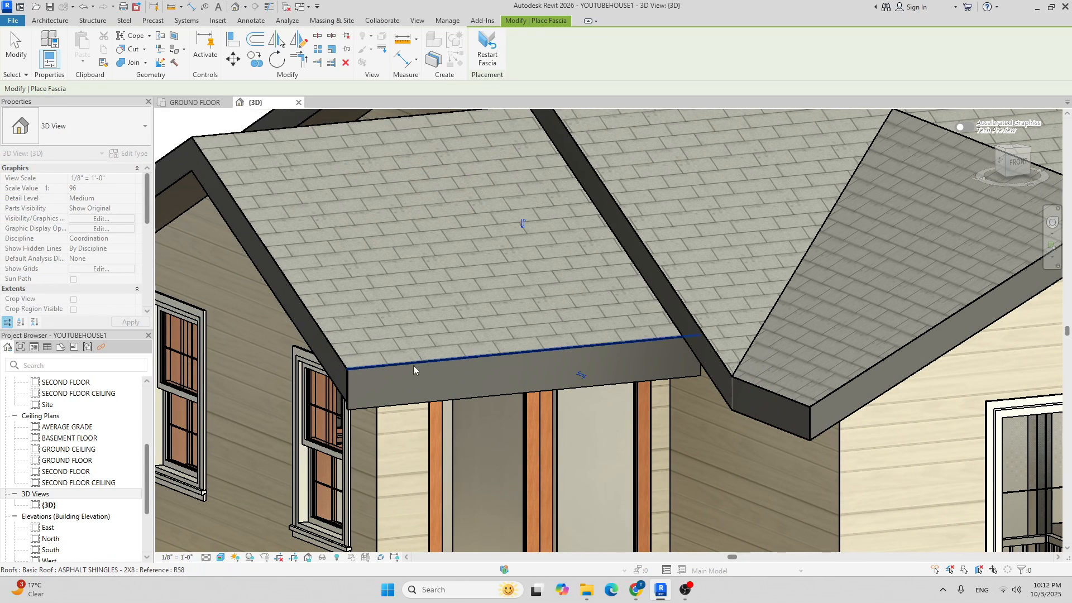
{"action": "middle_click_drag", "start_coordinate": [469, 364], "coordinate": [557, 305], "text": "shift"}
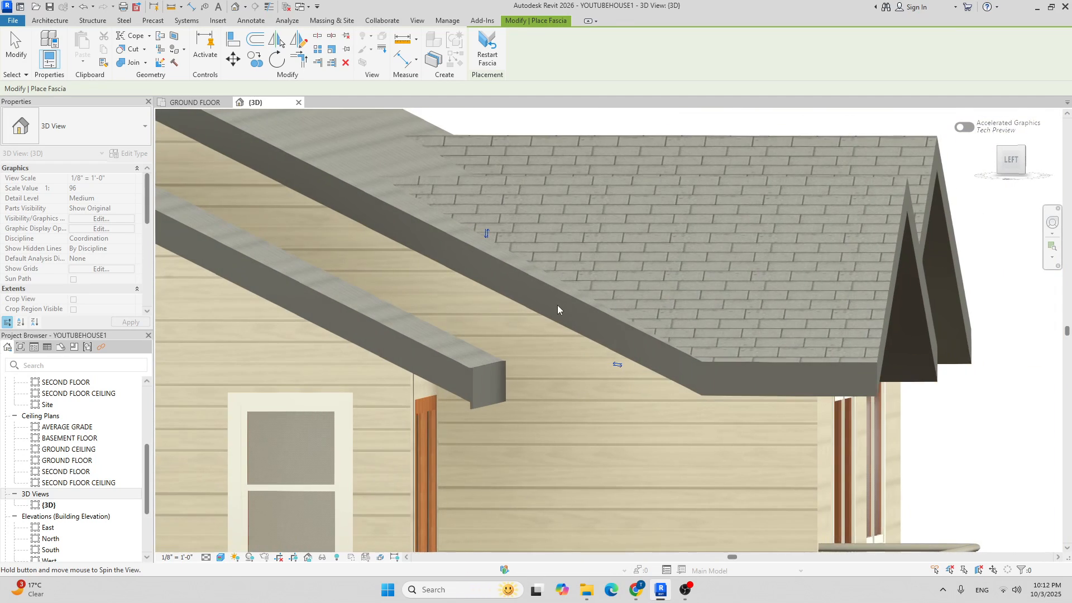
{"action": "scroll", "coordinate": [475, 410], "scroll_direction": "up", "scroll_amount": 5}
{"action": "scroll", "coordinate": [482, 338], "scroll_direction": "down", "scroll_amount": 3}
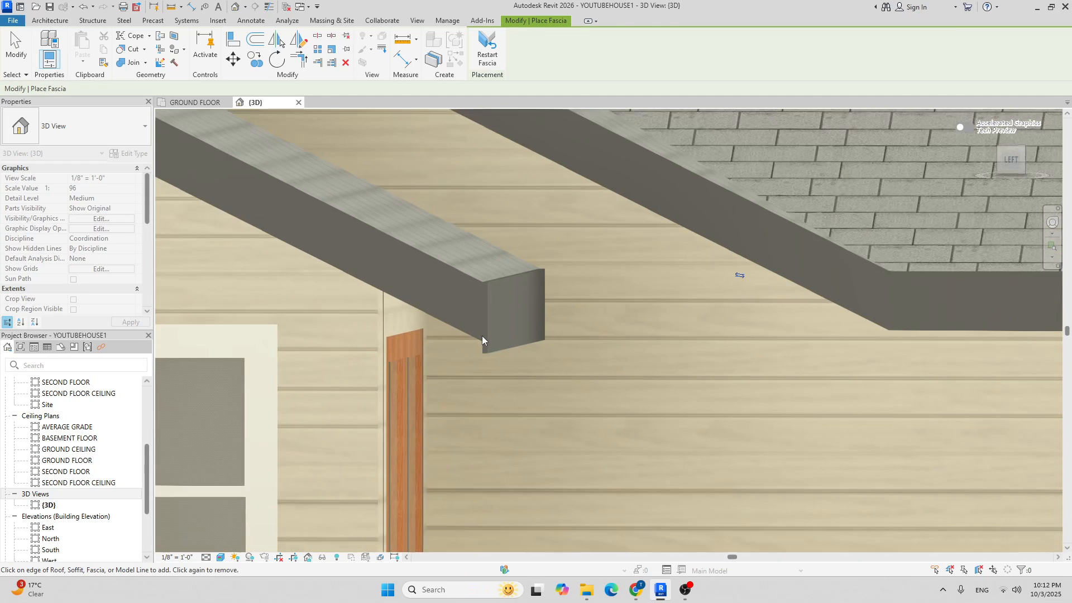
{"action": "key", "text": "ctrl+z"}
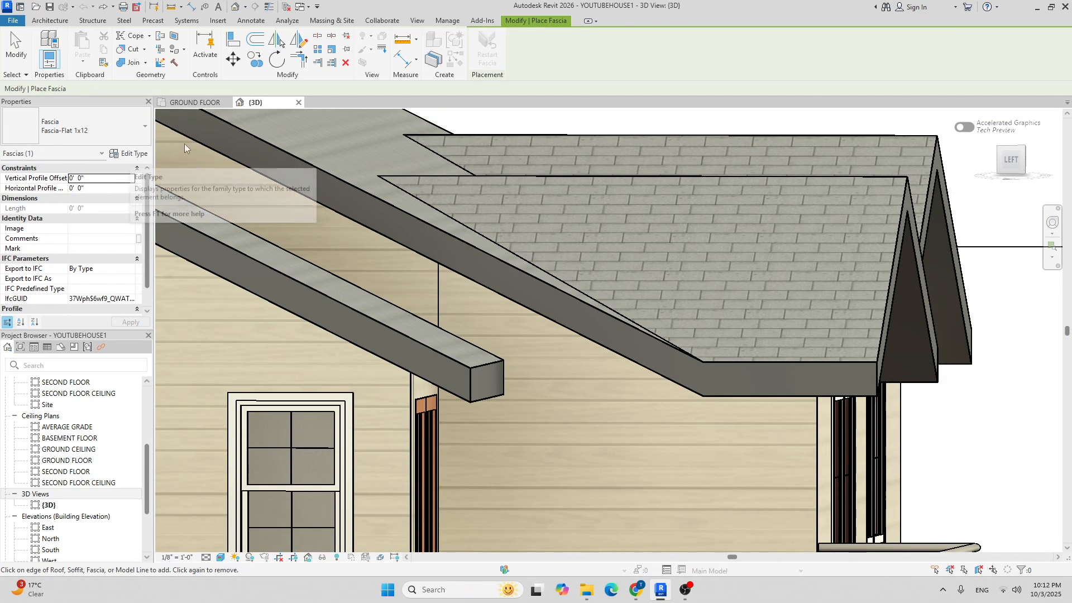
Duplicate Fascia-Flat 1x12 as Fascia-Flat 1x10 with profile Fascia-Flat : 1x10, and open its Material setting.
{"action": "left_click", "coordinate": [134, 153]}
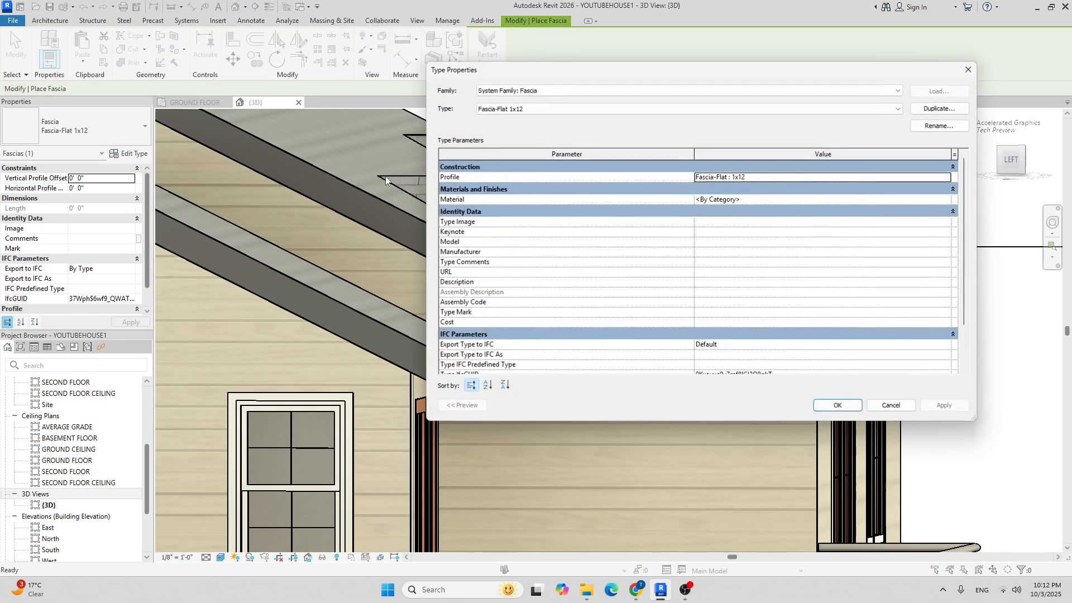
{"action": "left_click", "coordinate": [939, 108]}
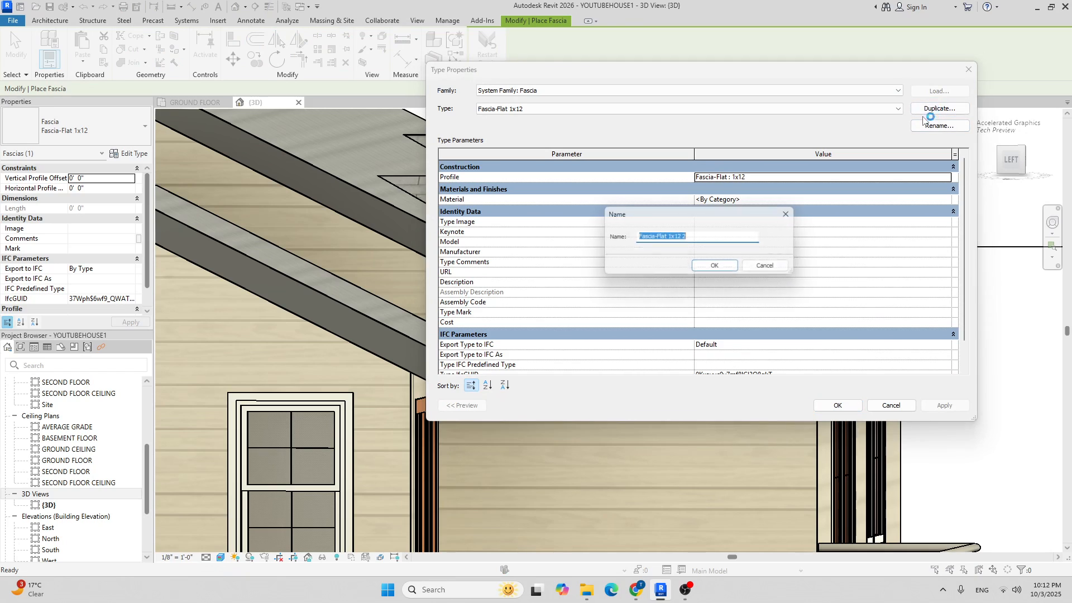
{"action": "left_click", "coordinate": [726, 236]}
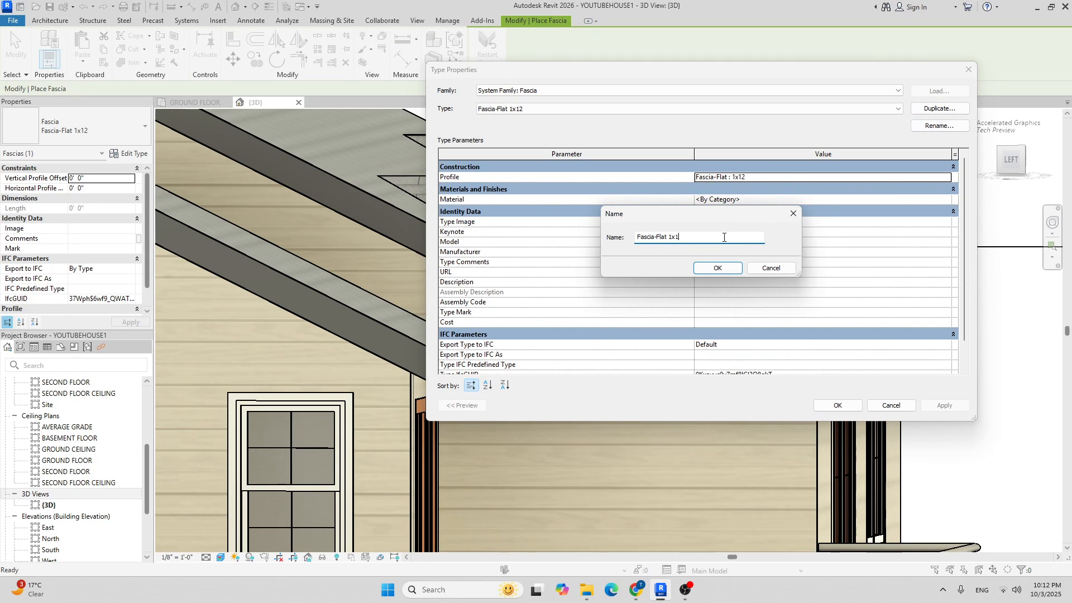
{"action": "left_click", "coordinate": [717, 267]}
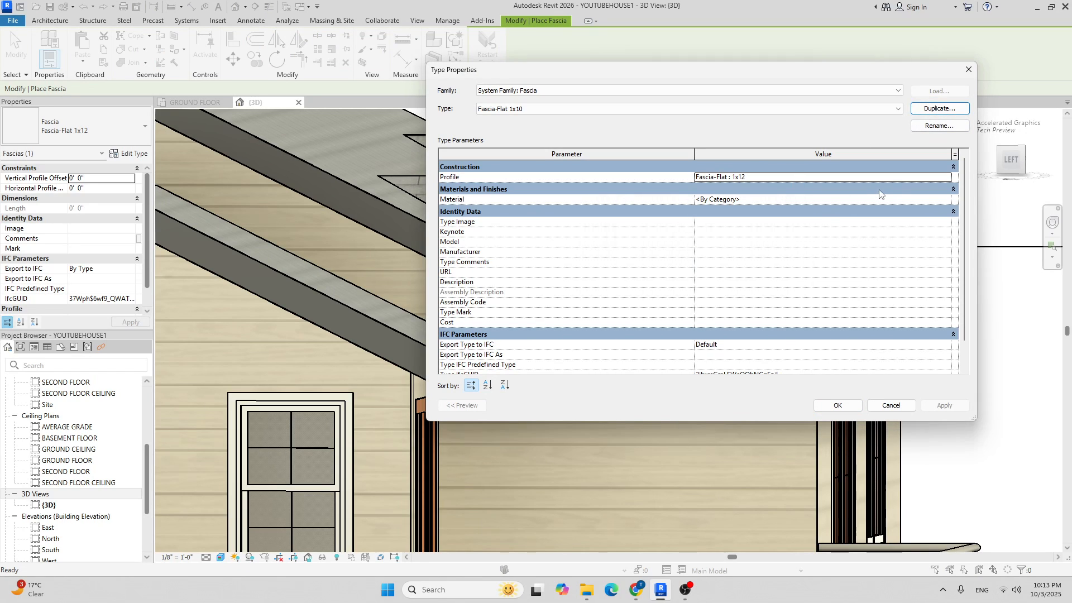
{"action": "left_click", "coordinate": [945, 177]}
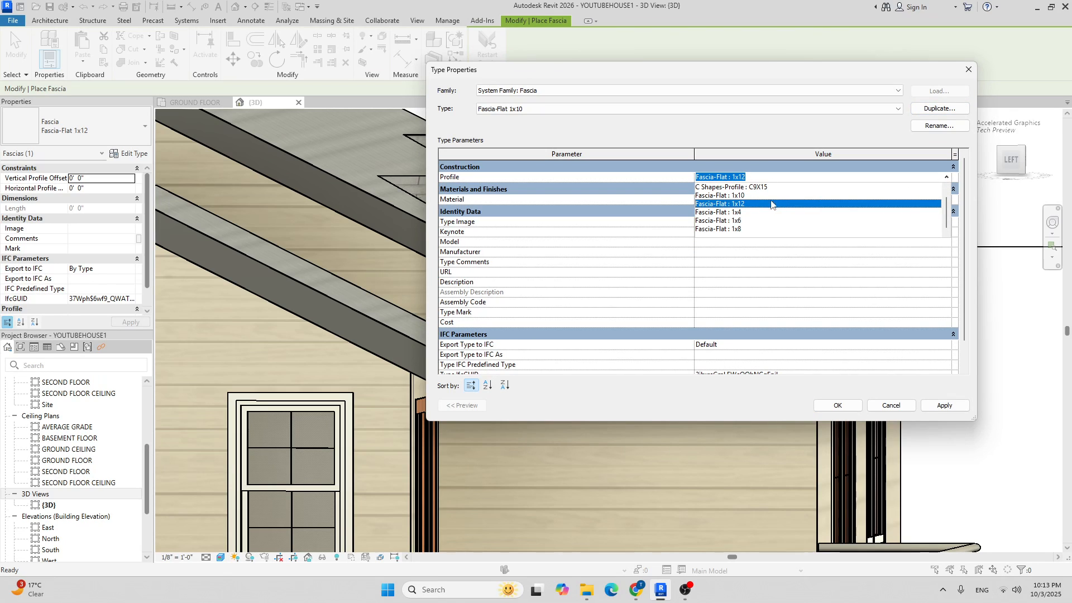
{"action": "left_click", "coordinate": [745, 196]}
{"action": "left_click", "coordinate": [948, 201]}
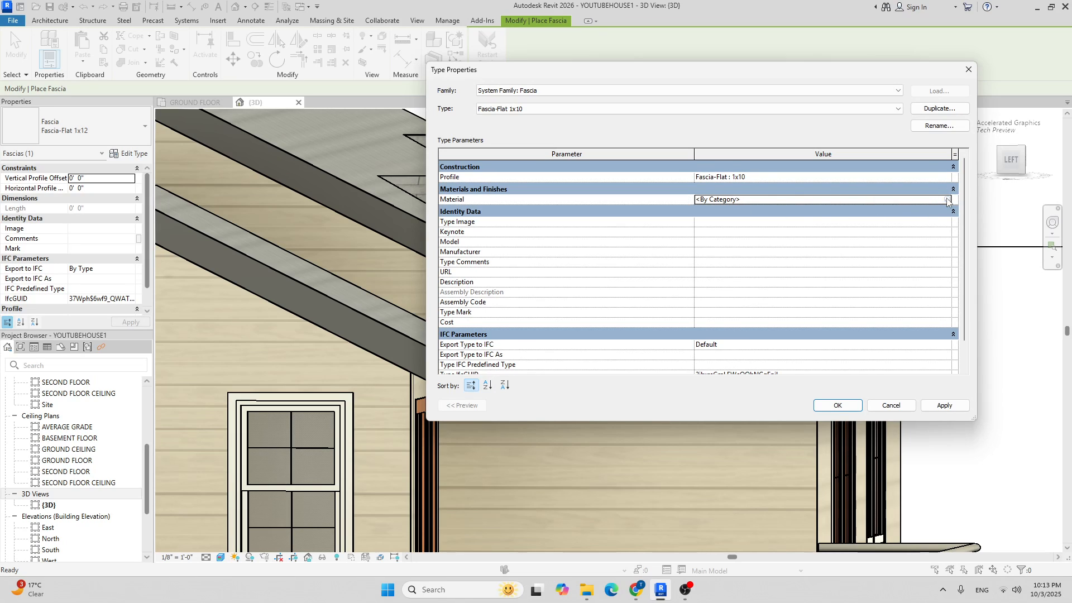
{"action": "left_click", "coordinate": [949, 202]}
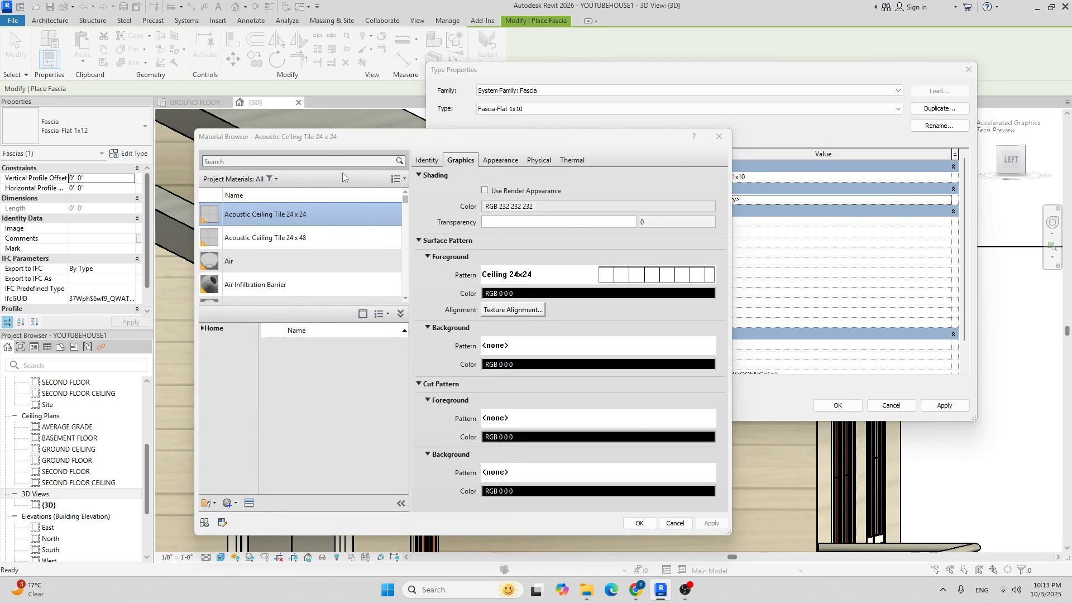
Search materials for 'pl' and assign Laminate, Ivory, Matte with render-appearance shading.
{"action": "left_click", "coordinate": [305, 164]}
{"action": "scroll", "coordinate": [308, 222], "scroll_direction": "down", "scroll_amount": 5}
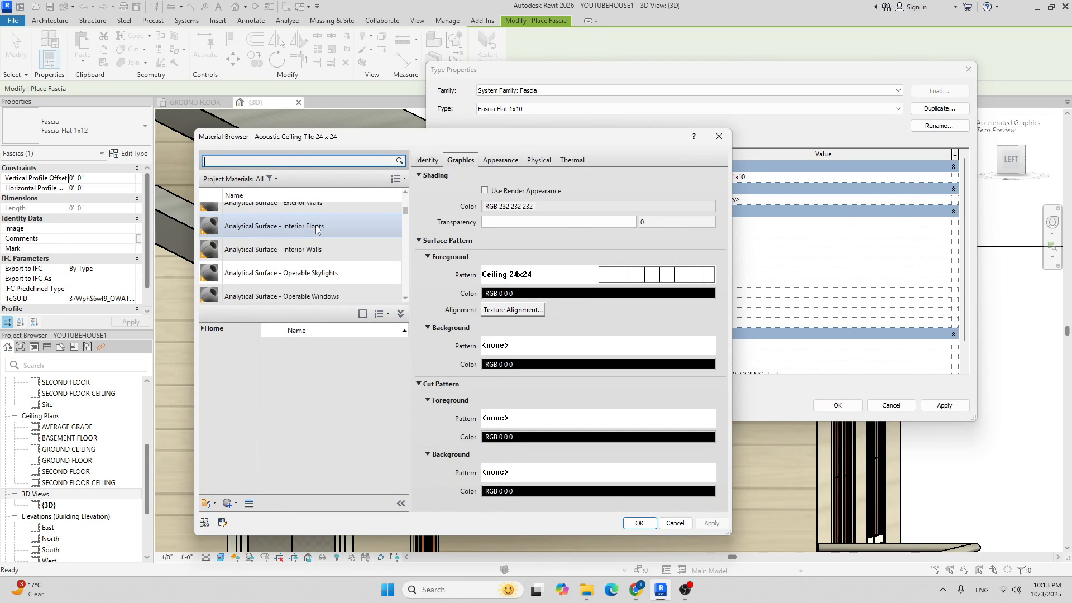
{"action": "scroll", "coordinate": [317, 225], "scroll_direction": "down", "scroll_amount": 6}
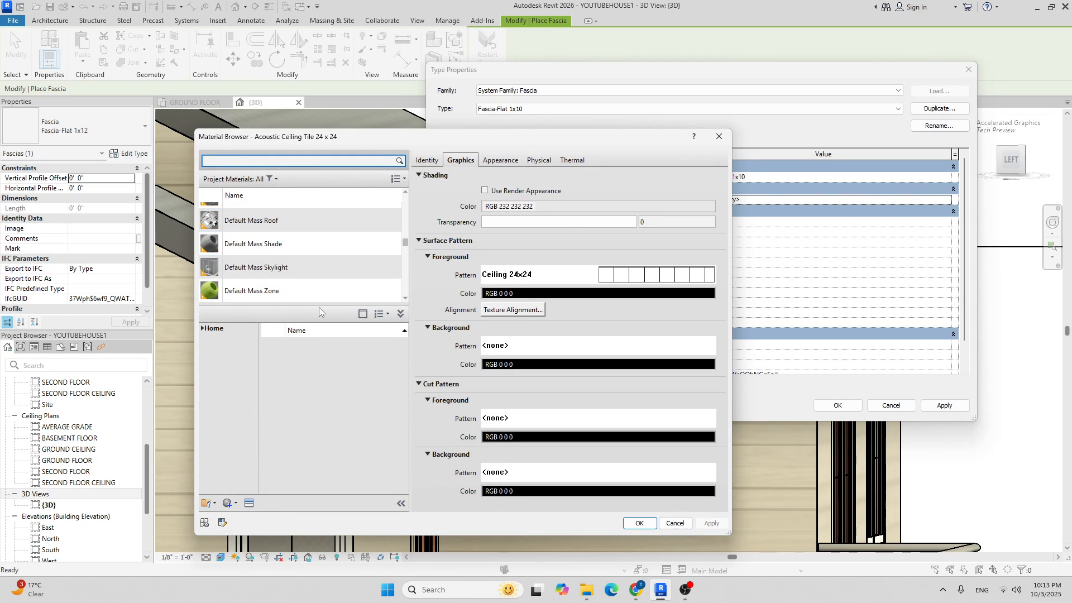
{"action": "left_click_drag", "start_coordinate": [322, 307], "coordinate": [319, 397]}
{"action": "scroll", "coordinate": [301, 265], "scroll_direction": "down", "scroll_amount": 4}
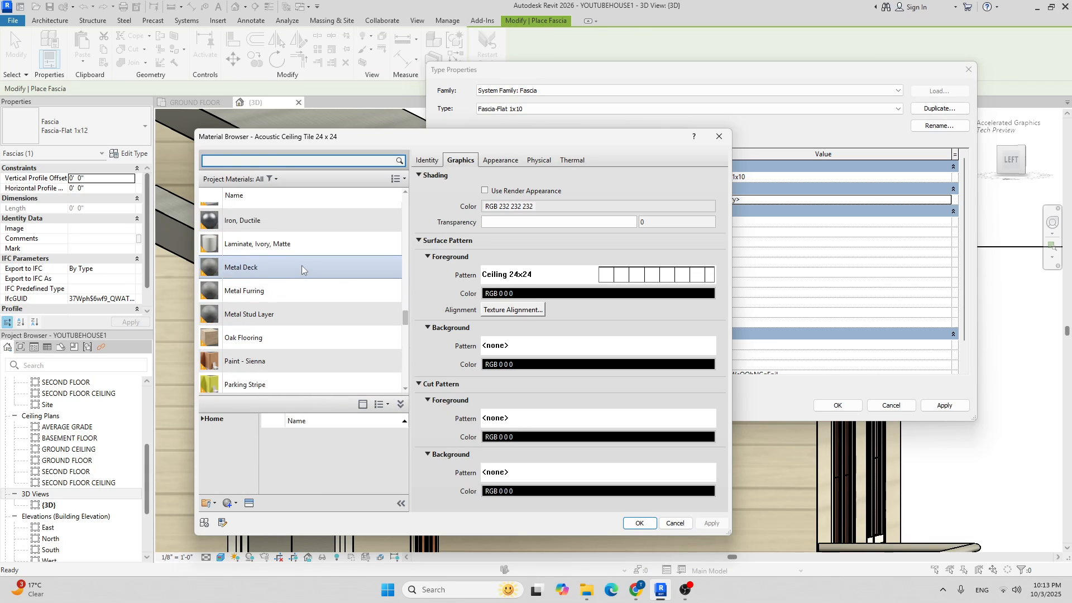
{"action": "type", "text": "plastic"}
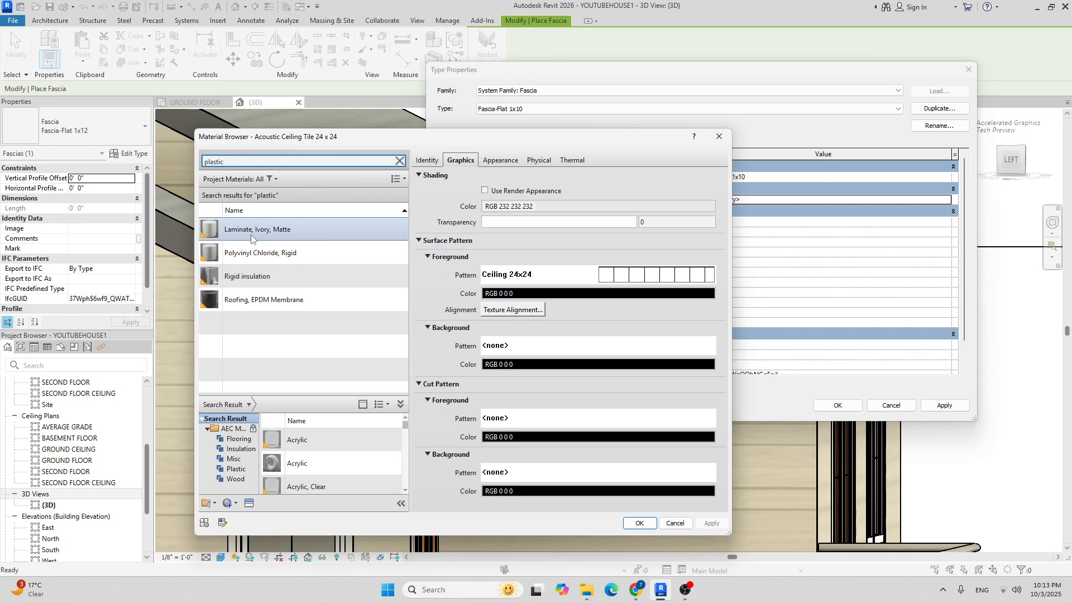
{"action": "left_click", "coordinate": [284, 239]}
{"action": "left_click", "coordinate": [485, 190]}
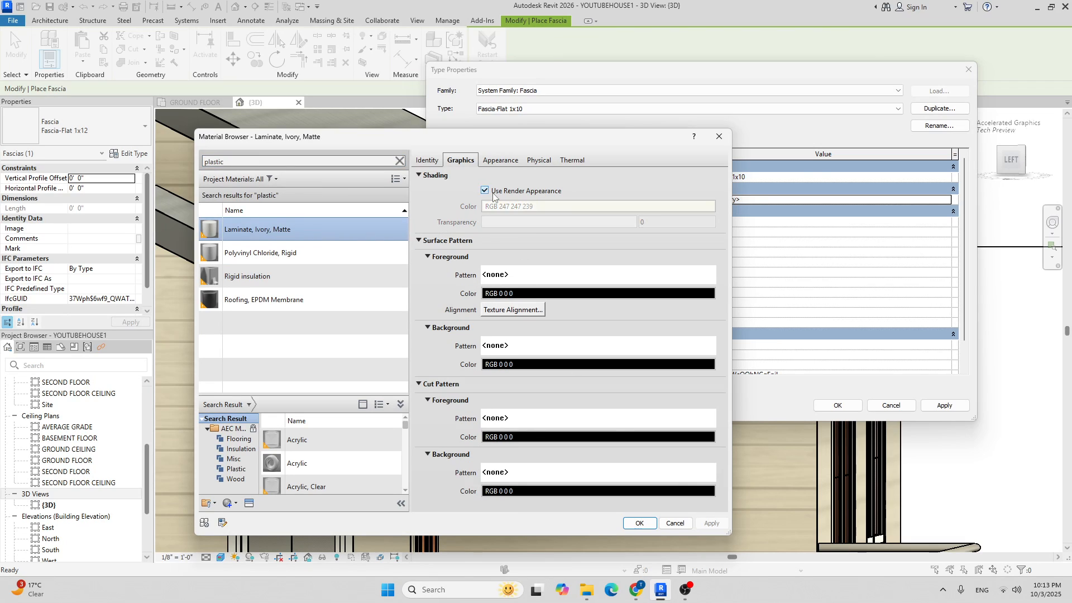
{"action": "left_click", "coordinate": [640, 523]}
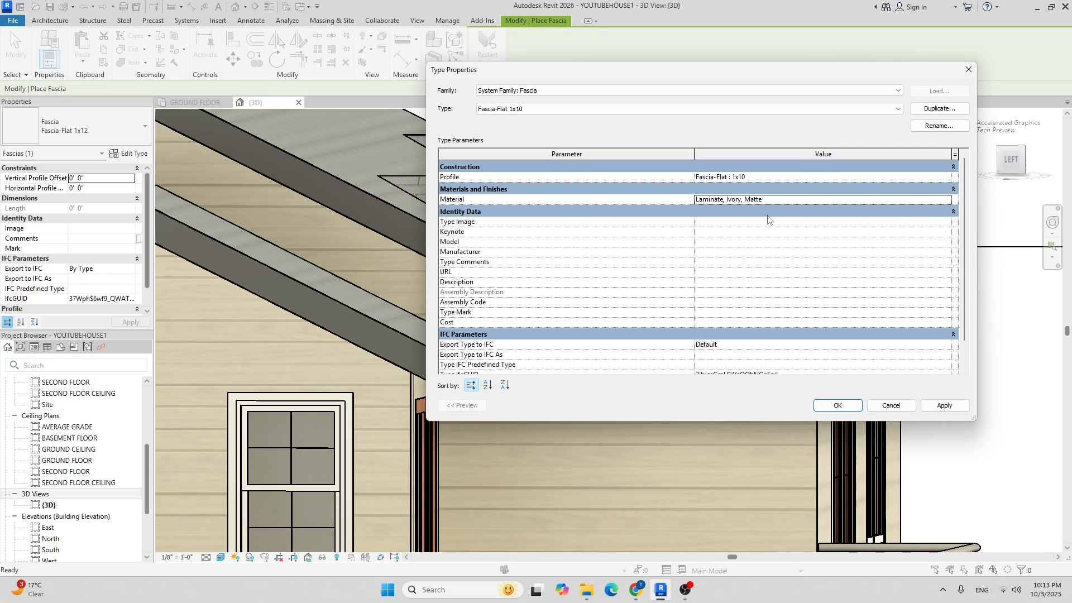
Reopen the fascia material browser and search the materials for 'plas'.
{"action": "left_click", "coordinate": [947, 199]}
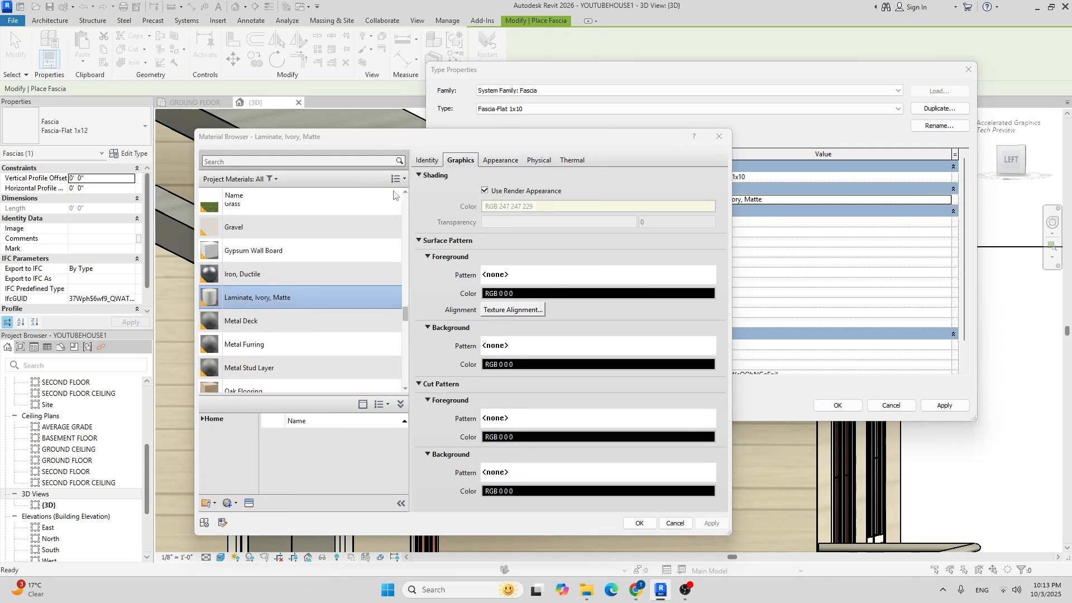
{"action": "scroll", "coordinate": [343, 265], "scroll_direction": "down", "scroll_amount": 2}
{"action": "scroll", "coordinate": [365, 255], "scroll_direction": "up", "scroll_amount": 9}
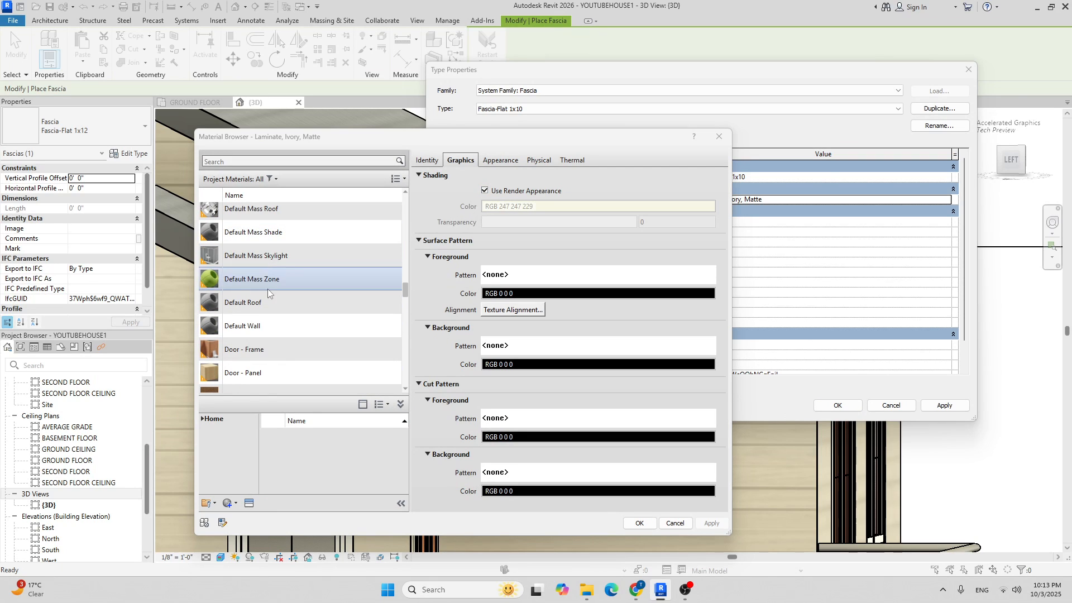
{"action": "scroll", "coordinate": [290, 285], "scroll_direction": "down", "scroll_amount": 6}
{"action": "left_click", "coordinate": [484, 191]}
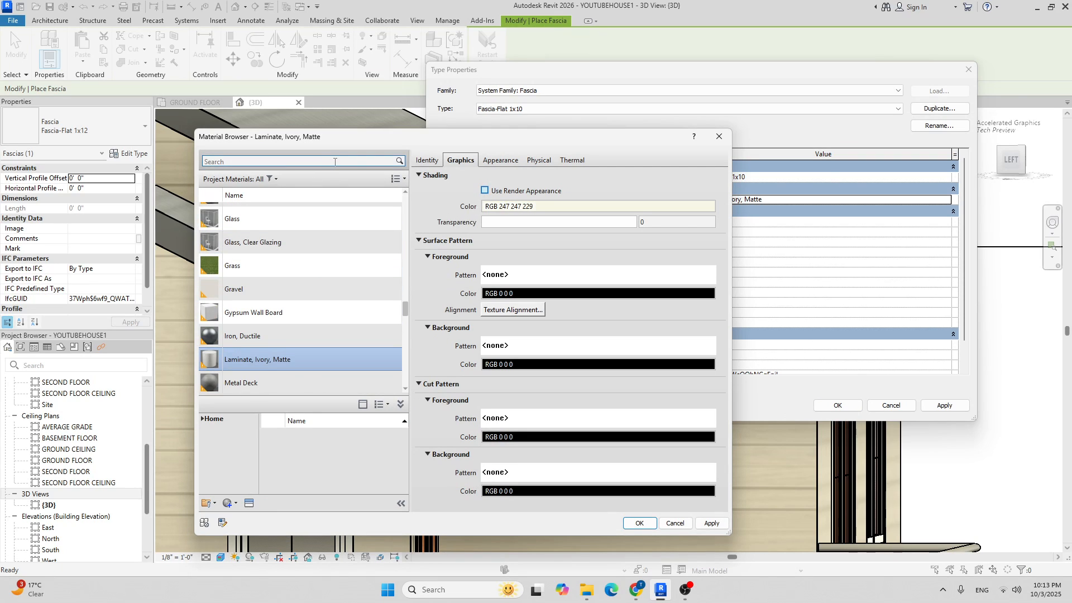
{"action": "left_click", "coordinate": [484, 191]}
{"action": "left_click", "coordinate": [315, 161]}
{"action": "type", "text": "plastic"}
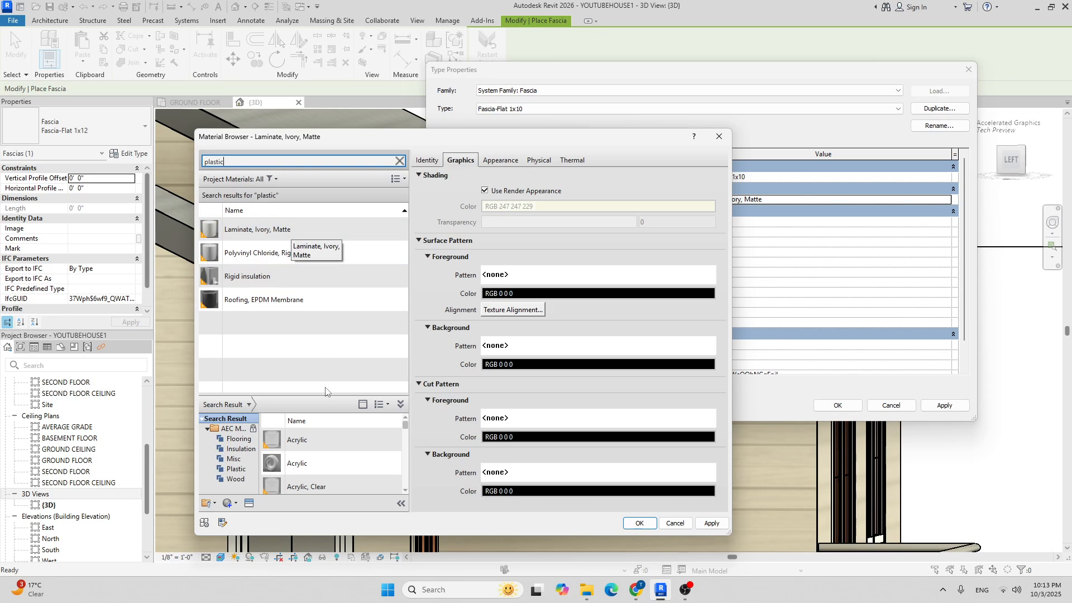
{"action": "scroll", "coordinate": [316, 454], "scroll_direction": "down", "scroll_amount": 5}
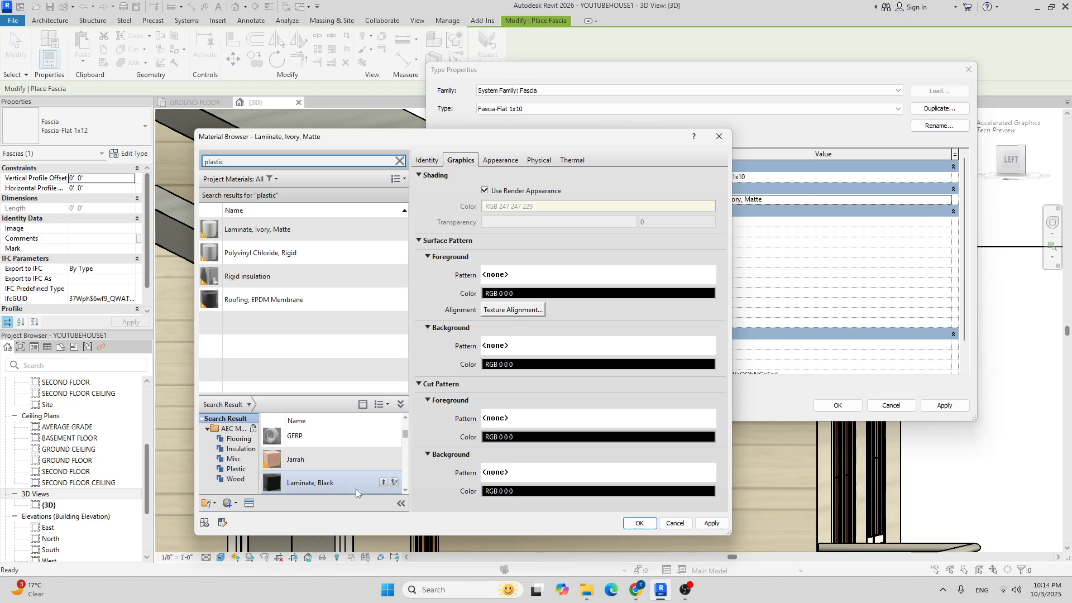
Add Laminate, Black from the library to the project and assign it with render-appearance shading.
{"action": "right_click", "coordinate": [383, 483]}
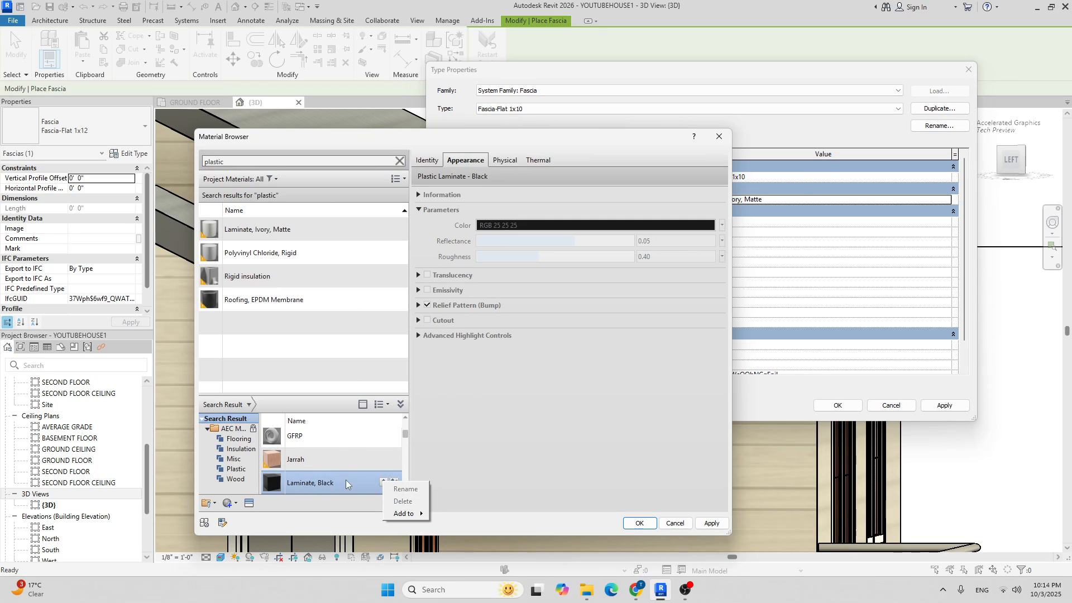
{"action": "left_click", "coordinate": [348, 481]}
{"action": "left_click", "coordinate": [383, 481]}
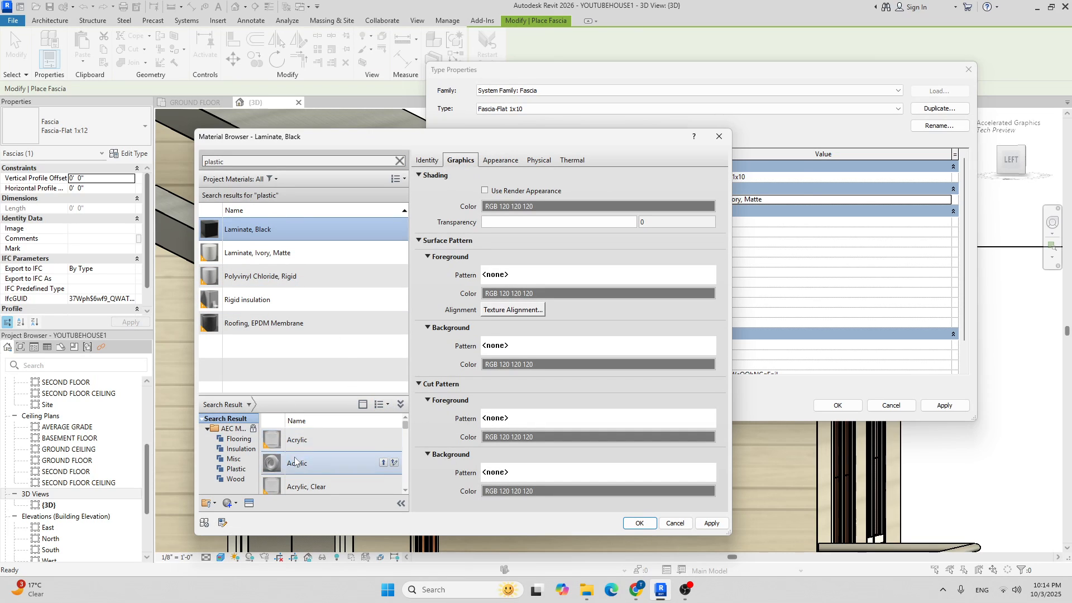
{"action": "left_click", "coordinate": [400, 404]}
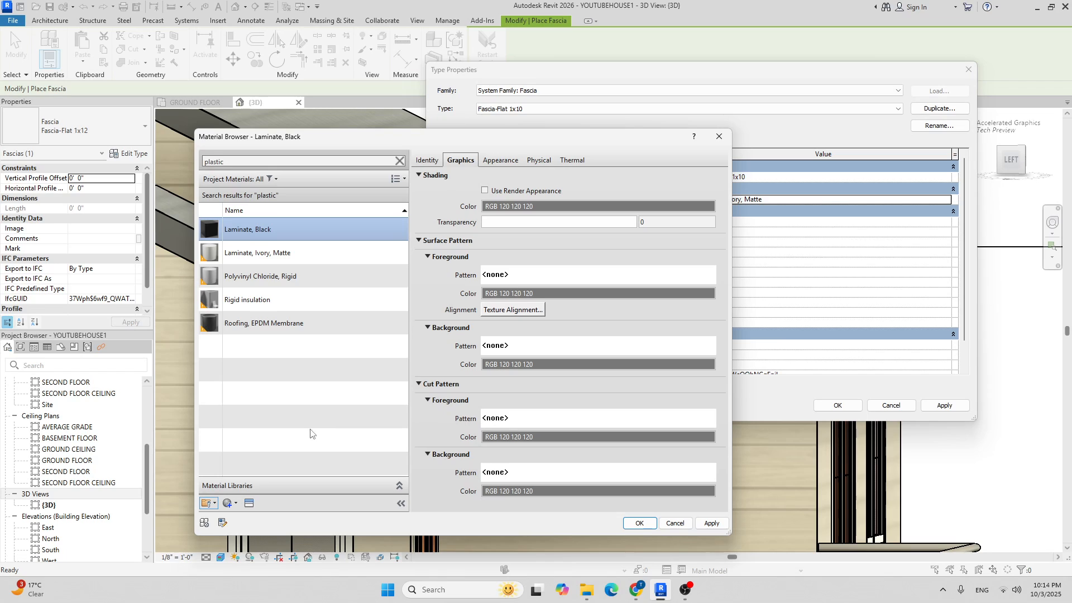
{"action": "left_click", "coordinate": [399, 487]}
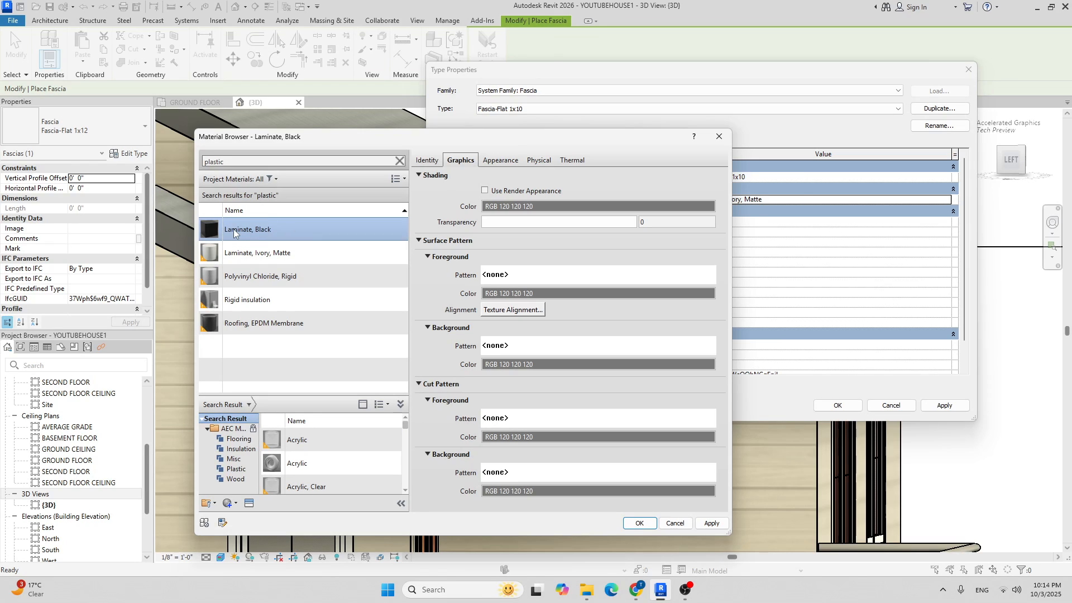
{"action": "left_click", "coordinate": [485, 191]}
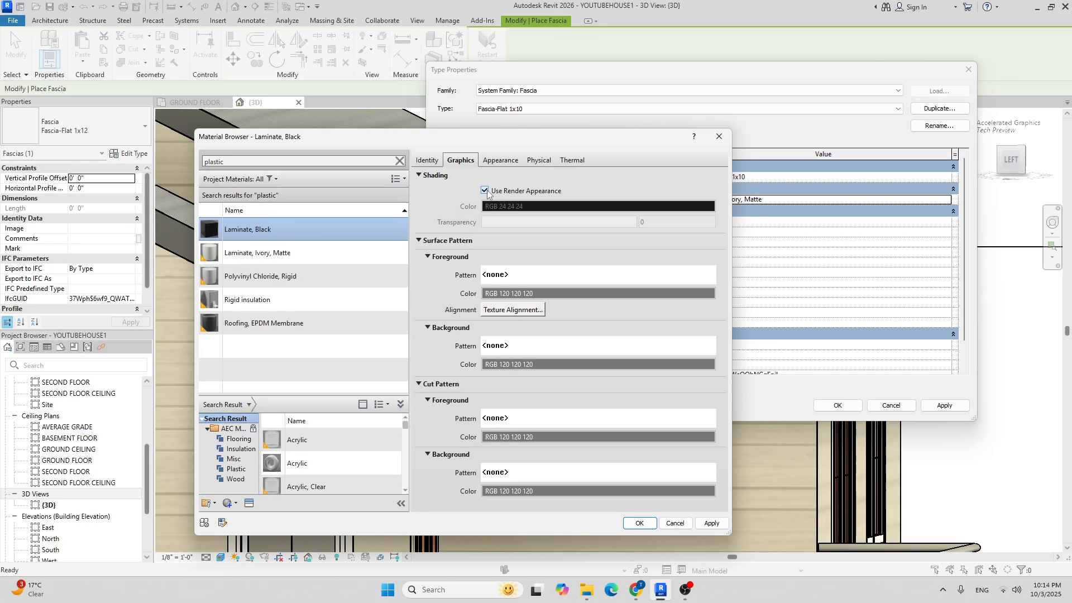
{"action": "left_click", "coordinate": [639, 524]}
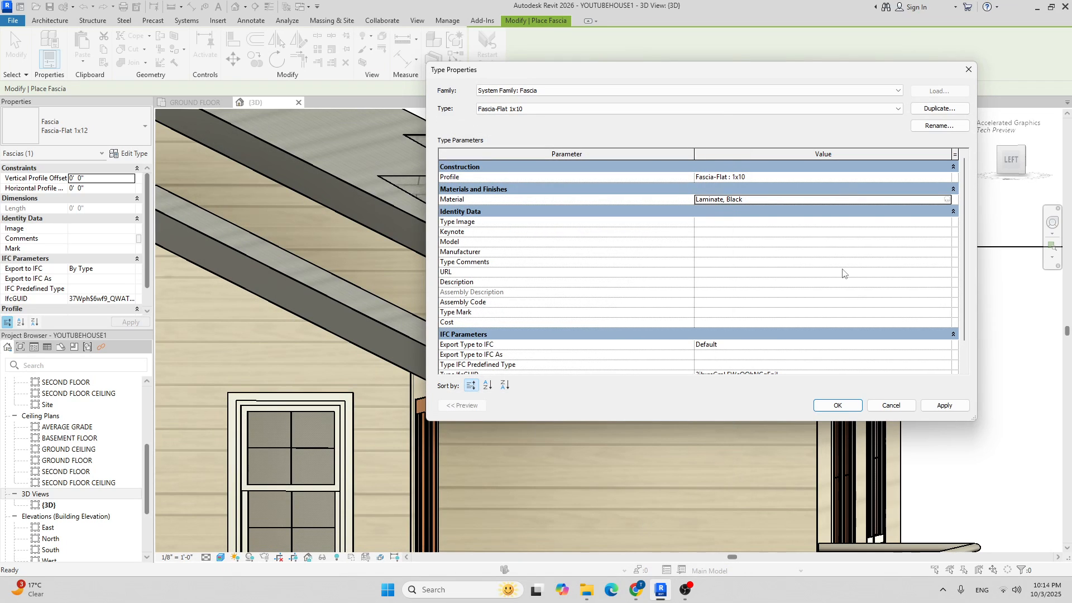
Apply the type changes and place the first fascia along the front-left roof eave.
{"action": "left_click", "coordinate": [837, 405]}
{"action": "scroll", "coordinate": [620, 202], "scroll_direction": "down", "scroll_amount": 5}
{"action": "middle_click_drag", "start_coordinate": [788, 257], "coordinate": [671, 314]}
{"action": "scroll", "coordinate": [500, 283], "scroll_direction": "up", "scroll_amount": 8}
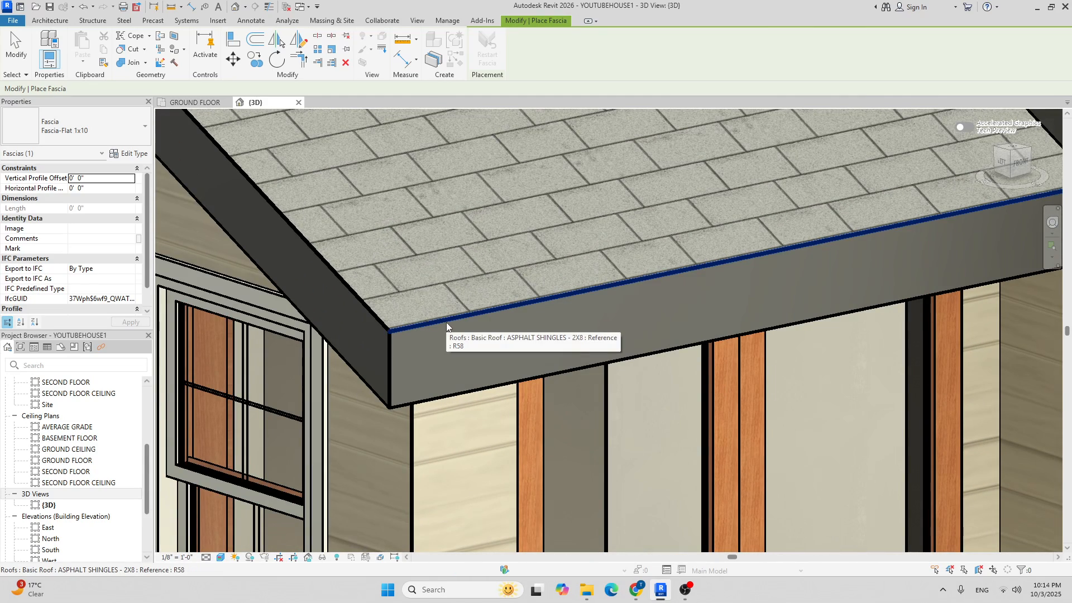
{"action": "left_click", "coordinate": [446, 322]}
Add fascias along a dormer rake, a short eave, and the other dormer rake.
{"action": "scroll", "coordinate": [481, 294], "scroll_direction": "down", "scroll_amount": 5}
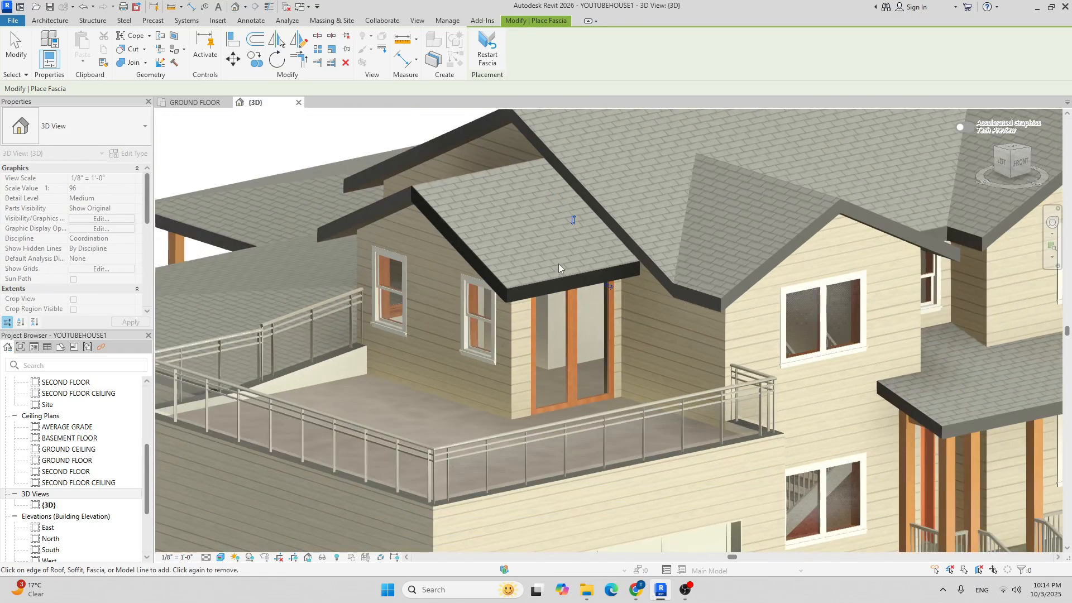
{"action": "scroll", "coordinate": [558, 264], "scroll_direction": "down", "scroll_amount": 3}
{"action": "middle_click_drag", "start_coordinate": [558, 264], "coordinate": [424, 293], "text": "shift"}
{"action": "scroll", "coordinate": [522, 297], "scroll_direction": "up", "scroll_amount": 4}
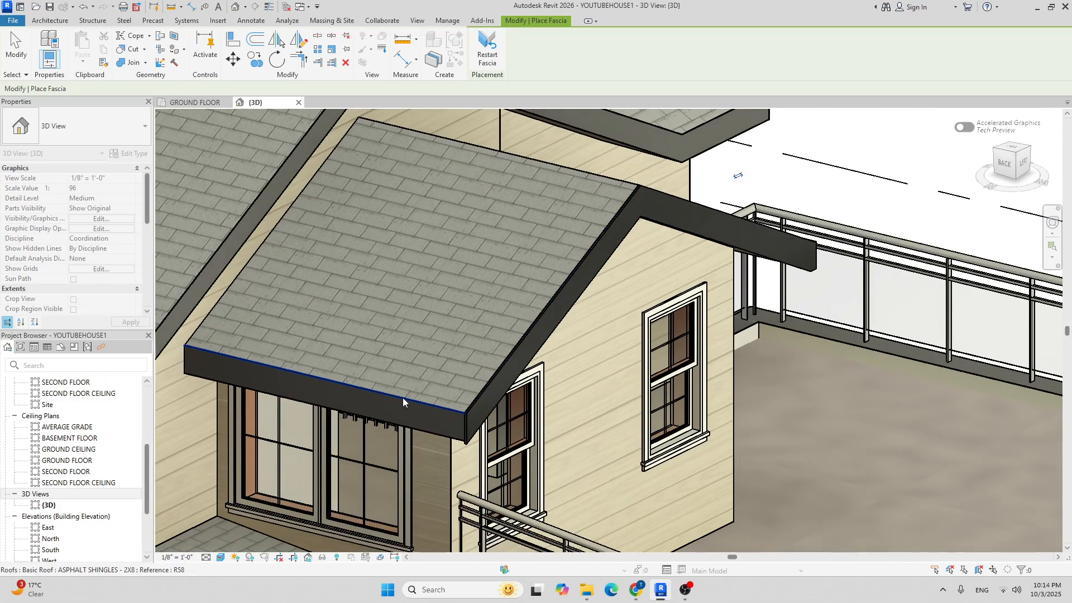
{"action": "scroll", "coordinate": [403, 397], "scroll_direction": "up", "scroll_amount": 5}
{"action": "scroll", "coordinate": [446, 323], "scroll_direction": "down", "scroll_amount": 10}
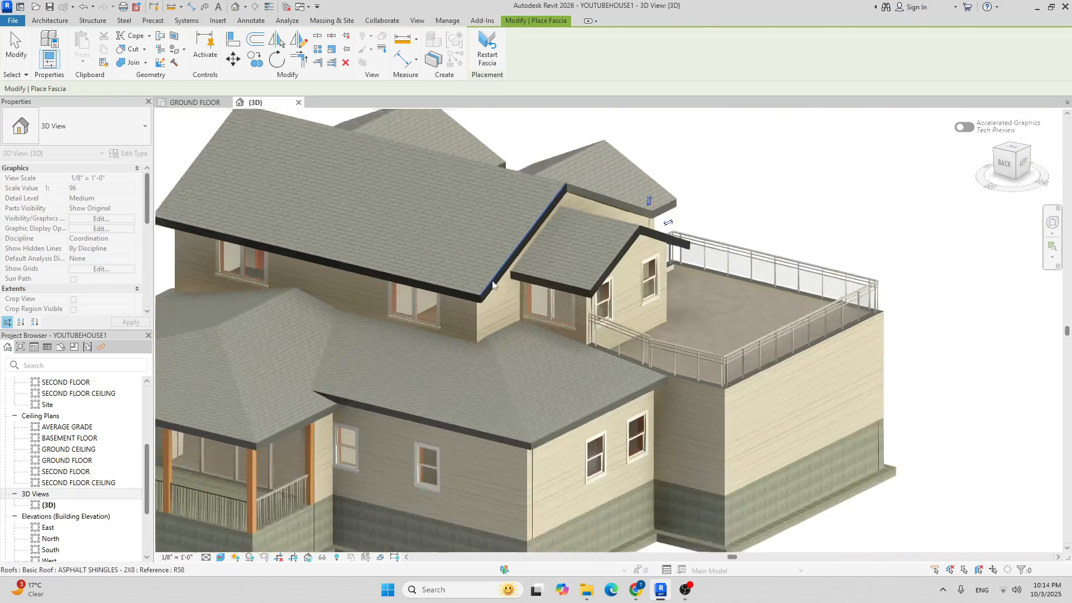
{"action": "middle_click_drag", "start_coordinate": [441, 312], "coordinate": [473, 265], "text": "shift"}
{"action": "scroll", "coordinate": [367, 281], "scroll_direction": "up", "scroll_amount": 5}
{"action": "left_click", "coordinate": [363, 290]}
{"action": "scroll", "coordinate": [452, 228], "scroll_direction": "up", "scroll_amount": 5}
{"action": "scroll", "coordinate": [435, 249], "scroll_direction": "down", "scroll_amount": 4}
{"action": "middle_click_drag", "start_coordinate": [338, 305], "coordinate": [514, 375], "text": "shift"}
{"action": "scroll", "coordinate": [505, 364], "scroll_direction": "up", "scroll_amount": 3}
{"action": "left_click", "coordinate": [505, 353]}
{"action": "scroll", "coordinate": [431, 320], "scroll_direction": "down", "scroll_amount": 4}
{"action": "middle_click_drag", "start_coordinate": [431, 319], "coordinate": [580, 279], "text": "shift"}
{"action": "scroll", "coordinate": [664, 289], "scroll_direction": "up", "scroll_amount": 3}
{"action": "left_click", "coordinate": [645, 301]}
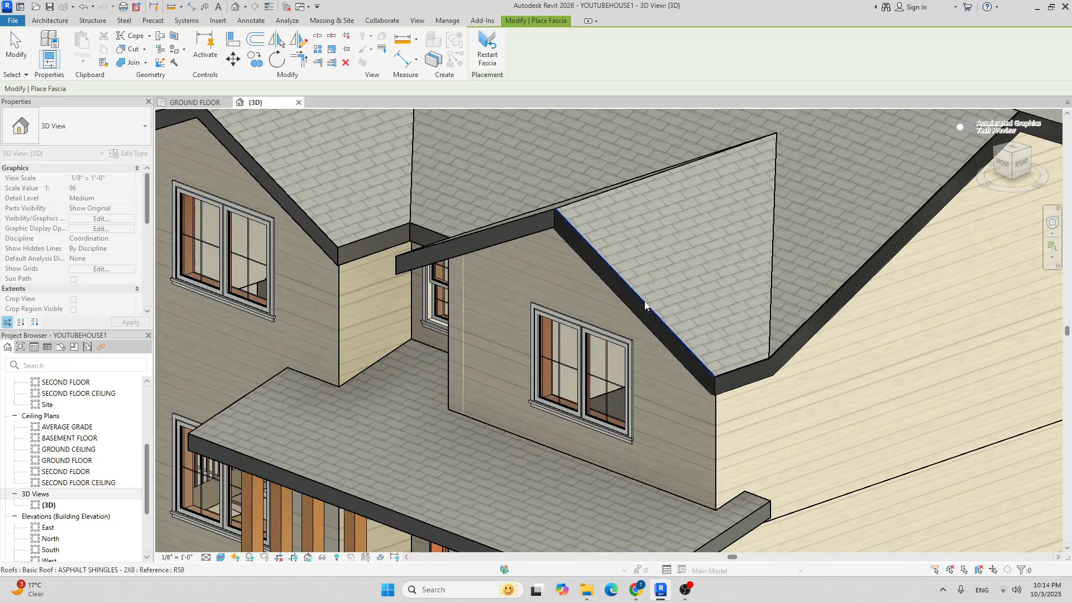
Add fascias on the short dormer eave, the dormer eave, and the balcony dormer eave.
{"action": "scroll", "coordinate": [410, 253], "scroll_direction": "down", "scroll_amount": 1}
{"action": "scroll", "coordinate": [411, 254], "scroll_direction": "down", "scroll_amount": 4}
{"action": "middle_click_drag", "start_coordinate": [410, 262], "coordinate": [657, 307], "text": "shift"}
{"action": "scroll", "coordinate": [540, 244], "scroll_direction": "up", "scroll_amount": 4}
{"action": "left_click", "coordinate": [530, 256]}
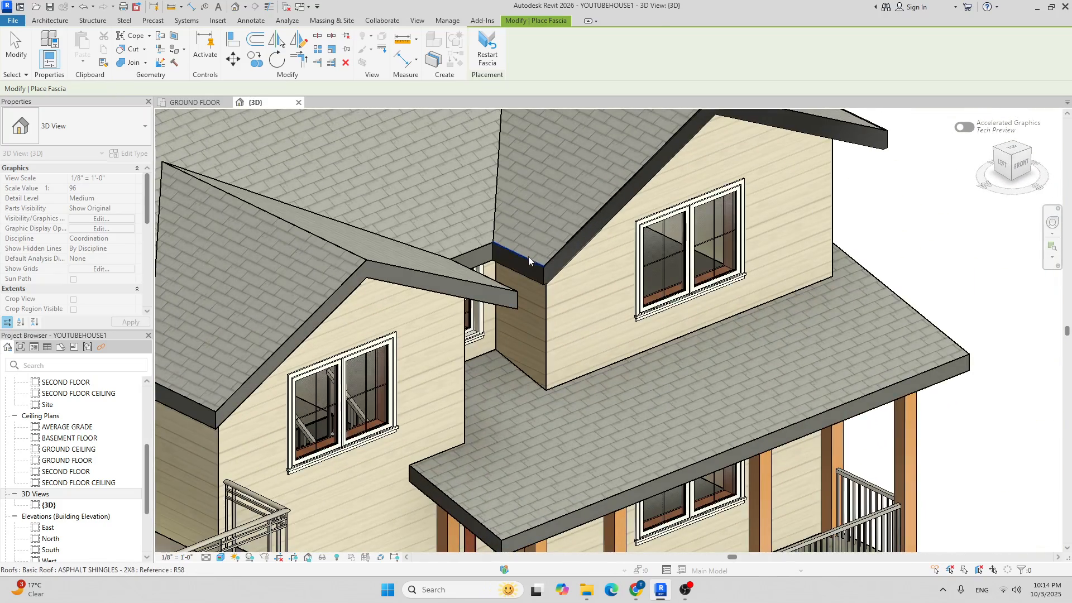
{"action": "scroll", "coordinate": [474, 249], "scroll_direction": "up", "scroll_amount": 3}
{"action": "scroll", "coordinate": [503, 243], "scroll_direction": "down", "scroll_amount": 4}
{"action": "scroll", "coordinate": [558, 238], "scroll_direction": "down", "scroll_amount": 3}
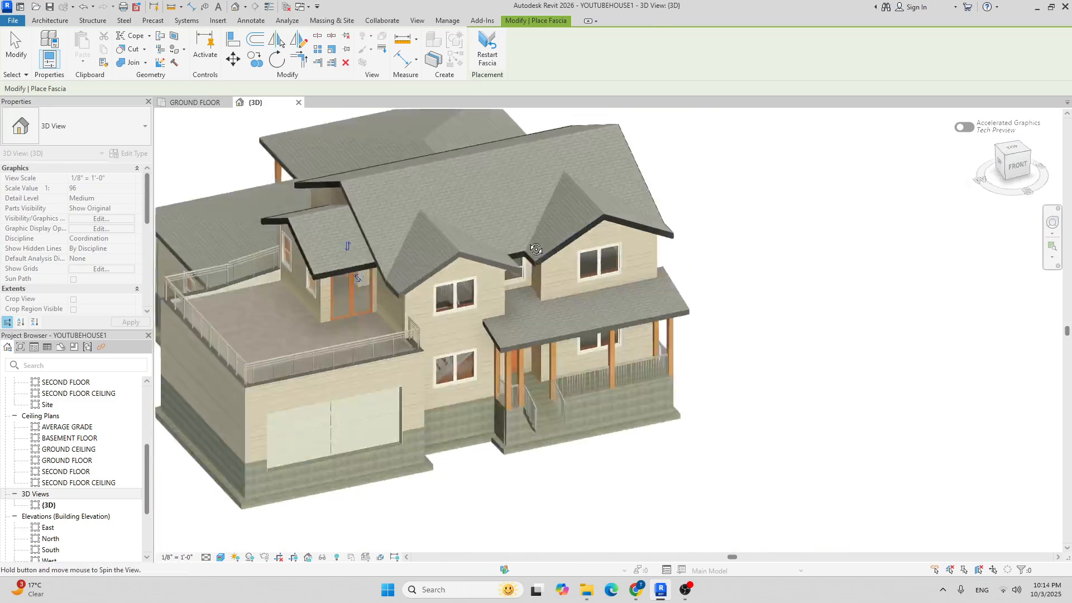
{"action": "middle_click_drag", "start_coordinate": [556, 245], "coordinate": [335, 251], "text": "shift"}
{"action": "scroll", "coordinate": [369, 259], "scroll_direction": "up", "scroll_amount": 4}
{"action": "left_click", "coordinate": [369, 259]}
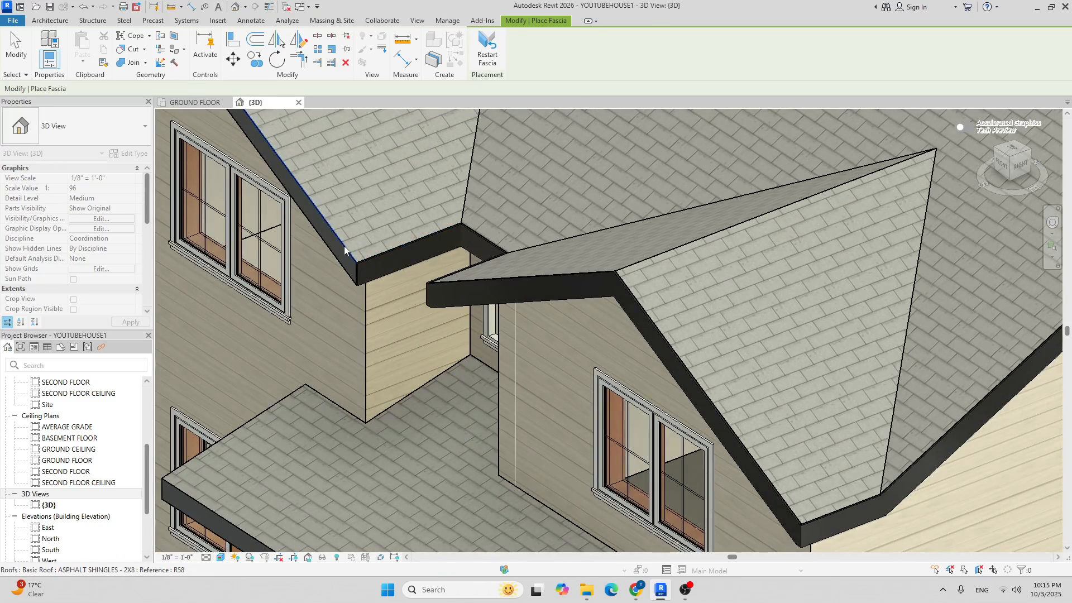
{"action": "scroll", "coordinate": [440, 250], "scroll_direction": "down", "scroll_amount": 4}
{"action": "middle_click_drag", "start_coordinate": [440, 250], "coordinate": [545, 222], "text": "shift"}
{"action": "scroll", "coordinate": [467, 270], "scroll_direction": "up", "scroll_amount": 6}
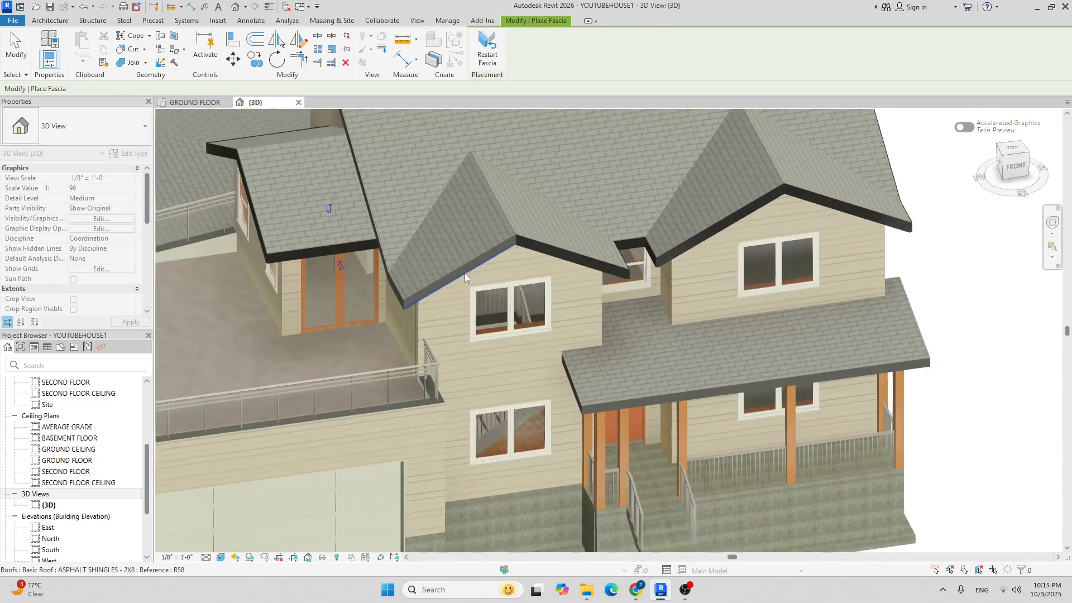
{"action": "middle_click_drag", "start_coordinate": [350, 303], "coordinate": [564, 226], "text": "shift"}
{"action": "left_click", "coordinate": [601, 179]}
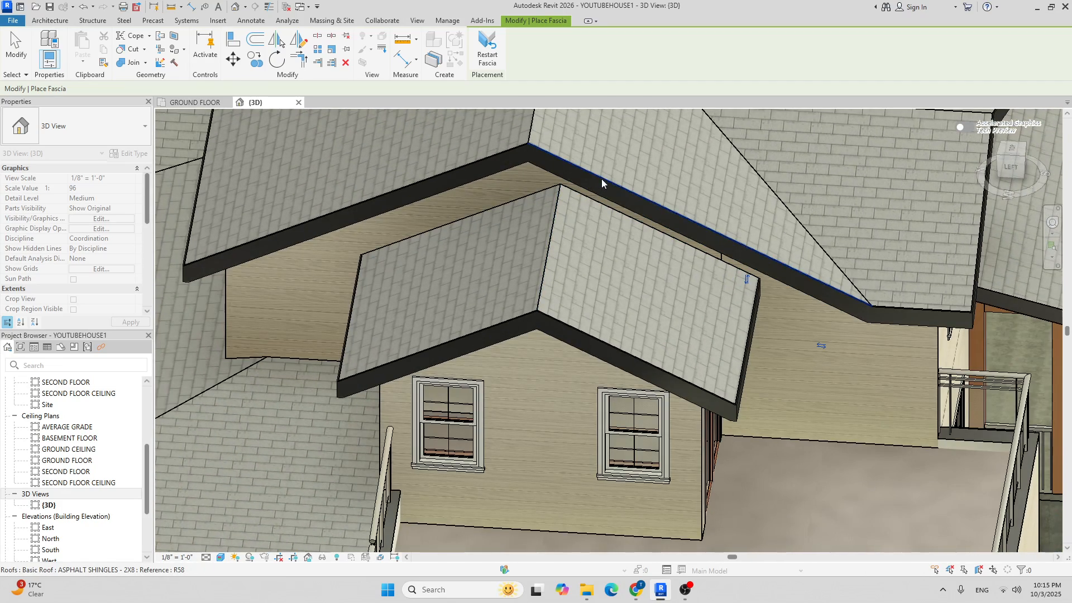
Add fascias on the front porch eave, the porch eave end, and the side wall eave.
{"action": "scroll", "coordinate": [592, 192], "scroll_direction": "down", "scroll_amount": 7}
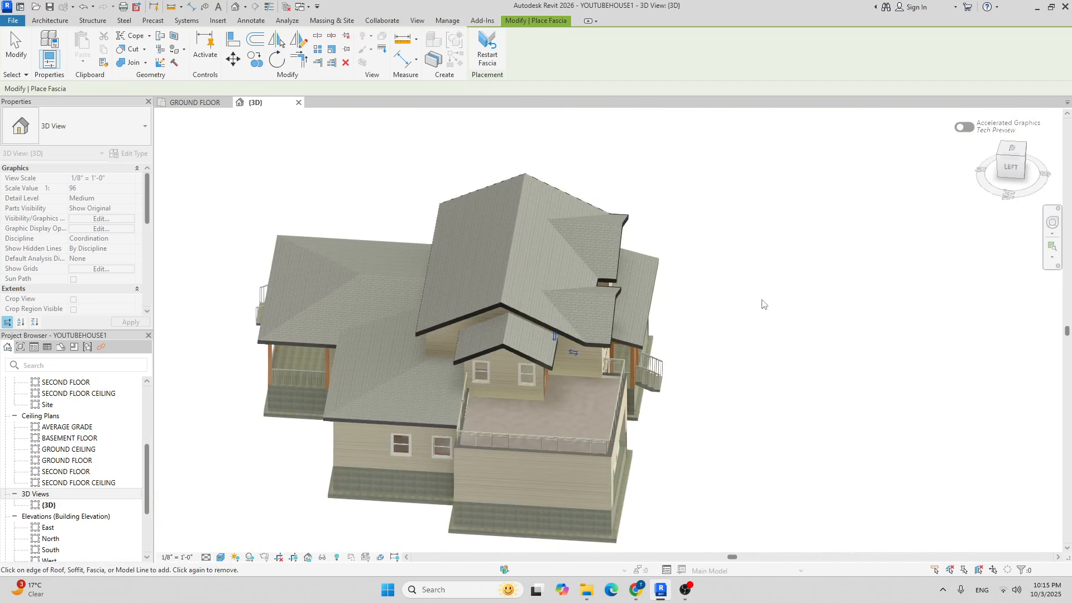
{"action": "middle_click_drag", "start_coordinate": [762, 304], "coordinate": [595, 223], "text": "shift"}
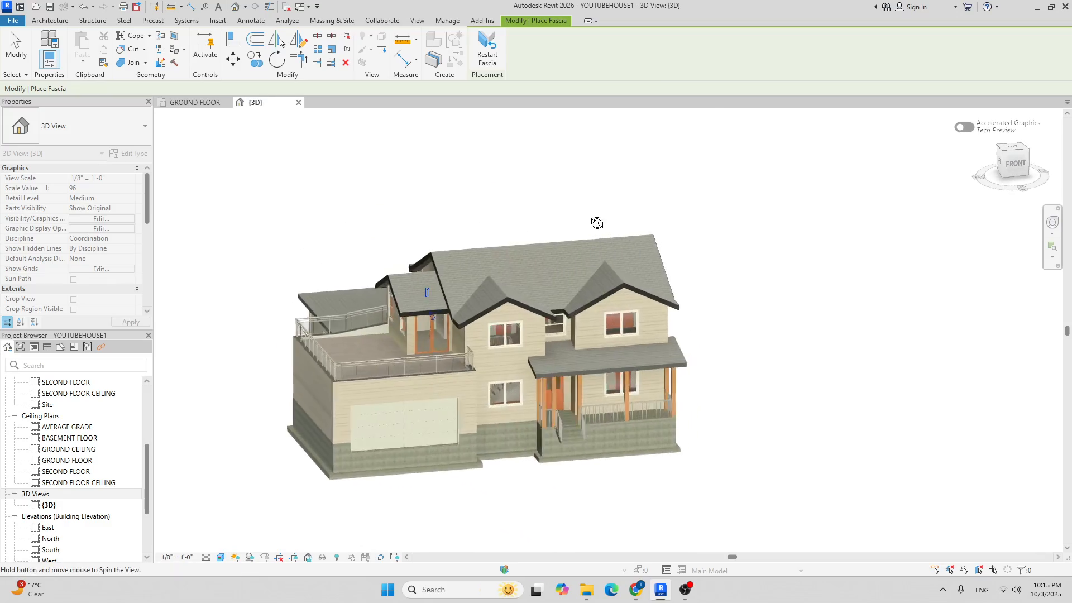
{"action": "scroll", "coordinate": [540, 373], "scroll_direction": "up", "scroll_amount": 8}
{"action": "scroll", "coordinate": [564, 353], "scroll_direction": "down", "scroll_amount": 3}
{"action": "left_click", "coordinate": [563, 351]}
{"action": "scroll", "coordinate": [561, 350], "scroll_direction": "down", "scroll_amount": 6}
{"action": "middle_click_drag", "start_coordinate": [515, 297], "coordinate": [558, 317], "text": "shift"}
{"action": "scroll", "coordinate": [537, 337], "scroll_direction": "up", "scroll_amount": 3}
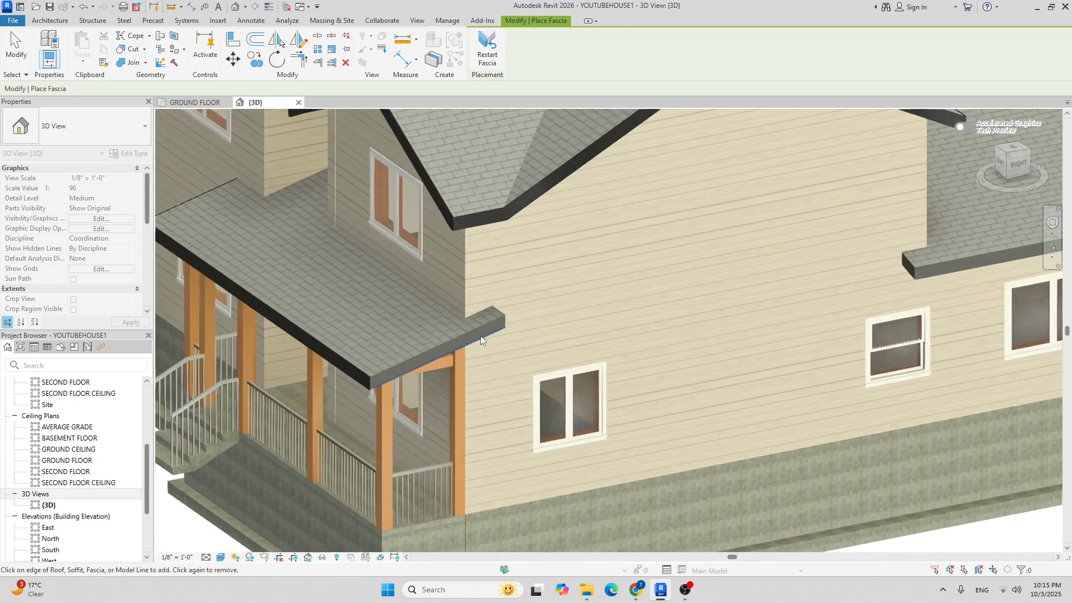
{"action": "left_click", "coordinate": [479, 330]}
{"action": "middle_click_drag", "start_coordinate": [651, 347], "coordinate": [386, 308], "text": "shift"}
{"action": "scroll", "coordinate": [391, 301], "scroll_direction": "down", "scroll_amount": 3}
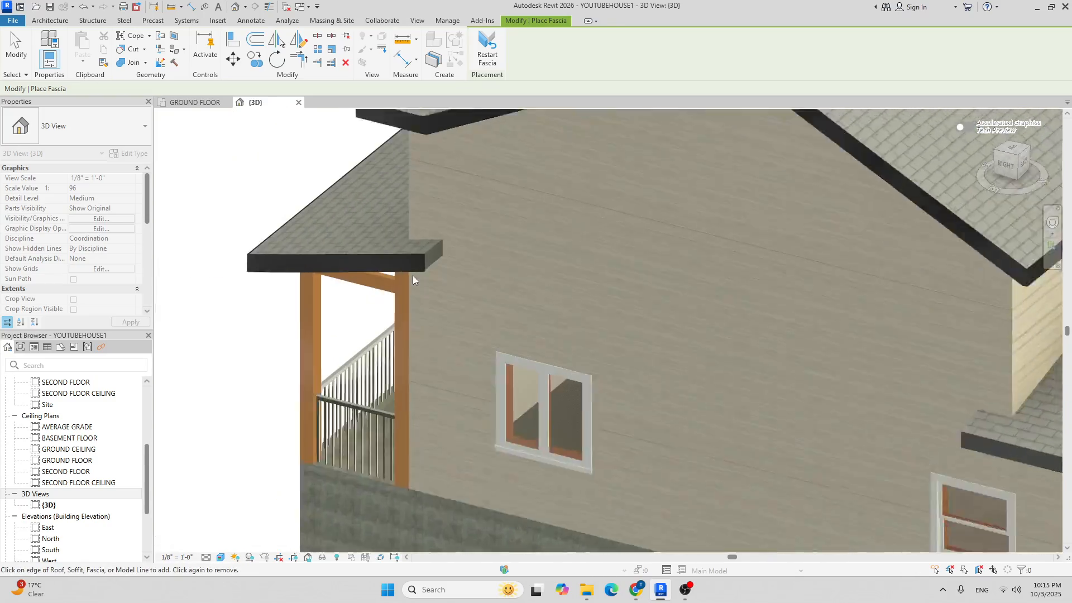
{"action": "scroll", "coordinate": [429, 245], "scroll_direction": "up", "scroll_amount": 4}
{"action": "scroll", "coordinate": [430, 235], "scroll_direction": "down", "scroll_amount": 4}
{"action": "middle_click_drag", "start_coordinate": [798, 302], "coordinate": [698, 310]}
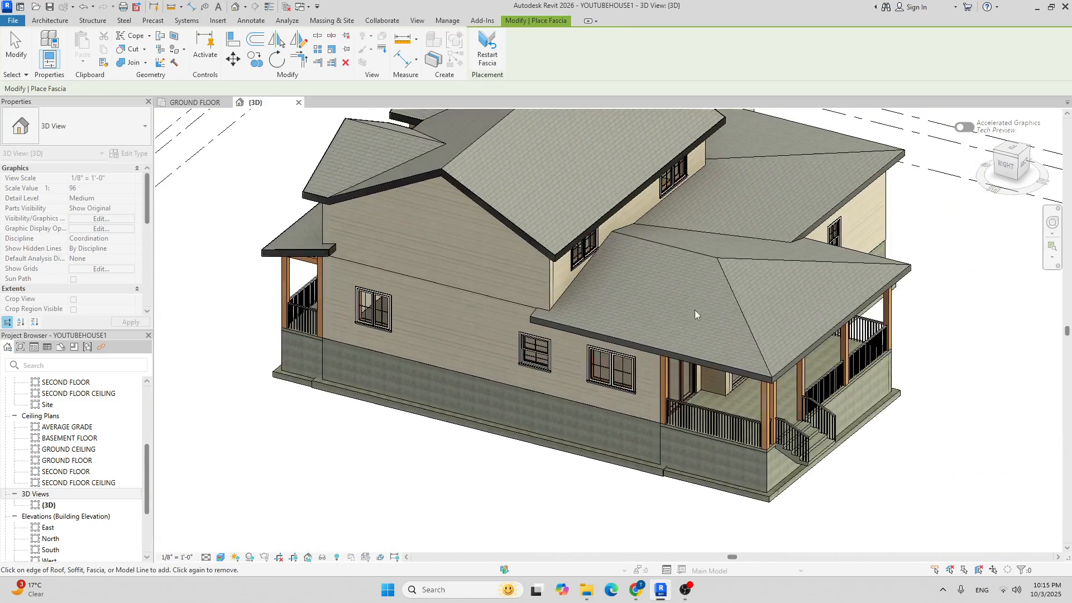
{"action": "scroll", "coordinate": [614, 318], "scroll_direction": "up", "scroll_amount": 3}
{"action": "middle_click_drag", "start_coordinate": [501, 302], "coordinate": [534, 437], "text": "shift"}
{"action": "scroll", "coordinate": [644, 237], "scroll_direction": "up", "scroll_amount": 3}
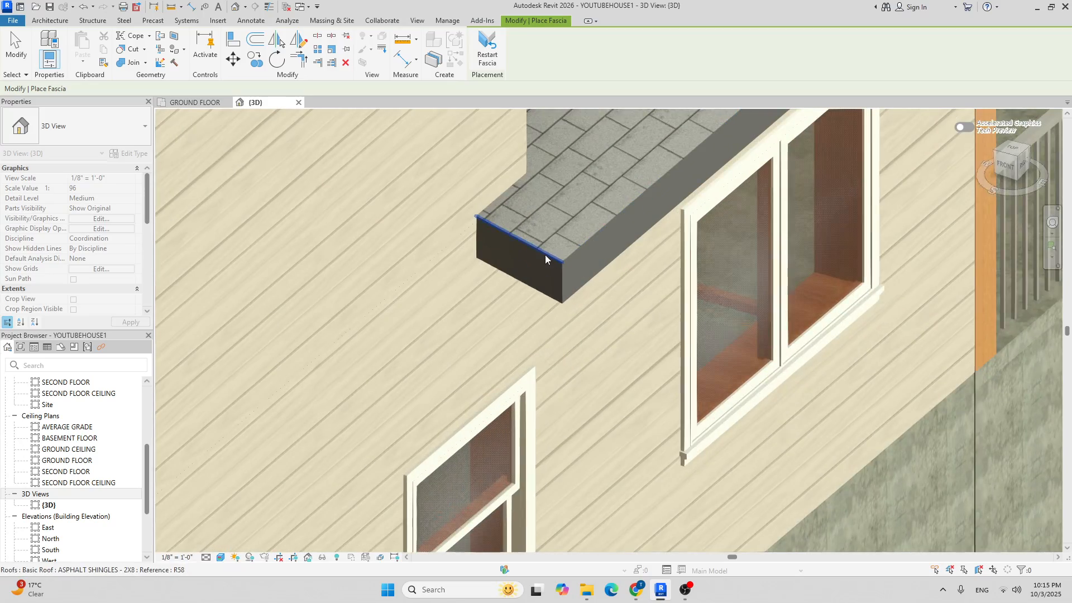
{"action": "left_click", "coordinate": [575, 249]}
Add fascias along the rear porch eave, porch side eave, and side hip roof eave.
{"action": "scroll", "coordinate": [577, 249], "scroll_direction": "down", "scroll_amount": 4}
{"action": "middle_click_drag", "start_coordinate": [837, 245], "coordinate": [410, 390], "text": "shift"}
{"action": "scroll", "coordinate": [303, 432], "scroll_direction": "up", "scroll_amount": 5}
{"action": "left_click", "coordinate": [275, 418]}
{"action": "scroll", "coordinate": [347, 364], "scroll_direction": "down", "scroll_amount": 5}
{"action": "scroll", "coordinate": [347, 363], "scroll_direction": "down", "scroll_amount": 2}
{"action": "scroll", "coordinate": [348, 344], "scroll_direction": "up", "scroll_amount": 7}
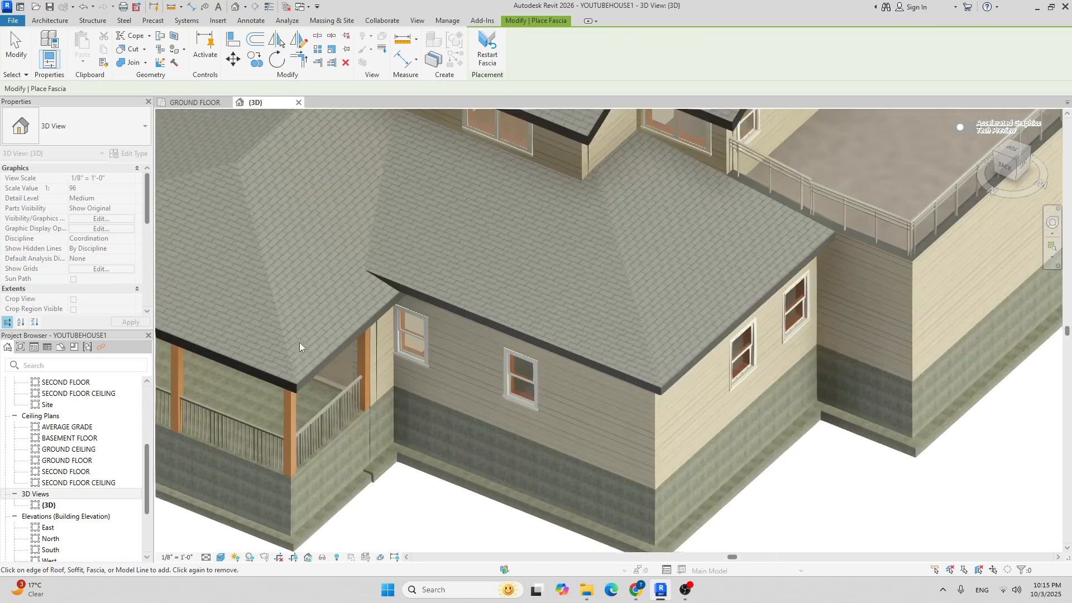
{"action": "left_click", "coordinate": [347, 345]}
{"action": "scroll", "coordinate": [355, 341], "scroll_direction": "down", "scroll_amount": 6}
{"action": "middle_click_drag", "start_coordinate": [368, 313], "coordinate": [492, 109], "text": "shift"}
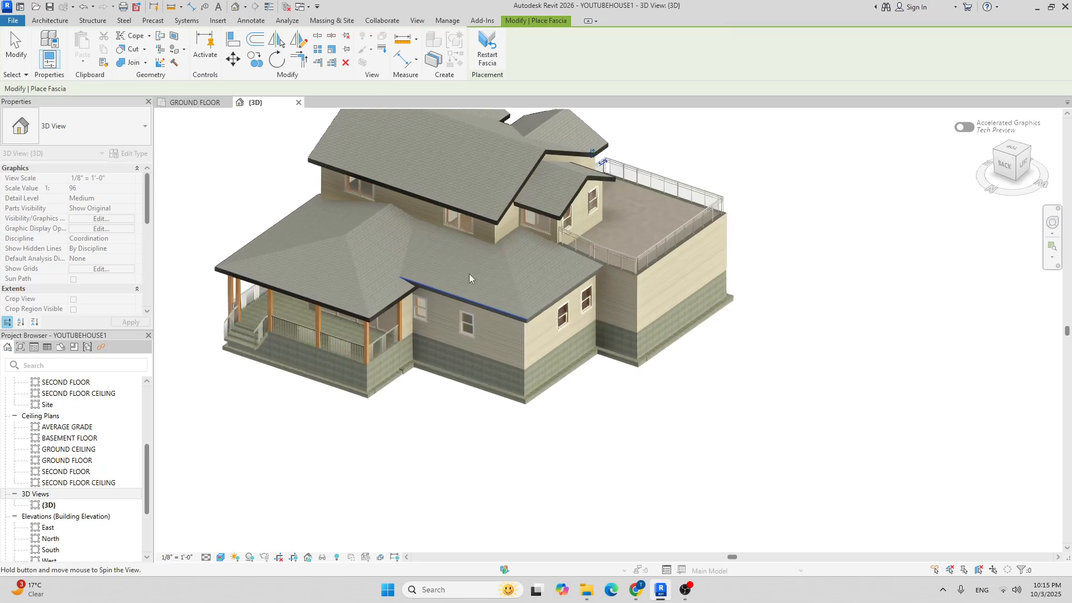
{"action": "scroll", "coordinate": [466, 291], "scroll_direction": "up", "scroll_amount": 6}
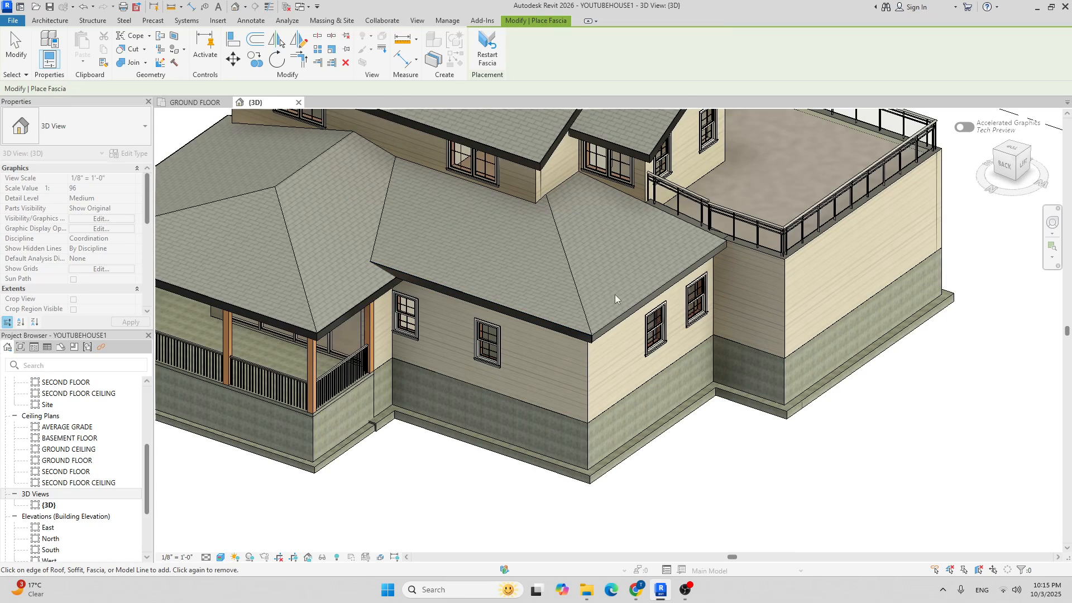
{"action": "left_click", "coordinate": [631, 311]}
{"action": "middle_click_drag", "start_coordinate": [751, 307], "coordinate": [692, 234], "text": "shift"}
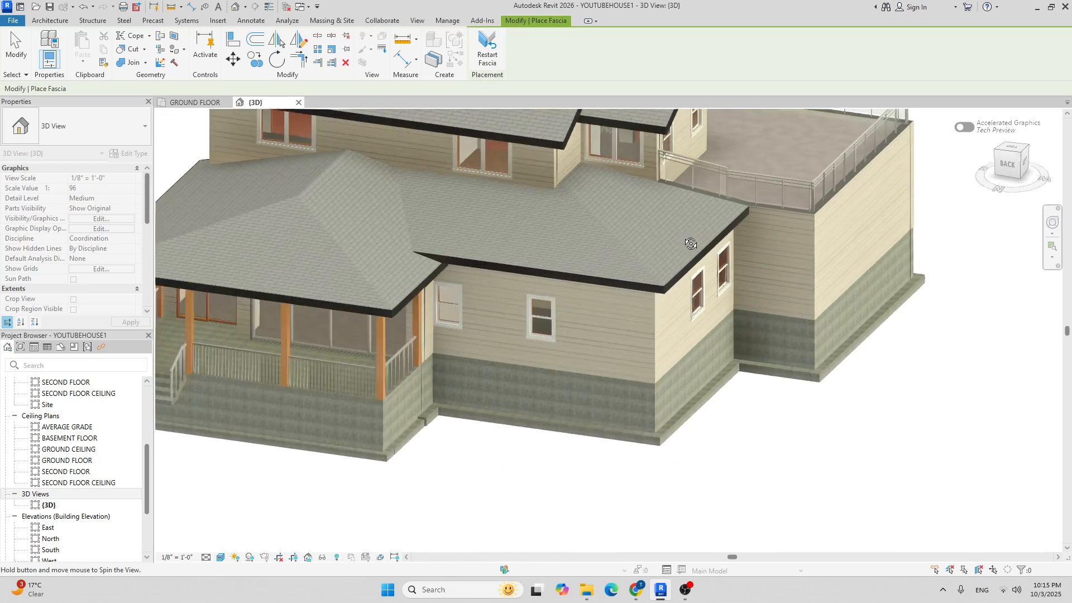
{"action": "scroll", "coordinate": [701, 231], "scroll_direction": "down", "scroll_amount": 5}
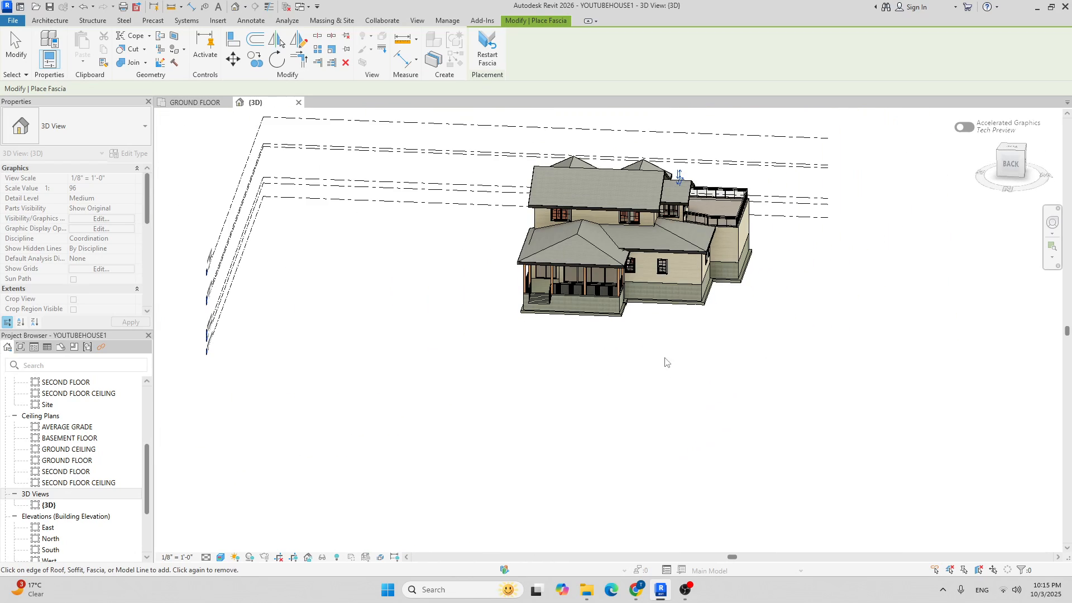
Finish placing fascias and orbit to a left-front view of the house.
{"action": "key", "text": "Escape"}
{"action": "key", "text": "Escape"}
{"action": "middle_click_drag", "start_coordinate": [830, 342], "coordinate": [577, 296], "text": "shift"}
{"action": "scroll", "coordinate": [519, 255], "scroll_direction": "up", "scroll_amount": 3}
{"action": "middle_click_drag", "start_coordinate": [855, 325], "coordinate": [738, 338], "text": "shift"}
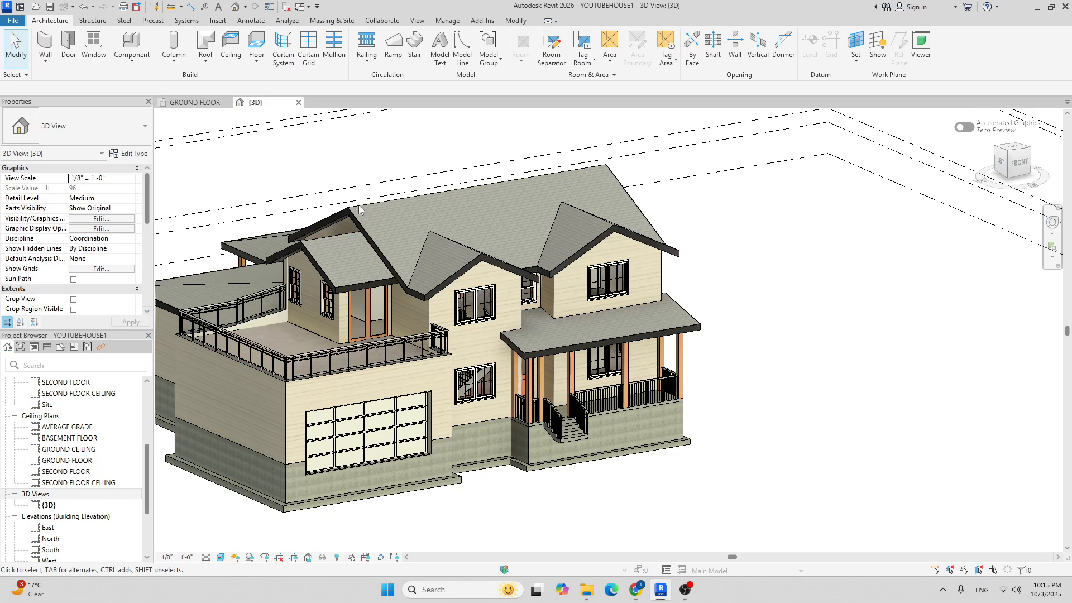
Start Roof: Gutter with type Gutter - Bevel 5" x 5" and material Laminate, Black.
{"action": "left_click", "coordinate": [206, 63]}
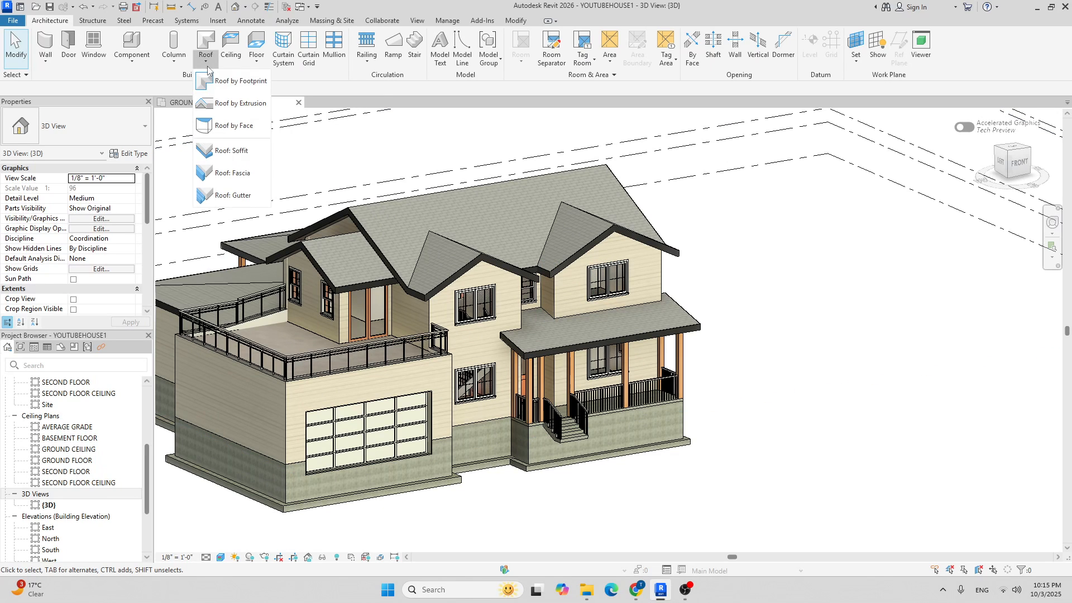
{"action": "left_click", "coordinate": [235, 198]}
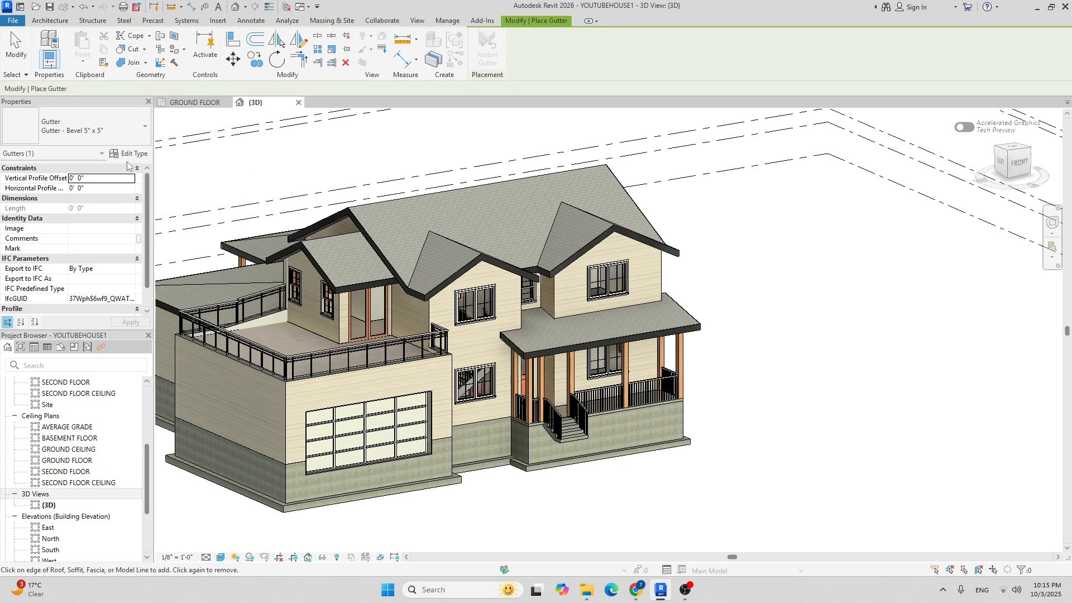
{"action": "left_click", "coordinate": [92, 132]}
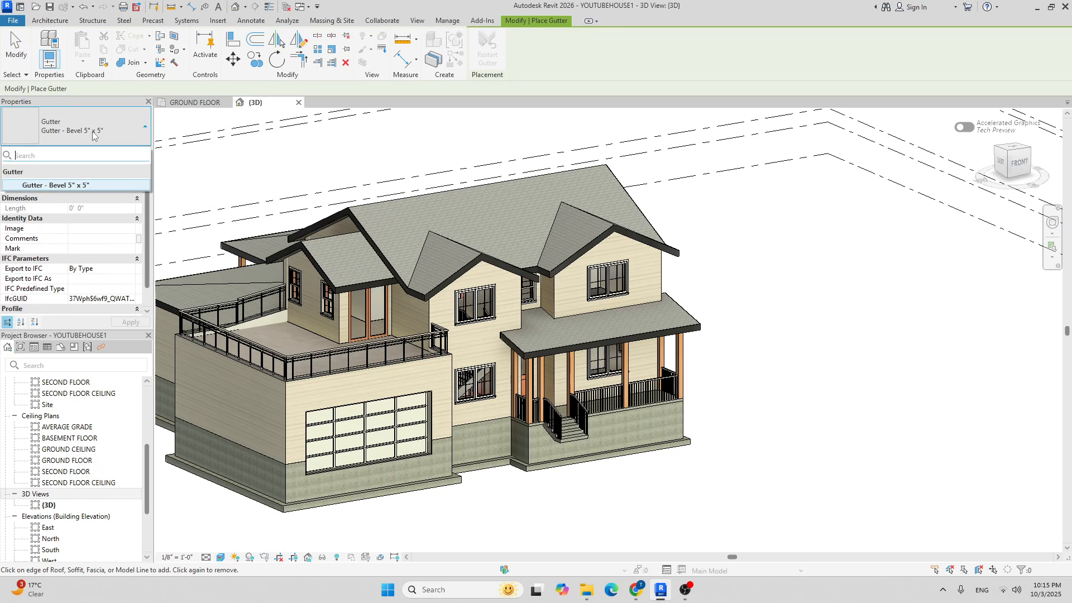
{"action": "left_click", "coordinate": [74, 185]}
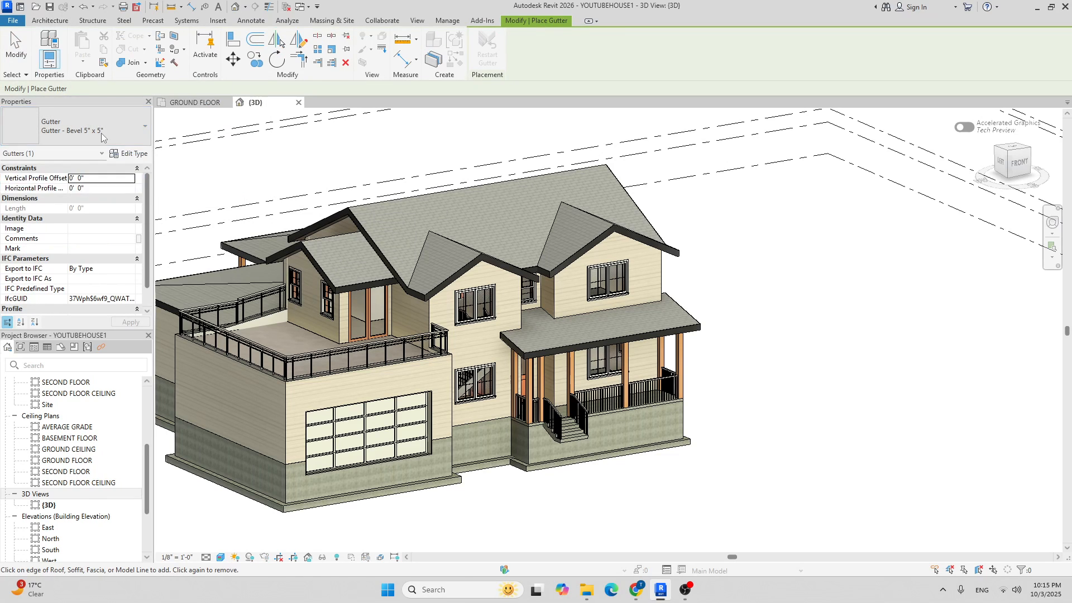
{"action": "left_click", "coordinate": [129, 154]}
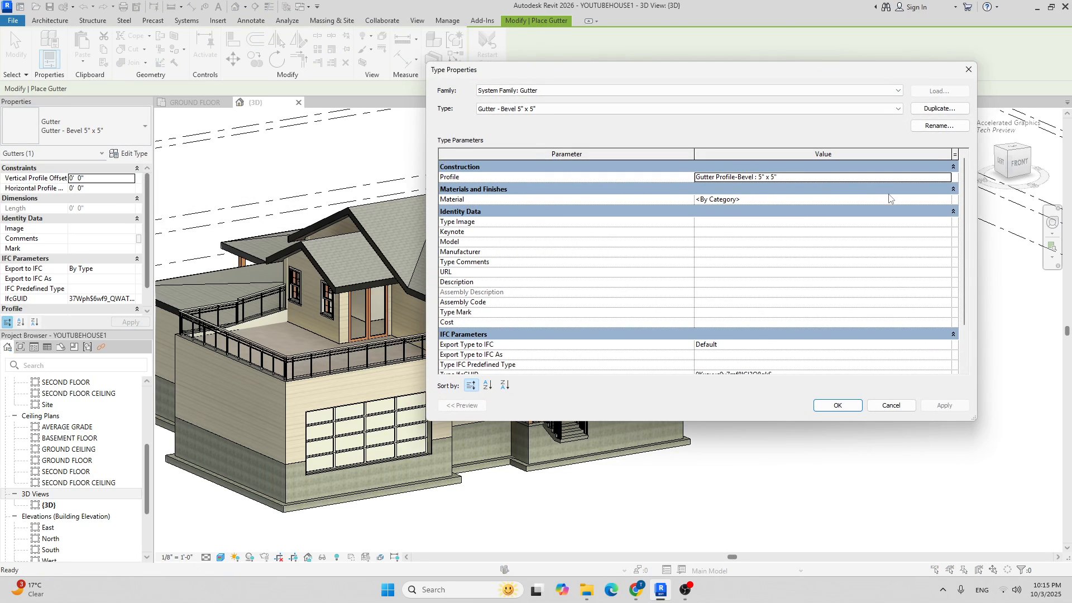
{"action": "left_click", "coordinate": [949, 199]}
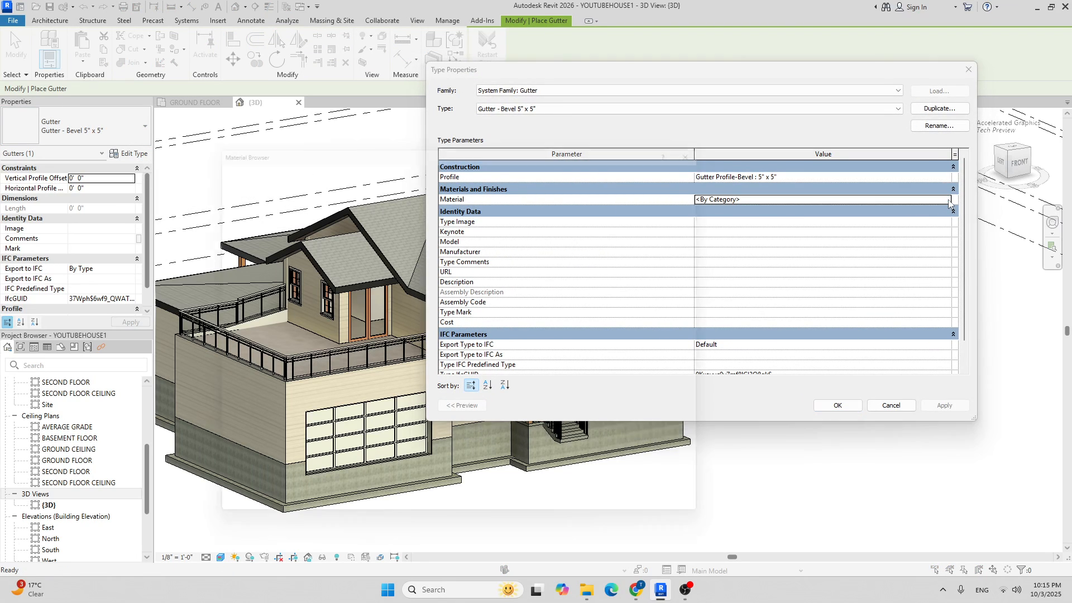
{"action": "left_click", "coordinate": [948, 200]}
{"action": "left_click", "coordinate": [639, 524]}
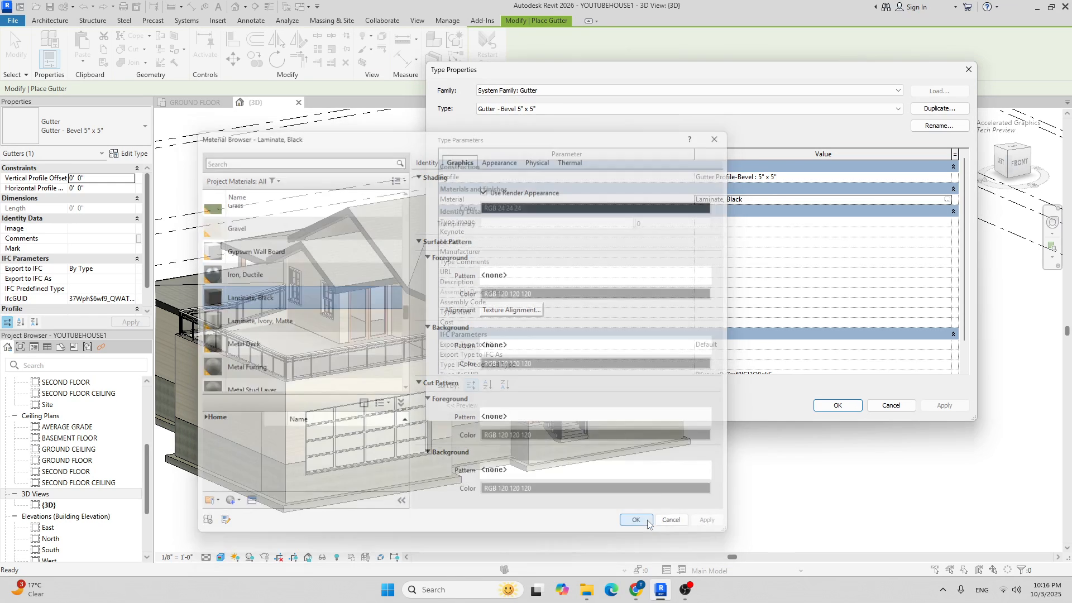
{"action": "left_click", "coordinate": [834, 408]}
Zoom to the porch roof and place a gutter along its fascia edge.
{"action": "middle_click_drag", "start_coordinate": [370, 360], "coordinate": [496, 296]}
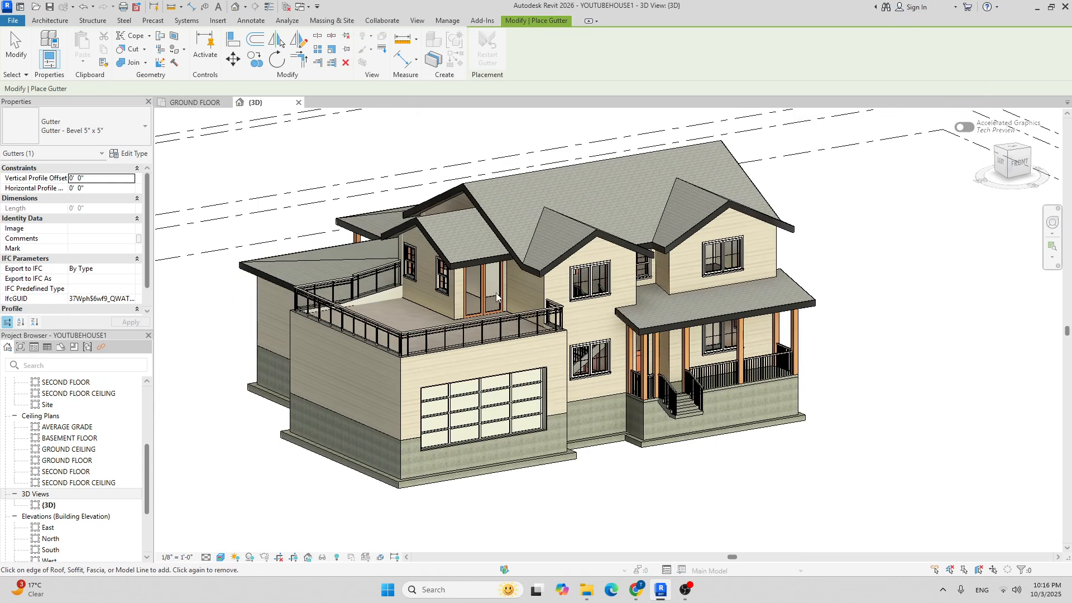
{"action": "scroll", "coordinate": [565, 323], "scroll_direction": "up", "scroll_amount": 8}
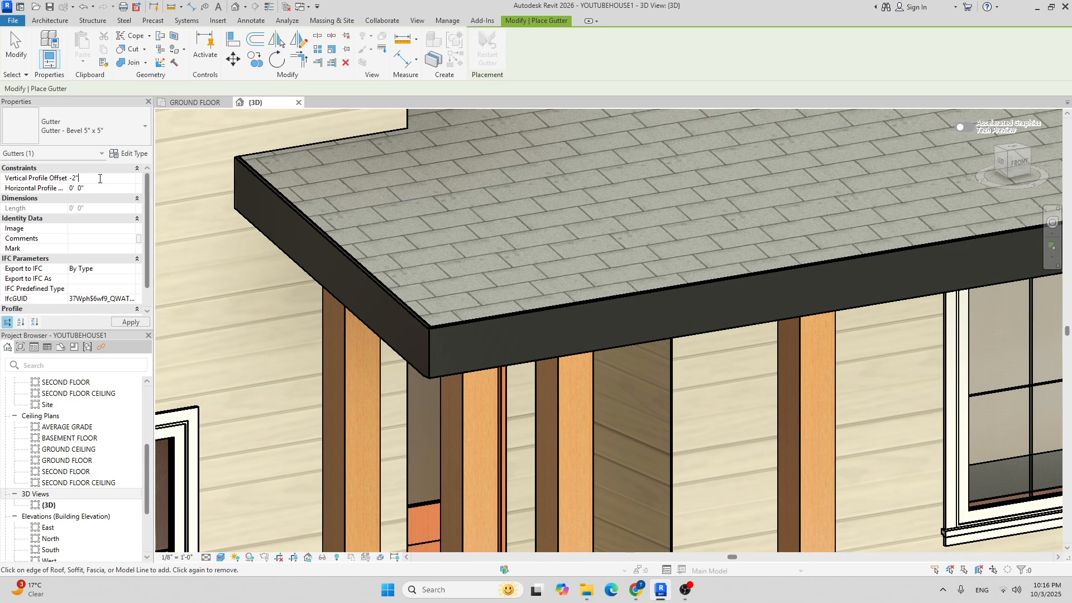
{"action": "scroll", "coordinate": [431, 436], "scroll_direction": "up", "scroll_amount": 5}
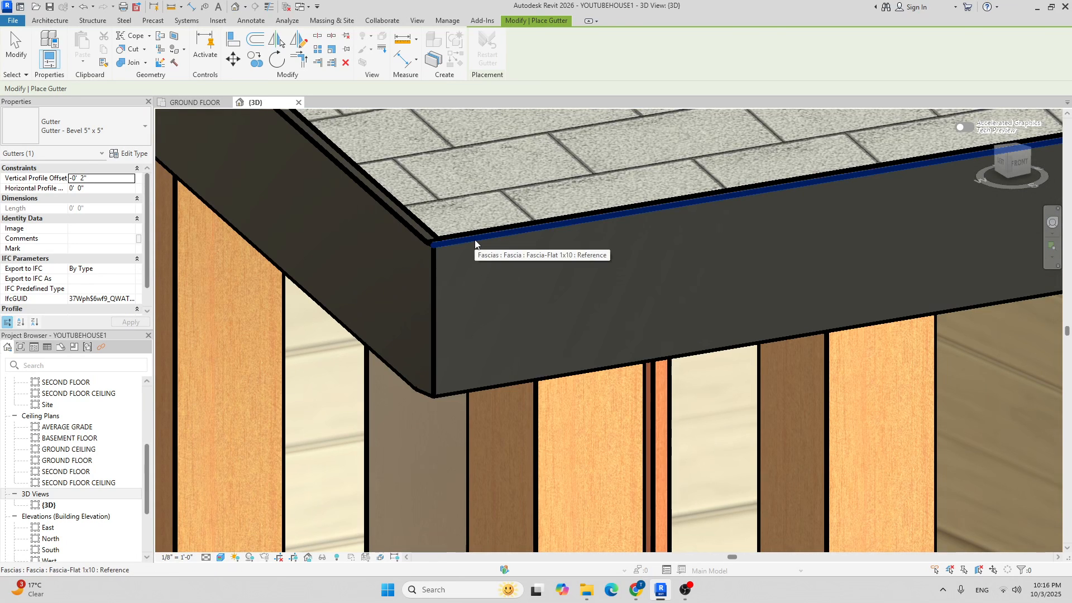
{"action": "left_click", "coordinate": [475, 241]}
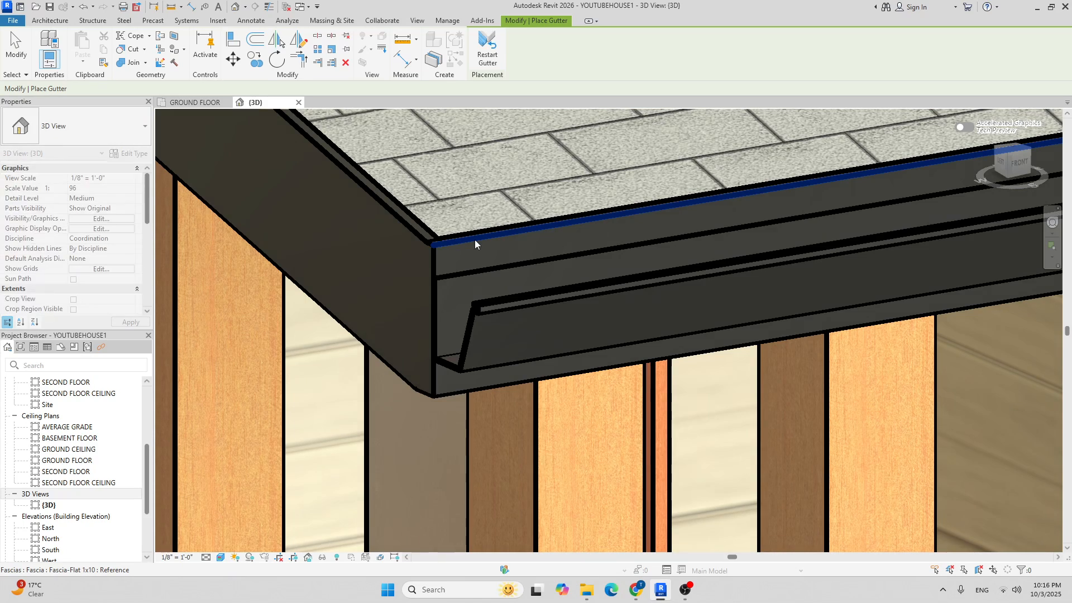
{"action": "scroll", "coordinate": [453, 243], "scroll_direction": "down", "scroll_amount": 3}
{"action": "scroll", "coordinate": [463, 245], "scroll_direction": "down", "scroll_amount": 4}
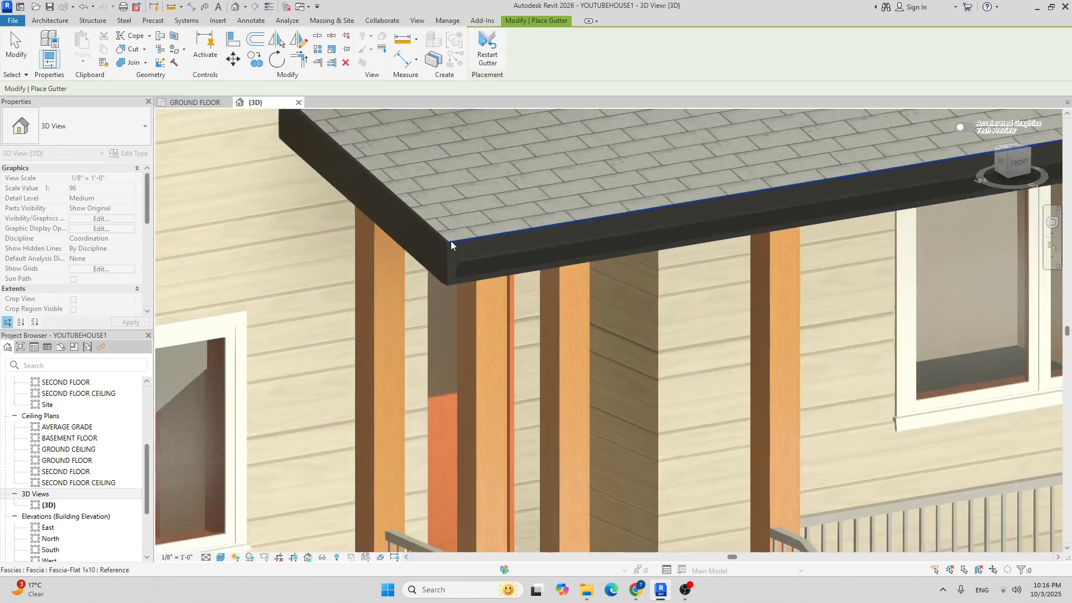
{"action": "scroll", "coordinate": [450, 243], "scroll_direction": "up", "scroll_amount": 5}
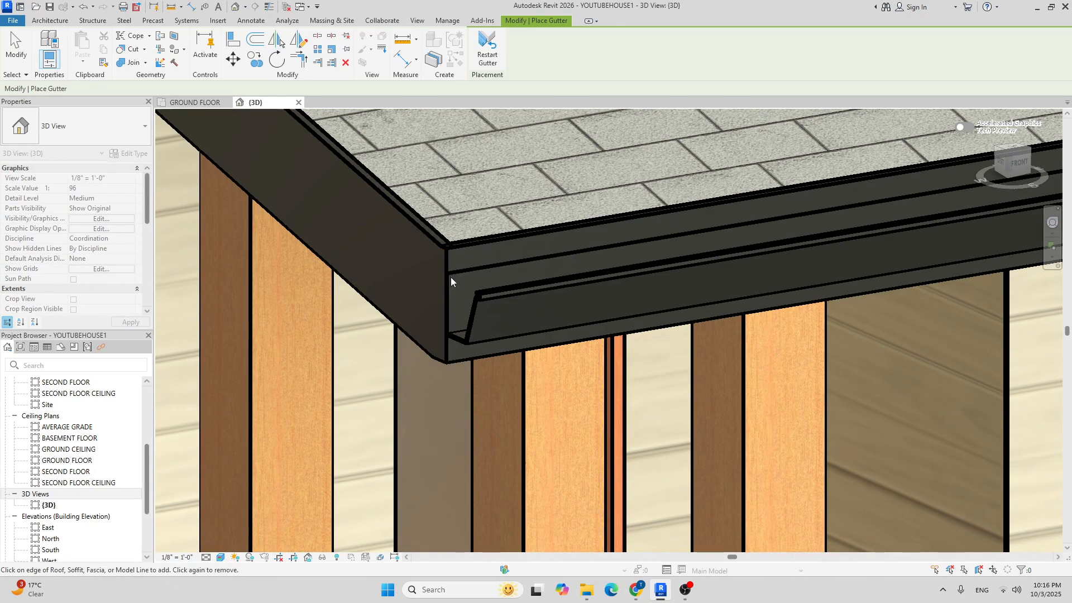
{"action": "scroll", "coordinate": [472, 247], "scroll_direction": "down", "scroll_amount": 6}
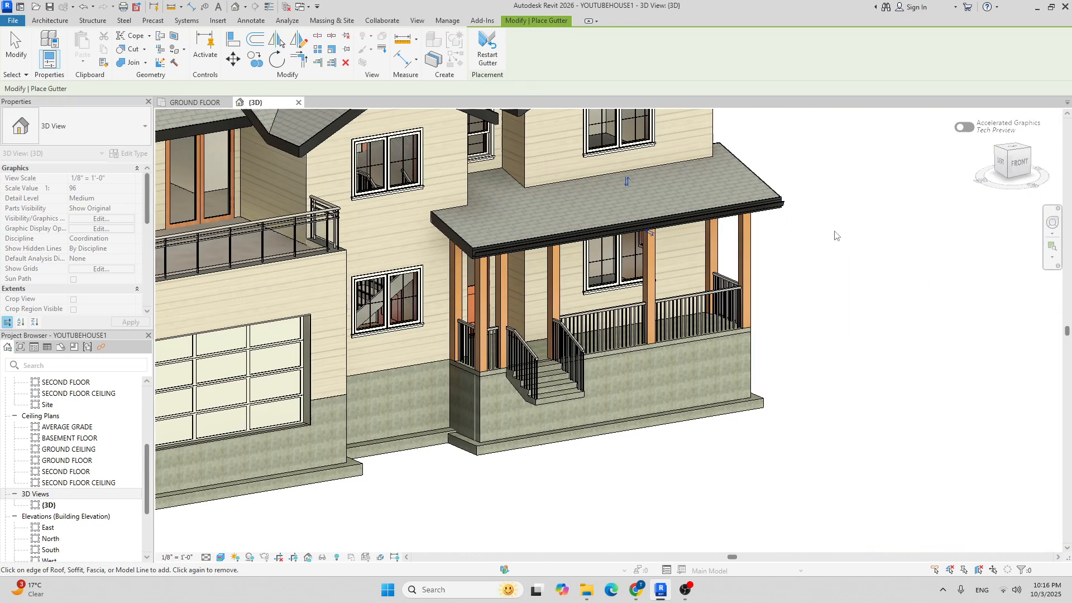
Orbit and zoom the model to view its right side.
{"action": "middle_click_drag", "start_coordinate": [834, 234], "coordinate": [544, 301], "text": "shift"}
{"action": "scroll", "coordinate": [544, 301], "scroll_direction": "up", "scroll_amount": 4}
{"action": "scroll", "coordinate": [590, 343], "scroll_direction": "up", "scroll_amount": 5}
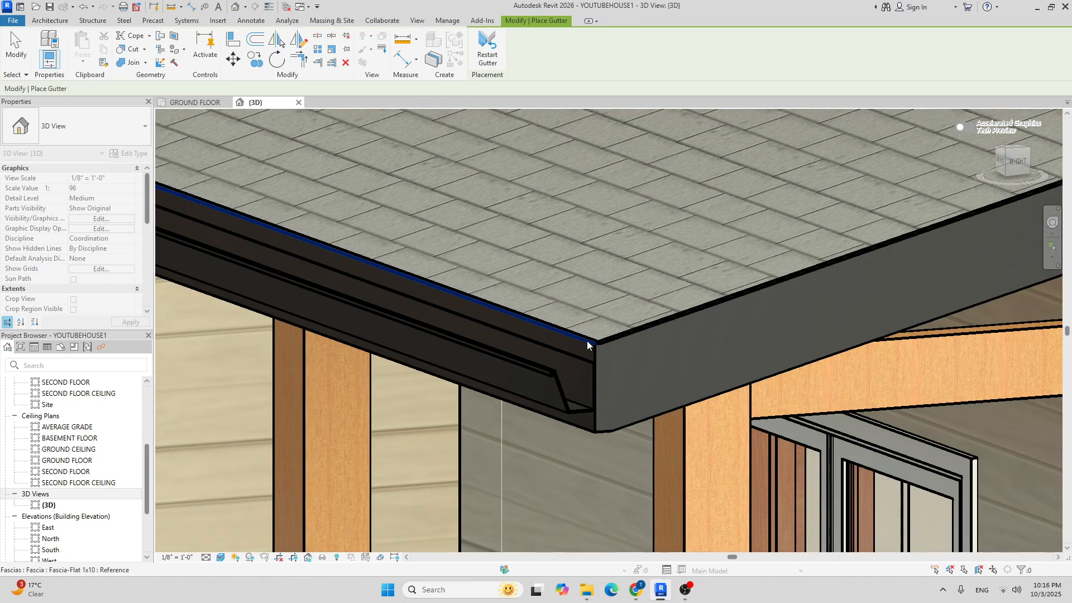
{"action": "scroll", "coordinate": [582, 341], "scroll_direction": "down", "scroll_amount": 3}
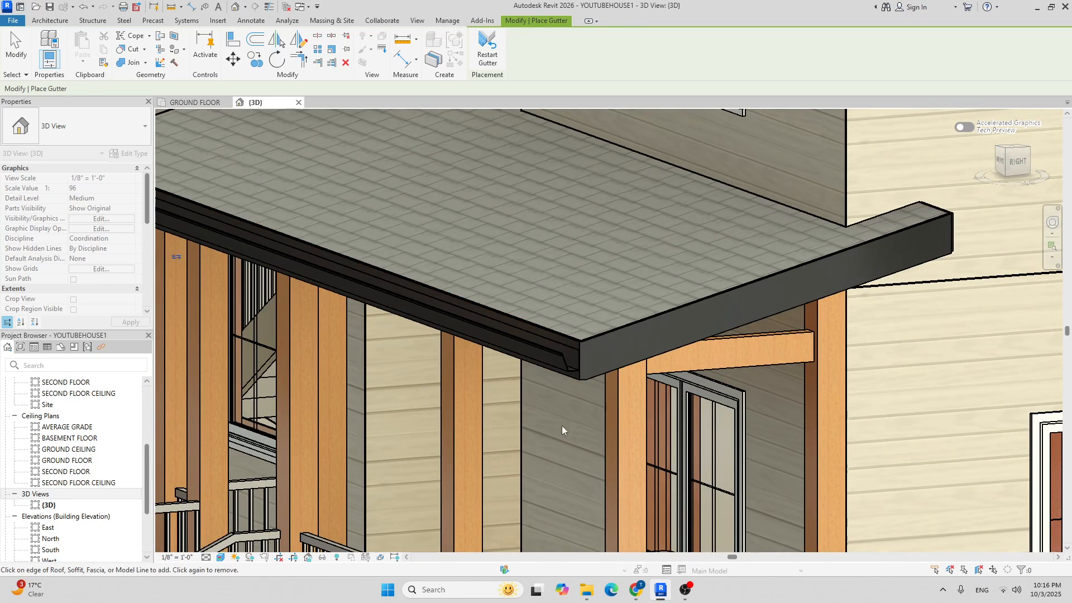
{"action": "scroll", "coordinate": [550, 317], "scroll_direction": "down", "scroll_amount": 5}
{"action": "scroll", "coordinate": [608, 233], "scroll_direction": "up", "scroll_amount": 8}
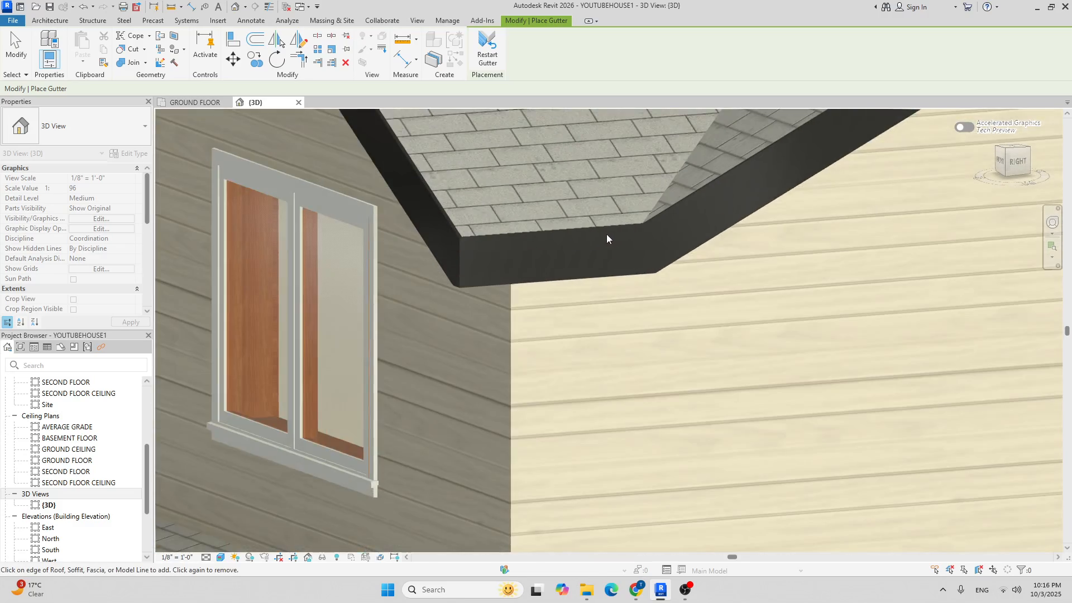
{"action": "scroll", "coordinate": [608, 234], "scroll_direction": "up", "scroll_amount": 3}
Add gutters along the upper roof fascias and the fascia above the dormer window.
{"action": "left_click", "coordinate": [704, 200]}
{"action": "scroll", "coordinate": [726, 256], "scroll_direction": "down", "scroll_amount": 7}
{"action": "middle_click_drag", "start_coordinate": [579, 294], "coordinate": [915, 346], "text": "shift"}
{"action": "scroll", "coordinate": [335, 259], "scroll_direction": "up", "scroll_amount": 8}
{"action": "left_click", "coordinate": [382, 240]}
{"action": "scroll", "coordinate": [420, 251], "scroll_direction": "down", "scroll_amount": 3}
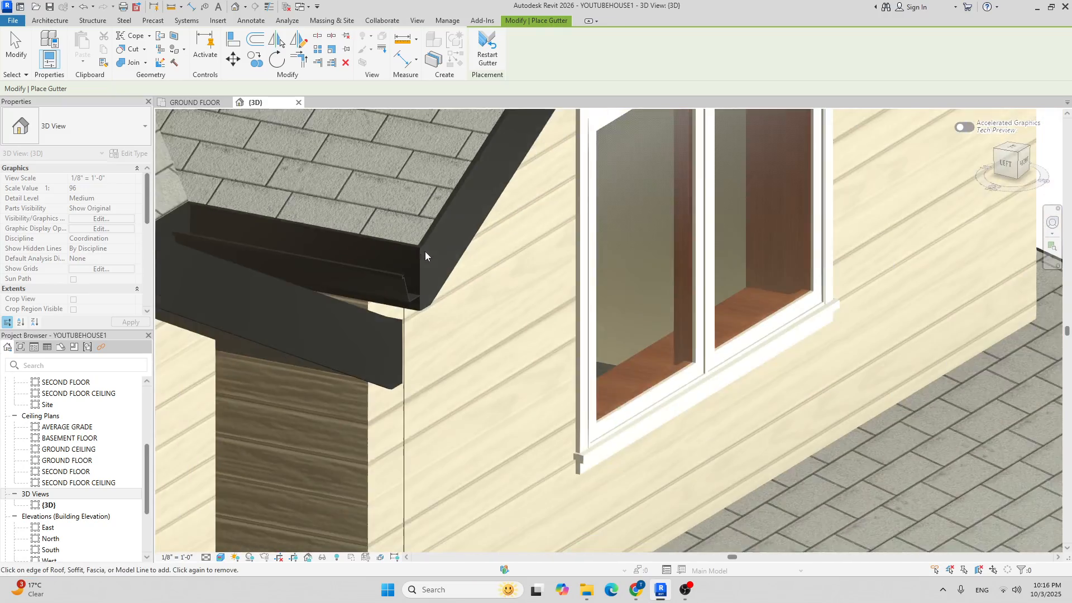
{"action": "scroll", "coordinate": [427, 252], "scroll_direction": "down", "scroll_amount": 4}
{"action": "middle_click_drag", "start_coordinate": [610, 269], "coordinate": [369, 346], "text": "shift"}
{"action": "scroll", "coordinate": [338, 221], "scroll_direction": "up", "scroll_amount": 4}
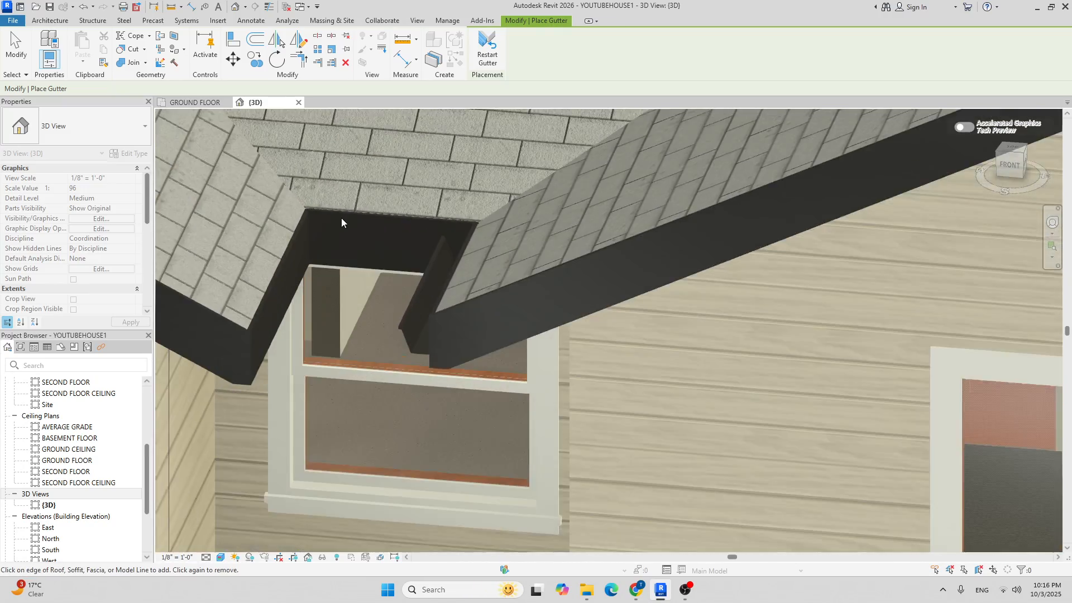
{"action": "scroll", "coordinate": [338, 220], "scroll_direction": "up", "scroll_amount": 2}
{"action": "left_click", "coordinate": [349, 212]}
{"action": "scroll", "coordinate": [326, 228], "scroll_direction": "down", "scroll_amount": 3}
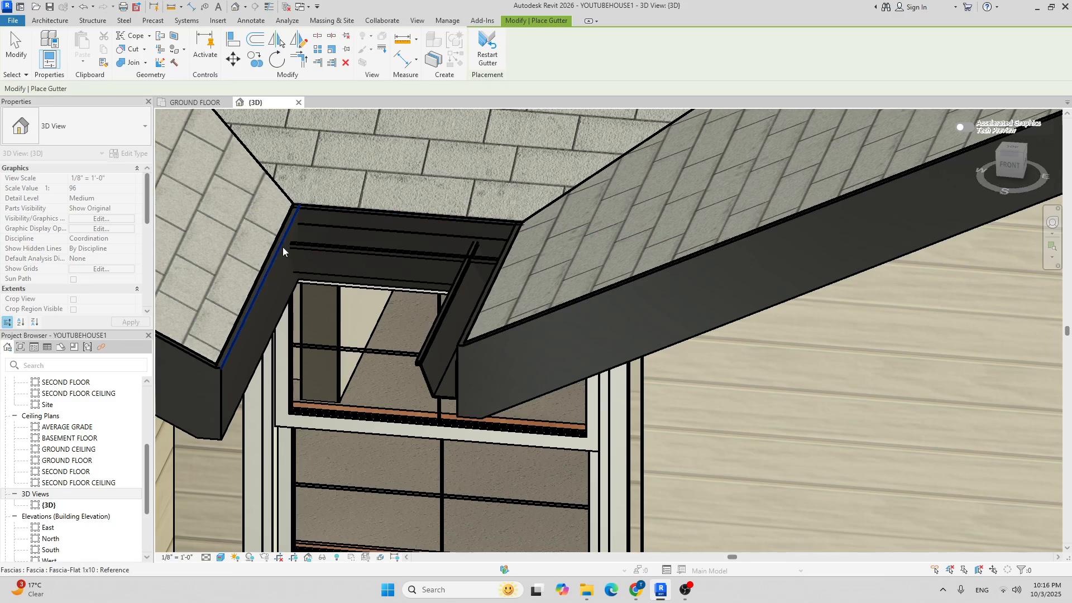
{"action": "scroll", "coordinate": [391, 245], "scroll_direction": "down", "scroll_amount": 1}
{"action": "scroll", "coordinate": [325, 267], "scroll_direction": "down", "scroll_amount": 4}
Add gutters to the left-front corner, left gable and remaining gable corner fascias.
{"action": "middle_click_drag", "start_coordinate": [325, 266], "coordinate": [618, 350], "text": "shift"}
{"action": "scroll", "coordinate": [513, 323], "scroll_direction": "up", "scroll_amount": 5}
{"action": "scroll", "coordinate": [524, 319], "scroll_direction": "down", "scroll_amount": 3}
{"action": "left_click", "coordinate": [536, 313]}
{"action": "scroll", "coordinate": [537, 310], "scroll_direction": "down", "scroll_amount": 2}
{"action": "scroll", "coordinate": [537, 311], "scroll_direction": "down", "scroll_amount": 3}
{"action": "scroll", "coordinate": [435, 309], "scroll_direction": "up", "scroll_amount": 6}
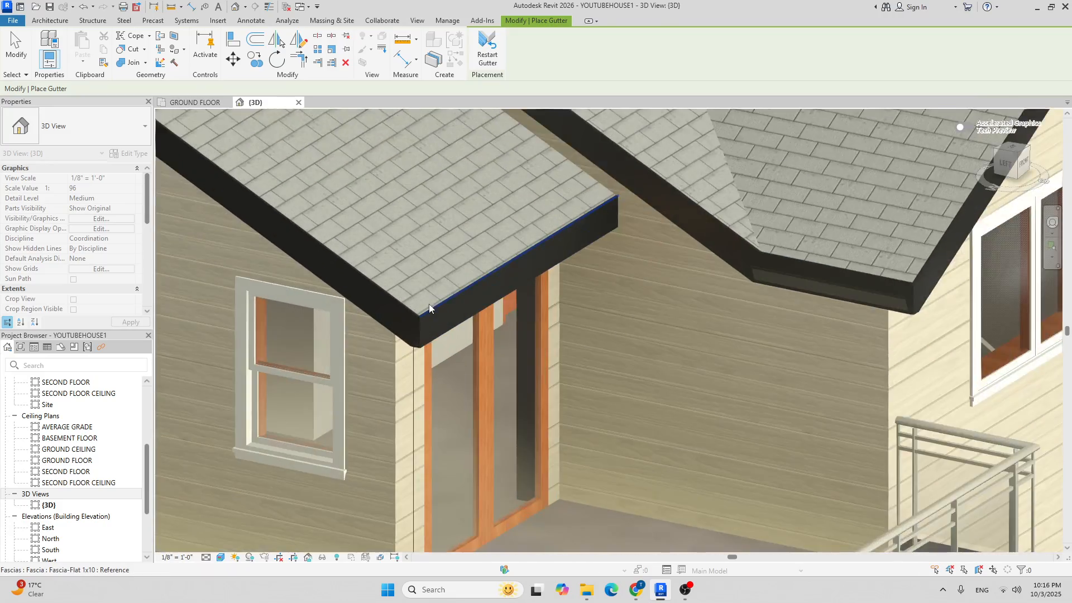
{"action": "left_click", "coordinate": [435, 308]}
{"action": "scroll", "coordinate": [437, 308], "scroll_direction": "down", "scroll_amount": 5}
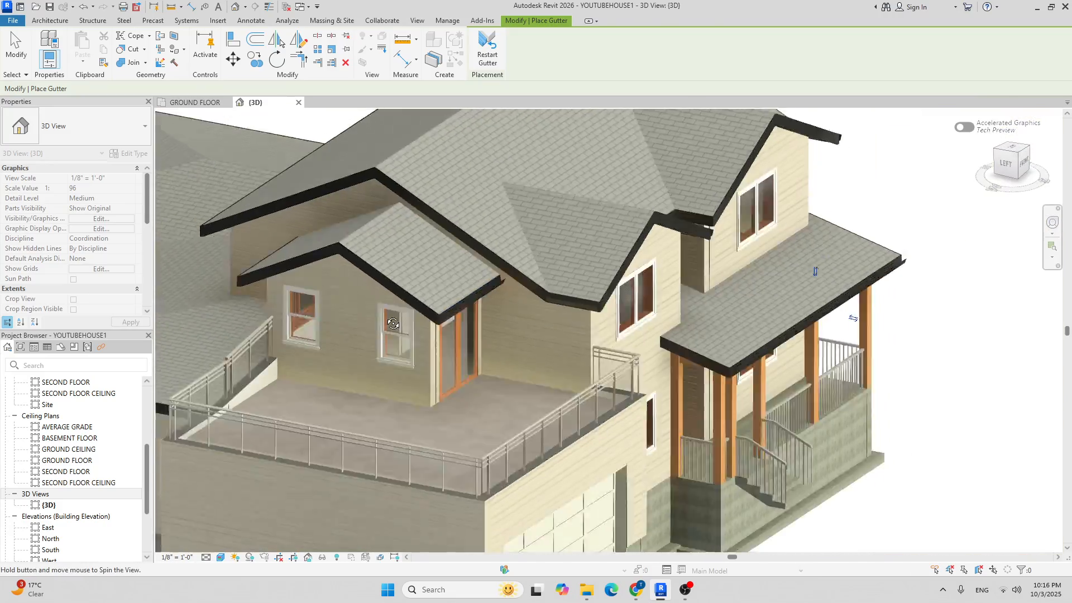
{"action": "scroll", "coordinate": [526, 318], "scroll_direction": "up", "scroll_amount": 6}
{"action": "scroll", "coordinate": [547, 357], "scroll_direction": "up", "scroll_amount": 5}
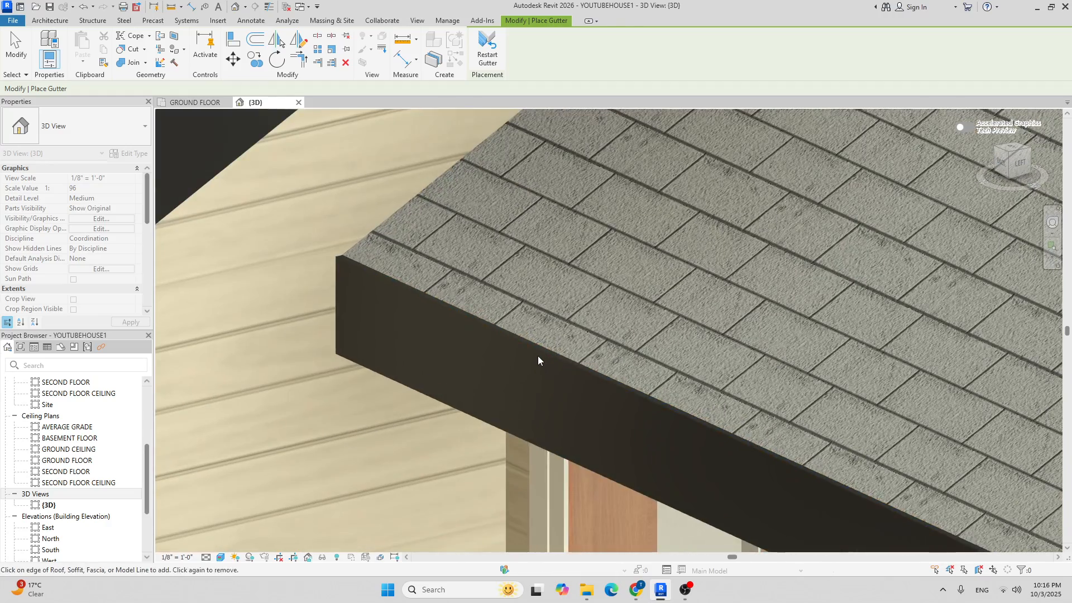
{"action": "left_click", "coordinate": [534, 346]}
{"action": "scroll", "coordinate": [531, 343], "scroll_direction": "down", "scroll_amount": 5}
{"action": "scroll", "coordinate": [531, 329], "scroll_direction": "up", "scroll_amount": 6}
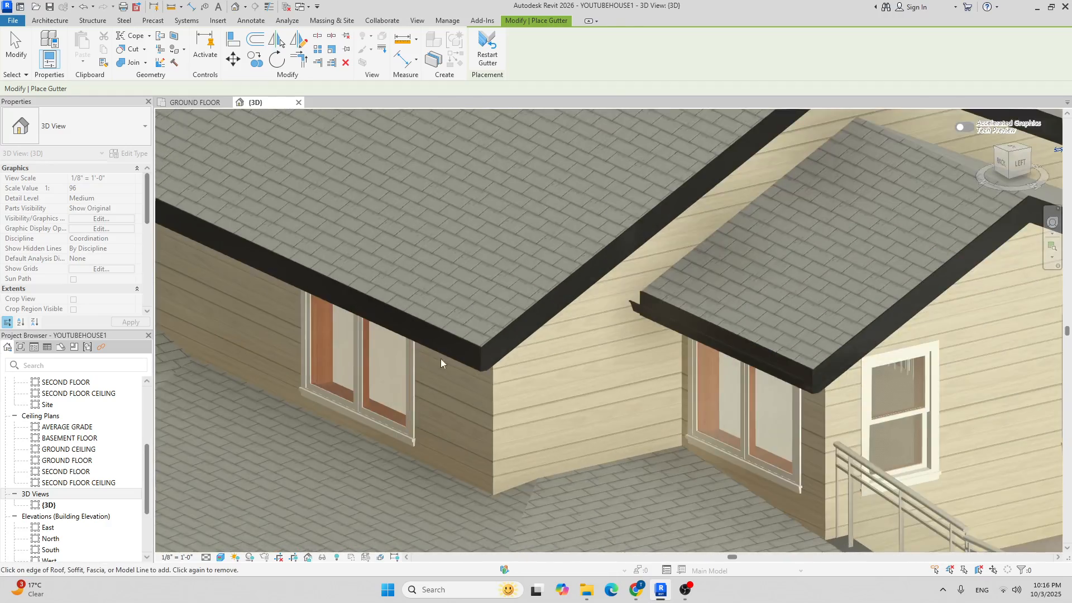
{"action": "left_click", "coordinate": [538, 320]}
{"action": "scroll", "coordinate": [447, 338], "scroll_direction": "down", "scroll_amount": 7}
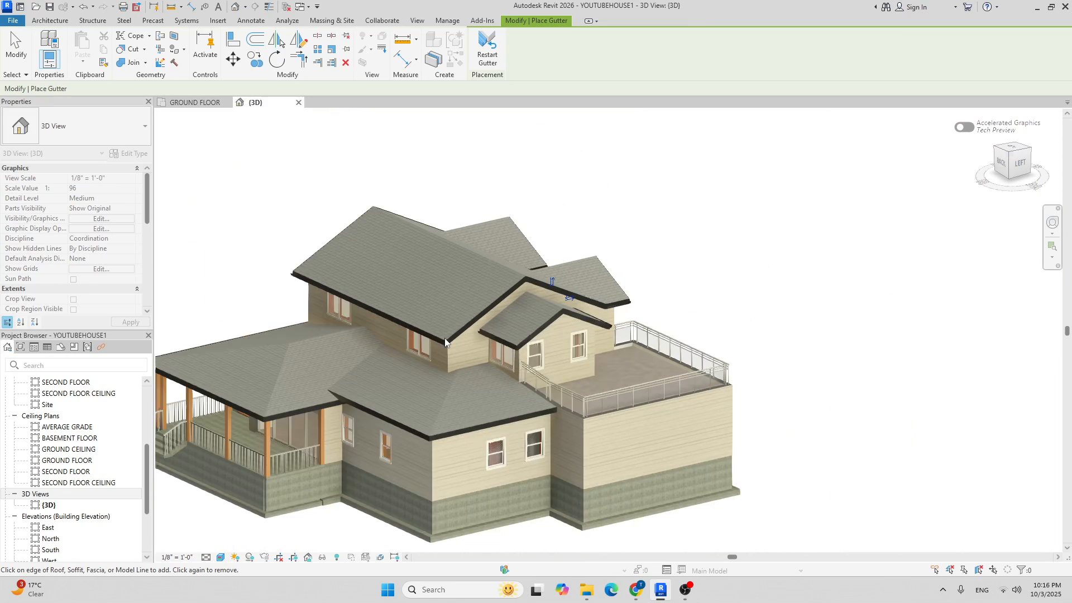
Add gutters along the back porch, back roof and left roof fascias.
{"action": "middle_click_drag", "start_coordinate": [446, 338], "coordinate": [679, 340], "text": "shift"}
{"action": "scroll", "coordinate": [357, 310], "scroll_direction": "up", "scroll_amount": 4}
{"action": "scroll", "coordinate": [468, 303], "scroll_direction": "down", "scroll_amount": 4}
{"action": "middle_click_drag", "start_coordinate": [909, 364], "coordinate": [784, 386], "text": "shift"}
{"action": "scroll", "coordinate": [788, 409], "scroll_direction": "up", "scroll_amount": 7}
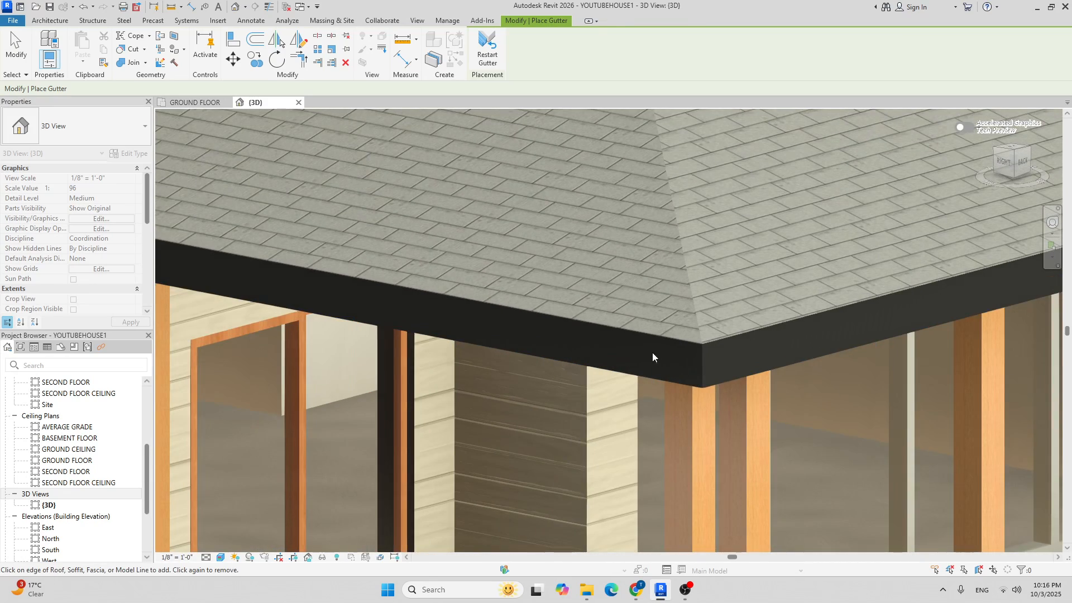
{"action": "left_click", "coordinate": [715, 342]}
{"action": "scroll", "coordinate": [725, 341], "scroll_direction": "down", "scroll_amount": 6}
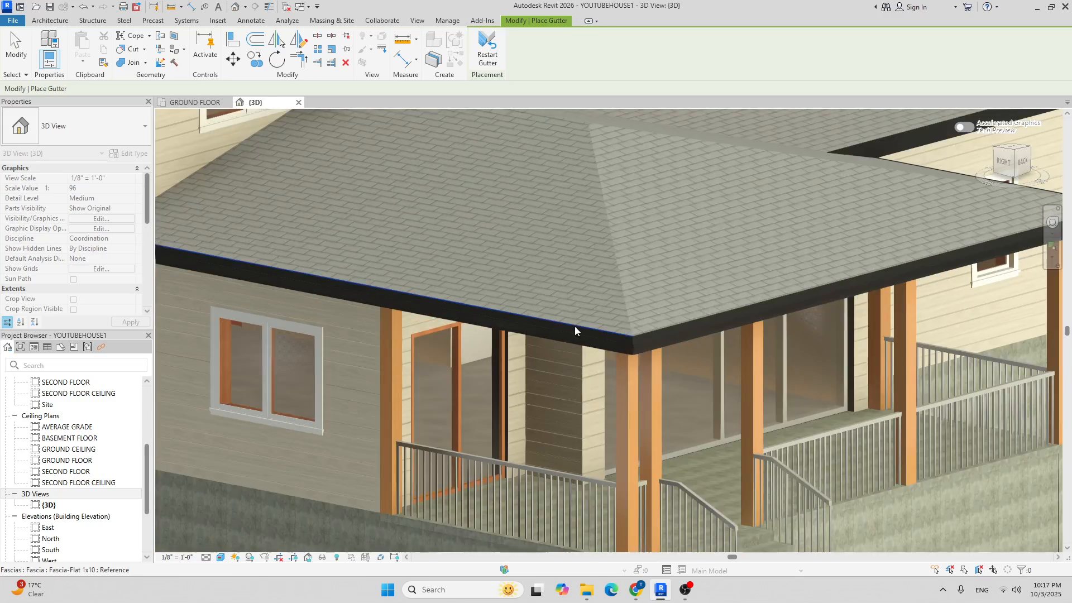
{"action": "scroll", "coordinate": [537, 320], "scroll_direction": "up", "scroll_amount": 3}
{"action": "scroll", "coordinate": [359, 323], "scroll_direction": "up", "scroll_amount": 4}
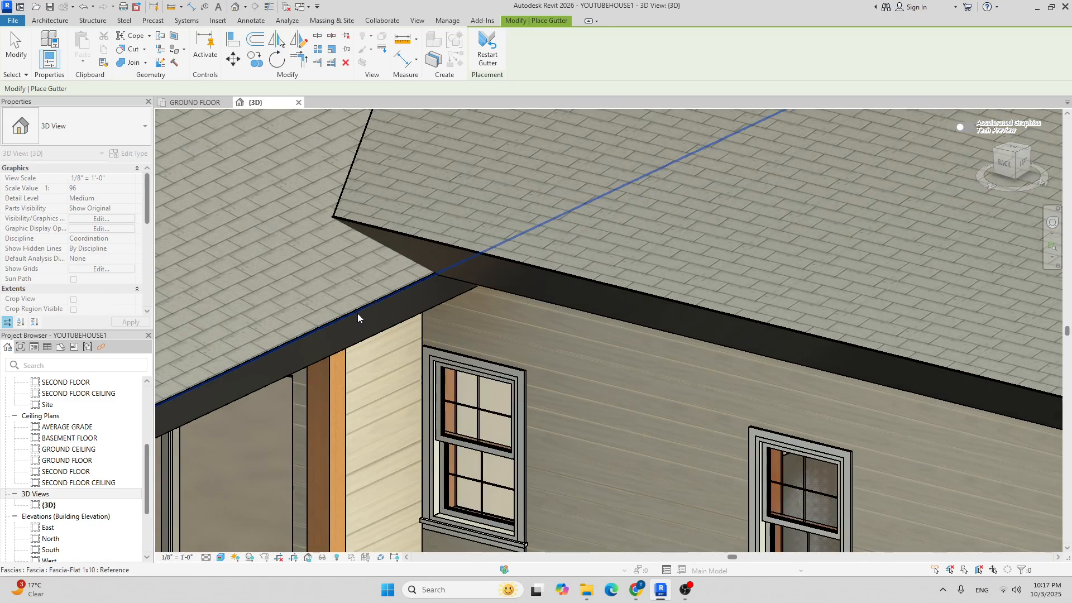
{"action": "left_click", "coordinate": [571, 276]}
{"action": "scroll", "coordinate": [572, 276], "scroll_direction": "down", "scroll_amount": 4}
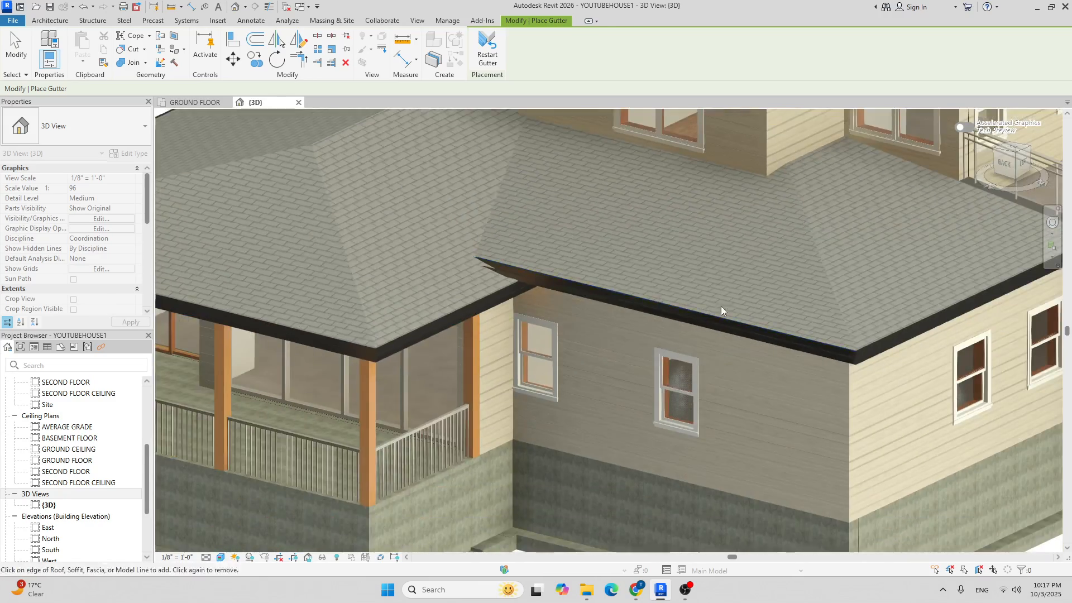
{"action": "middle_click_drag", "start_coordinate": [702, 303], "coordinate": [656, 339], "text": "shift"}
{"action": "scroll", "coordinate": [708, 338], "scroll_direction": "up", "scroll_amount": 3}
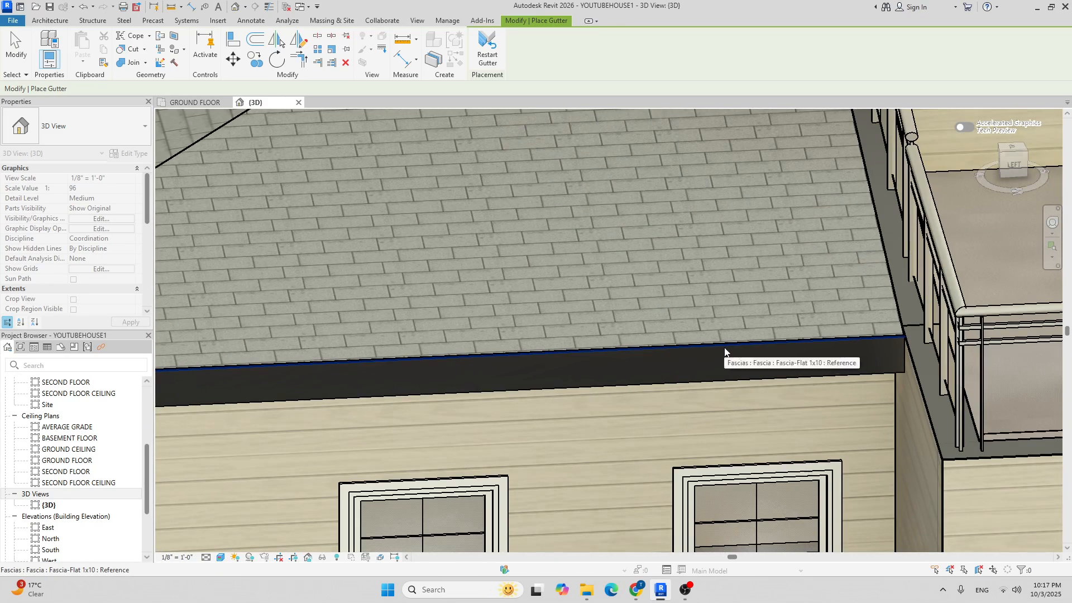
{"action": "left_click", "coordinate": [724, 348]}
{"action": "scroll", "coordinate": [624, 300], "scroll_direction": "down", "scroll_amount": 5}
{"action": "mouse_move", "coordinate": [606, 296]}
{"action": "middle_mouse_down", "text": "shift"}
{"action": "mouse_move", "coordinate": [463, 360]}
{"action": "mouse_move", "coordinate": [459, 325]}
{"action": "mouse_move", "coordinate": [404, 302]}
{"action": "middle_mouse_up", "text": "shift"}
Finish placing gutters and switch to the GROUND FLOOR plan.
{"action": "key", "text": "Escape"}
{"action": "key", "text": "Escape"}
{"action": "scroll", "coordinate": [501, 379], "scroll_direction": "down", "scroll_amount": 3}
{"action": "scroll", "coordinate": [612, 309], "scroll_direction": "up", "scroll_amount": 10}
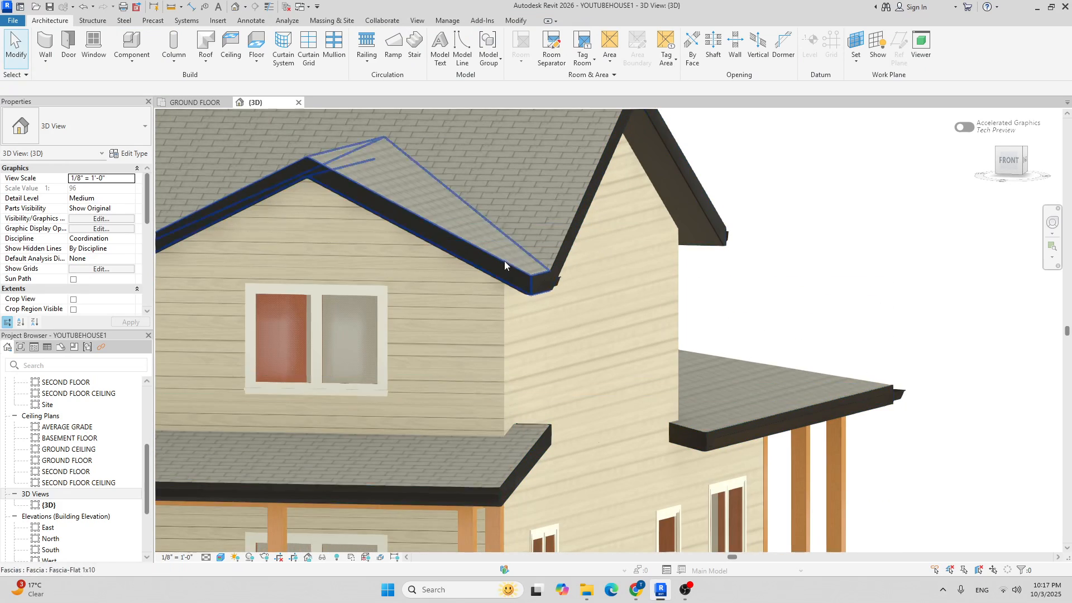
{"action": "scroll", "coordinate": [581, 270], "scroll_direction": "down", "scroll_amount": 3}
{"action": "middle_click_drag", "start_coordinate": [581, 270], "coordinate": [773, 291], "text": "shift"}
{"action": "scroll", "coordinate": [773, 291], "scroll_direction": "down", "scroll_amount": 2}
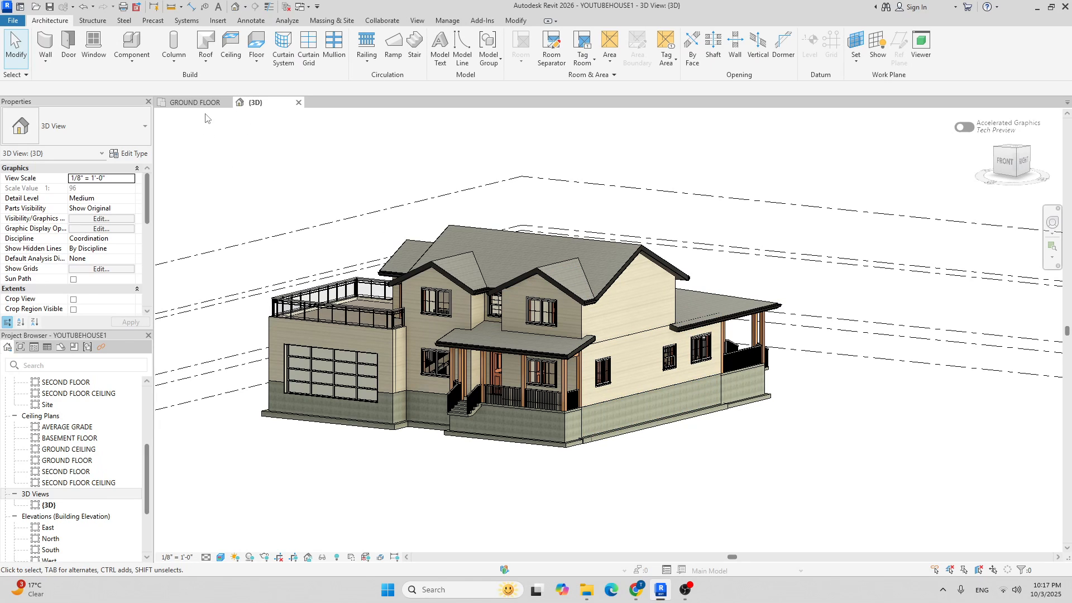
{"action": "left_click", "coordinate": [195, 103]}
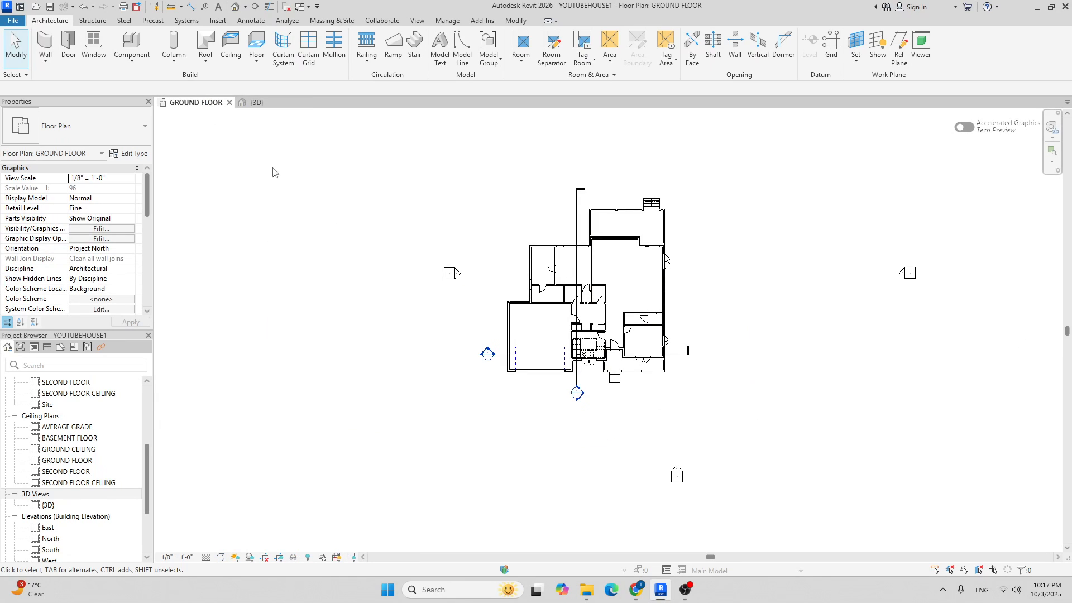
Zoom into the ground floor plan and turn on Thin Lines.
{"action": "scroll", "coordinate": [631, 326], "scroll_direction": "up", "scroll_amount": 5}
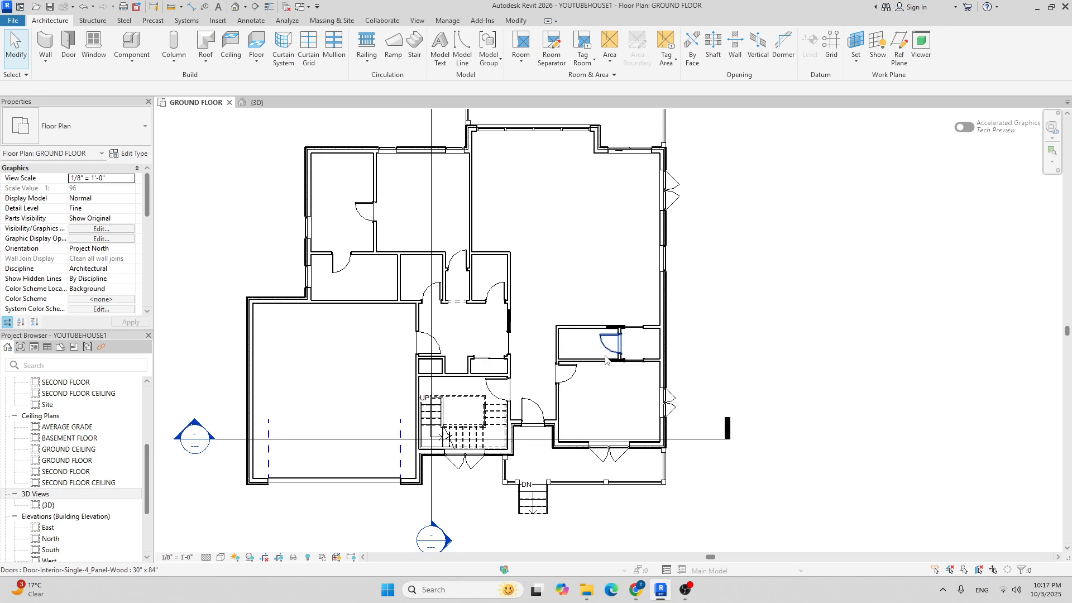
{"action": "scroll", "coordinate": [443, 258], "scroll_direction": "up", "scroll_amount": 4}
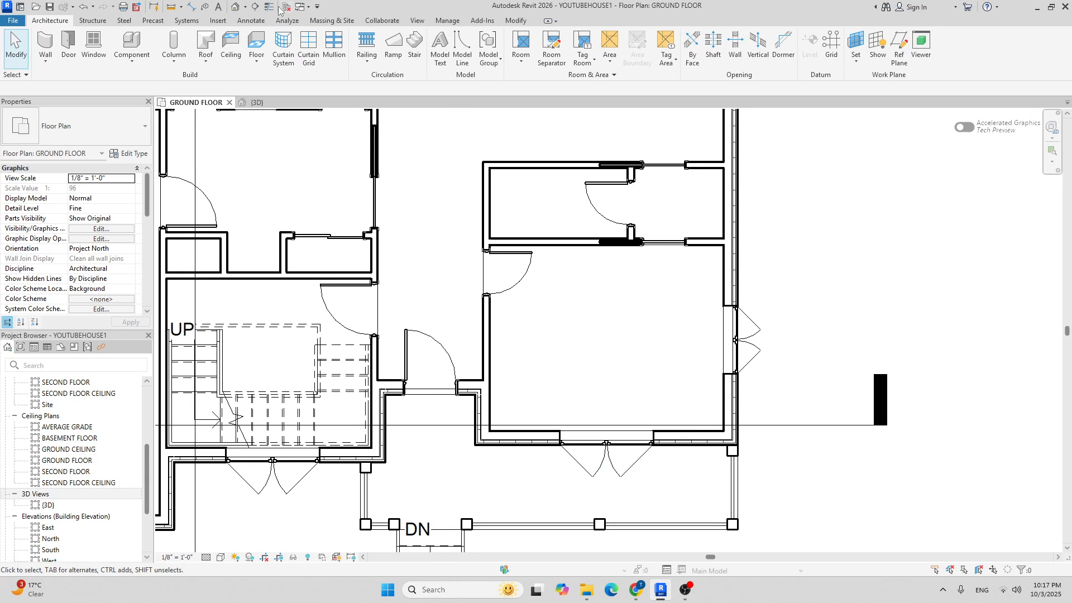
{"action": "left_click", "coordinate": [269, 11]}
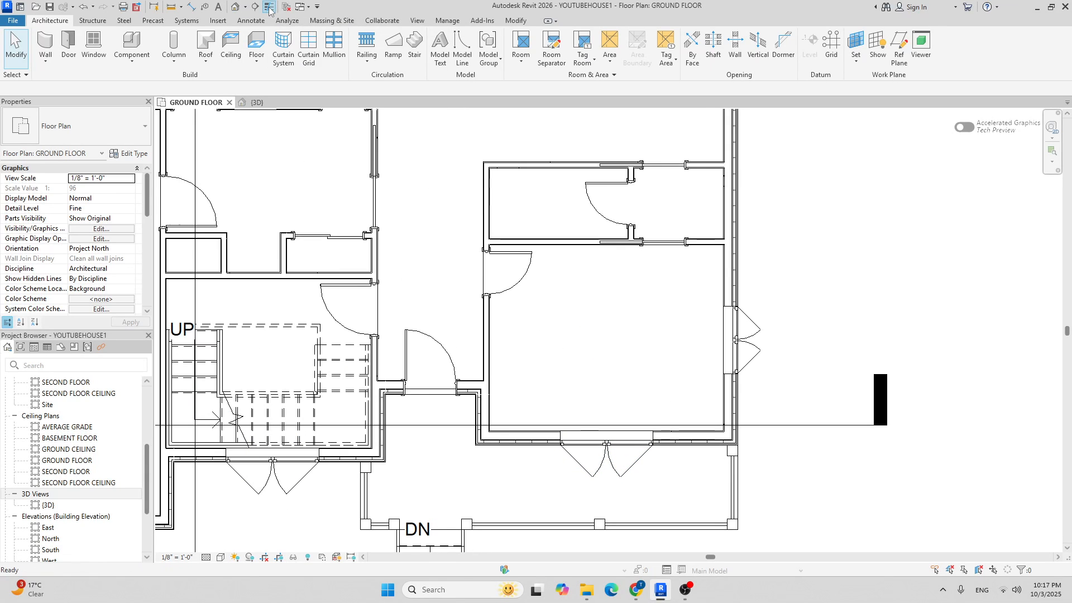
{"action": "scroll", "coordinate": [647, 254], "scroll_direction": "up", "scroll_amount": 3}
{"action": "scroll", "coordinate": [558, 279], "scroll_direction": "down", "scroll_amount": 3}
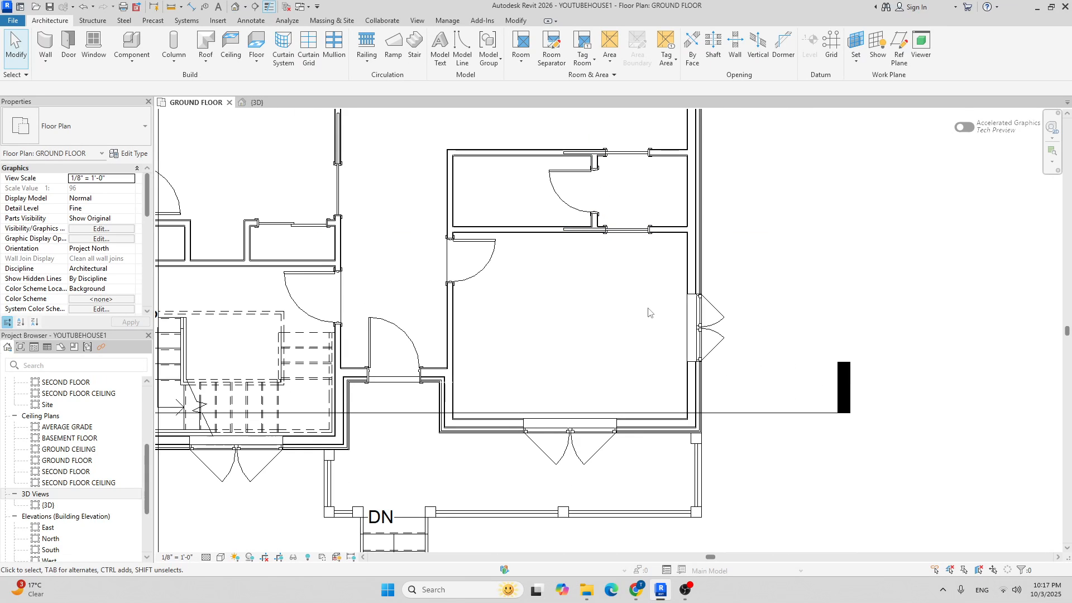
{"action": "scroll", "coordinate": [646, 311], "scroll_direction": "up", "scroll_amount": 1}
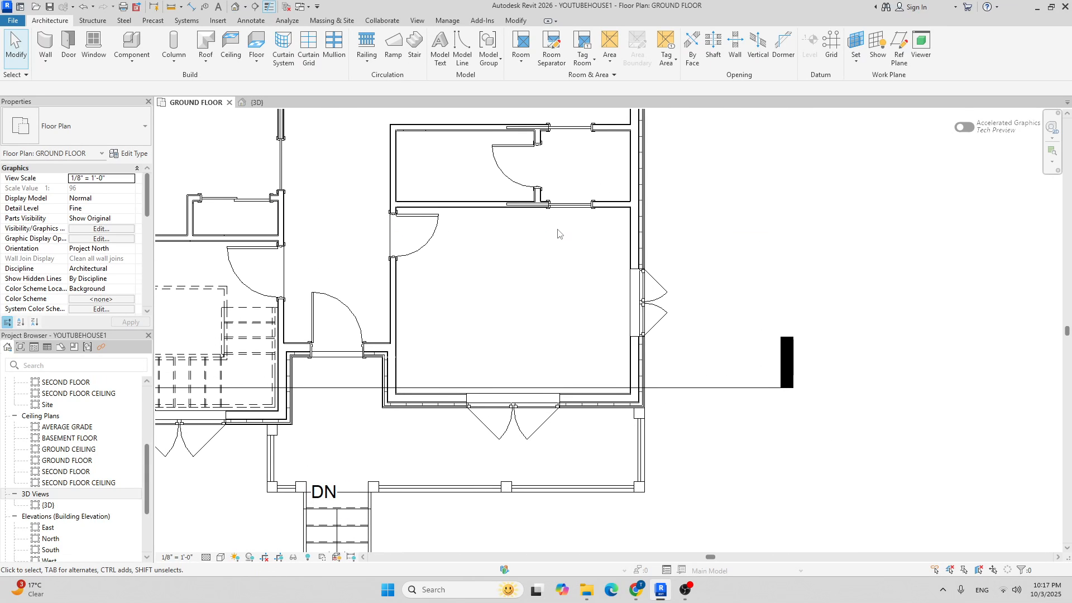
{"action": "scroll", "coordinate": [521, 251], "scroll_direction": "down", "scroll_amount": 2}
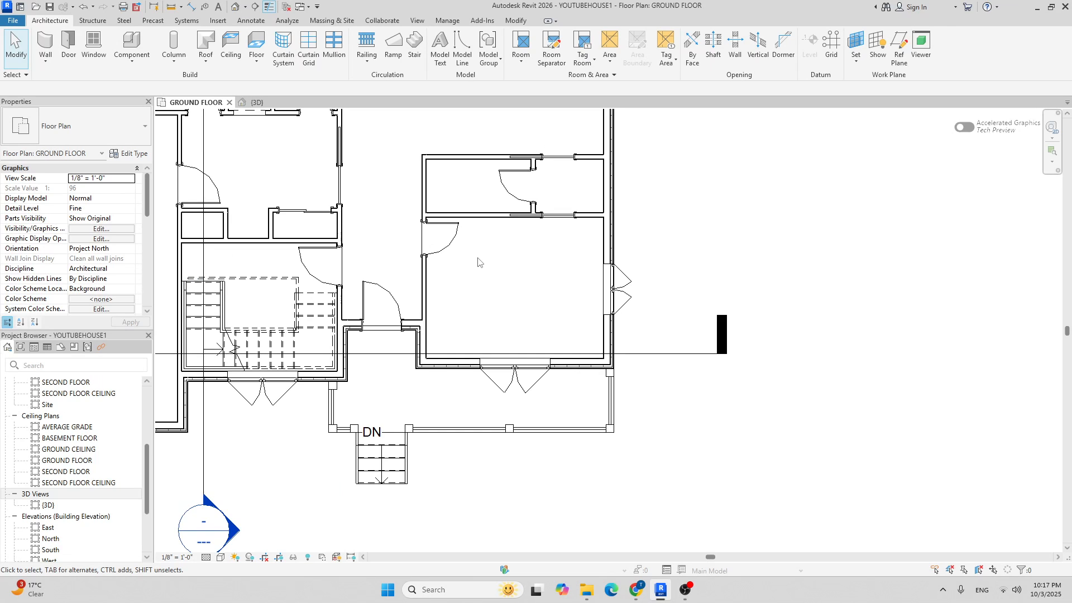
Pan and zoom around the right-hand room of the plan.
{"action": "middle_click_drag", "start_coordinate": [478, 262], "coordinate": [541, 277]}
{"action": "scroll", "coordinate": [549, 273], "scroll_direction": "up", "scroll_amount": 2}
{"action": "scroll", "coordinate": [616, 285], "scroll_direction": "down", "scroll_amount": 3}
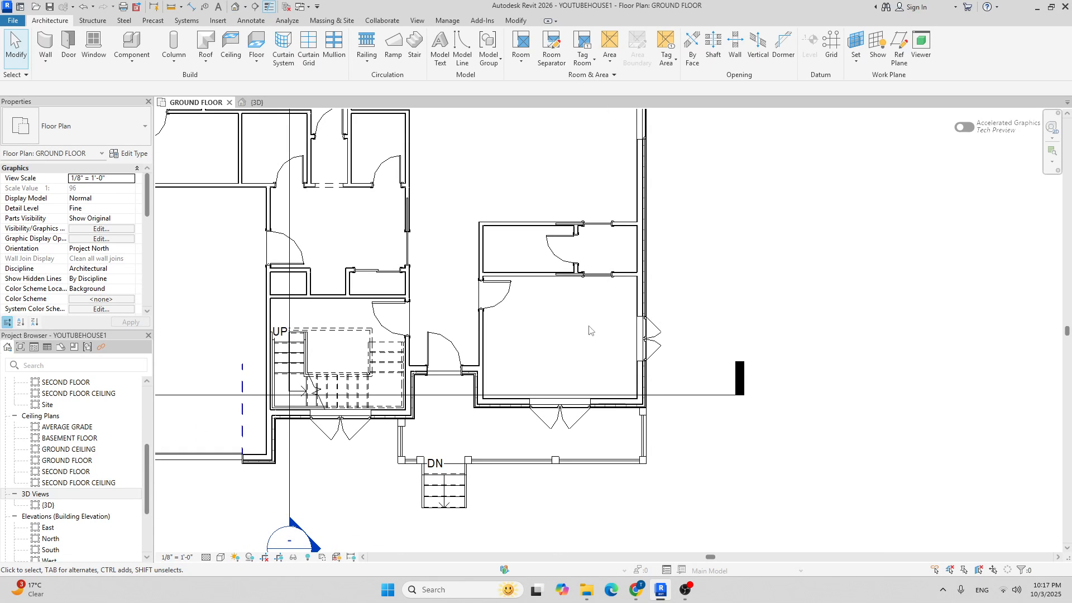
{"action": "middle_click_drag", "start_coordinate": [561, 331], "coordinate": [582, 335]}
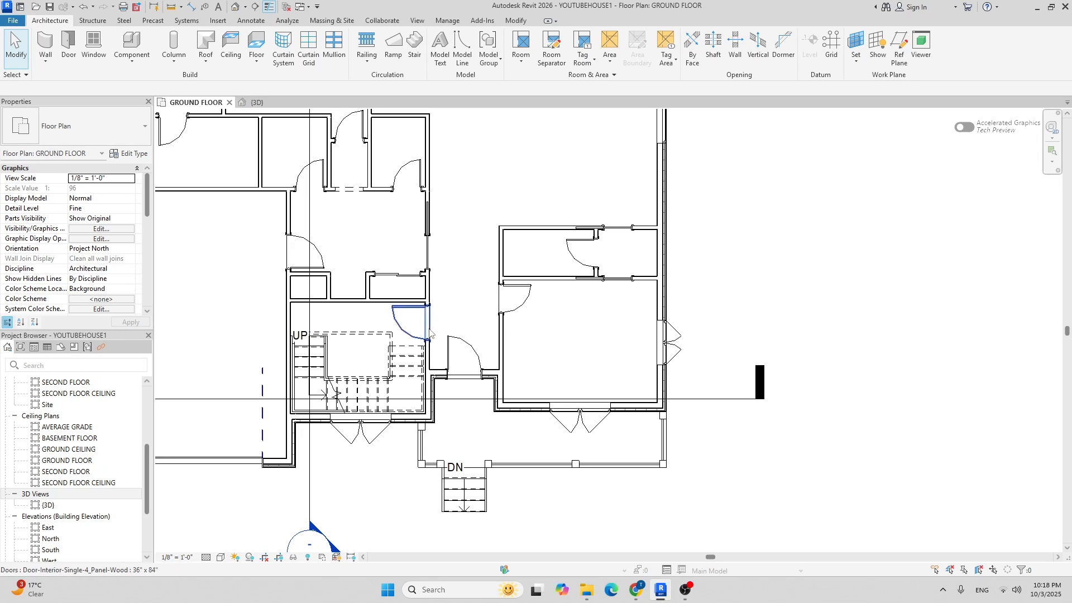
{"action": "middle_click_drag", "start_coordinate": [583, 325], "coordinate": [527, 370]}
{"action": "scroll", "coordinate": [518, 376], "scroll_direction": "down", "scroll_amount": 2}
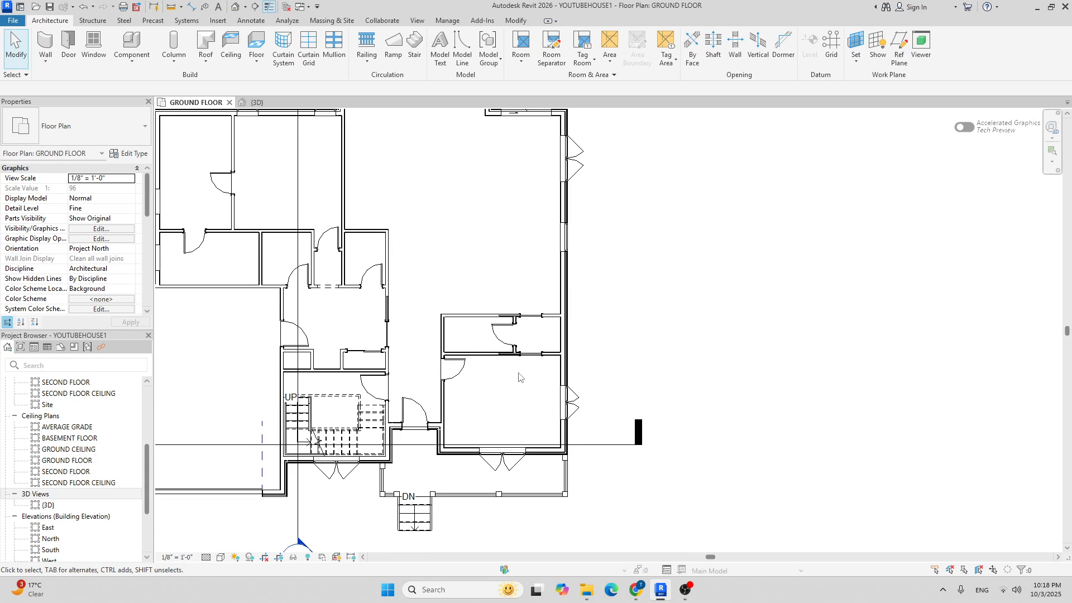
{"action": "middle_click_drag", "start_coordinate": [538, 412], "coordinate": [545, 385]}
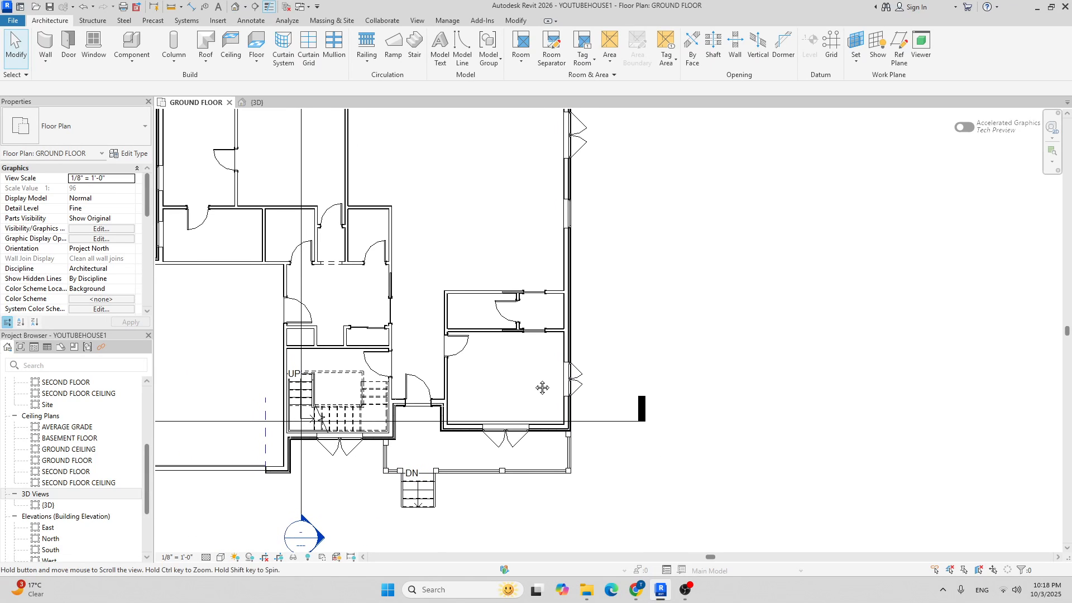
{"action": "left_click", "coordinate": [130, 38]}
Place a Desk 72" x 36", rotated lengthwise, in the room's middle, then search types for 'cha'.
{"action": "left_click", "coordinate": [116, 119]}
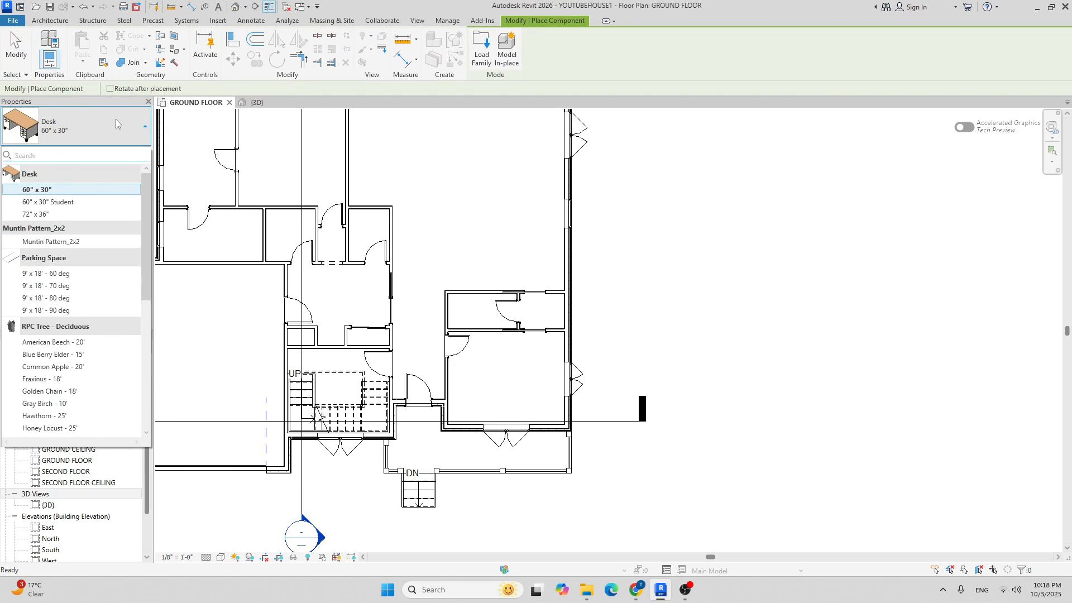
{"action": "left_click", "coordinate": [53, 216]}
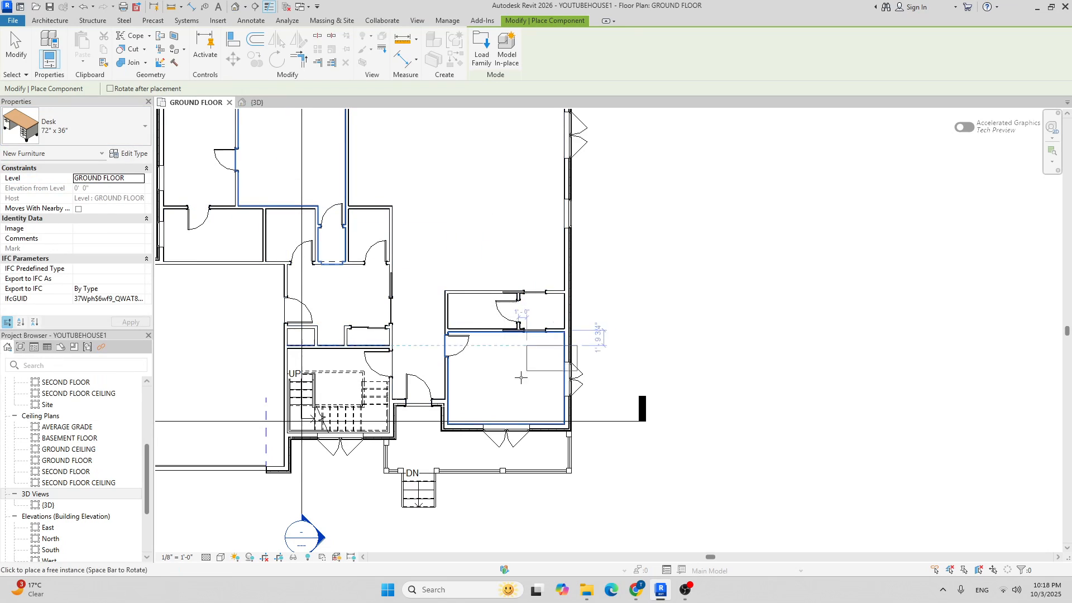
{"action": "scroll", "coordinate": [516, 379], "scroll_direction": "up", "scroll_amount": 3}
{"action": "scroll", "coordinate": [466, 389], "scroll_direction": "up", "scroll_amount": 2}
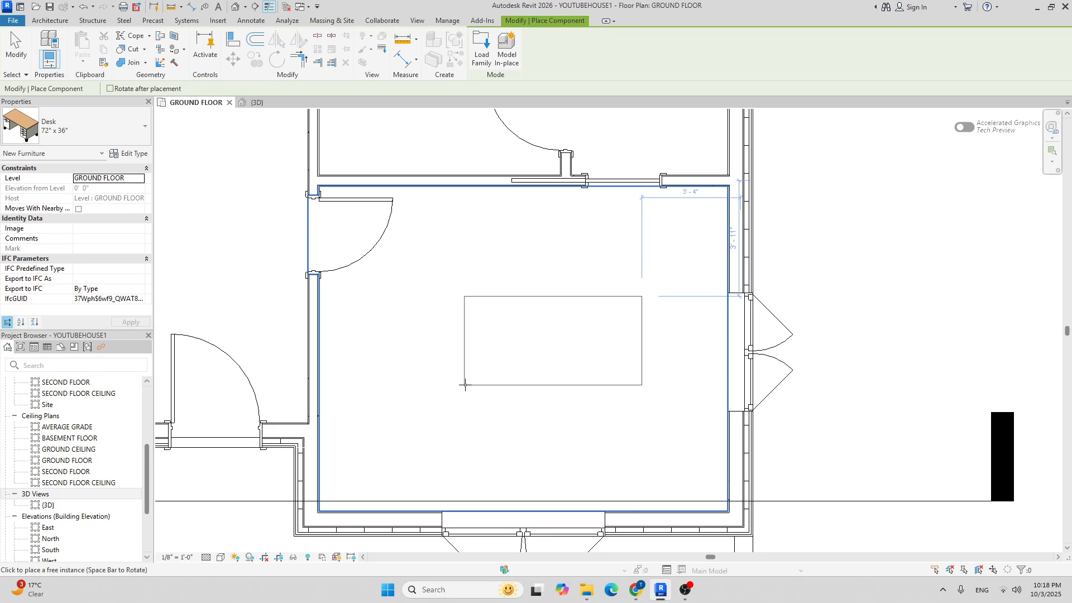
{"action": "key", "text": "space"}
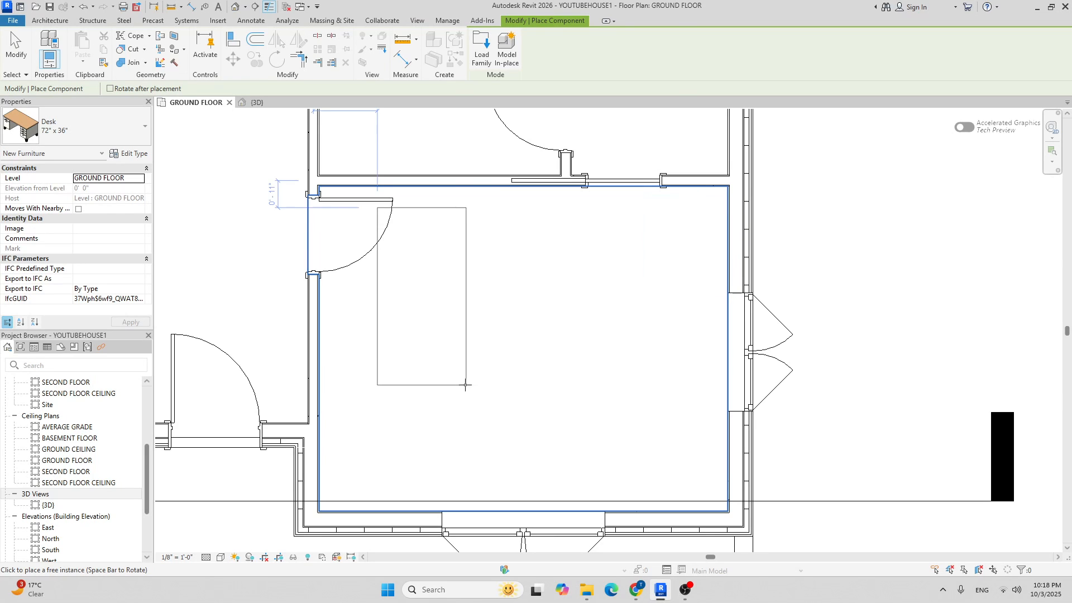
{"action": "left_click", "coordinate": [618, 445]}
{"action": "scroll", "coordinate": [592, 331], "scroll_direction": "down", "scroll_amount": 3}
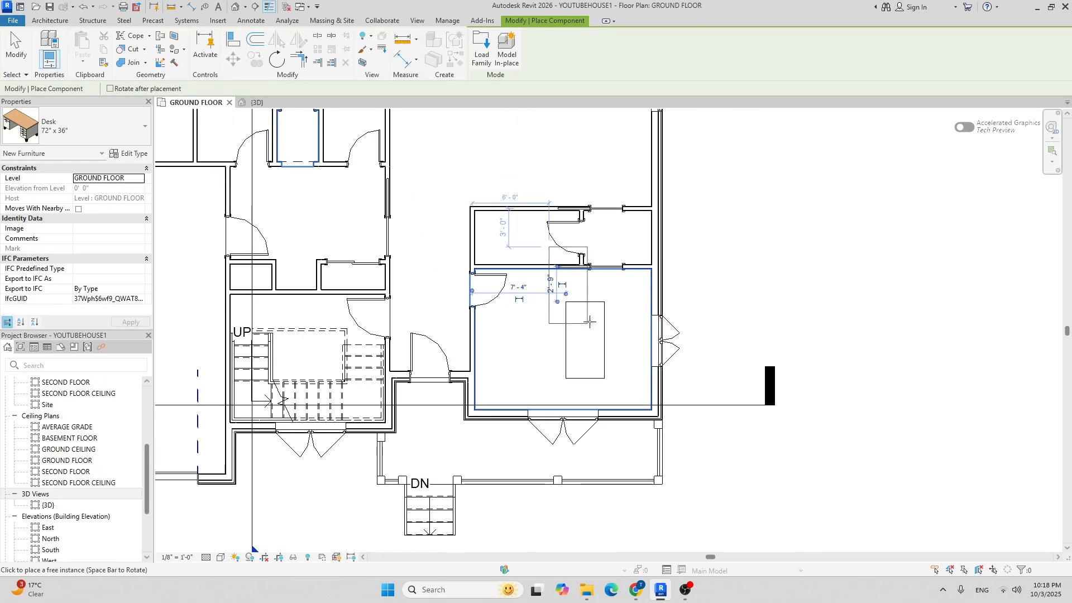
{"action": "left_click", "coordinate": [123, 139]}
{"action": "type", "text": "cha"}
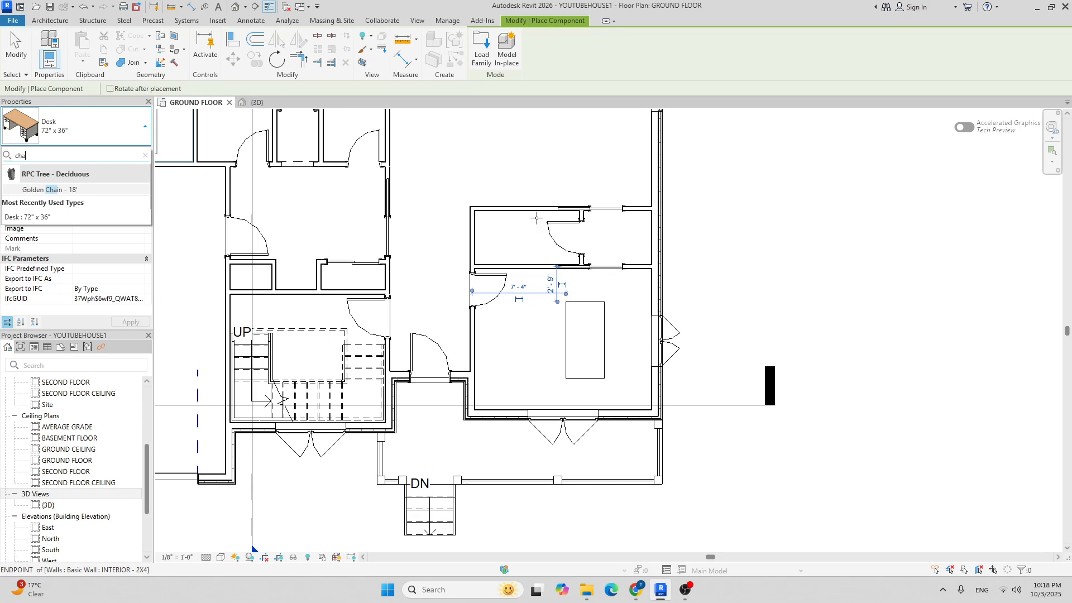
In Load Family, browse to the US > Furniture > Seating library folder.
{"action": "left_click", "coordinate": [479, 58]}
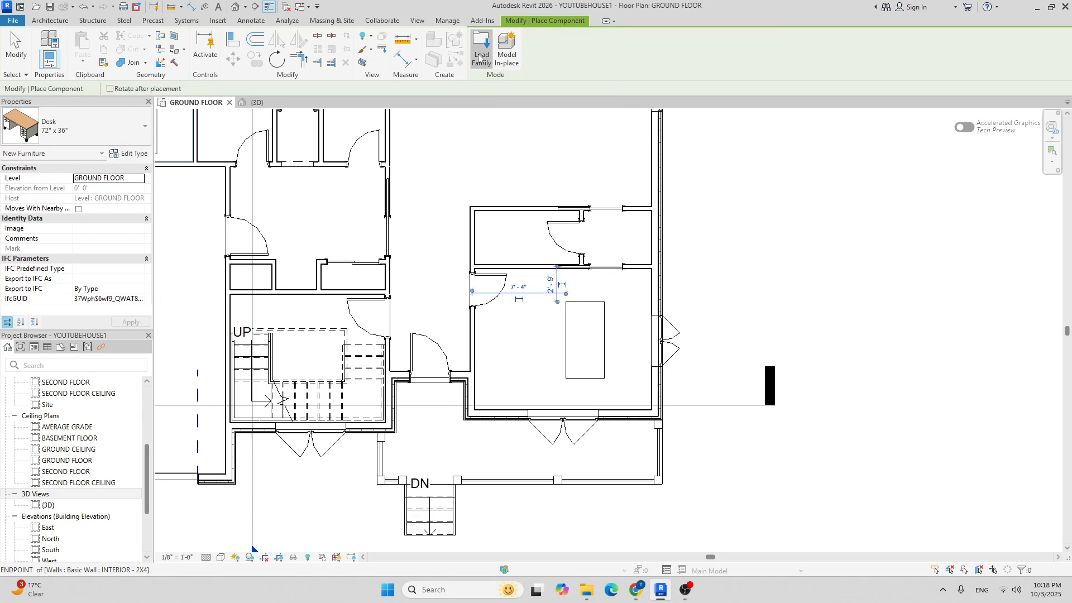
{"action": "left_click", "coordinate": [473, 179]}
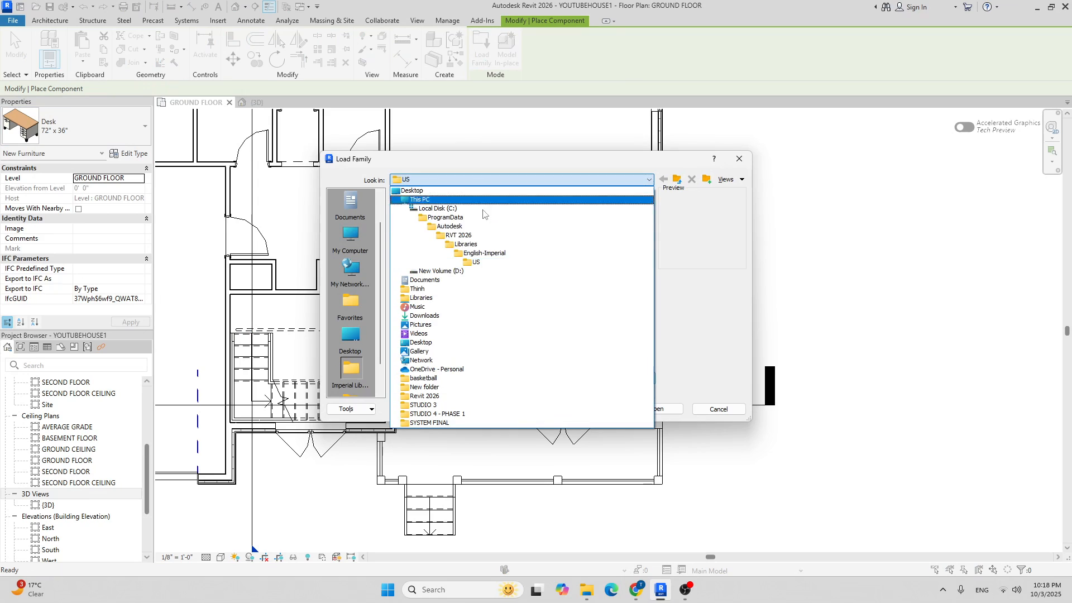
{"action": "left_click", "coordinate": [487, 264]}
{"action": "scroll", "coordinate": [463, 263], "scroll_direction": "down", "scroll_amount": 3}
{"action": "left_click", "coordinate": [427, 261]}
{"action": "double_click", "coordinate": [427, 262]}
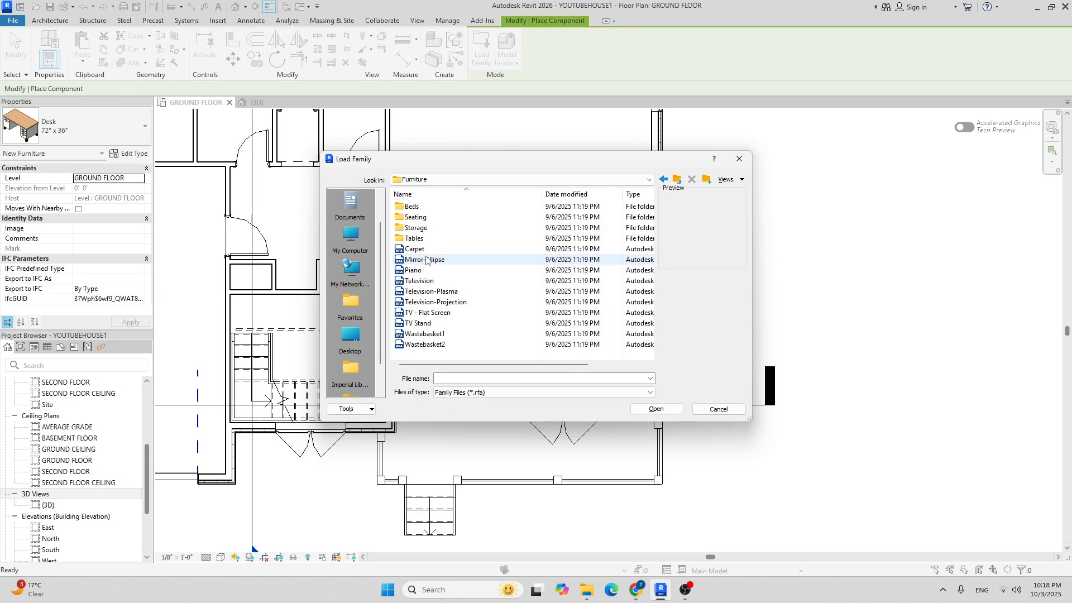
{"action": "double_click", "coordinate": [430, 229]}
Preview the seating families, then load Chair-Task Arms.rfa into the project.
{"action": "left_click", "coordinate": [431, 218]}
{"action": "left_click", "coordinate": [421, 206]}
{"action": "left_click", "coordinate": [433, 217]}
{"action": "scroll", "coordinate": [444, 296], "scroll_direction": "down", "scroll_amount": 1}
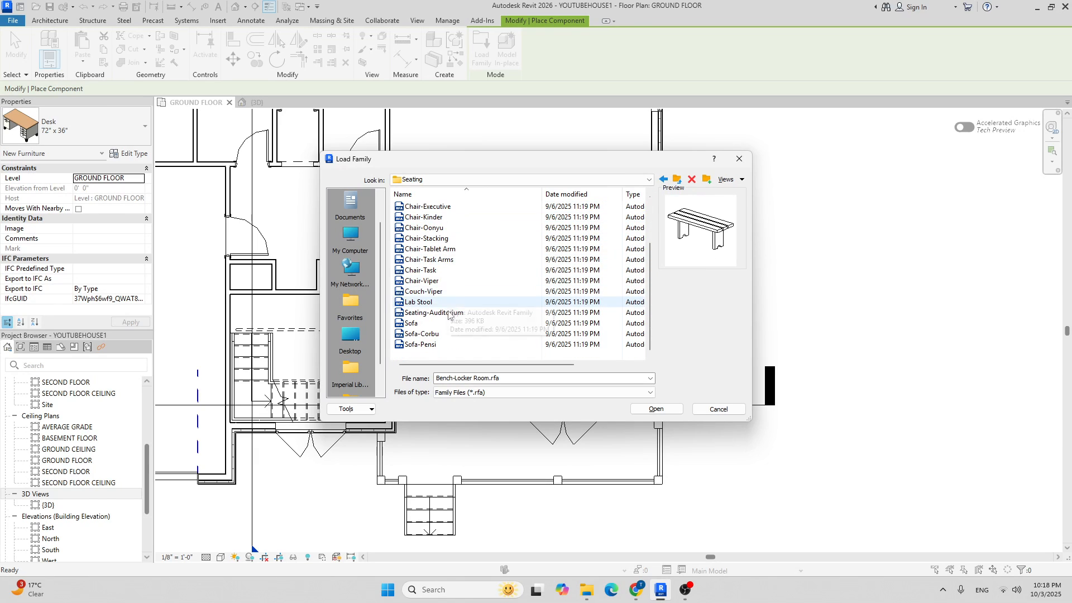
{"action": "scroll", "coordinate": [440, 301], "scroll_direction": "down", "scroll_amount": 1}
{"action": "left_click", "coordinate": [427, 271]}
{"action": "right_click", "coordinate": [435, 281]}
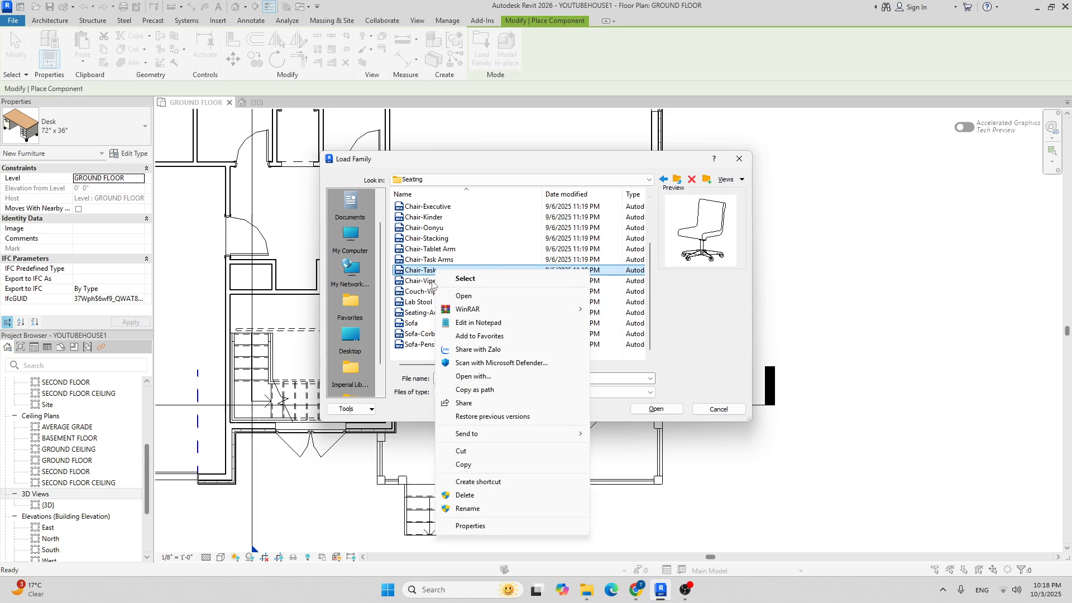
{"action": "left_click", "coordinate": [435, 281]}
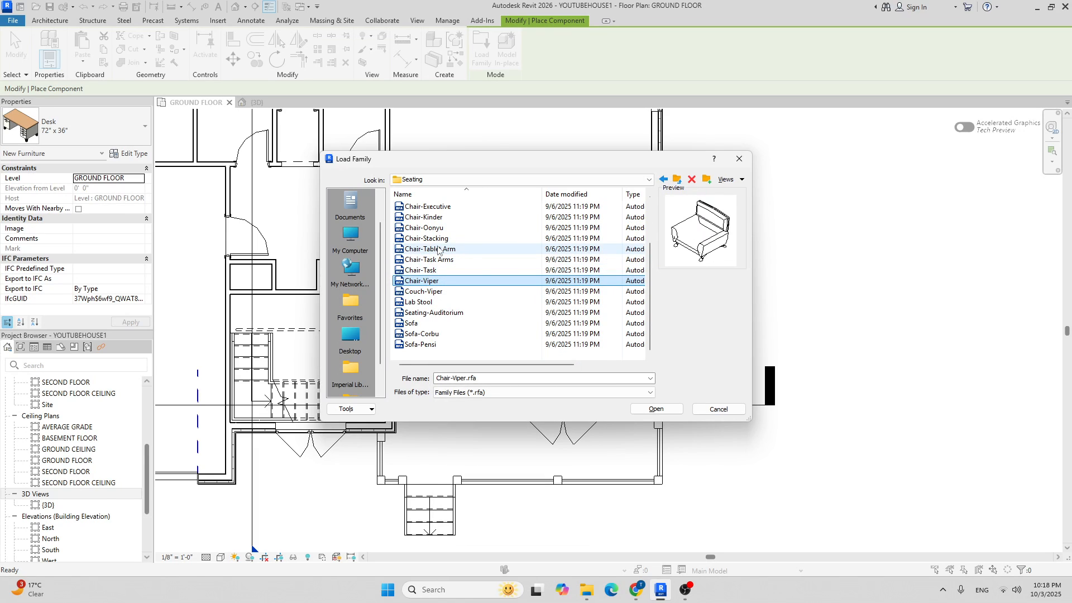
{"action": "scroll", "coordinate": [441, 279], "scroll_direction": "up", "scroll_amount": 2}
{"action": "left_click", "coordinate": [443, 313]}
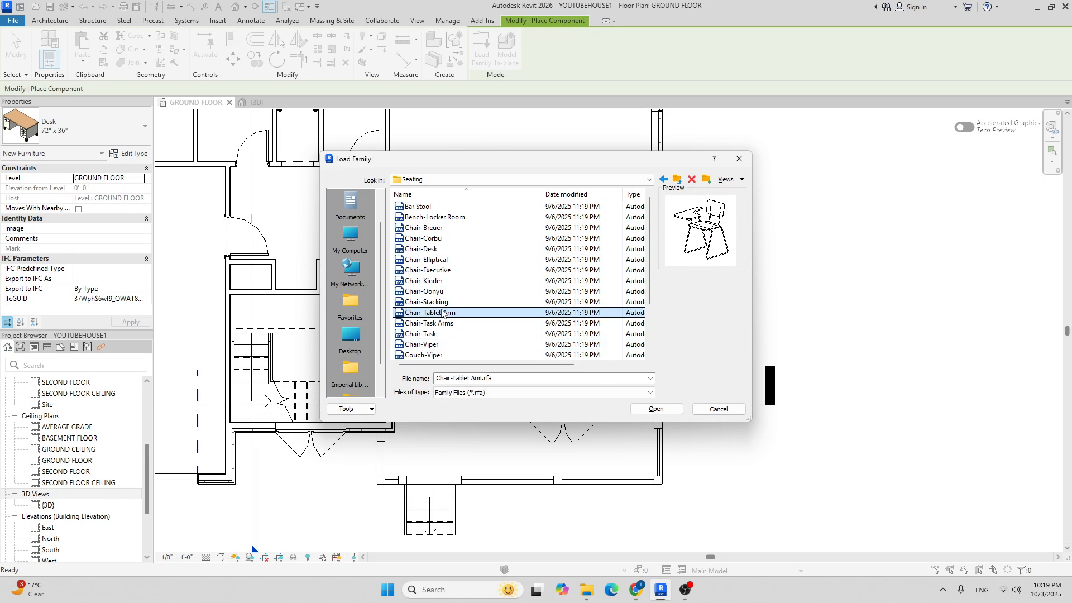
{"action": "left_click", "coordinate": [439, 323]}
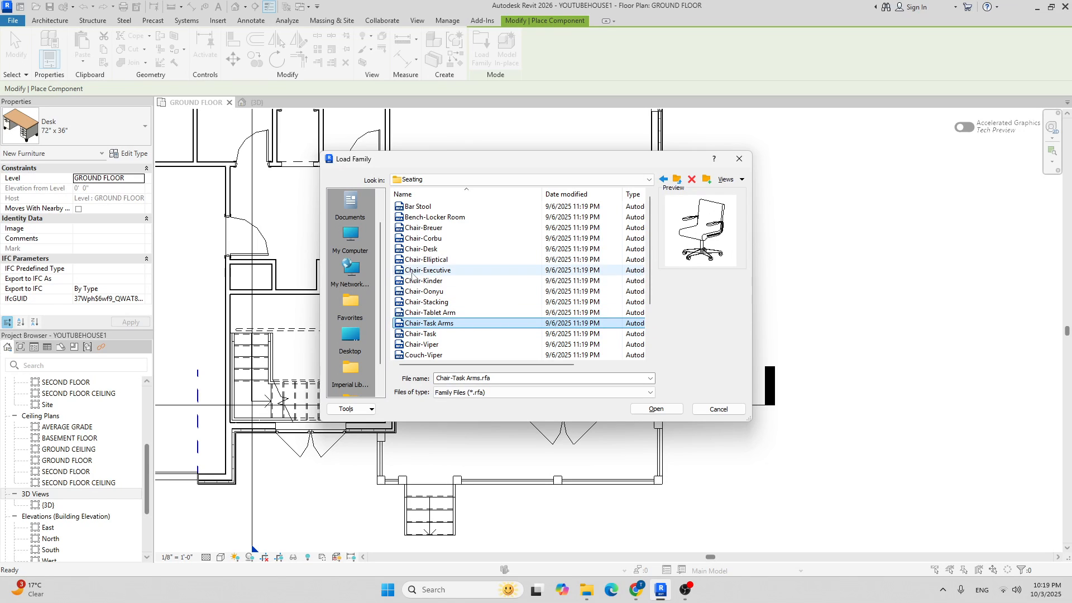
{"action": "left_click", "coordinate": [655, 409]}
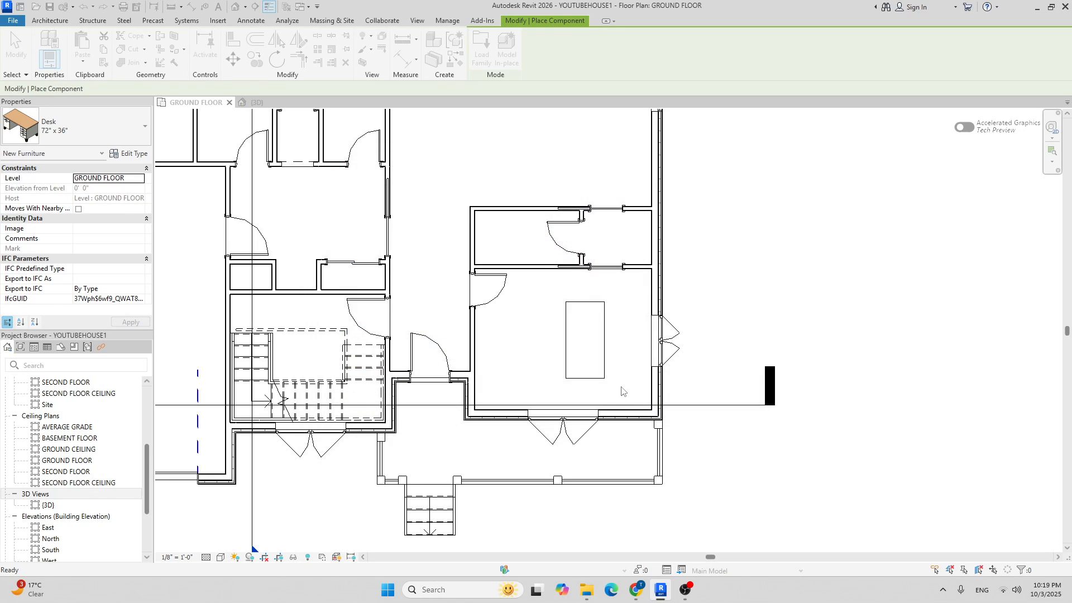
Place one Chair-Task Arms, rotated to face the desk, against the desk's right side.
{"action": "scroll", "coordinate": [602, 335], "scroll_direction": "up", "scroll_amount": 3}
{"action": "key", "text": "space"}
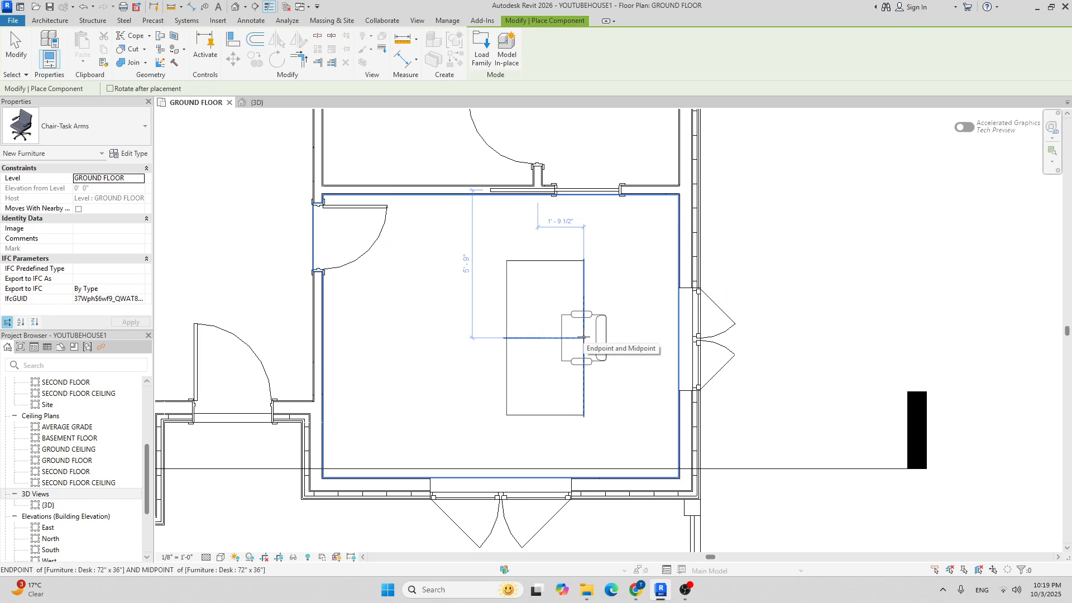
{"action": "left_click", "coordinate": [583, 338]}
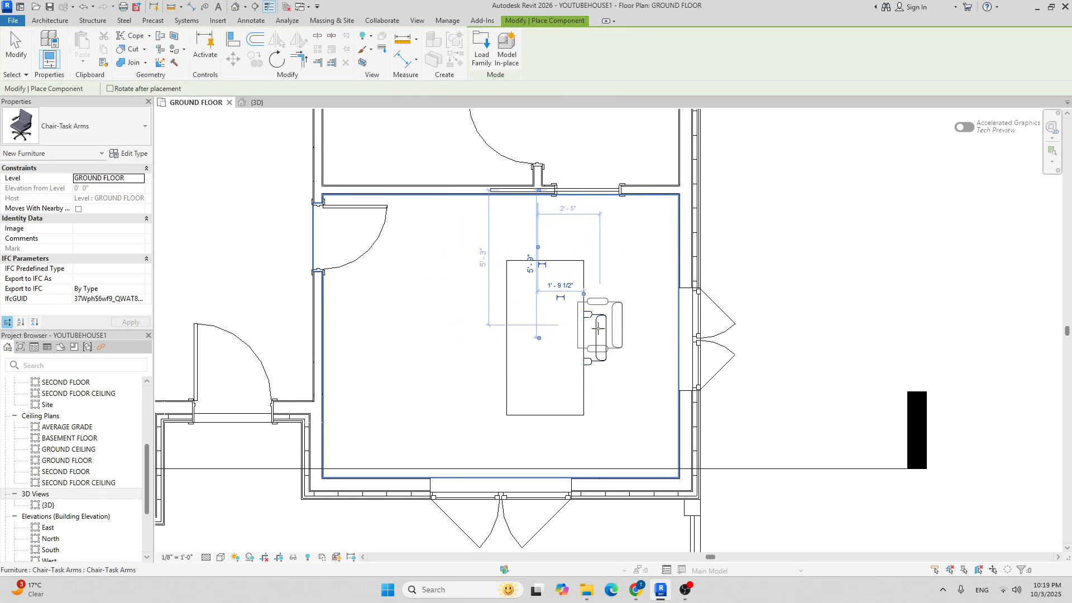
{"action": "scroll", "coordinate": [601, 333], "scroll_direction": "down", "scroll_amount": 1}
{"action": "key", "text": "Escape"}
{"action": "key", "text": "Escape"}
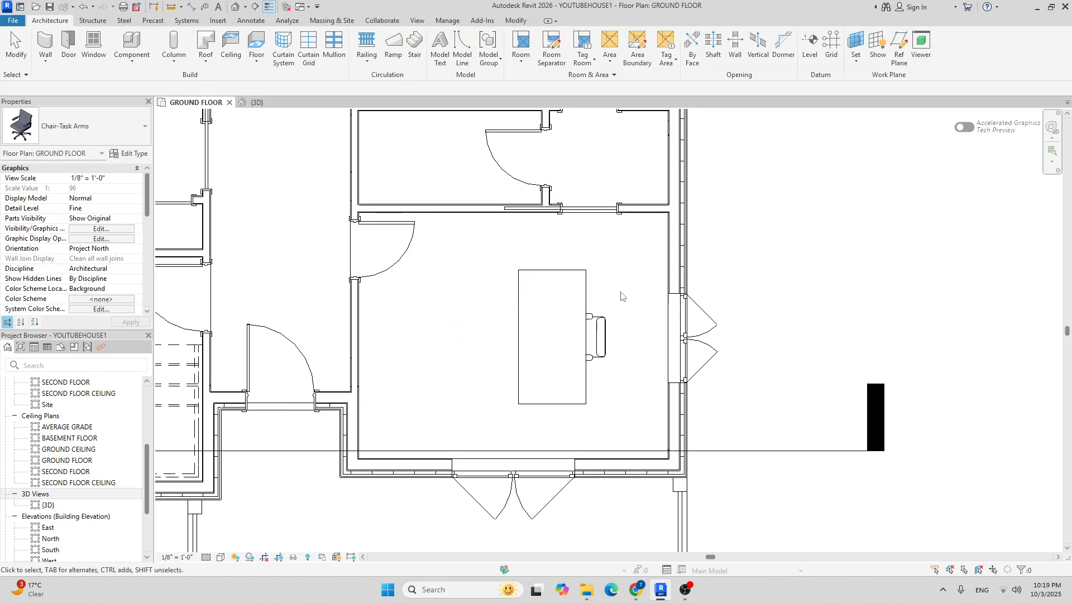
{"action": "middle_click_drag", "start_coordinate": [638, 322], "coordinate": [580, 321]}
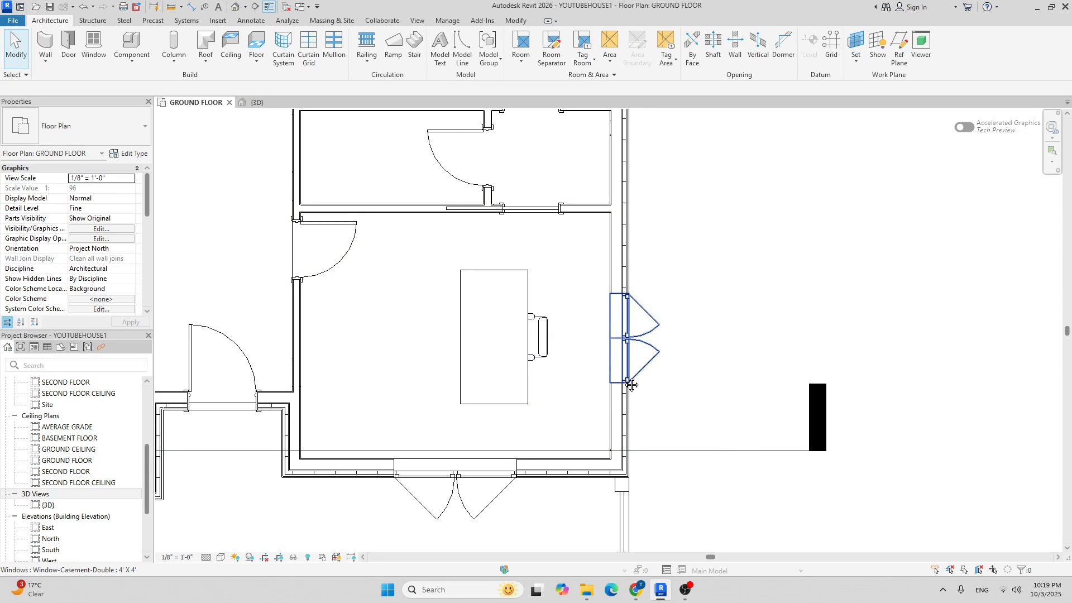
{"action": "scroll", "coordinate": [648, 357], "scroll_direction": "down", "scroll_amount": 2}
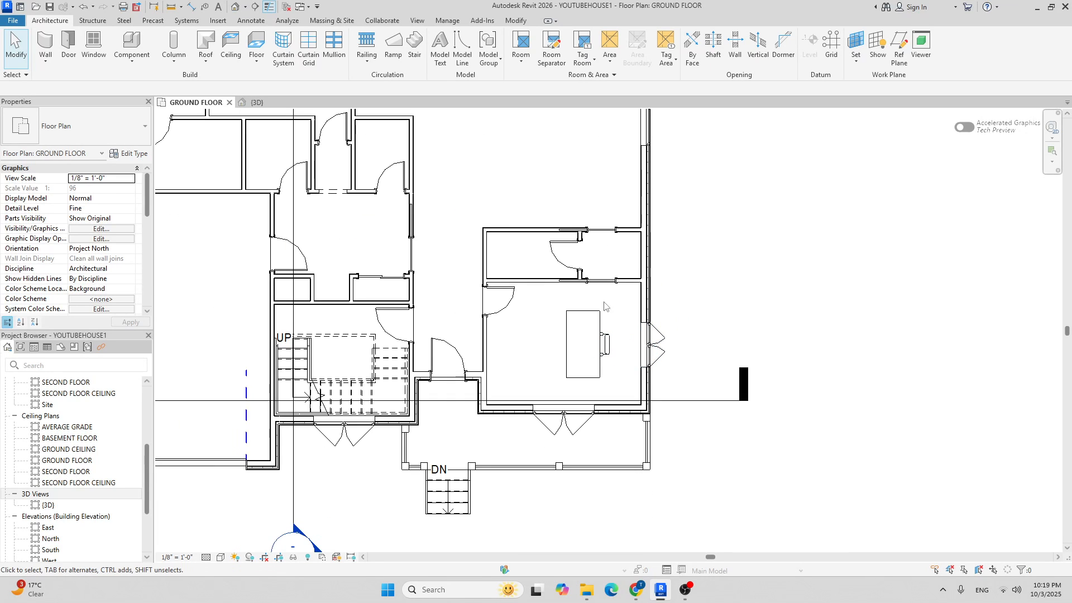
Orbit the 3D house view to look at the window and desk.
{"action": "left_click", "coordinate": [276, 105]}
{"action": "middle_click_drag", "start_coordinate": [614, 363], "coordinate": [679, 391], "text": "shift"}
{"action": "scroll", "coordinate": [679, 391], "scroll_direction": "up", "scroll_amount": 6}
{"action": "scroll", "coordinate": [658, 377], "scroll_direction": "up", "scroll_amount": 5}
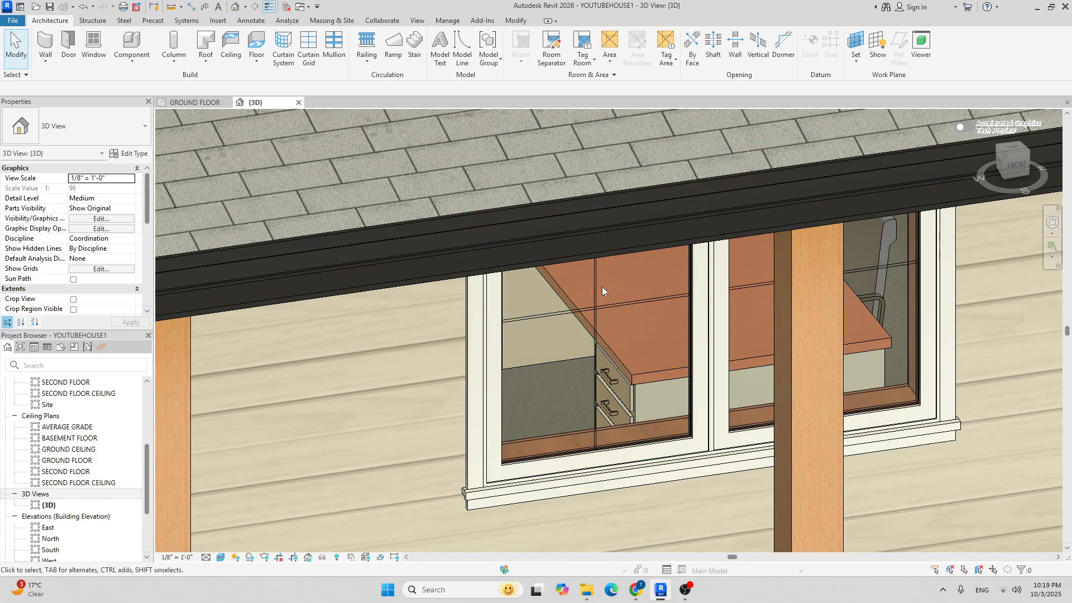
{"action": "middle_click_drag", "start_coordinate": [615, 340], "coordinate": [599, 330], "text": "shift"}
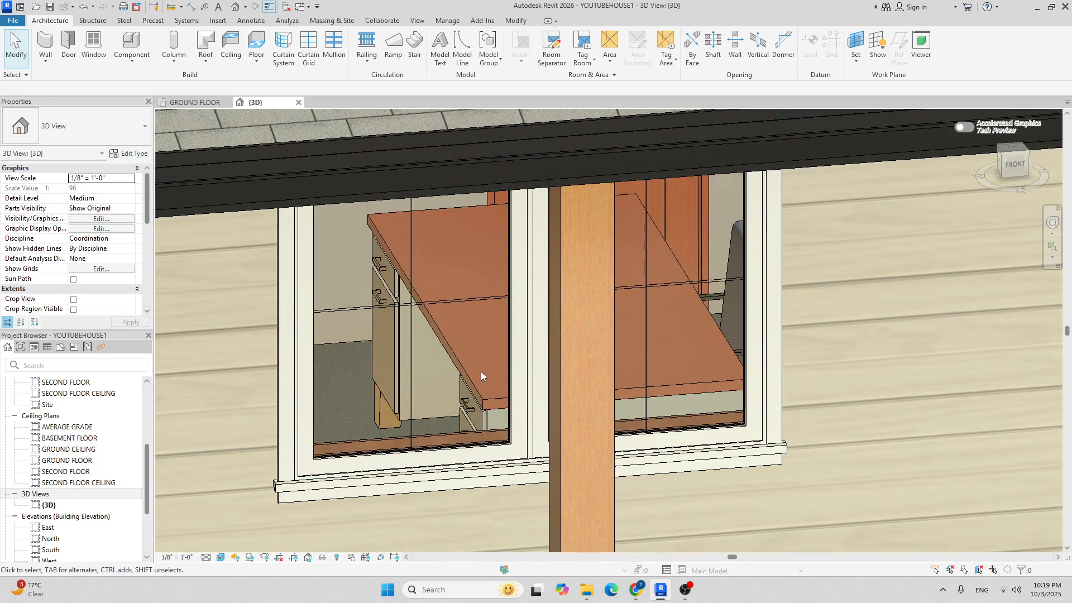
{"action": "scroll", "coordinate": [473, 377], "scroll_direction": "down", "scroll_amount": 3}
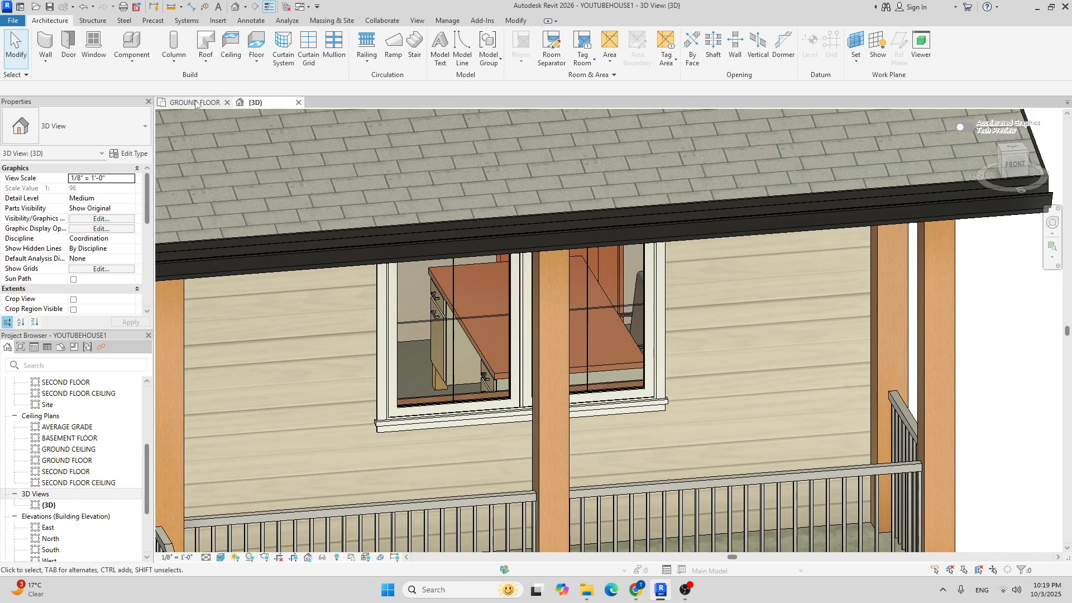
Back on GROUND FLOOR, open the desk family and close it without saving Desk.rfa.
{"action": "left_click", "coordinate": [196, 103]}
{"action": "scroll", "coordinate": [586, 352], "scroll_direction": "up", "scroll_amount": 2}
{"action": "double_click", "coordinate": [587, 346]}
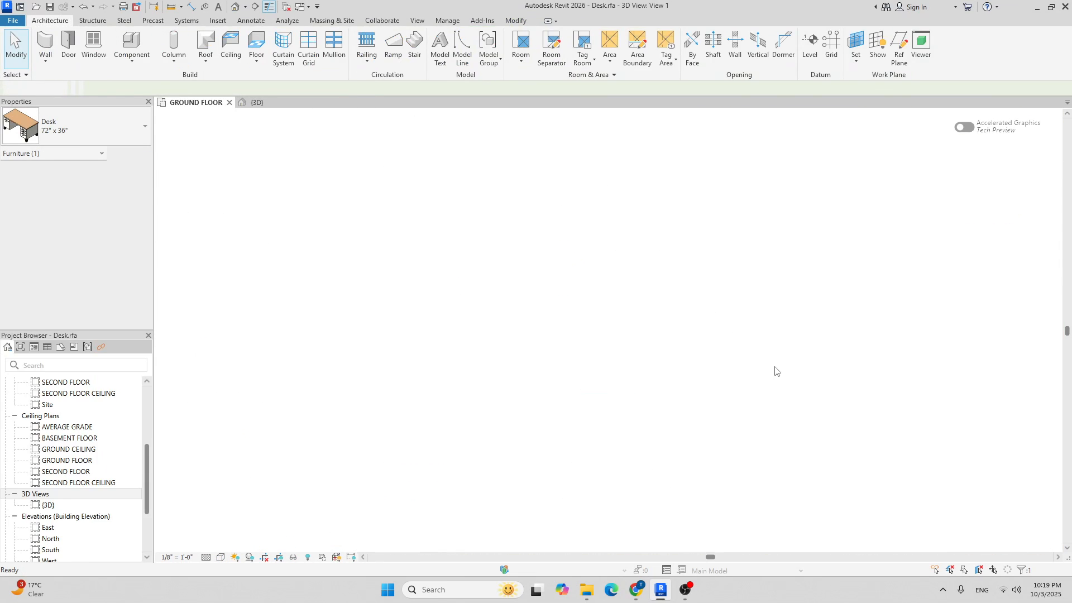
{"action": "left_click", "coordinate": [370, 102]}
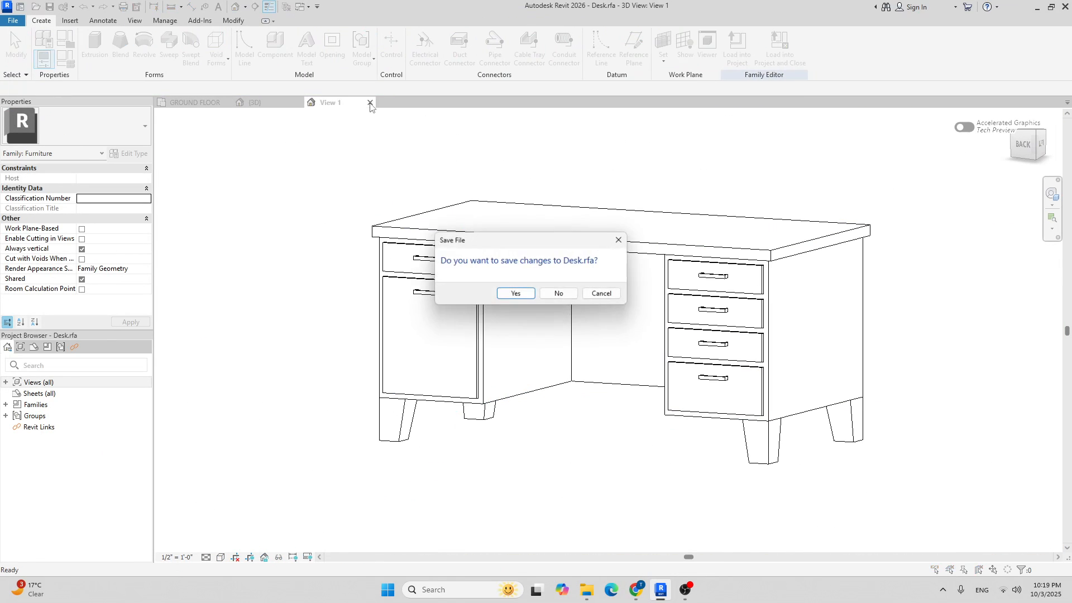
{"action": "left_click", "coordinate": [555, 292]}
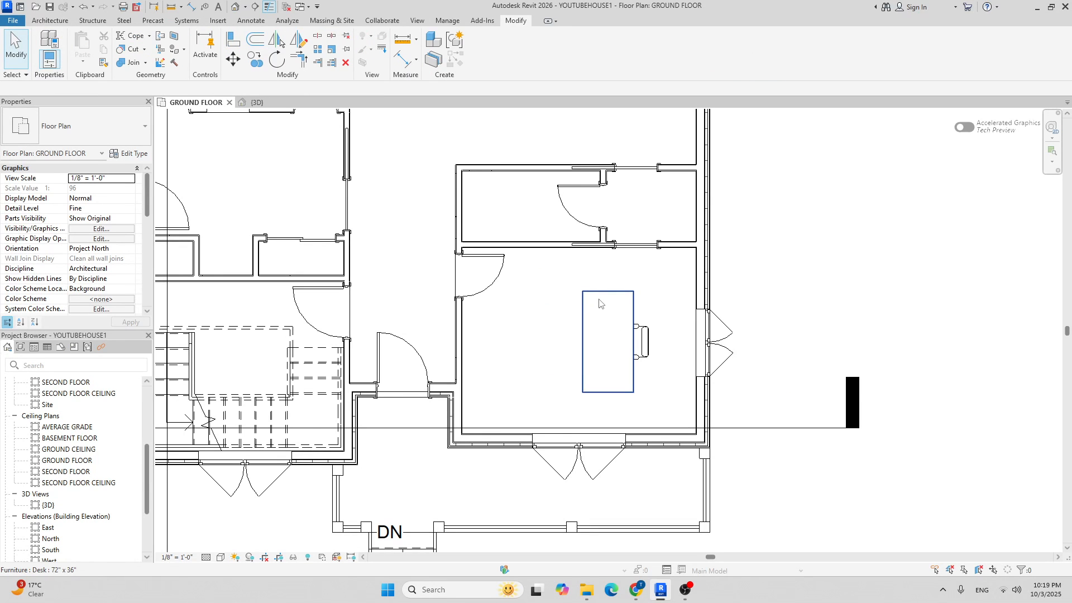
Rotate the desk a quarter turn and move it inside the room.
{"action": "left_click", "coordinate": [602, 301]}
{"action": "key", "text": "space"}
{"action": "key", "text": "space"}
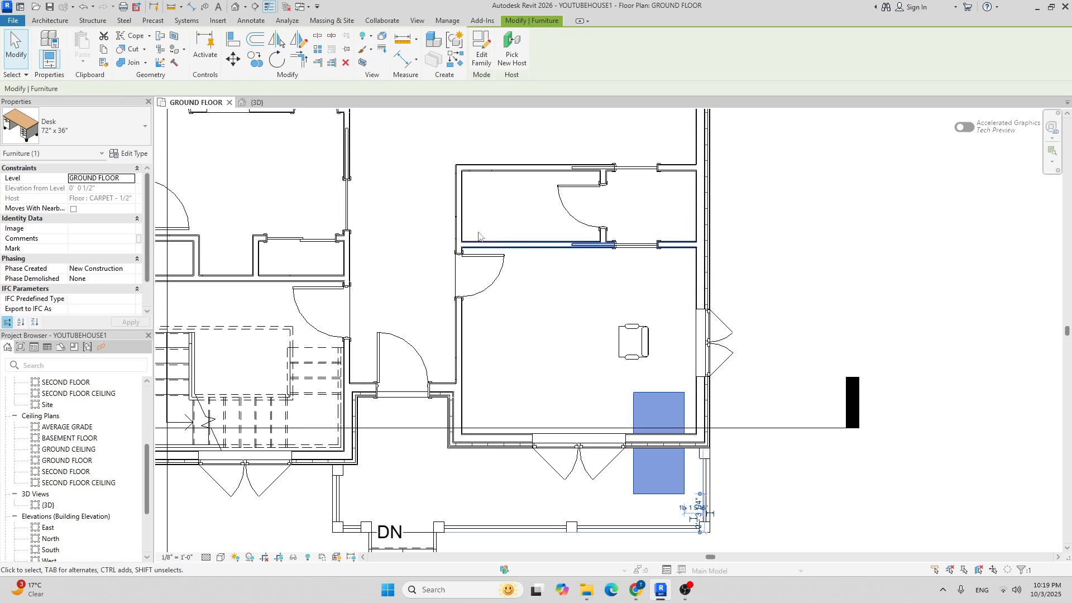
{"action": "left_click", "coordinate": [233, 59]}
{"action": "scroll", "coordinate": [692, 469], "scroll_direction": "up", "scroll_amount": 2}
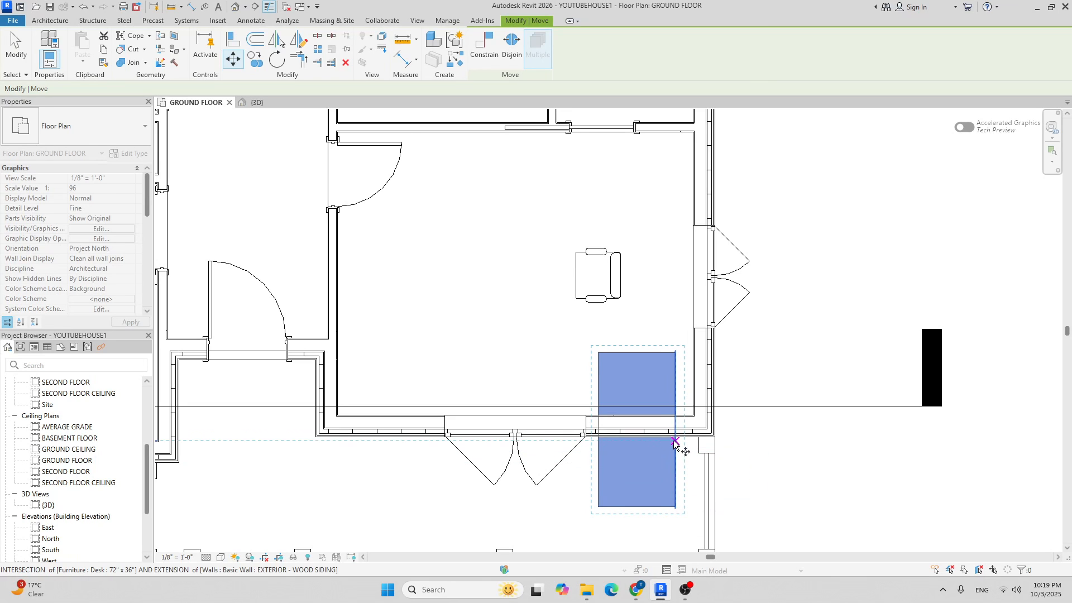
{"action": "left_click", "coordinate": [597, 352]}
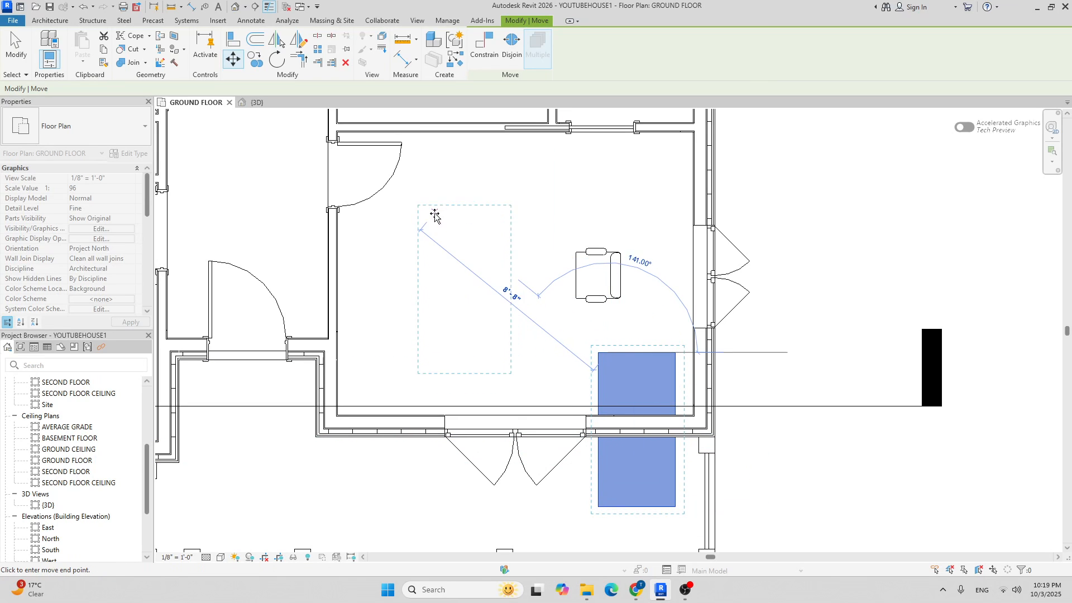
Move the desk again so its centre aligns with the chair, then view it in 3D.
{"action": "left_click", "coordinate": [419, 213]}
{"action": "left_click", "coordinate": [234, 58]}
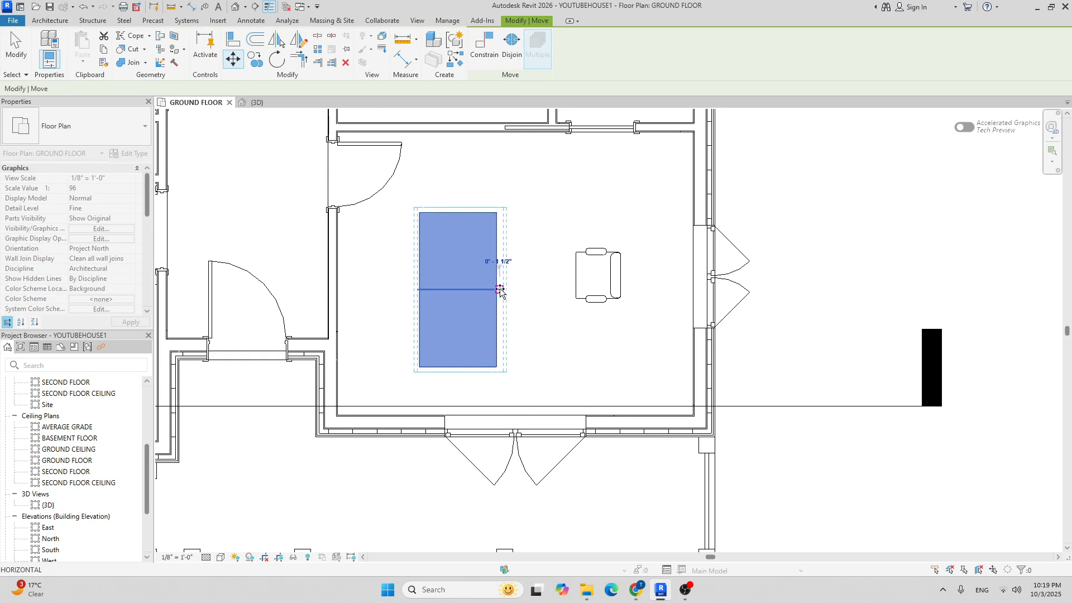
{"action": "left_click", "coordinate": [596, 274]}
{"action": "scroll", "coordinate": [681, 274], "scroll_direction": "down", "scroll_amount": 2}
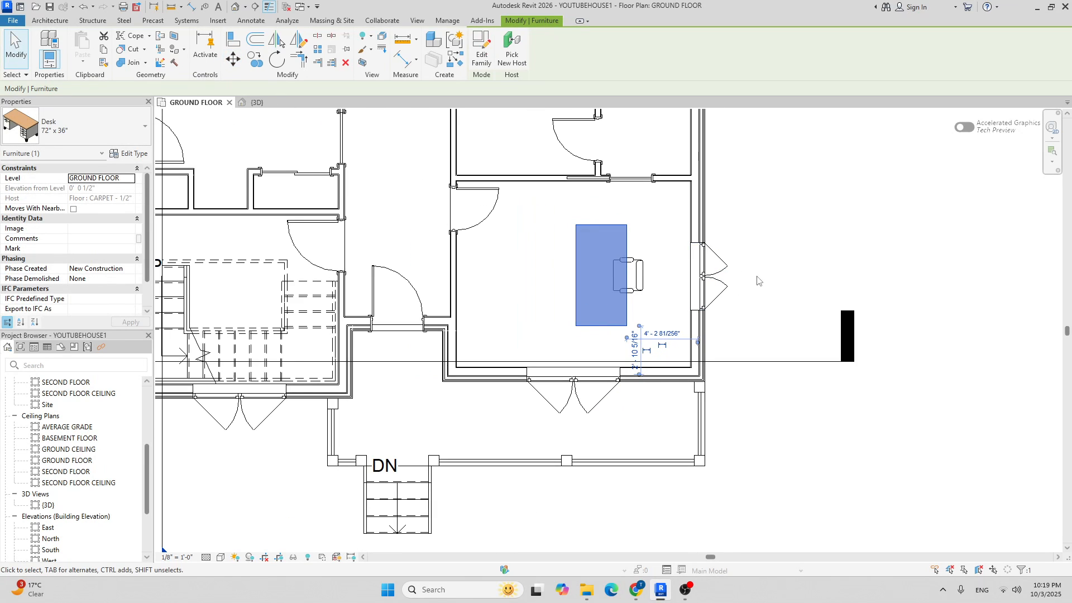
{"action": "left_click", "coordinate": [804, 257]}
{"action": "middle_click_drag", "start_coordinate": [661, 256], "coordinate": [713, 236]}
{"action": "left_click", "coordinate": [260, 103]}
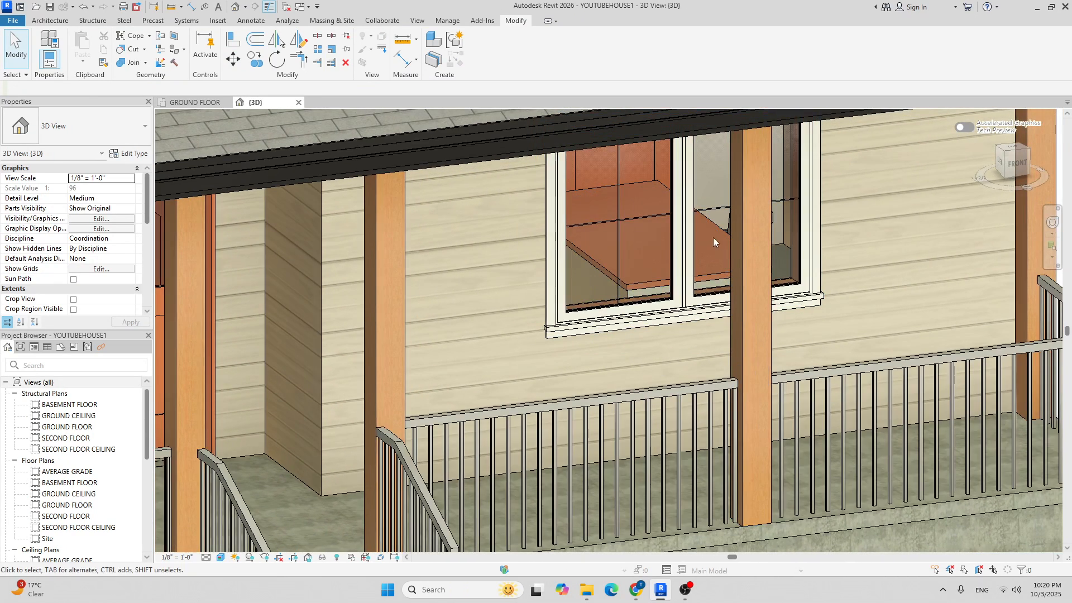
On GROUND FLOOR, open the desk family and close it without saving changes.
{"action": "left_click", "coordinate": [195, 103]}
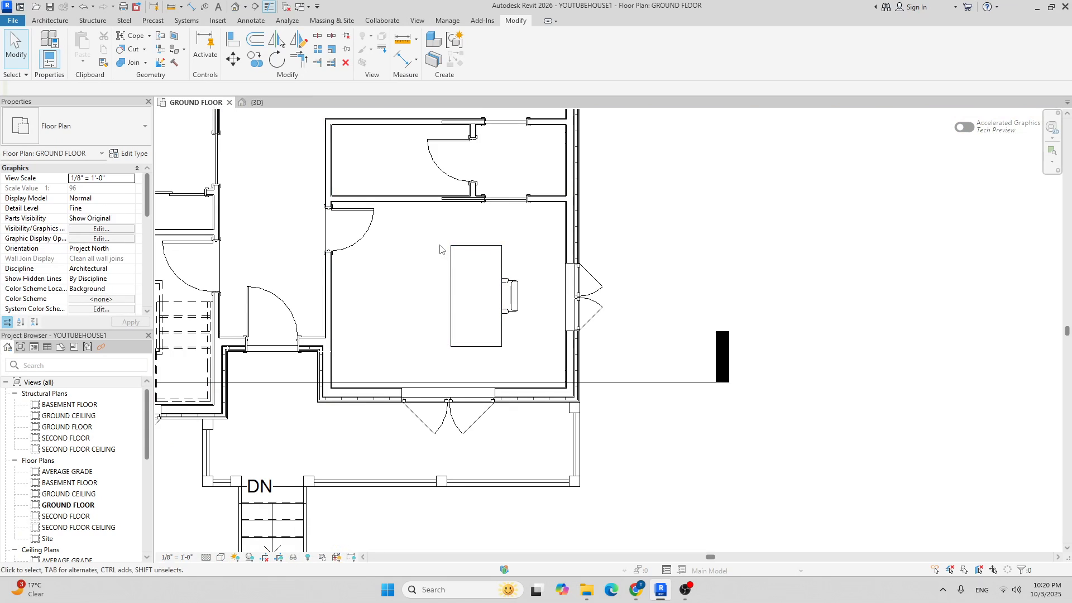
{"action": "scroll", "coordinate": [531, 282], "scroll_direction": "up", "scroll_amount": 2}
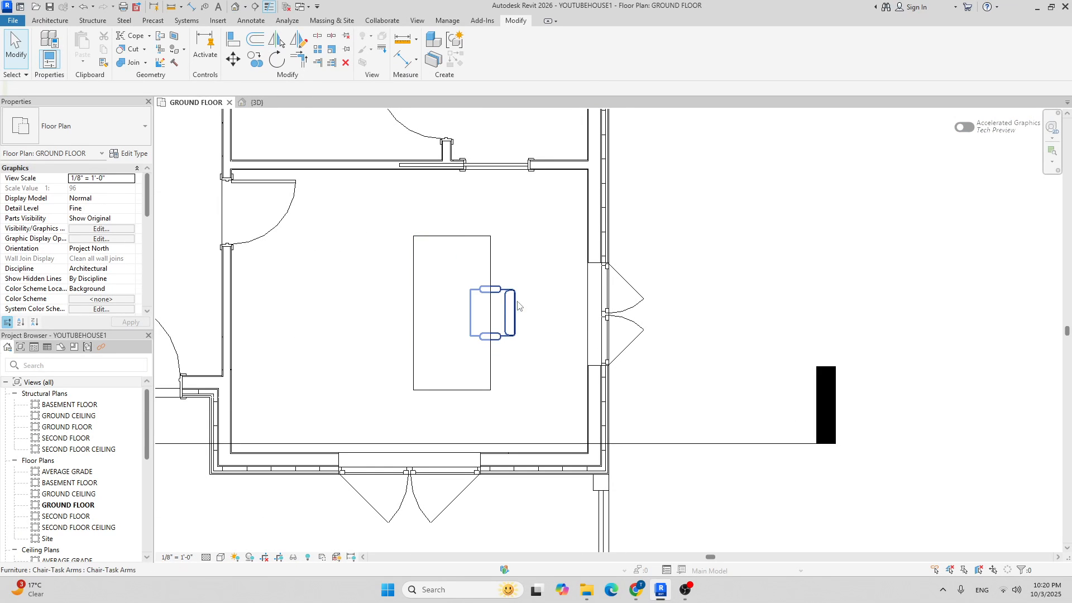
{"action": "double_click", "coordinate": [488, 241]}
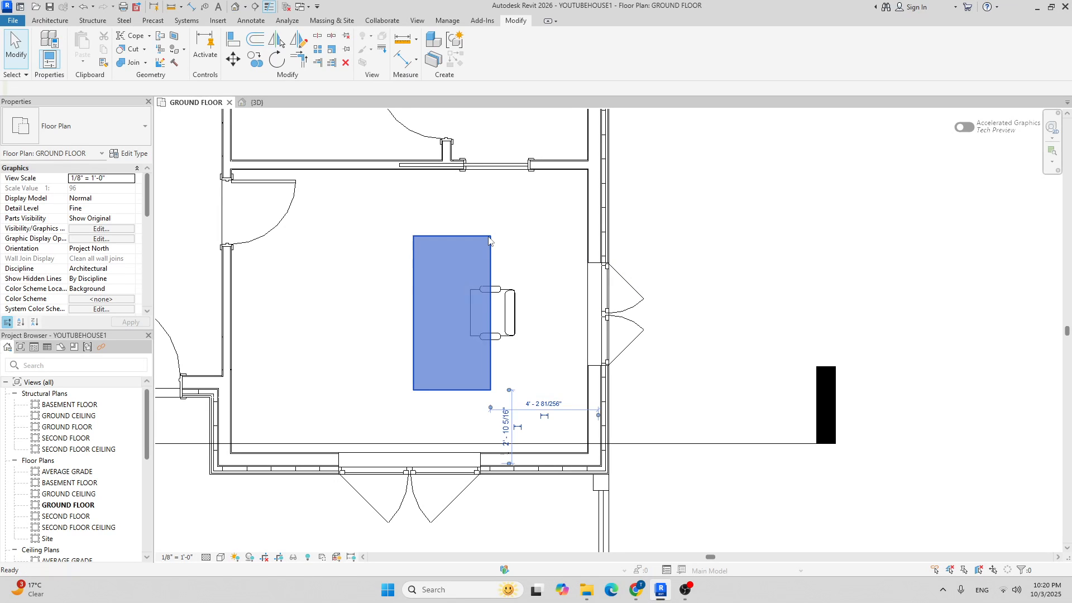
{"action": "left_click", "coordinate": [370, 102]}
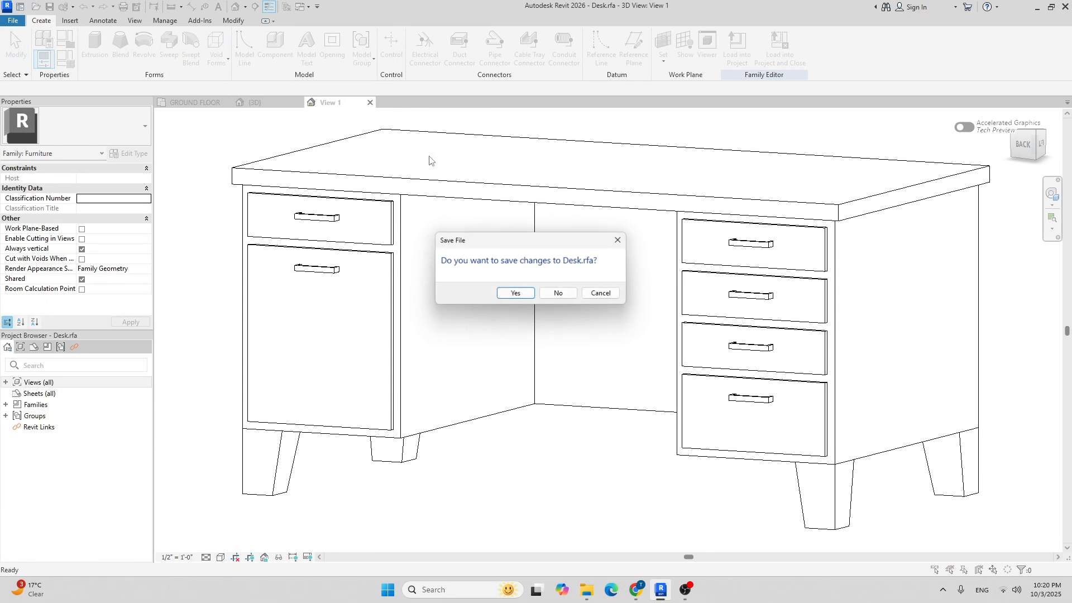
{"action": "left_click", "coordinate": [558, 295]}
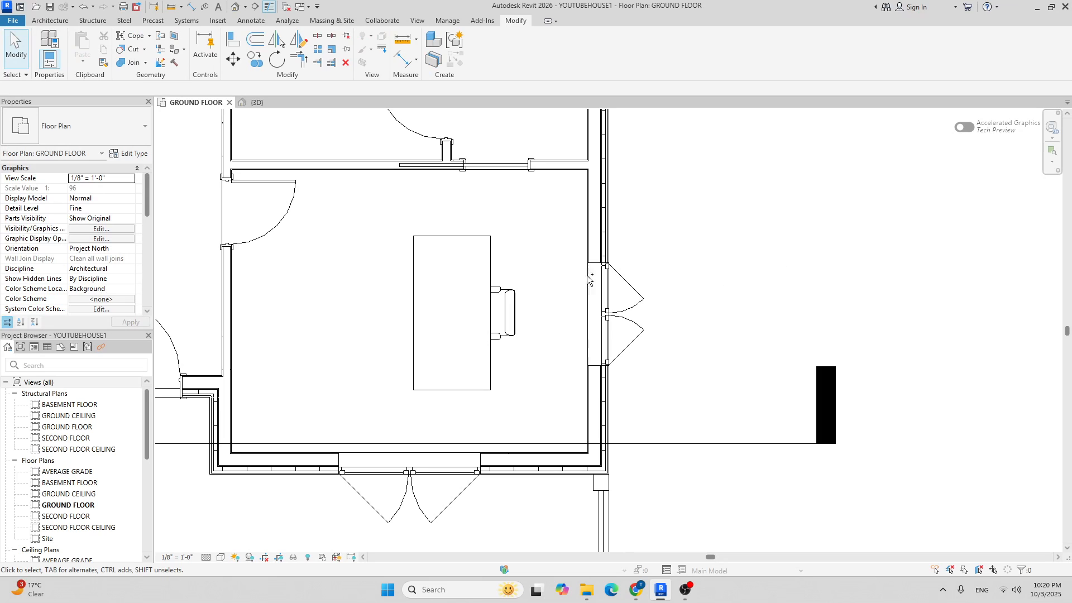
Move the desk and chair together slightly to the right.
{"action": "left_click", "coordinate": [489, 245]}
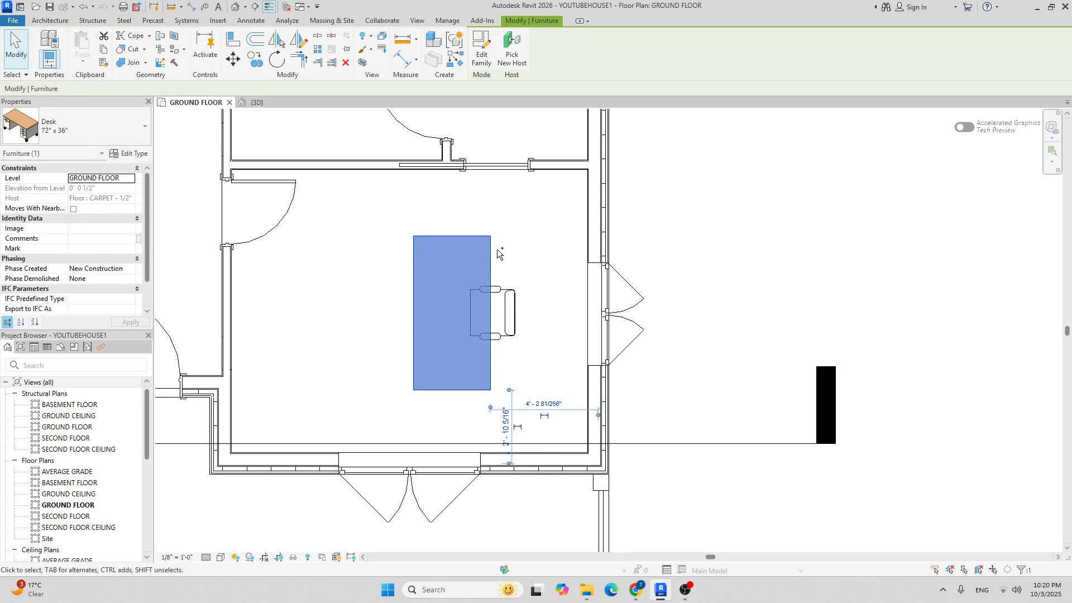
{"action": "left_click", "coordinate": [515, 289], "text": "ctrl"}
{"action": "left_click", "coordinate": [233, 59]}
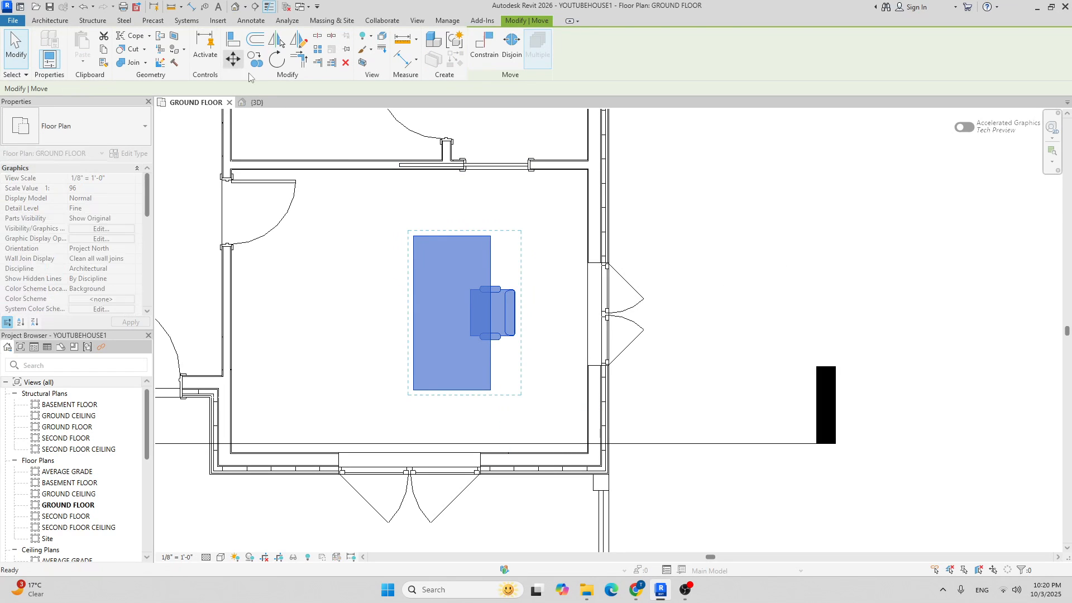
{"action": "left_click", "coordinate": [491, 313]}
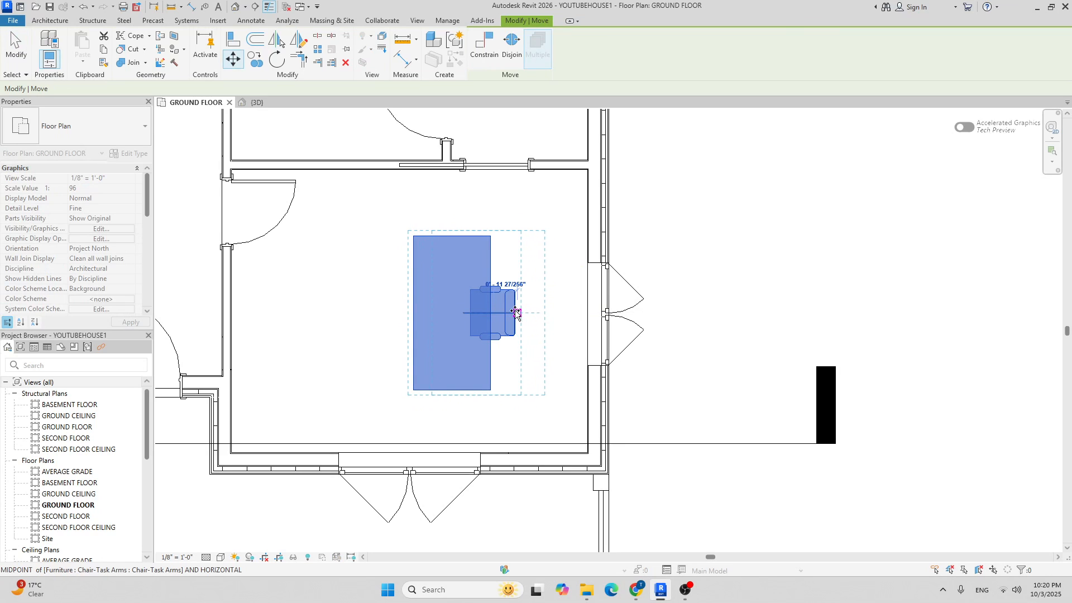
{"action": "left_click", "coordinate": [518, 312]}
{"action": "left_click", "coordinate": [670, 268]}
{"action": "scroll", "coordinate": [670, 268], "scroll_direction": "down", "scroll_amount": 2}
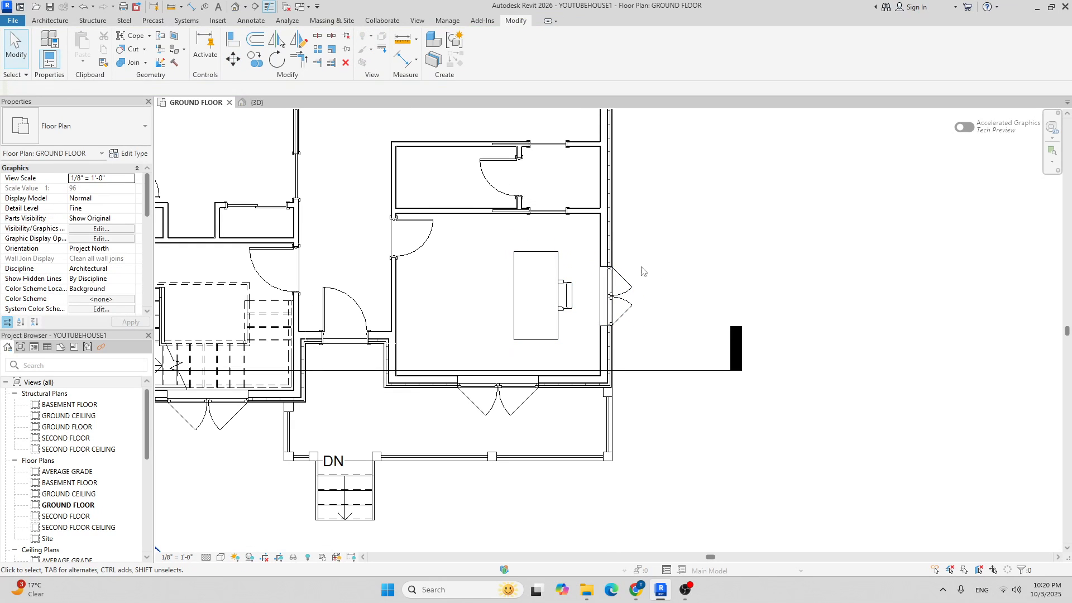
{"action": "middle_click_drag", "start_coordinate": [694, 294], "coordinate": [679, 309]}
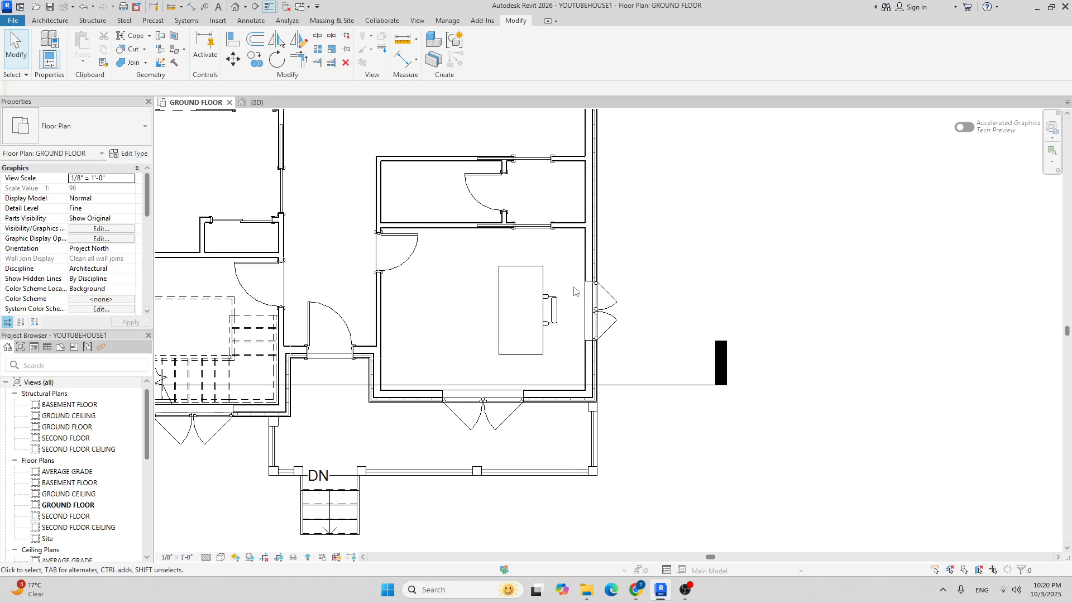
Start the Component tool and browse the available component types.
{"action": "left_click", "coordinate": [50, 24]}
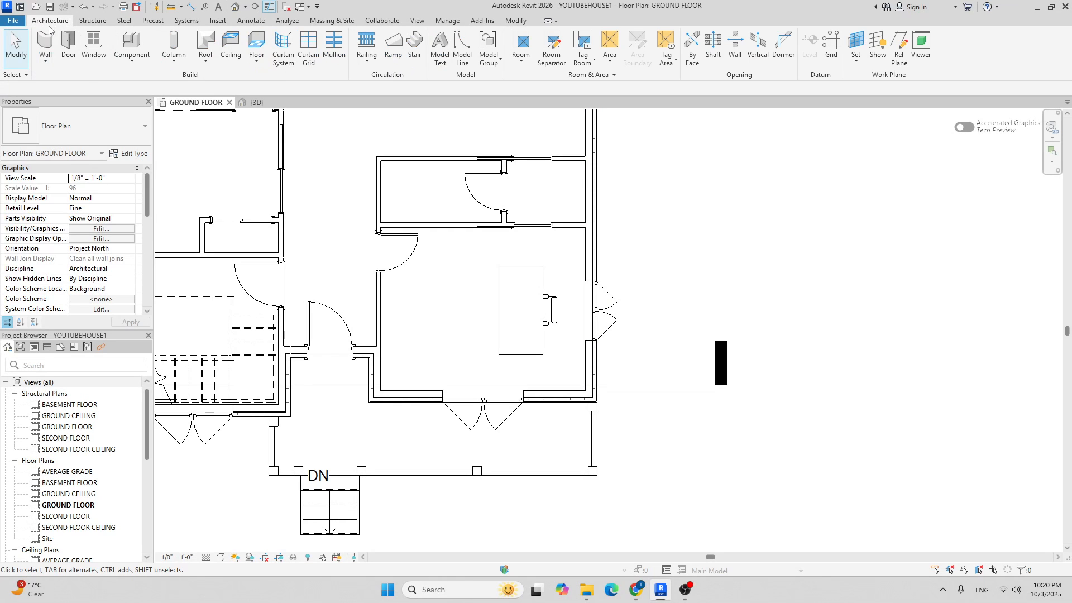
{"action": "middle_click_drag", "start_coordinate": [726, 250], "coordinate": [709, 243]}
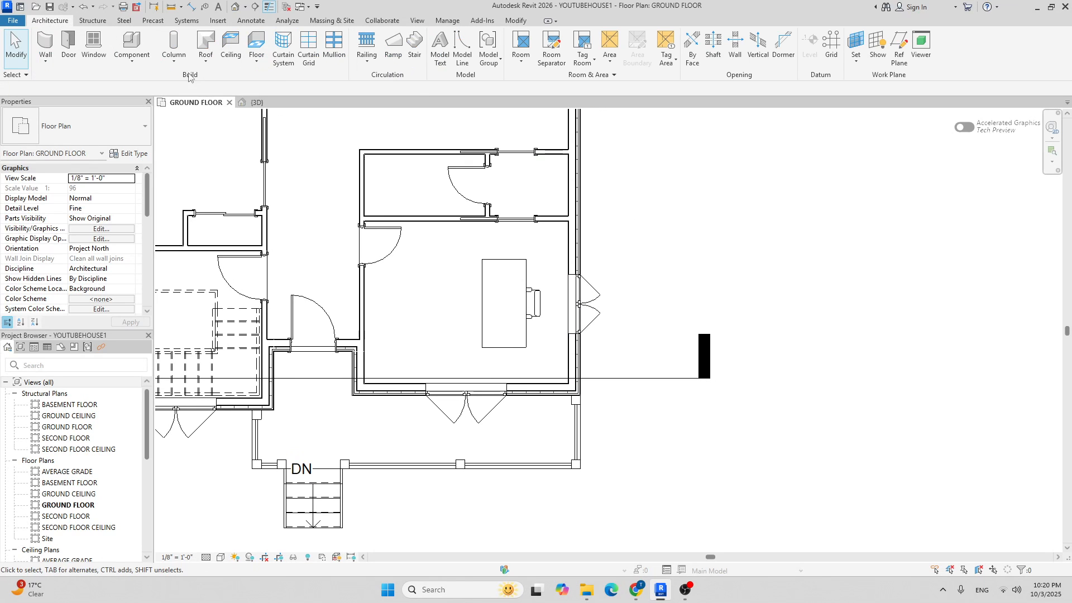
{"action": "left_click", "coordinate": [136, 43]}
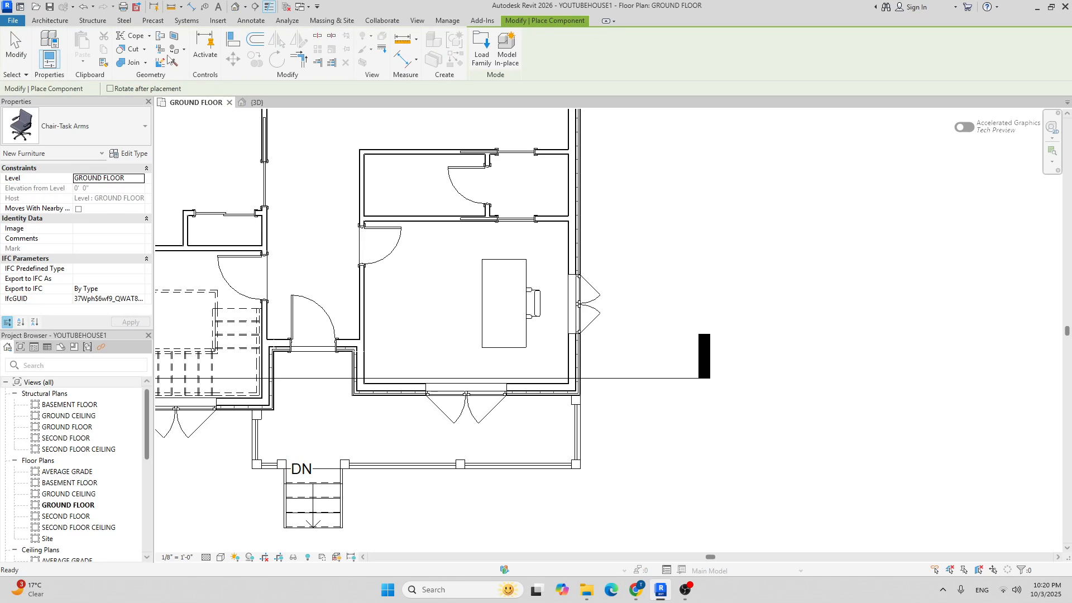
{"action": "left_click", "coordinate": [102, 116]}
{"action": "scroll", "coordinate": [91, 235], "scroll_direction": "down", "scroll_amount": 10}
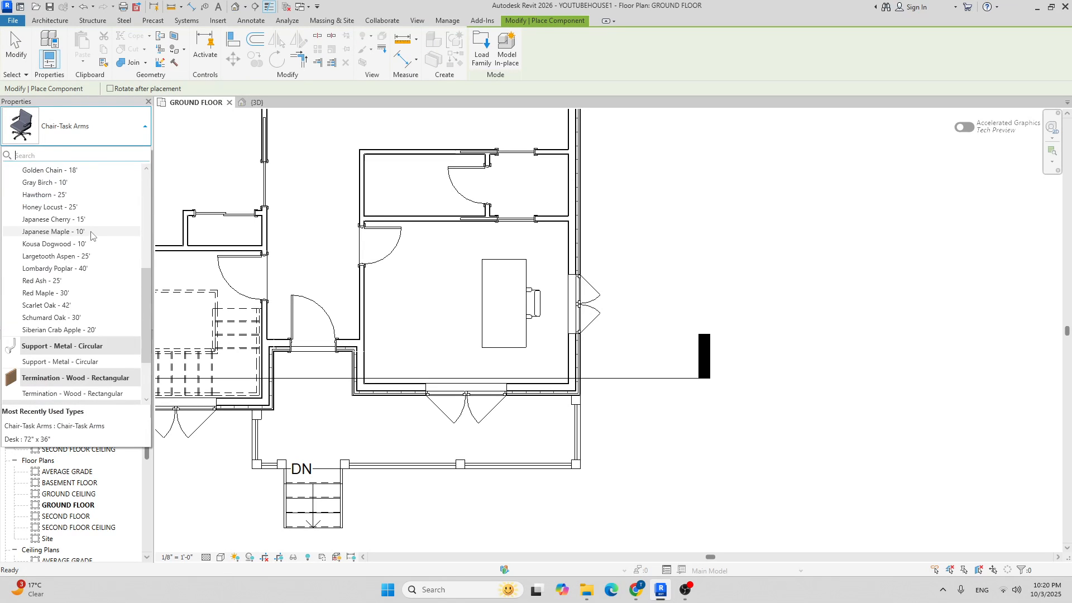
{"action": "scroll", "coordinate": [90, 235], "scroll_direction": "down", "scroll_amount": 2}
{"action": "scroll", "coordinate": [115, 244], "scroll_direction": "up", "scroll_amount": 5}
{"action": "scroll", "coordinate": [115, 244], "scroll_direction": "up", "scroll_amount": 3}
Load the Cabinet File-Lateral 3 Drawer family from Furniture > Storage.
{"action": "left_click", "coordinate": [481, 53]}
{"action": "left_click", "coordinate": [685, 179]}
{"action": "left_click", "coordinate": [452, 180]}
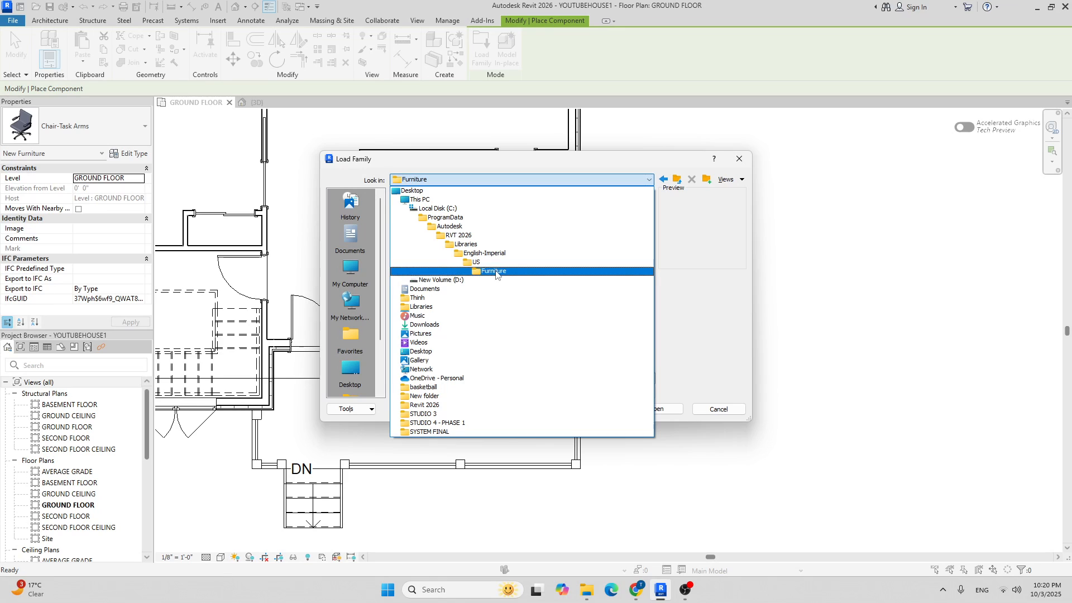
{"action": "left_click", "coordinate": [447, 271]}
{"action": "double_click", "coordinate": [415, 217]}
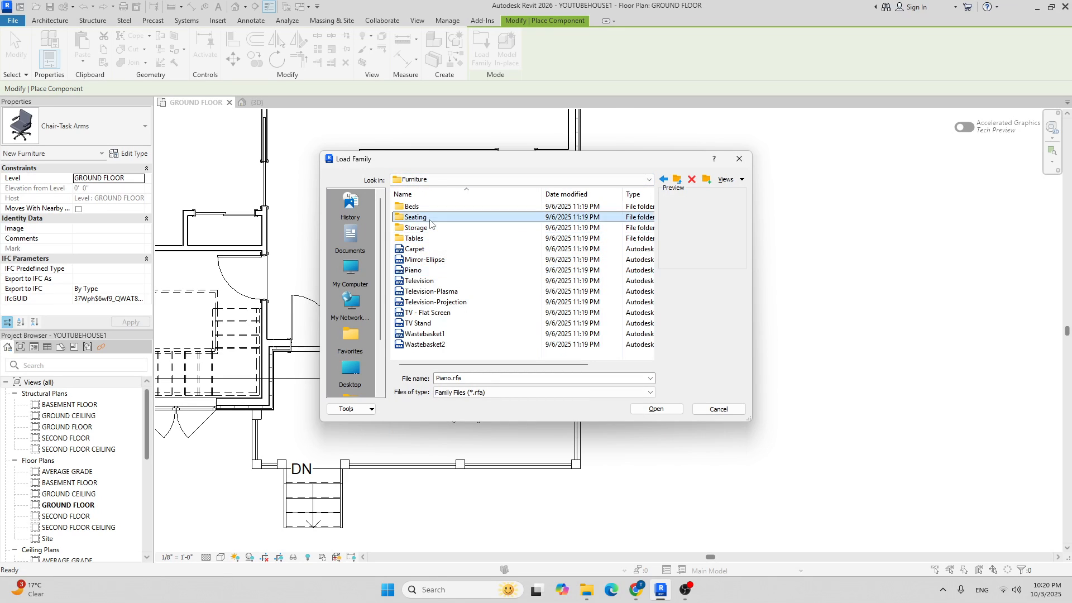
{"action": "left_click", "coordinate": [677, 179]}
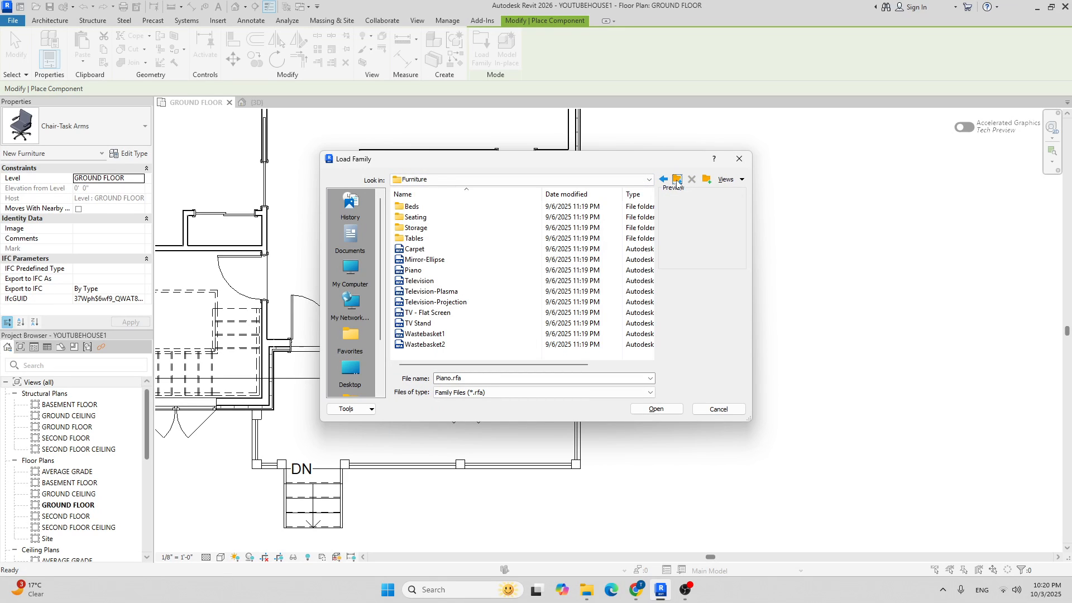
{"action": "double_click", "coordinate": [435, 227]}
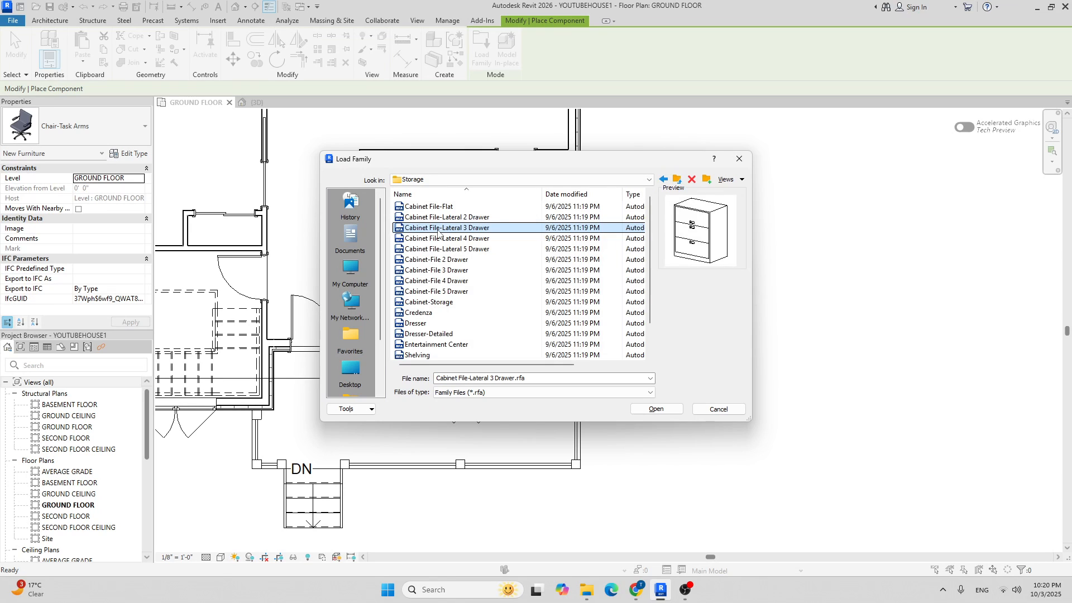
{"action": "left_click", "coordinate": [445, 208]}
{"action": "left_click", "coordinate": [443, 218]}
{"action": "double_click", "coordinate": [443, 228]}
Load the Shelving family from the Storage library.
{"action": "left_click", "coordinate": [481, 50]}
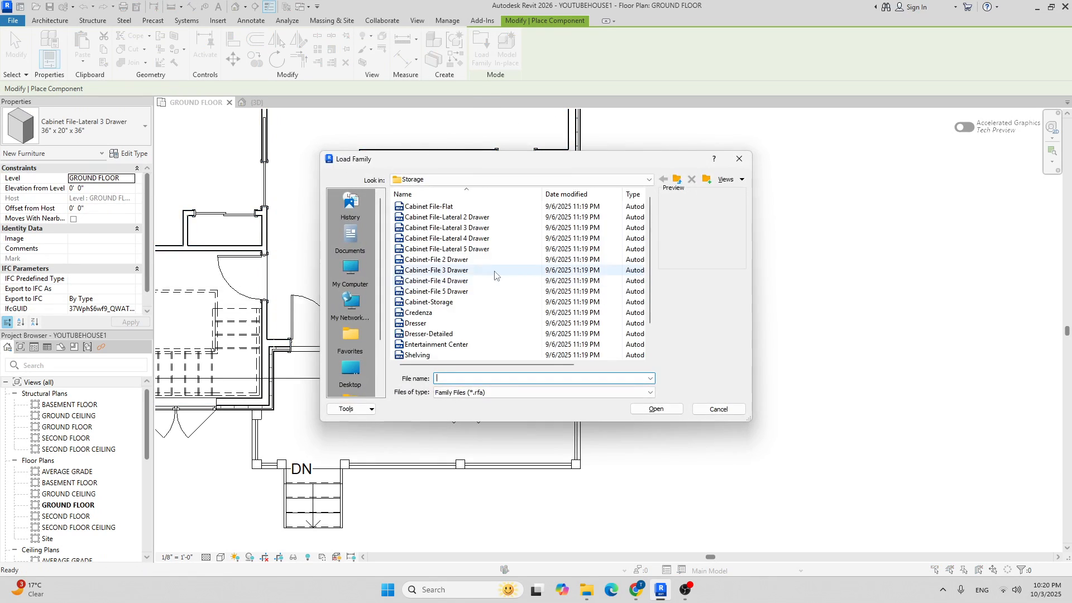
{"action": "left_click", "coordinate": [430, 324]}
{"action": "left_click", "coordinate": [430, 333]}
{"action": "left_click", "coordinate": [429, 344]}
{"action": "right_click", "coordinate": [428, 344]}
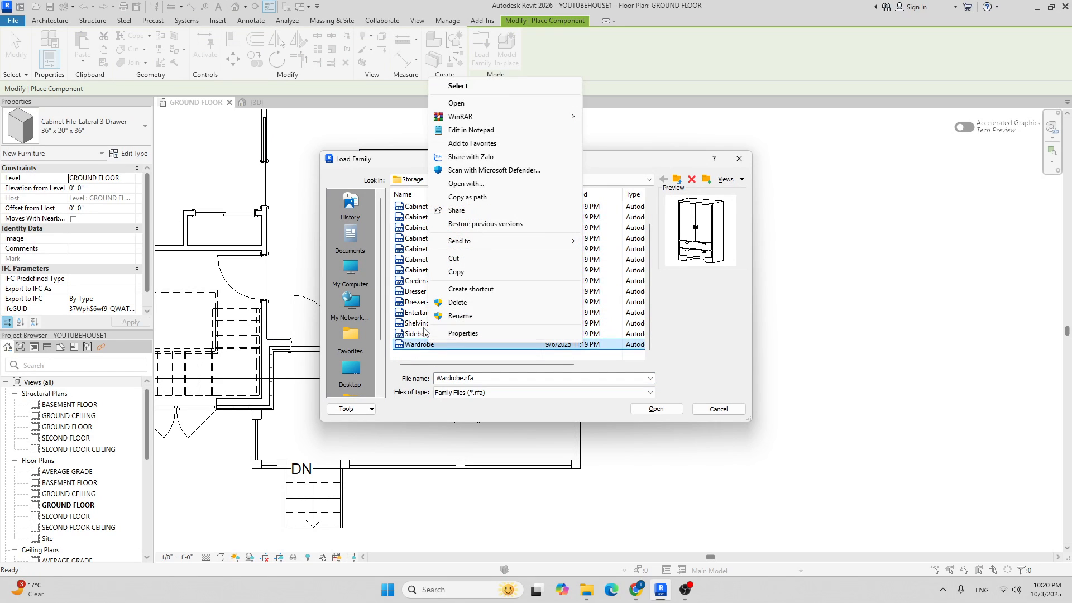
{"action": "left_click", "coordinate": [409, 328]}
{"action": "right_click", "coordinate": [409, 328]}
{"action": "right_click", "coordinate": [415, 345]}
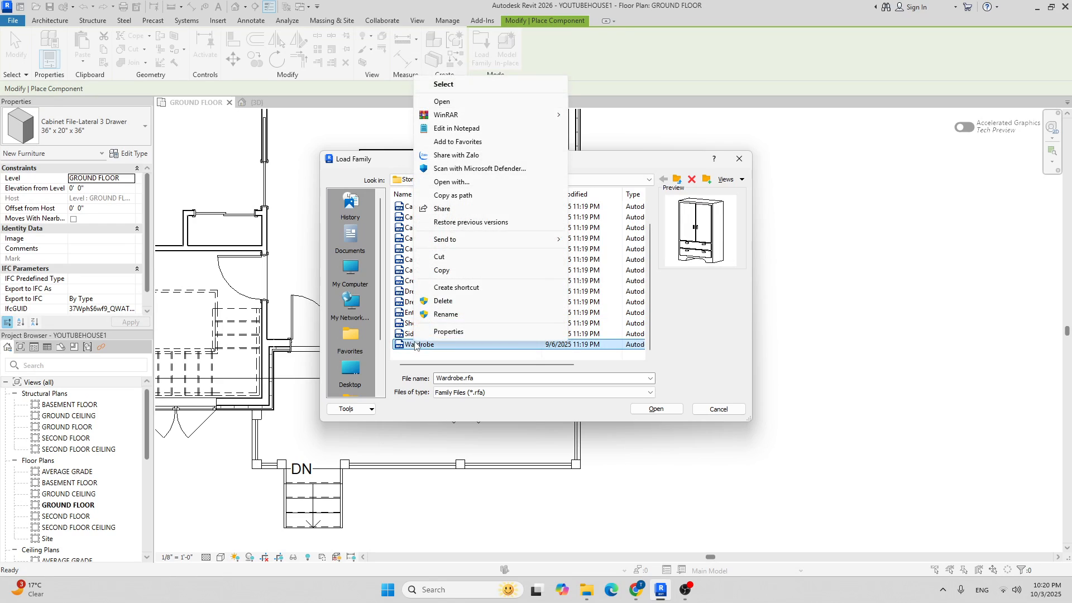
{"action": "left_click", "coordinate": [584, 328]}
{"action": "left_click", "coordinate": [447, 323]}
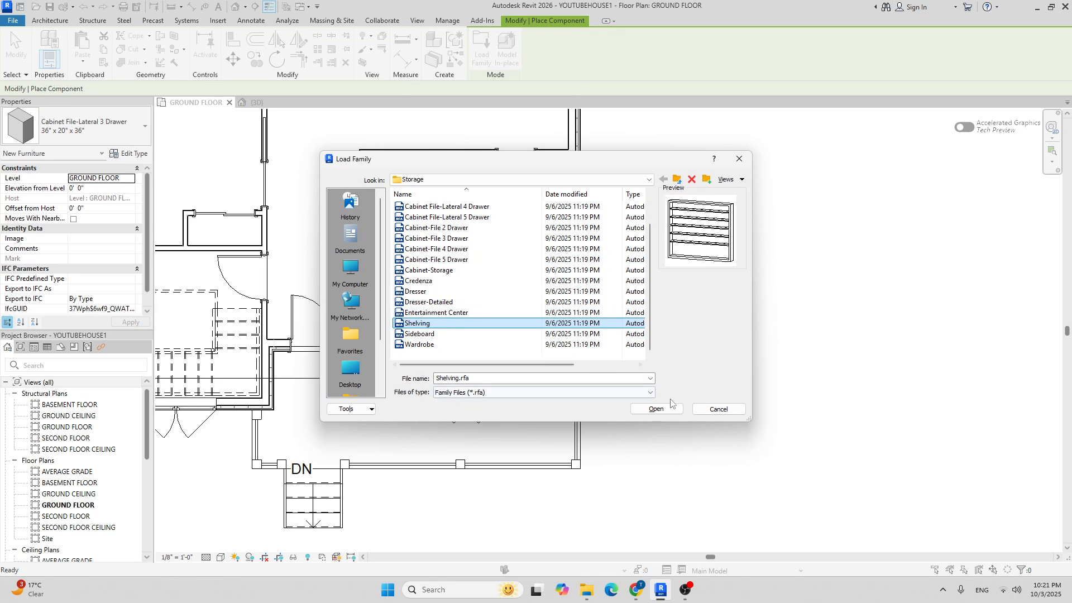
{"action": "left_click", "coordinate": [655, 413]}
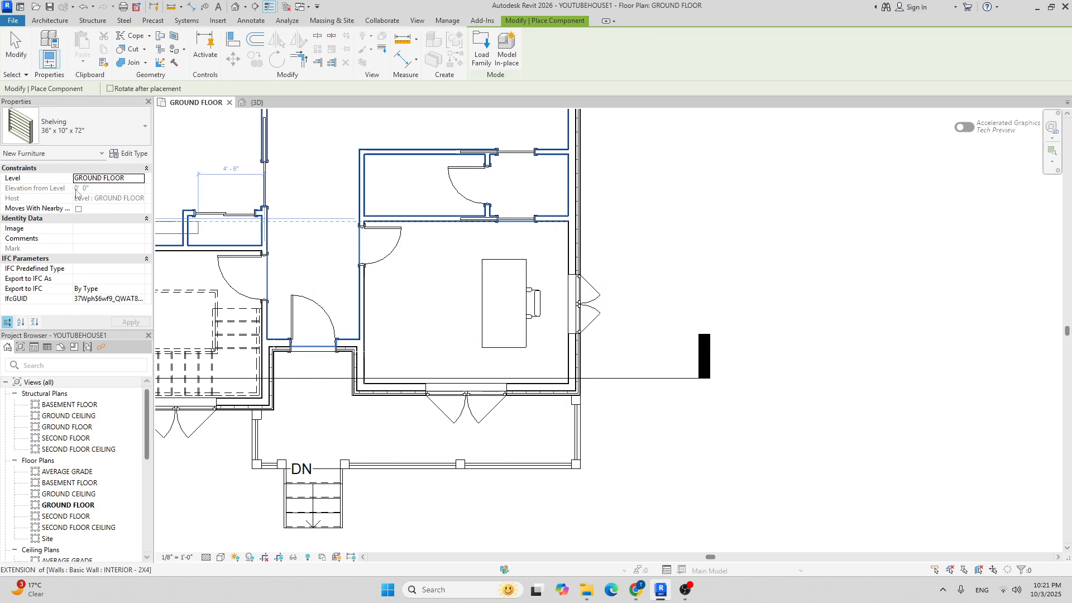
Choose the Shelving 96" x 12" x 84" type and rotate it to run along the wall.
{"action": "left_click", "coordinate": [56, 125]}
{"action": "left_click", "coordinate": [62, 227]}
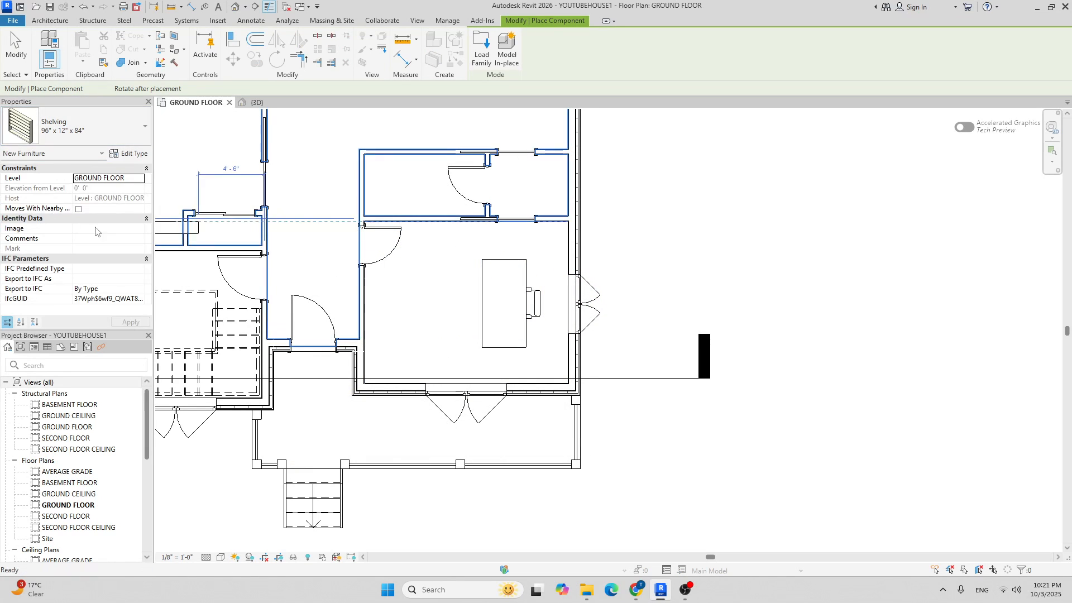
{"action": "scroll", "coordinate": [382, 322], "scroll_direction": "up", "scroll_amount": 2}
{"action": "key", "text": "space"}
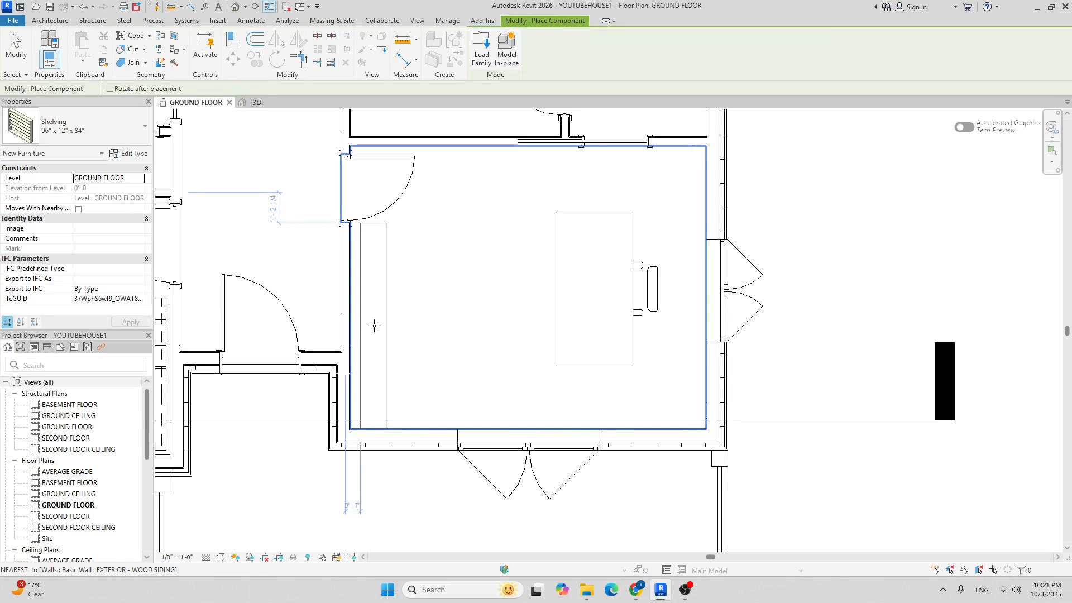
{"action": "scroll", "coordinate": [374, 325], "scroll_direction": "up", "scroll_amount": 2}
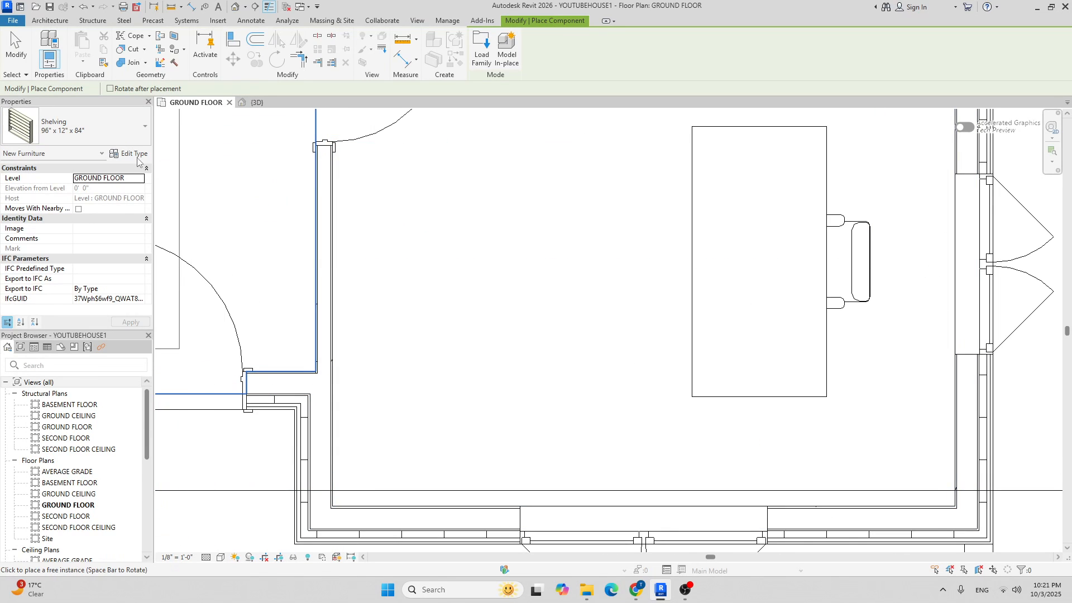
Duplicate the type as 84" x 12" x 84" and set its Width to 84".
{"action": "left_click", "coordinate": [132, 153]}
{"action": "left_click", "coordinate": [942, 109]}
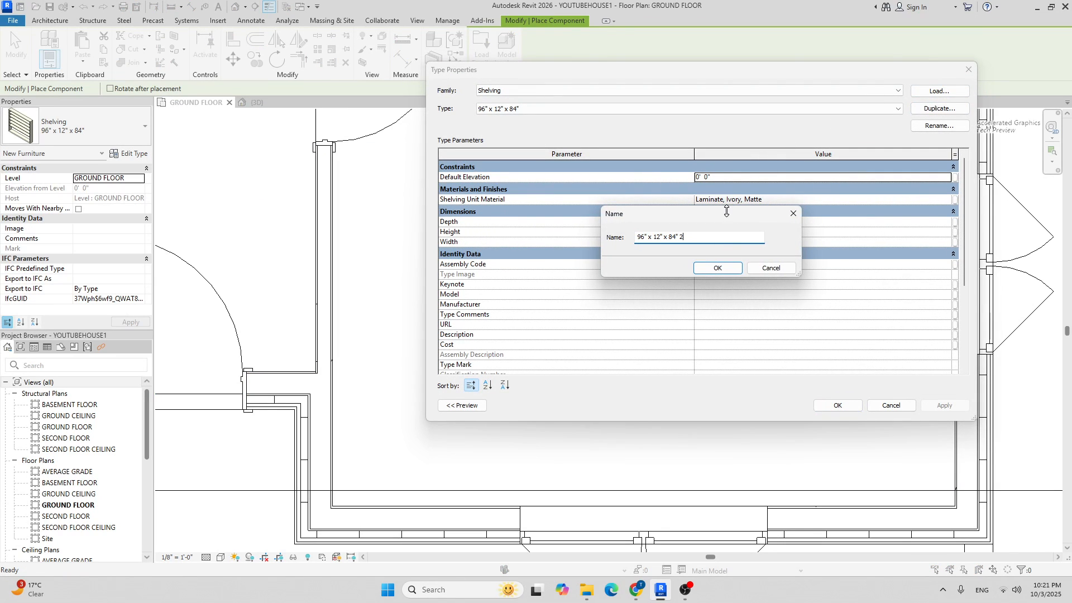
{"action": "left_click_drag", "start_coordinate": [728, 217], "coordinate": [613, 268]}
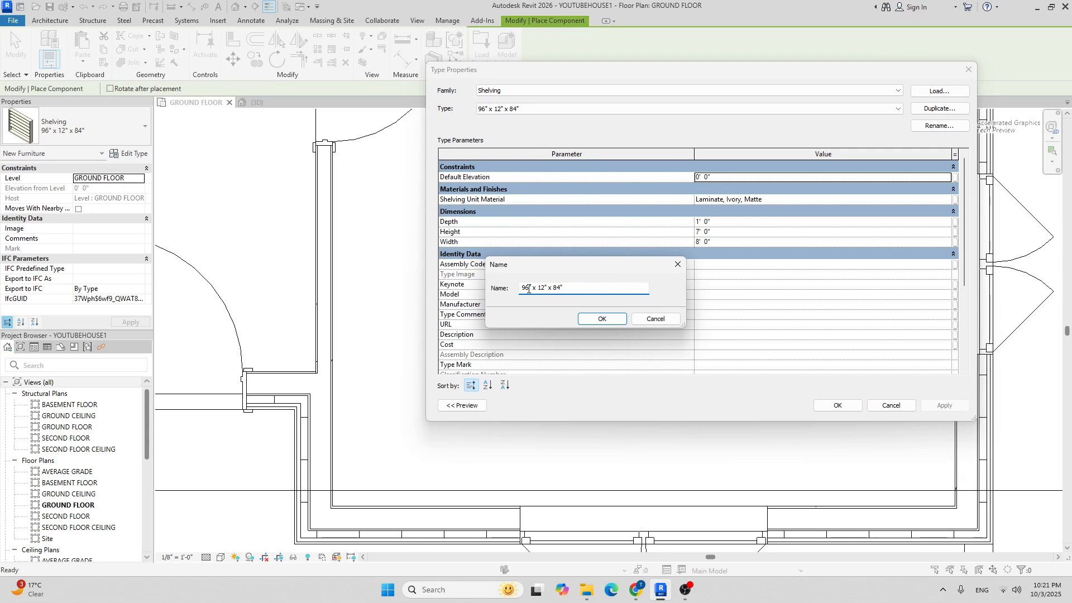
{"action": "right_click", "coordinate": [533, 290]}
{"action": "left_click", "coordinate": [525, 287]}
{"action": "left_click", "coordinate": [602, 318]}
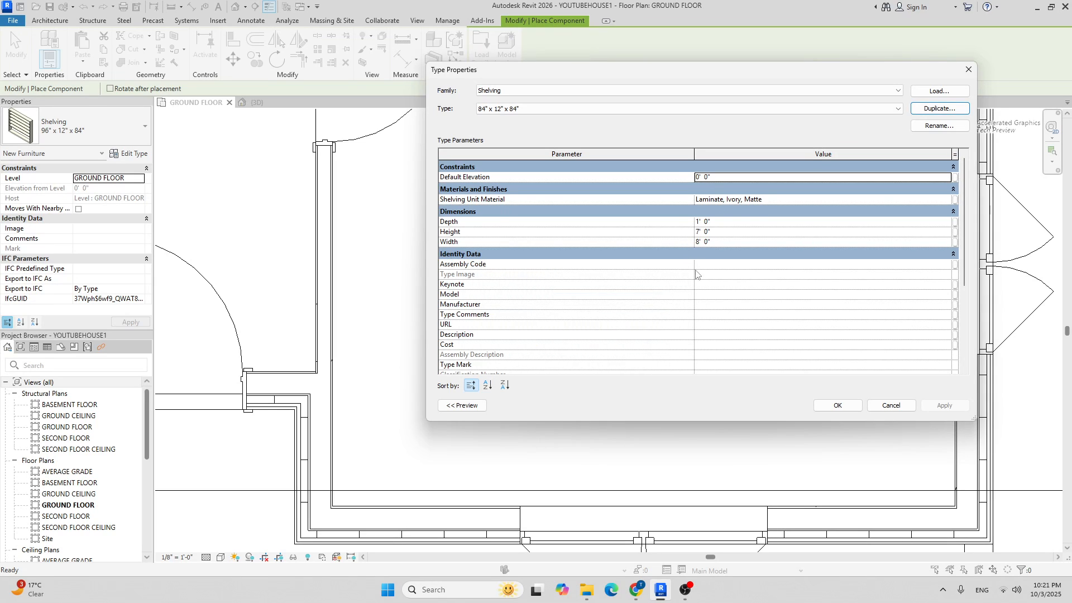
{"action": "left_click", "coordinate": [733, 242]}
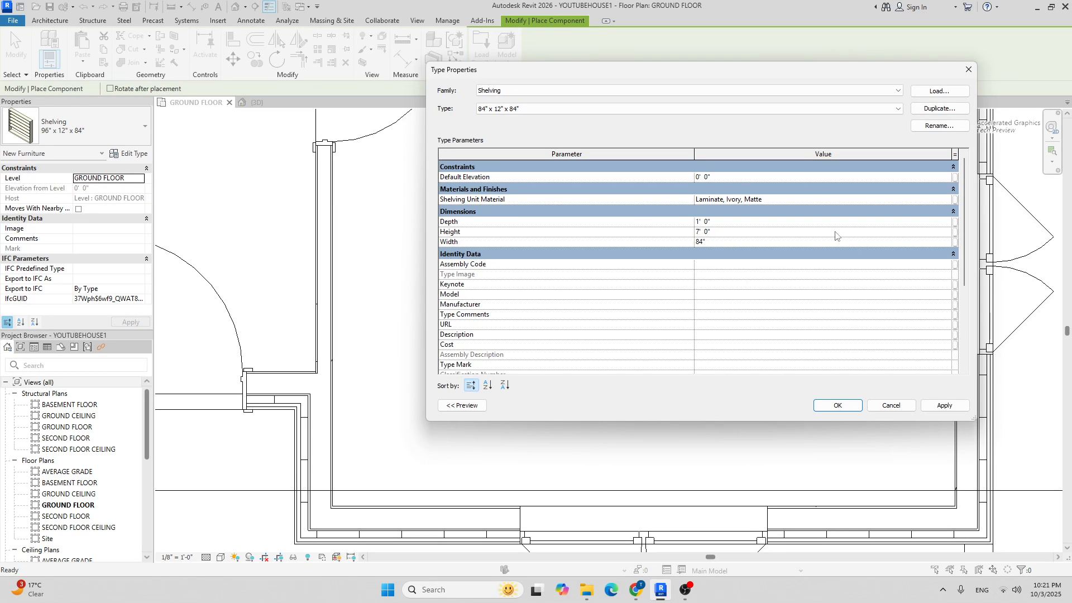
{"action": "left_click", "coordinate": [837, 405]}
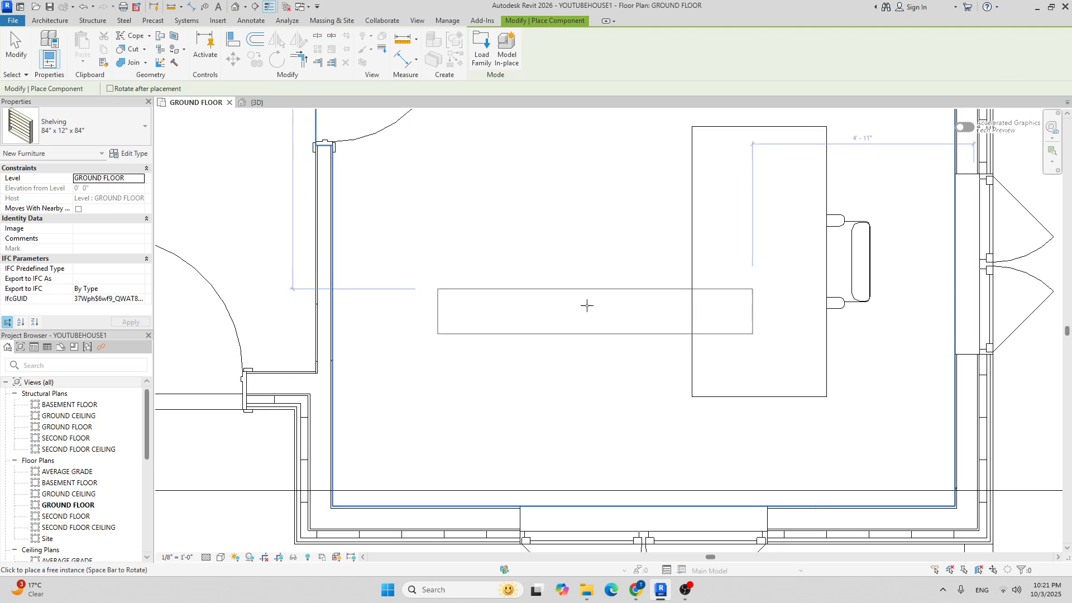
Rotate the 84" shelving and place it against the office's left wall.
{"action": "key", "text": "space"}
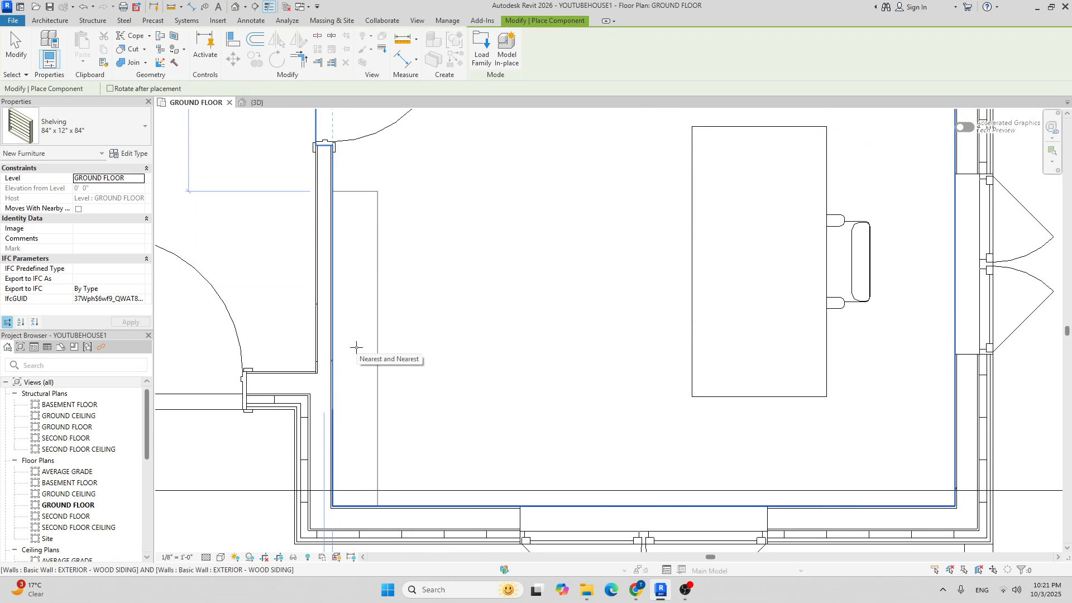
{"action": "left_click", "coordinate": [455, 325]}
{"action": "scroll", "coordinate": [523, 275], "scroll_direction": "down", "scroll_amount": 6}
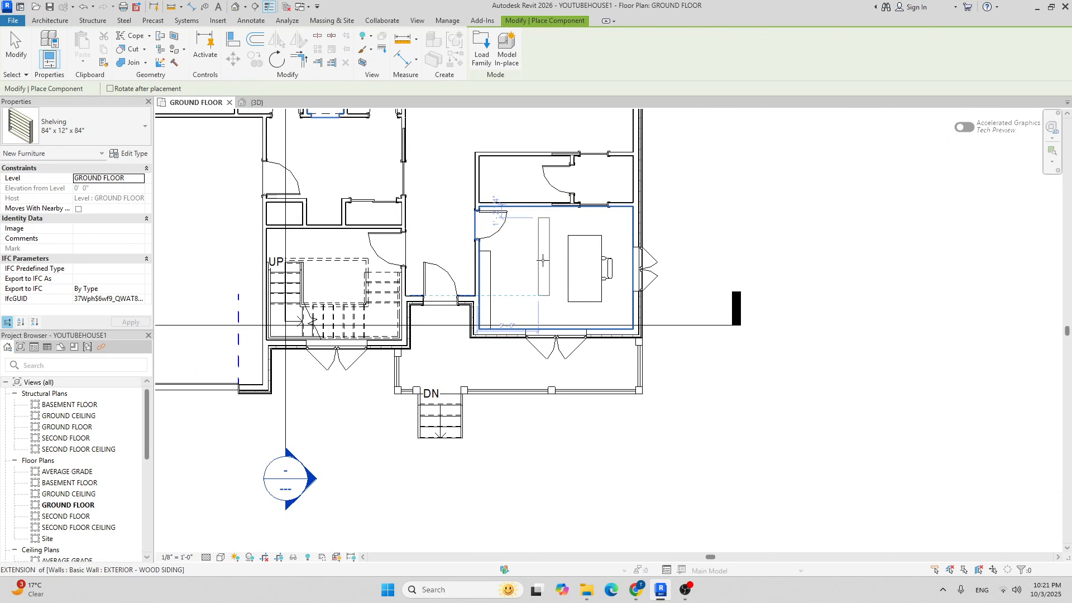
{"action": "key", "text": "Escape"}
{"action": "key", "text": "Escape"}
{"action": "scroll", "coordinate": [592, 252], "scroll_direction": "up", "scroll_amount": 1}
{"action": "scroll", "coordinate": [458, 263], "scroll_direction": "up", "scroll_amount": 2}
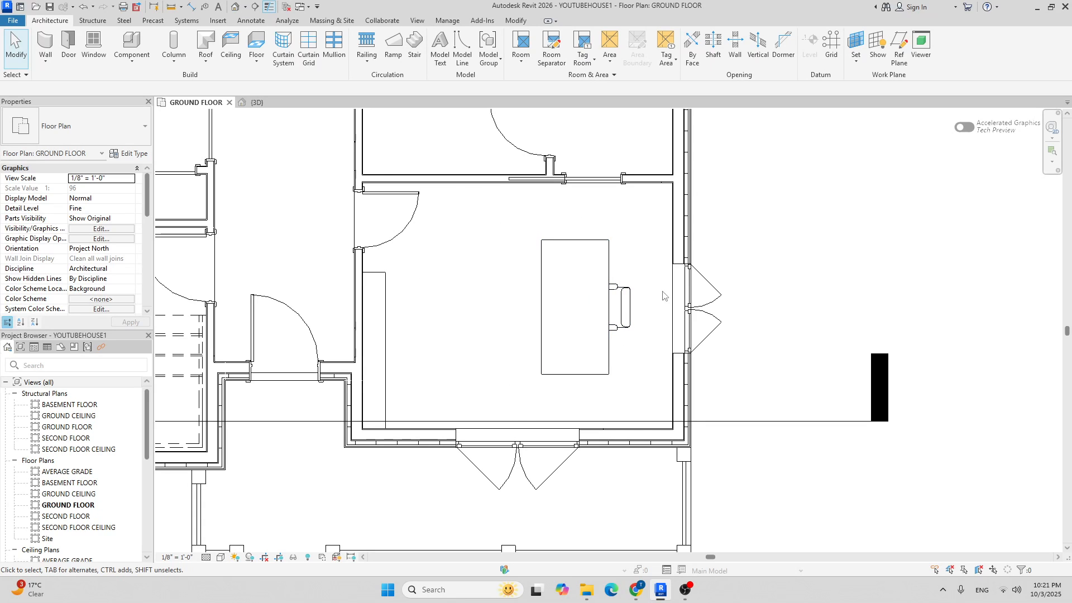
{"action": "middle_click_drag", "start_coordinate": [446, 266], "coordinate": [409, 302]}
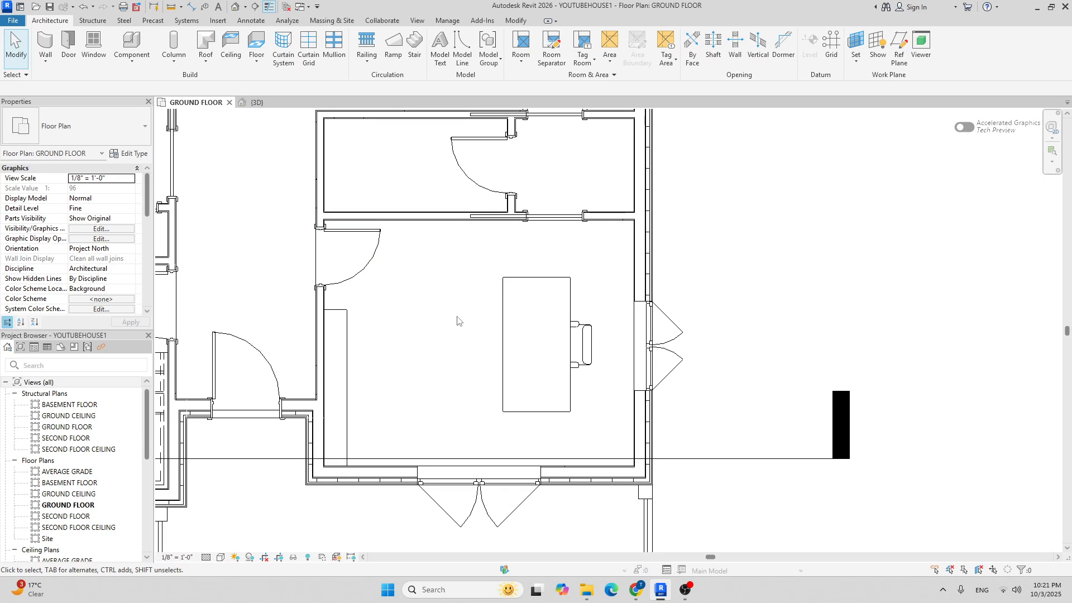
{"action": "middle_click_drag", "start_coordinate": [530, 288], "coordinate": [469, 274]}
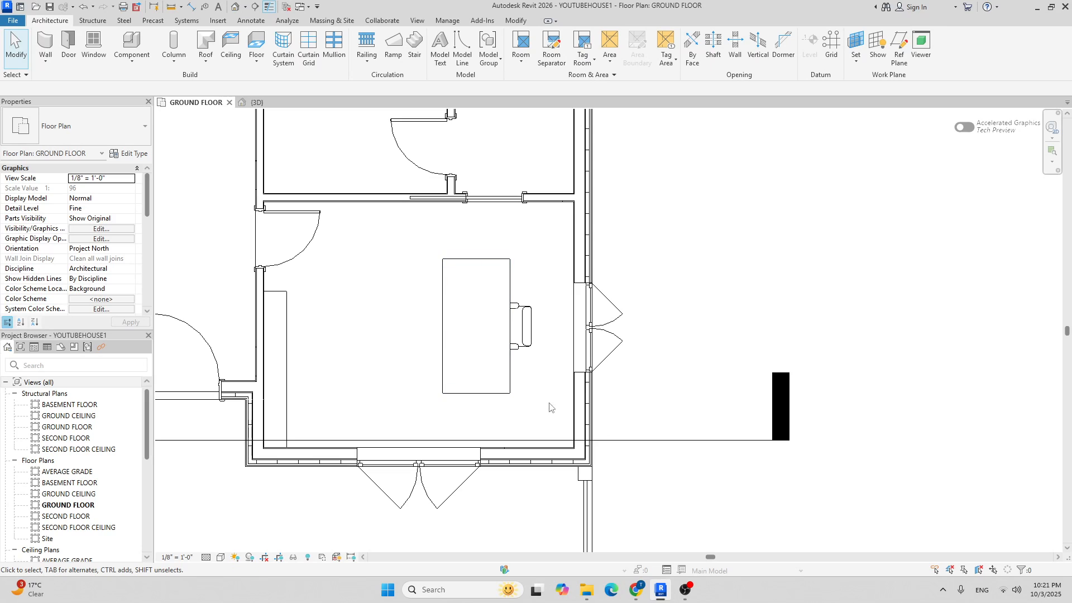
{"action": "scroll", "coordinate": [558, 329], "scroll_direction": "down", "scroll_amount": 2}
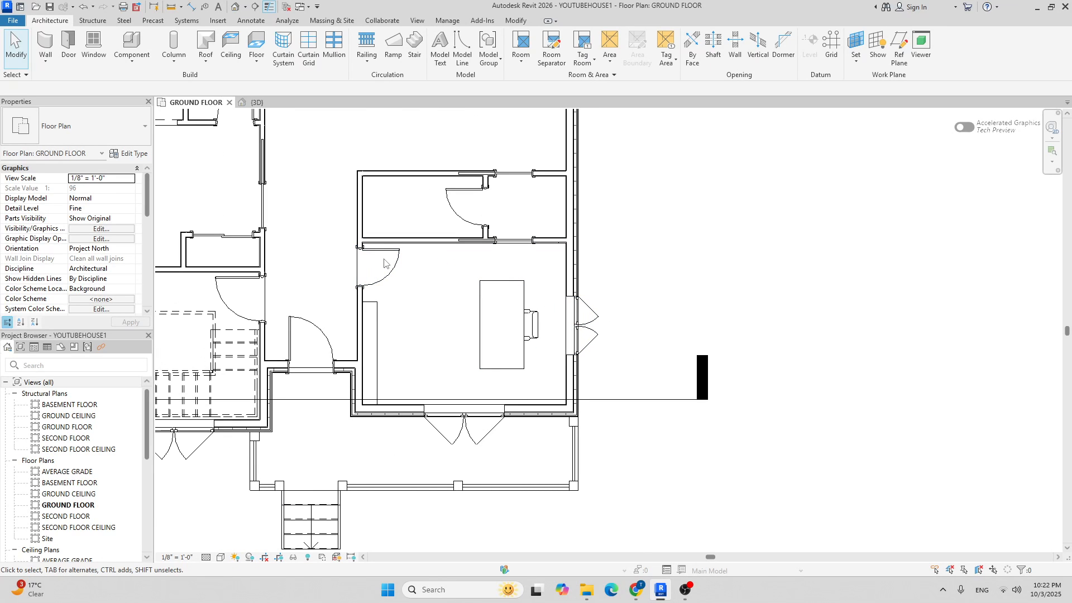
Place a camera with its eye by the office doorway, targeting across the office.
{"action": "left_click", "coordinate": [283, 101]}
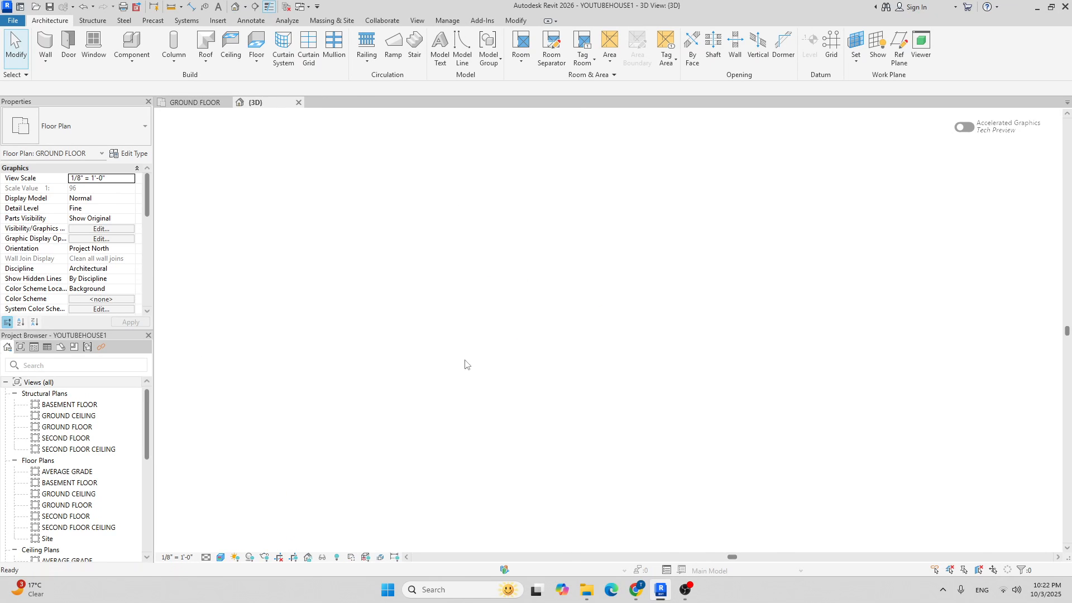
{"action": "scroll", "coordinate": [584, 272], "scroll_direction": "down", "scroll_amount": 3}
{"action": "left_click", "coordinate": [194, 102]}
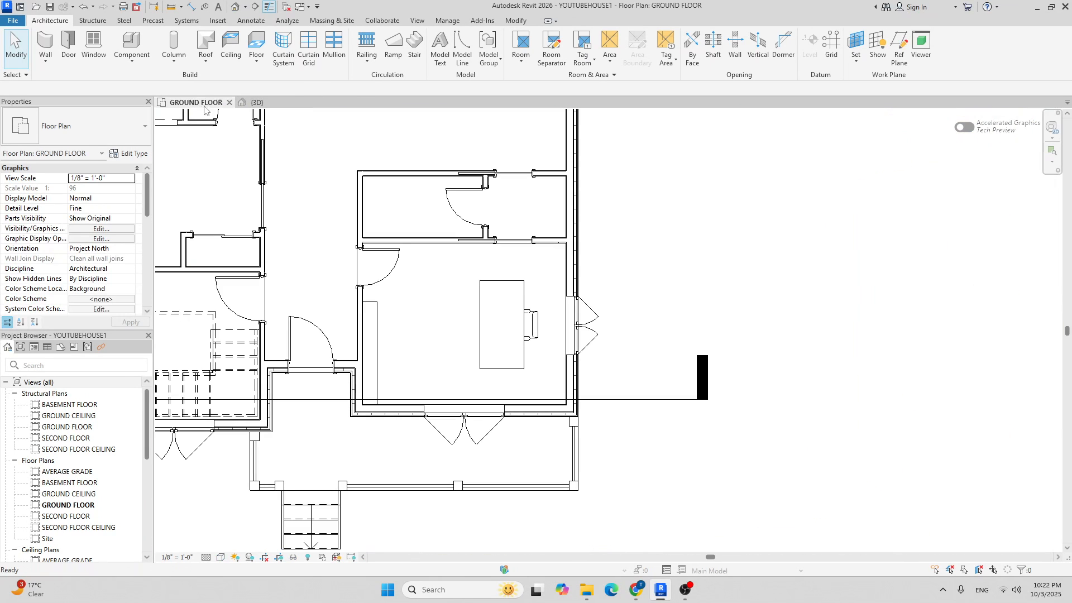
{"action": "left_click", "coordinate": [246, 7]}
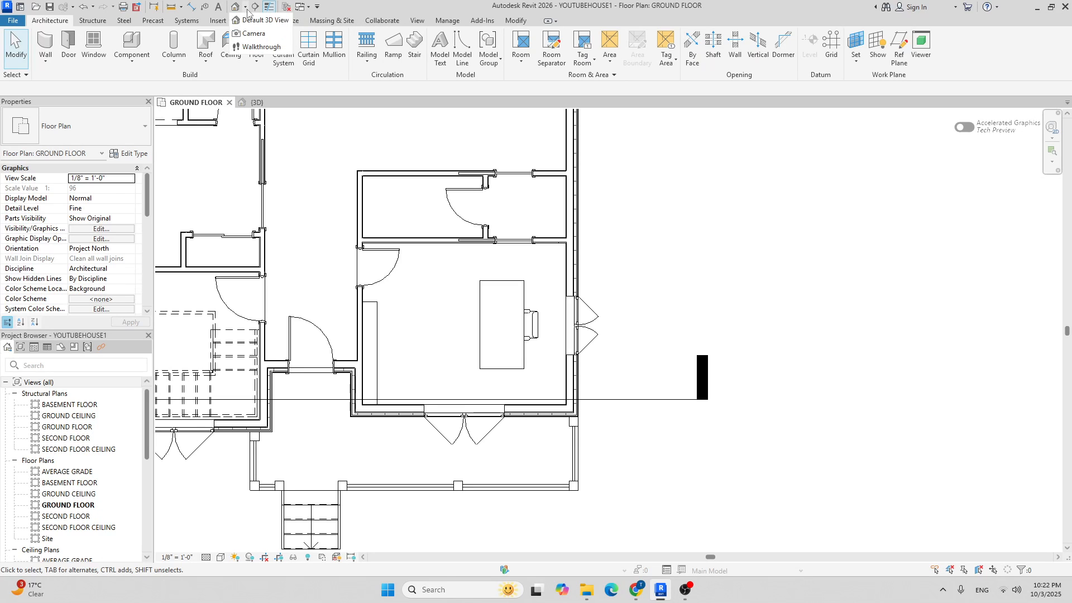
{"action": "left_click", "coordinate": [252, 36]}
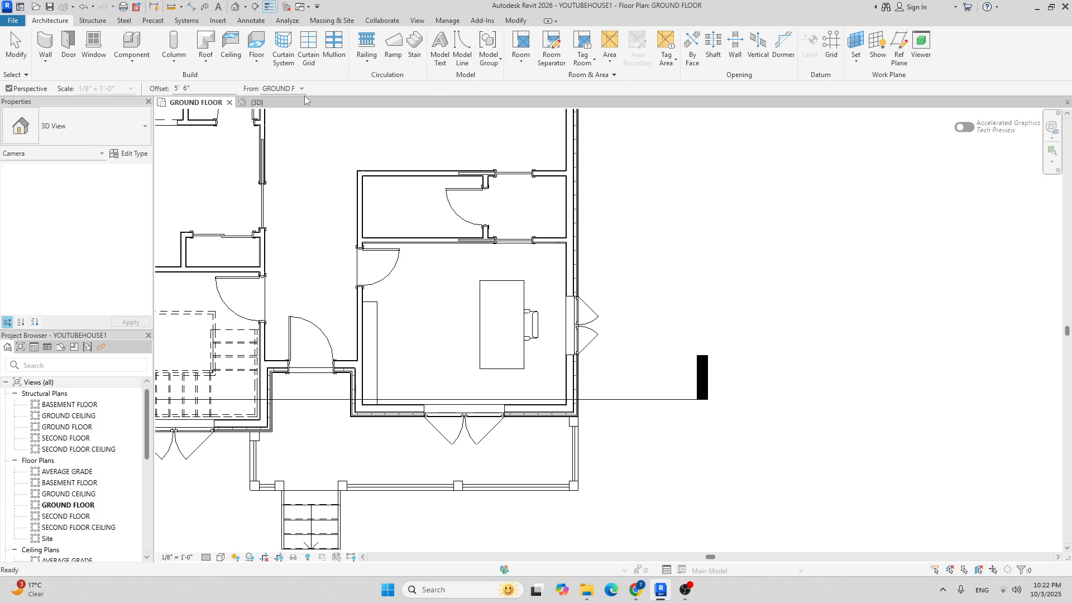
{"action": "left_click", "coordinate": [373, 257]}
{"action": "scroll", "coordinate": [491, 329], "scroll_direction": "down", "scroll_amount": 6}
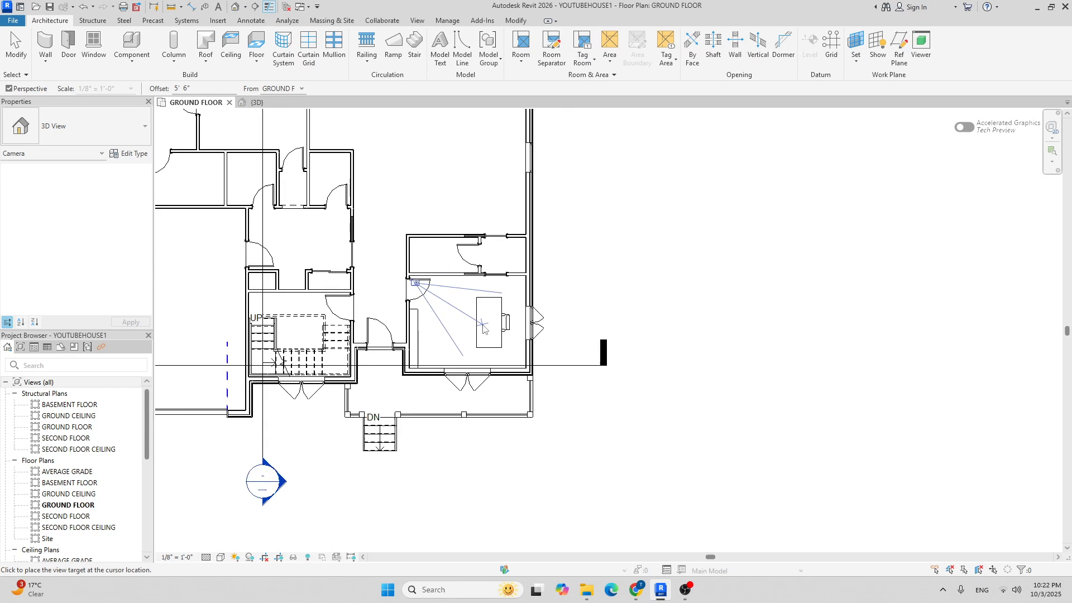
{"action": "left_click", "coordinate": [613, 400]}
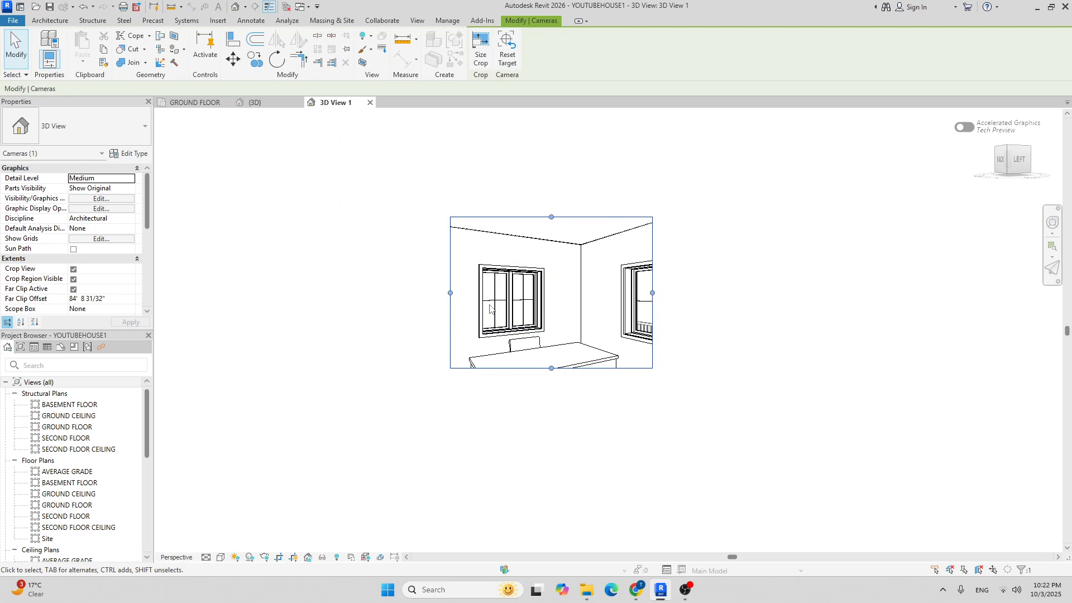
Drag the crop region of 3D View 1 outward to include the door and windows.
{"action": "left_click_drag", "start_coordinate": [451, 293], "coordinate": [424, 293]}
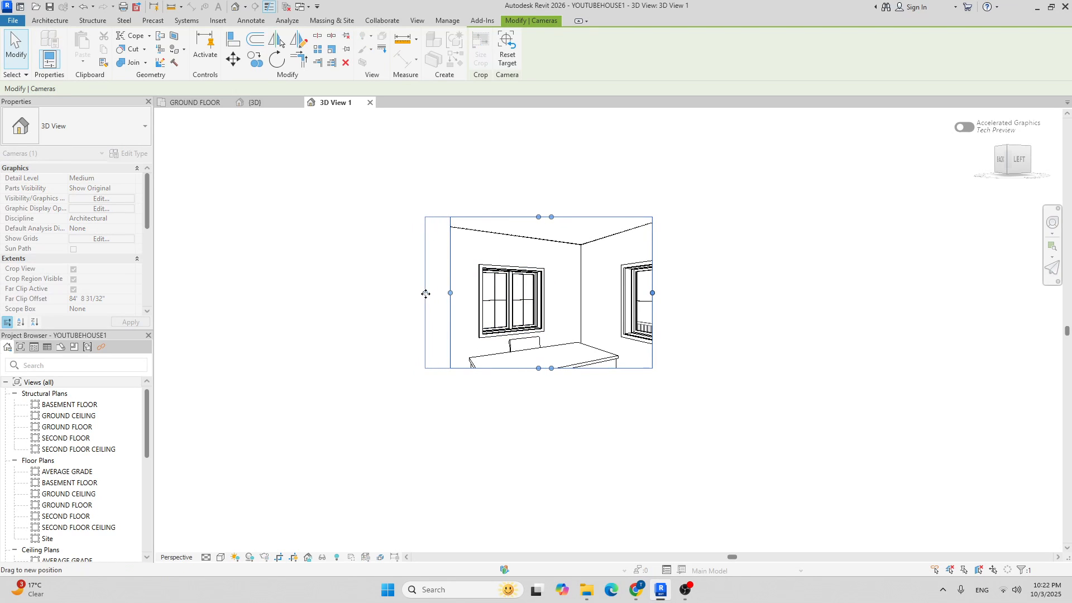
{"action": "left_click_drag", "start_coordinate": [653, 293], "coordinate": [677, 293]}
{"action": "left_click_drag", "start_coordinate": [551, 368], "coordinate": [548, 475]}
{"action": "middle_click_drag", "start_coordinate": [691, 418], "coordinate": [594, 363]}
{"action": "scroll", "coordinate": [590, 357], "scroll_direction": "down", "scroll_amount": 2}
{"action": "left_click_drag", "start_coordinate": [581, 314], "coordinate": [605, 315]}
{"action": "scroll", "coordinate": [476, 338], "scroll_direction": "up", "scroll_amount": 2}
{"action": "middle_click_drag", "start_coordinate": [556, 280], "coordinate": [511, 312]}
{"action": "left_click_drag", "start_coordinate": [351, 322], "coordinate": [307, 322]}
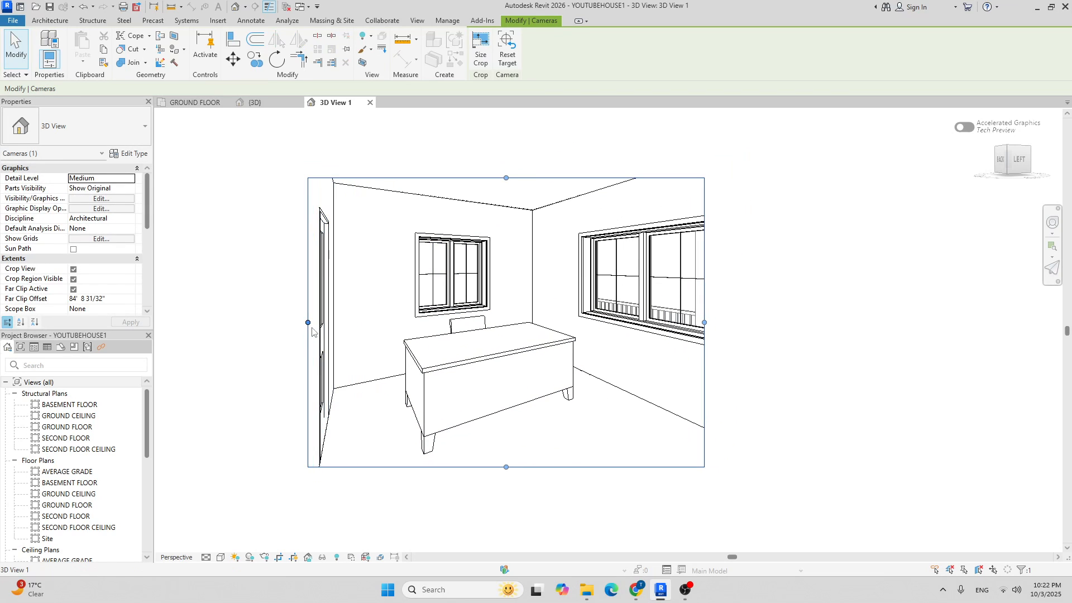
{"action": "left_click_drag", "start_coordinate": [506, 178], "coordinate": [506, 157]}
{"action": "left_click_drag", "start_coordinate": [709, 320], "coordinate": [724, 321]}
Set 3D View 1's visual style to Shaded.
{"action": "left_click", "coordinate": [219, 557]}
{"action": "left_click", "coordinate": [251, 512]}
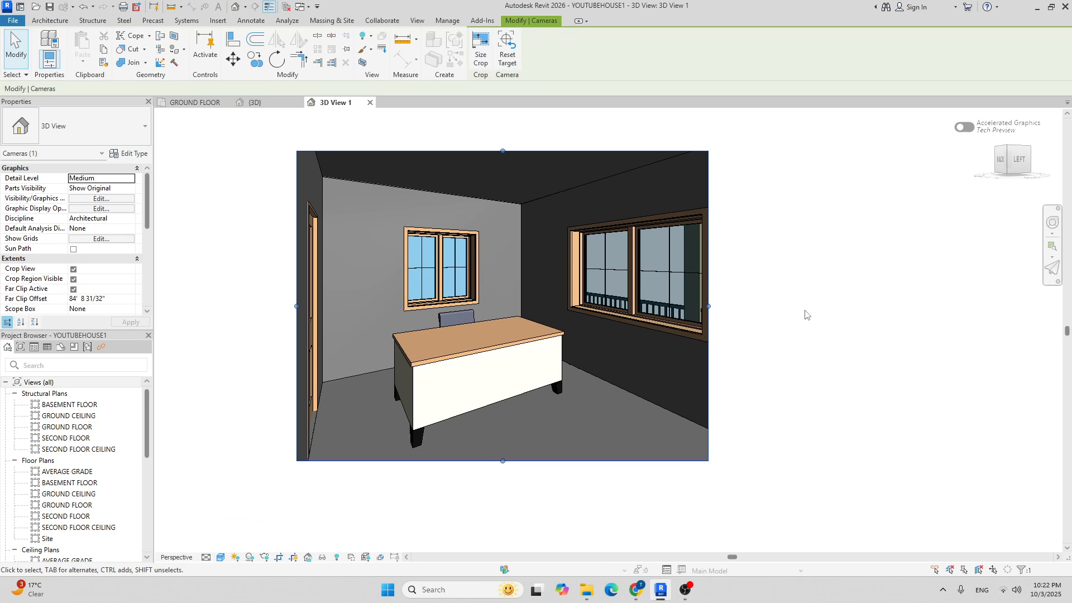
{"action": "middle_click_drag", "start_coordinate": [591, 244], "coordinate": [539, 283]}
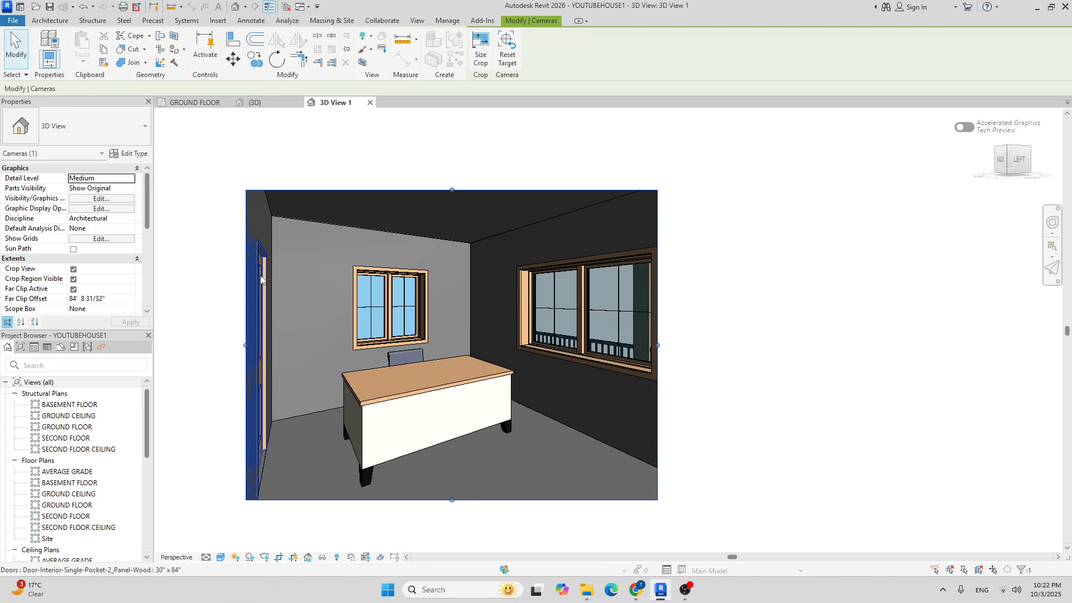
{"action": "left_click", "coordinate": [197, 104]}
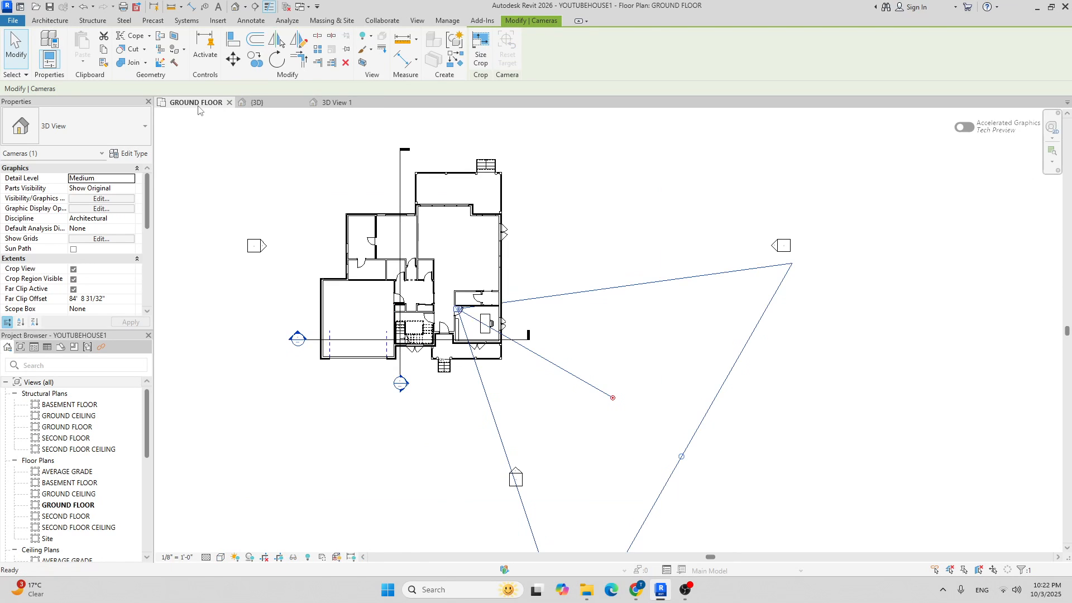
{"action": "scroll", "coordinate": [515, 343], "scroll_direction": "up", "scroll_amount": 2}
{"action": "left_click", "coordinate": [715, 361]}
{"action": "scroll", "coordinate": [614, 323], "scroll_direction": "up", "scroll_amount": 3}
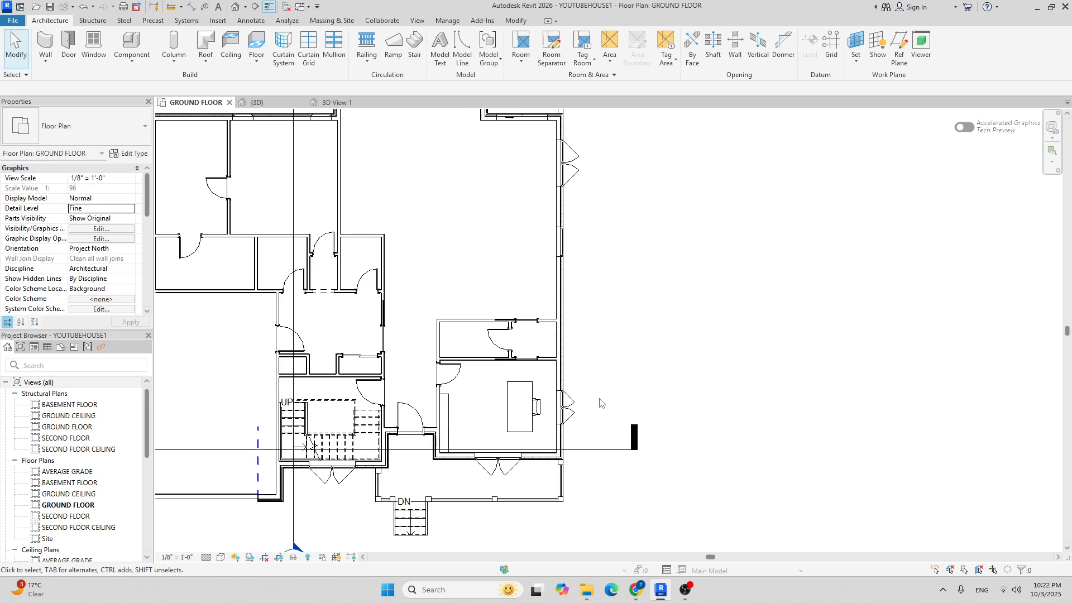
{"action": "scroll", "coordinate": [495, 363], "scroll_direction": "up", "scroll_amount": 5}
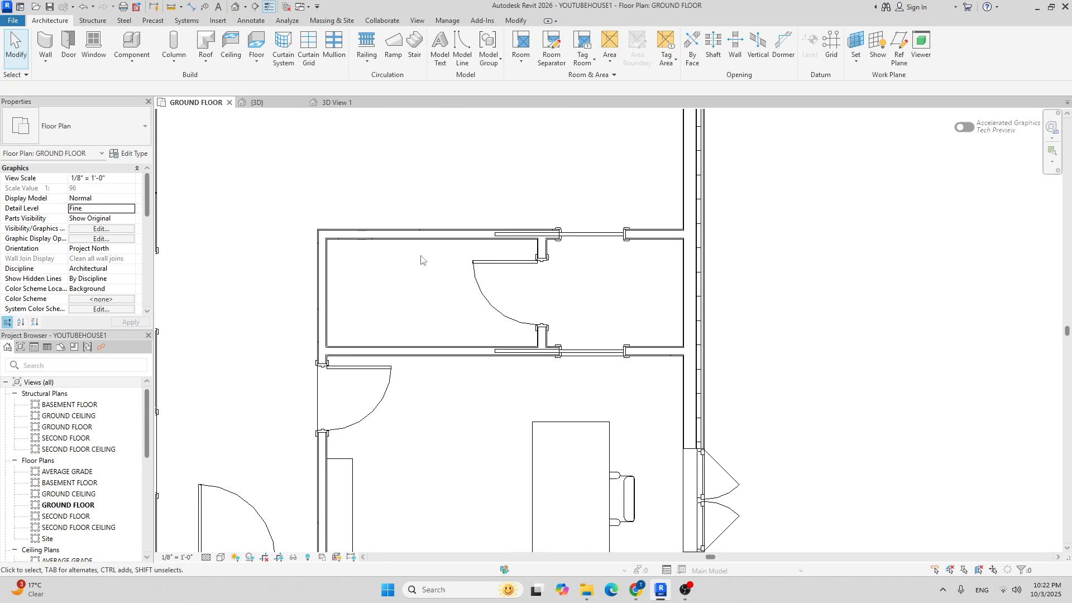
{"action": "scroll", "coordinate": [381, 277], "scroll_direction": "down", "scroll_amount": 2}
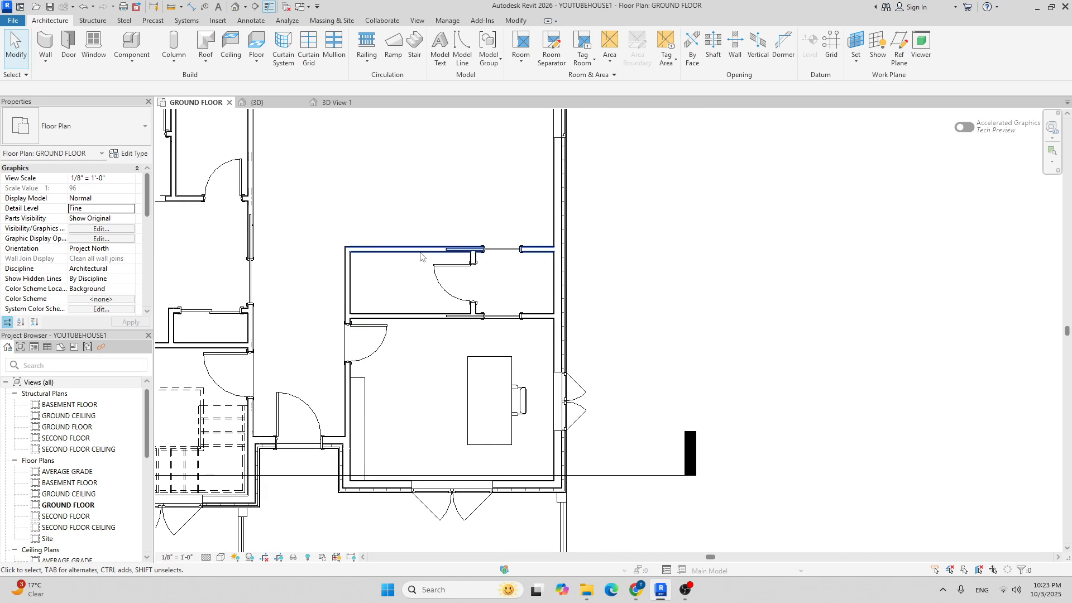
{"action": "middle_click_drag", "start_coordinate": [398, 287], "coordinate": [408, 319]}
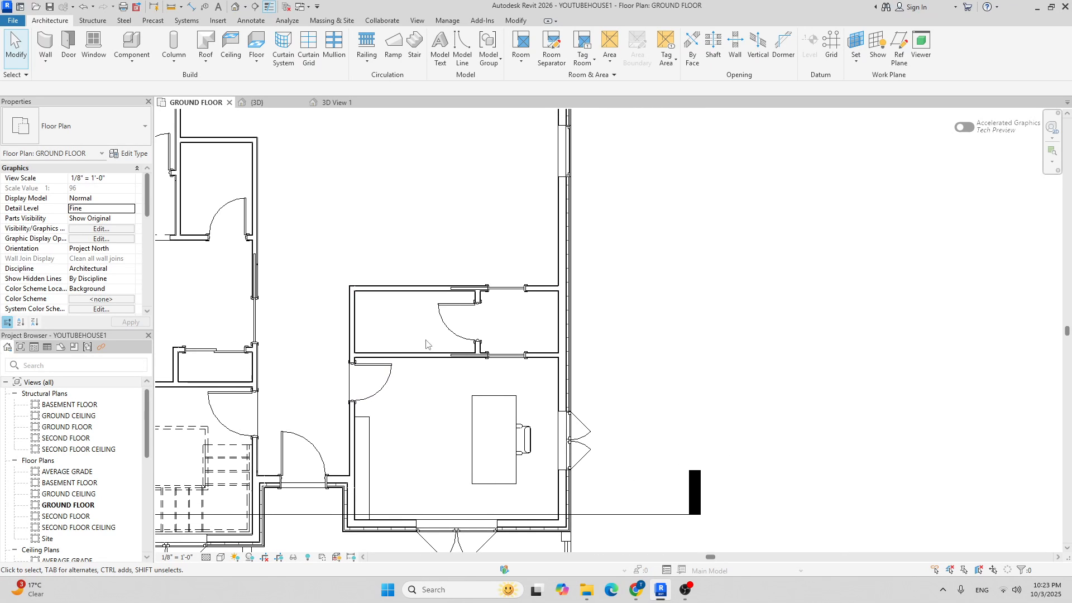
{"action": "middle_click_drag", "start_coordinate": [439, 205], "coordinate": [438, 307]}
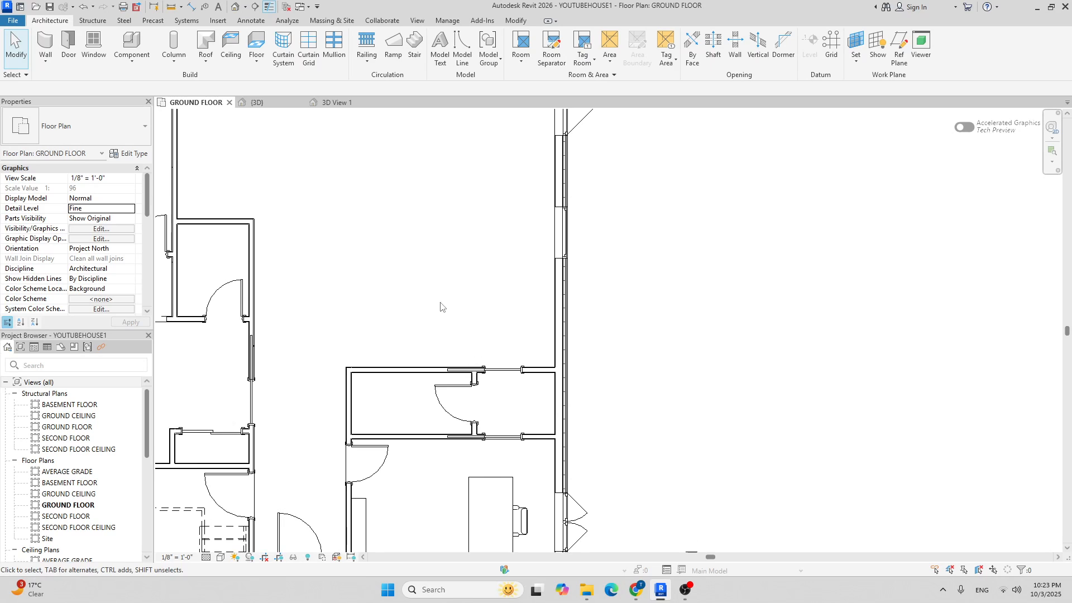
{"action": "middle_click_drag", "start_coordinate": [492, 275], "coordinate": [460, 327]}
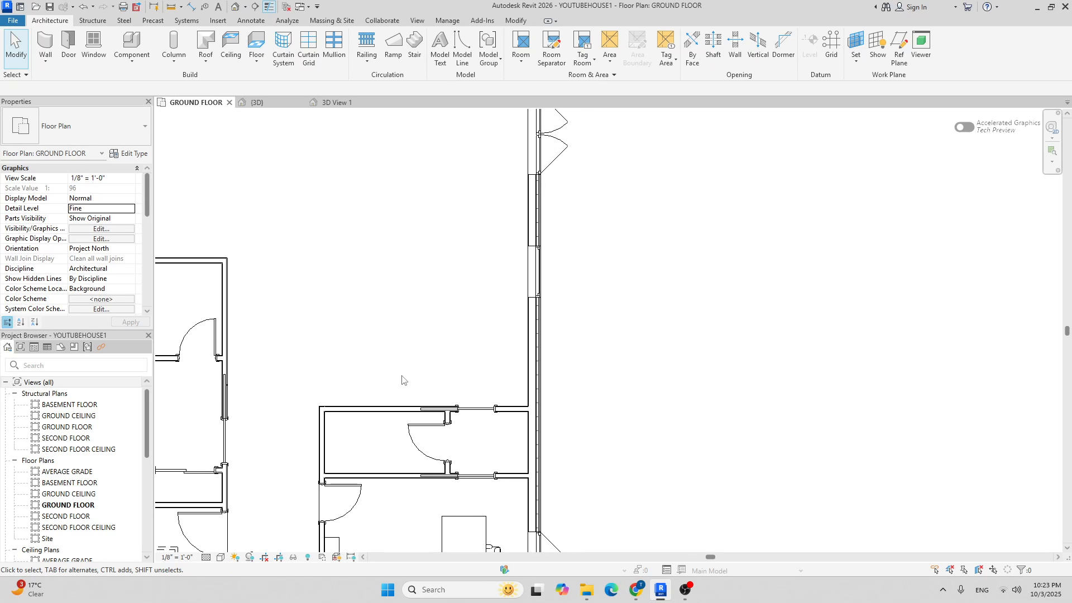
{"action": "middle_click_drag", "start_coordinate": [478, 305], "coordinate": [426, 353]}
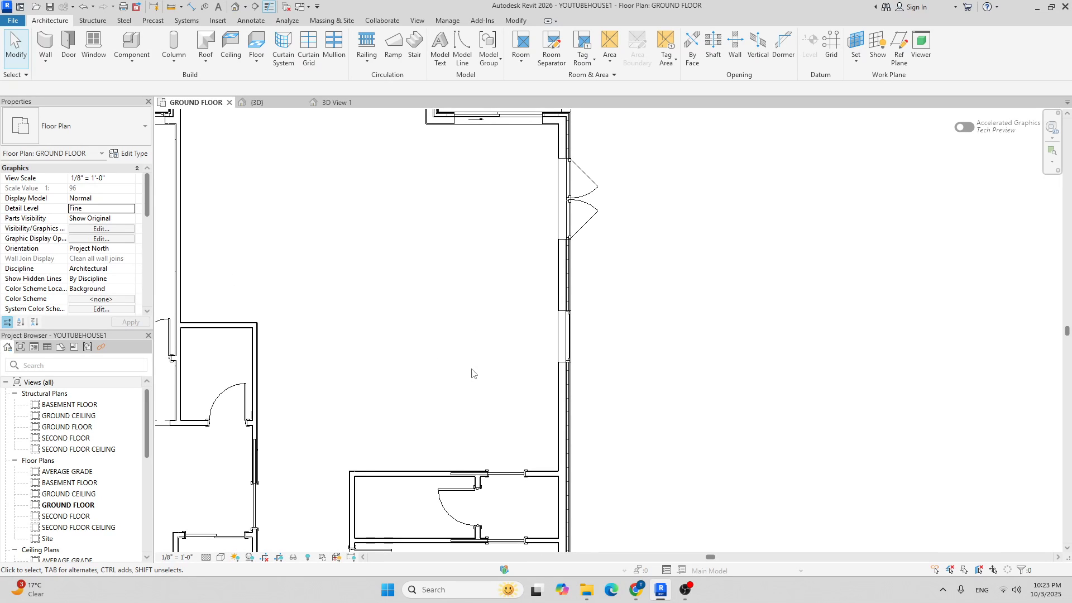
{"action": "scroll", "coordinate": [498, 420], "scroll_direction": "up", "scroll_amount": 3}
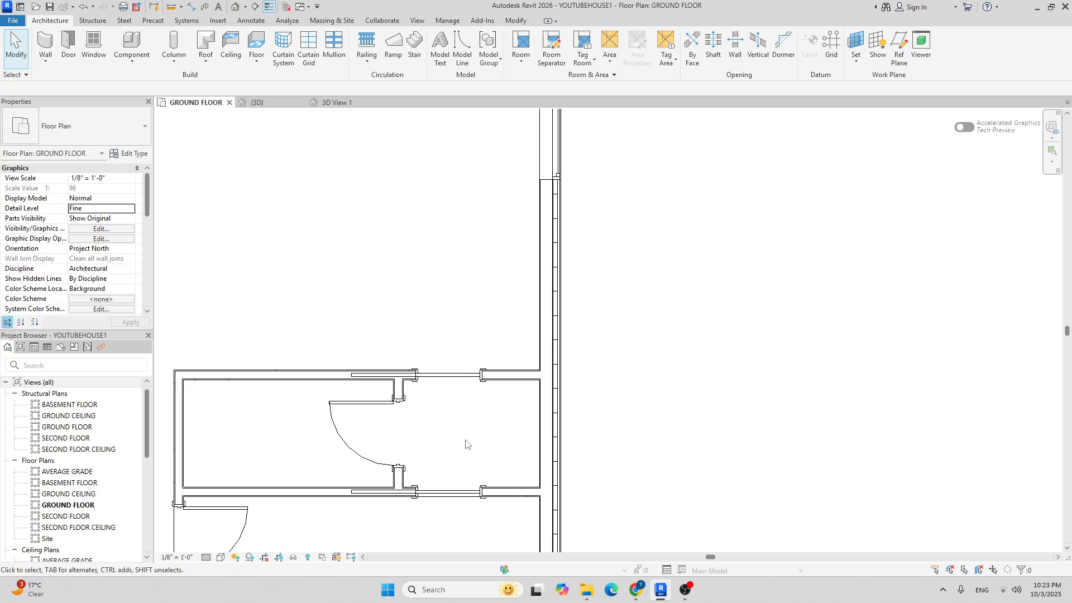
{"action": "scroll", "coordinate": [467, 425], "scroll_direction": "down", "scroll_amount": 3}
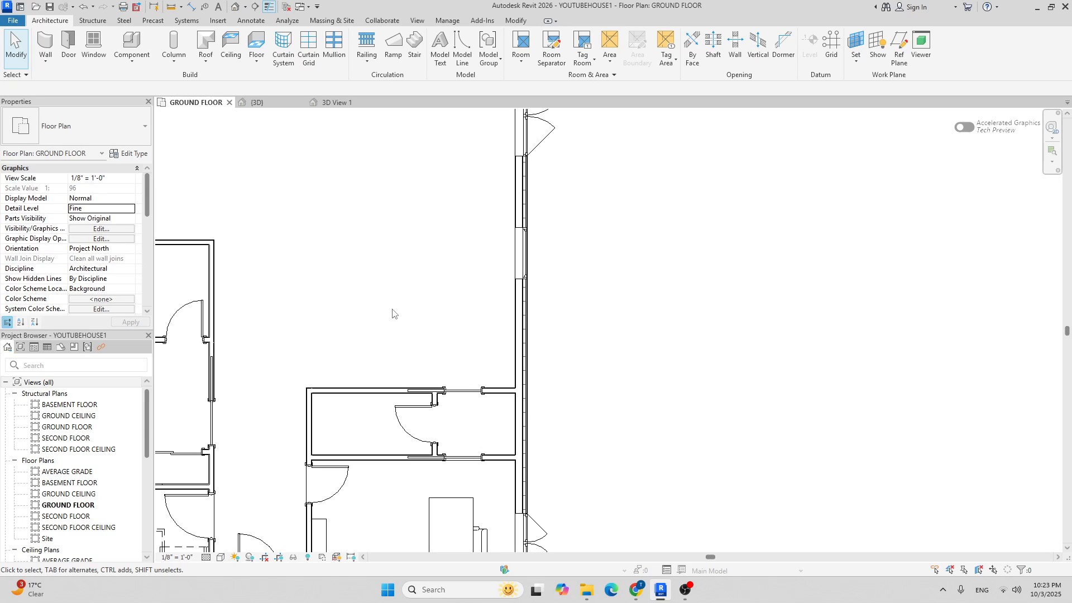
Load the Double Door Sink Unit family from US > Casework > Base Cabinets.
{"action": "left_click", "coordinate": [140, 46]}
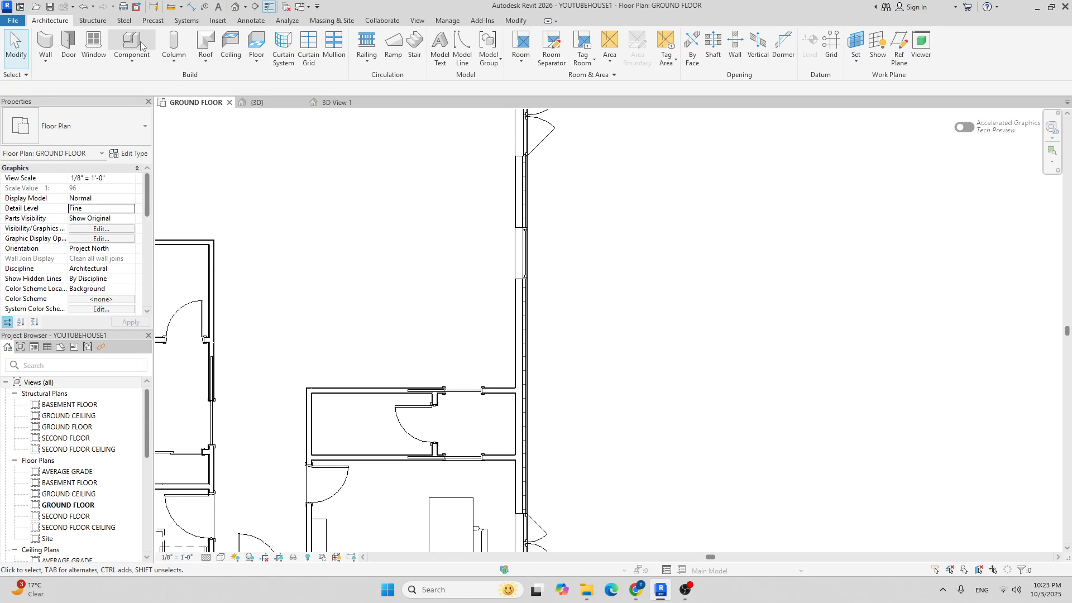
{"action": "left_click", "coordinate": [480, 56]}
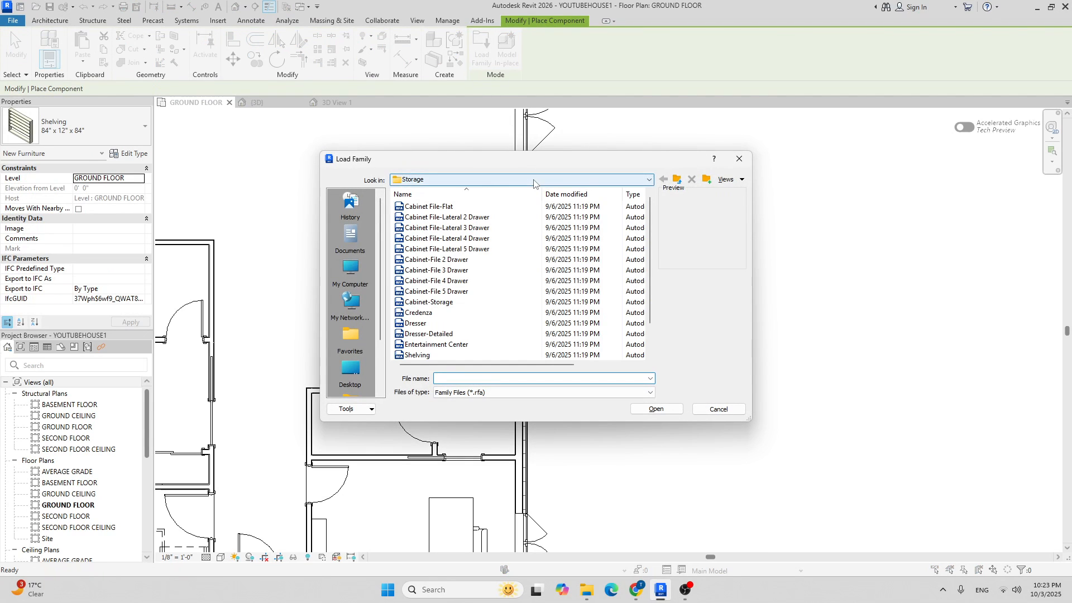
{"action": "left_click", "coordinate": [547, 180]}
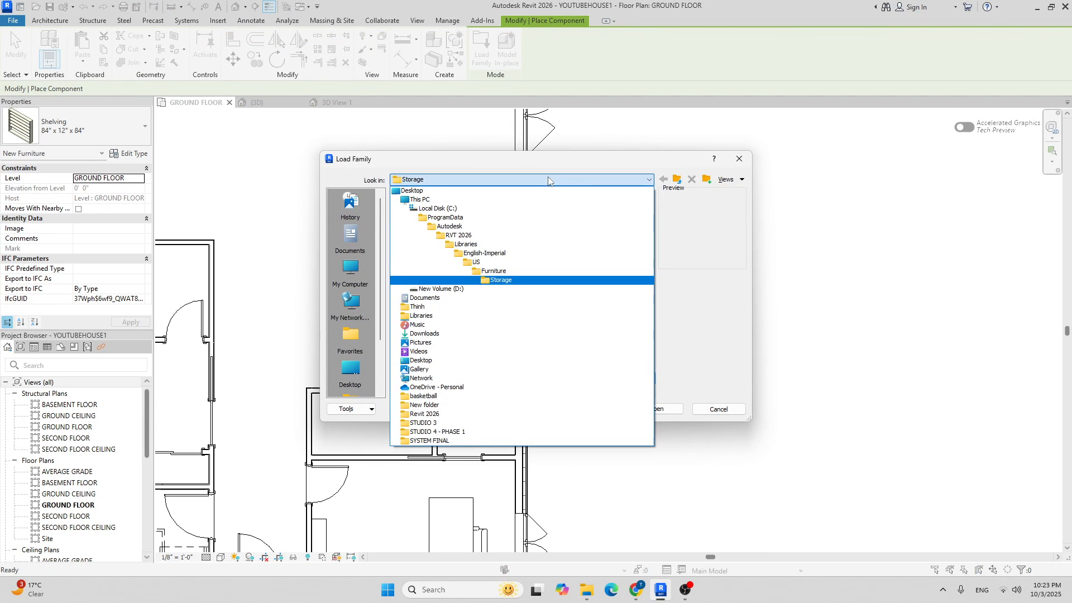
{"action": "left_click", "coordinate": [510, 263]}
{"action": "left_click", "coordinate": [500, 269]}
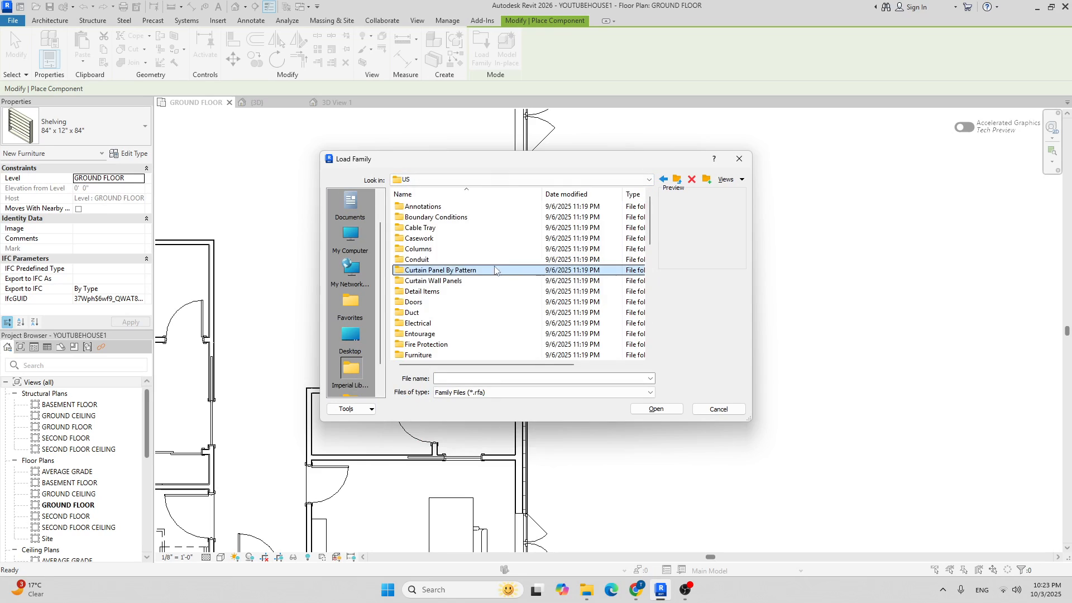
{"action": "double_click", "coordinate": [433, 240]}
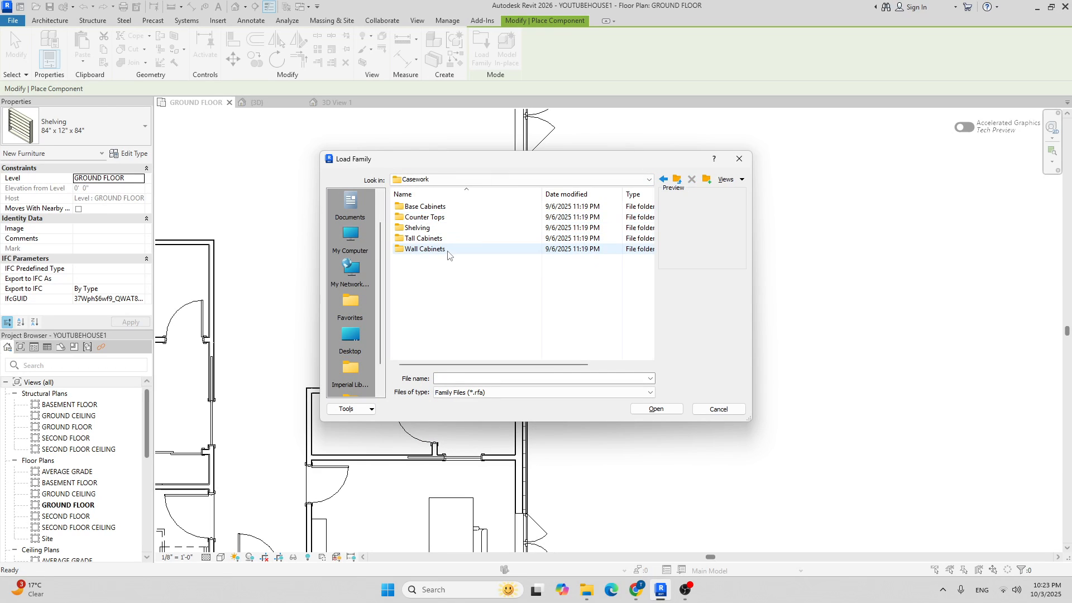
{"action": "double_click", "coordinate": [441, 207]}
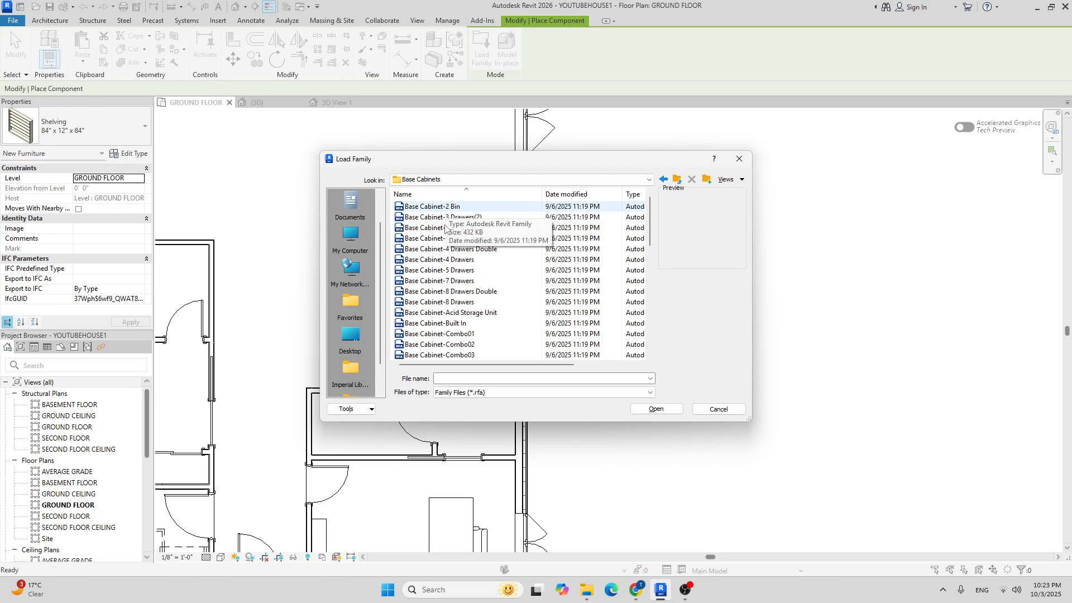
{"action": "scroll", "coordinate": [471, 273], "scroll_direction": "down", "scroll_amount": 4}
{"action": "left_click", "coordinate": [439, 269]}
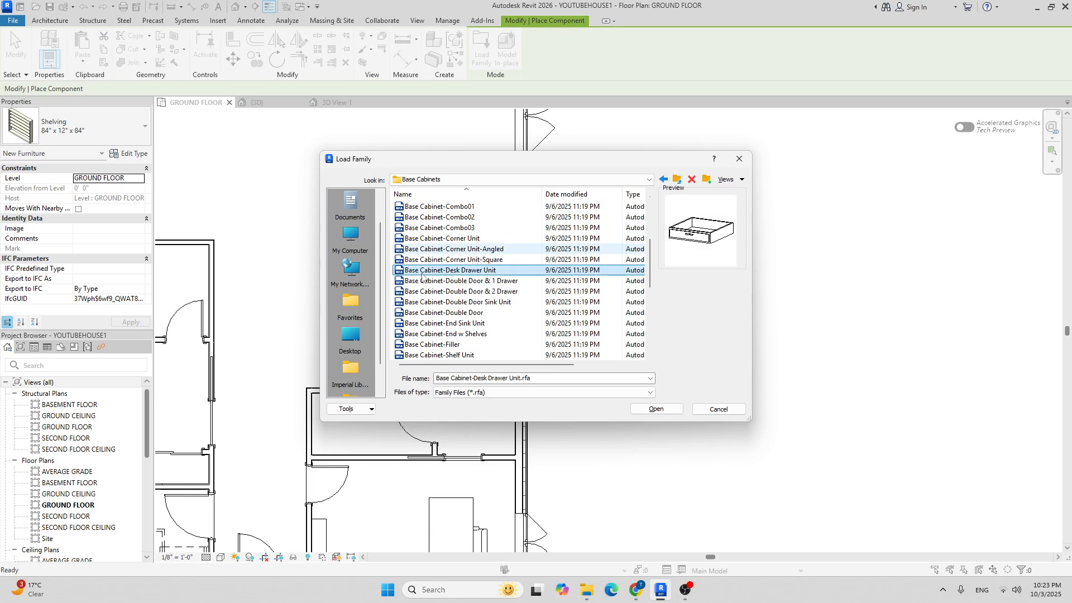
{"action": "left_click", "coordinate": [452, 291]}
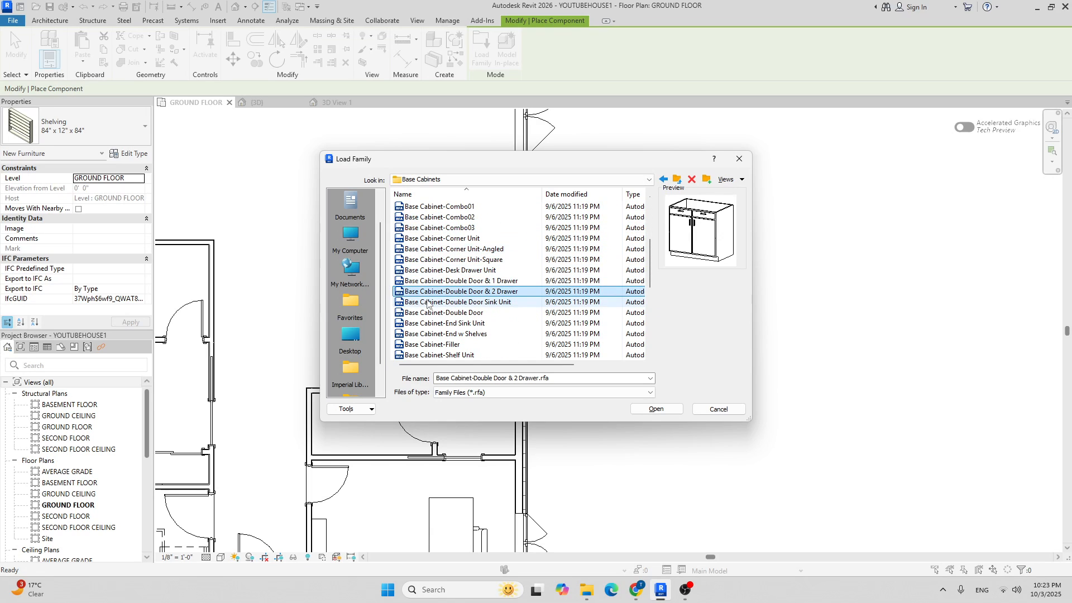
{"action": "double_click", "coordinate": [471, 303]}
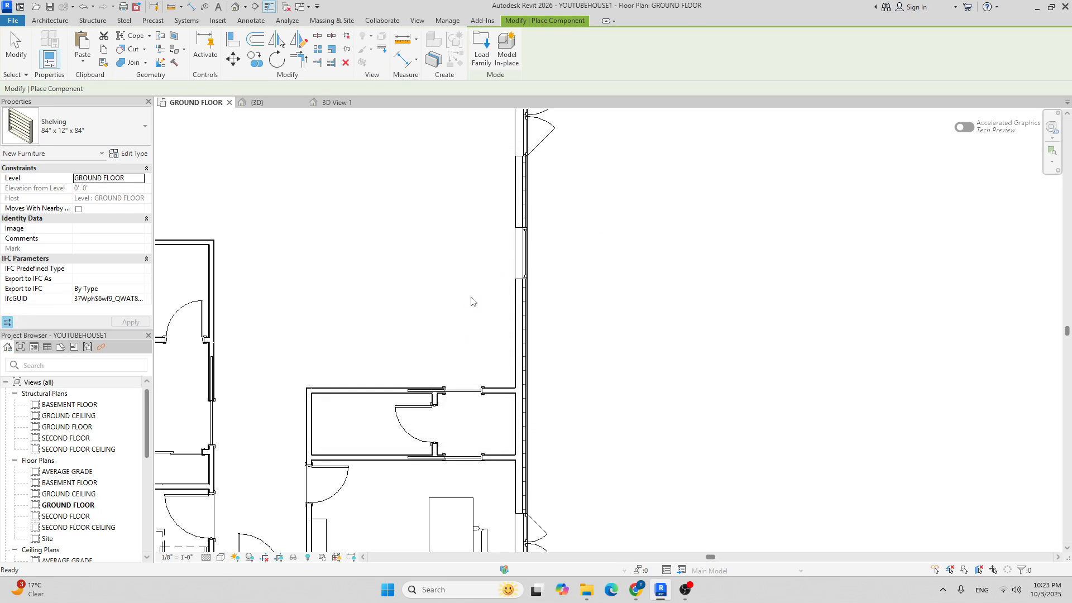
Load the Base Cabinet-Double Door & 2 Drawer family too.
{"action": "left_click", "coordinate": [494, 58]}
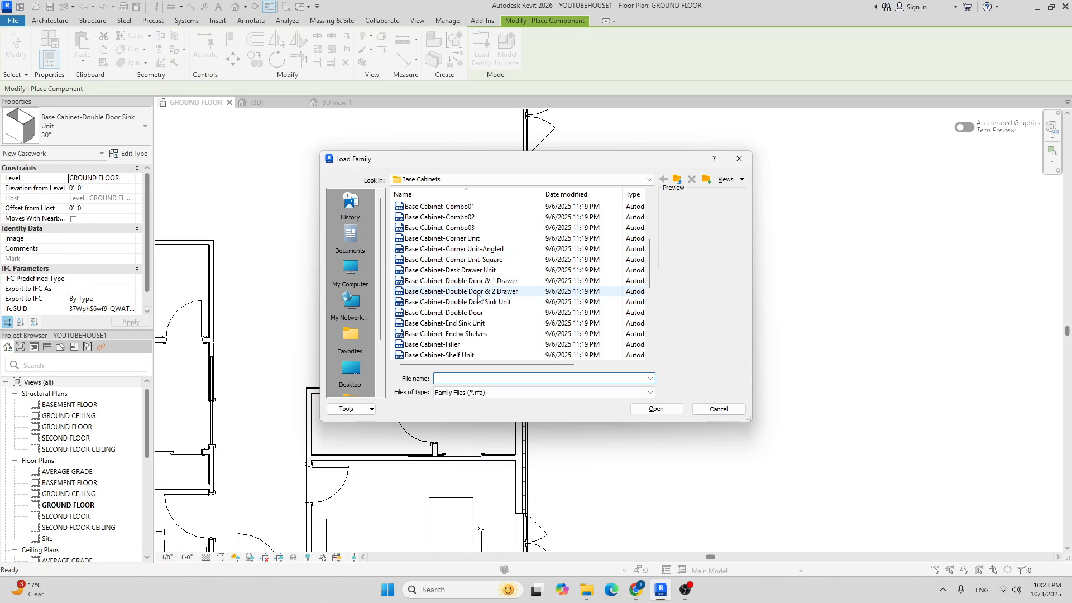
{"action": "left_click", "coordinate": [505, 292]}
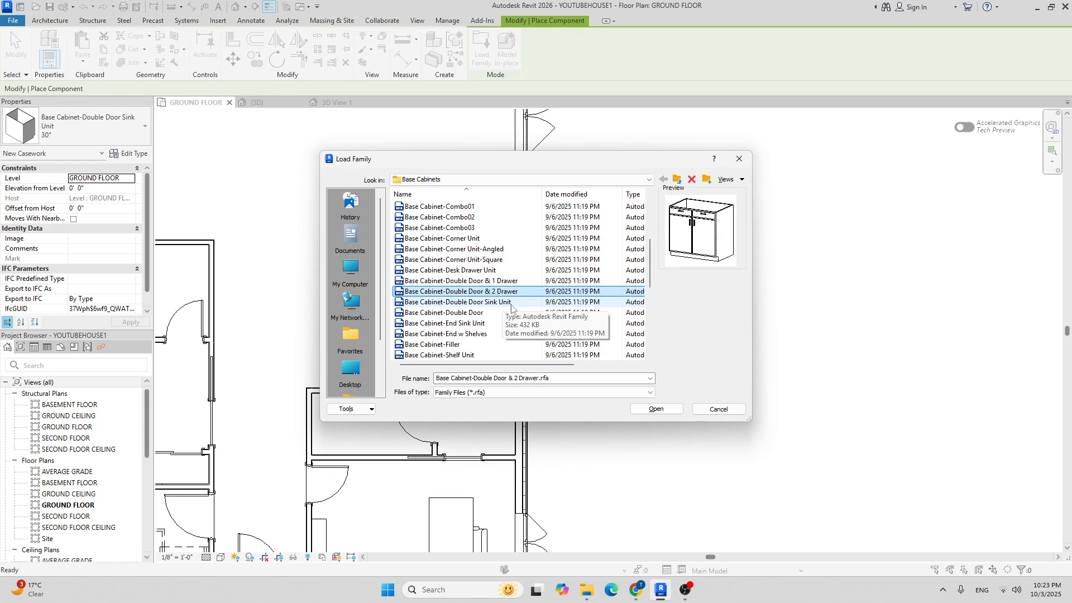
{"action": "left_click", "coordinate": [656, 409]}
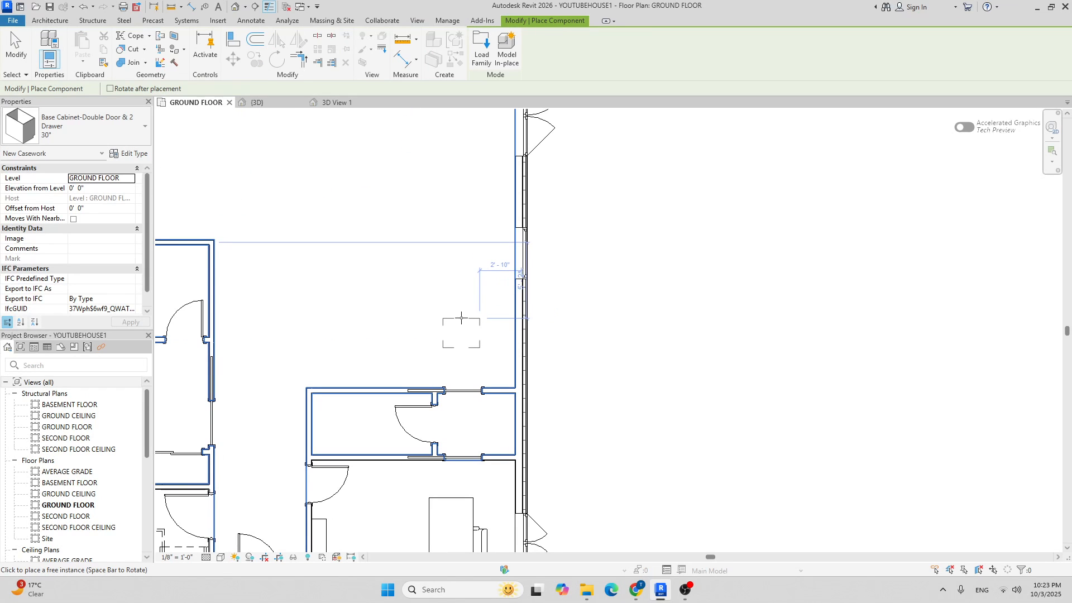
Place two 30" Double Door & 2 Drawer cabinets along the right exterior wall.
{"action": "left_click", "coordinate": [132, 124]}
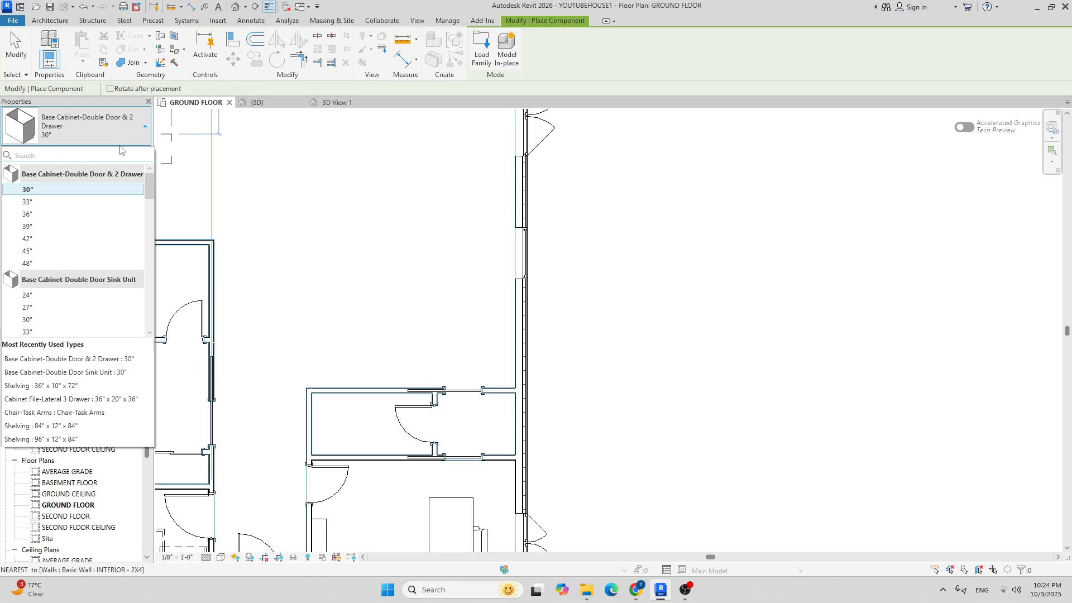
{"action": "left_click", "coordinate": [76, 192]}
{"action": "middle_click_drag", "start_coordinate": [667, 331], "coordinate": [600, 295]}
{"action": "scroll", "coordinate": [369, 284], "scroll_direction": "up", "scroll_amount": 8}
{"action": "scroll", "coordinate": [450, 272], "scroll_direction": "down", "scroll_amount": 4}
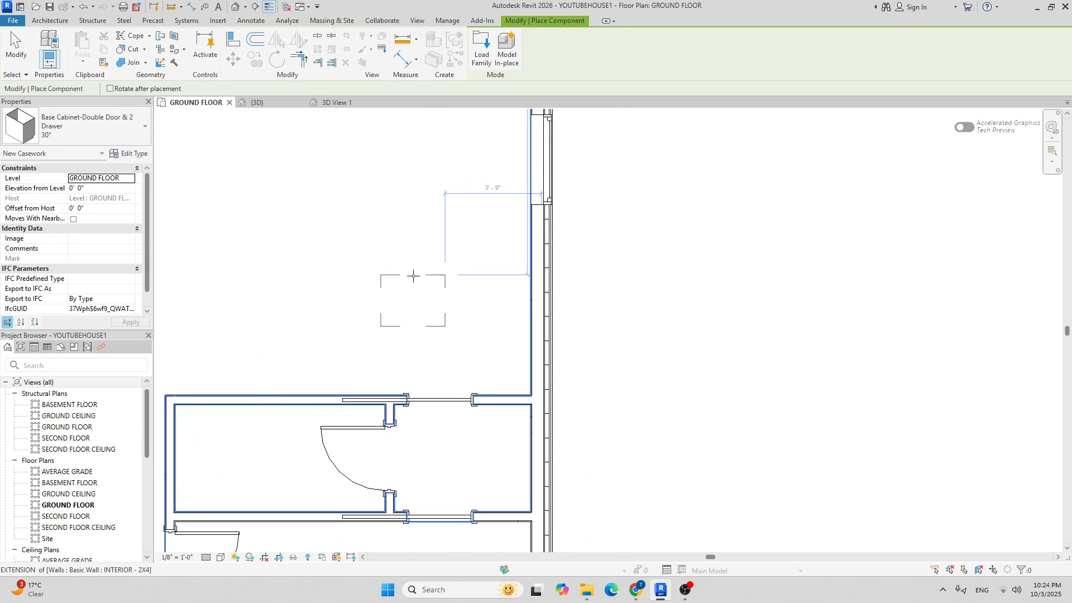
{"action": "scroll", "coordinate": [525, 356], "scroll_direction": "up", "scroll_amount": 4}
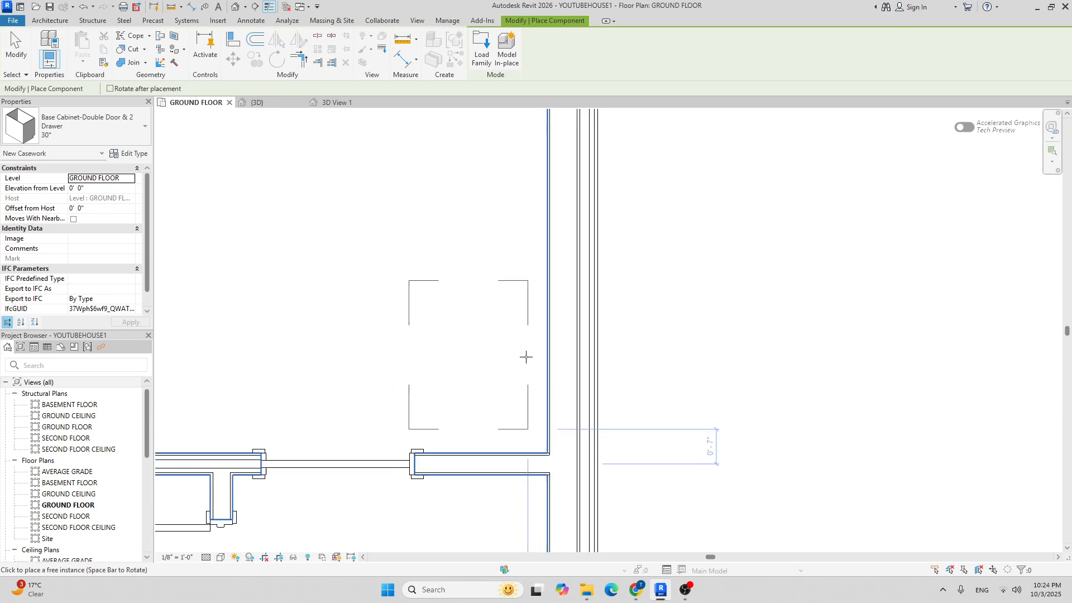
{"action": "scroll", "coordinate": [525, 356], "scroll_direction": "up", "scroll_amount": 1}
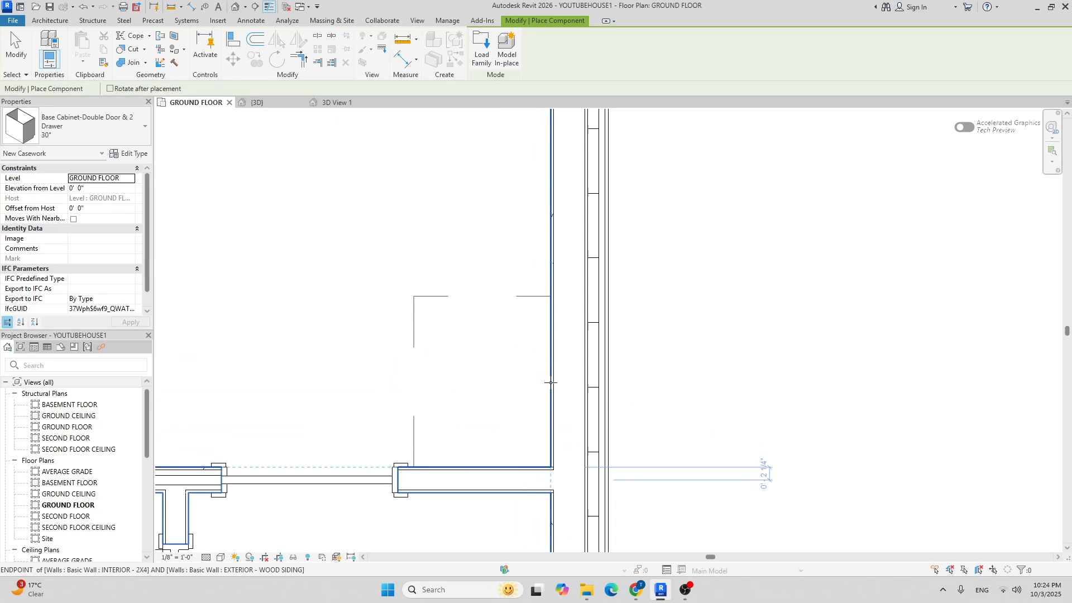
{"action": "left_click", "coordinate": [551, 383]}
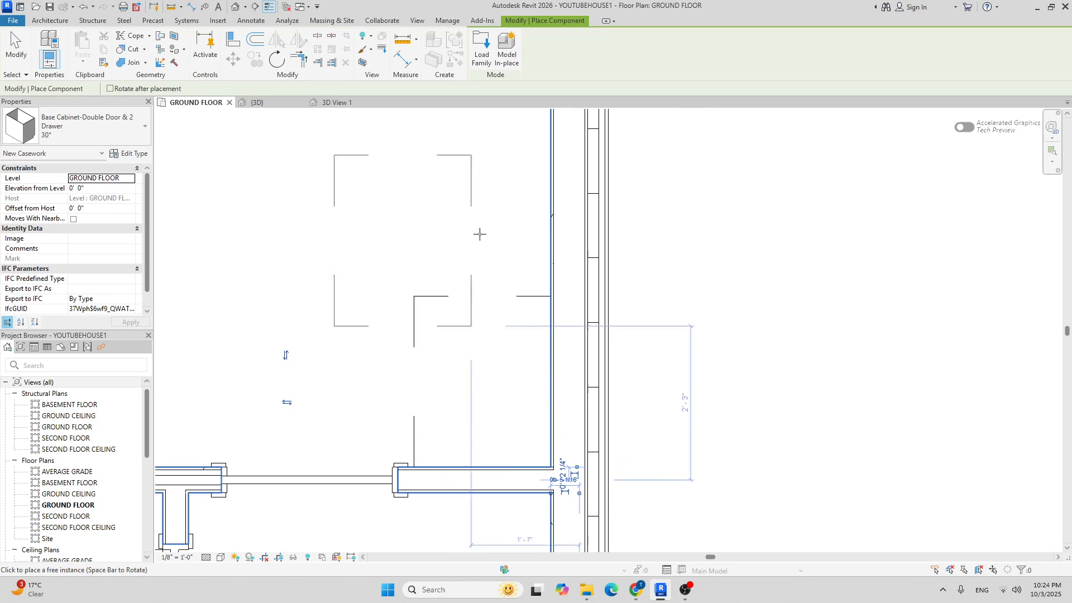
{"action": "left_click", "coordinate": [507, 212]}
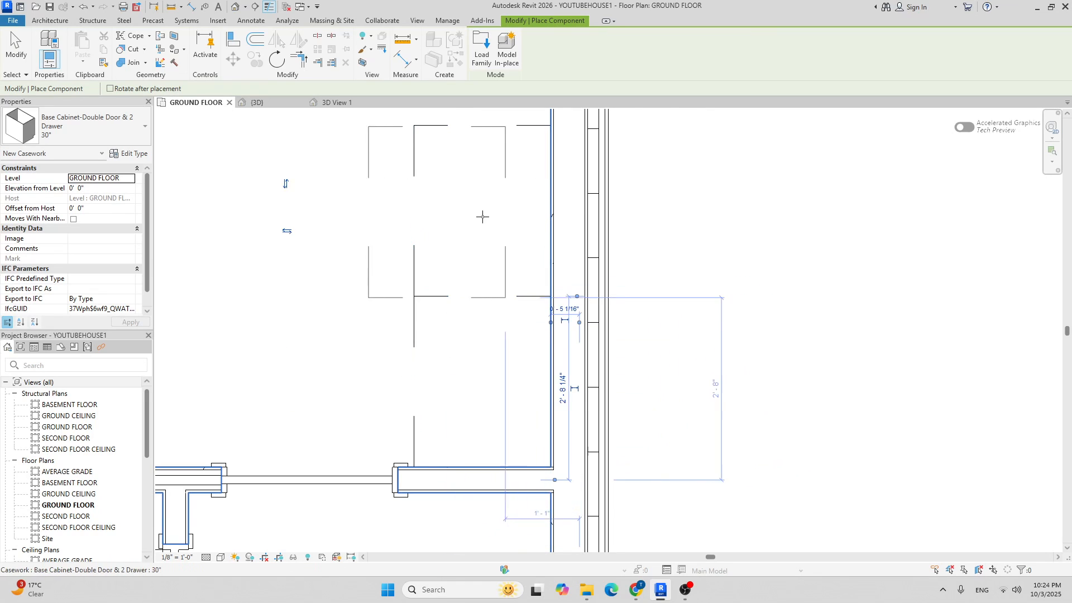
{"action": "scroll", "coordinate": [462, 335], "scroll_direction": "down", "scroll_amount": 5}
Switch the cabinet to the 48" size and rotate it before placing.
{"action": "left_click", "coordinate": [118, 128]}
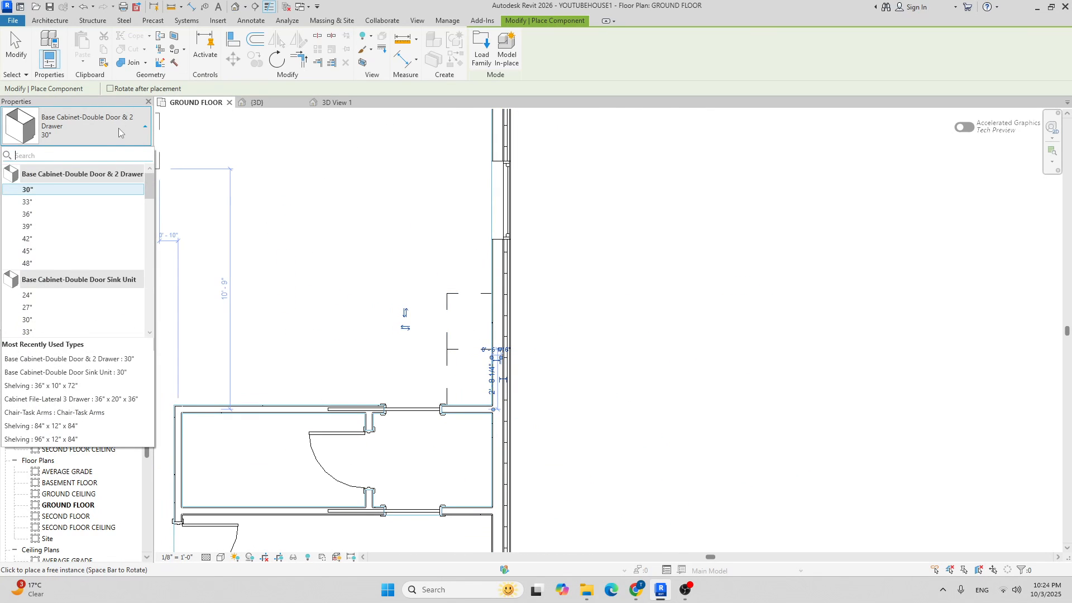
{"action": "left_click", "coordinate": [65, 263]}
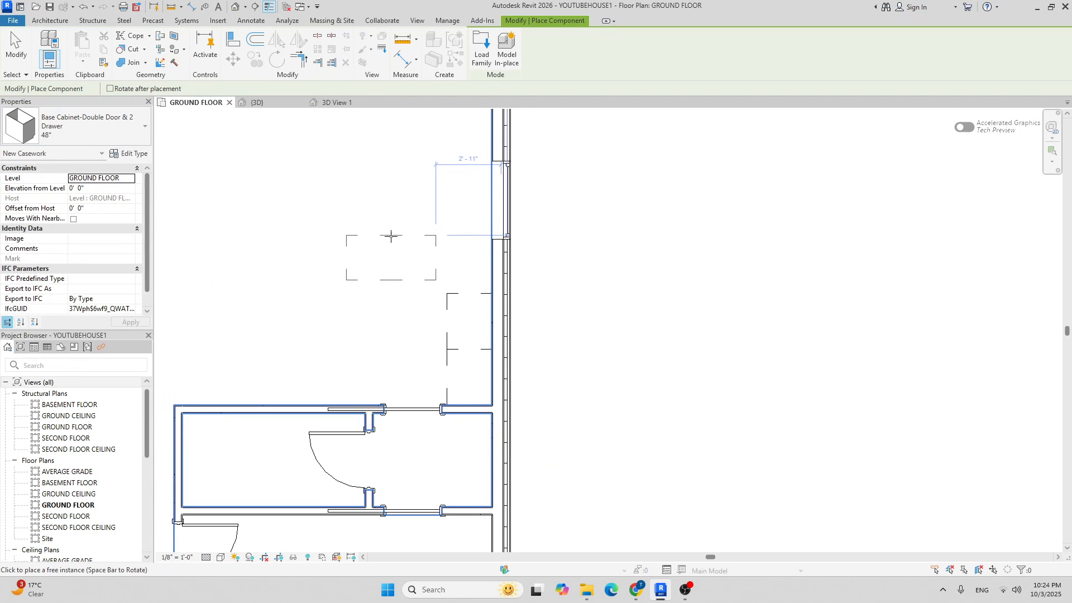
{"action": "key", "text": "space"}
{"action": "key", "text": "space"}
{"action": "key", "text": "space"}
{"action": "scroll", "coordinate": [441, 222], "scroll_direction": "up", "scroll_amount": 1}
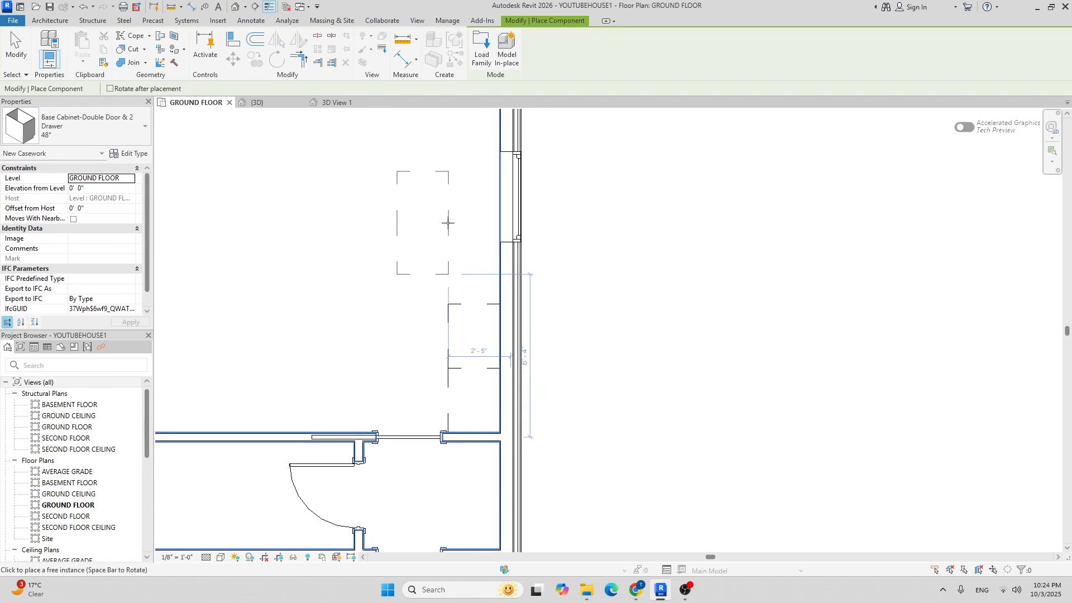
{"action": "scroll", "coordinate": [446, 229], "scroll_direction": "up", "scroll_amount": 2}
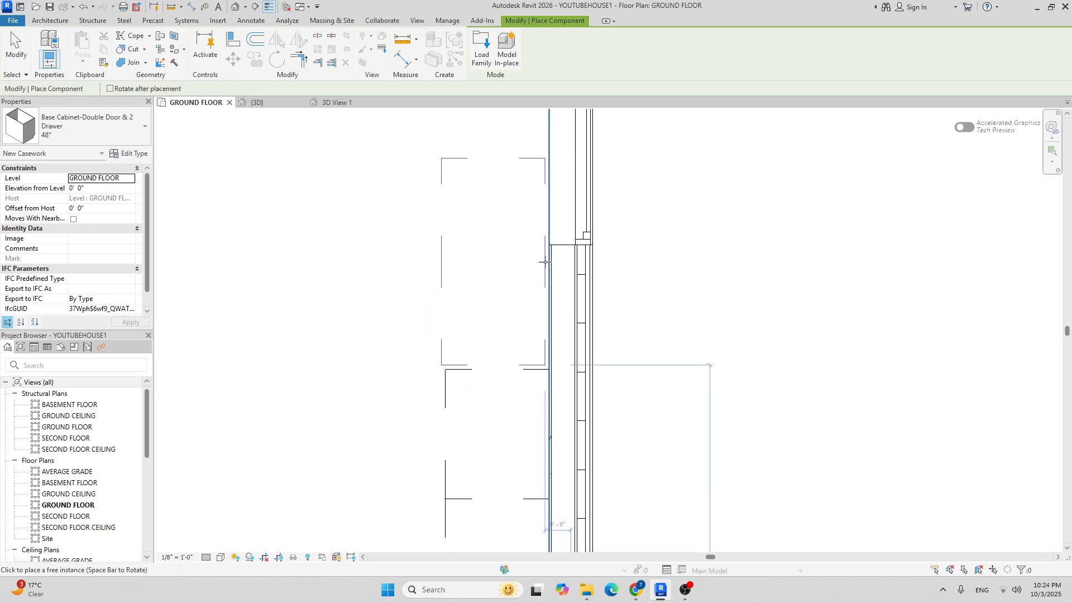
{"action": "scroll", "coordinate": [441, 240], "scroll_direction": "down", "scroll_amount": 3}
{"action": "middle_click_drag", "start_coordinate": [483, 331], "coordinate": [397, 358]}
Place a 24" Double Door Sink Unit base cabinet against the kitchen wall.
{"action": "left_click", "coordinate": [72, 126]}
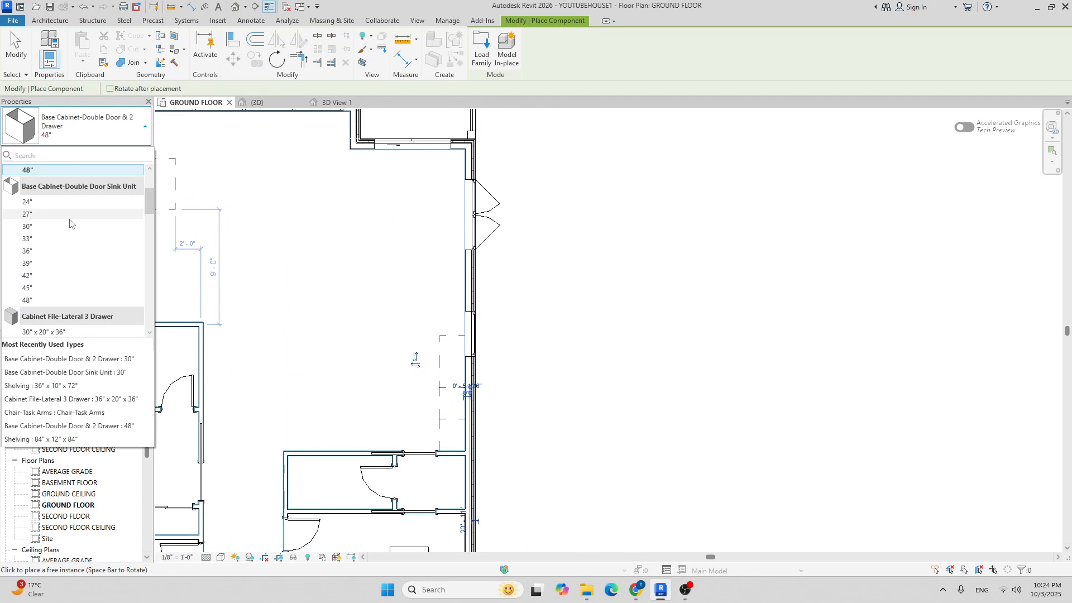
{"action": "left_click", "coordinate": [67, 204]}
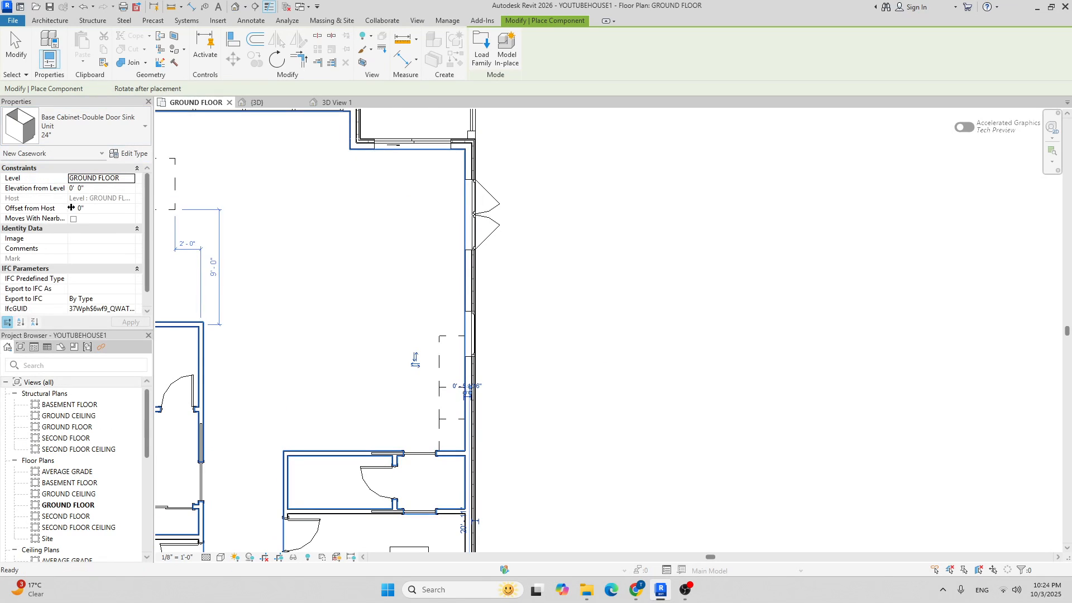
{"action": "scroll", "coordinate": [447, 303], "scroll_direction": "up", "scroll_amount": 4}
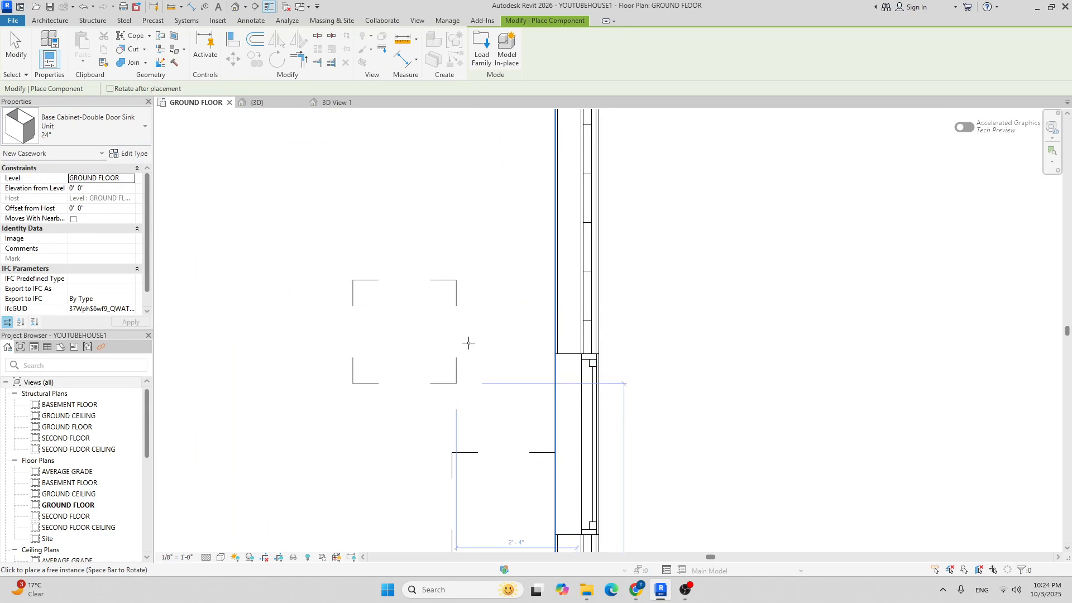
{"action": "left_click", "coordinate": [554, 399]}
{"action": "scroll", "coordinate": [435, 253], "scroll_direction": "down", "scroll_amount": 4}
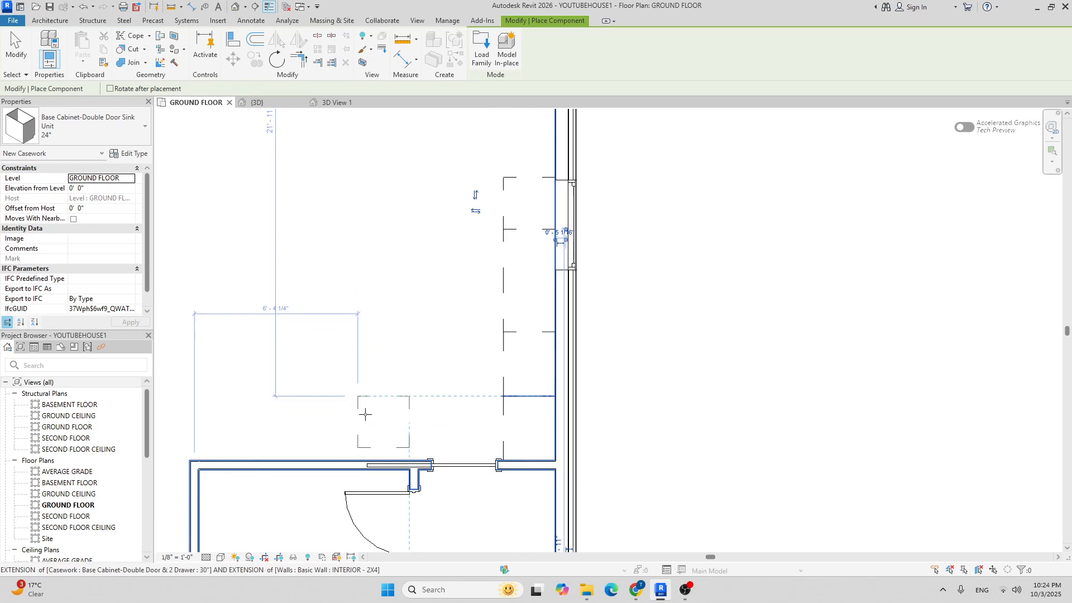
{"action": "scroll", "coordinate": [369, 435], "scroll_direction": "up", "scroll_amount": 3}
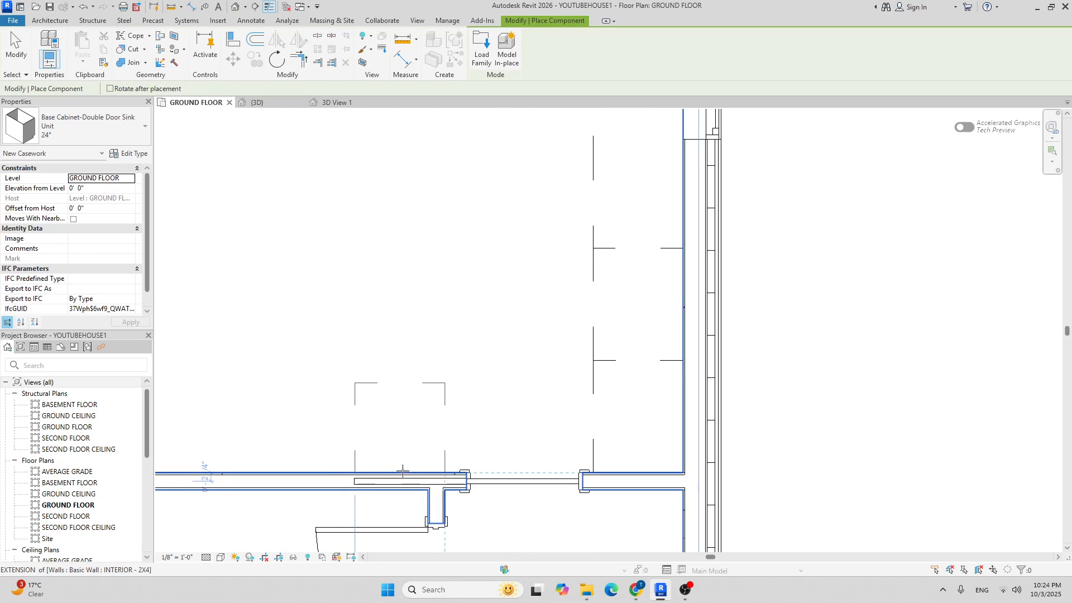
{"action": "scroll", "coordinate": [397, 472], "scroll_direction": "down", "scroll_amount": 6}
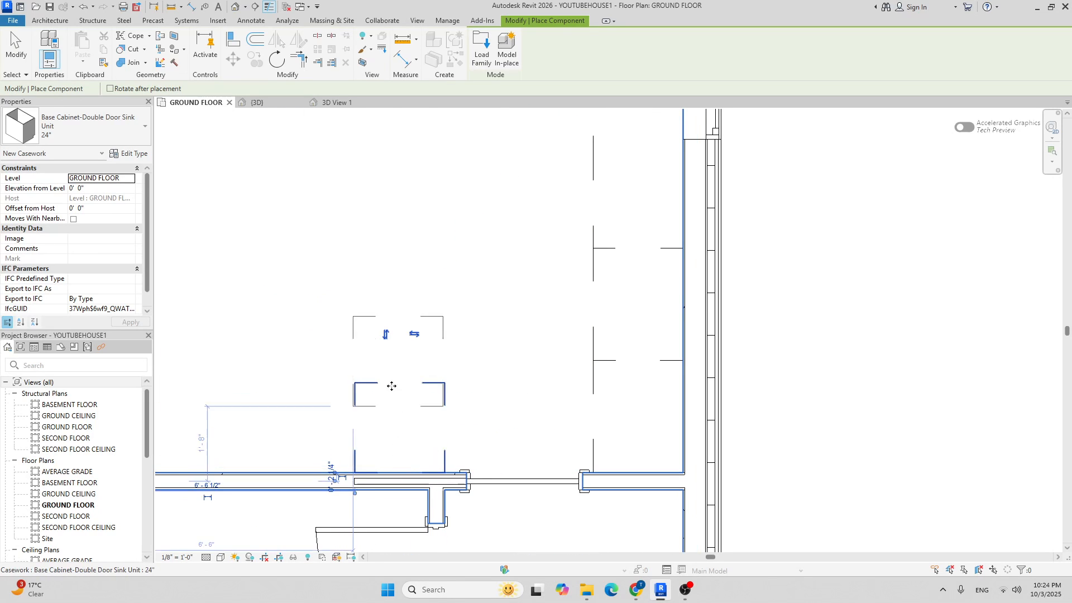
Switch the cabinet type to the 48" Double Door Sink Unit.
{"action": "left_click", "coordinate": [98, 126]}
{"action": "left_click", "coordinate": [63, 289]}
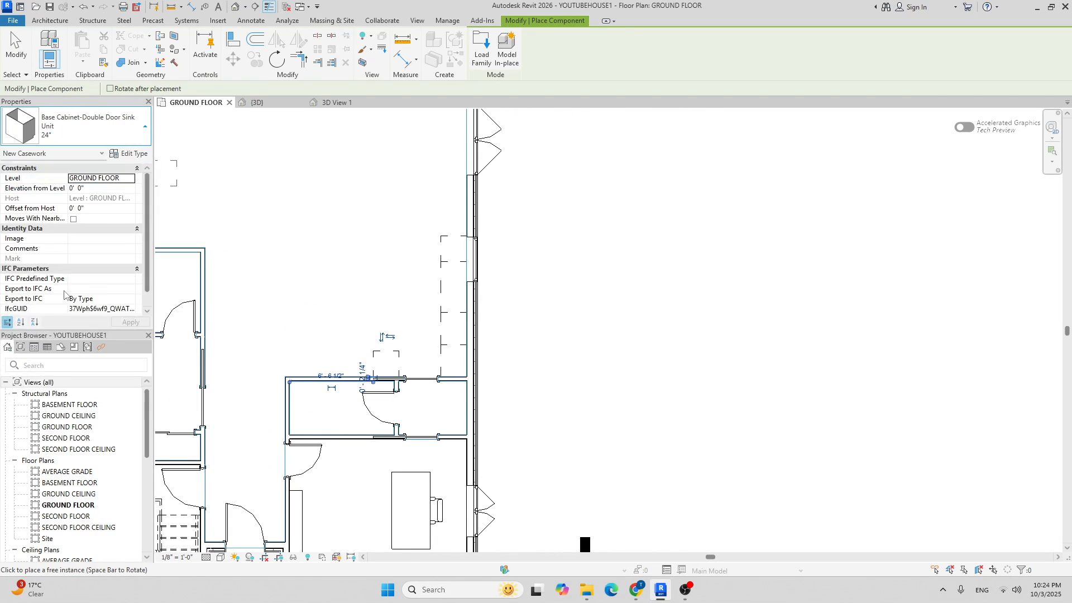
{"action": "scroll", "coordinate": [330, 342], "scroll_direction": "up", "scroll_amount": 7}
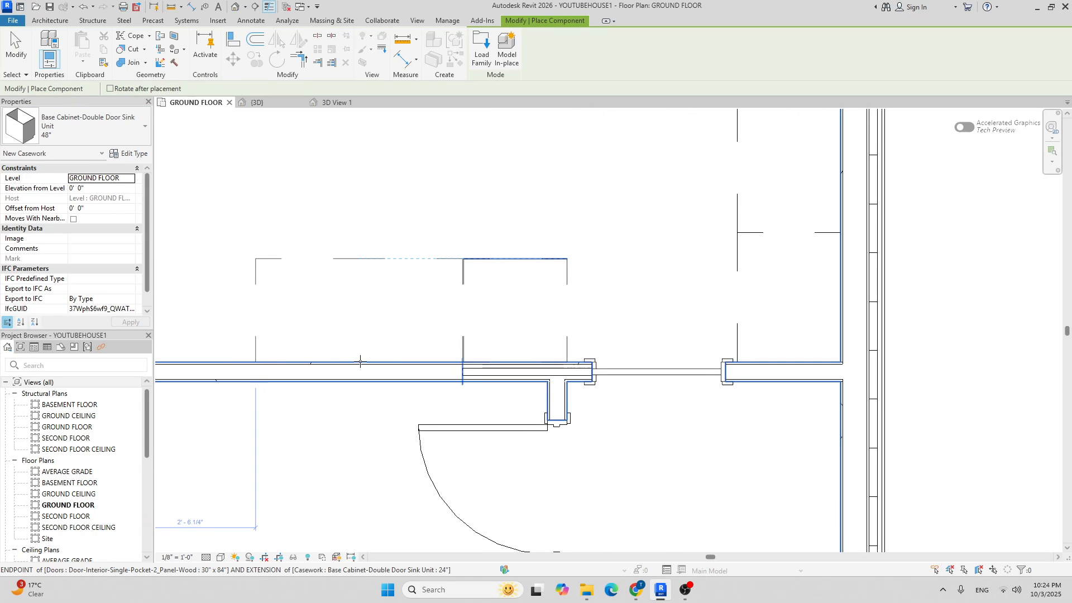
{"action": "scroll", "coordinate": [361, 361], "scroll_direction": "up", "scroll_amount": 2}
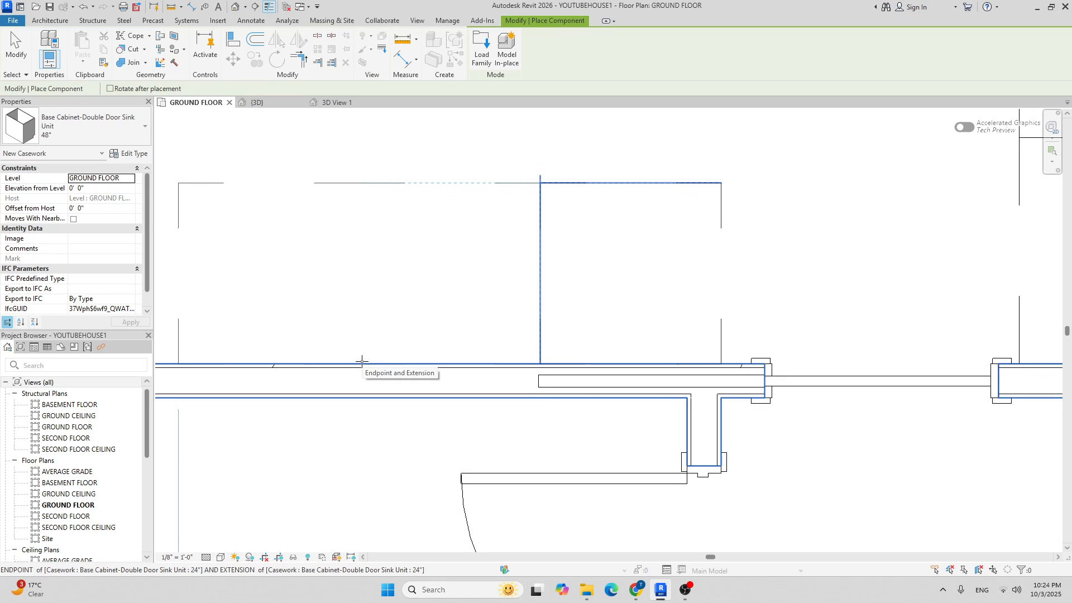
{"action": "scroll", "coordinate": [358, 312], "scroll_direction": "down", "scroll_amount": 3}
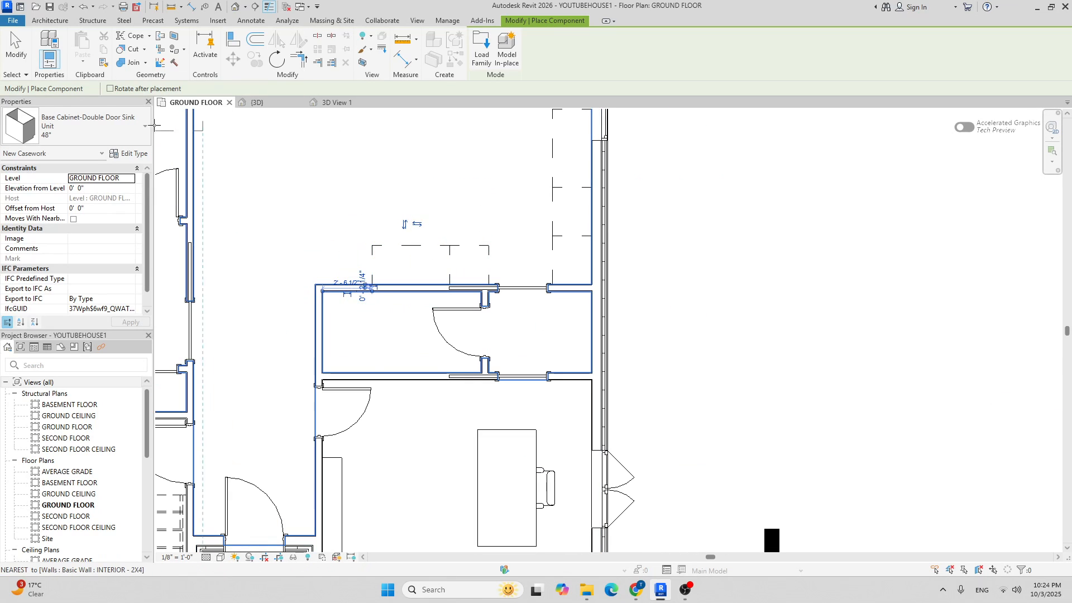
Place another 24" Double Door Sink Unit against the wall and finish placing cabinets.
{"action": "left_click", "coordinate": [131, 135]}
{"action": "scroll", "coordinate": [77, 219], "scroll_direction": "up", "scroll_amount": 3}
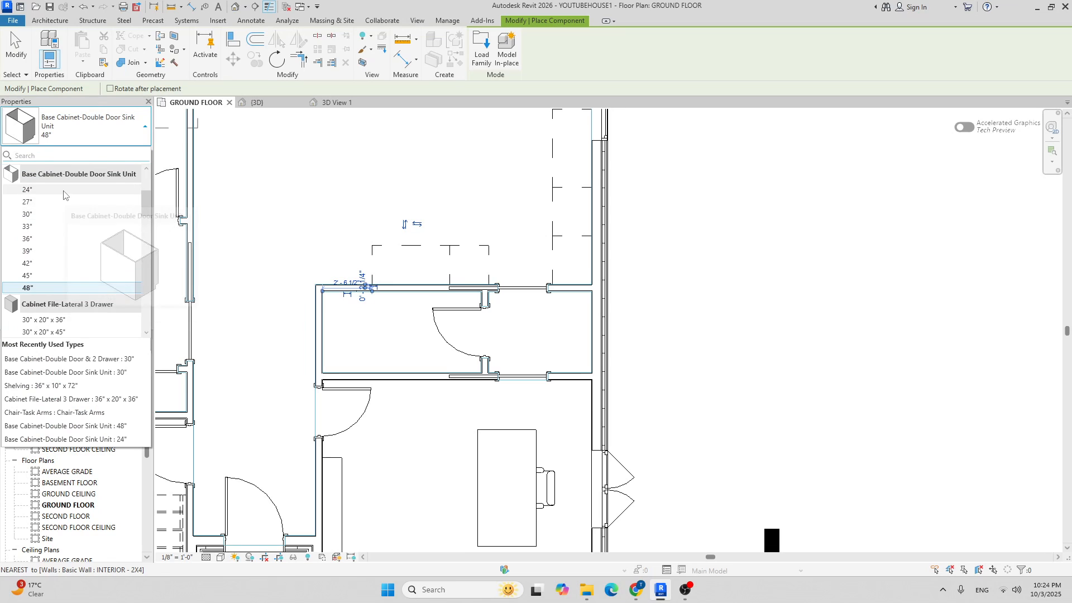
{"action": "left_click", "coordinate": [64, 192]}
{"action": "scroll", "coordinate": [347, 265], "scroll_direction": "up", "scroll_amount": 5}
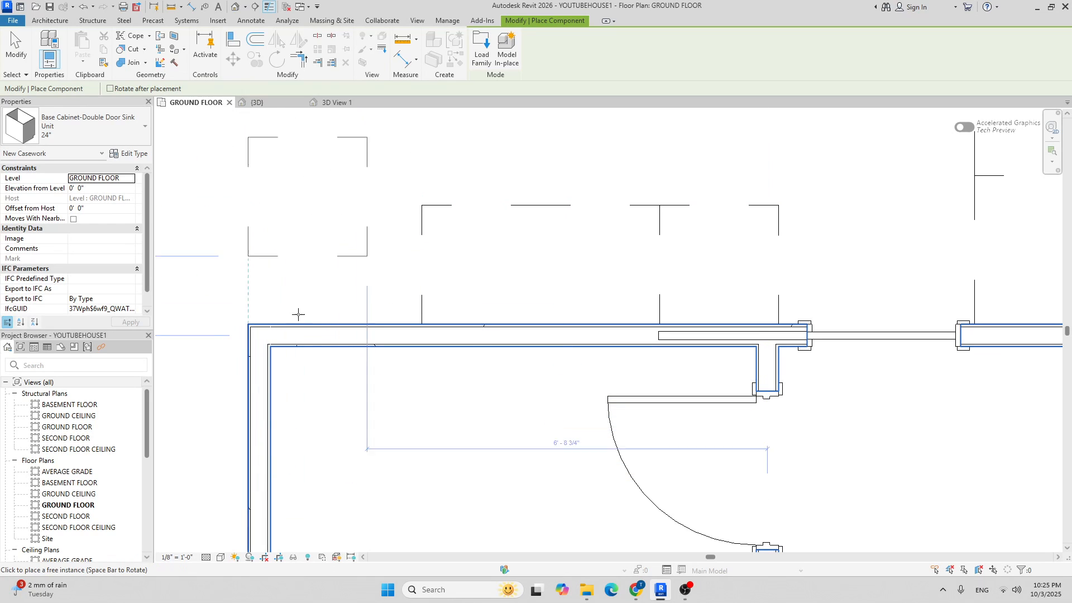
{"action": "middle_click_drag", "start_coordinate": [310, 308], "coordinate": [350, 323]}
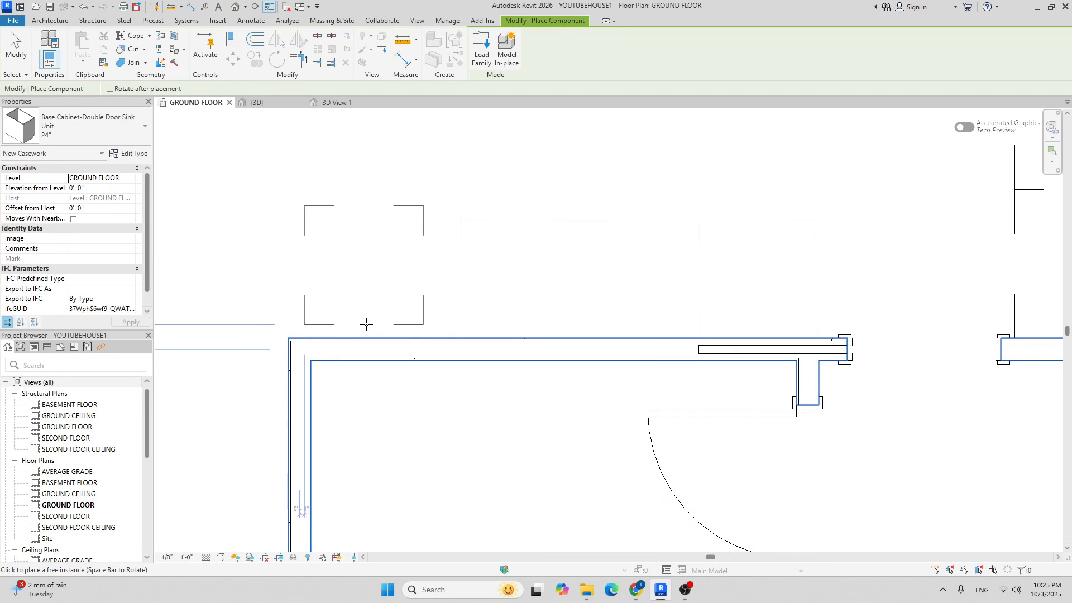
{"action": "left_click", "coordinate": [401, 331]}
{"action": "scroll", "coordinate": [401, 331], "scroll_direction": "down", "scroll_amount": 6}
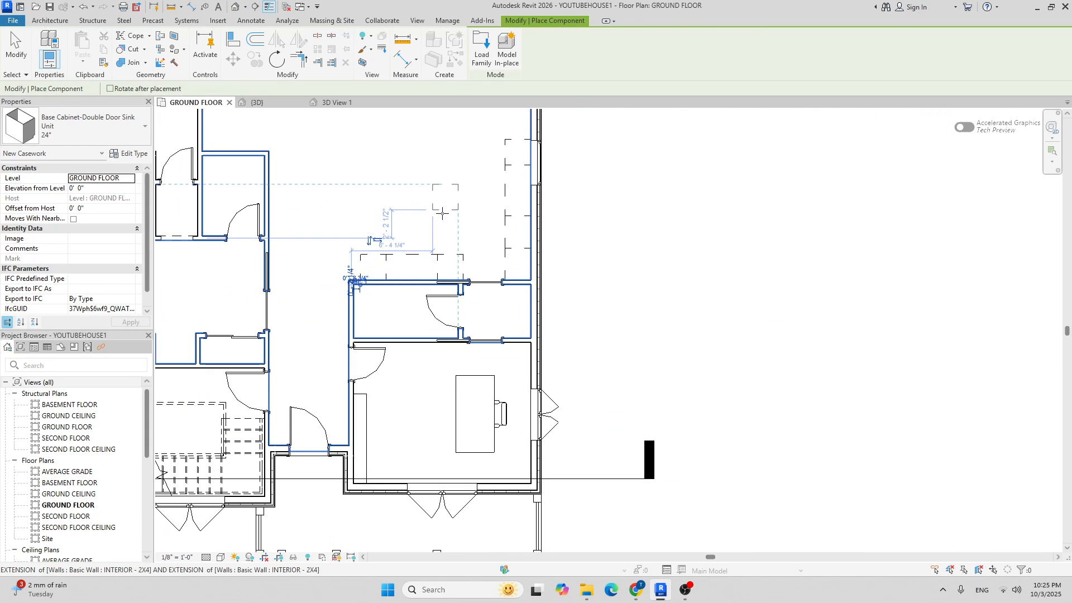
{"action": "key", "text": "Escape"}
{"action": "key", "text": "Escape"}
{"action": "scroll", "coordinate": [452, 217], "scroll_direction": "down", "scroll_amount": 3}
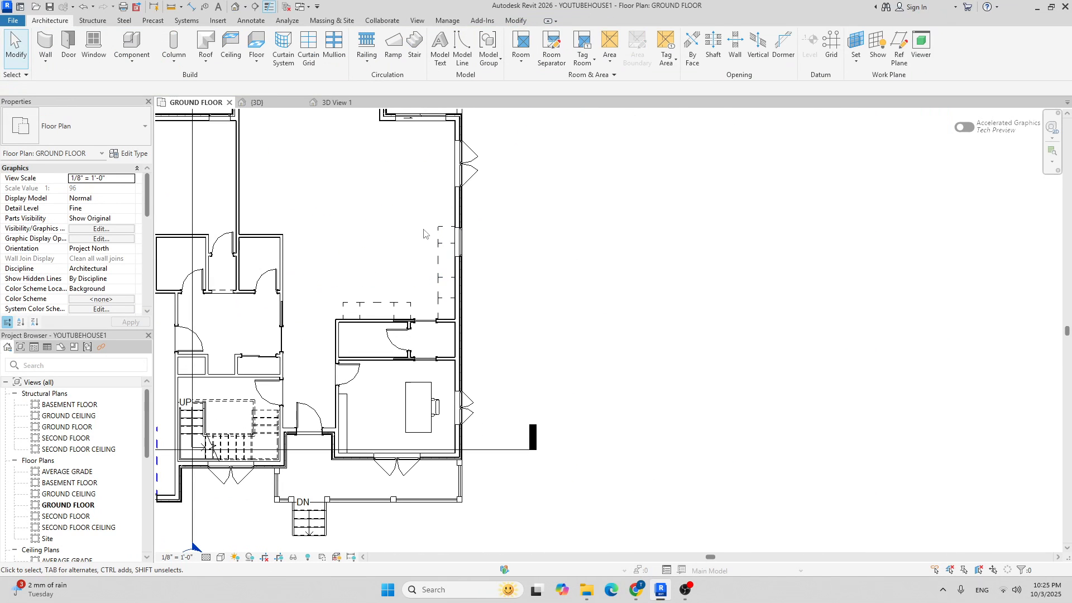
Start a Camera view from the 3D View dropdown, with its eye point in the large room.
{"action": "middle_click_drag", "start_coordinate": [425, 225], "coordinate": [422, 252]}
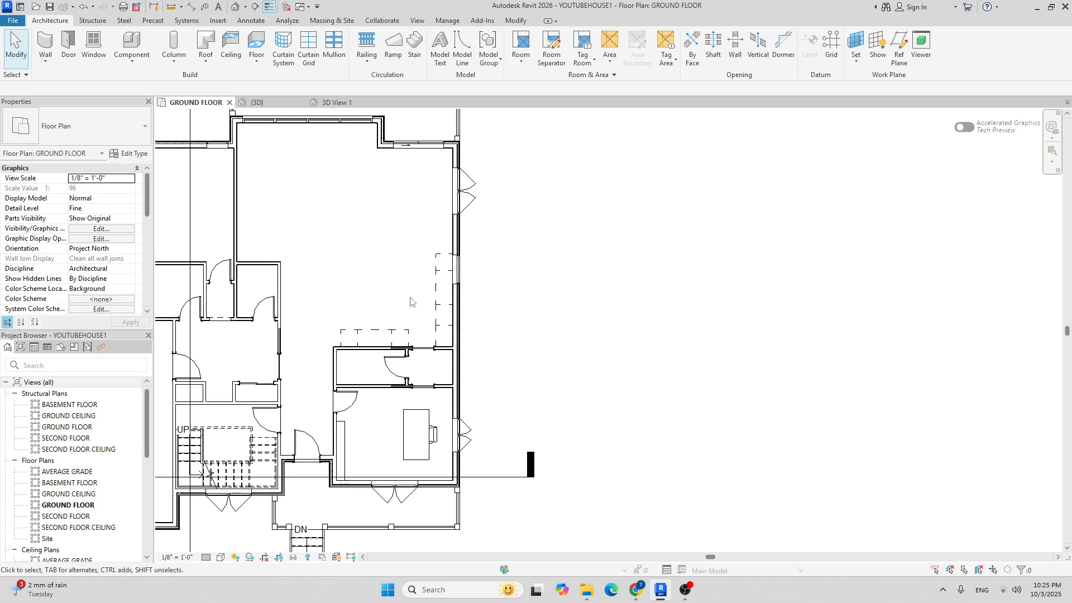
{"action": "right_click", "coordinate": [246, 9]}
{"action": "left_click", "coordinate": [243, 8]}
{"action": "left_click", "coordinate": [244, 4]}
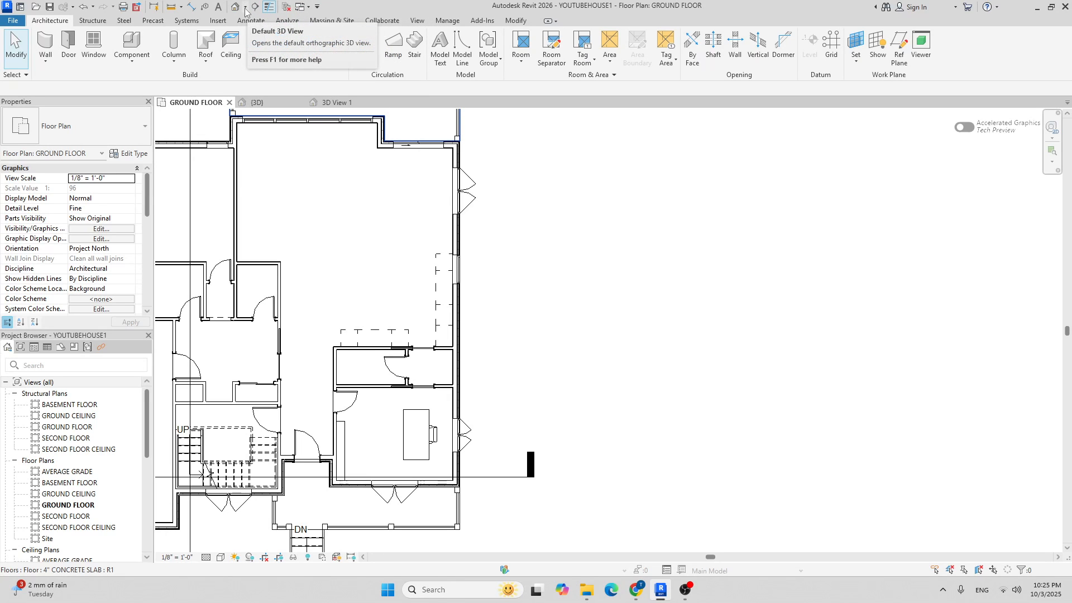
{"action": "left_click", "coordinate": [246, 8]}
{"action": "left_click", "coordinate": [262, 36]}
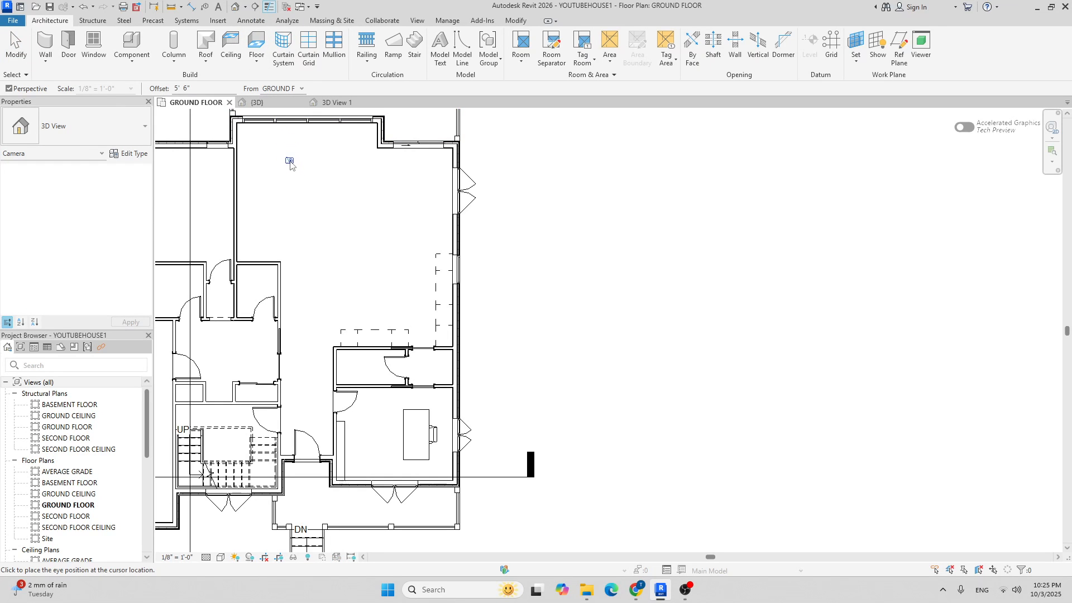
{"action": "scroll", "coordinate": [352, 238], "scroll_direction": "down", "scroll_amount": 3}
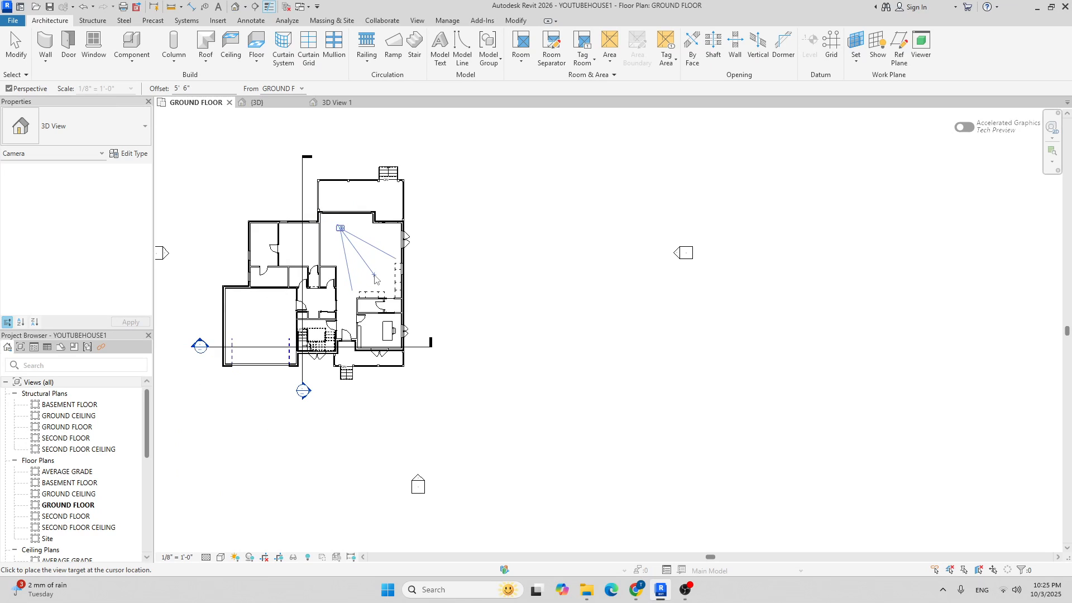
Aim the camera at the kitchen cabinets and extend its crop region downward and rightward.
{"action": "left_click", "coordinate": [429, 341]}
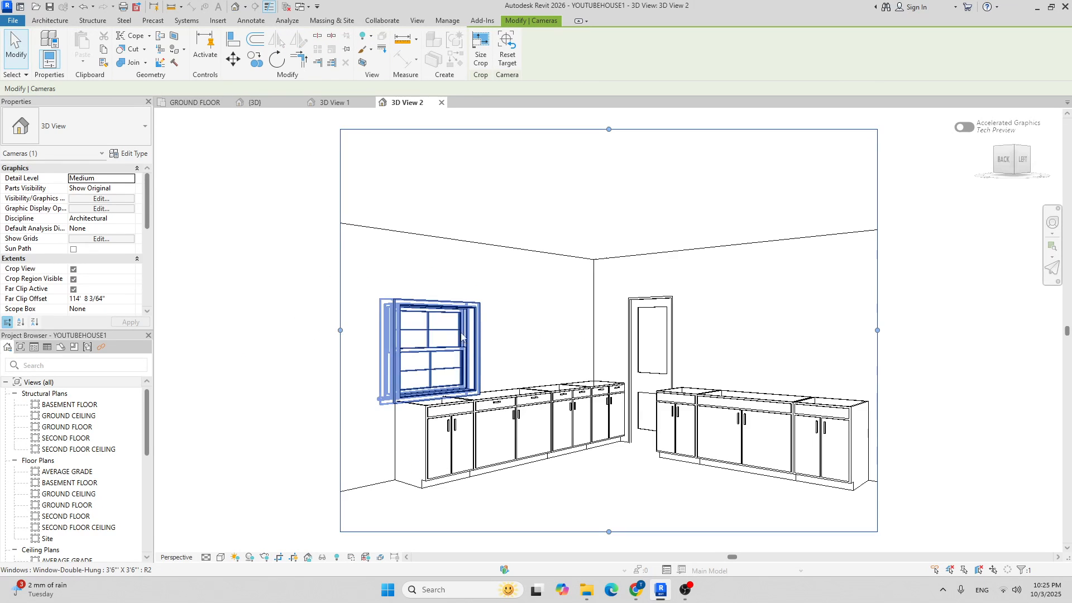
{"action": "scroll", "coordinate": [383, 254], "scroll_direction": "down", "scroll_amount": 2}
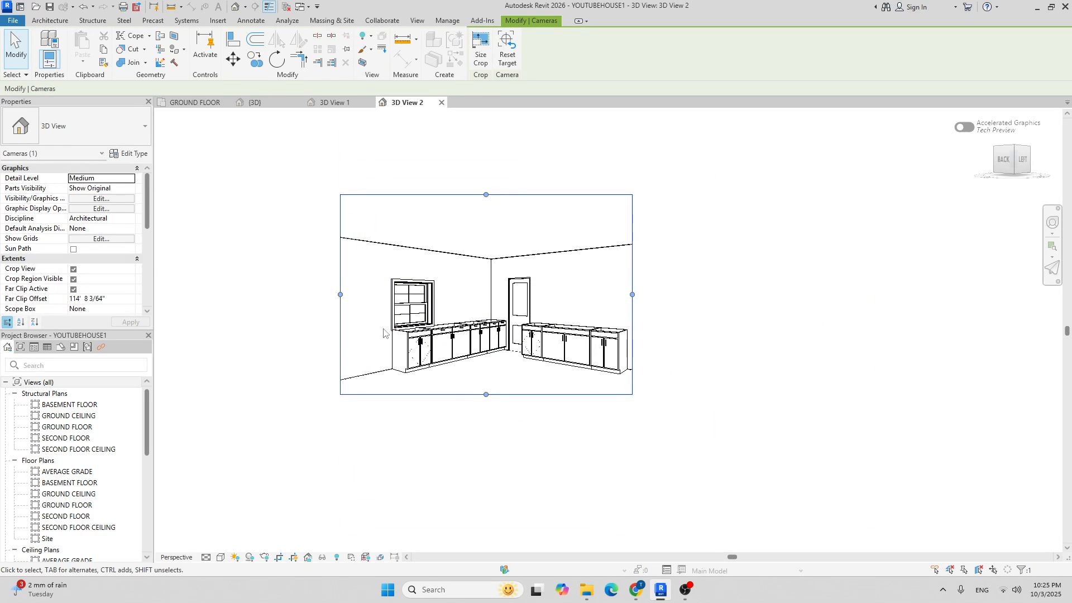
{"action": "left_click_drag", "start_coordinate": [485, 394], "coordinate": [484, 419]}
{"action": "left_click_drag", "start_coordinate": [633, 306], "coordinate": [651, 307]}
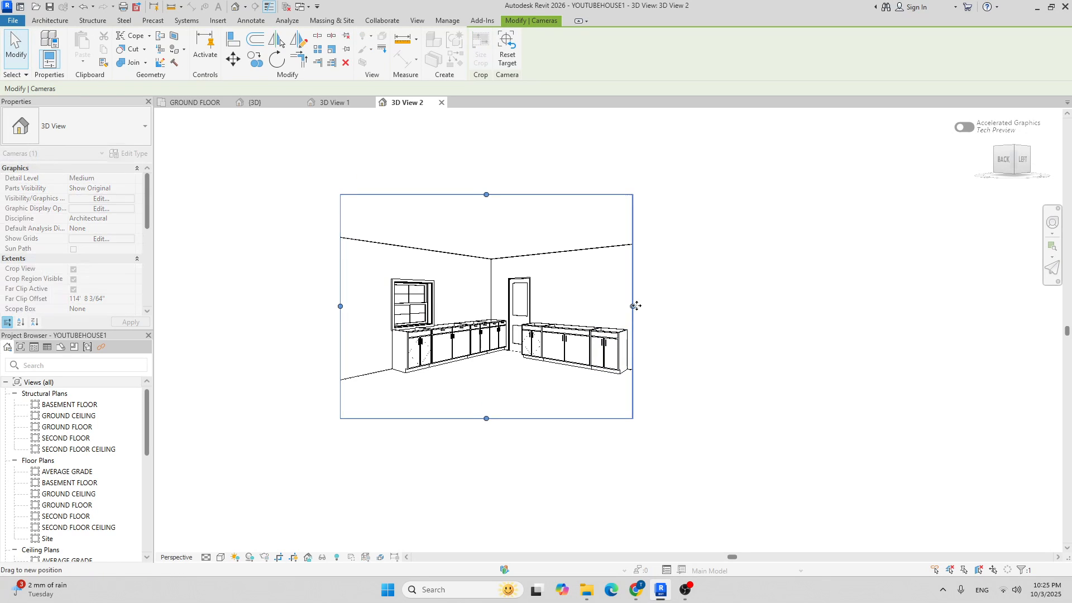
Set the camera view's visual style to Shaded, then return to the GROUND FLOOR plan.
{"action": "left_click", "coordinate": [221, 557]}
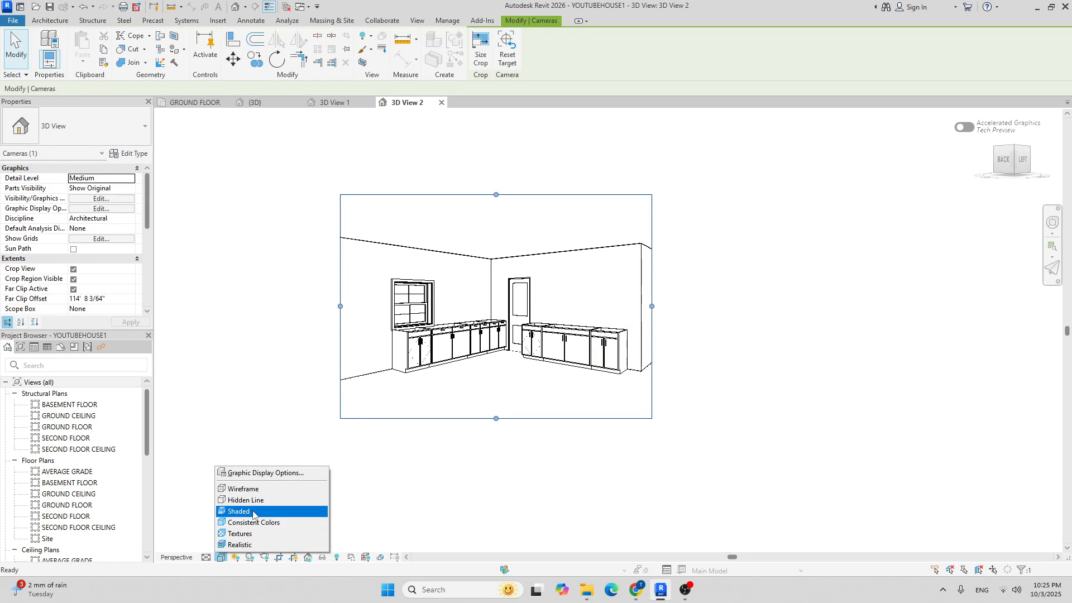
{"action": "left_click", "coordinate": [274, 511]}
{"action": "scroll", "coordinate": [459, 334], "scroll_direction": "up", "scroll_amount": 3}
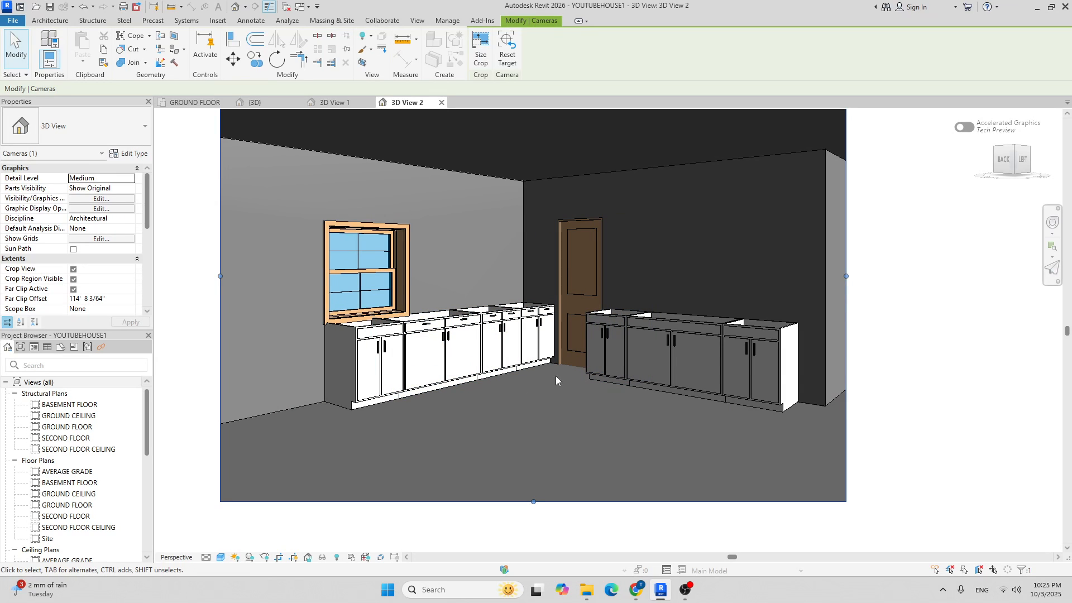
{"action": "left_click", "coordinate": [198, 102]}
Deselect the camera and centre the GROUND FLOOR plan on the kitchen cabinets.
{"action": "left_click", "coordinate": [500, 331]}
{"action": "scroll", "coordinate": [324, 288], "scroll_direction": "up", "scroll_amount": 4}
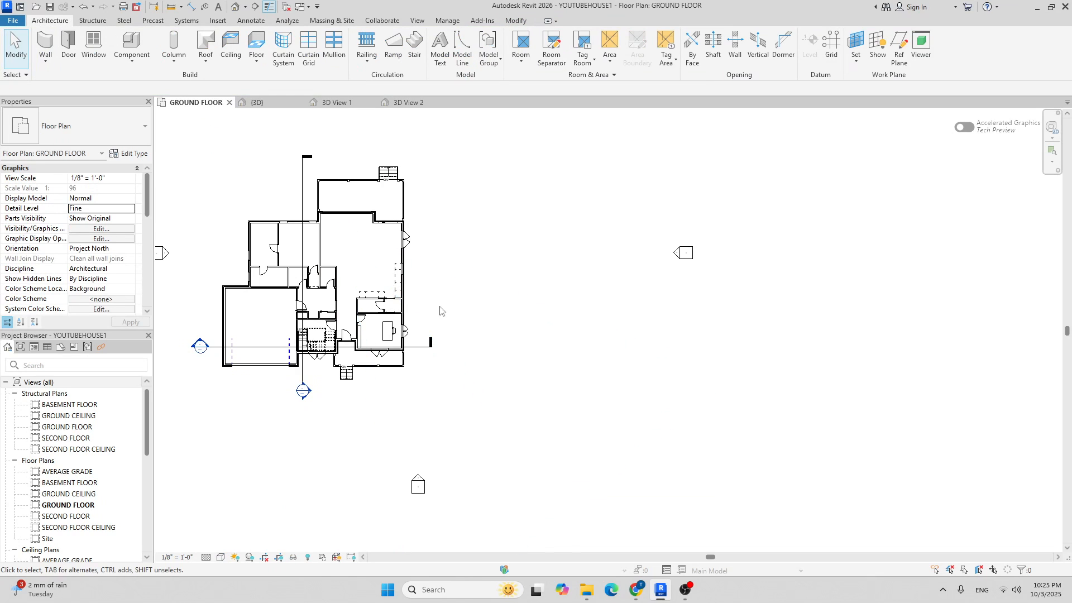
{"action": "scroll", "coordinate": [444, 274], "scroll_direction": "up", "scroll_amount": 3}
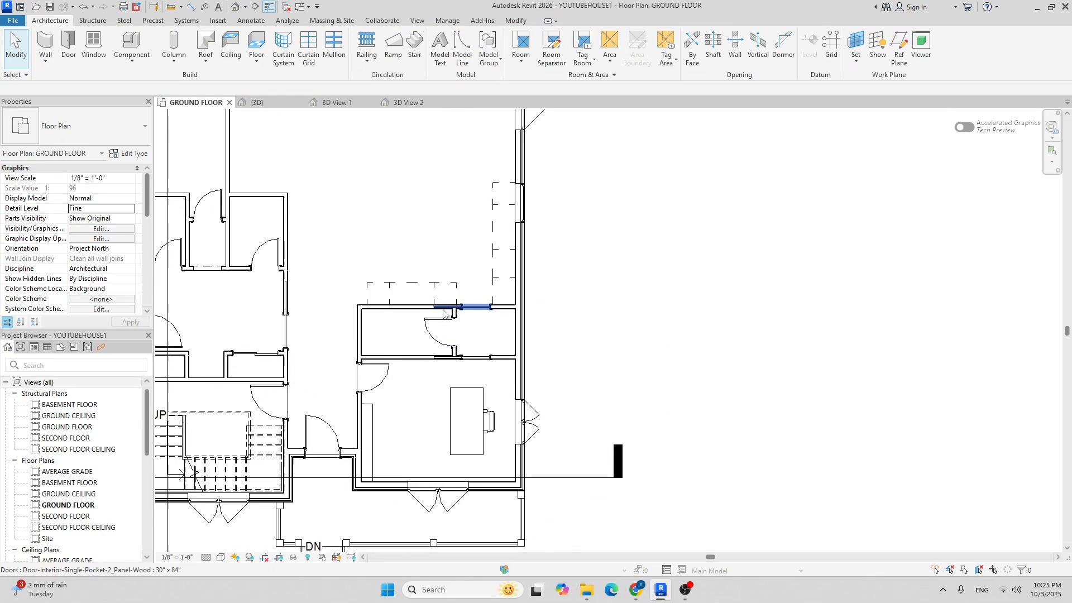
{"action": "middle_click_drag", "start_coordinate": [444, 251], "coordinate": [409, 299]}
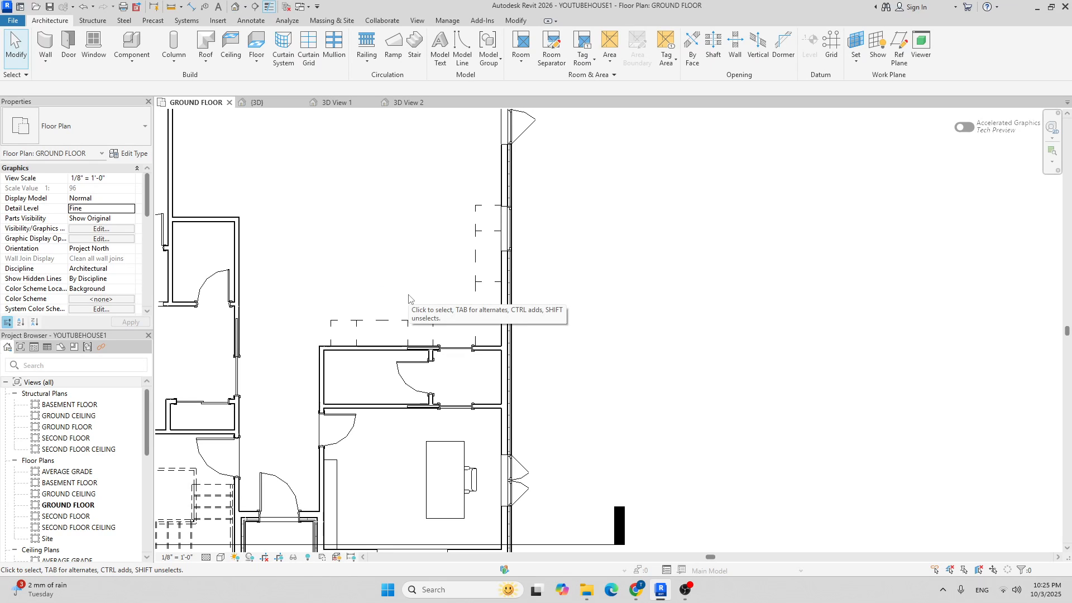
{"action": "middle_click_drag", "start_coordinate": [451, 296], "coordinate": [408, 344]}
{"action": "middle_click_drag", "start_coordinate": [506, 303], "coordinate": [465, 363]}
{"action": "scroll", "coordinate": [465, 352], "scroll_direction": "down", "scroll_amount": 2}
{"action": "scroll", "coordinate": [416, 305], "scroll_direction": "up", "scroll_amount": 2}
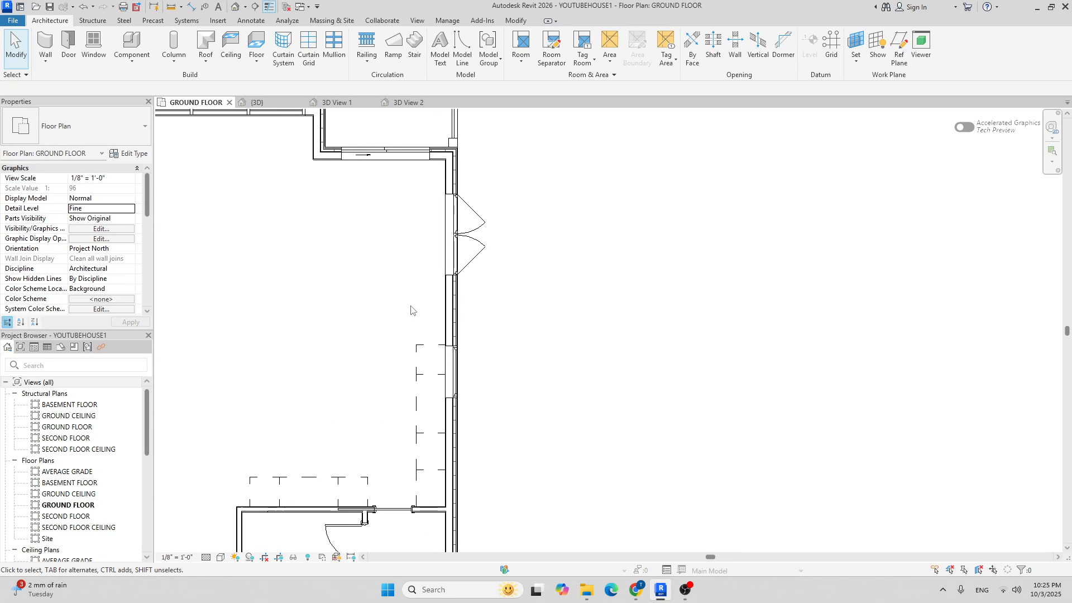
{"action": "middle_click_drag", "start_coordinate": [423, 376], "coordinate": [414, 351]}
{"action": "scroll", "coordinate": [406, 383], "scroll_direction": "up", "scroll_amount": 3}
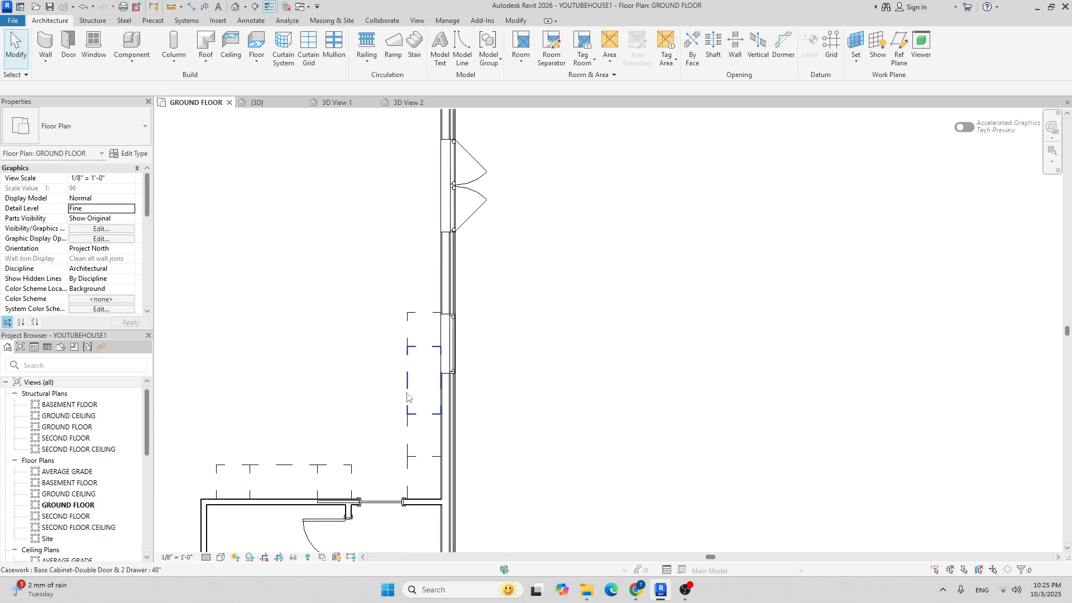
Load the Counter Top w Sink family from the Casework > Counter Tops library.
{"action": "left_click", "coordinate": [132, 42]}
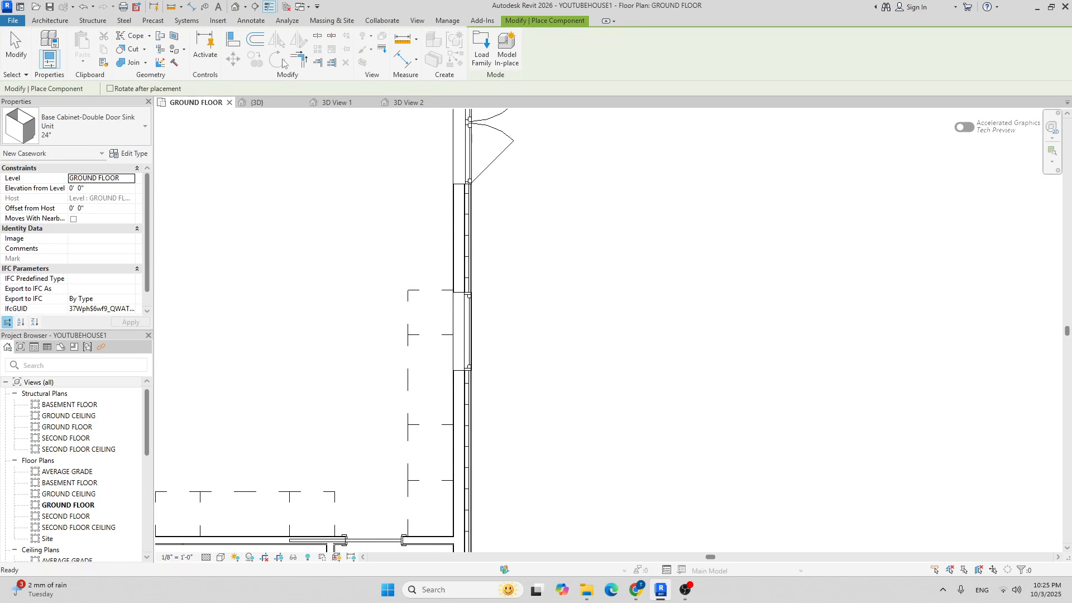
{"action": "left_click", "coordinate": [484, 50]}
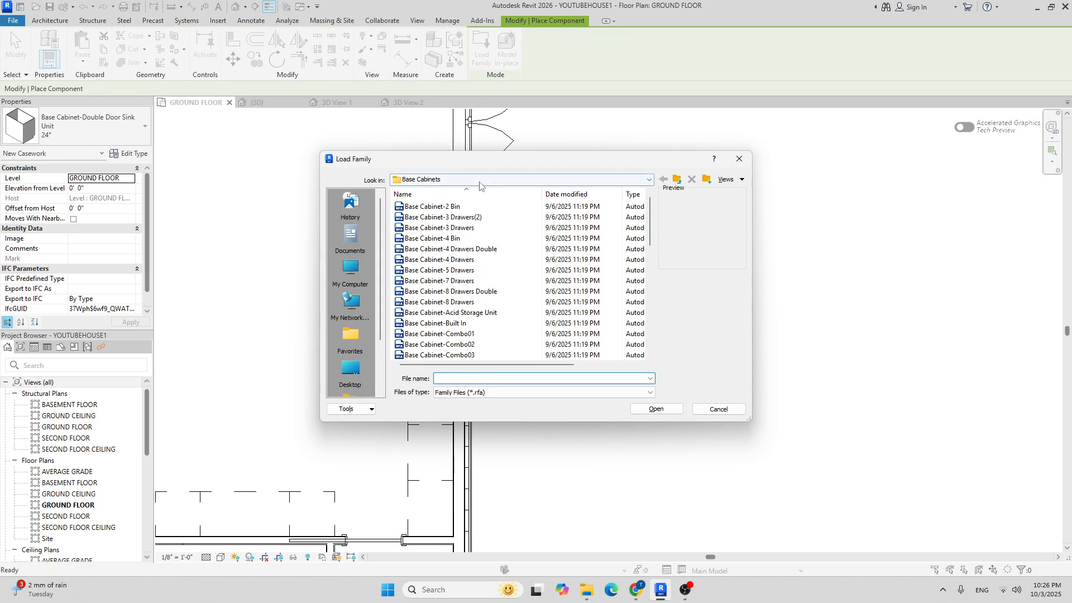
{"action": "left_click", "coordinate": [479, 180]}
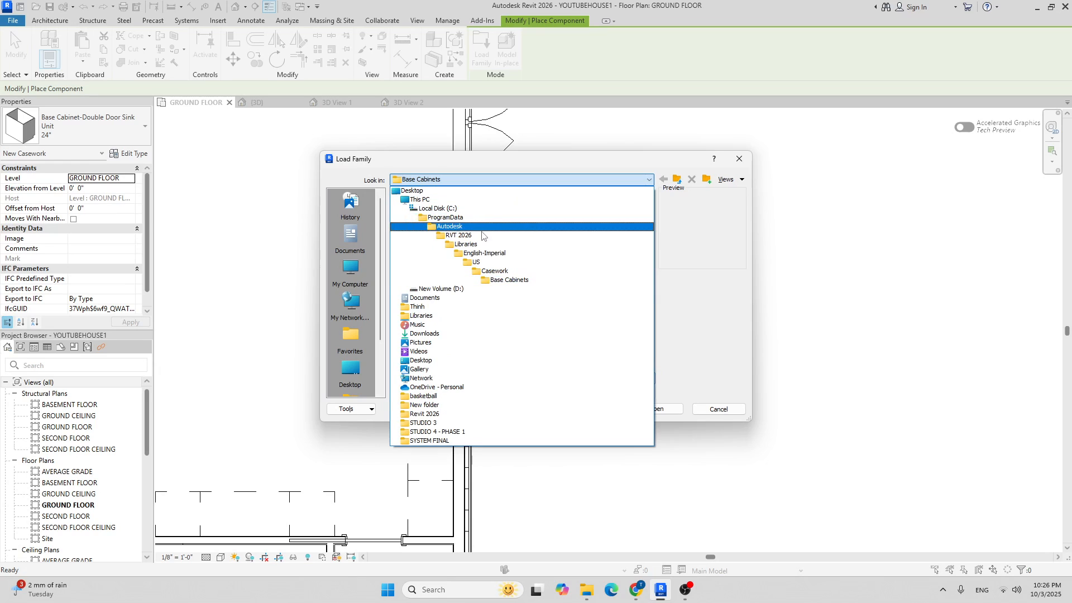
{"action": "left_click", "coordinate": [494, 272]}
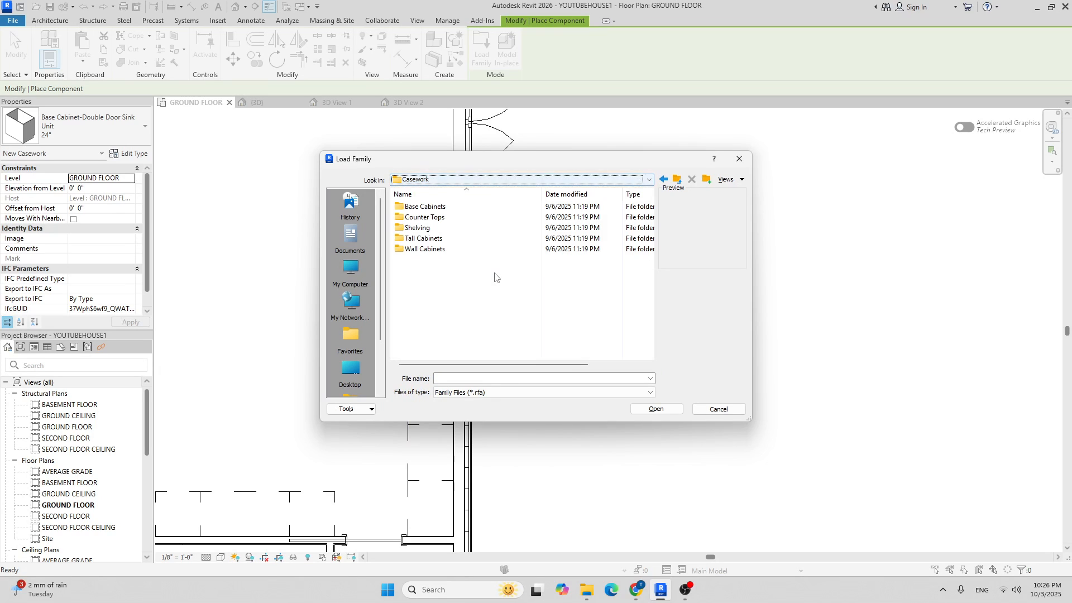
{"action": "double_click", "coordinate": [430, 219]}
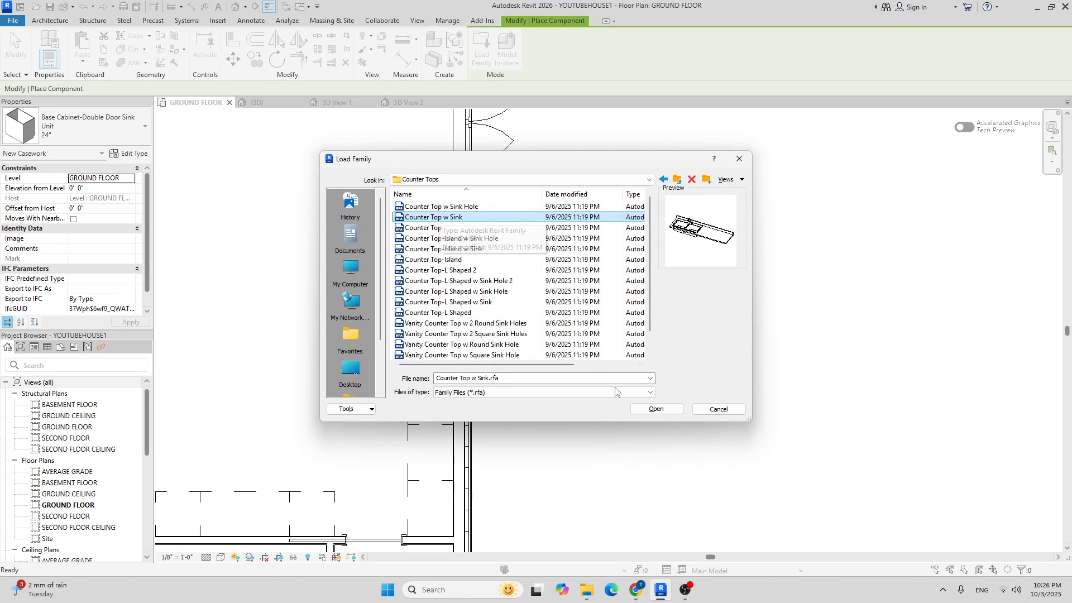
{"action": "left_click", "coordinate": [656, 409]}
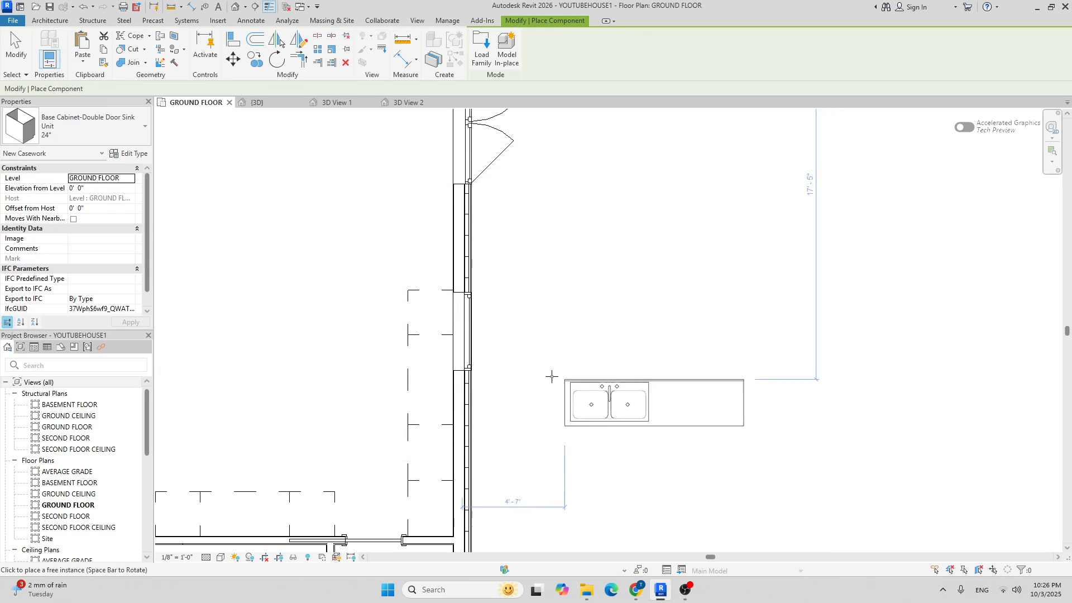
Rotate the Counter Top w Sink along the wall and place it at the cabinets' corner.
{"action": "key", "text": "space"}
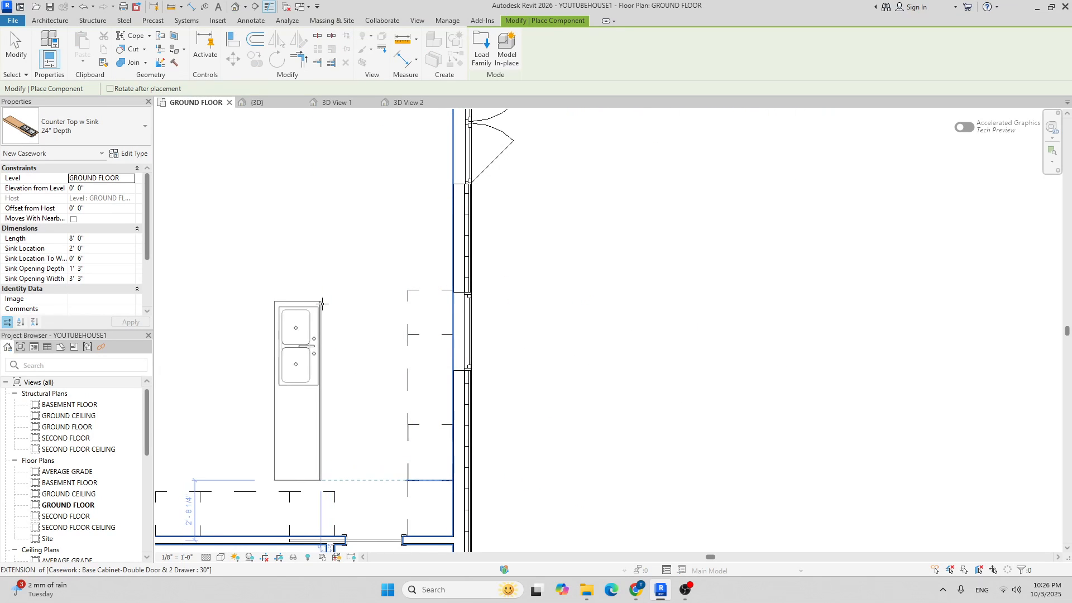
{"action": "scroll", "coordinate": [448, 355], "scroll_direction": "up", "scroll_amount": 2}
{"action": "scroll", "coordinate": [448, 355], "scroll_direction": "up", "scroll_amount": 1}
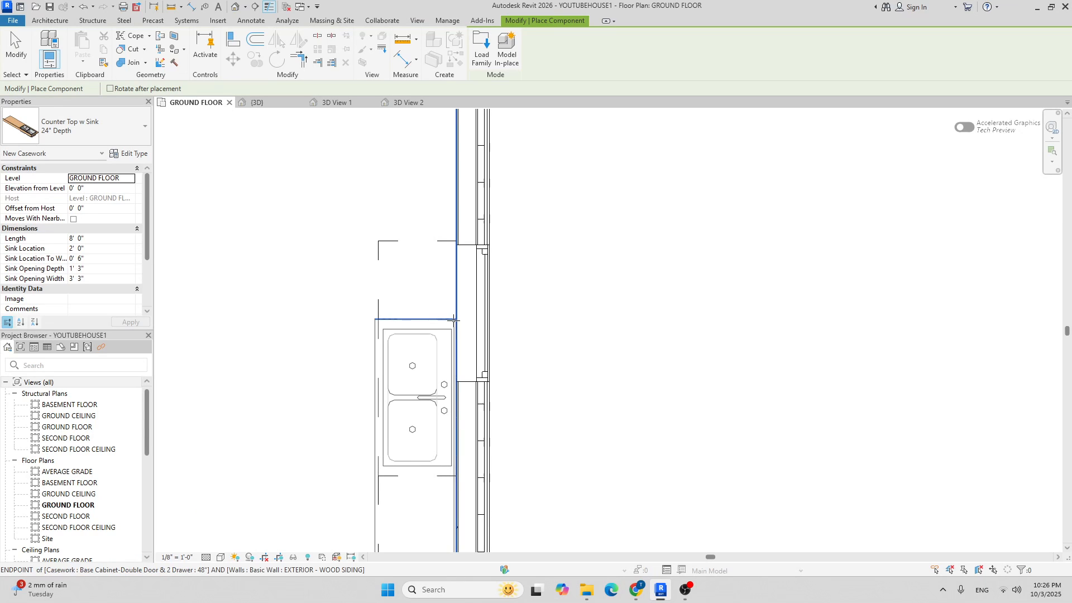
{"action": "scroll", "coordinate": [454, 319], "scroll_direction": "up", "scroll_amount": 4}
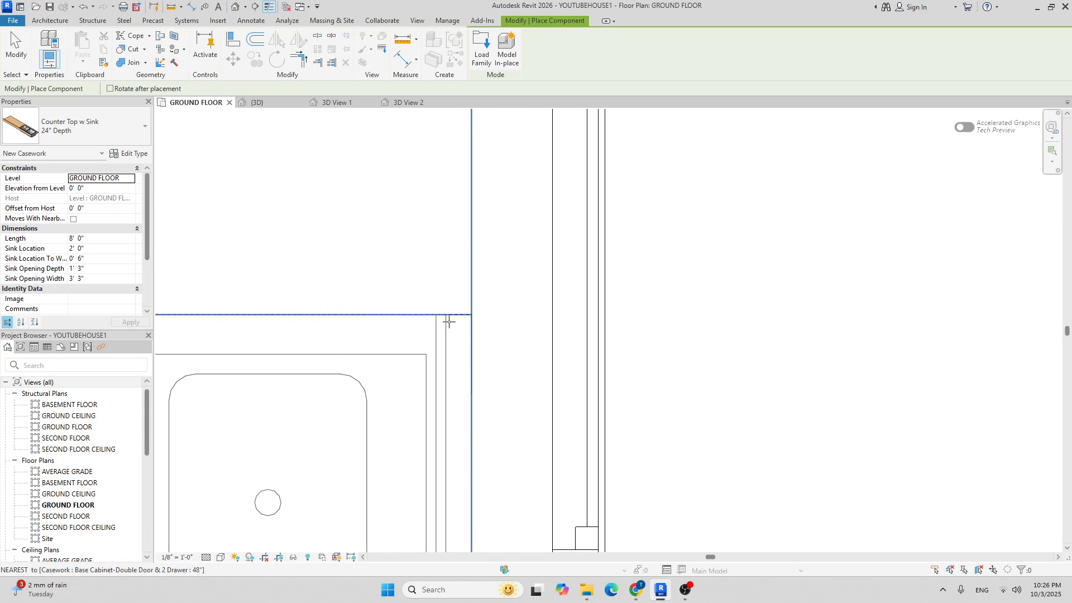
{"action": "left_click", "coordinate": [467, 316]}
{"action": "scroll", "coordinate": [454, 301], "scroll_direction": "down", "scroll_amount": 5}
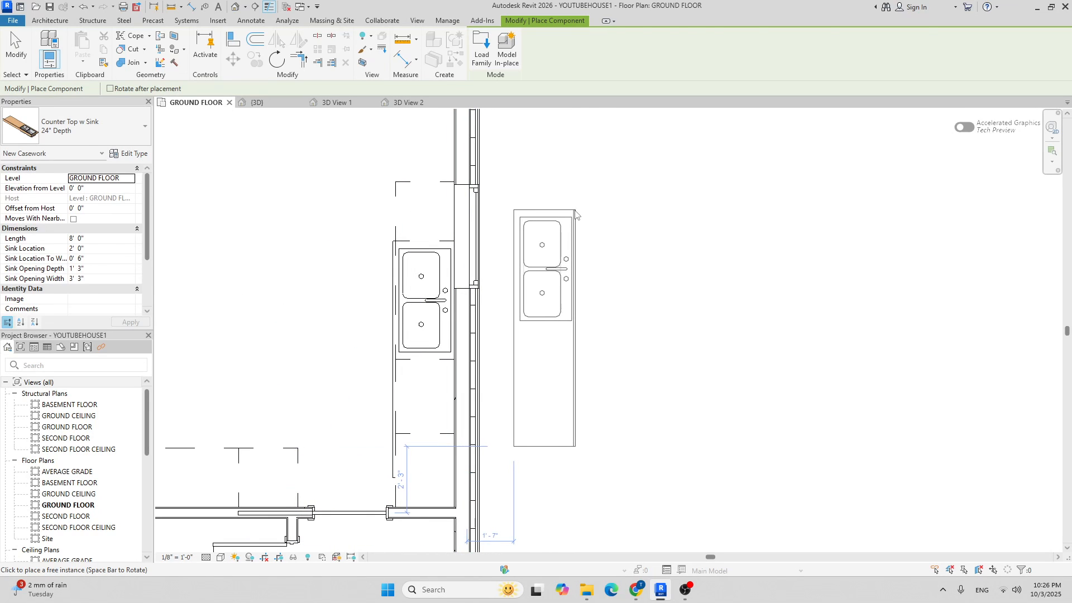
{"action": "key", "text": "Escape"}
Stretch the countertop's top end to 10' 0", then its bottom end to the wall for 11' 0".
{"action": "left_click", "coordinate": [390, 258]}
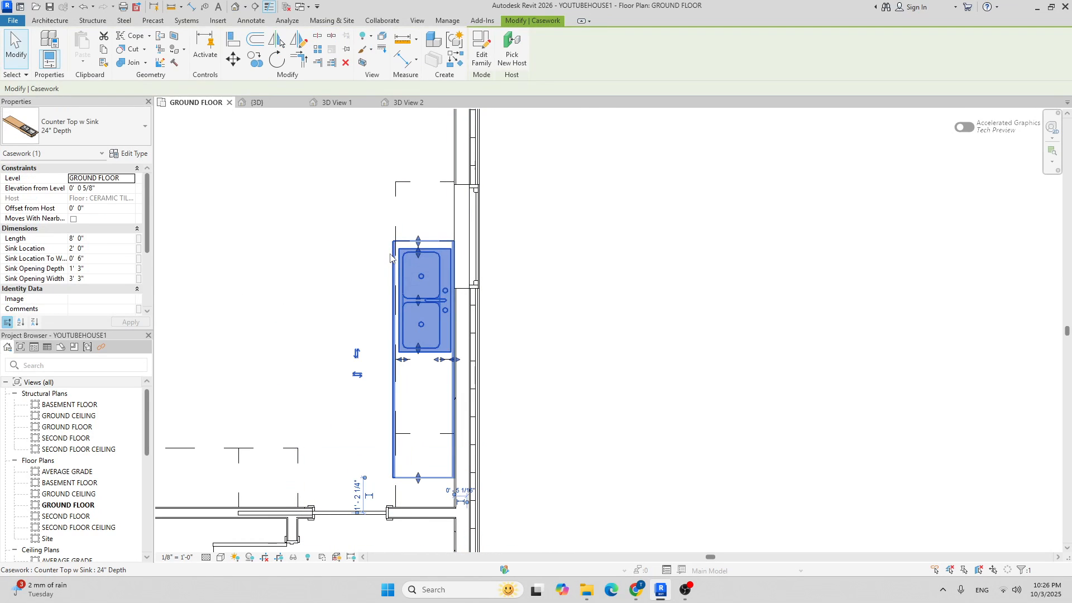
{"action": "scroll", "coordinate": [420, 240], "scroll_direction": "up", "scroll_amount": 3}
{"action": "scroll", "coordinate": [419, 248], "scroll_direction": "down", "scroll_amount": 1}
{"action": "left_click_drag", "start_coordinate": [419, 248], "coordinate": [417, 205]}
{"action": "left_click_drag", "start_coordinate": [420, 151], "coordinate": [420, 144]}
{"action": "scroll", "coordinate": [429, 158], "scroll_direction": "down", "scroll_amount": 6}
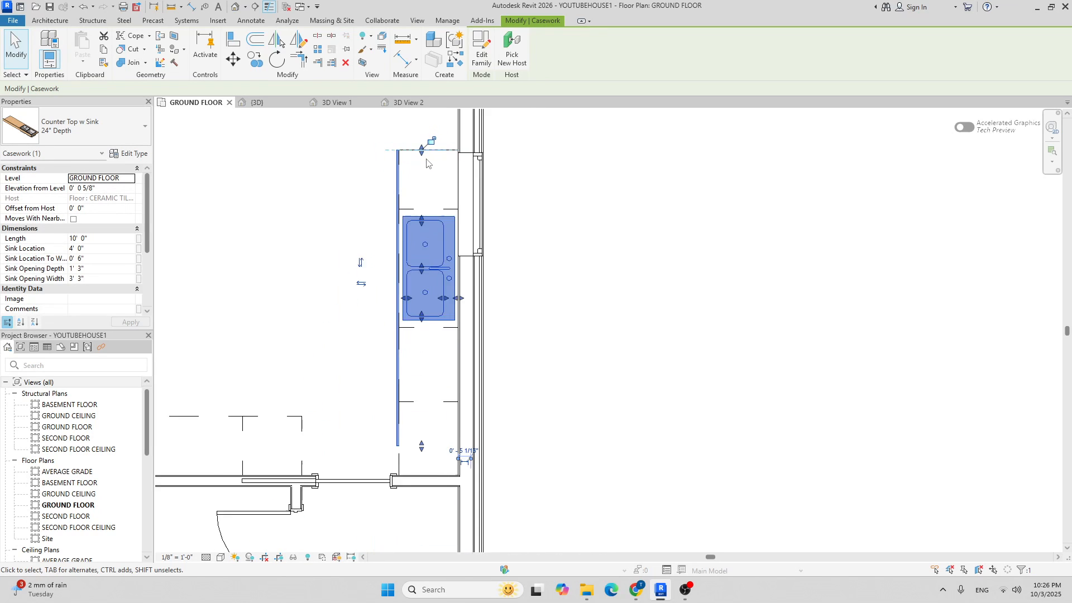
{"action": "scroll", "coordinate": [437, 371], "scroll_direction": "up", "scroll_amount": 5}
{"action": "scroll", "coordinate": [433, 385], "scroll_direction": "up", "scroll_amount": 2}
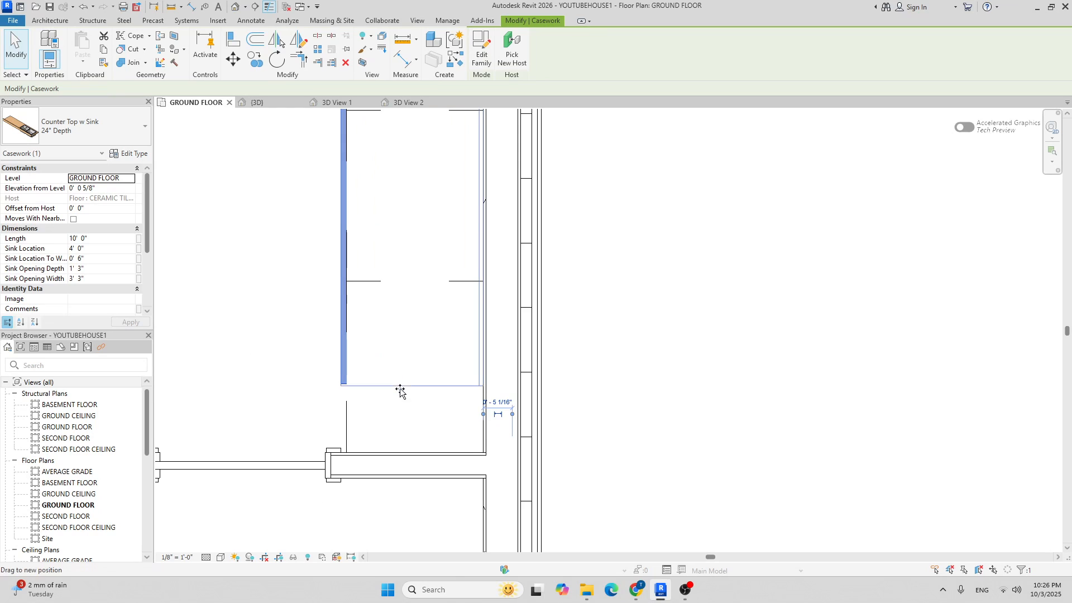
{"action": "left_click_drag", "start_coordinate": [401, 433], "coordinate": [401, 451]}
{"action": "scroll", "coordinate": [418, 375], "scroll_direction": "down", "scroll_amount": 4}
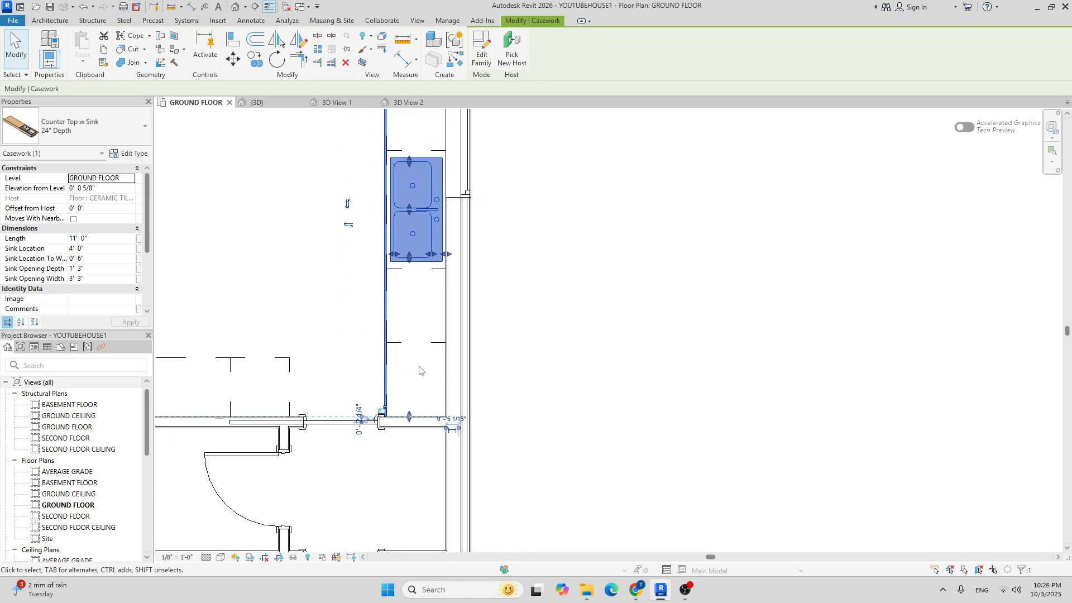
{"action": "left_click", "coordinate": [527, 351]}
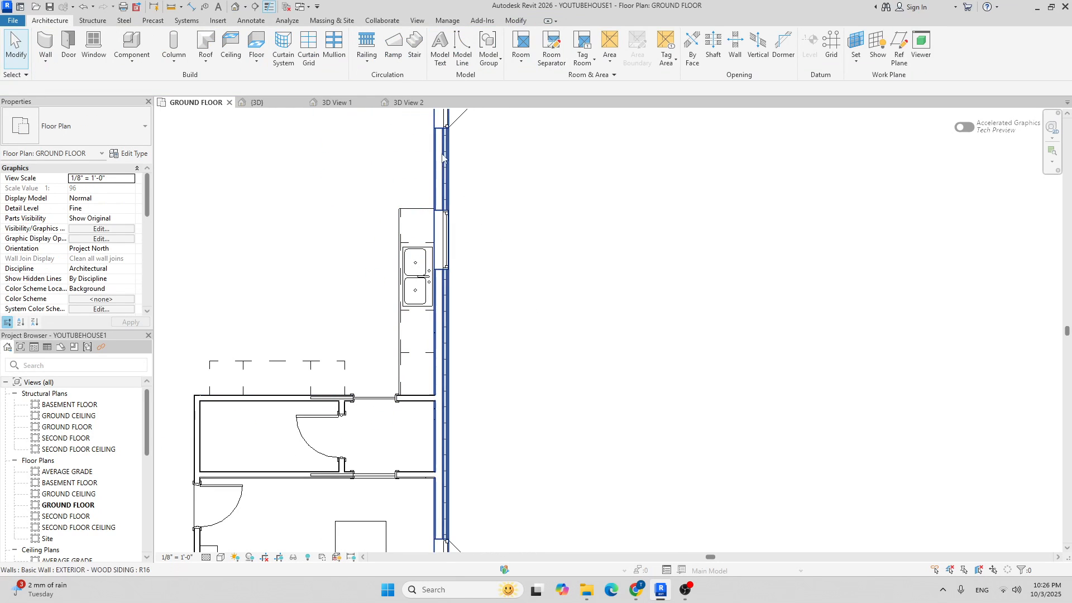
{"action": "left_click", "coordinate": [409, 102]}
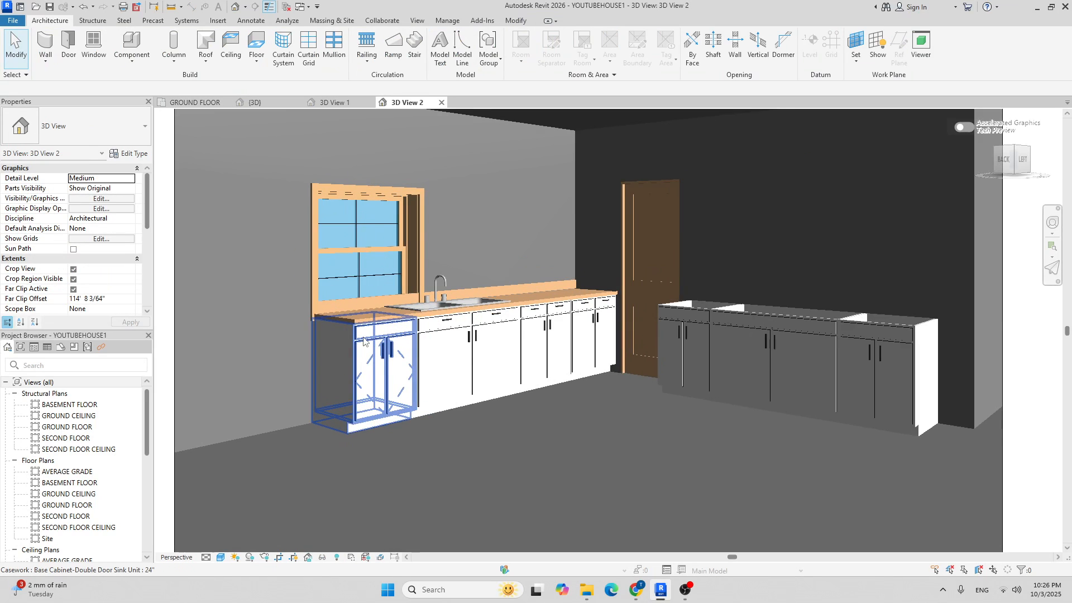
{"action": "scroll", "coordinate": [438, 306], "scroll_direction": "up", "scroll_amount": 5}
{"action": "scroll", "coordinate": [581, 278], "scroll_direction": "down", "scroll_amount": 8}
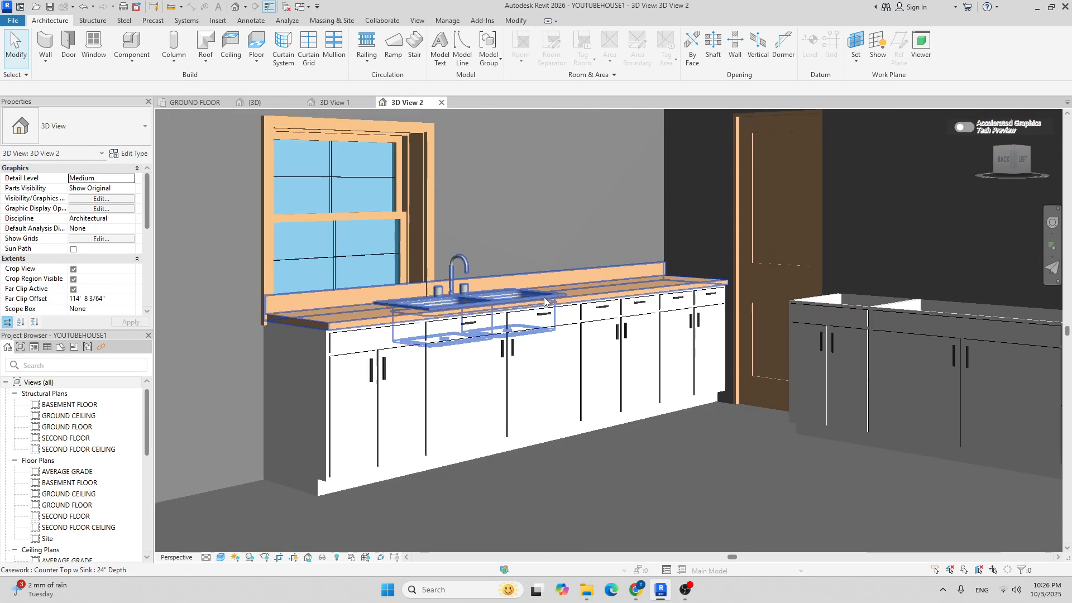
{"action": "scroll", "coordinate": [467, 274], "scroll_direction": "up", "scroll_amount": 4}
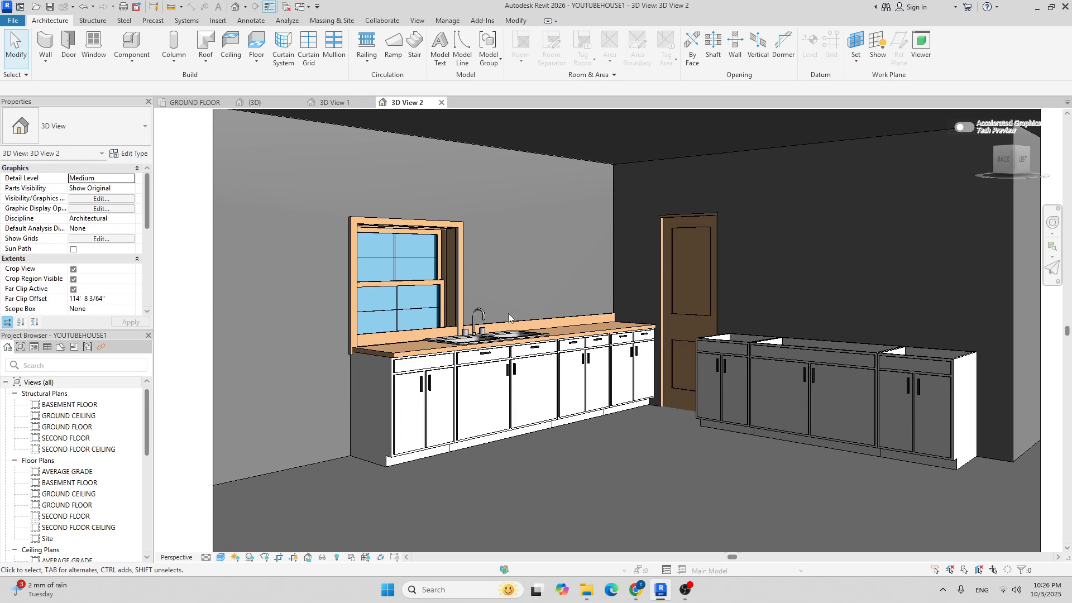
{"action": "scroll", "coordinate": [508, 306], "scroll_direction": "up", "scroll_amount": 3}
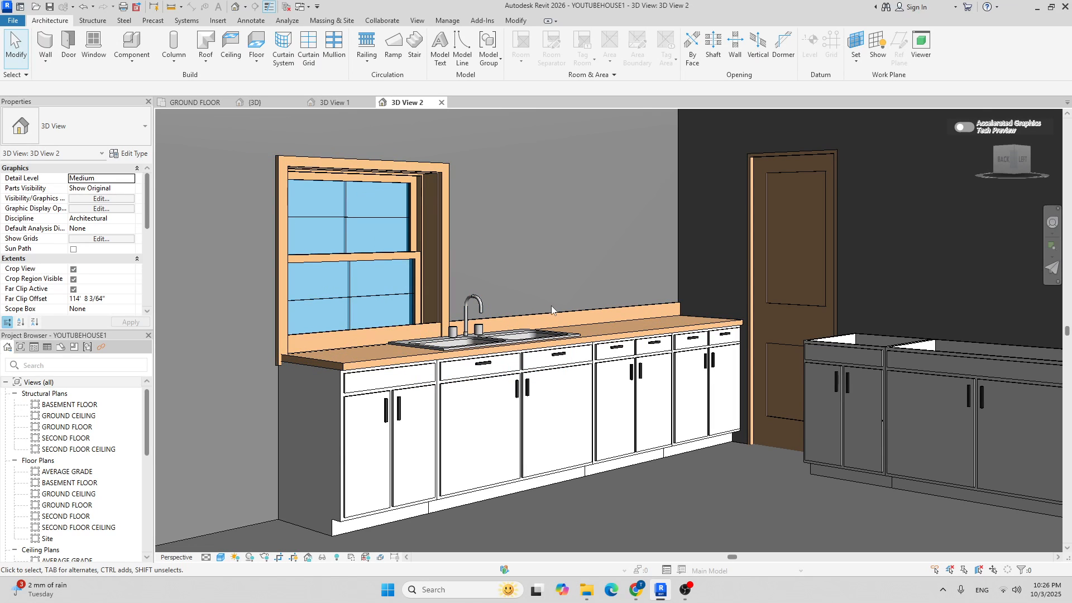
Return to the GROUND FLOOR plan and zoom in on the kitchen window.
{"action": "left_click", "coordinate": [203, 104]}
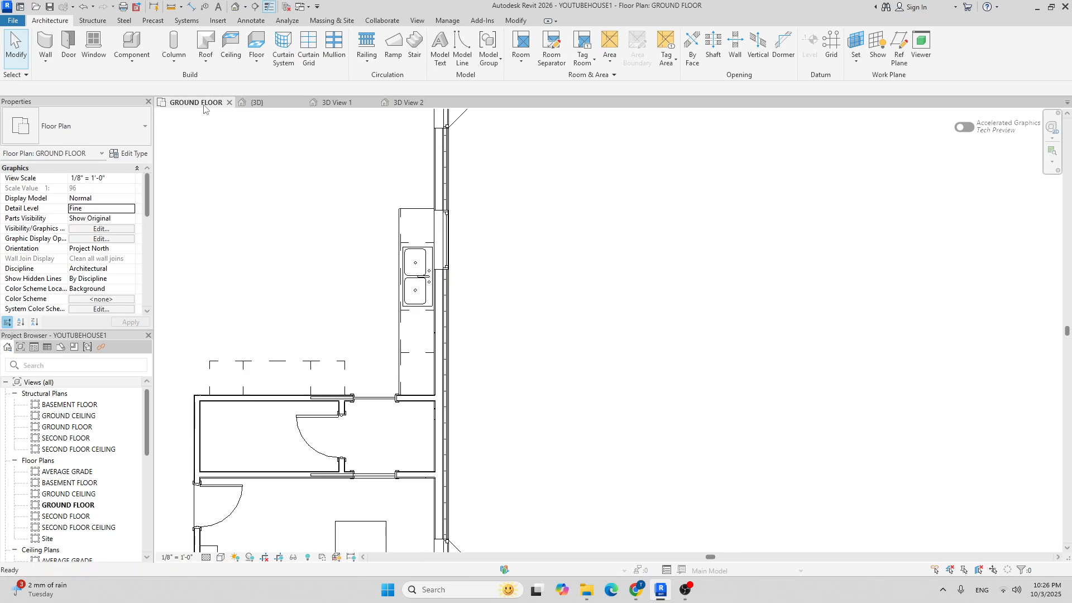
{"action": "scroll", "coordinate": [458, 236], "scroll_direction": "up", "scroll_amount": 3}
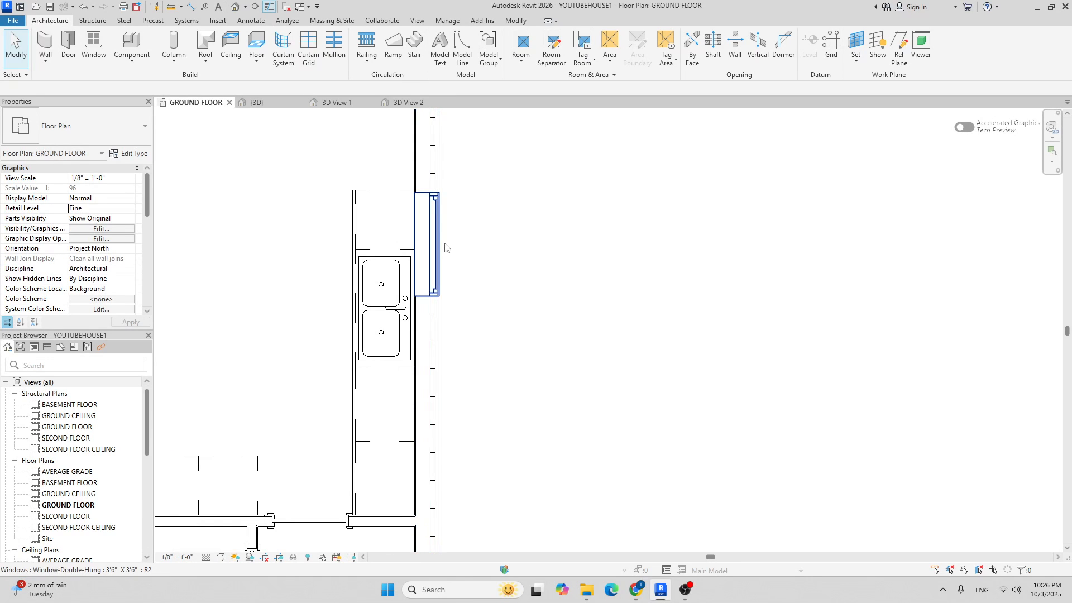
{"action": "scroll", "coordinate": [499, 268], "scroll_direction": "up", "scroll_amount": 2}
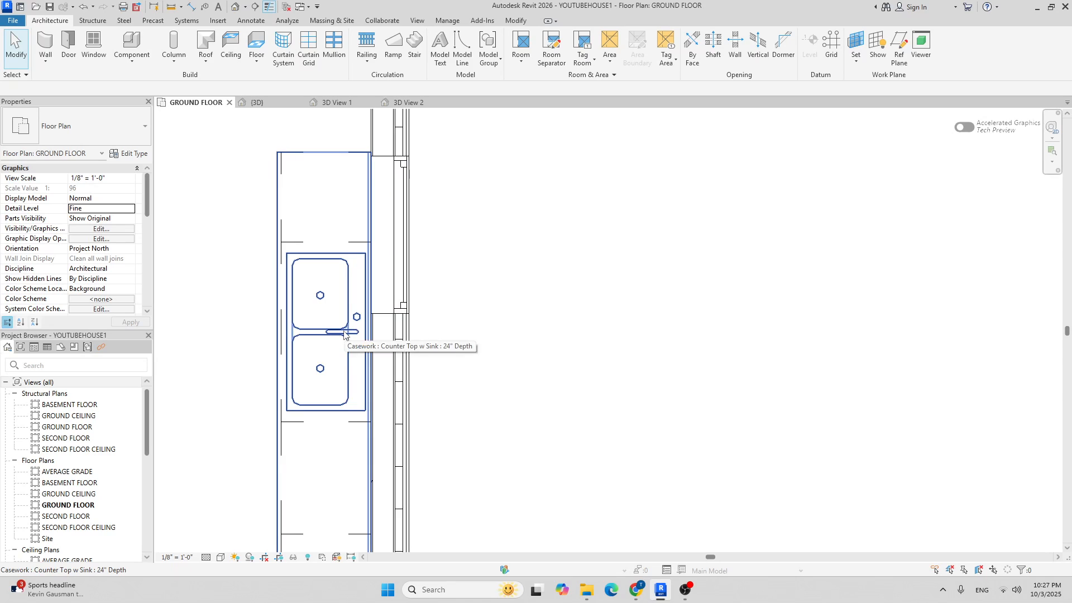
{"action": "scroll", "coordinate": [541, 248], "scroll_direction": "down", "scroll_amount": 2}
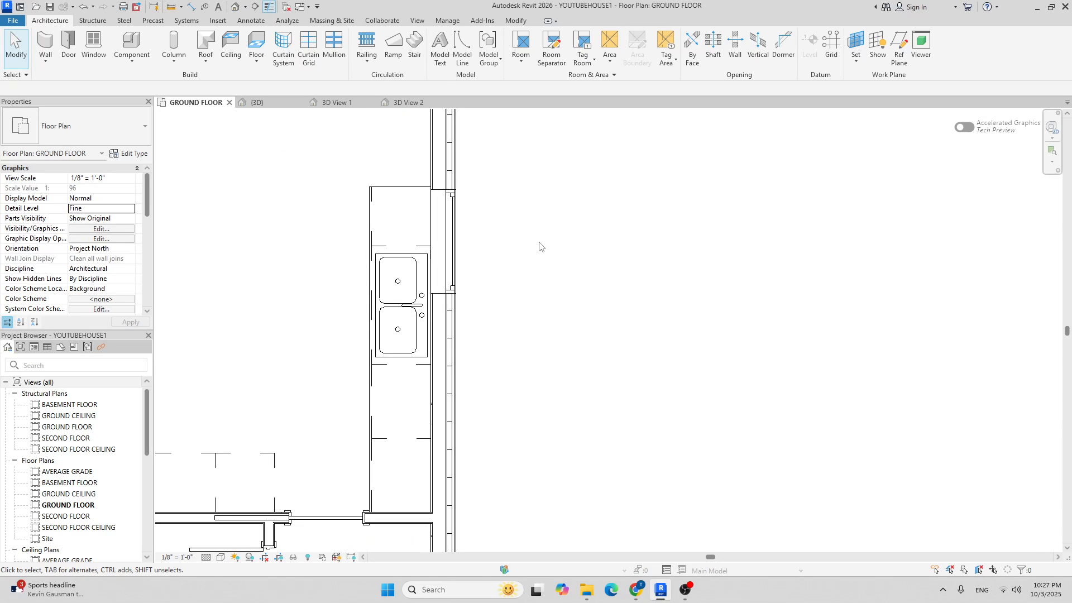
Align the window's centre with the double sink's centre reference using AL.
{"action": "key", "text": "l"}
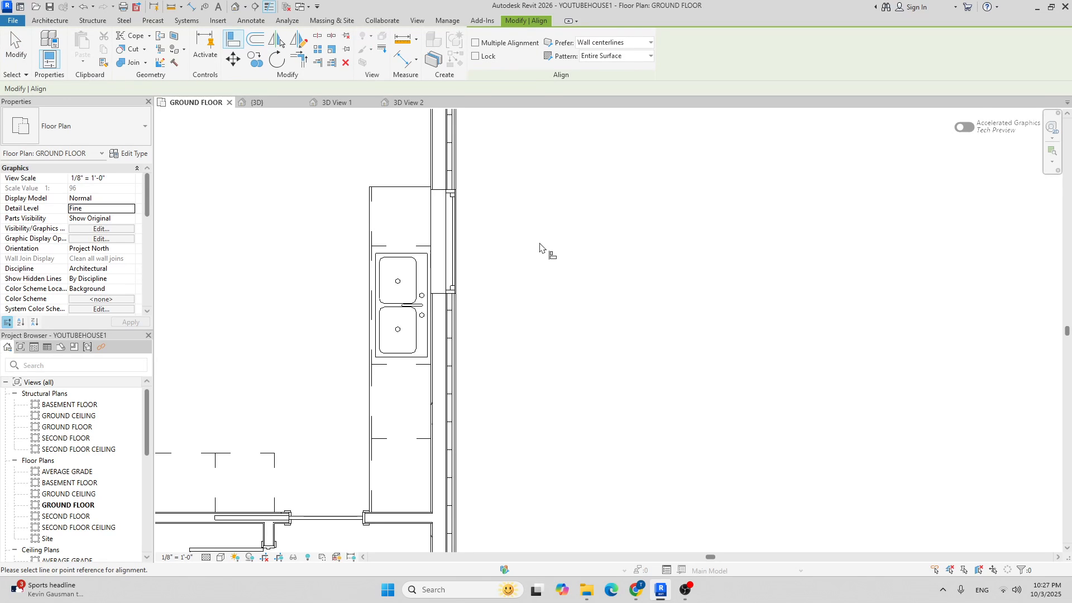
{"action": "scroll", "coordinate": [394, 318], "scroll_direction": "up", "scroll_amount": 4}
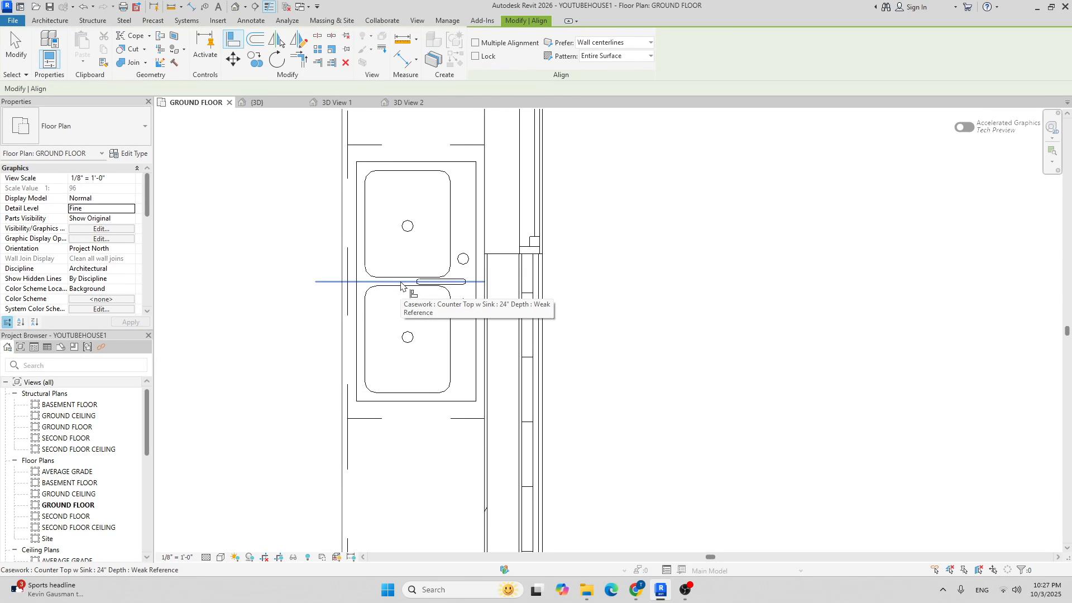
{"action": "key", "text": "Tab"}
{"action": "scroll", "coordinate": [454, 282], "scroll_direction": "down", "scroll_amount": 3}
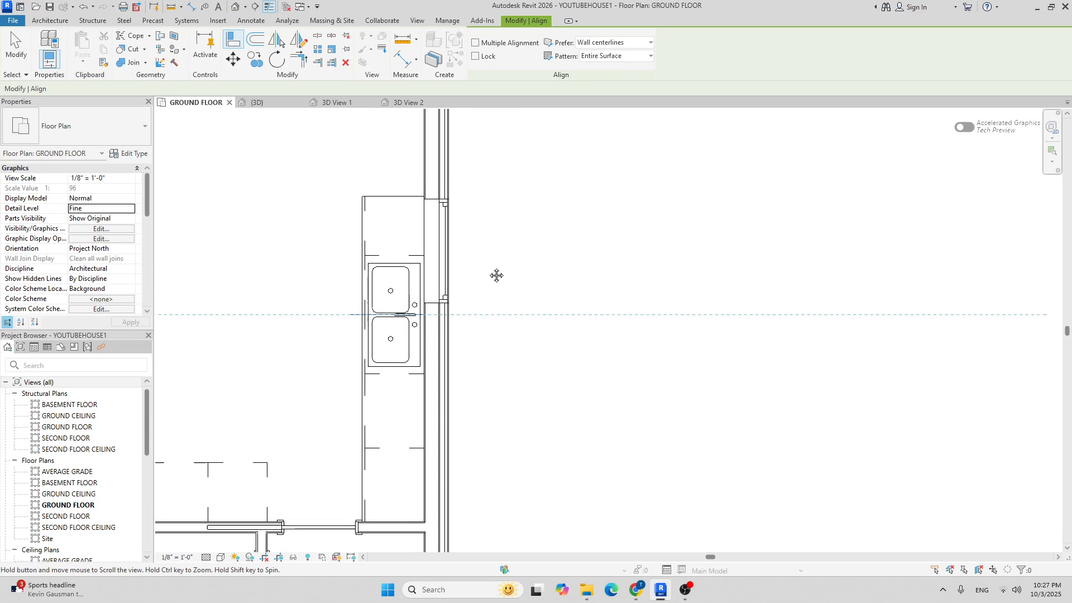
{"action": "left_click", "coordinate": [434, 259]}
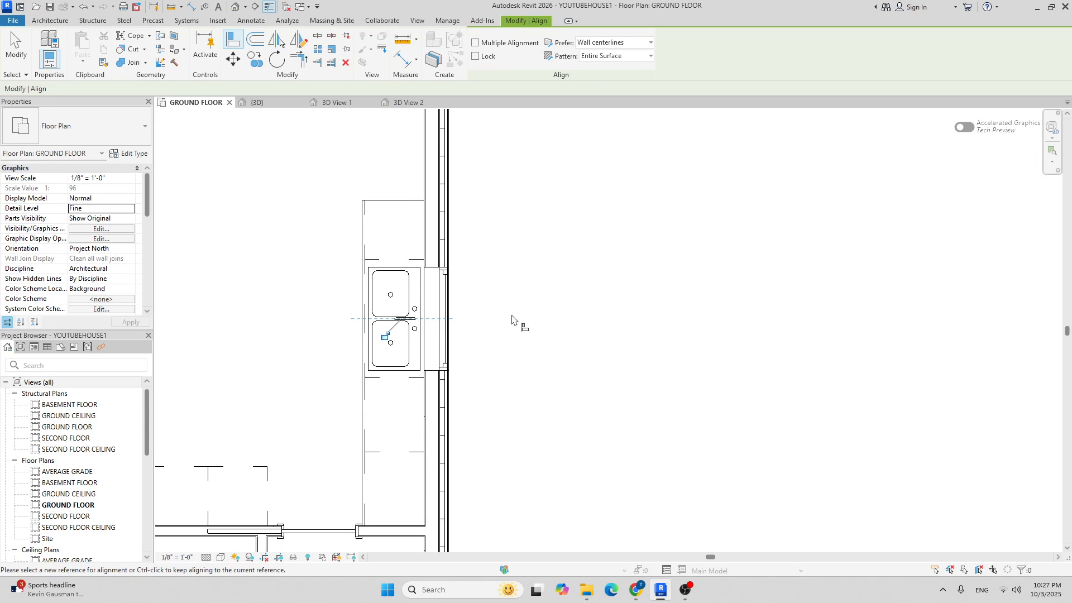
{"action": "key", "text": "Escape"}
{"action": "key", "text": "Escape"}
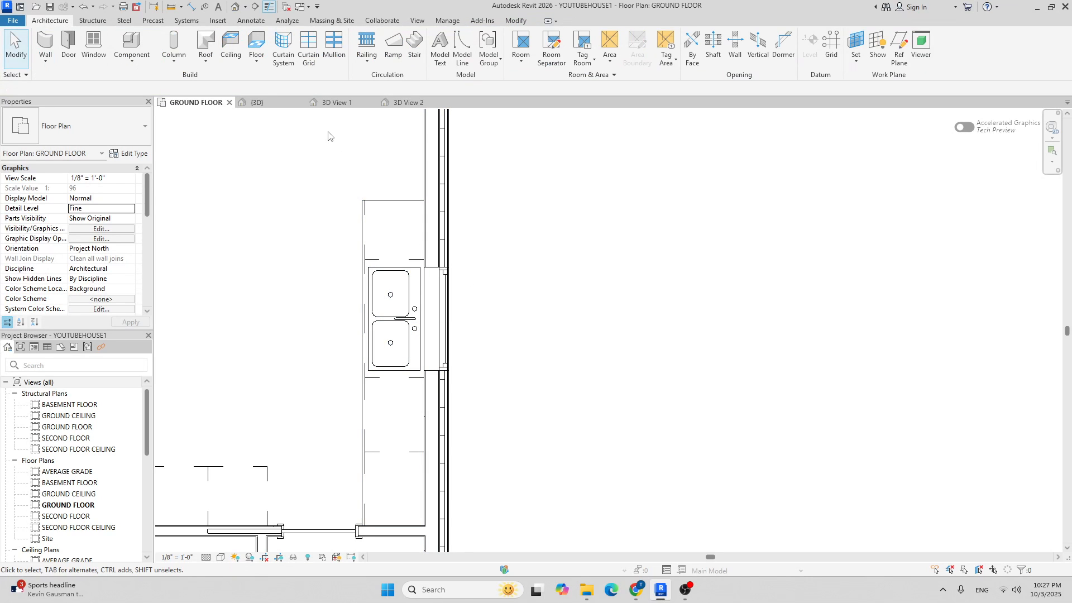
In the 3D View 2 kitchen perspective, select the double-hung kitchen window.
{"action": "left_click", "coordinate": [386, 104]}
{"action": "scroll", "coordinate": [503, 266], "scroll_direction": "up", "scroll_amount": 2}
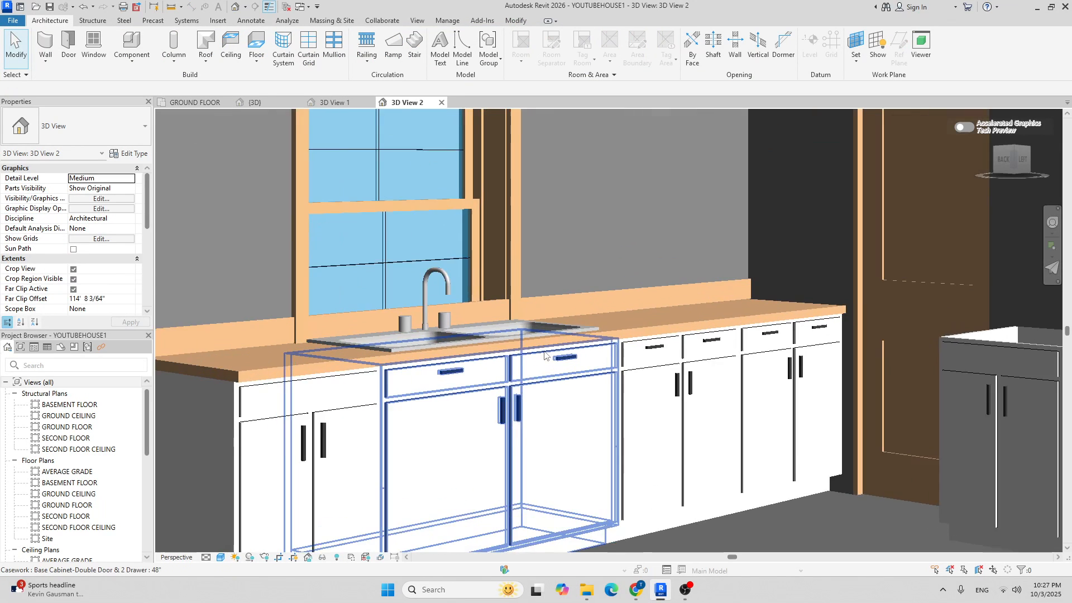
{"action": "scroll", "coordinate": [503, 266], "scroll_direction": "down", "scroll_amount": 2}
{"action": "scroll", "coordinate": [502, 265], "scroll_direction": "down", "scroll_amount": 3}
{"action": "scroll", "coordinate": [459, 306], "scroll_direction": "up", "scroll_amount": 2}
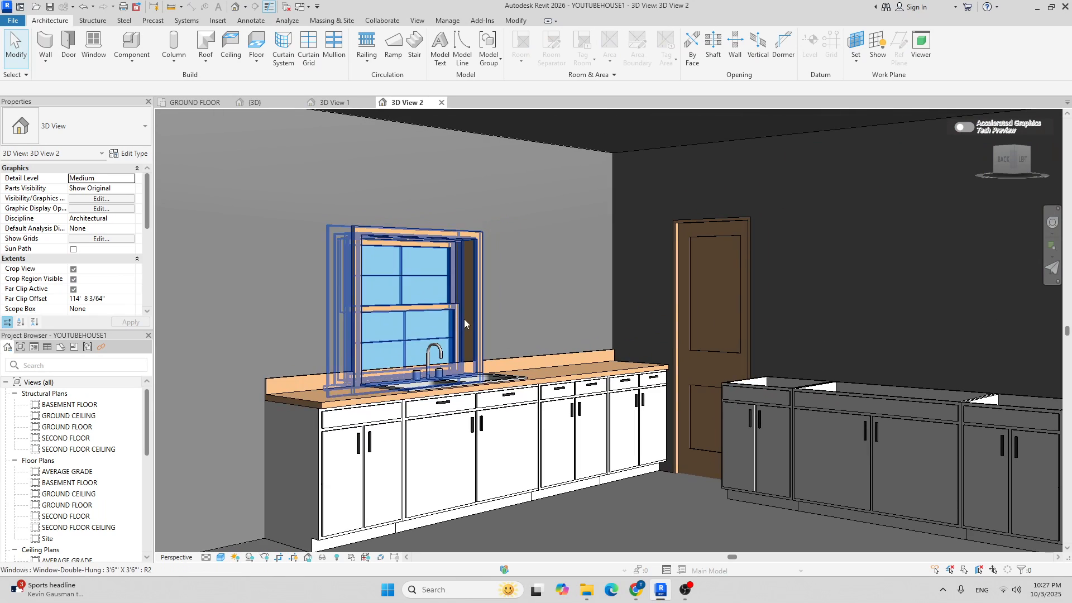
{"action": "scroll", "coordinate": [351, 382], "scroll_direction": "up", "scroll_amount": 4}
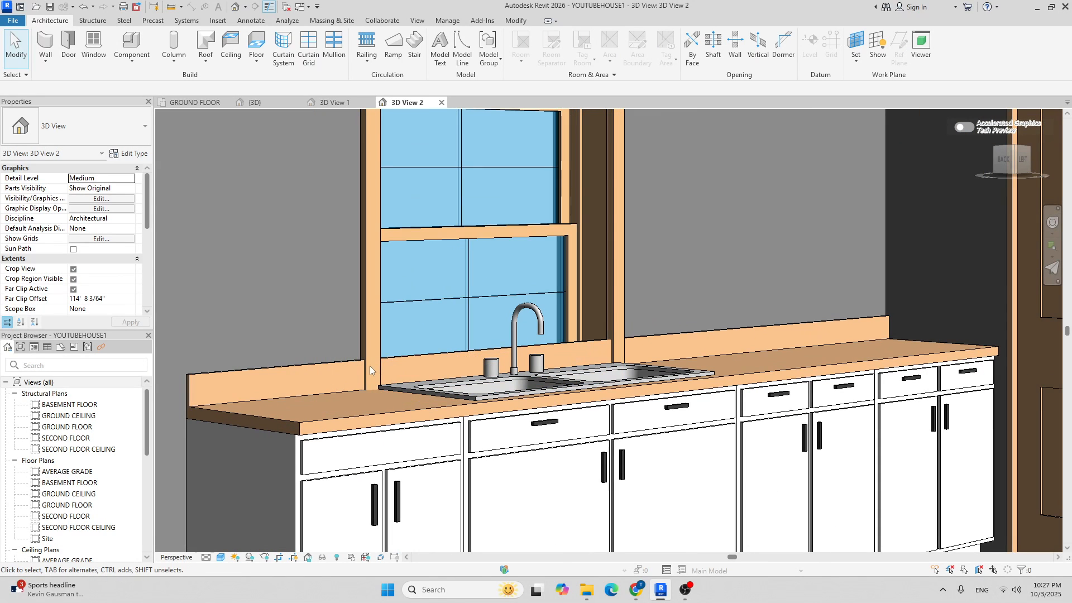
{"action": "scroll", "coordinate": [327, 267], "scroll_direction": "down", "scroll_amount": 2}
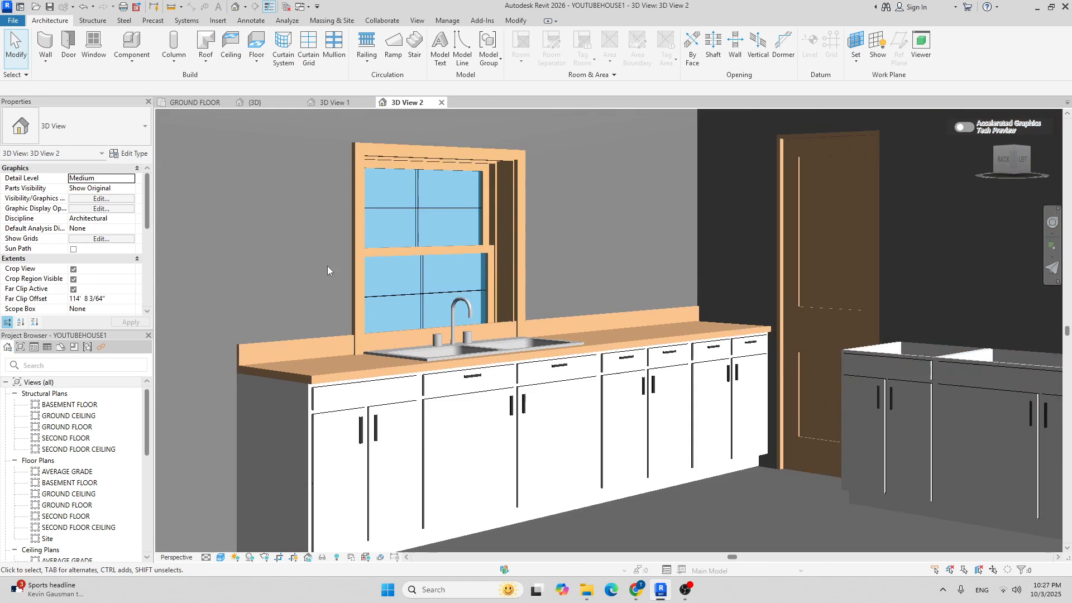
{"action": "scroll", "coordinate": [327, 268], "scroll_direction": "down", "scroll_amount": 2}
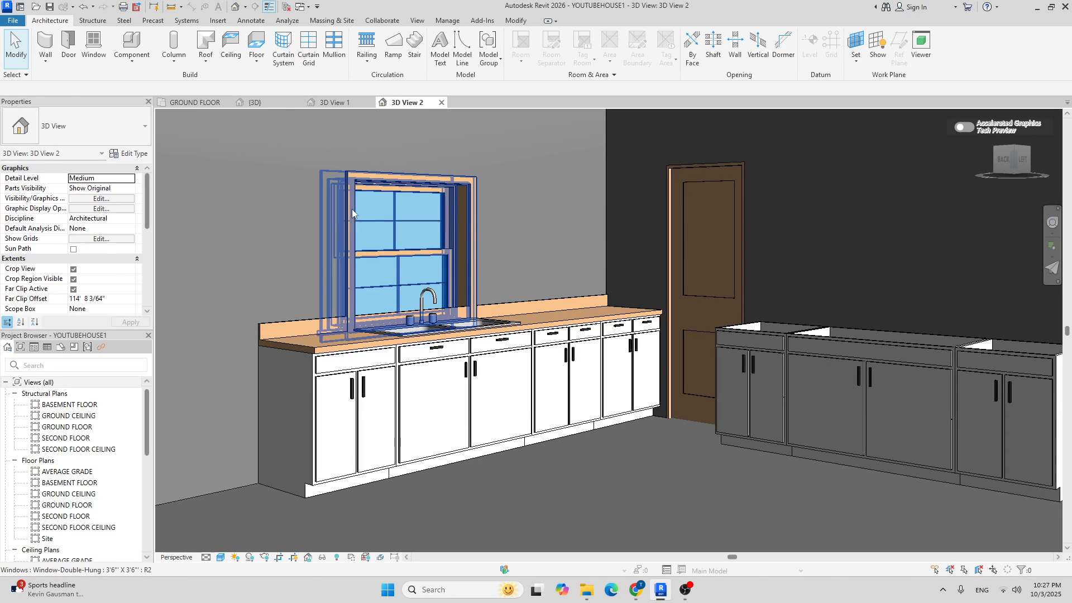
{"action": "left_click", "coordinate": [352, 209]}
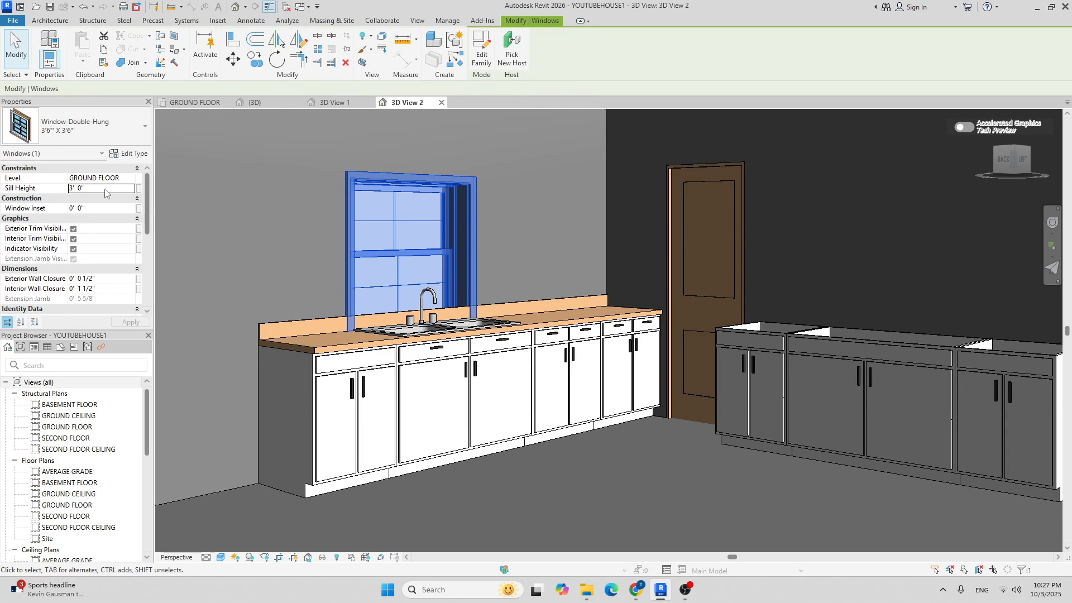
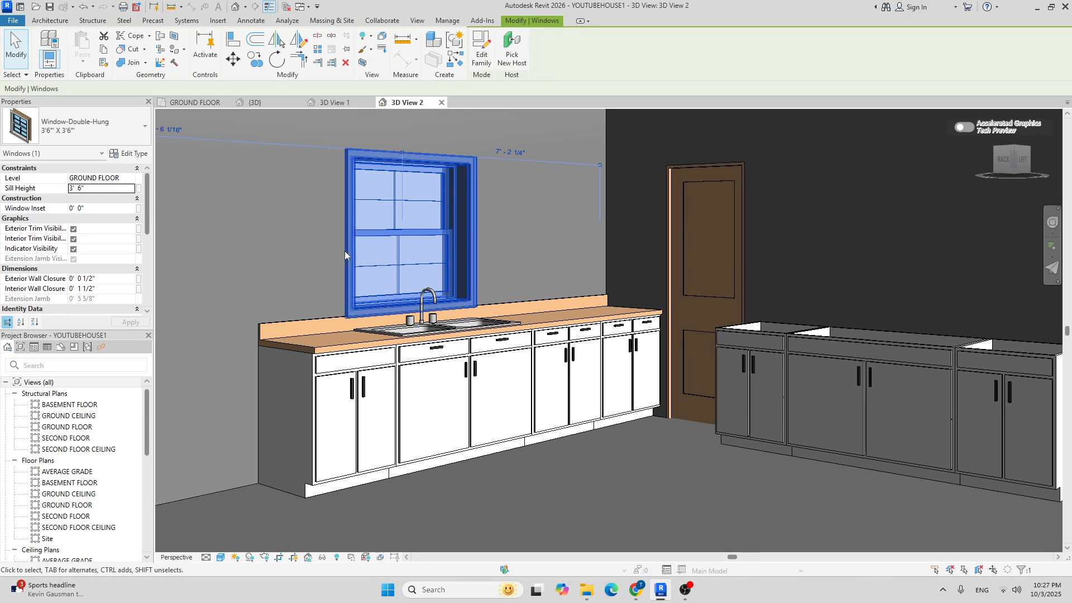
Deselect the raised kitchen window and zoom out to review the full kitchen wall in 3D.
{"action": "scroll", "coordinate": [353, 330], "scroll_direction": "up", "scroll_amount": 6}
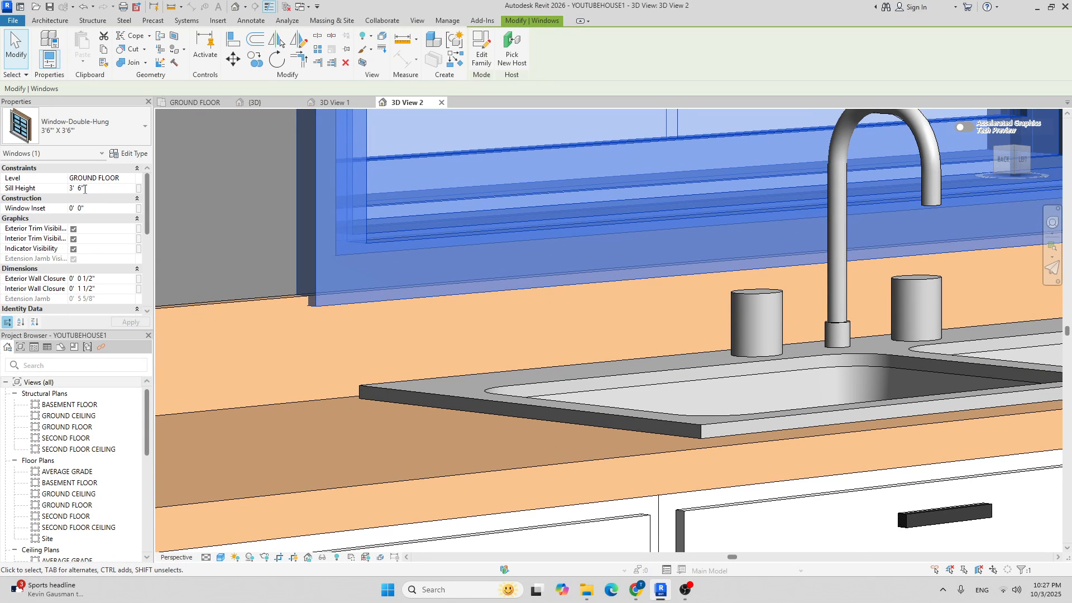
{"action": "scroll", "coordinate": [357, 299], "scroll_direction": "down", "scroll_amount": 8}
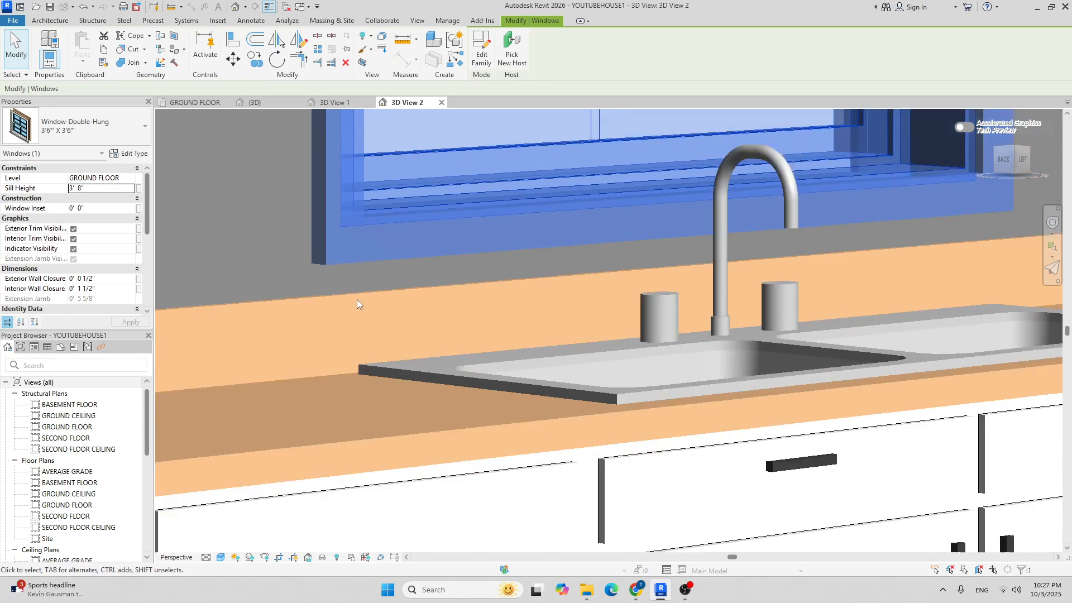
{"action": "key", "text": "Escape"}
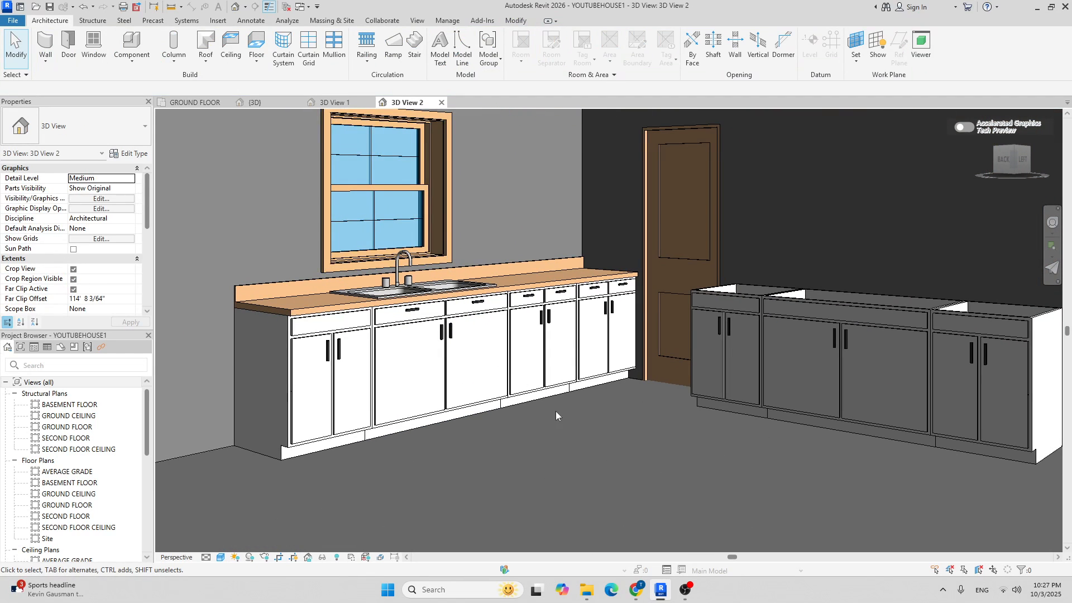
{"action": "scroll", "coordinate": [537, 255], "scroll_direction": "down", "scroll_amount": 4}
{"action": "middle_click_drag", "start_coordinate": [538, 256], "coordinate": [538, 311]}
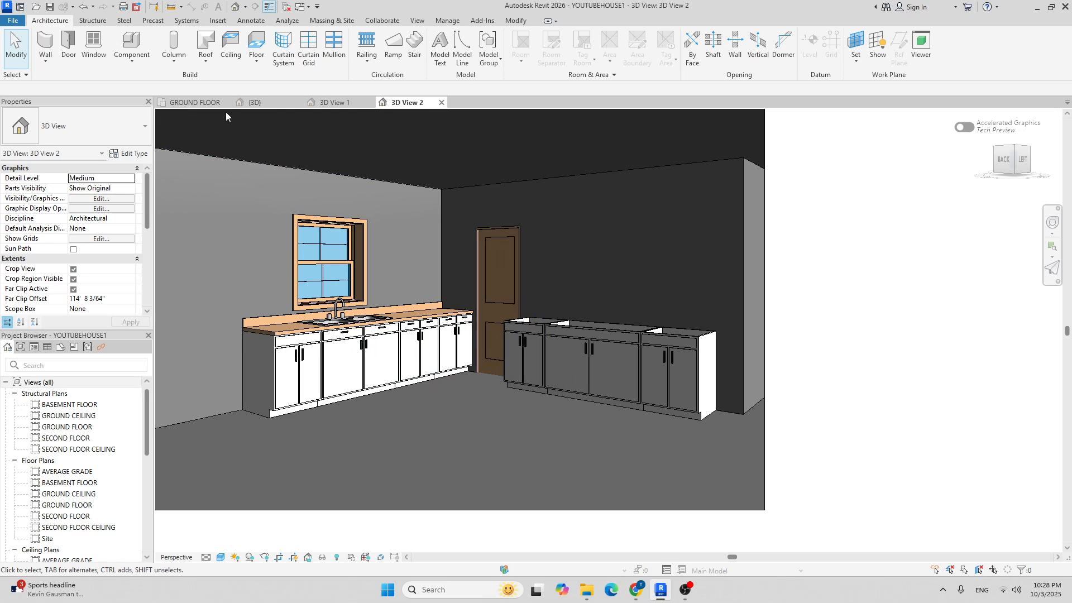
Switch to the GROUND FLOOR plan and open Load Family from the Component tool.
{"action": "left_click", "coordinate": [192, 103]}
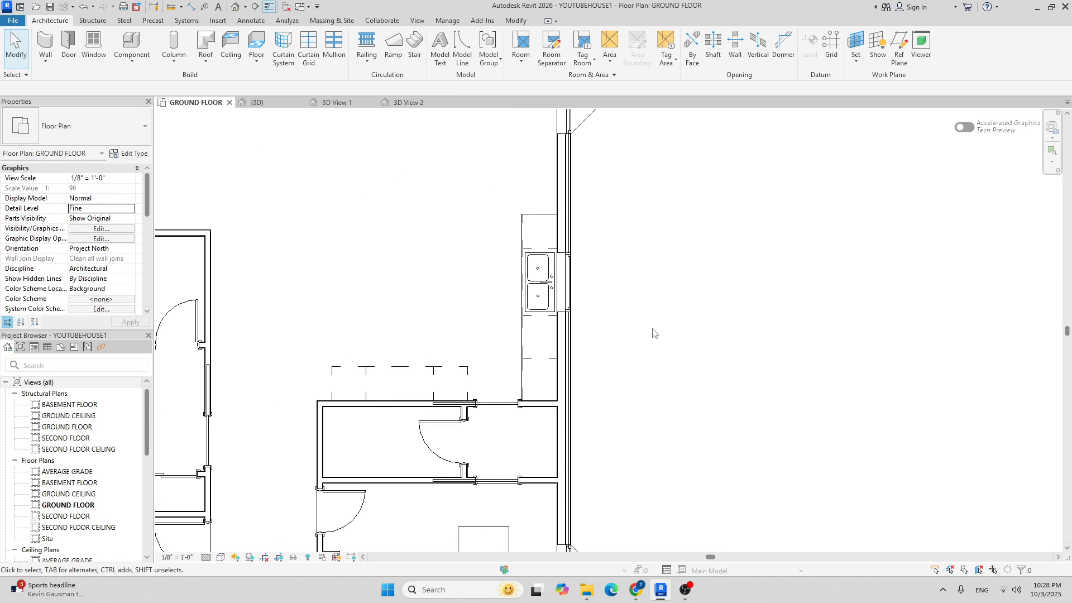
{"action": "scroll", "coordinate": [410, 352], "scroll_direction": "up", "scroll_amount": 3}
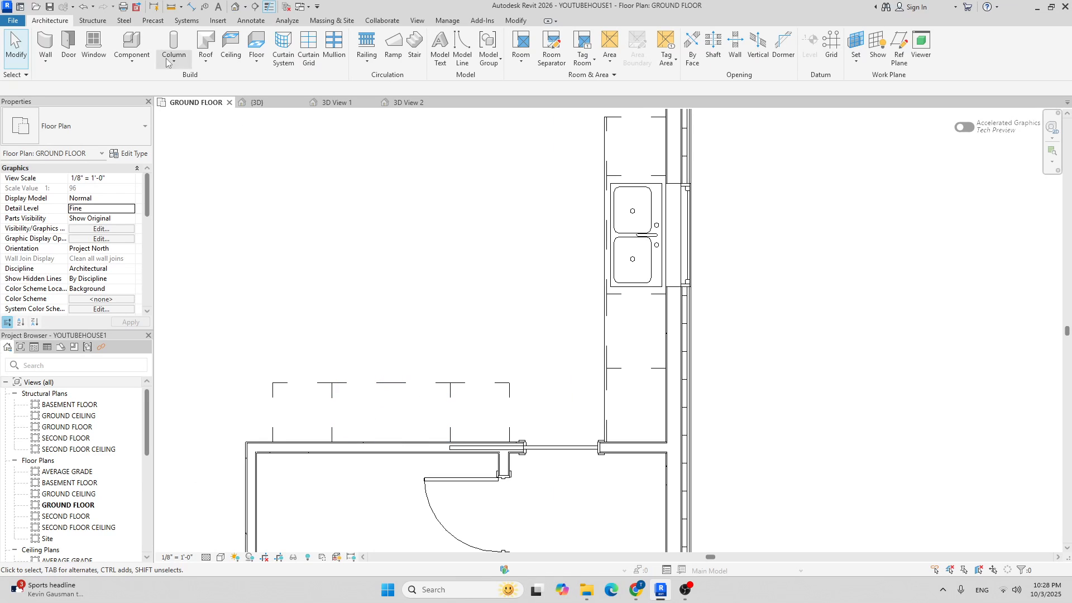
{"action": "left_click", "coordinate": [131, 42]}
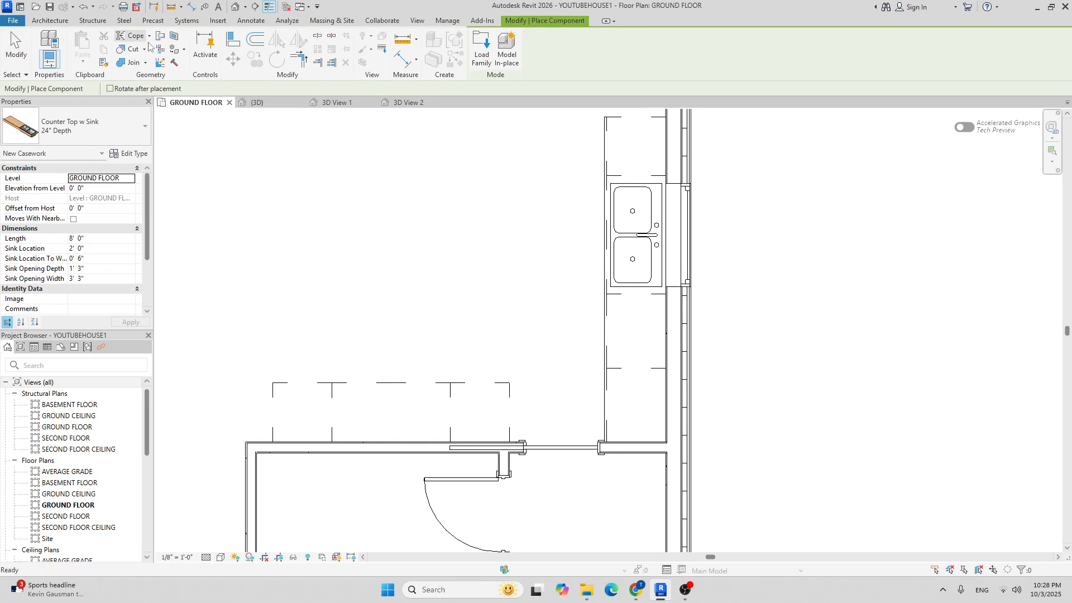
{"action": "left_click", "coordinate": [480, 53]}
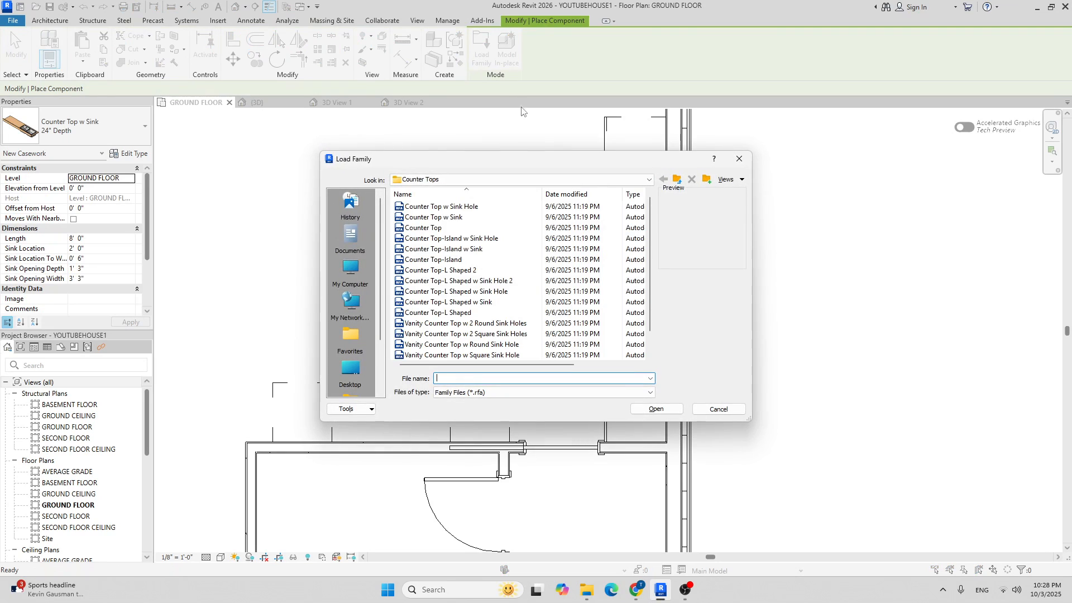
Browse to US > Specialty Equipment > Domestic and load the Range.rfa family.
{"action": "left_click", "coordinate": [591, 179]}
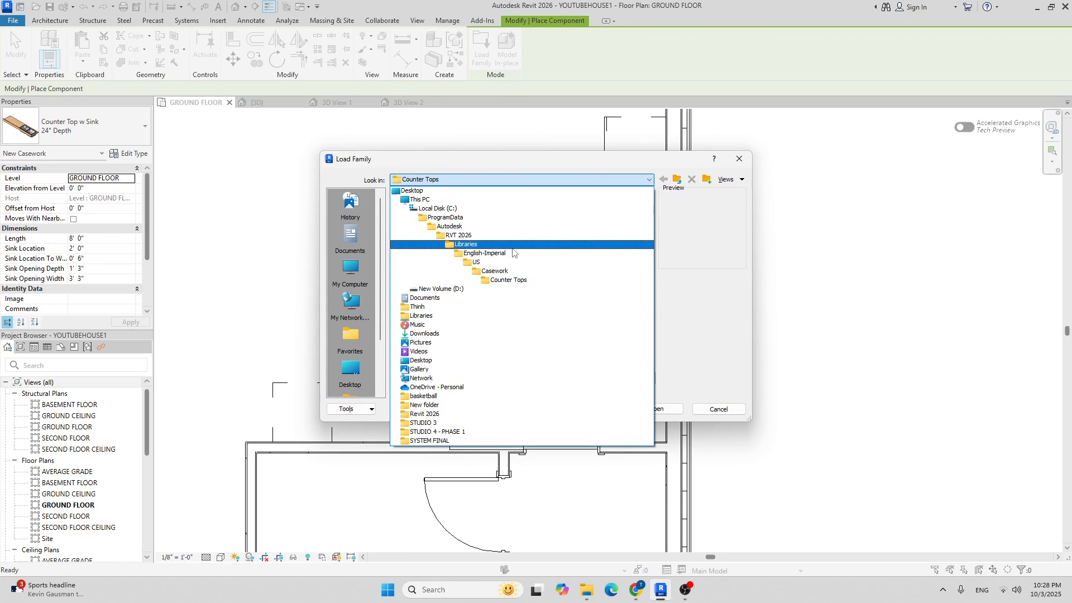
{"action": "left_click", "coordinate": [494, 262]}
{"action": "scroll", "coordinate": [437, 259], "scroll_direction": "down", "scroll_amount": 8}
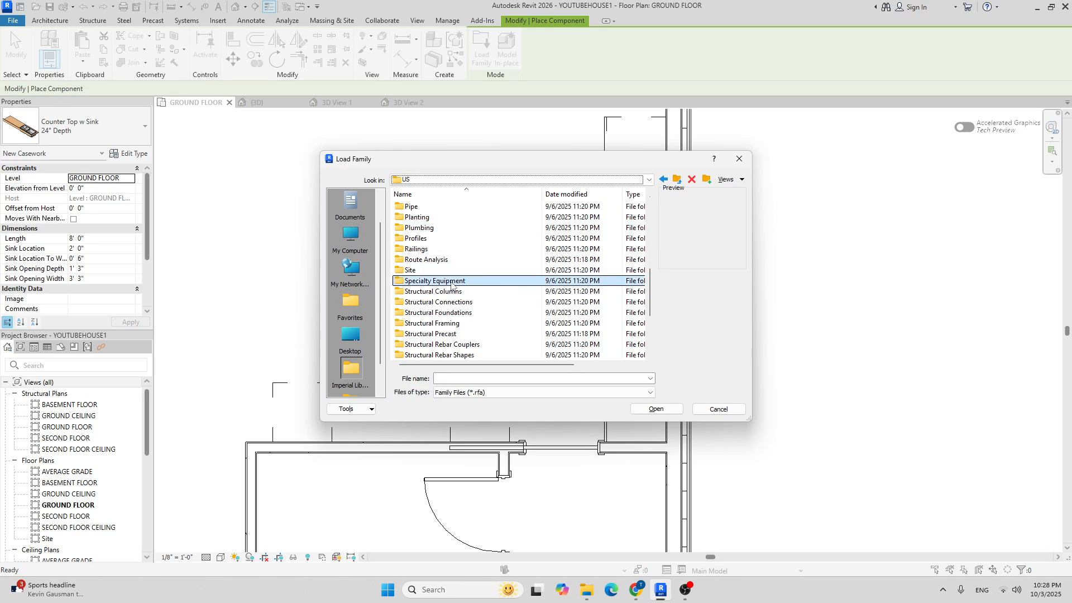
{"action": "double_click", "coordinate": [451, 281]}
{"action": "double_click", "coordinate": [441, 217]}
{"action": "double_click", "coordinate": [442, 217]}
{"action": "left_click", "coordinate": [663, 179]}
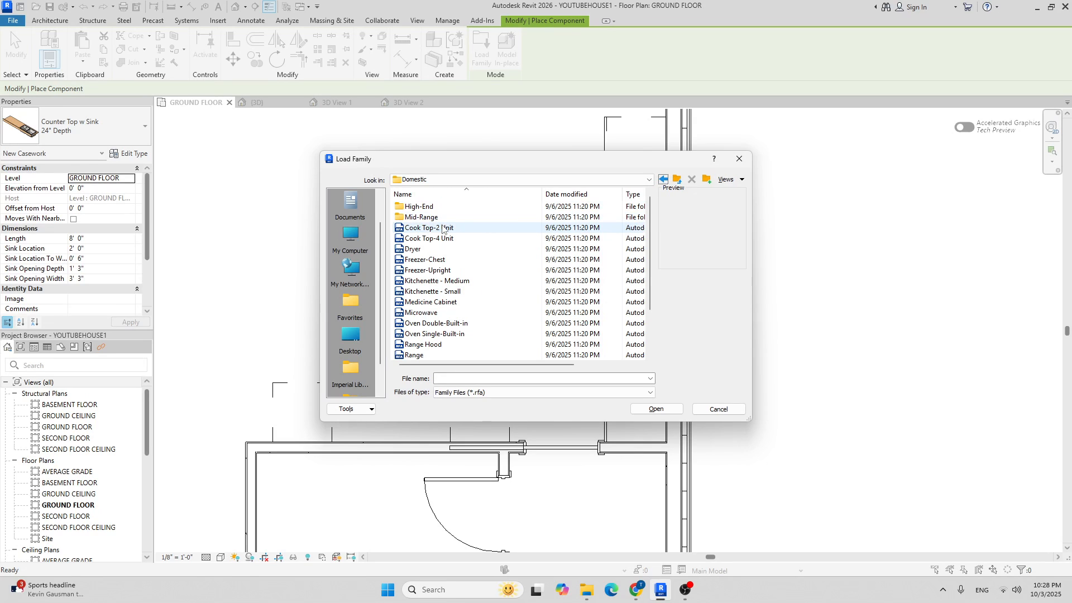
{"action": "scroll", "coordinate": [446, 243], "scroll_direction": "down", "scroll_amount": 2}
{"action": "left_click", "coordinate": [419, 303]}
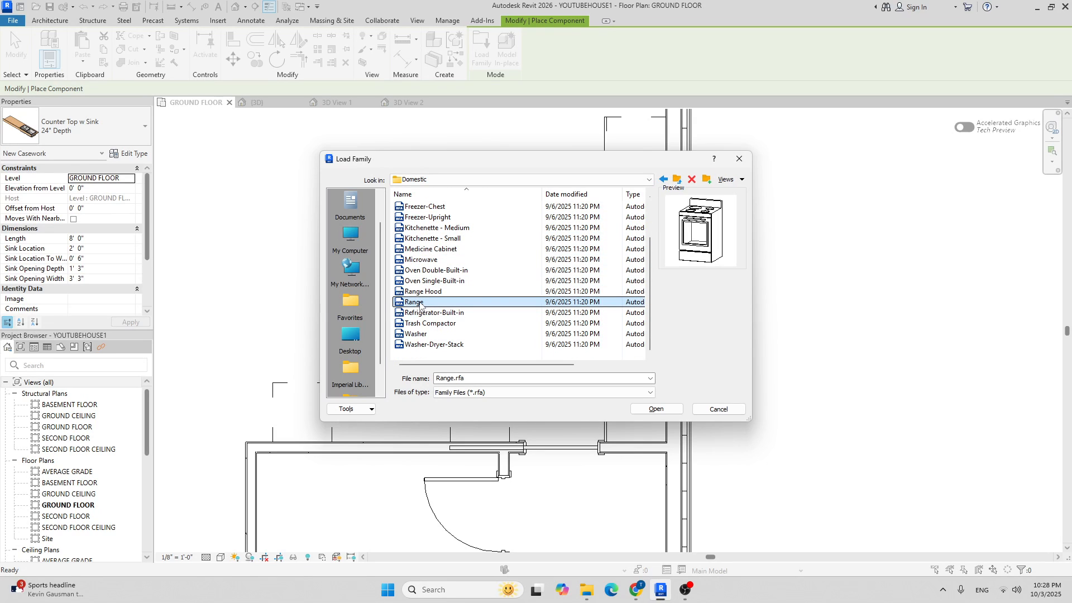
{"action": "left_click", "coordinate": [656, 408]}
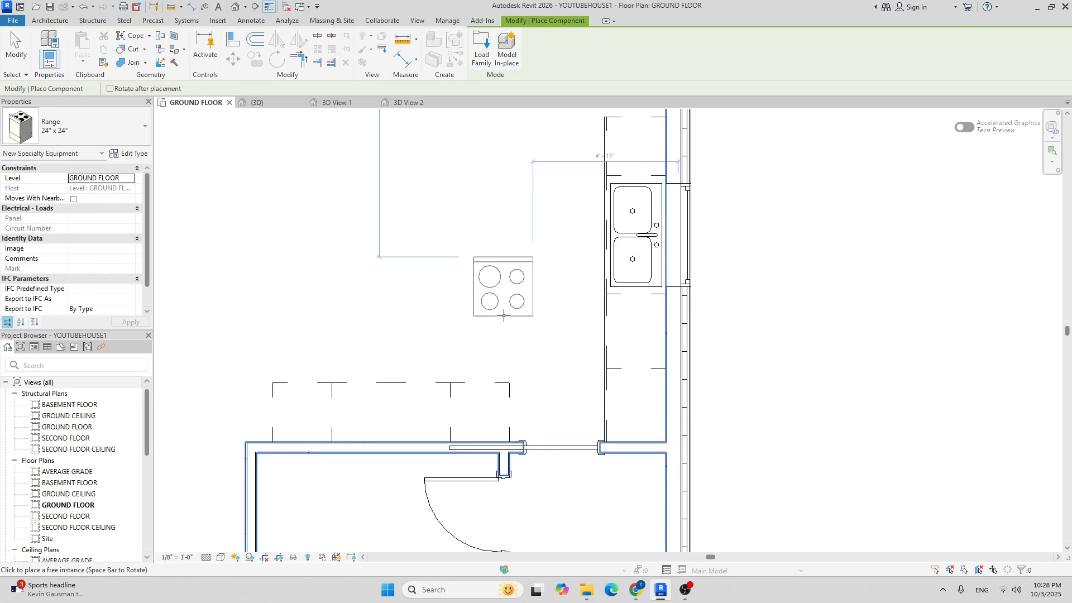
Keep the Range 24" x 24" type and load Range-Gas.rfa from the Mid-Range folder.
{"action": "left_click", "coordinate": [83, 123]}
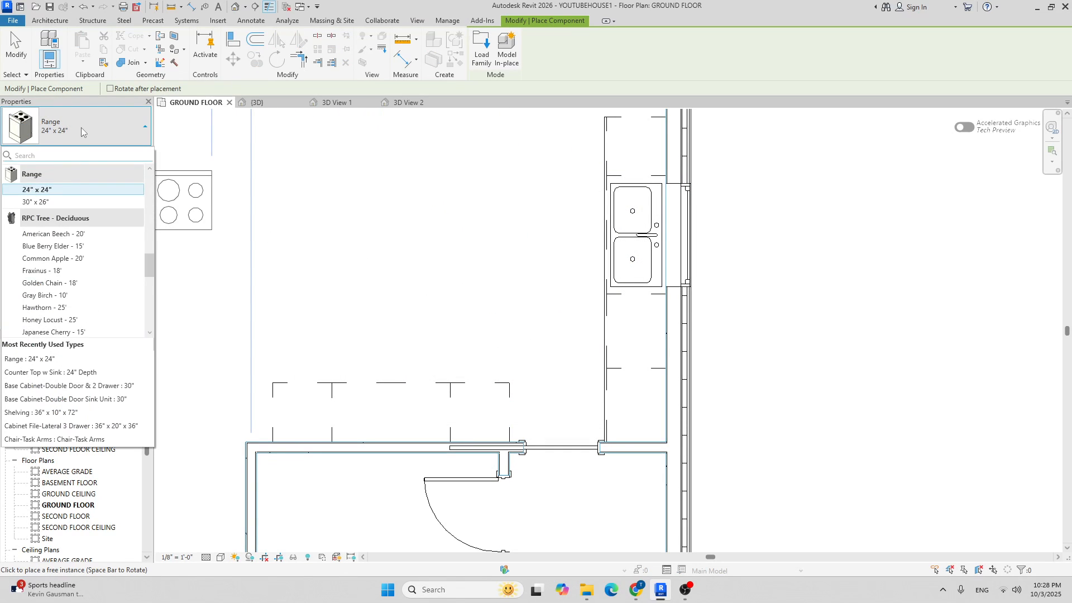
{"action": "left_click", "coordinate": [95, 129]}
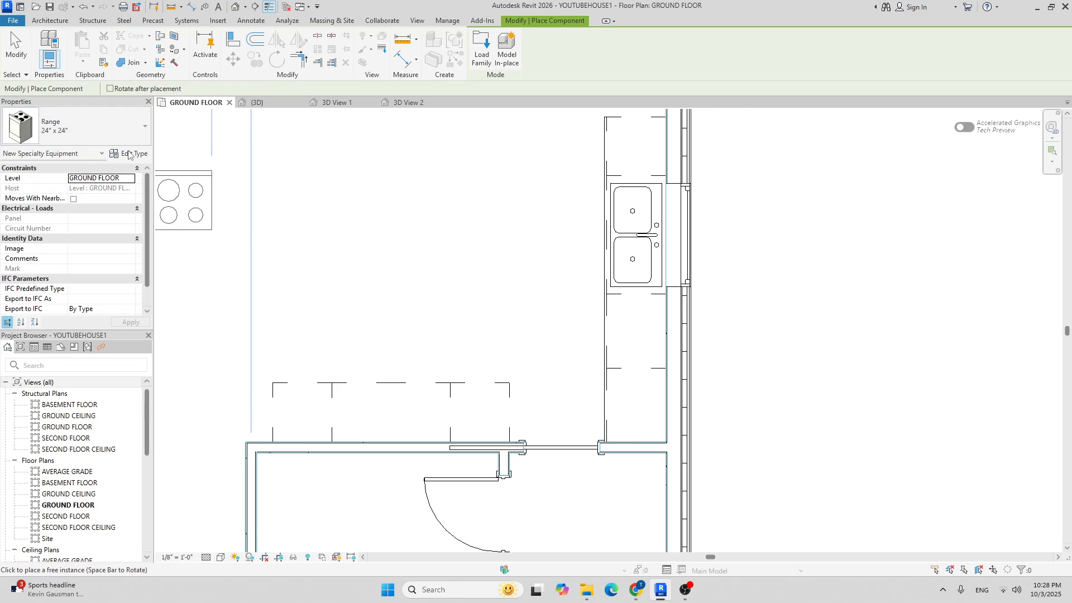
{"action": "left_click", "coordinate": [481, 50]}
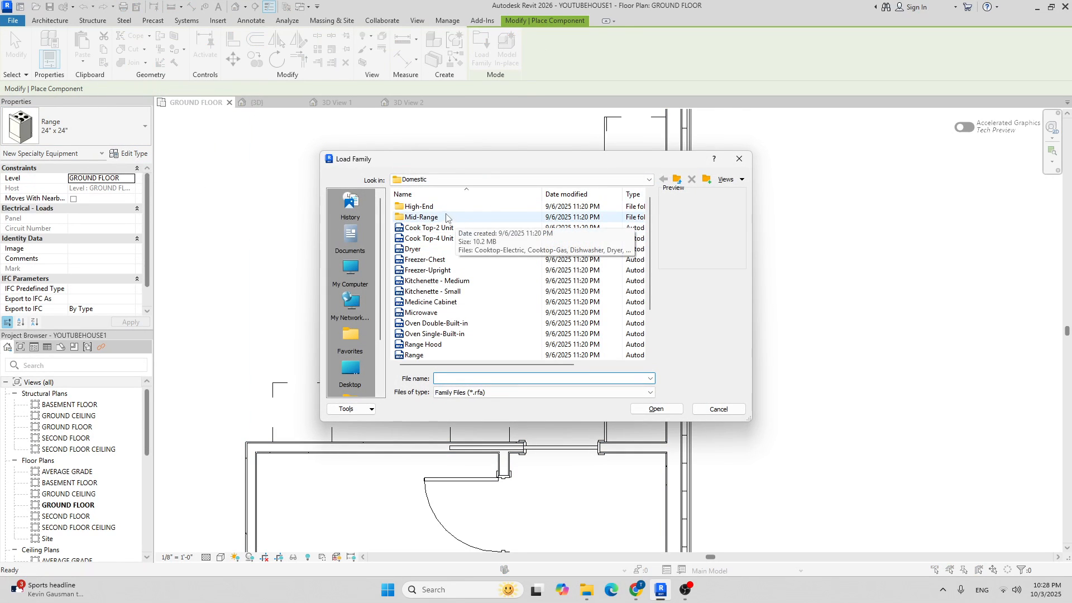
{"action": "double_click", "coordinate": [444, 217]}
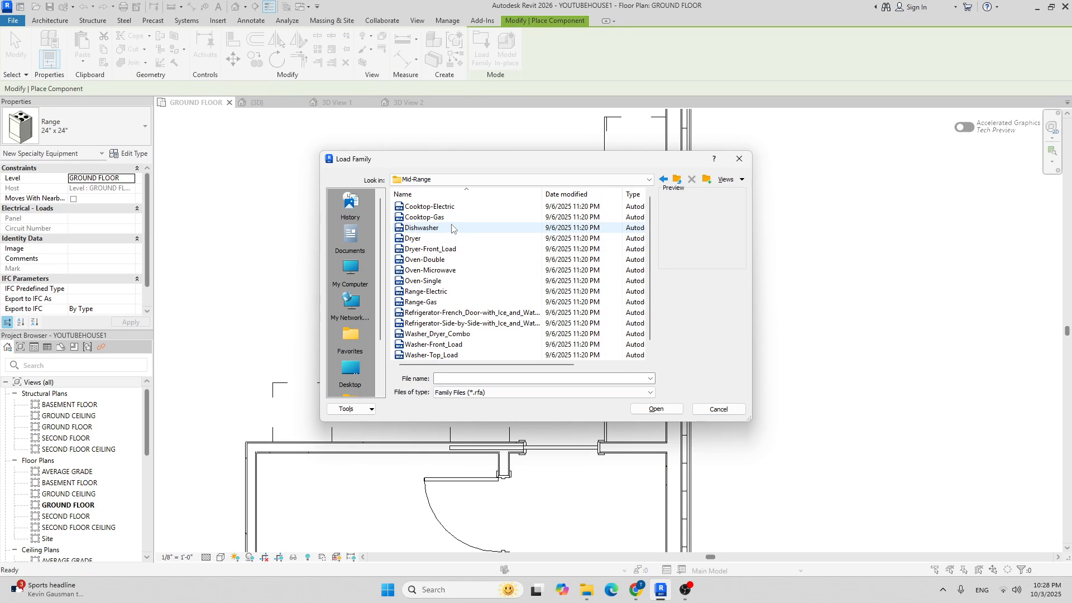
{"action": "left_click", "coordinate": [438, 292]}
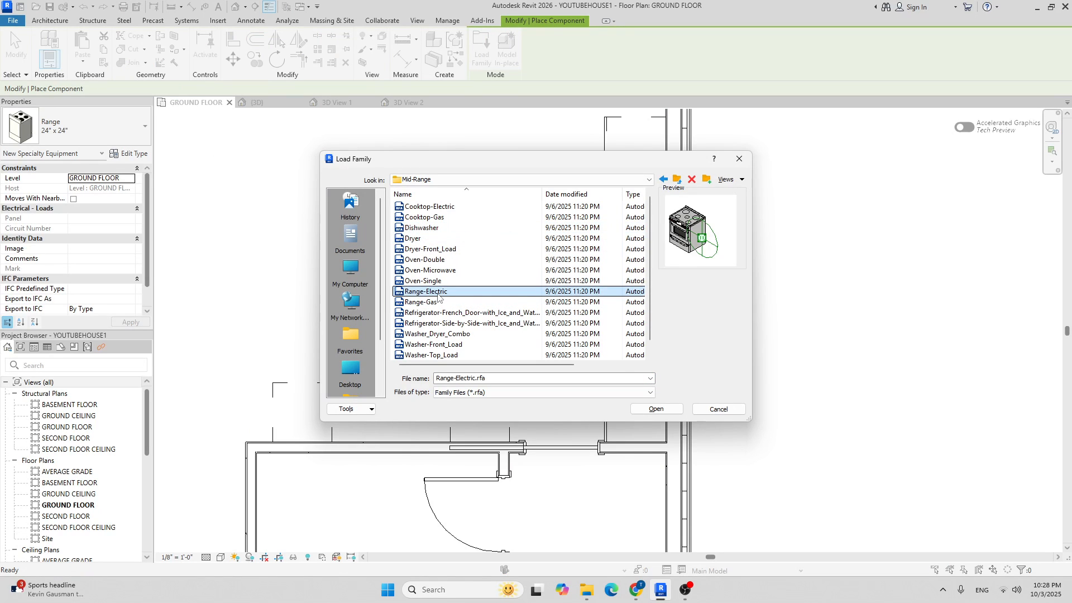
{"action": "left_click", "coordinate": [437, 303]}
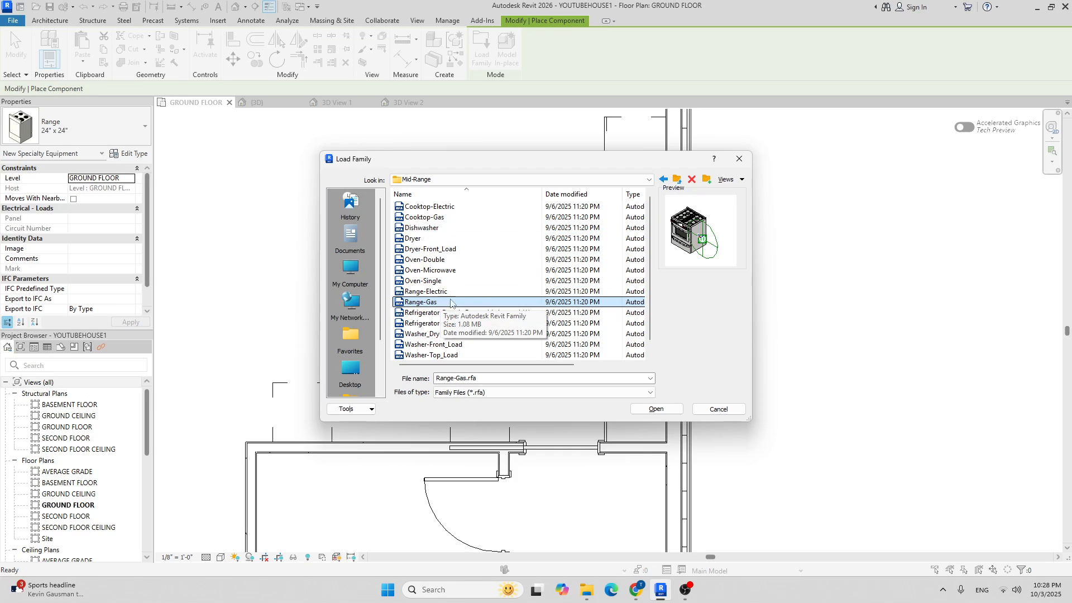
{"action": "left_click", "coordinate": [663, 412]}
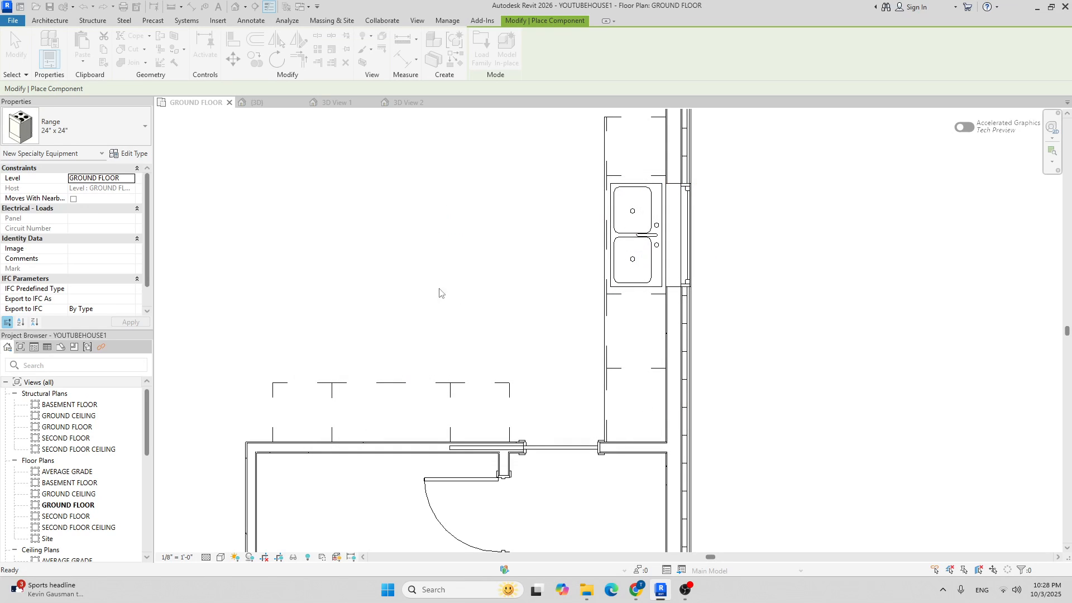
Load Range-Electric.rfa from the Mid-Range folder and bring up the range type list.
{"action": "left_click", "coordinate": [83, 116]}
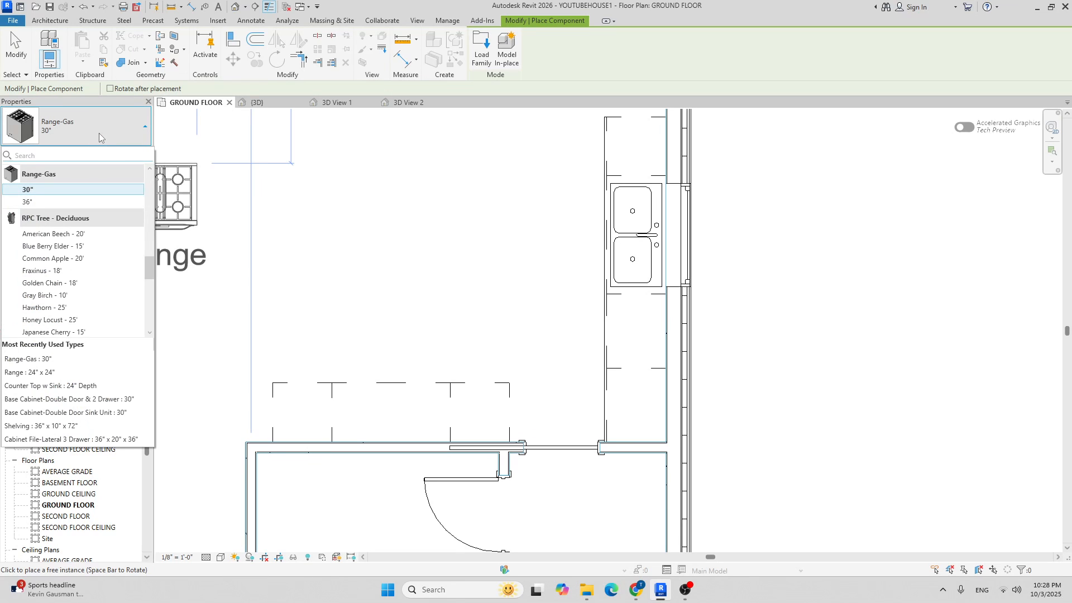
{"action": "left_click", "coordinate": [483, 59]}
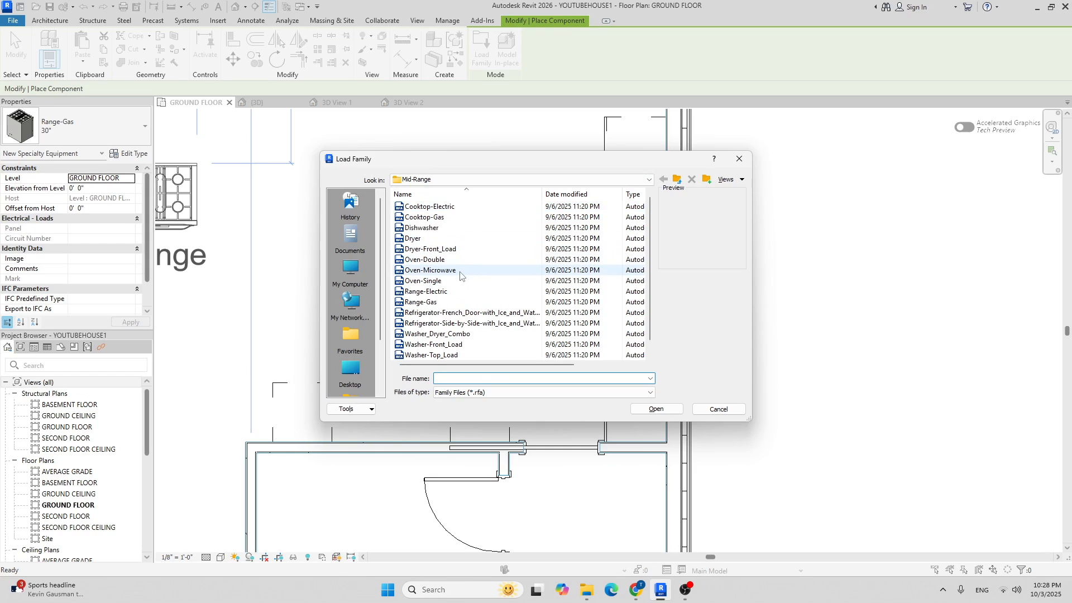
{"action": "scroll", "coordinate": [491, 248], "scroll_direction": "down", "scroll_amount": 1}
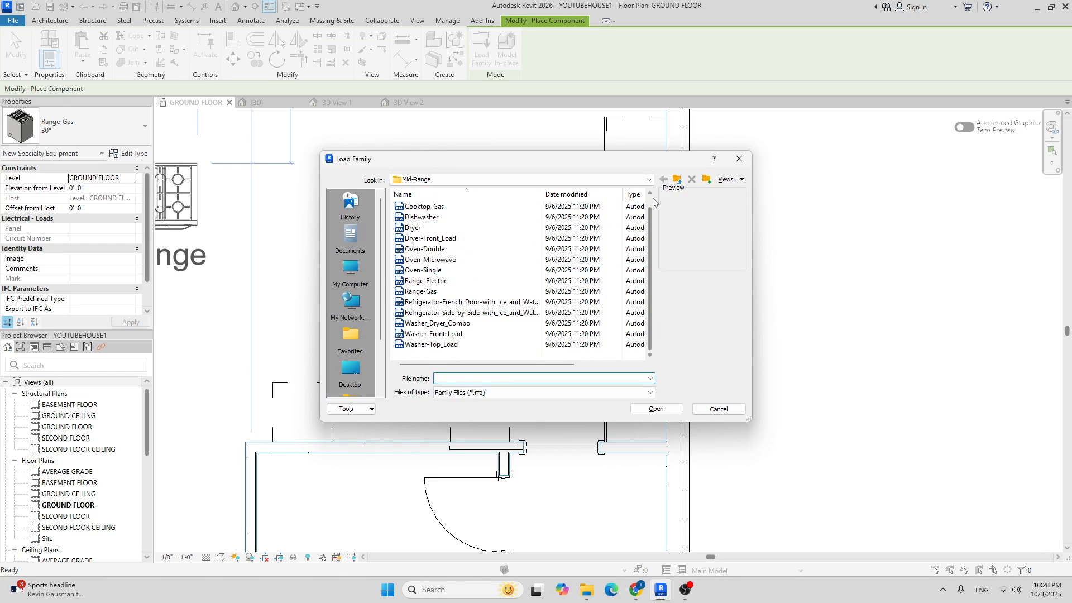
{"action": "left_click", "coordinate": [447, 281]}
{"action": "right_click", "coordinate": [448, 282]}
{"action": "left_click", "coordinate": [411, 283]}
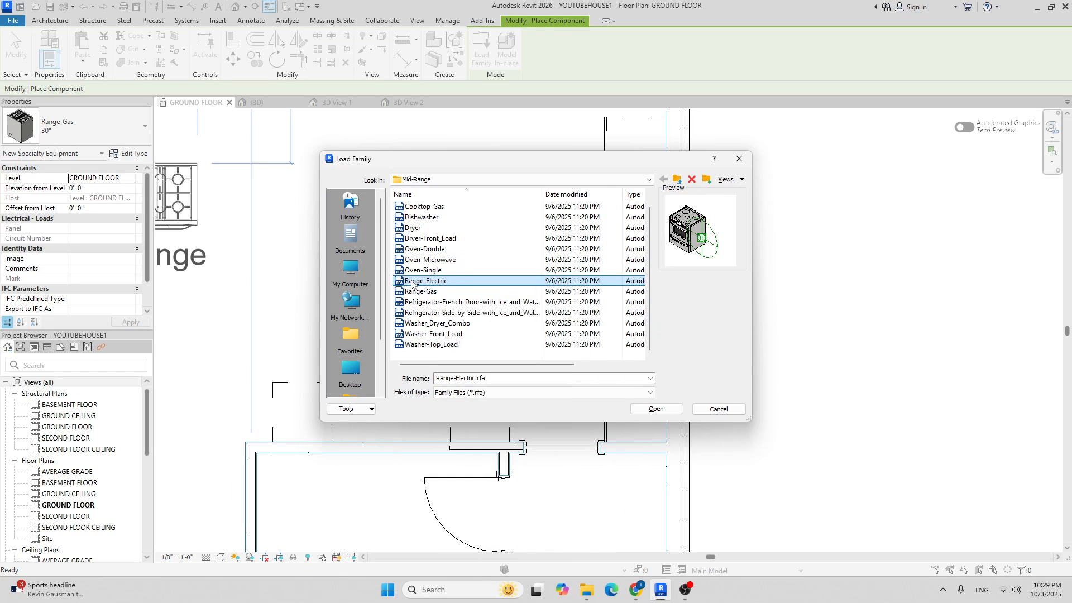
{"action": "left_click", "coordinate": [656, 409]}
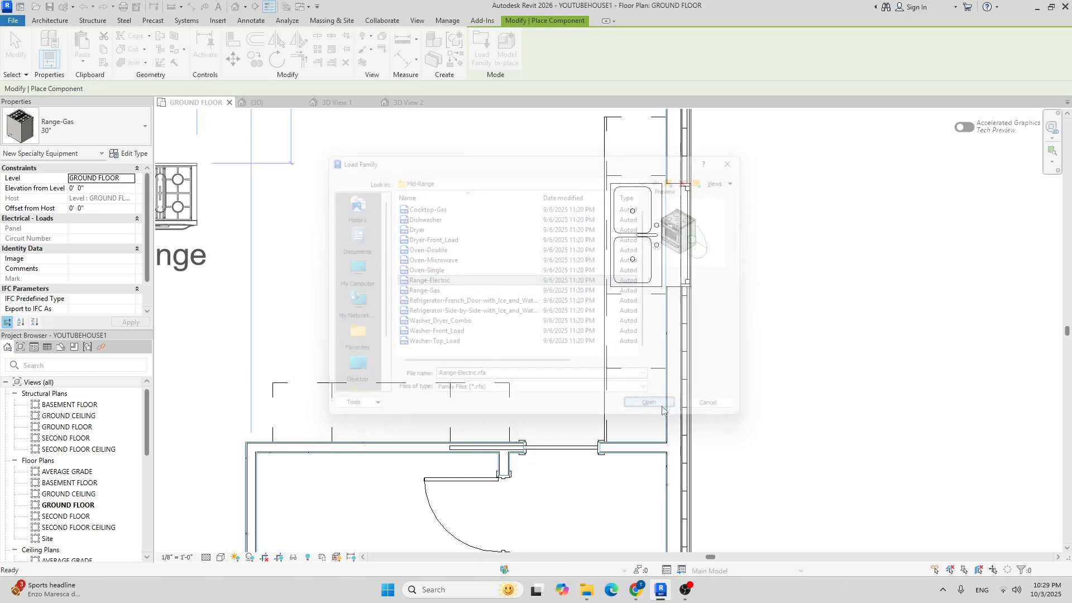
{"action": "left_click", "coordinate": [122, 132]}
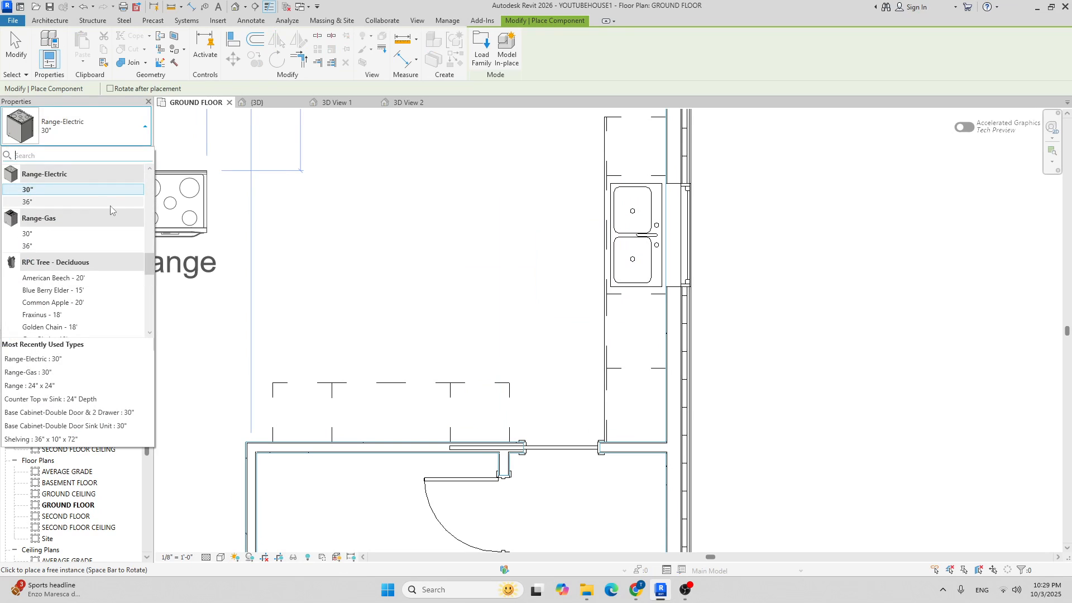
Load the Range-48_Inch.rfa family from the Domestic High-End appliances folder.
{"action": "left_click", "coordinate": [481, 50]}
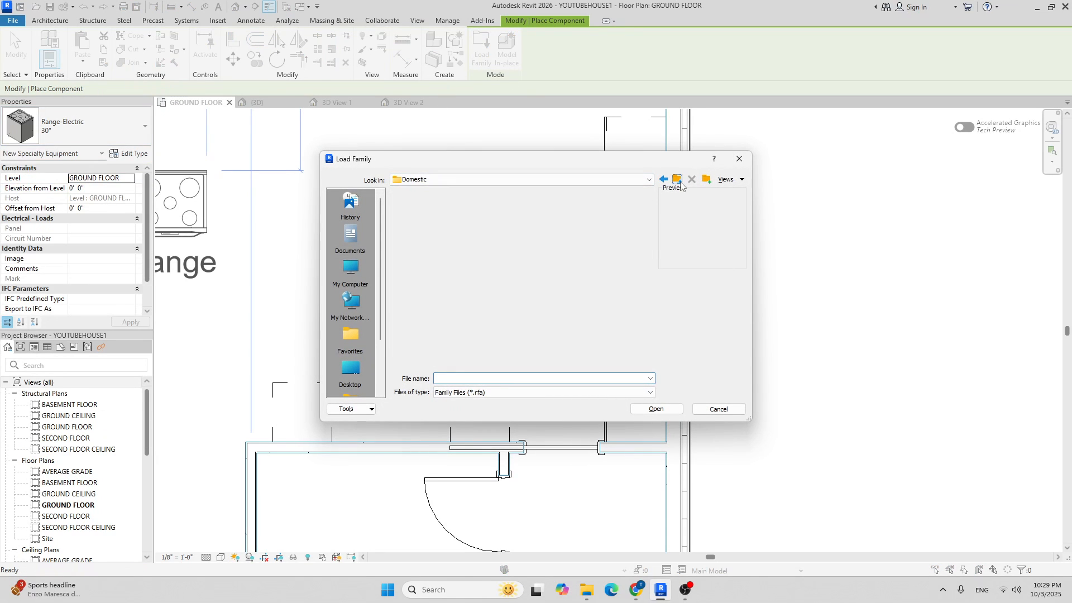
{"action": "double_click", "coordinate": [419, 206]}
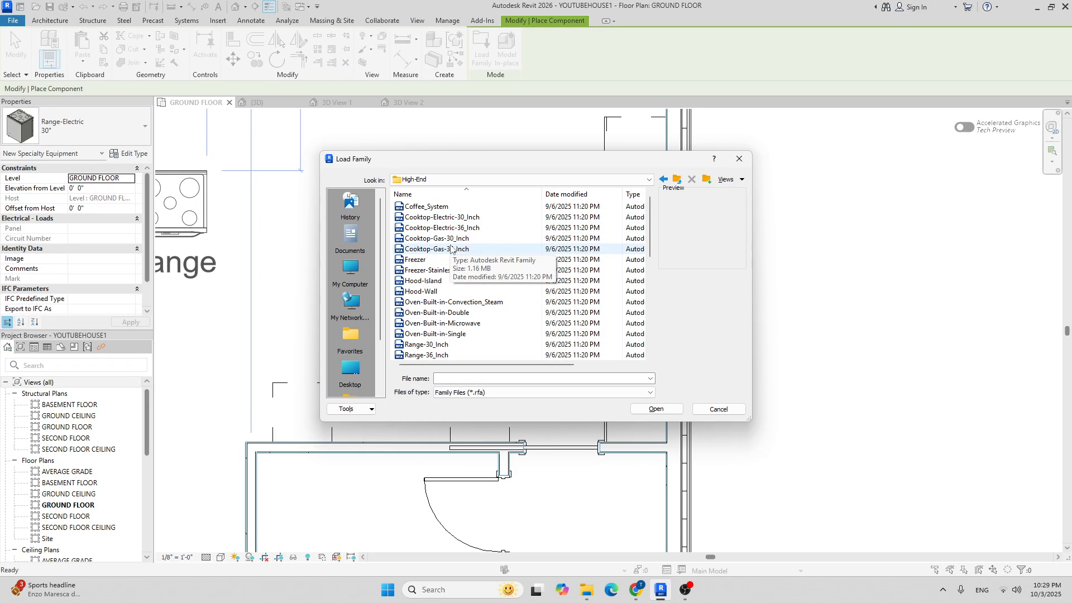
{"action": "scroll", "coordinate": [452, 250], "scroll_direction": "down", "scroll_amount": 1}
{"action": "right_click", "coordinate": [444, 219]}
{"action": "left_click", "coordinate": [416, 271]}
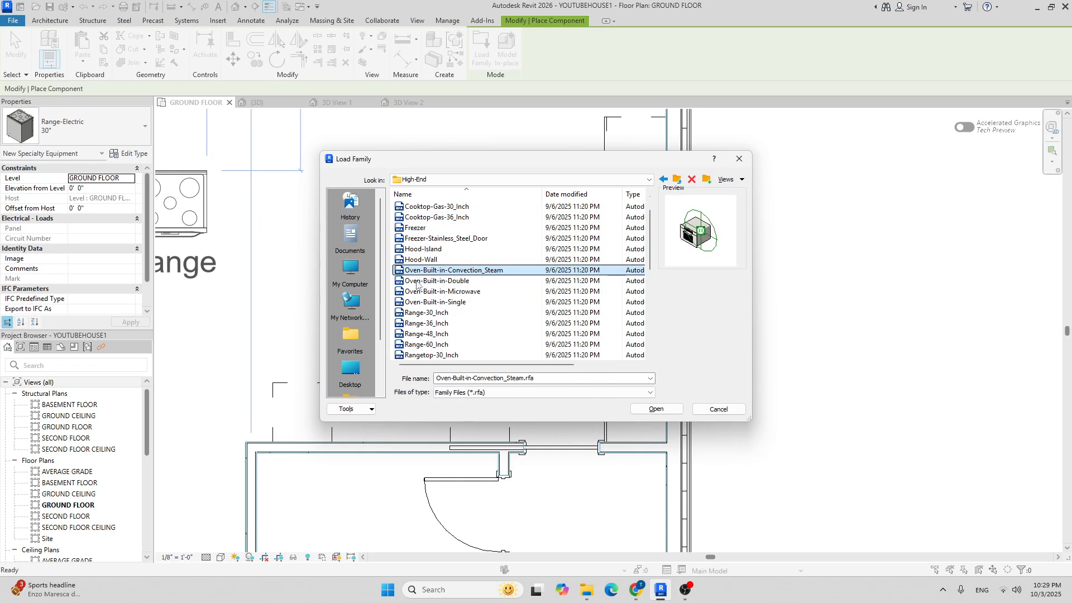
{"action": "left_click", "coordinate": [441, 333]}
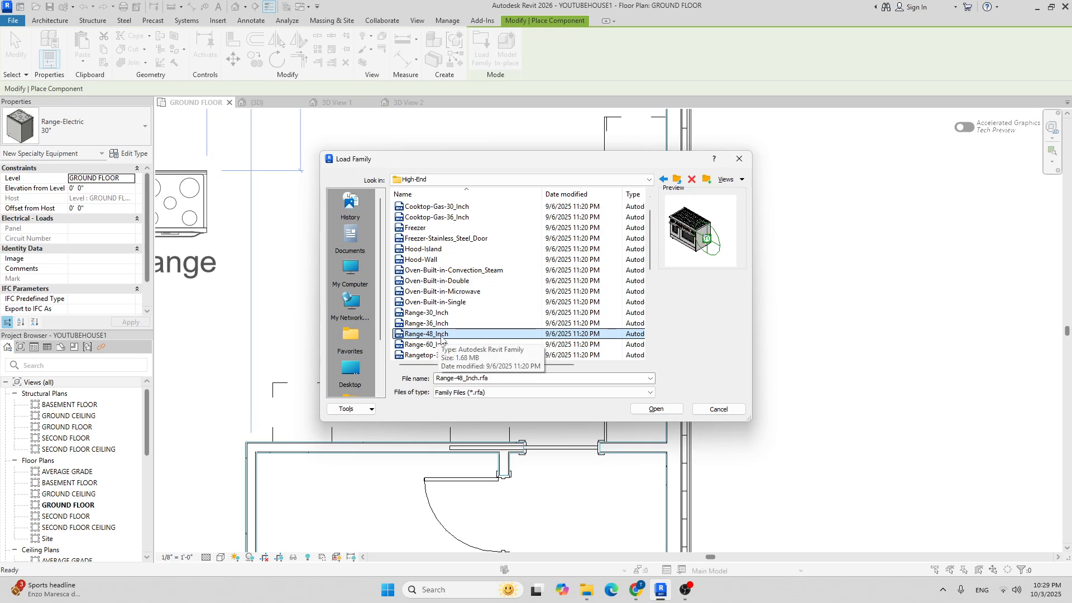
{"action": "scroll", "coordinate": [441, 337], "scroll_direction": "down", "scroll_amount": 2}
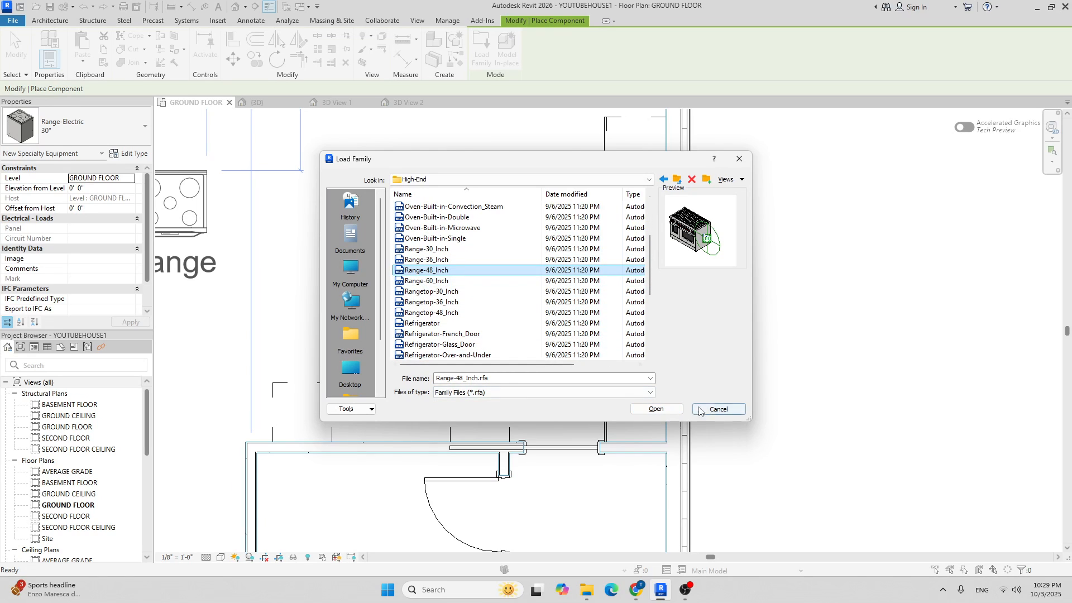
{"action": "left_click", "coordinate": [657, 410]}
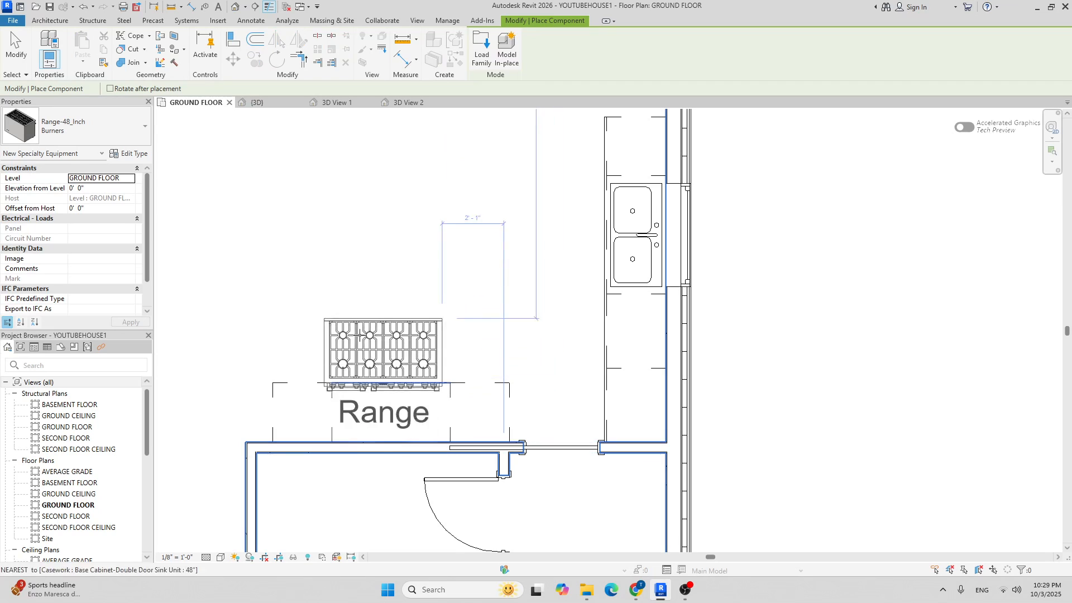
Cancel the Range placement and delete the base cabinet where the range will go.
{"action": "scroll", "coordinate": [393, 406], "scroll_direction": "up", "scroll_amount": 2}
{"action": "scroll", "coordinate": [393, 407], "scroll_direction": "up", "scroll_amount": 1}
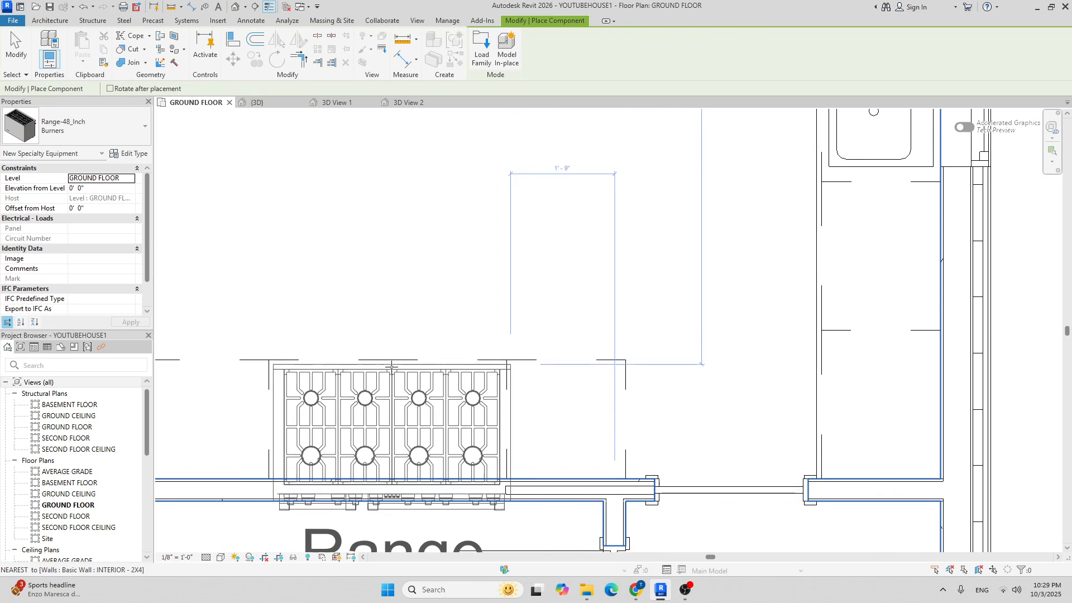
{"action": "scroll", "coordinate": [460, 190], "scroll_direction": "down", "scroll_amount": 3}
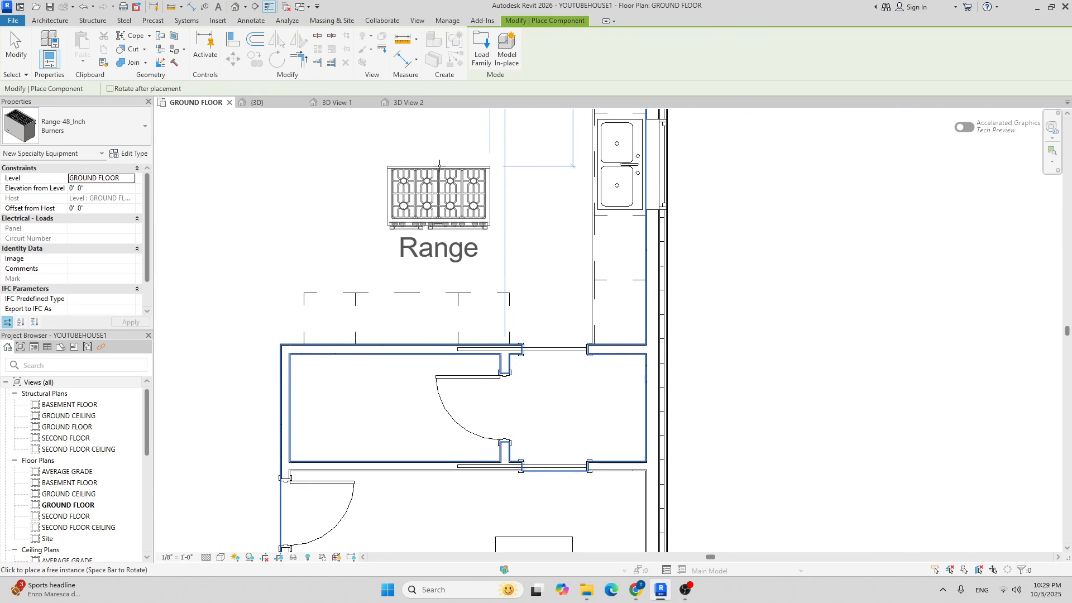
{"action": "key", "text": "Escape"}
{"action": "scroll", "coordinate": [423, 265], "scroll_direction": "up", "scroll_amount": 1}
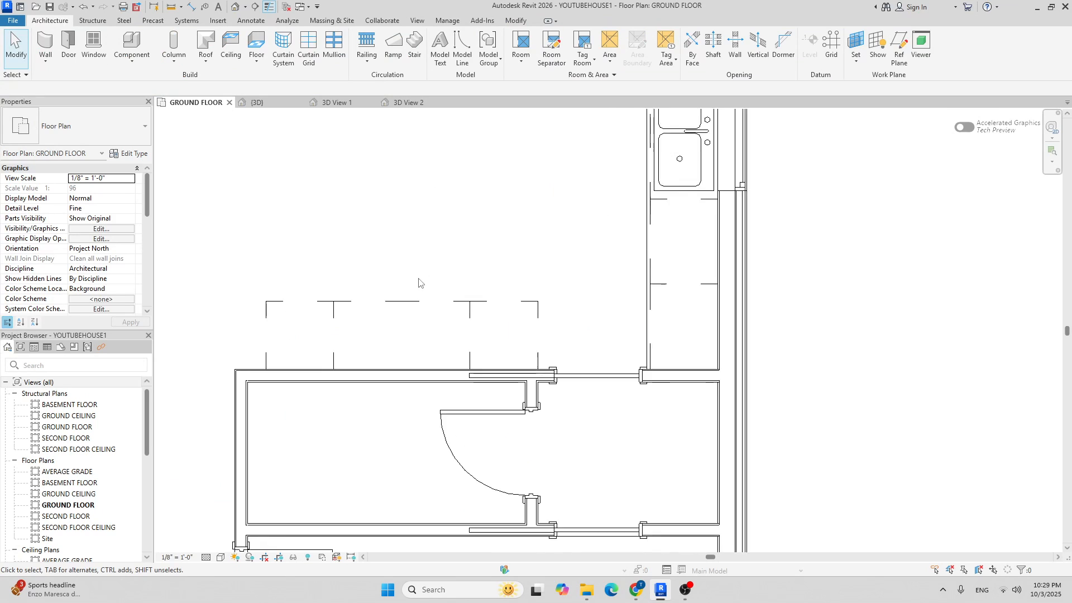
{"action": "left_click", "coordinate": [407, 304]}
{"action": "key", "text": "Delete"}
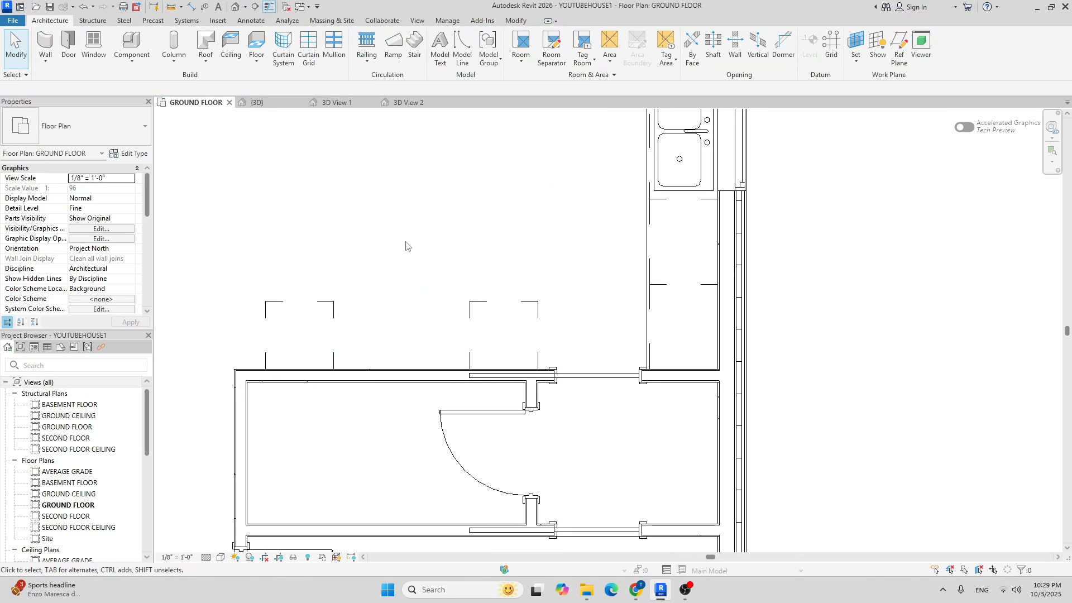
Place the Range-48_Inch in the cabinet gap against the wall, rotated to face the room.
{"action": "left_click", "coordinate": [121, 33]}
{"action": "key", "text": "space"}
{"action": "key", "text": "space"}
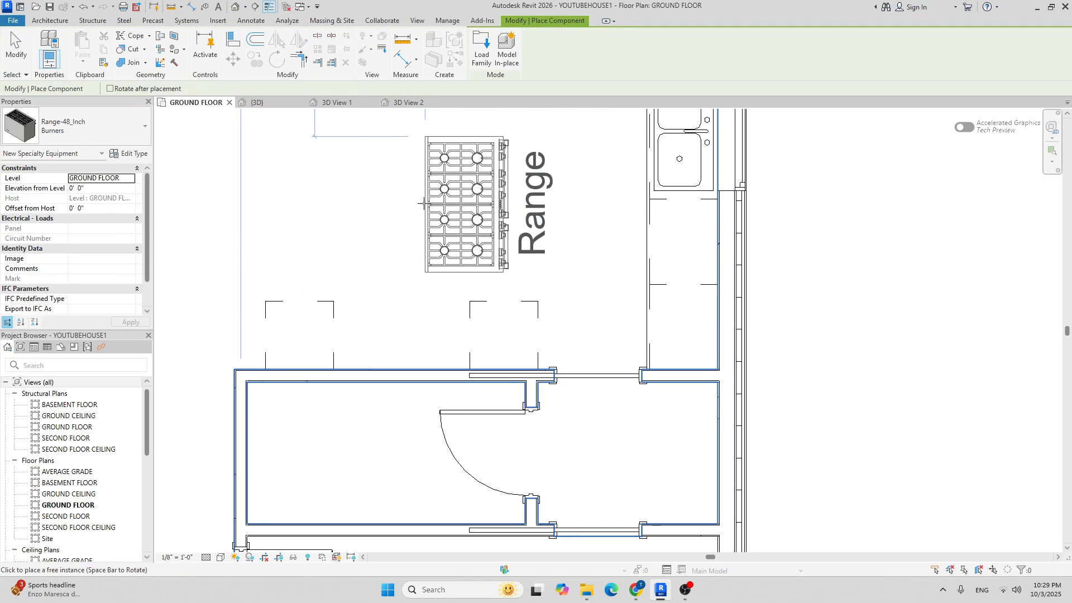
{"action": "scroll", "coordinate": [385, 318], "scroll_direction": "up", "scroll_amount": 2}
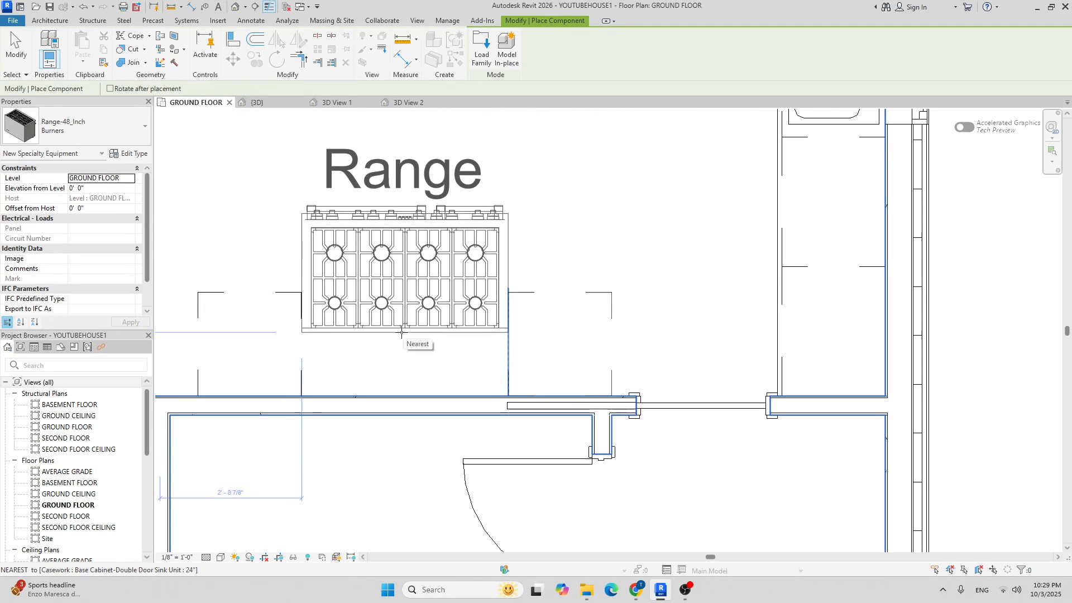
{"action": "scroll", "coordinate": [399, 332], "scroll_direction": "up", "scroll_amount": 2}
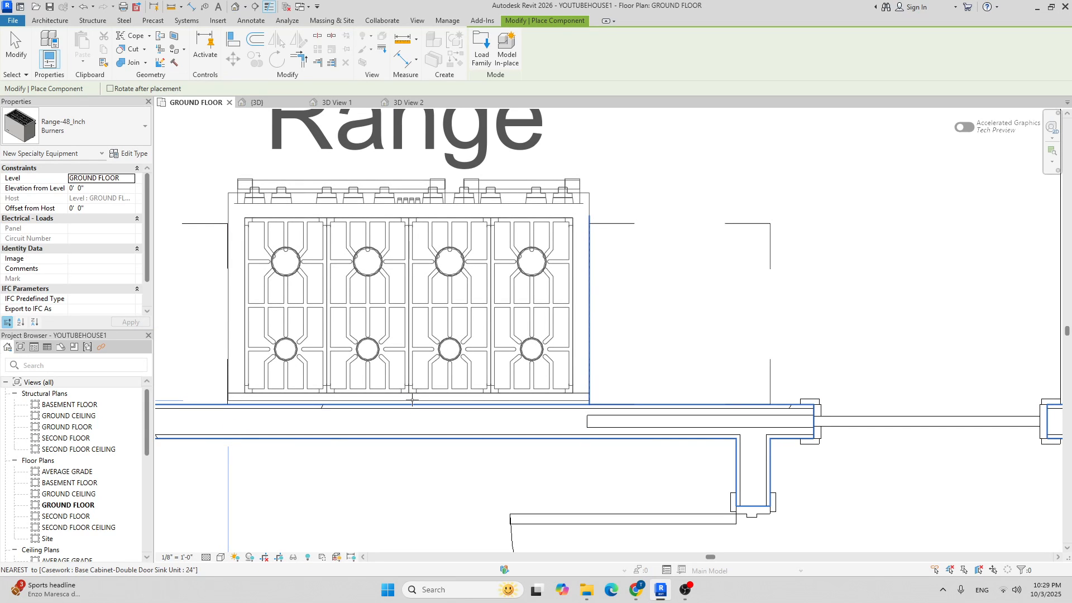
{"action": "left_click", "coordinate": [412, 401]}
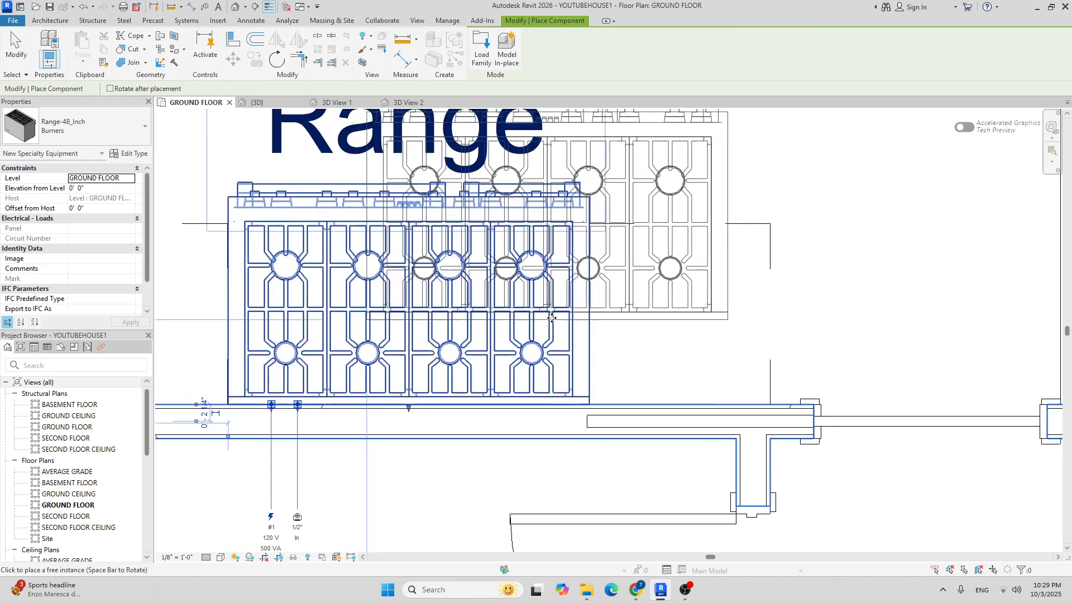
{"action": "scroll", "coordinate": [587, 249], "scroll_direction": "up", "scroll_amount": 2}
{"action": "scroll", "coordinate": [586, 248], "scroll_direction": "down", "scroll_amount": 5}
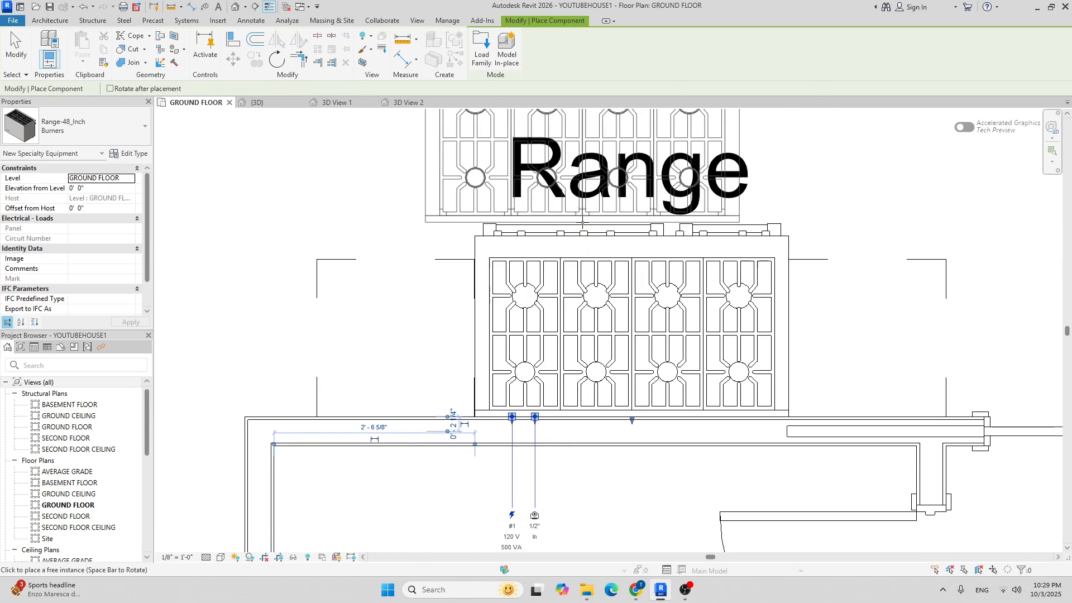
{"action": "key", "text": "Escape"}
{"action": "key", "text": "Escape"}
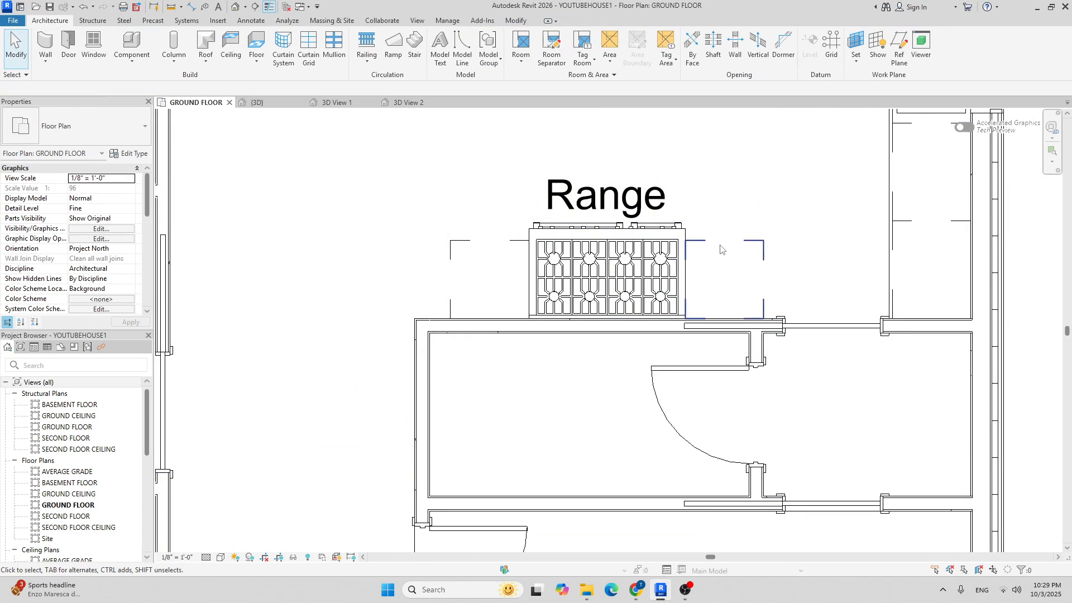
Open the sink base cabinet family, close it without saving, and reselect the cabinet.
{"action": "scroll", "coordinate": [656, 233], "scroll_direction": "up", "scroll_amount": 4}
{"action": "scroll", "coordinate": [656, 233], "scroll_direction": "down", "scroll_amount": 3}
{"action": "scroll", "coordinate": [684, 270], "scroll_direction": "up", "scroll_amount": 3}
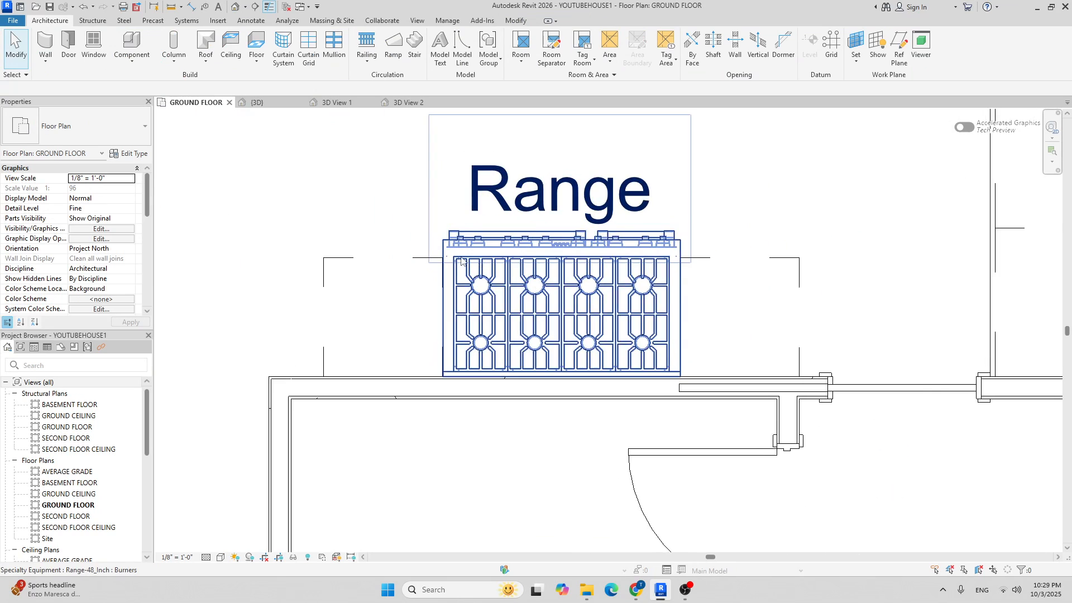
{"action": "scroll", "coordinate": [446, 268], "scroll_direction": "up", "scroll_amount": 4}
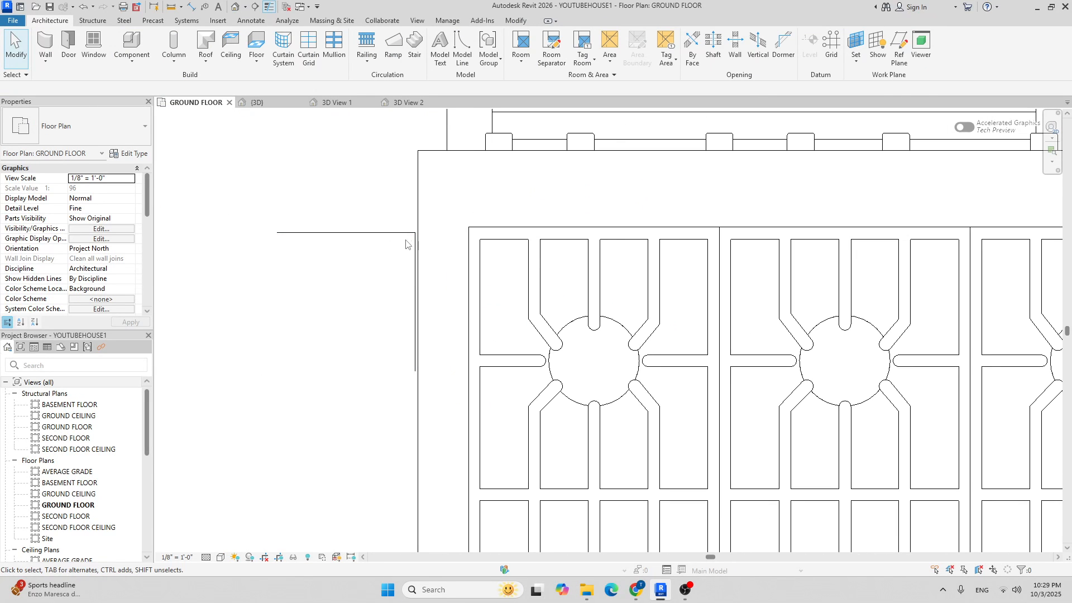
{"action": "double_click", "coordinate": [401, 239]}
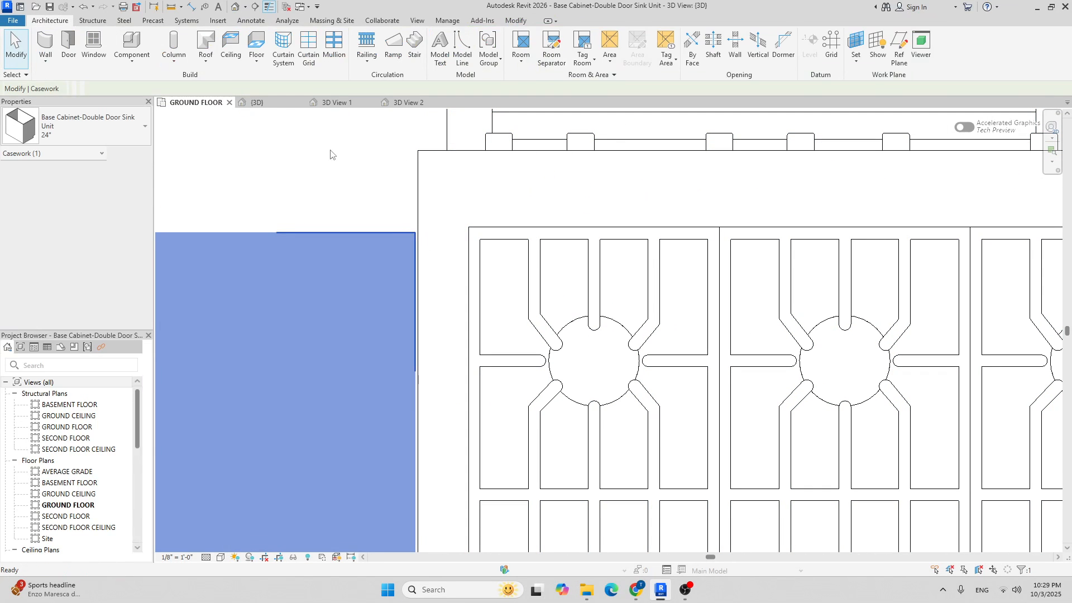
{"action": "left_click", "coordinate": [512, 101]}
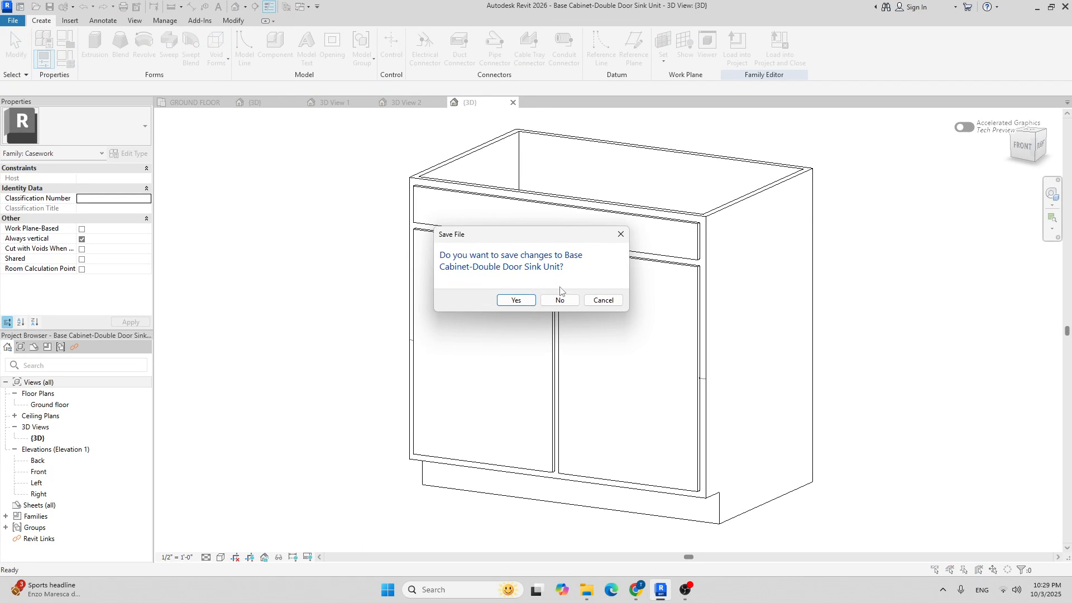
{"action": "left_click", "coordinate": [559, 300]}
{"action": "left_click", "coordinate": [397, 244]}
Move the Double Door Sink Unit base cabinet so its corner butts against the Range edge.
{"action": "left_click", "coordinate": [360, 190]}
{"action": "left_click", "coordinate": [383, 247]}
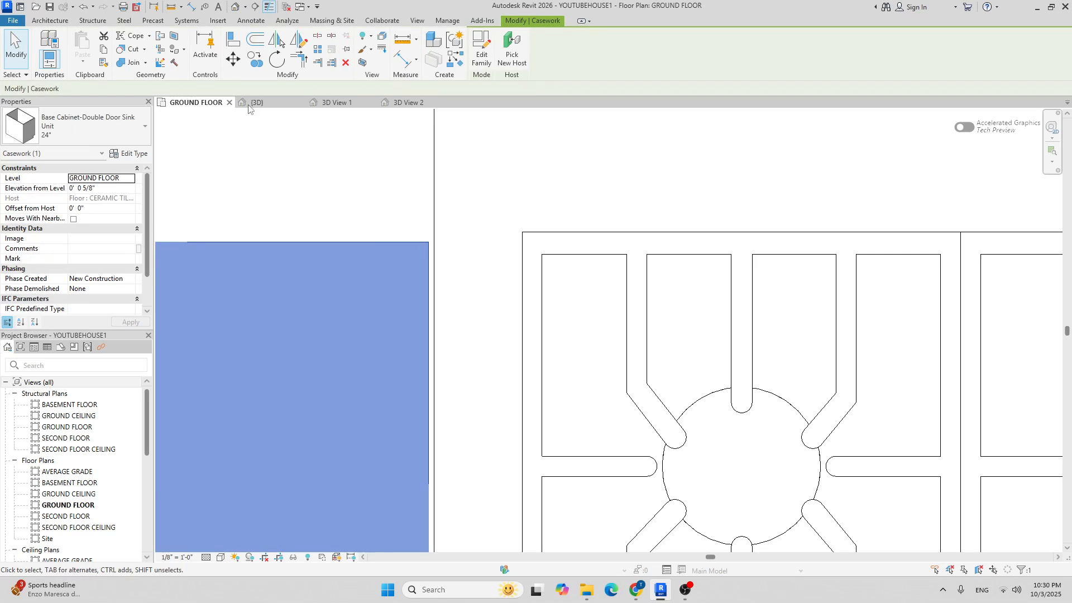
{"action": "left_click", "coordinate": [232, 59]}
{"action": "scroll", "coordinate": [432, 251], "scroll_direction": "up", "scroll_amount": 3}
{"action": "left_click", "coordinate": [431, 243]}
{"action": "left_click", "coordinate": [430, 235]}
{"action": "scroll", "coordinate": [430, 233], "scroll_direction": "down", "scroll_amount": 6}
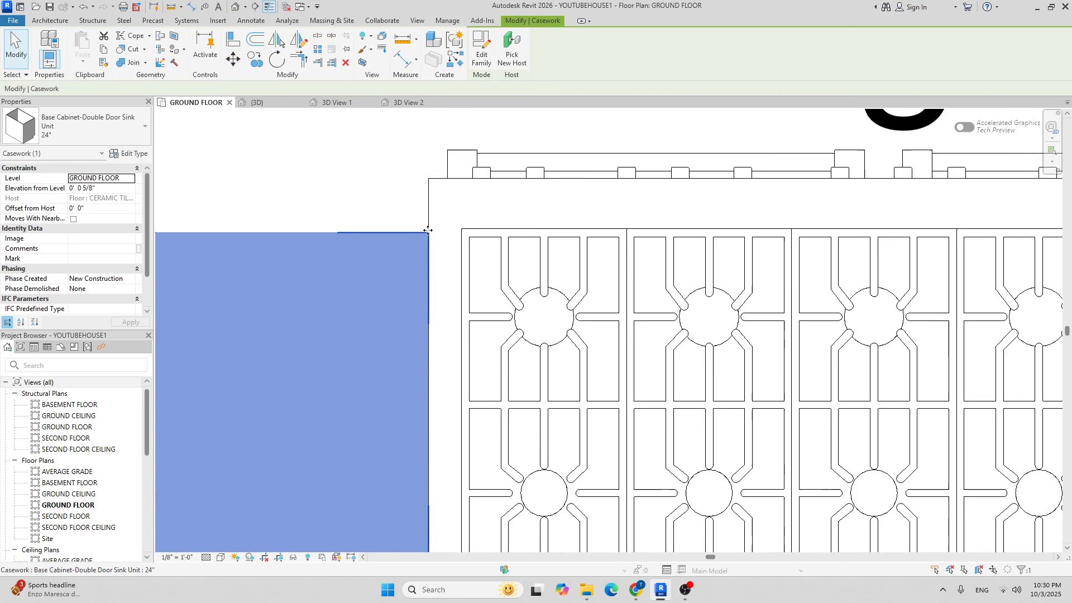
{"action": "left_click", "coordinate": [594, 196]}
{"action": "middle_click_drag", "start_coordinate": [607, 199], "coordinate": [531, 294]}
{"action": "scroll", "coordinate": [531, 294], "scroll_direction": "down", "scroll_amount": 1}
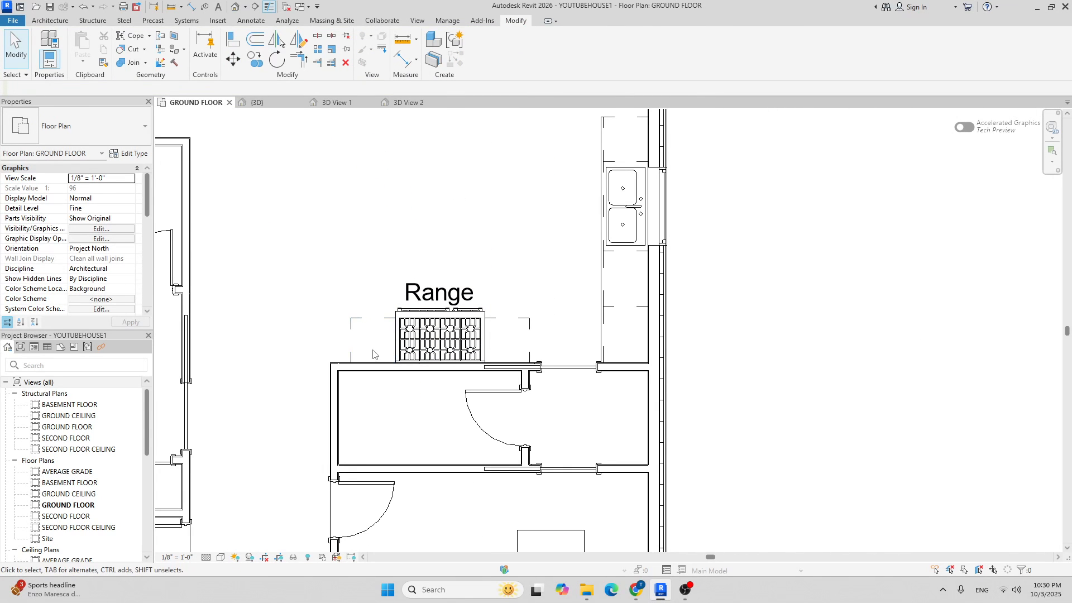
{"action": "left_click", "coordinate": [50, 21]}
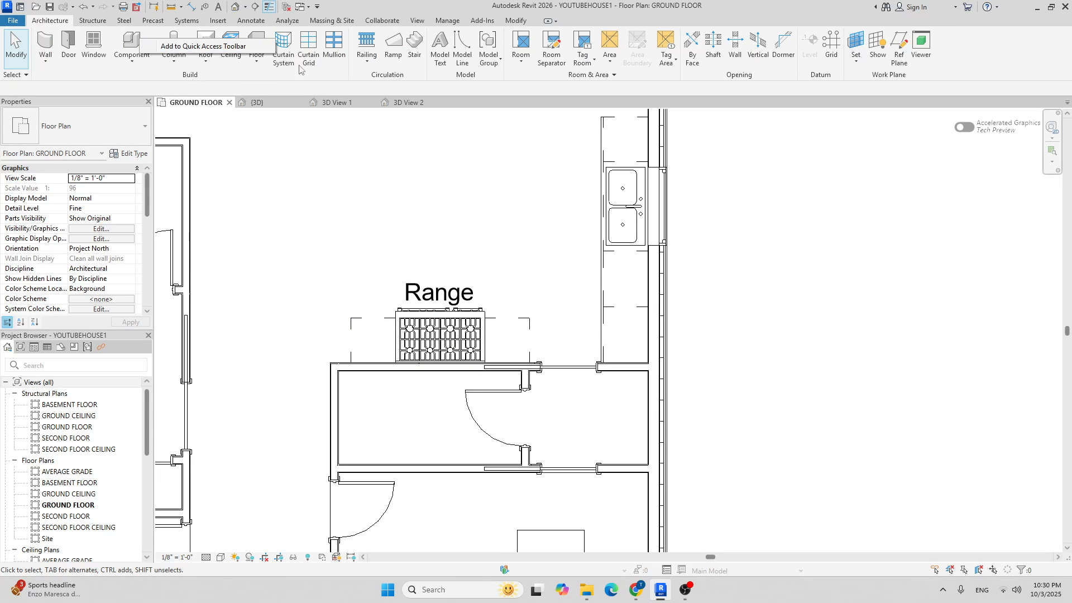
Browse to US > Casework > Counter Tops and select Counter Top.rfa for loading.
{"action": "left_click", "coordinate": [126, 39]}
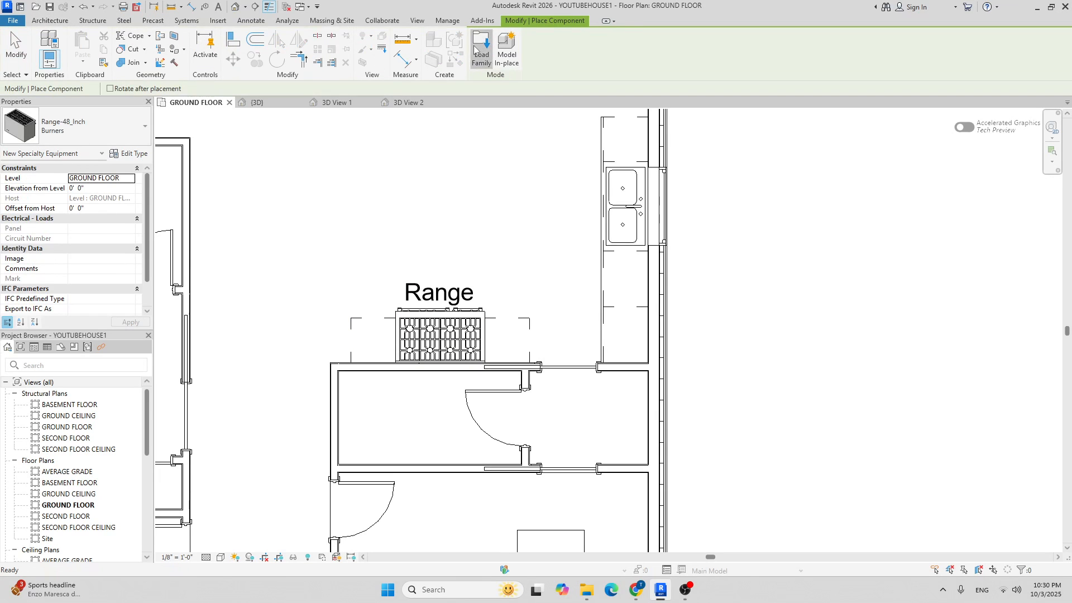
{"action": "left_click", "coordinate": [481, 50]}
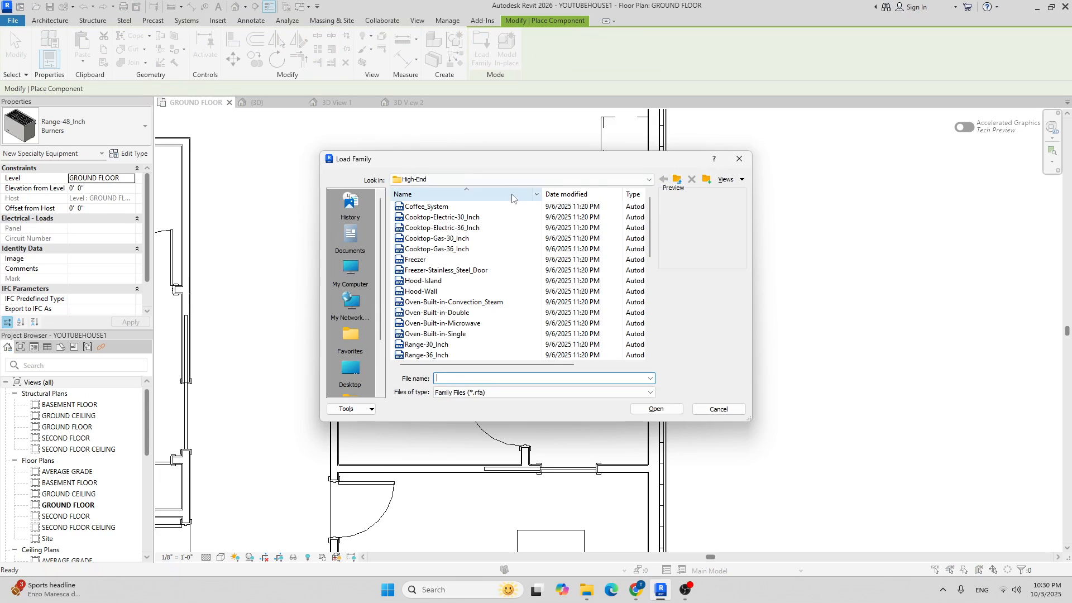
{"action": "left_click", "coordinate": [635, 181]}
{"action": "left_click", "coordinate": [461, 268]}
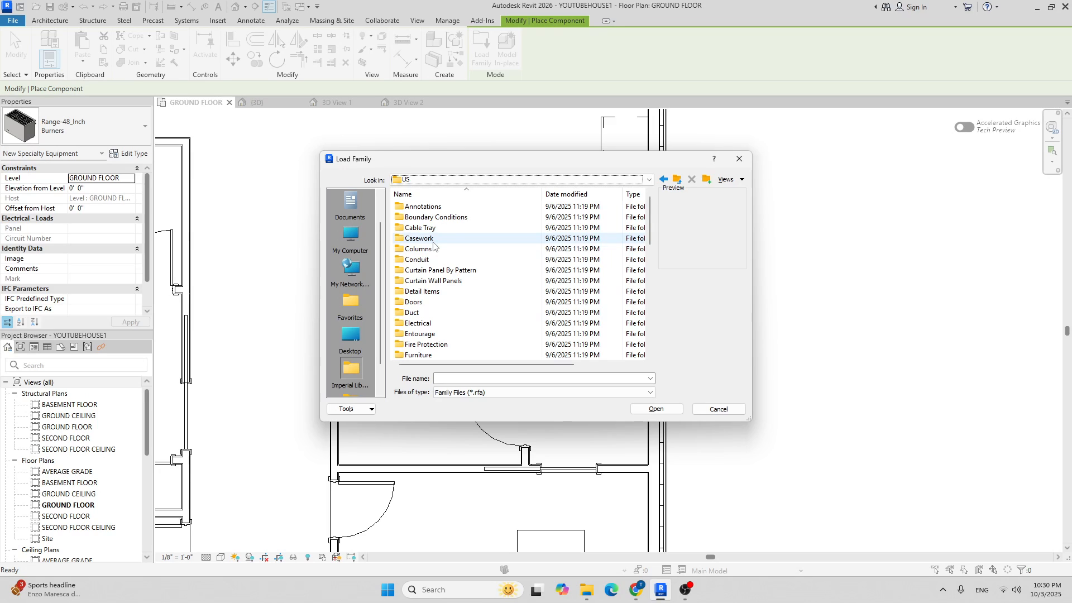
{"action": "double_click", "coordinate": [433, 243]}
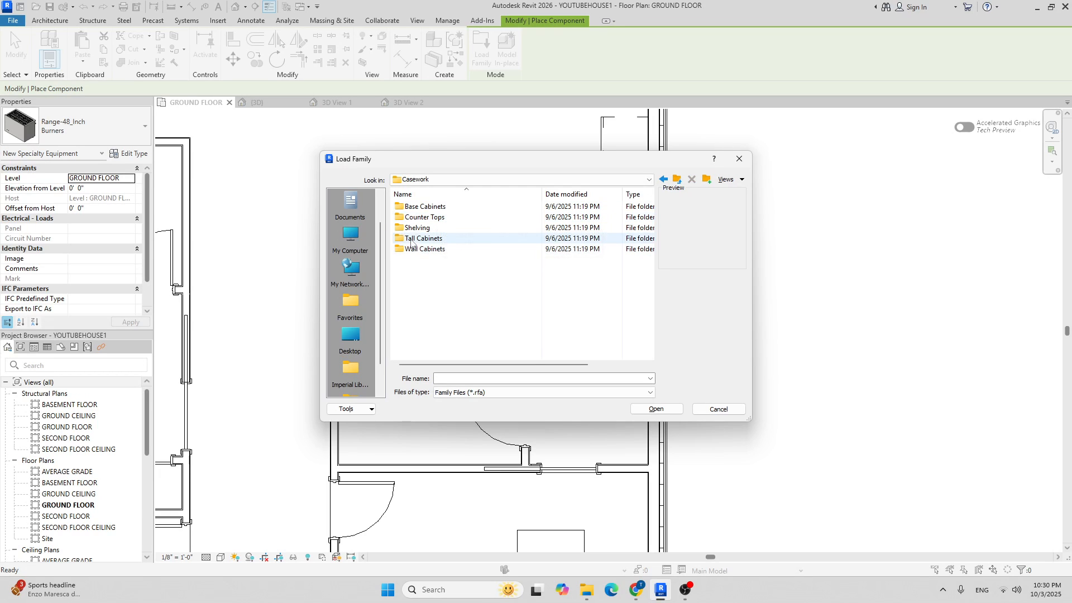
{"action": "double_click", "coordinate": [425, 218]}
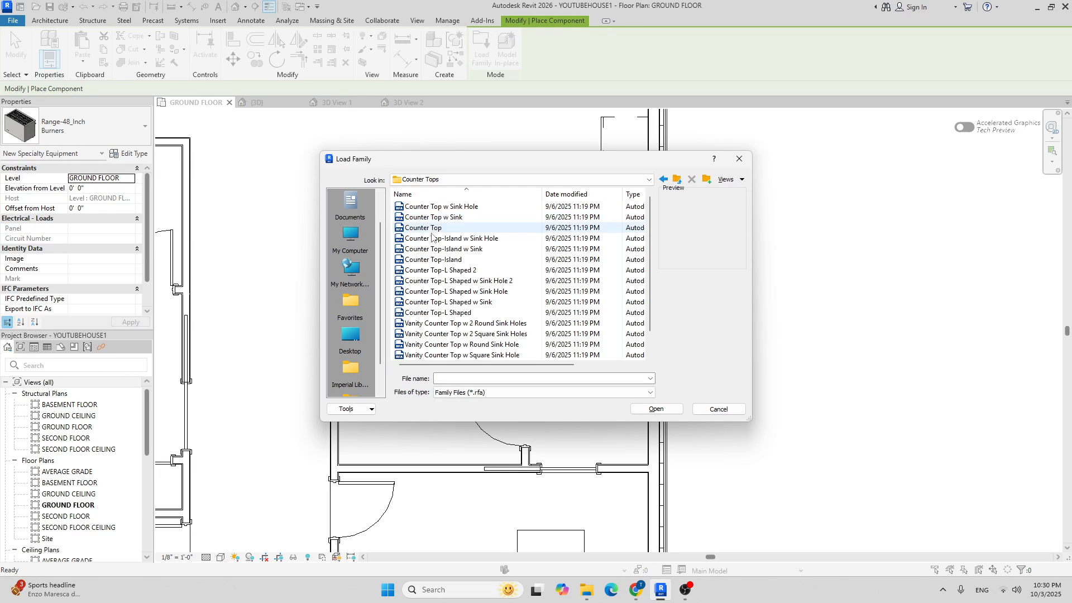
{"action": "left_click", "coordinate": [434, 229]}
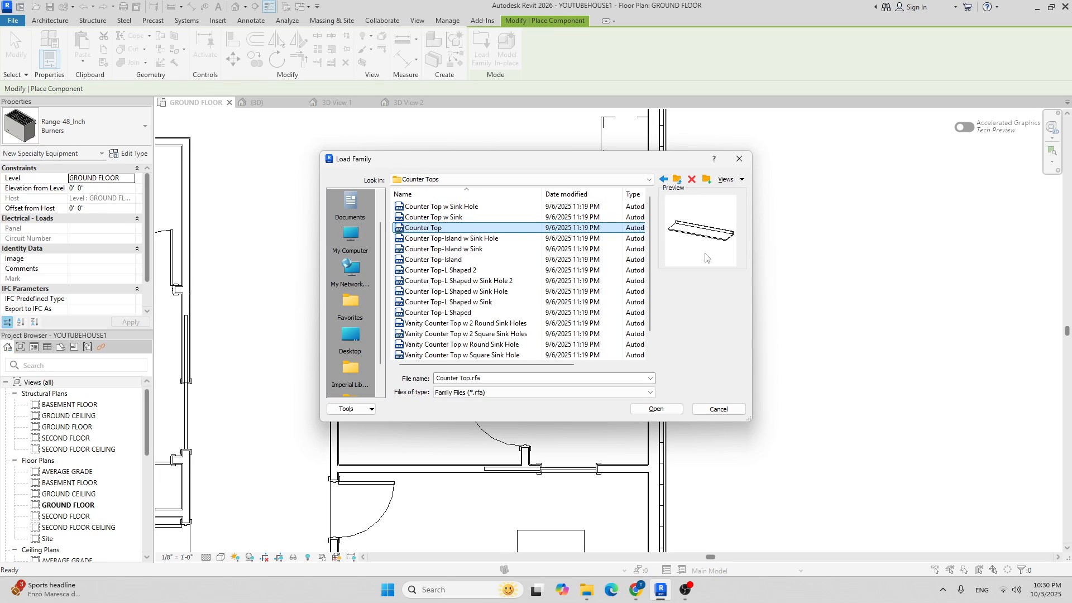
Load the Counter Top family and cancel the rotated placement preview.
{"action": "left_click", "coordinate": [669, 412]}
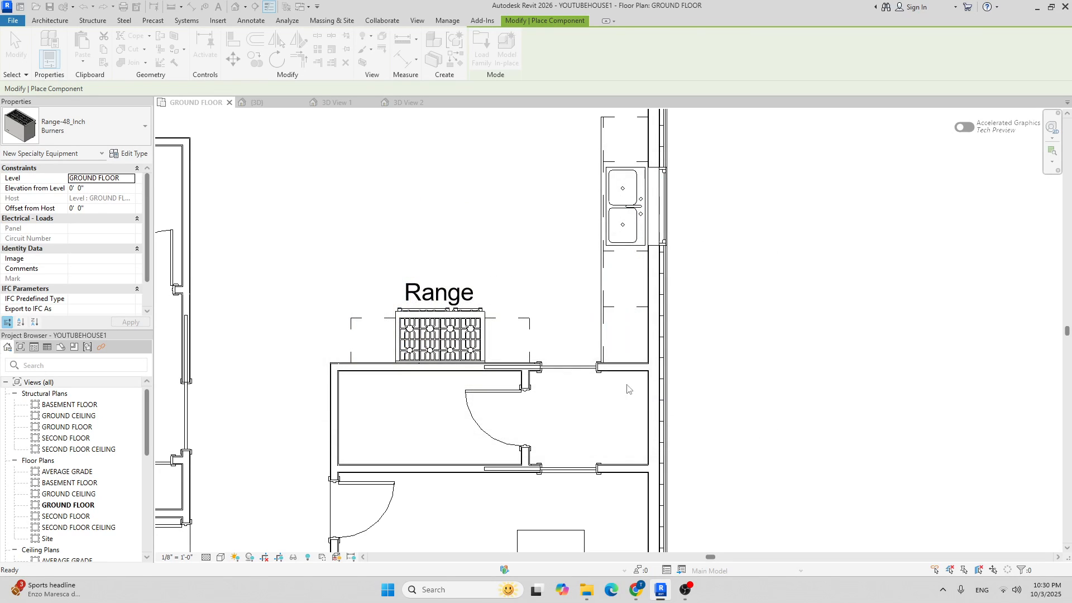
{"action": "key", "text": "space"}
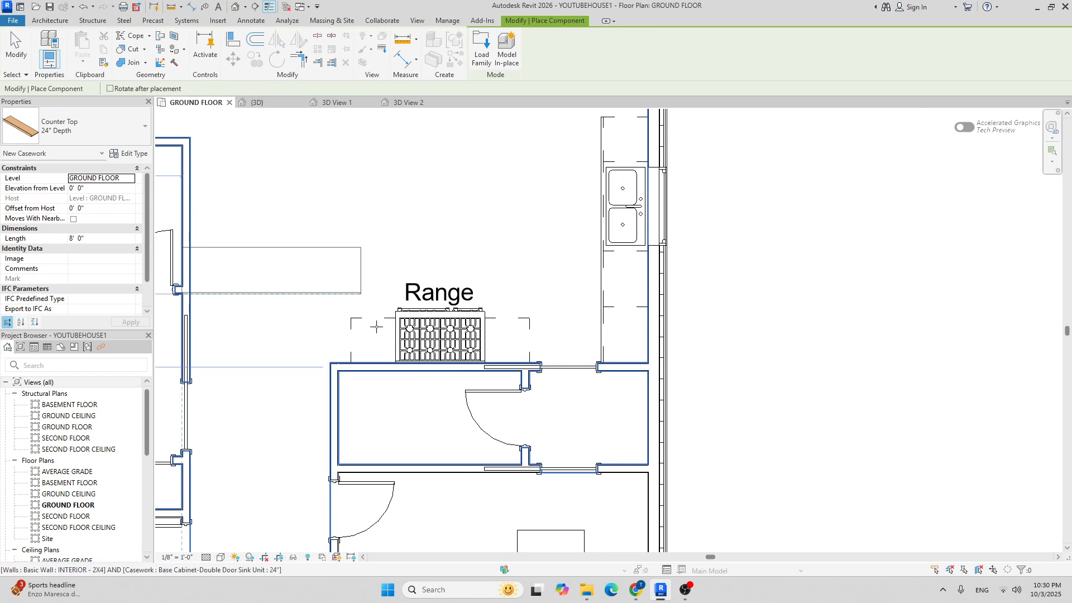
{"action": "scroll", "coordinate": [357, 340], "scroll_direction": "up", "scroll_amount": 6}
{"action": "scroll", "coordinate": [460, 389], "scroll_direction": "up", "scroll_amount": 2}
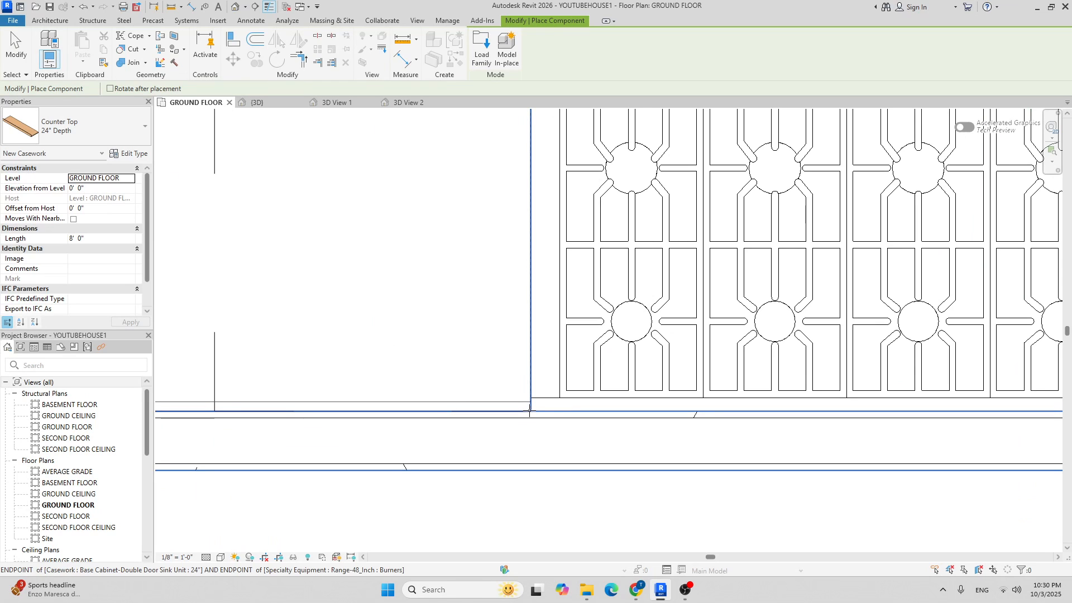
{"action": "scroll", "coordinate": [490, 279], "scroll_direction": "down", "scroll_amount": 5}
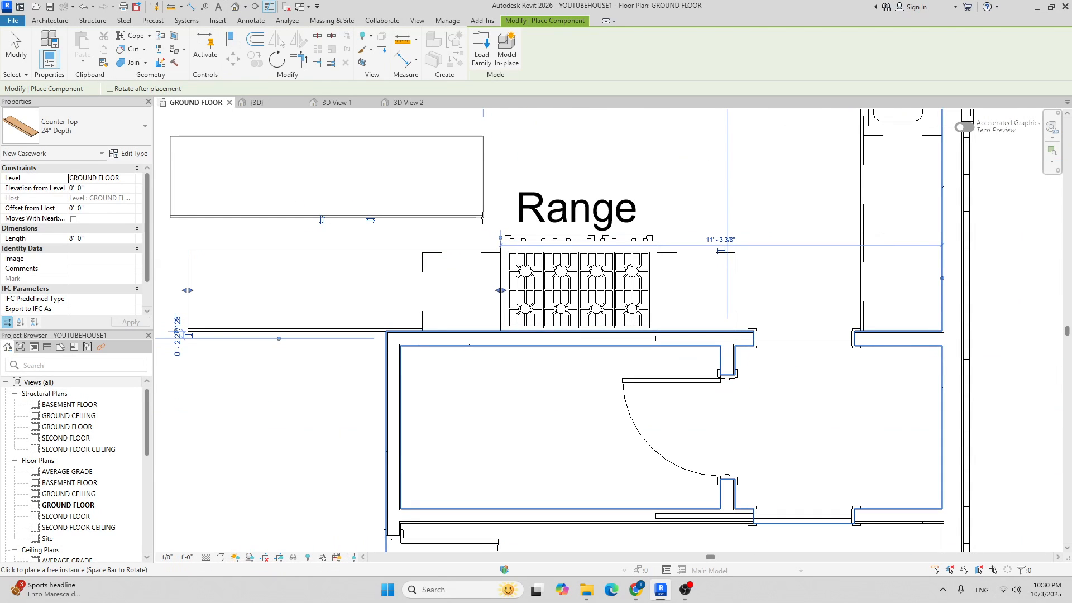
{"action": "key", "text": "Escape"}
{"action": "key", "text": "Escape"}
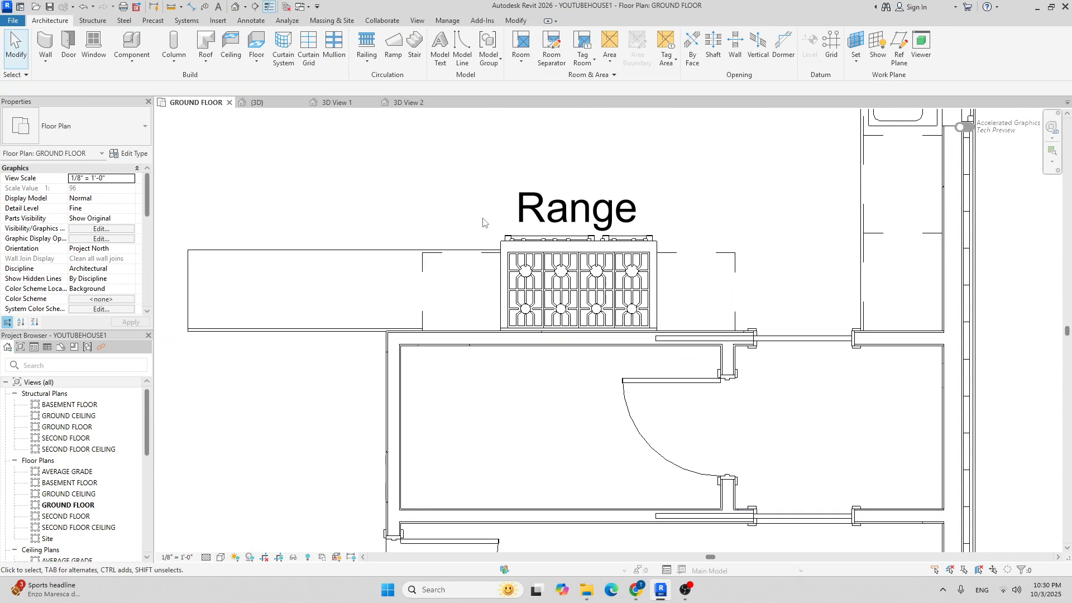
Shorten the placed counter top to 2' 0" between the sink and the Range.
{"action": "left_click", "coordinate": [385, 252]}
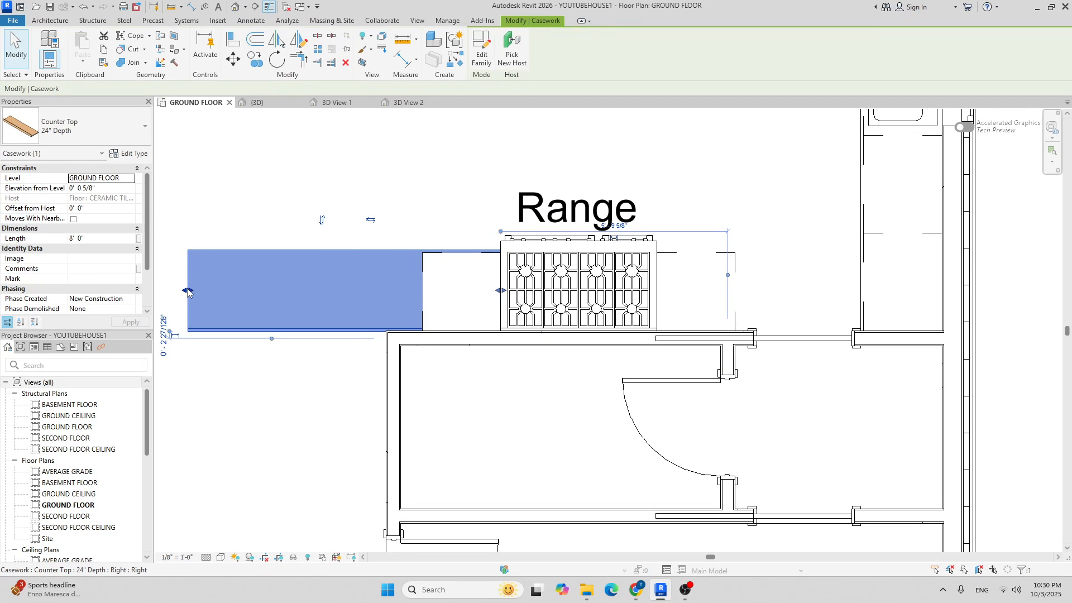
{"action": "left_click_drag", "start_coordinate": [188, 291], "coordinate": [192, 292]}
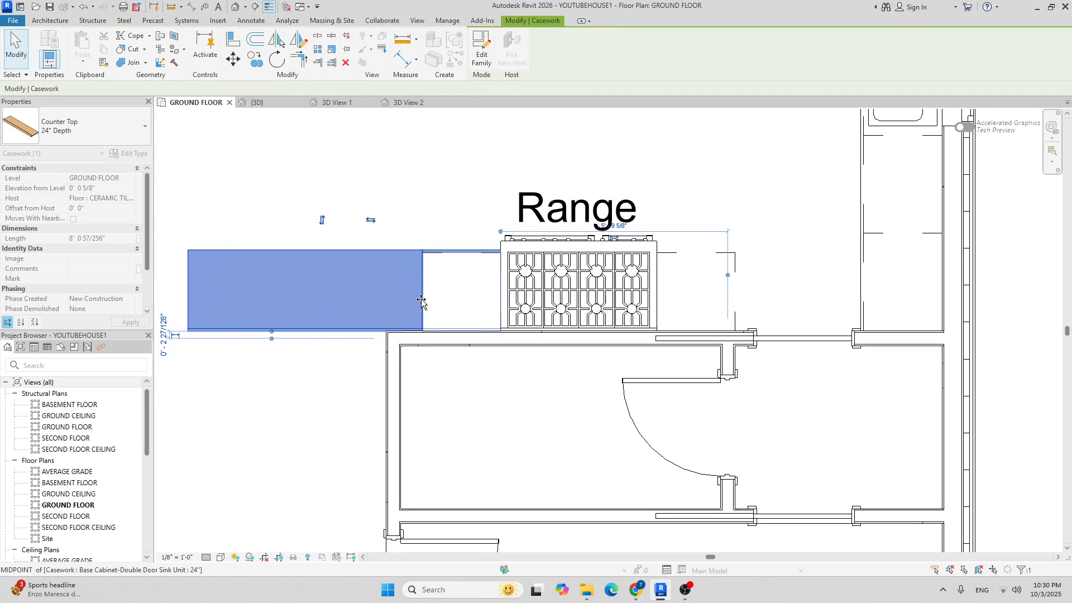
{"action": "left_click_drag", "start_coordinate": [420, 301], "coordinate": [421, 302]}
{"action": "left_click", "coordinate": [469, 215]}
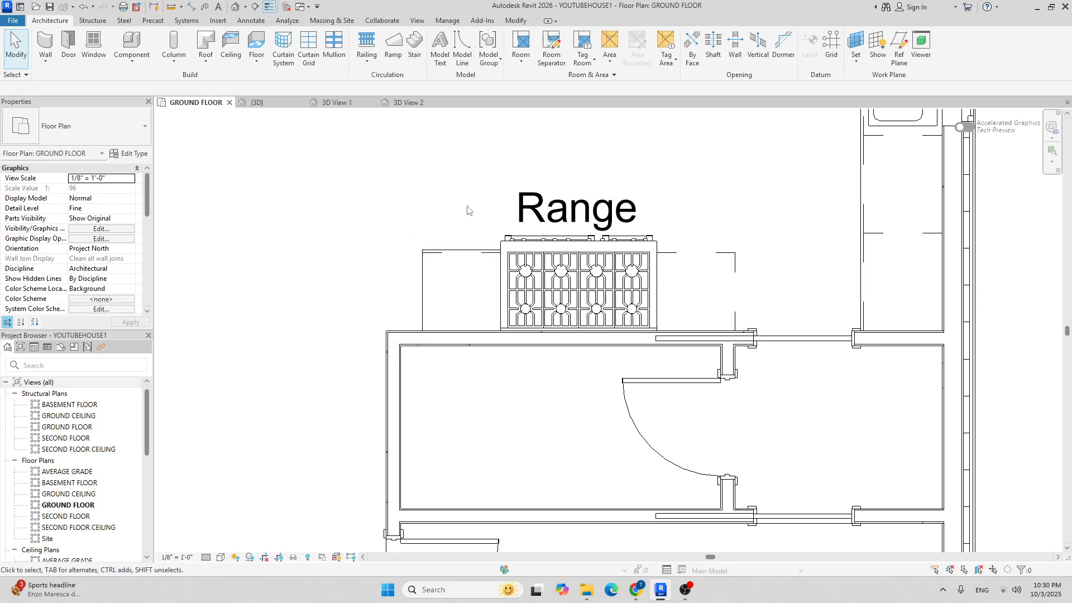
{"action": "left_click", "coordinate": [408, 102]}
{"action": "scroll", "coordinate": [748, 352], "scroll_direction": "up", "scroll_amount": 5}
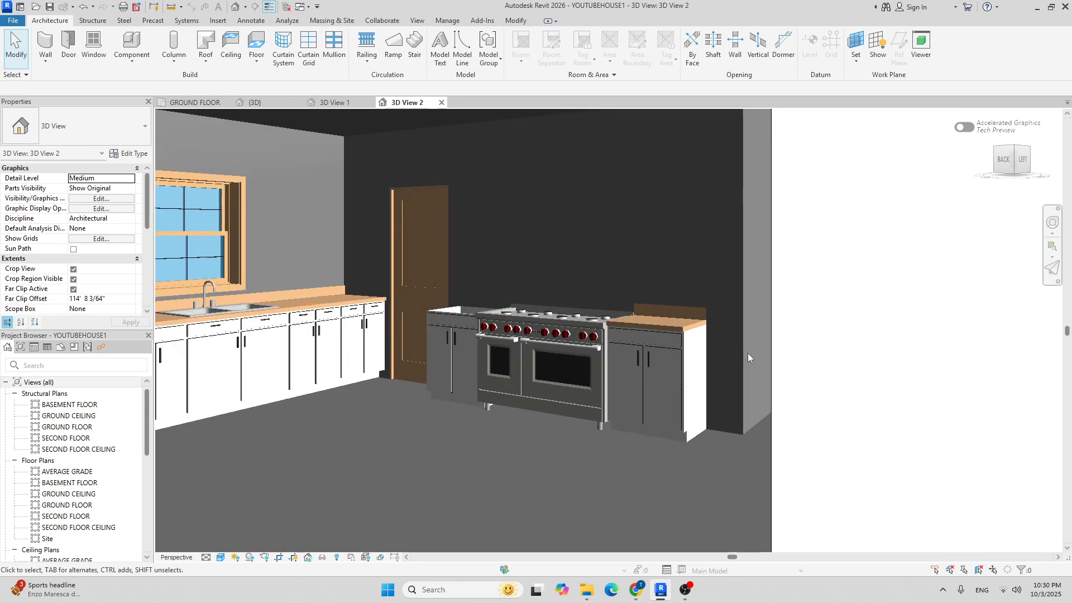
{"action": "scroll", "coordinate": [655, 287], "scroll_direction": "down", "scroll_amount": 5}
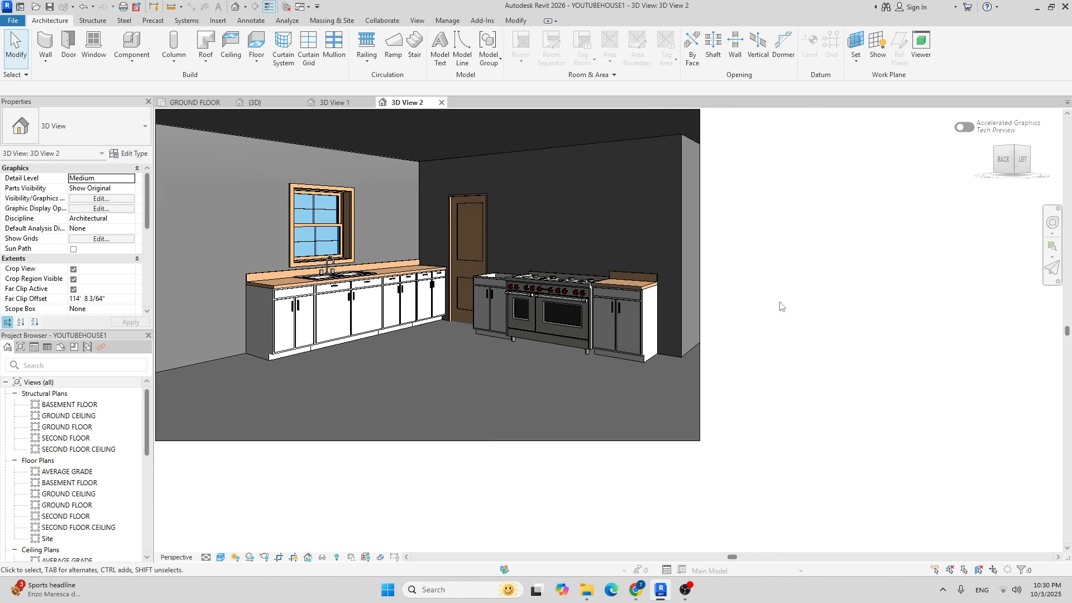
{"action": "middle_click_drag", "start_coordinate": [768, 259], "coordinate": [758, 289]}
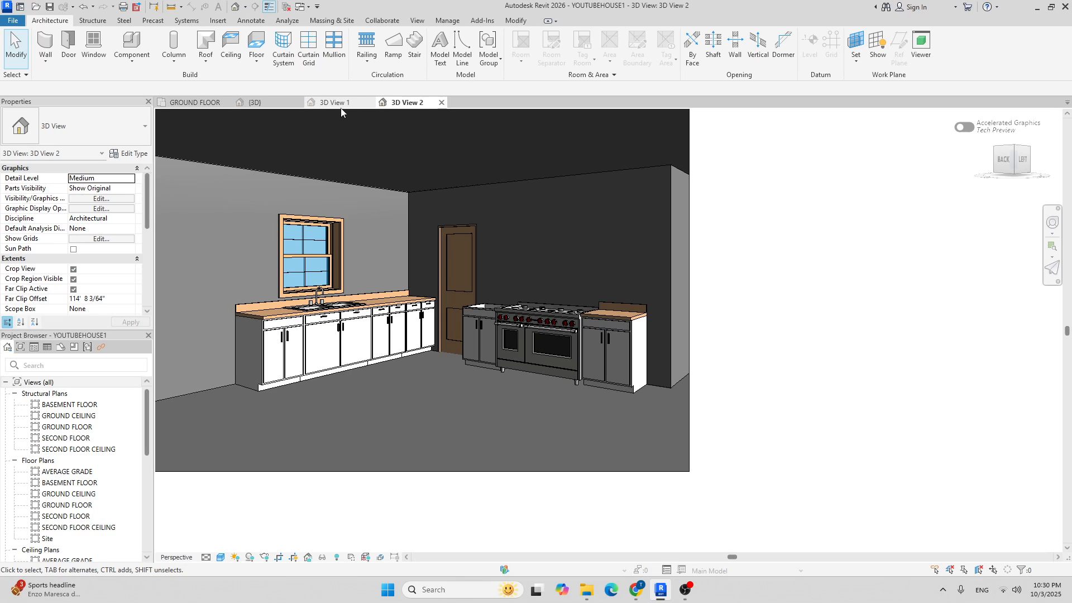
{"action": "left_click", "coordinate": [190, 103]}
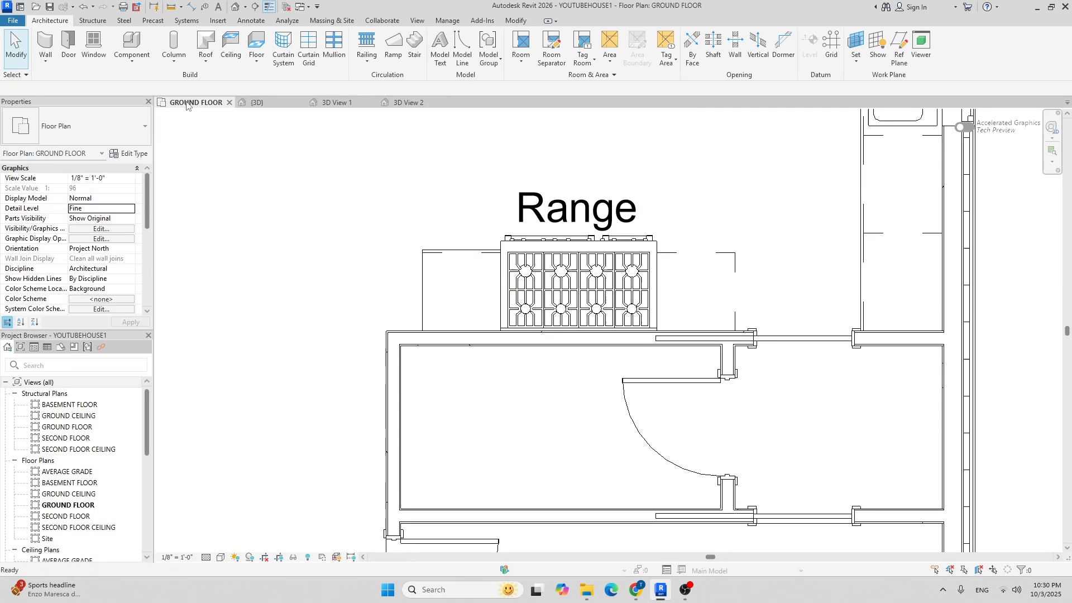
{"action": "left_click", "coordinate": [451, 253]}
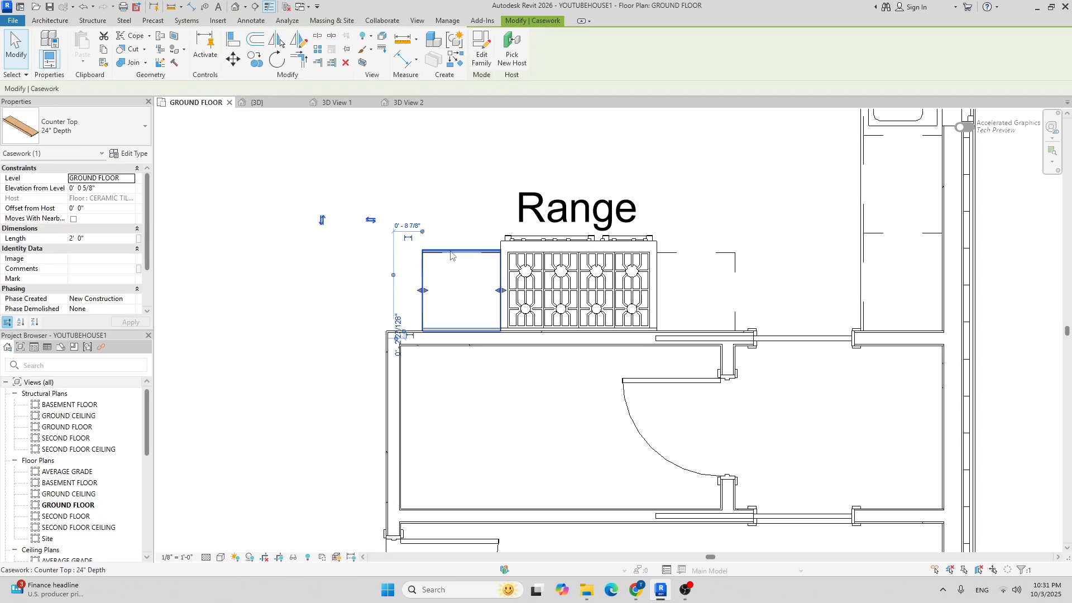
{"action": "left_click", "coordinate": [255, 59]}
{"action": "scroll", "coordinate": [428, 284], "scroll_direction": "up", "scroll_amount": 3}
{"action": "left_click", "coordinate": [433, 283]}
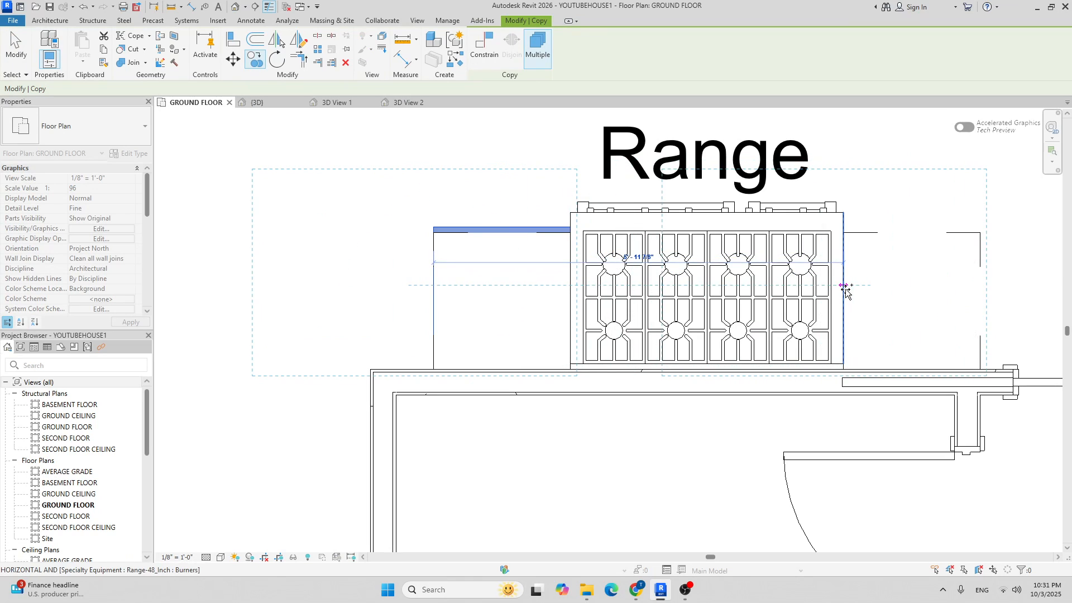
{"action": "scroll", "coordinate": [496, 226], "scroll_direction": "down", "scroll_amount": 4}
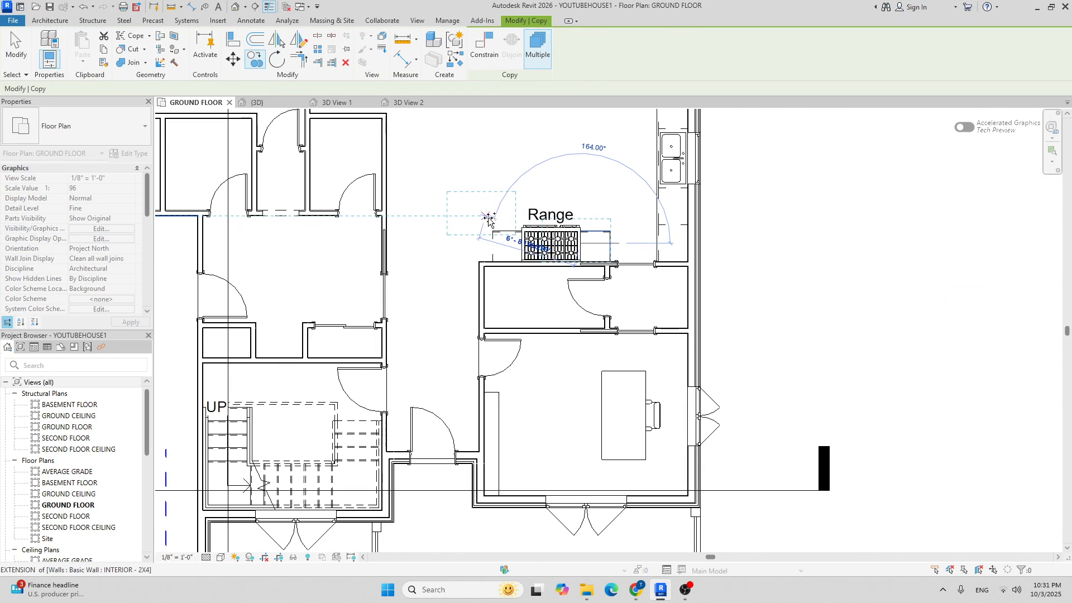
{"action": "key", "text": "Escape"}
{"action": "key", "text": "Escape"}
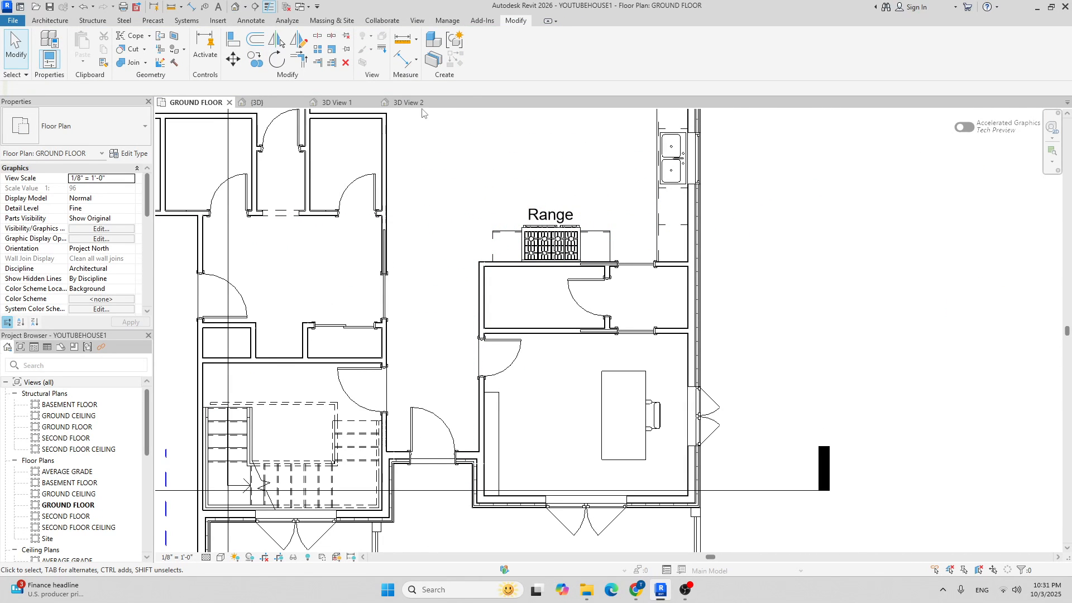
{"action": "left_click", "coordinate": [419, 103]}
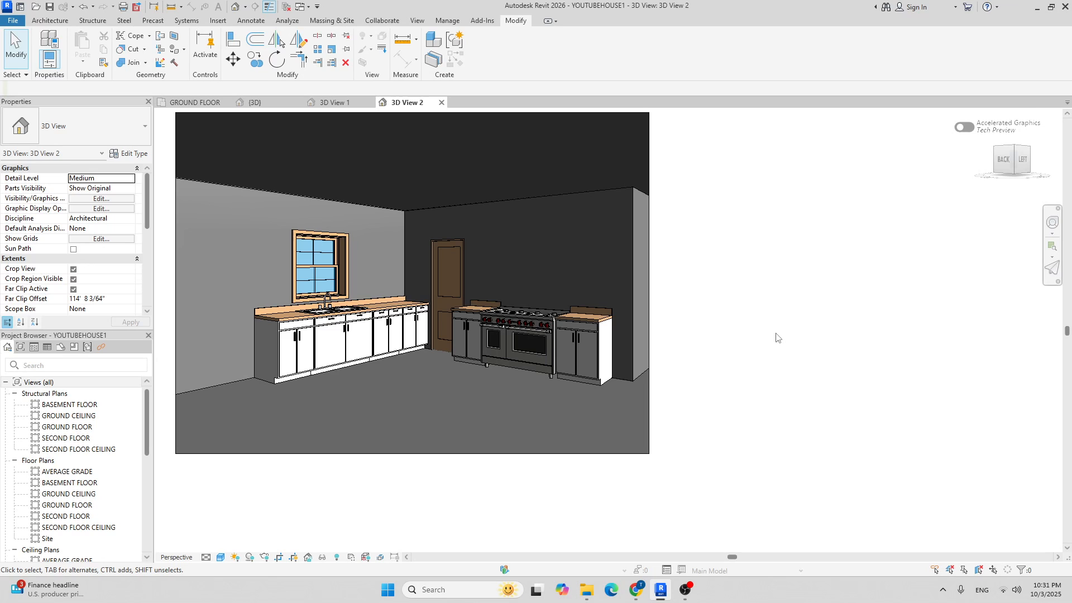
Return to the GROUND FLOOR plan's upper kitchen and open Load Family at the US library.
{"action": "left_click", "coordinate": [193, 102]}
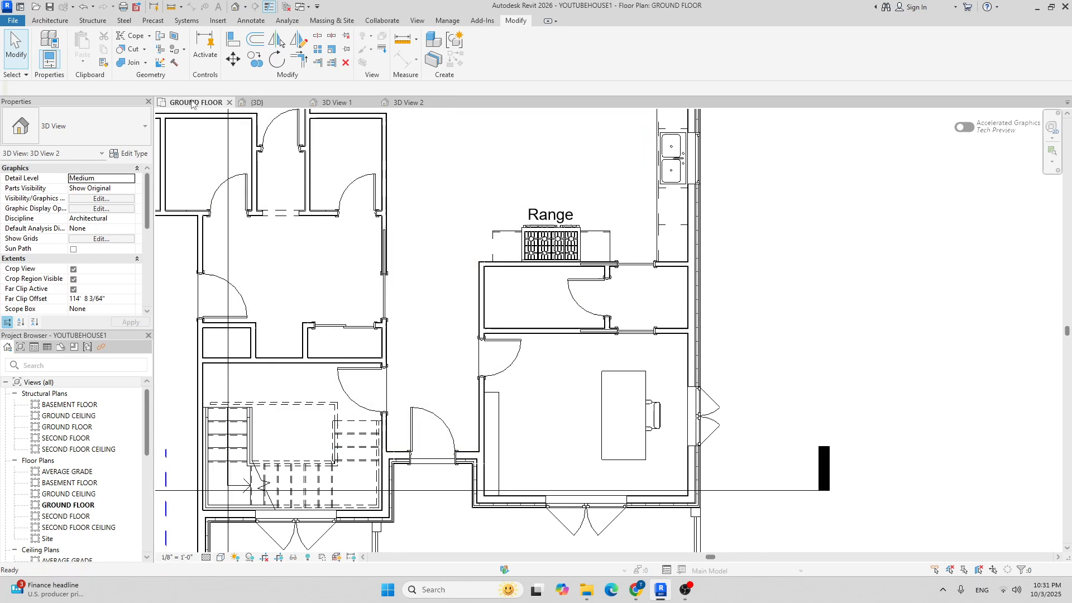
{"action": "middle_click_drag", "start_coordinate": [513, 266], "coordinate": [408, 345]}
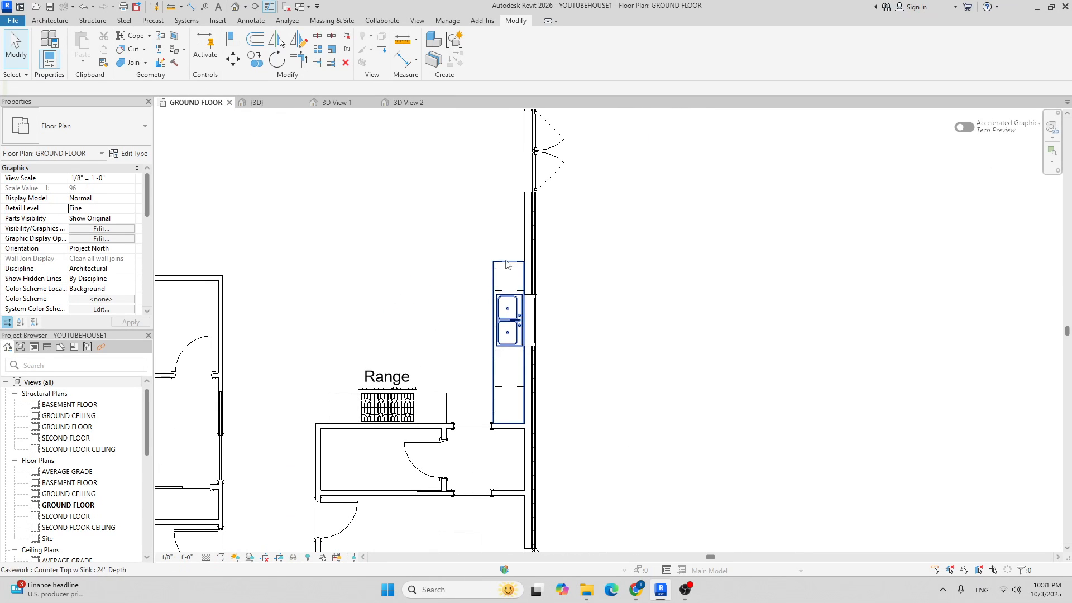
{"action": "middle_click_drag", "start_coordinate": [491, 236], "coordinate": [460, 290]}
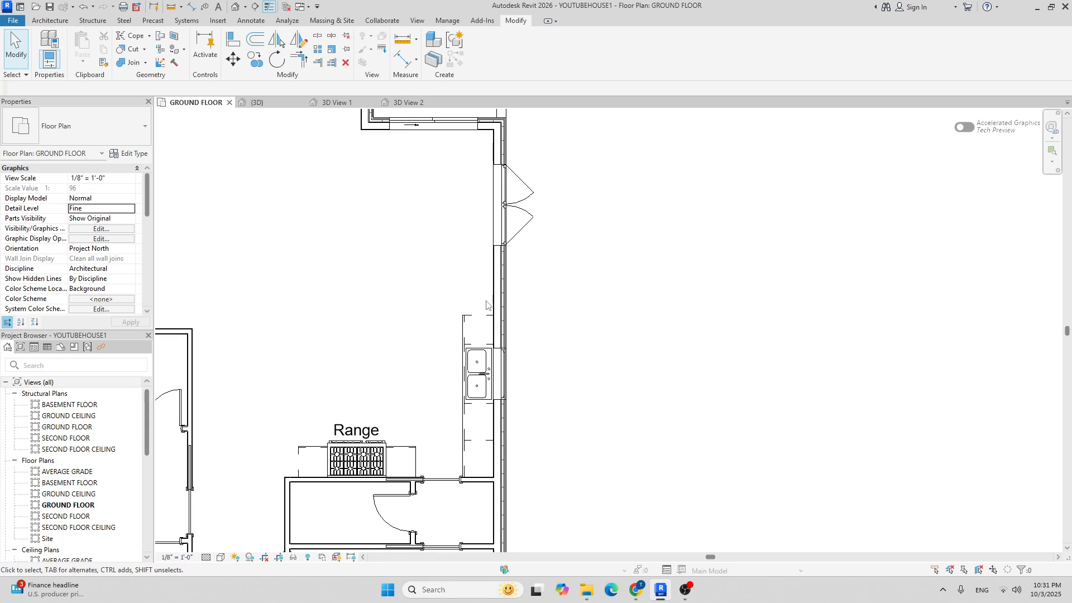
{"action": "left_click", "coordinate": [49, 21]}
{"action": "left_click", "coordinate": [106, 45]}
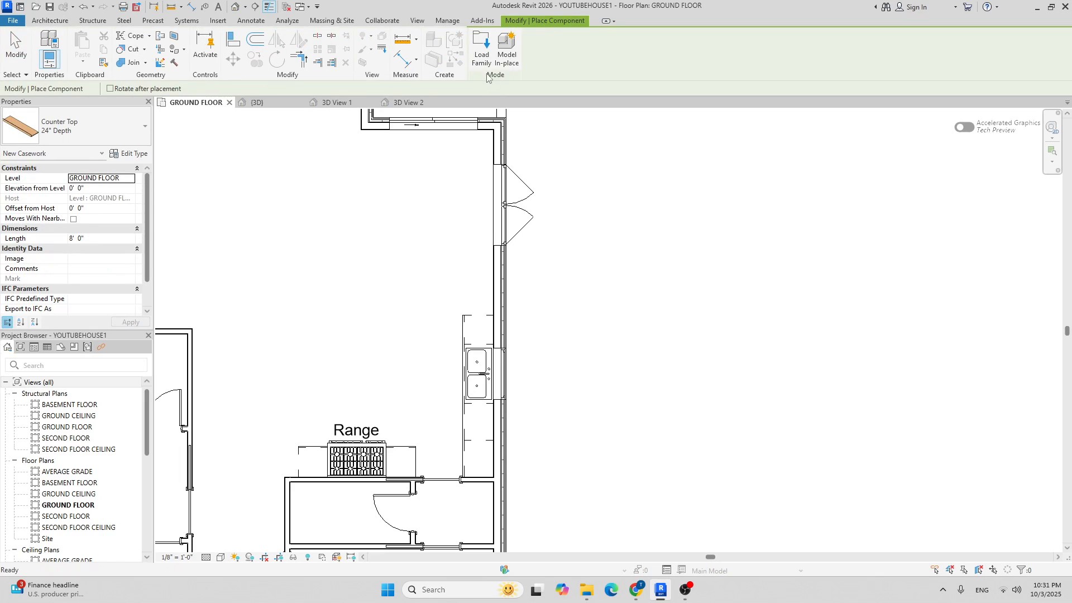
{"action": "left_click", "coordinate": [485, 60]}
{"action": "left_click", "coordinate": [522, 179]}
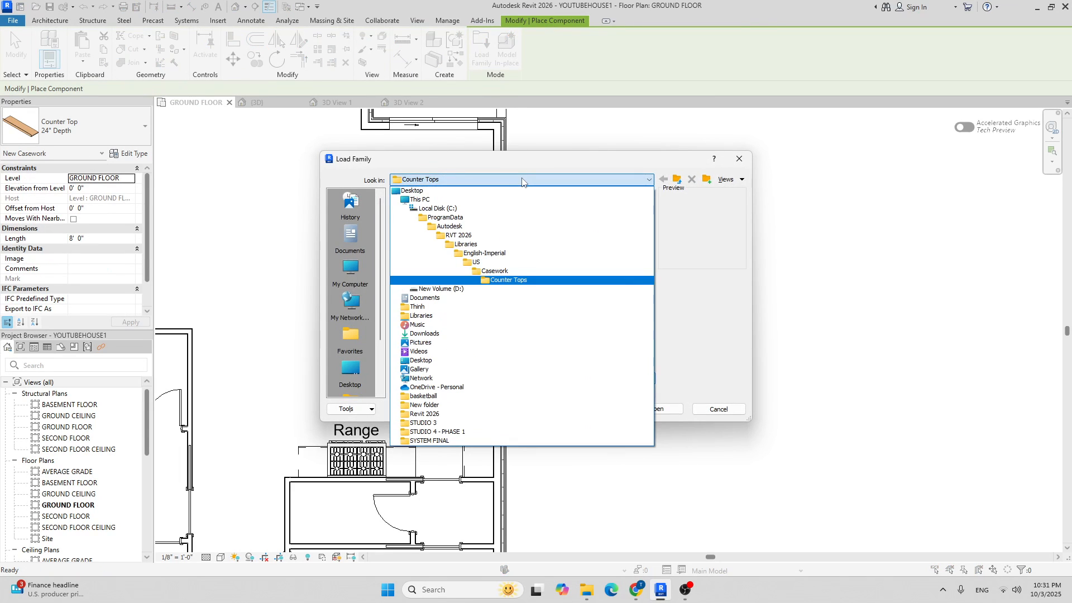
{"action": "left_click", "coordinate": [493, 262]}
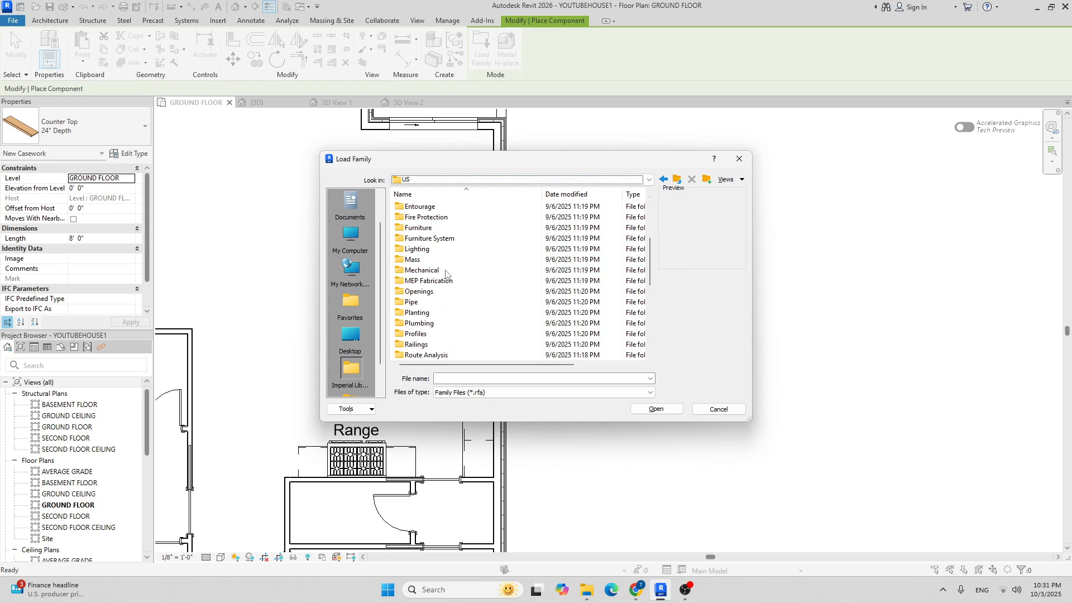
Navigate into the Specialty Equipment and Domestic appliance folders.
{"action": "scroll", "coordinate": [445, 285], "scroll_direction": "down", "scroll_amount": 2}
{"action": "right_click", "coordinate": [446, 314]}
{"action": "left_click", "coordinate": [432, 315]}
{"action": "right_click", "coordinate": [431, 314]}
{"action": "double_click", "coordinate": [414, 315]}
{"action": "left_click", "coordinate": [506, 310]}
{"action": "double_click", "coordinate": [505, 310]}
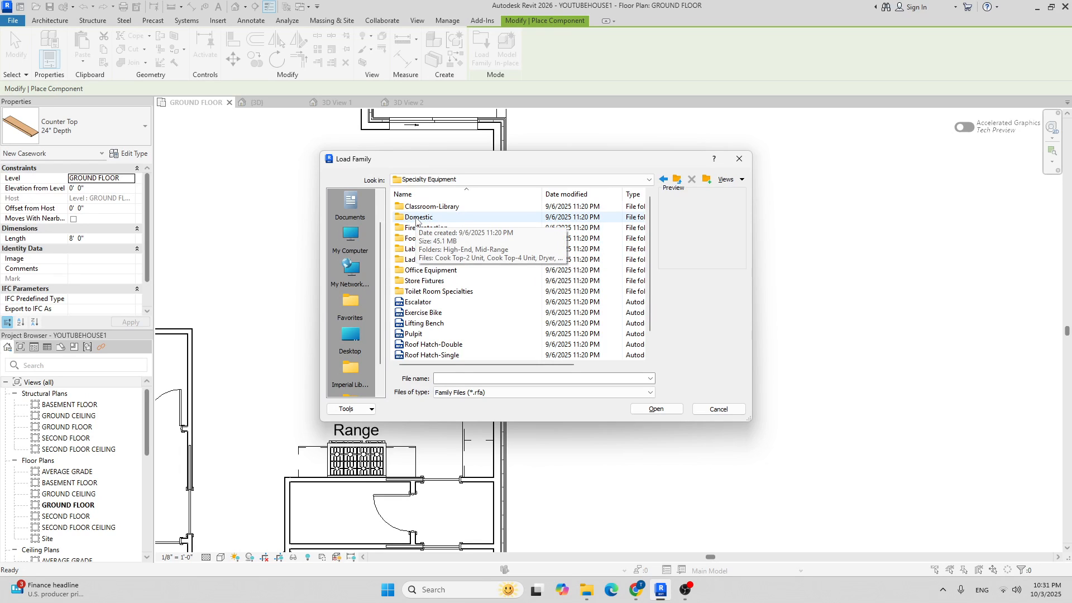
{"action": "right_click", "coordinate": [417, 220]}
{"action": "double_click", "coordinate": [409, 217]}
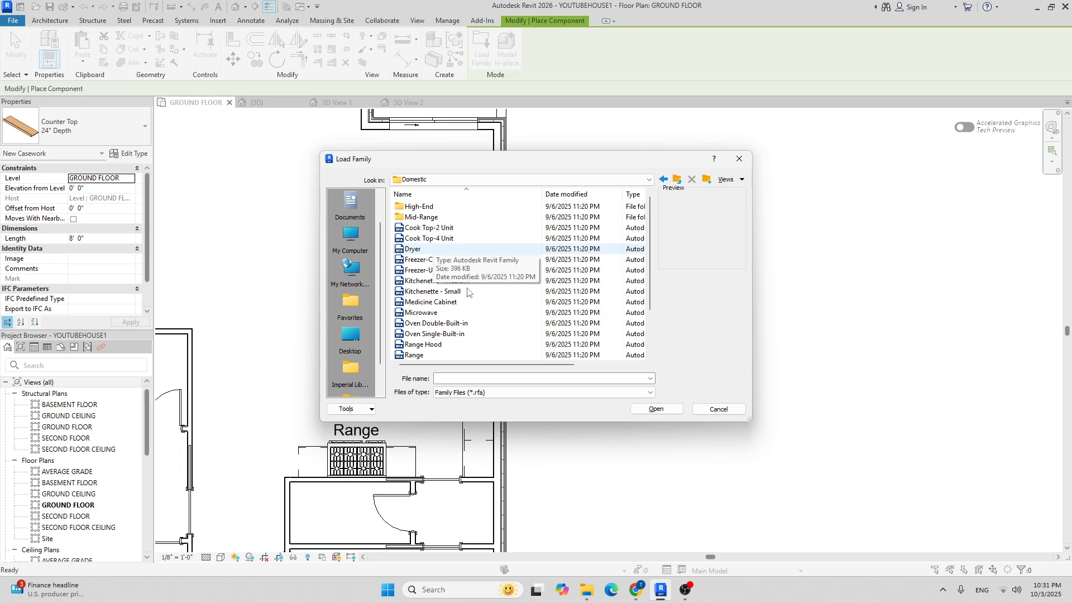
Choose Refrigerator-French_Door.rfa in the High-End folder and load it.
{"action": "scroll", "coordinate": [467, 291], "scroll_direction": "down", "scroll_amount": 2}
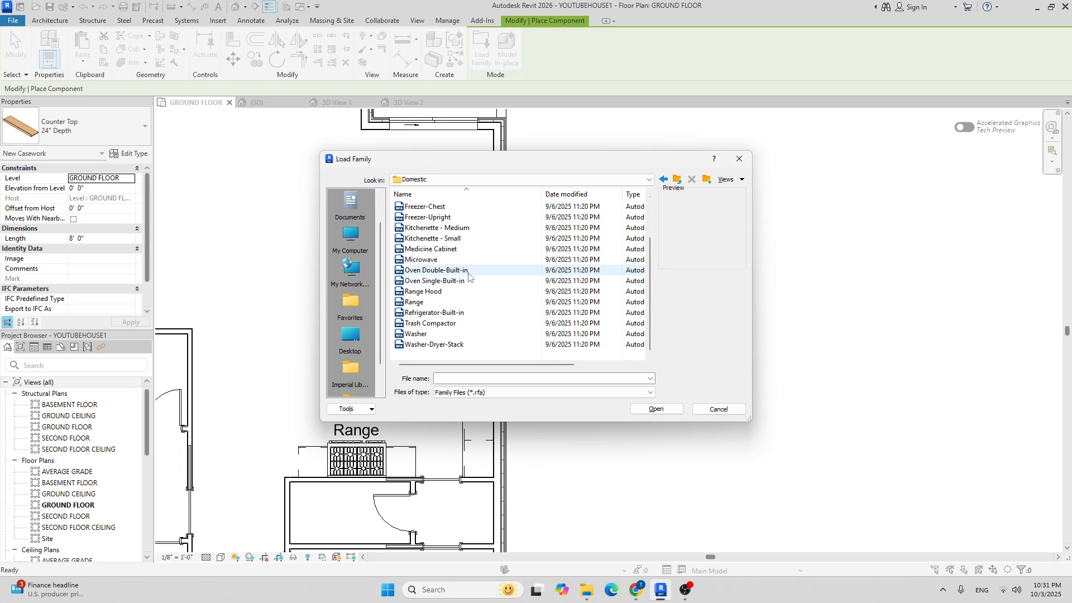
{"action": "left_click", "coordinate": [444, 313]}
{"action": "scroll", "coordinate": [451, 268], "scroll_direction": "up", "scroll_amount": 2}
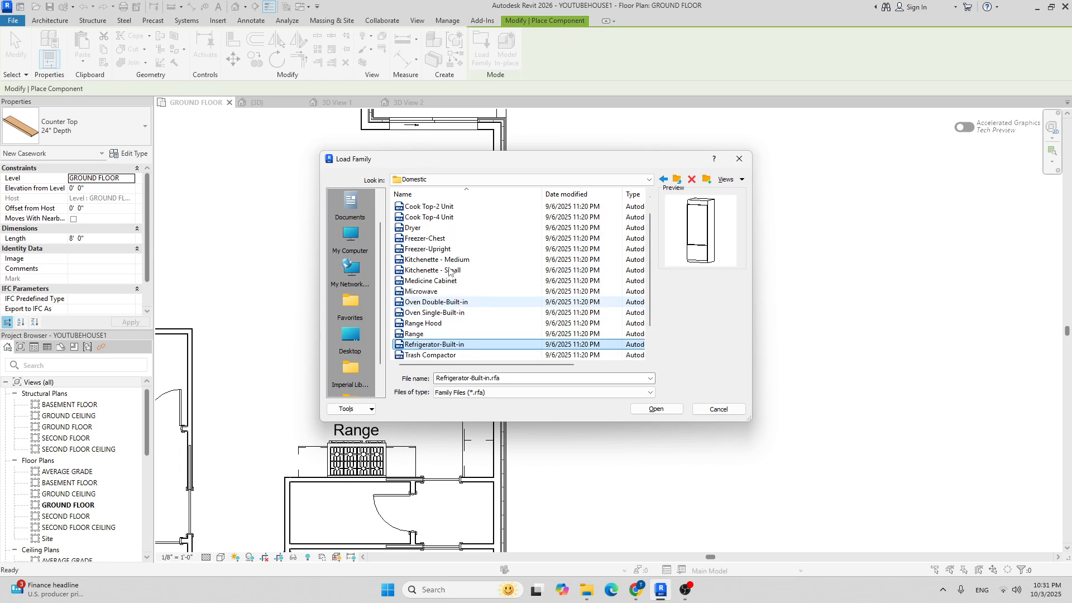
{"action": "double_click", "coordinate": [440, 208]}
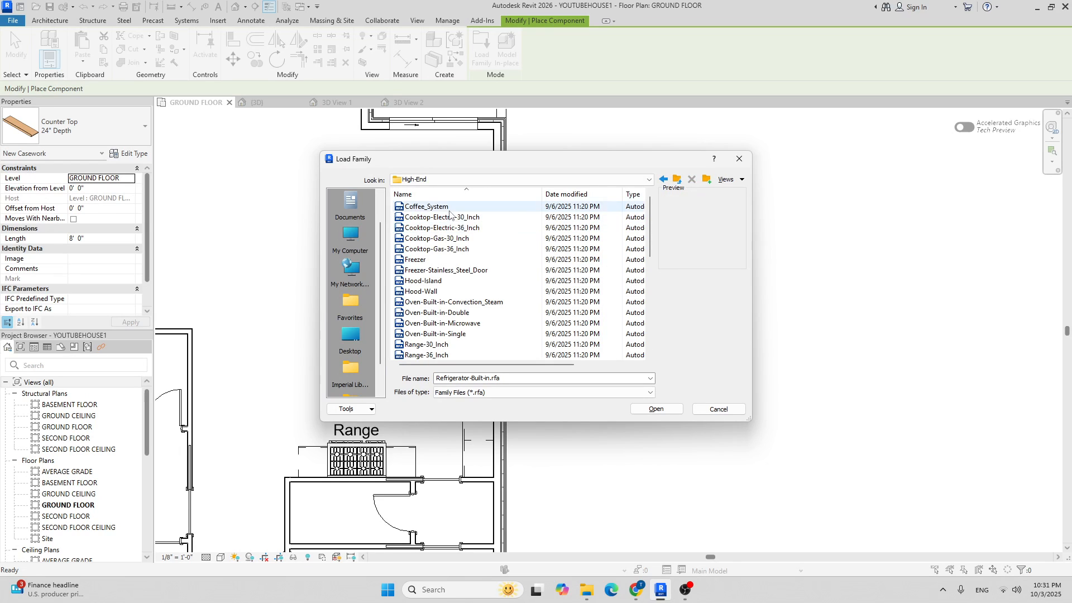
{"action": "scroll", "coordinate": [479, 256], "scroll_direction": "down", "scroll_amount": 5}
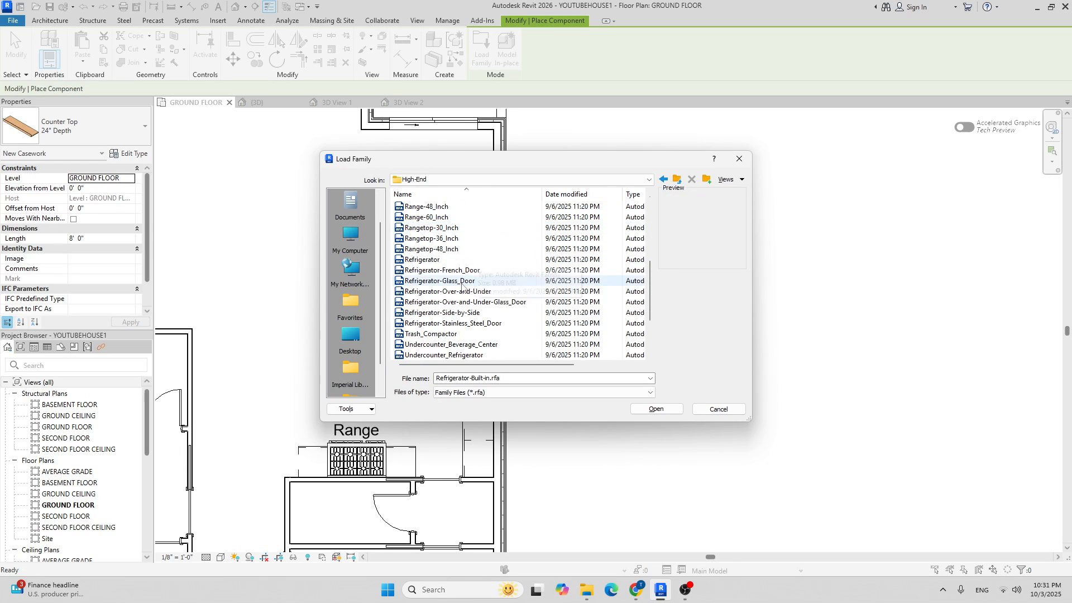
{"action": "left_click", "coordinate": [454, 279]}
{"action": "left_click", "coordinate": [447, 270]}
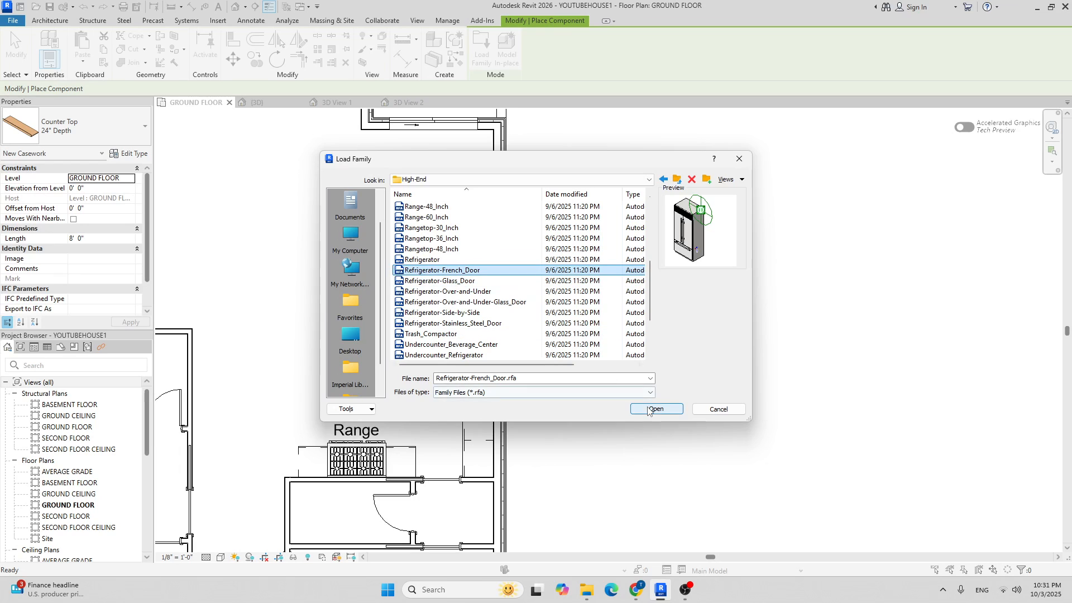
{"action": "left_click", "coordinate": [647, 409]}
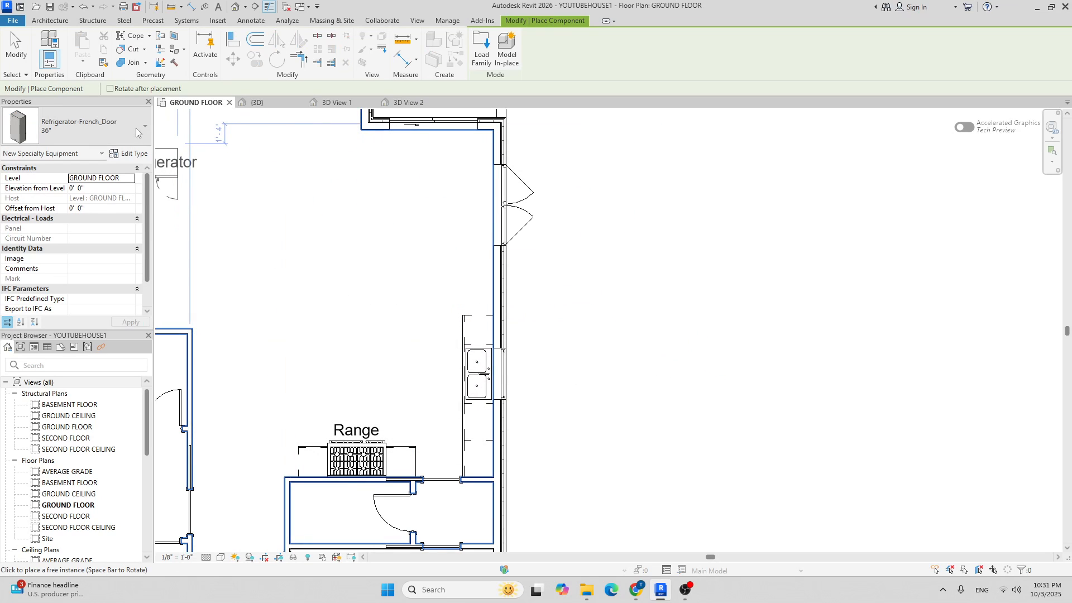
Select the 42" refrigerator type and rotate it 90 degrees.
{"action": "left_click", "coordinate": [129, 126]}
{"action": "left_click", "coordinate": [92, 204]}
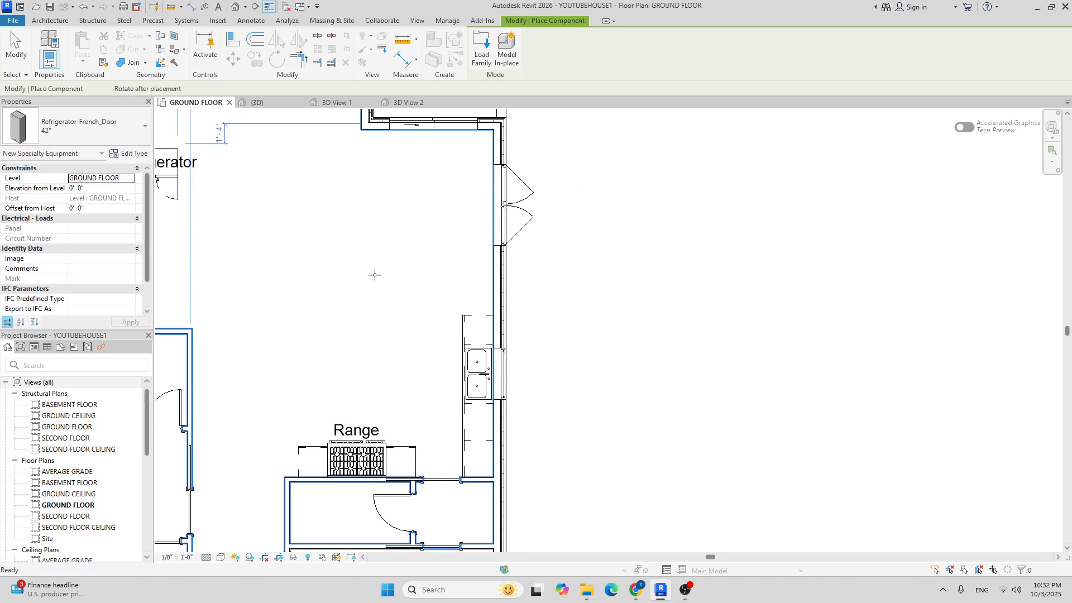
{"action": "key", "text": "space"}
{"action": "scroll", "coordinate": [415, 260], "scroll_direction": "up", "scroll_amount": 5}
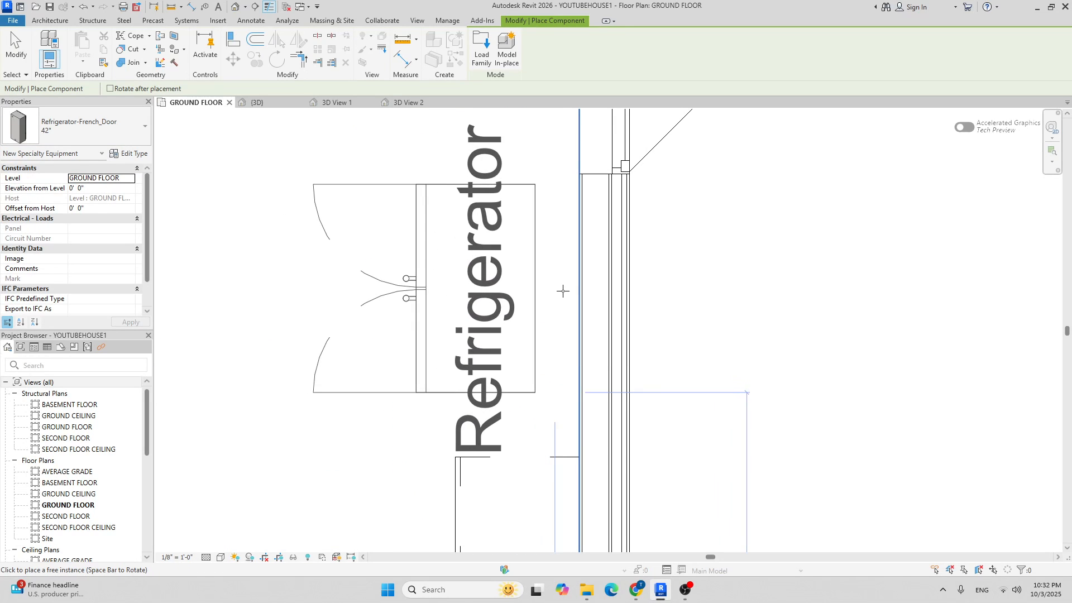
Place the 42" refrigerator against the kitchen wall beside the sink counter and inspect it.
{"action": "left_click", "coordinate": [580, 352]}
{"action": "scroll", "coordinate": [579, 352], "scroll_direction": "down", "scroll_amount": 5}
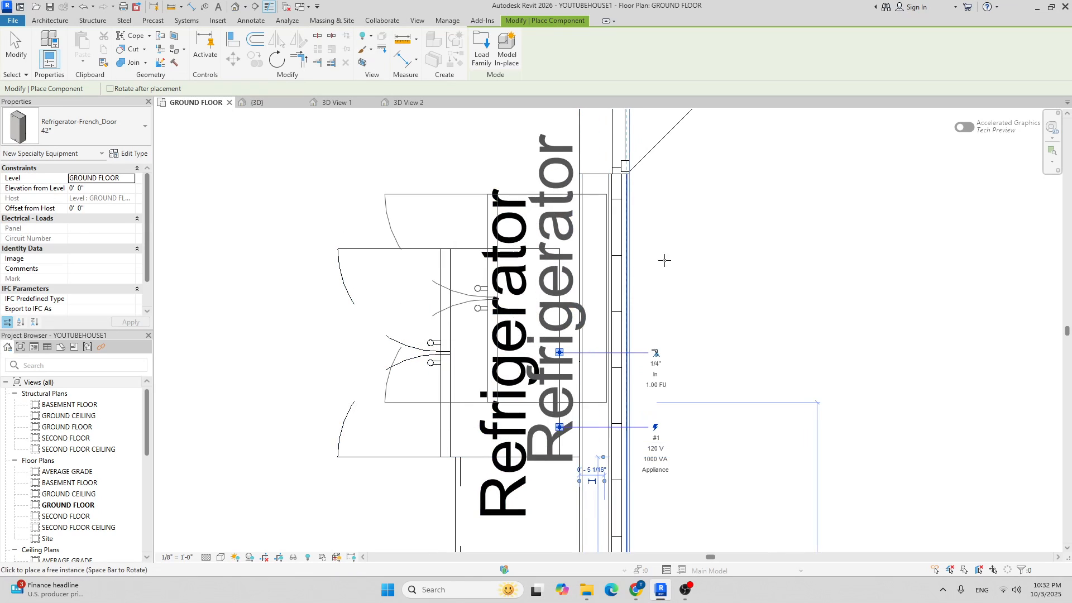
{"action": "key", "text": "Escape"}
{"action": "key", "text": "Escape"}
{"action": "scroll", "coordinate": [682, 306], "scroll_direction": "down", "scroll_amount": 2}
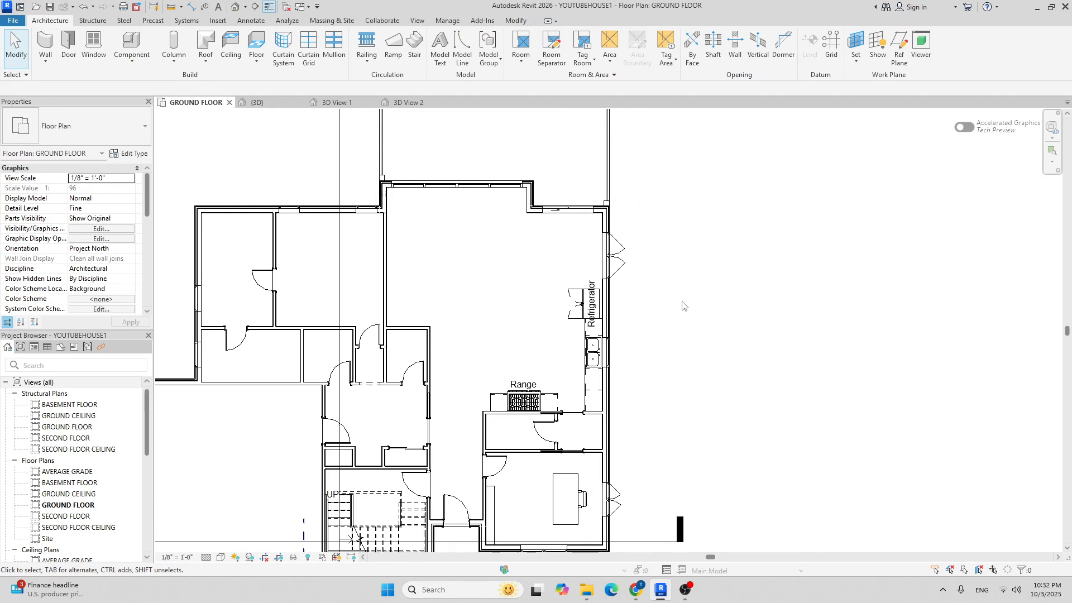
{"action": "scroll", "coordinate": [644, 361], "scroll_direction": "down", "scroll_amount": 3}
{"action": "scroll", "coordinate": [637, 334], "scroll_direction": "up", "scroll_amount": 5}
{"action": "scroll", "coordinate": [609, 317], "scroll_direction": "down", "scroll_amount": 2}
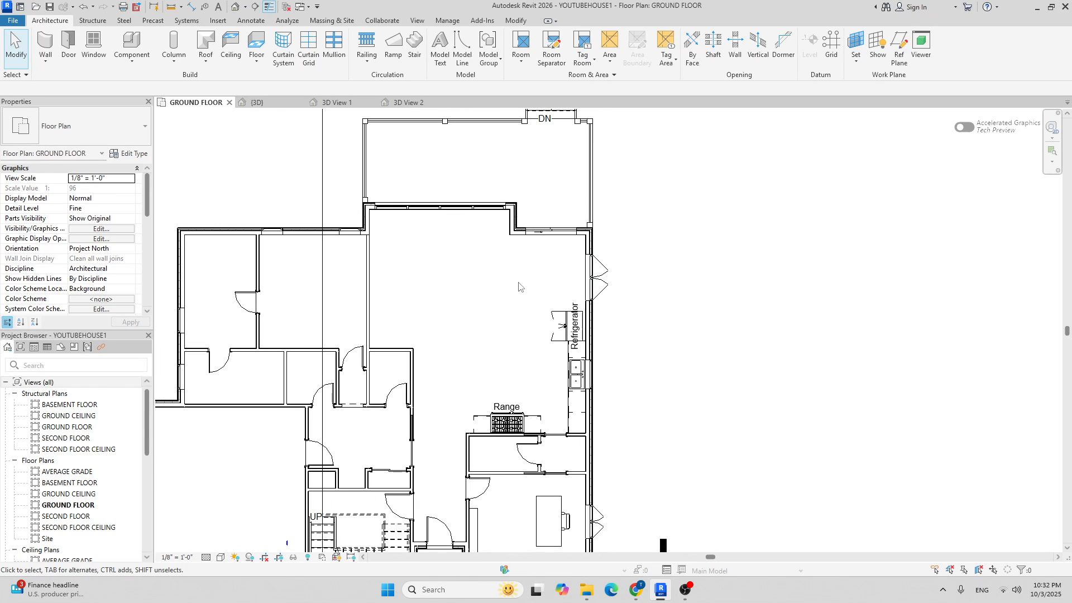
{"action": "scroll", "coordinate": [558, 321], "scroll_direction": "up", "scroll_amount": 3}
{"action": "scroll", "coordinate": [485, 324], "scroll_direction": "down", "scroll_amount": 3}
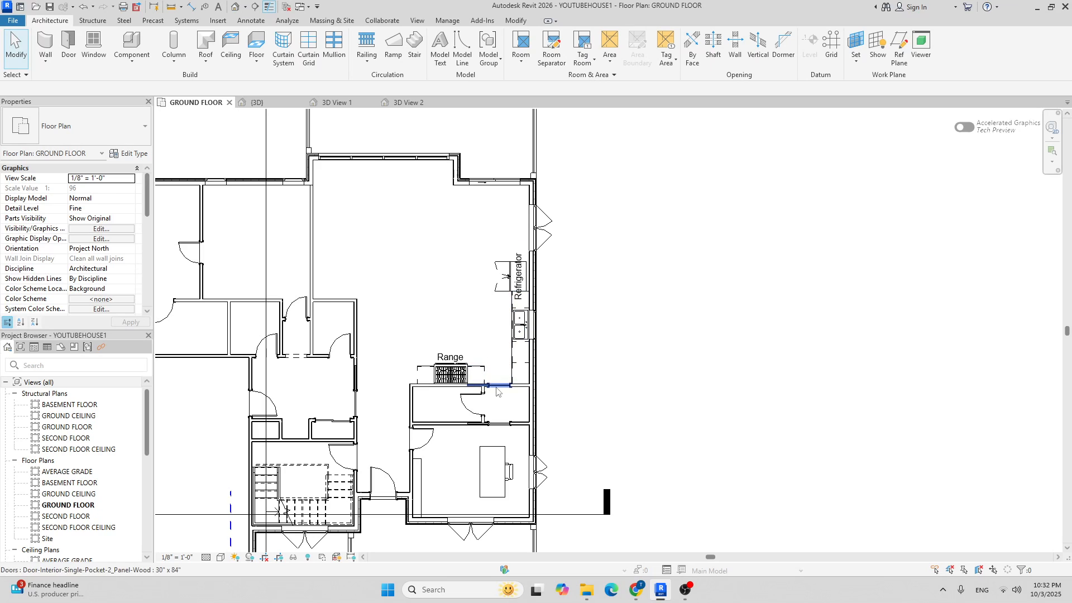
{"action": "scroll", "coordinate": [513, 312], "scroll_direction": "up", "scroll_amount": 3}
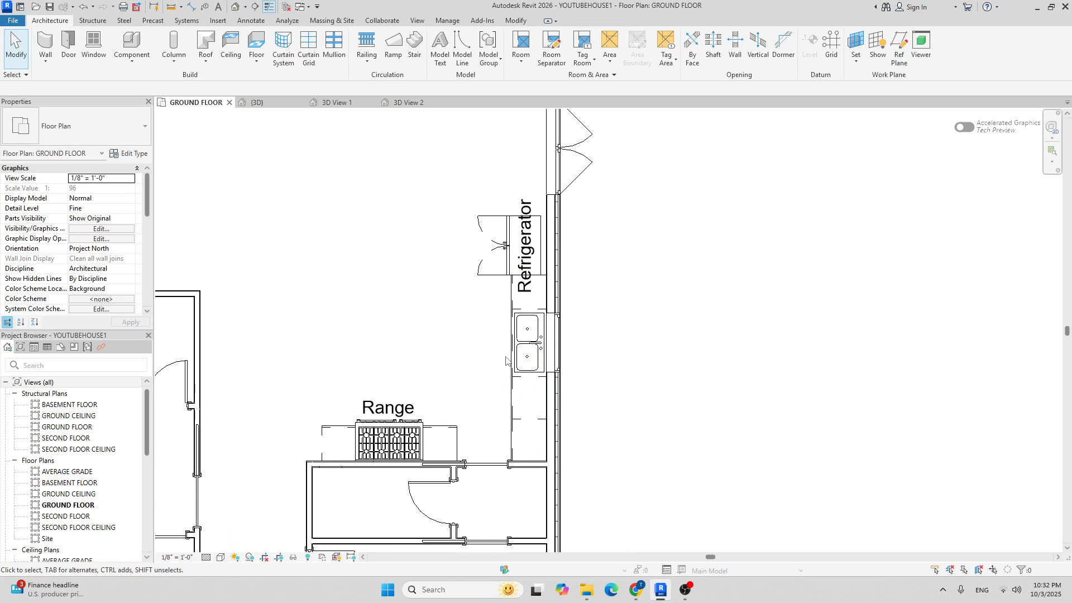
{"action": "middle_click_drag", "start_coordinate": [480, 402], "coordinate": [466, 314]}
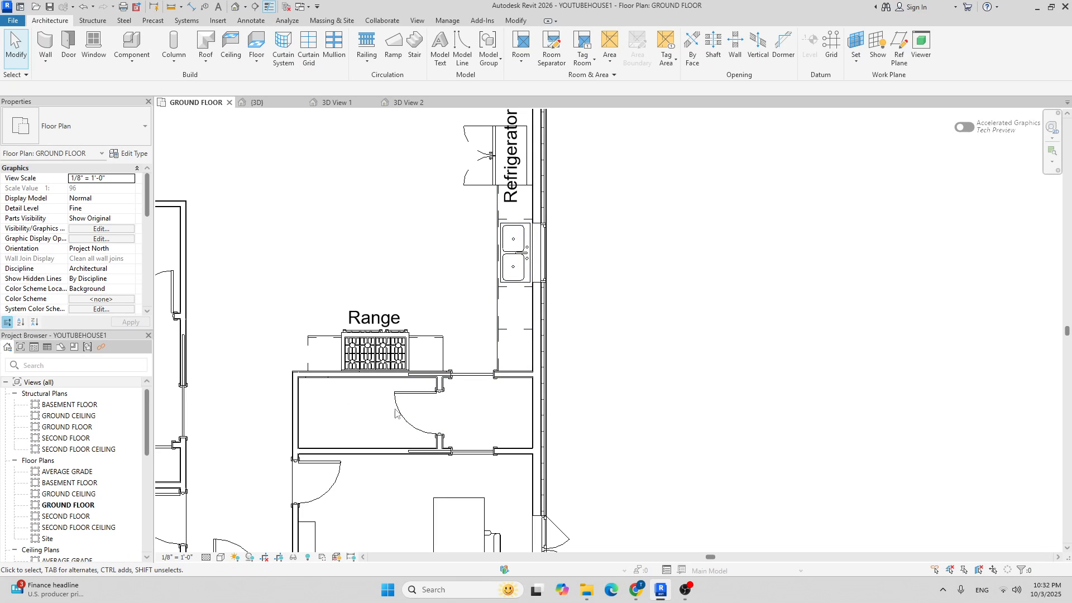
{"action": "scroll", "coordinate": [381, 423], "scroll_direction": "down", "scroll_amount": 3}
{"action": "scroll", "coordinate": [512, 390], "scroll_direction": "up", "scroll_amount": 3}
{"action": "scroll", "coordinate": [334, 180], "scroll_direction": "up", "scroll_amount": 2}
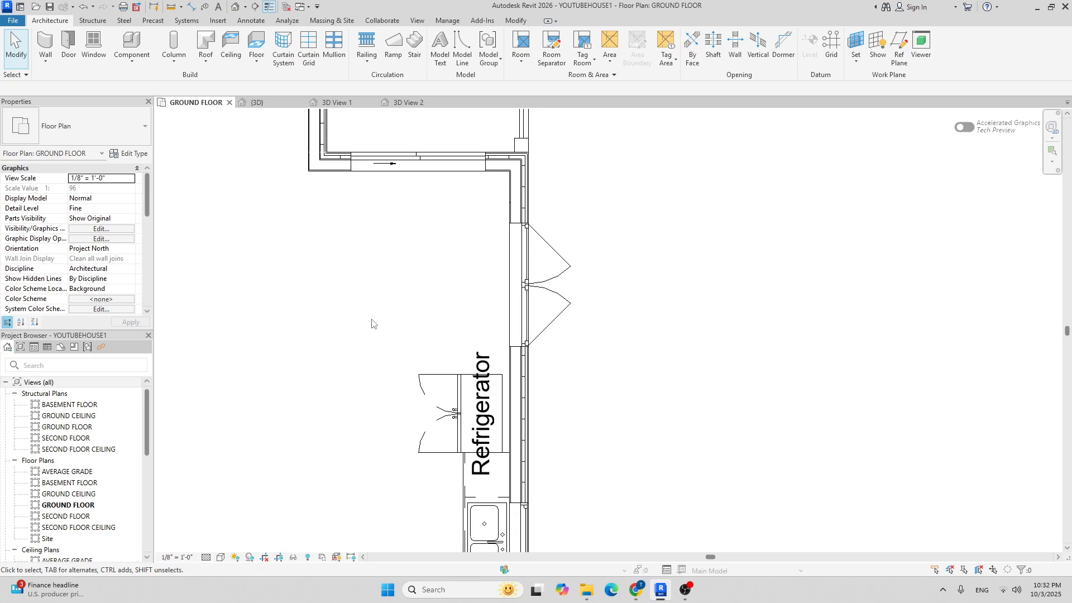
{"action": "key", "text": "d"}
{"action": "key", "text": "i"}
{"action": "scroll", "coordinate": [468, 371], "scroll_direction": "up", "scroll_amount": 3}
{"action": "left_click", "coordinate": [470, 376]}
{"action": "scroll", "coordinate": [476, 128], "scroll_direction": "down", "scroll_amount": 2}
{"action": "middle_click_drag", "start_coordinate": [477, 125], "coordinate": [435, 375]}
{"action": "scroll", "coordinate": [457, 337], "scroll_direction": "up", "scroll_amount": 2}
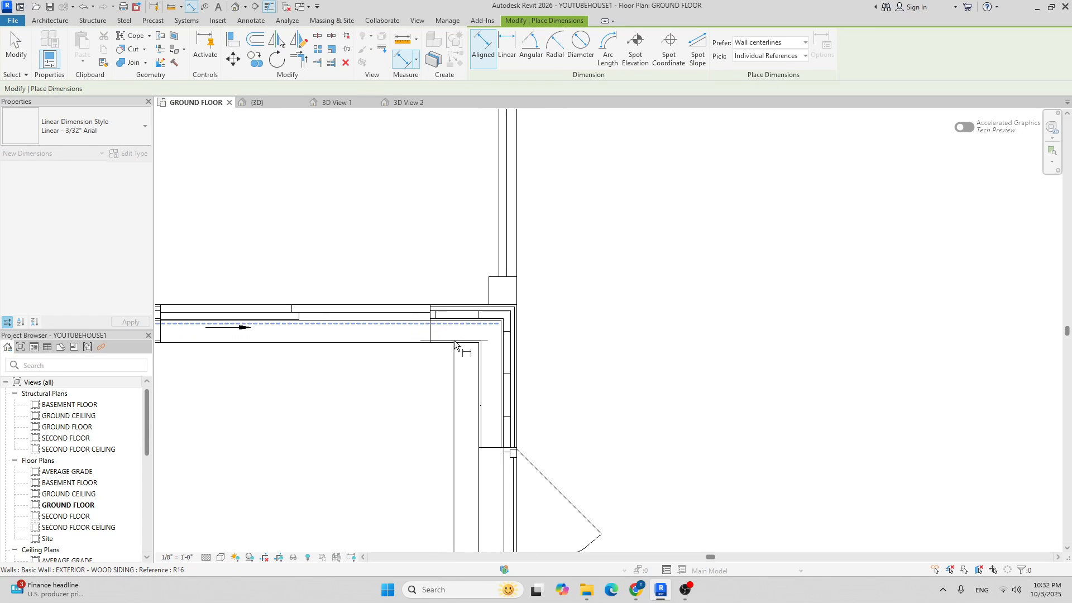
{"action": "scroll", "coordinate": [391, 350], "scroll_direction": "down", "scroll_amount": 3}
{"action": "scroll", "coordinate": [357, 355], "scroll_direction": "down", "scroll_amount": 2}
{"action": "scroll", "coordinate": [337, 373], "scroll_direction": "up", "scroll_amount": 1}
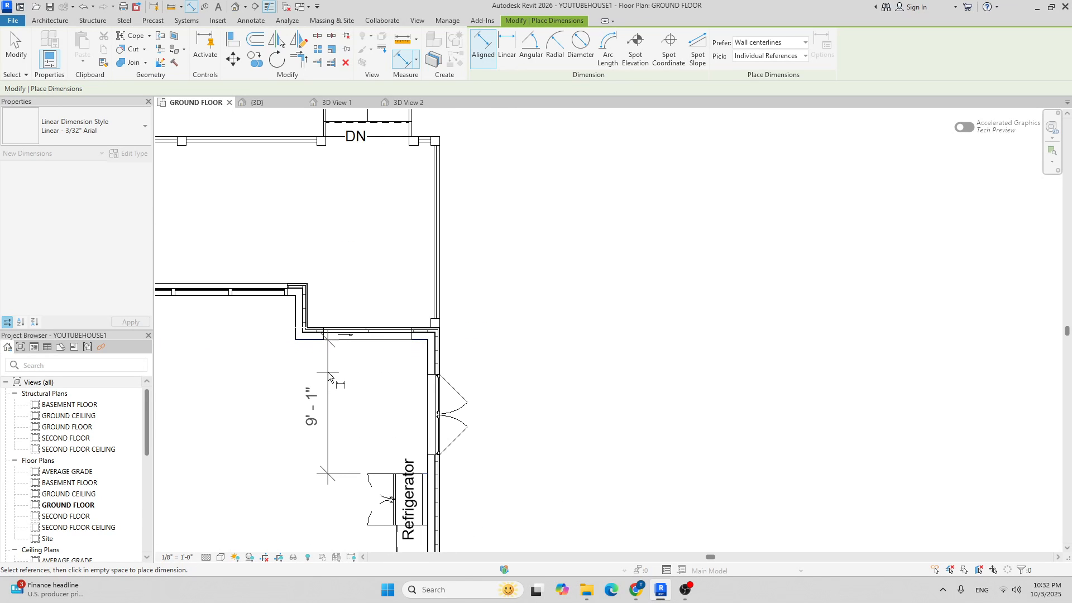
{"action": "scroll", "coordinate": [350, 370], "scroll_direction": "down", "scroll_amount": 2}
{"action": "key", "text": "Escape"}
{"action": "scroll", "coordinate": [351, 419], "scroll_direction": "up", "scroll_amount": 6}
{"action": "key", "text": "Escape"}
{"action": "middle_click_drag", "start_coordinate": [385, 359], "coordinate": [463, 249]}
{"action": "scroll", "coordinate": [462, 249], "scroll_direction": "down", "scroll_amount": 3}
{"action": "middle_click_drag", "start_coordinate": [547, 279], "coordinate": [612, 254]}
{"action": "scroll", "coordinate": [485, 302], "scroll_direction": "up", "scroll_amount": 2}
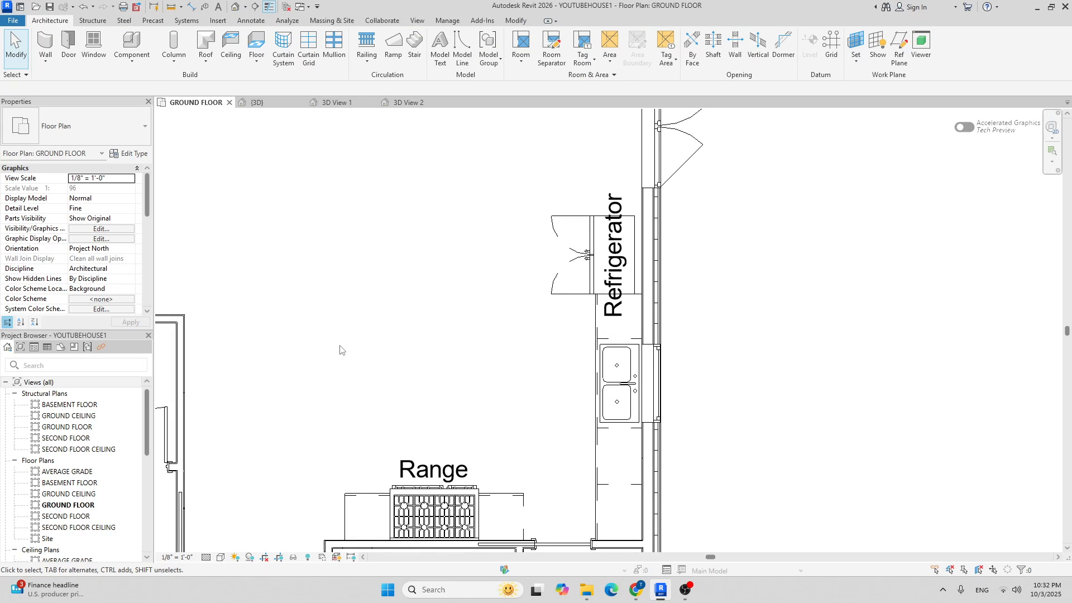
{"action": "scroll", "coordinate": [435, 271], "scroll_direction": "down", "scroll_amount": 2}
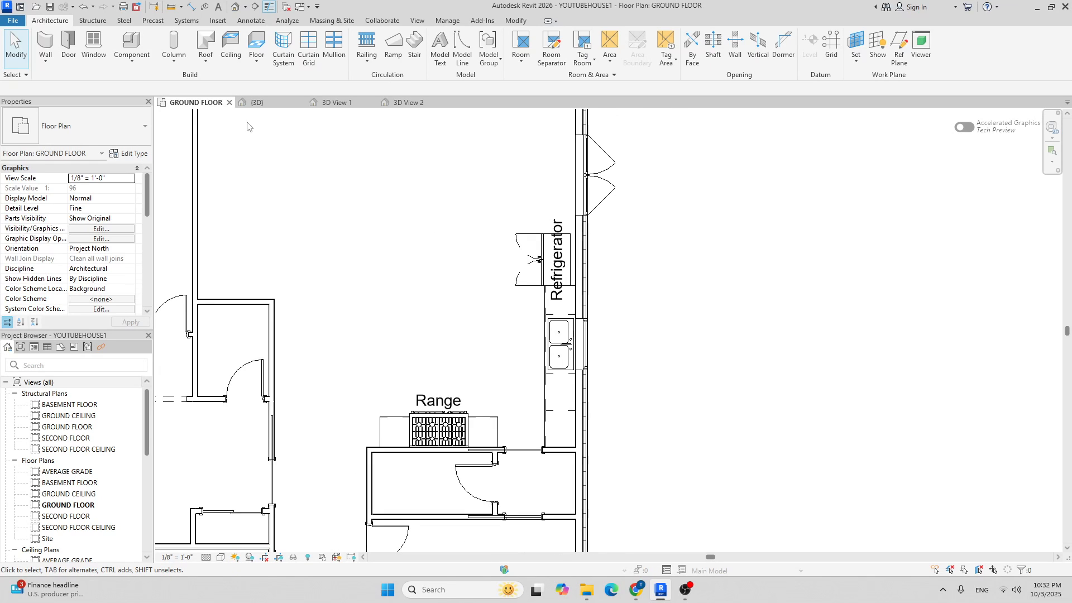
Choose the 30" Base Cabinet-Double Door & 2 Drawer type by searching 'ba' in the Type Selector.
{"action": "left_click", "coordinate": [132, 45]}
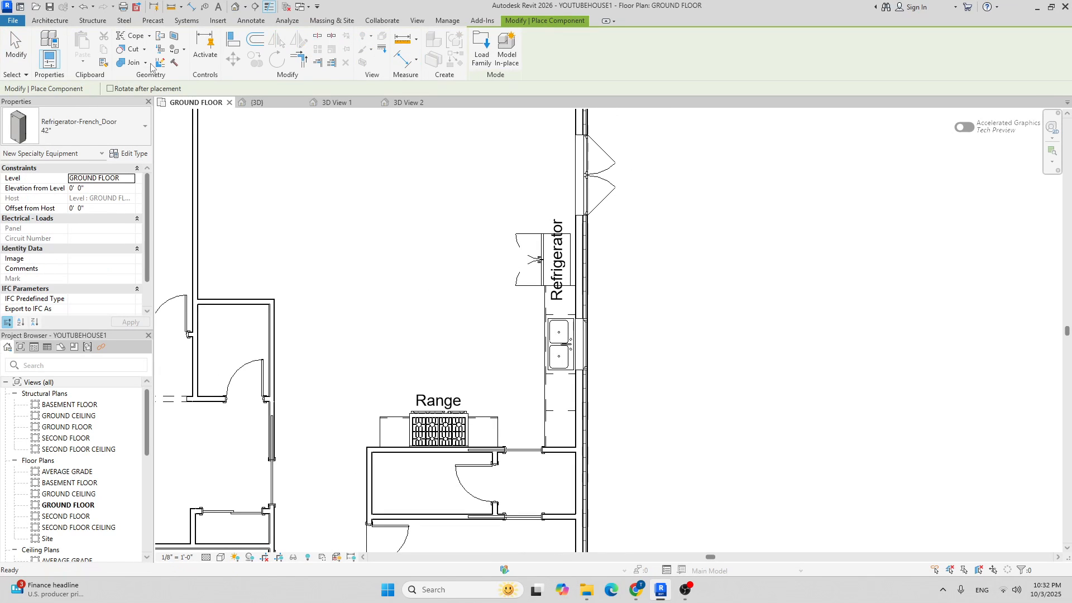
{"action": "left_click", "coordinate": [126, 129]}
{"action": "scroll", "coordinate": [83, 233], "scroll_direction": "down", "scroll_amount": 10}
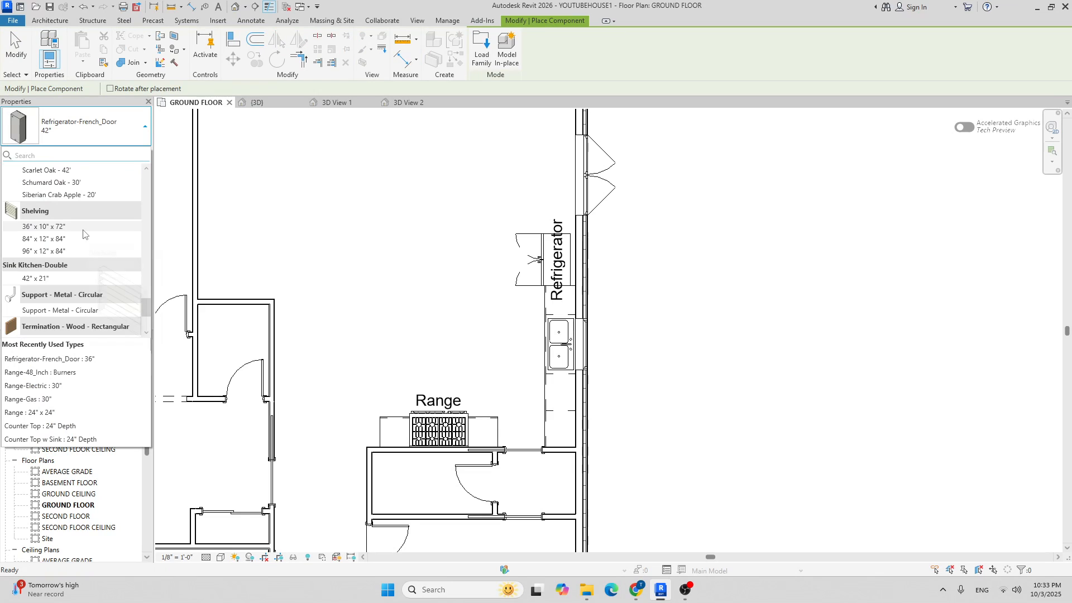
{"action": "scroll", "coordinate": [84, 232], "scroll_direction": "up", "scroll_amount": 6}
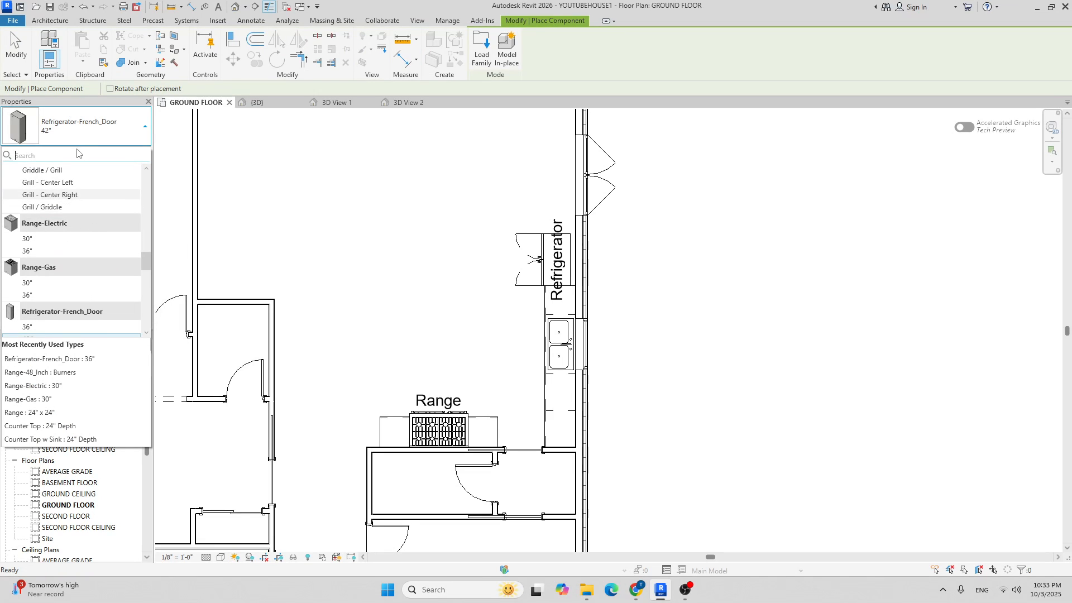
{"action": "type", "text": "base"}
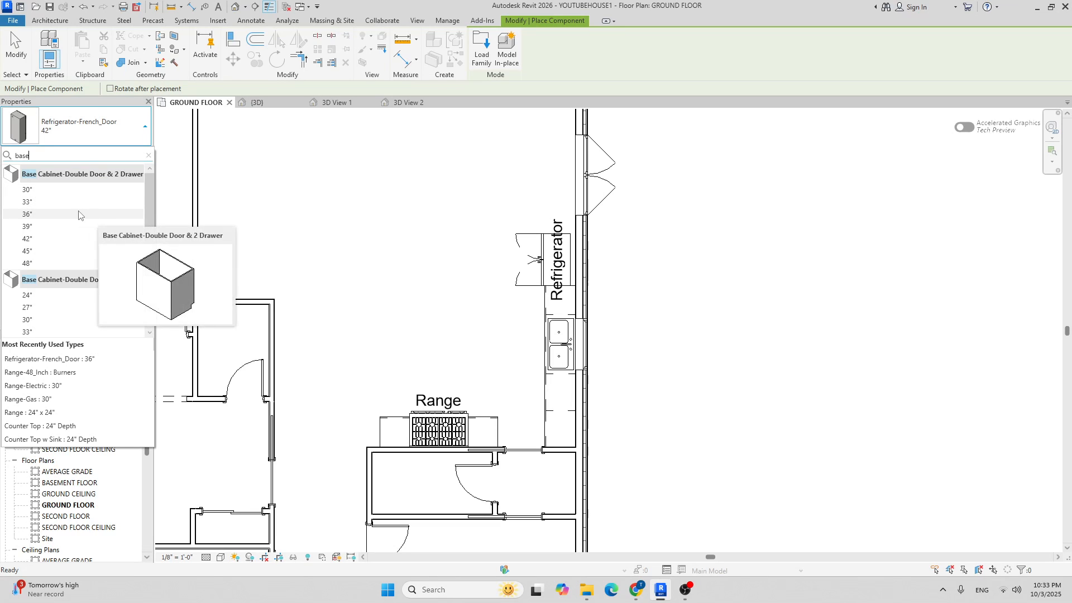
{"action": "mouse_move", "coordinate": [60, 194]}
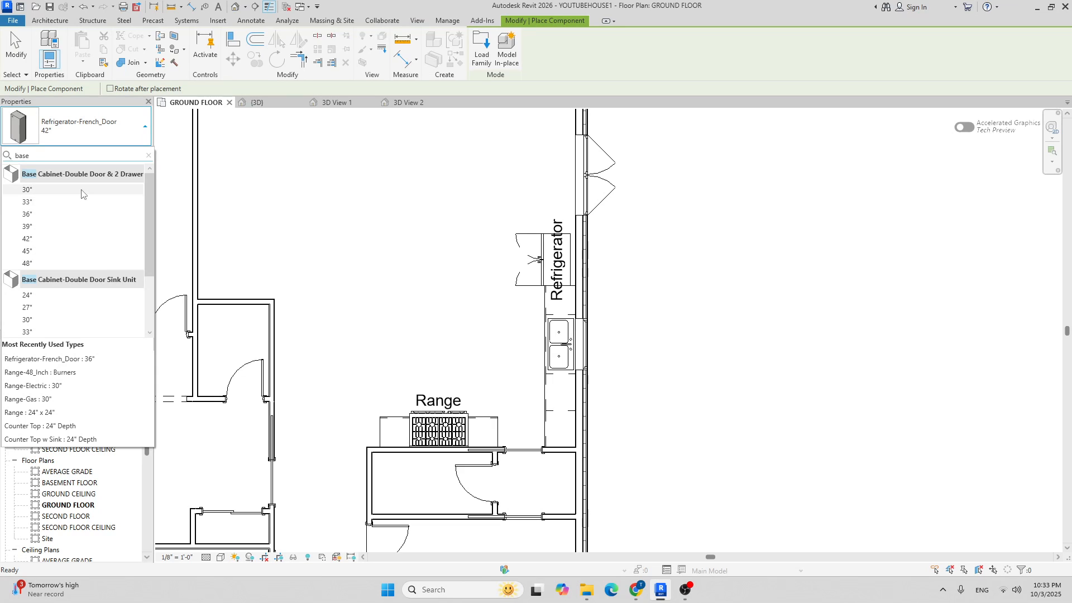
{"action": "left_click", "coordinate": [80, 191]}
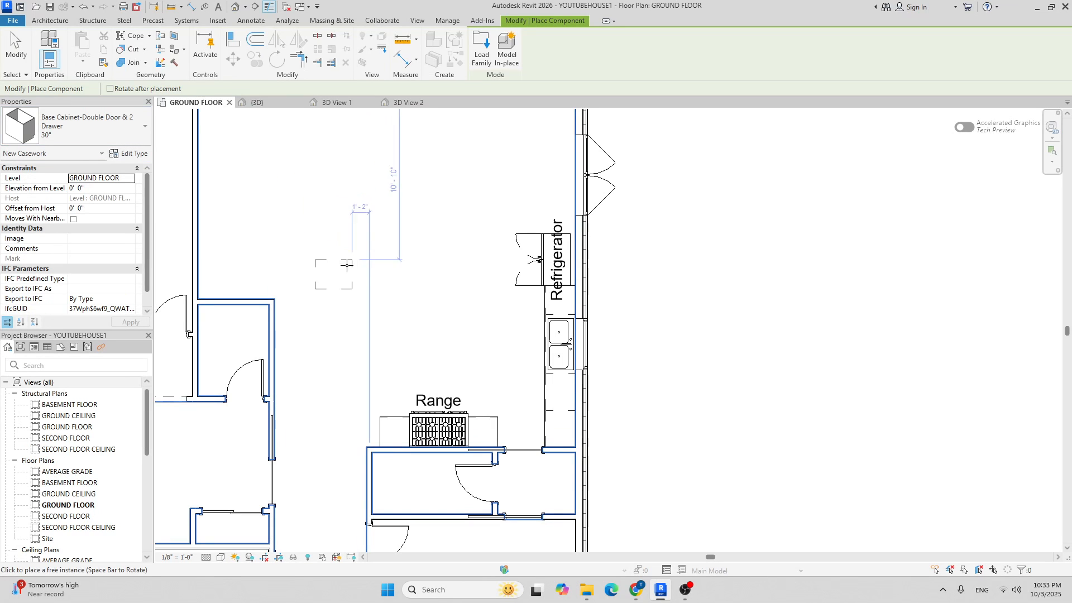
Rotate the cabinet preview and place it on the open floor west of the refrigerator.
{"action": "scroll", "coordinate": [451, 284], "scroll_direction": "up", "scroll_amount": 2}
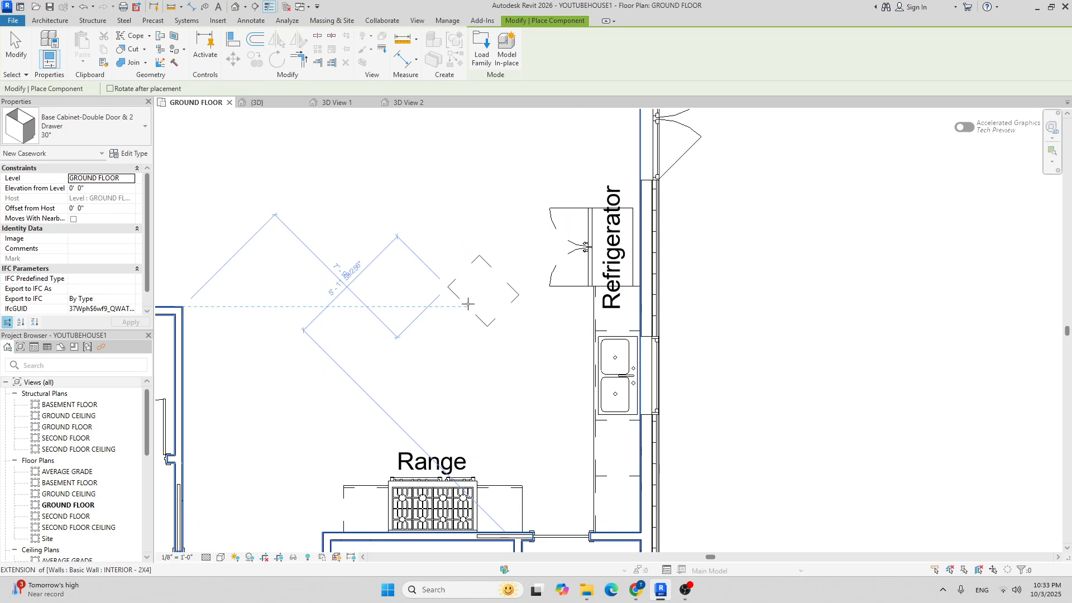
{"action": "scroll", "coordinate": [463, 302], "scroll_direction": "up", "scroll_amount": 2}
{"action": "key", "text": "space"}
{"action": "key", "text": "space"}
{"action": "key", "text": "space"}
{"action": "key", "text": "space"}
{"action": "key", "text": "space"}
{"action": "key", "text": "space"}
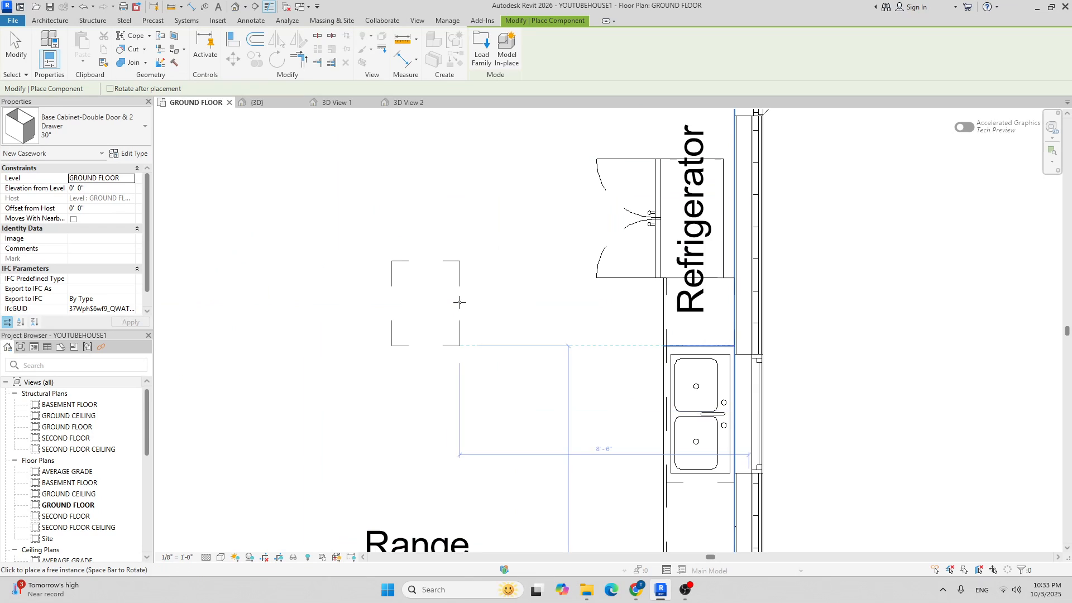
{"action": "left_click", "coordinate": [459, 301]}
{"action": "scroll", "coordinate": [459, 256], "scroll_direction": "down", "scroll_amount": 2}
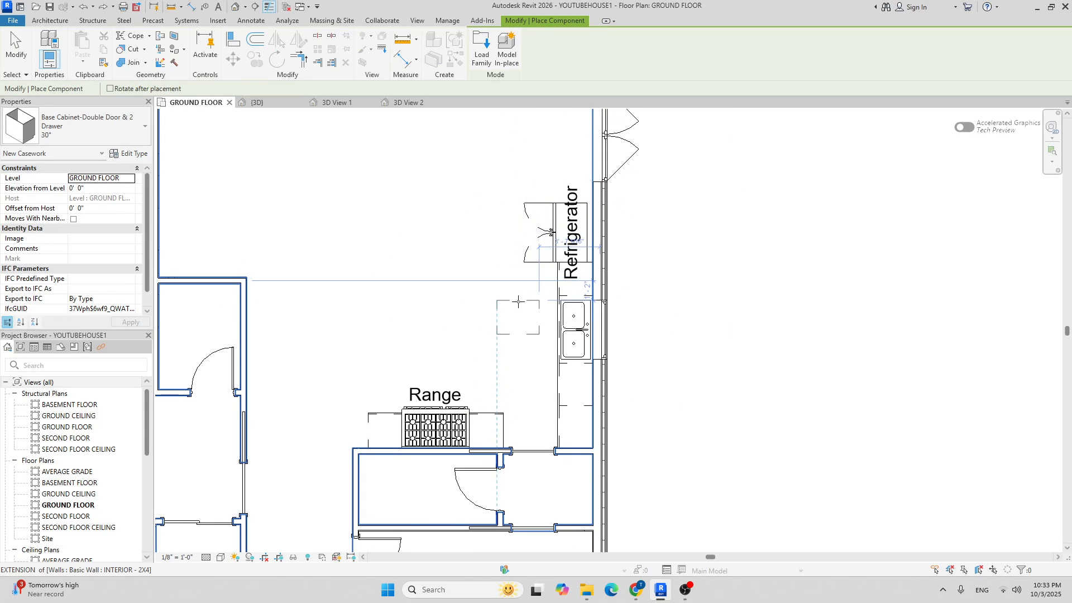
{"action": "scroll", "coordinate": [466, 263], "scroll_direction": "up", "scroll_amount": 2}
{"action": "key", "text": "space"}
{"action": "key", "text": "space"}
{"action": "key", "text": "space"}
{"action": "key", "text": "space"}
{"action": "key", "text": "space"}
{"action": "key", "text": "space"}
{"action": "key", "text": "space"}
{"action": "key", "text": "space"}
{"action": "key", "text": "space"}
{"action": "key", "text": "space"}
{"action": "key", "text": "space"}
{"action": "key", "text": "space"}
{"action": "key", "text": "space"}
{"action": "key", "text": "space"}
{"action": "key", "text": "space"}
{"action": "key", "text": "space"}
{"action": "key", "text": "space"}
{"action": "scroll", "coordinate": [467, 274], "scroll_direction": "down", "scroll_amount": 2}
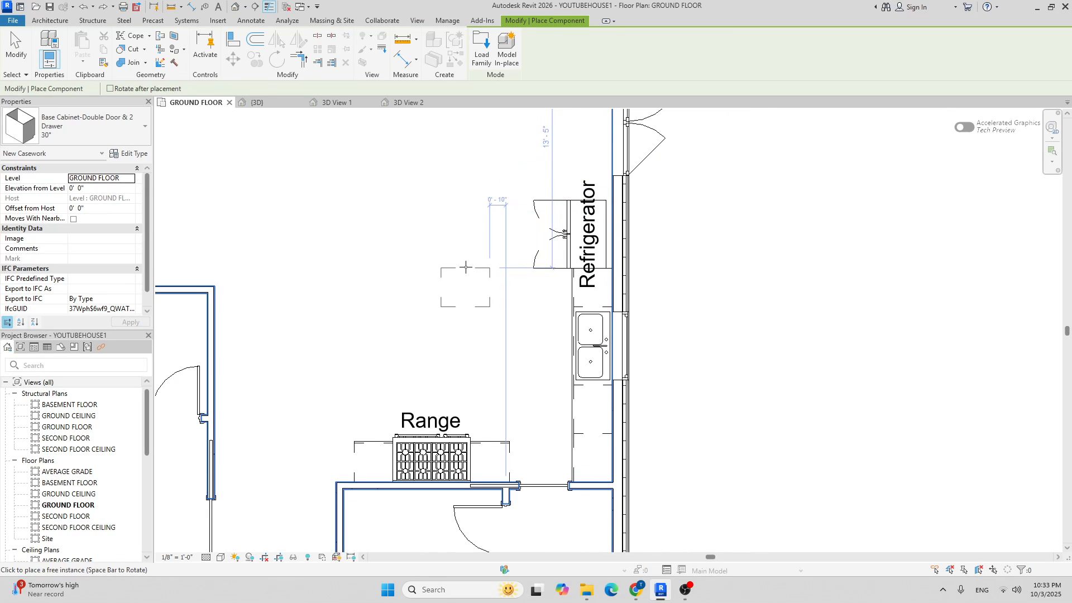
{"action": "left_click", "coordinate": [457, 269]}
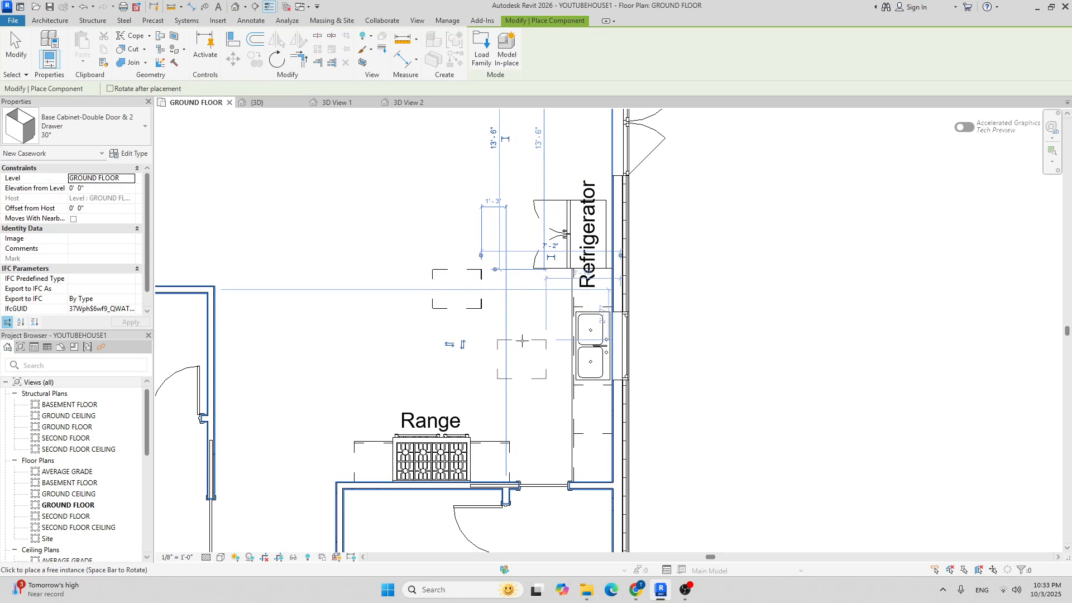
{"action": "scroll", "coordinate": [506, 300], "scroll_direction": "up", "scroll_amount": 2}
{"action": "key", "text": "Escape"}
{"action": "key", "text": "Escape"}
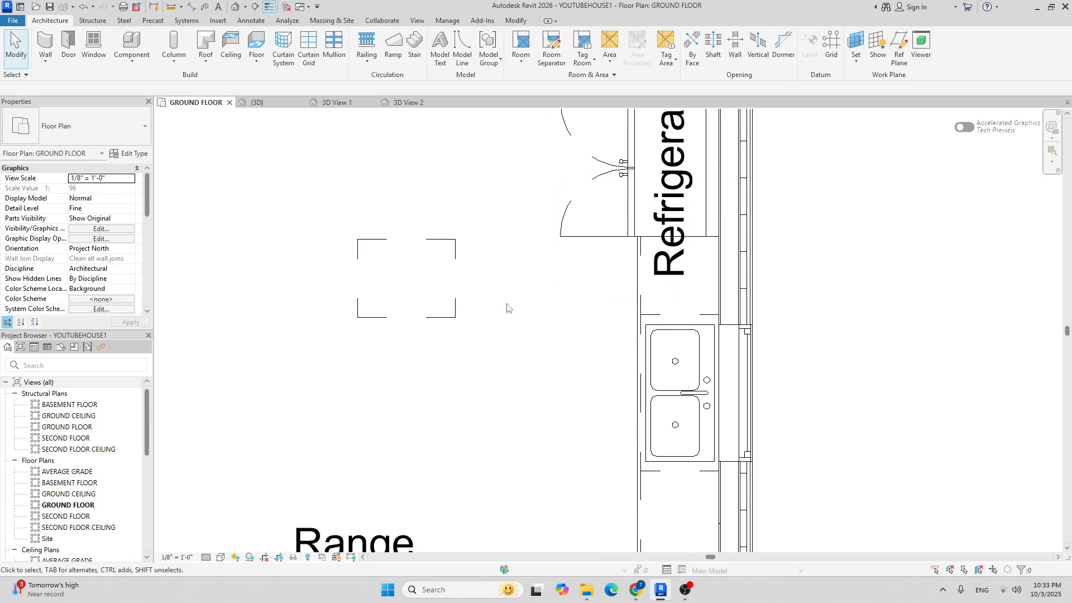
Rotate the base cabinet 45° about its midpoint from a horizontal start ray, then check it in 3D View 2.
{"action": "left_click", "coordinate": [460, 253]}
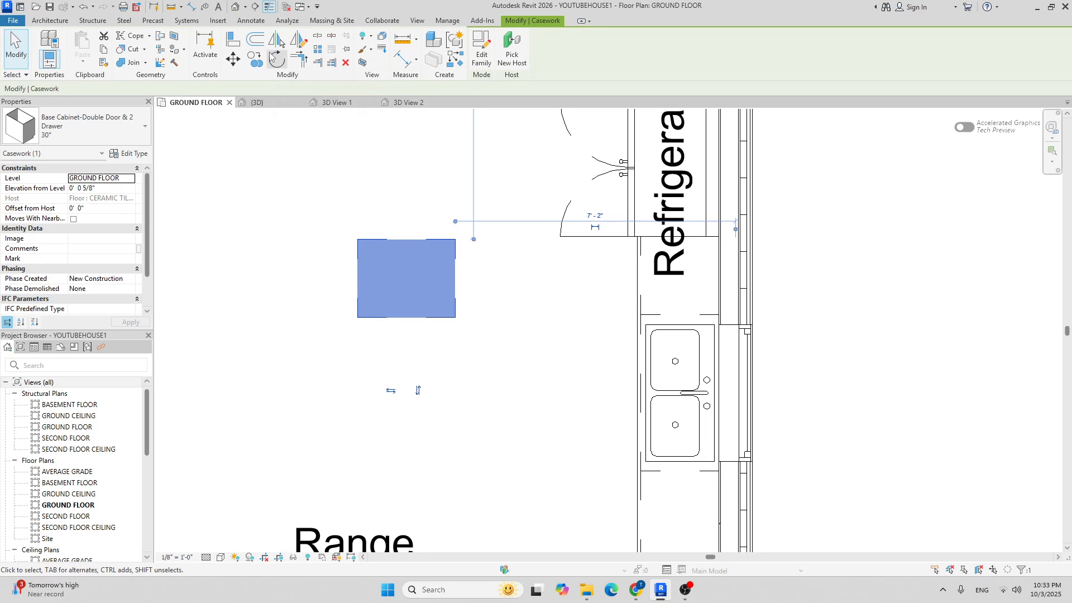
{"action": "left_click", "coordinate": [273, 59]}
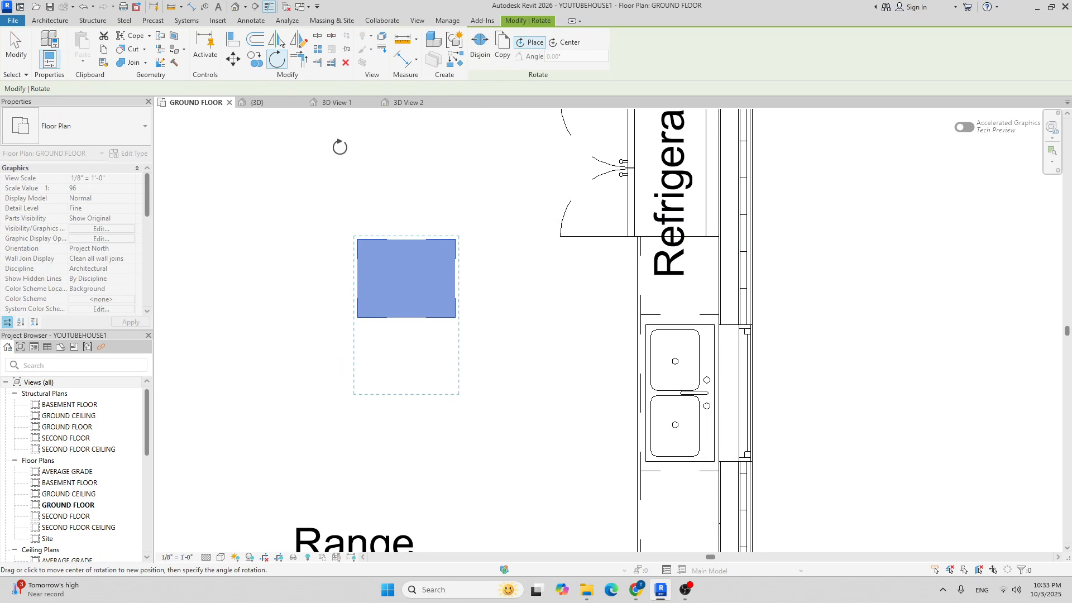
{"action": "left_click", "coordinate": [406, 281]}
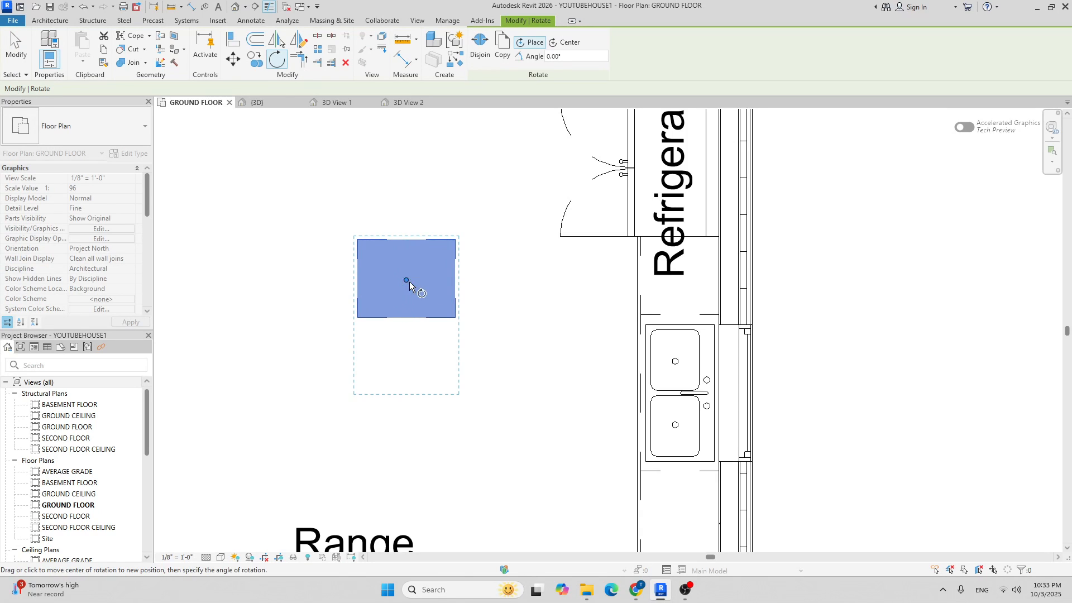
{"action": "left_click", "coordinate": [568, 283]}
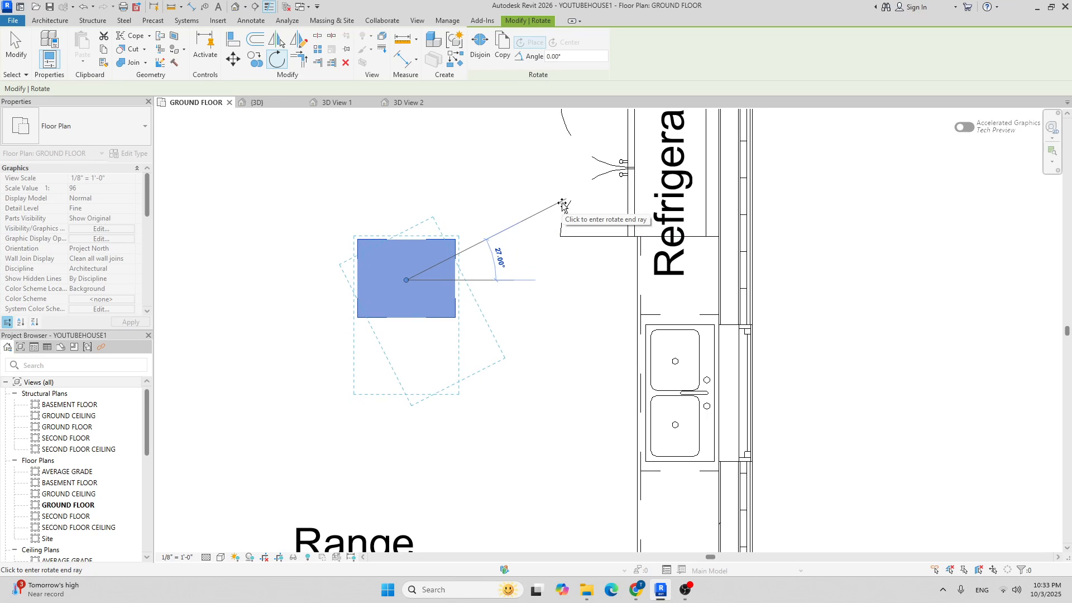
{"action": "type", "text": "45"}
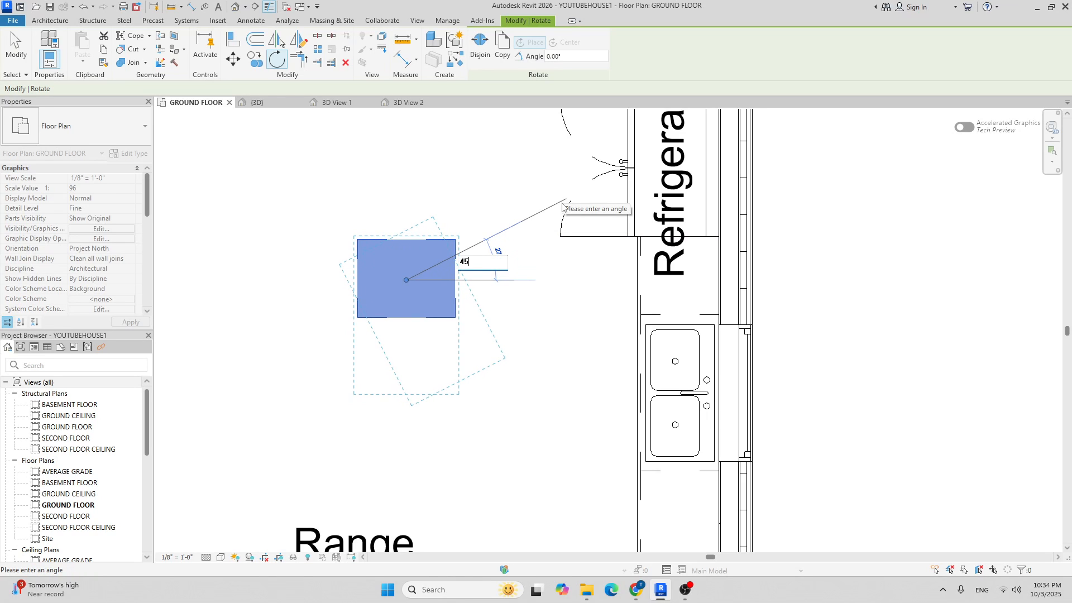
{"action": "key", "text": "Return"}
{"action": "scroll", "coordinate": [555, 218], "scroll_direction": "down", "scroll_amount": 3}
{"action": "key", "text": "Escape"}
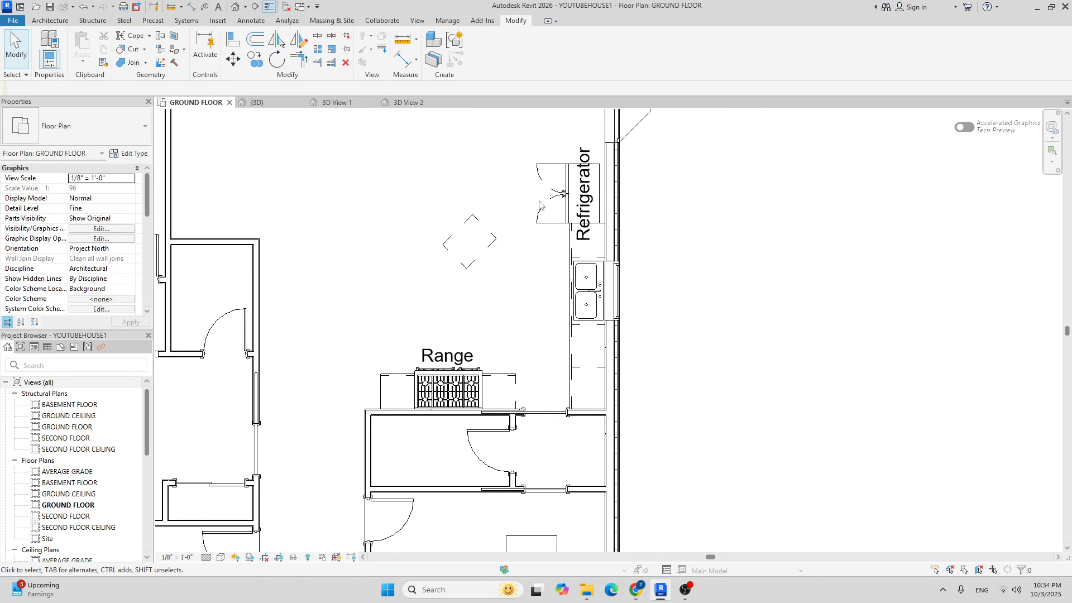
{"action": "left_click", "coordinate": [407, 102]}
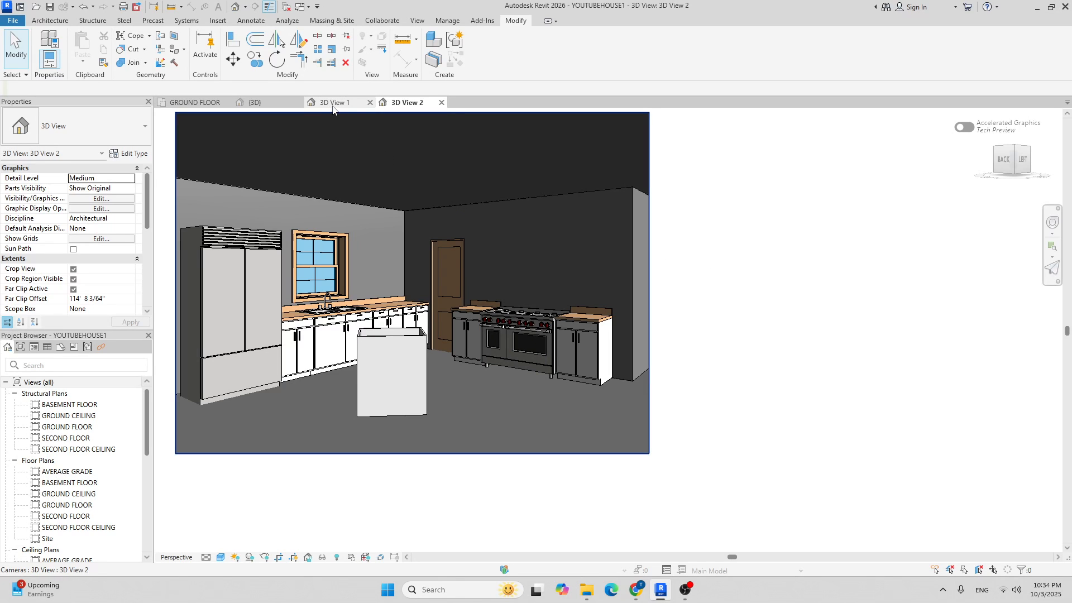
{"action": "left_click", "coordinate": [190, 100]}
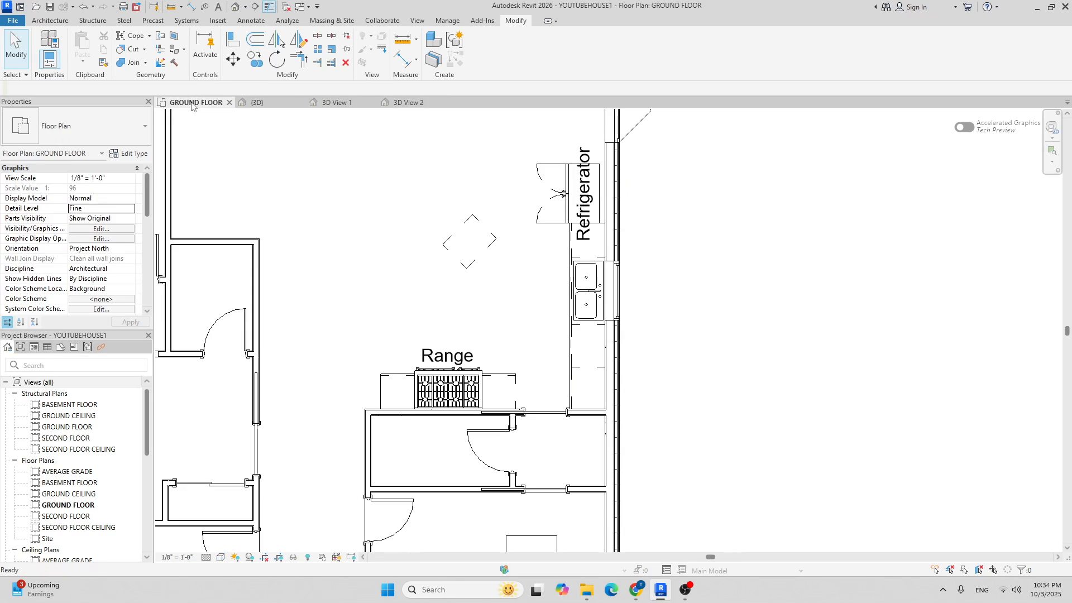
Copy the 45° cabinet from its top corner so the copy sits end-to-end with the original.
{"action": "left_click", "coordinate": [461, 231]}
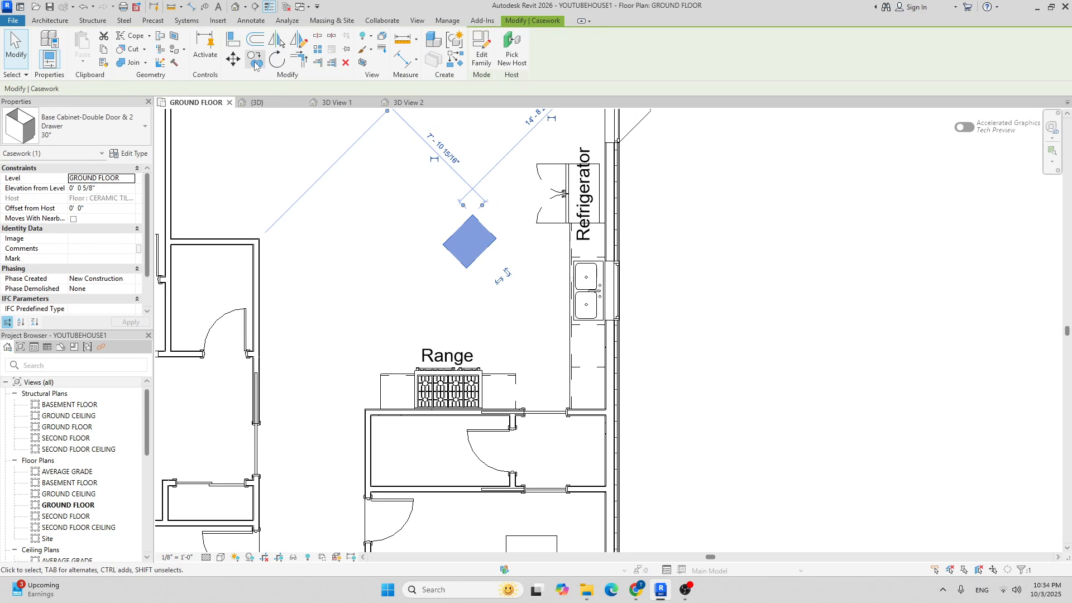
{"action": "left_click", "coordinate": [255, 65]}
{"action": "scroll", "coordinate": [457, 202], "scroll_direction": "up", "scroll_amount": 5}
{"action": "left_click", "coordinate": [472, 216]}
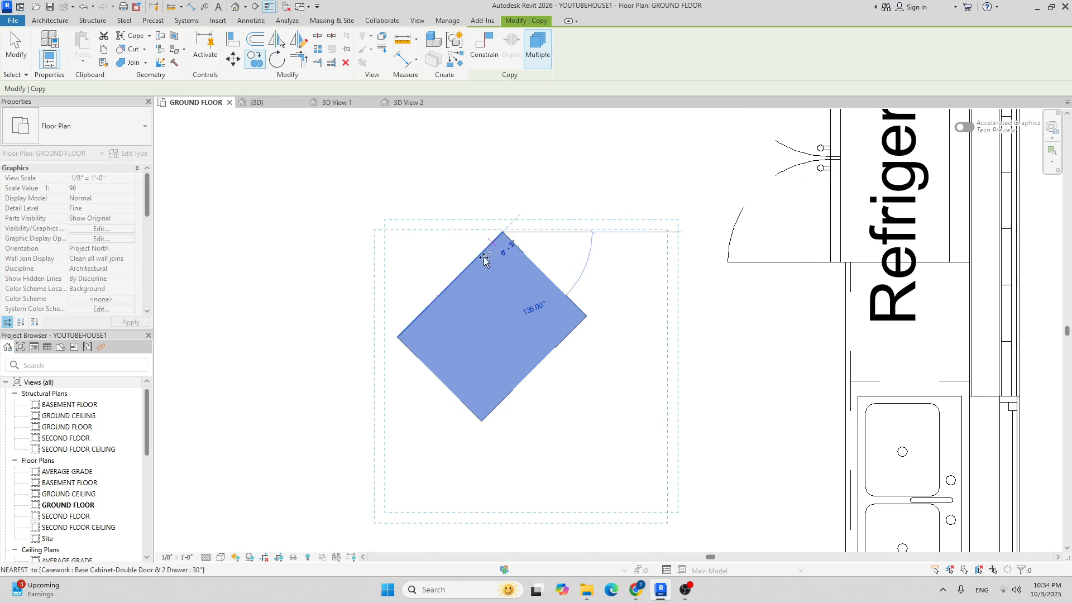
{"action": "scroll", "coordinate": [399, 334], "scroll_direction": "down", "scroll_amount": 5}
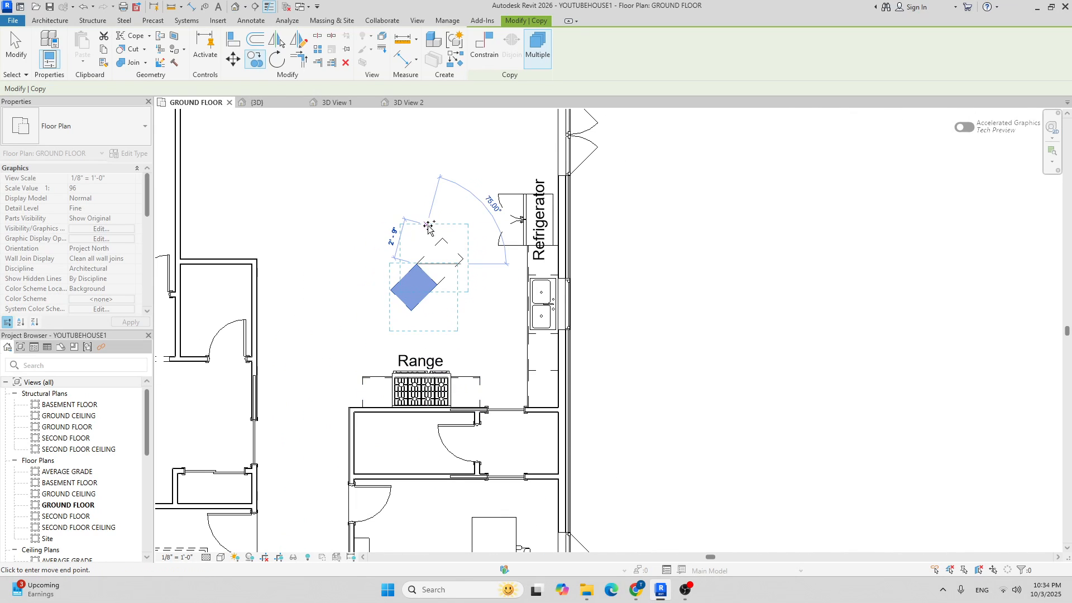
{"action": "key", "text": "Escape"}
{"action": "key", "text": "Escape"}
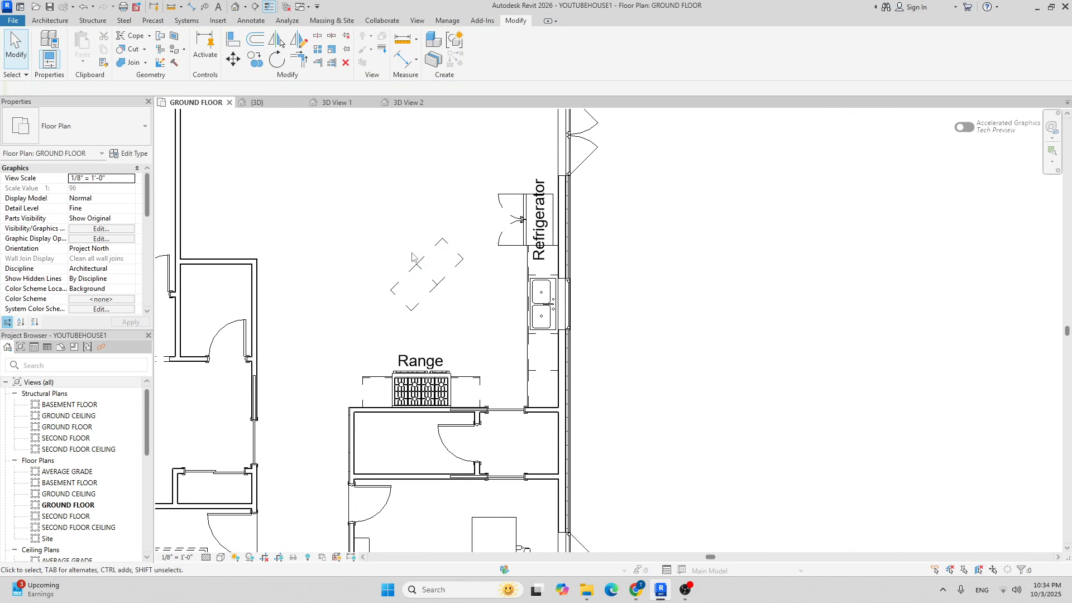
{"action": "scroll", "coordinate": [409, 255], "scroll_direction": "down", "scroll_amount": 3}
{"action": "scroll", "coordinate": [410, 263], "scroll_direction": "up", "scroll_amount": 4}
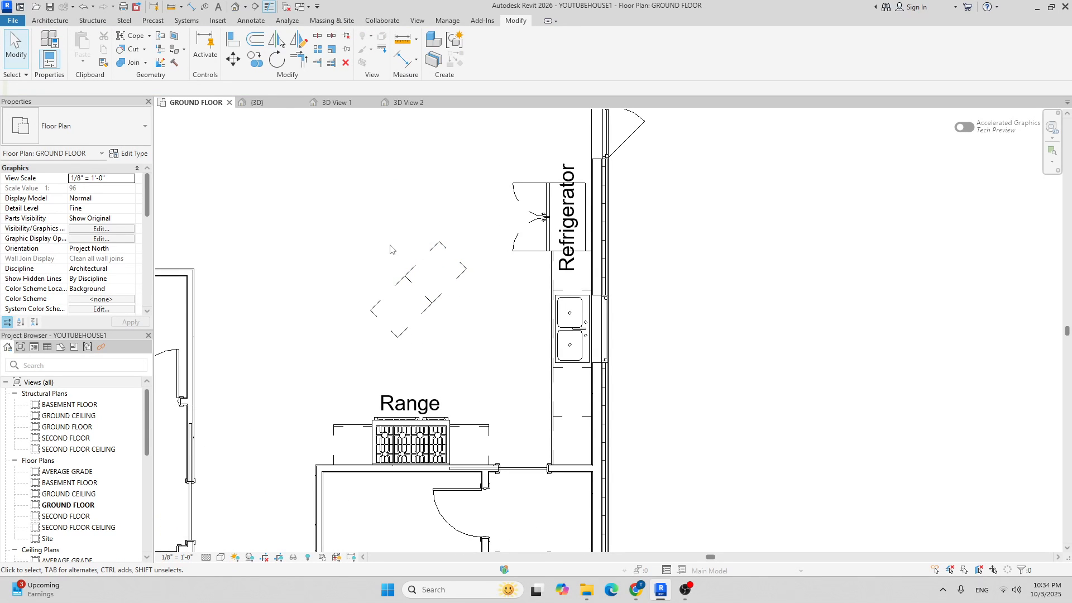
{"action": "middle_click_drag", "start_coordinate": [460, 245], "coordinate": [405, 254]}
{"action": "scroll", "coordinate": [400, 244], "scroll_direction": "down", "scroll_amount": 3}
{"action": "scroll", "coordinate": [393, 251], "scroll_direction": "up", "scroll_amount": 4}
{"action": "scroll", "coordinate": [379, 271], "scroll_direction": "down", "scroll_amount": 1}
{"action": "scroll", "coordinate": [375, 277], "scroll_direction": "down", "scroll_amount": 1}
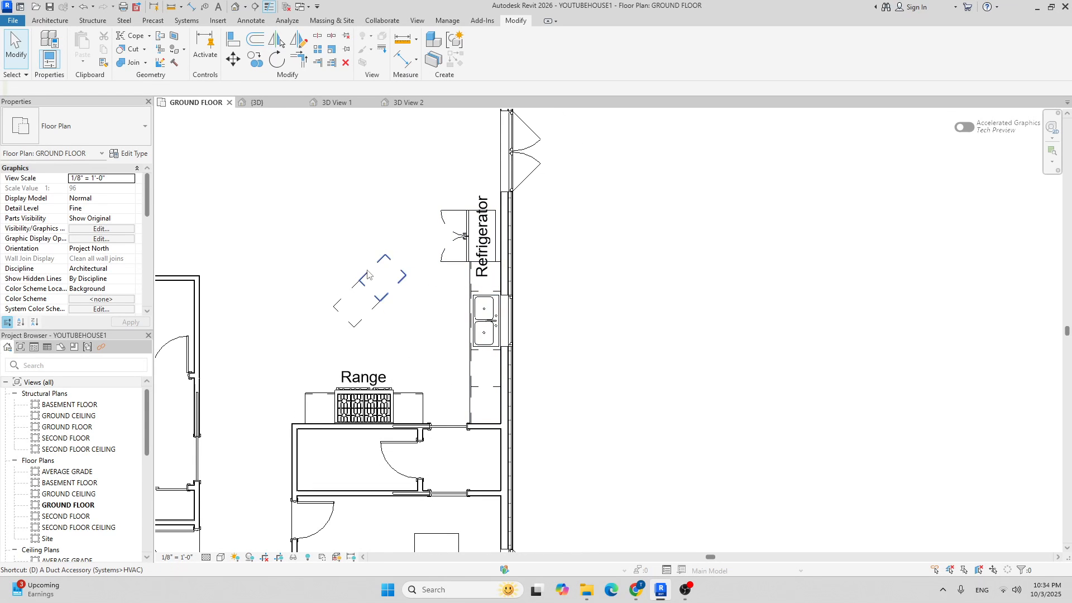
{"action": "middle_click_drag", "start_coordinate": [434, 296], "coordinate": [393, 296]}
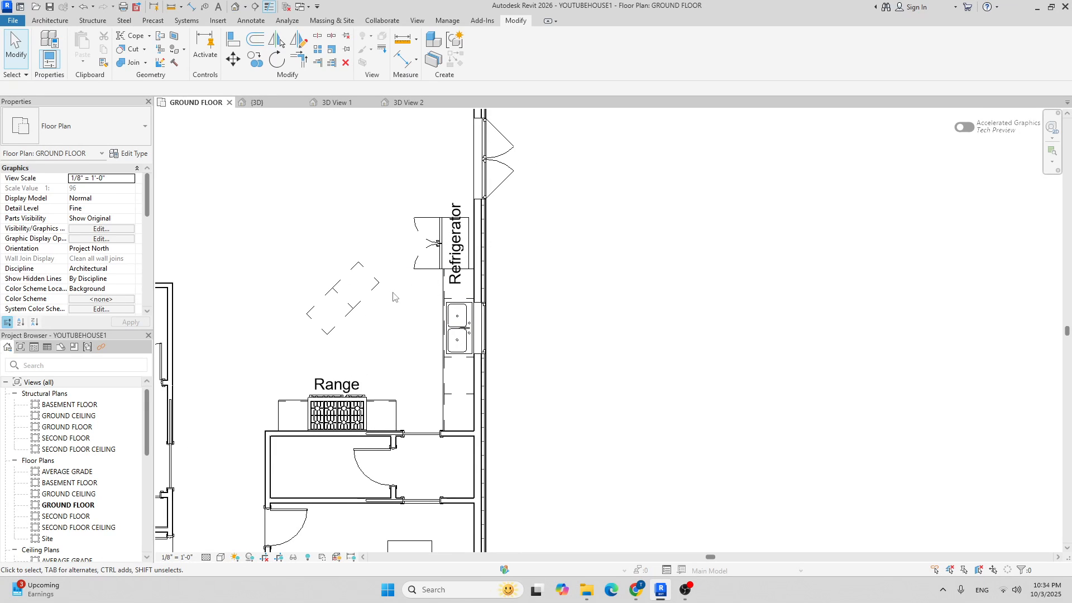
{"action": "key", "text": "d"}
{"action": "key", "text": "i"}
{"action": "scroll", "coordinate": [413, 307], "scroll_direction": "up", "scroll_amount": 4}
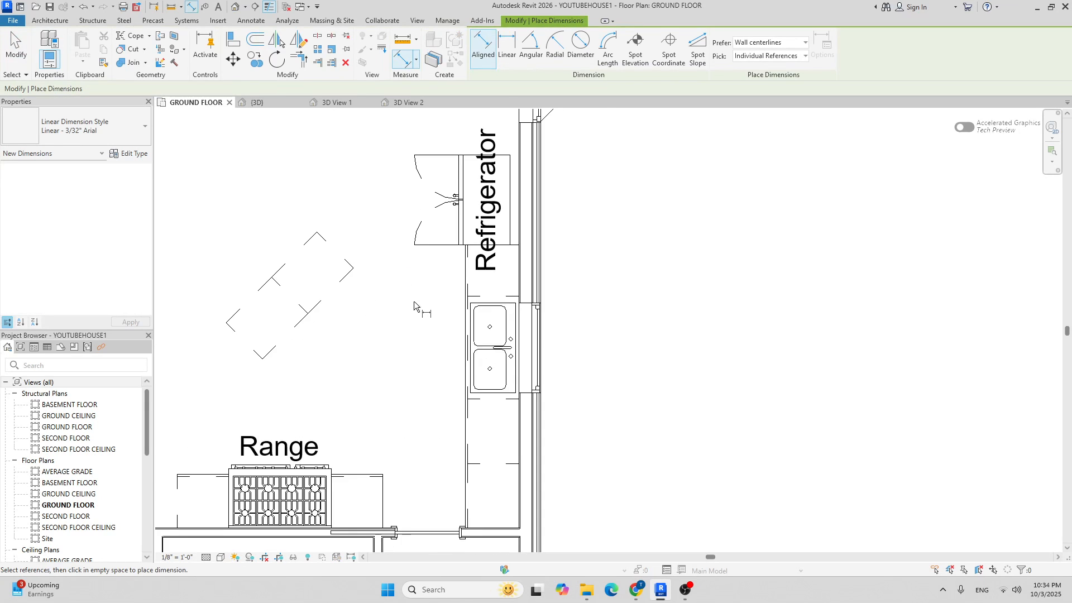
{"action": "scroll", "coordinate": [494, 223], "scroll_direction": "up", "scroll_amount": 2}
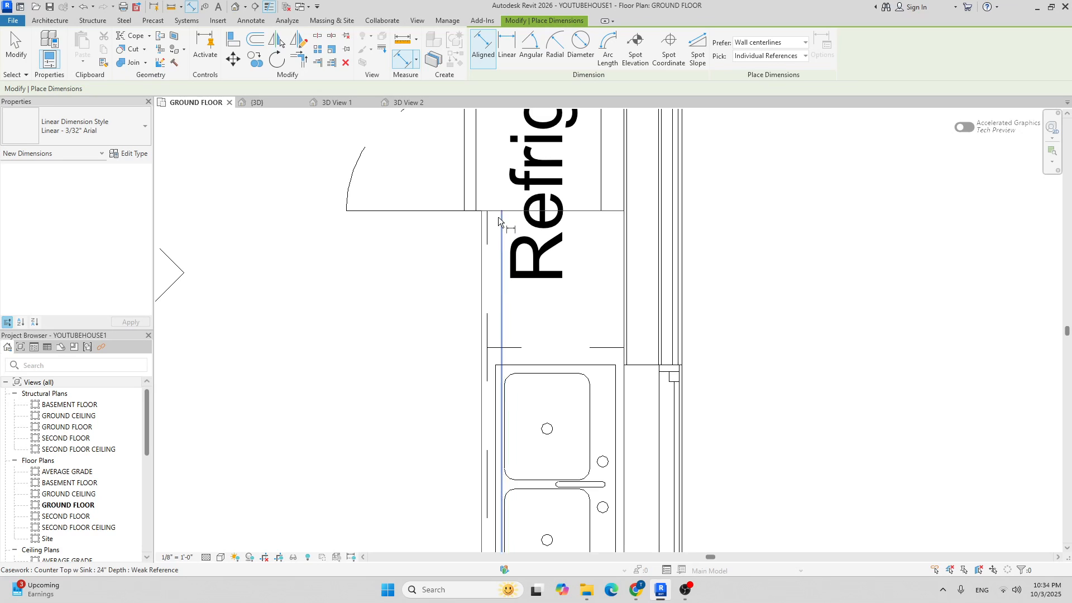
{"action": "middle_click_drag", "start_coordinate": [324, 249], "coordinate": [483, 250]}
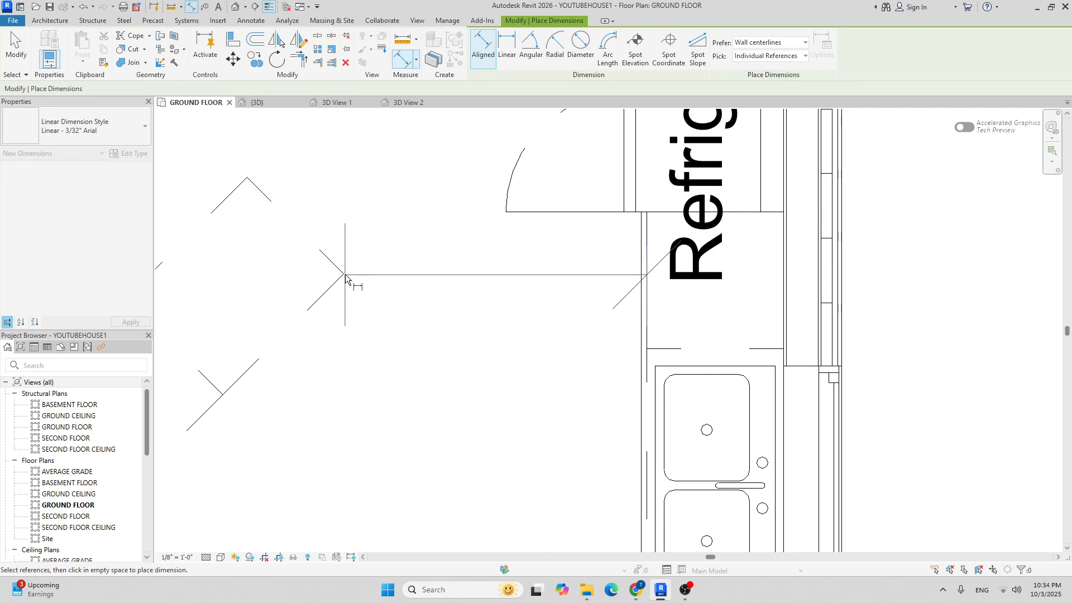
{"action": "scroll", "coordinate": [345, 274], "scroll_direction": "down", "scroll_amount": 3}
{"action": "scroll", "coordinate": [347, 256], "scroll_direction": "up", "scroll_amount": 2}
{"action": "scroll", "coordinate": [594, 242], "scroll_direction": "up", "scroll_amount": 3}
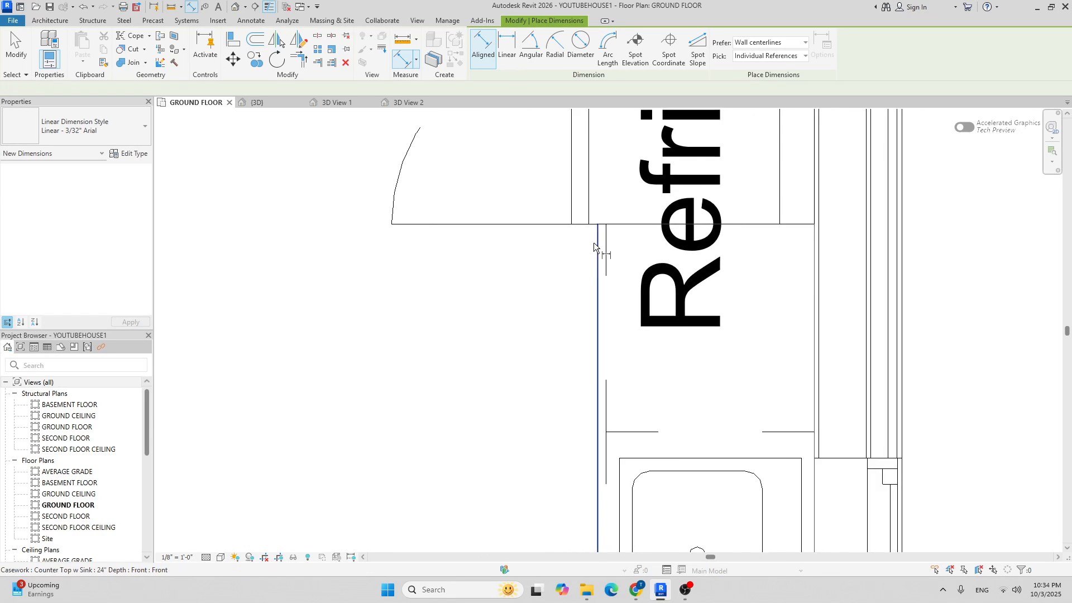
{"action": "left_click", "coordinate": [610, 246]}
{"action": "scroll", "coordinate": [492, 282], "scroll_direction": "up", "scroll_amount": 2}
{"action": "scroll", "coordinate": [304, 329], "scroll_direction": "up", "scroll_amount": 4}
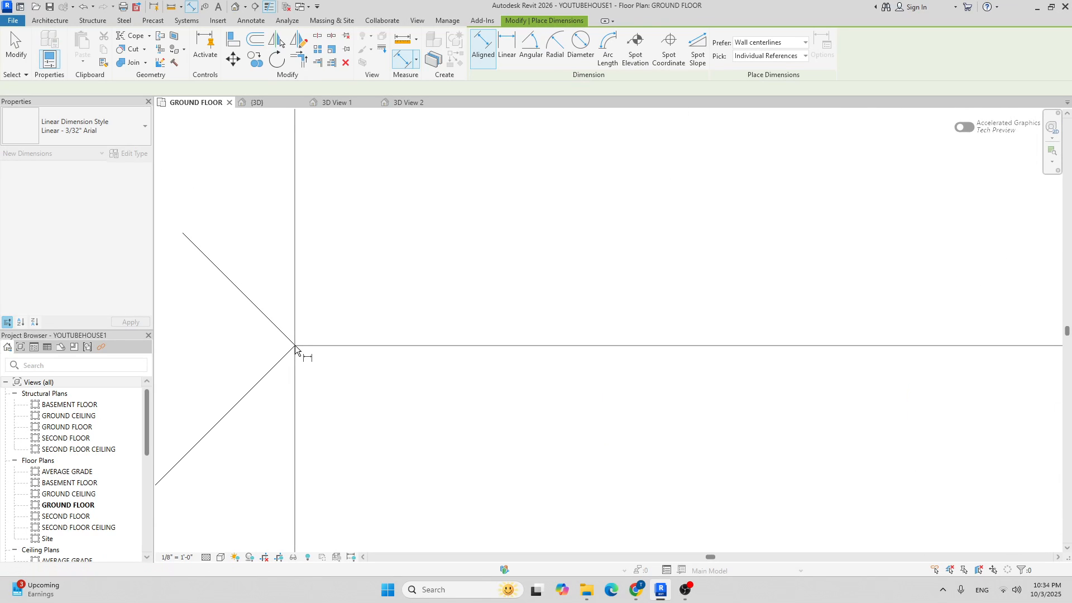
{"action": "key", "text": "Escape"}
{"action": "scroll", "coordinate": [334, 302], "scroll_direction": "down", "scroll_amount": 5}
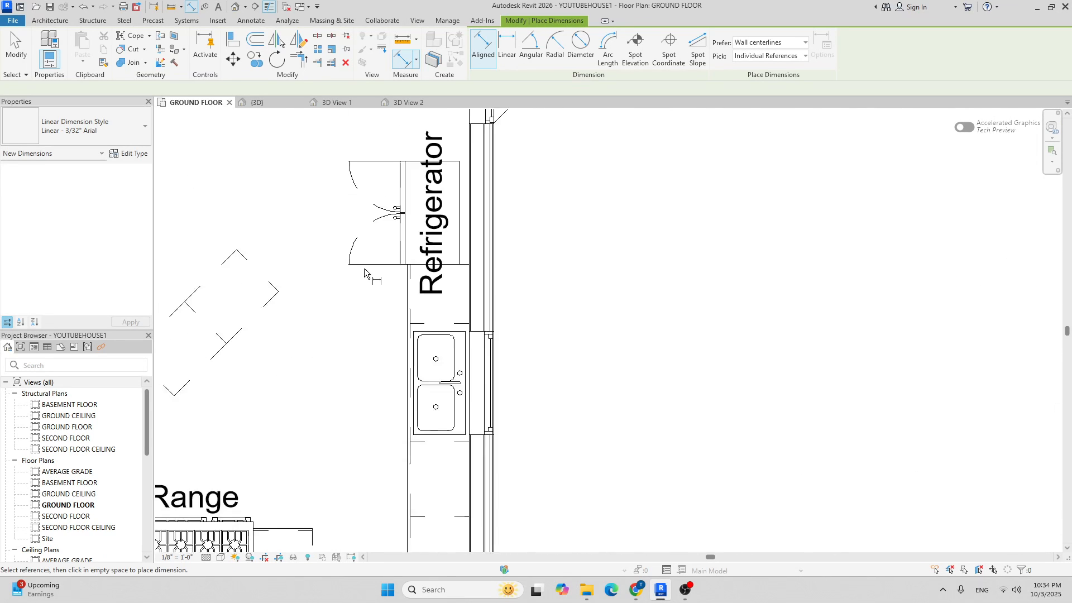
{"action": "scroll", "coordinate": [364, 268], "scroll_direction": "down", "scroll_amount": 1}
{"action": "key", "text": "Escape"}
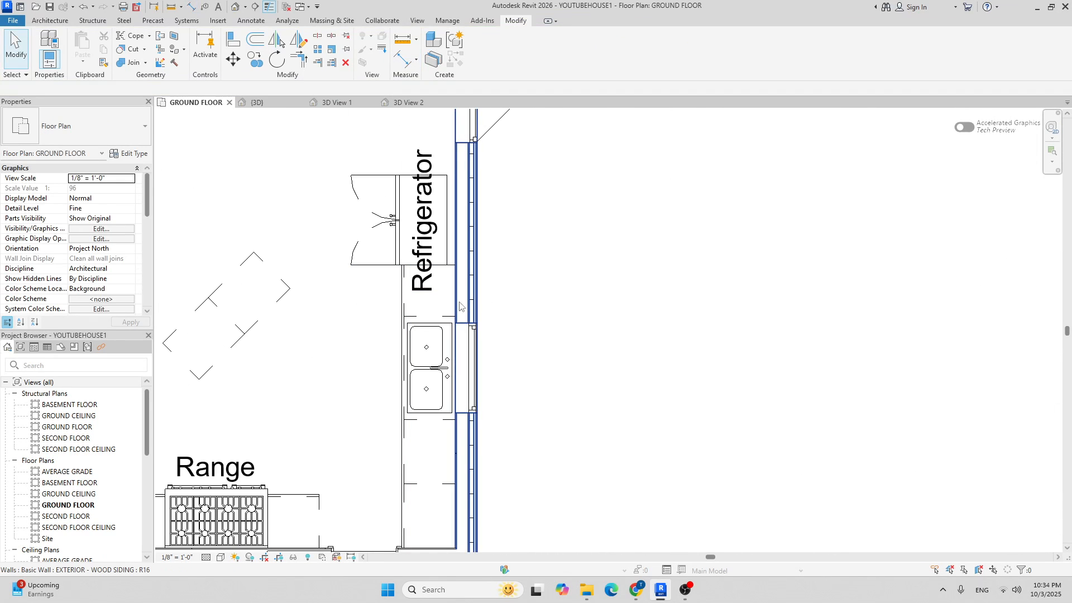
{"action": "left_click", "coordinate": [400, 43]}
{"action": "scroll", "coordinate": [289, 292], "scroll_direction": "up", "scroll_amount": 3}
{"action": "left_click", "coordinate": [257, 281]}
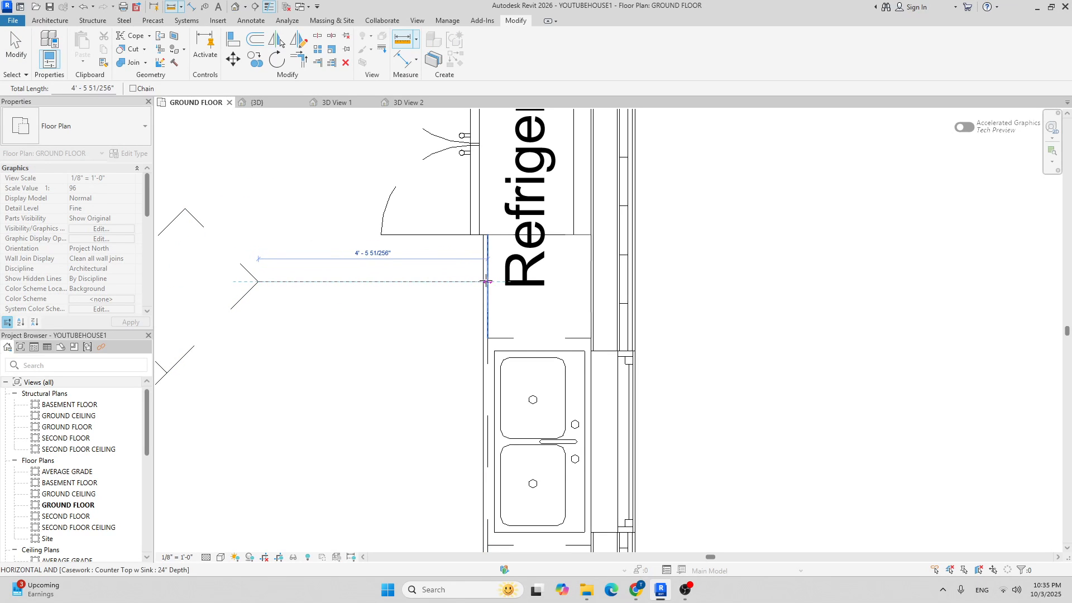
{"action": "scroll", "coordinate": [459, 250], "scroll_direction": "down", "scroll_amount": 3}
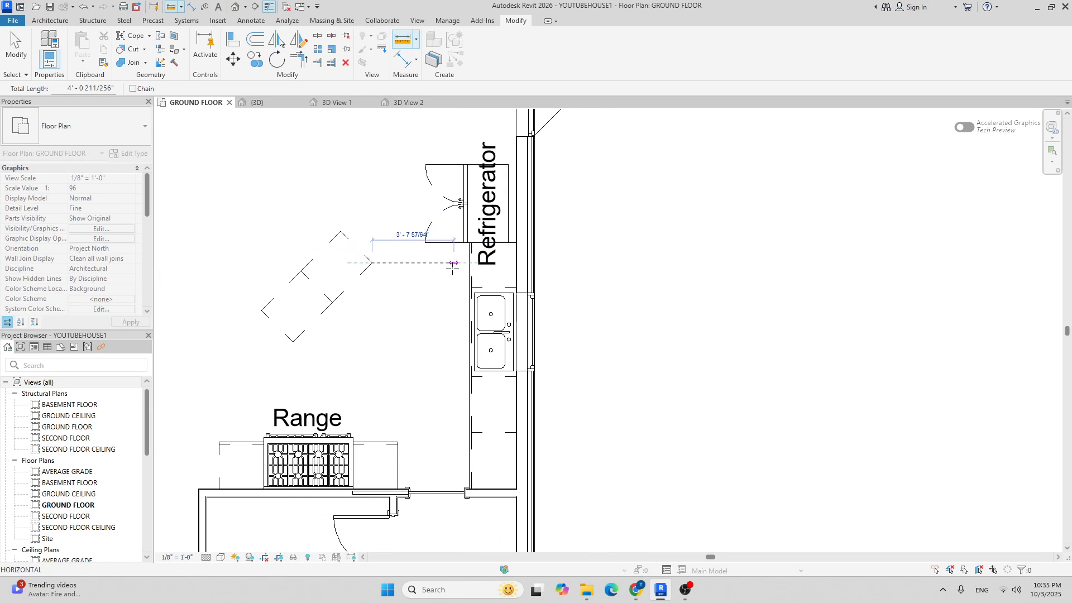
{"action": "key", "text": "Escape"}
{"action": "key", "text": "Escape"}
{"action": "left_click", "coordinate": [402, 39]}
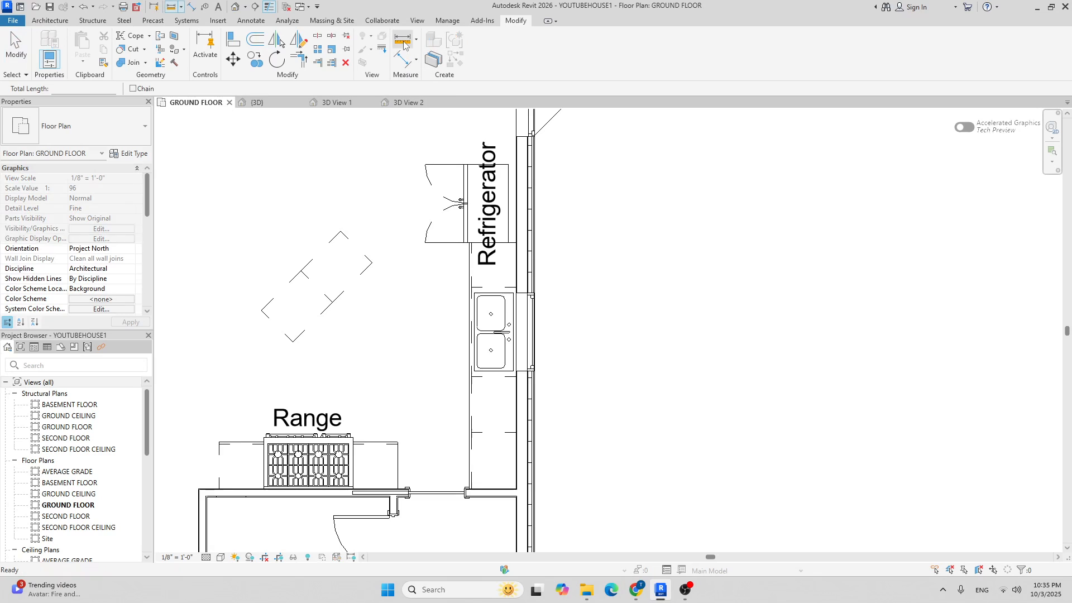
{"action": "left_click", "coordinate": [293, 343]}
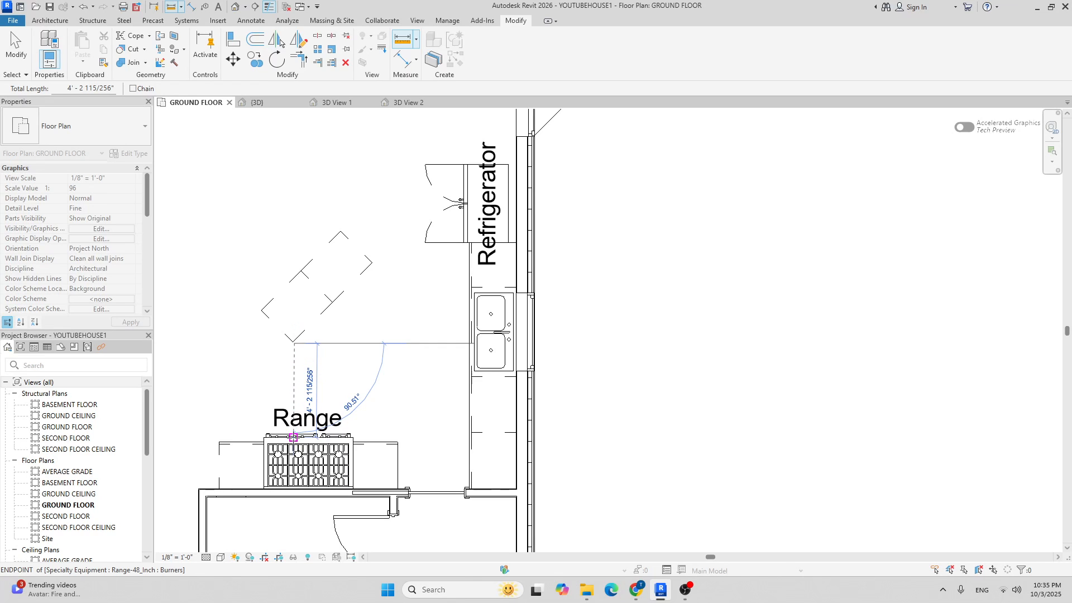
{"action": "scroll", "coordinate": [334, 363], "scroll_direction": "down", "scroll_amount": 2}
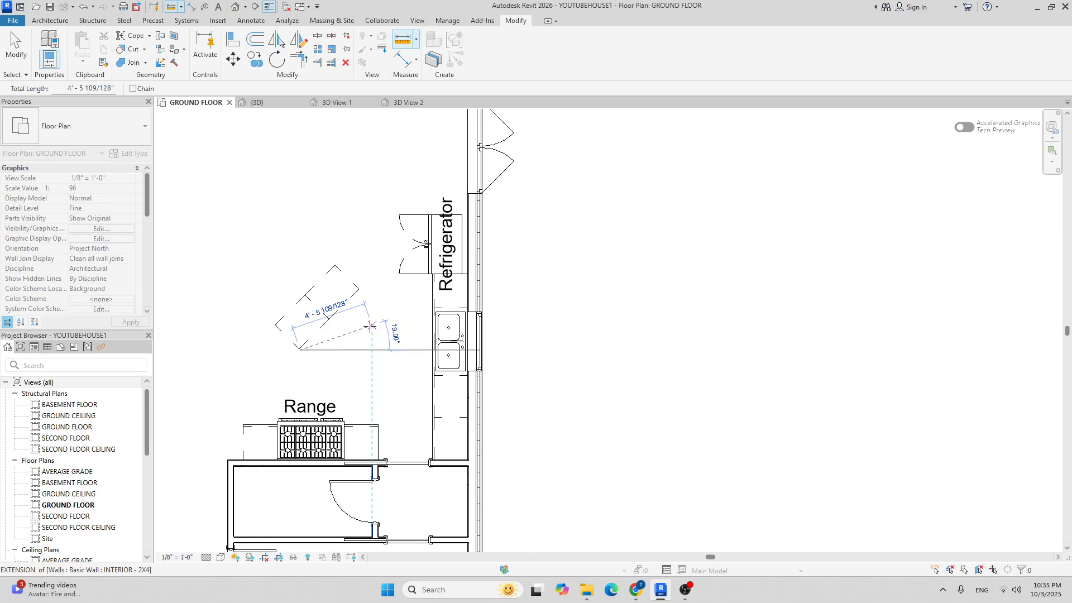
{"action": "key", "text": "Escape"}
{"action": "key", "text": "Escape"}
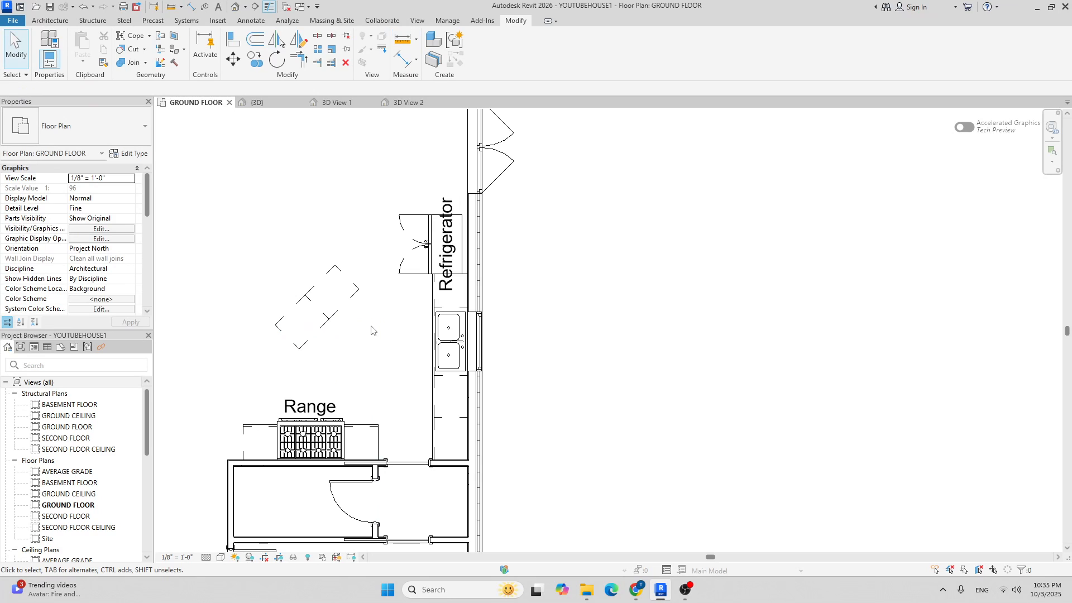
{"action": "scroll", "coordinate": [372, 329], "scroll_direction": "down", "scroll_amount": 3}
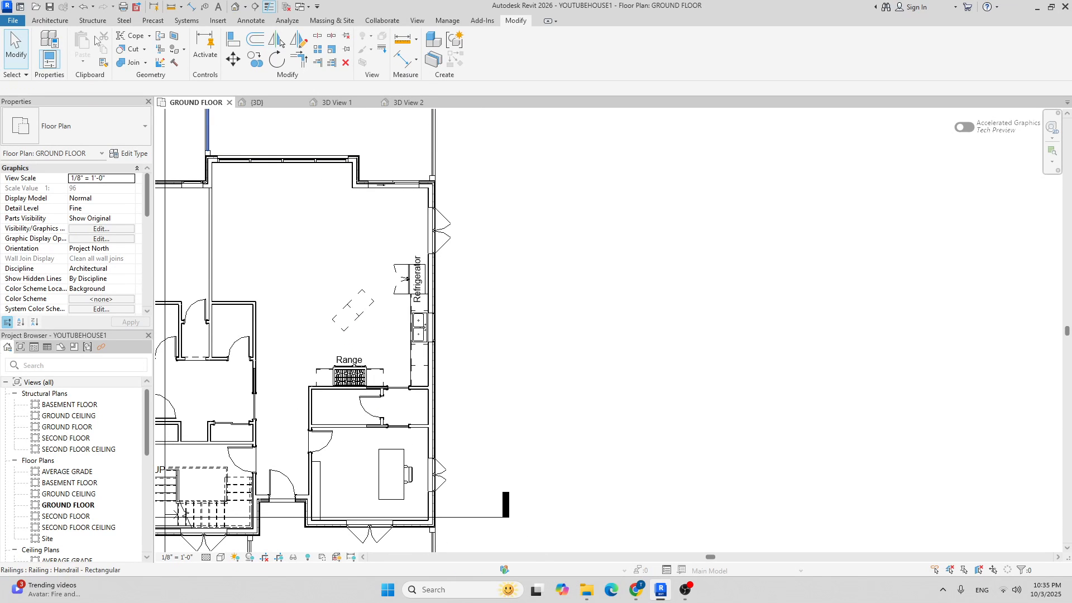
Load Counter Top-Island.rfa from the US > Casework > Counter Tops library folder.
{"action": "scroll", "coordinate": [317, 323], "scroll_direction": "up", "scroll_amount": 2}
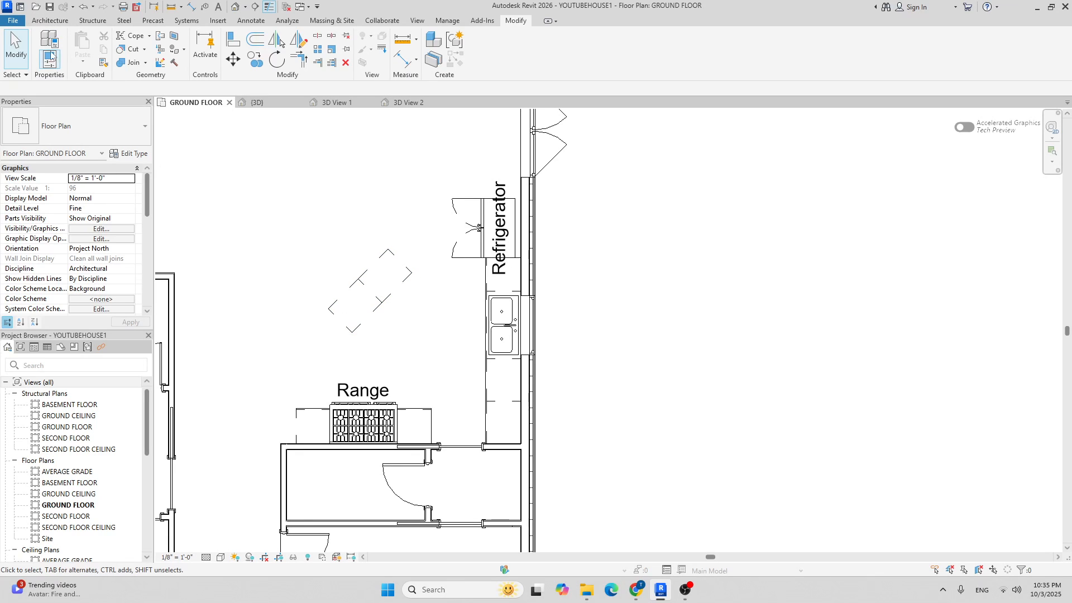
{"action": "left_click", "coordinate": [50, 21]}
{"action": "left_click", "coordinate": [124, 41]}
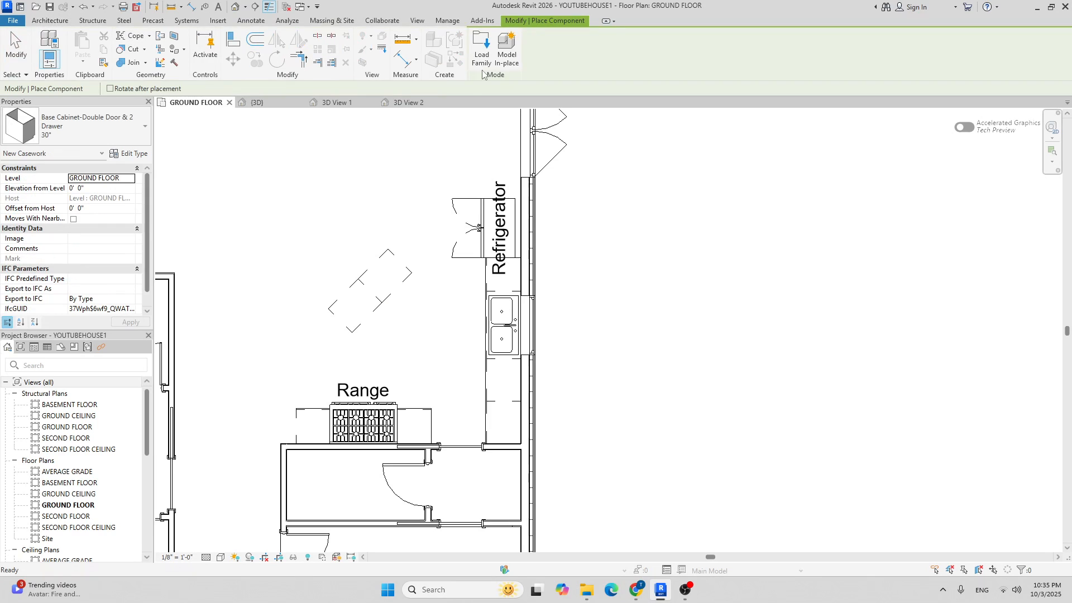
{"action": "left_click", "coordinate": [481, 51]}
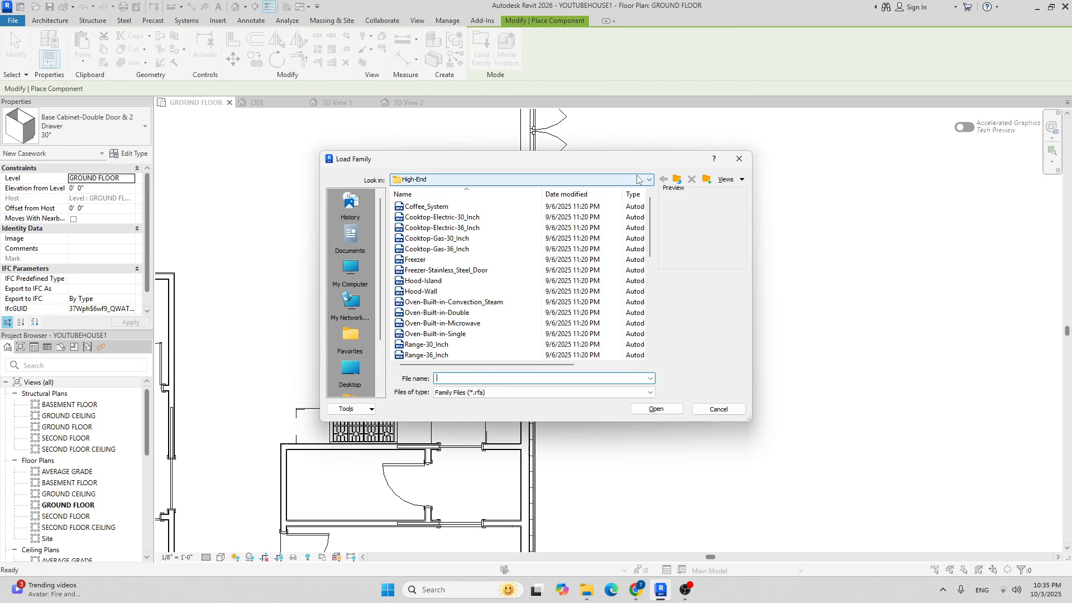
{"action": "left_click", "coordinate": [637, 179]}
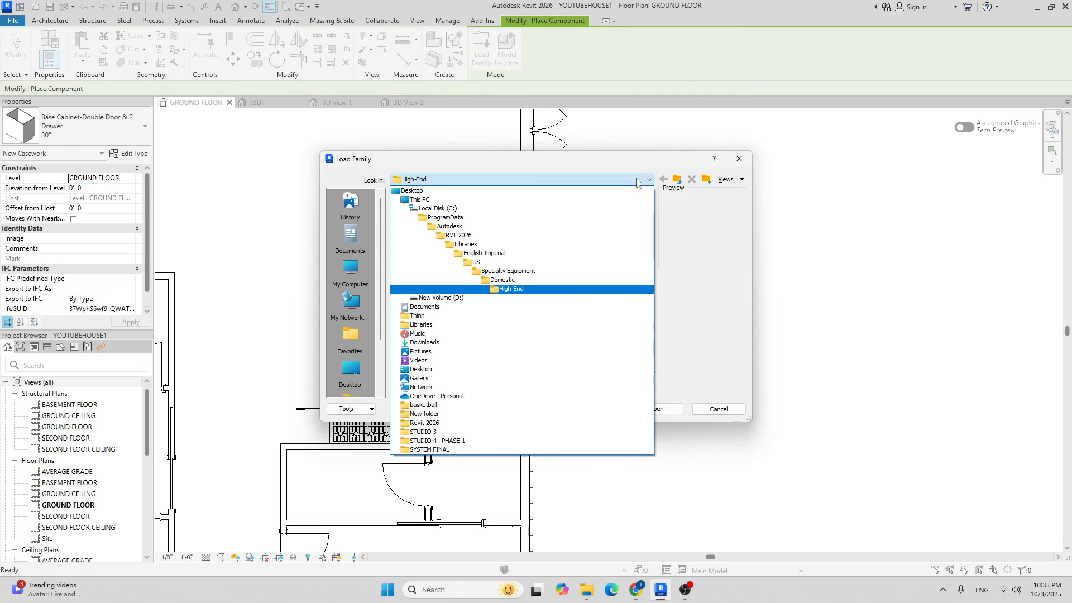
{"action": "left_click", "coordinate": [521, 266]}
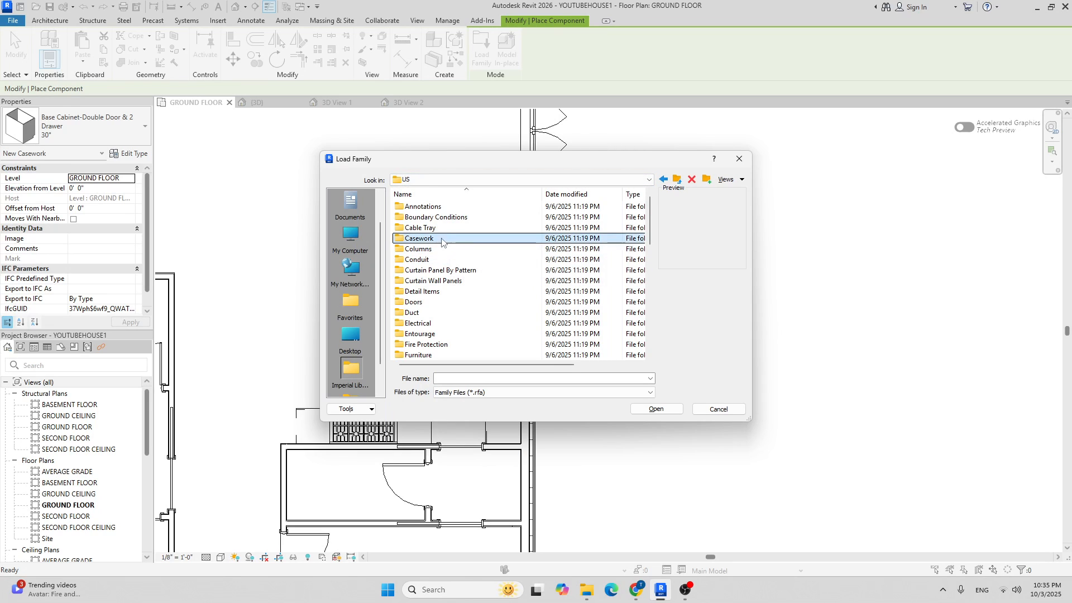
{"action": "double_click", "coordinate": [441, 239]}
{"action": "double_click", "coordinate": [441, 217]}
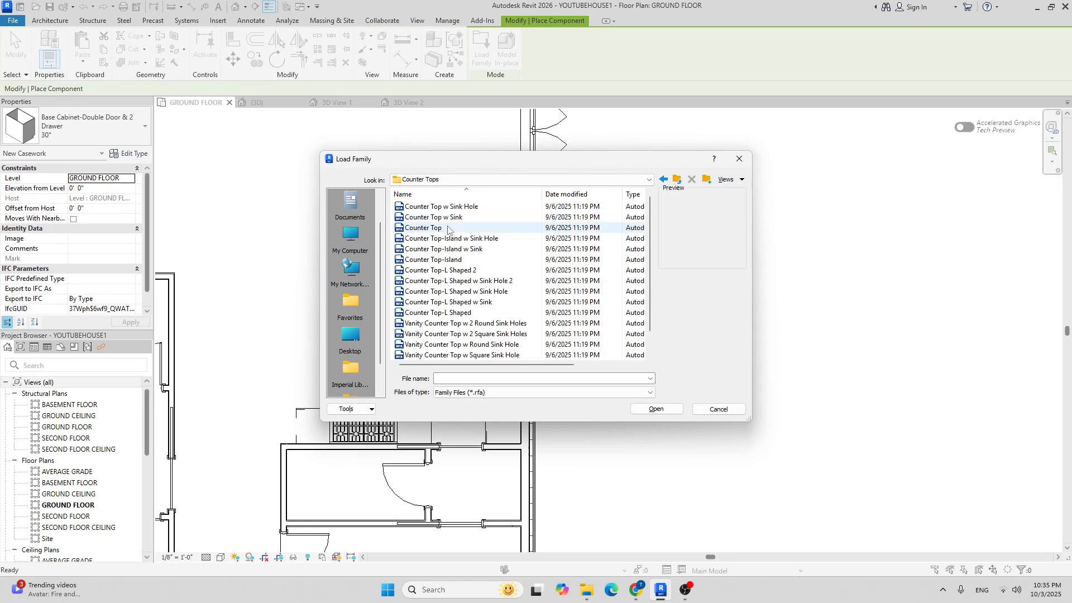
{"action": "left_click", "coordinate": [446, 259]}
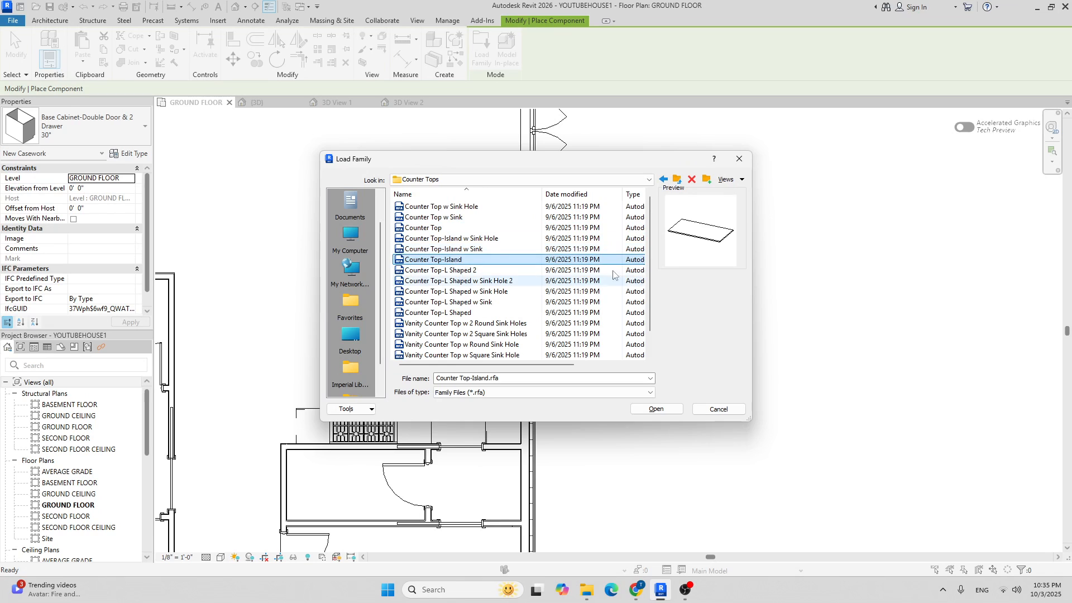
{"action": "left_click", "coordinate": [657, 410]}
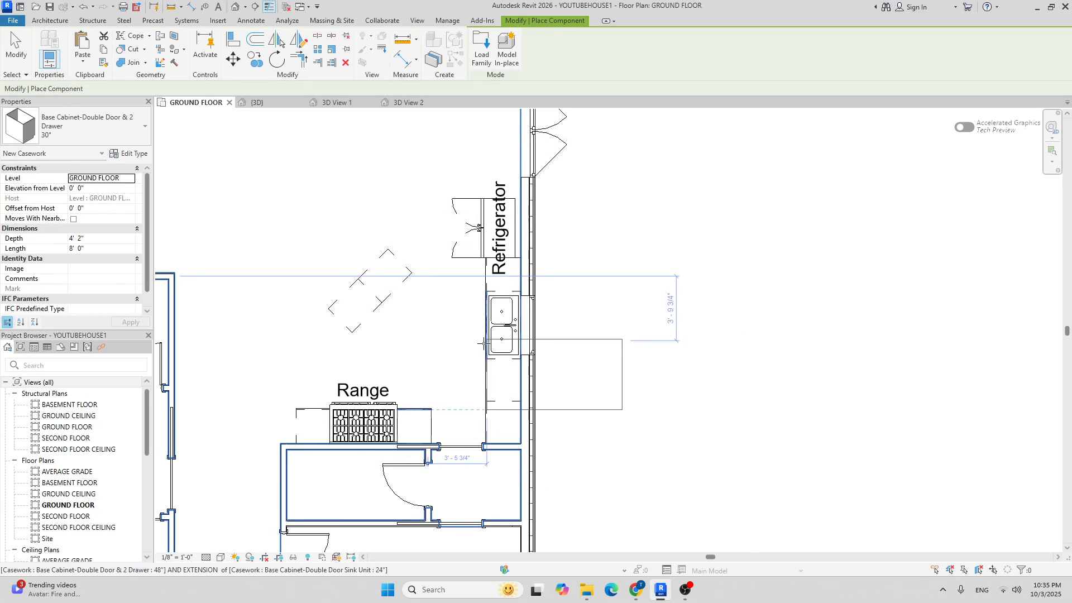
Place the Counter Top-Island rotated 45° at the island outline corner.
{"action": "scroll", "coordinate": [335, 335], "scroll_direction": "up", "scroll_amount": 1}
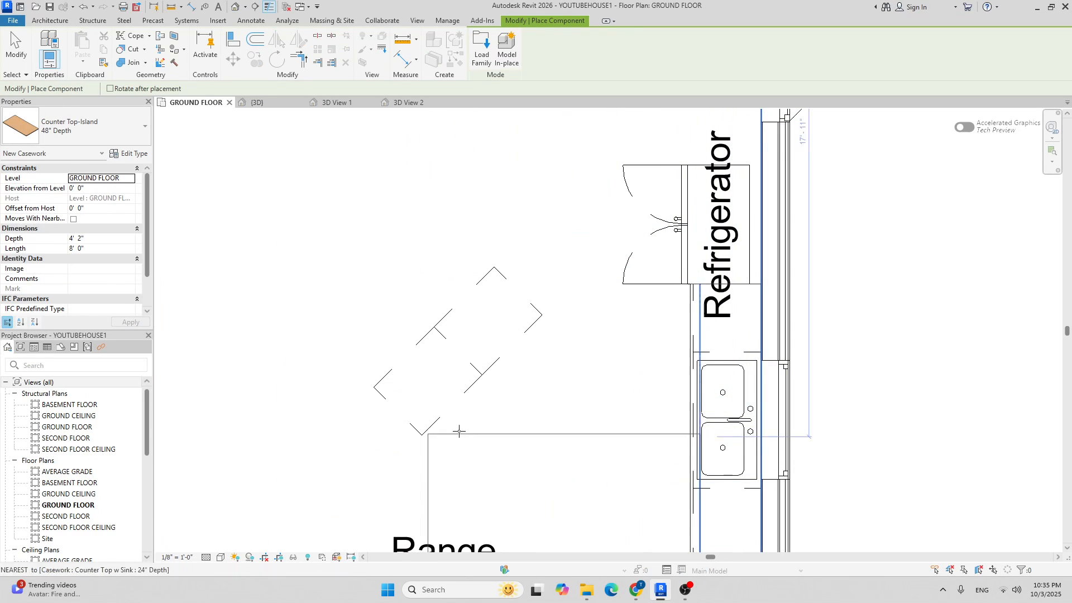
{"action": "scroll", "coordinate": [379, 401], "scroll_direction": "up", "scroll_amount": 1}
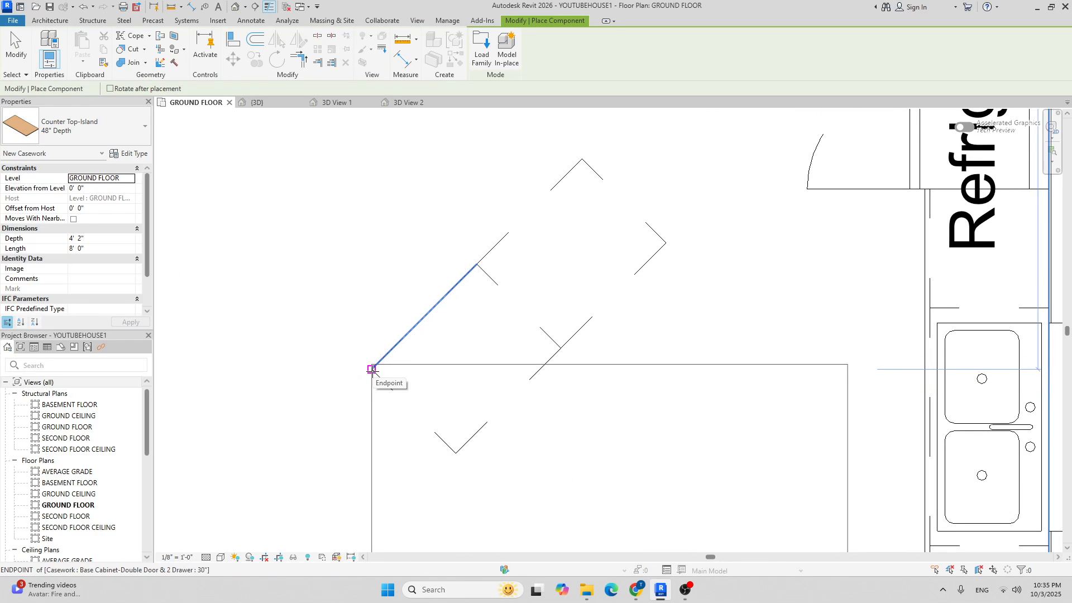
{"action": "key", "text": "space"}
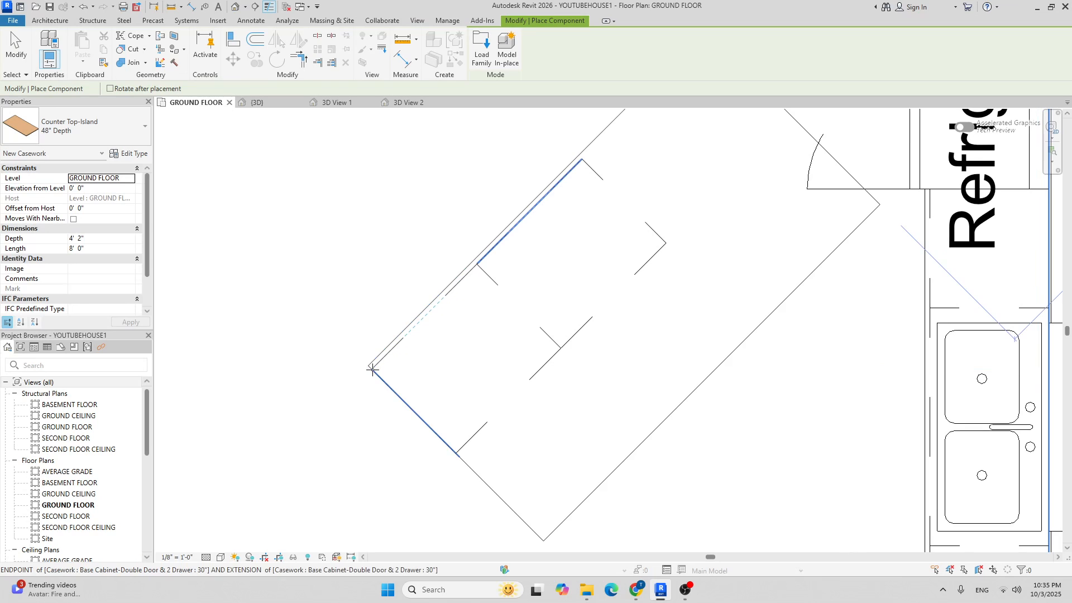
{"action": "scroll", "coordinate": [372, 370], "scroll_direction": "down", "scroll_amount": 1}
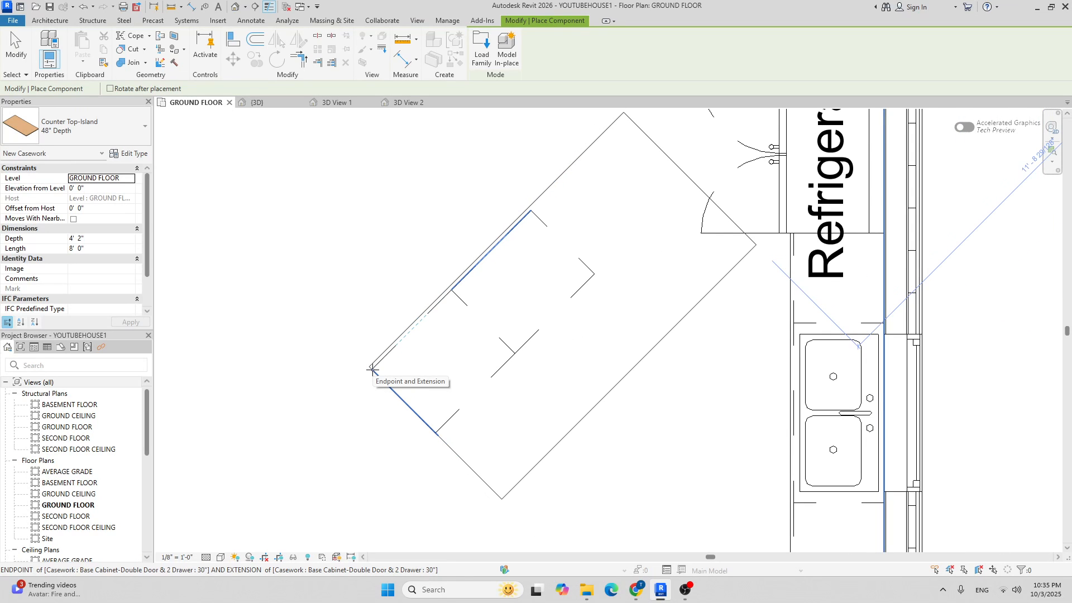
{"action": "left_click", "coordinate": [372, 369]}
{"action": "scroll", "coordinate": [642, 419], "scroll_direction": "down", "scroll_amount": 1}
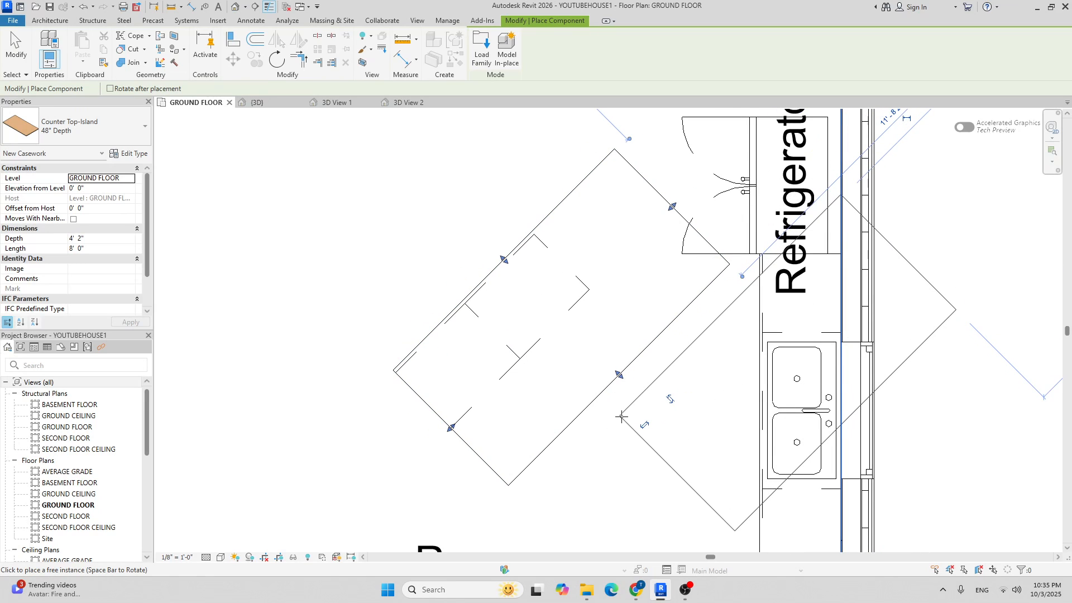
{"action": "key", "text": "Escape"}
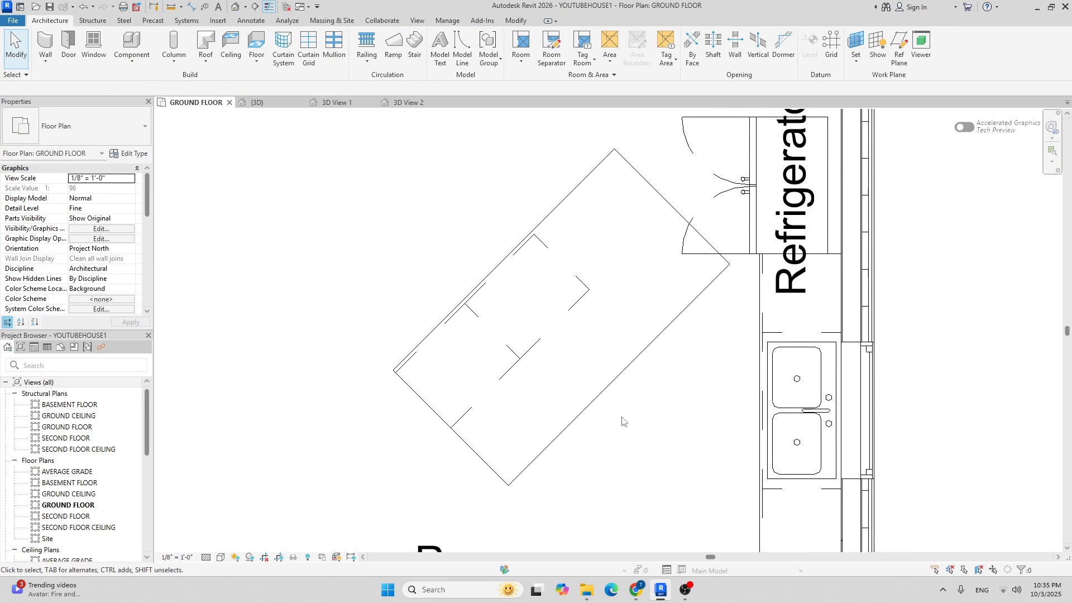
Drag the counter top's edge grip to narrow its depth to about 2'-7".
{"action": "left_click", "coordinate": [618, 377]}
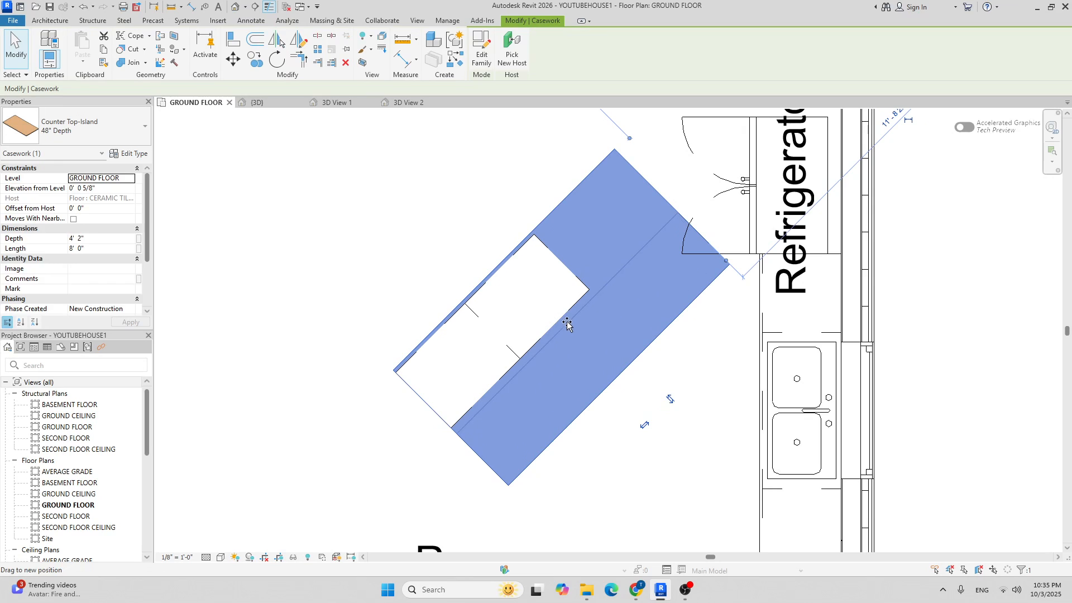
{"action": "left_click_drag", "start_coordinate": [586, 331], "coordinate": [579, 324]}
{"action": "left_click_drag", "start_coordinate": [620, 376], "coordinate": [567, 323]}
{"action": "left_click", "coordinate": [605, 372]}
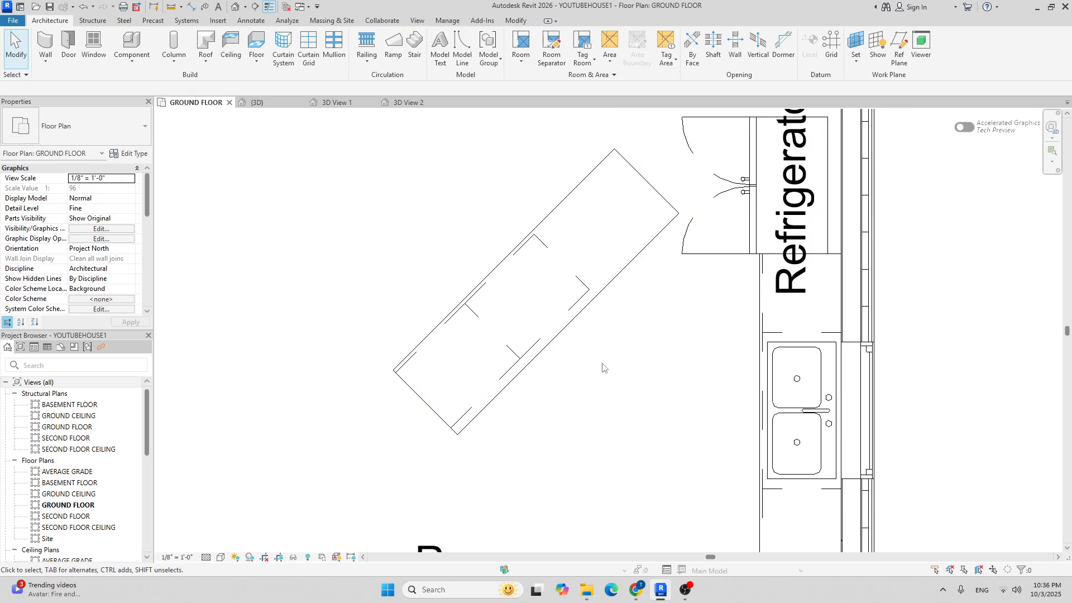
{"action": "scroll", "coordinate": [578, 316], "scroll_direction": "up", "scroll_amount": 3}
{"action": "scroll", "coordinate": [574, 313], "scroll_direction": "down", "scroll_amount": 5}
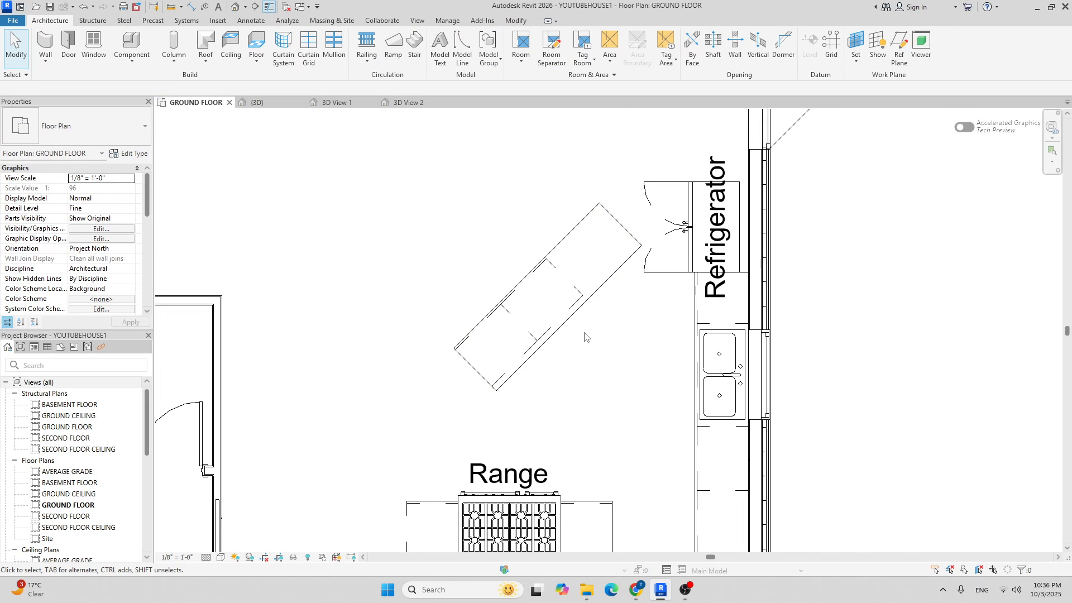
{"action": "scroll", "coordinate": [529, 305], "scroll_direction": "up", "scroll_amount": 2}
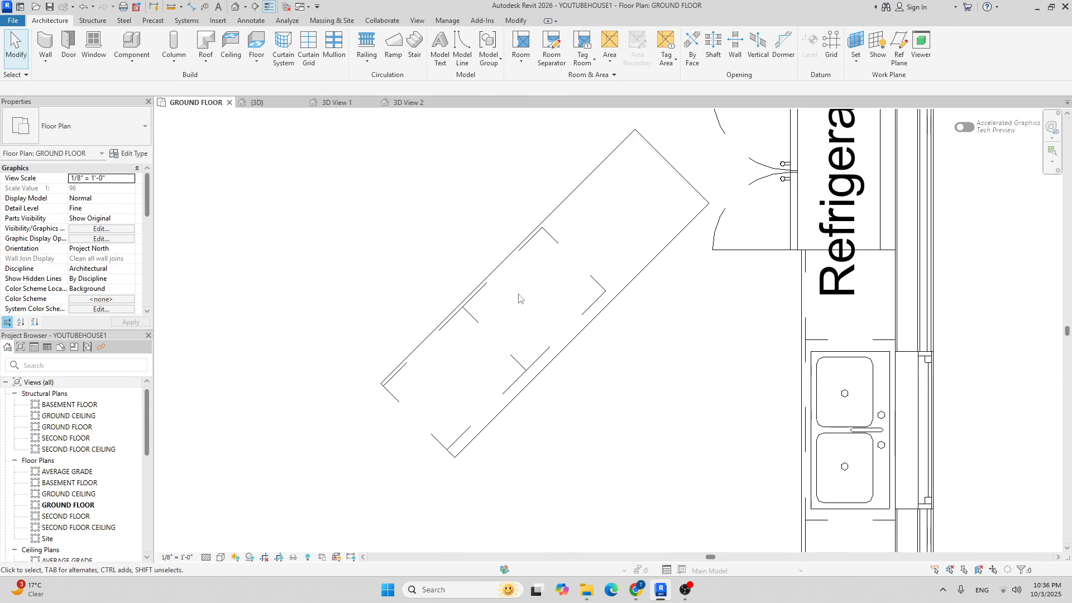
{"action": "scroll", "coordinate": [405, 267], "scroll_direction": "down", "scroll_amount": 2}
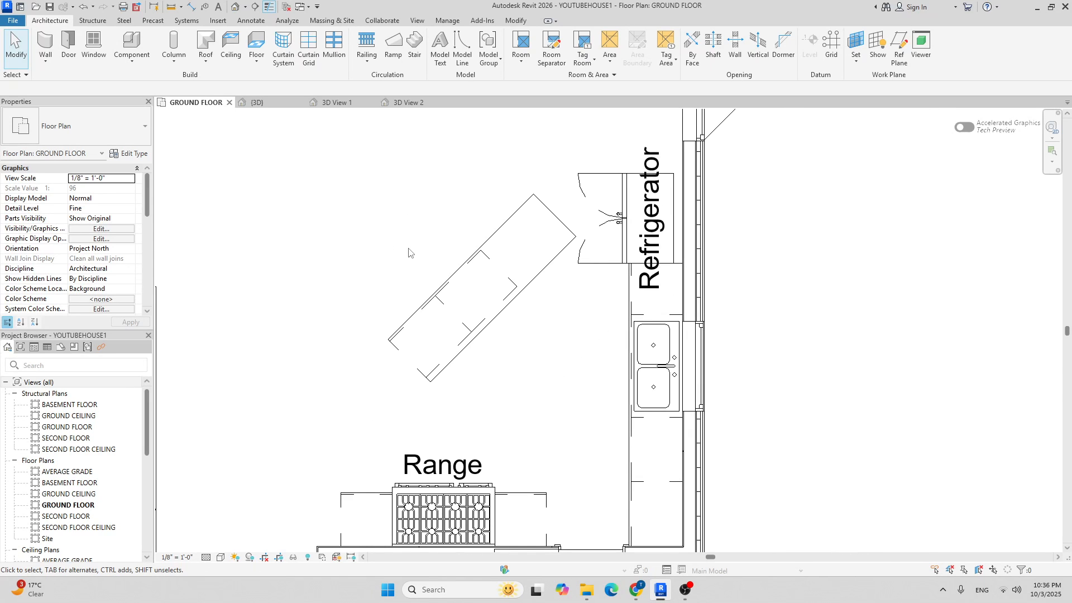
Draw a long diagonal detail line offset 1'2" from the island cabinet's corner to the lower left.
{"action": "left_click", "coordinate": [252, 21]}
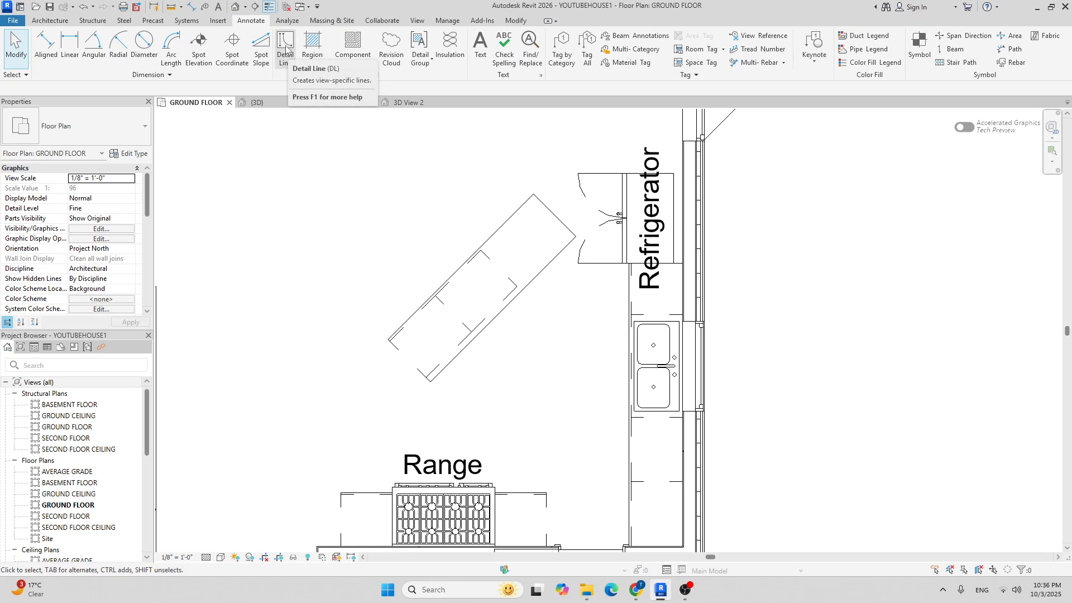
{"action": "key", "text": "l"}
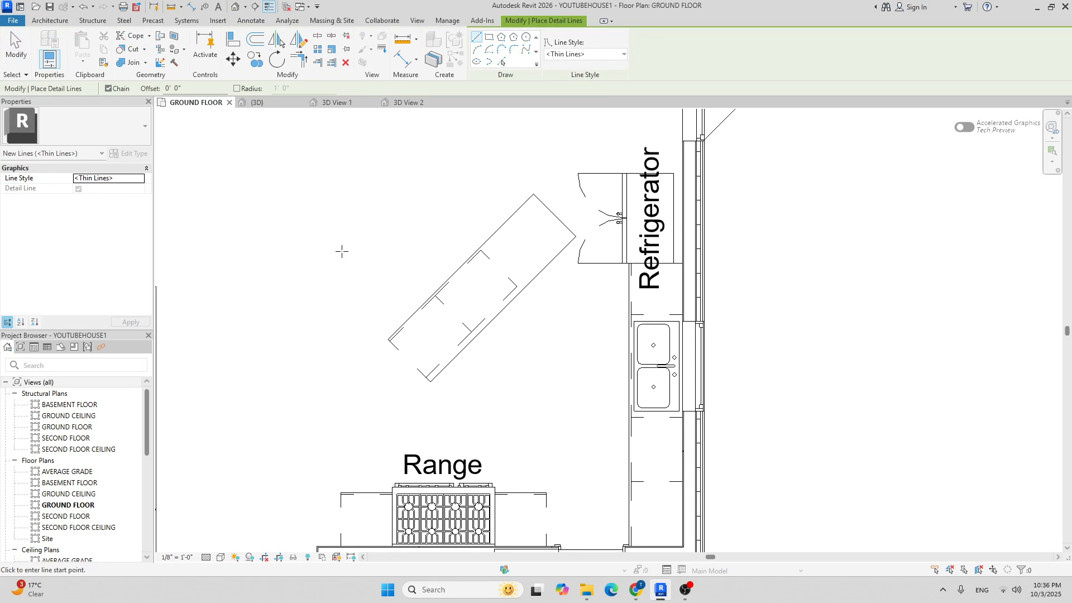
{"action": "scroll", "coordinate": [416, 266], "scroll_direction": "up", "scroll_amount": 6}
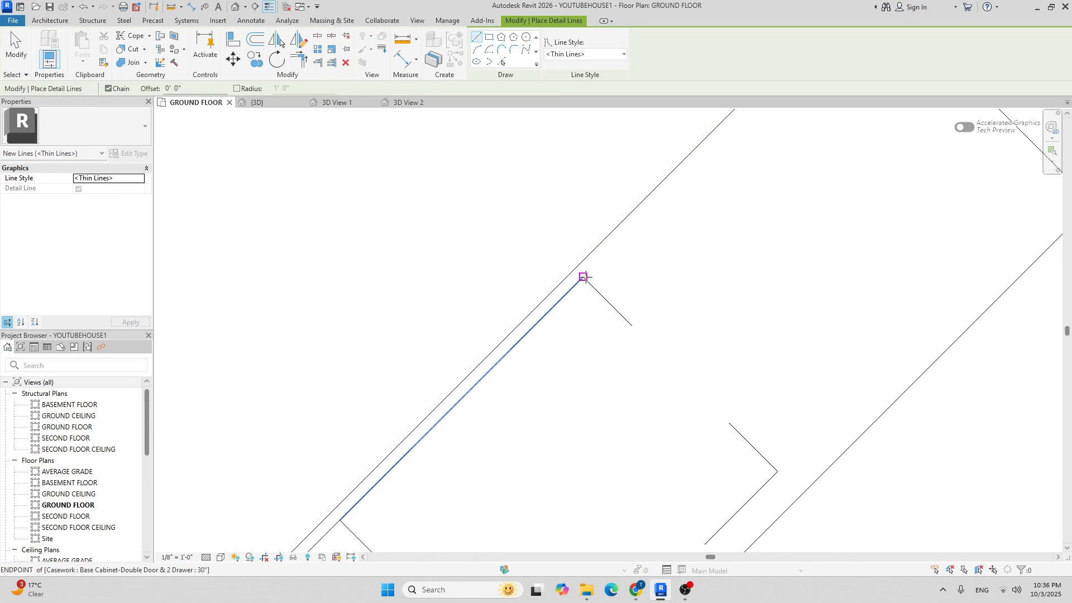
{"action": "left_click", "coordinate": [583, 277]}
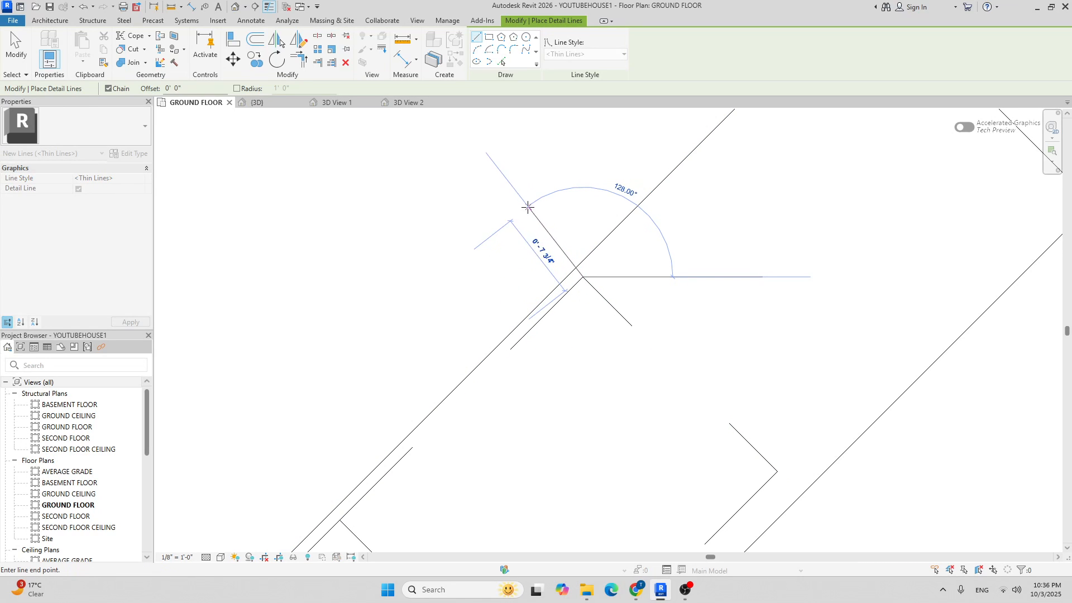
{"action": "scroll", "coordinate": [509, 208], "scroll_direction": "down", "scroll_amount": 4}
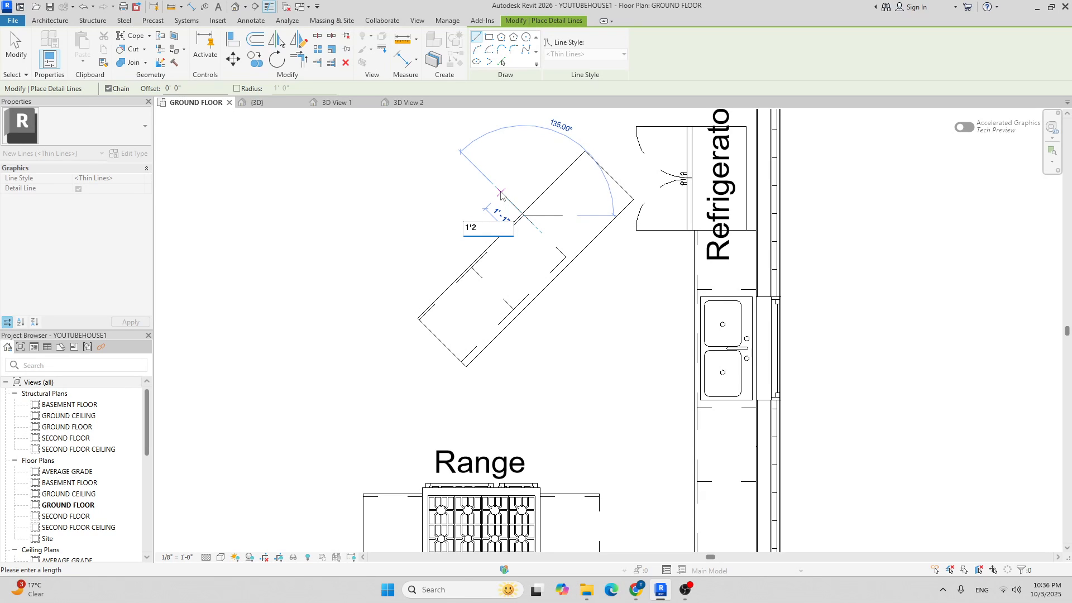
{"action": "key", "text": "Return"}
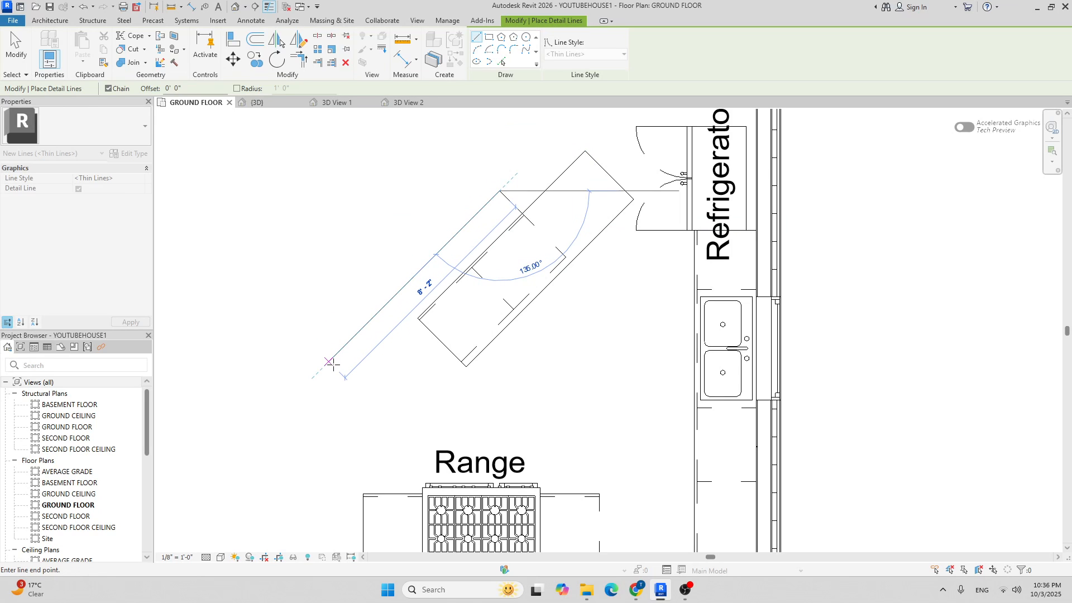
{"action": "left_click", "coordinate": [331, 363]}
{"action": "key", "text": "Escape"}
Draw a second detail line with a 1" offset from the lower corner to the upper left.
{"action": "scroll", "coordinate": [464, 377], "scroll_direction": "up", "scroll_amount": 5}
{"action": "left_click", "coordinate": [456, 326]}
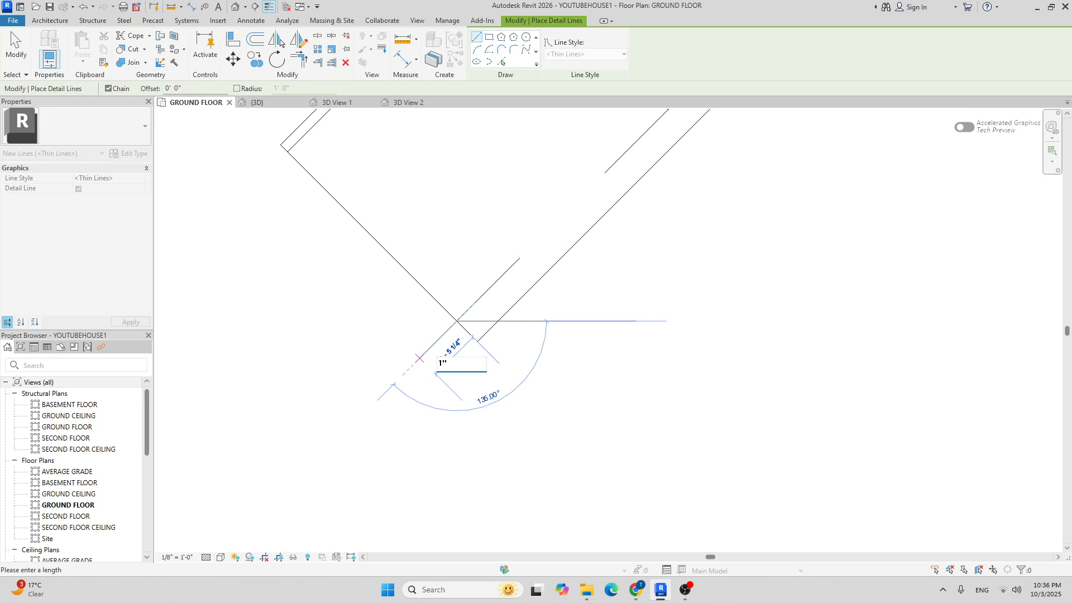
{"action": "key", "text": "Return"}
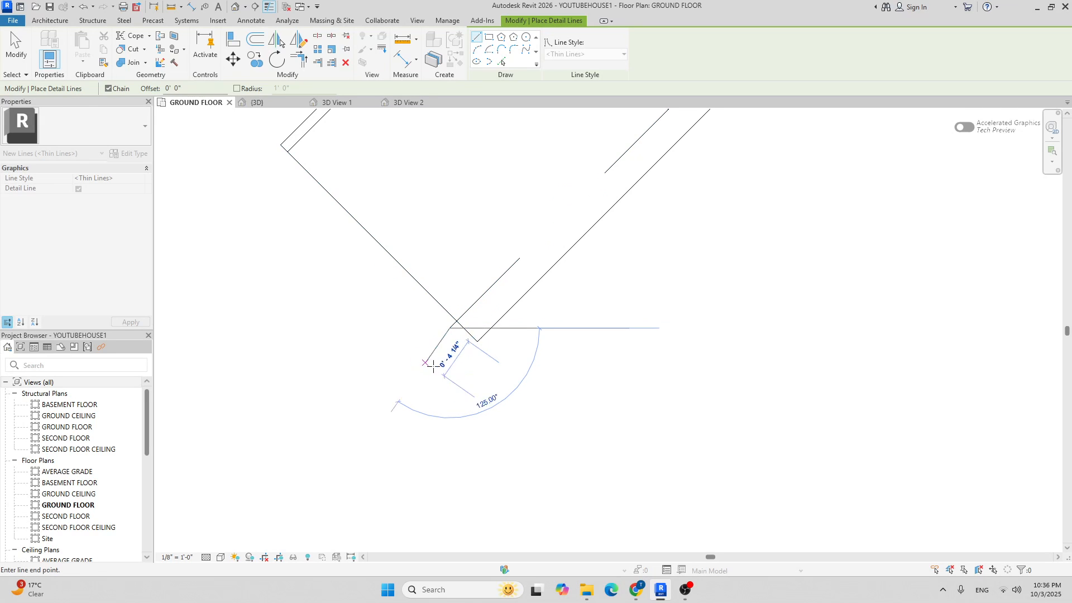
{"action": "left_click", "coordinate": [259, 133]}
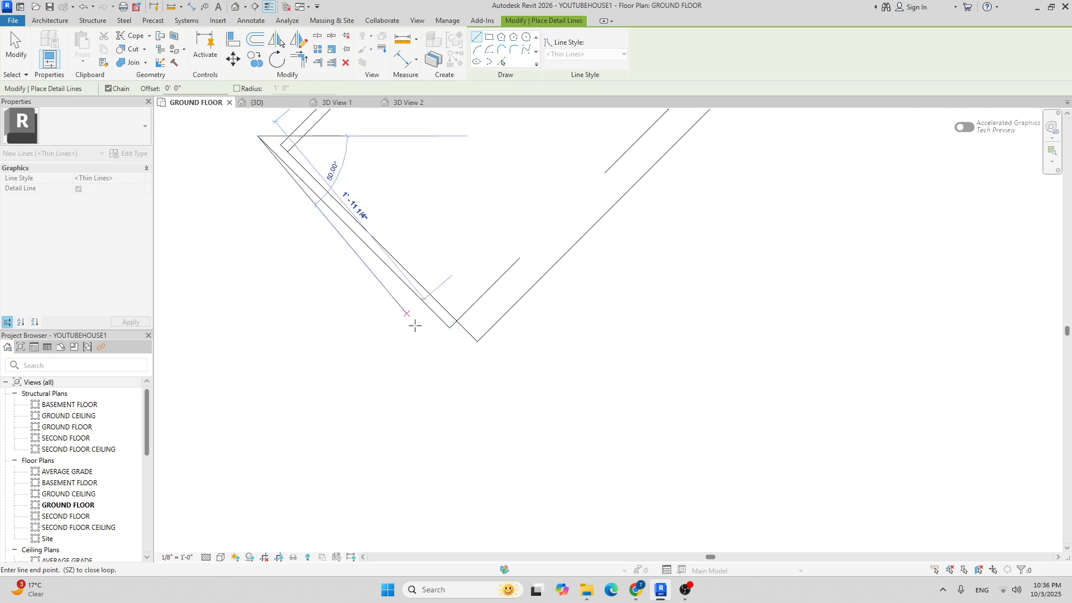
{"action": "scroll", "coordinate": [427, 349], "scroll_direction": "down", "scroll_amount": 2}
{"action": "key", "text": "Escape"}
{"action": "key", "text": "Escape"}
{"action": "scroll", "coordinate": [458, 342], "scroll_direction": "up", "scroll_amount": 1}
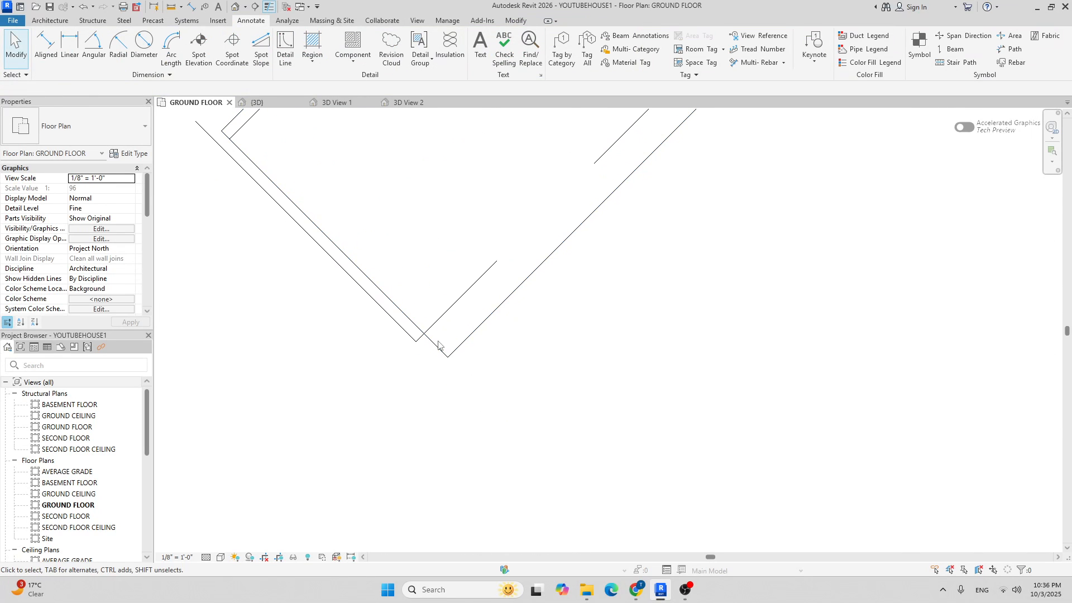
{"action": "scroll", "coordinate": [435, 293], "scroll_direction": "up", "scroll_amount": 1}
{"action": "scroll", "coordinate": [434, 288], "scroll_direction": "down", "scroll_amount": 1}
{"action": "middle_click_drag", "start_coordinate": [495, 268], "coordinate": [439, 408]}
{"action": "scroll", "coordinate": [440, 408], "scroll_direction": "down", "scroll_amount": 1}
{"action": "scroll", "coordinate": [473, 377], "scroll_direction": "down", "scroll_amount": 1}
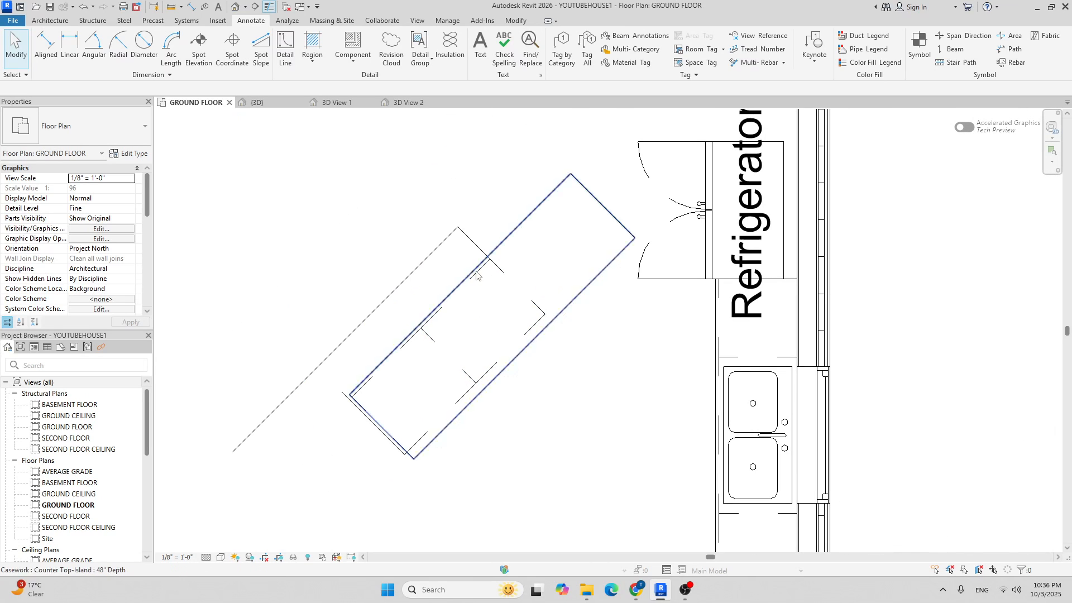
{"action": "scroll", "coordinate": [363, 438], "scroll_direction": "up", "scroll_amount": 1}
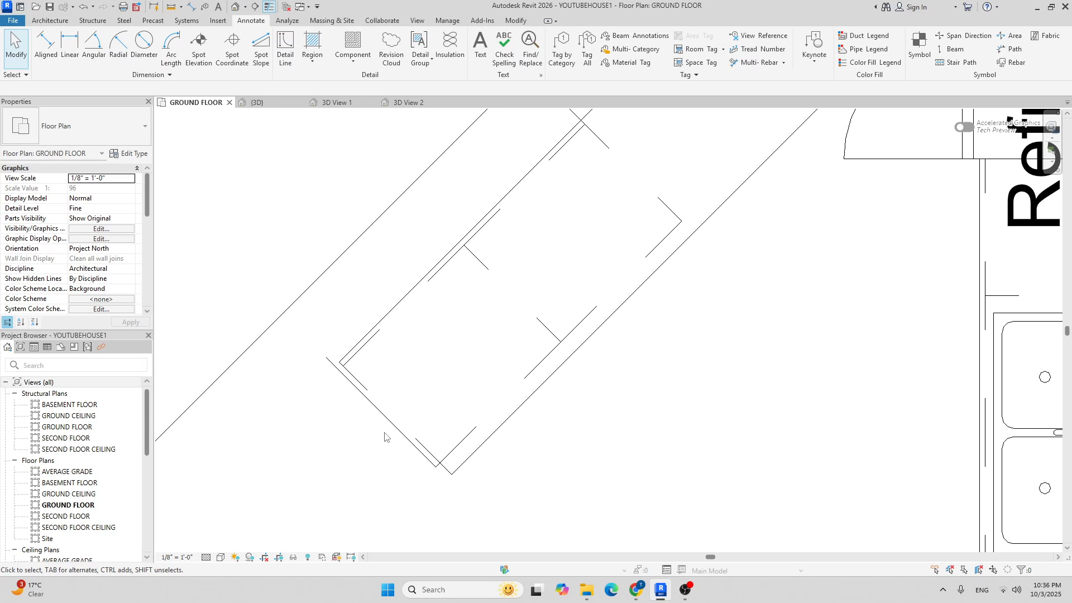
{"action": "left_click", "coordinate": [381, 411]}
{"action": "key", "text": "Escape"}
Use Create Similar on the existing detail line to add guide lines from the corner endpoint to the wall corner.
{"action": "scroll", "coordinate": [341, 391], "scroll_direction": "up", "scroll_amount": 1}
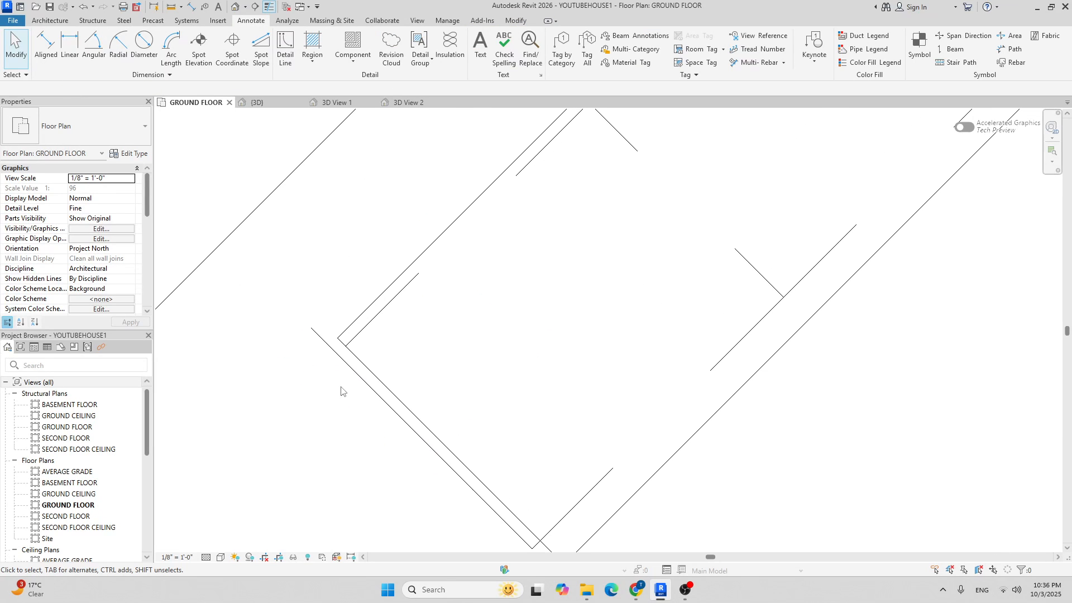
{"action": "left_click", "coordinate": [320, 341]}
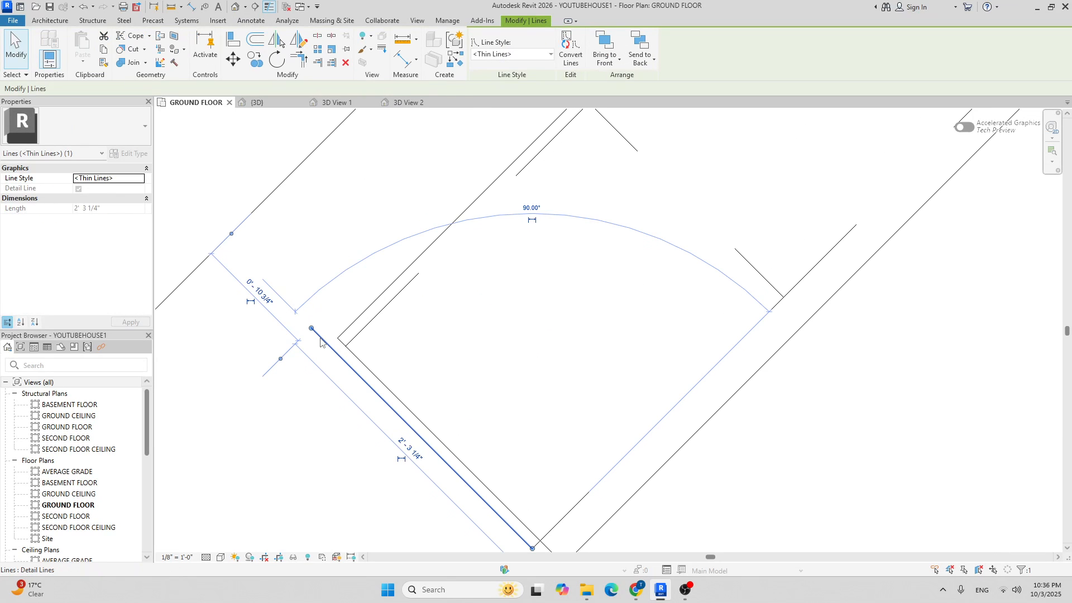
{"action": "left_click", "coordinate": [455, 58]}
{"action": "scroll", "coordinate": [391, 329], "scroll_direction": "up", "scroll_amount": 4}
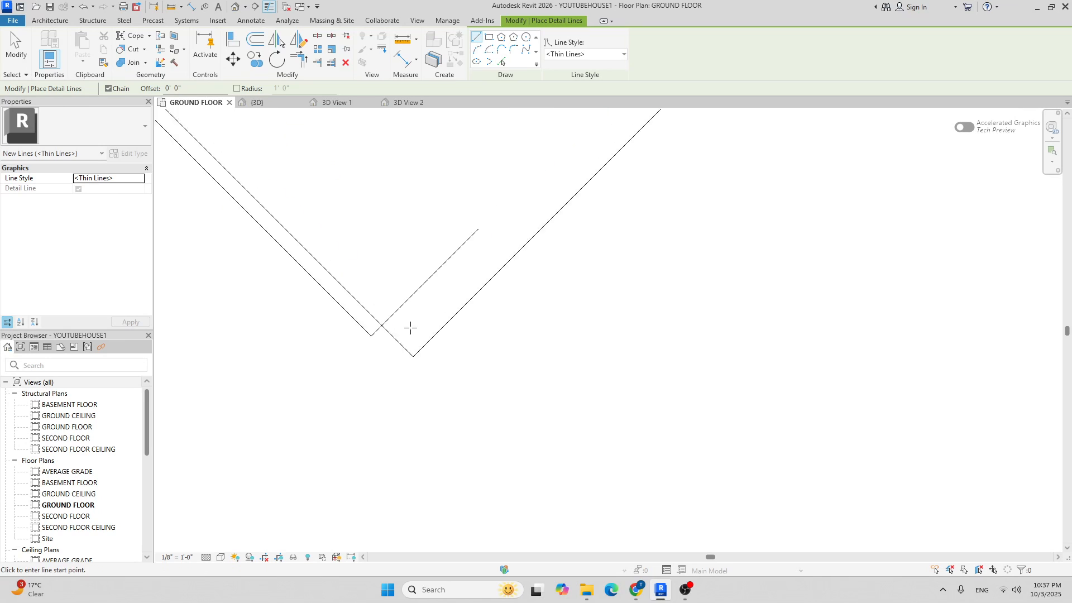
{"action": "left_click", "coordinate": [358, 320]}
{"action": "left_click", "coordinate": [386, 349]}
{"action": "left_click", "coordinate": [515, 216]}
{"action": "scroll", "coordinate": [642, 379], "scroll_direction": "down", "scroll_amount": 3}
{"action": "middle_click_drag", "start_coordinate": [642, 383], "coordinate": [462, 432]}
{"action": "scroll", "coordinate": [462, 432], "scroll_direction": "down", "scroll_amount": 2}
{"action": "key", "text": "Escape"}
{"action": "key", "text": "Escape"}
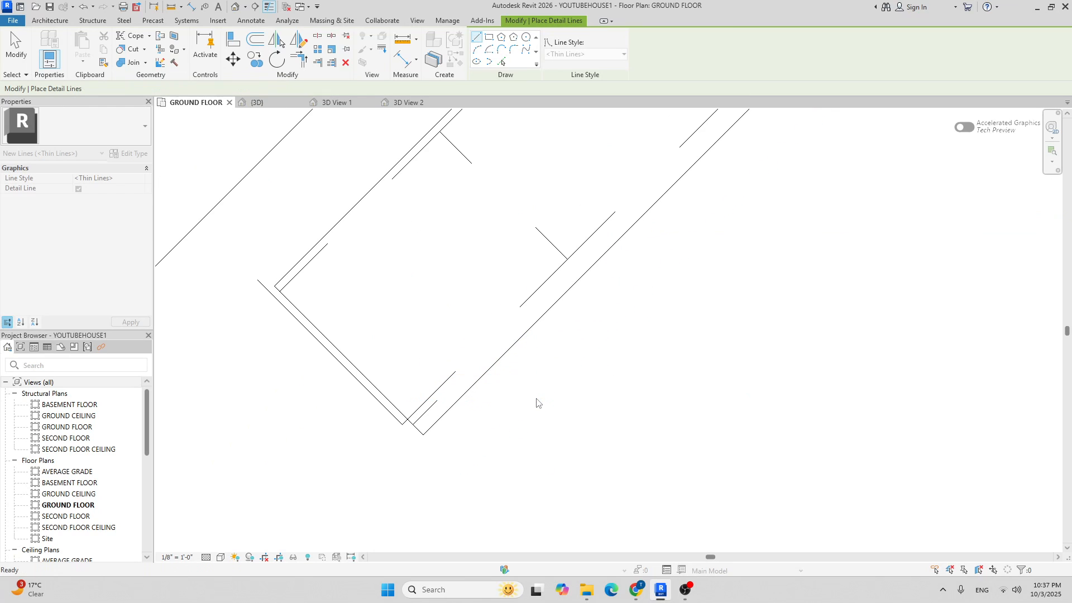
Draw a final 1" detail line from the existing line's endpoint along the counter edge.
{"action": "middle_click_drag", "start_coordinate": [548, 299], "coordinate": [330, 481]}
{"action": "scroll", "coordinate": [330, 477], "scroll_direction": "down", "scroll_amount": 3}
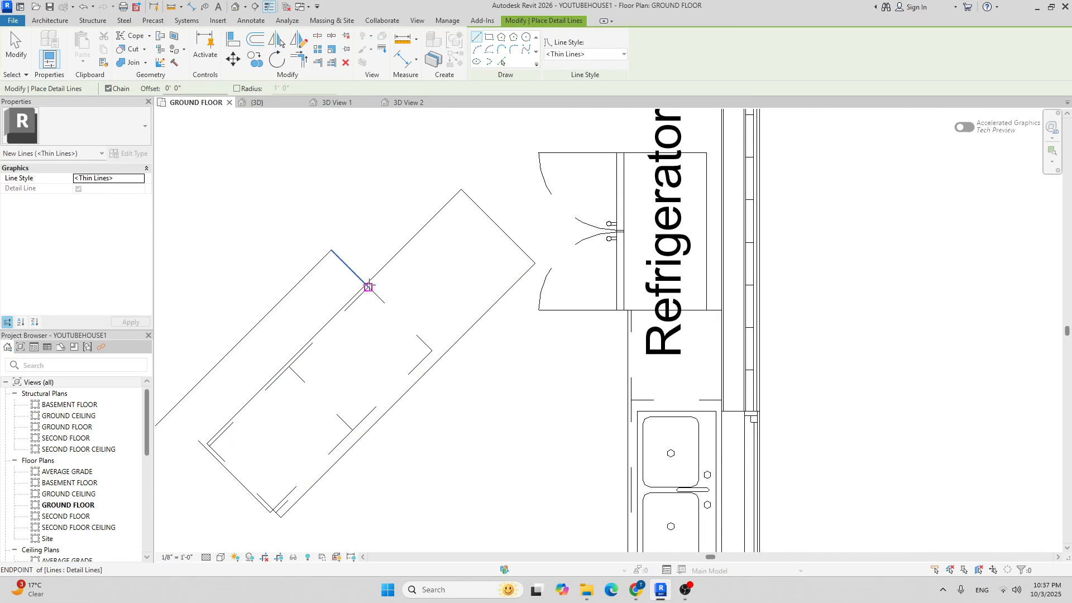
{"action": "scroll", "coordinate": [368, 287], "scroll_direction": "up", "scroll_amount": 5}
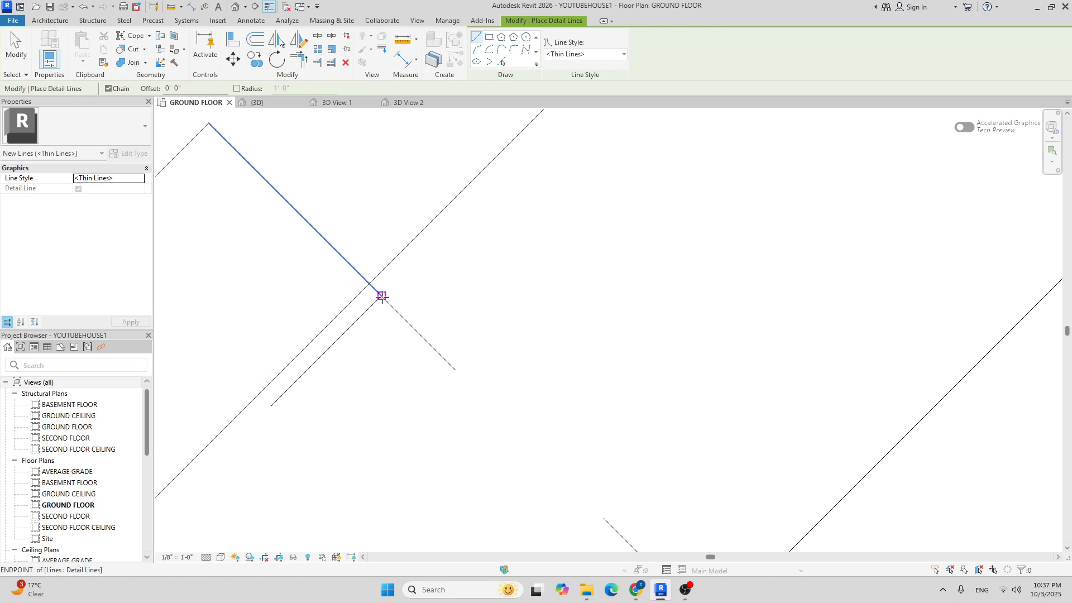
{"action": "left_click", "coordinate": [382, 295]}
{"action": "type", "text": "1"}
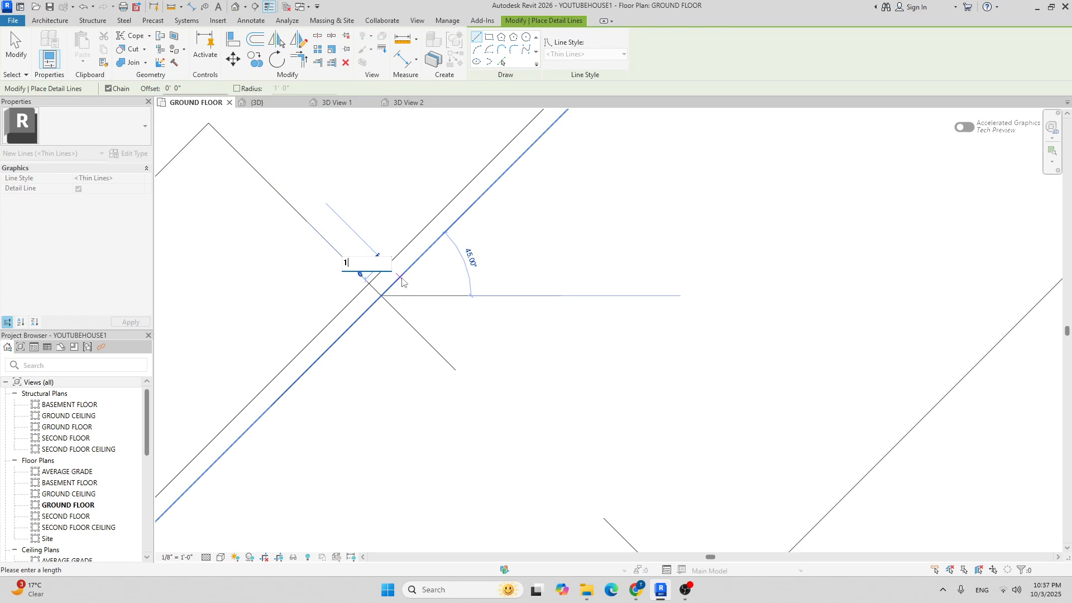
{"action": "key", "text": "Return"}
{"action": "scroll", "coordinate": [491, 311], "scroll_direction": "down", "scroll_amount": 4}
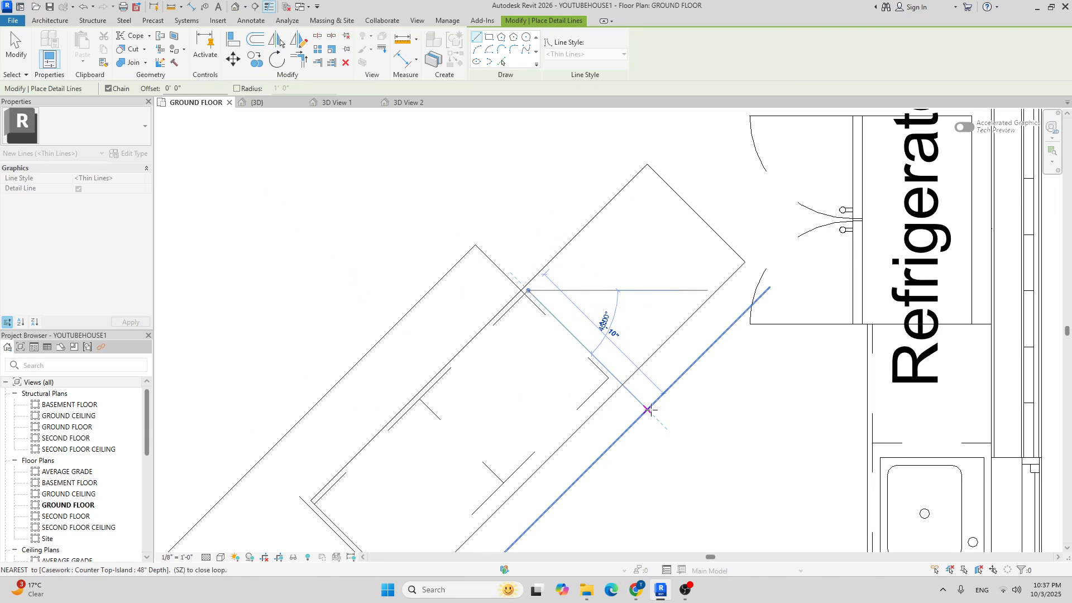
{"action": "left_click", "coordinate": [649, 407]}
{"action": "scroll", "coordinate": [684, 406], "scroll_direction": "down", "scroll_amount": 3}
{"action": "key", "text": "Escape"}
{"action": "key", "text": "Escape"}
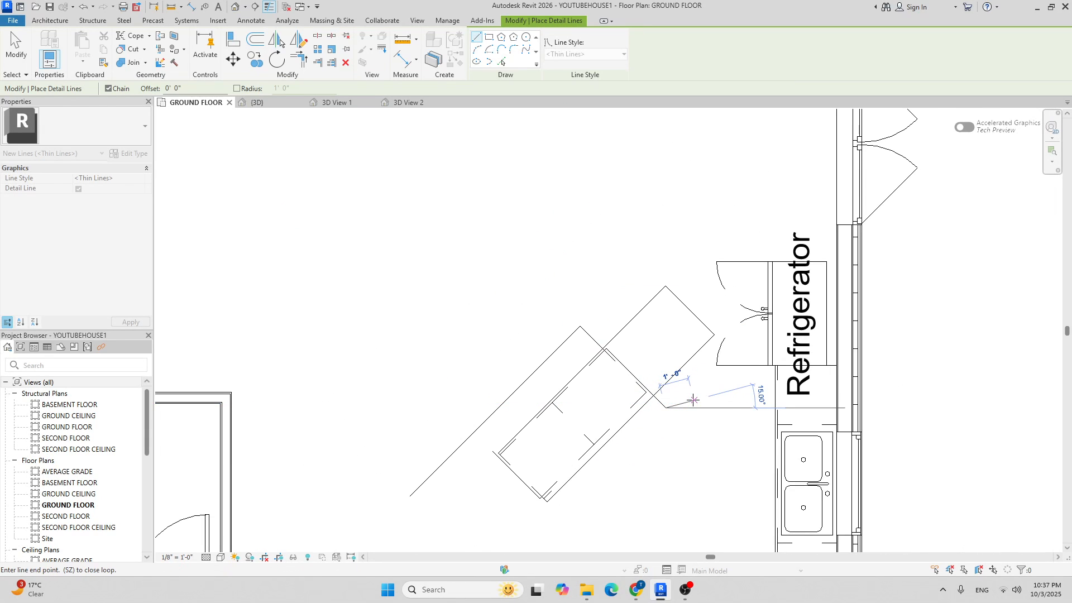
Shorten the island counter top to 5' 1" long and slightly narrow its depth.
{"action": "left_click", "coordinate": [683, 304]}
{"action": "scroll", "coordinate": [692, 316], "scroll_direction": "up", "scroll_amount": 2}
{"action": "left_click_drag", "start_coordinate": [611, 383], "coordinate": [591, 394]}
{"action": "middle_click_drag", "start_coordinate": [635, 374], "coordinate": [668, 257]}
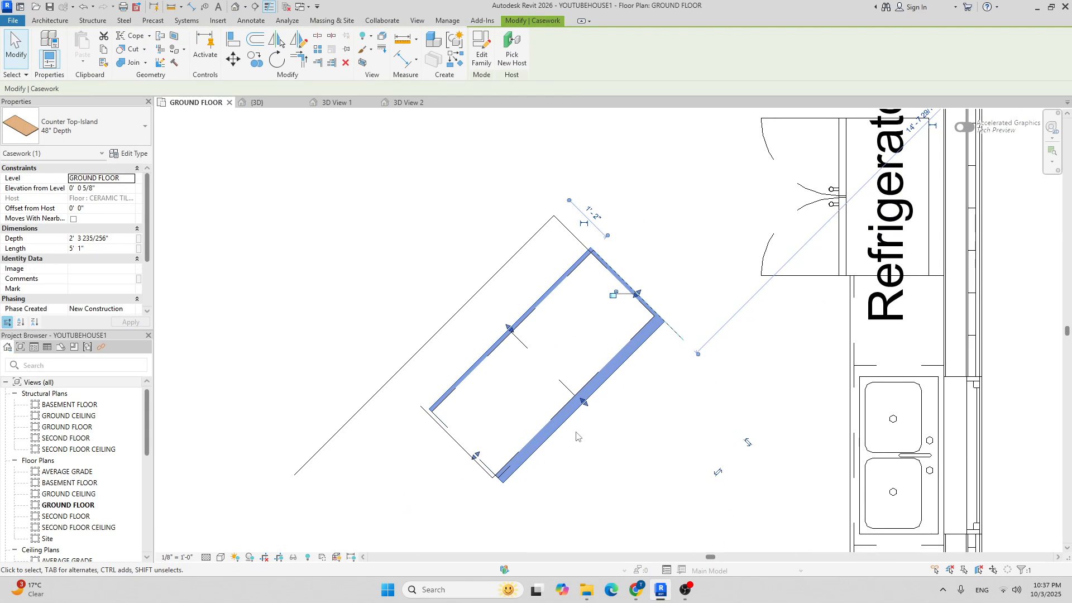
{"action": "scroll", "coordinate": [579, 435], "scroll_direction": "up", "scroll_amount": 2}
{"action": "left_click_drag", "start_coordinate": [592, 371], "coordinate": [581, 361]}
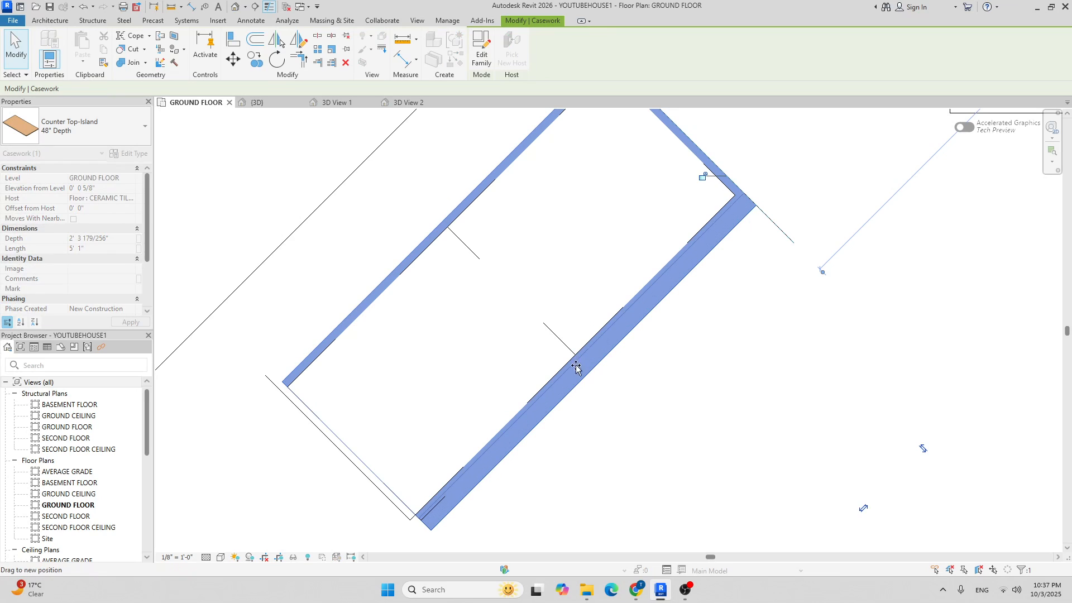
{"action": "left_click_drag", "start_coordinate": [479, 462], "coordinate": [567, 404]}
{"action": "left_click", "coordinate": [466, 512]}
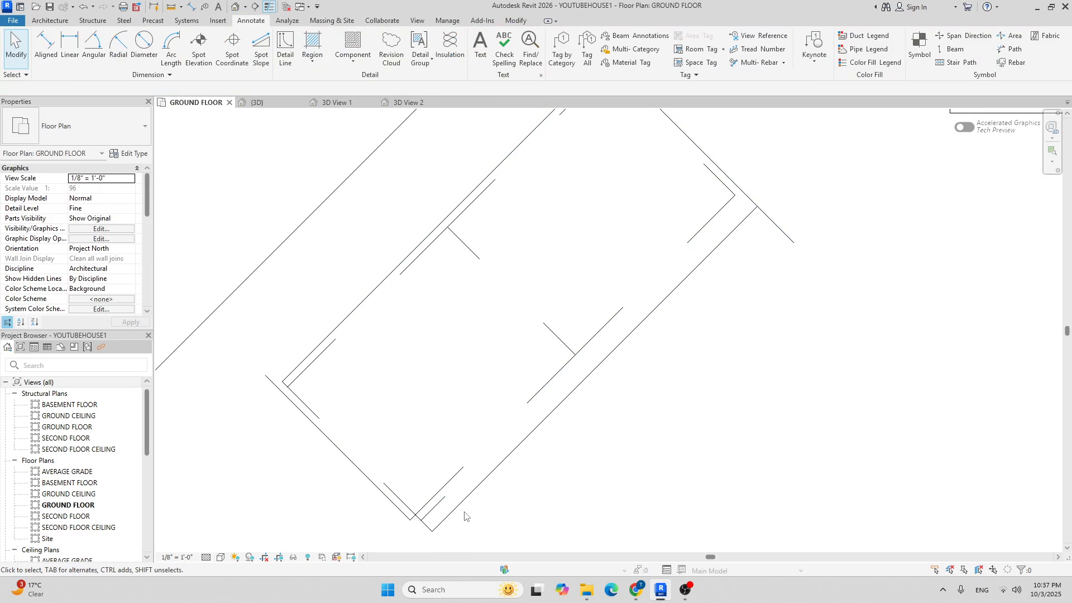
Extend the short thin guide line's end up toward the counter top.
{"action": "left_click", "coordinate": [440, 501]}
{"action": "left_click_drag", "start_coordinate": [445, 496], "coordinate": [574, 369]}
{"action": "left_click_drag", "start_coordinate": [621, 322], "coordinate": [622, 314]}
Snap the counter top's lower-left edge onto the guide line.
{"action": "left_click", "coordinate": [600, 373]}
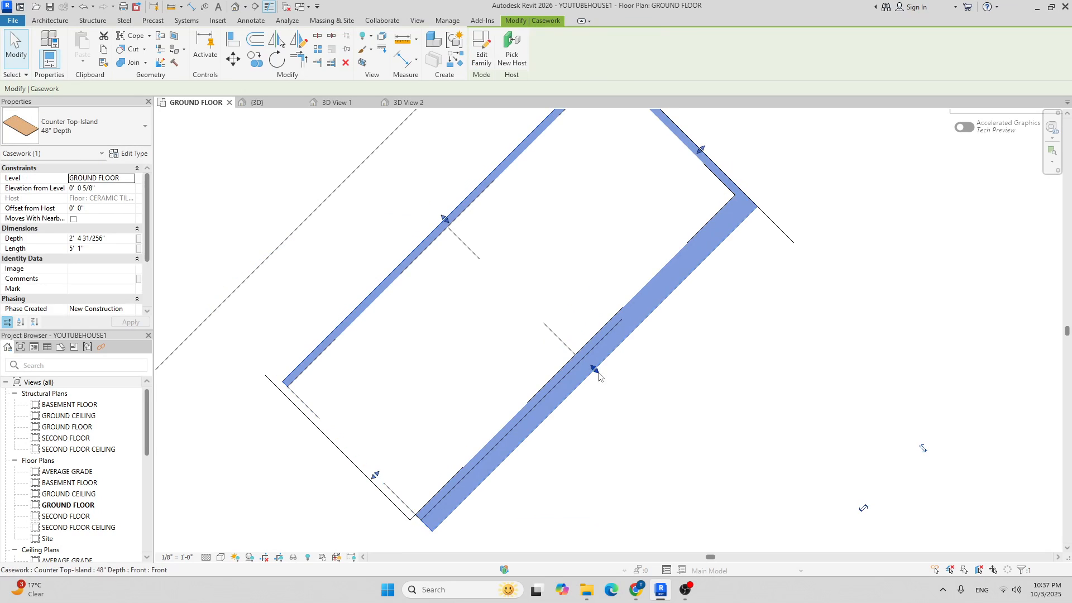
{"action": "key", "text": "Escape"}
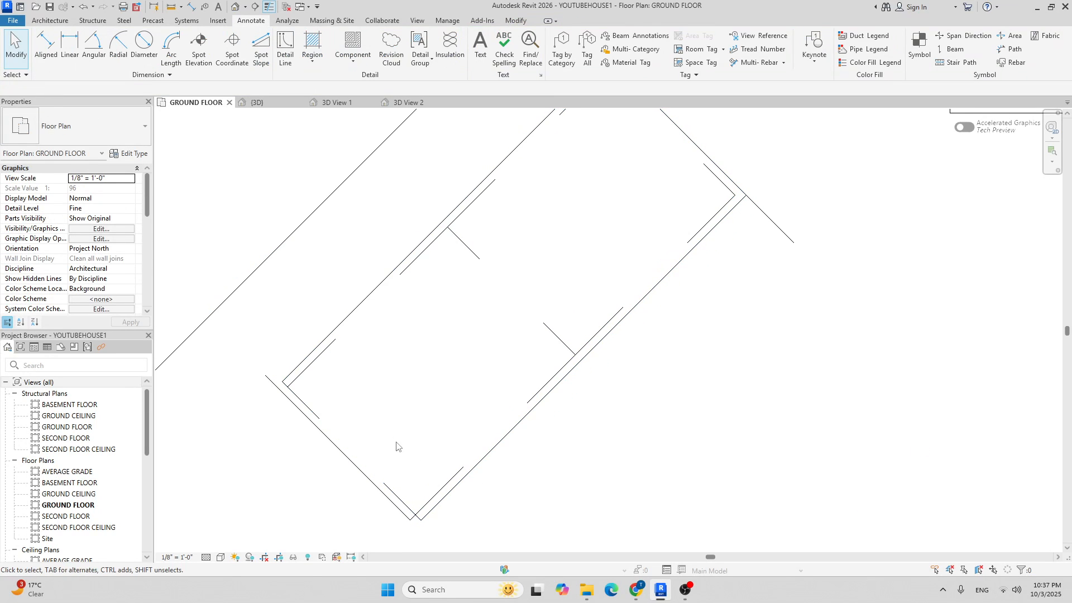
{"action": "left_click", "coordinate": [304, 370]}
{"action": "key", "text": "Escape"}
{"action": "left_click", "coordinate": [301, 370]}
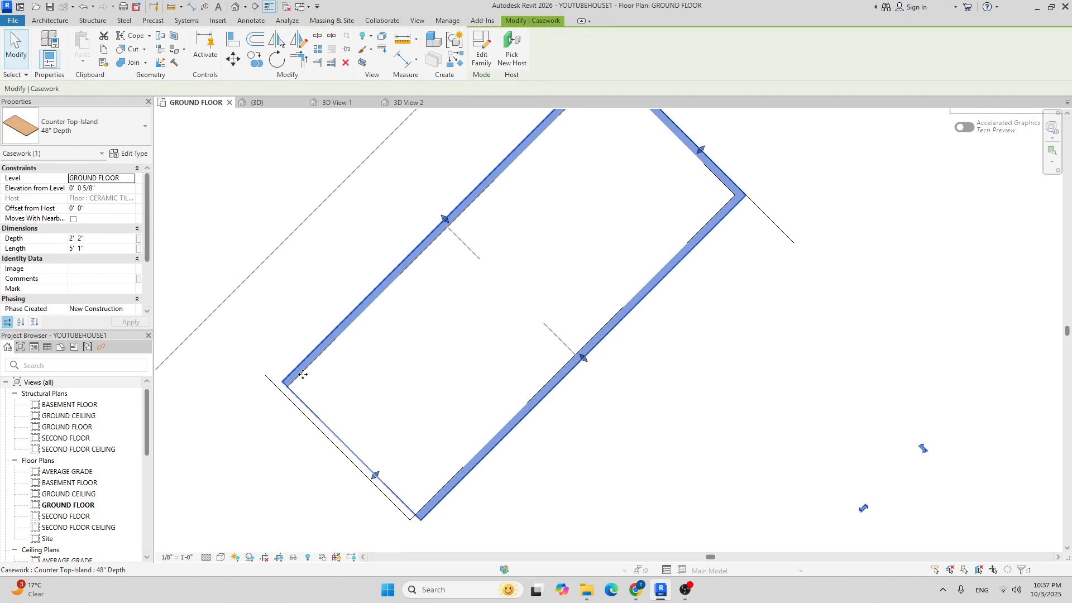
{"action": "scroll", "coordinate": [351, 465], "scroll_direction": "up", "scroll_amount": 2}
{"action": "left_click_drag", "start_coordinate": [389, 481], "coordinate": [378, 484]}
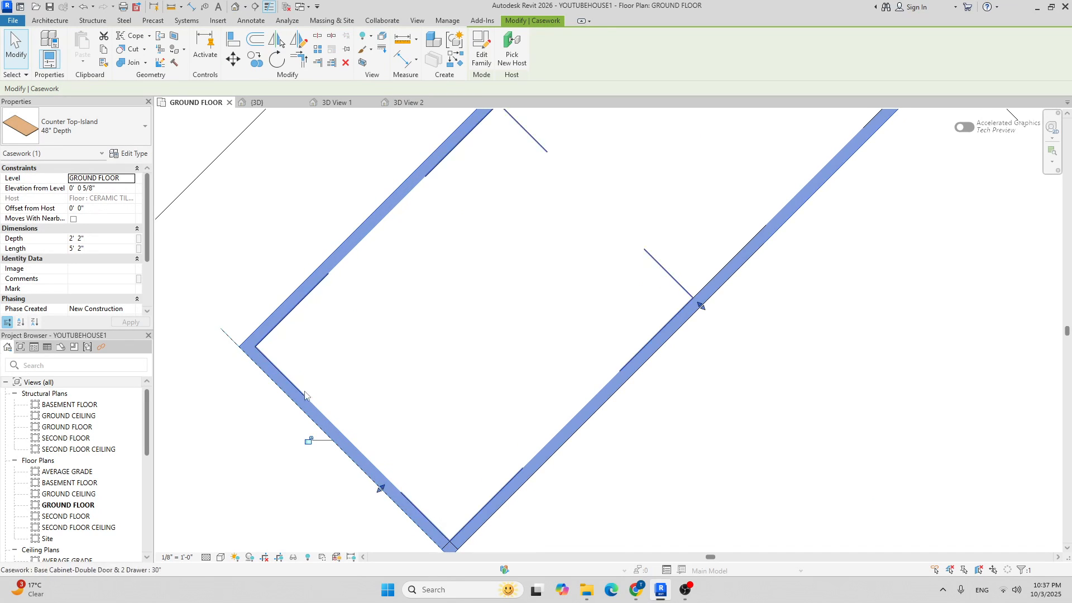
{"action": "scroll", "coordinate": [322, 415], "scroll_direction": "down", "scroll_amount": 3}
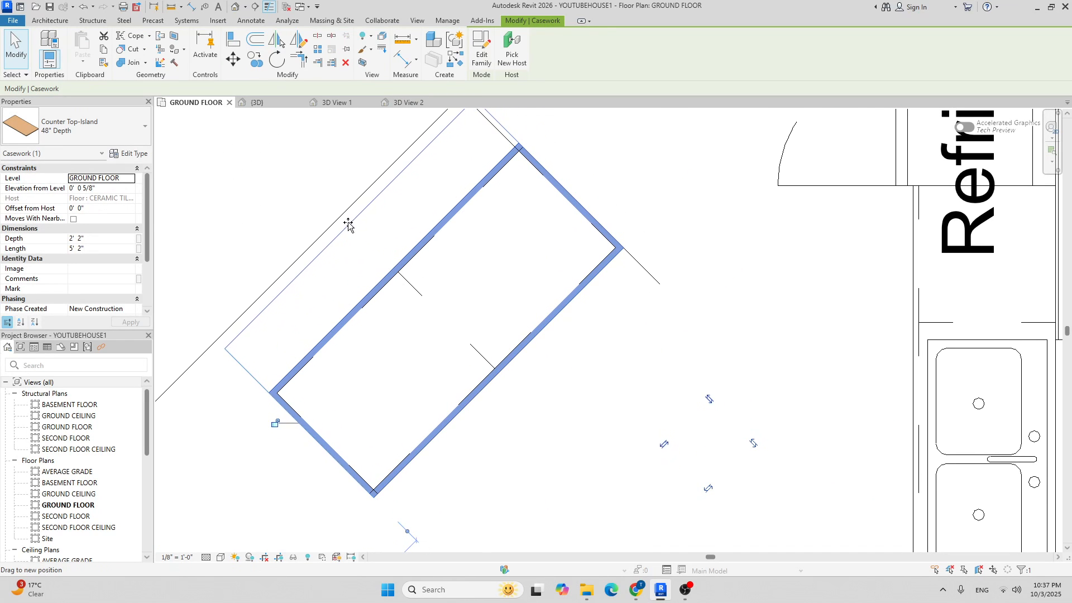
{"action": "key", "text": "Escape"}
{"action": "scroll", "coordinate": [607, 284], "scroll_direction": "down", "scroll_amount": 2}
{"action": "scroll", "coordinate": [547, 256], "scroll_direction": "down", "scroll_amount": 3}
{"action": "scroll", "coordinate": [490, 286], "scroll_direction": "up", "scroll_amount": 2}
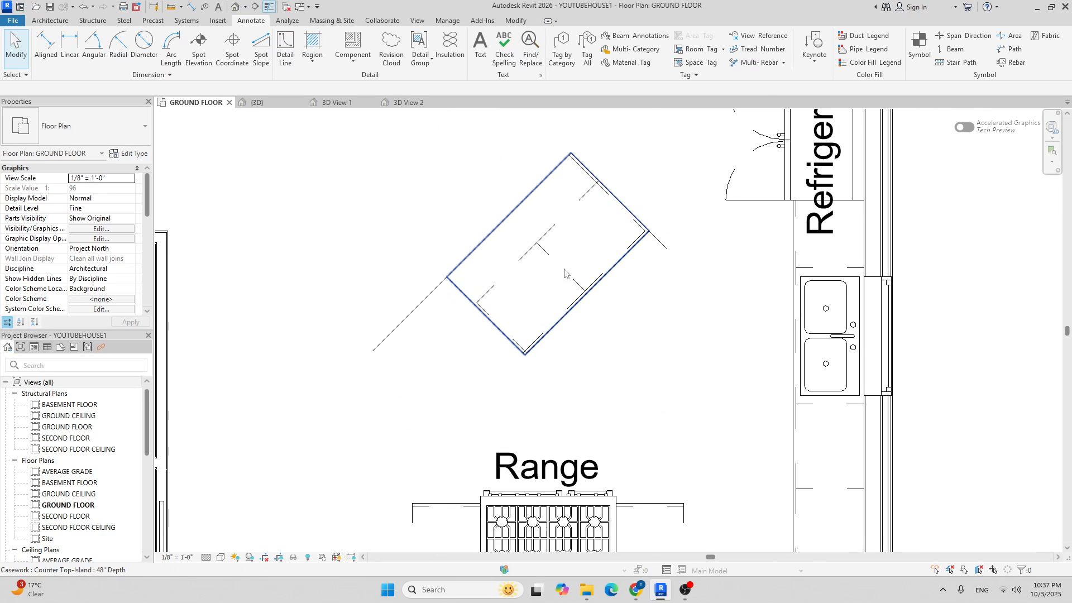
{"action": "scroll", "coordinate": [401, 334], "scroll_direction": "up", "scroll_amount": 3}
{"action": "scroll", "coordinate": [402, 335], "scroll_direction": "down", "scroll_amount": 1}
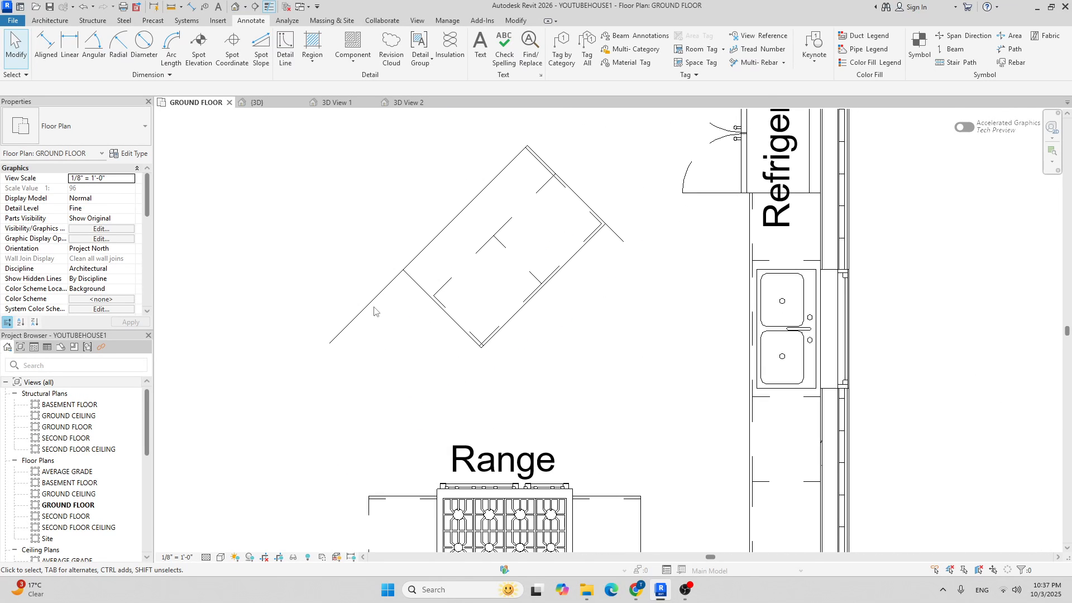
Select all instances of the angled 8'2" guide line's type in the entire project, then clear the selection.
{"action": "left_click", "coordinate": [378, 296]}
{"action": "right_click", "coordinate": [283, 226]}
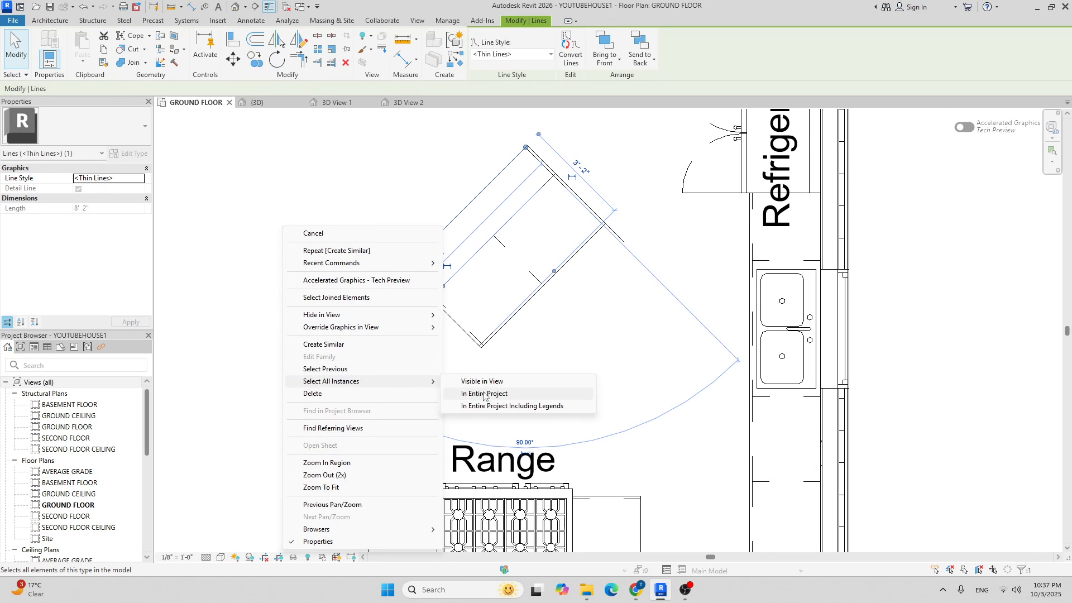
{"action": "left_click", "coordinate": [466, 382]}
{"action": "scroll", "coordinate": [382, 314], "scroll_direction": "down", "scroll_amount": 2}
{"action": "key", "text": "Escape"}
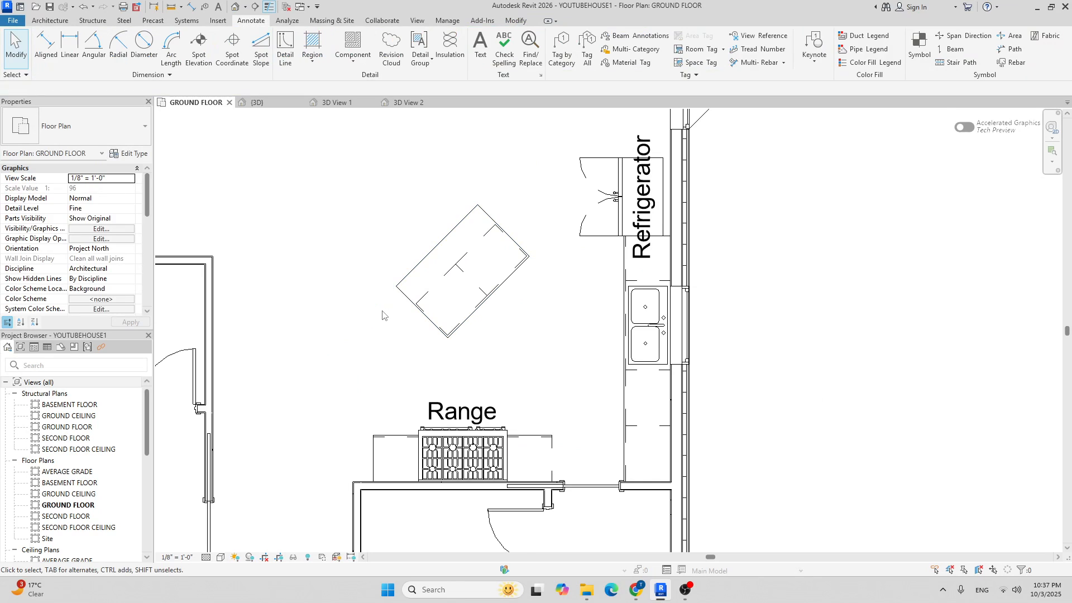
{"action": "scroll", "coordinate": [382, 314], "scroll_direction": "down", "scroll_amount": 2}
{"action": "left_click", "coordinate": [400, 104]}
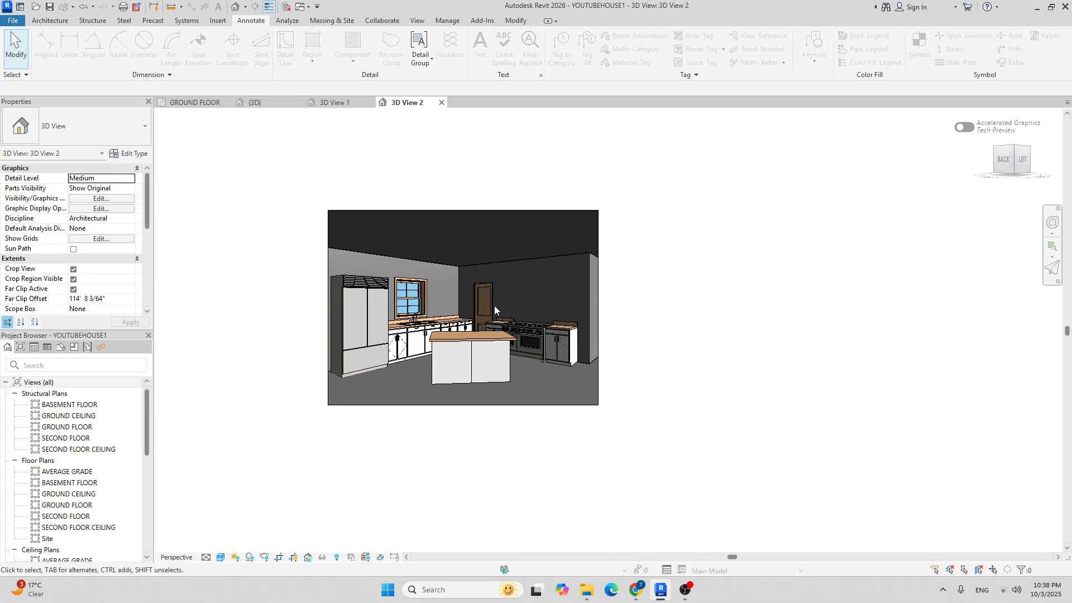
{"action": "scroll", "coordinate": [451, 359], "scroll_direction": "up", "scroll_amount": 2}
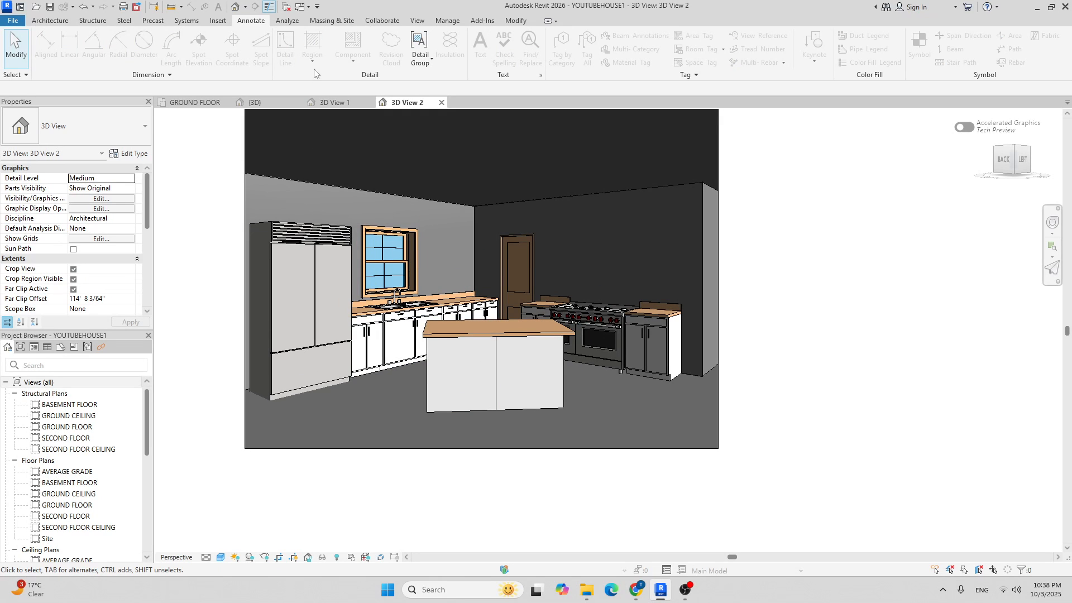
{"action": "left_click", "coordinate": [196, 106]}
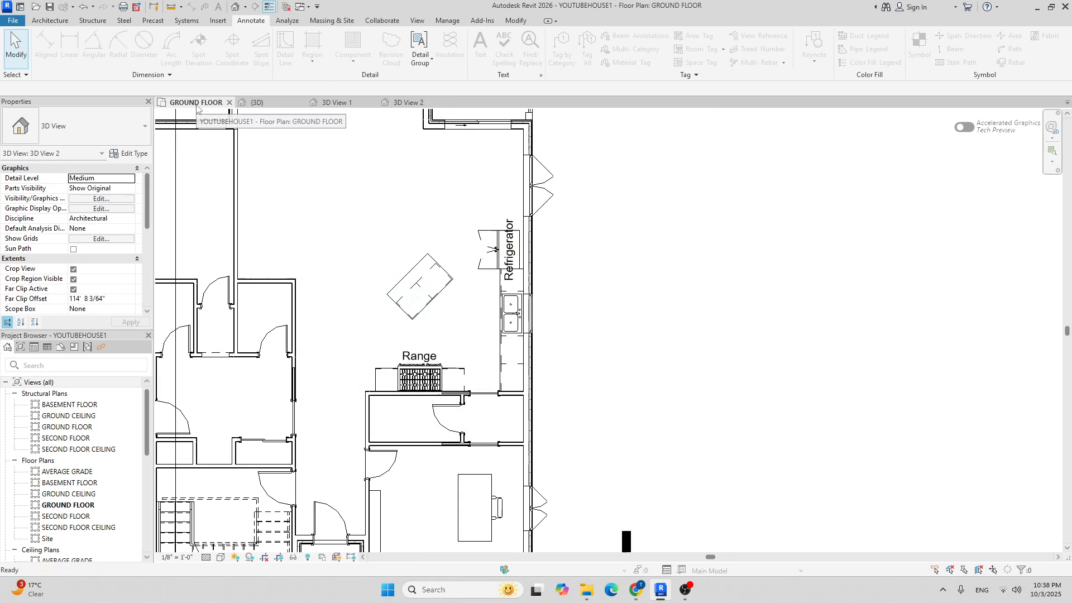
{"action": "scroll", "coordinate": [353, 226], "scroll_direction": "up", "scroll_amount": 3}
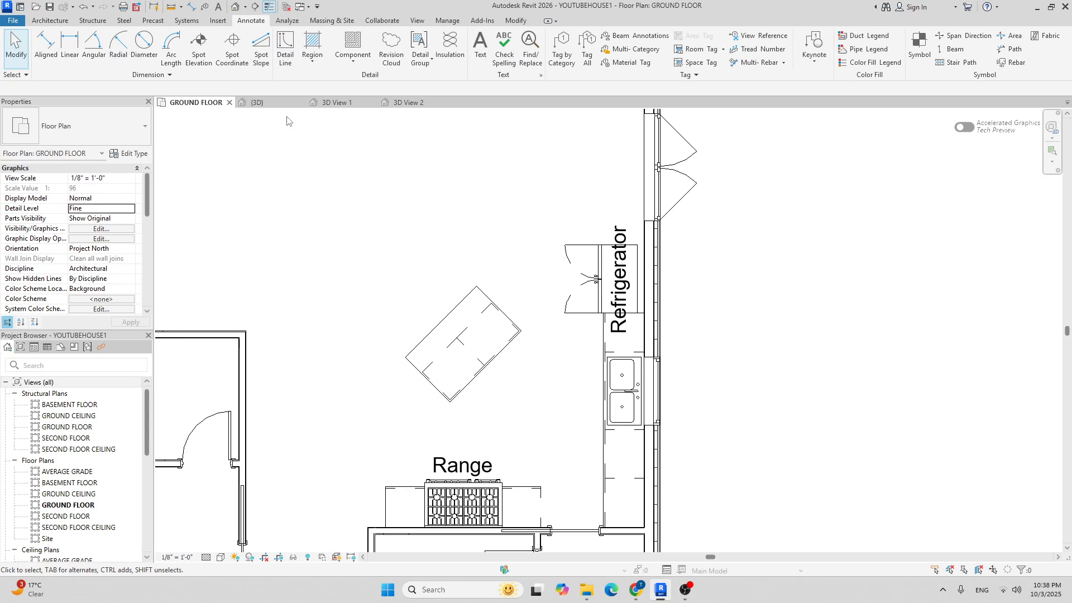
From Architecture > Component > Load Family, browse to the US > Furniture > Seating folder.
{"action": "left_click", "coordinate": [52, 21]}
{"action": "left_click", "coordinate": [131, 42]}
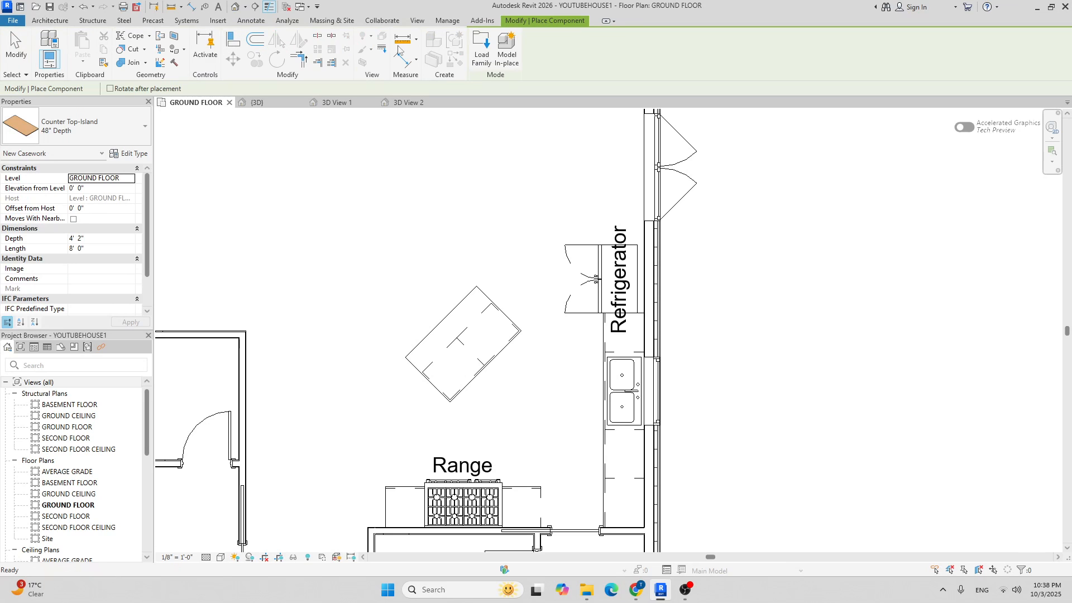
{"action": "left_click", "coordinate": [479, 55]}
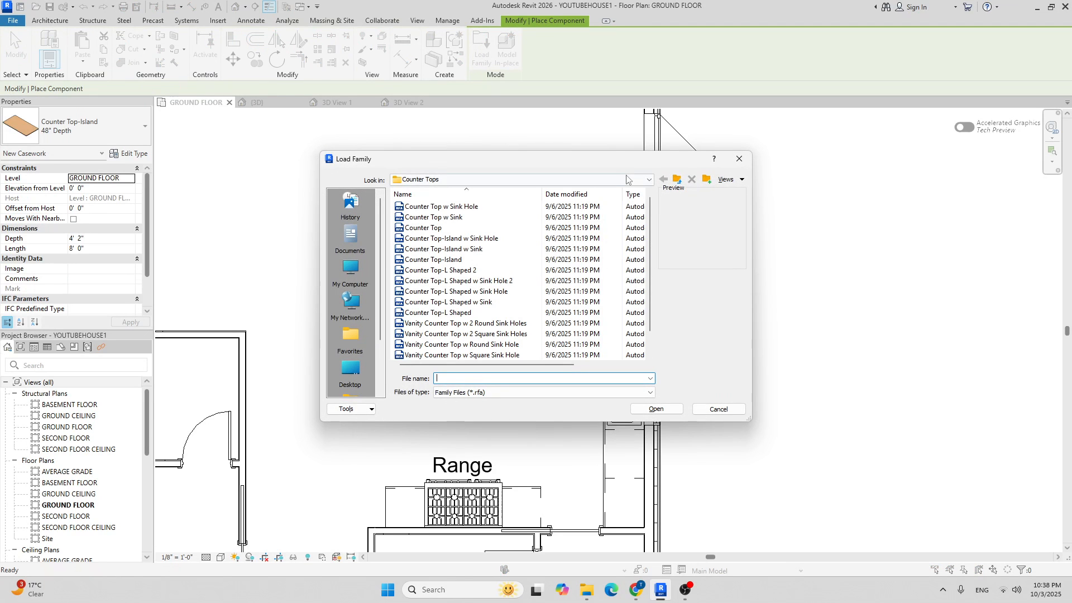
{"action": "left_click", "coordinate": [640, 181]}
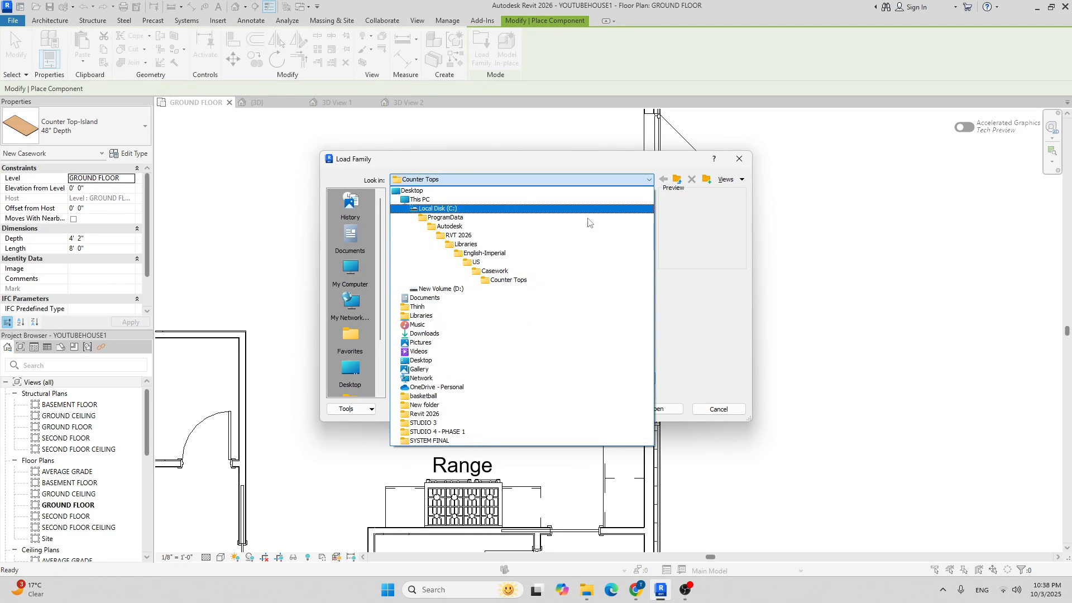
{"action": "left_click", "coordinate": [476, 263]}
{"action": "scroll", "coordinate": [441, 267], "scroll_direction": "down", "scroll_amount": 4}
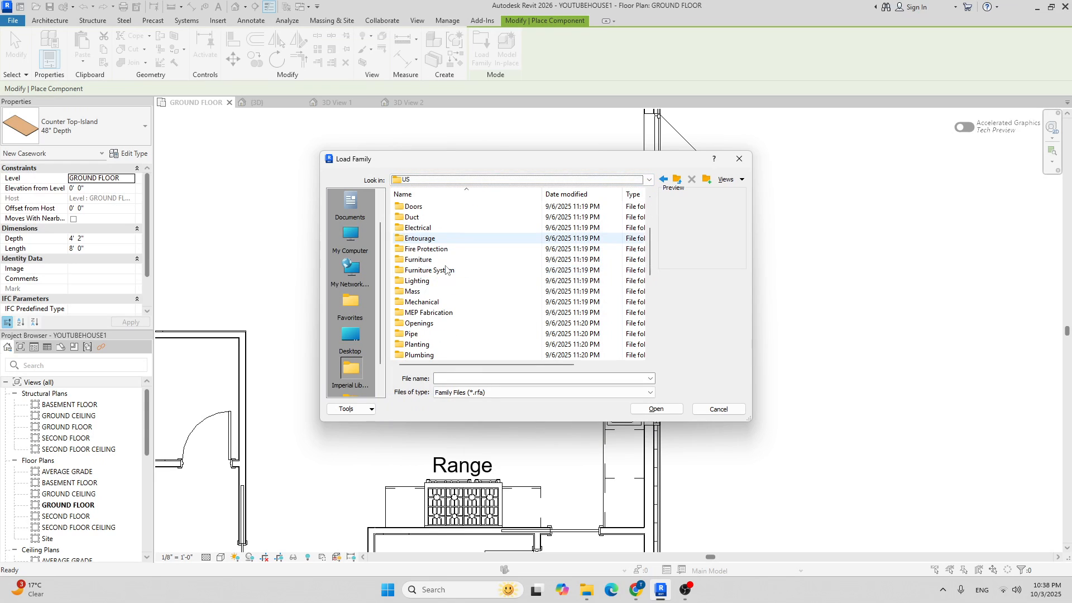
{"action": "double_click", "coordinate": [438, 261]}
{"action": "right_click", "coordinate": [439, 260]}
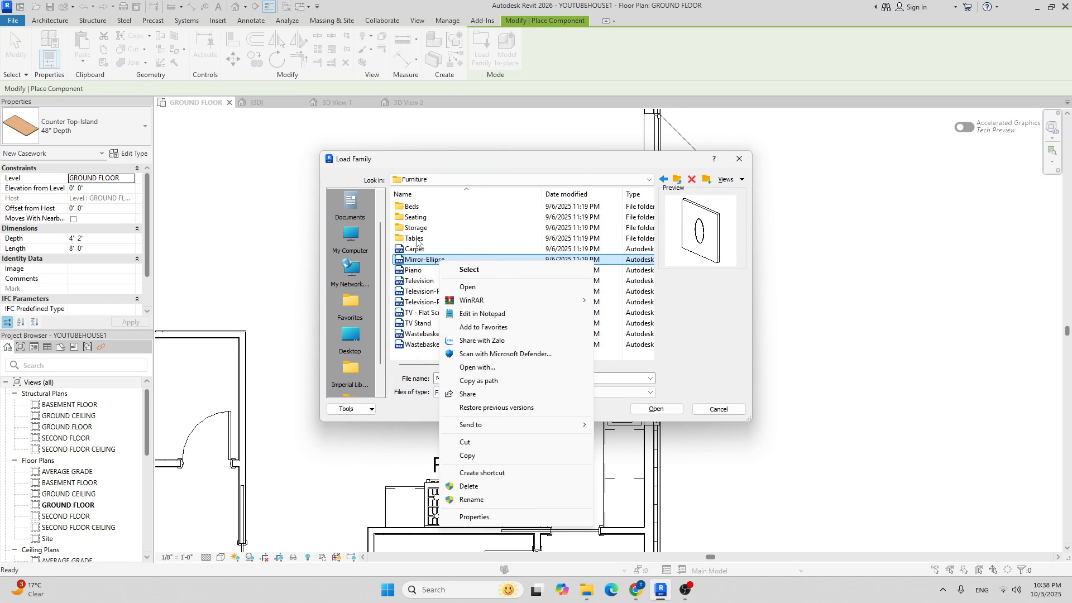
{"action": "left_click", "coordinate": [416, 217]}
{"action": "double_click", "coordinate": [416, 217]}
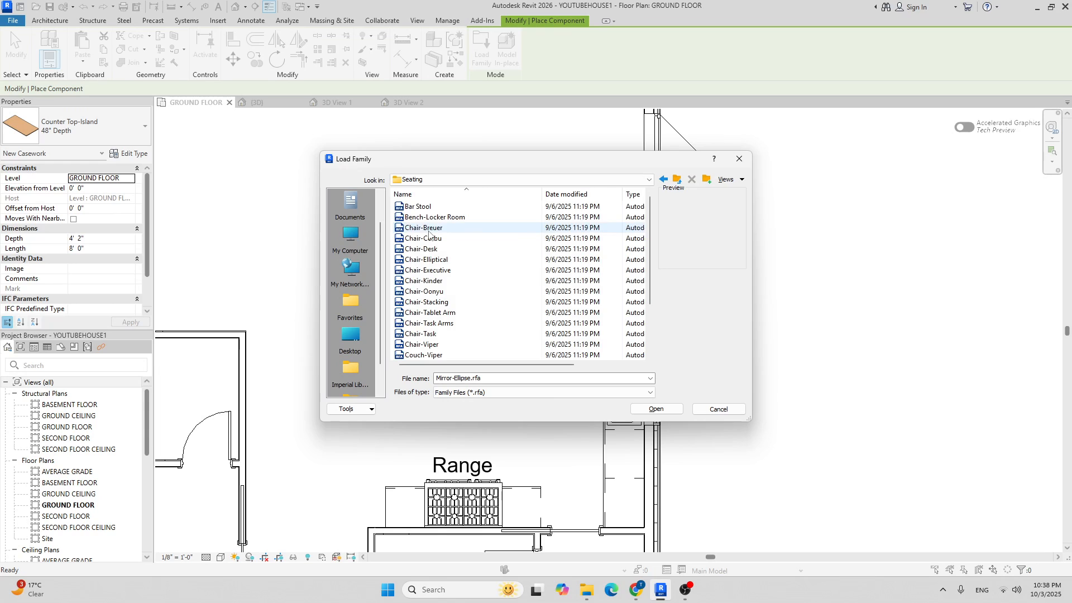
Preview the seating families, from benches and chairs to sofas, and load Lab Stool.rfa.
{"action": "left_click", "coordinate": [430, 217]}
{"action": "right_click", "coordinate": [417, 209]}
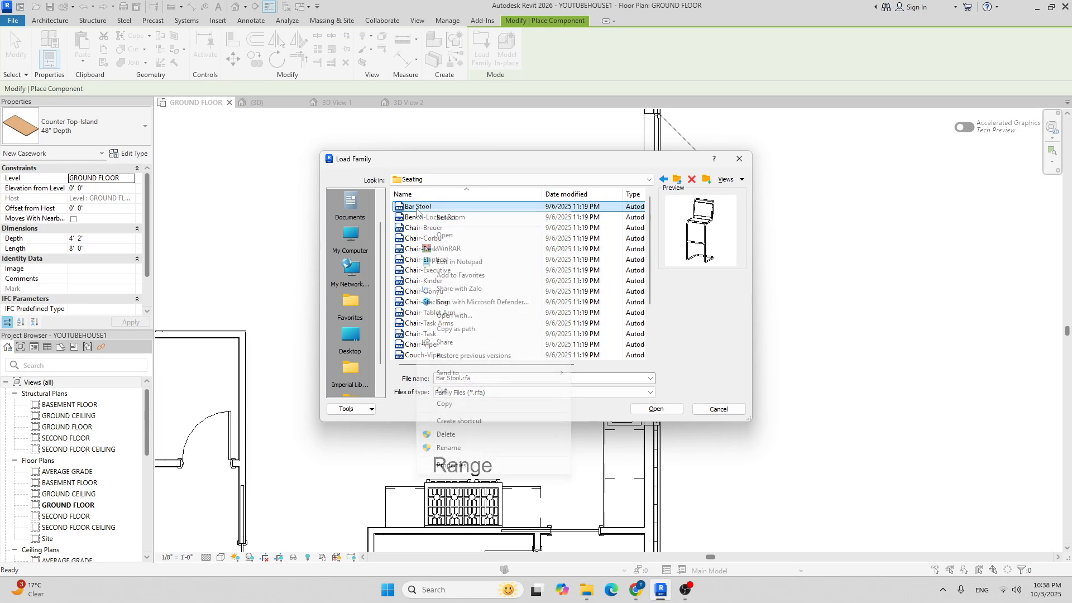
{"action": "key", "text": "Escape"}
{"action": "left_click", "coordinate": [420, 238]}
{"action": "left_click", "coordinate": [423, 228]}
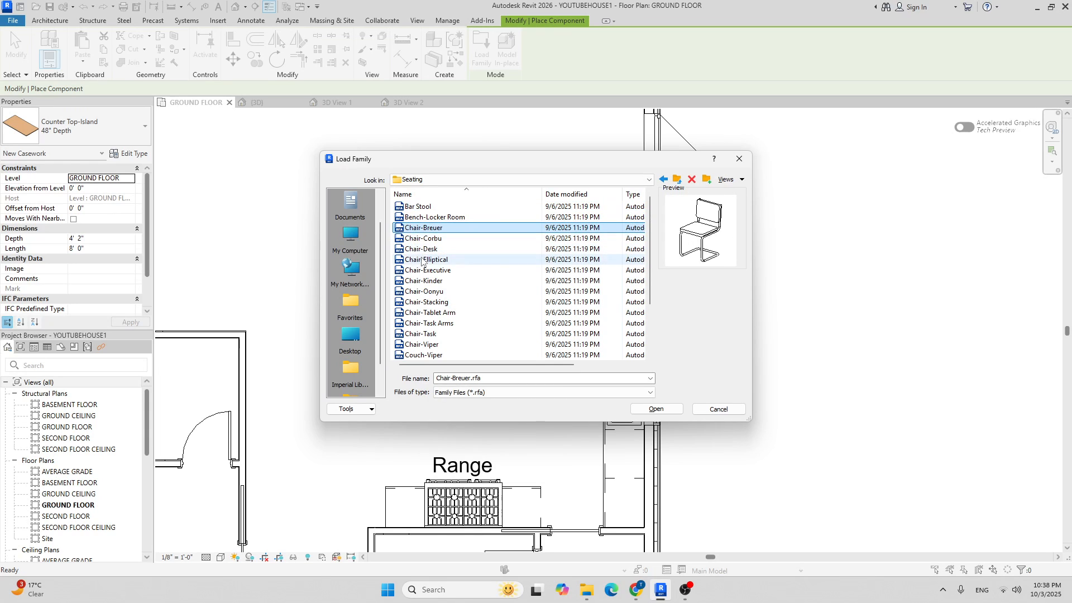
{"action": "left_click", "coordinate": [422, 239]}
{"action": "left_click", "coordinate": [421, 249]}
{"action": "left_click", "coordinate": [424, 260]}
{"action": "left_click", "coordinate": [422, 270]}
{"action": "left_click", "coordinate": [423, 280]}
{"action": "left_click", "coordinate": [422, 292]}
{"action": "right_click", "coordinate": [421, 293]}
{"action": "key", "text": "Escape"}
{"action": "left_click", "coordinate": [422, 302]}
{"action": "left_click", "coordinate": [423, 313]}
{"action": "left_click", "coordinate": [425, 323]}
{"action": "left_click", "coordinate": [418, 334]}
{"action": "left_click", "coordinate": [416, 344]}
{"action": "left_click", "coordinate": [420, 355]}
{"action": "scroll", "coordinate": [430, 329], "scroll_direction": "down", "scroll_amount": 2}
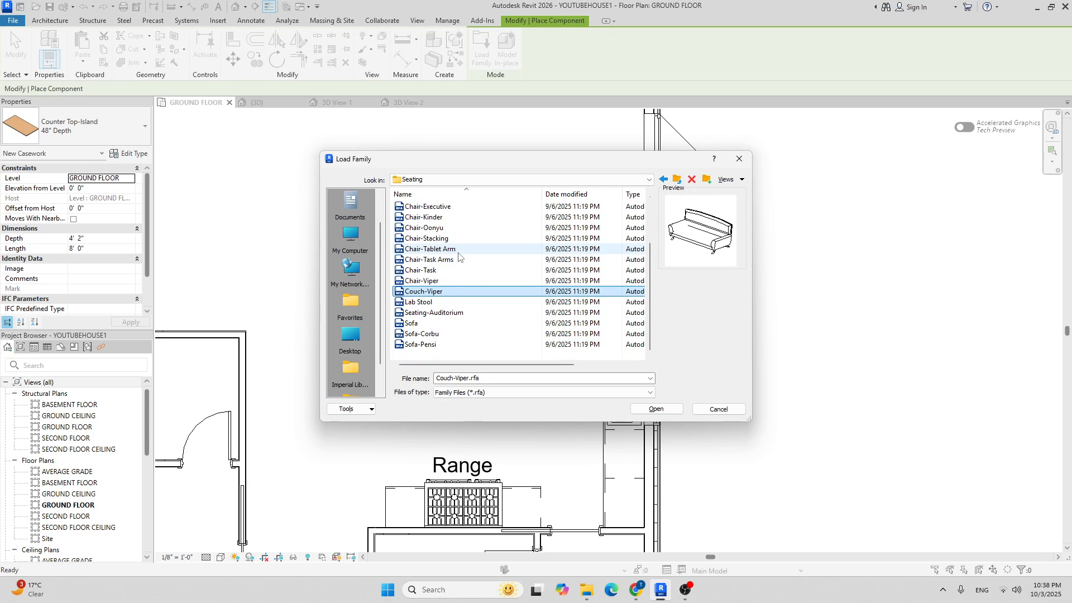
{"action": "right_click", "coordinate": [436, 305]}
{"action": "left_click", "coordinate": [419, 300]}
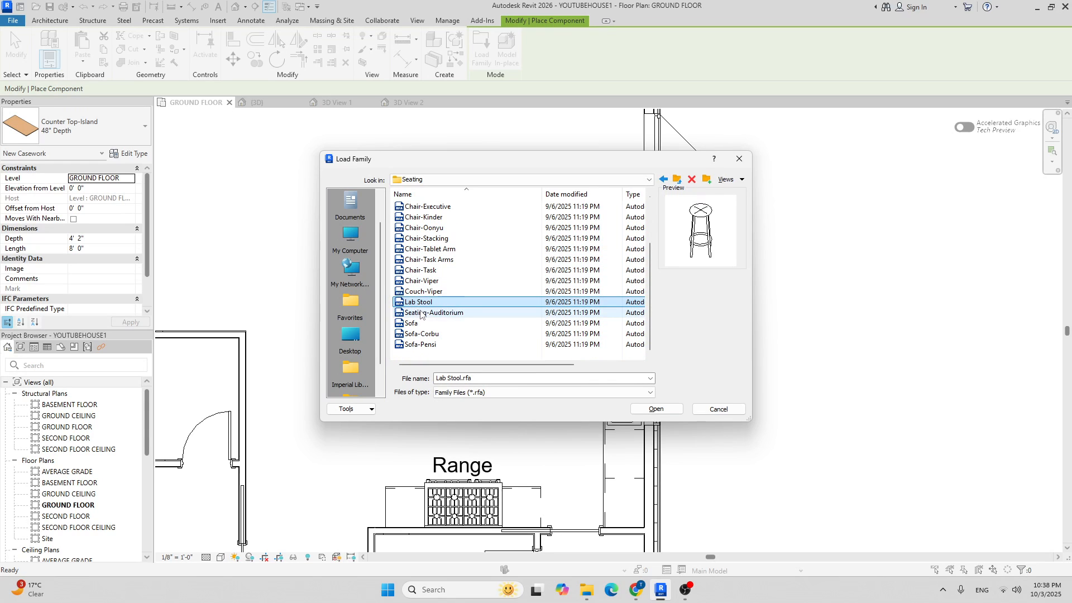
{"action": "left_click", "coordinate": [422, 311]}
{"action": "left_click", "coordinate": [414, 323]}
{"action": "left_click", "coordinate": [417, 334]}
{"action": "left_click", "coordinate": [417, 344]}
{"action": "left_click", "coordinate": [413, 303]}
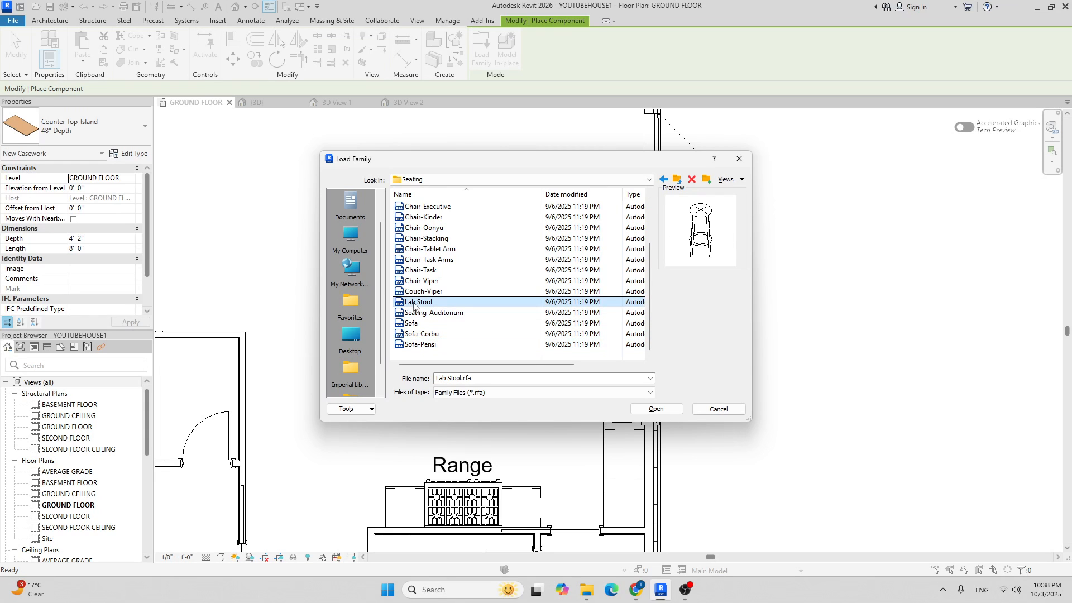
{"action": "left_click", "coordinate": [656, 409]}
{"action": "scroll", "coordinate": [421, 221], "scroll_direction": "up", "scroll_amount": 5}
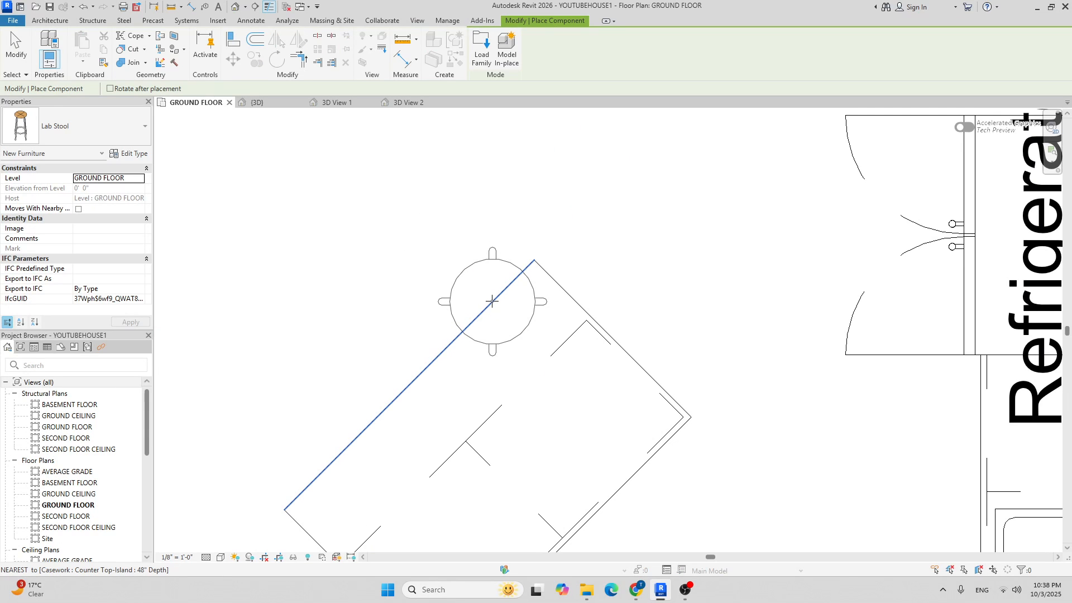
Place three Lab Stools along the island's long edge, from the upper end to the lower corner.
{"action": "scroll", "coordinate": [480, 311], "scroll_direction": "down", "scroll_amount": 2}
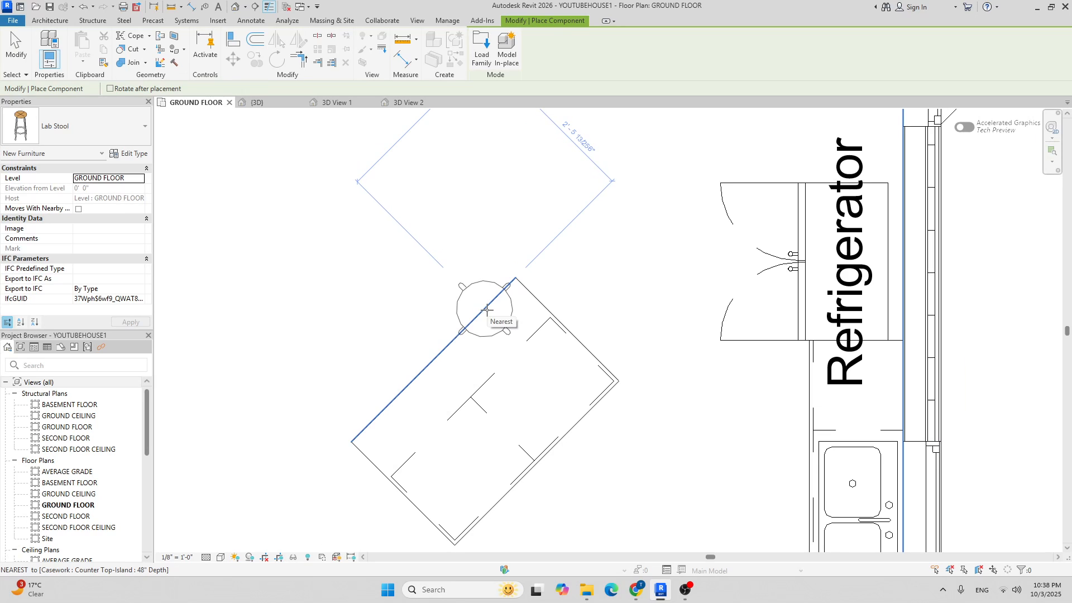
{"action": "left_click", "coordinate": [486, 309]}
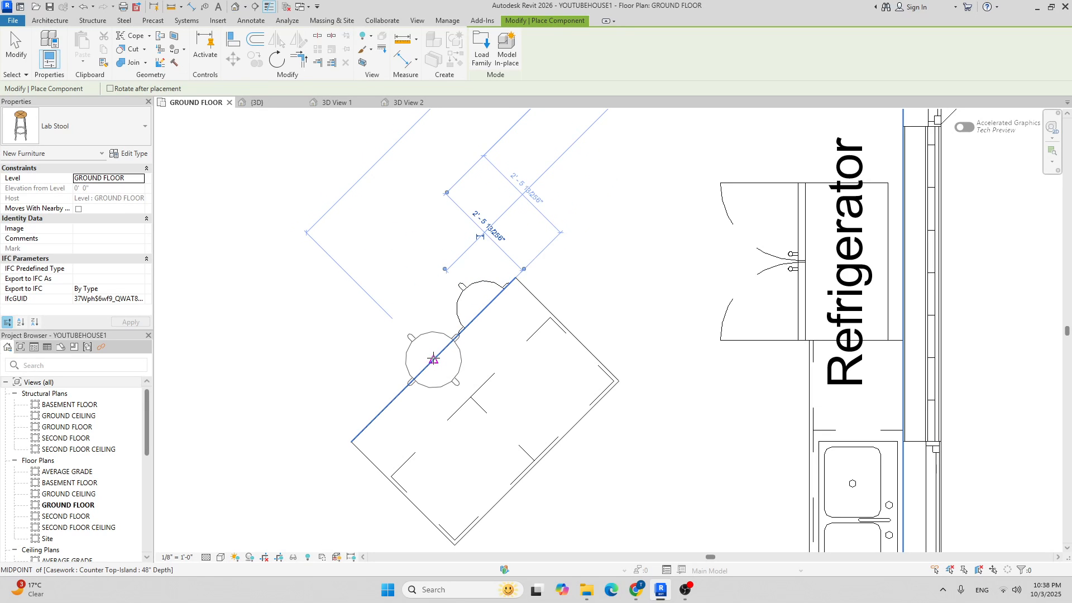
{"action": "left_click", "coordinate": [432, 358]}
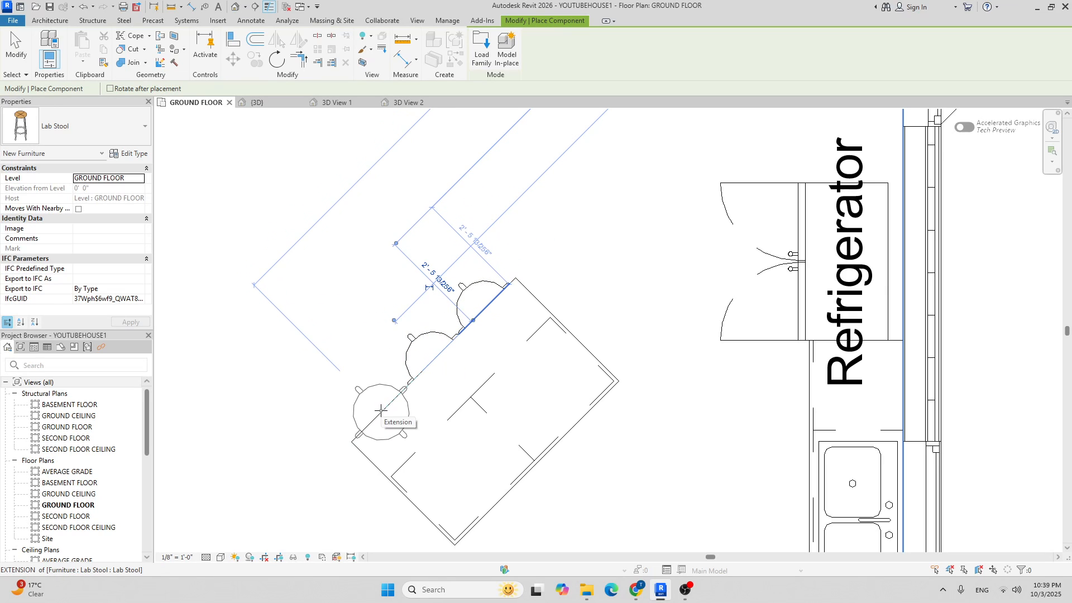
{"action": "left_click", "coordinate": [381, 410]}
{"action": "scroll", "coordinate": [369, 296], "scroll_direction": "down", "scroll_amount": 4}
{"action": "key", "text": "Escape"}
{"action": "key", "text": "Escape"}
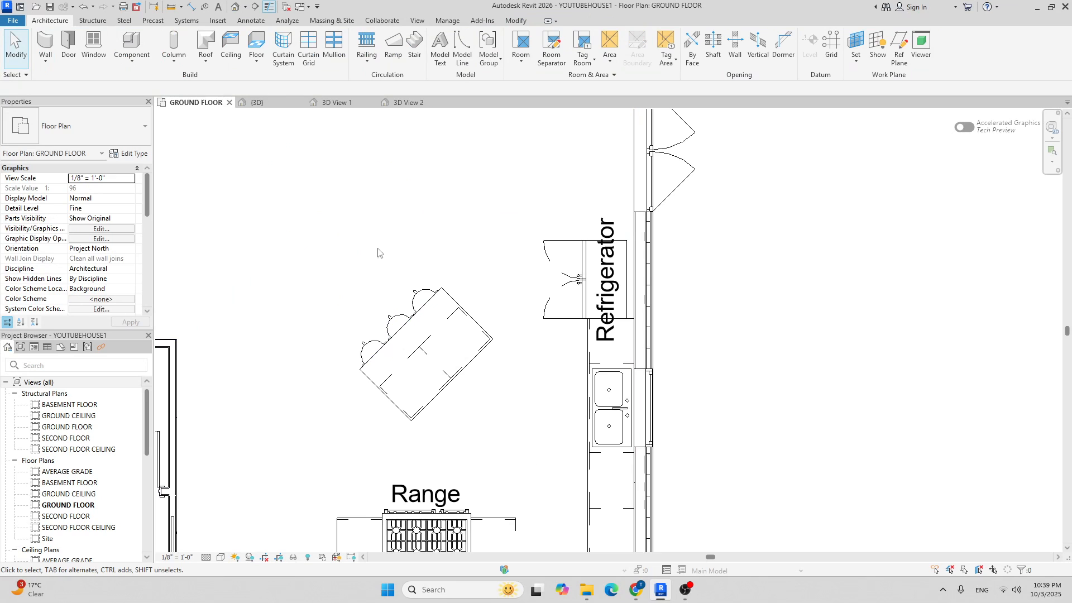
{"action": "left_click", "coordinate": [429, 99]}
{"action": "scroll", "coordinate": [558, 334], "scroll_direction": "up", "scroll_amount": 5}
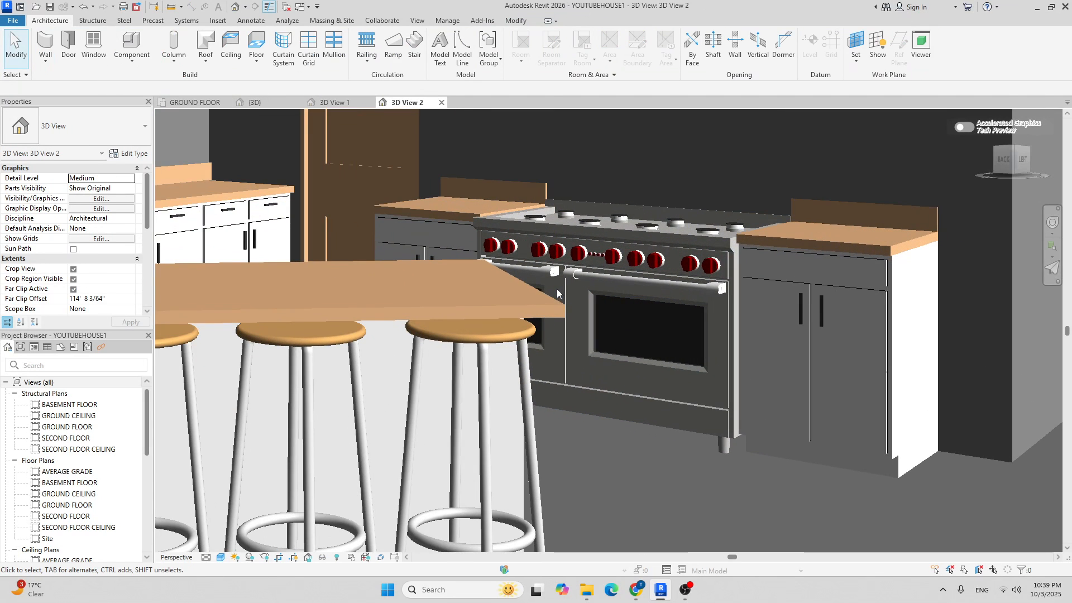
{"action": "scroll", "coordinate": [562, 273], "scroll_direction": "down", "scroll_amount": 6}
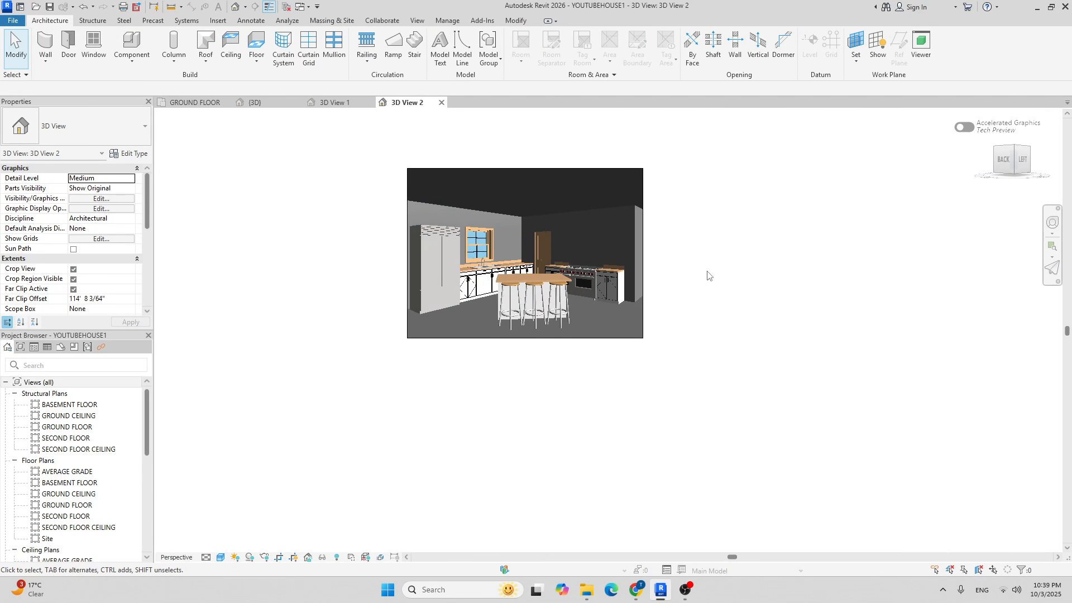
{"action": "scroll", "coordinate": [614, 273], "scroll_direction": "up", "scroll_amount": 4}
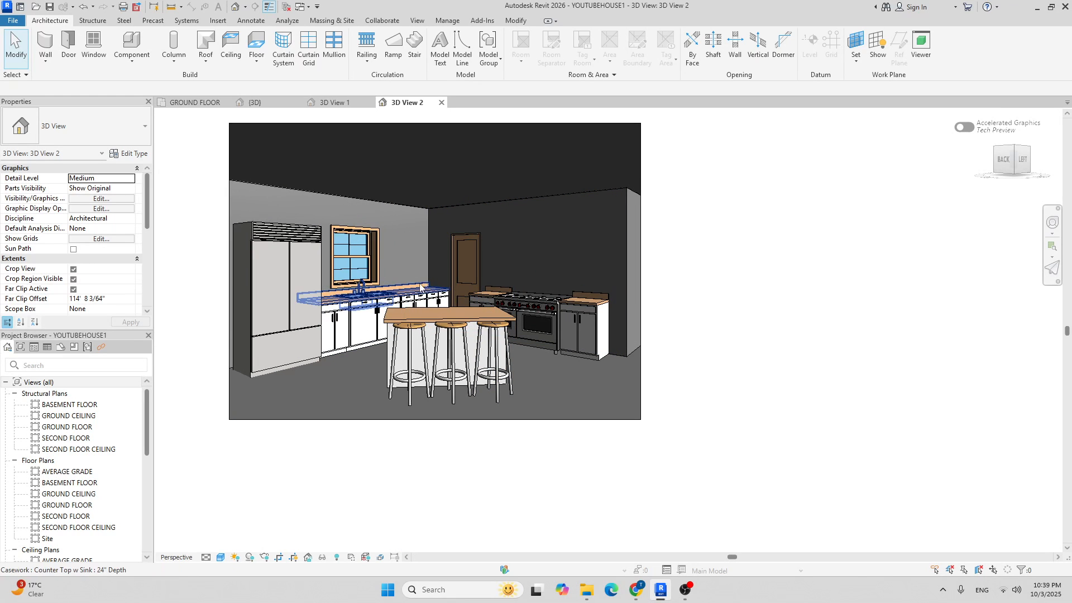
{"action": "scroll", "coordinate": [558, 279], "scroll_direction": "up", "scroll_amount": 4}
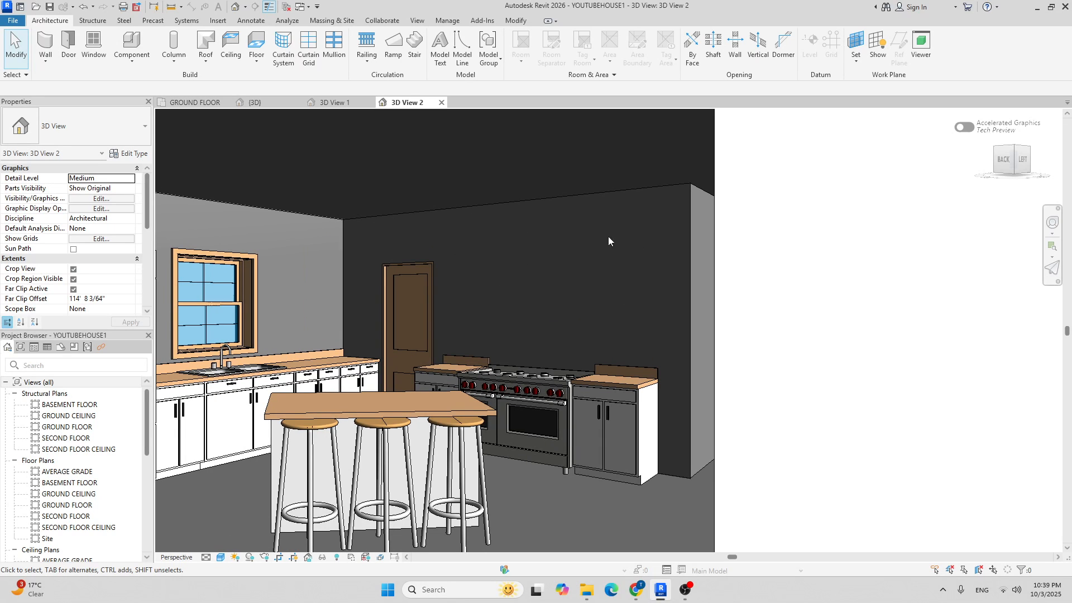
{"action": "scroll", "coordinate": [614, 237], "scroll_direction": "down", "scroll_amount": 4}
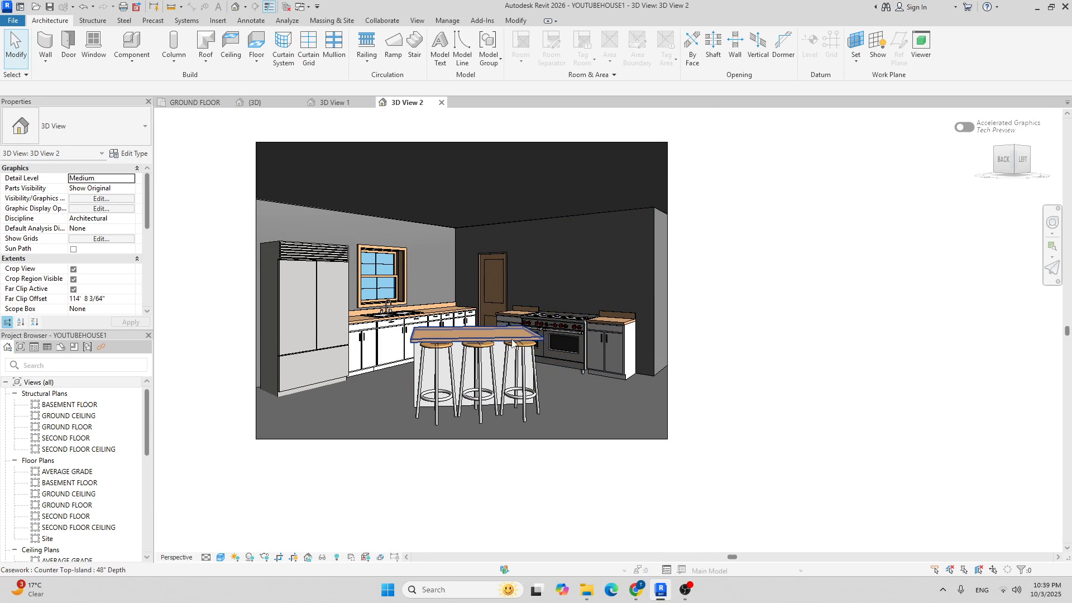
{"action": "scroll", "coordinate": [658, 318], "scroll_direction": "down", "scroll_amount": 3}
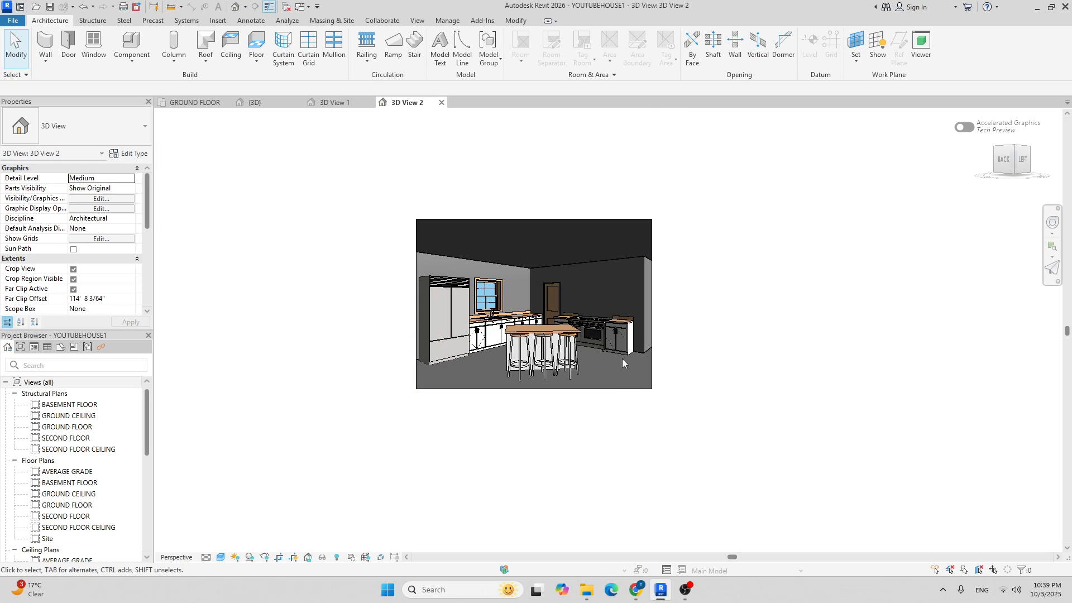
{"action": "scroll", "coordinate": [621, 368], "scroll_direction": "up", "scroll_amount": 4}
{"action": "scroll", "coordinate": [461, 279], "scroll_direction": "down", "scroll_amount": 4}
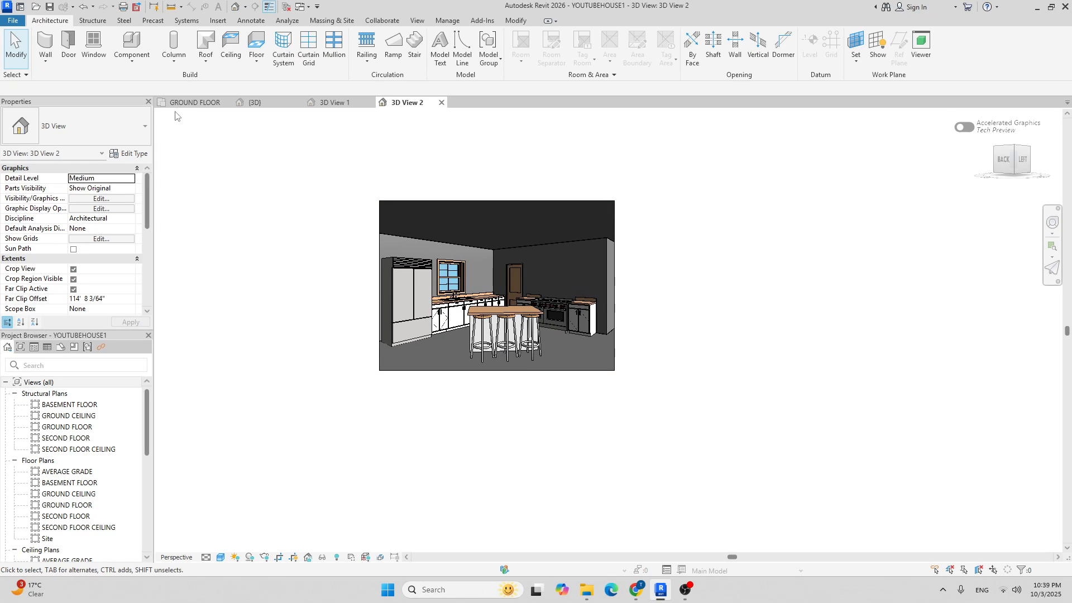
{"action": "left_click", "coordinate": [195, 102]}
{"action": "scroll", "coordinate": [558, 251], "scroll_direction": "down", "scroll_amount": 5}
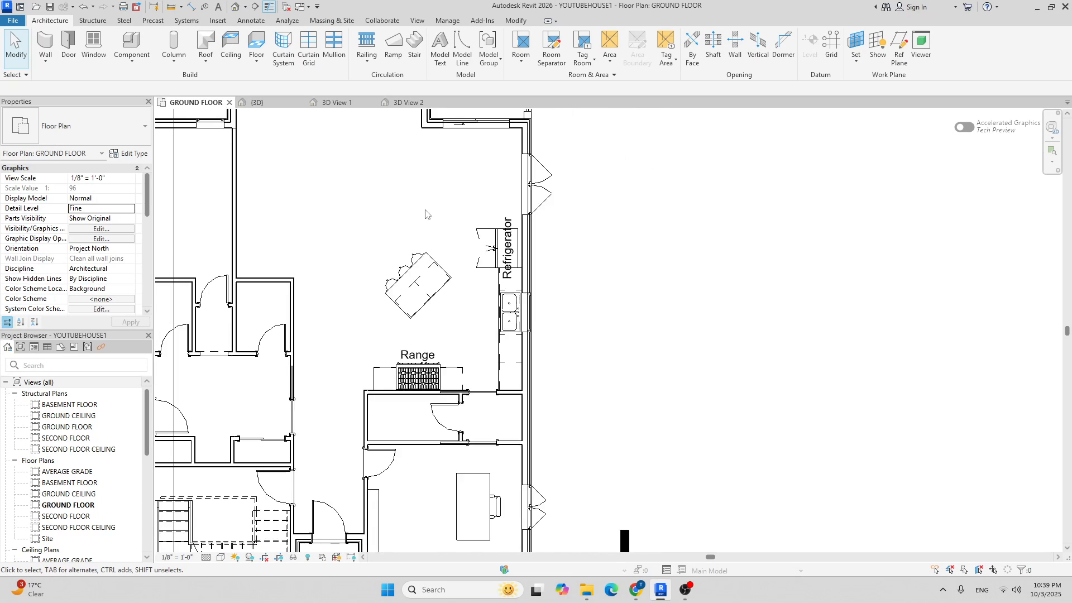
{"action": "middle_click_drag", "start_coordinate": [588, 254], "coordinate": [625, 264]}
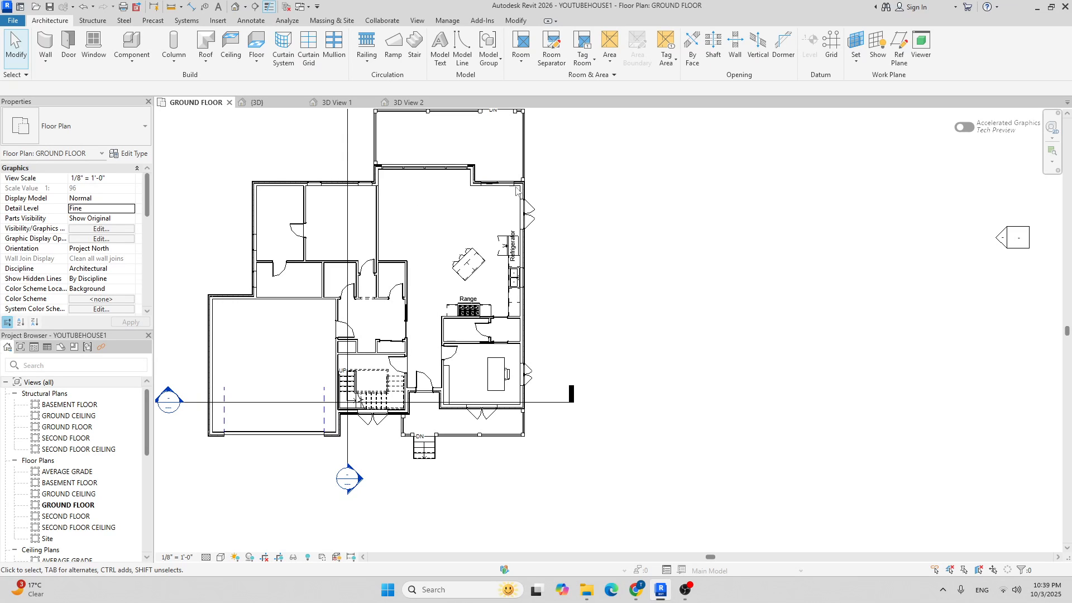
{"action": "scroll", "coordinate": [443, 267], "scroll_direction": "up", "scroll_amount": 3}
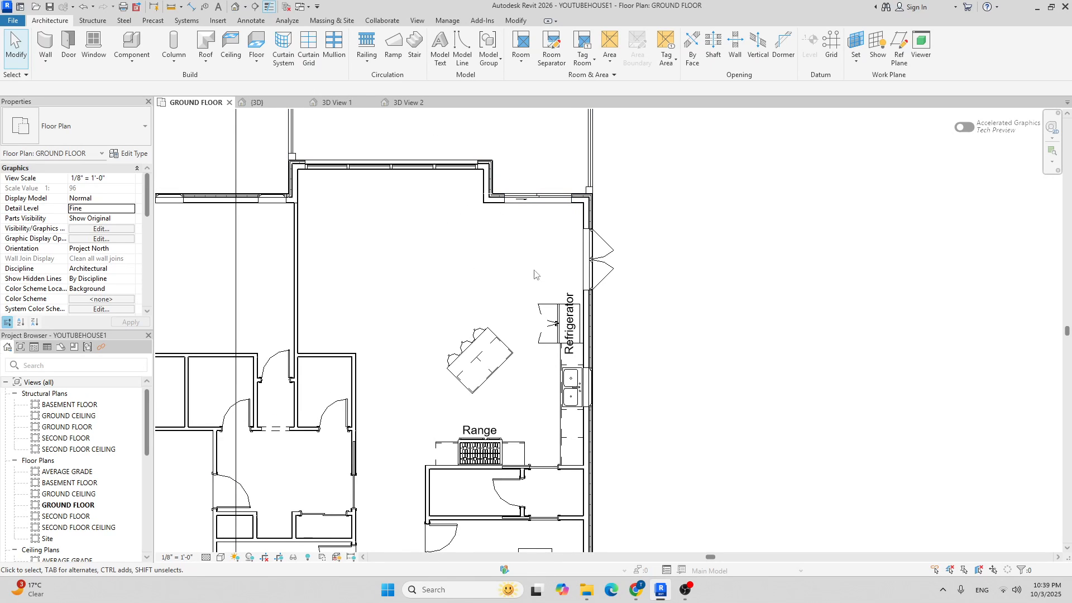
Load the Drafting Table family from the Furniture > Tables library folder.
{"action": "left_click", "coordinate": [128, 38]}
{"action": "left_click", "coordinate": [480, 53]}
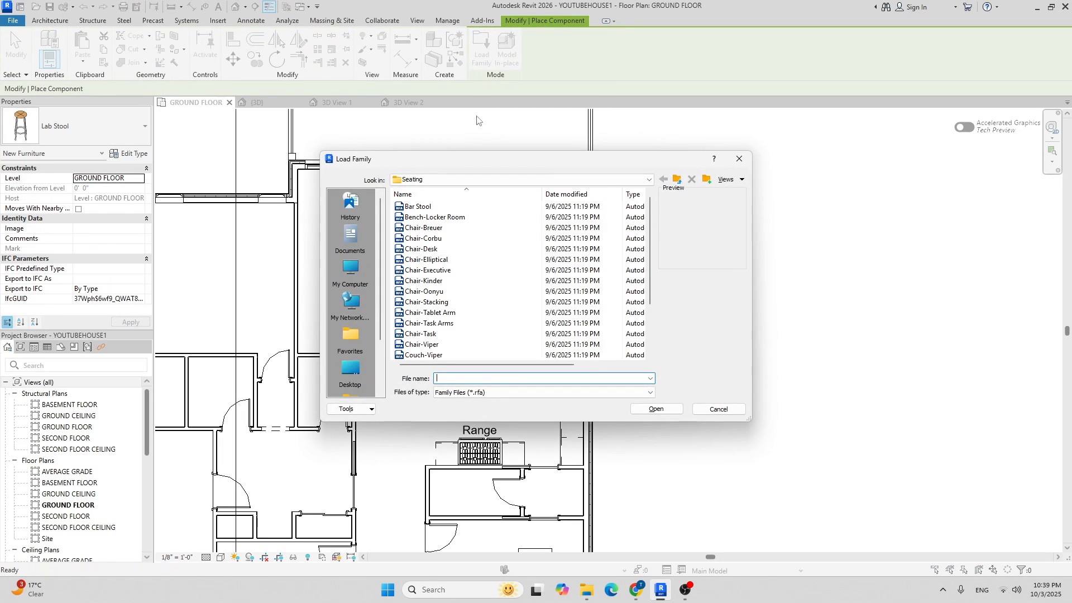
{"action": "left_click", "coordinate": [463, 180]}
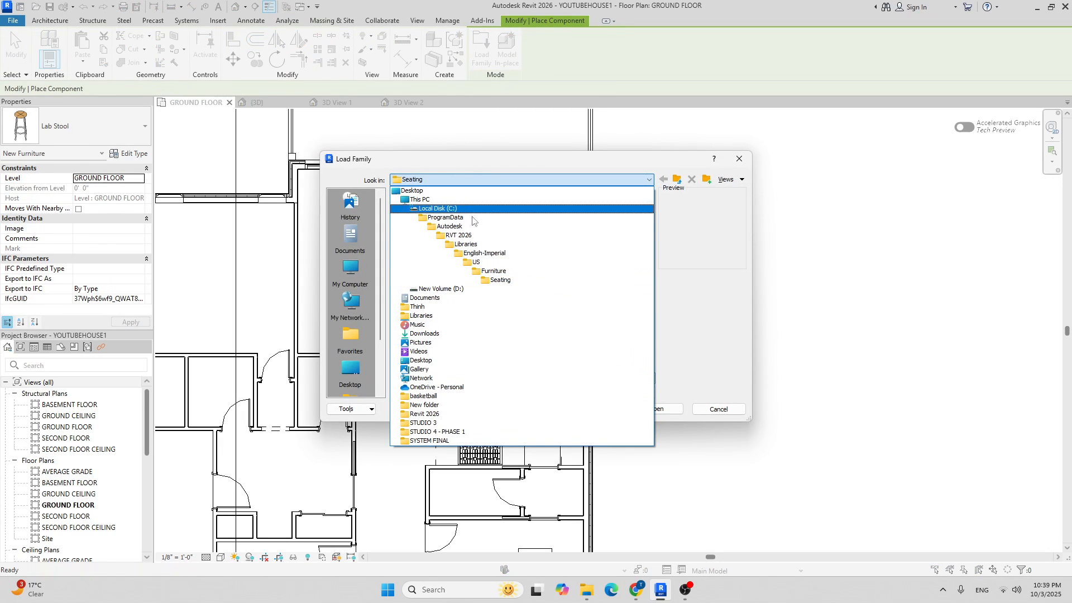
{"action": "left_click", "coordinate": [494, 264]}
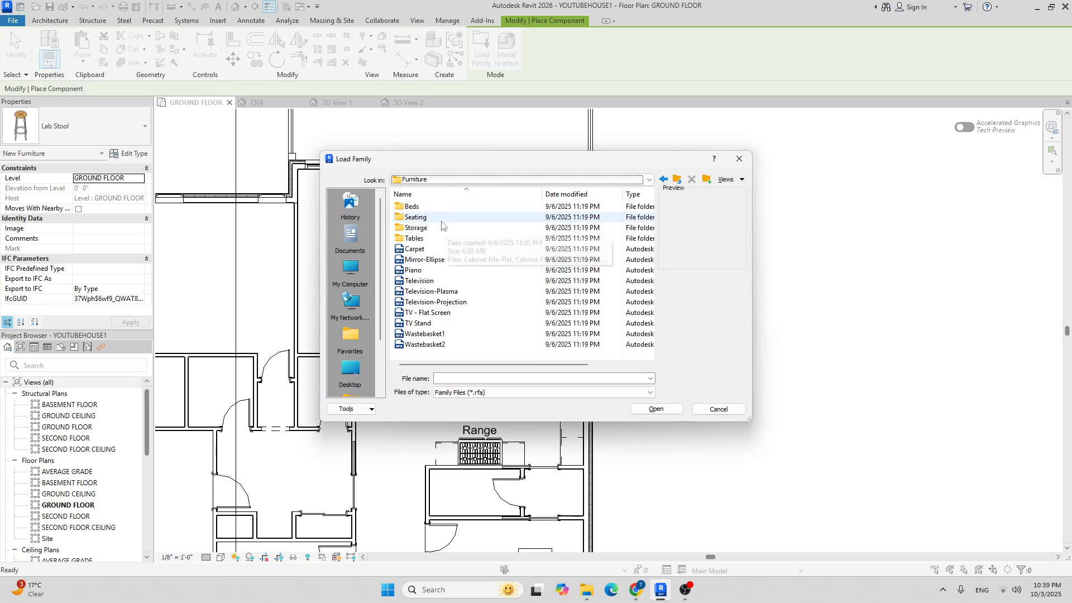
{"action": "right_click", "coordinate": [428, 239]}
{"action": "double_click", "coordinate": [413, 238]}
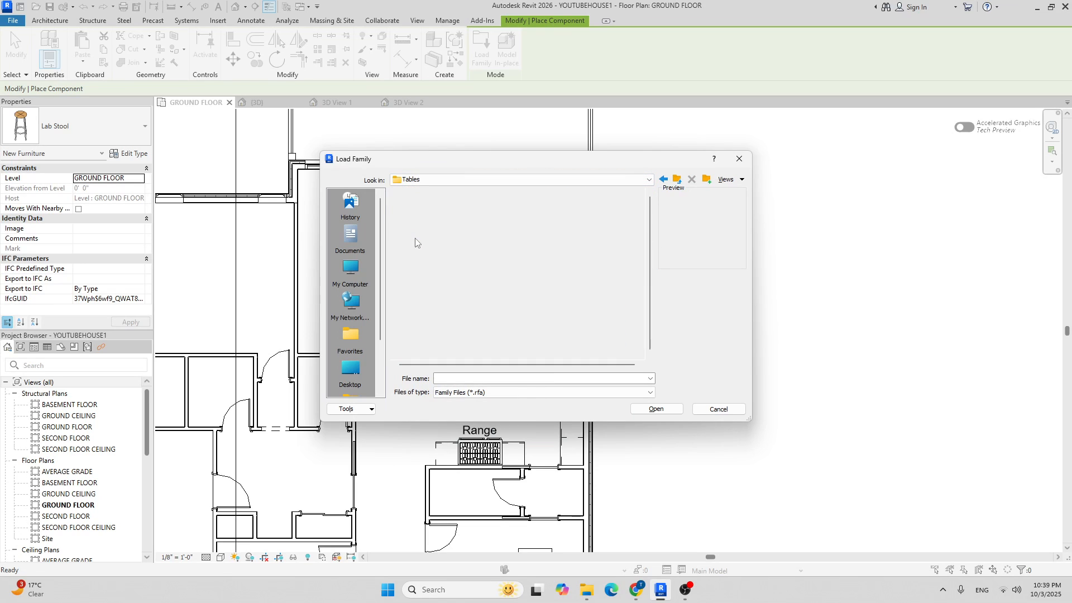
{"action": "left_click", "coordinate": [426, 206]}
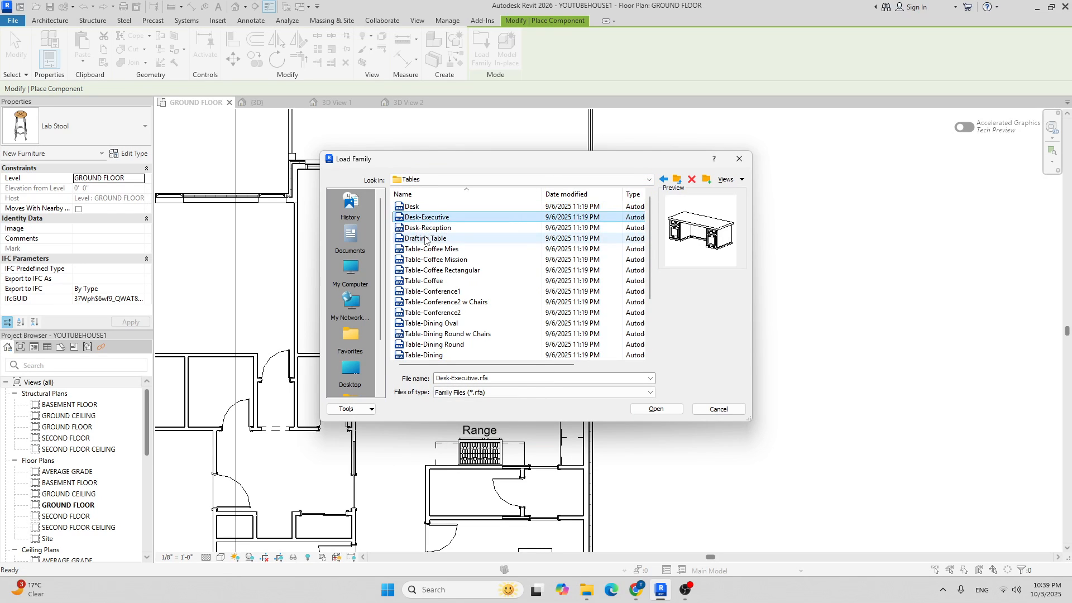
{"action": "right_click", "coordinate": [425, 238]}
{"action": "left_click", "coordinate": [447, 245]}
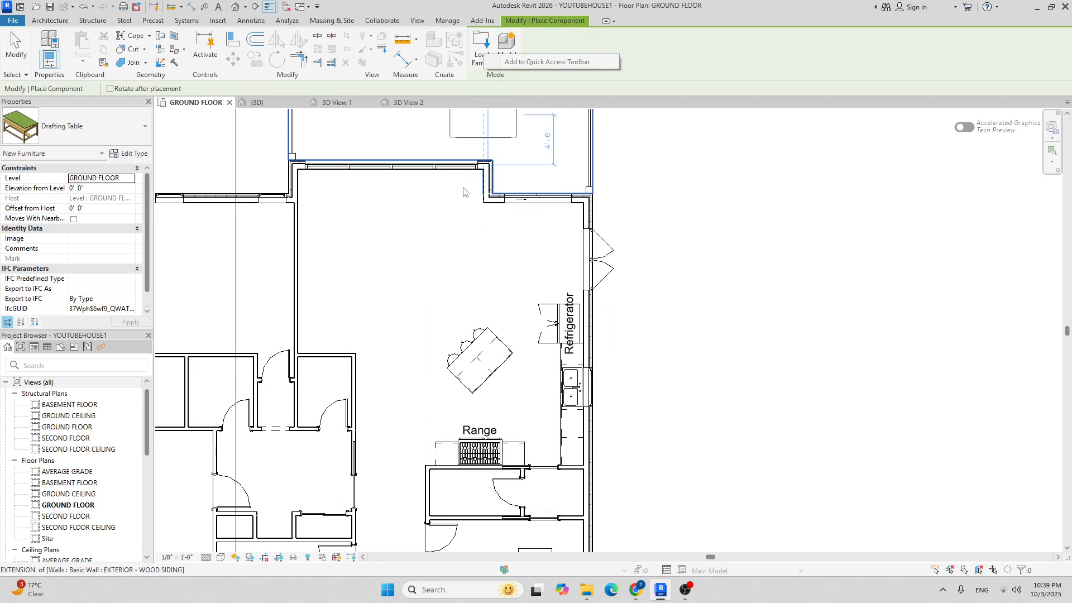
Load Table-Rectangular.rfa from the Tables folder after previewing the dining and ellipse tables.
{"action": "left_click", "coordinate": [481, 47]}
{"action": "scroll", "coordinate": [447, 291], "scroll_direction": "down", "scroll_amount": 5}
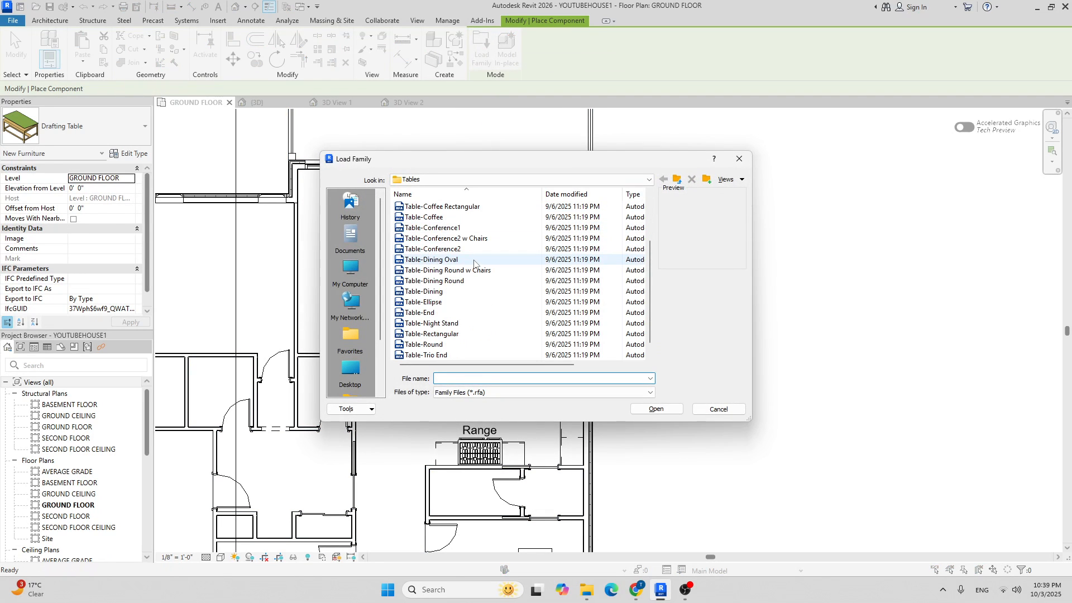
{"action": "left_click", "coordinate": [447, 291]}
{"action": "left_click", "coordinate": [441, 302]}
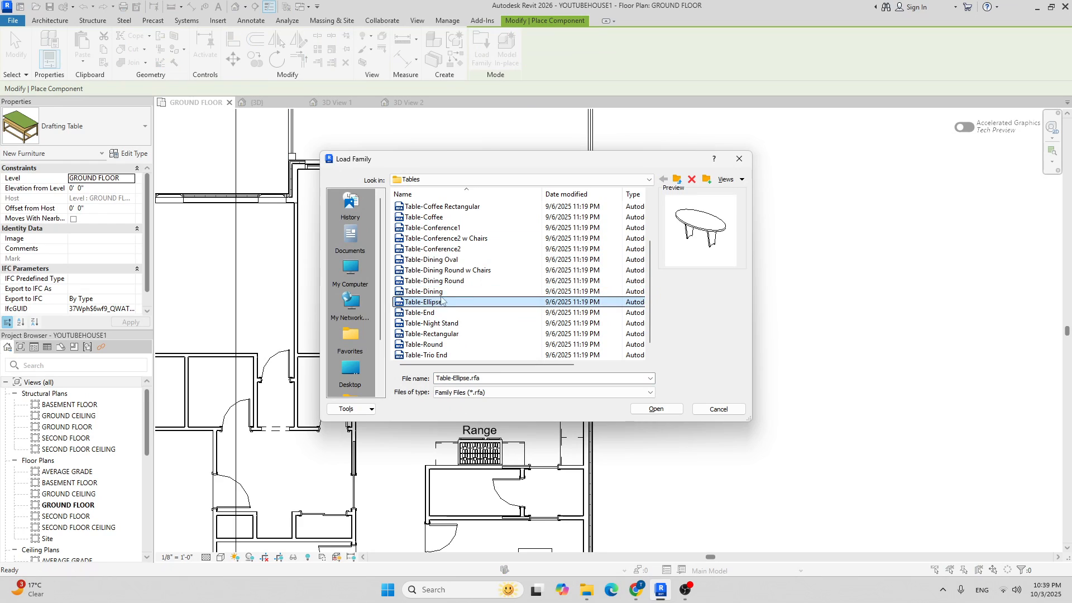
{"action": "scroll", "coordinate": [433, 314], "scroll_direction": "down", "scroll_amount": 1}
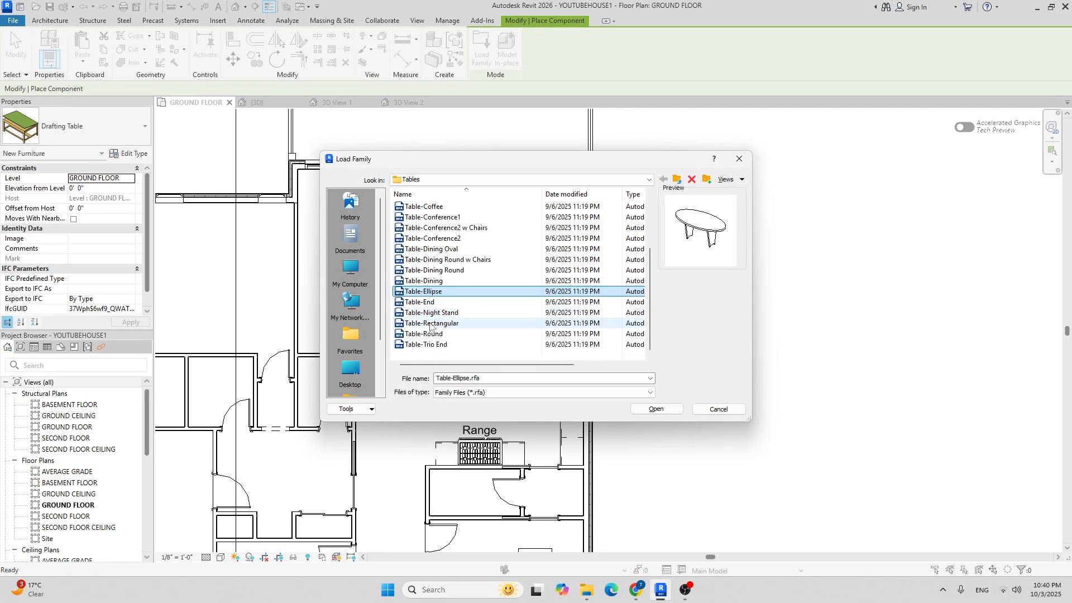
{"action": "left_click", "coordinate": [431, 323]}
{"action": "left_click", "coordinate": [646, 409]}
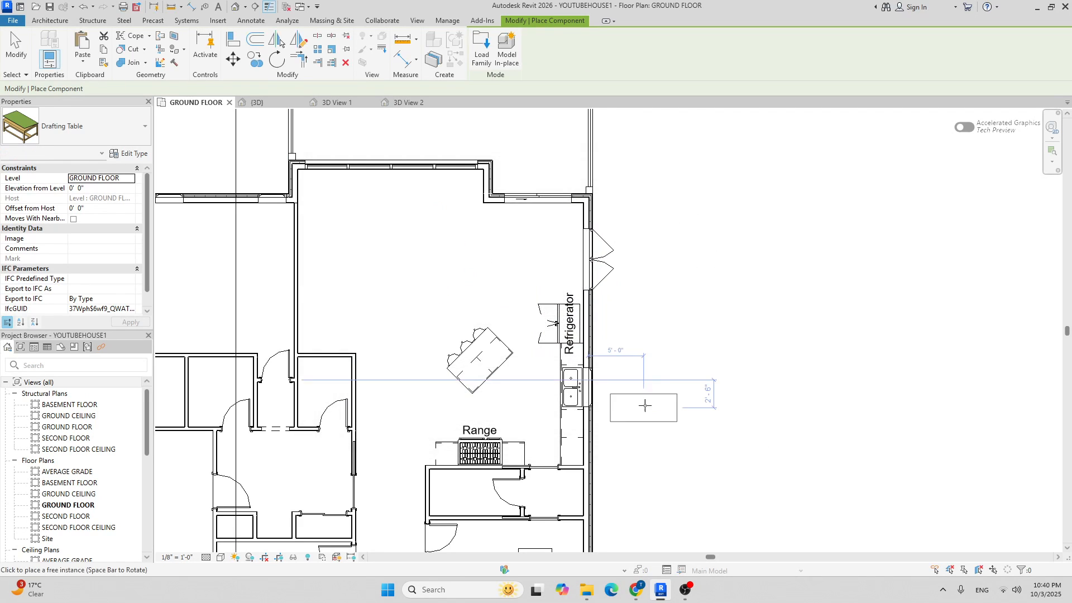
Choose the 72" x 30" table size and place it above the island near the top wall.
{"action": "left_click", "coordinate": [107, 138]}
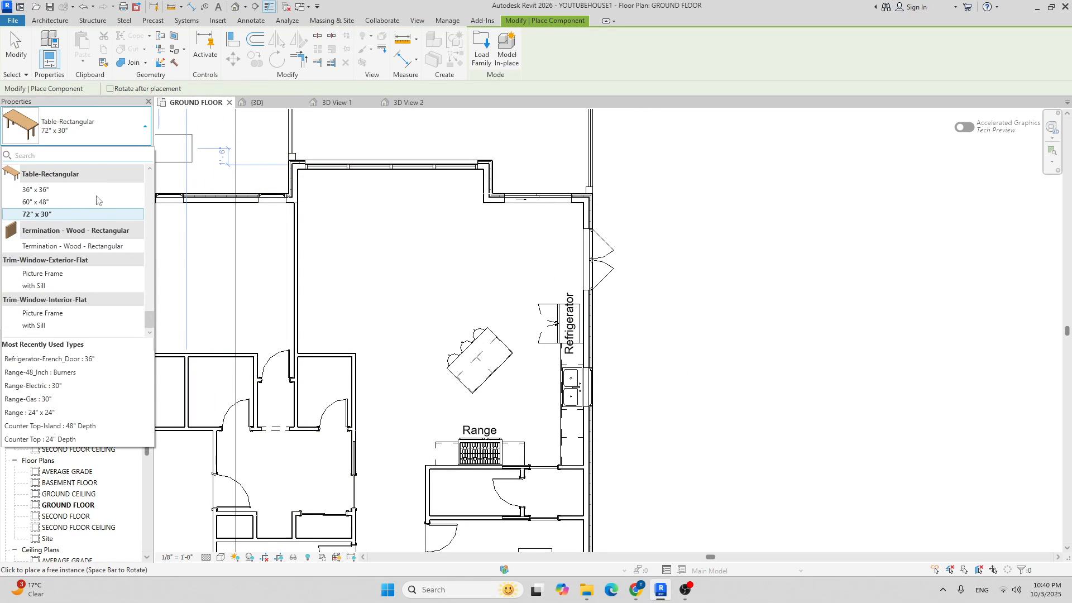
{"action": "left_click", "coordinate": [91, 219]}
{"action": "middle_click_drag", "start_coordinate": [500, 238], "coordinate": [471, 255]}
{"action": "scroll", "coordinate": [472, 255], "scroll_direction": "up", "scroll_amount": 2}
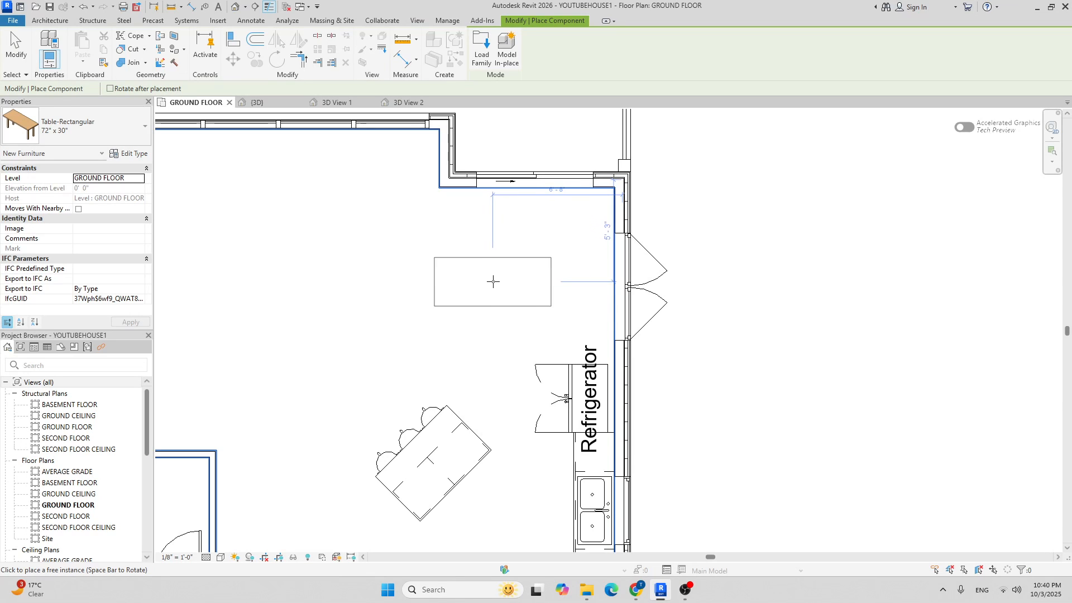
{"action": "scroll", "coordinate": [535, 264], "scroll_direction": "down", "scroll_amount": 3}
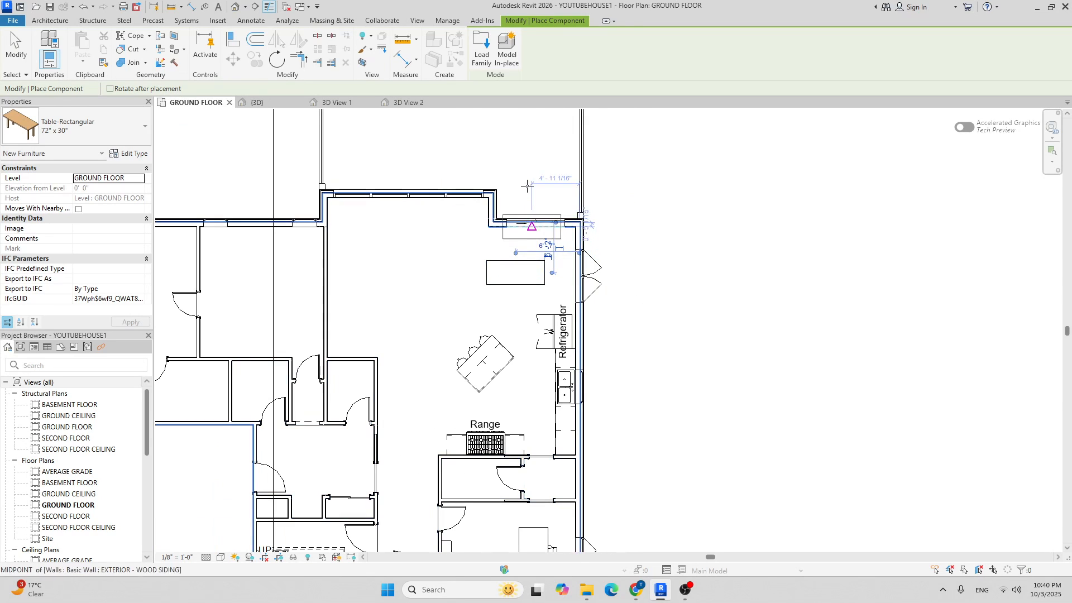
{"action": "left_click", "coordinate": [488, 54]}
Load Chair-Stacking.rfa from the Furniture > Seating folder.
{"action": "left_click", "coordinate": [491, 179]}
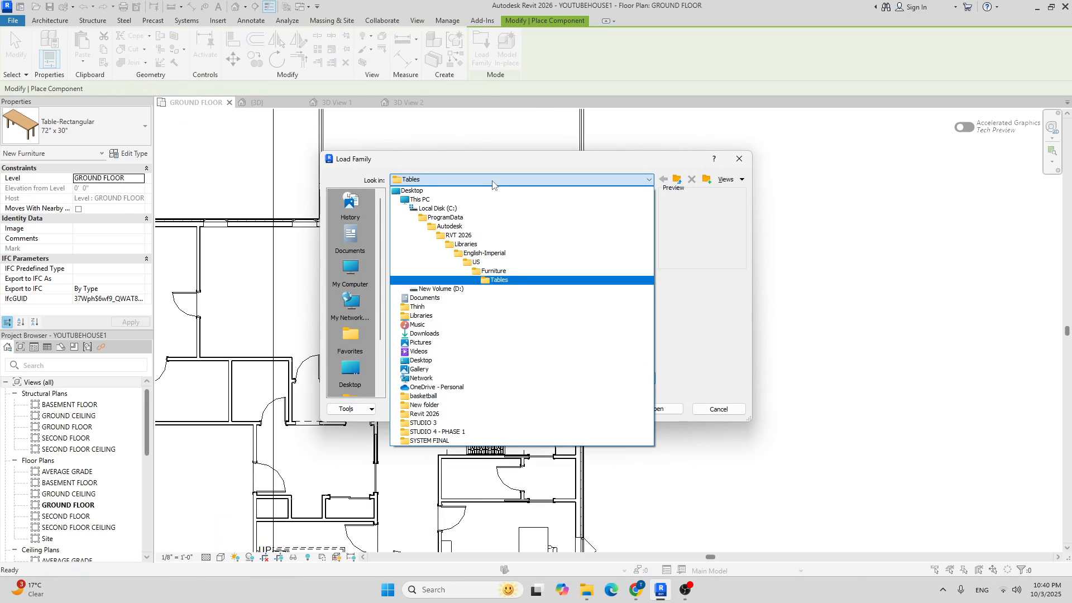
{"action": "left_click", "coordinate": [497, 271]}
{"action": "double_click", "coordinate": [436, 216]}
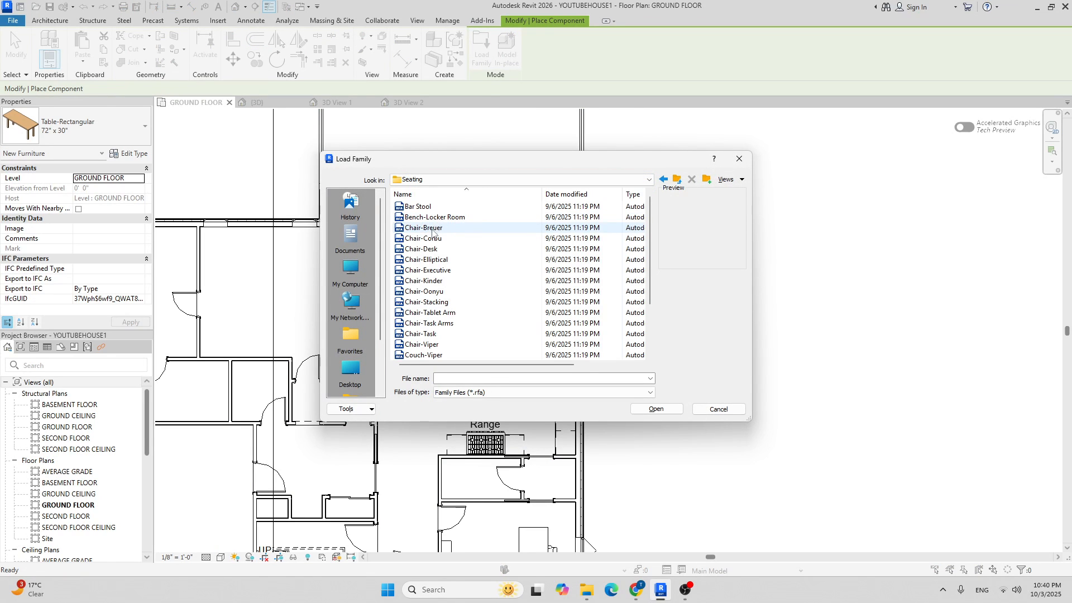
{"action": "left_click", "coordinate": [427, 301]}
{"action": "left_click", "coordinate": [656, 409]}
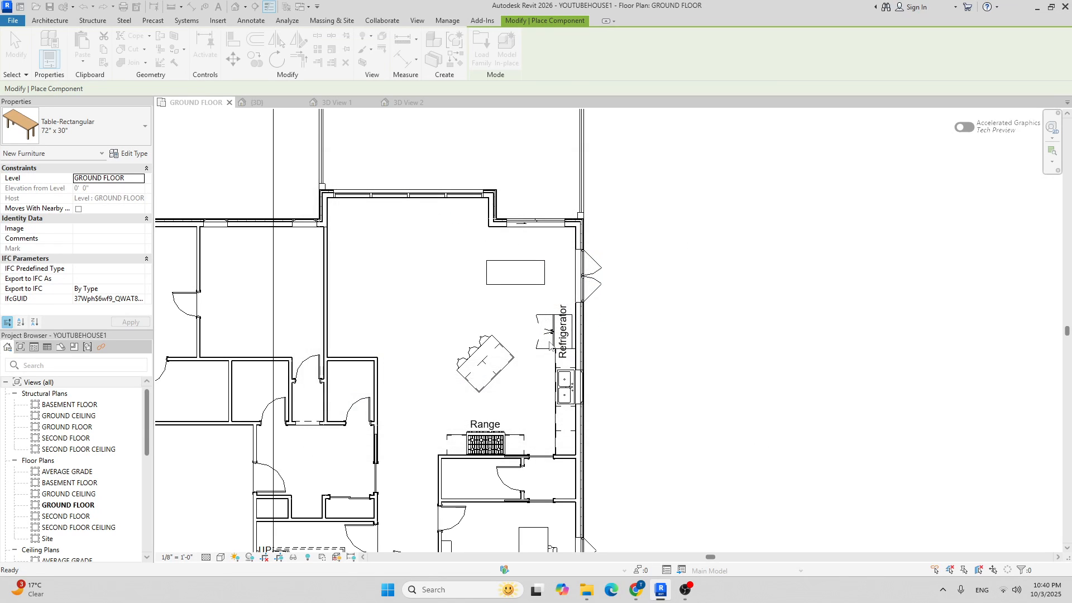
{"action": "scroll", "coordinate": [497, 251], "scroll_direction": "up", "scroll_amount": 5}
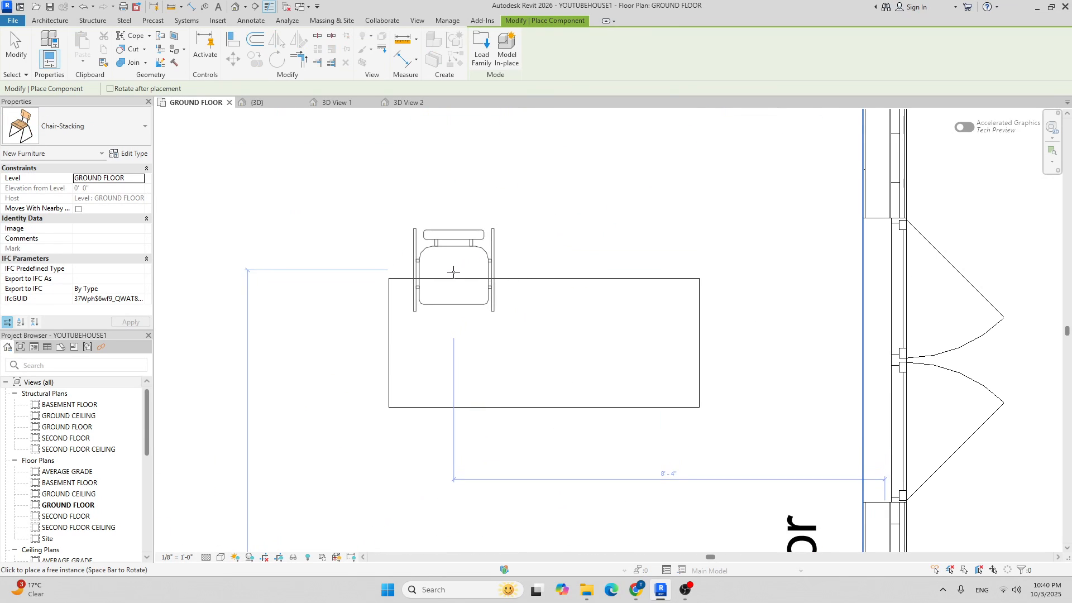
Place a chair on the table's top edge and a rotated one at its left end, then select both top chairs.
{"action": "left_click", "coordinate": [480, 277]}
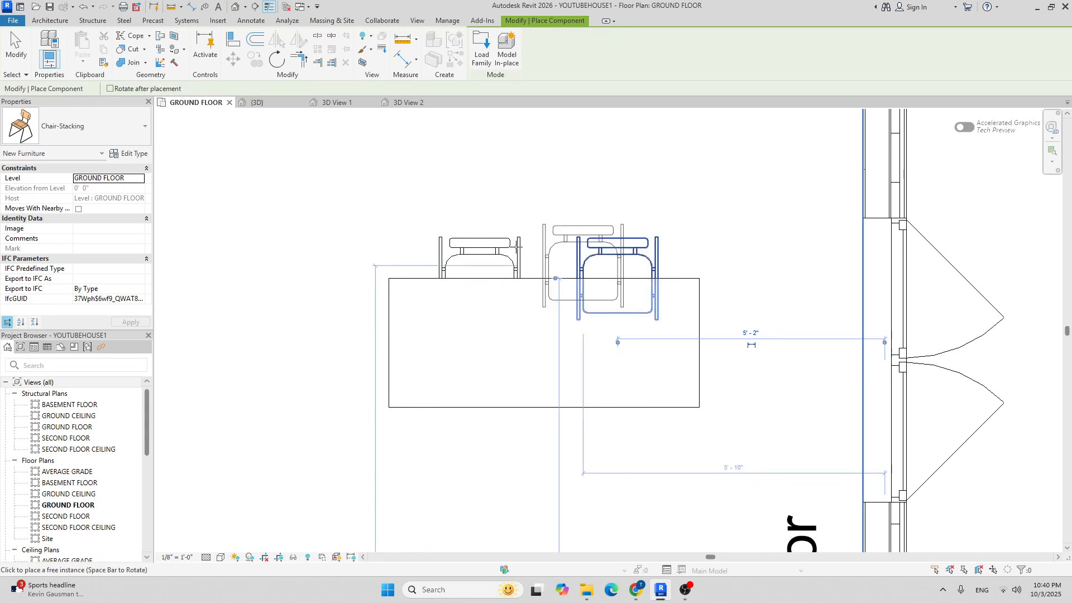
{"action": "key", "text": "space"}
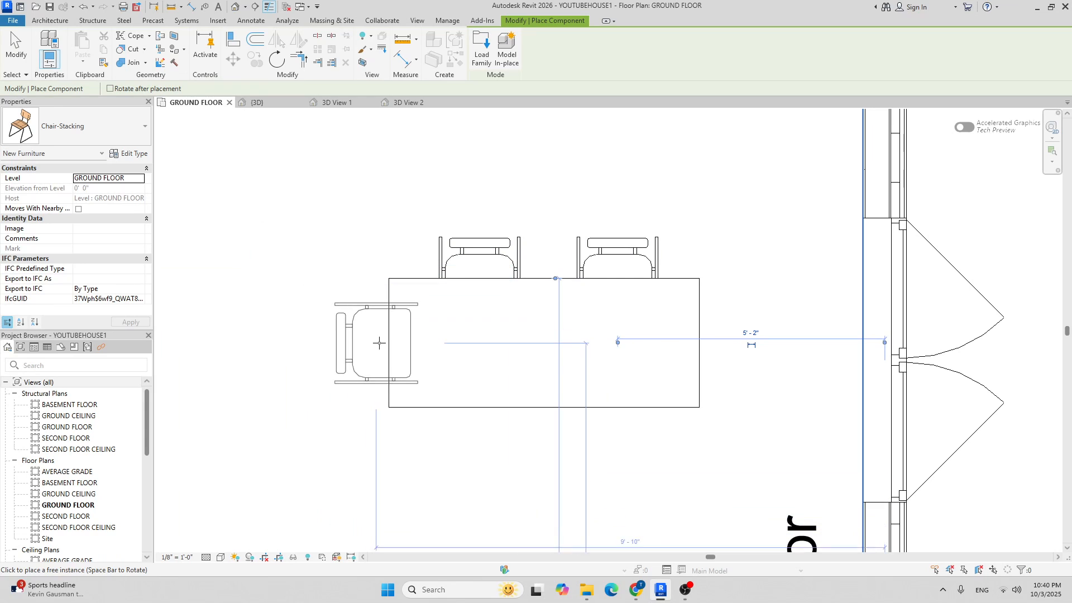
{"action": "left_click", "coordinate": [374, 342]}
{"action": "scroll", "coordinate": [349, 206], "scroll_direction": "down", "scroll_amount": 2}
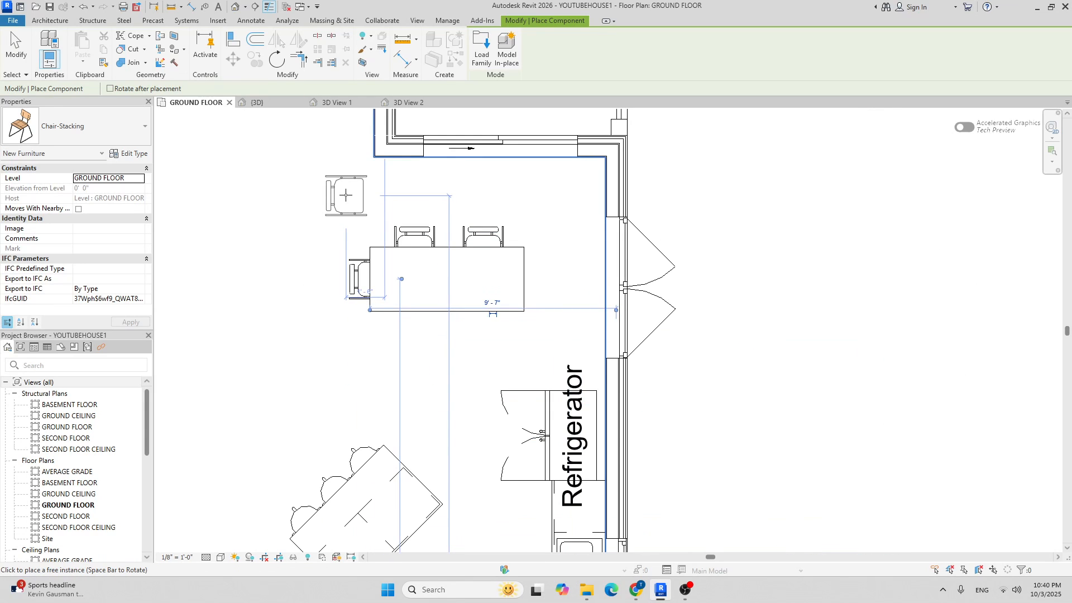
{"action": "key", "text": "Escape"}
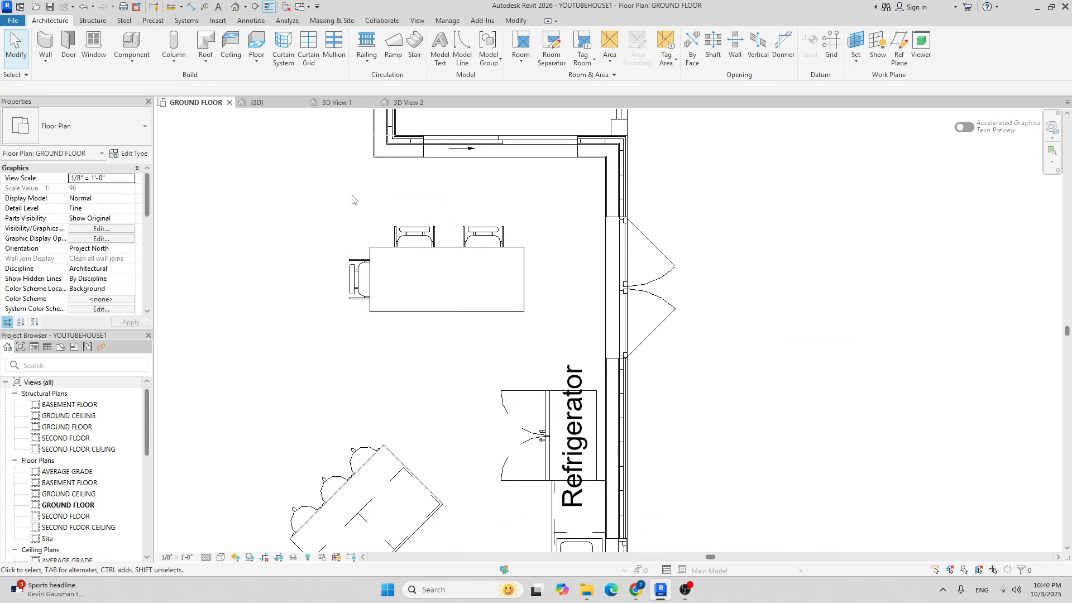
{"action": "left_click", "coordinate": [410, 228]}
{"action": "left_click", "coordinate": [483, 237], "text": "ctrl"}
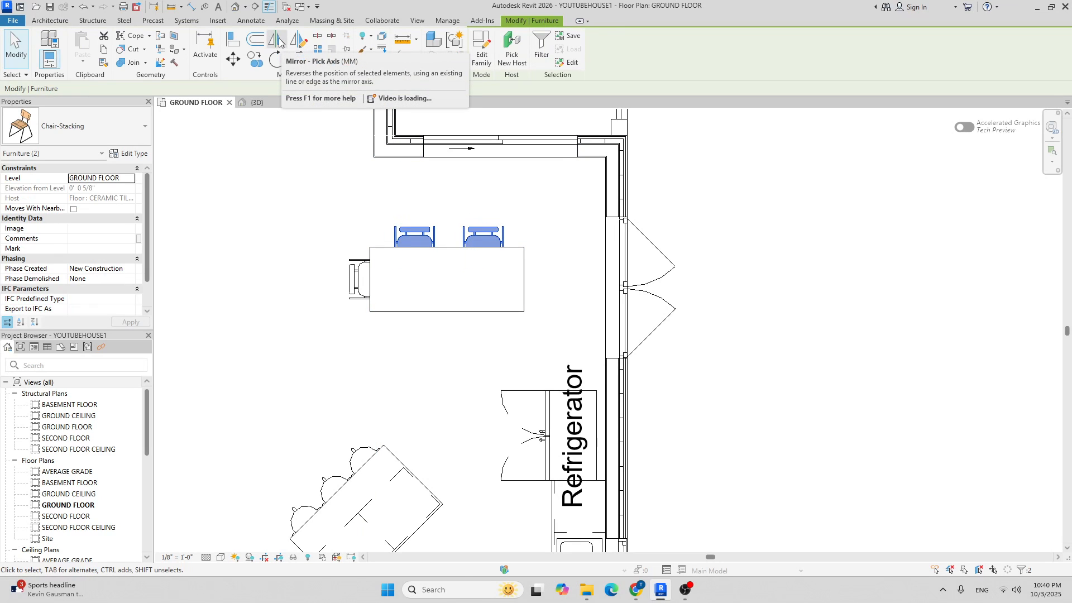
Mirror the two top chairs across the table onto its lower side.
{"action": "left_click", "coordinate": [280, 43]}
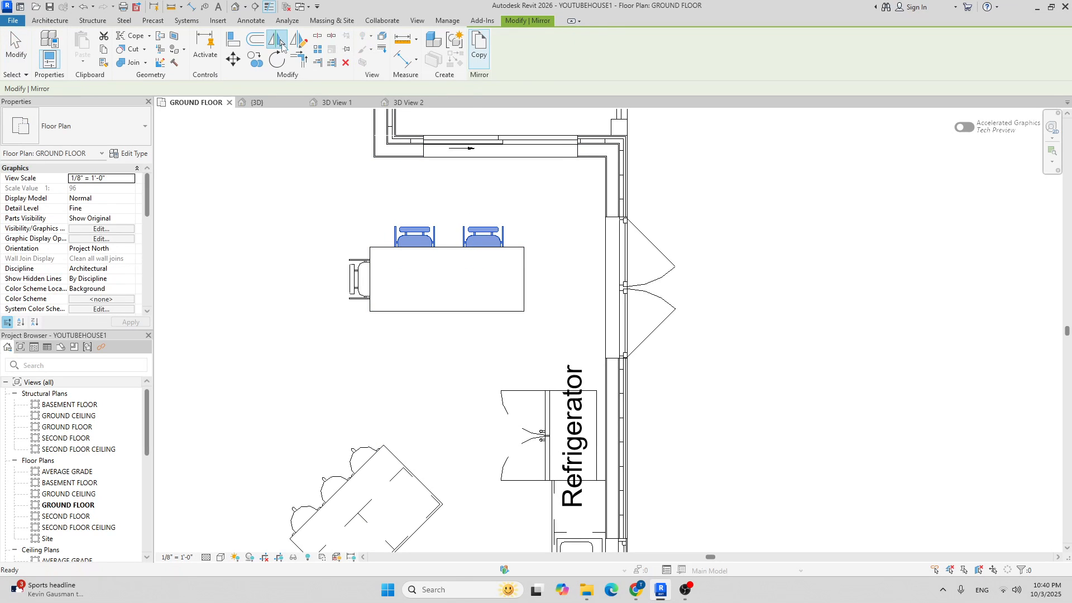
{"action": "left_click", "coordinate": [441, 270]}
{"action": "scroll", "coordinate": [374, 340], "scroll_direction": "down", "scroll_amount": 1}
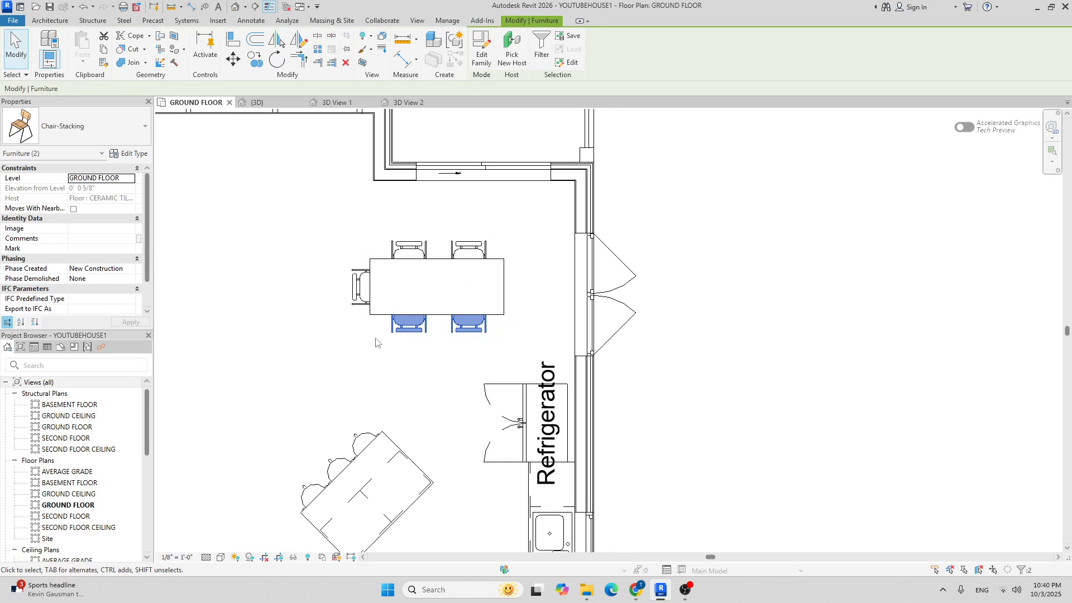
Attempt to mirror the left-end chair across the table, then cancel and clear the selection.
{"action": "left_click", "coordinate": [361, 286]}
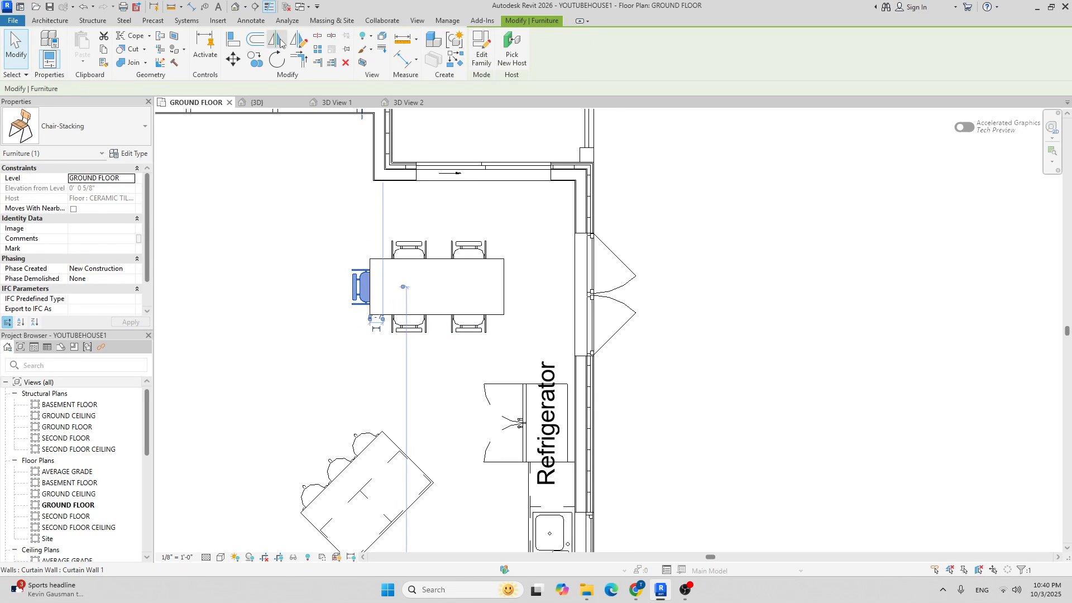
{"action": "left_click", "coordinate": [281, 42]}
{"action": "left_click", "coordinate": [440, 283]}
{"action": "scroll", "coordinate": [426, 242], "scroll_direction": "down", "scroll_amount": 1}
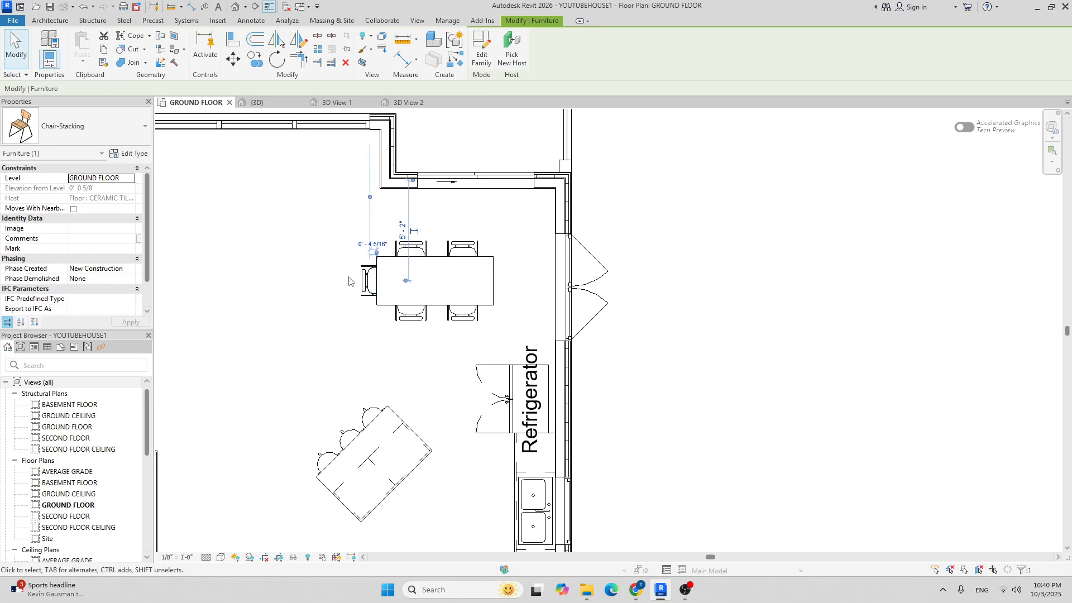
{"action": "left_click", "coordinate": [354, 282]}
{"action": "left_click", "coordinate": [363, 282]}
{"action": "left_click", "coordinate": [278, 42]}
{"action": "key", "text": "Escape"}
{"action": "key", "text": "Escape"}
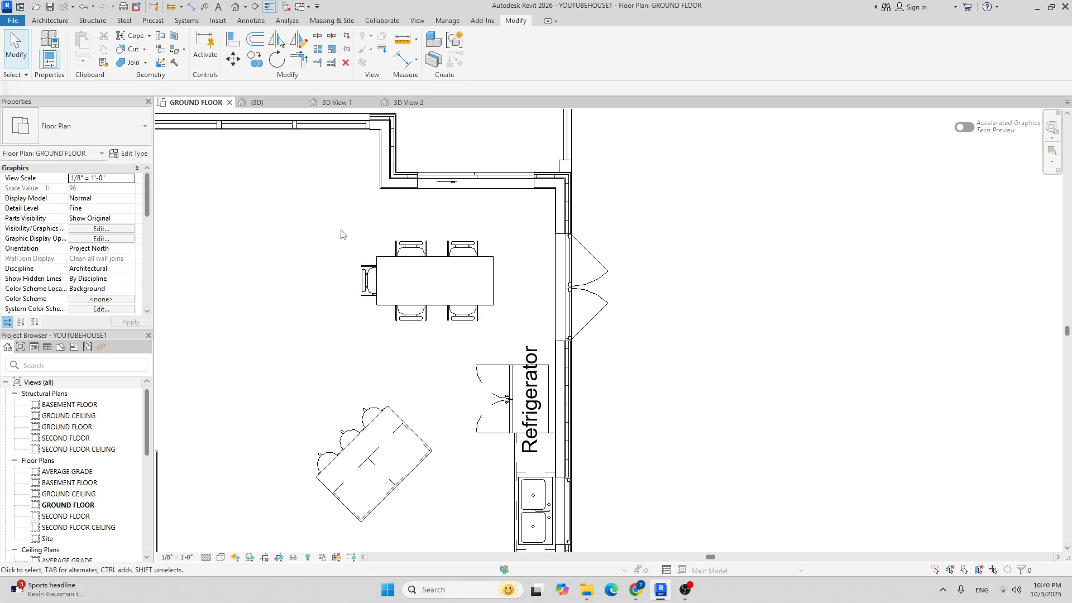
{"action": "left_click", "coordinate": [356, 285]}
{"action": "left_click", "coordinate": [365, 282]}
{"action": "middle_click_drag", "start_coordinate": [343, 322], "coordinate": [392, 332]}
{"action": "key", "text": "Escape"}
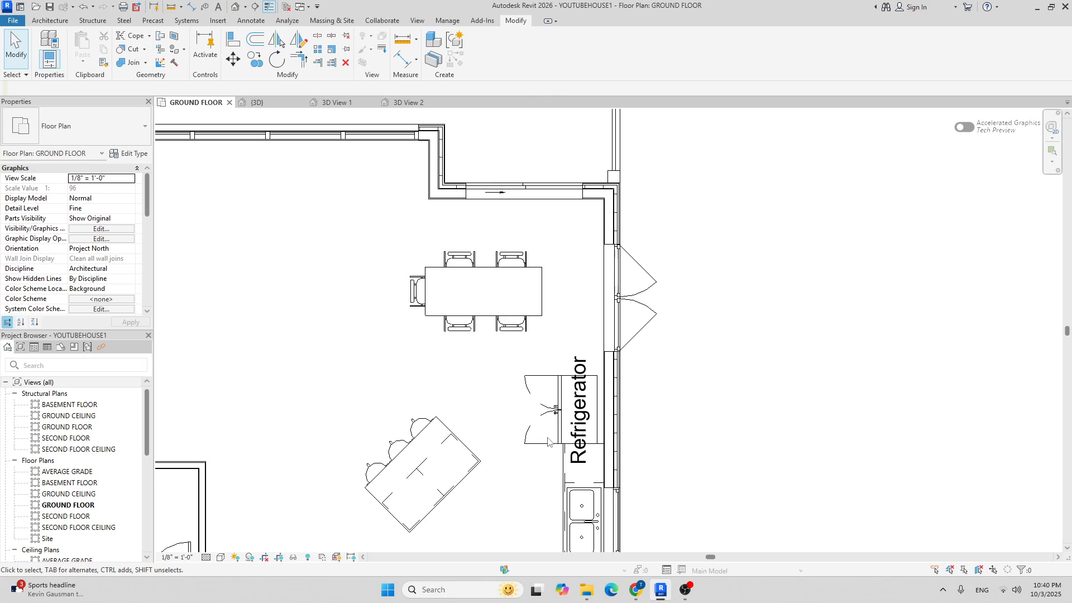
Mirror the left-end chair to the table's right end, giving the table six chairs.
{"action": "middle_click_drag", "start_coordinate": [425, 255], "coordinate": [387, 295]}
{"action": "scroll", "coordinate": [365, 317], "scroll_direction": "up", "scroll_amount": 1}
{"action": "left_click", "coordinate": [380, 342]}
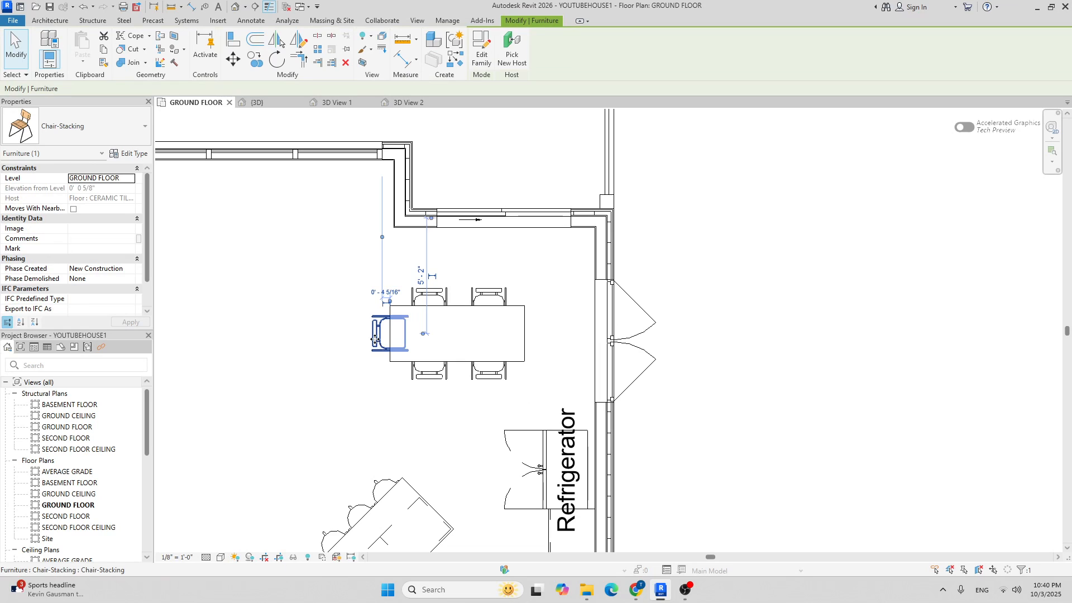
{"action": "left_click", "coordinate": [277, 40]}
{"action": "left_click", "coordinate": [455, 323]}
{"action": "scroll", "coordinate": [446, 223], "scroll_direction": "down", "scroll_amount": 2}
{"action": "key", "text": "Escape"}
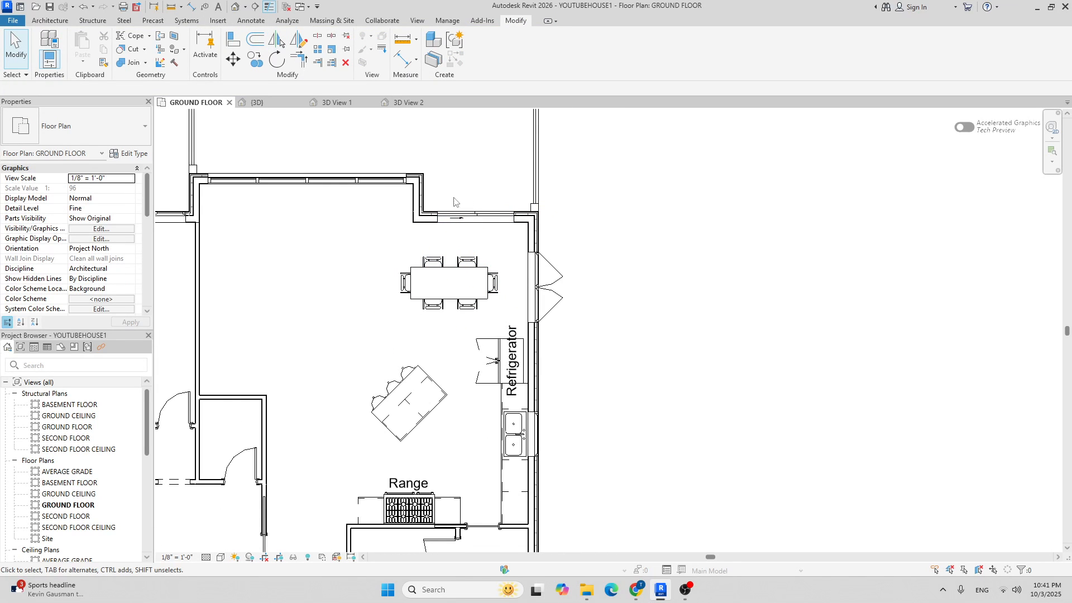
{"action": "middle_click_drag", "start_coordinate": [428, 151], "coordinate": [579, 208]}
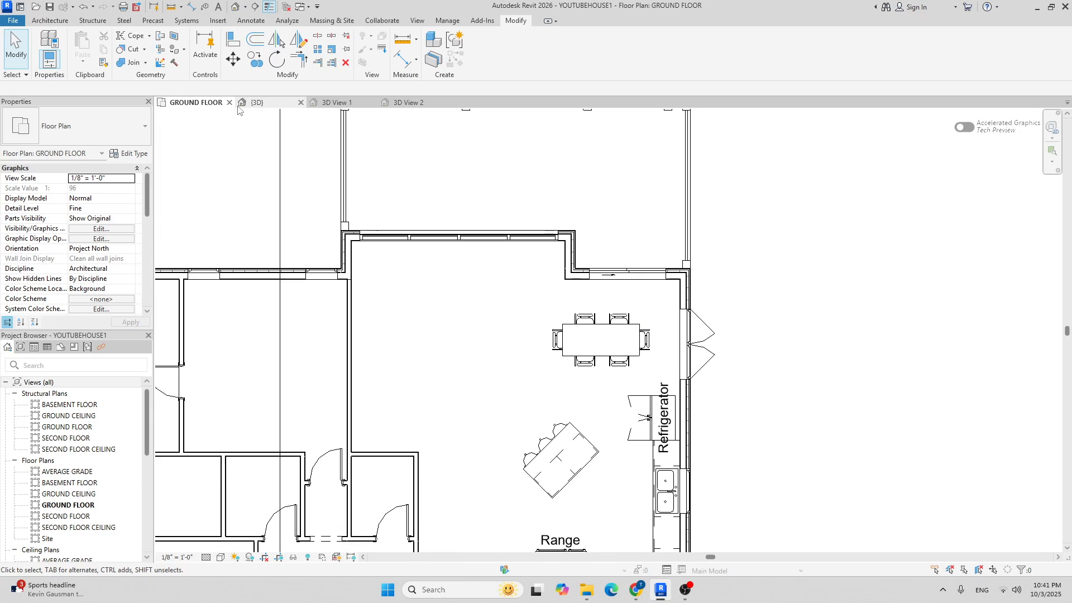
Orbit, pan and zoom the default 3D view to inspect the furnished porch interior.
{"action": "left_click", "coordinate": [279, 104]}
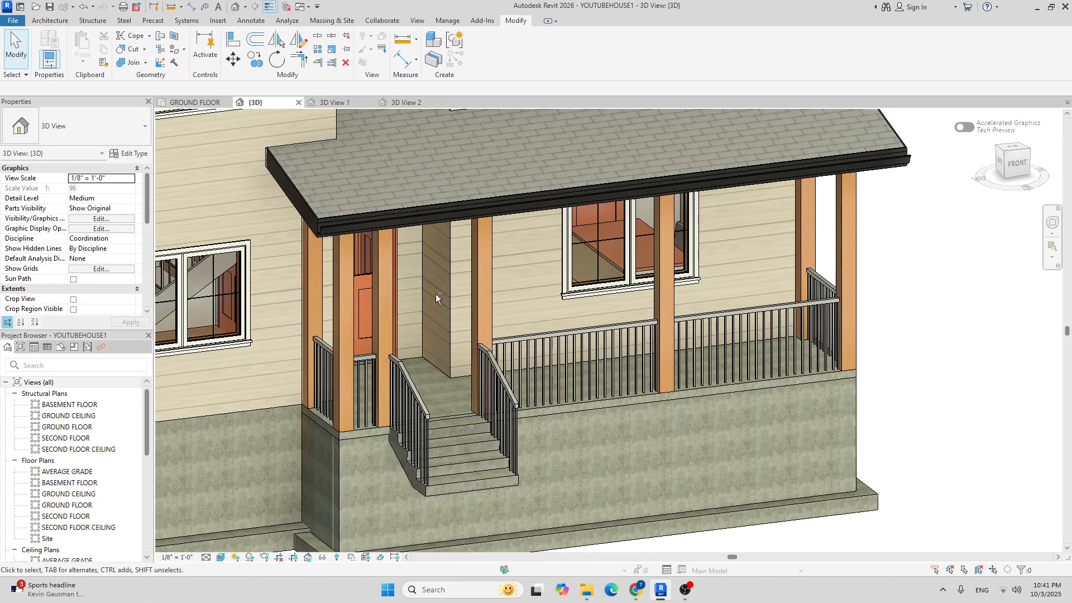
{"action": "middle_click_drag", "start_coordinate": [435, 294], "coordinate": [593, 290], "text": "shift"}
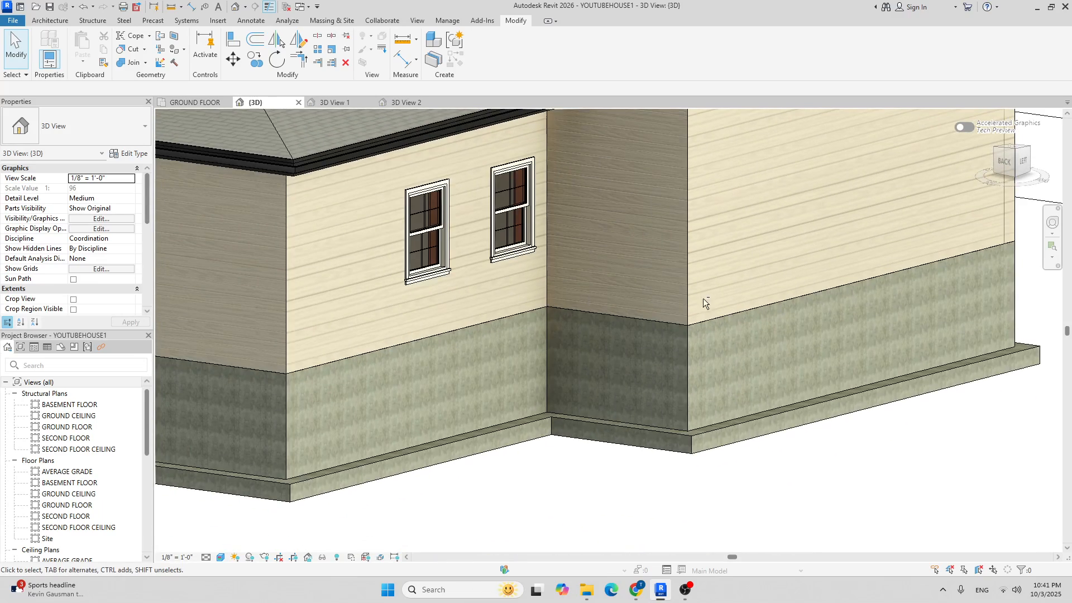
{"action": "scroll", "coordinate": [421, 353], "scroll_direction": "down", "scroll_amount": 6}
{"action": "middle_click_drag", "start_coordinate": [291, 412], "coordinate": [336, 427], "text": "shift"}
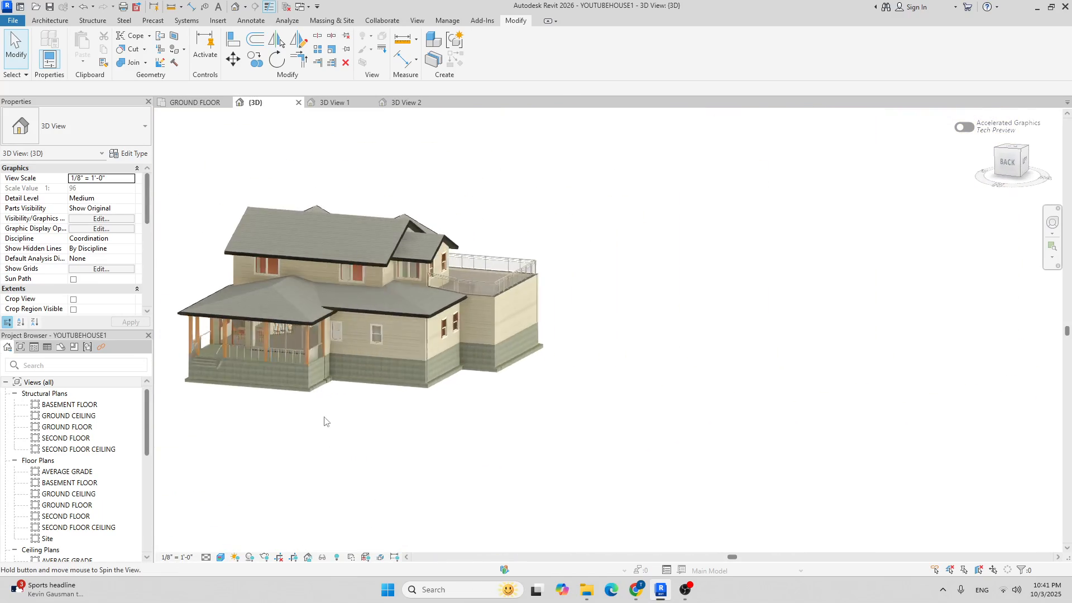
{"action": "scroll", "coordinate": [209, 331], "scroll_direction": "up", "scroll_amount": 10}
{"action": "scroll", "coordinate": [531, 359], "scroll_direction": "down", "scroll_amount": 8}
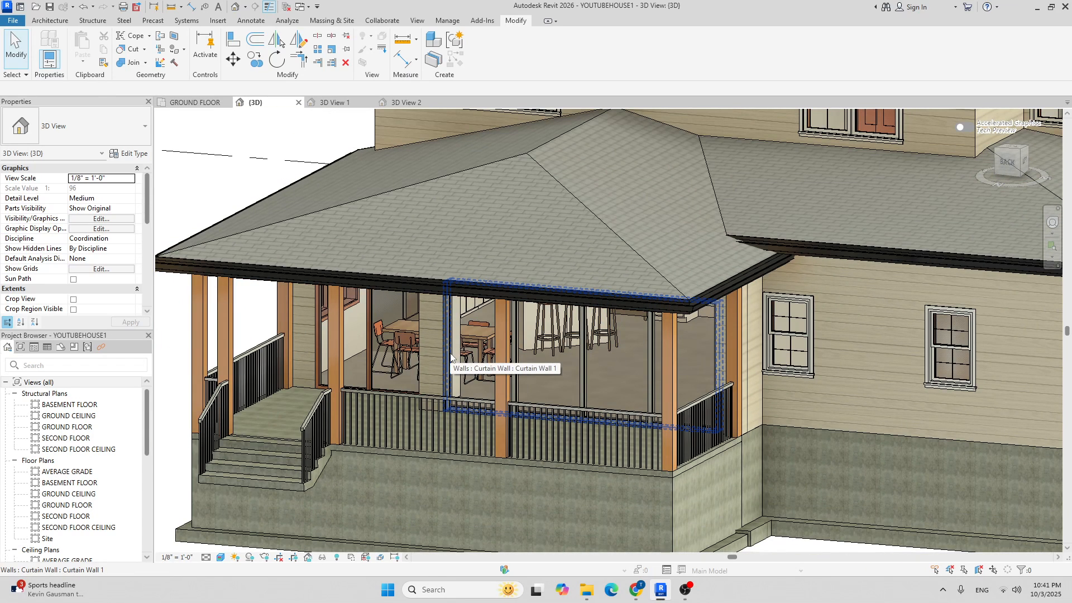
{"action": "middle_click_drag", "start_coordinate": [529, 307], "coordinate": [529, 306]}
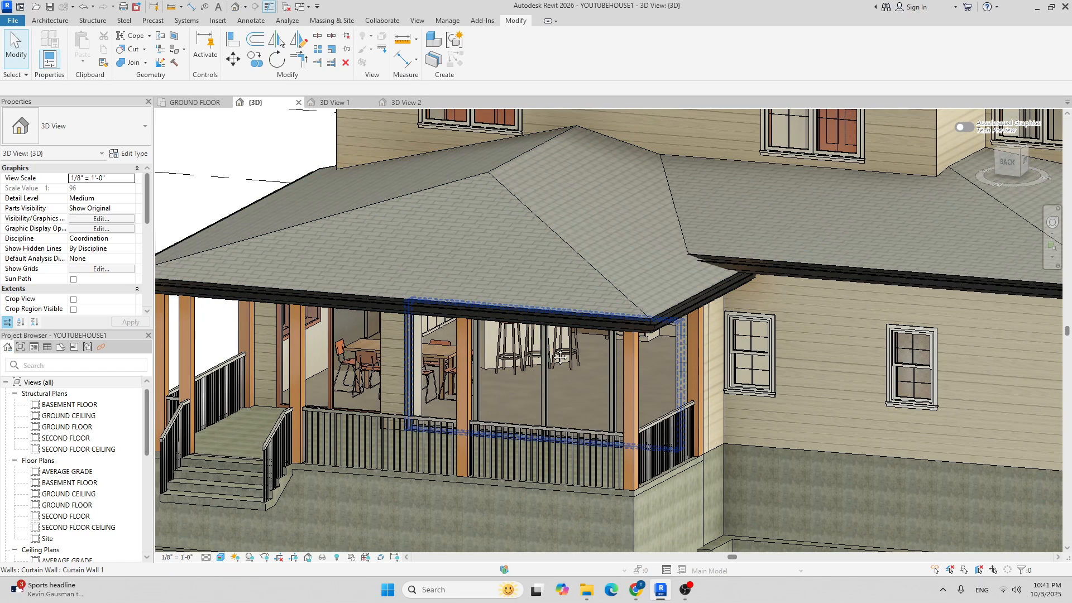
{"action": "middle_click_drag", "start_coordinate": [554, 348], "coordinate": [606, 267]}
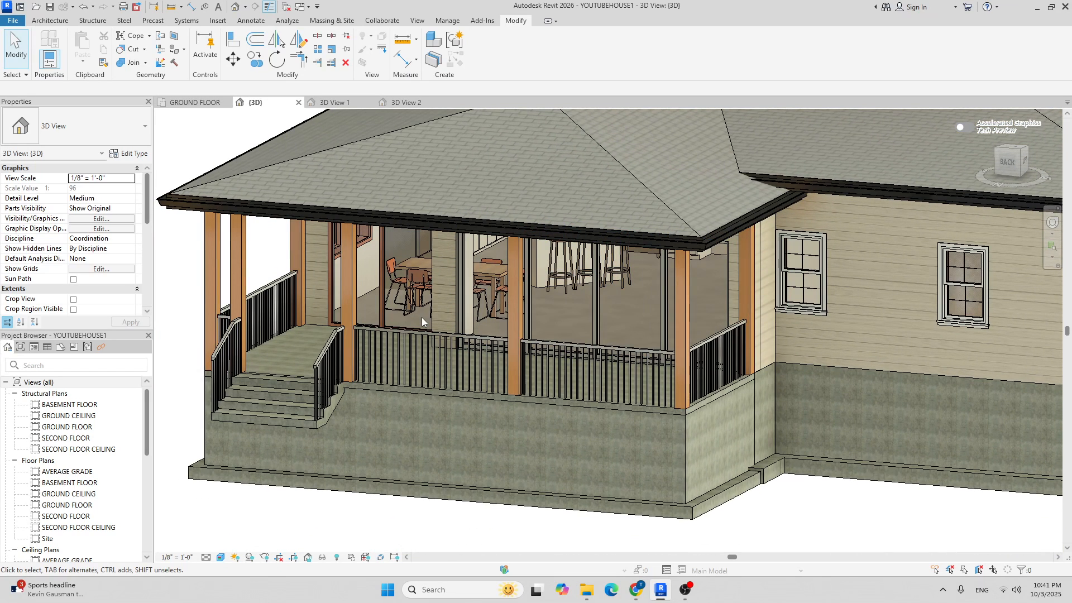
{"action": "middle_click_drag", "start_coordinate": [558, 357], "coordinate": [552, 314], "text": "shift"}
{"action": "scroll", "coordinate": [587, 232], "scroll_direction": "down", "scroll_amount": 3}
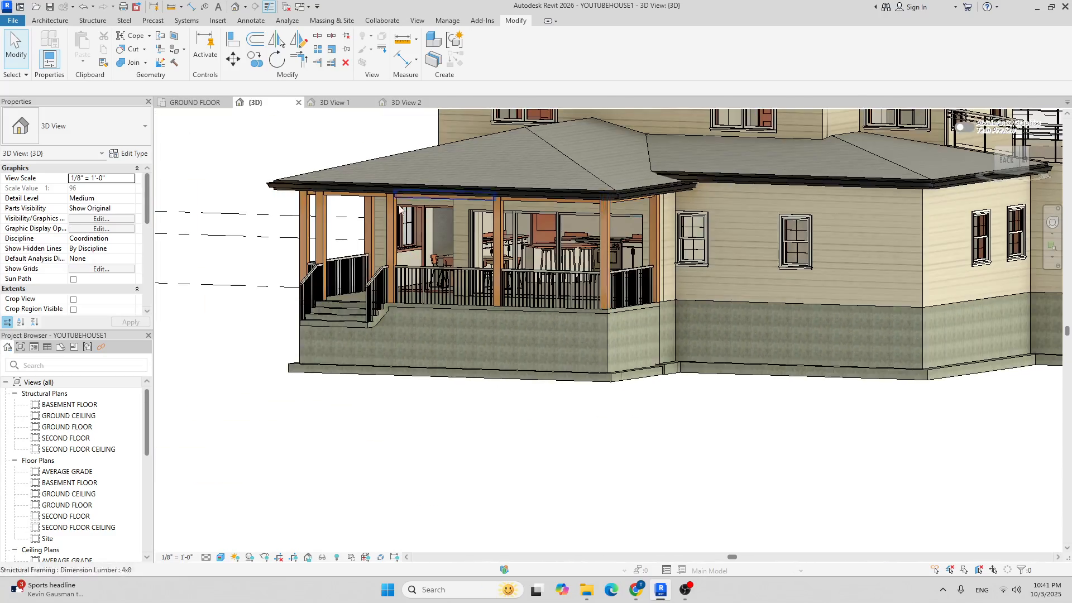
Go back to the GROUND FLOOR plan and zoom around the dining table and island.
{"action": "left_click", "coordinate": [184, 103]}
{"action": "scroll", "coordinate": [516, 202], "scroll_direction": "down", "scroll_amount": 3}
{"action": "scroll", "coordinate": [596, 265], "scroll_direction": "up", "scroll_amount": 2}
{"action": "scroll", "coordinate": [596, 264], "scroll_direction": "down", "scroll_amount": 1}
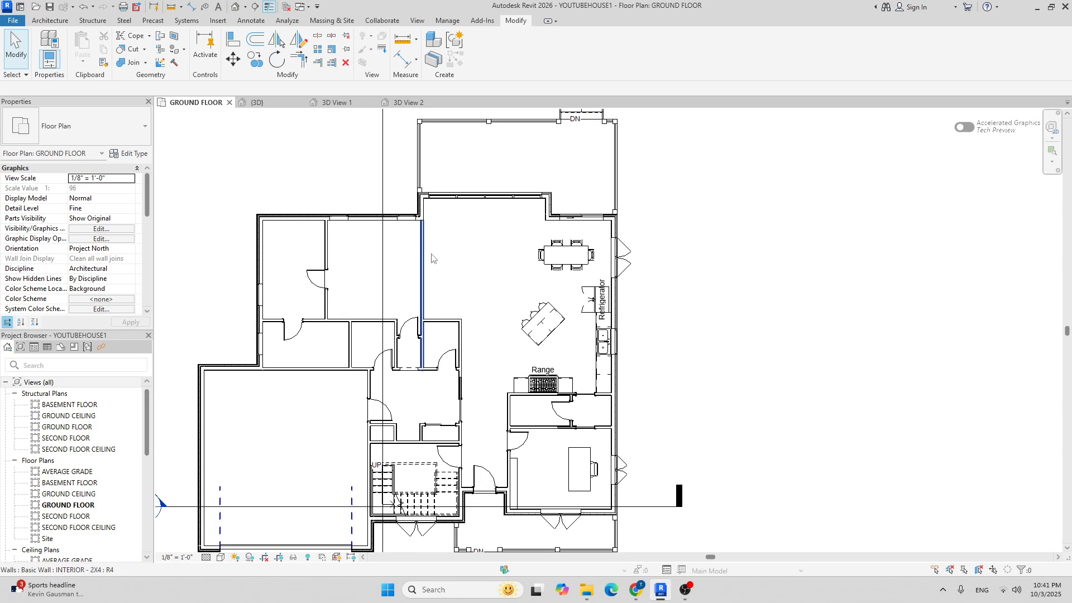
Load the Sofa.rfa family into the project through Component > Load Family.
{"action": "middle_click_drag", "start_coordinate": [491, 256], "coordinate": [472, 257]}
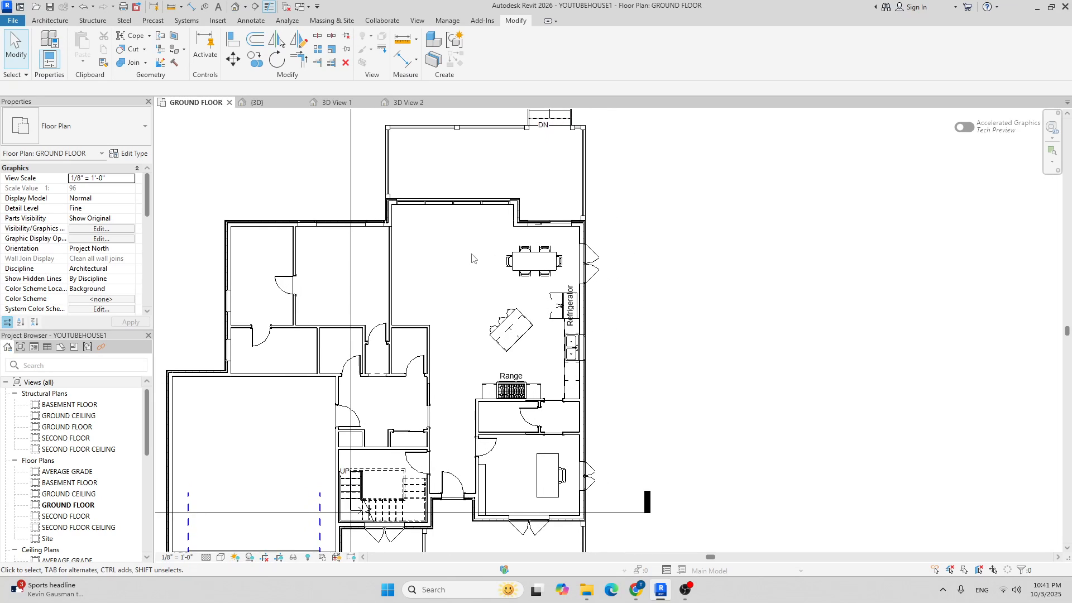
{"action": "left_click", "coordinate": [51, 21]}
{"action": "left_click", "coordinate": [127, 44]}
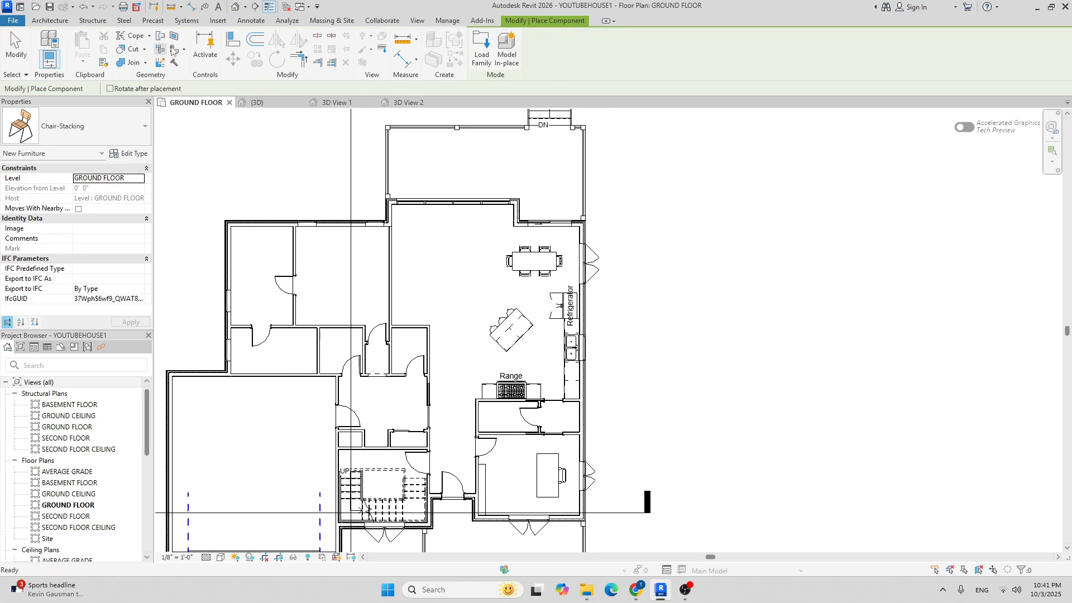
{"action": "left_click", "coordinate": [484, 54]}
{"action": "scroll", "coordinate": [436, 251], "scroll_direction": "down", "scroll_amount": 2}
{"action": "left_click", "coordinate": [429, 326]}
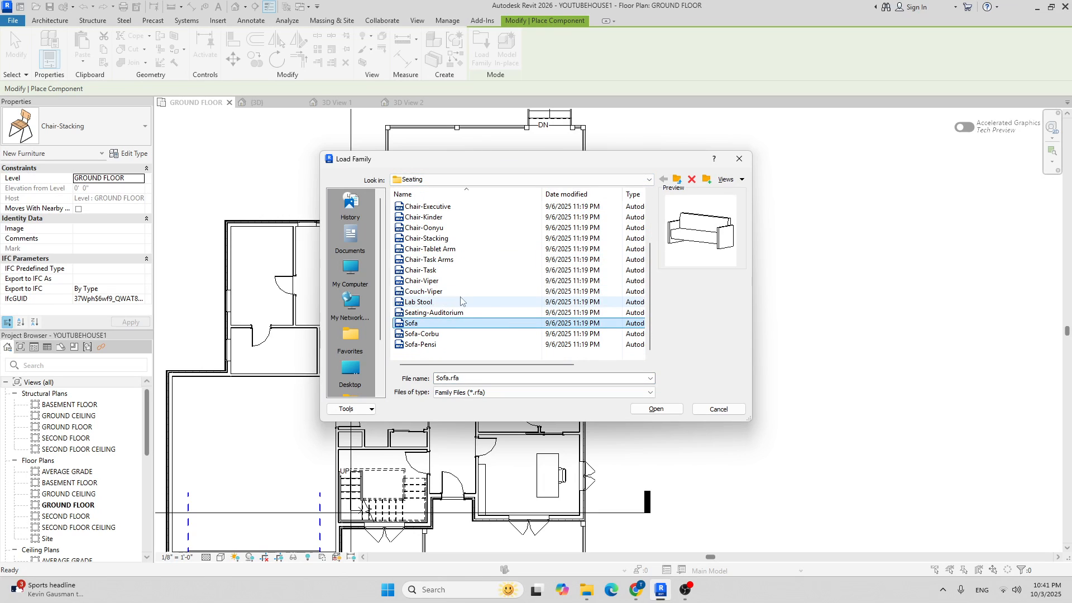
{"action": "left_click", "coordinate": [648, 408]}
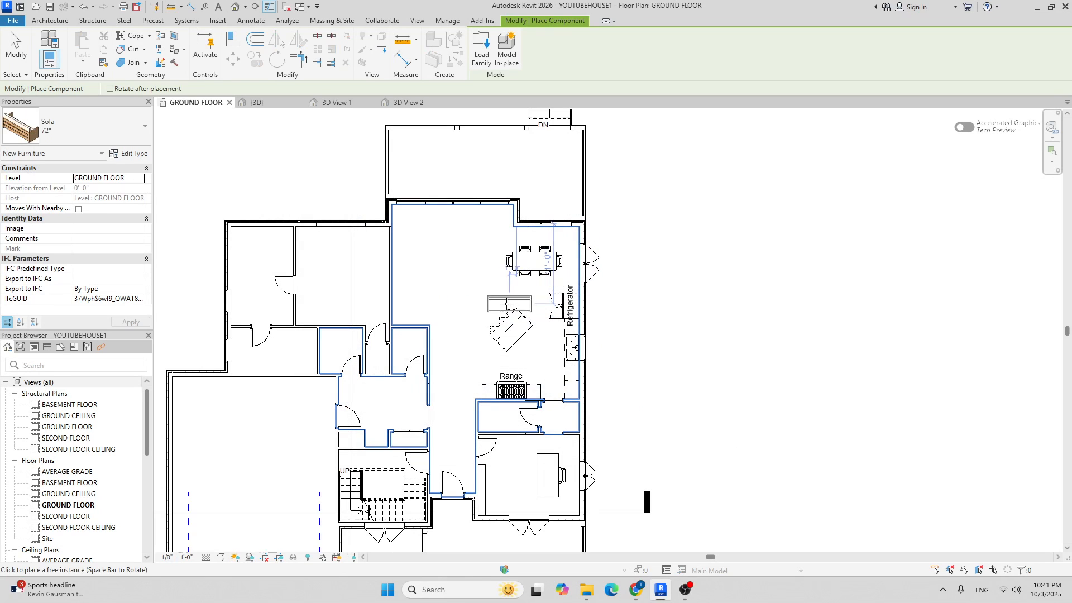
Place a Sofa 72" to the left of the dining table.
{"action": "left_click", "coordinate": [111, 142]}
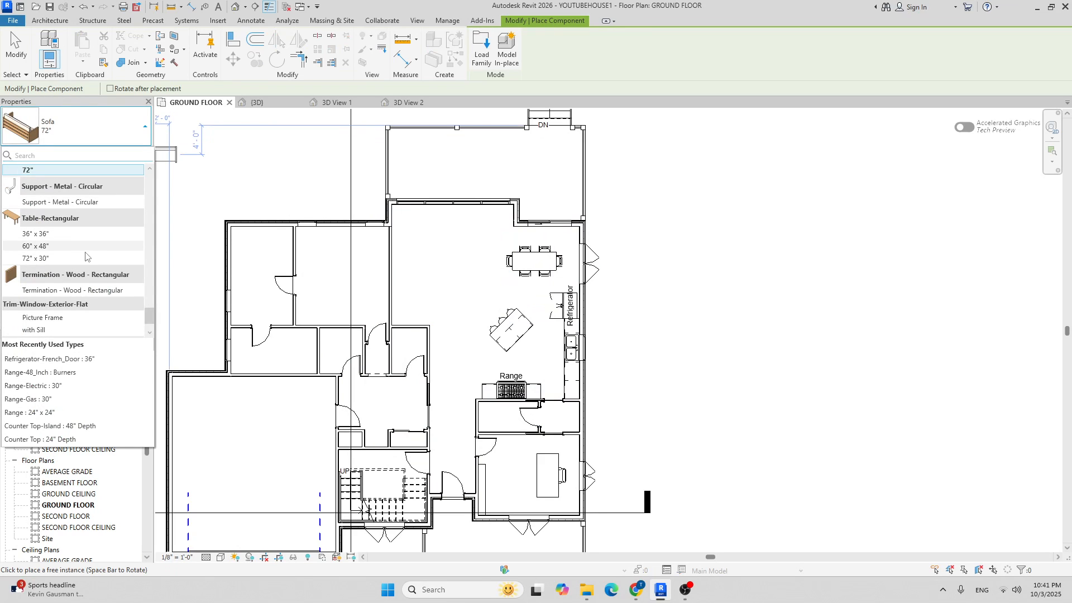
{"action": "scroll", "coordinate": [91, 244], "scroll_direction": "up", "scroll_amount": 3}
{"action": "left_click", "coordinate": [78, 244]}
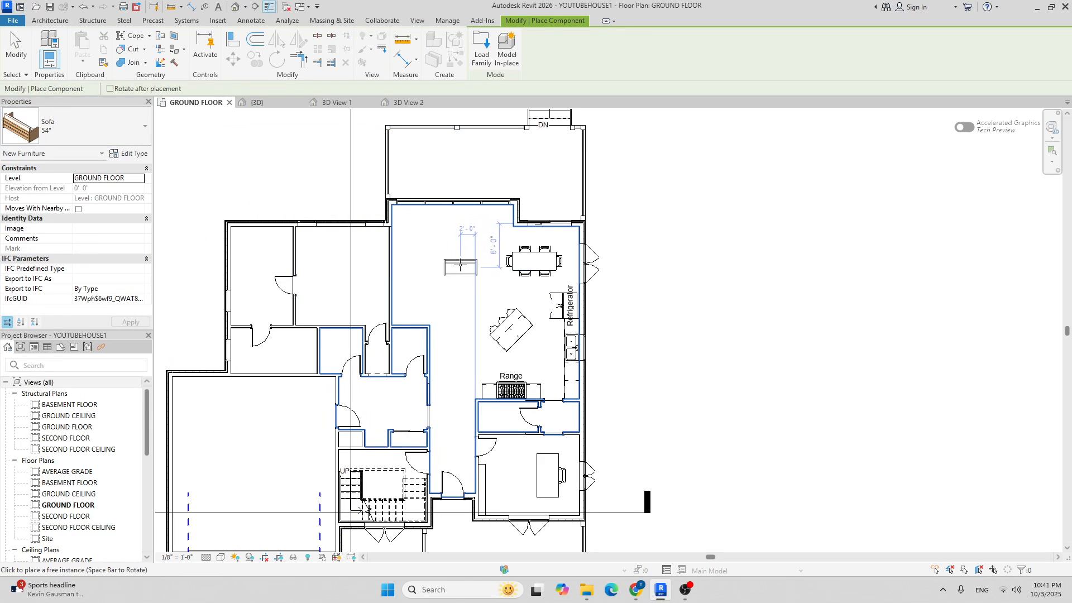
{"action": "scroll", "coordinate": [474, 268], "scroll_direction": "up", "scroll_amount": 1}
{"action": "scroll", "coordinate": [473, 269], "scroll_direction": "up", "scroll_amount": 2}
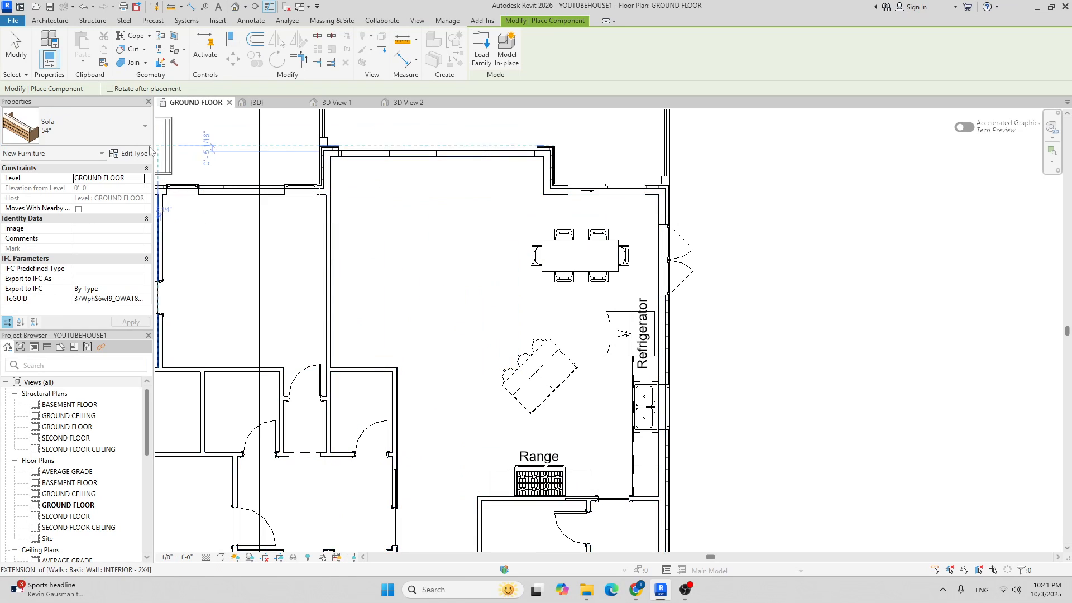
{"action": "left_click", "coordinate": [89, 130]}
{"action": "left_click", "coordinate": [55, 202]}
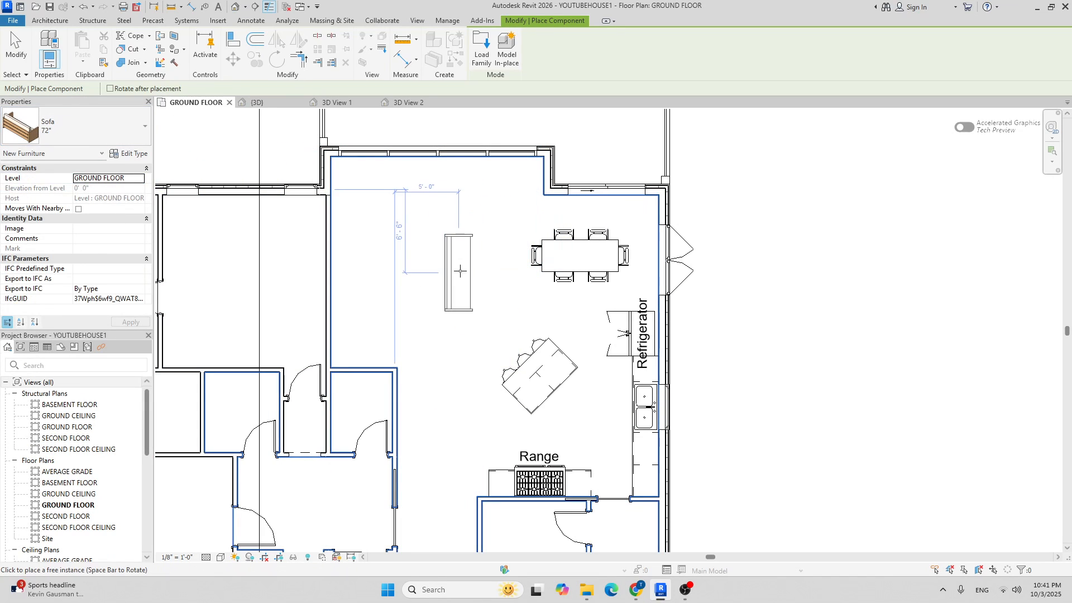
{"action": "scroll", "coordinate": [458, 269], "scroll_direction": "down", "scroll_amount": 2}
{"action": "scroll", "coordinate": [458, 269], "scroll_direction": "up", "scroll_amount": 3}
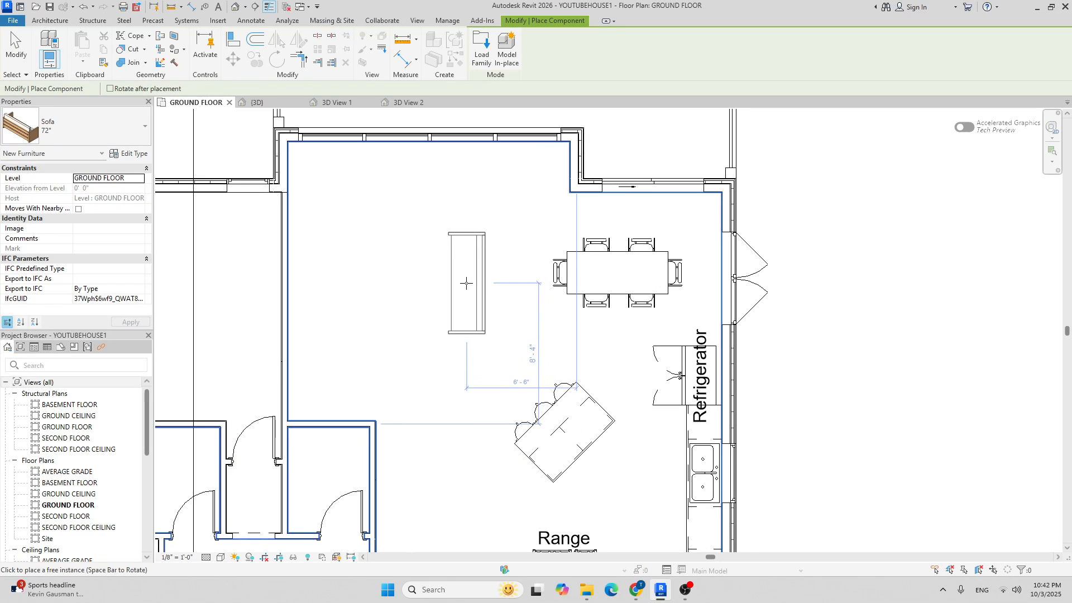
{"action": "left_click", "coordinate": [464, 282]}
{"action": "scroll", "coordinate": [460, 287], "scroll_direction": "down", "scroll_amount": 2}
{"action": "scroll", "coordinate": [430, 302], "scroll_direction": "up", "scroll_amount": 2}
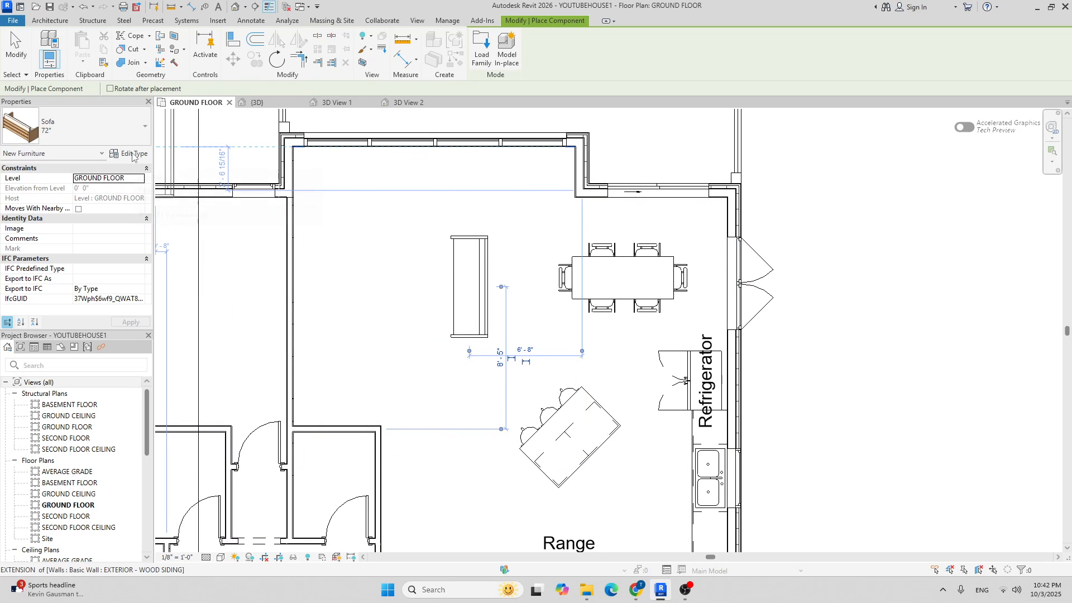
Select the Sofa 54" type and duplicate it from its type properties.
{"action": "left_click", "coordinate": [95, 129]}
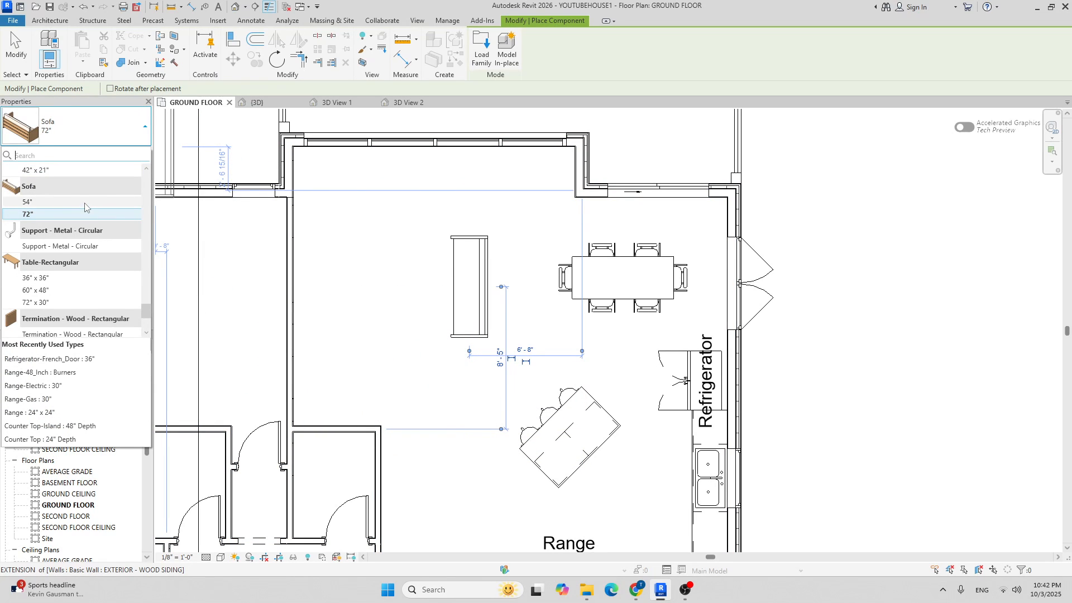
{"action": "left_click", "coordinate": [85, 203]}
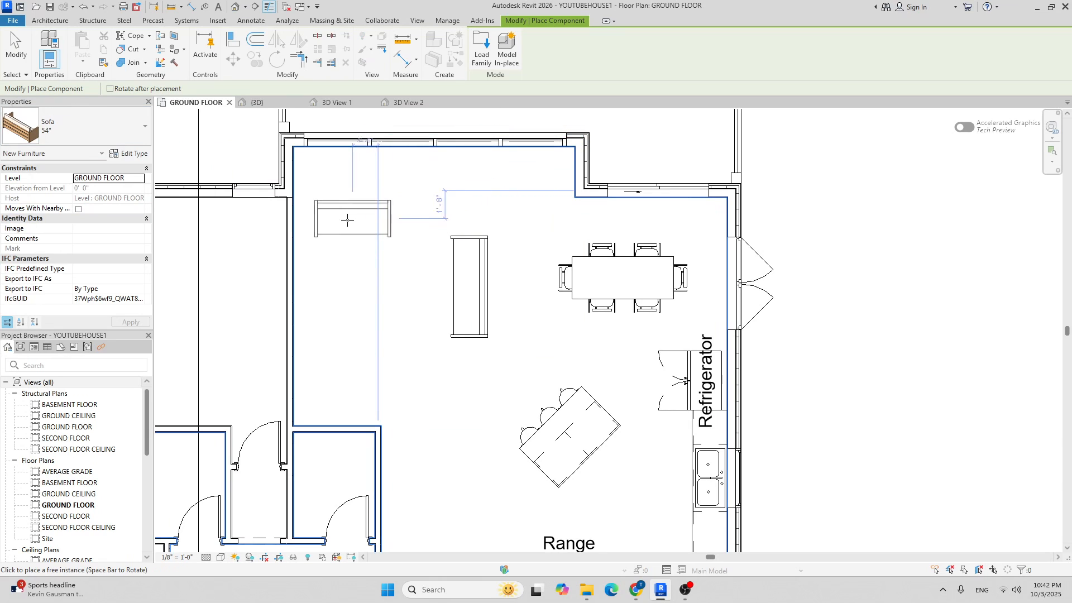
{"action": "left_click", "coordinate": [135, 154]}
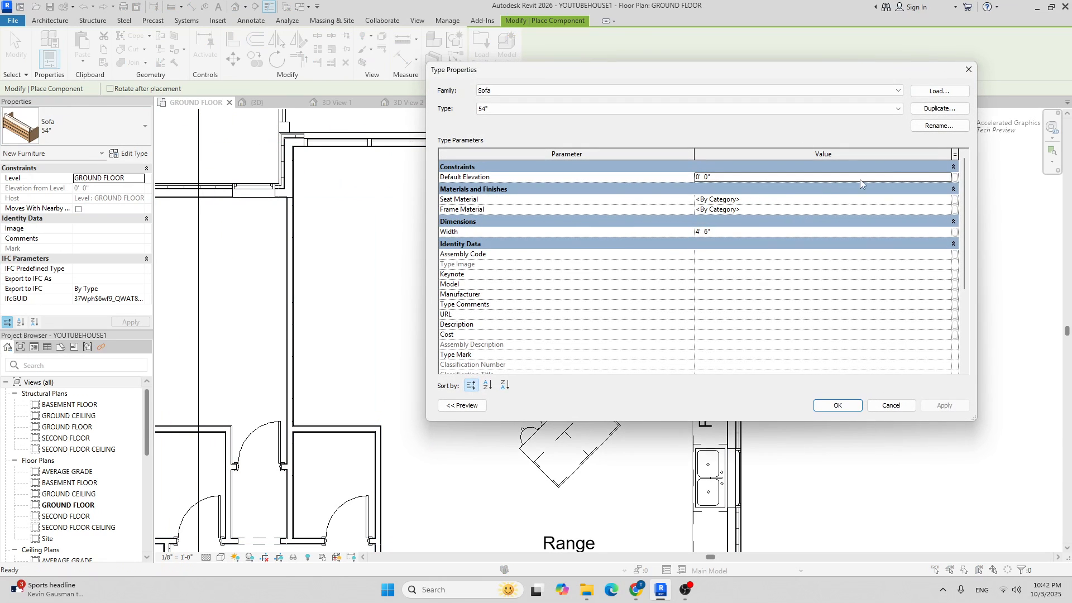
{"action": "left_click", "coordinate": [952, 109]}
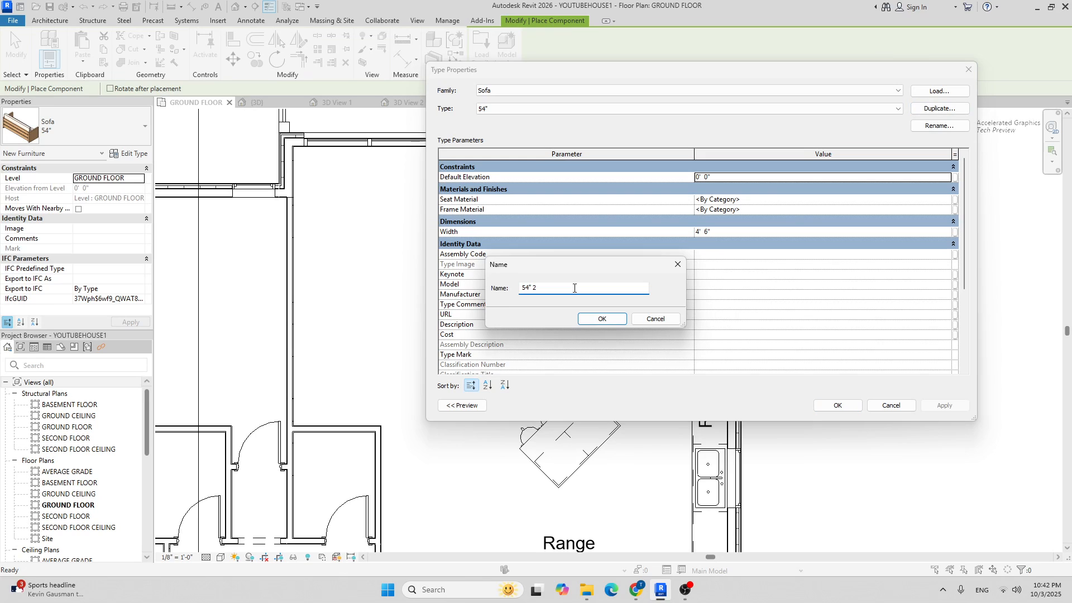
{"action": "left_click", "coordinate": [636, 590]}
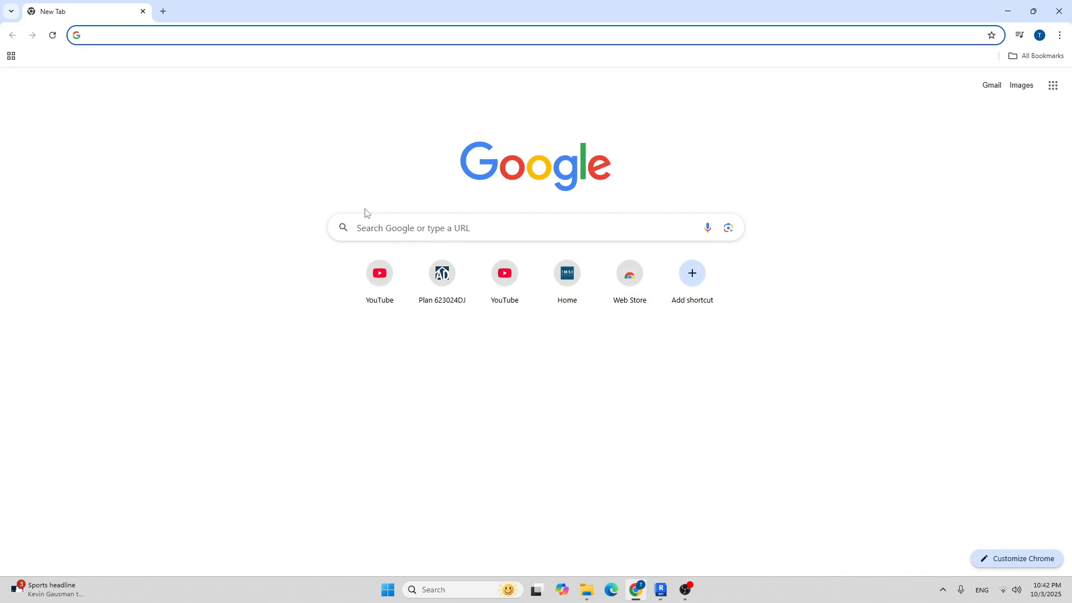
Google 'armchair size' and view the image results of armchair dimension drawings.
{"action": "left_click", "coordinate": [461, 234]}
{"action": "type", "text": "armchair size"}
{"action": "key", "text": "Return"}
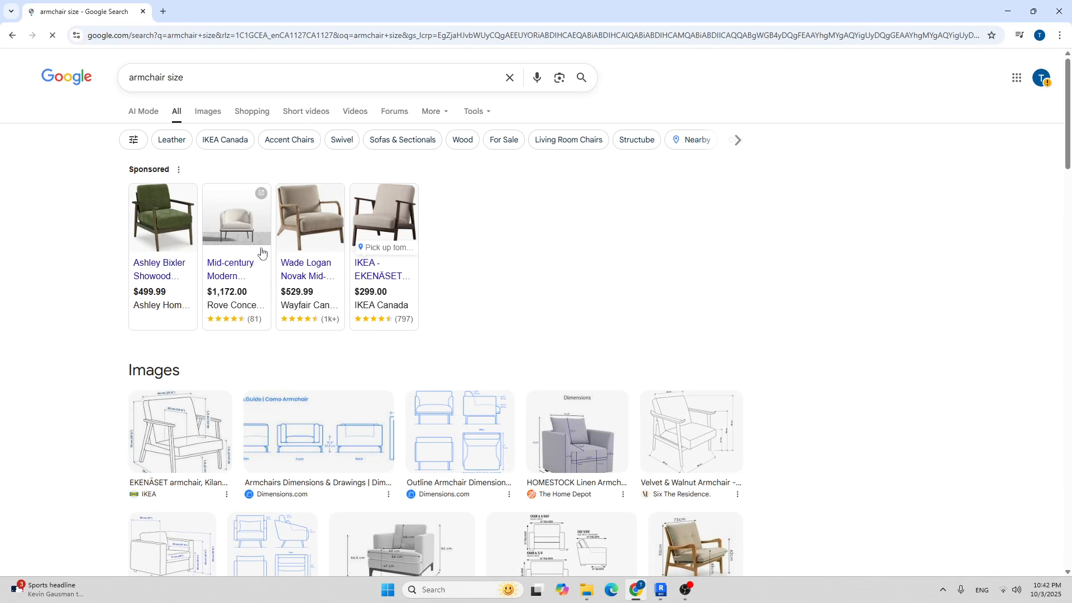
{"action": "left_click", "coordinate": [207, 112]}
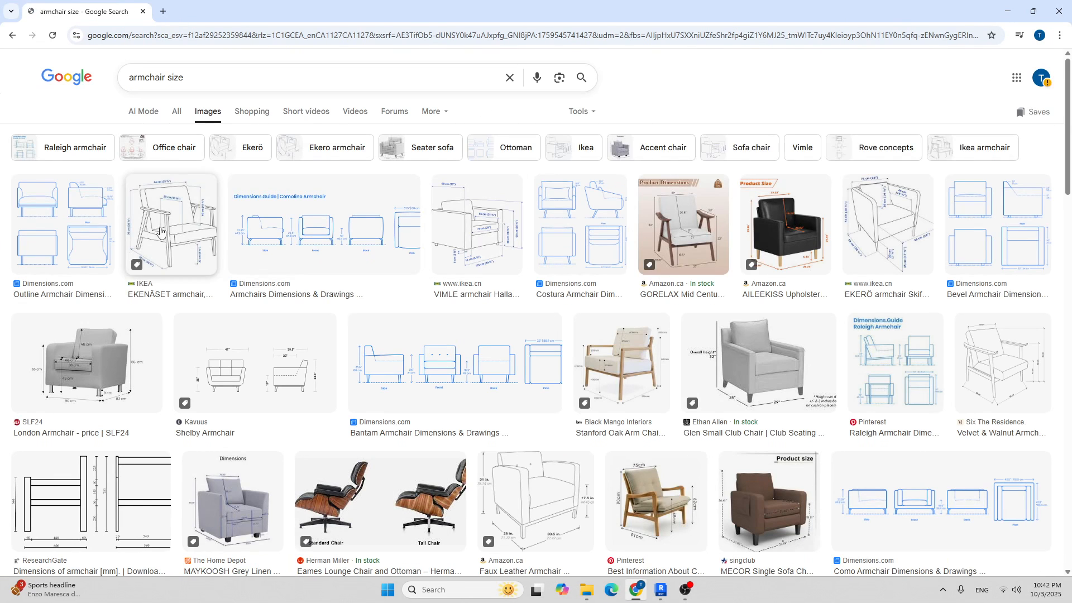
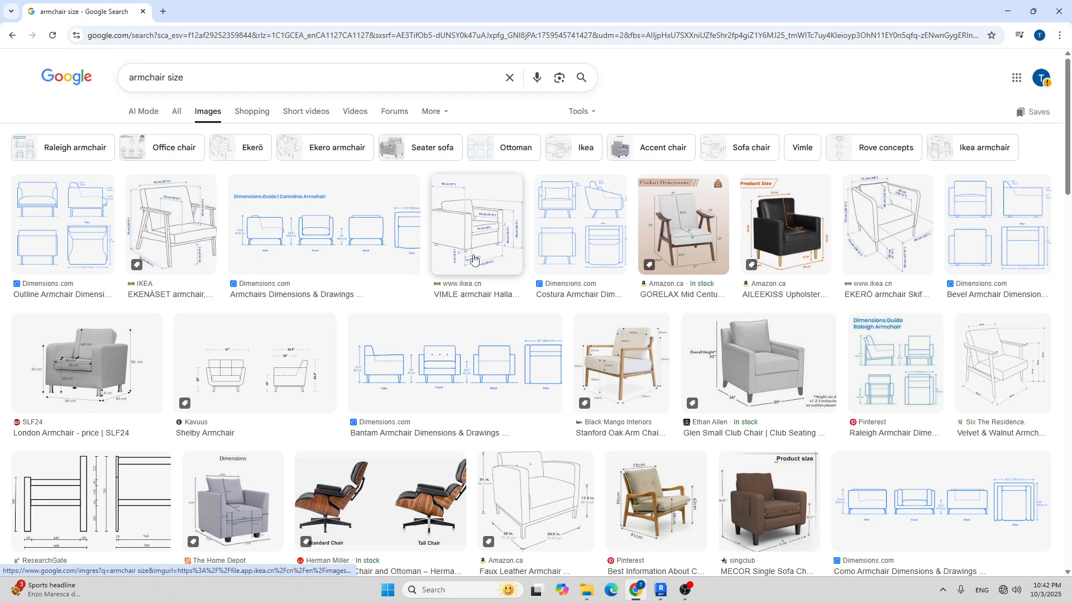
Check the Glen Small Club Chair dimensions in Google Images, then return to Revit.
{"action": "left_click", "coordinate": [687, 591]}
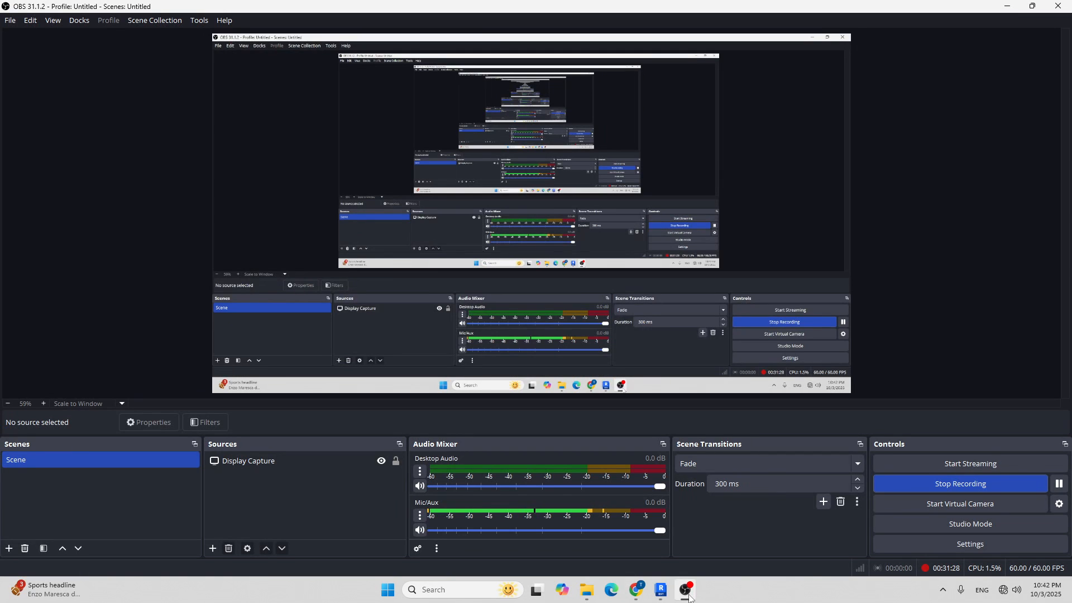
{"action": "left_click", "coordinate": [687, 593]}
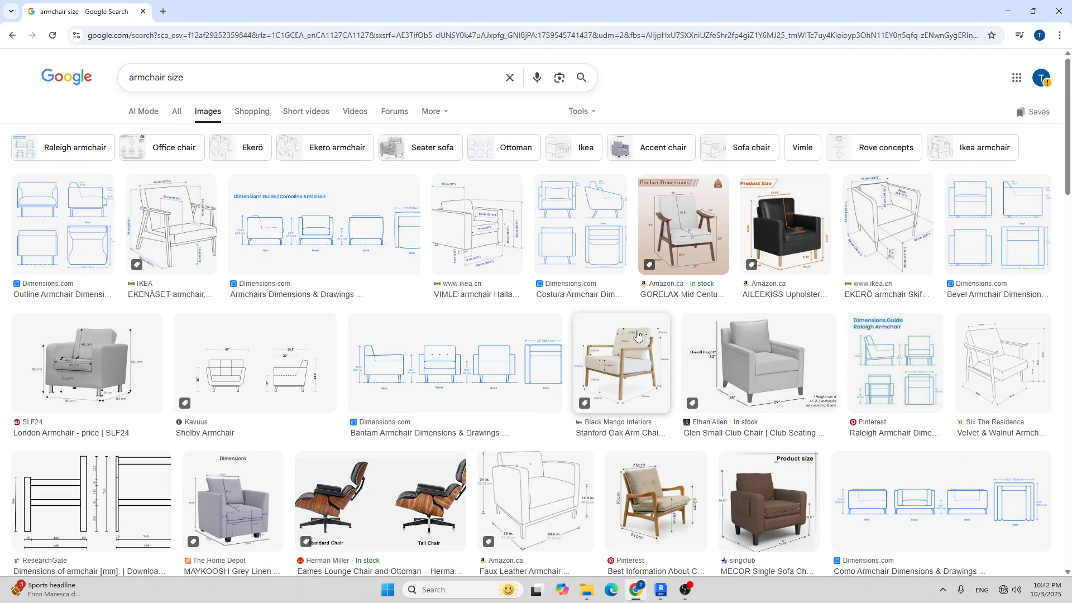
{"action": "left_click", "coordinate": [758, 366]}
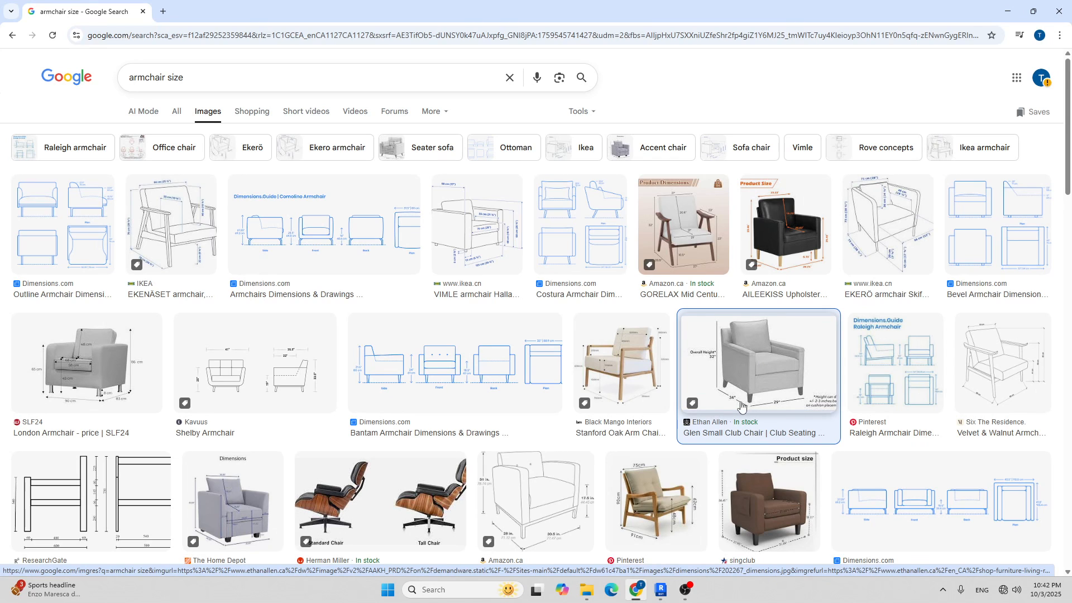
{"action": "left_click", "coordinate": [661, 587]}
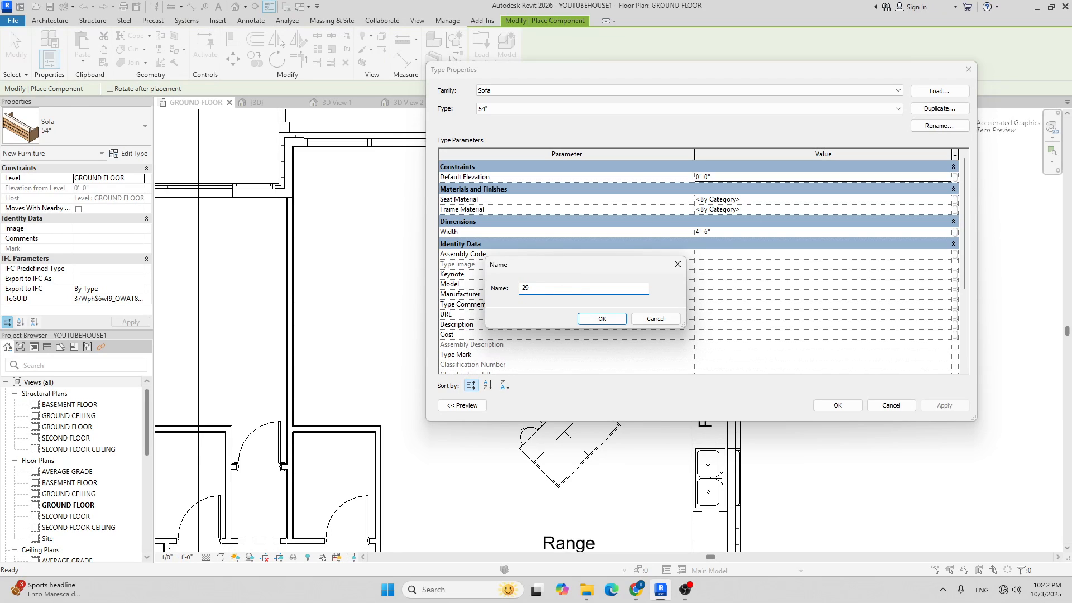
Name the new sofa type 29", set its Width to 29", and place one rotated left of the sofa.
{"action": "type", "text": "29\""}
{"action": "key", "text": "Return"}
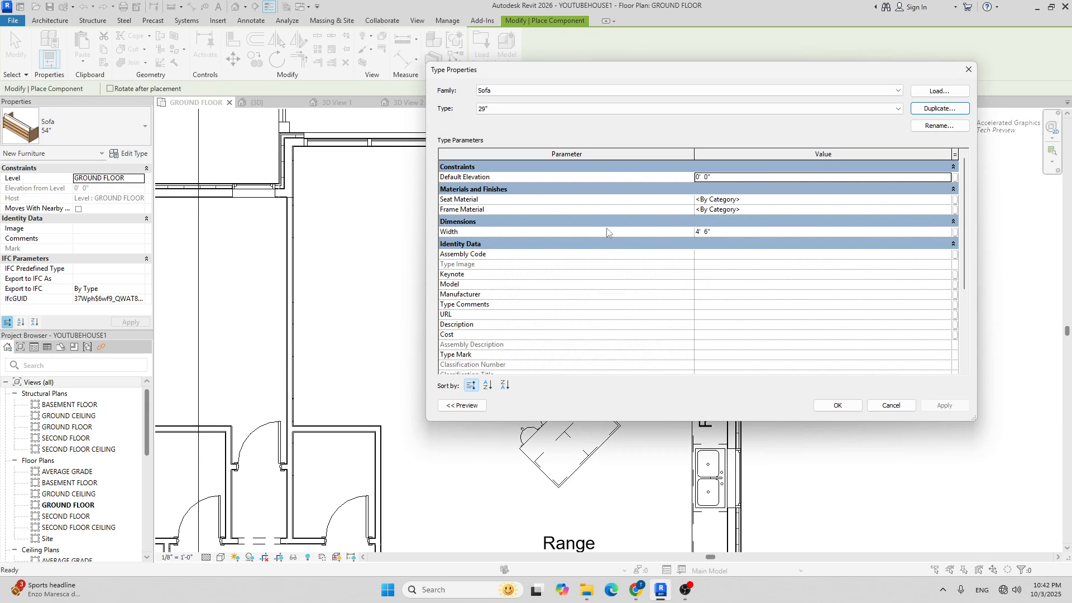
{"action": "left_click", "coordinate": [735, 232]}
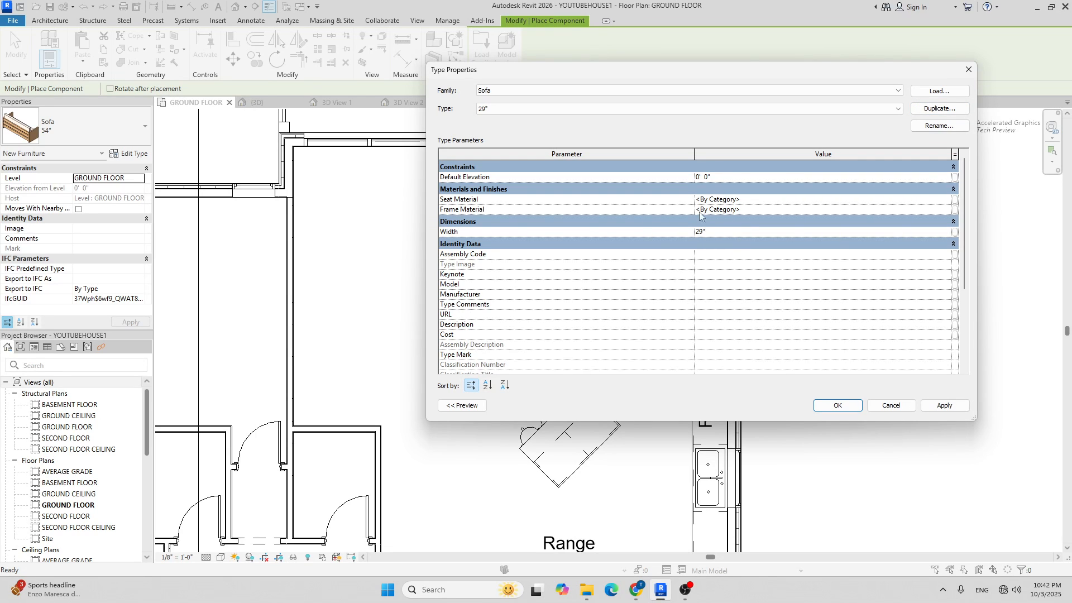
{"action": "left_click", "coordinate": [835, 405]}
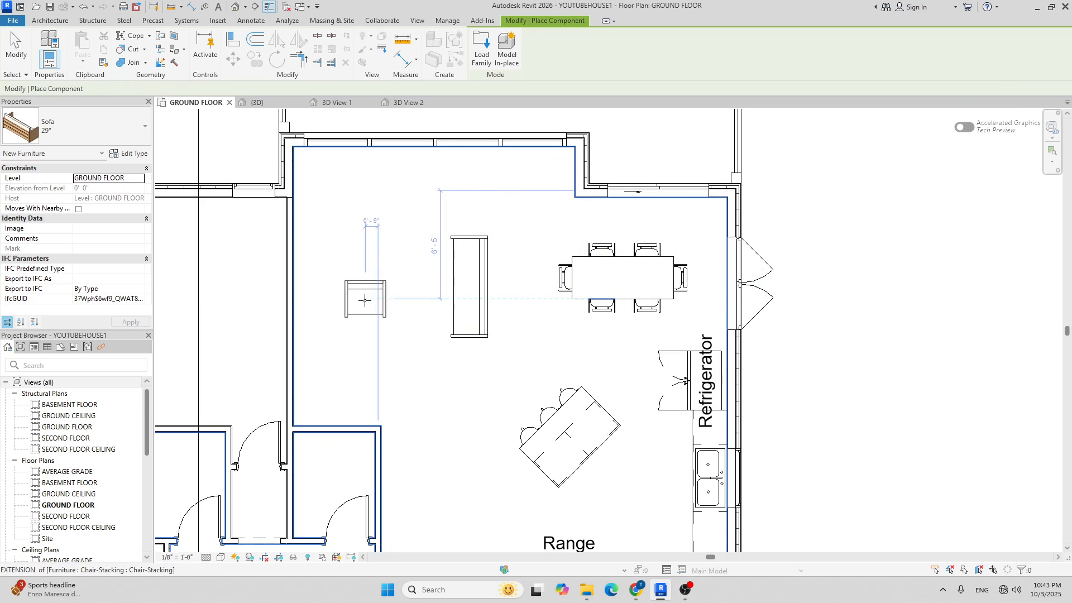
{"action": "scroll", "coordinate": [383, 330], "scroll_direction": "up", "scroll_amount": 3}
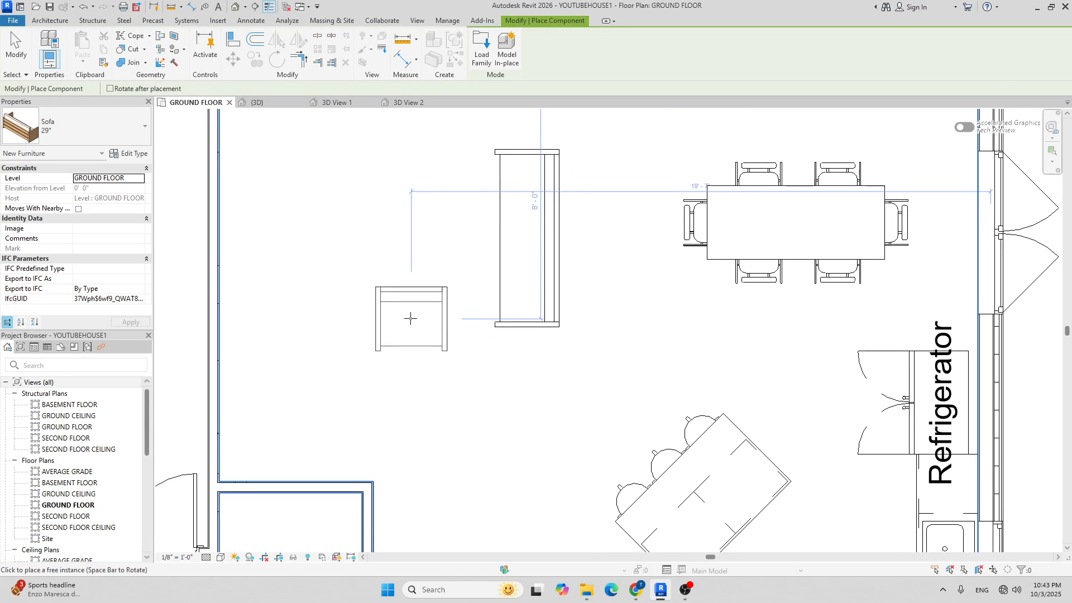
{"action": "key", "text": "space"}
{"action": "key", "text": "space"}
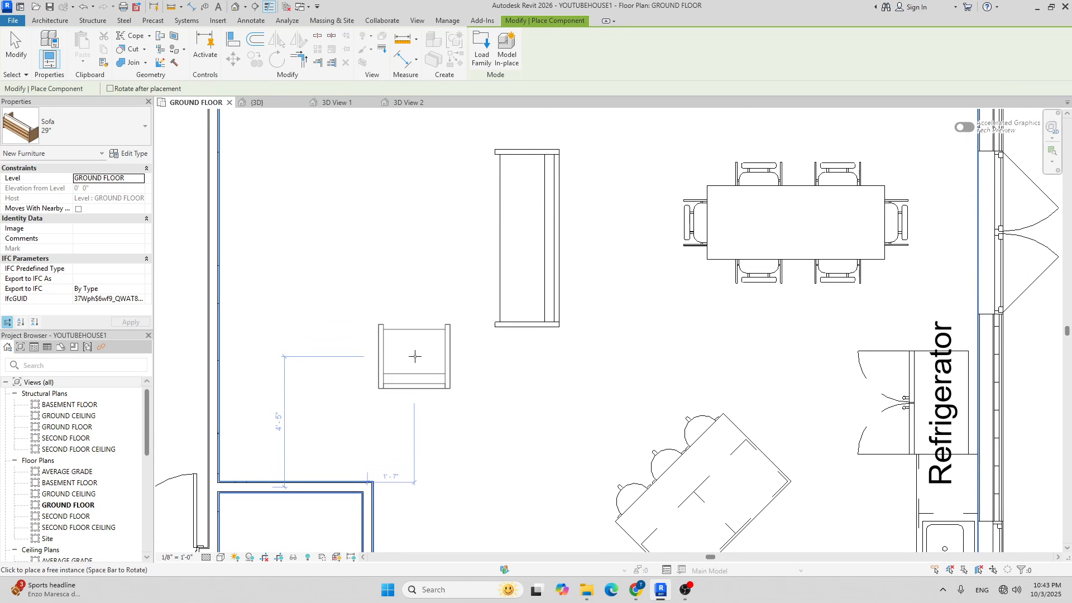
{"action": "left_click", "coordinate": [414, 363]}
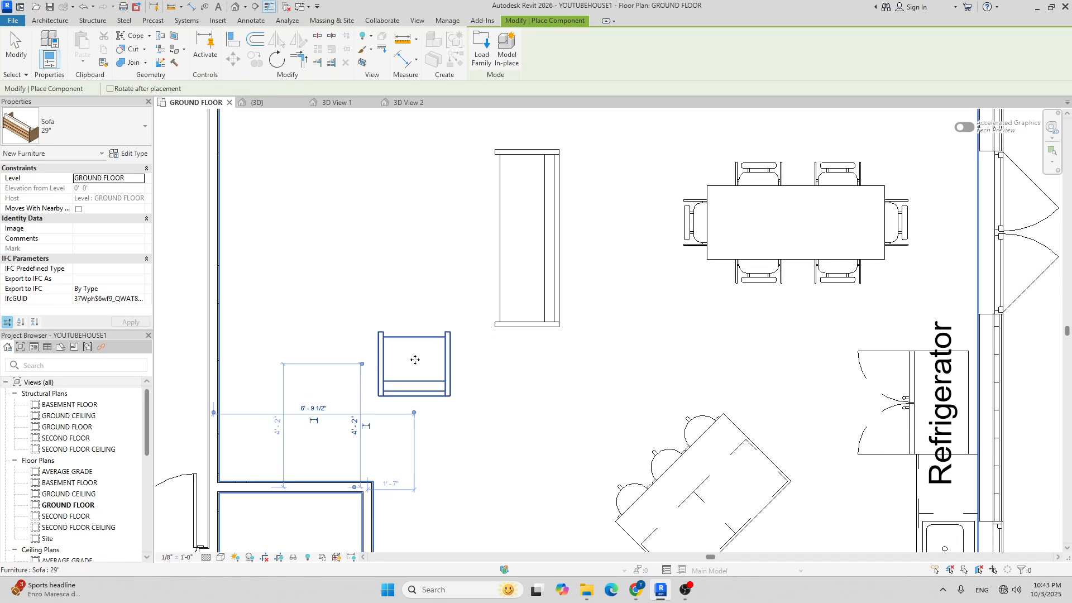
{"action": "scroll", "coordinate": [423, 262], "scroll_direction": "down", "scroll_amount": 4}
{"action": "key", "text": "Escape"}
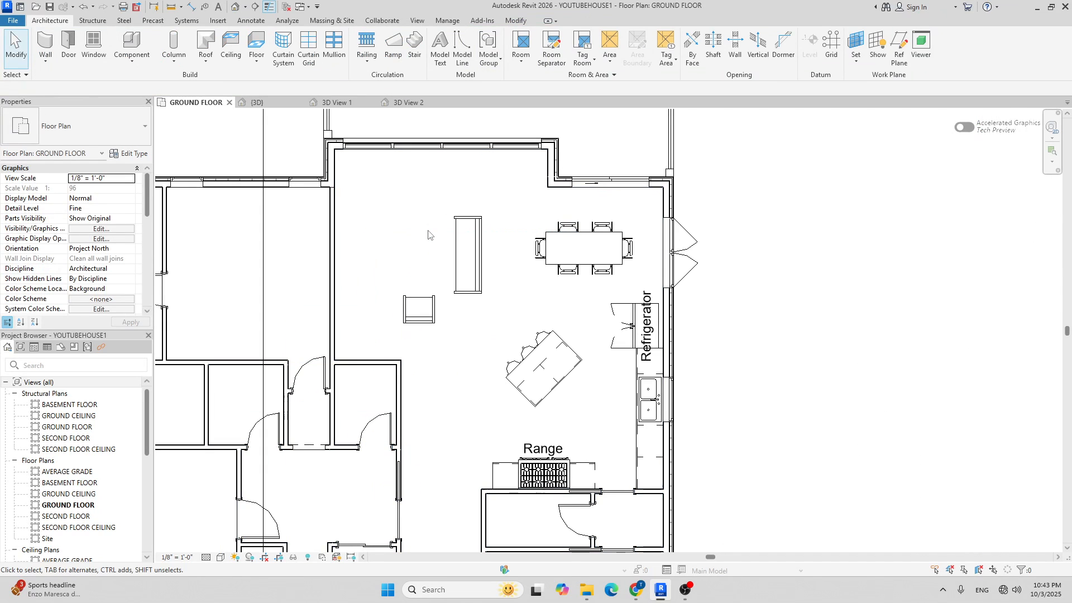
Mirror the 29" chair to add a matching chair on the other side of the sofa.
{"action": "left_click", "coordinate": [418, 309]}
{"action": "left_click", "coordinate": [276, 39]}
{"action": "left_click", "coordinate": [469, 260]}
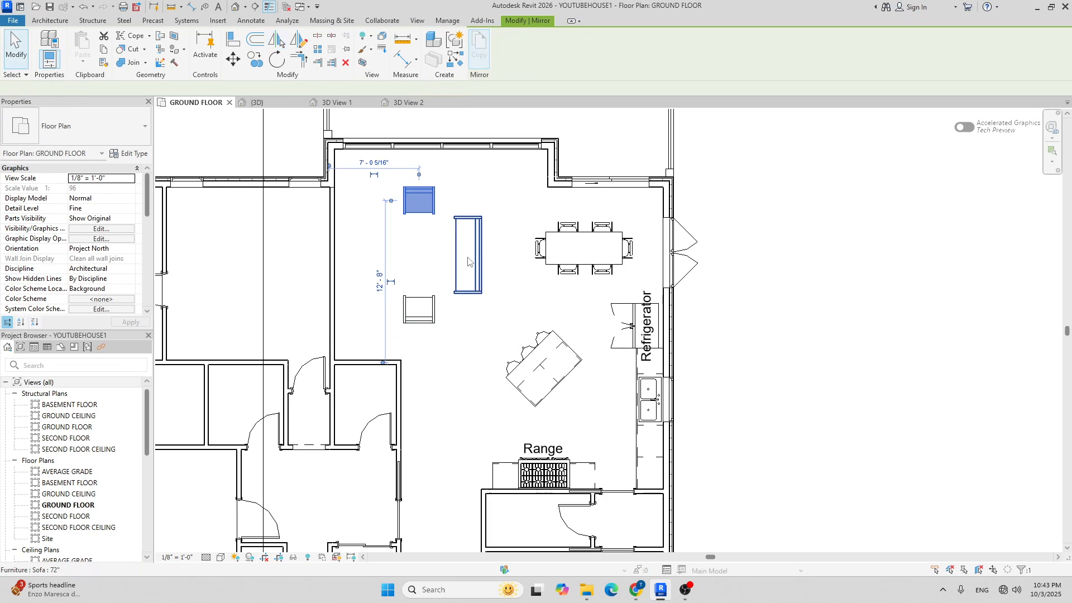
{"action": "key", "text": "Escape"}
{"action": "scroll", "coordinate": [478, 243], "scroll_direction": "up", "scroll_amount": 1}
{"action": "scroll", "coordinate": [441, 214], "scroll_direction": "up", "scroll_amount": 4}
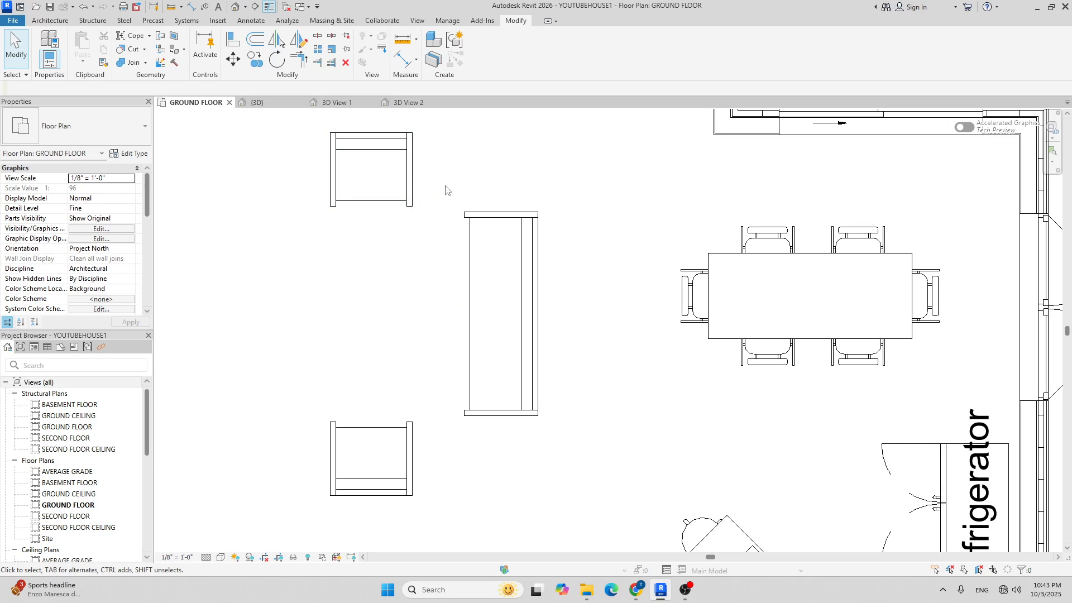
Nudge both 29" chairs slightly right, closer to the long sofa.
{"action": "left_click", "coordinate": [412, 186]}
{"action": "left_click", "coordinate": [414, 438], "text": "ctrl"}
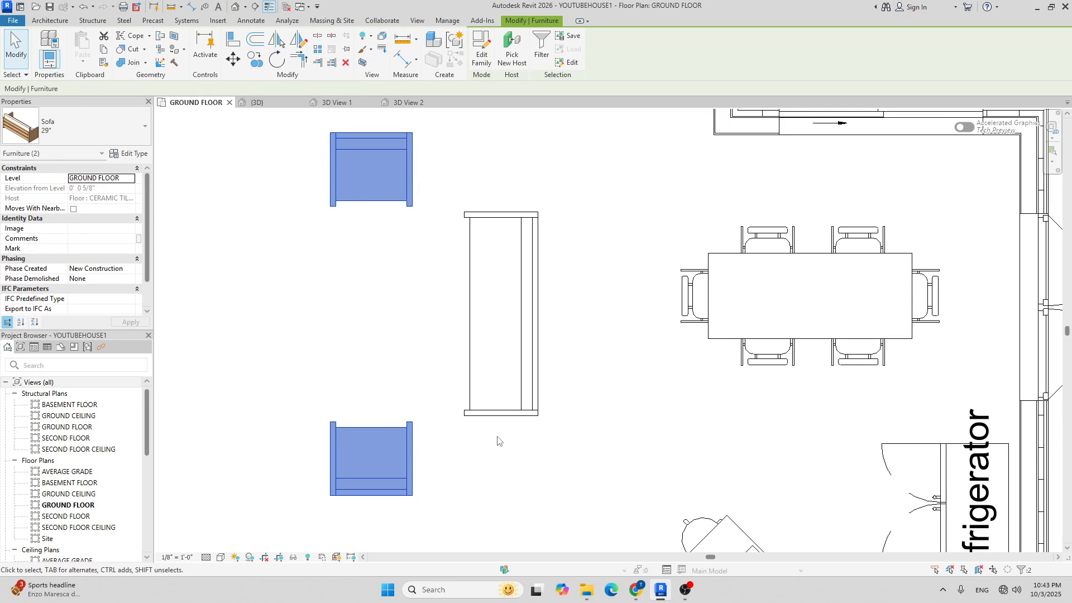
{"action": "key", "text": "Right"}
{"action": "key", "text": "Right"}
{"action": "key", "text": "Right"}
{"action": "key", "text": "Right"}
{"action": "key", "text": "Right"}
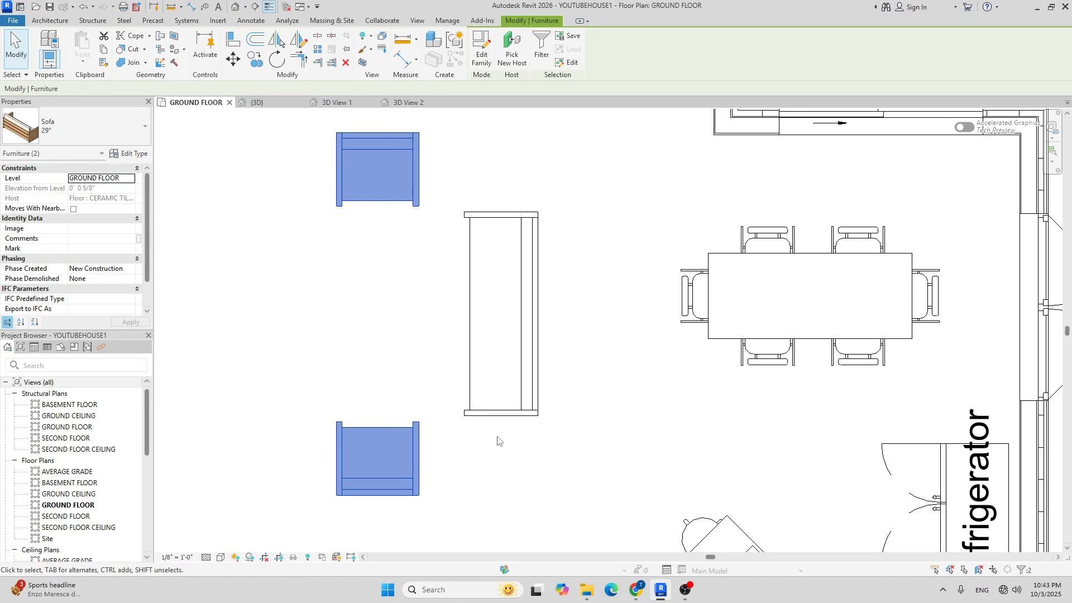
{"action": "left_click", "coordinate": [600, 435]}
{"action": "scroll", "coordinate": [600, 435], "scroll_direction": "down", "scroll_amount": 3}
{"action": "scroll", "coordinate": [407, 353], "scroll_direction": "down", "scroll_amount": 3}
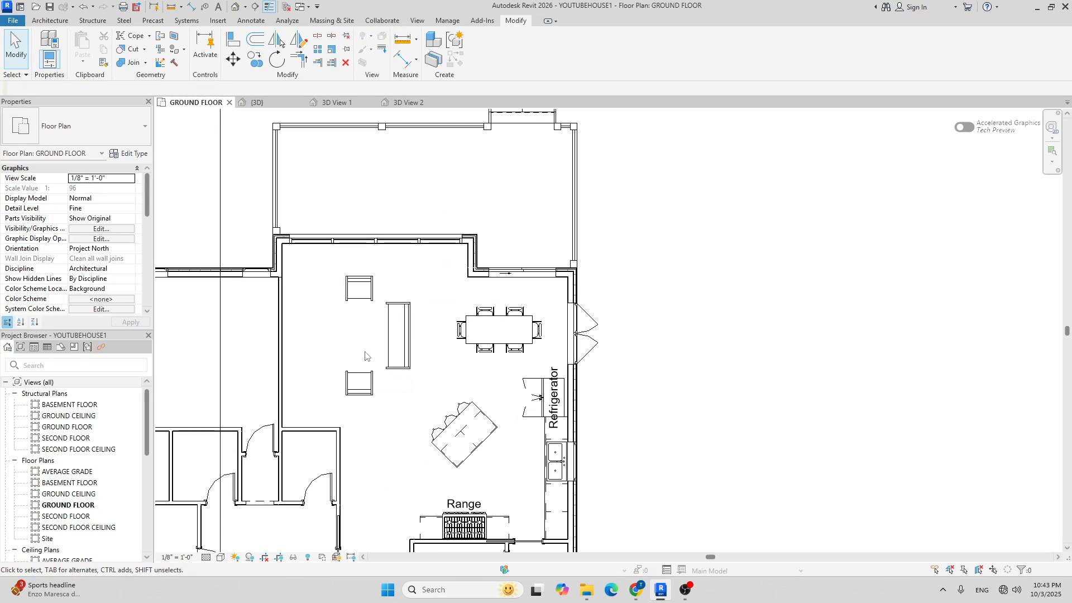
Start loading a component family and browse to the Furniture > Tables library folder.
{"action": "left_click", "coordinate": [49, 21]}
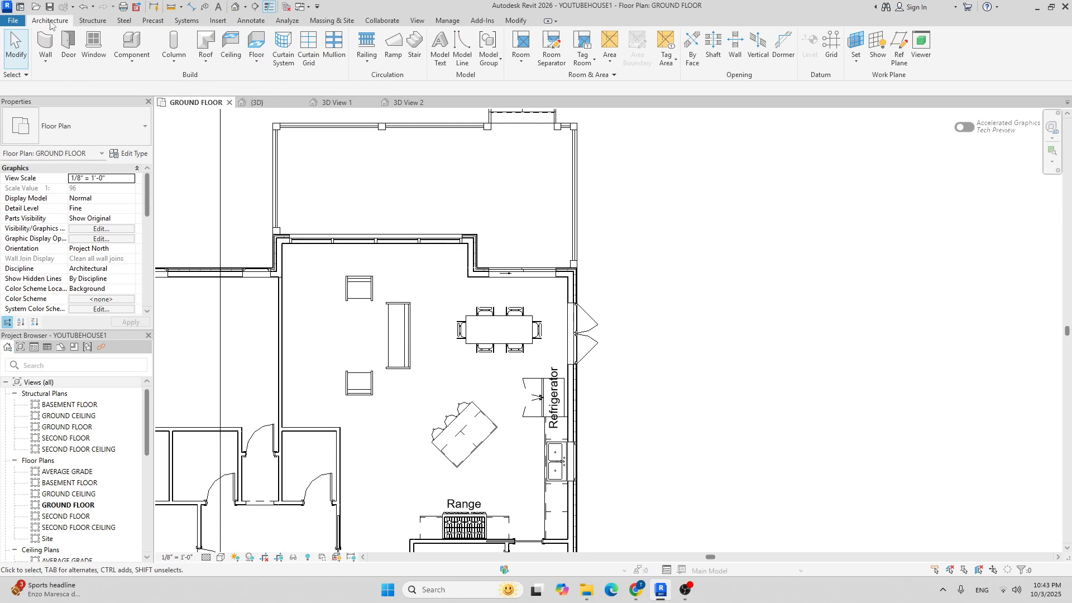
{"action": "left_click", "coordinate": [130, 42]}
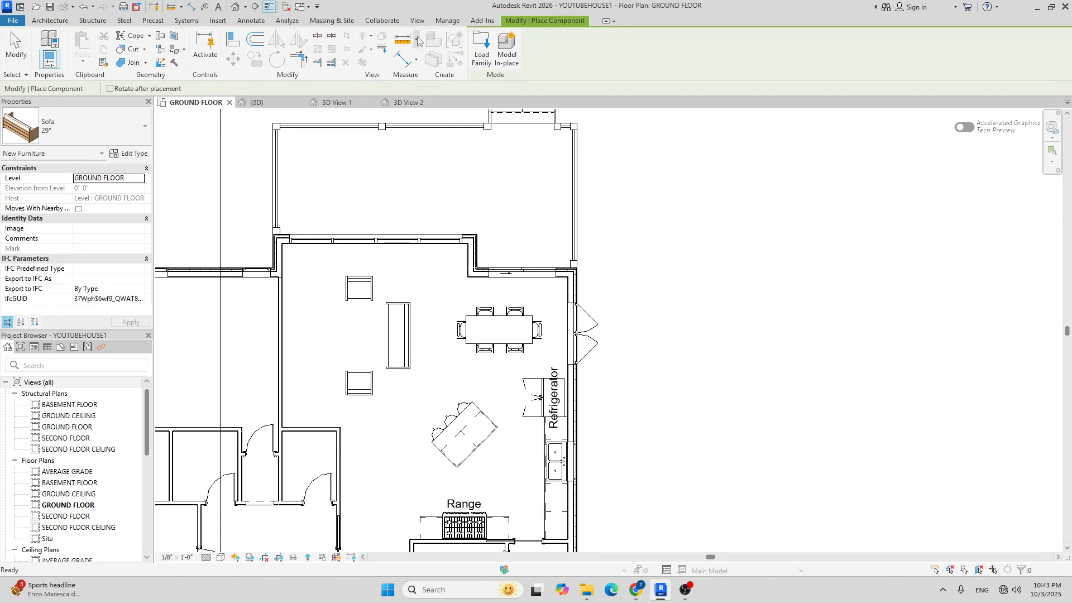
{"action": "left_click", "coordinate": [481, 50]}
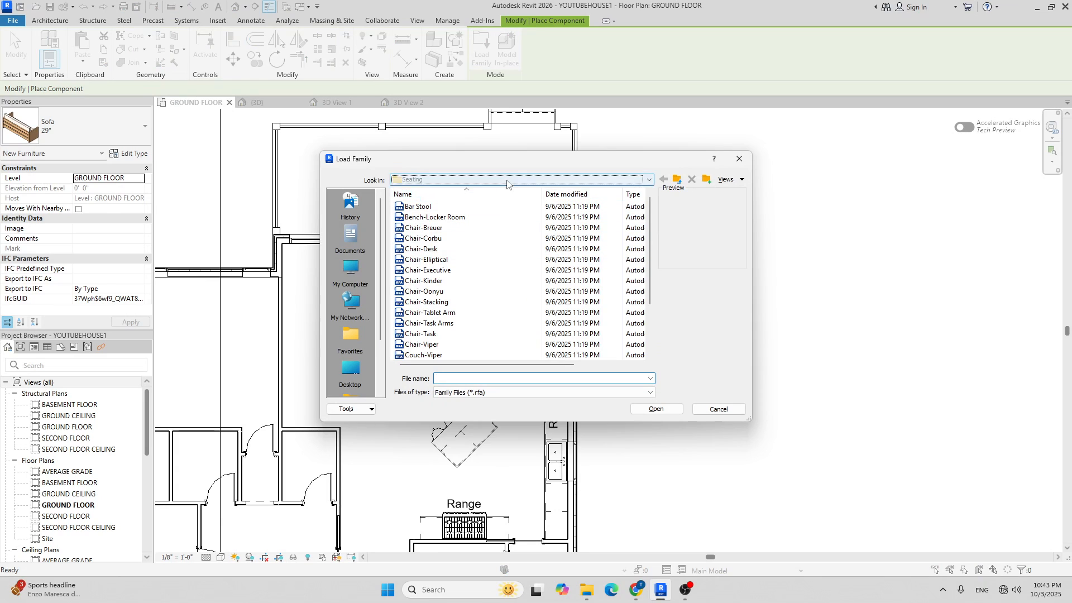
{"action": "left_click", "coordinate": [506, 180]}
{"action": "left_click", "coordinate": [493, 271]}
{"action": "double_click", "coordinate": [424, 243]}
Preview the coffee, end, night stand and dining table families in the Tables folder.
{"action": "left_click", "coordinate": [447, 217]}
{"action": "scroll", "coordinate": [453, 258], "scroll_direction": "down", "scroll_amount": 1}
{"action": "left_click", "coordinate": [447, 250]}
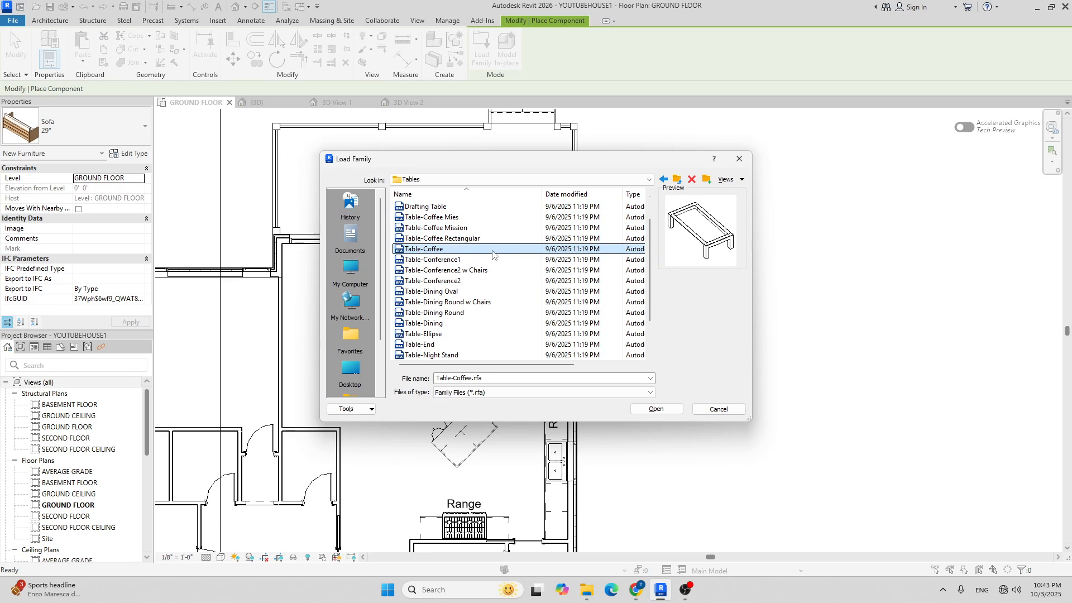
{"action": "left_click", "coordinate": [456, 228]}
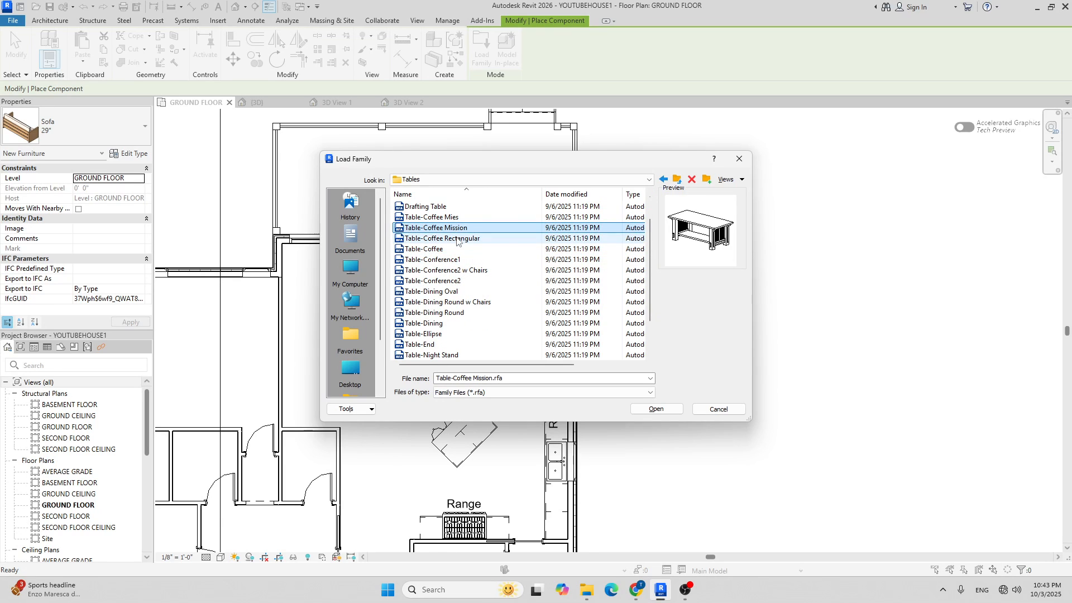
{"action": "left_click", "coordinate": [457, 238]}
{"action": "left_click", "coordinate": [441, 217]}
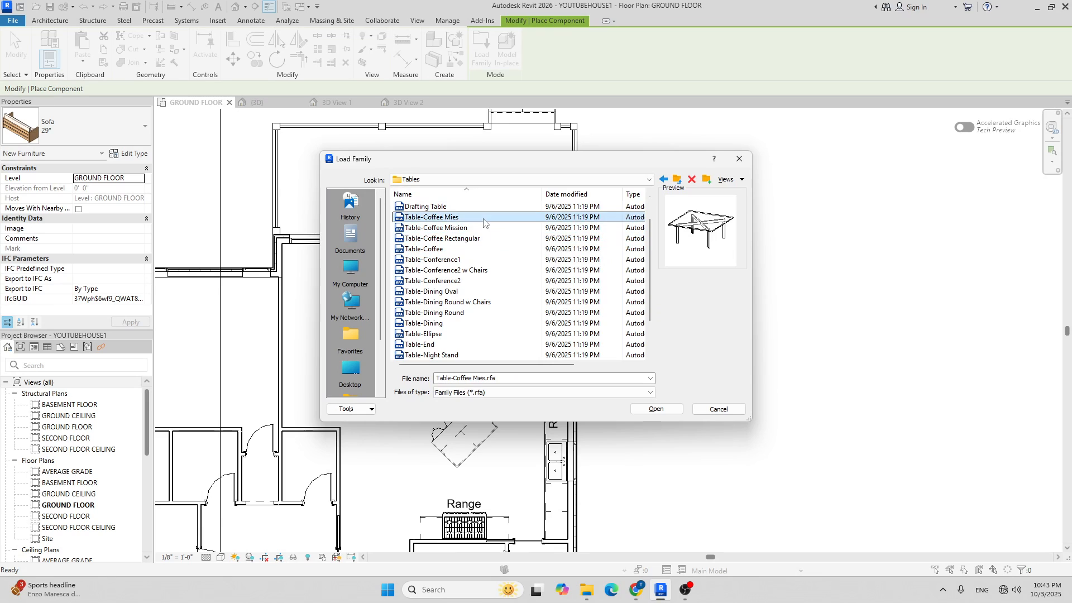
{"action": "scroll", "coordinate": [450, 313], "scroll_direction": "down", "scroll_amount": 2}
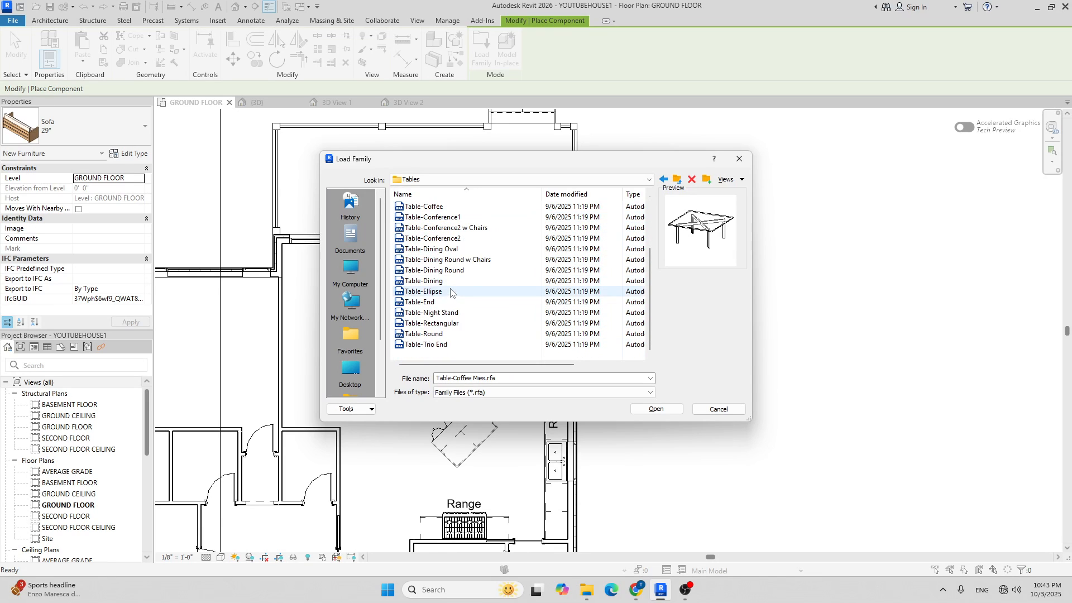
{"action": "left_click", "coordinate": [436, 345]}
{"action": "left_click", "coordinate": [439, 335]}
{"action": "left_click", "coordinate": [447, 323]}
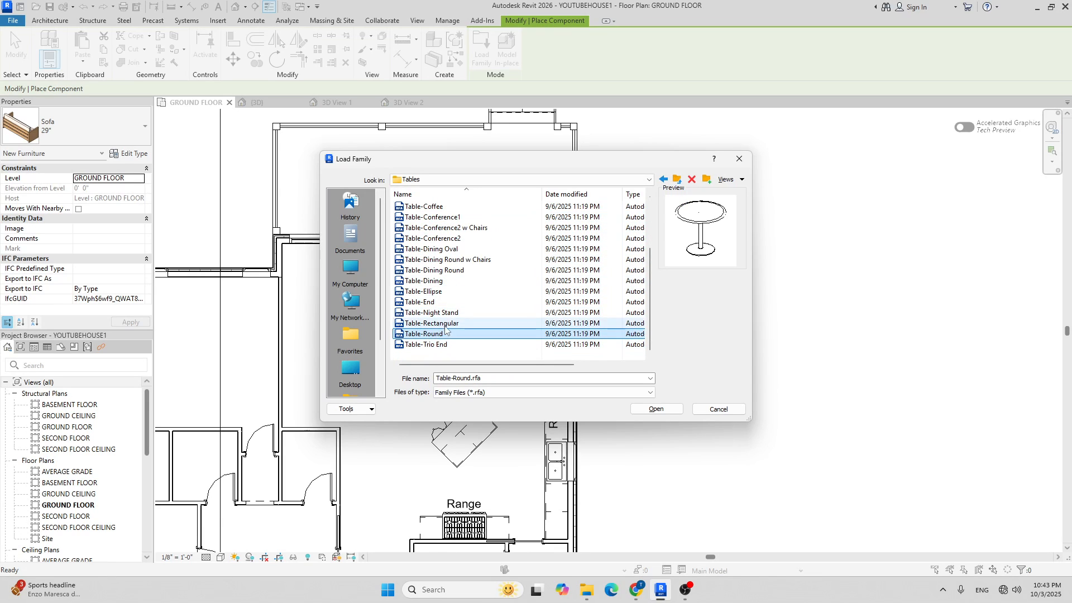
{"action": "left_click", "coordinate": [451, 316]}
{"action": "left_click", "coordinate": [450, 305]}
{"action": "left_click", "coordinate": [446, 293]}
{"action": "left_click", "coordinate": [447, 282]}
{"action": "left_click", "coordinate": [449, 272]}
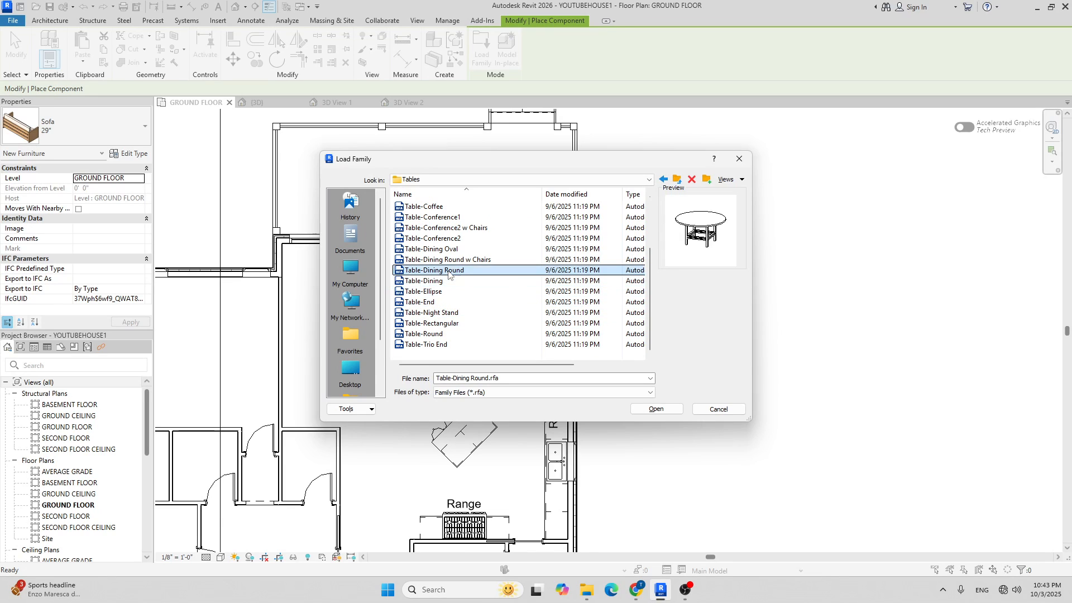
{"action": "left_click", "coordinate": [450, 261]}
Select Table-Coffee.rfa and load it into the project.
{"action": "scroll", "coordinate": [448, 251], "scroll_direction": "up", "scroll_amount": 1}
{"action": "left_click", "coordinate": [447, 240]}
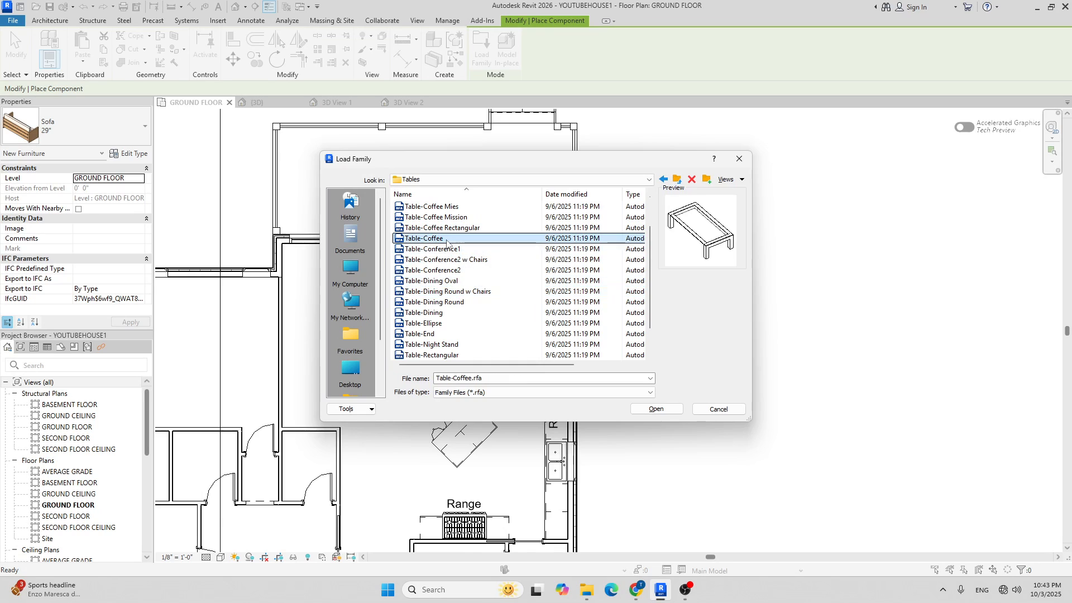
{"action": "scroll", "coordinate": [455, 246], "scroll_direction": "up", "scroll_amount": 2}
{"action": "left_click", "coordinate": [446, 259]}
{"action": "left_click", "coordinate": [449, 271]}
{"action": "left_click", "coordinate": [451, 281]}
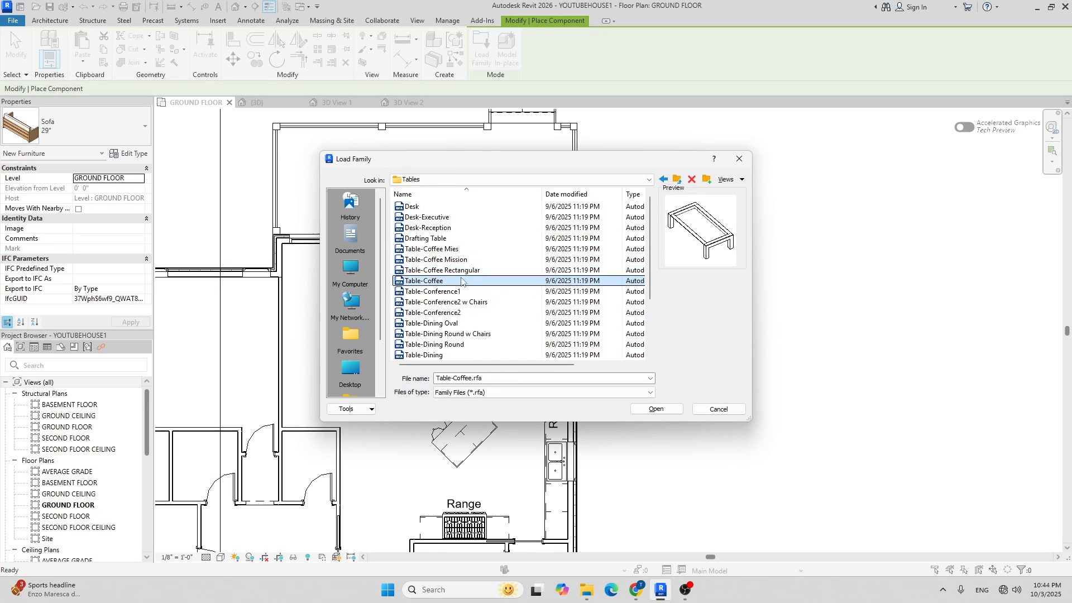
{"action": "left_click", "coordinate": [656, 410]}
{"action": "scroll", "coordinate": [352, 339], "scroll_direction": "up", "scroll_amount": 4}
Place a 31" x 28" x 24" Table-Coffee between the living-room armchairs.
{"action": "left_click", "coordinate": [87, 132]}
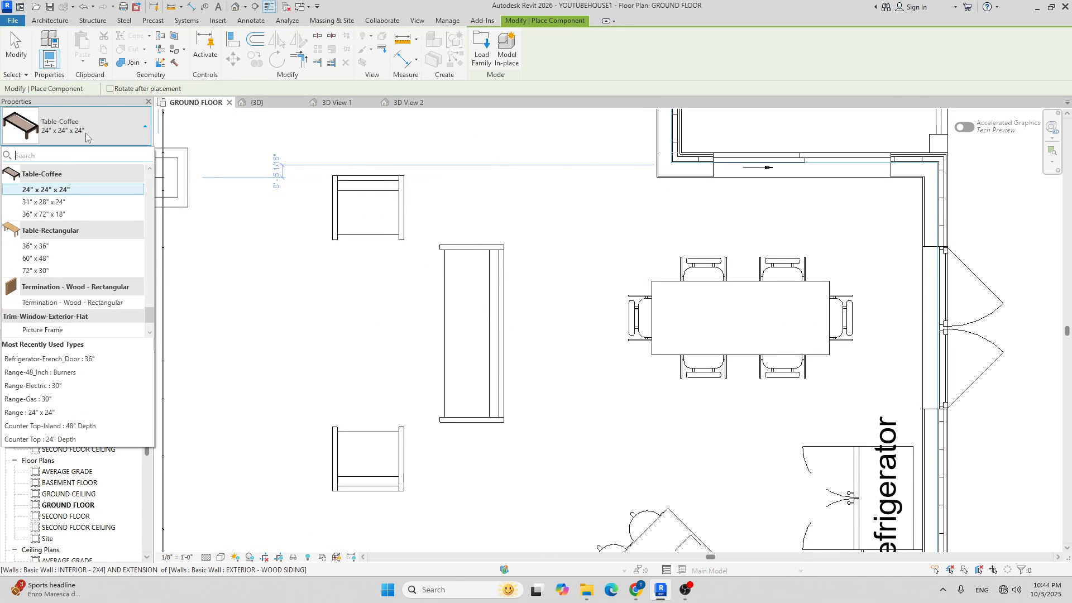
{"action": "left_click", "coordinate": [86, 215]}
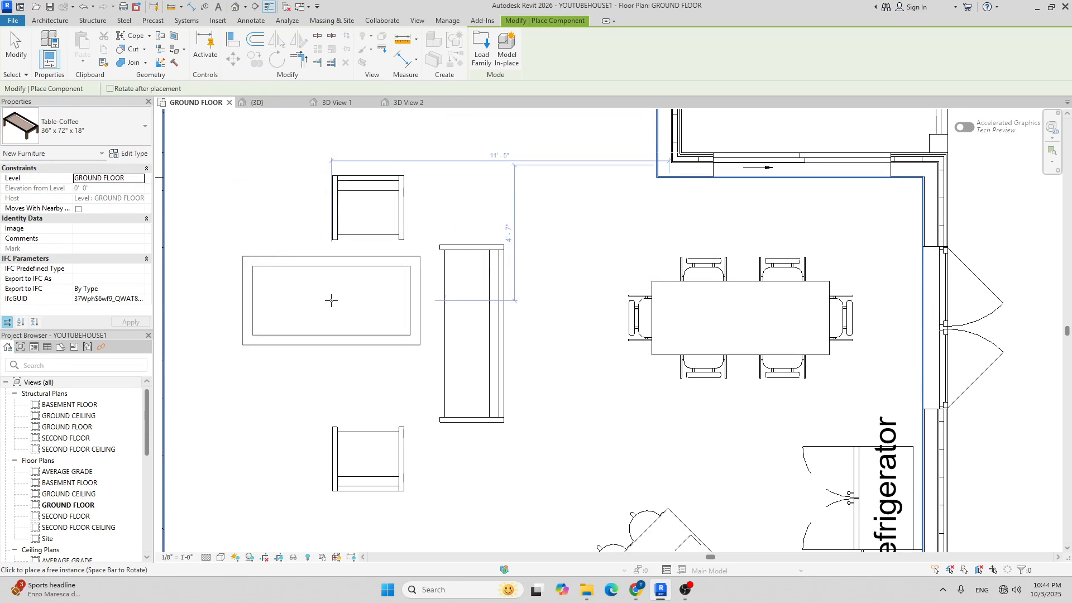
{"action": "left_click", "coordinate": [74, 130]}
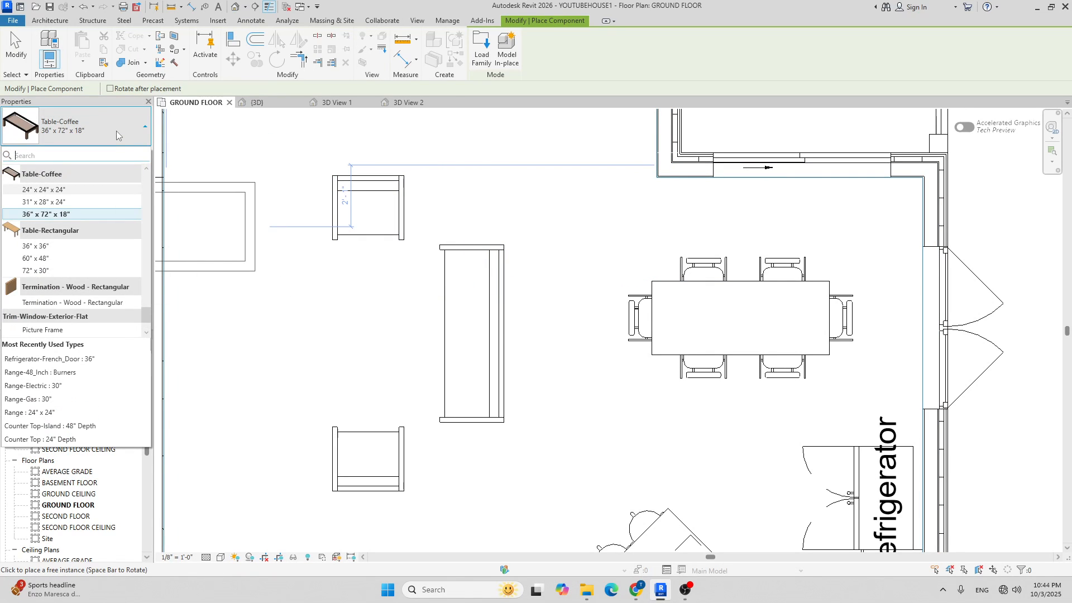
{"action": "left_click", "coordinate": [90, 202]}
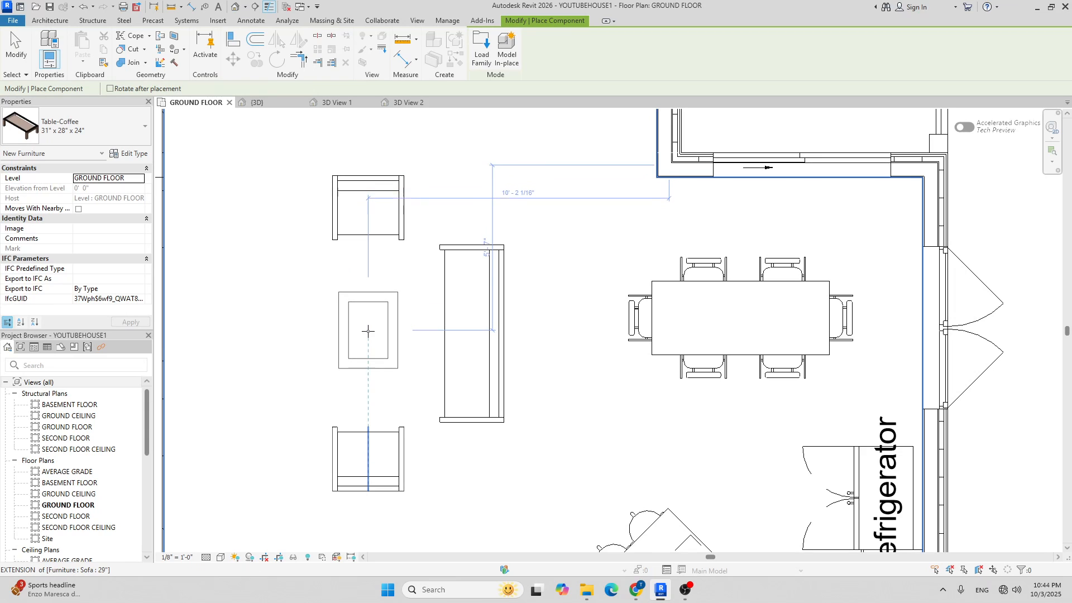
{"action": "left_click", "coordinate": [368, 322]}
{"action": "scroll", "coordinate": [494, 290], "scroll_direction": "down", "scroll_amount": 2}
{"action": "scroll", "coordinate": [506, 290], "scroll_direction": "down", "scroll_amount": 1}
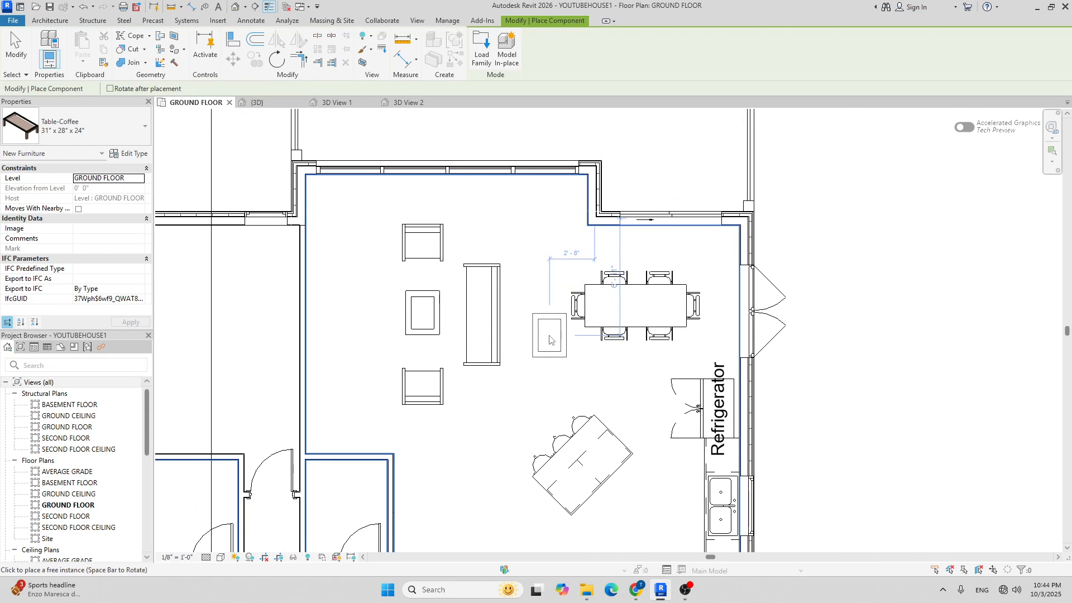
{"action": "key", "text": "Escape"}
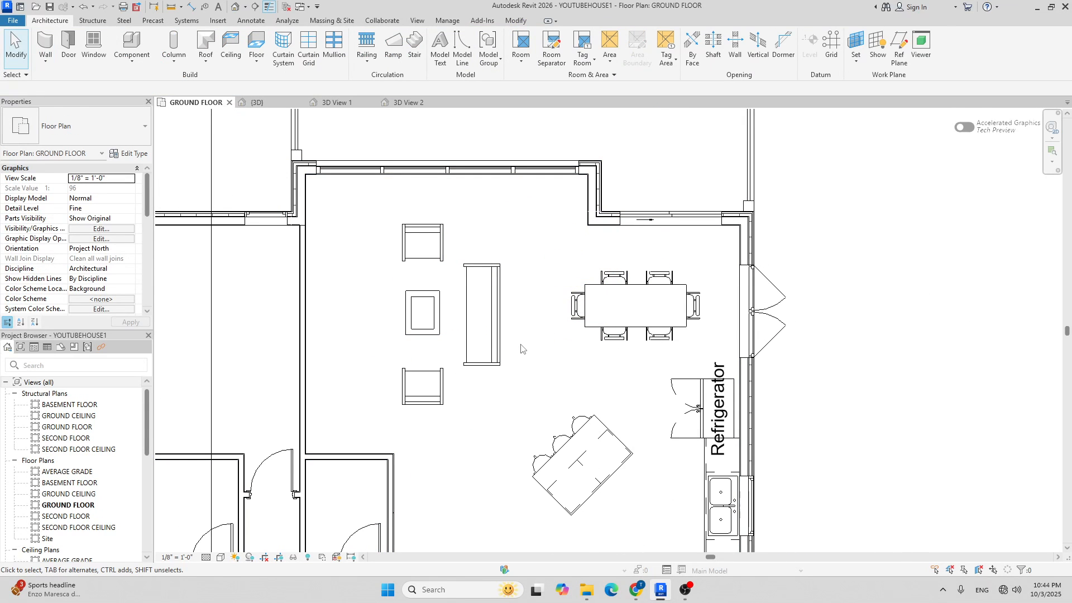
Align the coffee table to the sofa's centre line with AL.
{"action": "key", "text": "a"}
{"action": "key", "text": "l"}
{"action": "scroll", "coordinate": [452, 326], "scroll_direction": "up", "scroll_amount": 2}
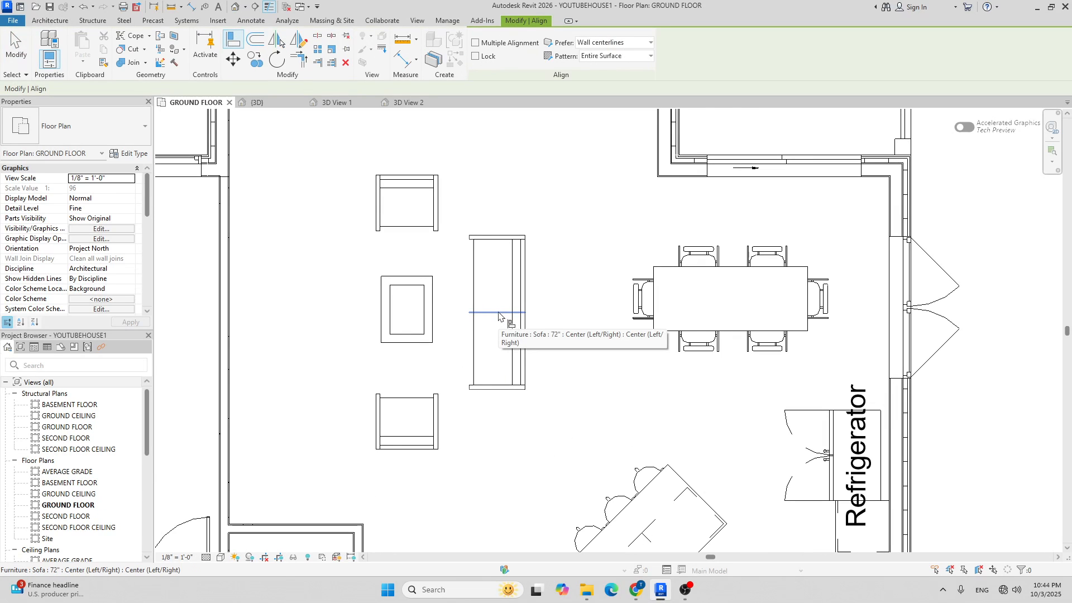
{"action": "left_click", "coordinate": [499, 314]}
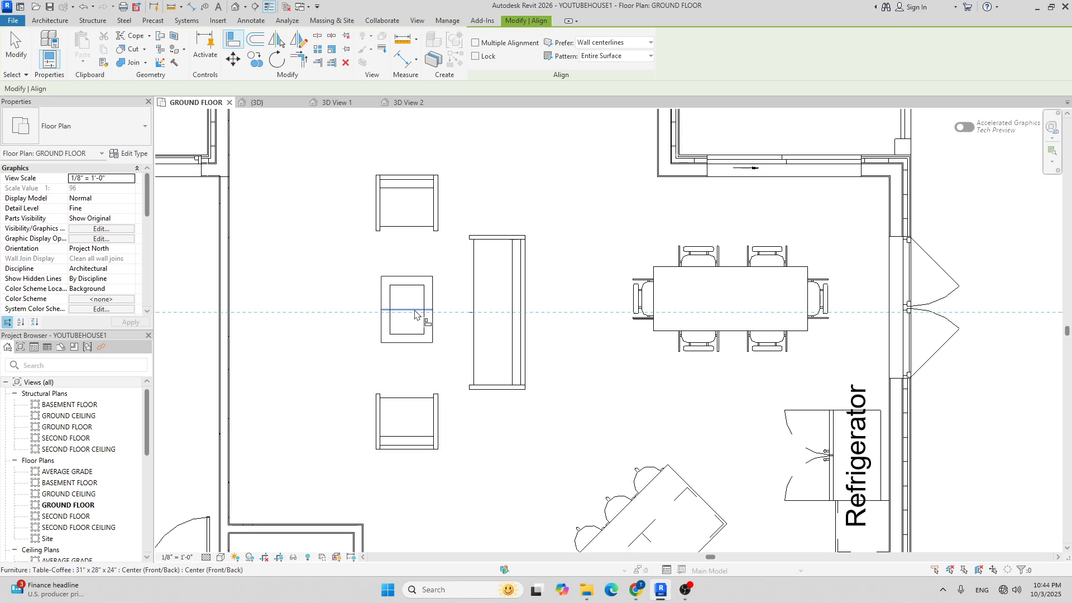
{"action": "scroll", "coordinate": [564, 329], "scroll_direction": "down", "scroll_amount": 3}
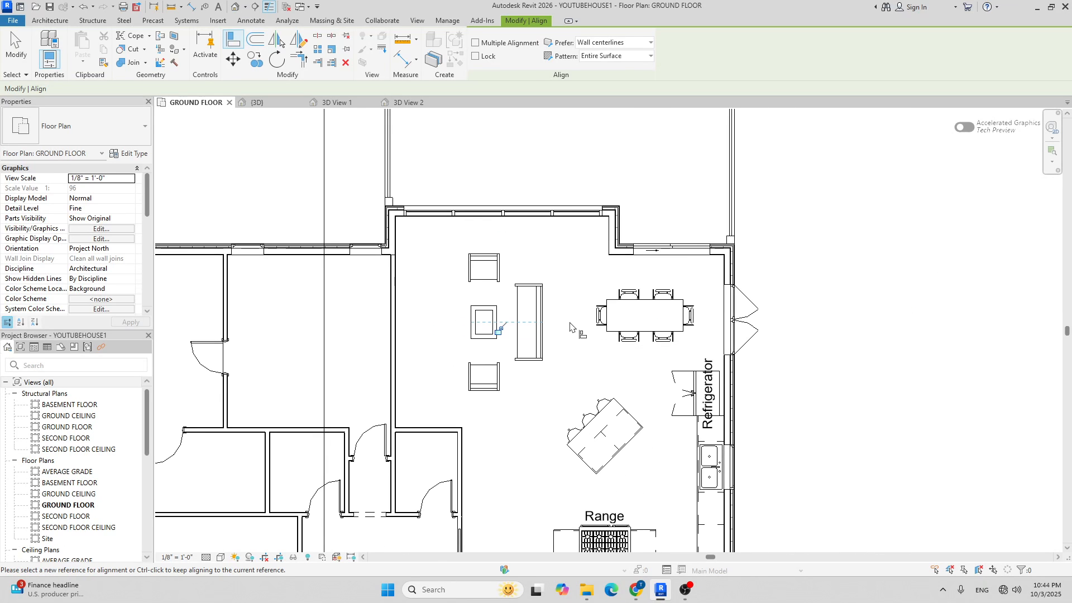
{"action": "key", "text": "Escape"}
{"action": "key", "text": "Escape"}
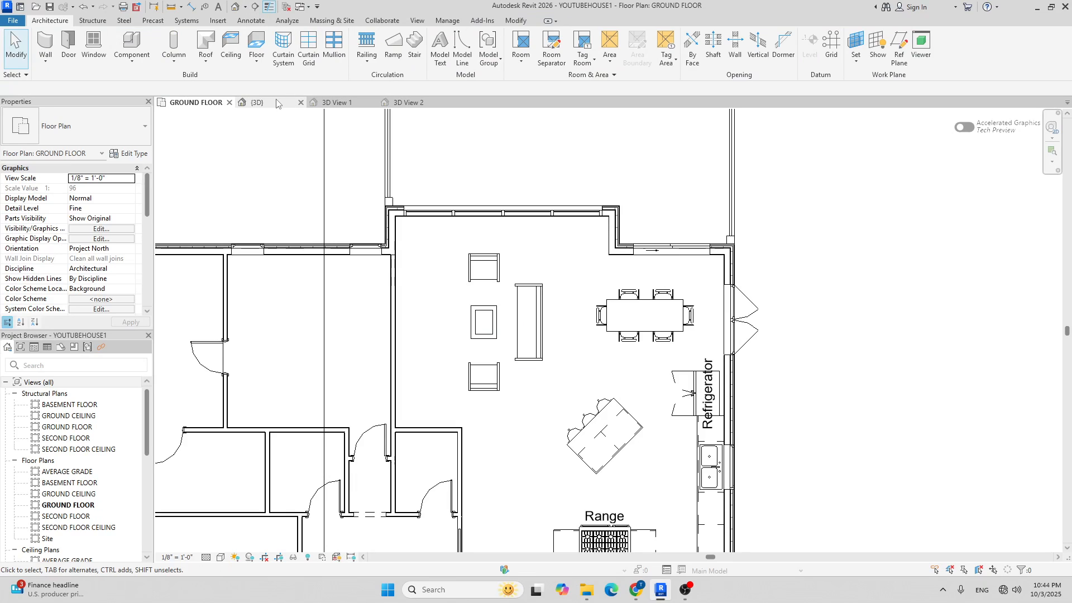
In the {3D} view, select the porch coffee table and open its Type Properties.
{"action": "left_click", "coordinate": [257, 103]}
{"action": "middle_click_drag", "start_coordinate": [573, 289], "coordinate": [612, 274], "text": "shift"}
{"action": "scroll", "coordinate": [612, 273], "scroll_direction": "up", "scroll_amount": 6}
{"action": "scroll", "coordinate": [598, 327], "scroll_direction": "up", "scroll_amount": 8}
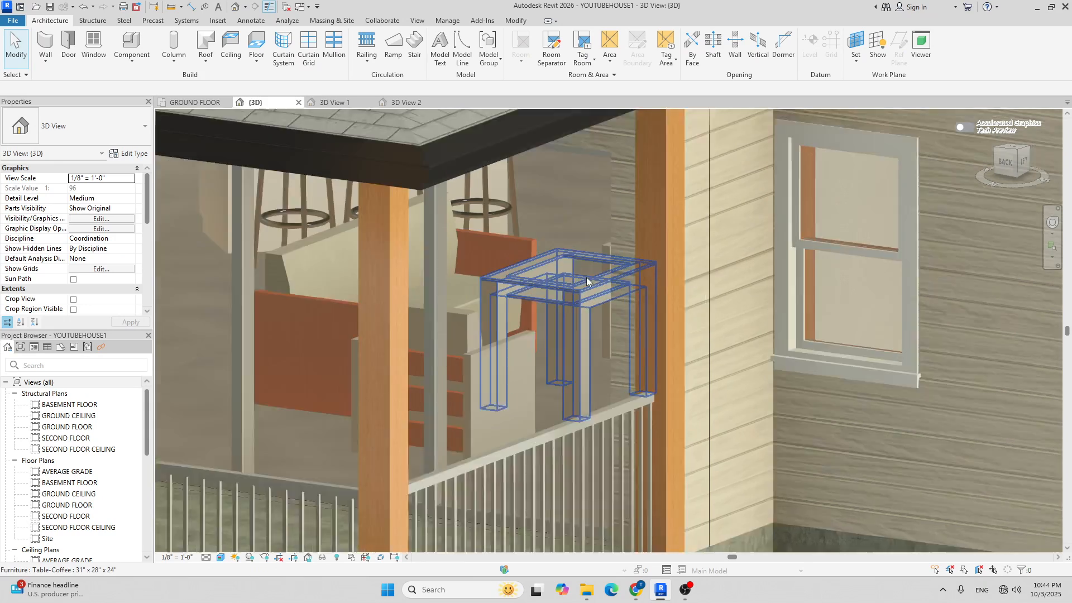
{"action": "scroll", "coordinate": [551, 301], "scroll_direction": "down", "scroll_amount": 5}
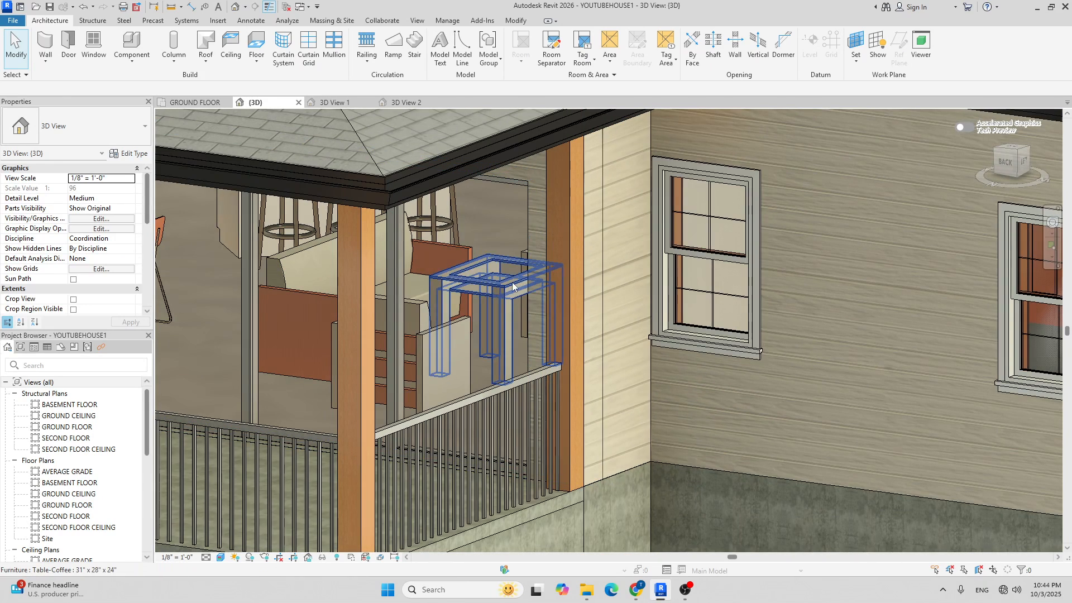
{"action": "left_click", "coordinate": [513, 286]}
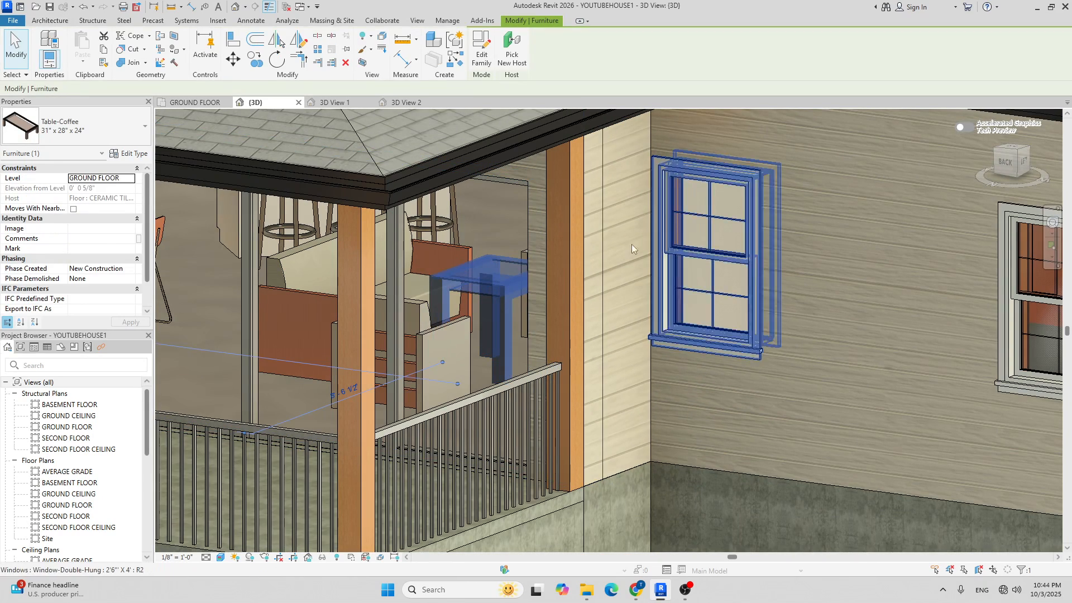
{"action": "left_click", "coordinate": [132, 155]}
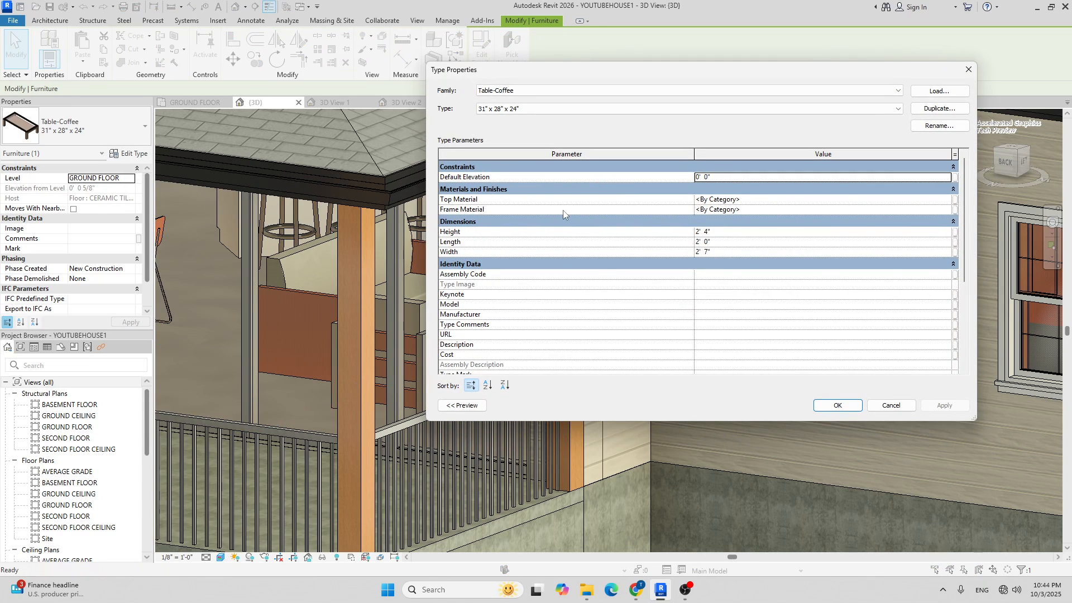
Set the coffee table type's Height to 2' 0" and check it in 3D.
{"action": "left_click", "coordinate": [709, 234]}
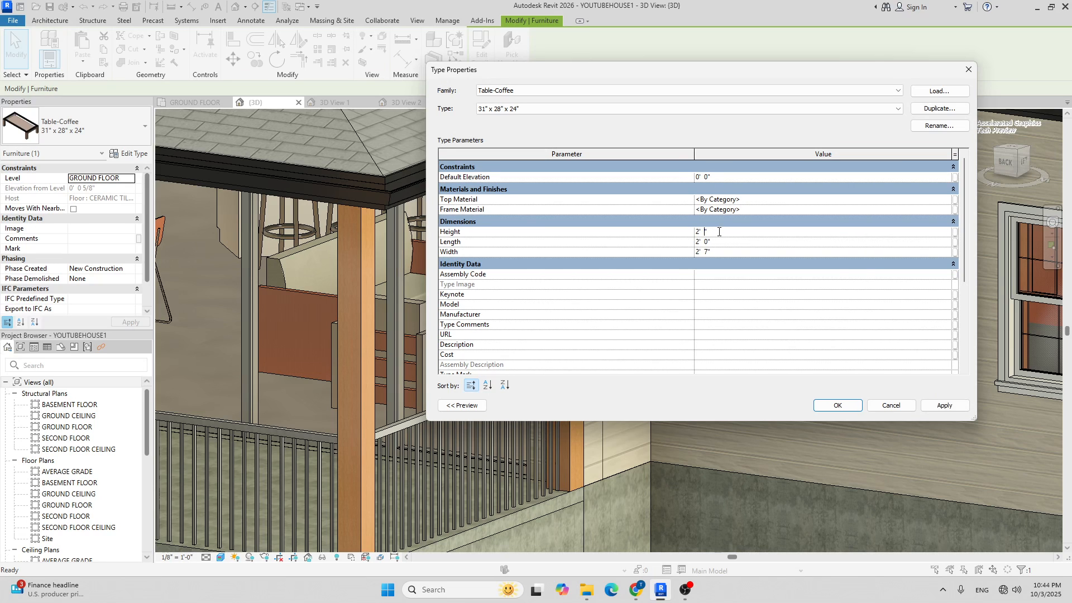
{"action": "left_click", "coordinate": [837, 405]}
{"action": "scroll", "coordinate": [523, 301], "scroll_direction": "up", "scroll_amount": 5}
{"action": "middle_click_drag", "start_coordinate": [523, 301], "coordinate": [576, 289], "text": "shift"}
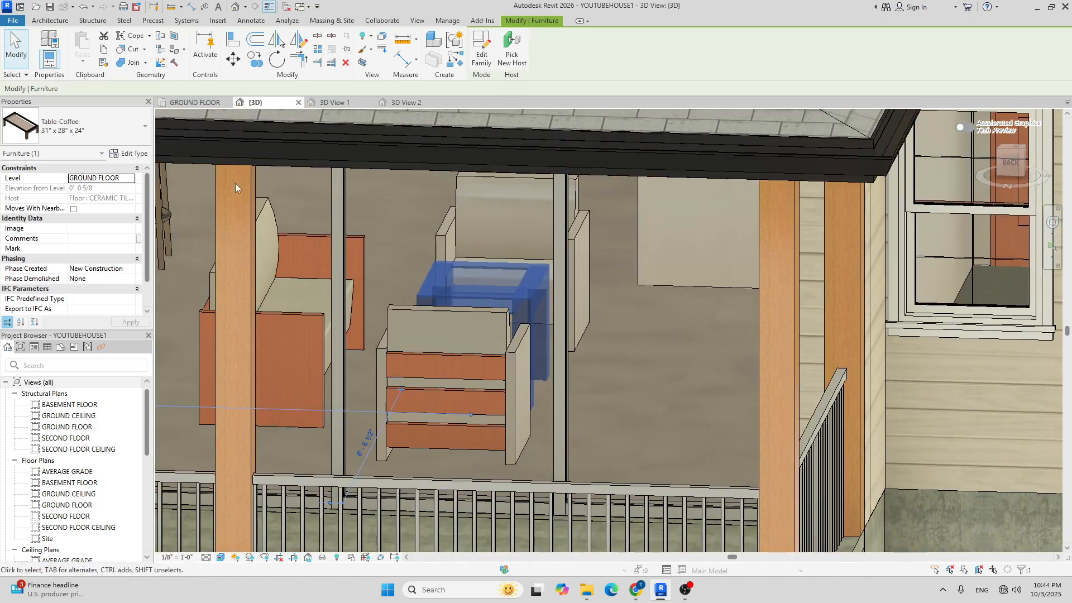
Lower the coffee table type's Height further to 1' 6" and inspect it in 3D.
{"action": "left_click", "coordinate": [145, 154]}
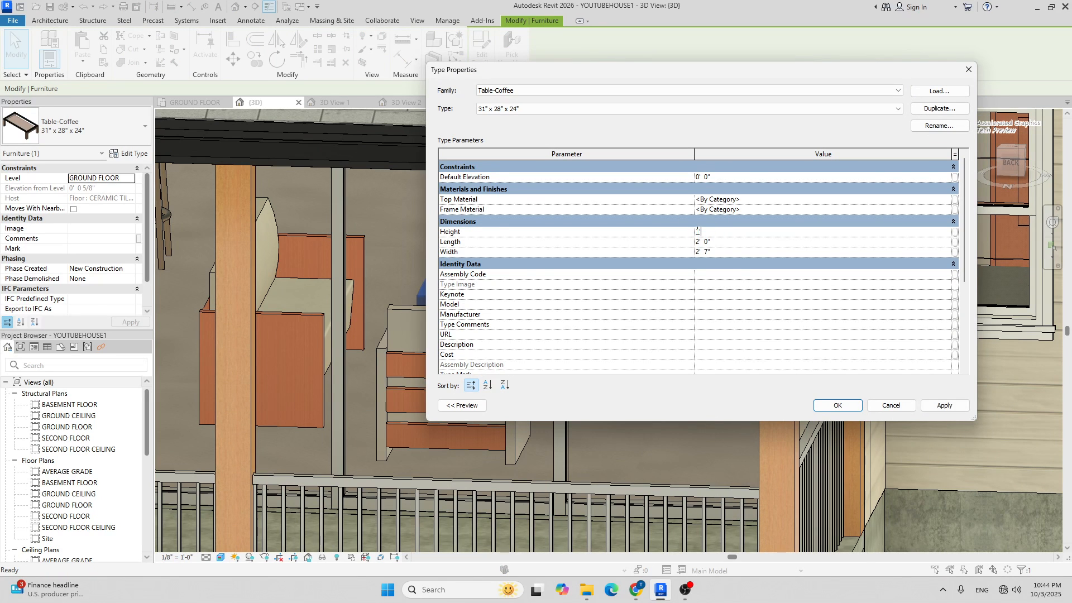
{"action": "left_click", "coordinate": [838, 407]}
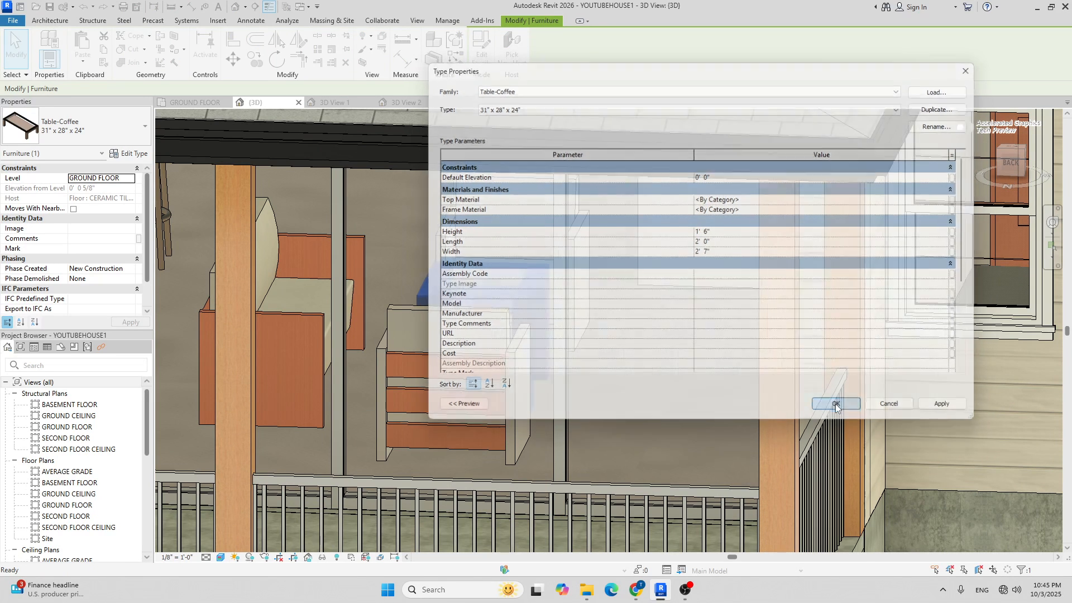
{"action": "scroll", "coordinate": [583, 296], "scroll_direction": "down", "scroll_amount": 1}
{"action": "middle_click_drag", "start_coordinate": [584, 296], "coordinate": [674, 288], "text": "shift"}
{"action": "scroll", "coordinate": [669, 284], "scroll_direction": "down", "scroll_amount": 5}
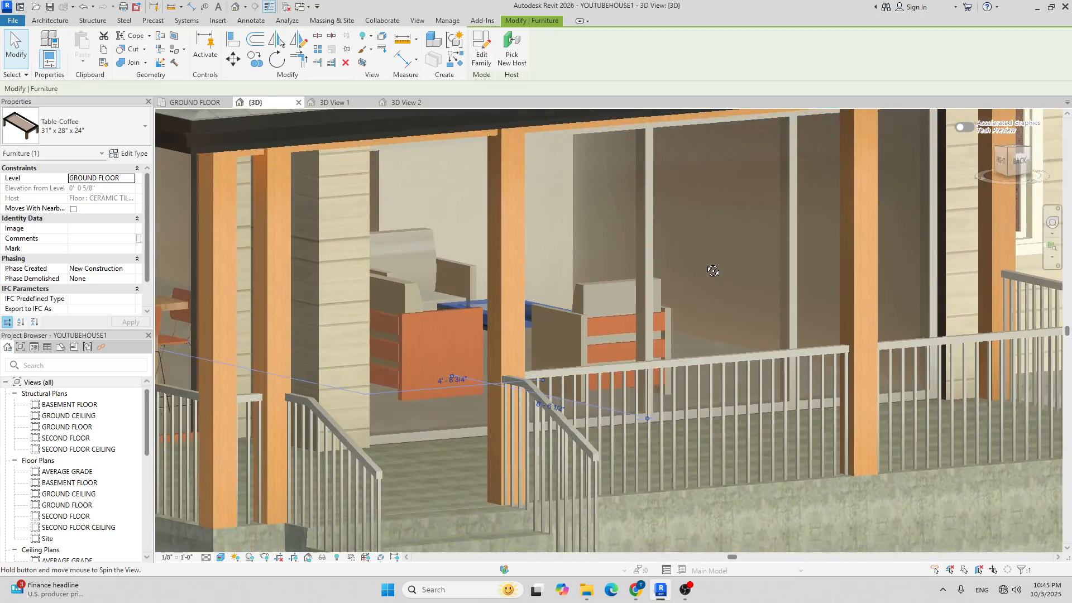
Return to the GROUND FLOOR plan and centre the living room in view.
{"action": "key", "text": "Escape"}
{"action": "scroll", "coordinate": [644, 264], "scroll_direction": "down", "scroll_amount": 3}
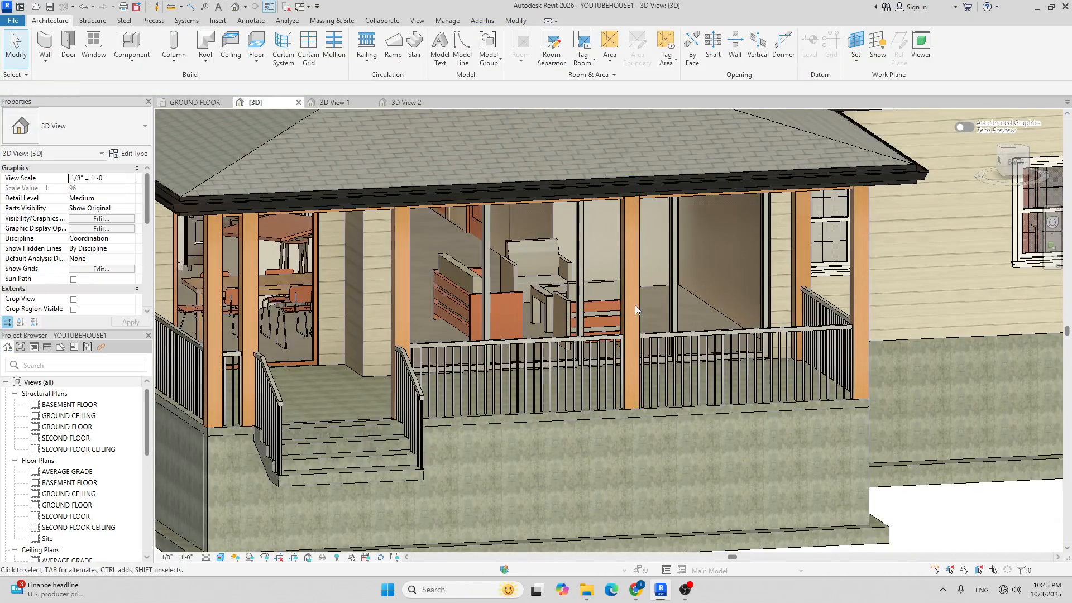
{"action": "scroll", "coordinate": [540, 304], "scroll_direction": "down", "scroll_amount": 2}
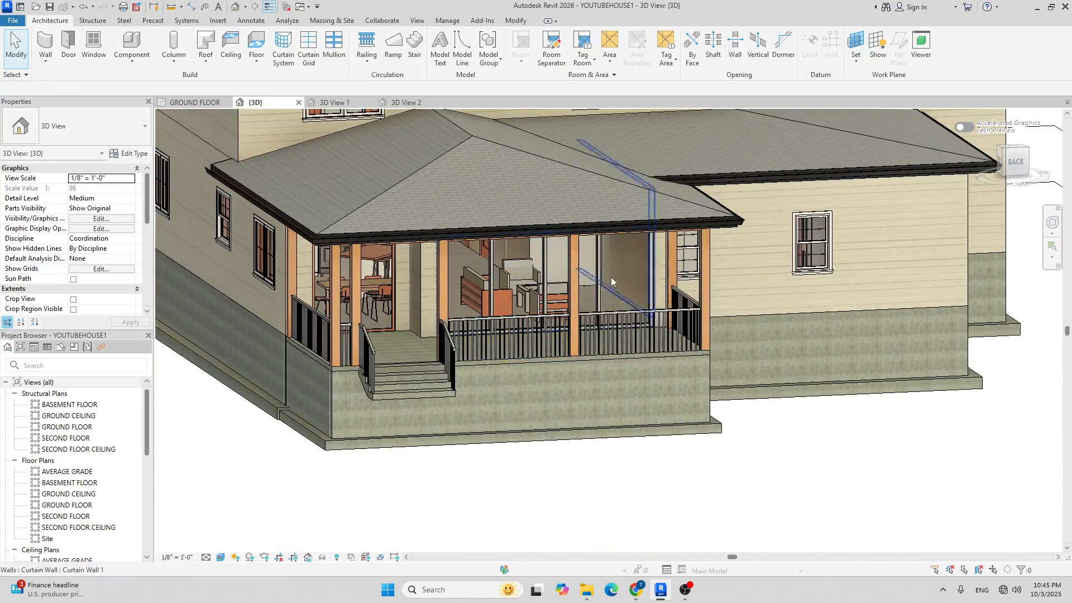
{"action": "left_click", "coordinate": [208, 103]}
{"action": "scroll", "coordinate": [382, 209], "scroll_direction": "down", "scroll_amount": 4}
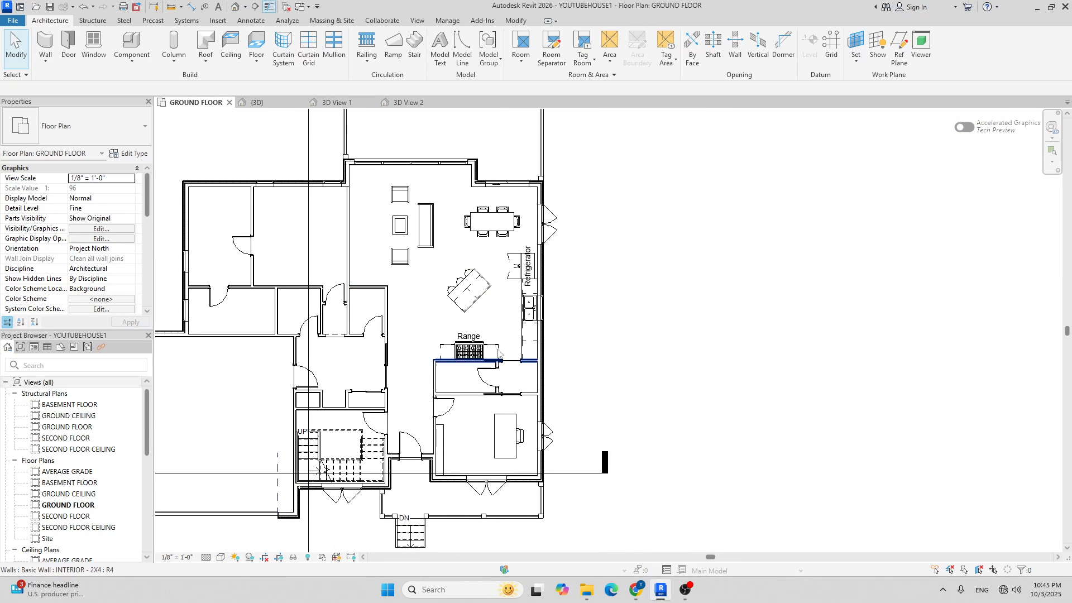
{"action": "middle_click_drag", "start_coordinate": [518, 274], "coordinate": [569, 241]}
{"action": "middle_click_drag", "start_coordinate": [483, 238], "coordinate": [498, 310]}
{"action": "scroll", "coordinate": [400, 239], "scroll_direction": "up", "scroll_amount": 2}
{"action": "middle_click_drag", "start_coordinate": [481, 249], "coordinate": [466, 248]}
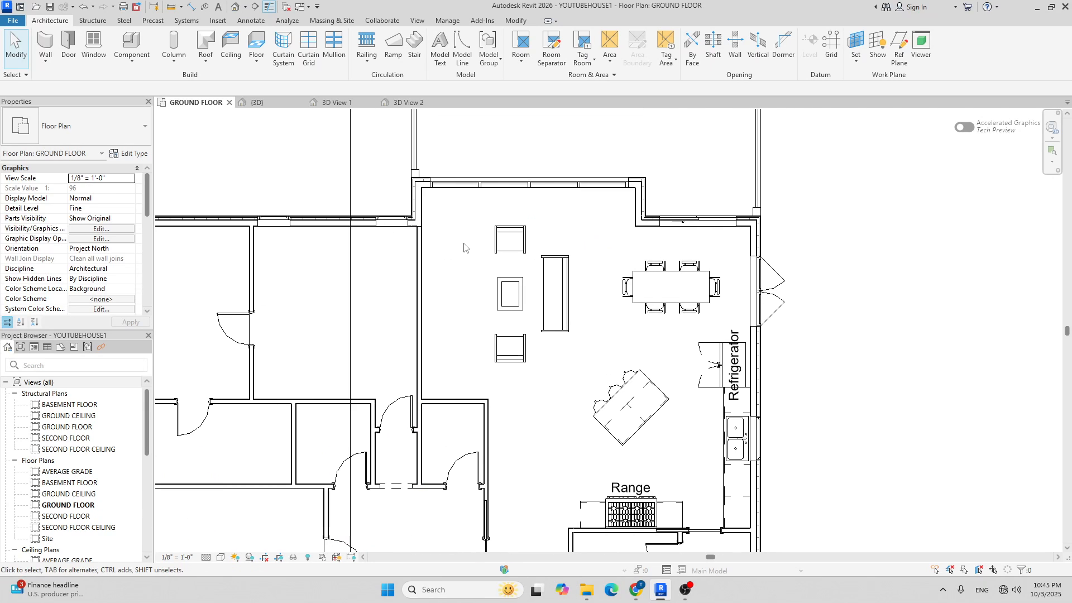
Load Credenza.rfa from the Furniture > Storage library folder.
{"action": "left_click", "coordinate": [131, 49]}
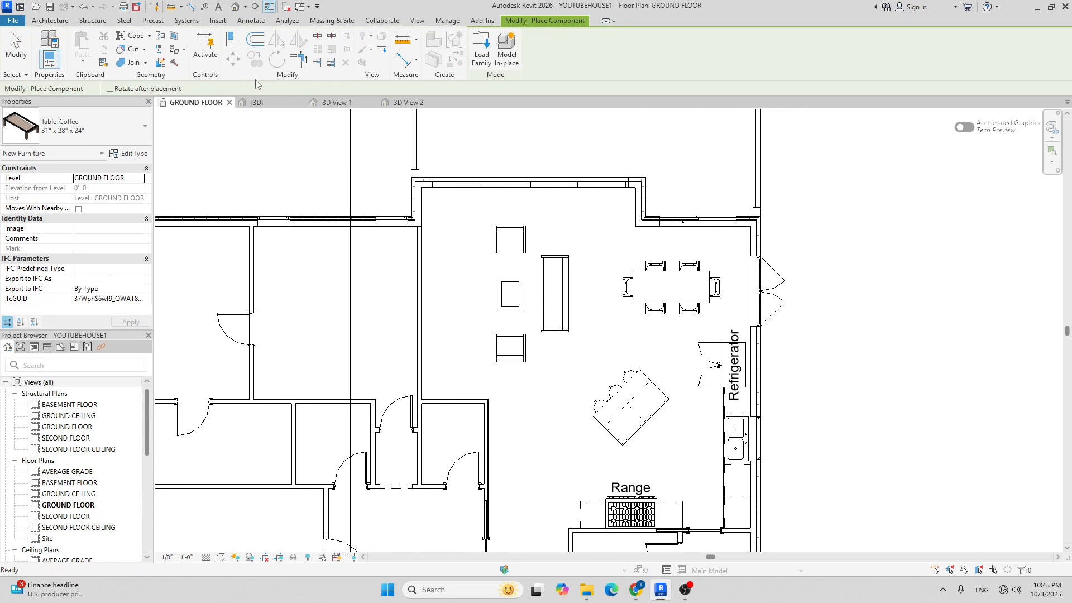
{"action": "left_click", "coordinate": [481, 50]}
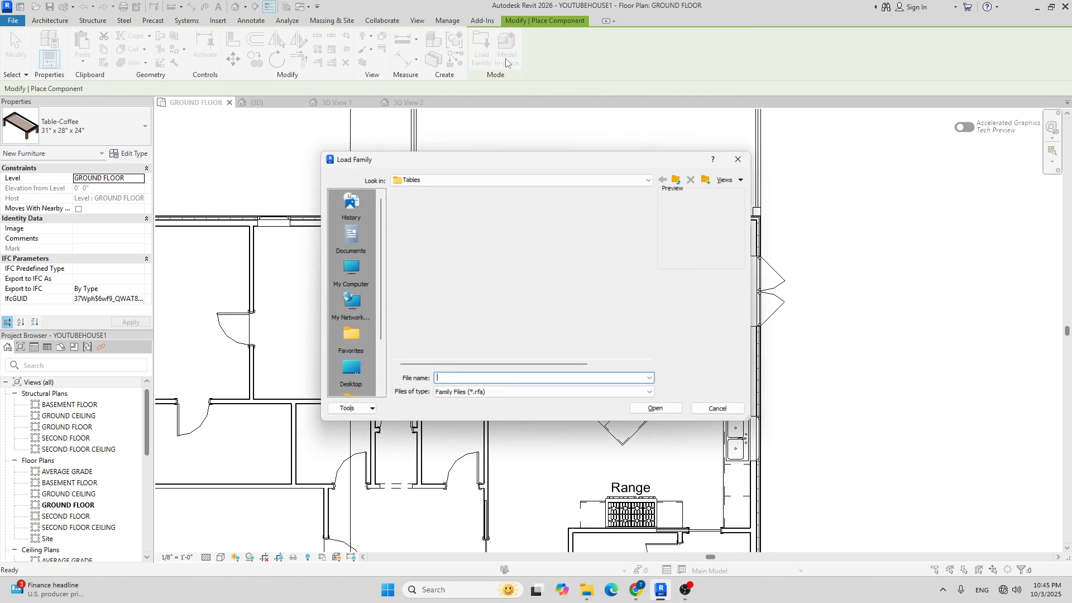
{"action": "left_click", "coordinate": [644, 182]}
{"action": "left_click", "coordinate": [495, 272]}
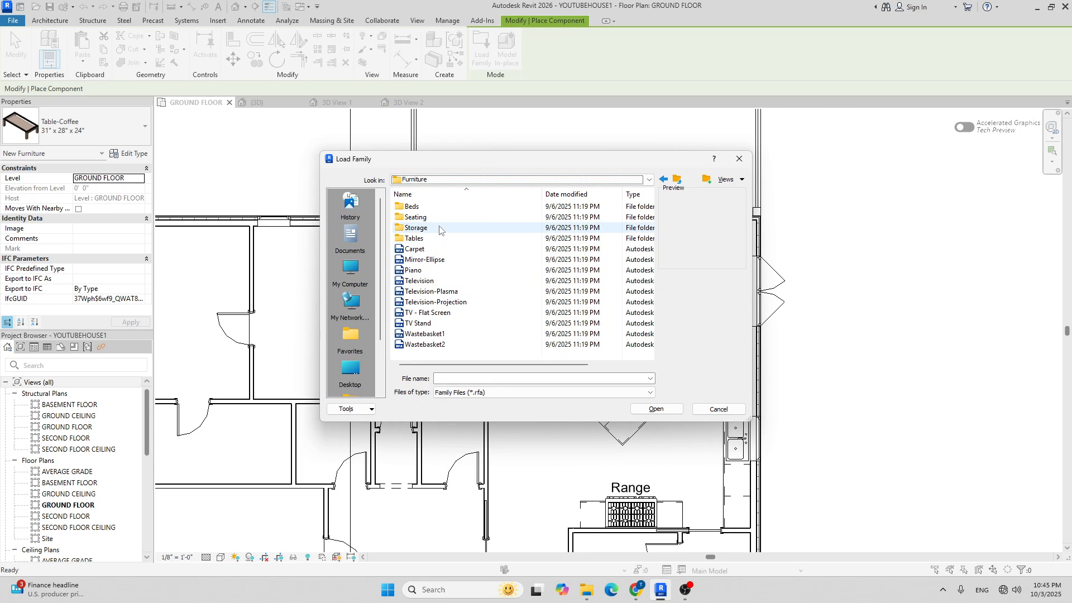
{"action": "double_click", "coordinate": [439, 229]}
{"action": "left_click", "coordinate": [430, 316]}
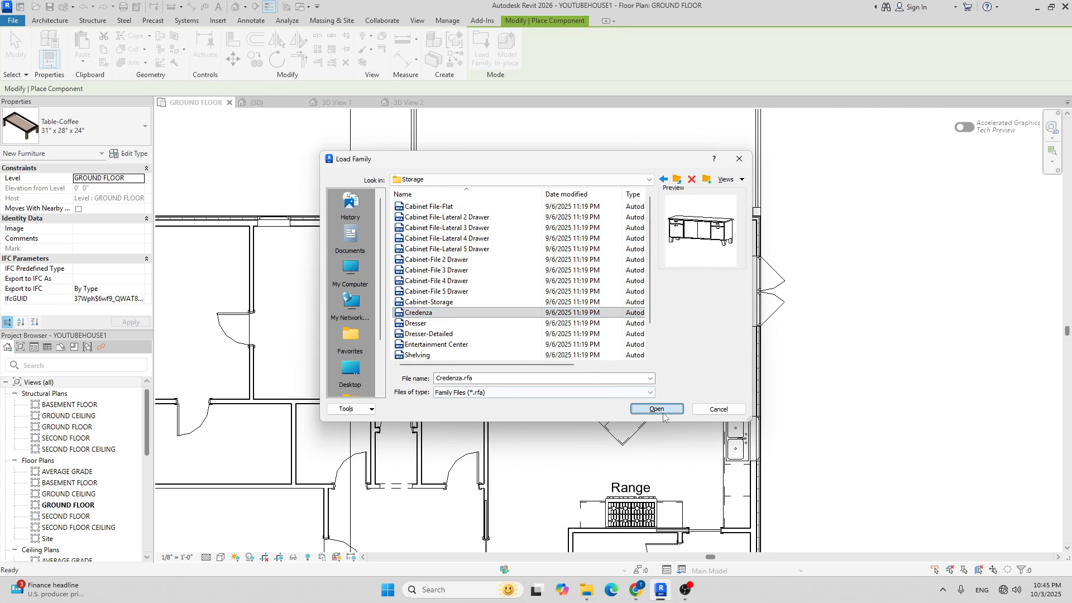
{"action": "left_click", "coordinate": [655, 408]}
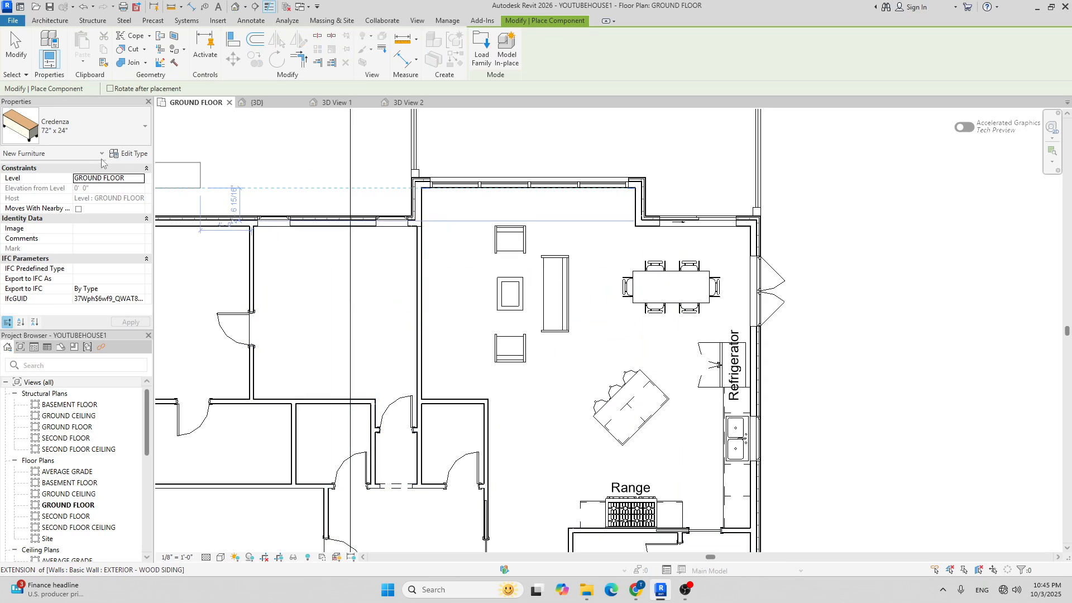
Place a 72" x 24" Credenza, rotated vertically, against the living room's left wall.
{"action": "left_click", "coordinate": [89, 129]}
{"action": "scroll", "coordinate": [98, 209], "scroll_direction": "up", "scroll_amount": 1}
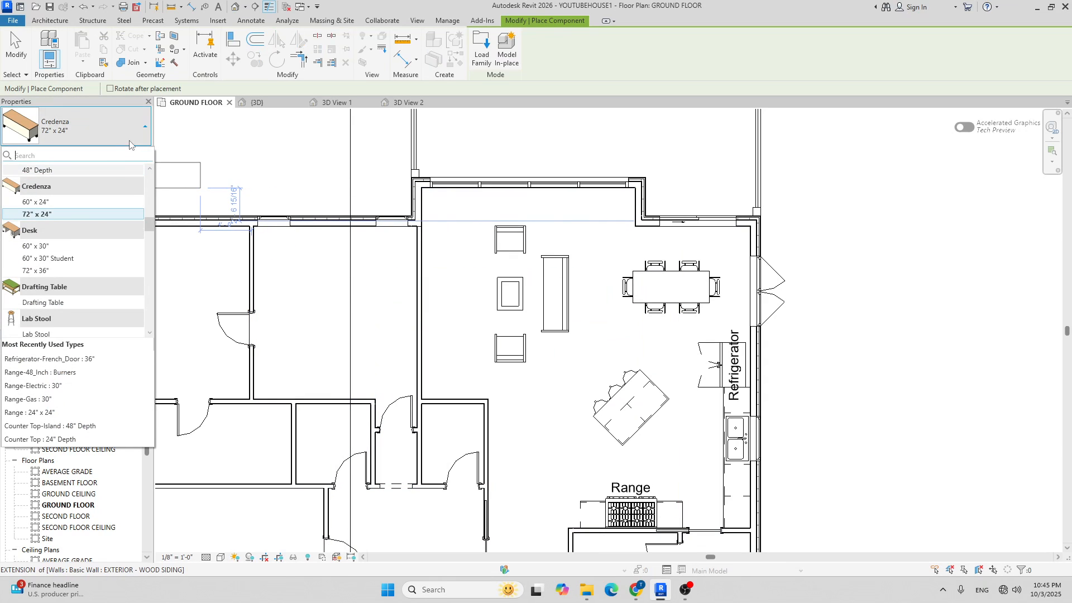
{"action": "middle_click_drag", "start_coordinate": [492, 267], "coordinate": [453, 277]}
{"action": "key", "text": "space"}
{"action": "scroll", "coordinate": [402, 295], "scroll_direction": "up", "scroll_amount": 2}
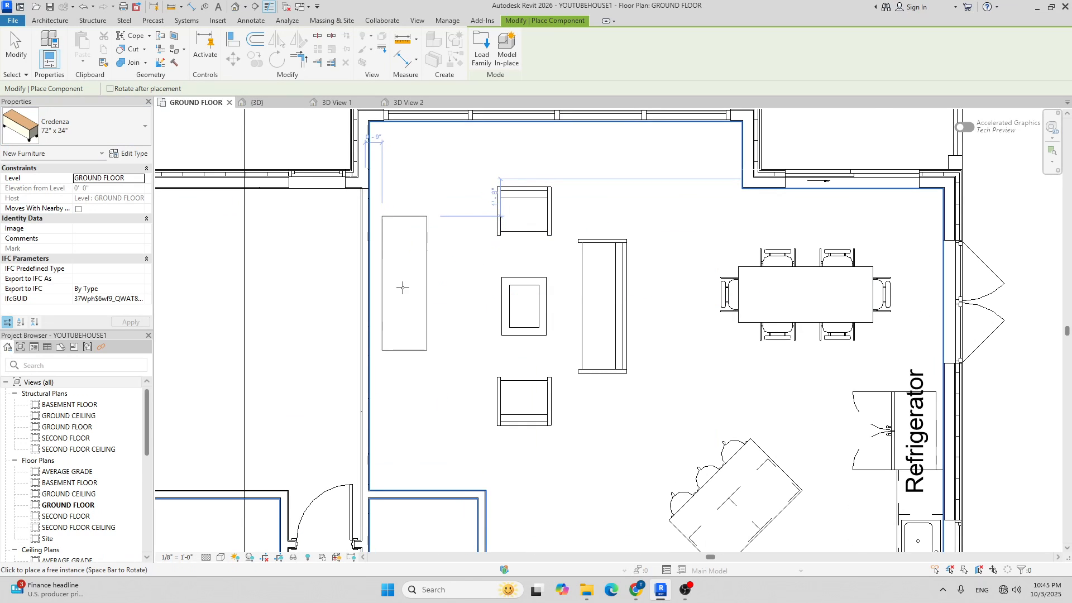
{"action": "left_click", "coordinate": [394, 305]}
{"action": "scroll", "coordinate": [458, 257], "scroll_direction": "down", "scroll_amount": 2}
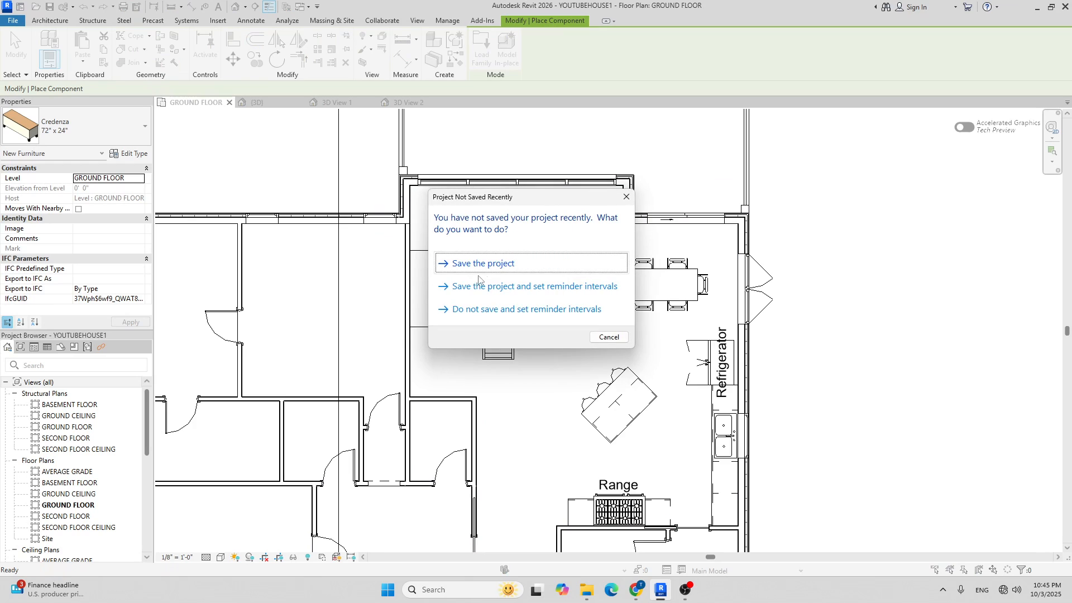
{"action": "left_click", "coordinate": [522, 266]}
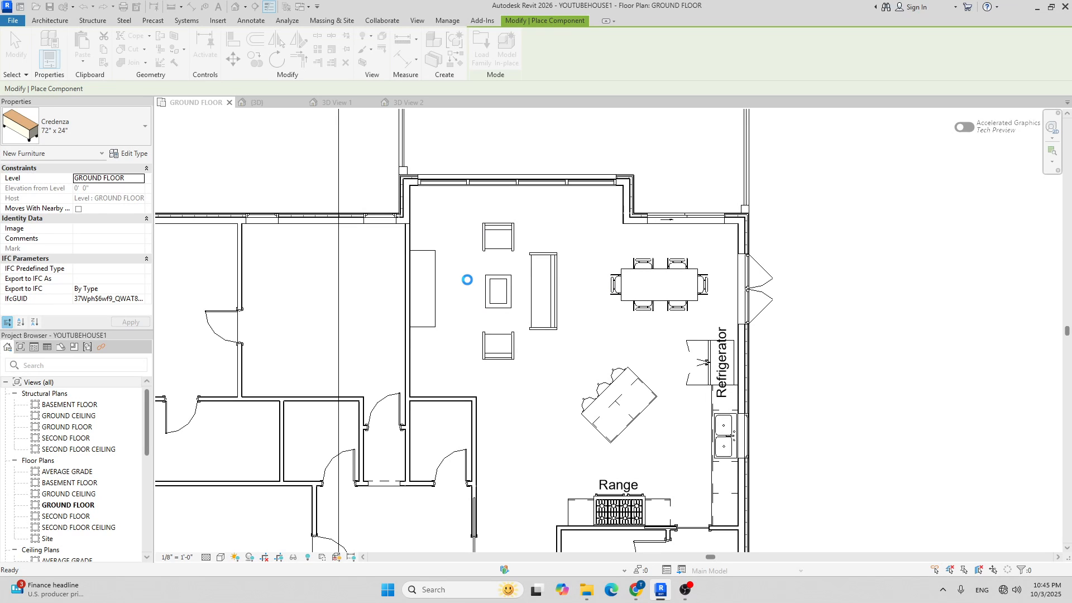
{"action": "key", "text": "Escape"}
Align the credenza with the coffee table's centre line using AL.
{"action": "scroll", "coordinate": [465, 300], "scroll_direction": "up", "scroll_amount": 2}
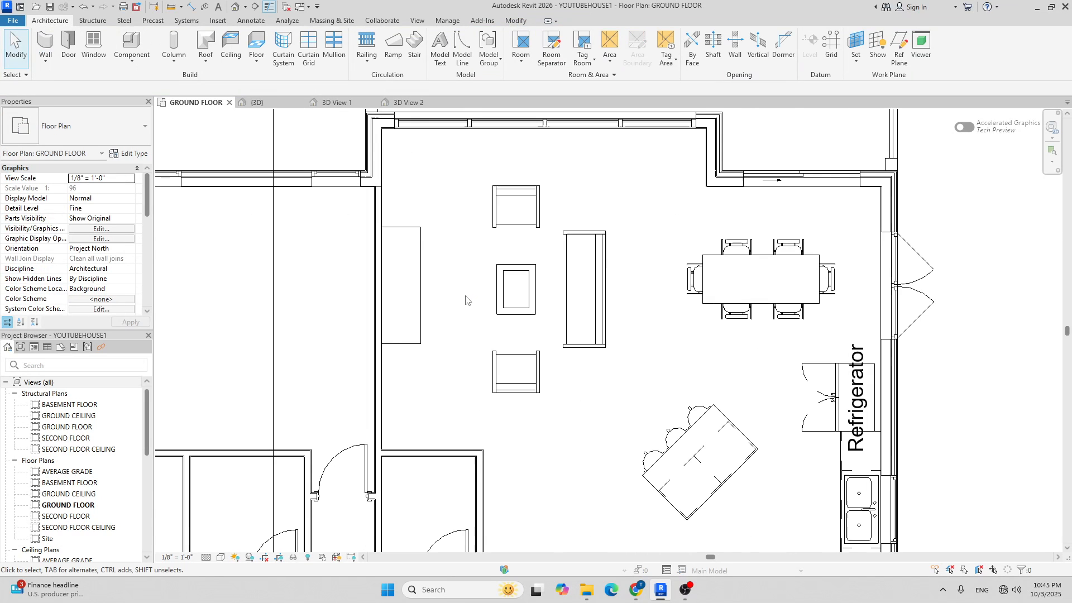
{"action": "key", "text": "a"}
{"action": "key", "text": "l"}
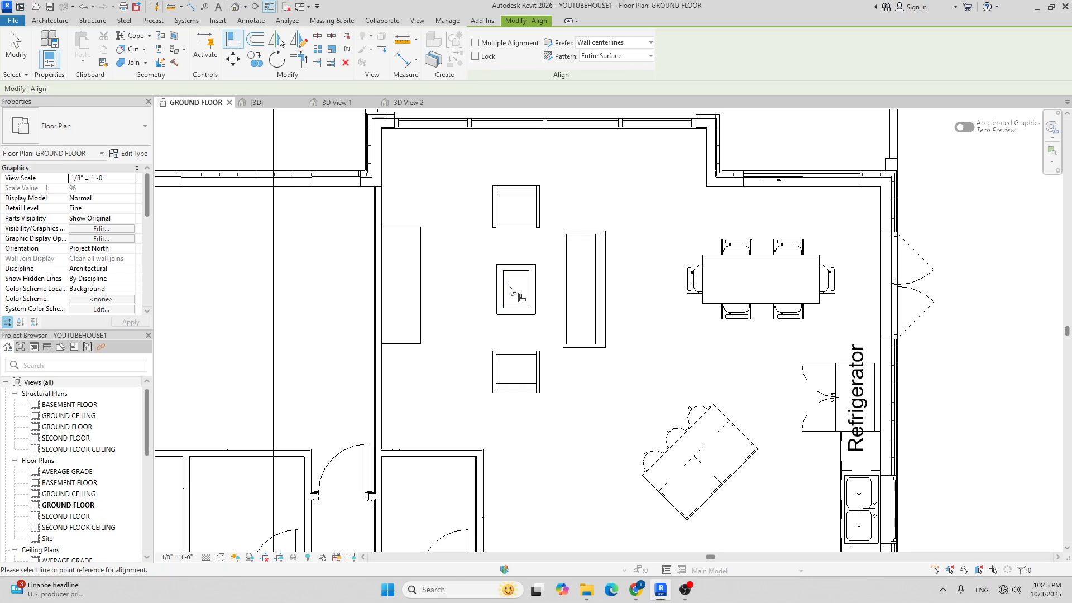
{"action": "left_click", "coordinate": [509, 290]}
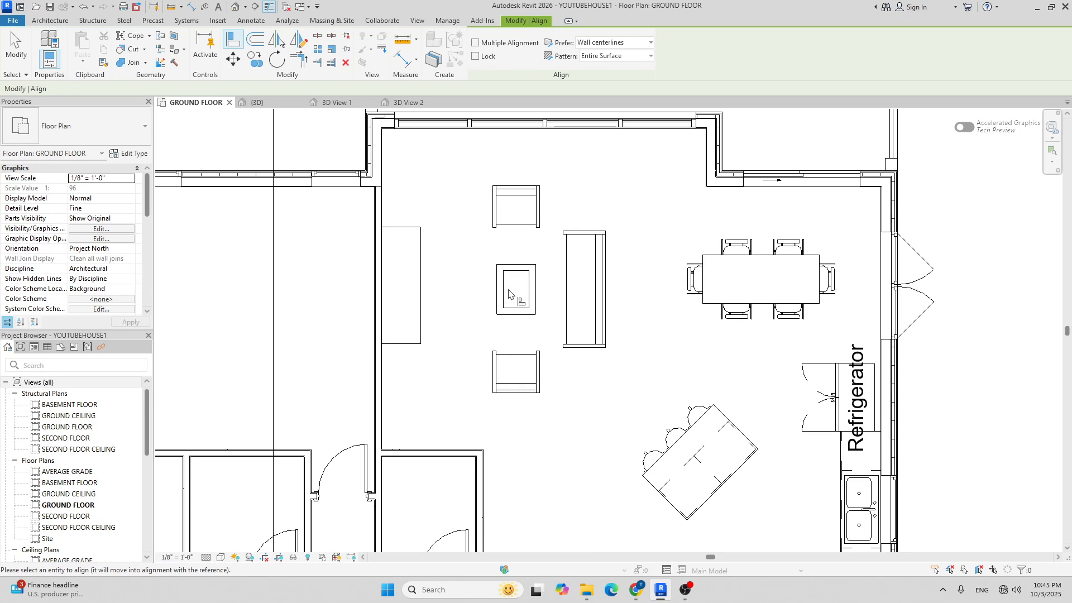
{"action": "left_click", "coordinate": [421, 292]}
{"action": "scroll", "coordinate": [417, 242], "scroll_direction": "down", "scroll_amount": 2}
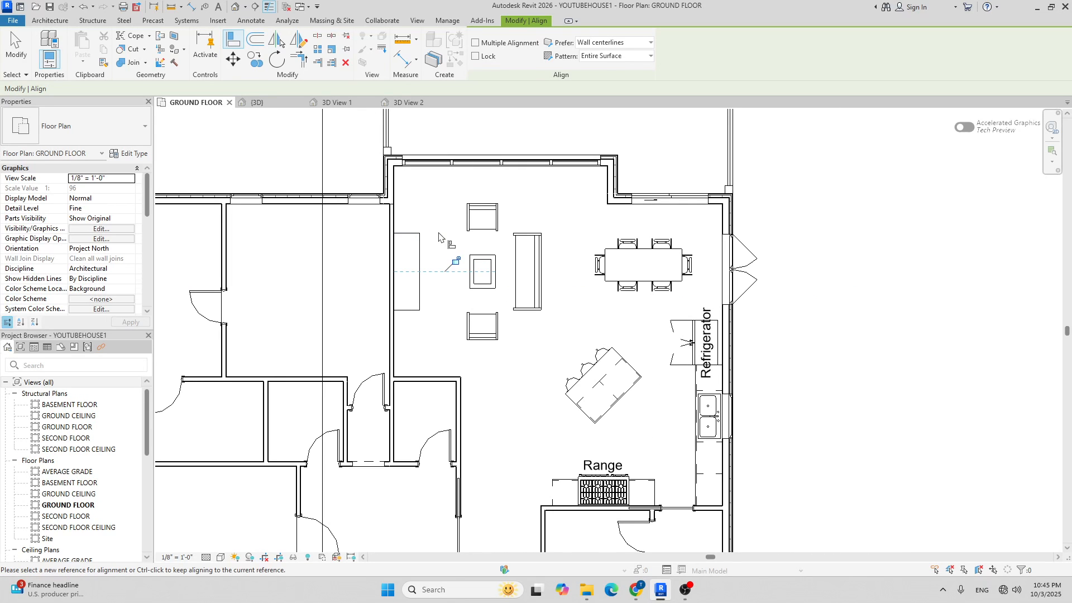
{"action": "key", "text": "Escape"}
{"action": "key", "text": "Escape"}
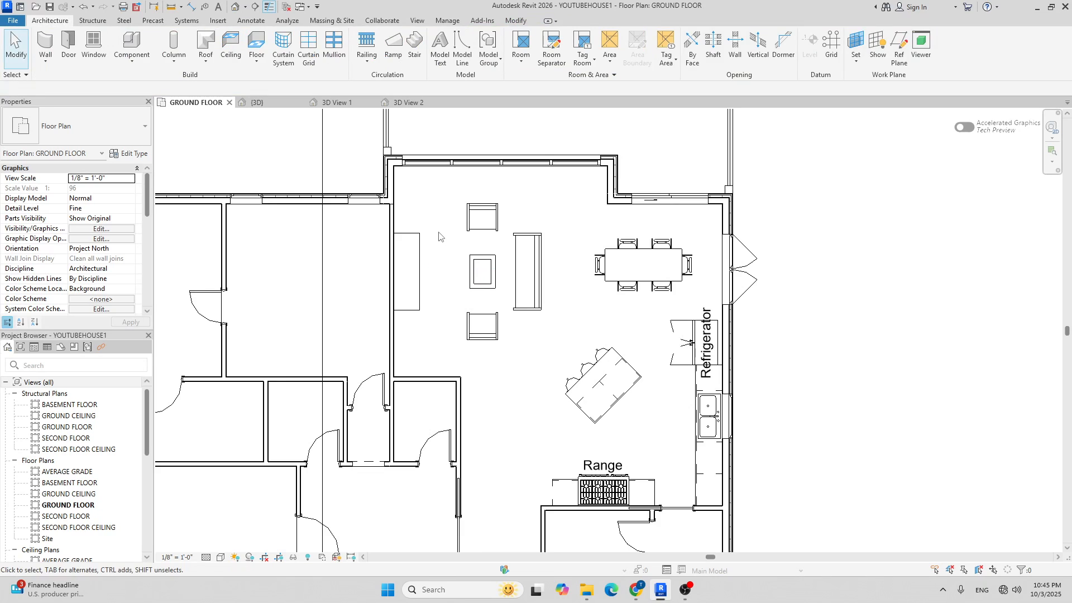
Orbit the {3D} view to check the furniture, then return to the GROUND FLOOR plan.
{"action": "left_click", "coordinate": [267, 106]}
{"action": "scroll", "coordinate": [656, 276], "scroll_direction": "up", "scroll_amount": 5}
{"action": "scroll", "coordinate": [657, 276], "scroll_direction": "up", "scroll_amount": 1}
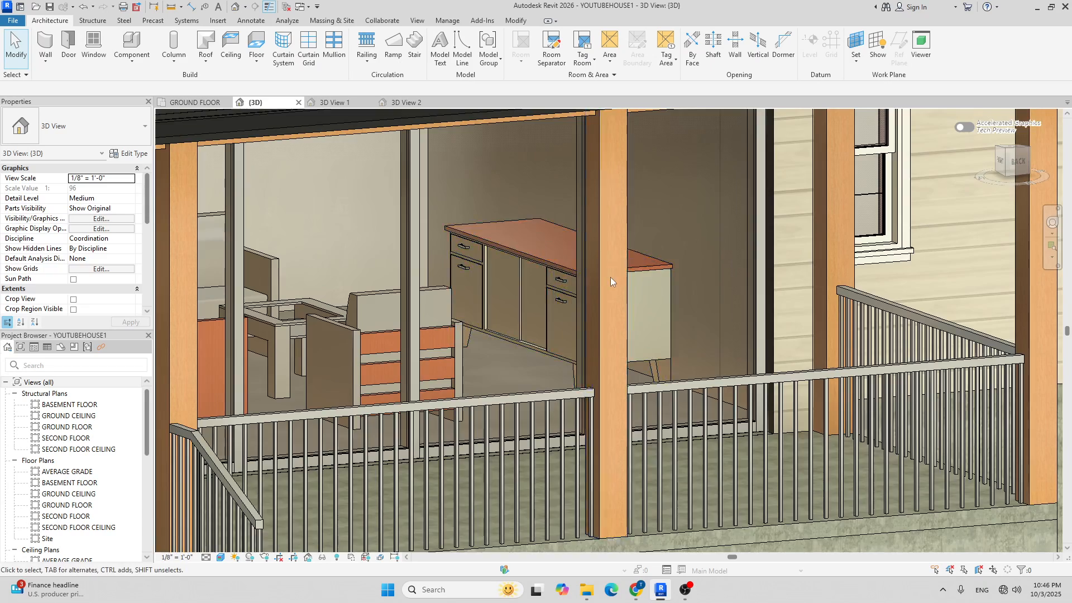
{"action": "scroll", "coordinate": [615, 274], "scroll_direction": "down", "scroll_amount": 2}
{"action": "middle_click_drag", "start_coordinate": [631, 279], "coordinate": [568, 293], "text": "shift"}
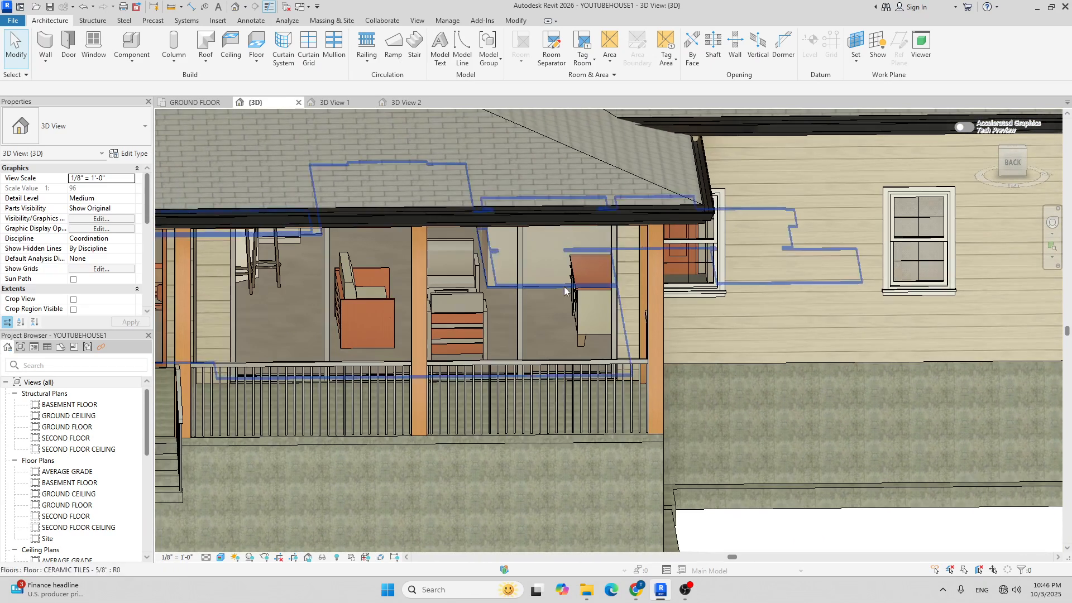
{"action": "left_click", "coordinate": [190, 103]}
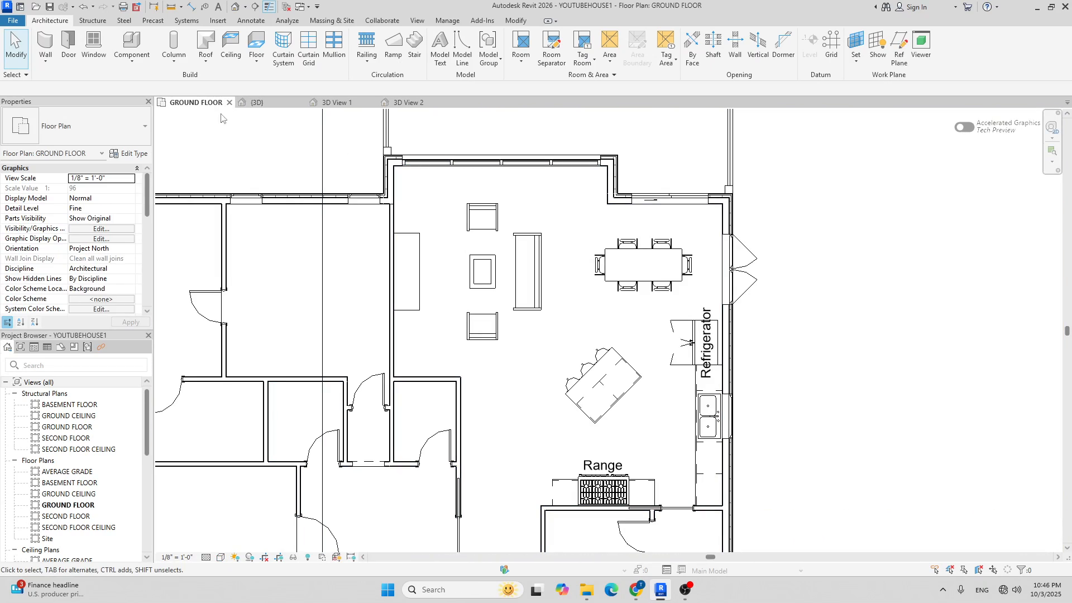
Compare the TV families in the Furniture library and load TV - Flat Screen.rfa.
{"action": "left_click", "coordinate": [131, 45]}
{"action": "left_click", "coordinate": [482, 51]}
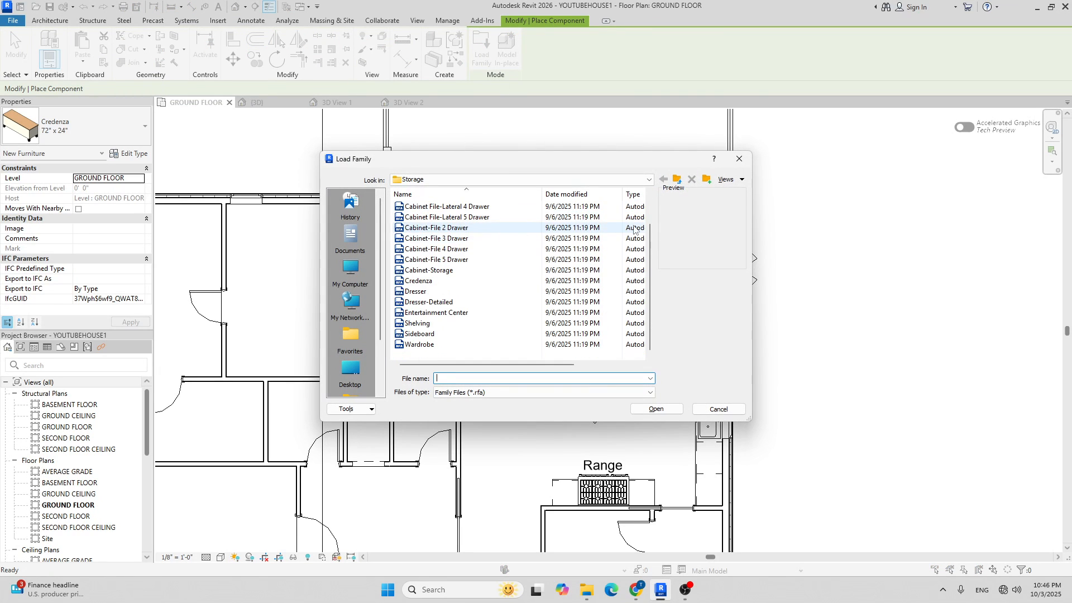
{"action": "left_click", "coordinate": [677, 180]}
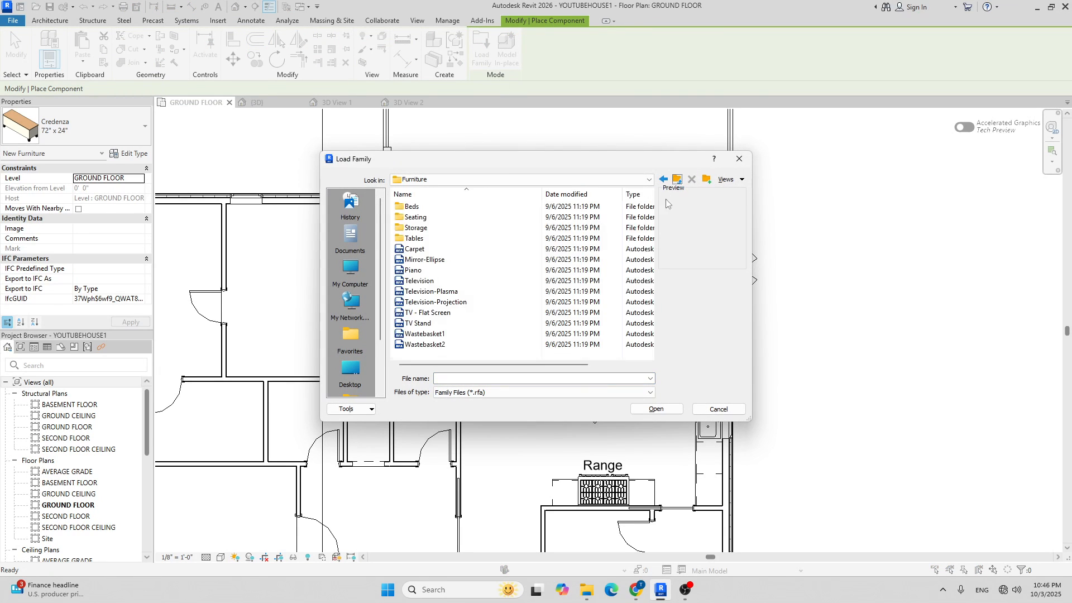
{"action": "left_click", "coordinate": [436, 314]}
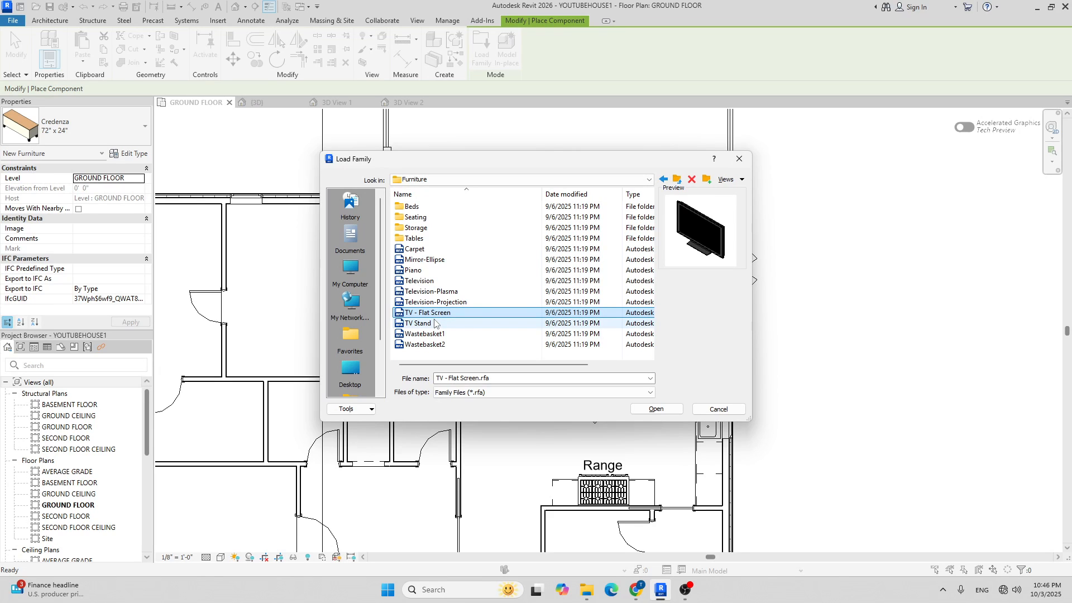
{"action": "left_click", "coordinate": [435, 324]}
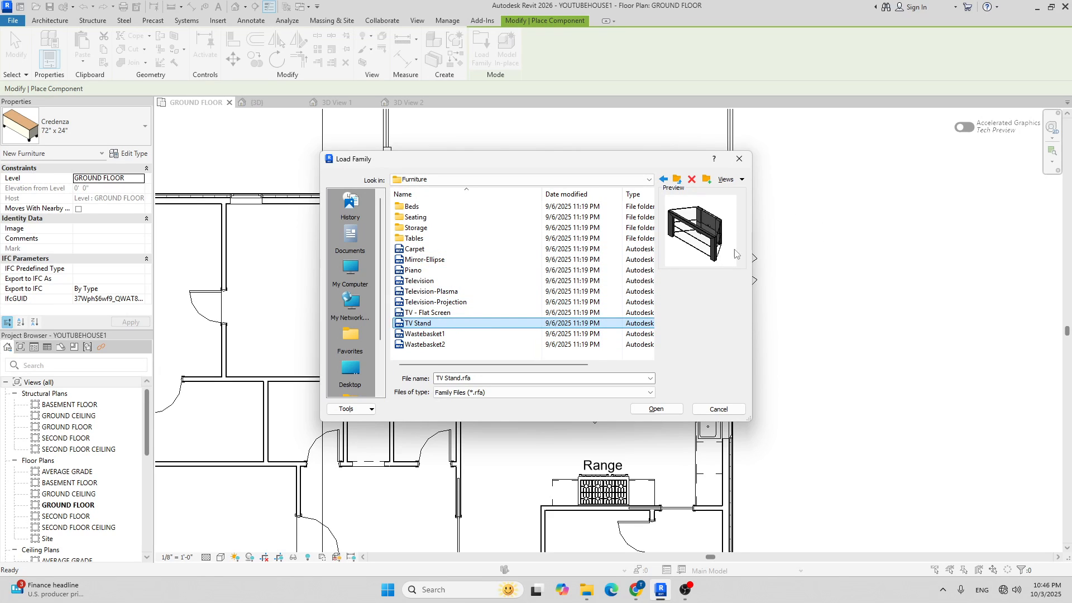
{"action": "left_click", "coordinate": [441, 313]}
{"action": "left_click", "coordinate": [449, 302]}
{"action": "key", "text": "Up"}
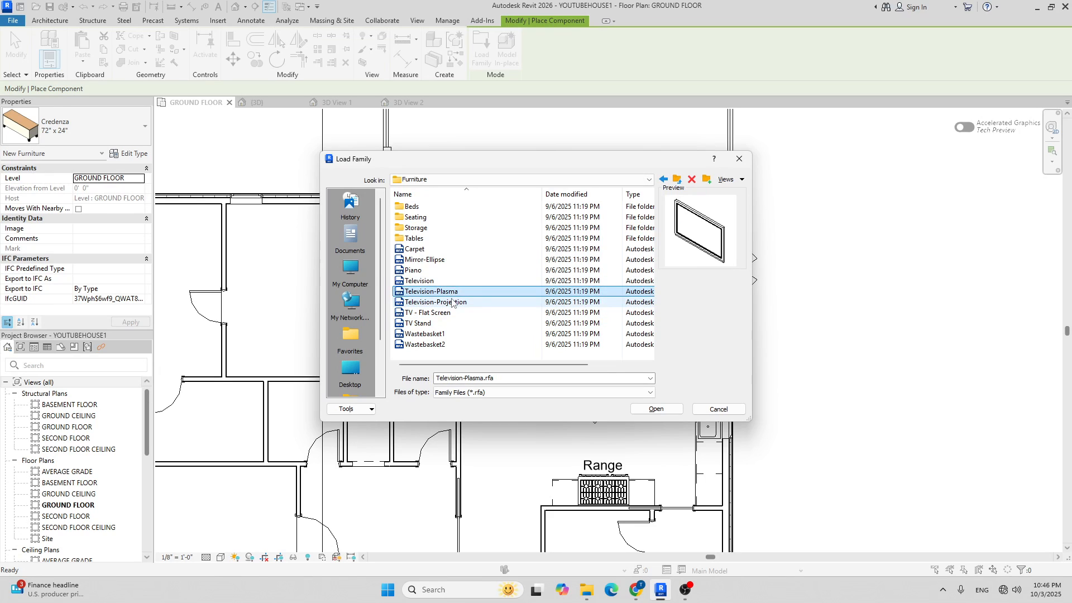
{"action": "left_click", "coordinate": [445, 282]}
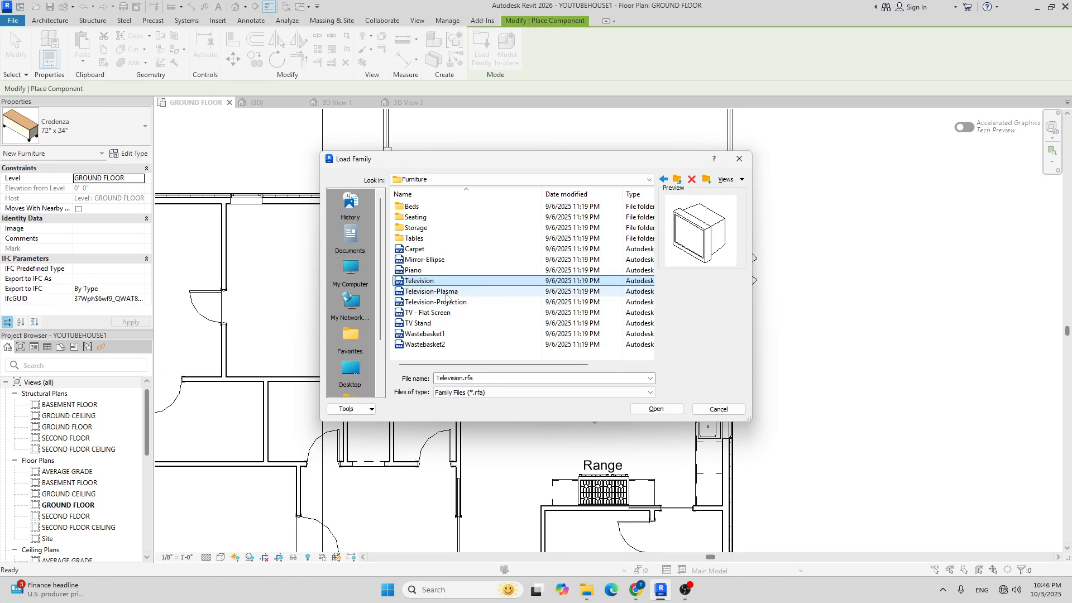
{"action": "left_click", "coordinate": [438, 312]}
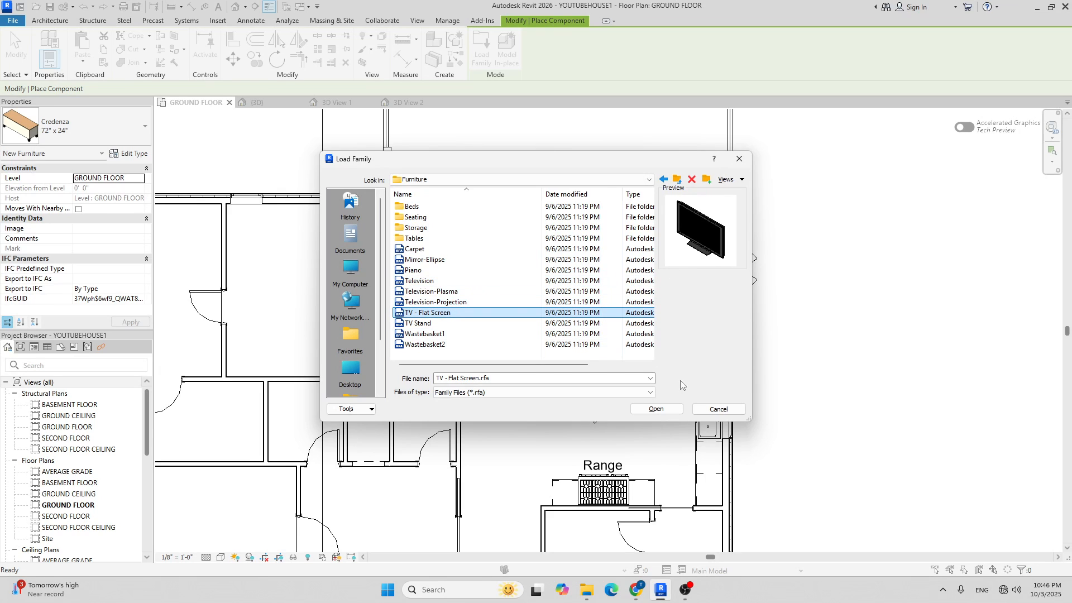
{"action": "left_click", "coordinate": [657, 409]}
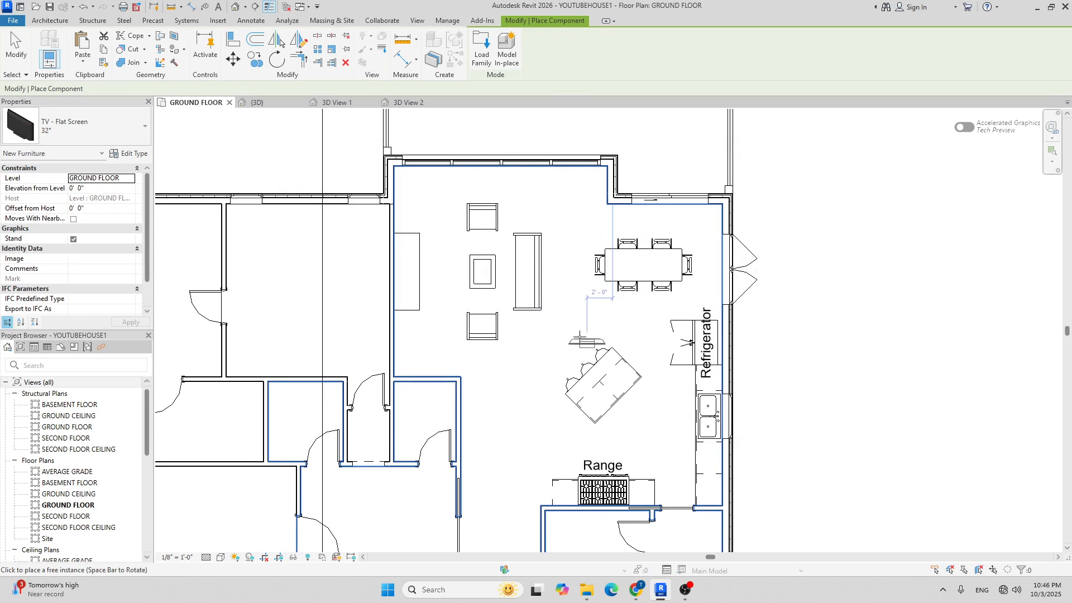
Duplicate the 32" TV - Flat Screen type as 60" with a 60" Diagonal.
{"action": "left_click", "coordinate": [98, 130]}
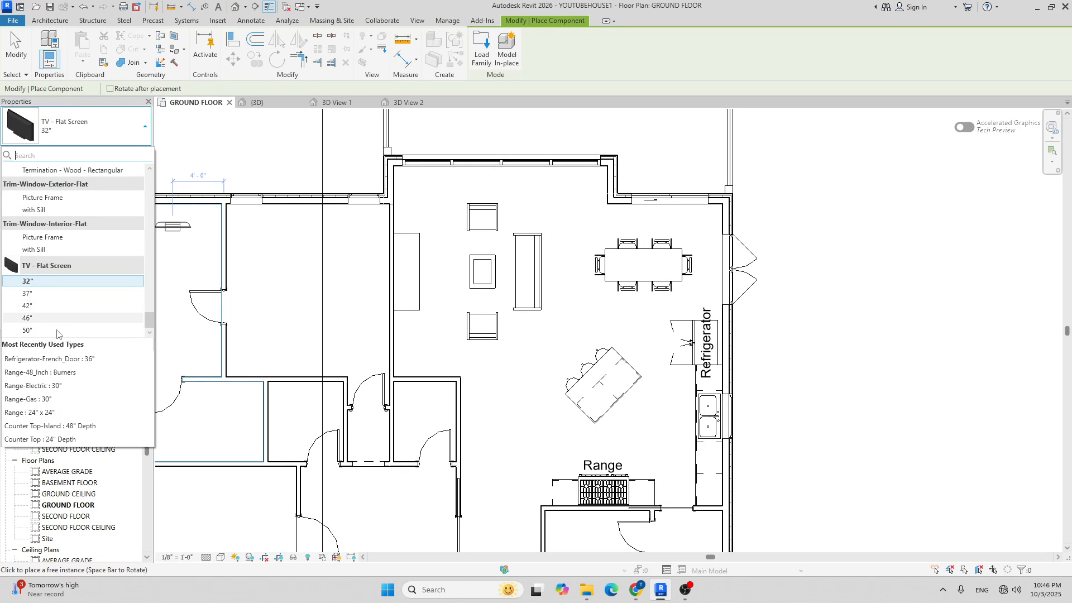
{"action": "left_click", "coordinate": [126, 130]}
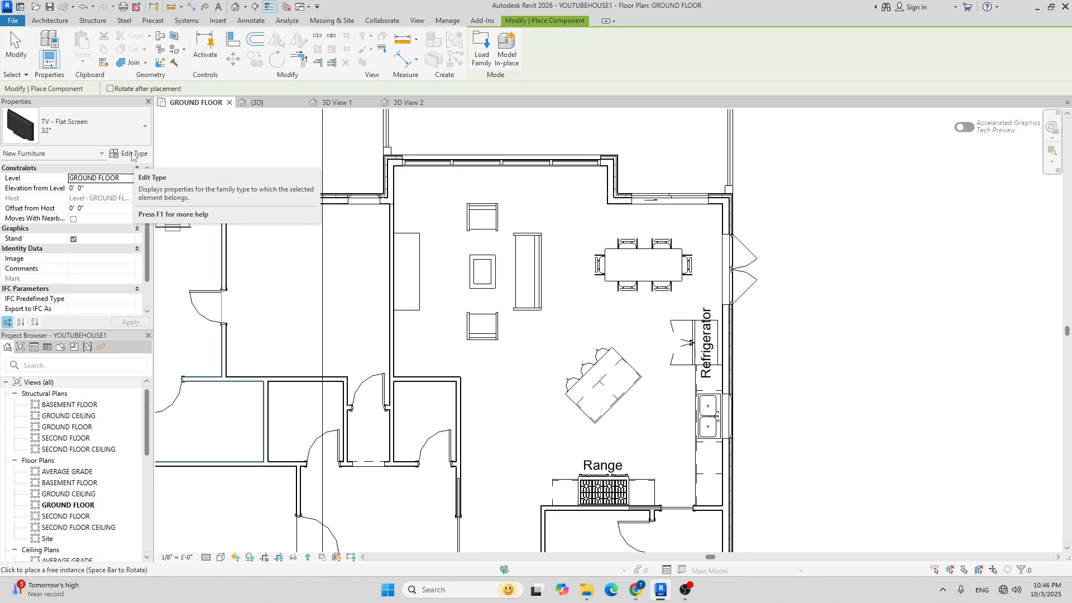
{"action": "left_click", "coordinate": [131, 155]}
{"action": "left_click", "coordinate": [935, 109]}
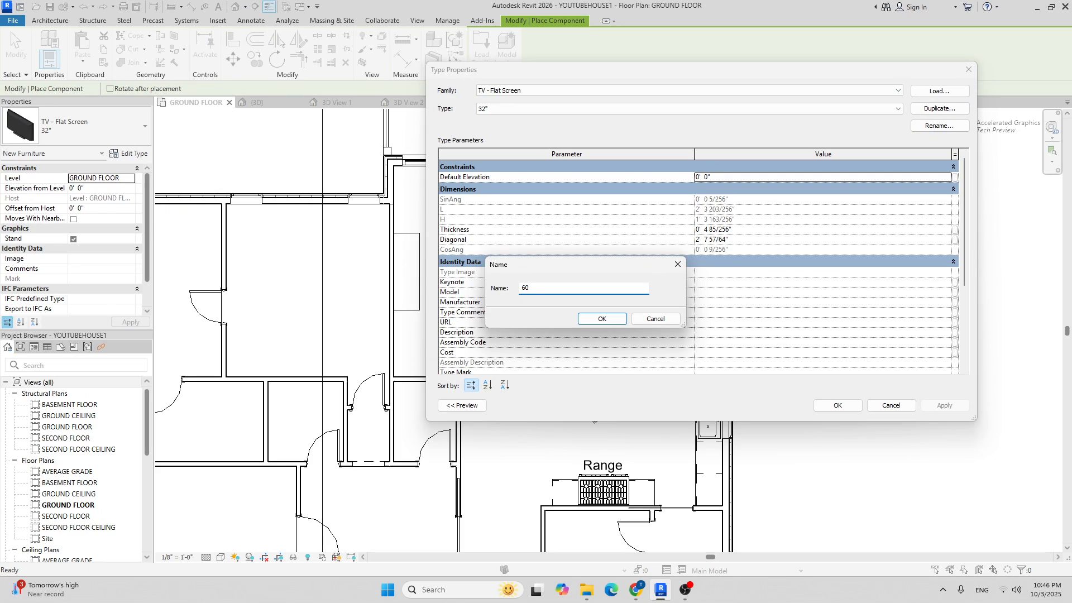
{"action": "left_click", "coordinate": [614, 320]}
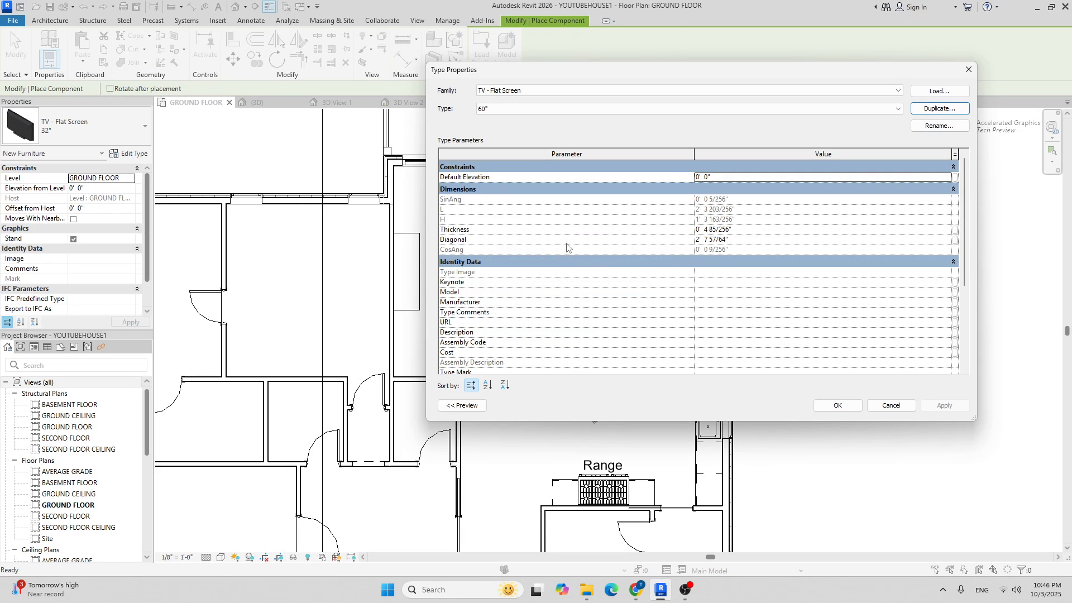
{"action": "left_click", "coordinate": [753, 240]}
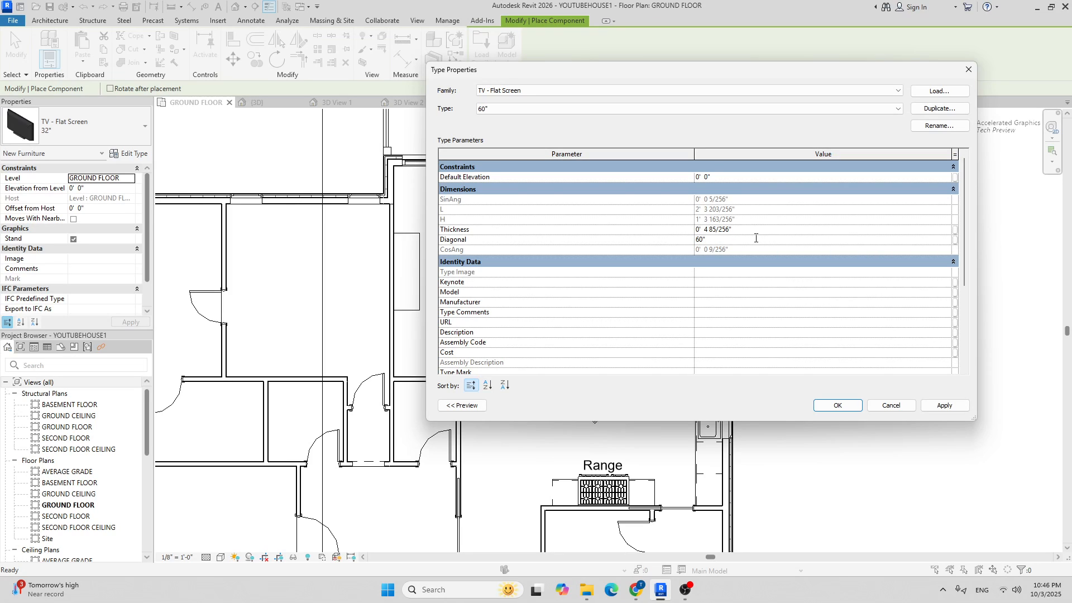
{"action": "left_click", "coordinate": [837, 405]}
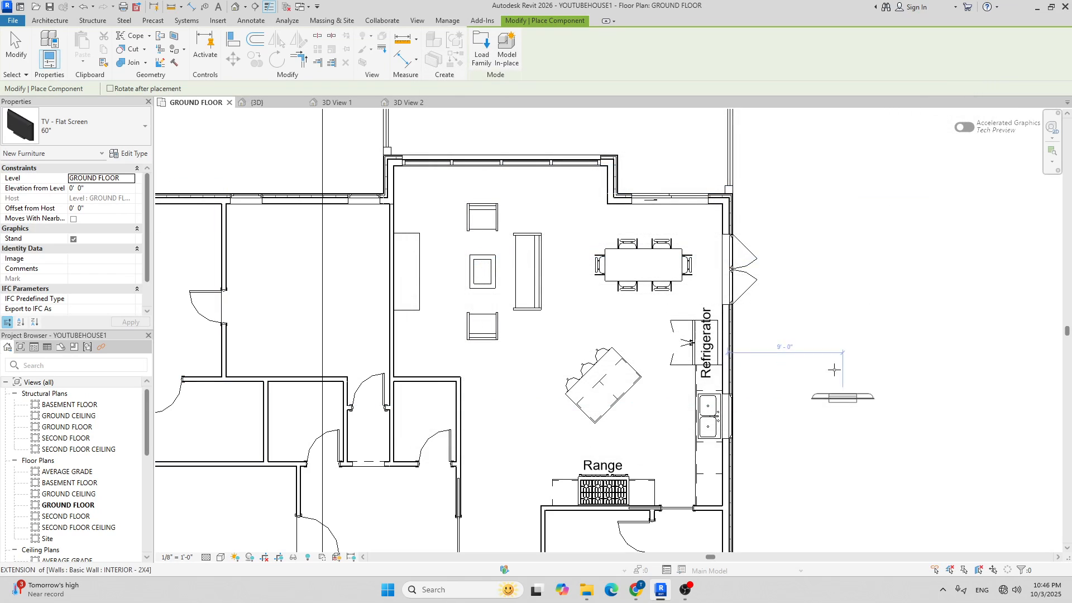
Rotate the 60" TV and place it on the cabinet along the living room's left wall.
{"action": "scroll", "coordinate": [411, 273], "scroll_direction": "up", "scroll_amount": 4}
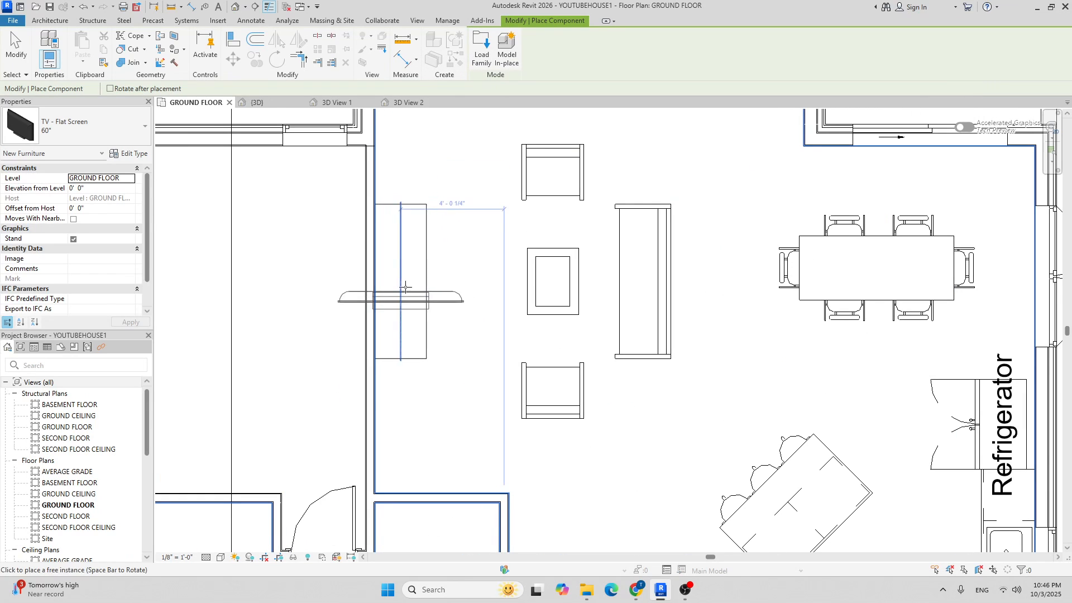
{"action": "key", "text": "space"}
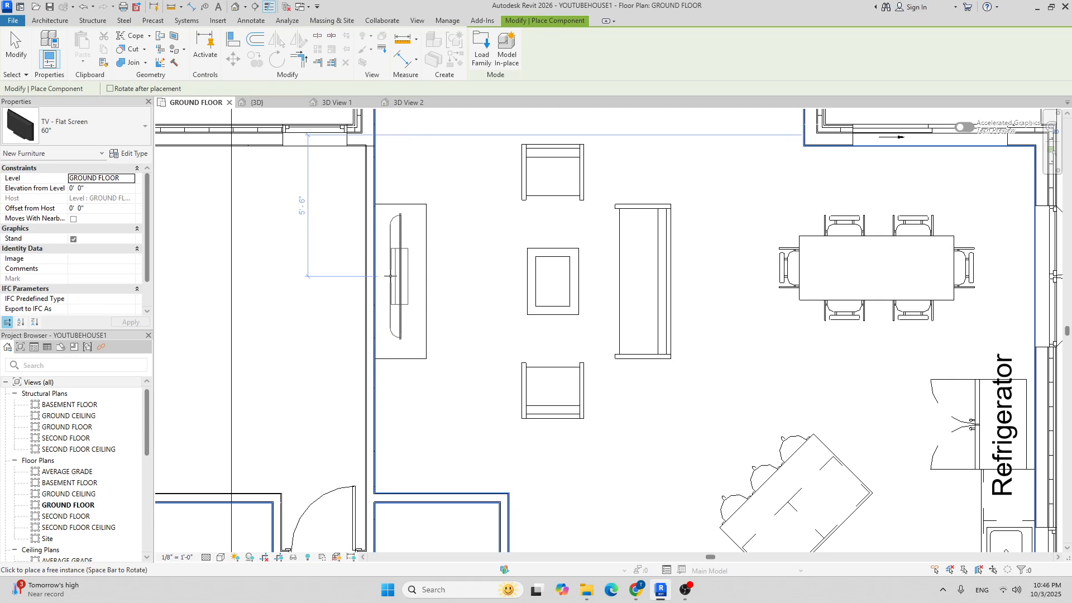
{"action": "left_click", "coordinate": [390, 280]}
{"action": "scroll", "coordinate": [493, 239], "scroll_direction": "down", "scroll_amount": 4}
Switch to the {3D} view and orbit toward the living room.
{"action": "key", "text": "Escape"}
{"action": "key", "text": "Escape"}
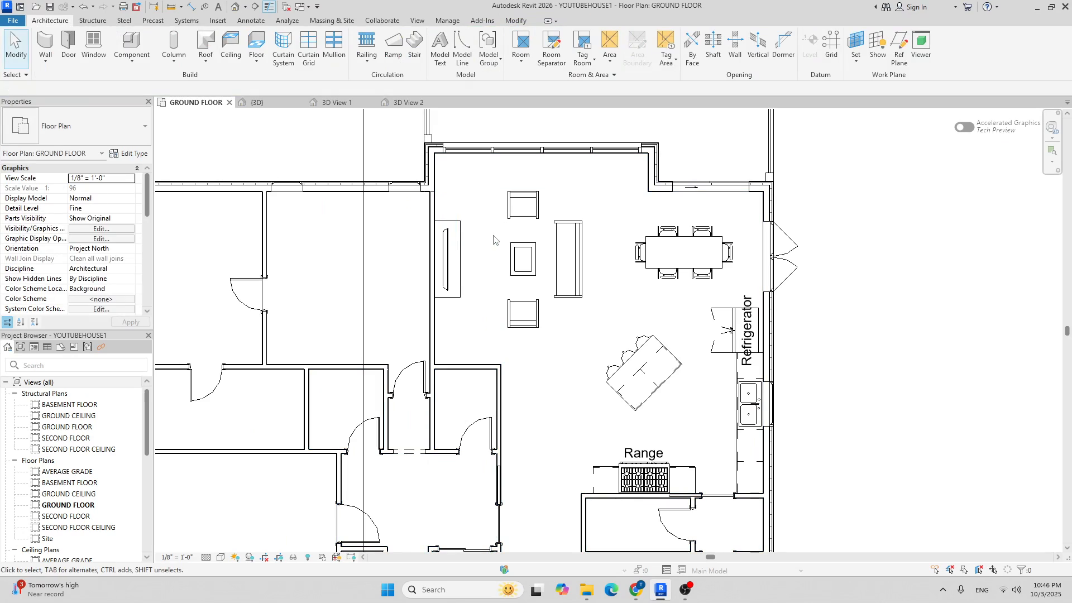
{"action": "left_click", "coordinate": [256, 102]}
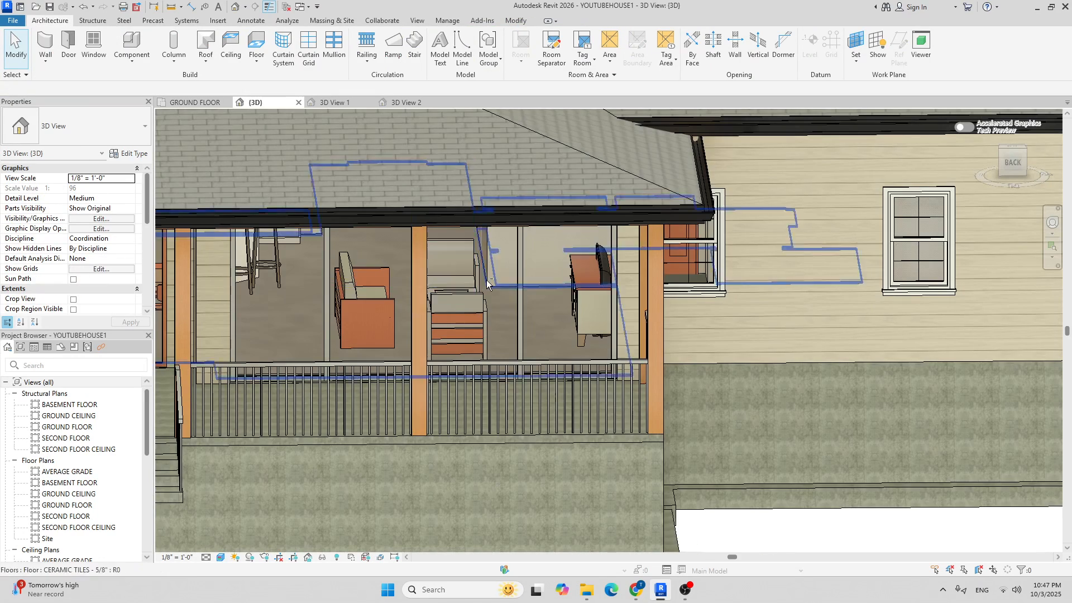
{"action": "middle_click_drag", "start_coordinate": [486, 279], "coordinate": [556, 269], "text": "shift"}
{"action": "scroll", "coordinate": [585, 249], "scroll_direction": "up", "scroll_amount": 3}
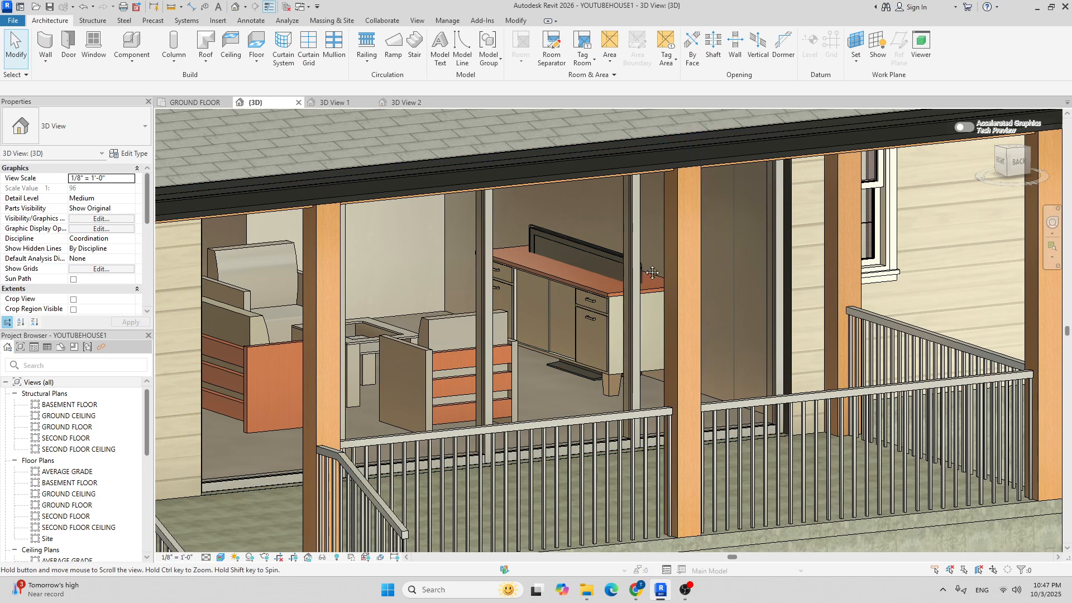
{"action": "middle_click_drag", "start_coordinate": [627, 312], "coordinate": [531, 290]}
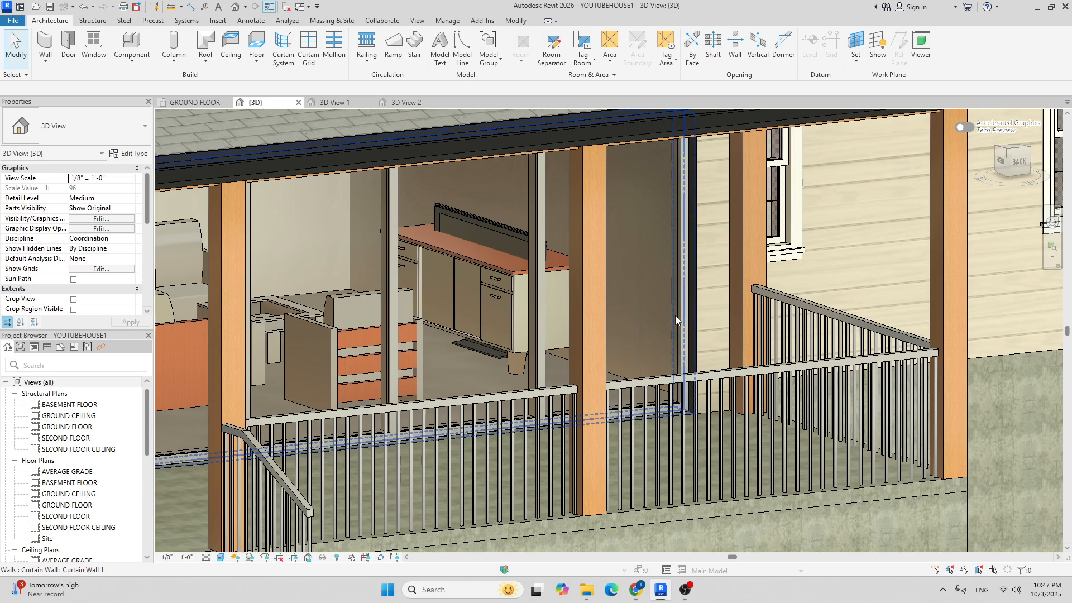
Align the TV's base to the top of the credenza with AL.
{"action": "key", "text": "a"}
{"action": "key", "text": "l"}
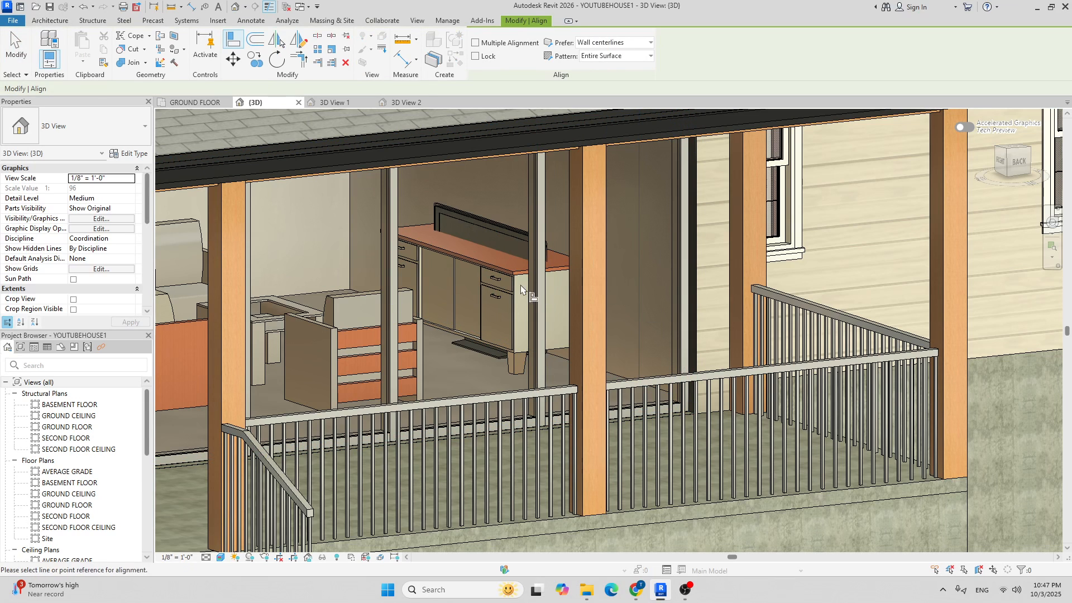
{"action": "scroll", "coordinate": [508, 279], "scroll_direction": "up", "scroll_amount": 4}
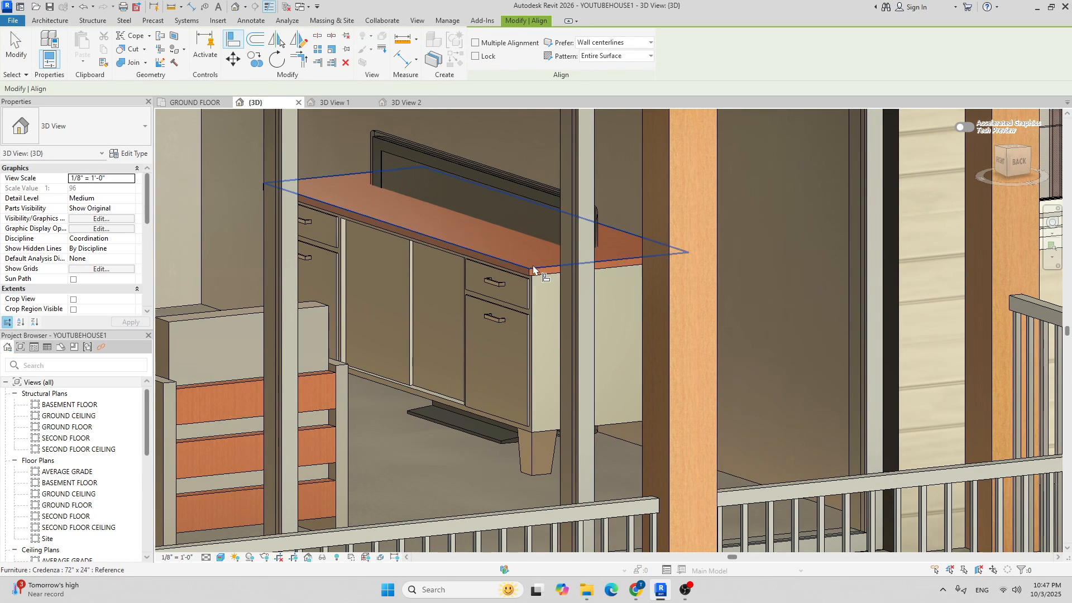
{"action": "left_click", "coordinate": [534, 271]}
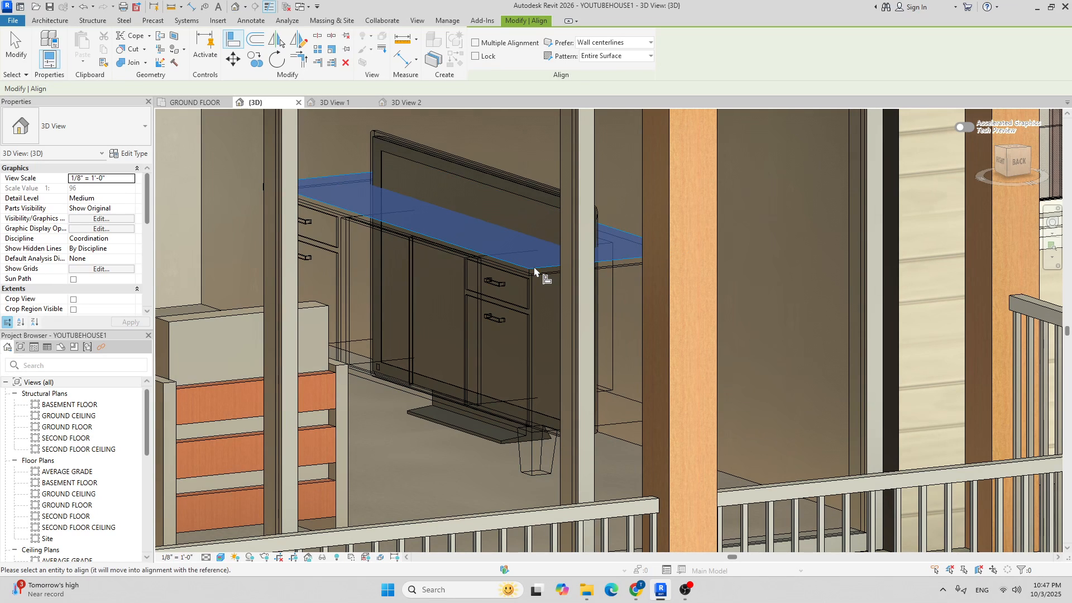
{"action": "scroll", "coordinate": [511, 437], "scroll_direction": "up", "scroll_amount": 3}
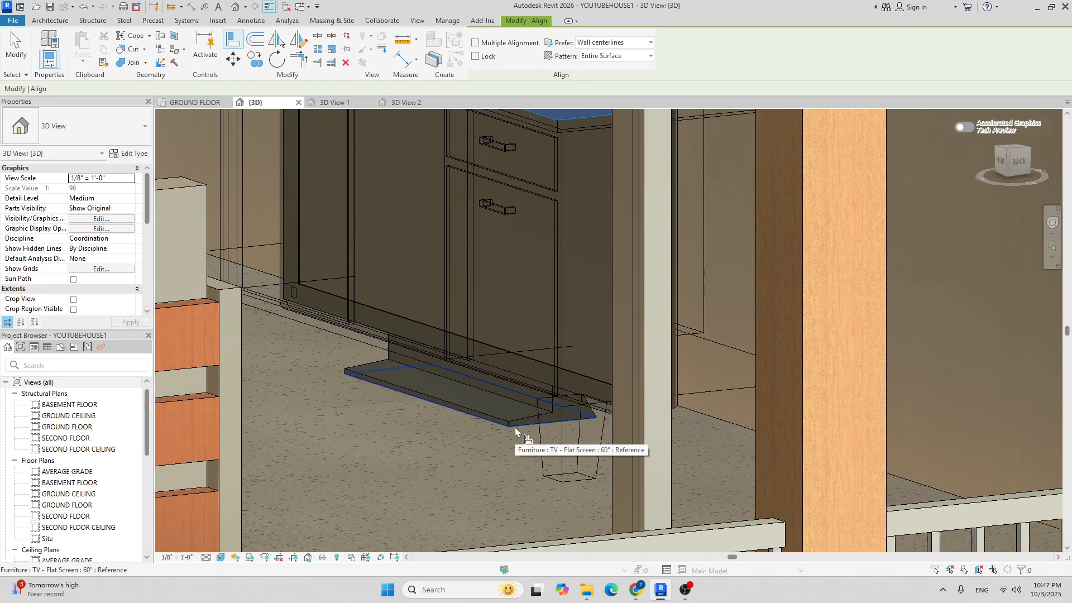
{"action": "left_click", "coordinate": [515, 427]}
{"action": "scroll", "coordinate": [515, 427], "scroll_direction": "down", "scroll_amount": 5}
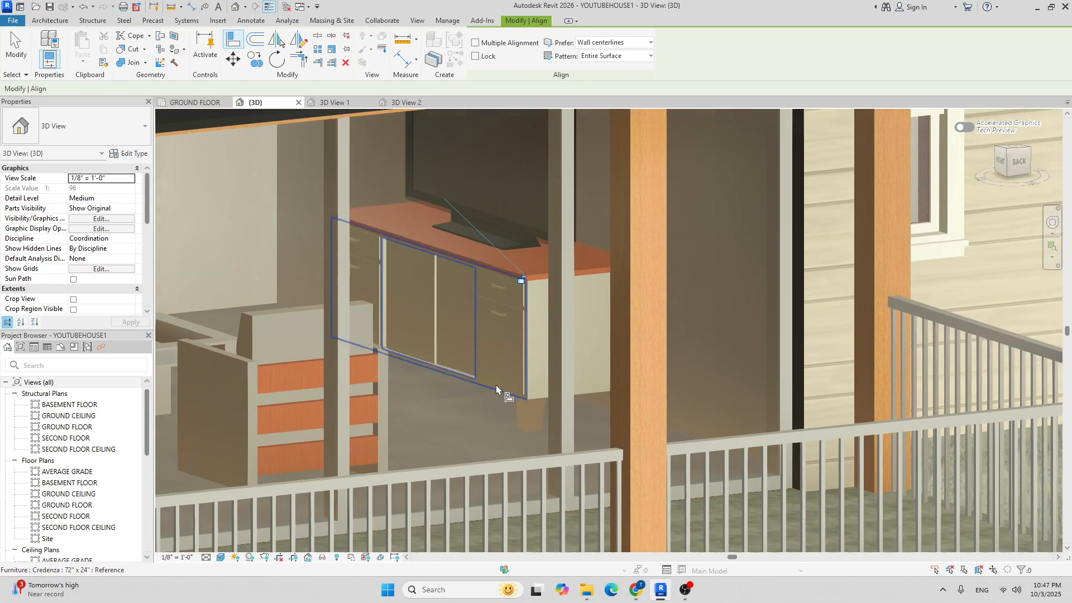
{"action": "scroll", "coordinate": [496, 341], "scroll_direction": "down", "scroll_amount": 5}
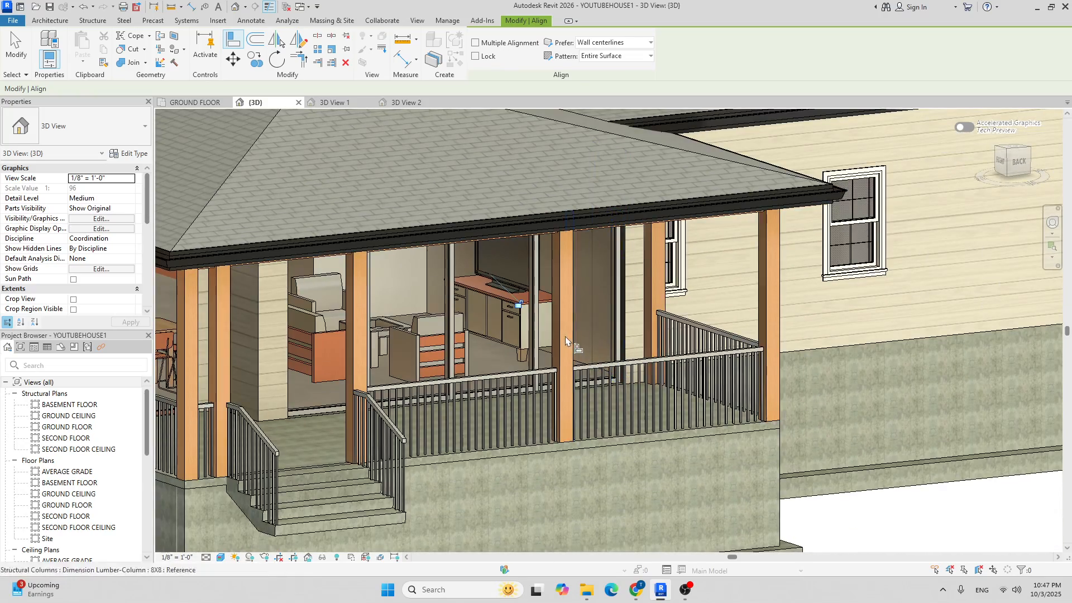
{"action": "key", "text": "Escape"}
{"action": "key", "text": "Escape"}
Check the TV from the front, then return to the GROUND FLOOR plan.
{"action": "middle_click_drag", "start_coordinate": [597, 321], "coordinate": [510, 318], "text": "shift"}
{"action": "left_click", "coordinate": [192, 102]}
{"action": "scroll", "coordinate": [459, 279], "scroll_direction": "down", "scroll_amount": 3}
{"action": "scroll", "coordinate": [459, 279], "scroll_direction": "up", "scroll_amount": 4}
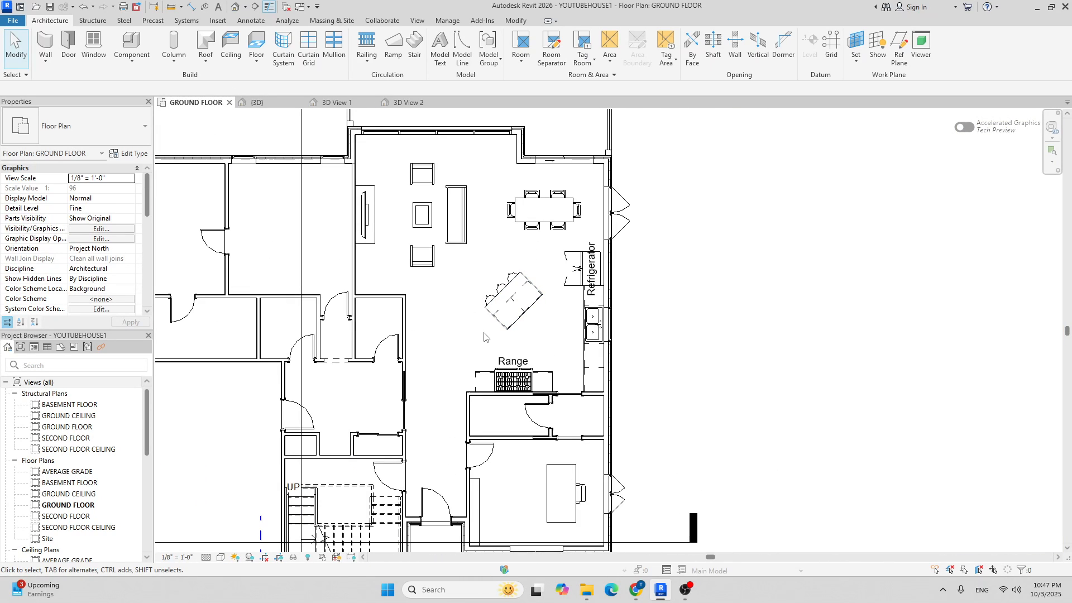
Place a perspective camera aimed across the living room toward the sliding doors.
{"action": "scroll", "coordinate": [339, 120], "scroll_direction": "down", "scroll_amount": 3}
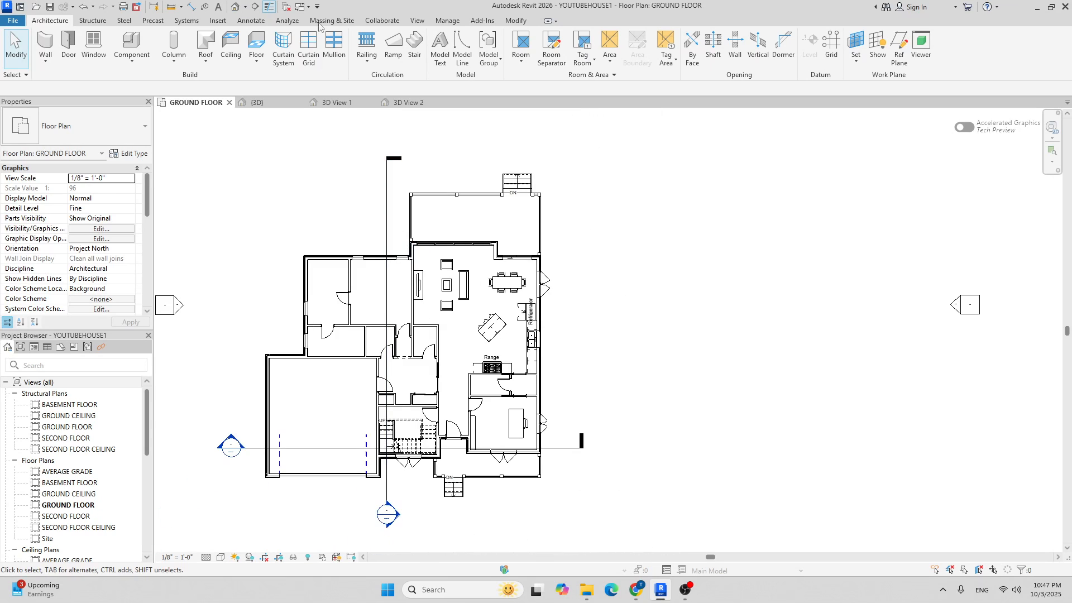
{"action": "right_click", "coordinate": [247, 8]}
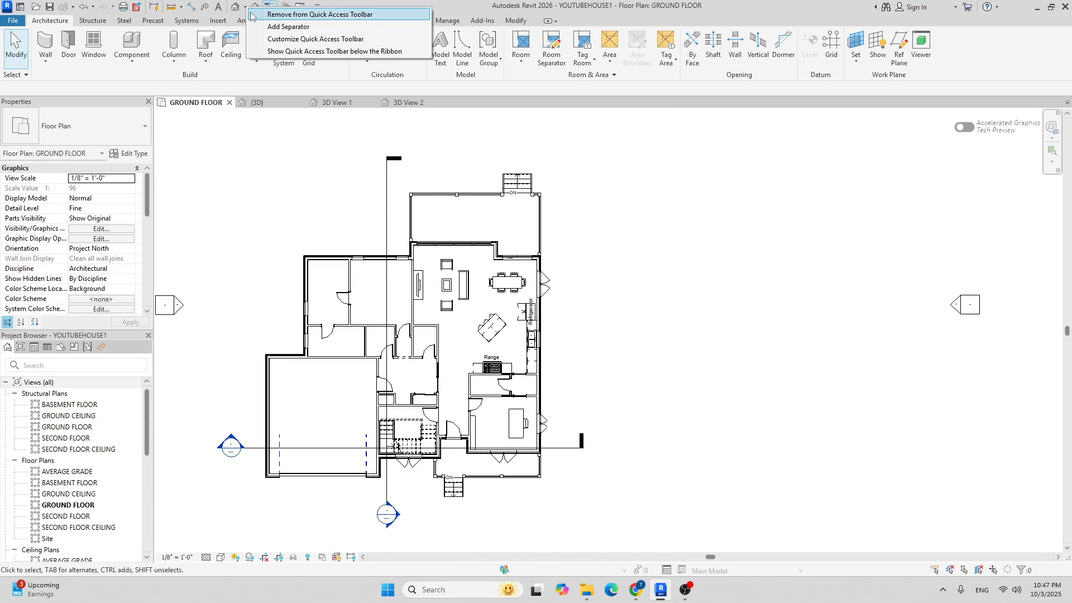
{"action": "left_click", "coordinate": [245, 7]}
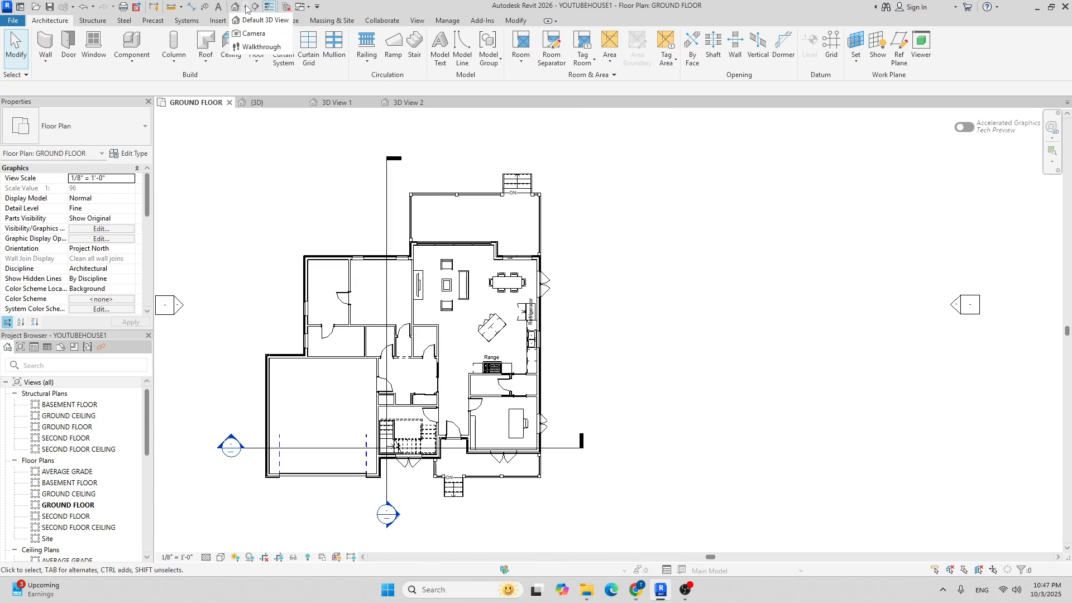
{"action": "left_click", "coordinate": [254, 34]}
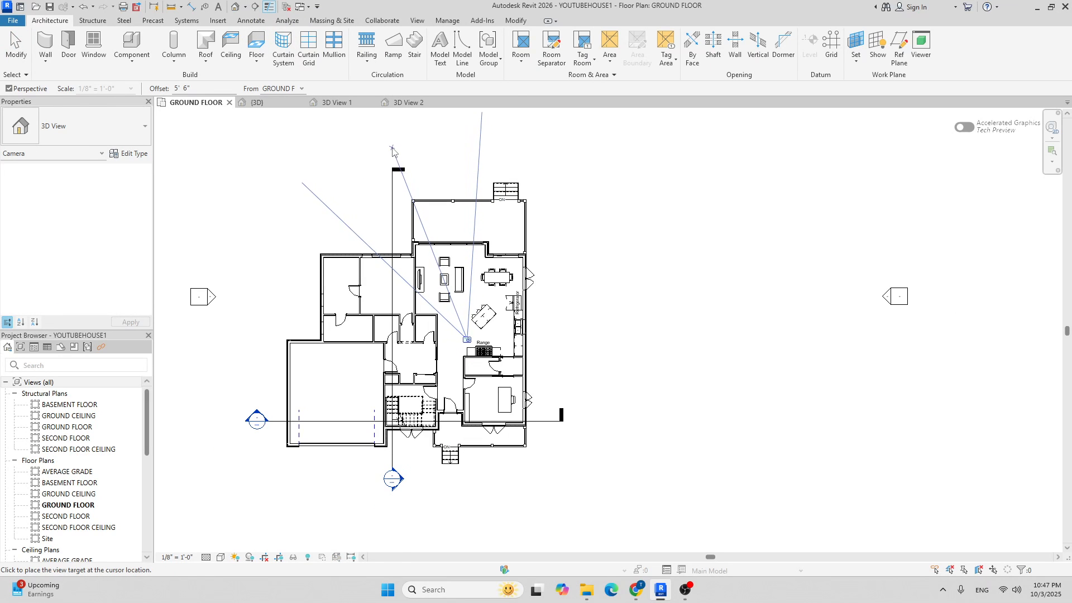
{"action": "left_click", "coordinate": [401, 164]}
Enlarge the camera view's crop region downward and to both sides.
{"action": "scroll", "coordinate": [407, 173], "scroll_direction": "down", "scroll_amount": 6}
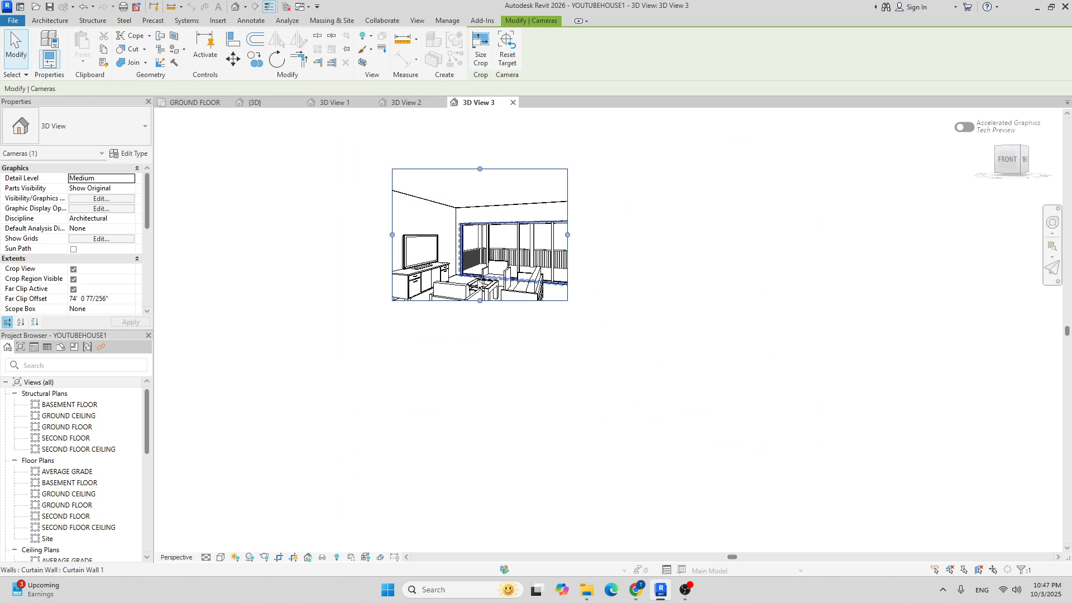
{"action": "left_click_drag", "start_coordinate": [480, 301], "coordinate": [479, 331]}
{"action": "left_click_drag", "start_coordinate": [392, 250], "coordinate": [359, 250]}
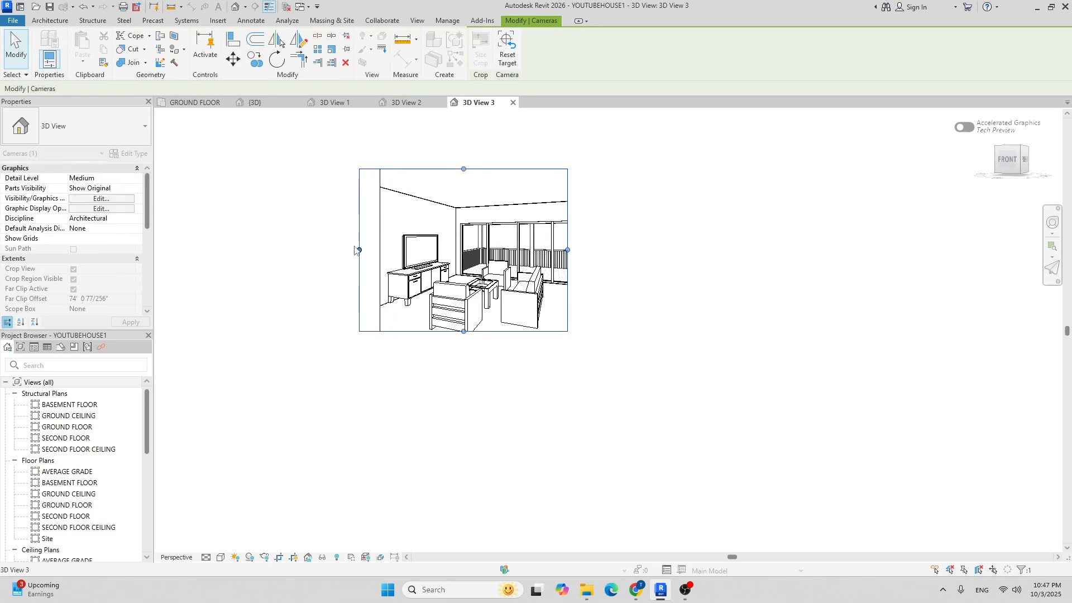
{"action": "left_click_drag", "start_coordinate": [464, 331], "coordinate": [465, 359]}
{"action": "left_click_drag", "start_coordinate": [567, 263], "coordinate": [625, 267]}
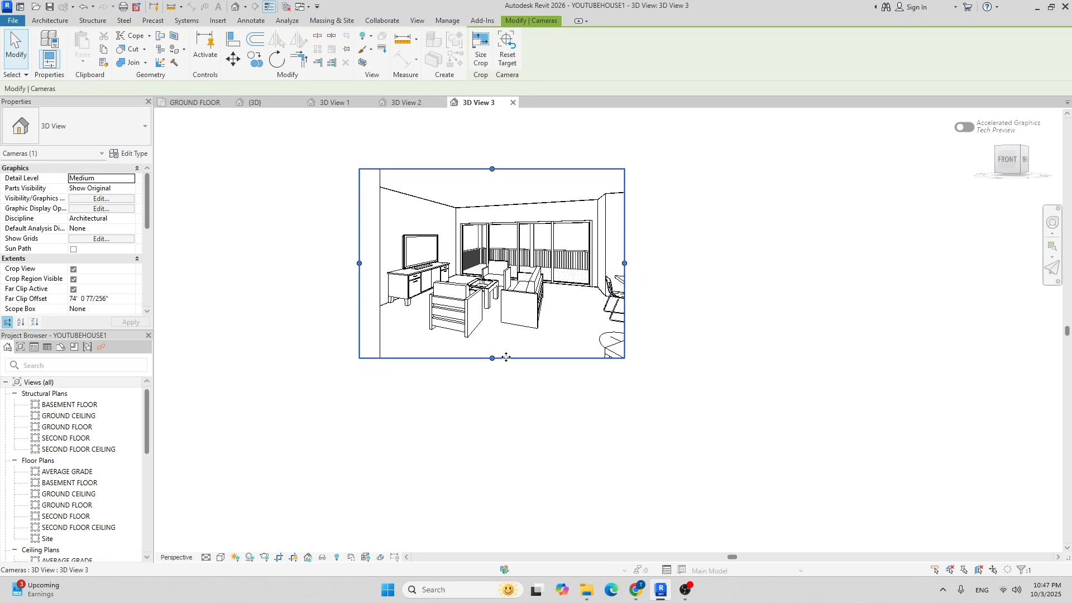
{"action": "left_click_drag", "start_coordinate": [493, 359], "coordinate": [493, 366]}
{"action": "left_click_drag", "start_coordinate": [624, 267], "coordinate": [653, 267]}
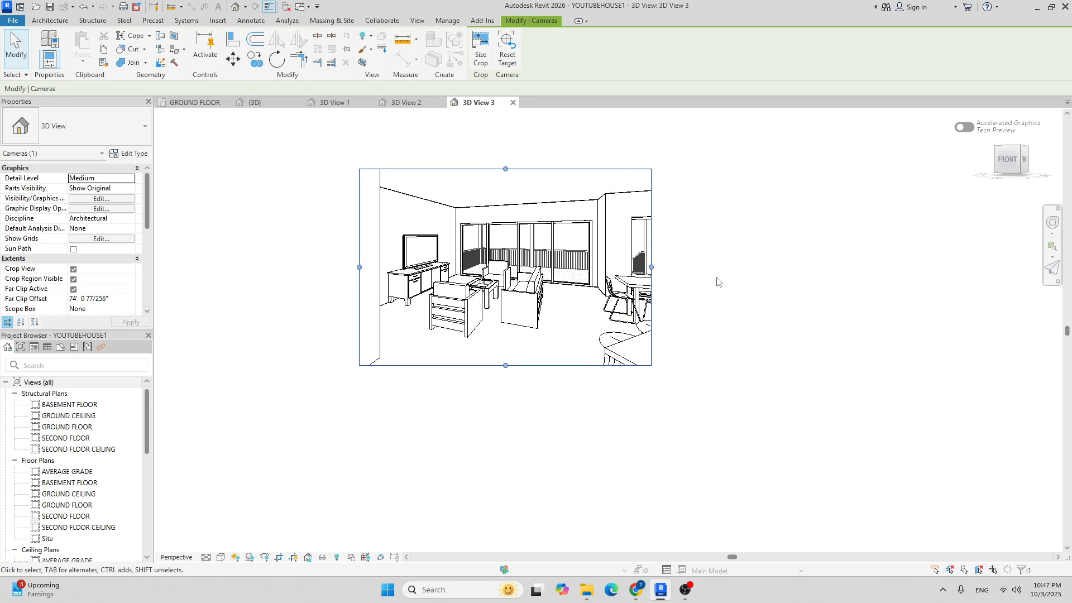
{"action": "middle_click_drag", "start_coordinate": [716, 278], "coordinate": [674, 275]}
Set 3D View 3 to the Shaded visual style and recentre it on the room.
{"action": "left_click", "coordinate": [222, 556]}
{"action": "left_click", "coordinate": [246, 511]}
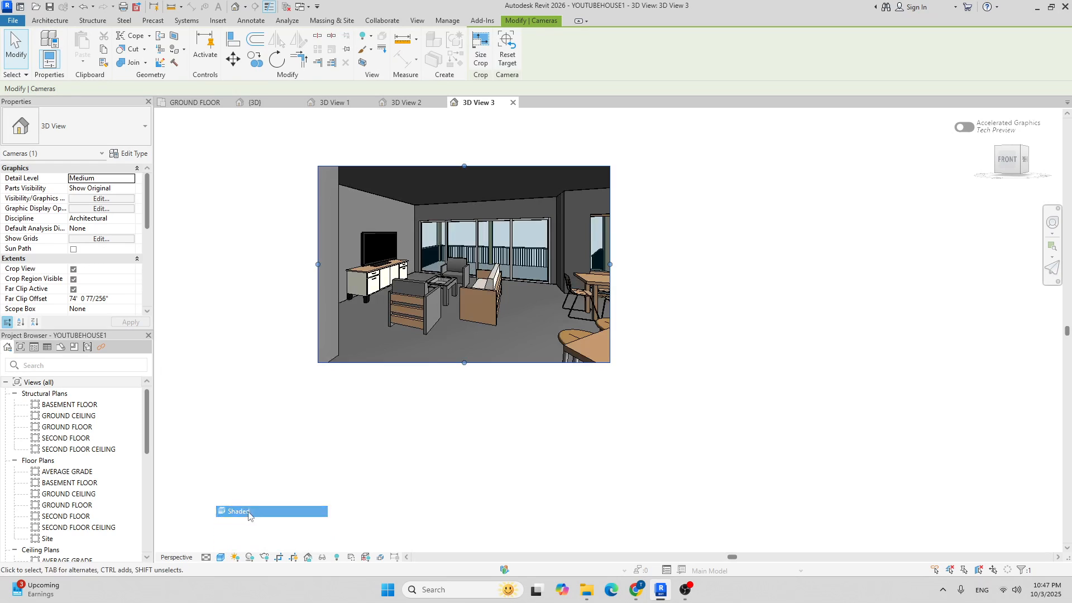
{"action": "scroll", "coordinate": [676, 227], "scroll_direction": "up", "scroll_amount": 2}
{"action": "middle_click_drag", "start_coordinate": [439, 303], "coordinate": [514, 321]}
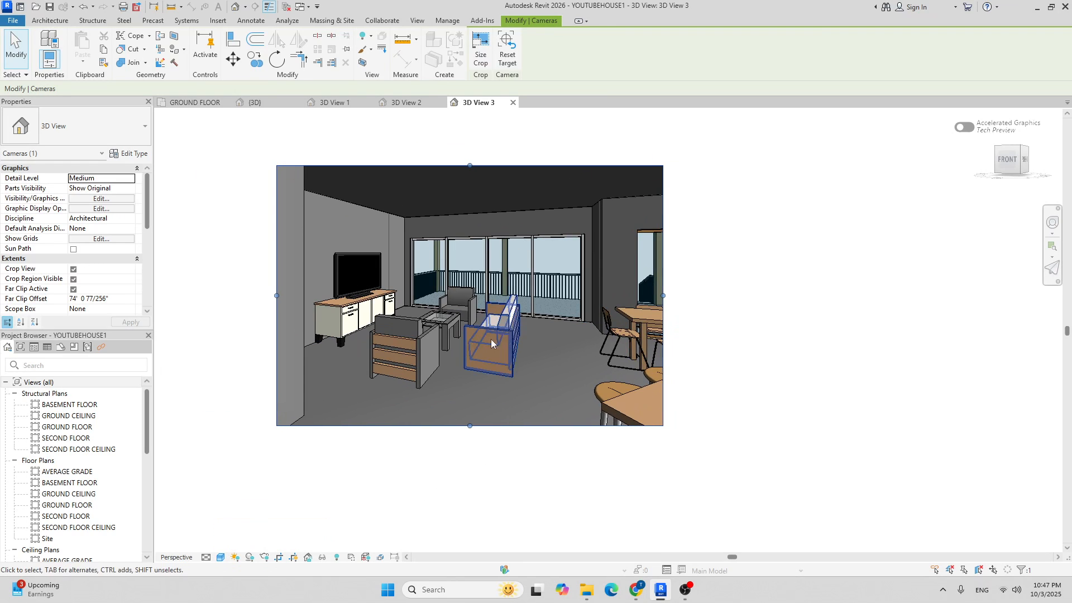
{"action": "scroll", "coordinate": [398, 339], "scroll_direction": "up", "scroll_amount": 4}
{"action": "middle_click_drag", "start_coordinate": [555, 285], "coordinate": [551, 309]}
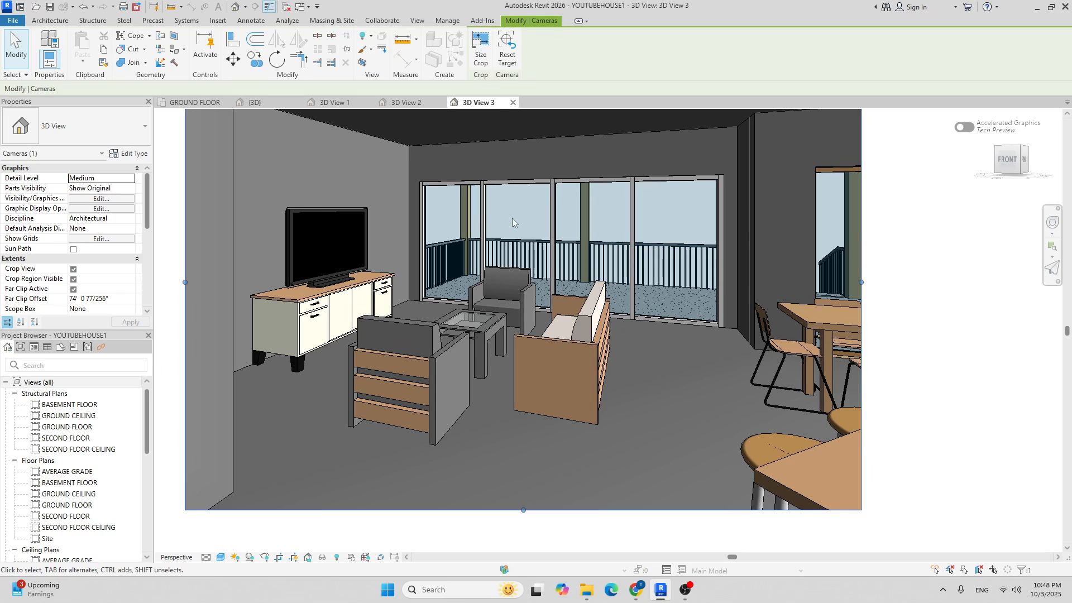
{"action": "scroll", "coordinate": [513, 222], "scroll_direction": "down", "scroll_amount": 5}
{"action": "left_click", "coordinate": [329, 388]}
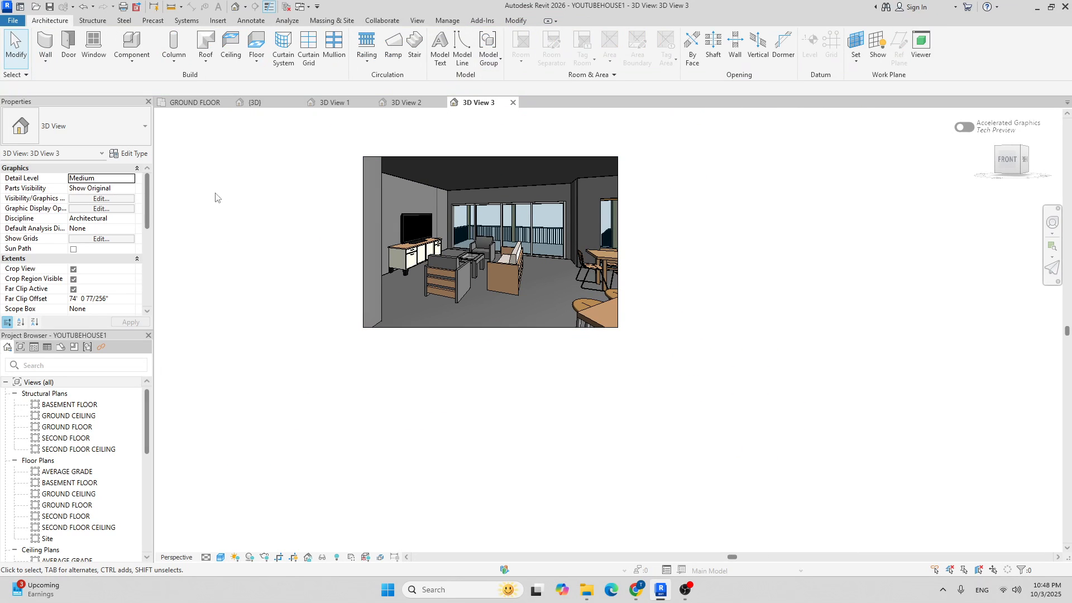
Return to the GROUND FLOOR plan and zoom to the small rooms beside the kitchen.
{"action": "left_click", "coordinate": [206, 104]}
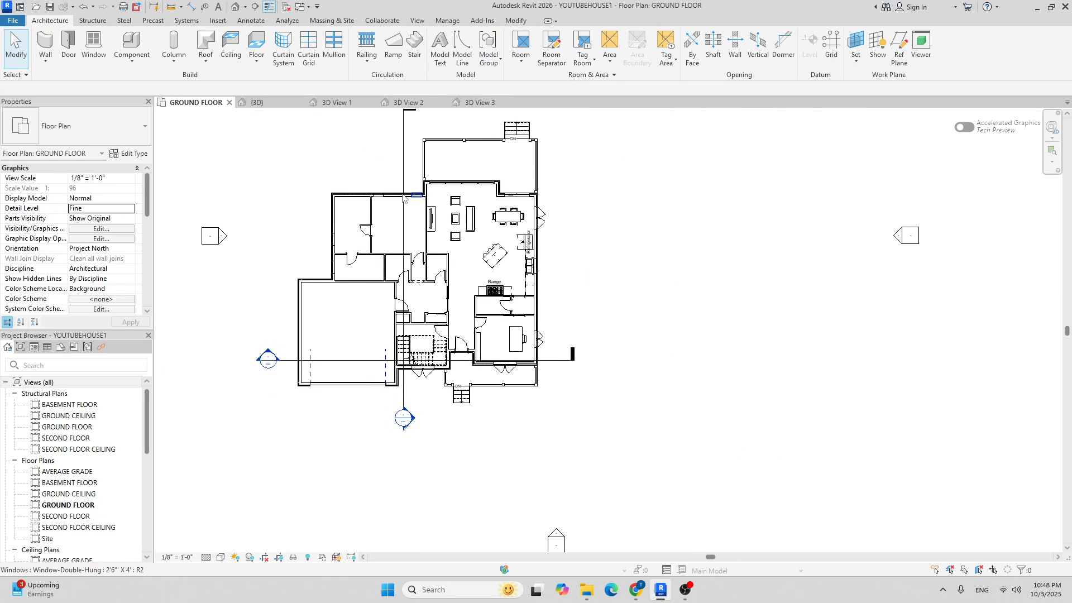
{"action": "middle_click_drag", "start_coordinate": [414, 197], "coordinate": [455, 236]}
{"action": "scroll", "coordinate": [402, 294], "scroll_direction": "up", "scroll_amount": 4}
{"action": "scroll", "coordinate": [659, 285], "scroll_direction": "up", "scroll_amount": 5}
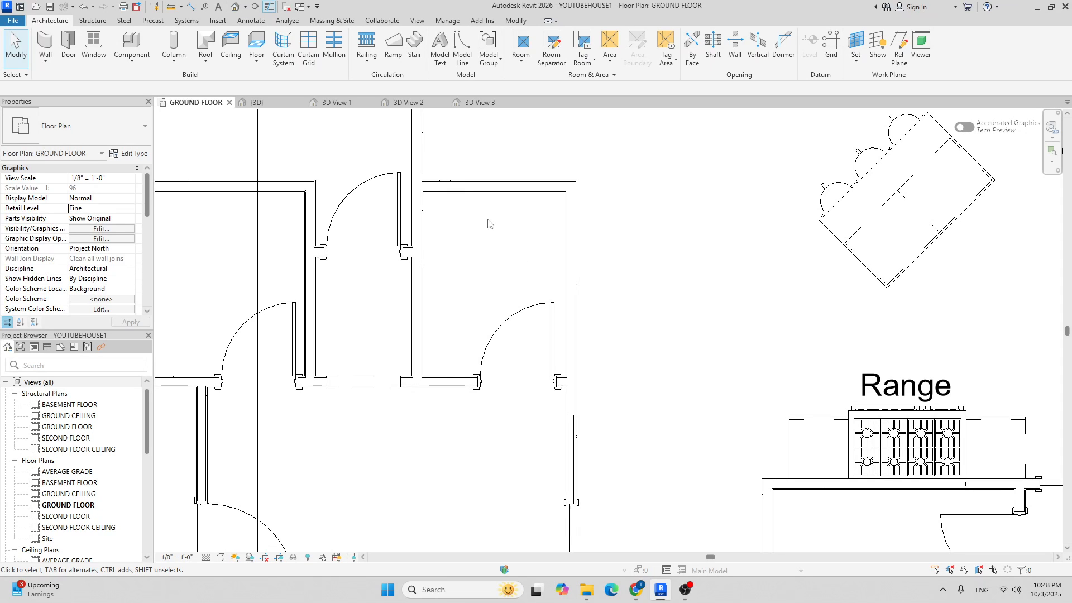
{"action": "scroll", "coordinate": [495, 240], "scroll_direction": "down", "scroll_amount": 3}
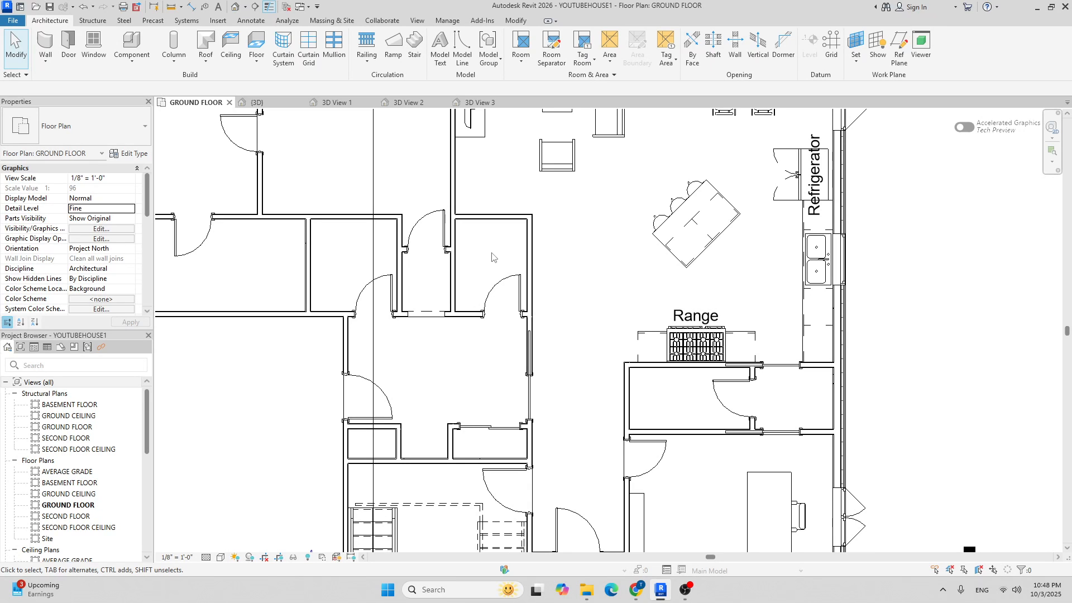
{"action": "scroll", "coordinate": [484, 250], "scroll_direction": "up", "scroll_amount": 4}
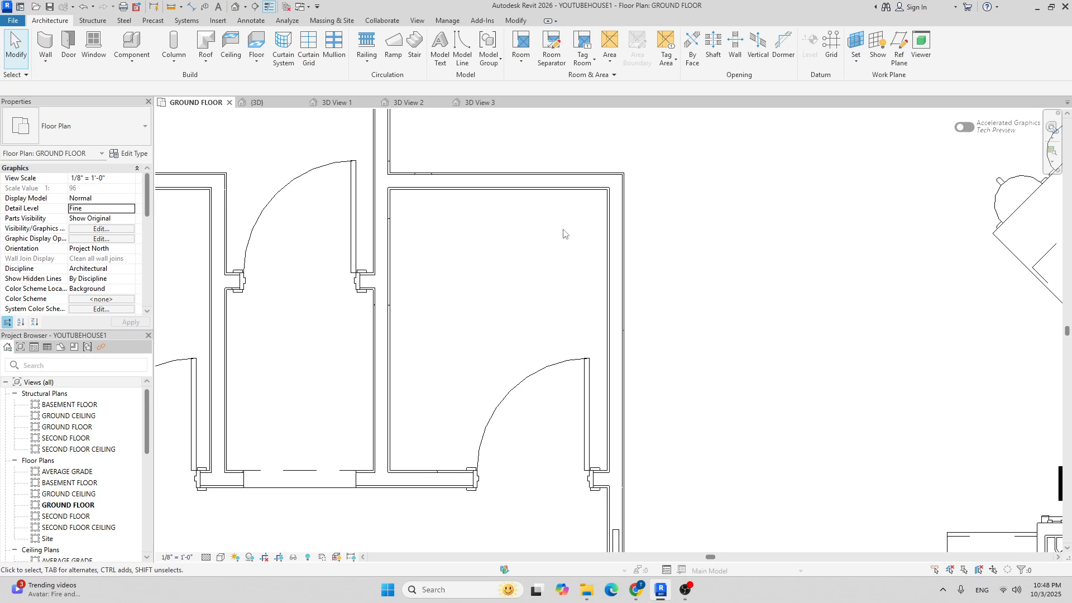
Duplicate the top wall's INTERIOR - 2X4 type as INTERIOR - 2X6 with a 5 1/2" structure layer.
{"action": "left_click", "coordinate": [555, 191]}
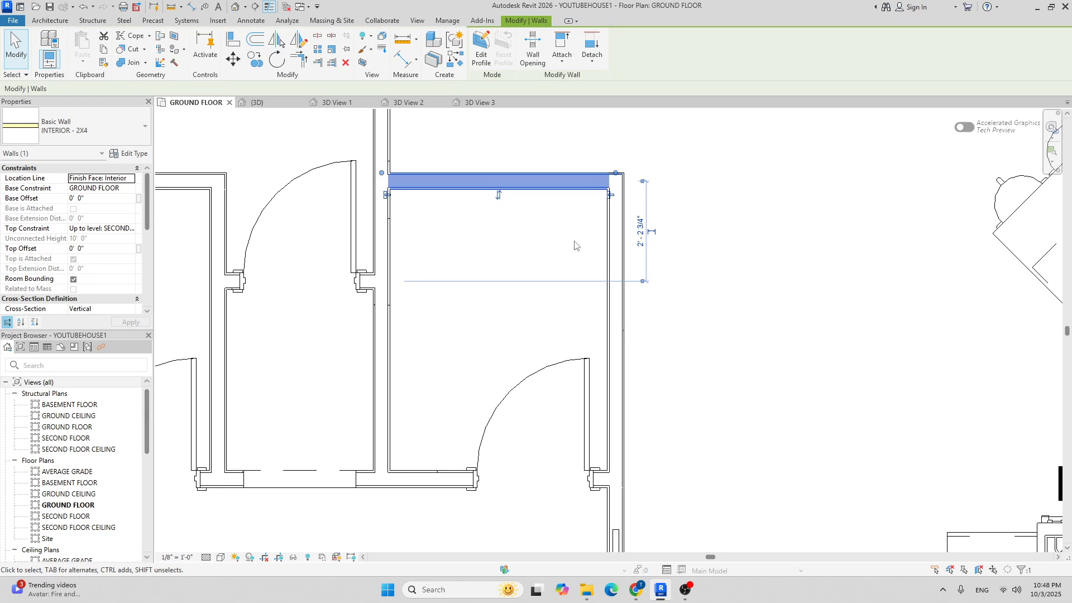
{"action": "left_click", "coordinate": [133, 154]}
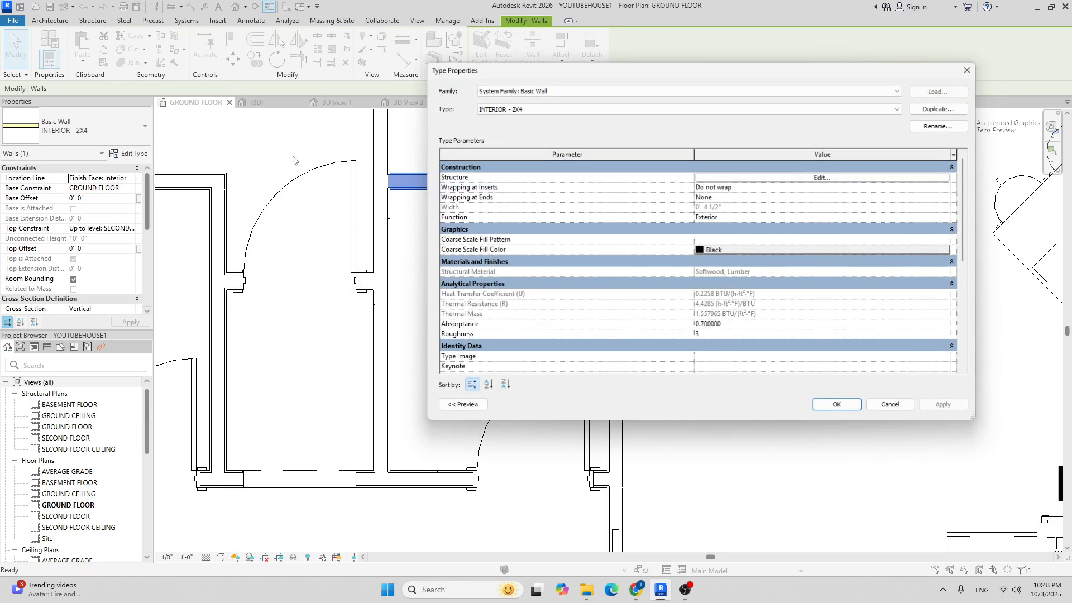
{"action": "left_click", "coordinate": [939, 108]}
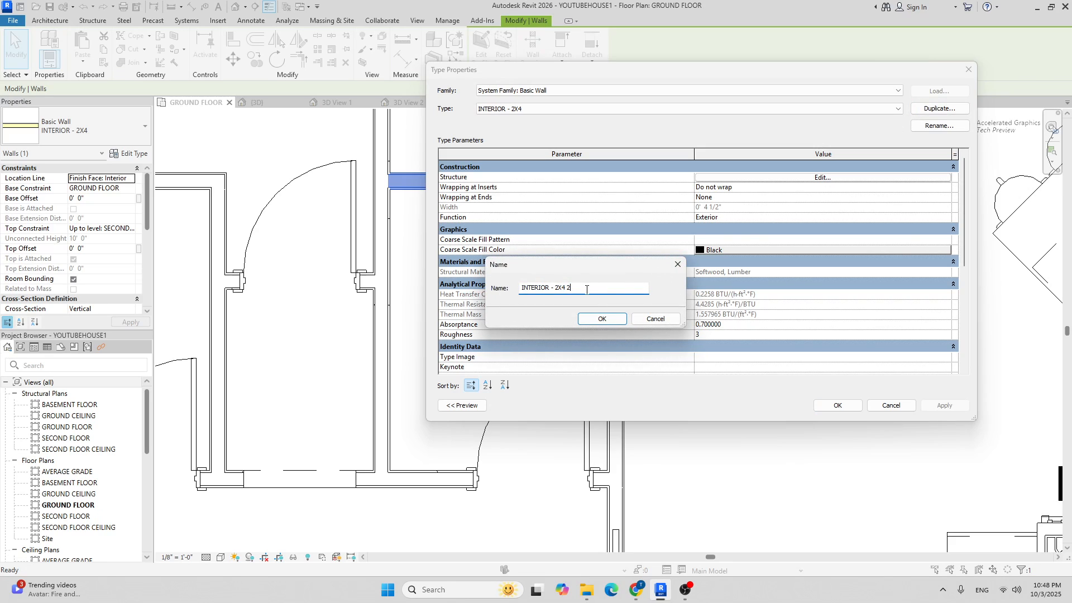
{"action": "left_click", "coordinate": [593, 321]}
{"action": "left_click", "coordinate": [811, 178]}
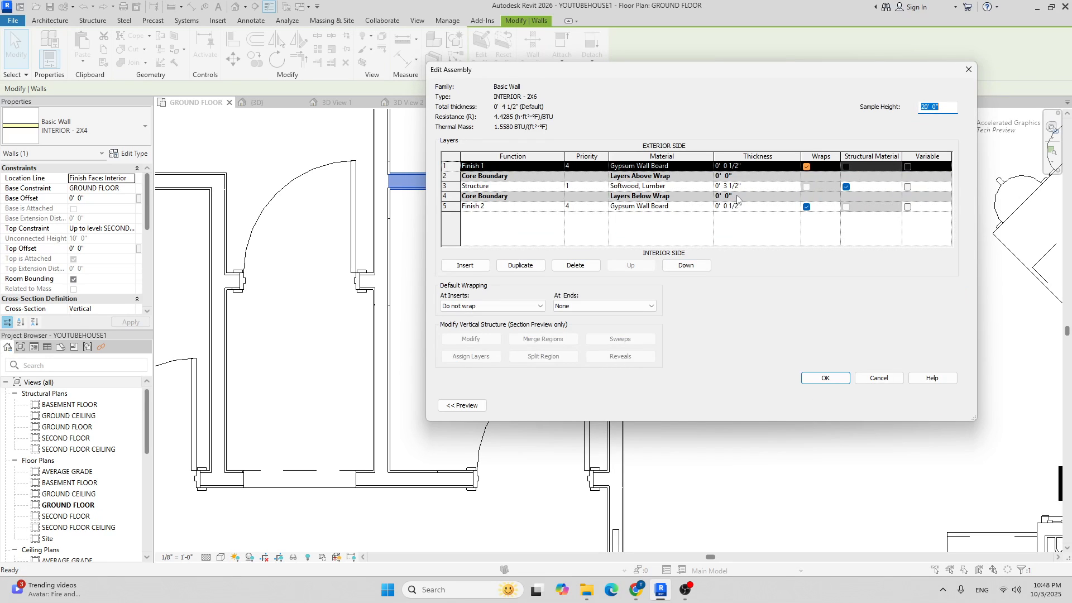
{"action": "left_click", "coordinate": [765, 186]}
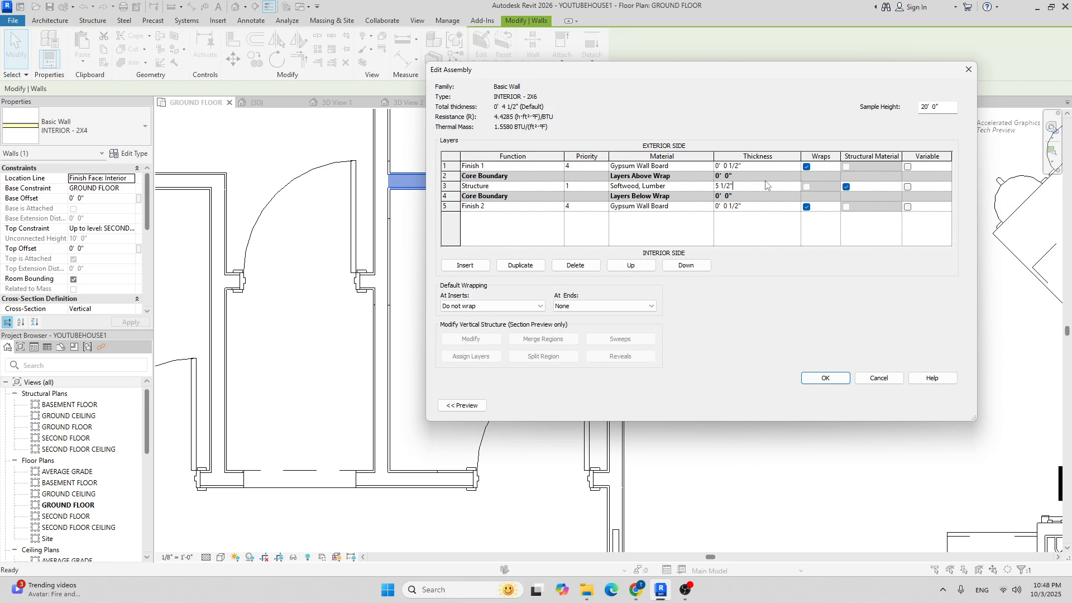
{"action": "left_click", "coordinate": [825, 379]}
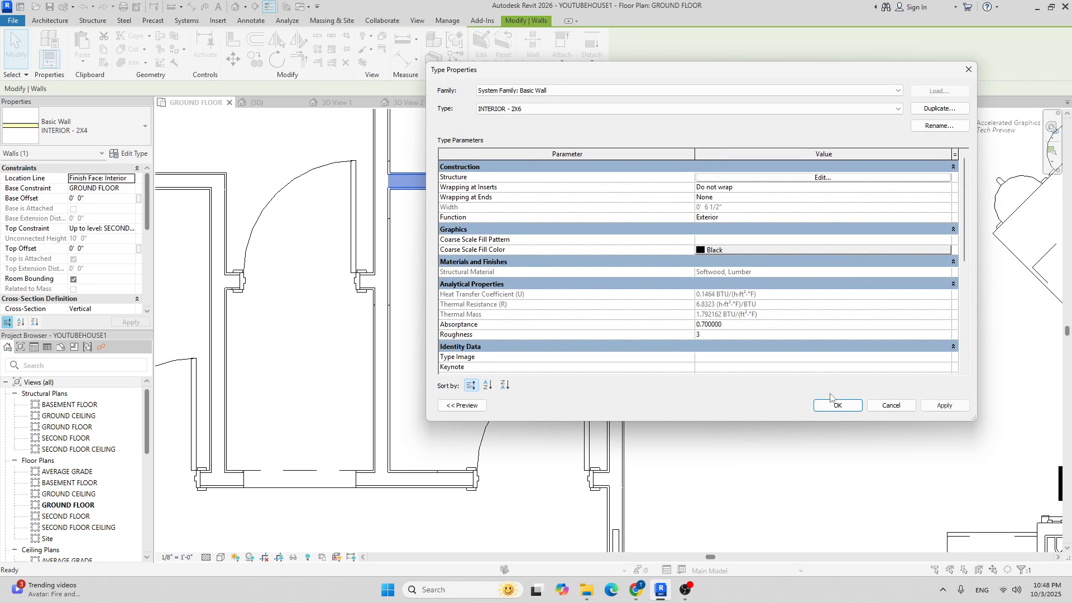
{"action": "left_click", "coordinate": [820, 404]}
{"action": "left_click", "coordinate": [753, 352]}
Place a 30" Base Cabinet-Double Door & 2 Drawer in the small room's top-right corner.
{"action": "scroll", "coordinate": [567, 211], "scroll_direction": "down", "scroll_amount": 3}
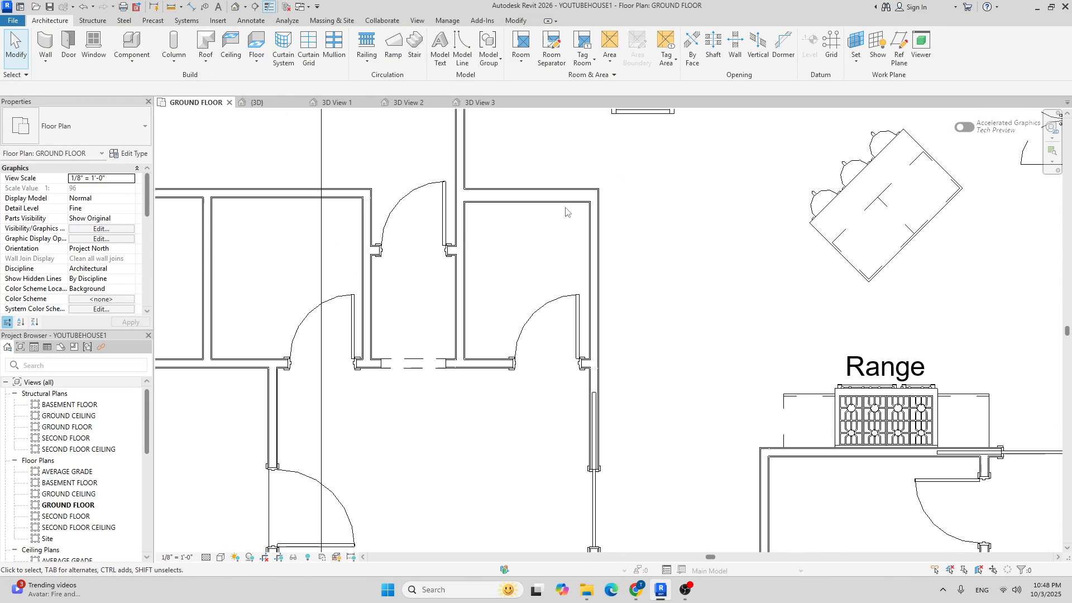
{"action": "scroll", "coordinate": [584, 248], "scroll_direction": "down", "scroll_amount": 2}
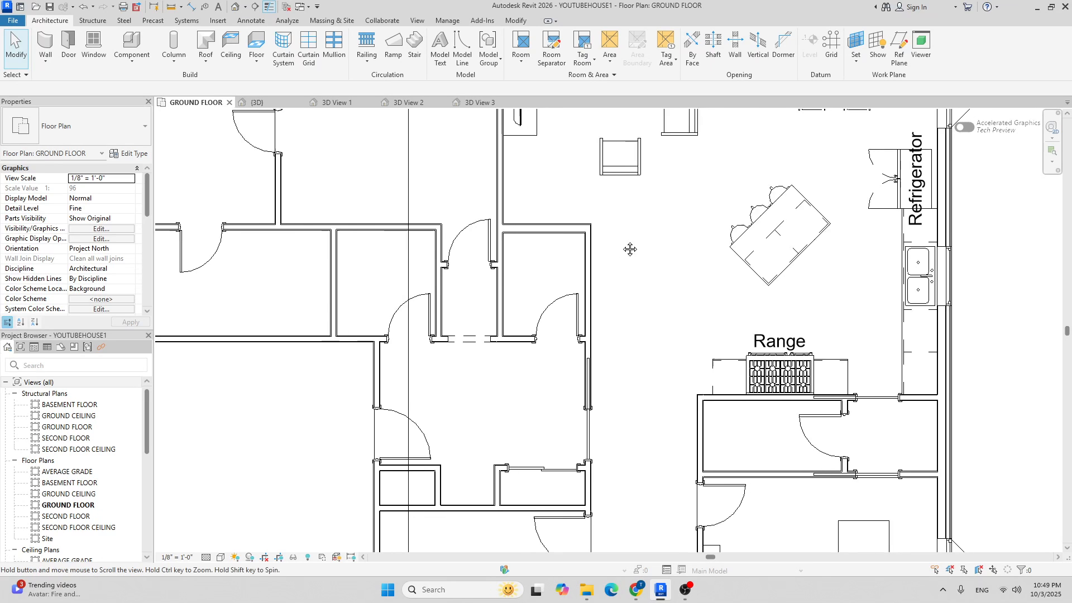
{"action": "middle_click_drag", "start_coordinate": [622, 221], "coordinate": [563, 224]}
{"action": "left_click", "coordinate": [132, 42]}
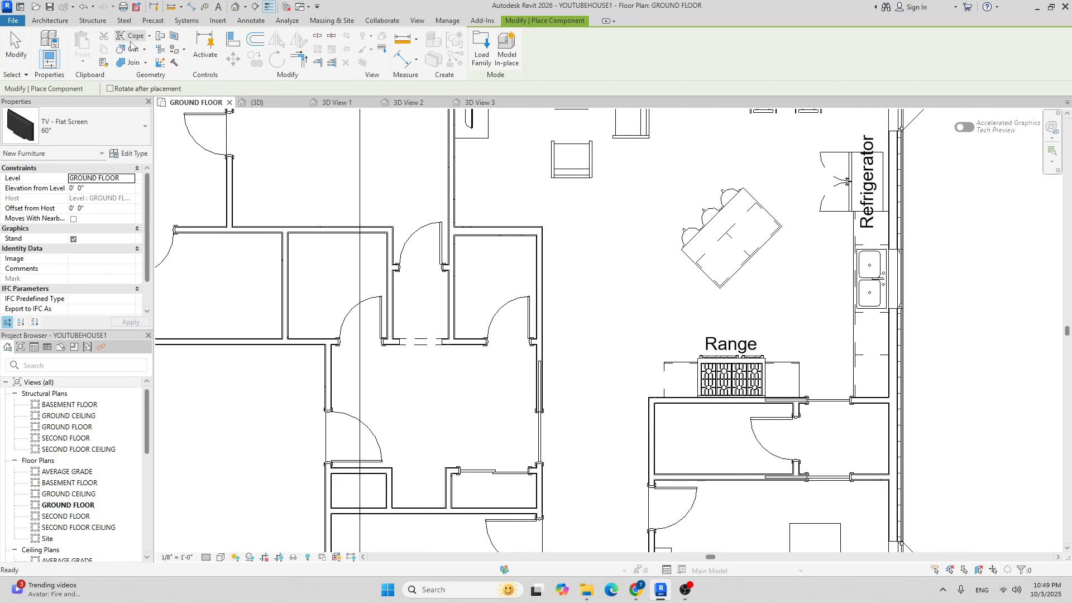
{"action": "left_click", "coordinate": [128, 133]}
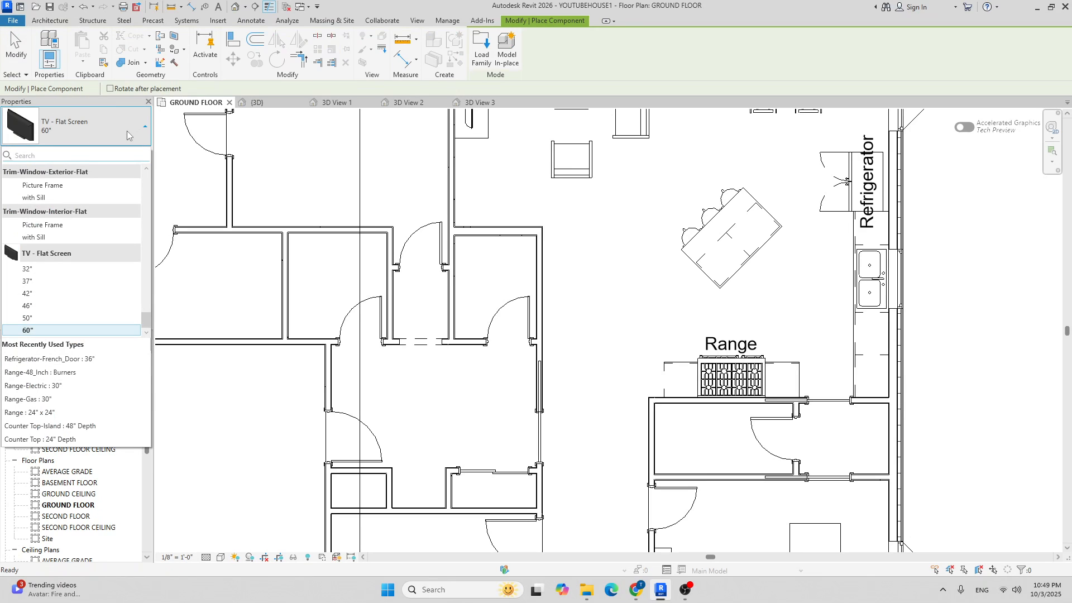
{"action": "type", "text": "base"}
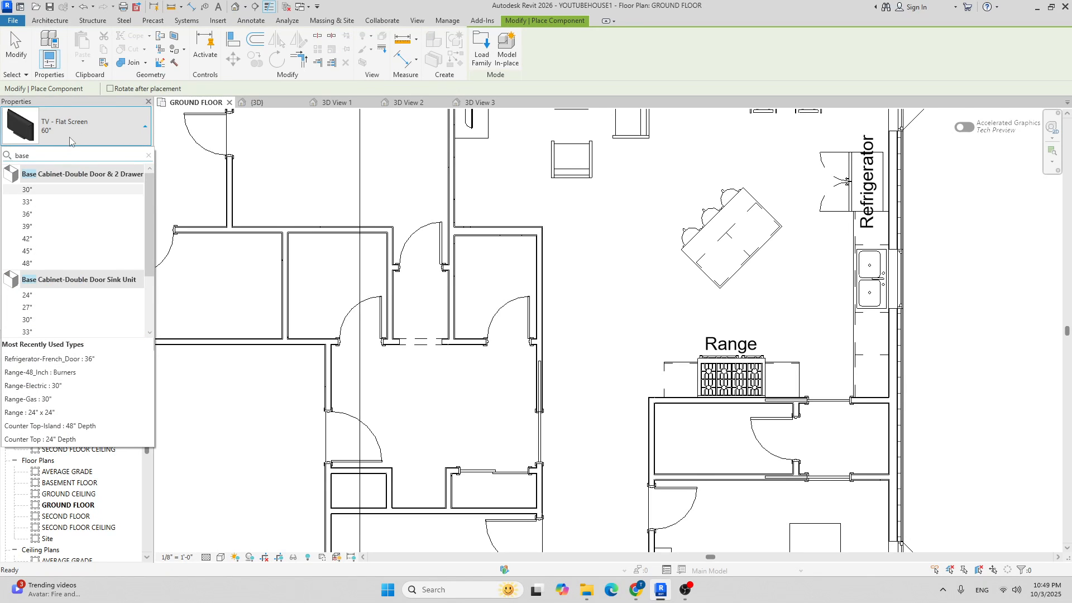
{"action": "left_click", "coordinate": [66, 191]}
{"action": "scroll", "coordinate": [549, 296], "scroll_direction": "up", "scroll_amount": 5}
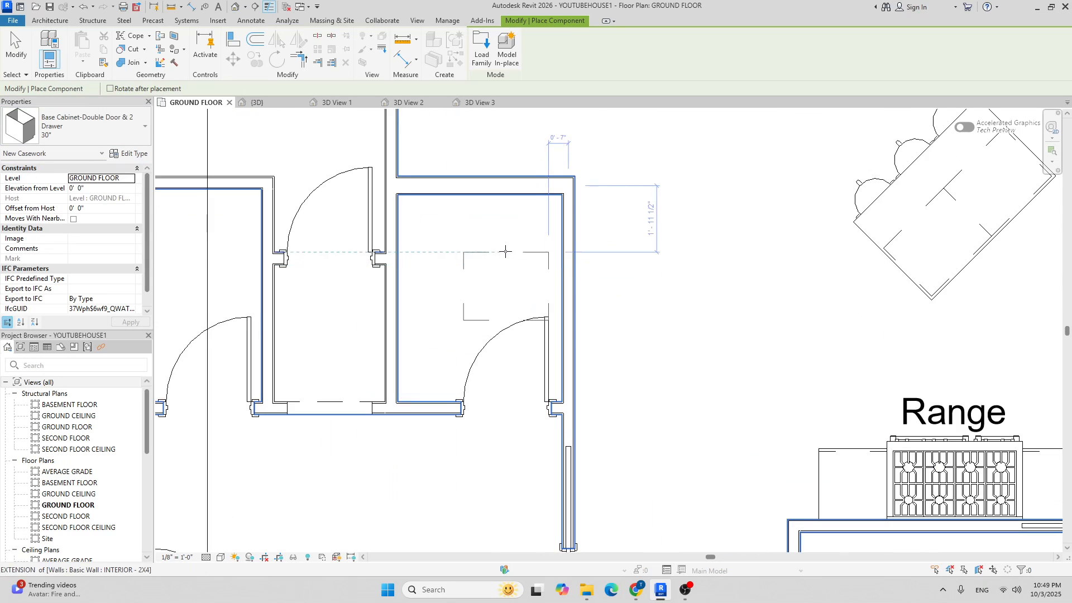
{"action": "left_click", "coordinate": [523, 168]}
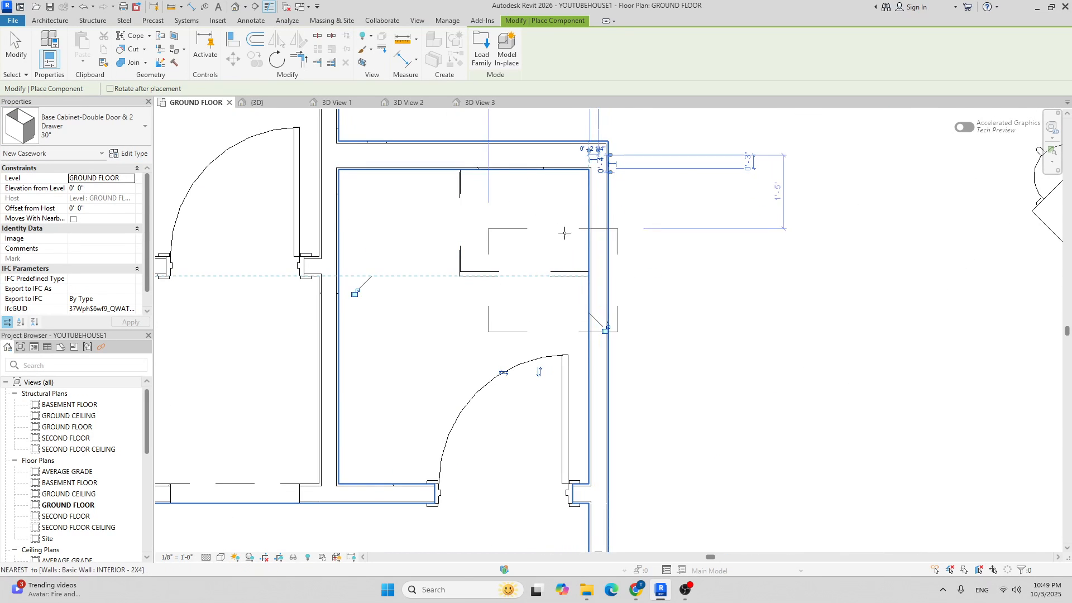
{"action": "scroll", "coordinate": [558, 227], "scroll_direction": "down", "scroll_amount": 2}
{"action": "scroll", "coordinate": [622, 221], "scroll_direction": "up", "scroll_amount": 2}
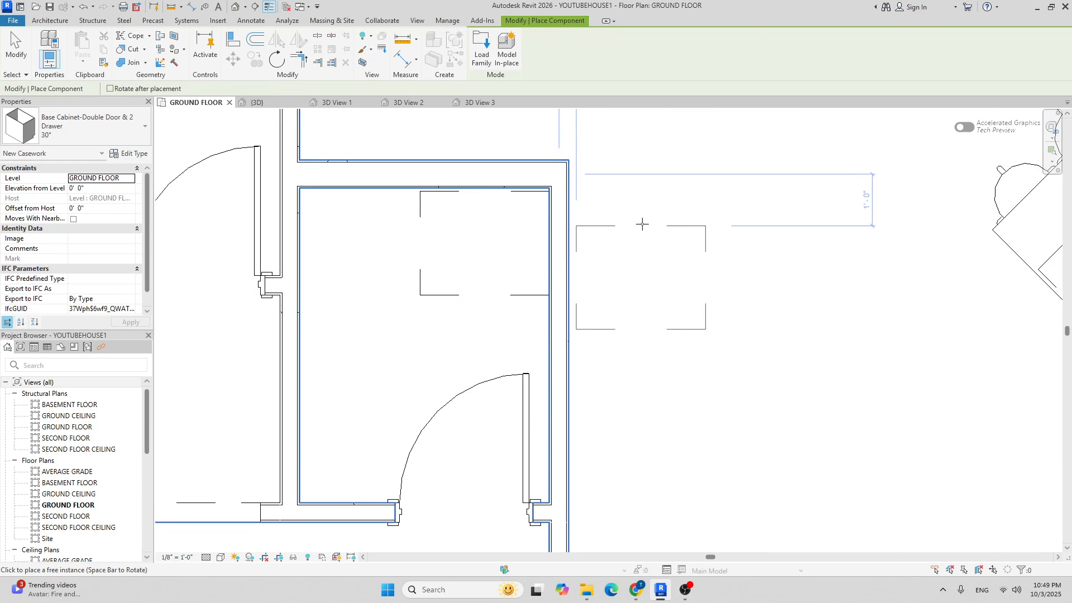
{"action": "key", "text": "Escape"}
{"action": "key", "text": "Escape"}
{"action": "scroll", "coordinate": [447, 195], "scroll_direction": "up", "scroll_amount": 2}
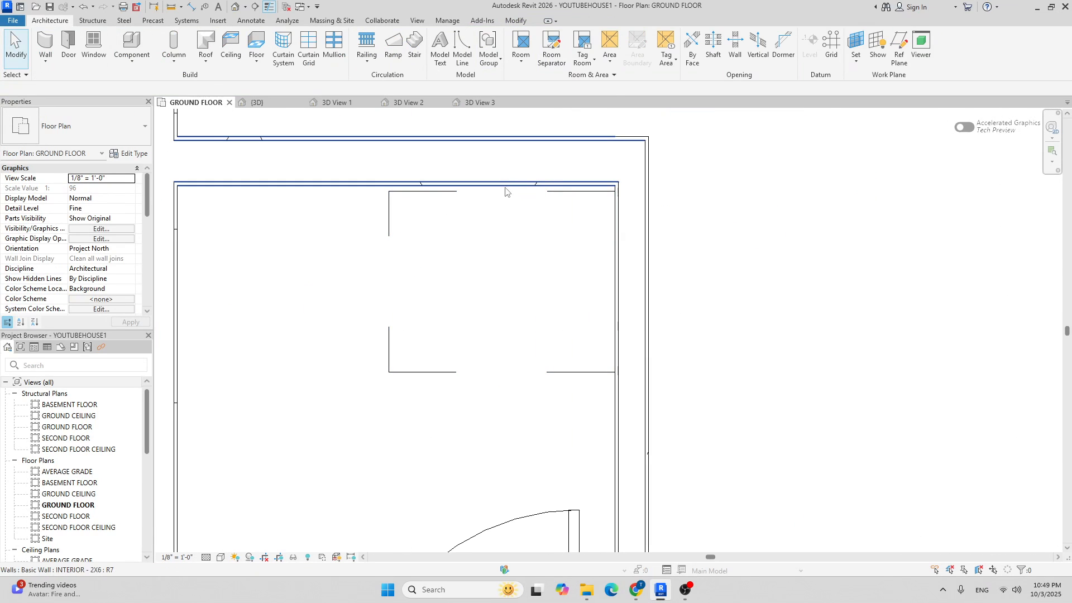
Move the base cabinet with MV so it sits in the room's inner wall corner.
{"action": "left_click", "coordinate": [441, 196]}
{"action": "key", "text": "m"}
{"action": "key", "text": "v"}
{"action": "scroll", "coordinate": [614, 194], "scroll_direction": "up", "scroll_amount": 3}
{"action": "left_click", "coordinate": [606, 205]}
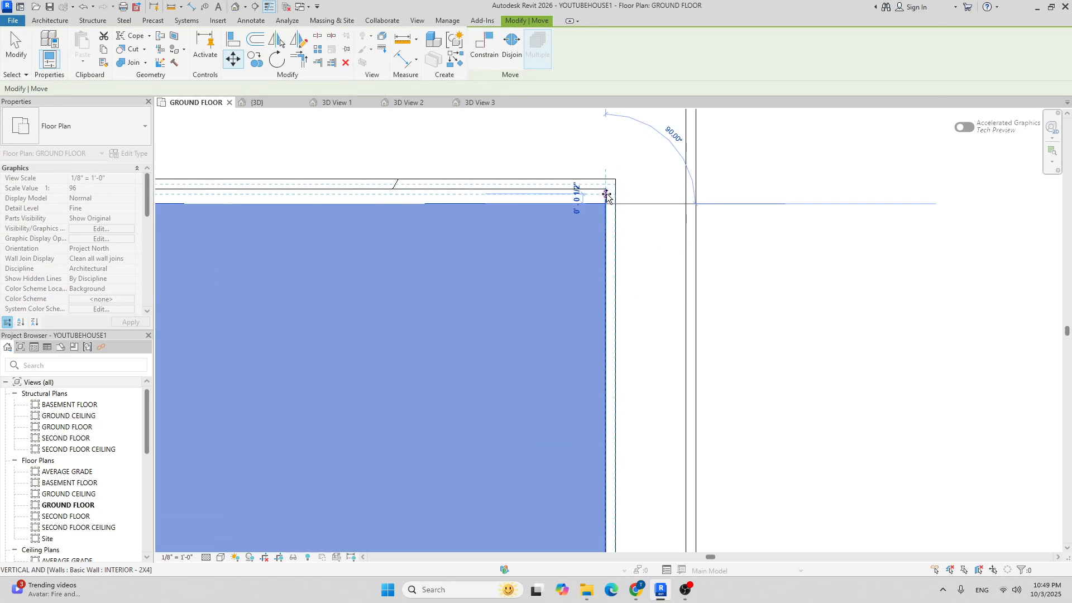
{"action": "left_click", "coordinate": [606, 190]}
{"action": "scroll", "coordinate": [643, 227], "scroll_direction": "down", "scroll_amount": 5}
{"action": "left_click", "coordinate": [782, 258]}
{"action": "middle_click_drag", "start_coordinate": [758, 260], "coordinate": [711, 258]}
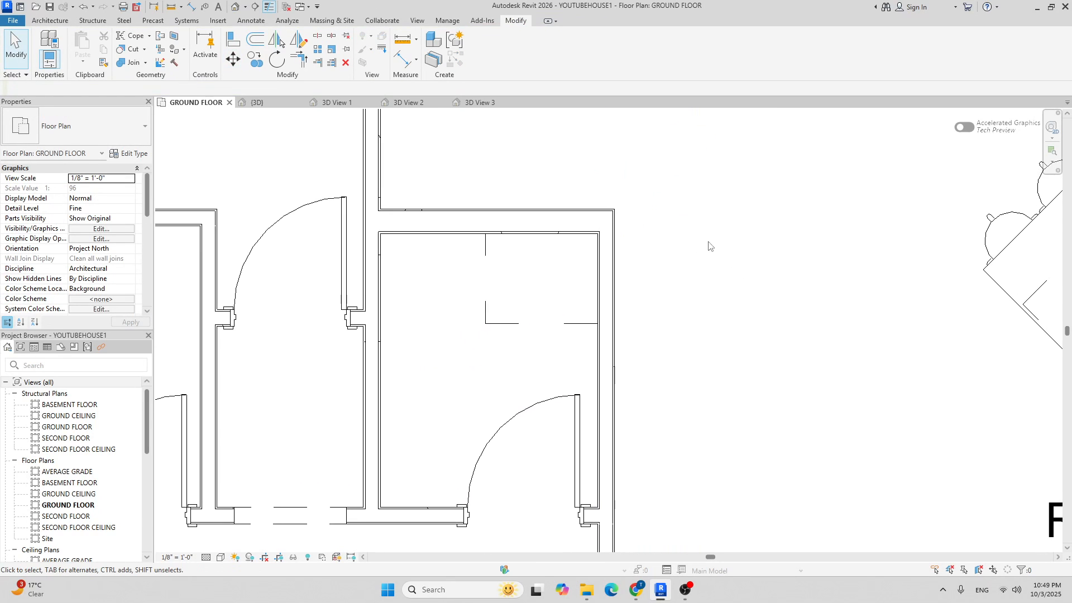
{"action": "left_click", "coordinate": [55, 21]}
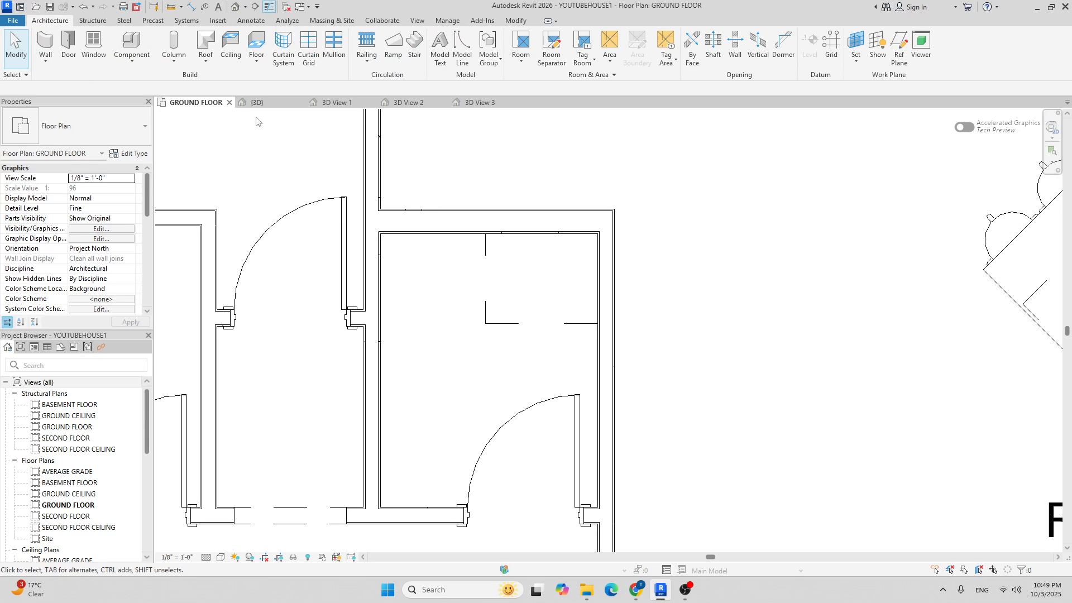
{"action": "left_click", "coordinate": [120, 44]}
Browse the family library to US > Plumbing > Architectural > Fixtures.
{"action": "right_click", "coordinate": [489, 50]}
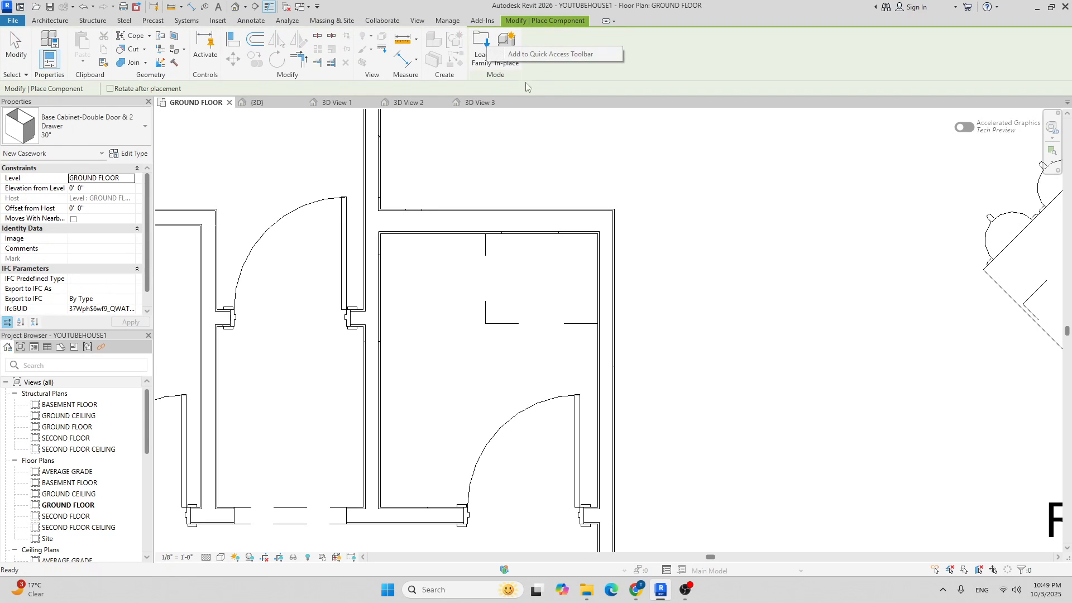
{"action": "left_click", "coordinate": [481, 38]}
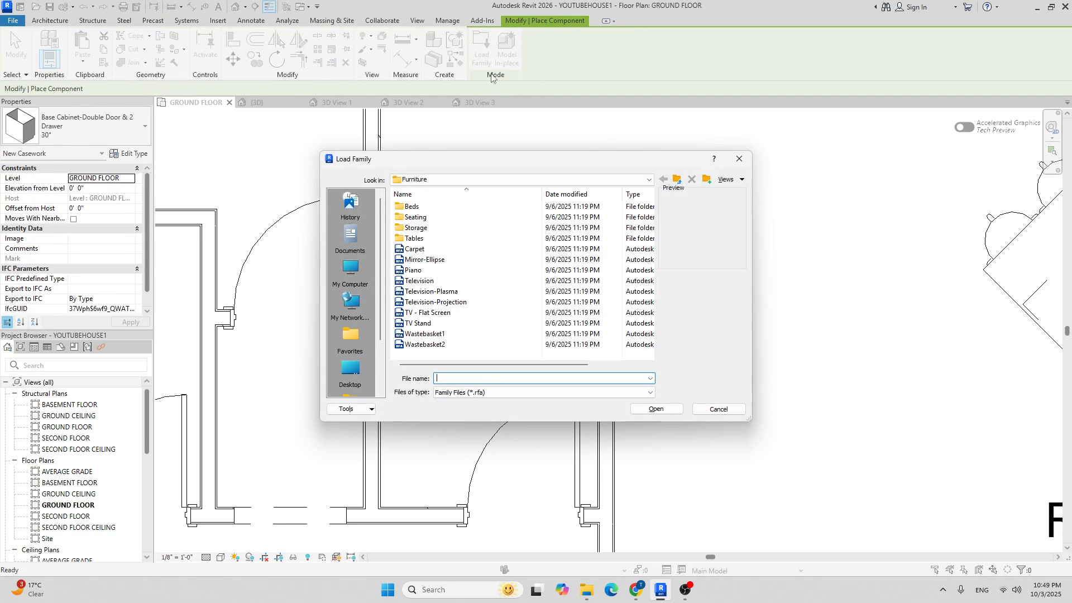
{"action": "left_click", "coordinate": [471, 182]}
{"action": "left_click", "coordinate": [480, 267]}
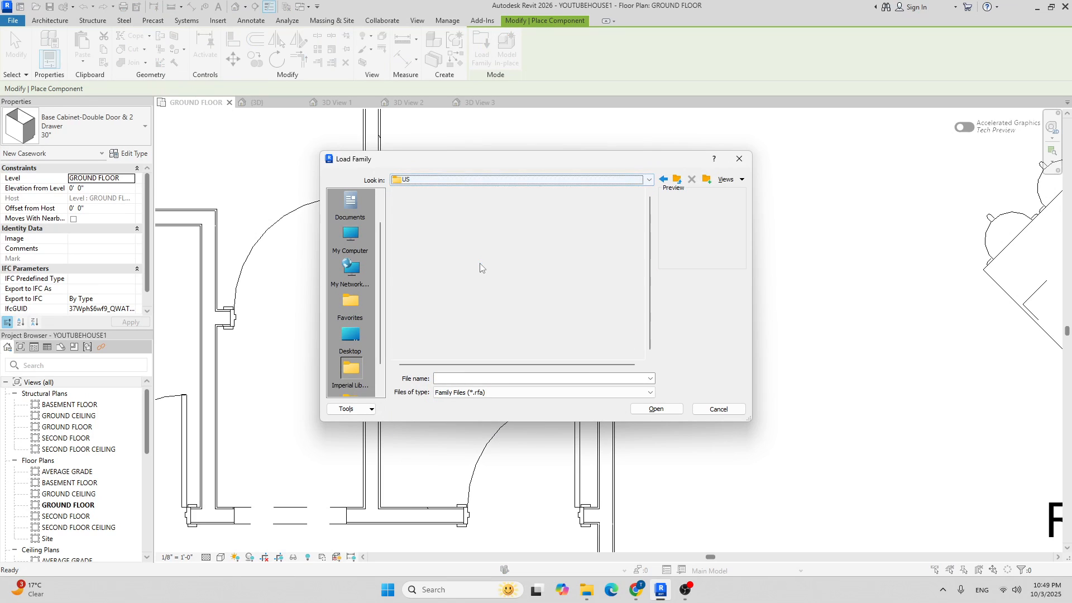
{"action": "scroll", "coordinate": [478, 264], "scroll_direction": "down", "scroll_amount": 8}
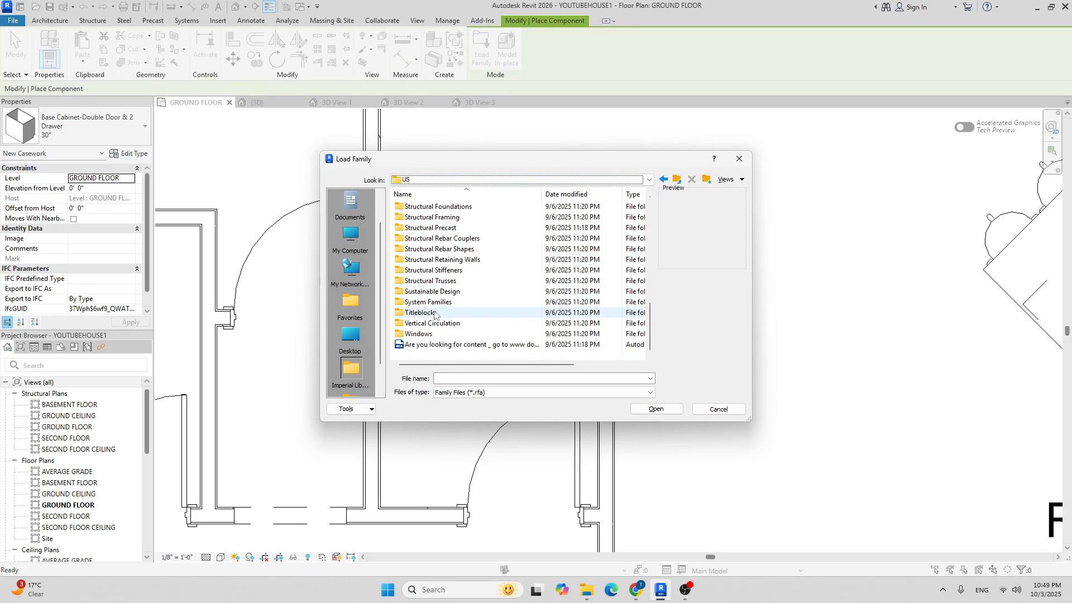
{"action": "scroll", "coordinate": [434, 240], "scroll_direction": "up", "scroll_amount": 3}
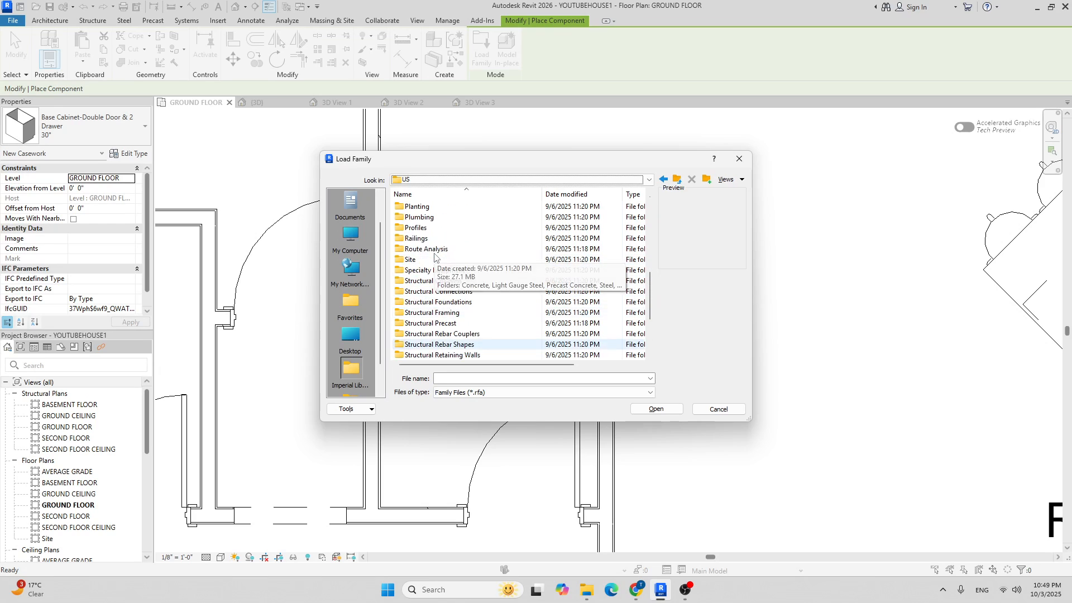
{"action": "double_click", "coordinate": [424, 217]}
{"action": "left_click", "coordinate": [429, 218]}
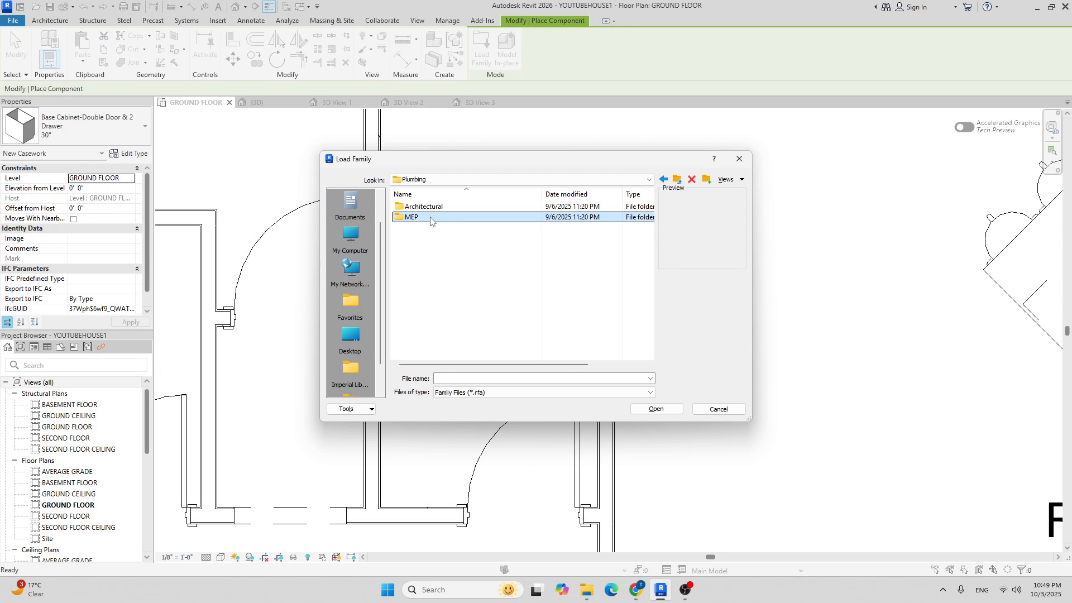
{"action": "double_click", "coordinate": [428, 207]}
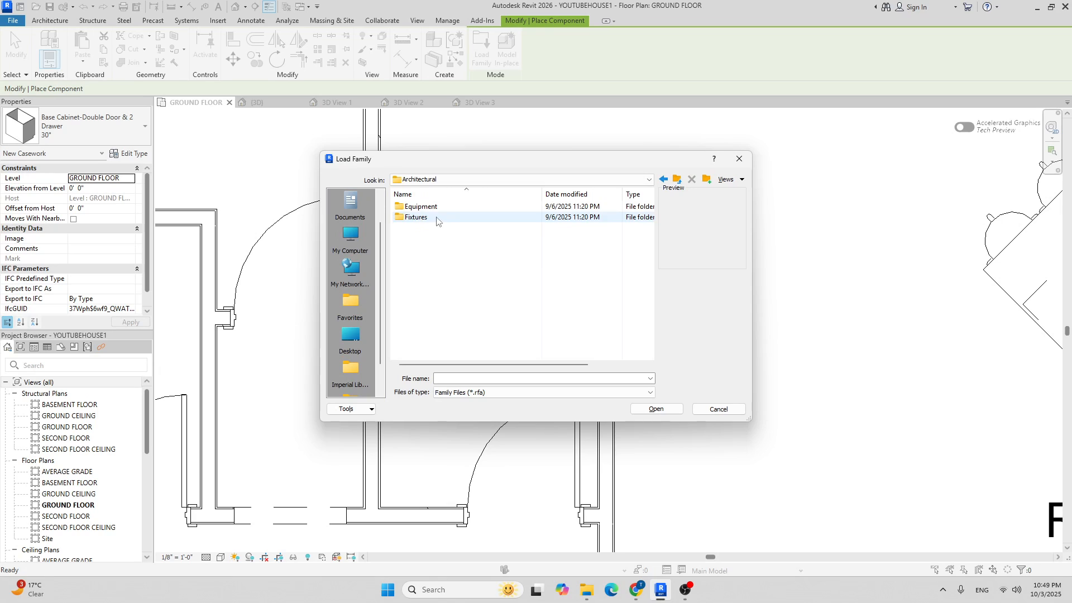
{"action": "double_click", "coordinate": [435, 218]}
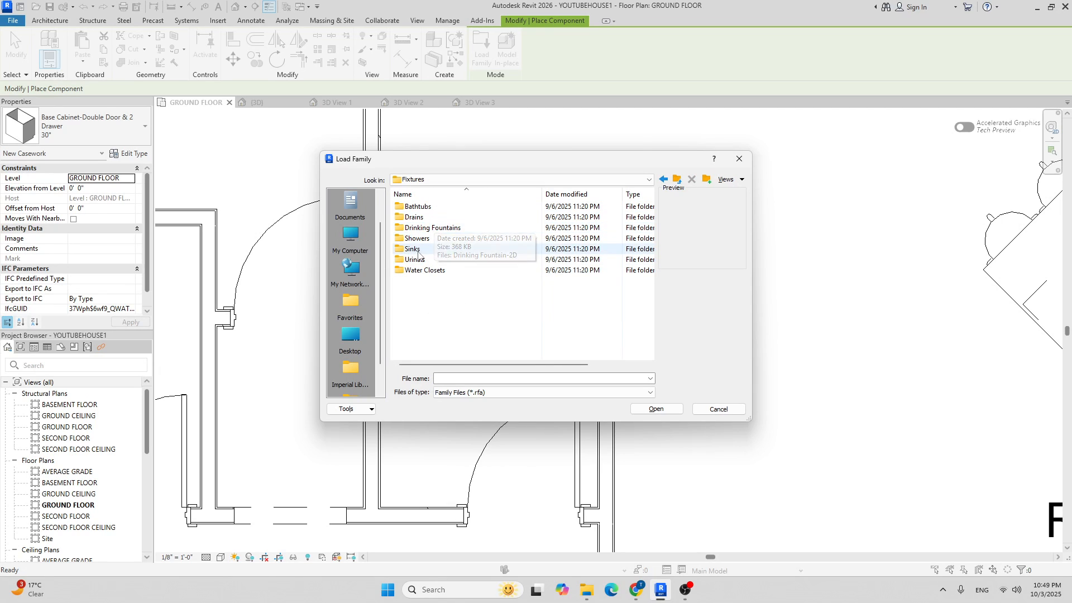
Load Sink Vanity-Round from the Sinks folder and place it at the bathroom cabinet.
{"action": "right_click", "coordinate": [419, 254]}
{"action": "left_click", "coordinate": [411, 251]}
{"action": "double_click", "coordinate": [412, 250]}
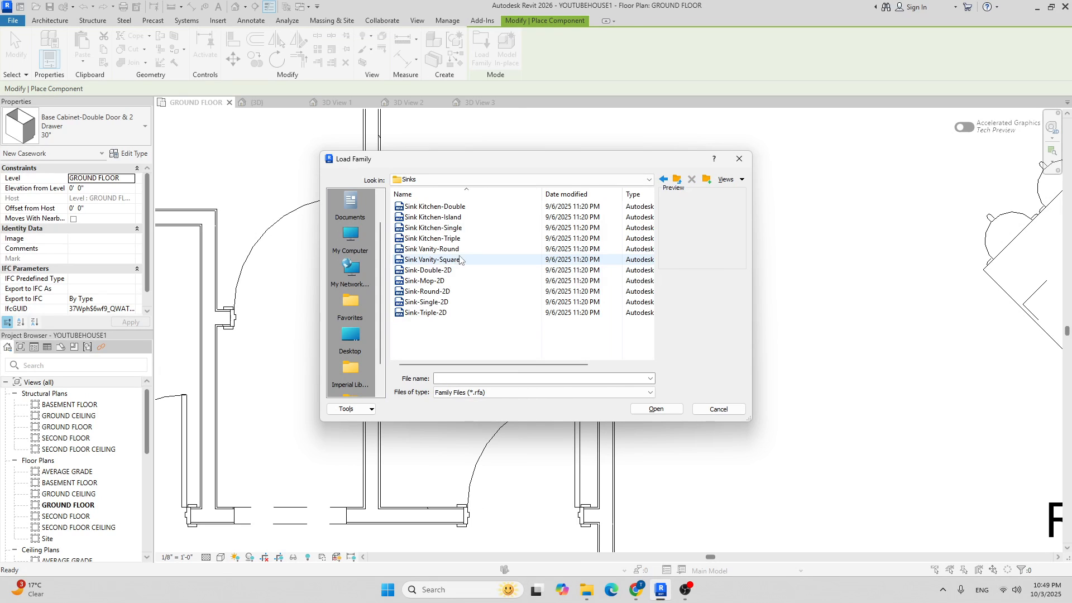
{"action": "left_click", "coordinate": [434, 250]}
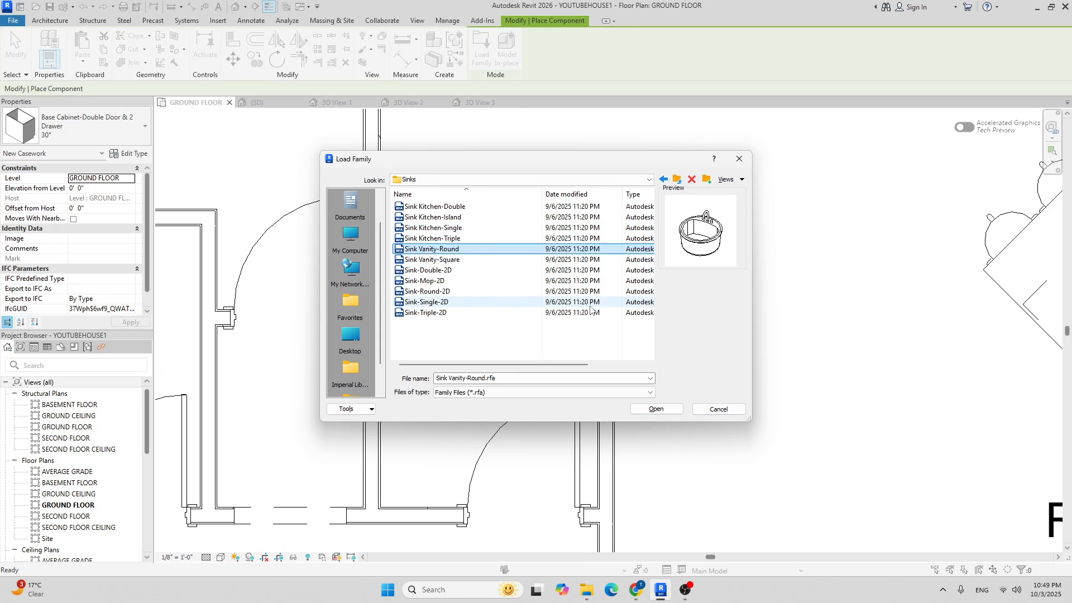
{"action": "left_click", "coordinate": [656, 408]}
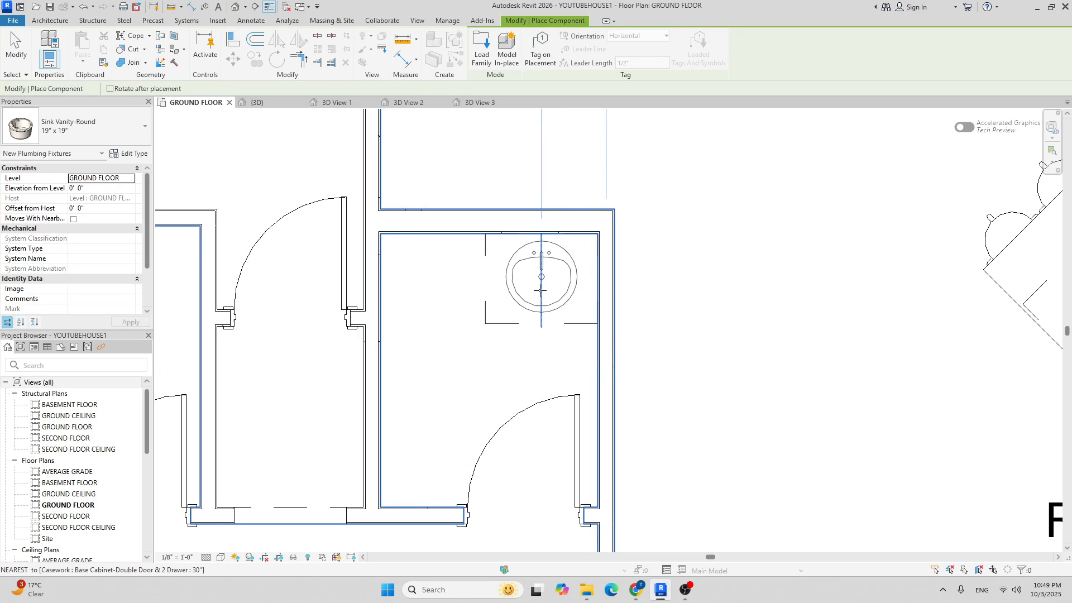
{"action": "left_click", "coordinate": [540, 291]}
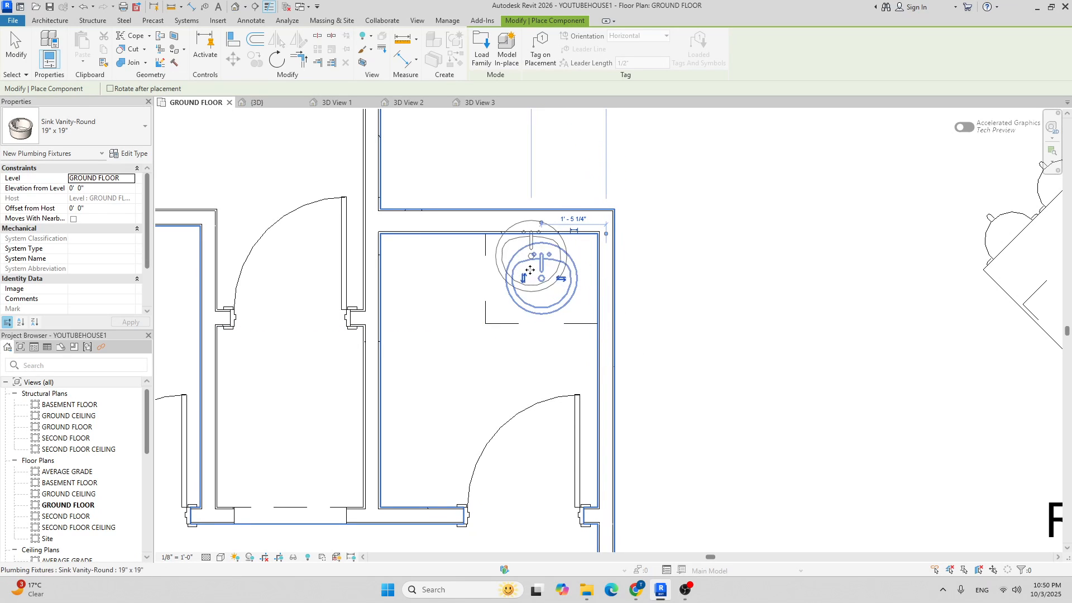
Load Vanity Counter Top w Round Sink Hole from US > Casework > Counter Tops.
{"action": "left_click", "coordinate": [482, 47]}
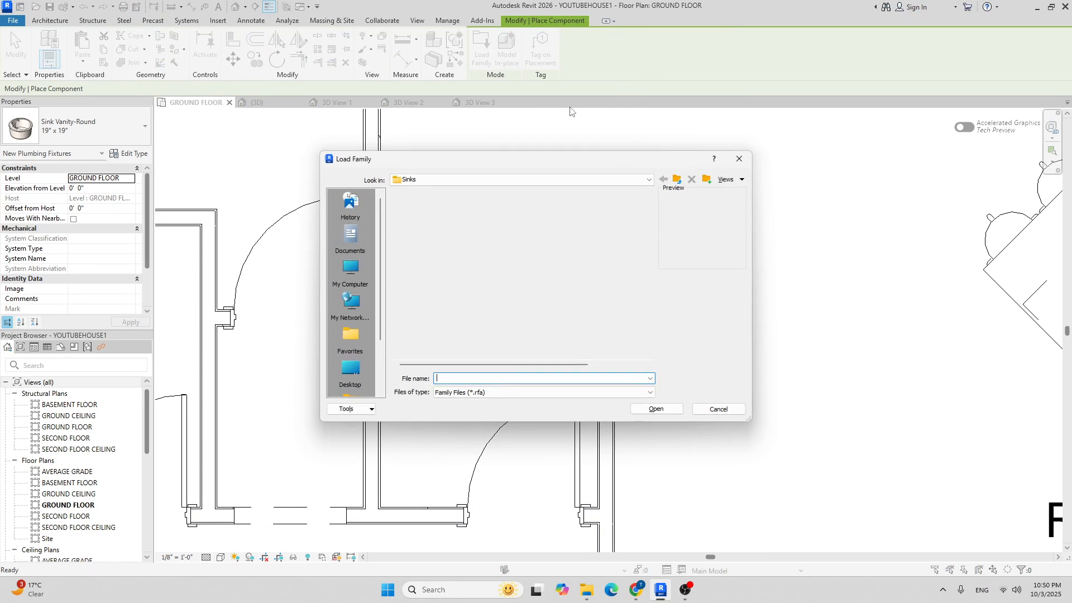
{"action": "left_click", "coordinate": [535, 179]}
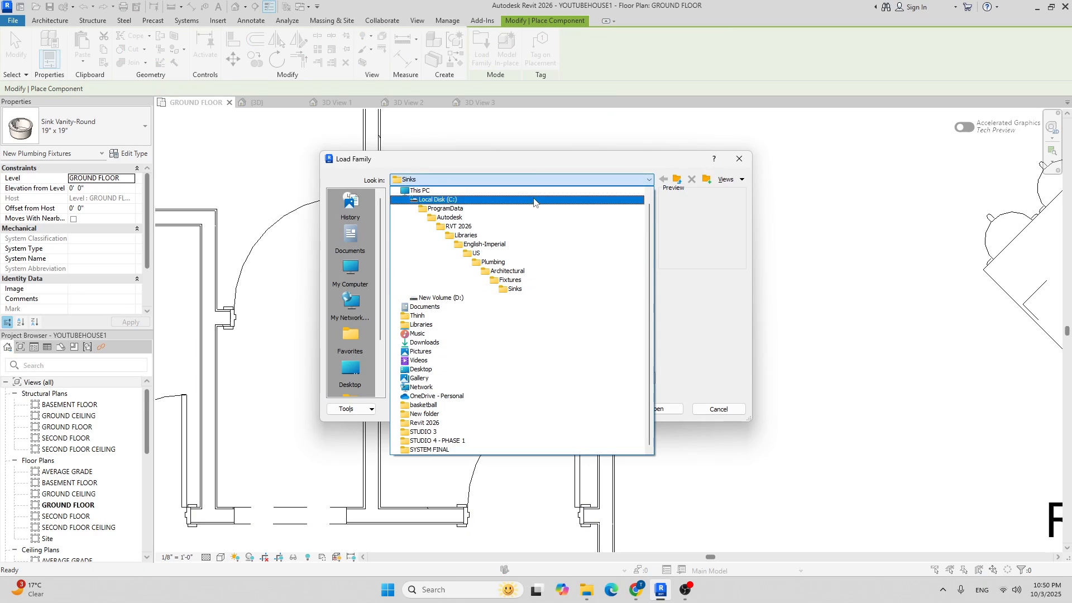
{"action": "left_click", "coordinate": [508, 255]}
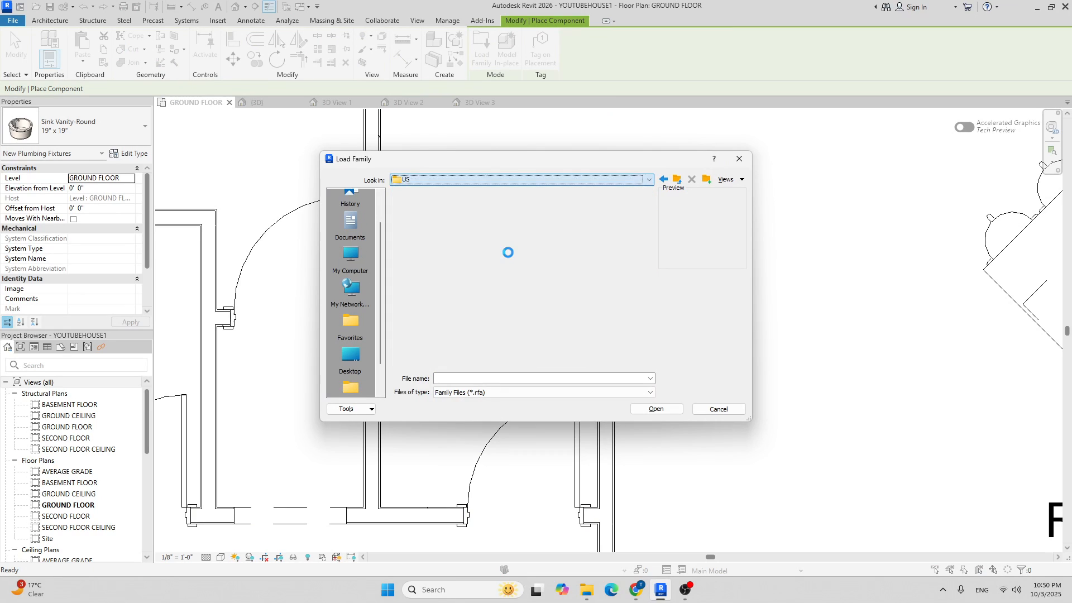
{"action": "double_click", "coordinate": [428, 240]}
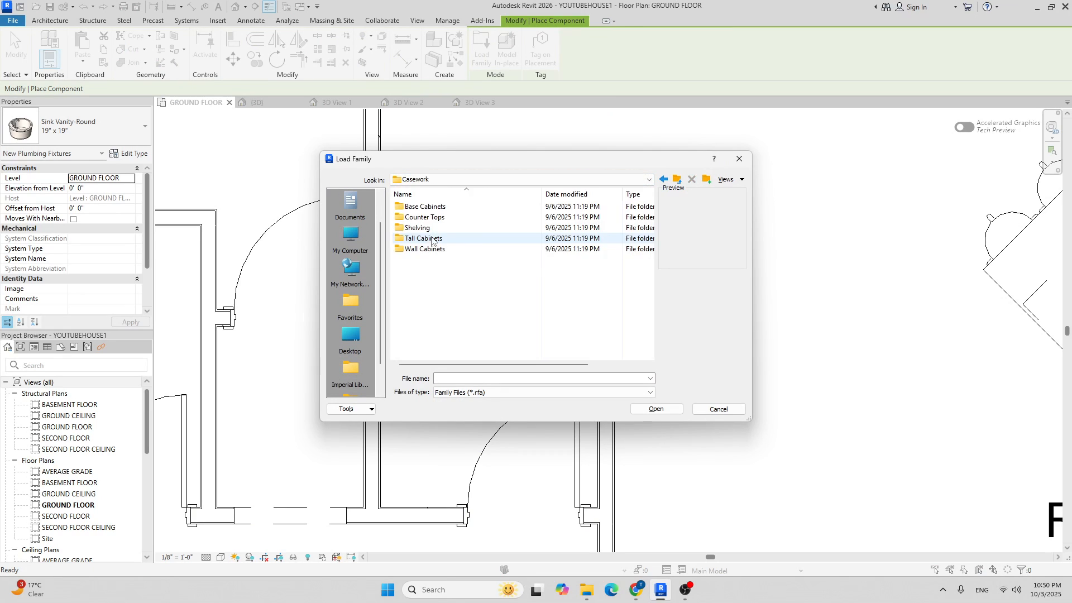
{"action": "left_click", "coordinate": [428, 219]}
{"action": "double_click", "coordinate": [429, 218]}
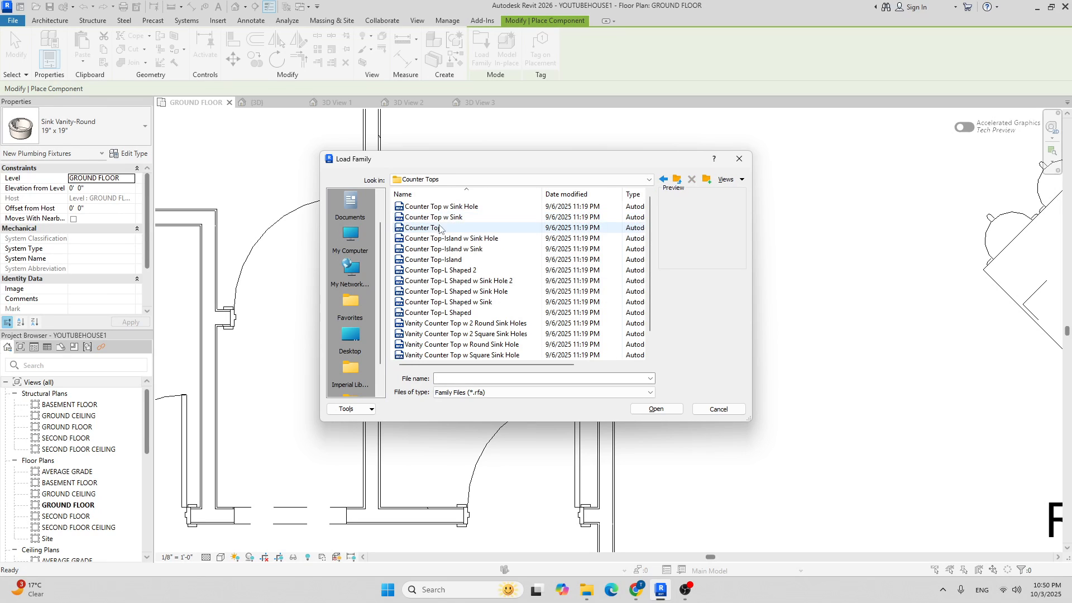
{"action": "scroll", "coordinate": [483, 246], "scroll_direction": "down", "scroll_amount": 1}
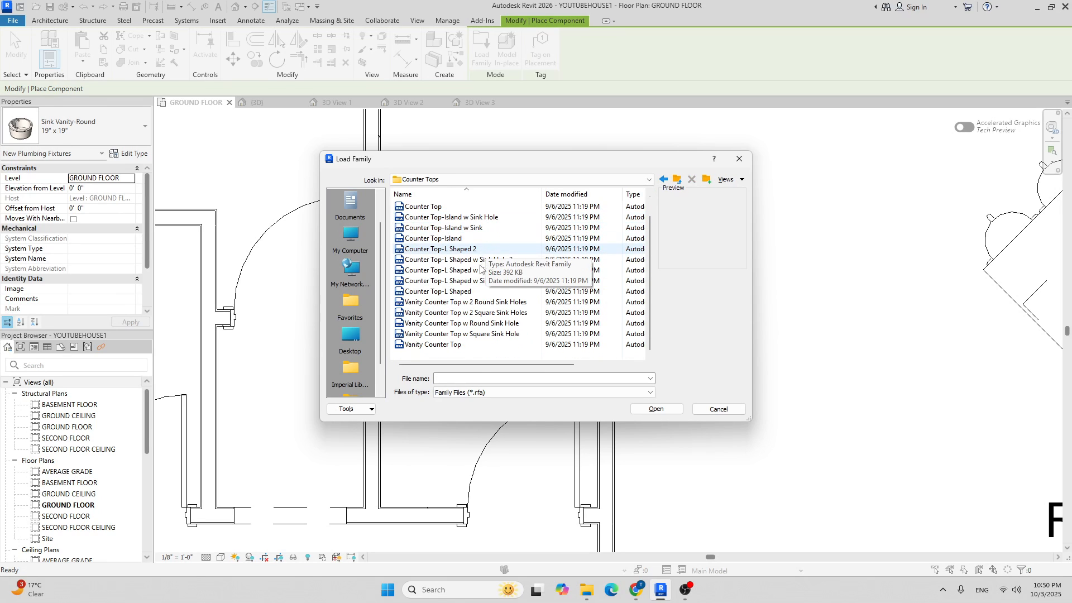
{"action": "left_click", "coordinate": [475, 325]}
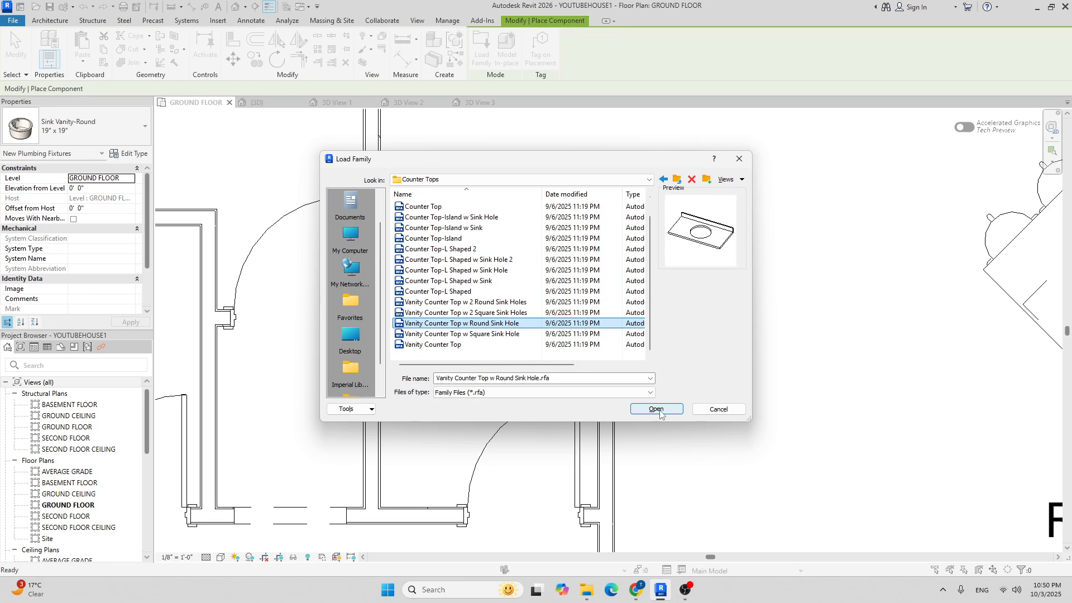
{"action": "left_click", "coordinate": [656, 409]}
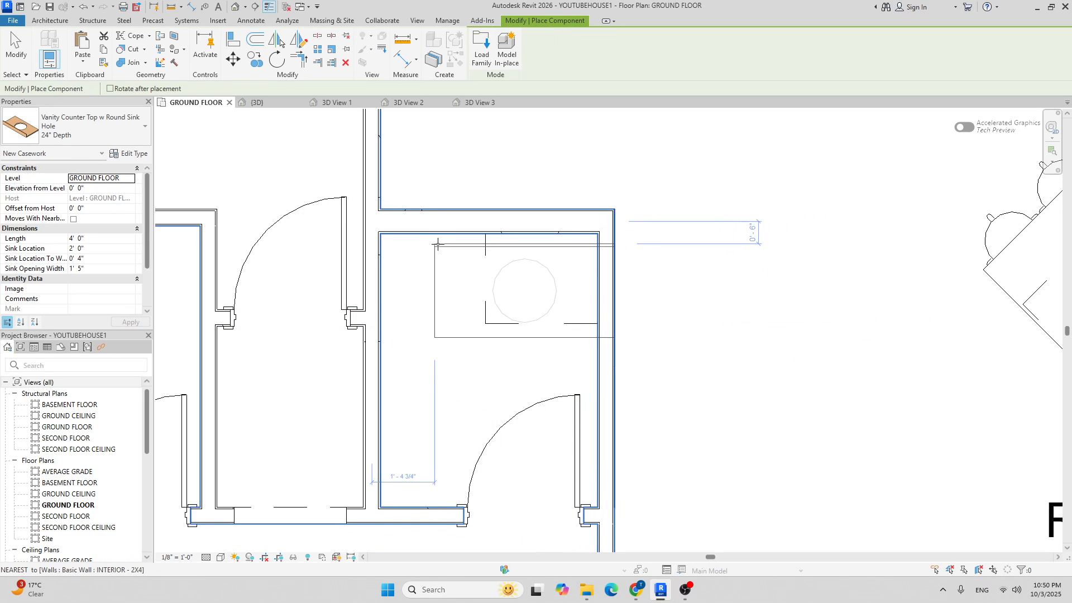
Place the vanity countertop at the bathroom wall and drag its ends to the cabinet edge and wall.
{"action": "scroll", "coordinate": [450, 242], "scroll_direction": "up", "scroll_amount": 2}
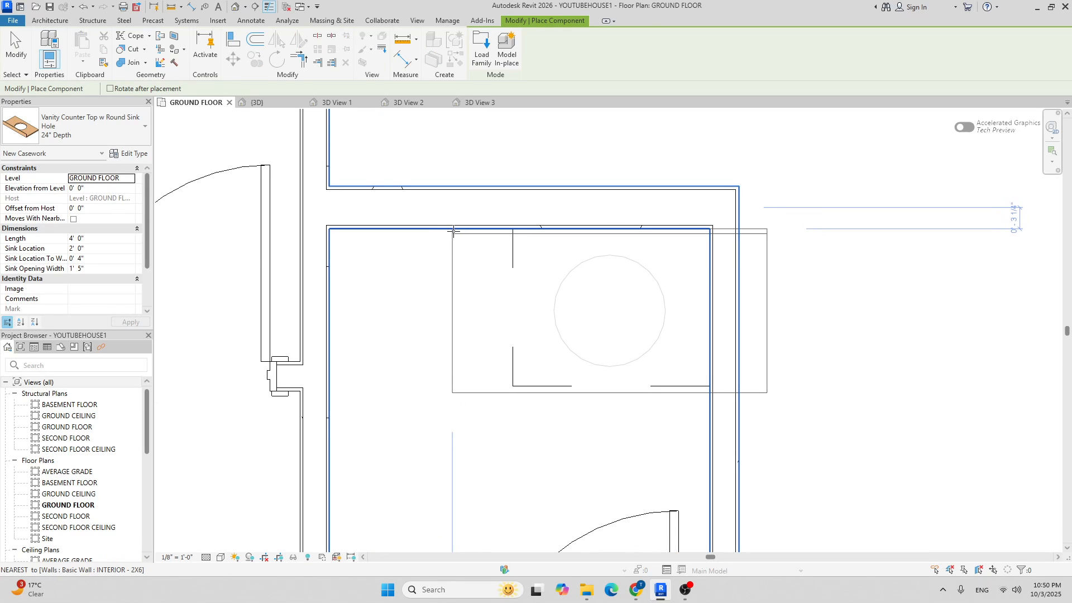
{"action": "left_click", "coordinate": [457, 230]}
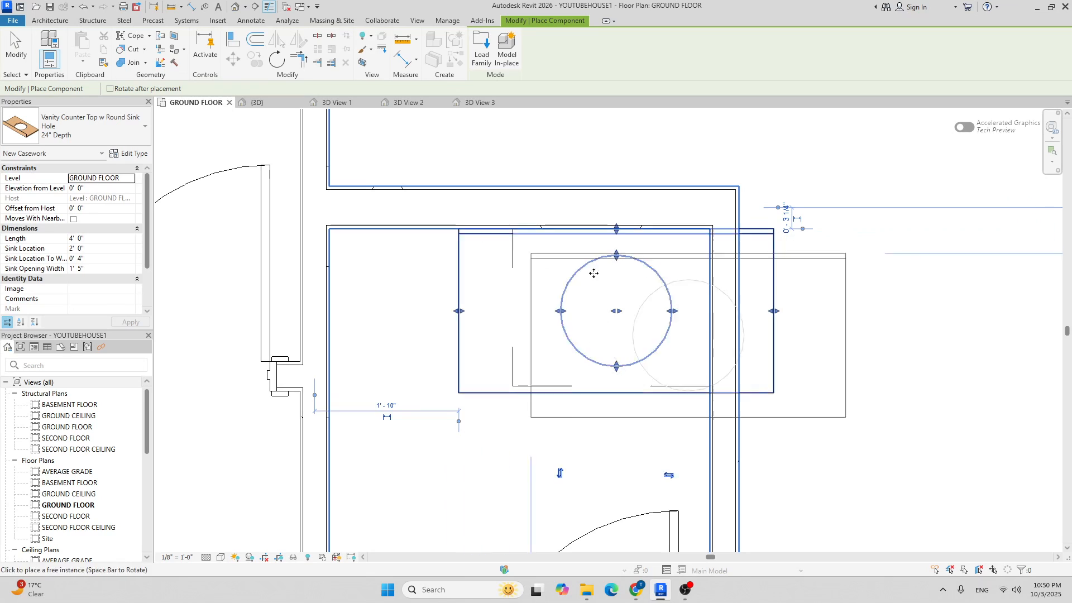
{"action": "key", "text": "Escape"}
{"action": "key", "text": "Escape"}
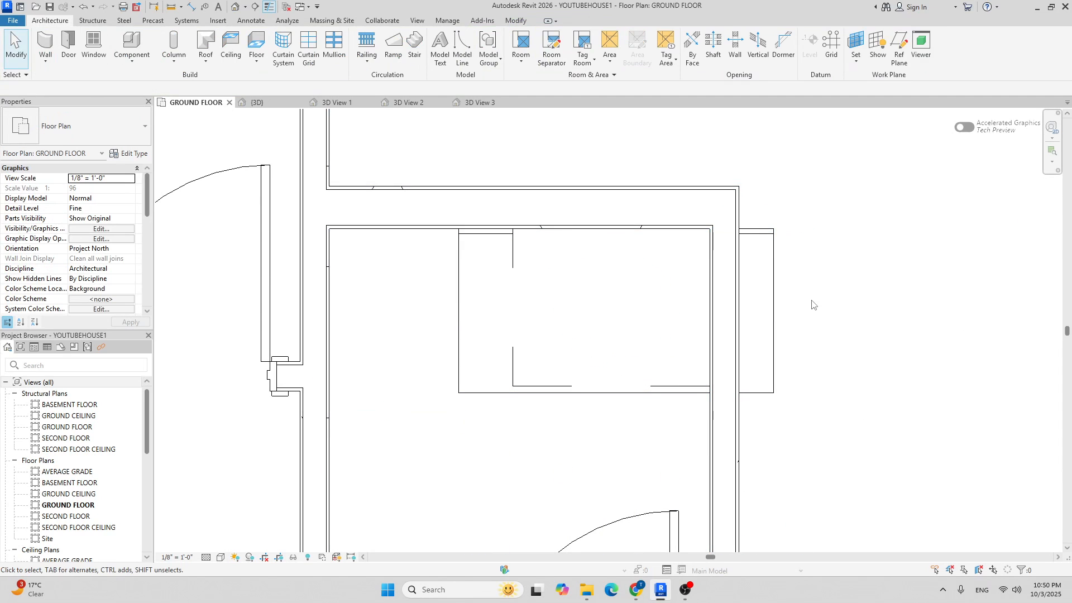
{"action": "left_click", "coordinate": [777, 276]}
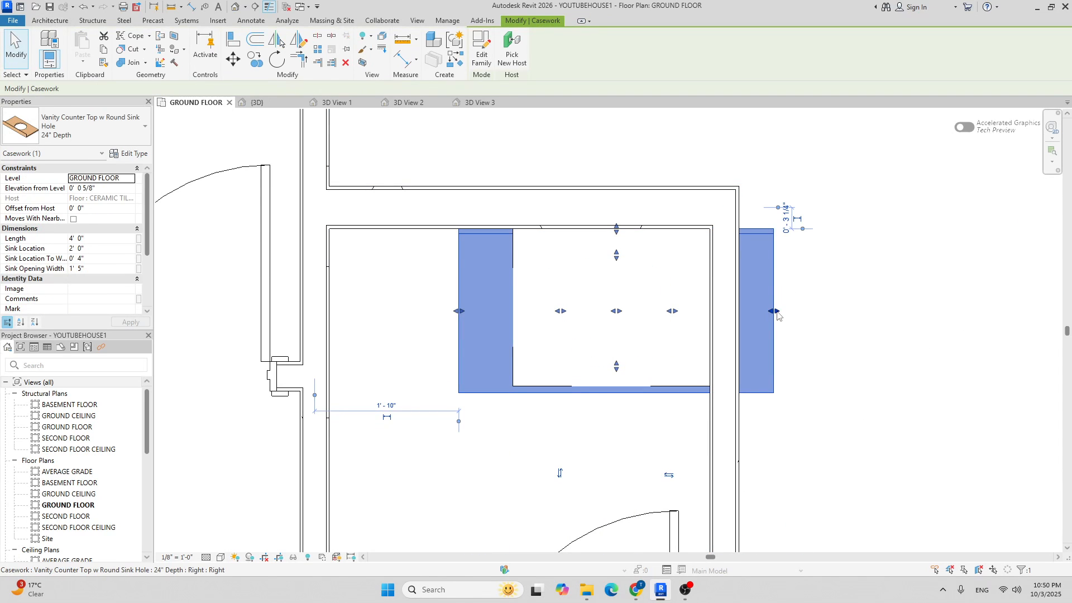
{"action": "left_click_drag", "start_coordinate": [710, 310], "coordinate": [710, 310]}
{"action": "left_click_drag", "start_coordinate": [458, 311], "coordinate": [514, 312]}
{"action": "left_click_drag", "start_coordinate": [773, 311], "coordinate": [710, 315]}
{"action": "left_click", "coordinate": [797, 306]}
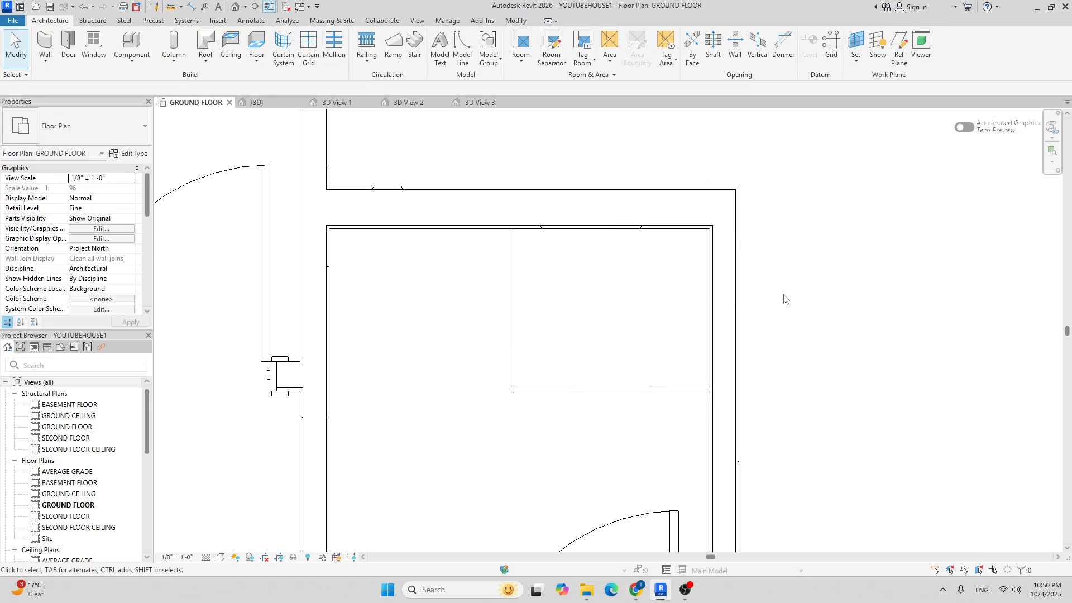
{"action": "scroll", "coordinate": [789, 263], "scroll_direction": "down", "scroll_amount": 4}
{"action": "middle_click_drag", "start_coordinate": [742, 223], "coordinate": [720, 242]}
Place a camera aimed at the bathroom sink cabinet and enlarge its crop region.
{"action": "scroll", "coordinate": [720, 248], "scroll_direction": "up", "scroll_amount": 2}
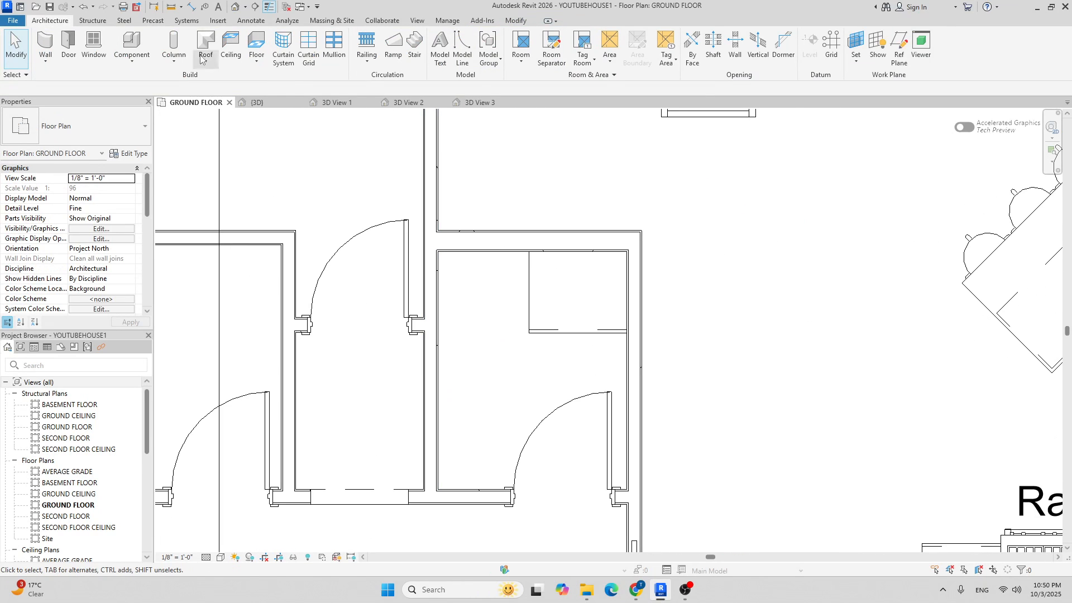
{"action": "left_click", "coordinate": [245, 7]}
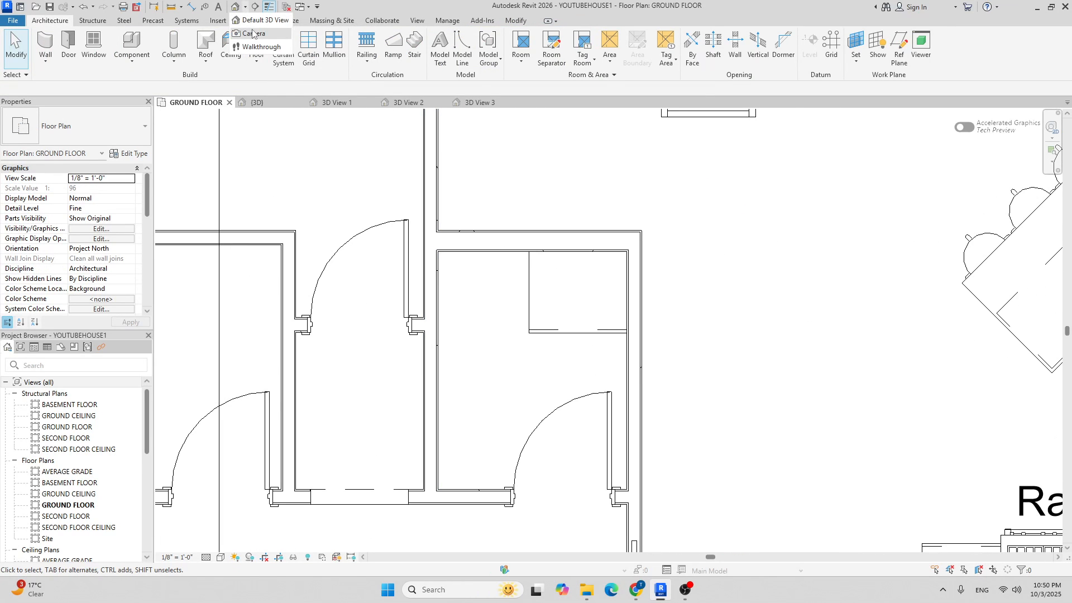
{"action": "left_click", "coordinate": [252, 31]}
{"action": "scroll", "coordinate": [449, 271], "scroll_direction": "down", "scroll_amount": 3}
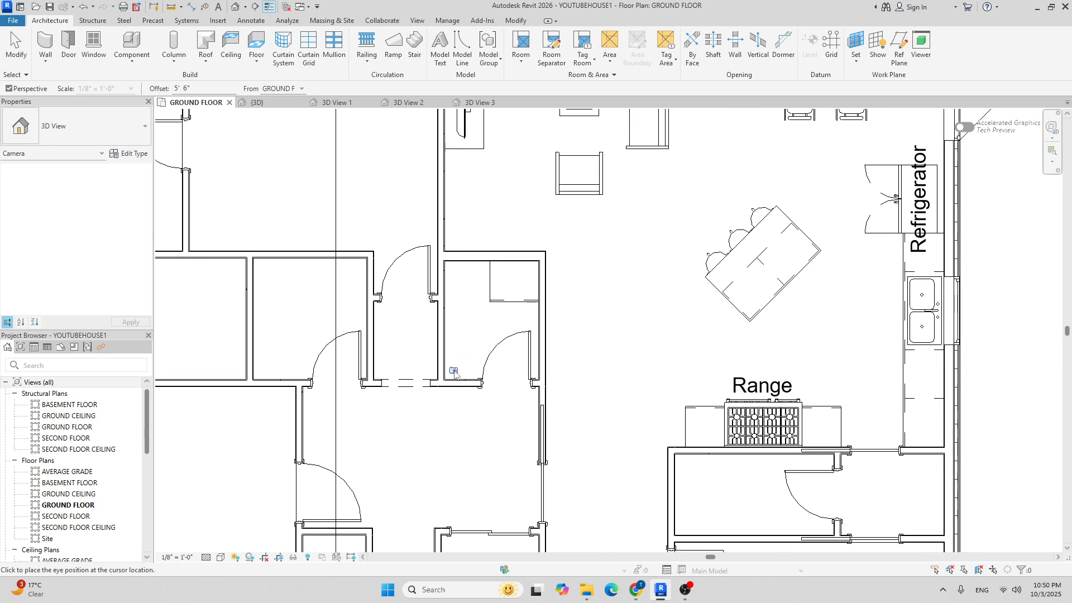
{"action": "left_click", "coordinate": [583, 194]}
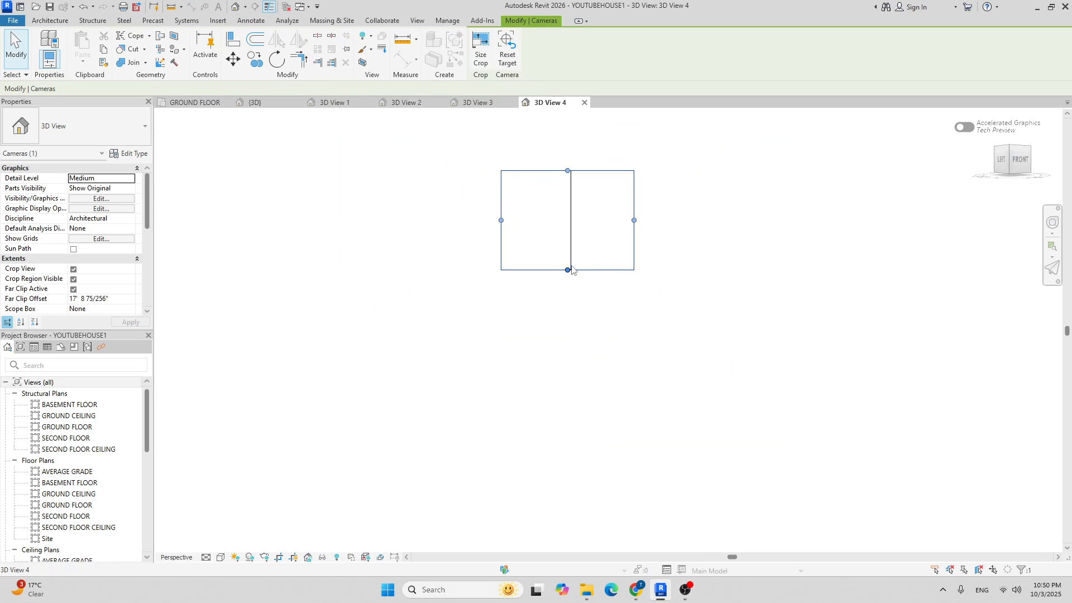
{"action": "left_click_drag", "start_coordinate": [567, 383], "coordinate": [567, 404]}
{"action": "left_click_drag", "start_coordinate": [634, 287], "coordinate": [661, 287]}
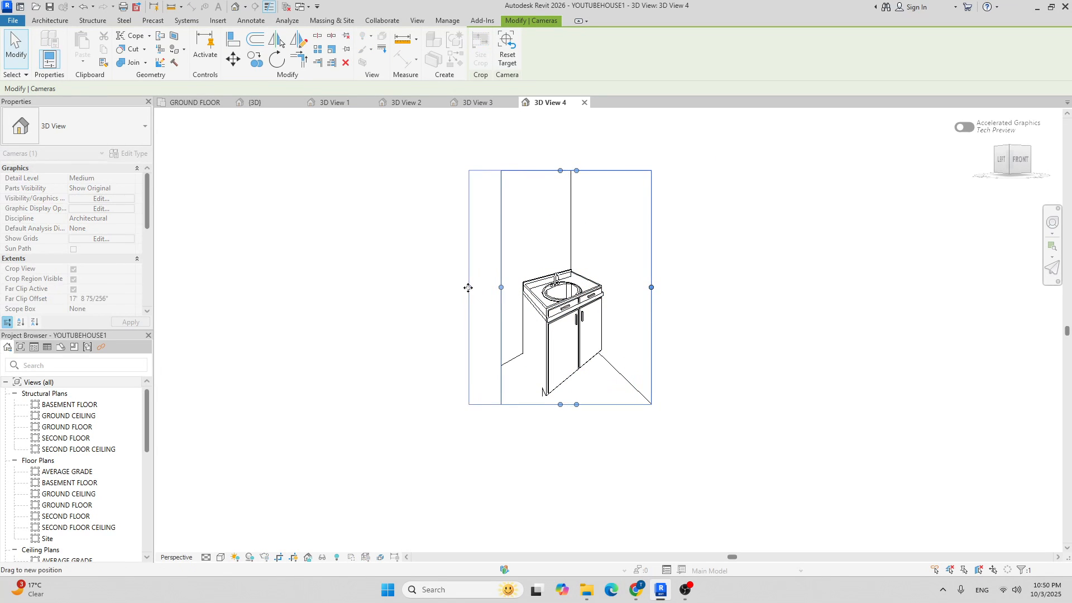
Set the new 3D View 4 to the Shaded visual style.
{"action": "left_click", "coordinate": [221, 557]}
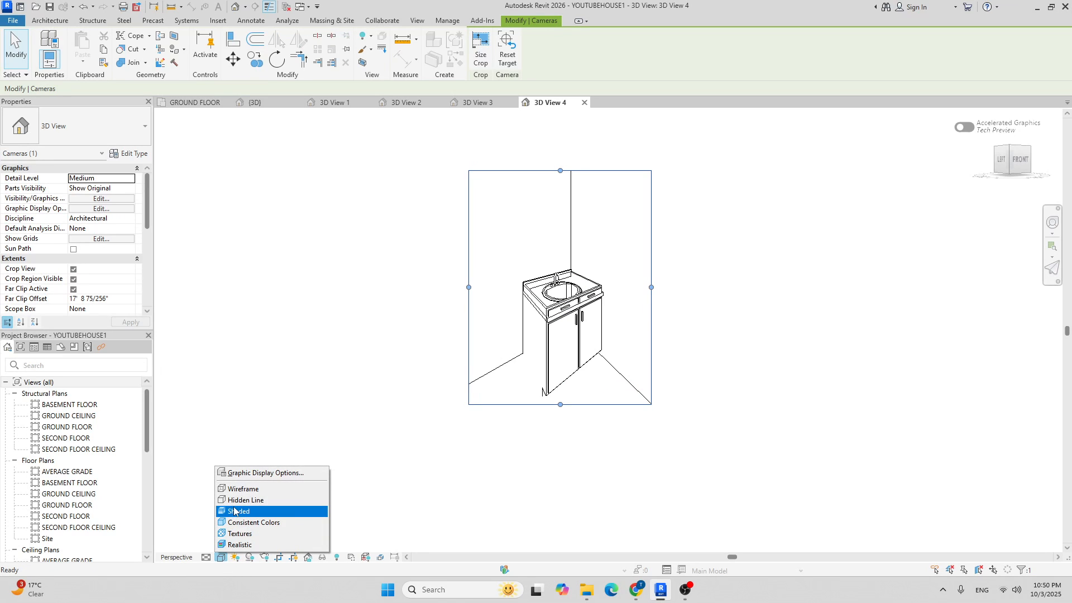
{"action": "left_click", "coordinate": [233, 510]}
{"action": "key", "text": "Escape"}
{"action": "scroll", "coordinate": [531, 302], "scroll_direction": "up", "scroll_amount": 5}
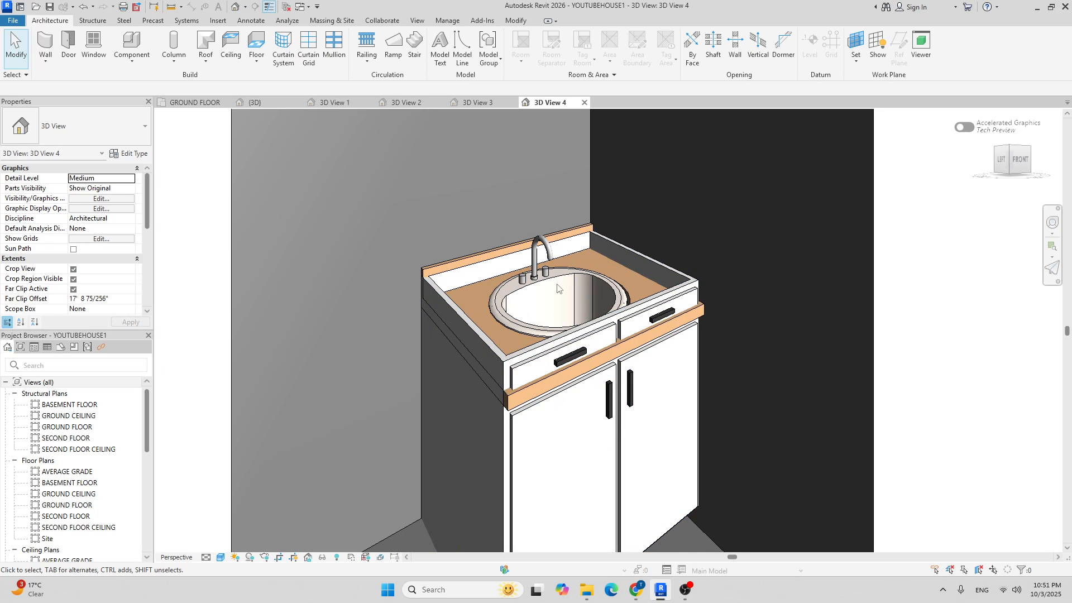
Use Align (AL) to line up the vanity countertop edge with the cabinet front.
{"action": "scroll", "coordinate": [557, 284], "scroll_direction": "up", "scroll_amount": 3}
{"action": "scroll", "coordinate": [590, 292], "scroll_direction": "down", "scroll_amount": 4}
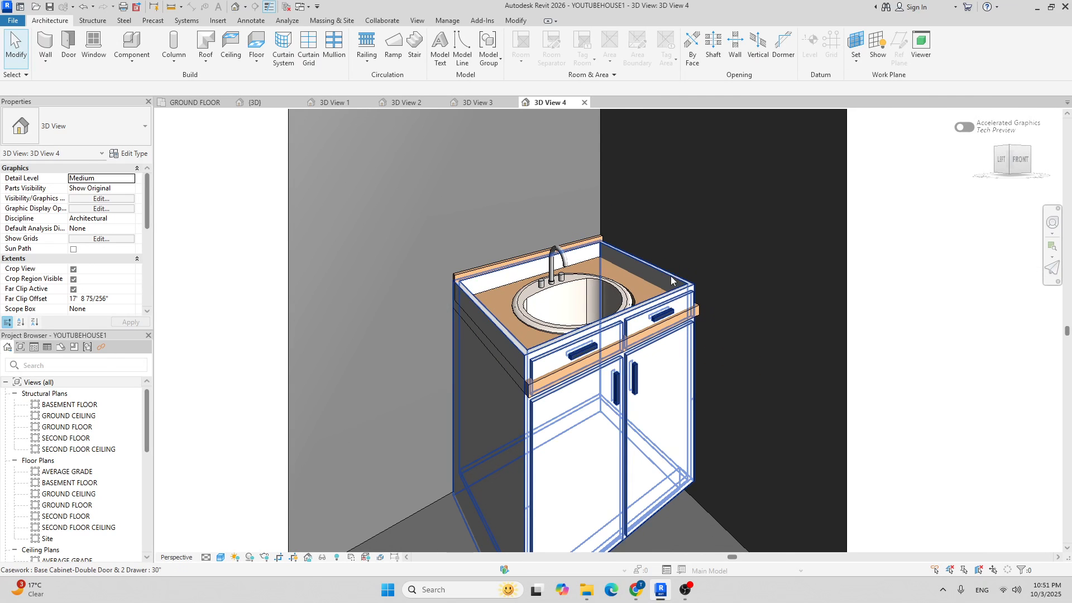
{"action": "key", "text": "a"}
{"action": "key", "text": "l"}
{"action": "scroll", "coordinate": [414, 333], "scroll_direction": "up", "scroll_amount": 3}
{"action": "scroll", "coordinate": [414, 334], "scroll_direction": "up", "scroll_amount": 2}
{"action": "scroll", "coordinate": [438, 324], "scroll_direction": "down", "scroll_amount": 3}
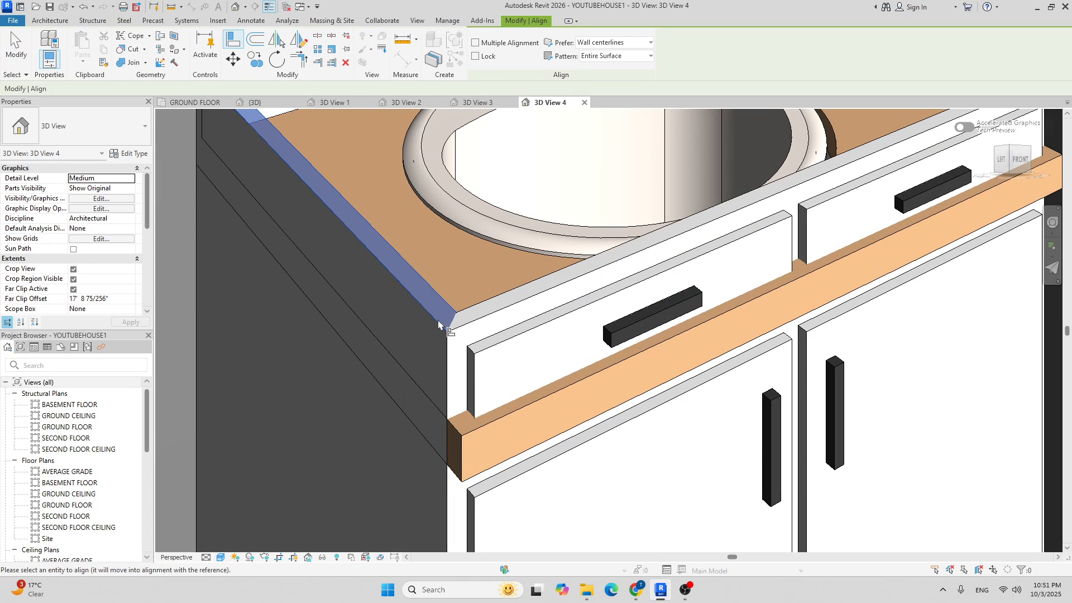
{"action": "scroll", "coordinate": [445, 385], "scroll_direction": "up", "scroll_amount": 4}
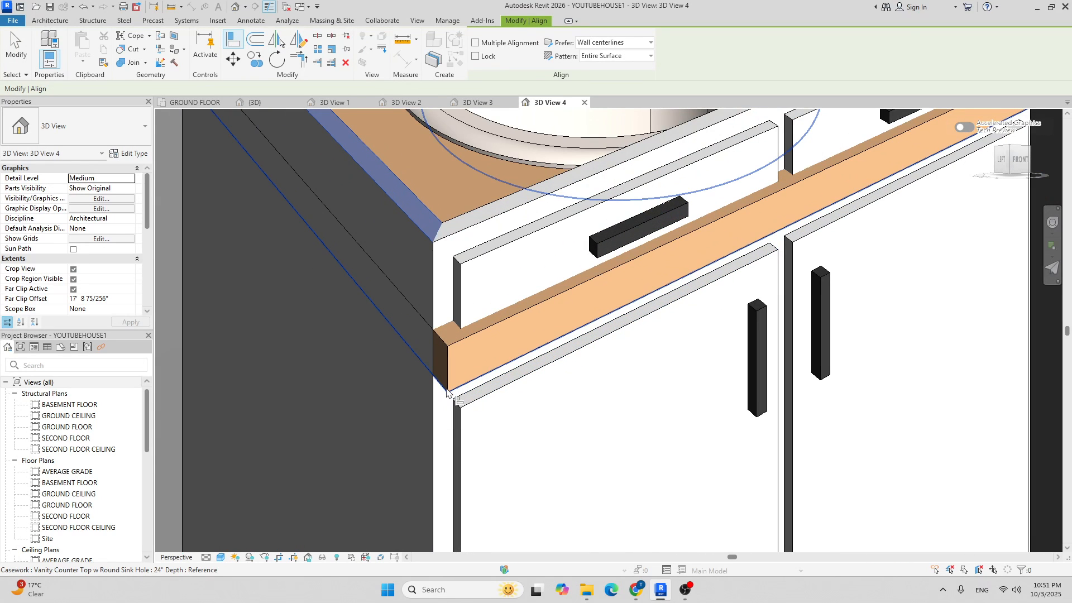
{"action": "left_click", "coordinate": [446, 393]}
{"action": "scroll", "coordinate": [424, 358], "scroll_direction": "down", "scroll_amount": 6}
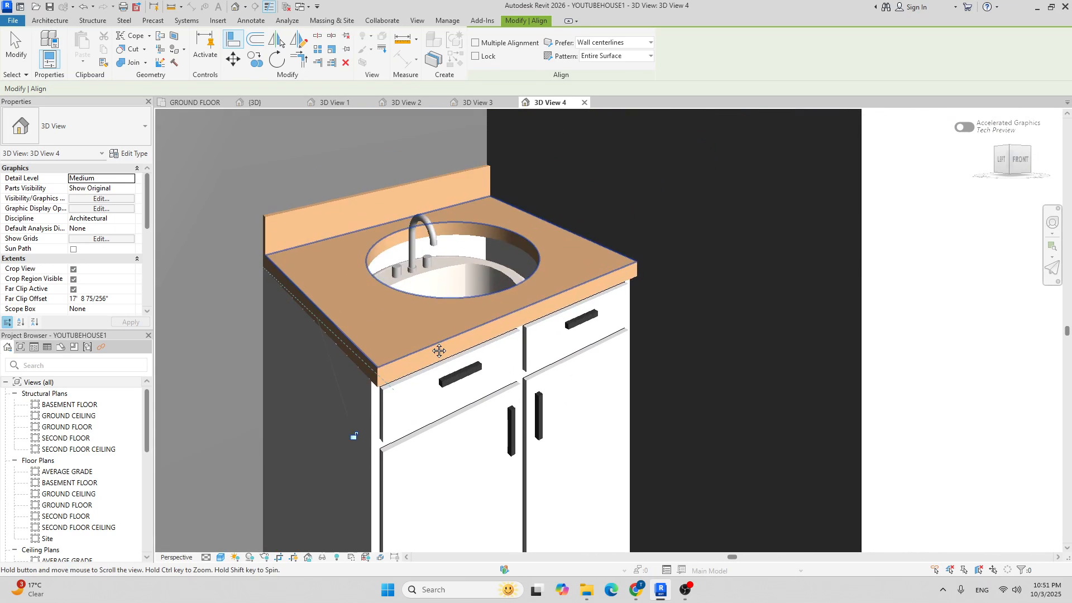
{"action": "scroll", "coordinate": [524, 264], "scroll_direction": "up", "scroll_amount": 3}
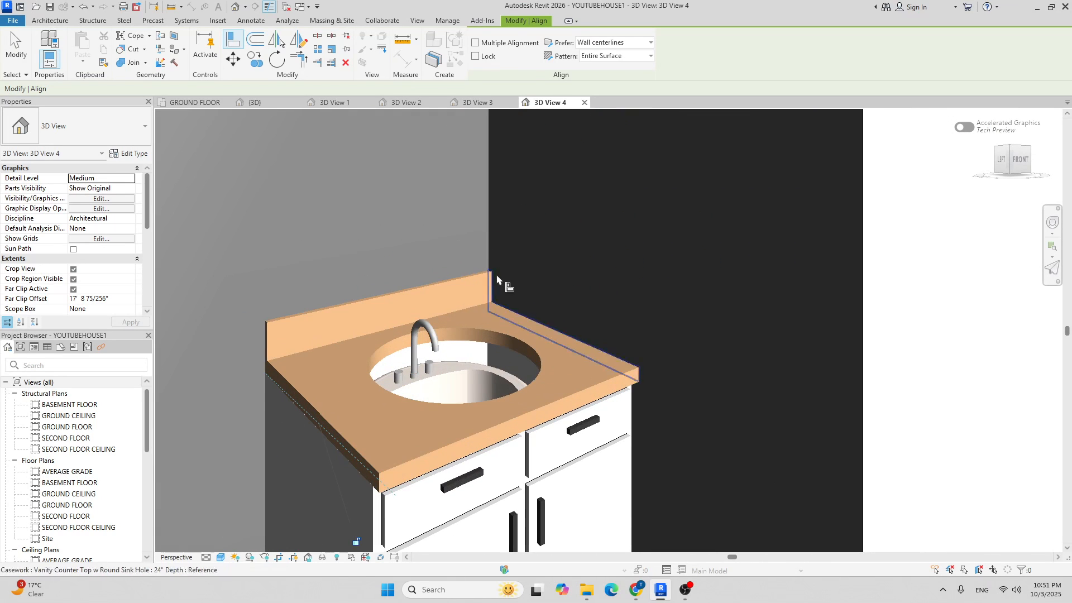
Align the round sink to the countertop so it sits in its hole.
{"action": "left_click", "coordinate": [501, 311]}
{"action": "scroll", "coordinate": [456, 377], "scroll_direction": "up", "scroll_amount": 4}
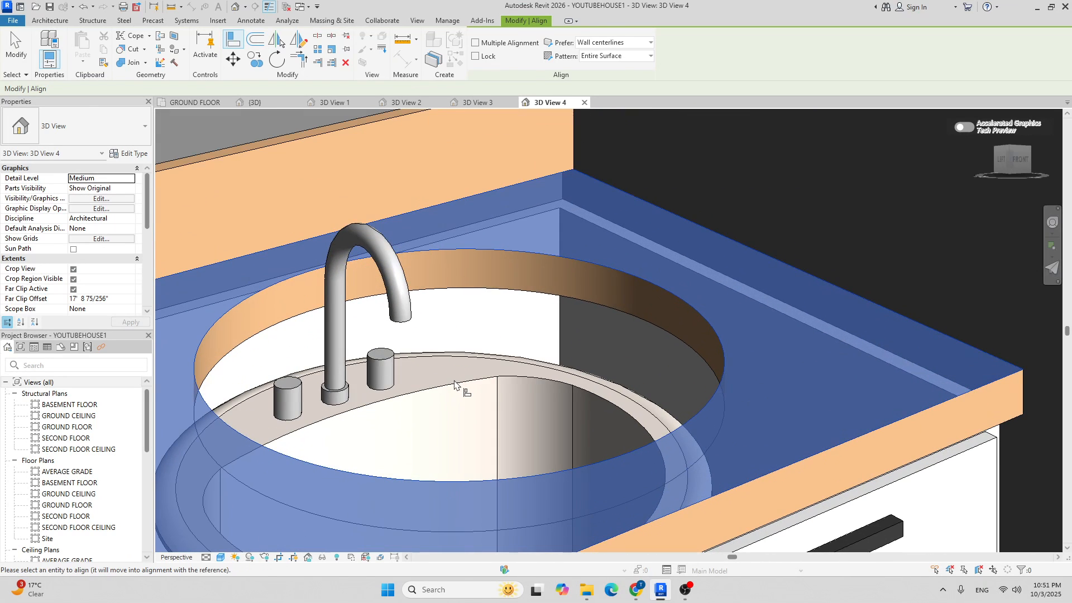
{"action": "left_click", "coordinate": [455, 385]}
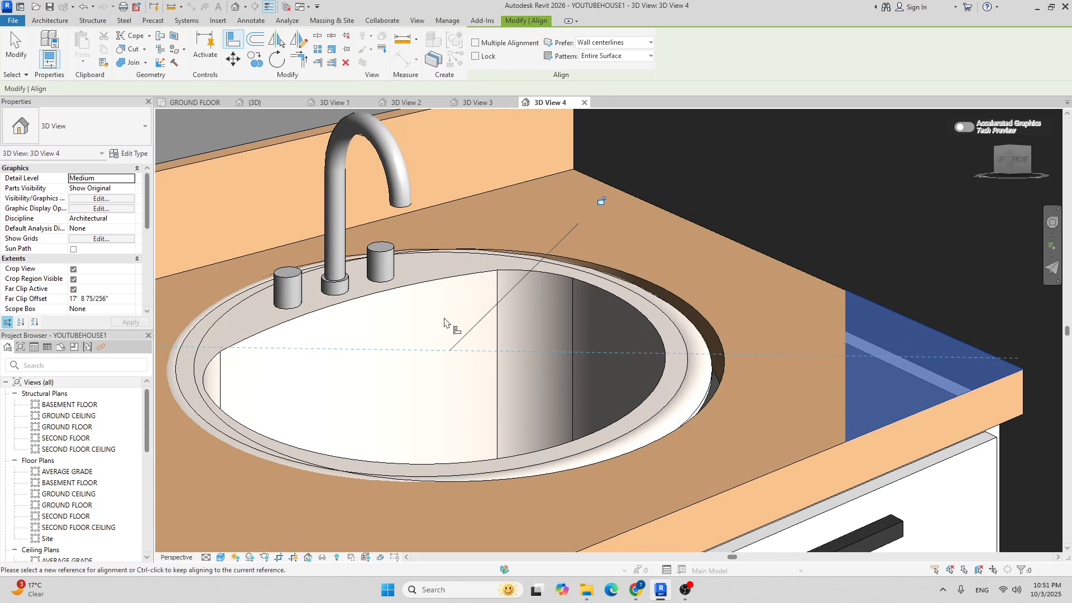
{"action": "scroll", "coordinate": [444, 324], "scroll_direction": "down", "scroll_amount": 5}
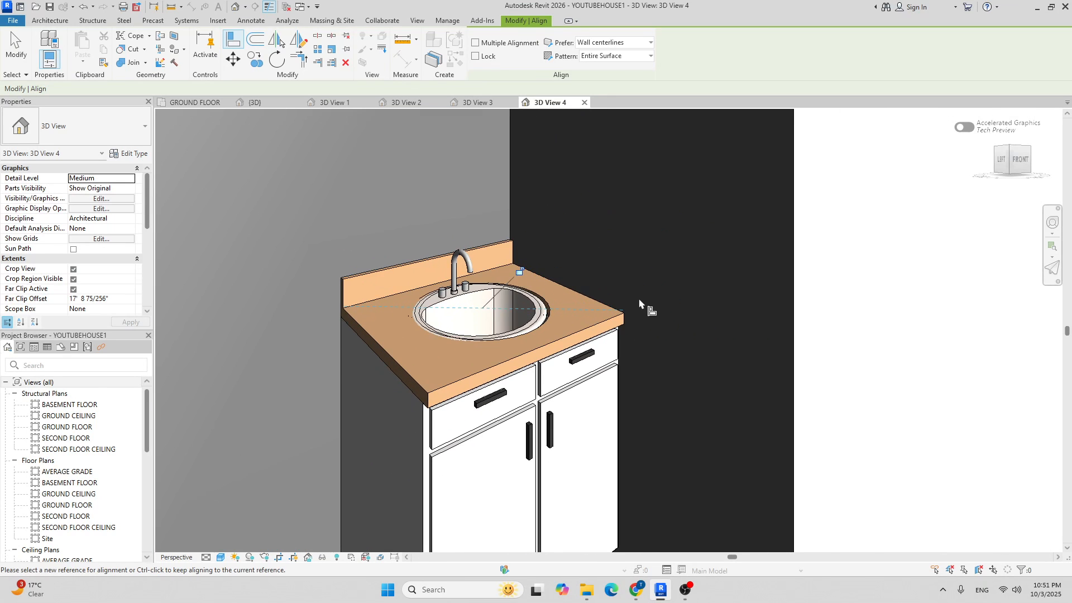
{"action": "key", "text": "Escape"}
{"action": "scroll", "coordinate": [528, 330], "scroll_direction": "down", "scroll_amount": 2}
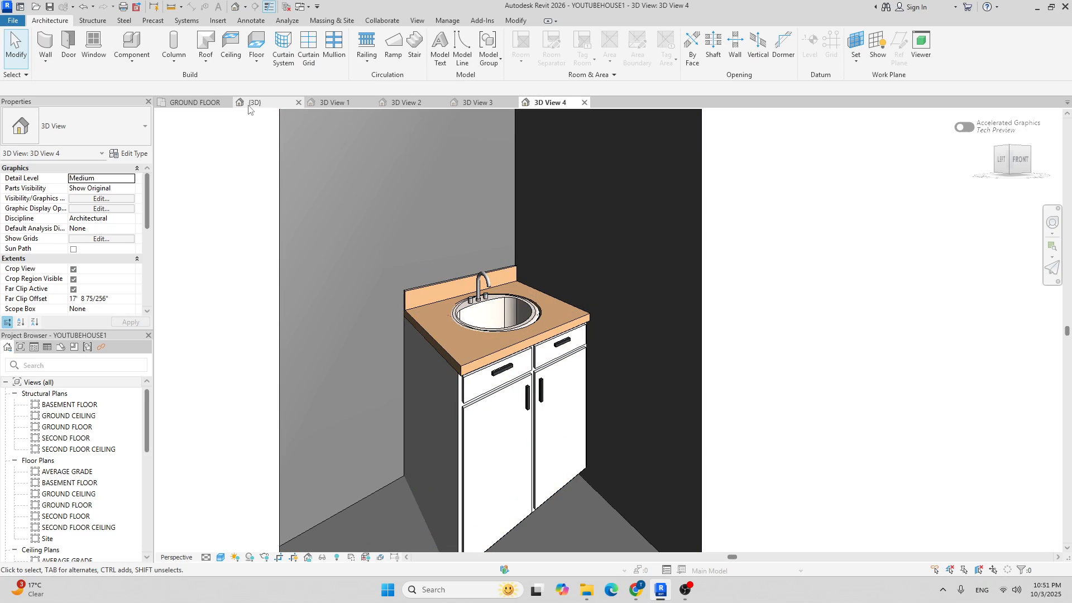
Return to the GROUND FLOOR plan view.
{"action": "left_click", "coordinate": [201, 107]}
{"action": "scroll", "coordinate": [524, 256], "scroll_direction": "up", "scroll_amount": 4}
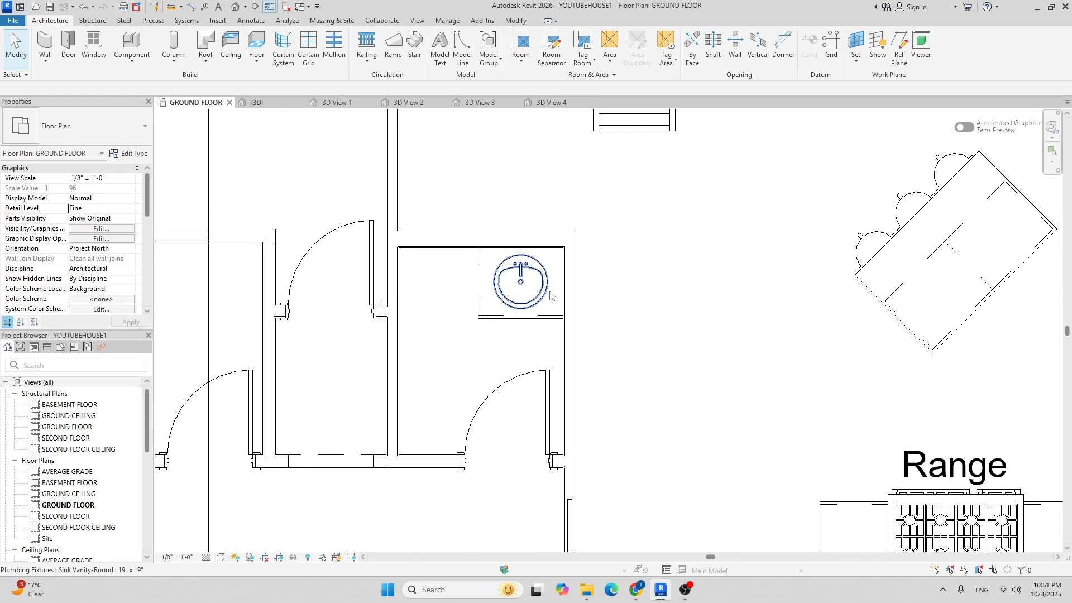
{"action": "scroll", "coordinate": [521, 265], "scroll_direction": "down", "scroll_amount": 4}
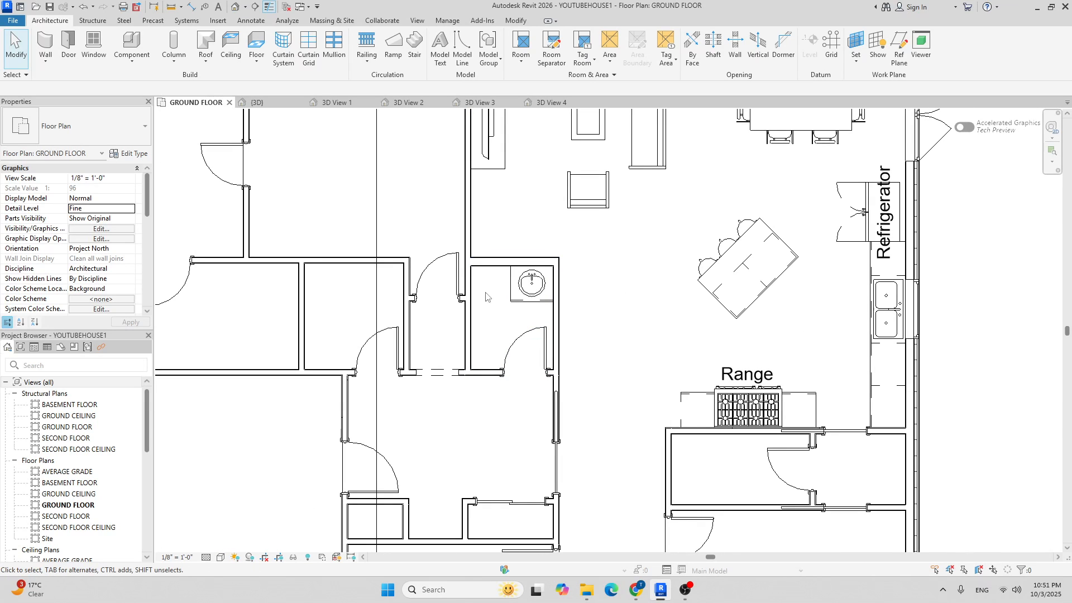
Load Toilet-Domestic-3D from US > Plumbing > Architectural > Fixtures > Water Closets.
{"action": "left_click", "coordinate": [128, 38]}
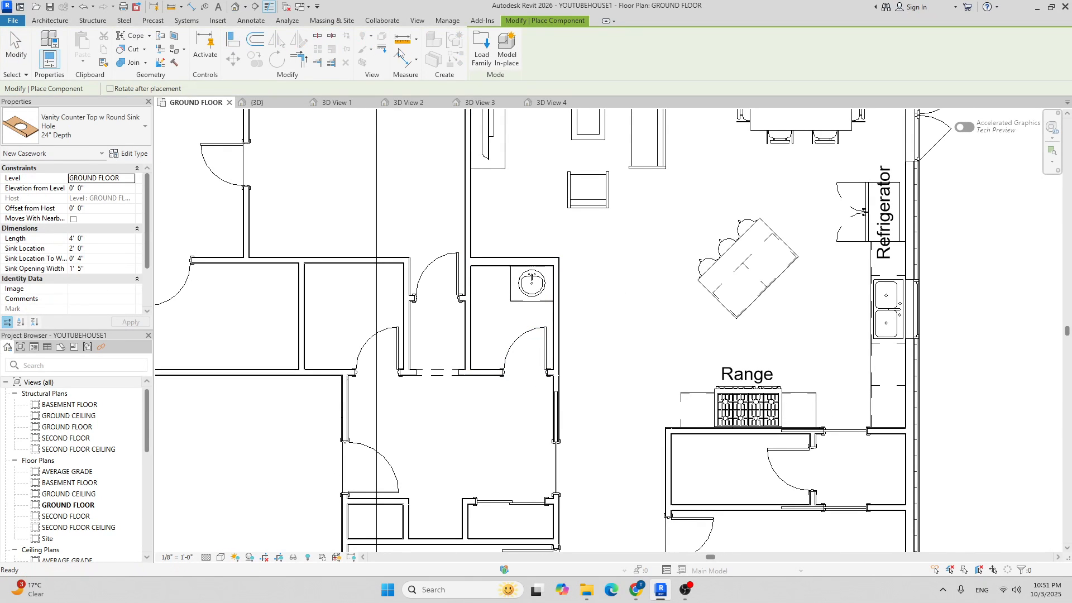
{"action": "left_click", "coordinate": [480, 48]}
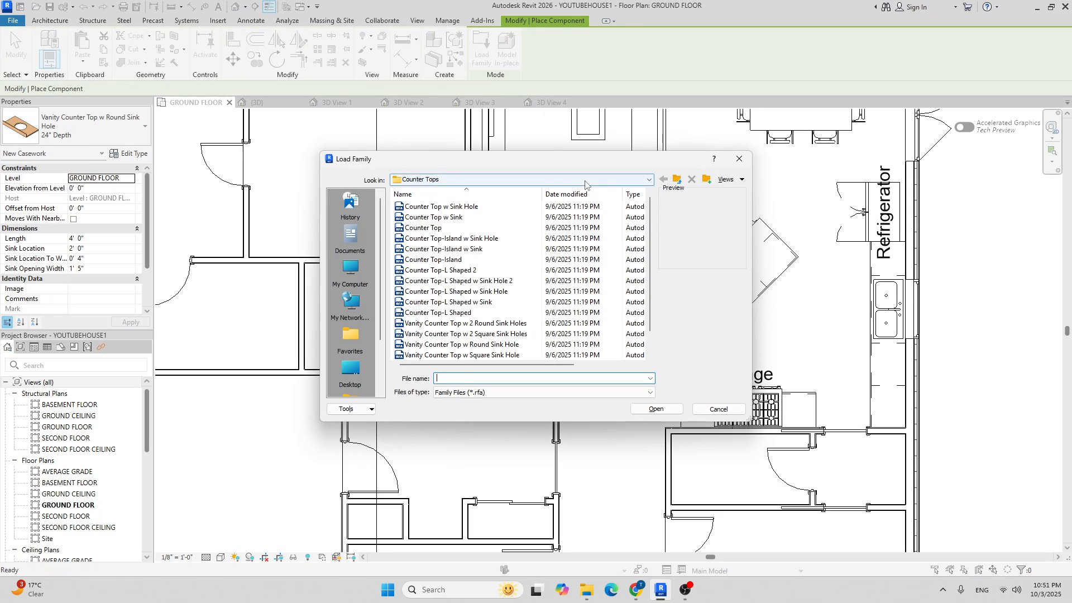
{"action": "left_click", "coordinate": [585, 180]}
{"action": "left_click", "coordinate": [516, 264]}
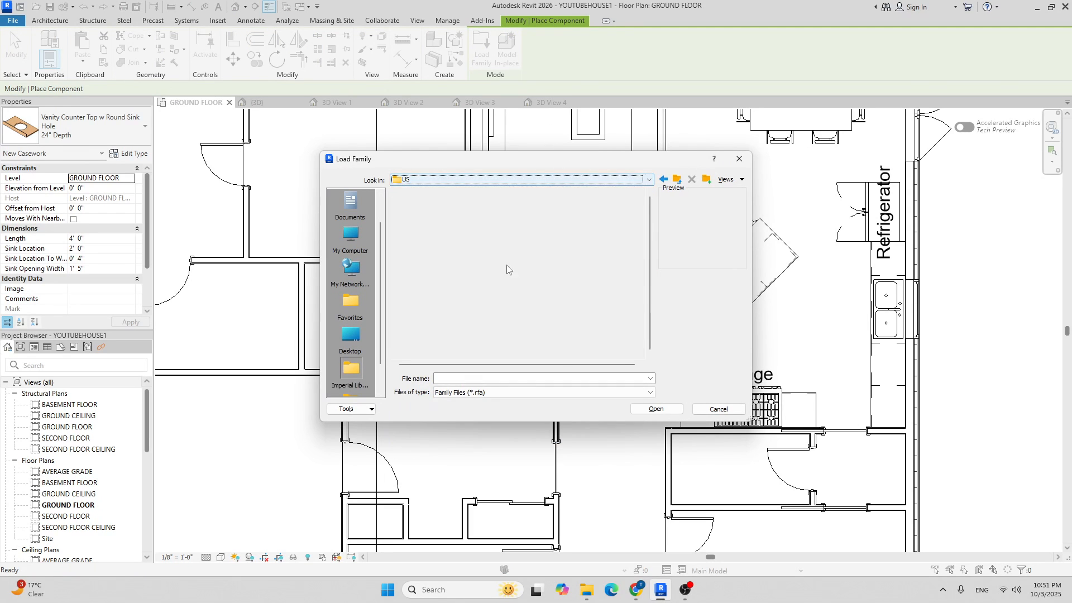
{"action": "scroll", "coordinate": [446, 291], "scroll_direction": "down", "scroll_amount": 5}
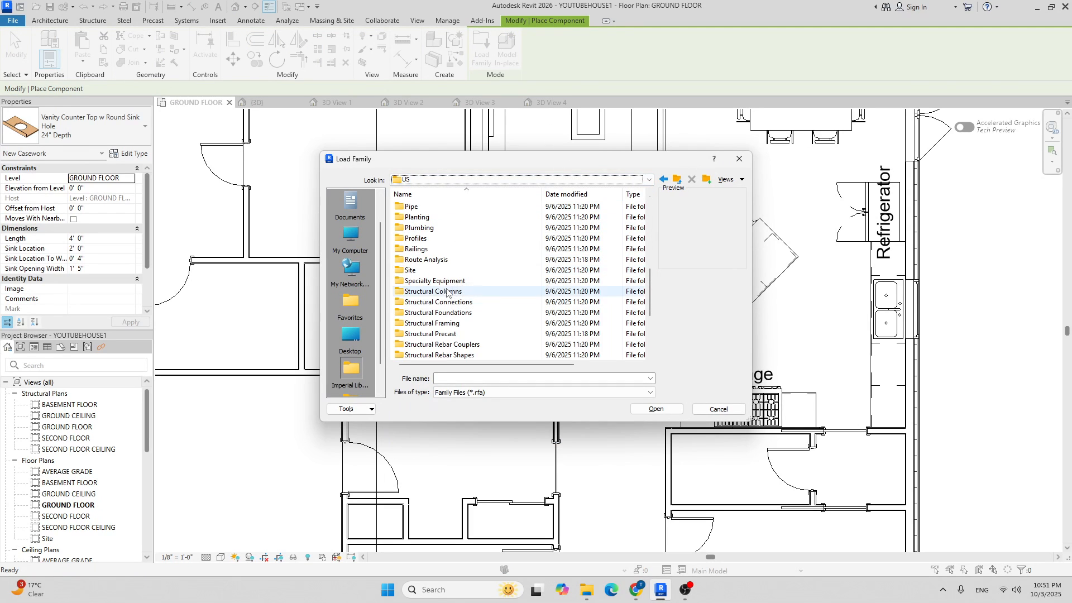
{"action": "double_click", "coordinate": [431, 228]}
{"action": "double_click", "coordinate": [430, 207]}
{"action": "double_click", "coordinate": [437, 217]}
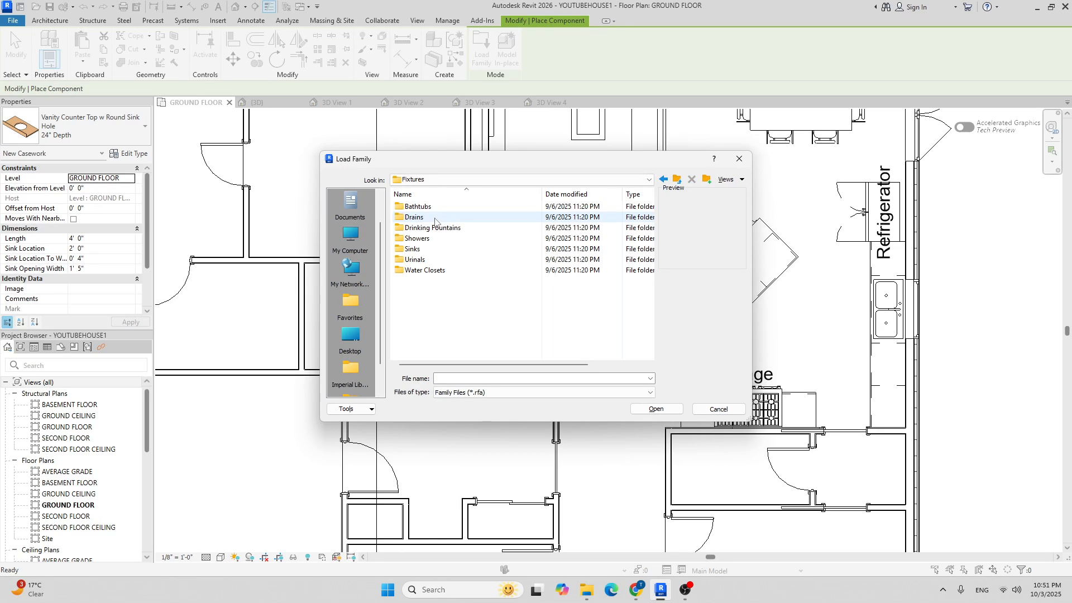
{"action": "double_click", "coordinate": [426, 271]}
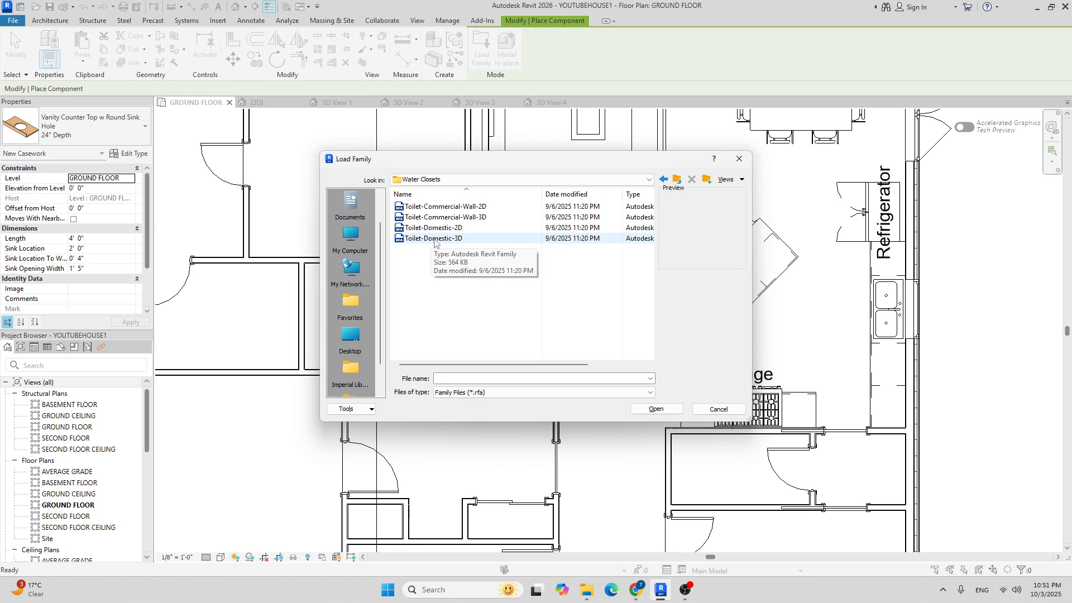
{"action": "left_click", "coordinate": [434, 239]}
{"action": "left_click", "coordinate": [664, 409]}
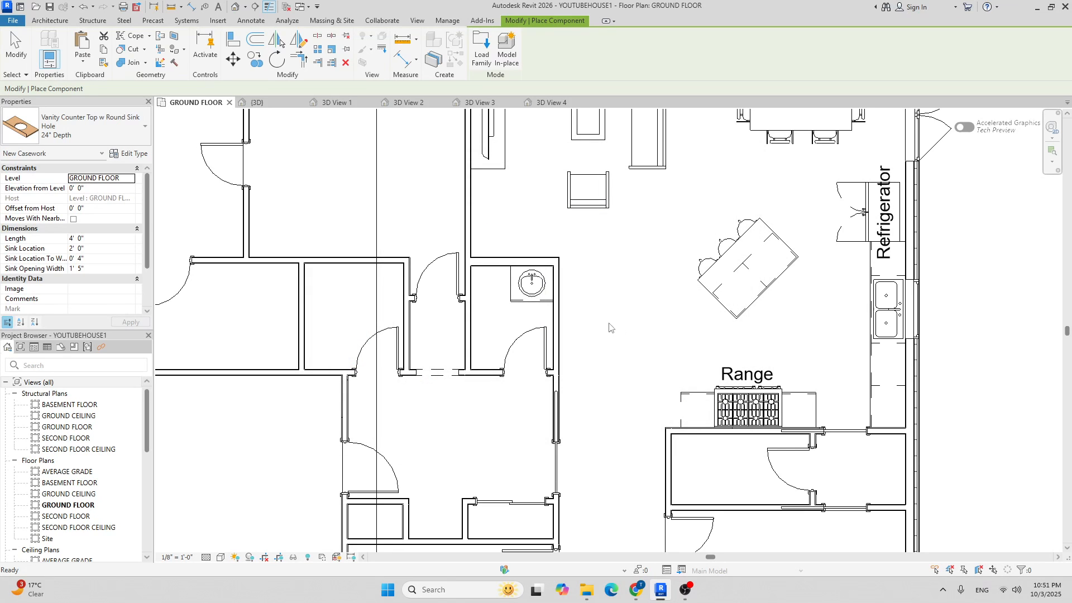
Place the Toilet-Domestic-3D against the bathroom's top wall beside the sink.
{"action": "scroll", "coordinate": [496, 289], "scroll_direction": "up", "scroll_amount": 5}
{"action": "scroll", "coordinate": [496, 289], "scroll_direction": "up", "scroll_amount": 2}
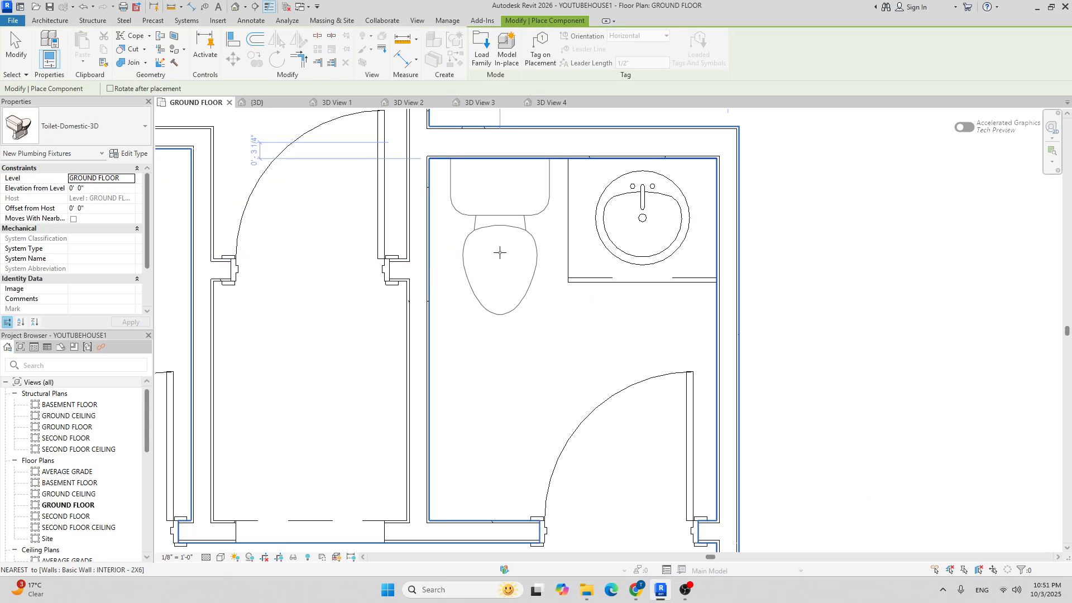
{"action": "left_click", "coordinate": [500, 252]}
{"action": "scroll", "coordinate": [553, 335], "scroll_direction": "down", "scroll_amount": 4}
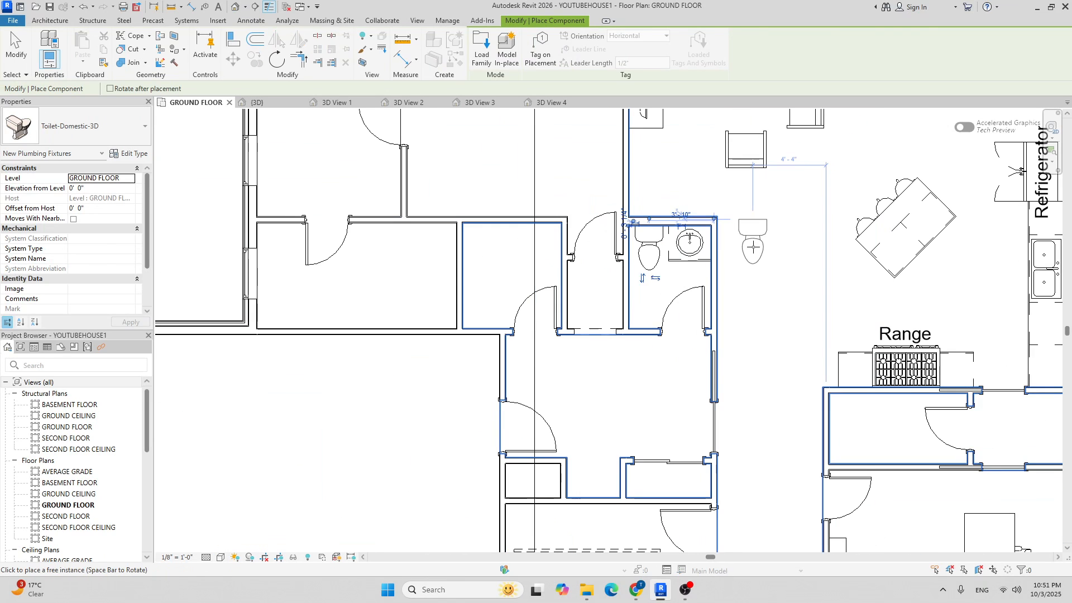
{"action": "key", "text": "Escape"}
{"action": "key", "text": "Escape"}
Pan and zoom around the plan to review the bathroom and centre it in view.
{"action": "middle_click_drag", "start_coordinate": [592, 230], "coordinate": [504, 304]}
{"action": "scroll", "coordinate": [509, 283], "scroll_direction": "down", "scroll_amount": 2}
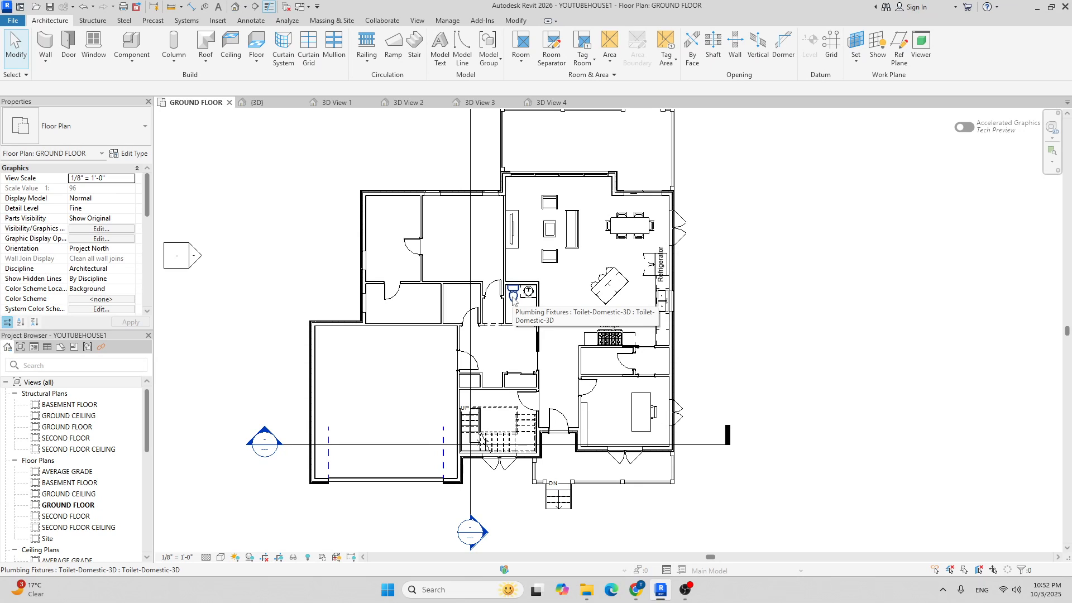
{"action": "scroll", "coordinate": [445, 313], "scroll_direction": "up", "scroll_amount": 2}
{"action": "scroll", "coordinate": [536, 289], "scroll_direction": "down", "scroll_amount": 2}
{"action": "middle_click_drag", "start_coordinate": [589, 295], "coordinate": [612, 268]}
{"action": "scroll", "coordinate": [494, 284], "scroll_direction": "up", "scroll_amount": 4}
{"action": "scroll", "coordinate": [635, 304], "scroll_direction": "down", "scroll_amount": 1}
{"action": "scroll", "coordinate": [637, 301], "scroll_direction": "down", "scroll_amount": 1}
{"action": "middle_click_drag", "start_coordinate": [510, 196], "coordinate": [579, 196]}
{"action": "scroll", "coordinate": [478, 274], "scroll_direction": "up", "scroll_amount": 3}
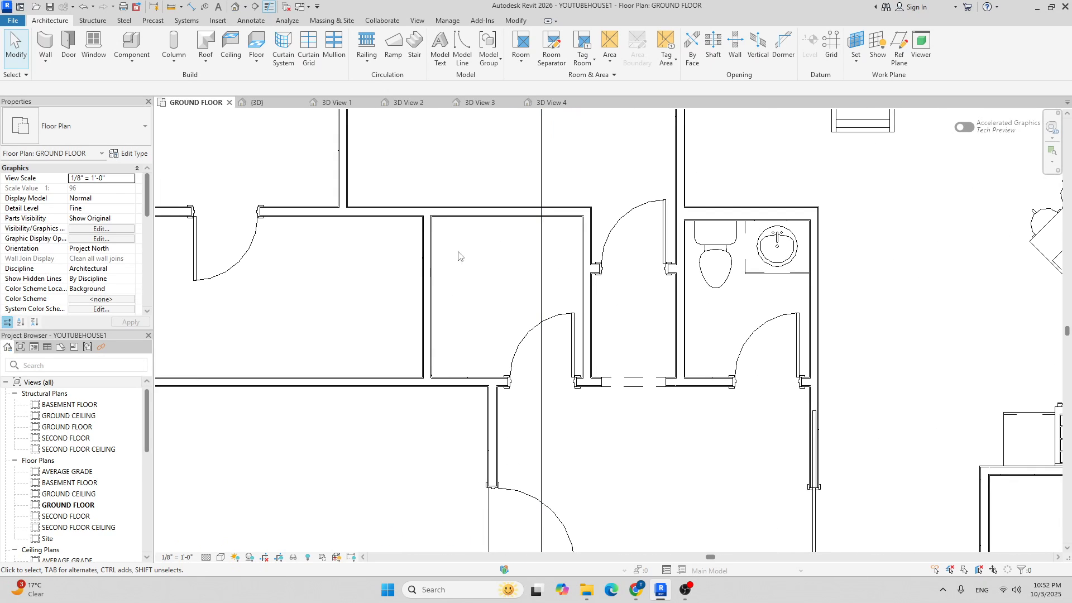
{"action": "middle_click_drag", "start_coordinate": [462, 276], "coordinate": [448, 316]}
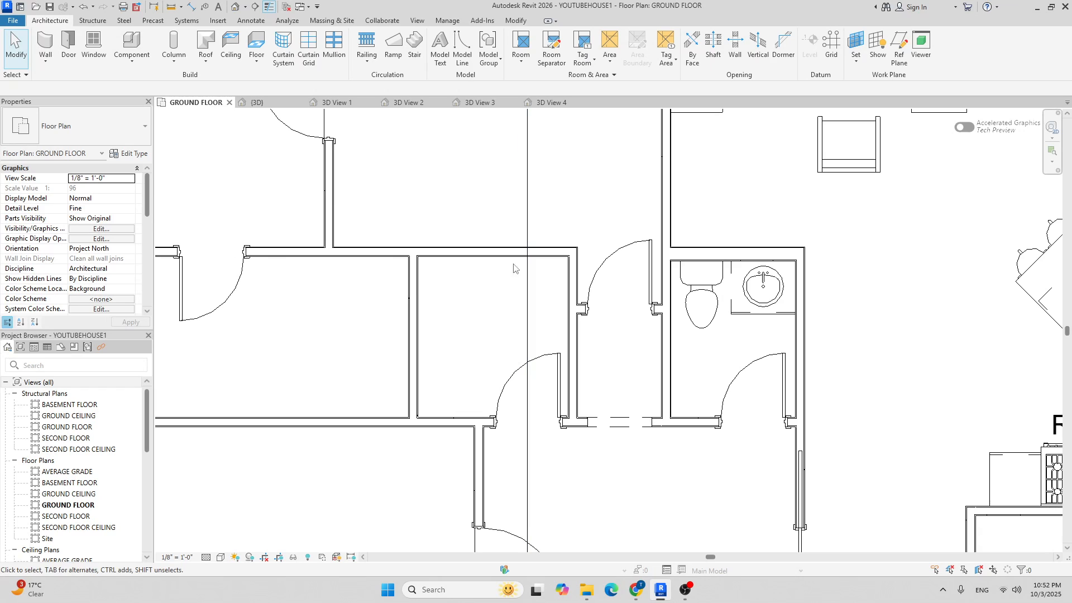
{"action": "middle_click_drag", "start_coordinate": [490, 294], "coordinate": [473, 296]}
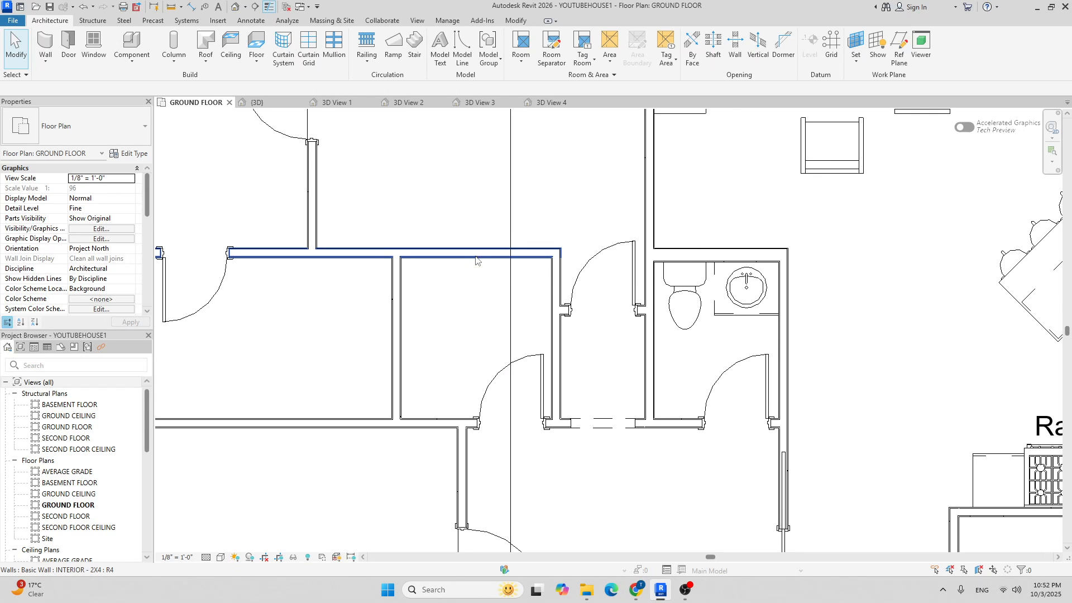
{"action": "scroll", "coordinate": [476, 258], "scroll_direction": "down", "scroll_amount": 3}
{"action": "scroll", "coordinate": [447, 289], "scroll_direction": "down", "scroll_amount": 2}
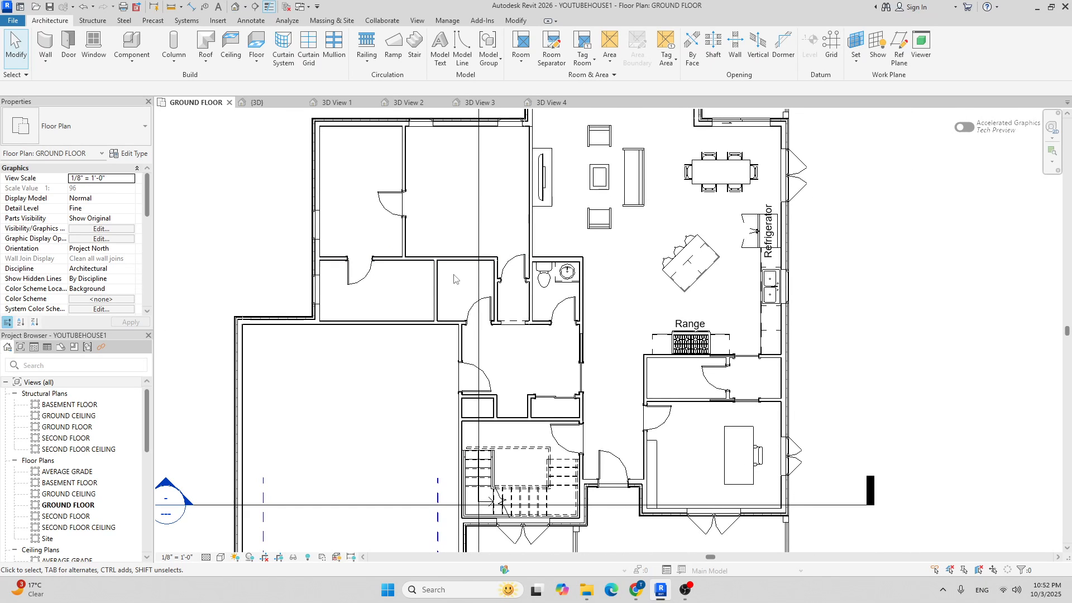
{"action": "scroll", "coordinate": [528, 262], "scroll_direction": "up", "scroll_amount": 2}
{"action": "middle_click_drag", "start_coordinate": [394, 287], "coordinate": [430, 335]}
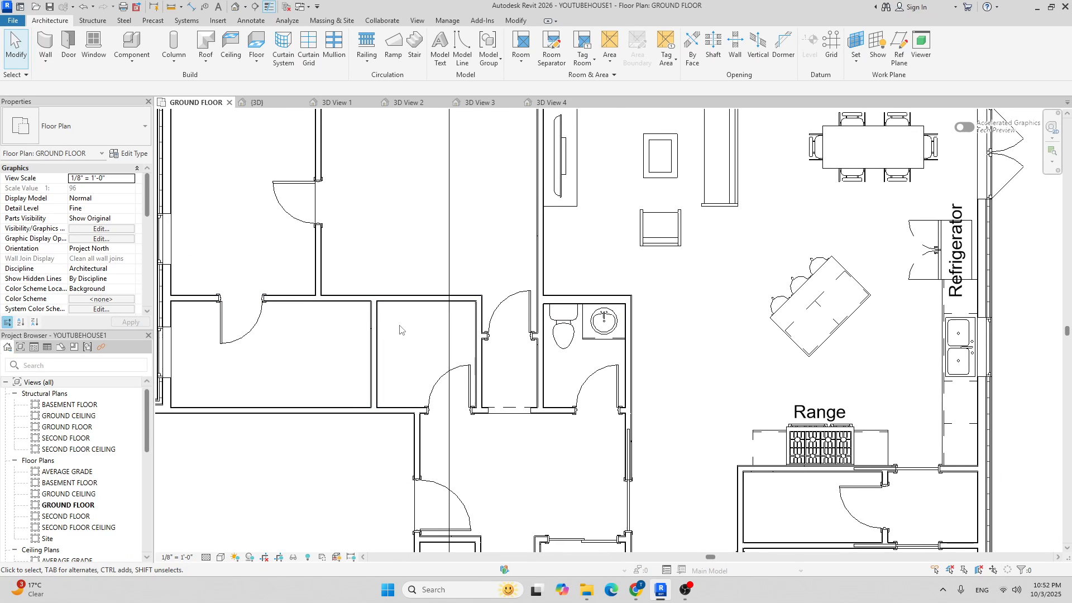
Split the small room's top horizontal wall at the chosen point.
{"action": "key", "text": "l"}
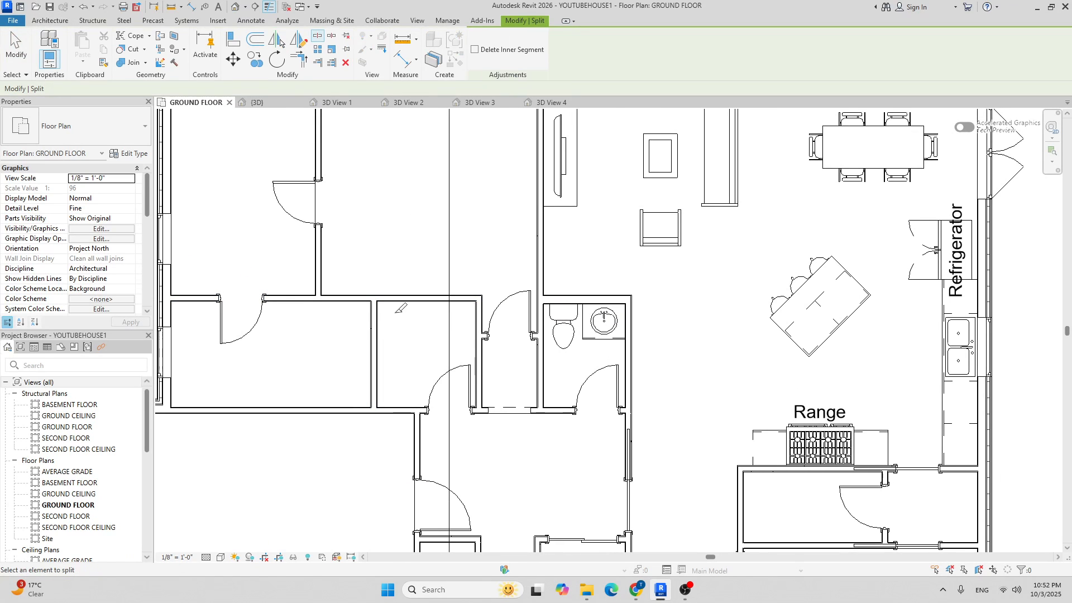
{"action": "key", "text": "Escape"}
{"action": "left_click", "coordinate": [517, 23]}
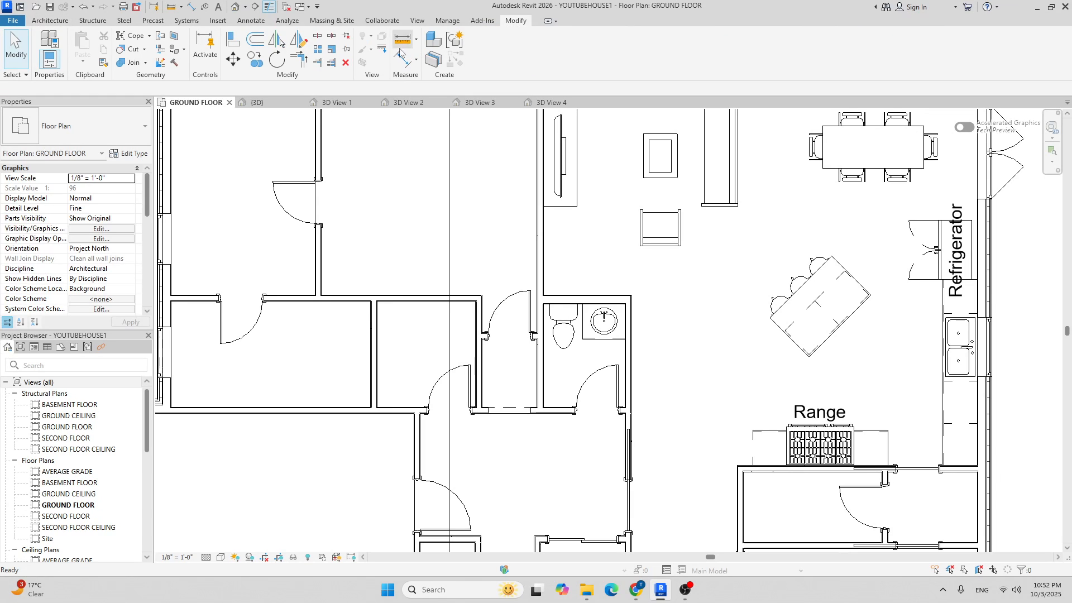
{"action": "left_click", "coordinate": [316, 38]}
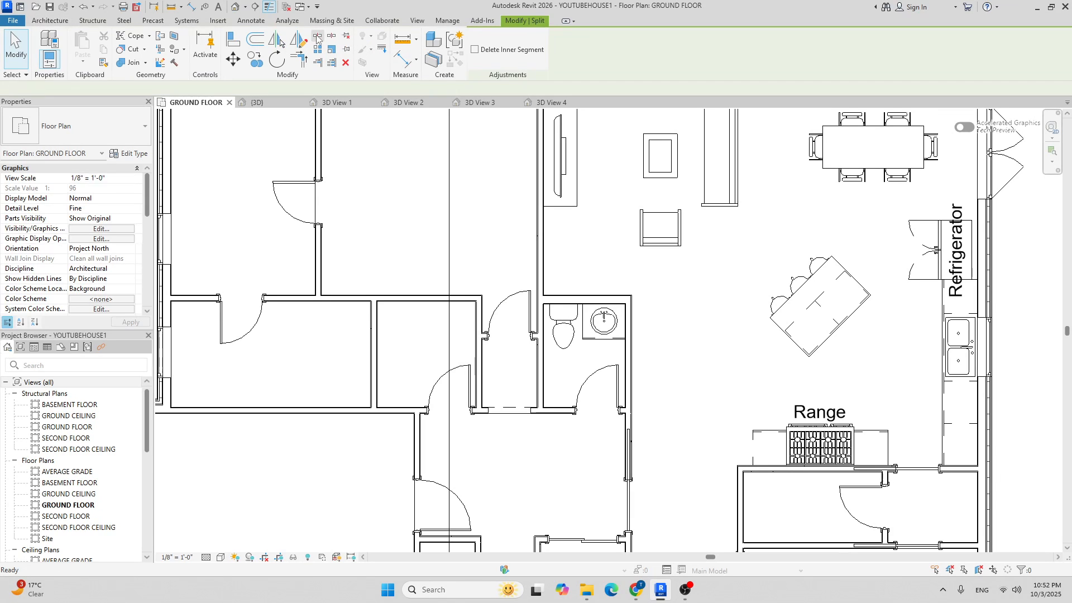
{"action": "scroll", "coordinate": [357, 324], "scroll_direction": "up", "scroll_amount": 3}
{"action": "scroll", "coordinate": [356, 323], "scroll_direction": "up", "scroll_amount": 2}
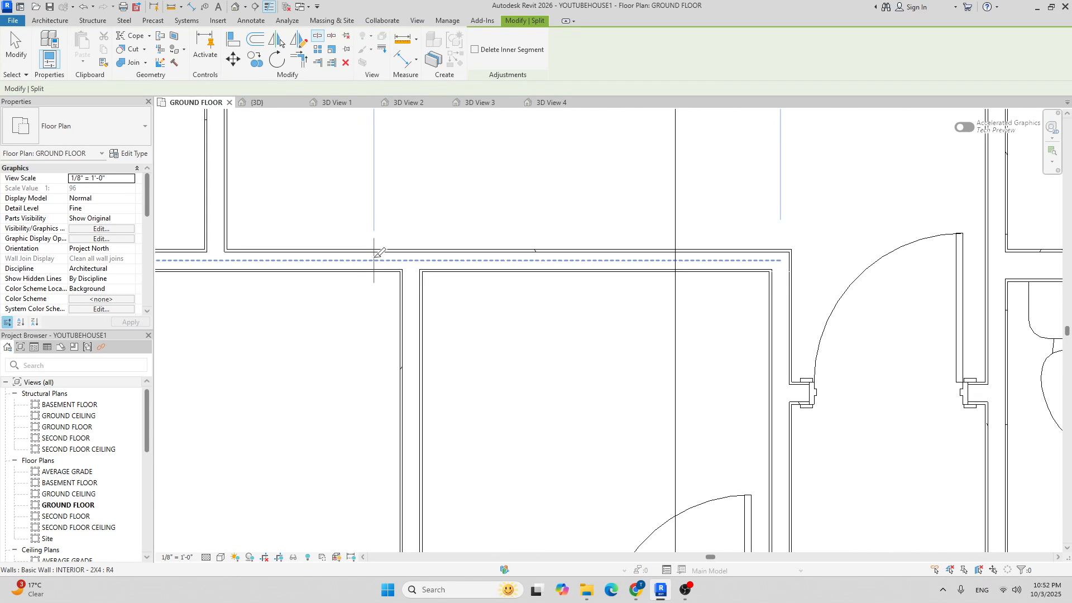
{"action": "left_click", "coordinate": [374, 257]}
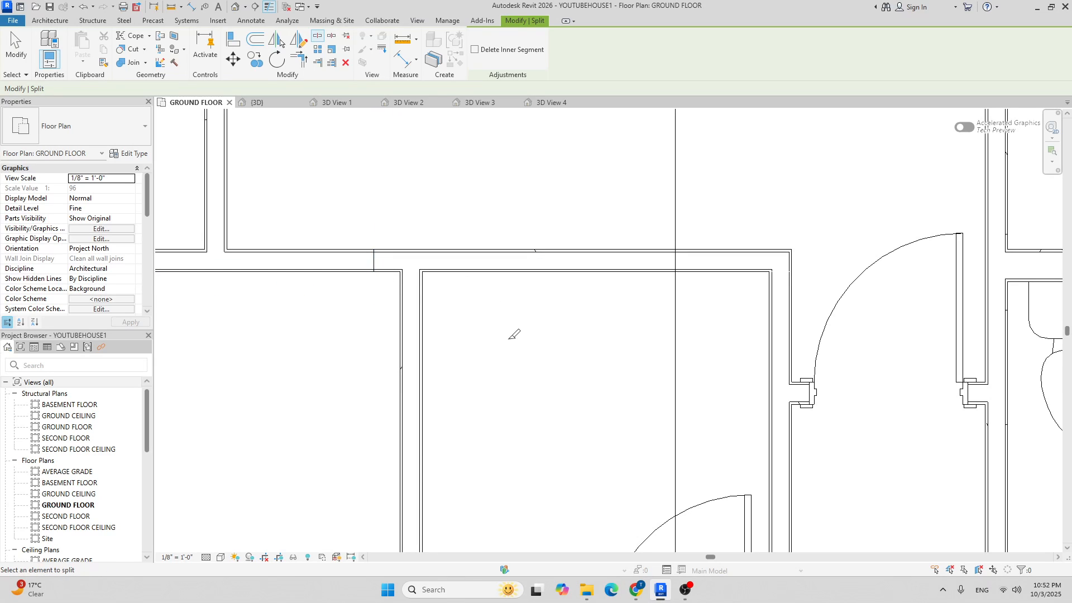
{"action": "key", "text": "Escape"}
Change the split-off wall segment to INTERIOR - 2X6 and extend its end to the corner.
{"action": "left_click", "coordinate": [495, 272]}
{"action": "left_click", "coordinate": [114, 127]}
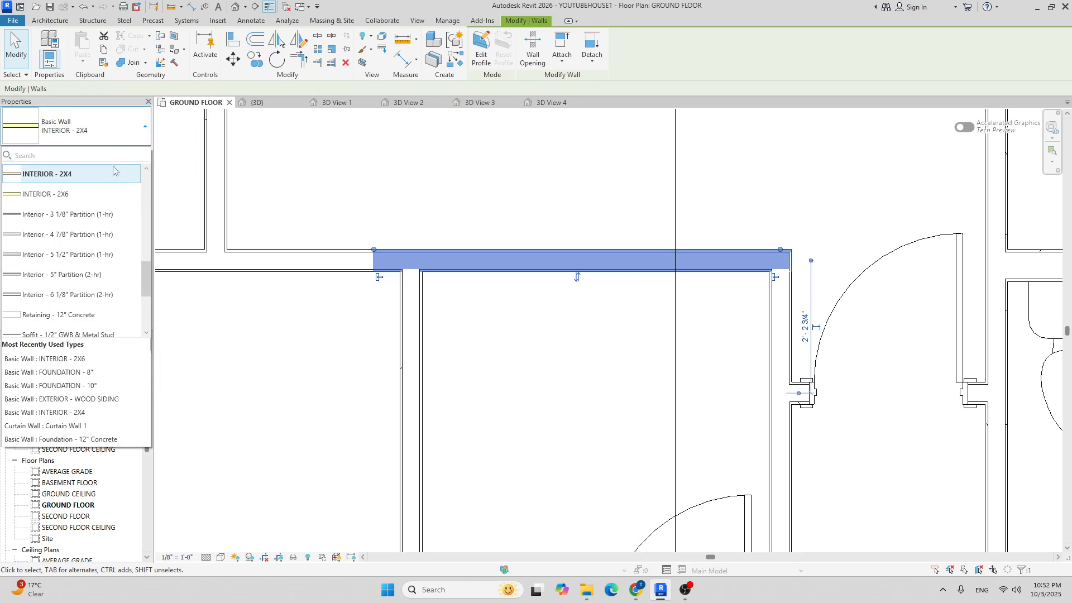
{"action": "left_click", "coordinate": [94, 198]}
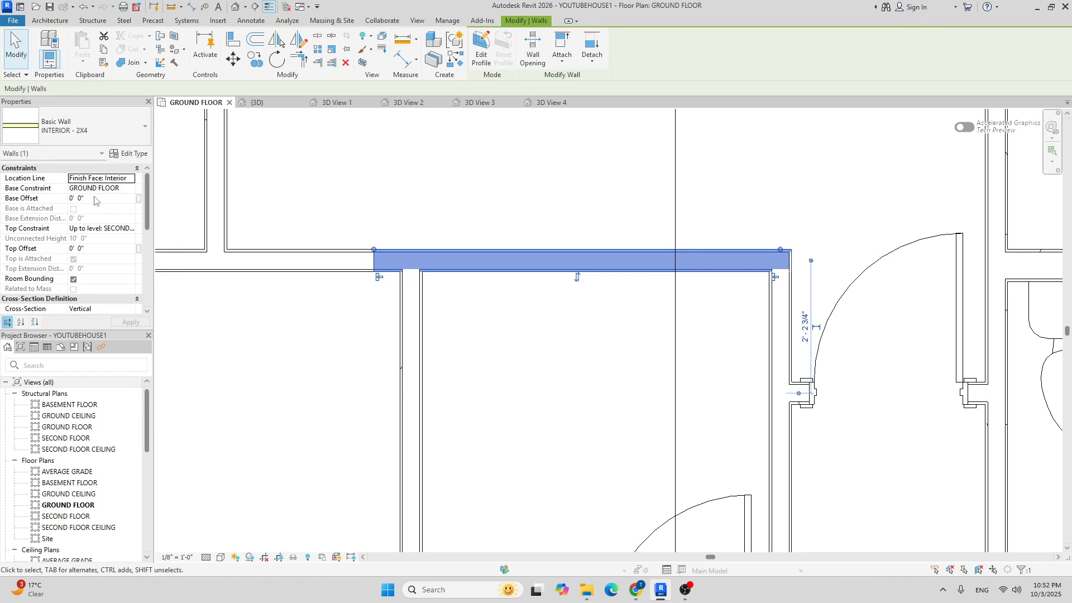
{"action": "scroll", "coordinate": [404, 269], "scroll_direction": "up", "scroll_amount": 3}
{"action": "mouse_move", "coordinate": [353, 235]}
{"action": "left_mouse_down"}
{"action": "mouse_move", "coordinate": [409, 234]}
{"action": "mouse_move", "coordinate": [360, 235]}
{"action": "mouse_move", "coordinate": [397, 235]}
{"action": "left_mouse_up"}
{"action": "left_click", "coordinate": [502, 351]}
{"action": "left_click", "coordinate": [347, 254]}
{"action": "left_click", "coordinate": [508, 354]}
{"action": "scroll", "coordinate": [500, 337], "scroll_direction": "down", "scroll_amount": 4}
{"action": "scroll", "coordinate": [454, 311], "scroll_direction": "up", "scroll_amount": 3}
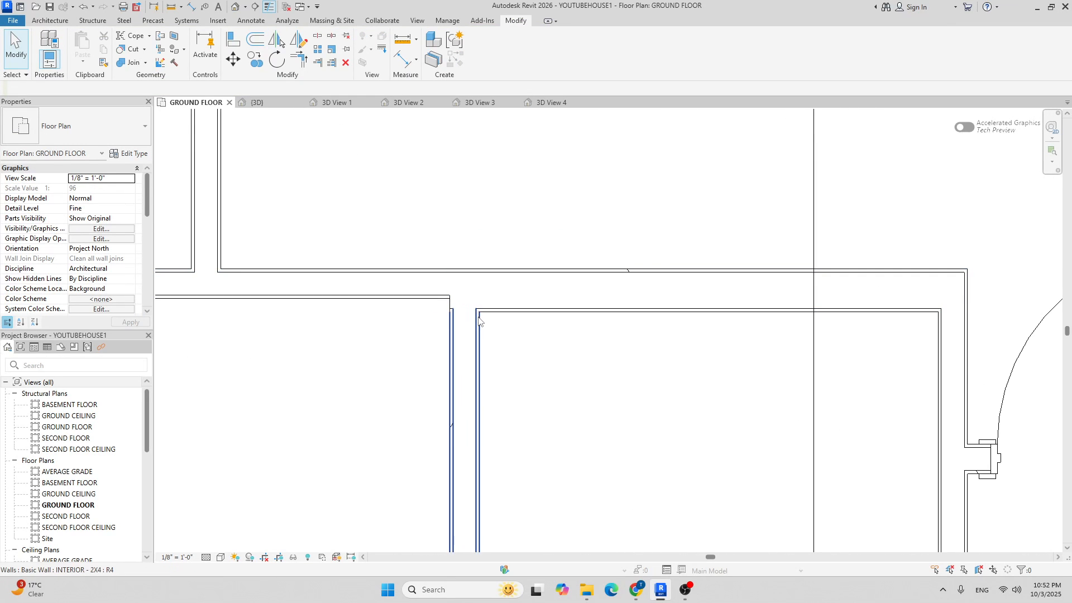
Pull the 2X6 wall's left end inward and unjoin the walls to clear the join error.
{"action": "left_click", "coordinate": [474, 307]}
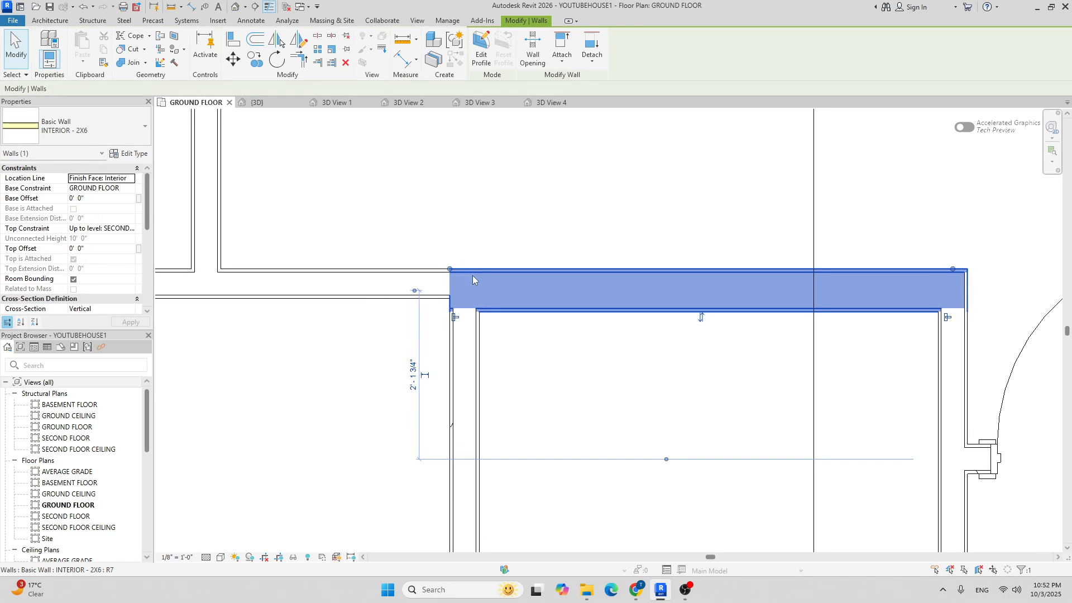
{"action": "left_click_drag", "start_coordinate": [450, 269], "coordinate": [487, 268]}
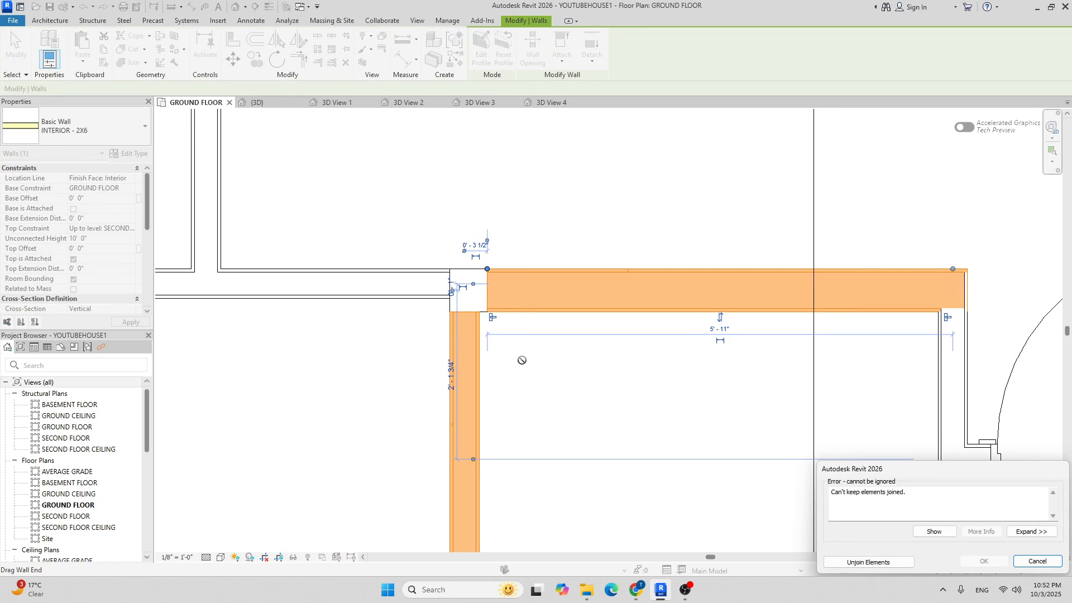
{"action": "left_click", "coordinate": [869, 562]}
{"action": "left_click", "coordinate": [572, 387]}
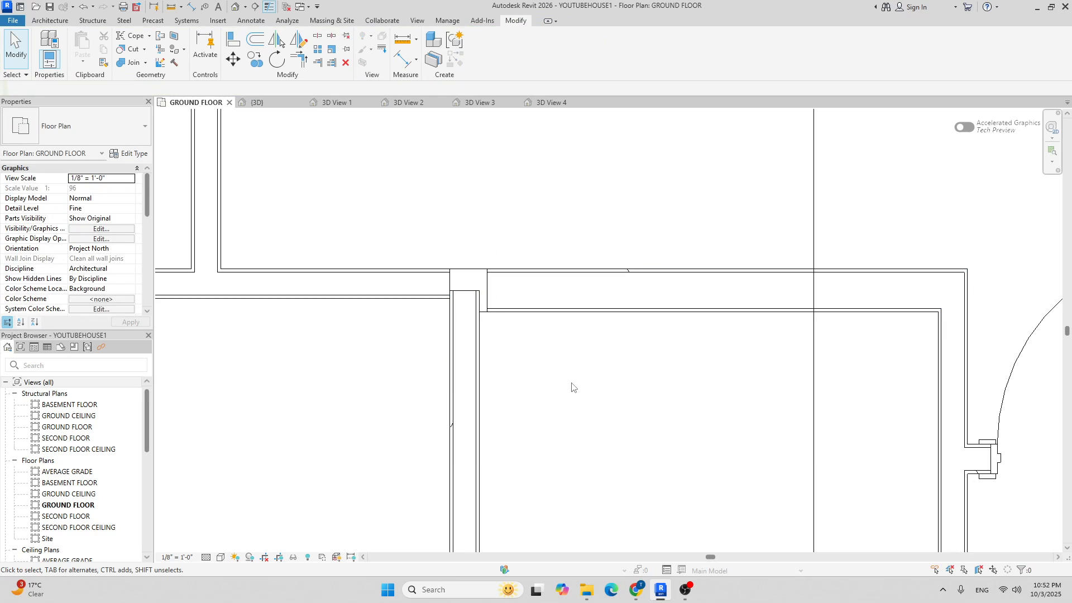
Trim/Extend (TR) the horizontal and vertical walls into a clean corner.
{"action": "key", "text": "r"}
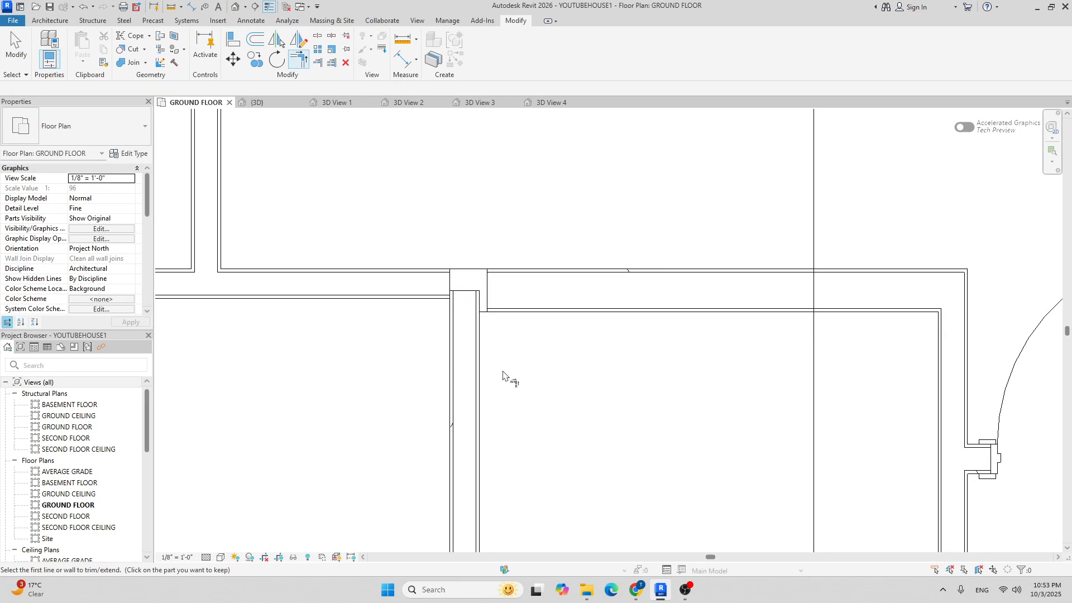
{"action": "left_click", "coordinate": [440, 284]}
{"action": "left_click", "coordinate": [476, 338]}
{"action": "scroll", "coordinate": [503, 346], "scroll_direction": "down", "scroll_amount": 2}
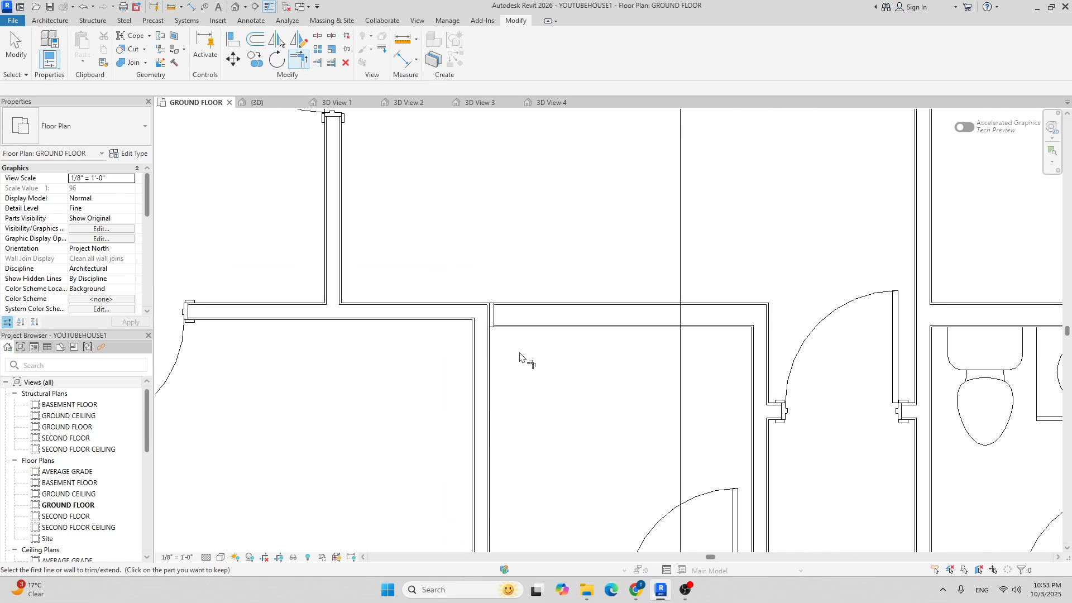
{"action": "key", "text": "Escape"}
Drag the 2X6 wall end left to meet the corner, then pan toward the kitchen.
{"action": "scroll", "coordinate": [498, 311], "scroll_direction": "up", "scroll_amount": 2}
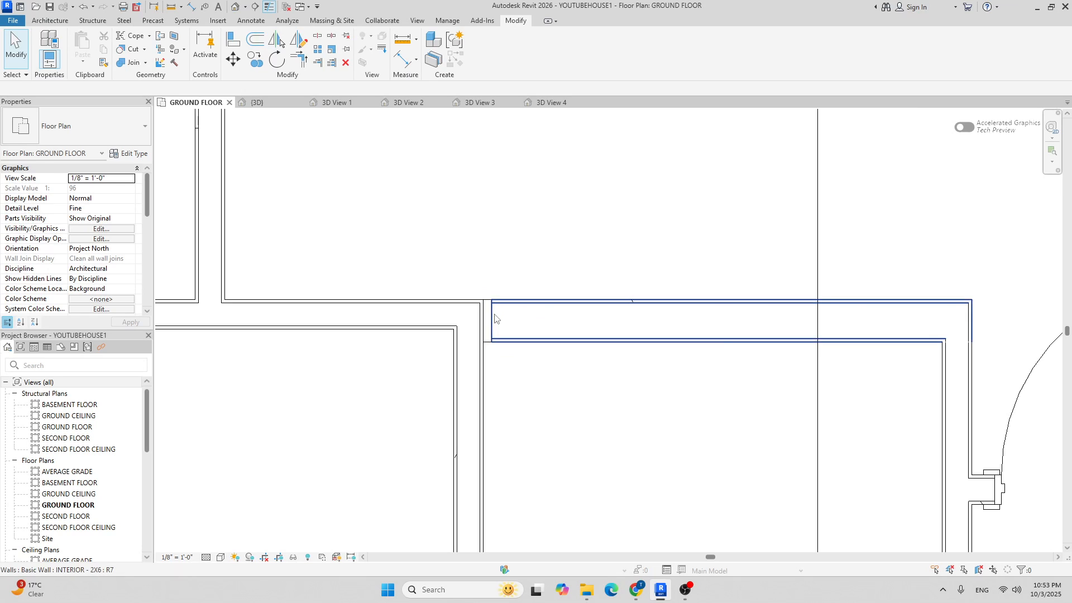
{"action": "left_click", "coordinate": [493, 314]}
{"action": "scroll", "coordinate": [491, 300], "scroll_direction": "up", "scroll_amount": 2}
{"action": "left_click_drag", "start_coordinate": [492, 300], "coordinate": [479, 301]}
{"action": "left_click", "coordinate": [564, 434]}
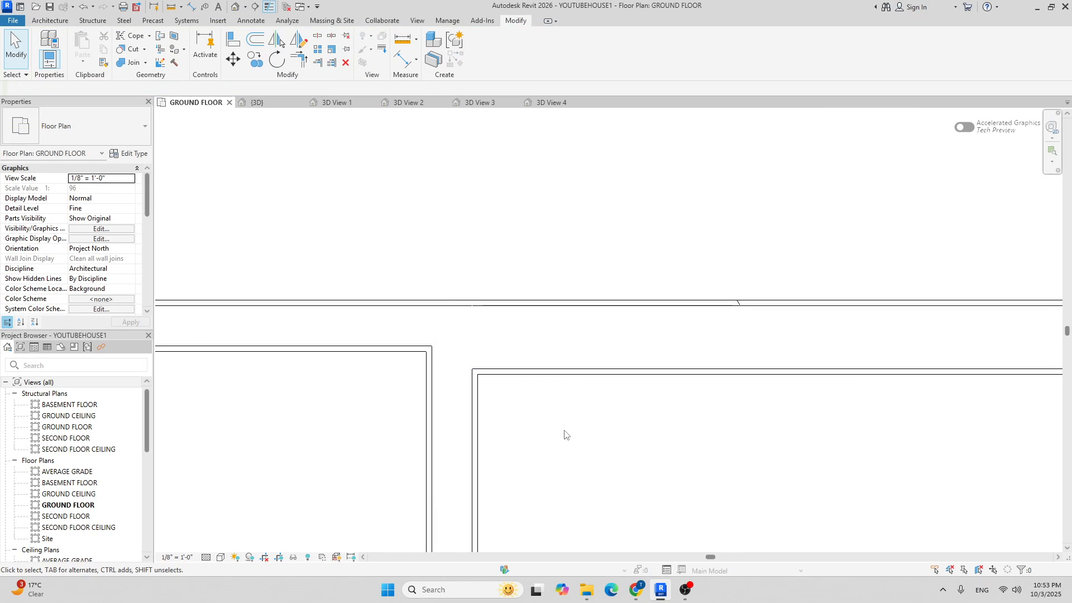
{"action": "scroll", "coordinate": [488, 359], "scroll_direction": "down", "scroll_amount": 2}
{"action": "middle_click_drag", "start_coordinate": [523, 339], "coordinate": [422, 325]}
{"action": "scroll", "coordinate": [422, 325], "scroll_direction": "down", "scroll_amount": 2}
{"action": "scroll", "coordinate": [418, 351], "scroll_direction": "down", "scroll_amount": 3}
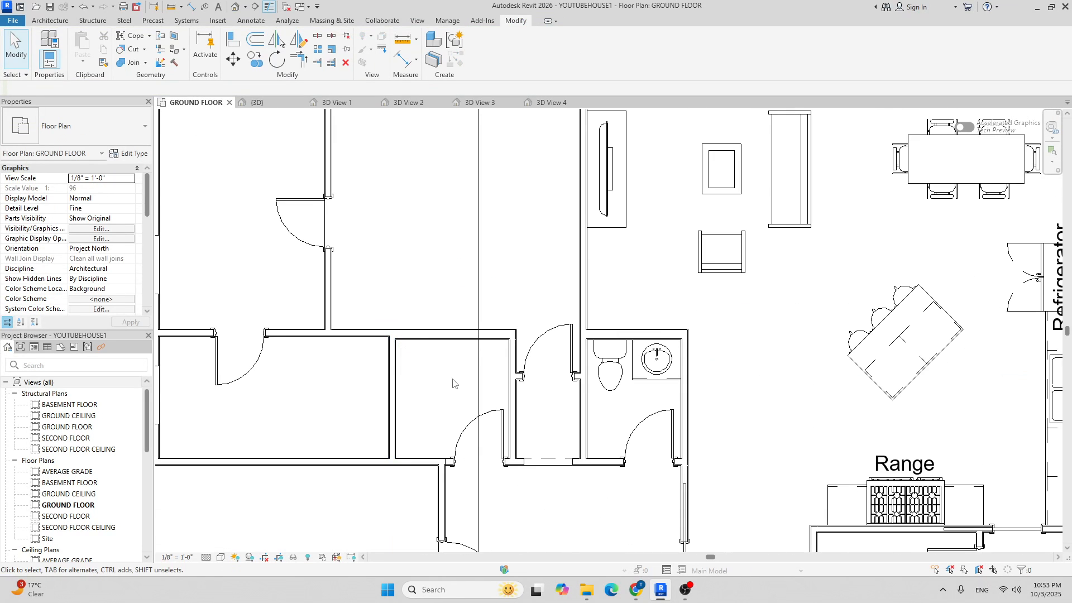
{"action": "left_click", "coordinate": [55, 21]}
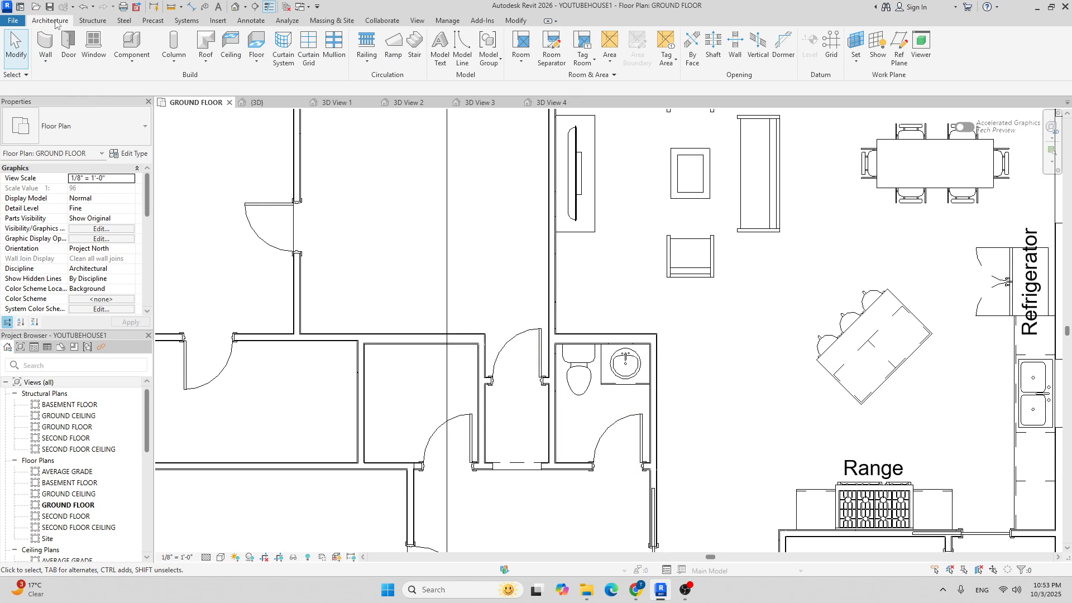
Open Load Family and browse to US > Specialty Equipment > Domestic.
{"action": "left_click", "coordinate": [117, 44]}
{"action": "left_click", "coordinate": [484, 54]}
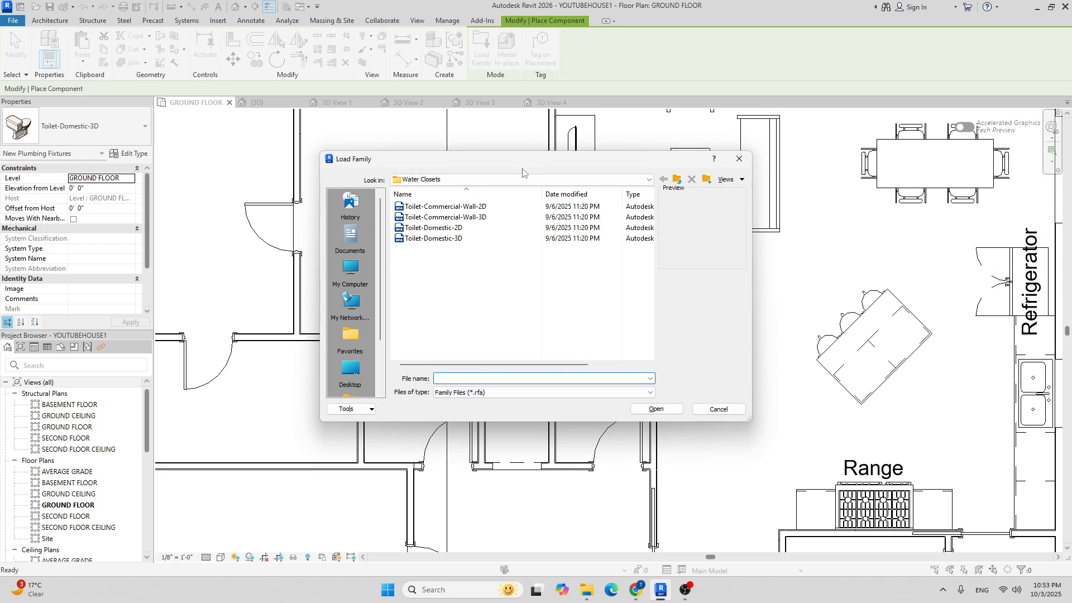
{"action": "left_click", "coordinate": [625, 181]}
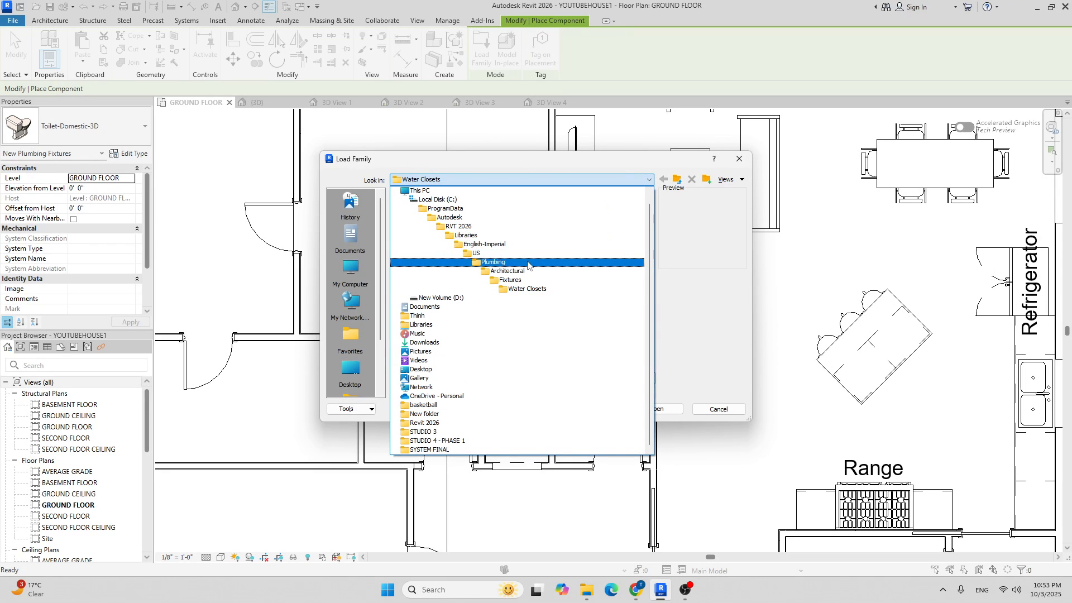
{"action": "left_click", "coordinate": [476, 253]}
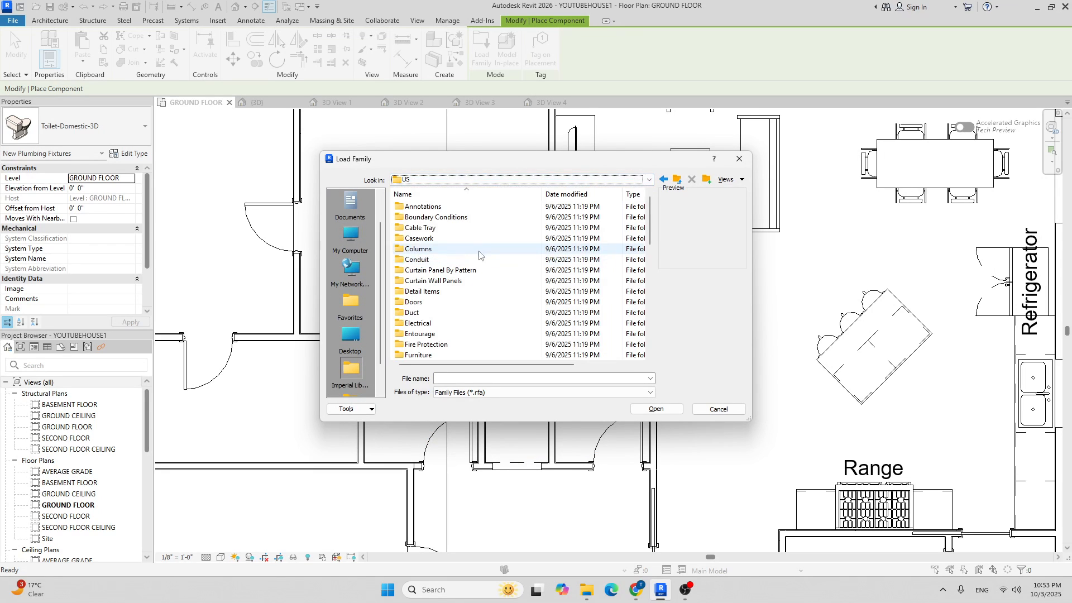
{"action": "scroll", "coordinate": [453, 268], "scroll_direction": "down", "scroll_amount": 4}
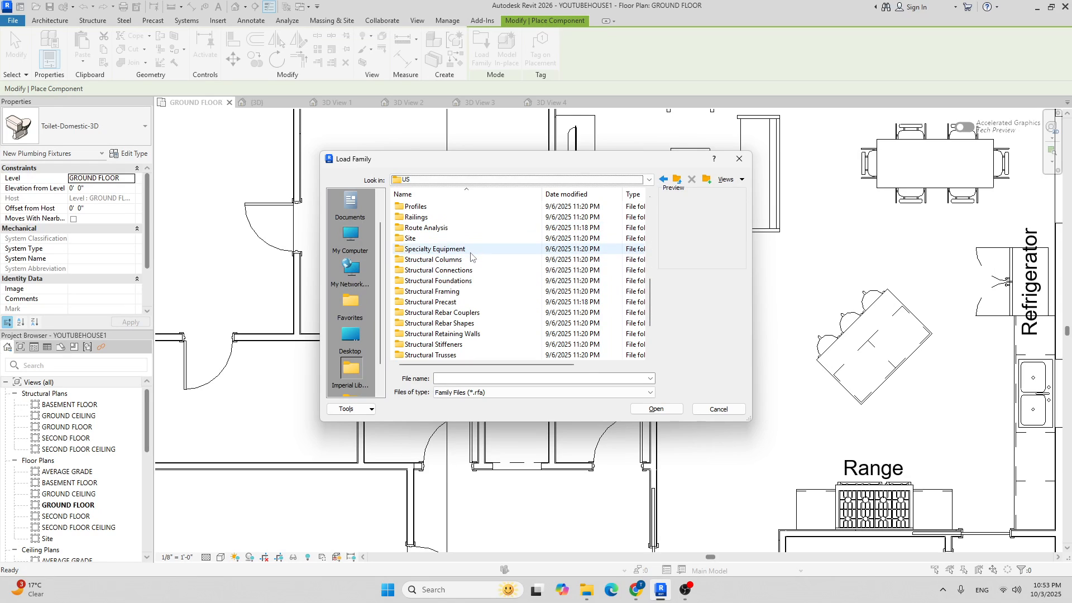
{"action": "double_click", "coordinate": [454, 251]}
{"action": "double_click", "coordinate": [450, 219]}
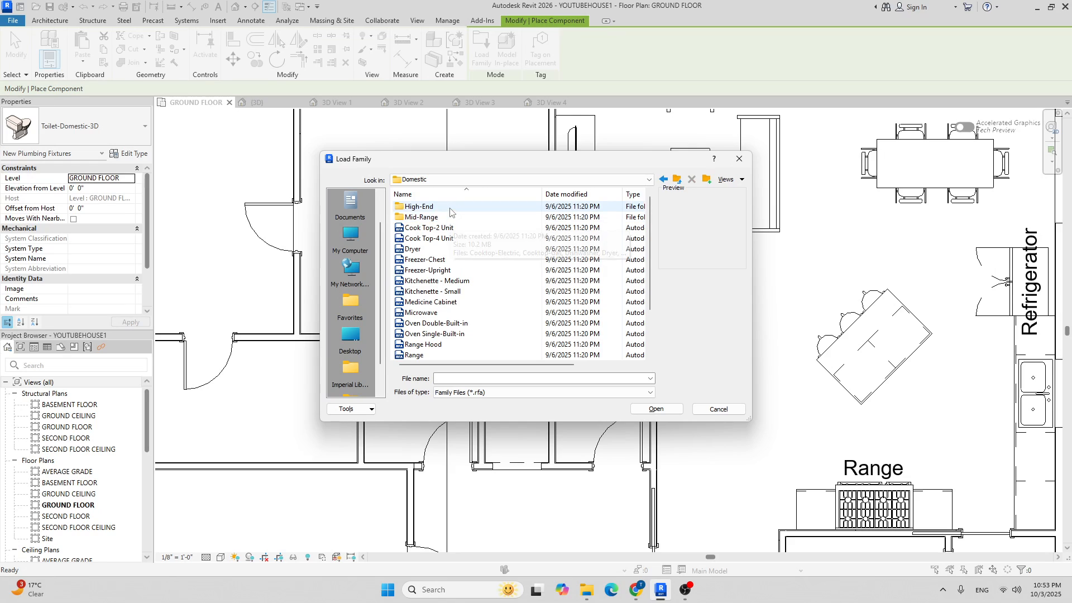
Open the Mid-Range appliances folder and select Washer-Front_Load.rfa.
{"action": "double_click", "coordinate": [450, 207]}
{"action": "scroll", "coordinate": [479, 256], "scroll_direction": "down", "scroll_amount": 2}
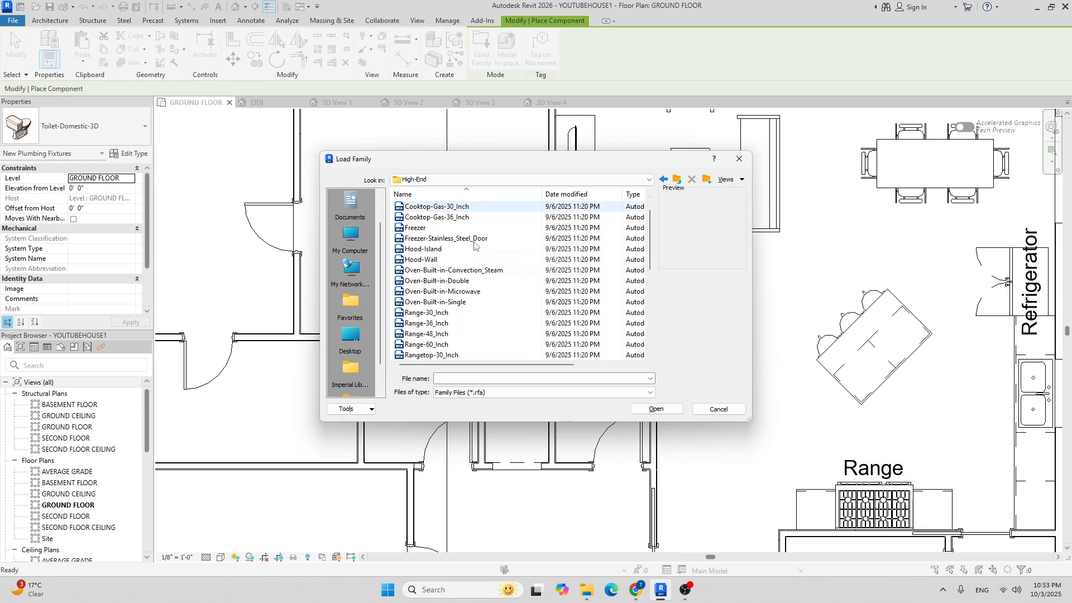
{"action": "scroll", "coordinate": [479, 256], "scroll_direction": "down", "scroll_amount": 5}
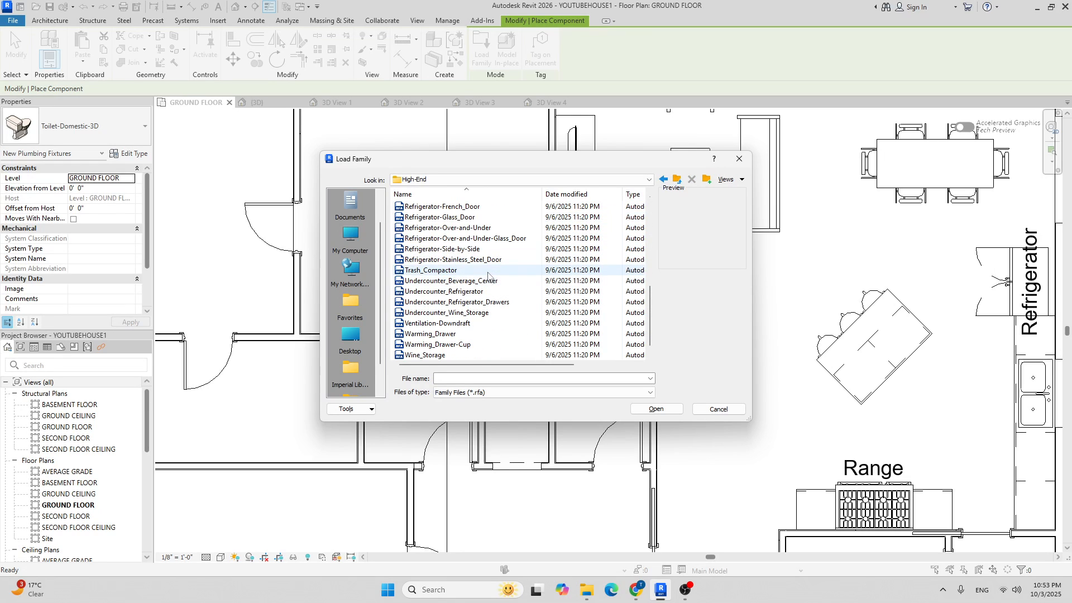
{"action": "scroll", "coordinate": [529, 280], "scroll_direction": "down", "scroll_amount": 1}
{"action": "left_click", "coordinate": [676, 179]}
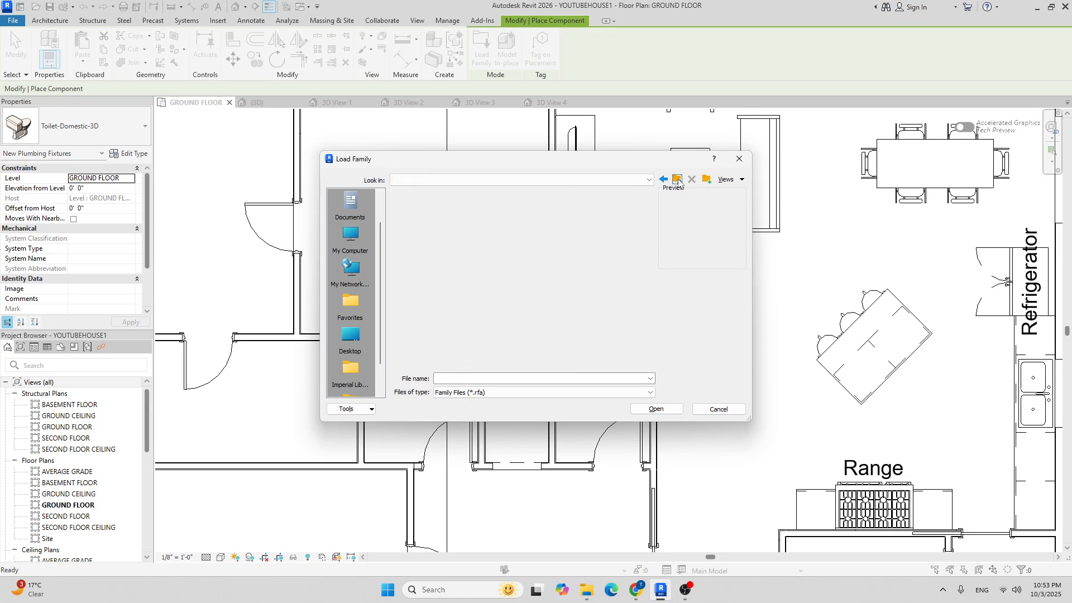
{"action": "double_click", "coordinate": [450, 218]}
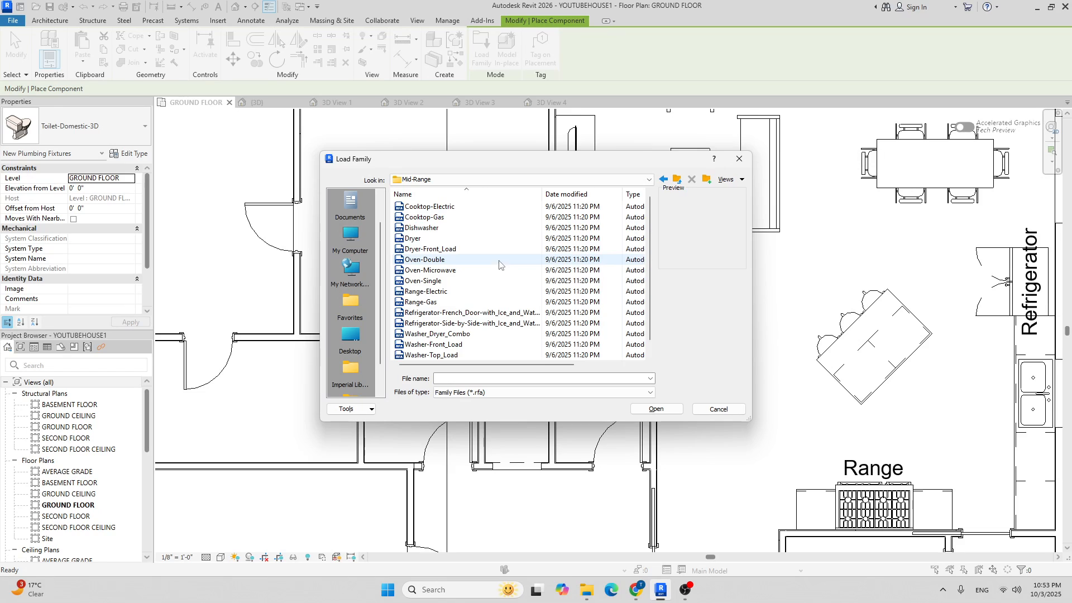
{"action": "left_click", "coordinate": [444, 249]}
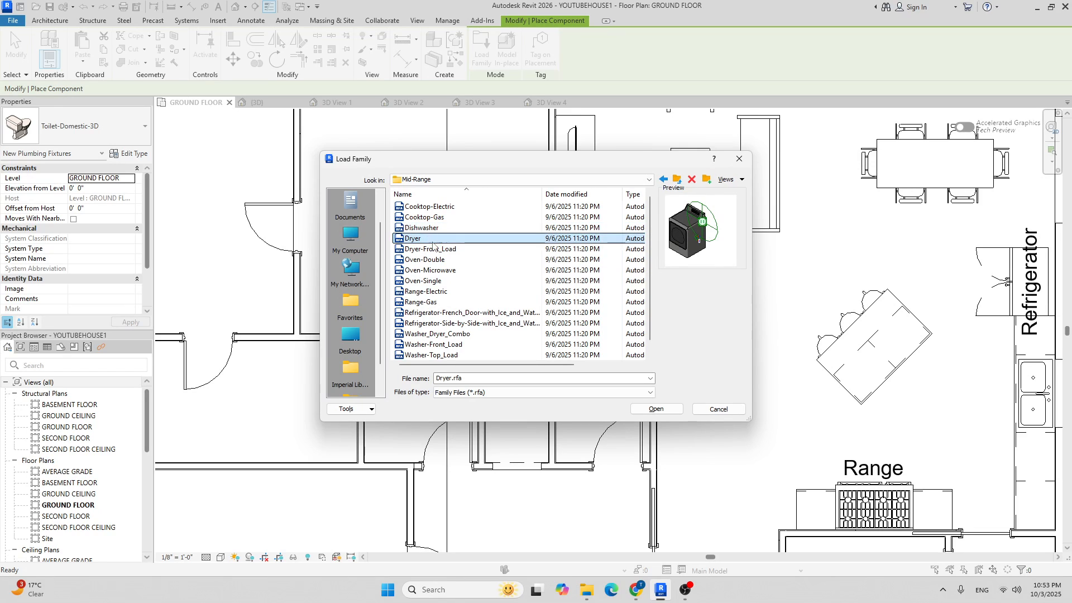
{"action": "left_click", "coordinate": [438, 260]}
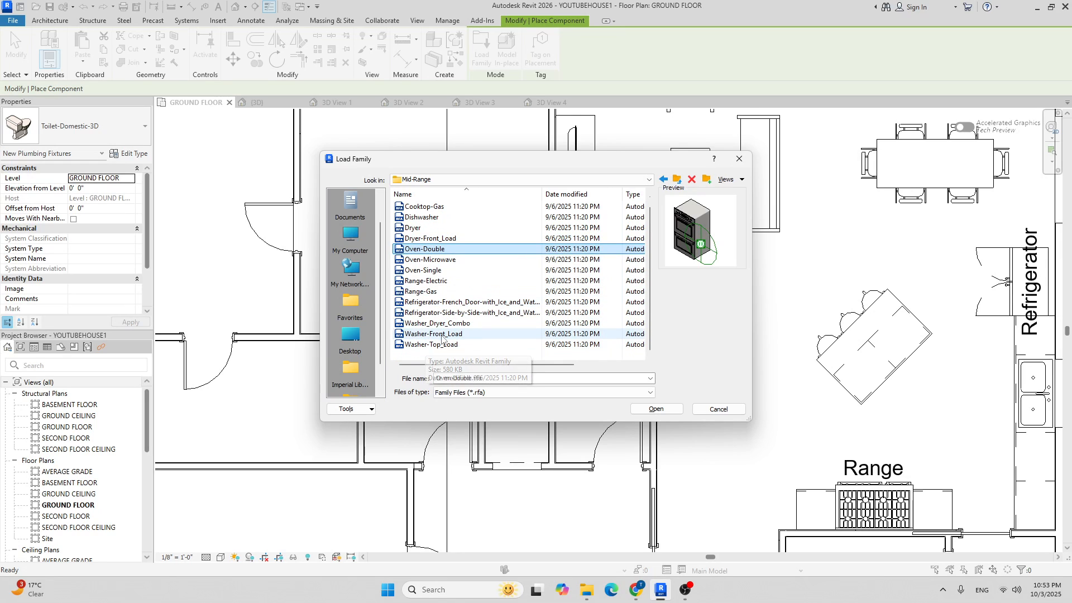
{"action": "left_click", "coordinate": [433, 334]}
Load the 27" Washer-Front_Load and place it against the laundry room's top wall.
{"action": "left_click", "coordinate": [656, 409]}
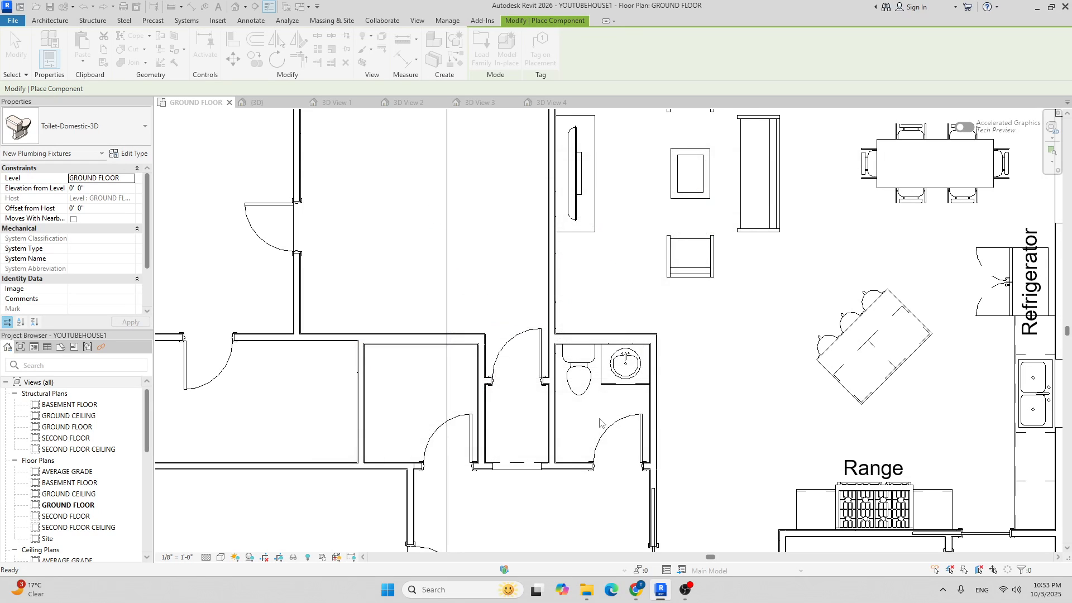
{"action": "scroll", "coordinate": [409, 346], "scroll_direction": "up", "scroll_amount": 4}
{"action": "scroll", "coordinate": [409, 346], "scroll_direction": "up", "scroll_amount": 2}
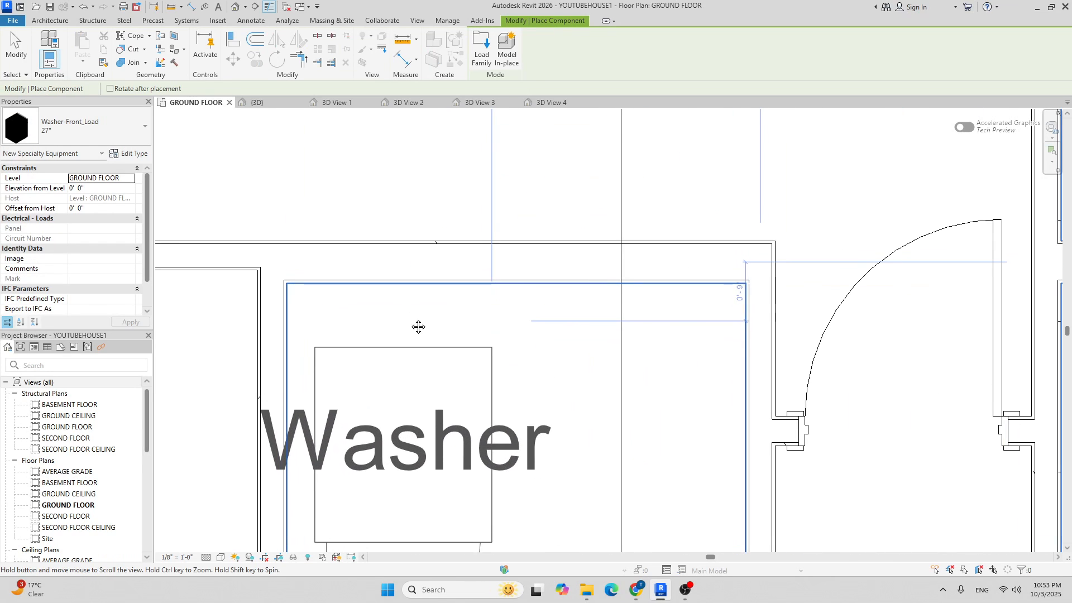
{"action": "middle_click_drag", "start_coordinate": [406, 318], "coordinate": [450, 259]}
{"action": "scroll", "coordinate": [450, 259], "scroll_direction": "up", "scroll_amount": 2}
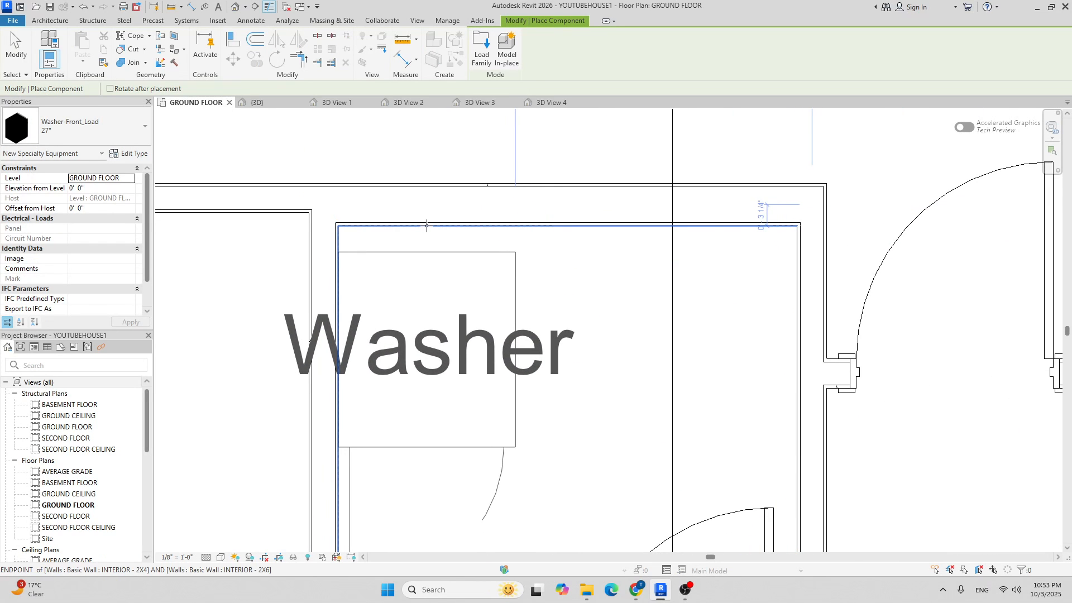
{"action": "scroll", "coordinate": [429, 226], "scroll_direction": "up", "scroll_amount": 2}
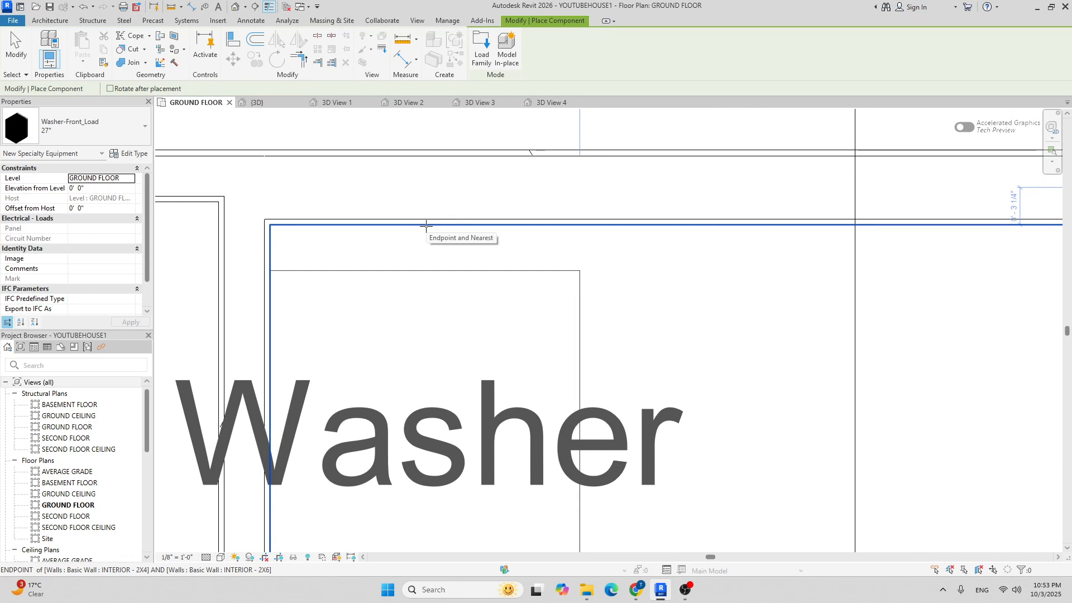
{"action": "left_click", "coordinate": [426, 226]}
{"action": "scroll", "coordinate": [426, 227], "scroll_direction": "down", "scroll_amount": 6}
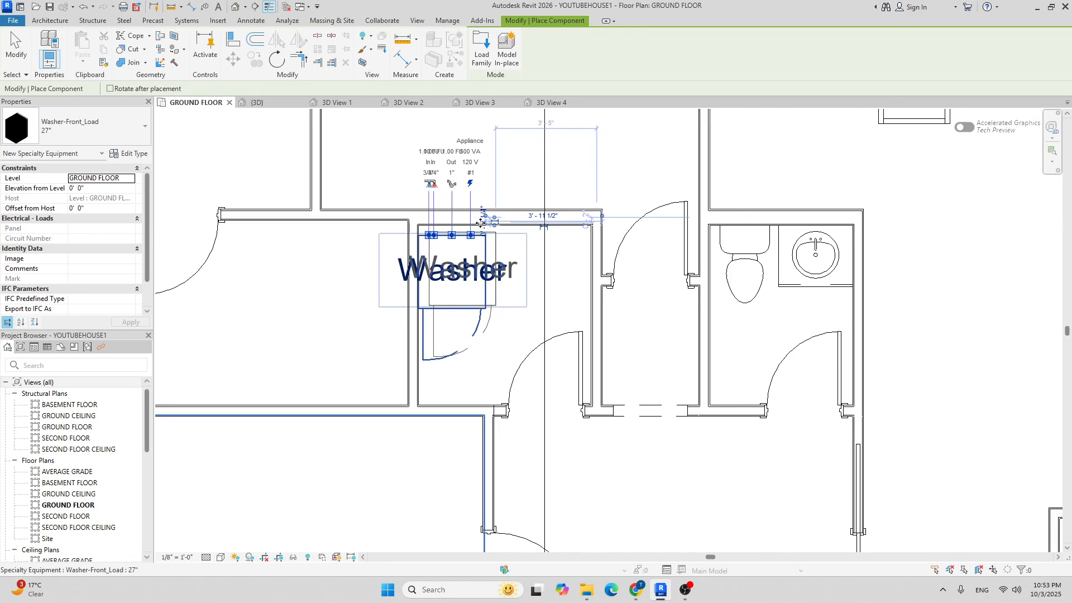
{"action": "key", "text": "Escape"}
{"action": "key", "text": "Escape"}
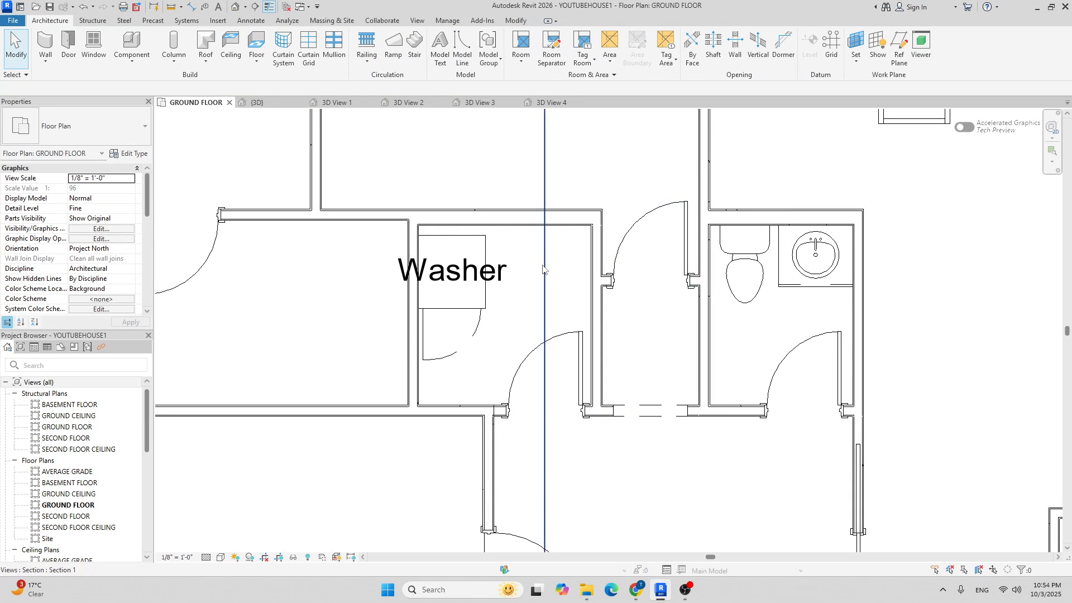
Recentre the view on the laundry area and start placing another component.
{"action": "scroll", "coordinate": [502, 262], "scroll_direction": "down", "scroll_amount": 3}
{"action": "scroll", "coordinate": [447, 238], "scroll_direction": "up", "scroll_amount": 2}
{"action": "scroll", "coordinate": [446, 233], "scroll_direction": "up", "scroll_amount": 1}
{"action": "middle_click_drag", "start_coordinate": [446, 186], "coordinate": [447, 215]}
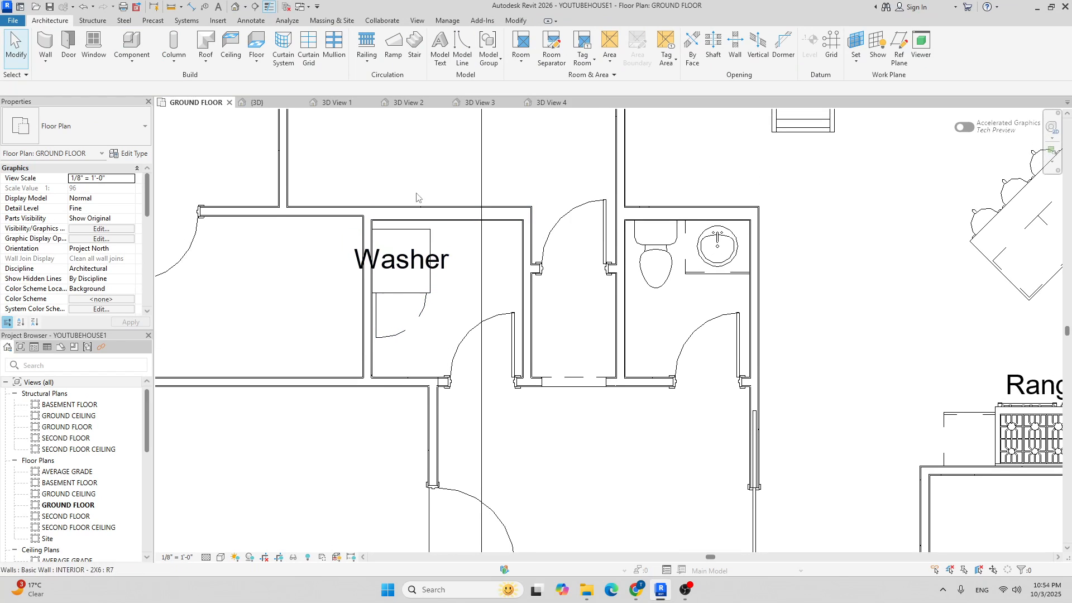
{"action": "left_click", "coordinate": [123, 44]}
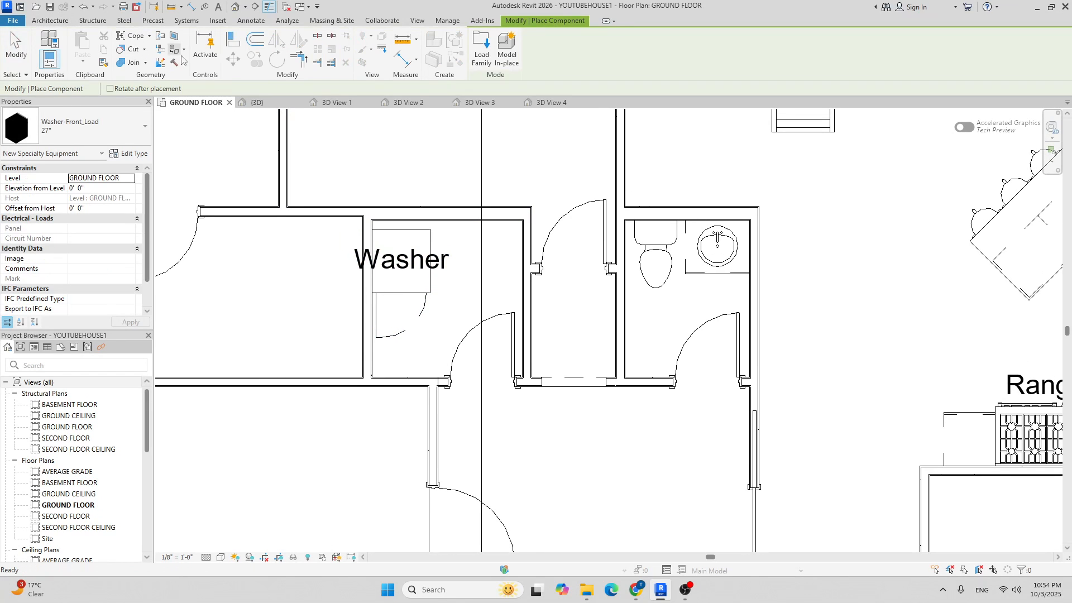
Load the Dryer-Front_Load family from the Mid-Range folder.
{"action": "left_click", "coordinate": [484, 55]}
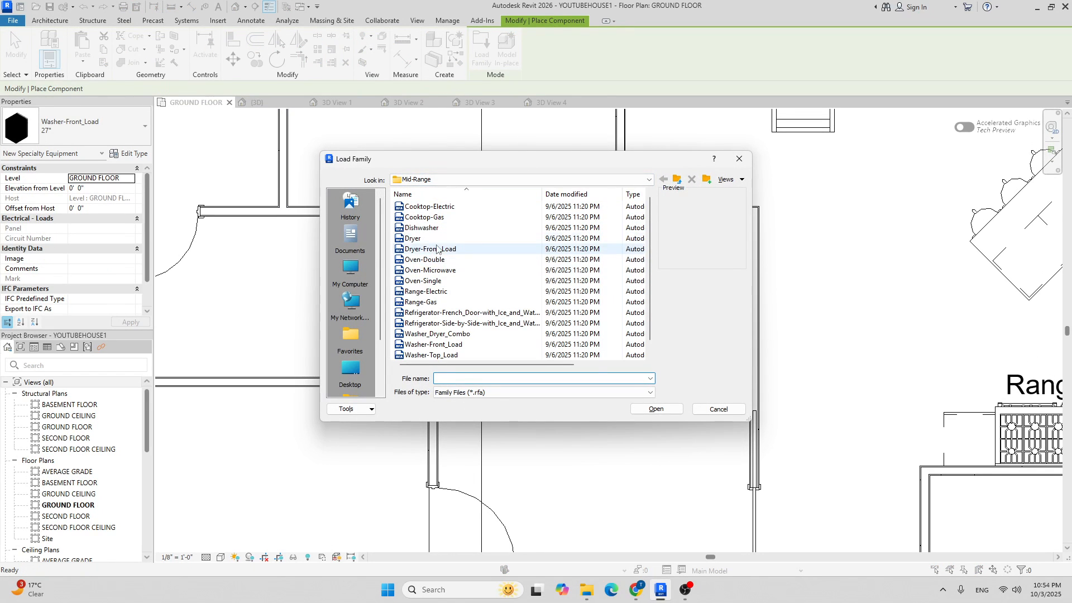
{"action": "left_click", "coordinate": [413, 238]}
{"action": "right_click", "coordinate": [483, 253]}
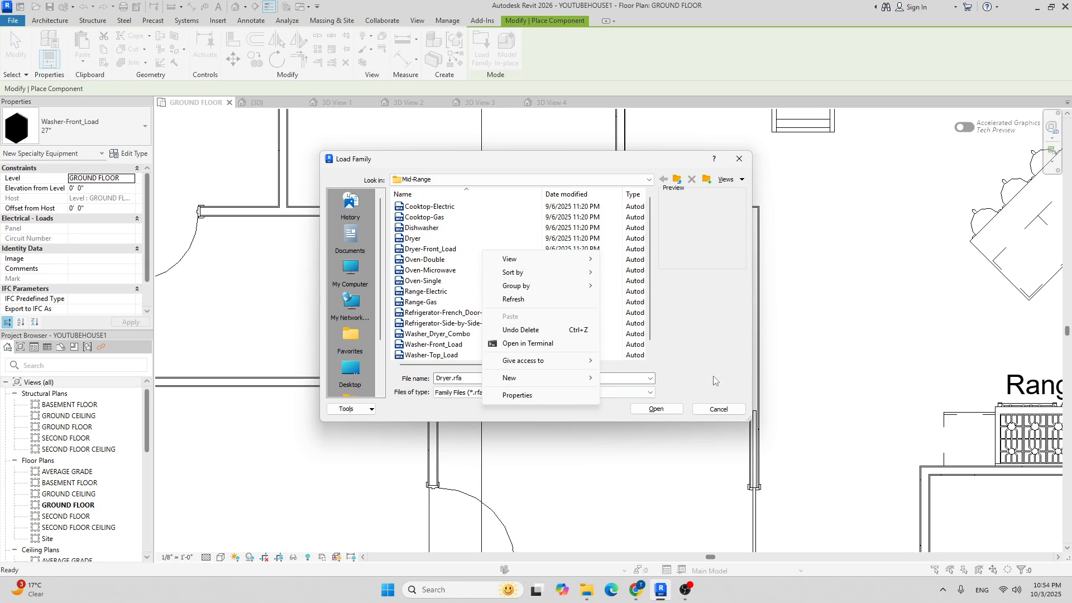
{"action": "left_click", "coordinate": [428, 249]}
{"action": "left_click", "coordinate": [656, 409]}
Place the 27" dryer beside the washer along the laundry room's top wall.
{"action": "scroll", "coordinate": [476, 234], "scroll_direction": "up", "scroll_amount": 3}
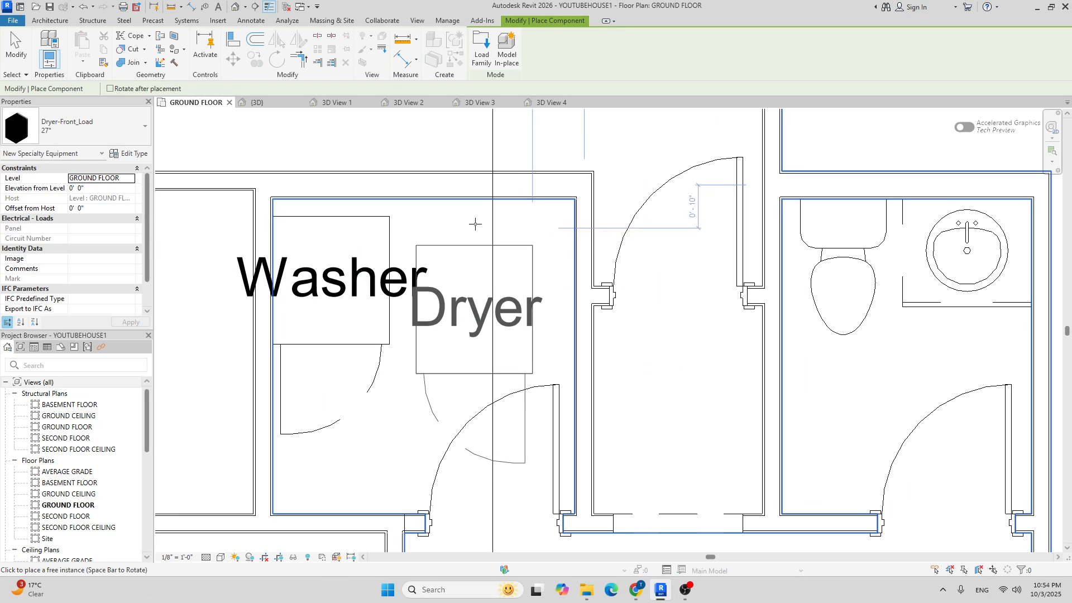
{"action": "left_click", "coordinate": [449, 199]}
{"action": "scroll", "coordinate": [568, 240], "scroll_direction": "down", "scroll_amount": 5}
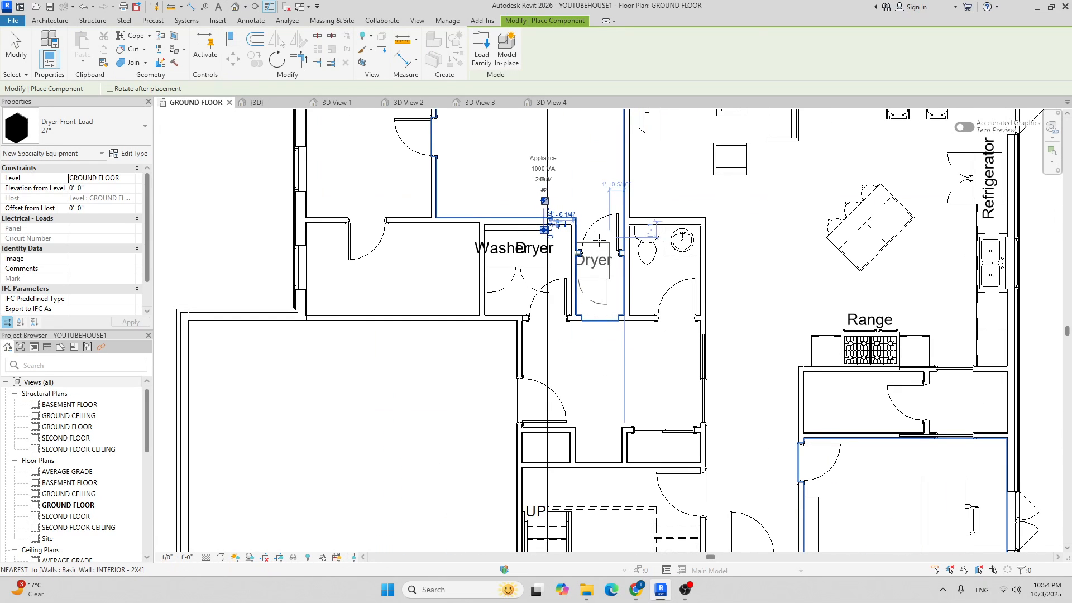
{"action": "key", "text": "Escape"}
{"action": "key", "text": "Escape"}
{"action": "scroll", "coordinate": [618, 274], "scroll_direction": "down", "scroll_amount": 3}
{"action": "scroll", "coordinate": [525, 271], "scroll_direction": "up", "scroll_amount": 5}
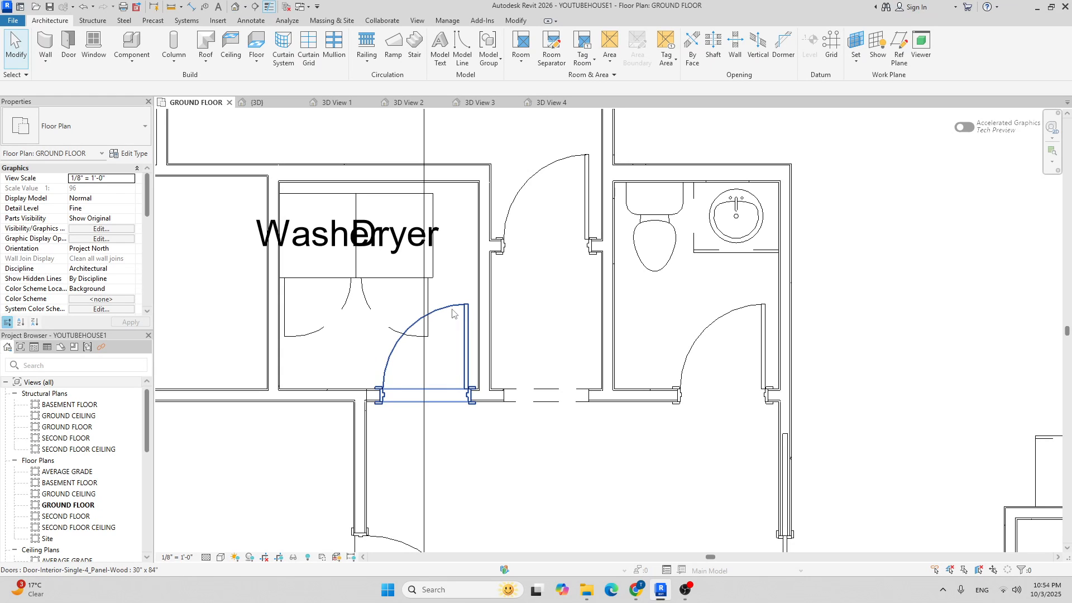
Replace the laundry room door with a 34" x 84" Door-Interior-Single-Pocket-2_Panel-Wood, flipped to pocket left.
{"action": "scroll", "coordinate": [461, 309], "scroll_direction": "down", "scroll_amount": 3}
{"action": "scroll", "coordinate": [472, 268], "scroll_direction": "up", "scroll_amount": 4}
{"action": "left_click", "coordinate": [474, 257]}
{"action": "left_click", "coordinate": [485, 254]}
{"action": "left_click", "coordinate": [478, 256]}
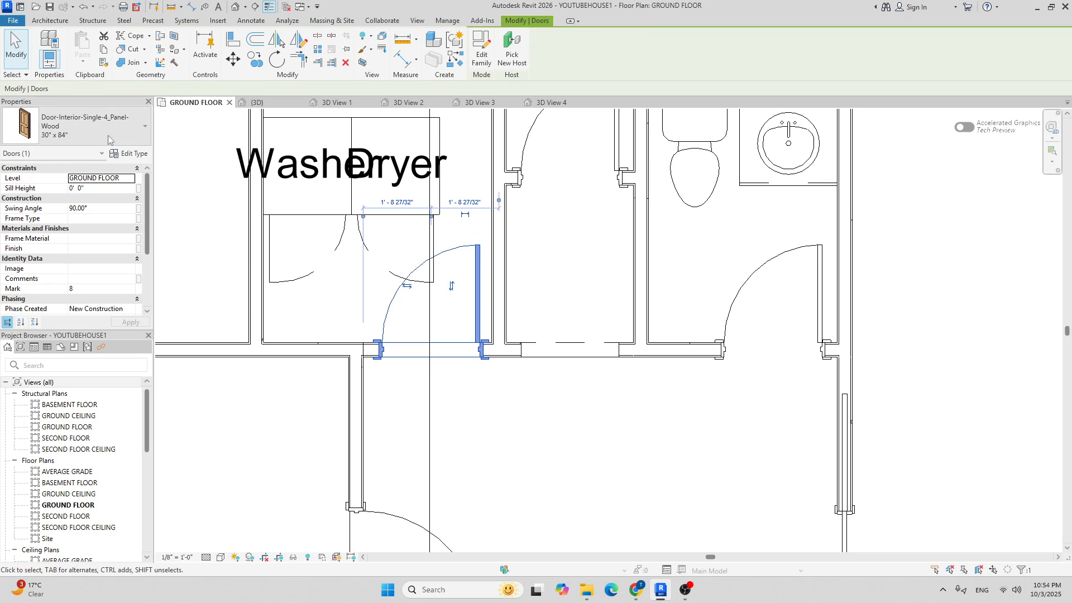
{"action": "left_click", "coordinate": [70, 123]}
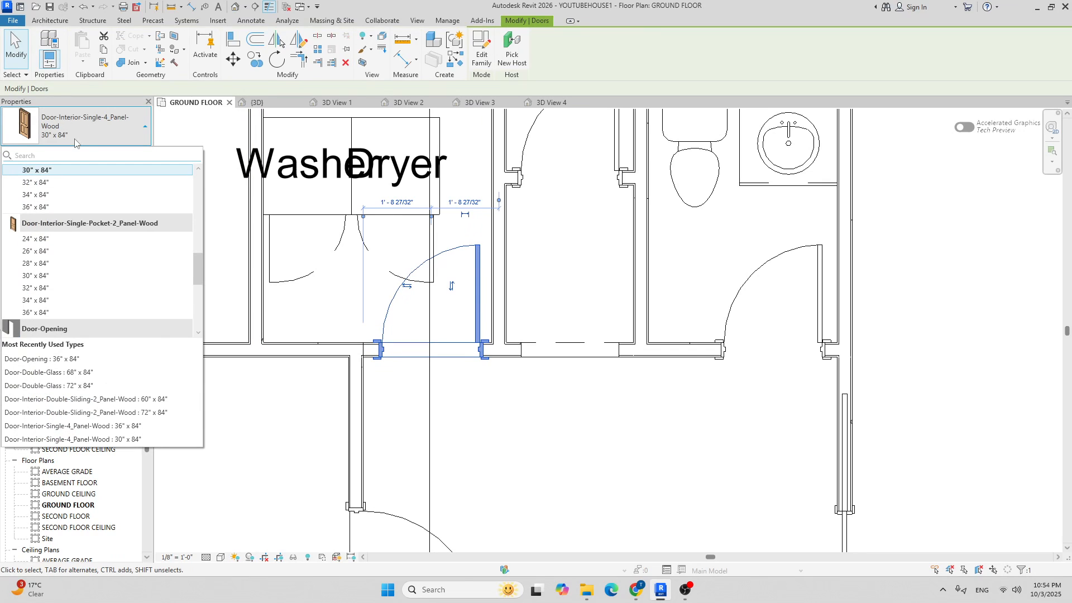
{"action": "scroll", "coordinate": [95, 245], "scroll_direction": "up", "scroll_amount": 2}
{"action": "scroll", "coordinate": [93, 223], "scroll_direction": "down", "scroll_amount": 3}
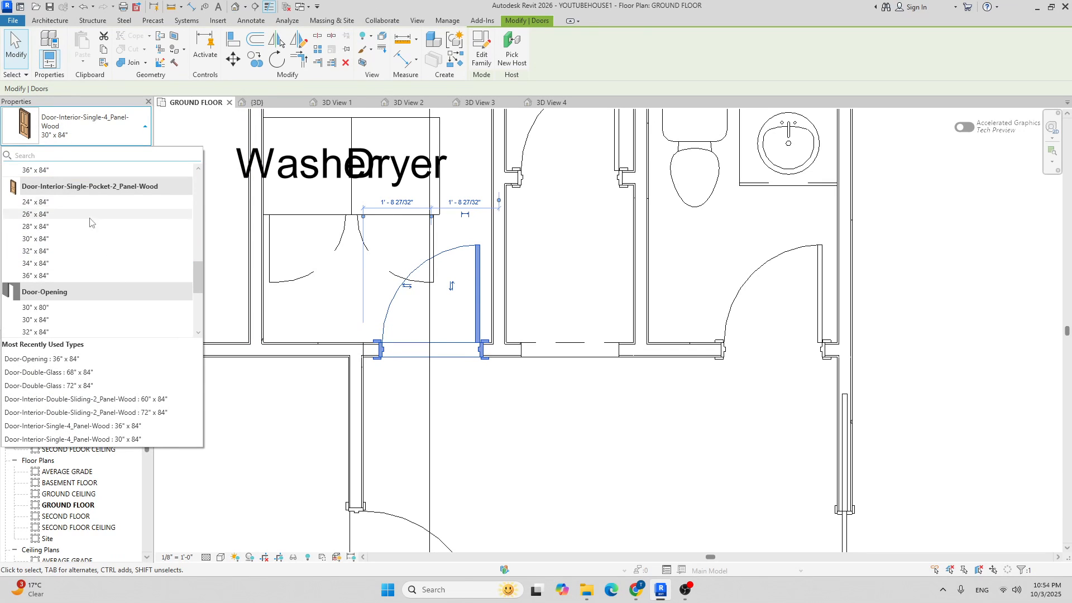
{"action": "left_click", "coordinate": [81, 264]}
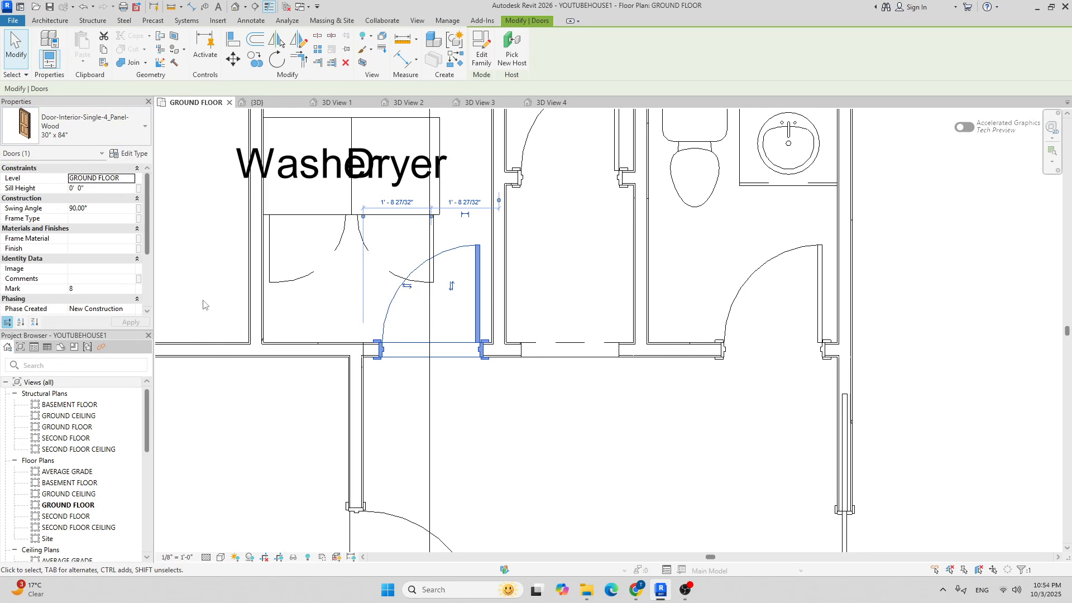
{"action": "left_click", "coordinate": [407, 285]}
{"action": "left_click", "coordinate": [533, 439]}
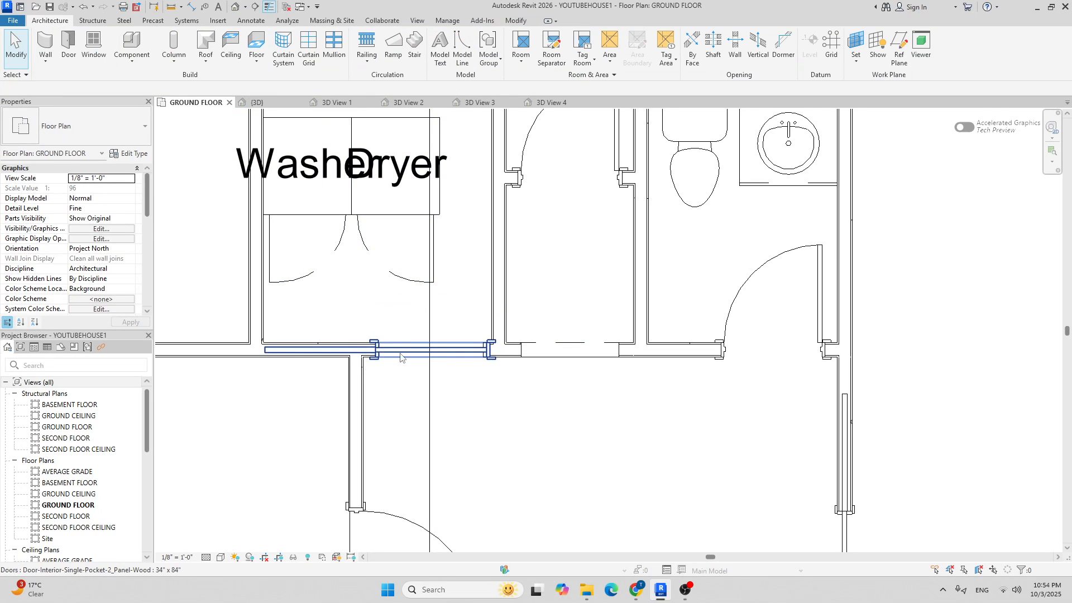
Change the pocket door's type to 30" x 84".
{"action": "scroll", "coordinate": [393, 349], "scroll_direction": "up", "scroll_amount": 2}
{"action": "left_click", "coordinate": [536, 349]}
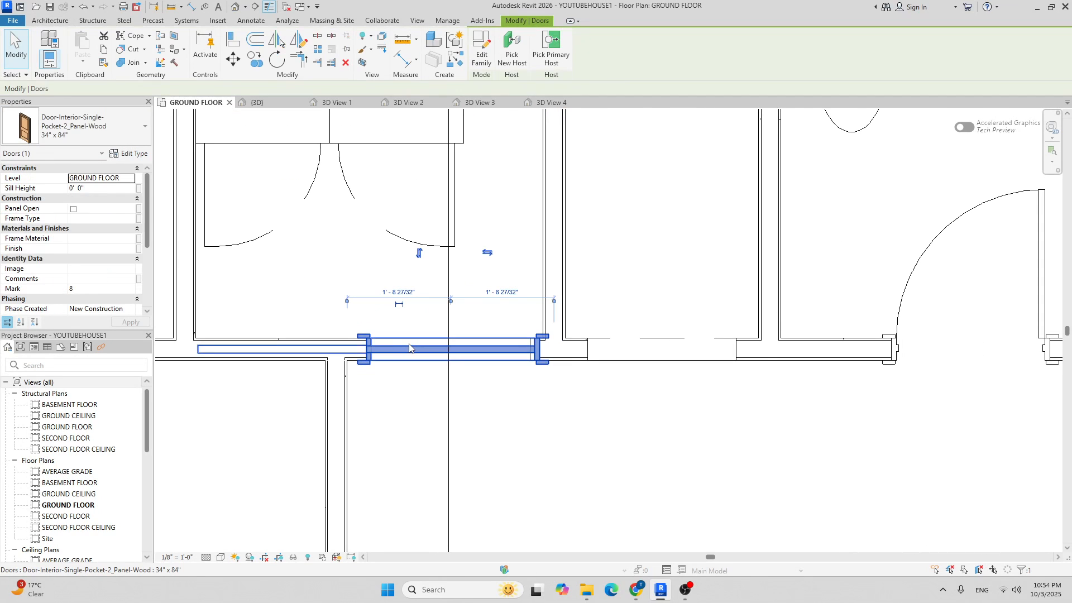
{"action": "left_click", "coordinate": [89, 126]}
{"action": "scroll", "coordinate": [86, 246], "scroll_direction": "up", "scroll_amount": 3}
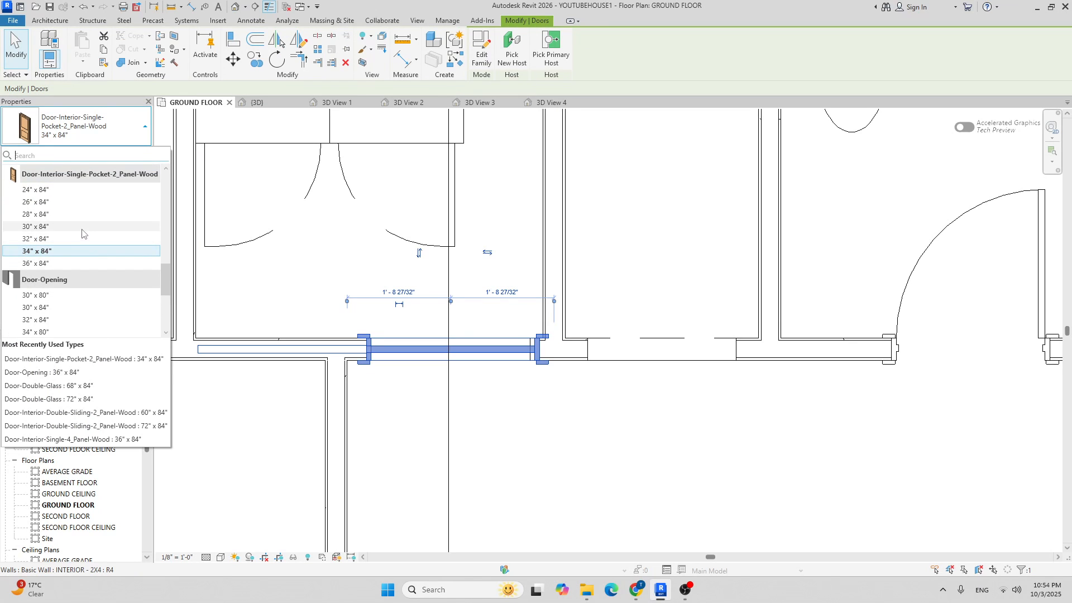
{"action": "left_click", "coordinate": [84, 234]}
{"action": "left_click", "coordinate": [557, 452]}
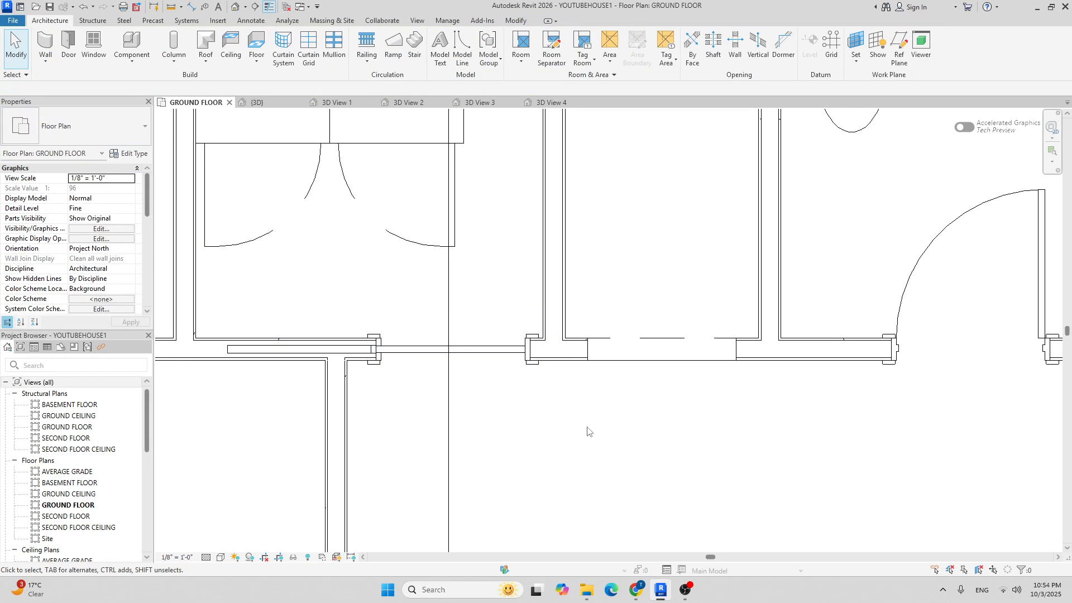
{"action": "scroll", "coordinate": [506, 377], "scroll_direction": "down", "scroll_amount": 4}
{"action": "scroll", "coordinate": [505, 376], "scroll_direction": "down", "scroll_amount": 3}
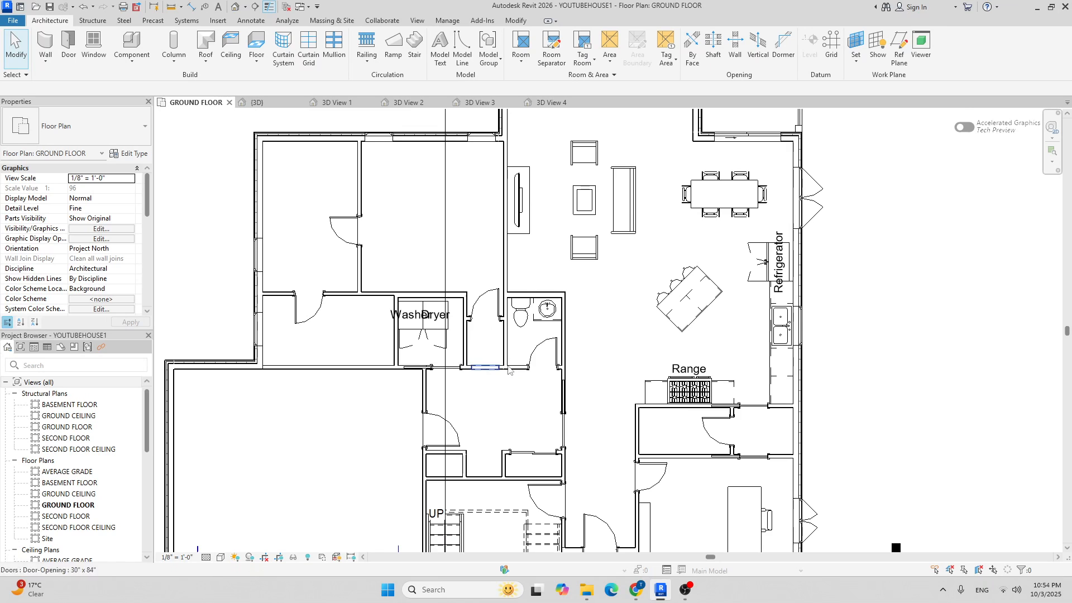
{"action": "scroll", "coordinate": [422, 361], "scroll_direction": "up", "scroll_amount": 5}
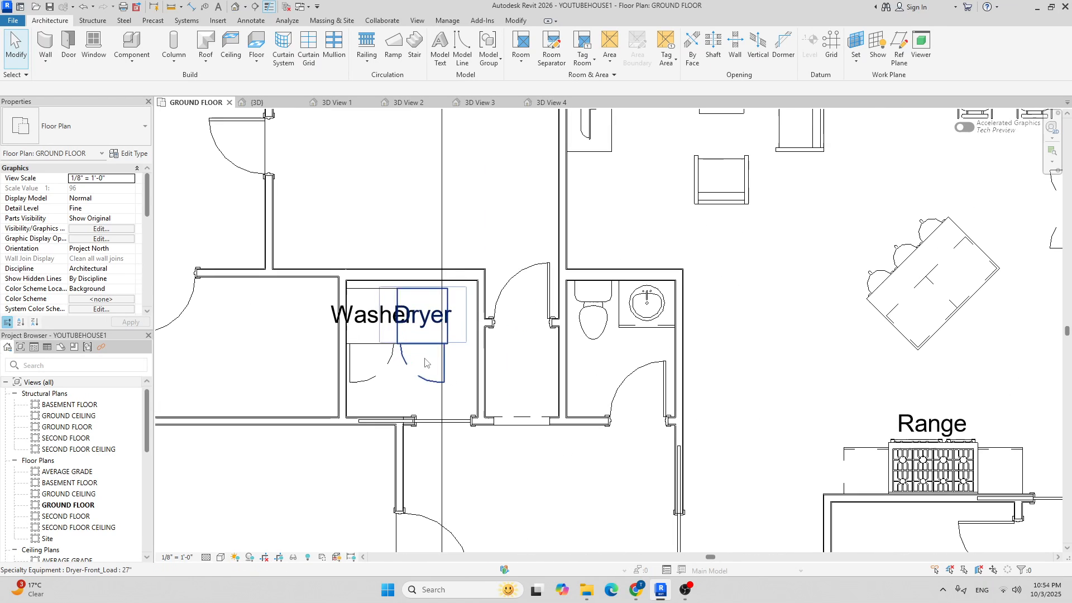
{"action": "scroll", "coordinate": [490, 342], "scroll_direction": "down", "scroll_amount": 3}
{"action": "middle_click_drag", "start_coordinate": [490, 341], "coordinate": [478, 301]}
{"action": "scroll", "coordinate": [658, 301], "scroll_direction": "down", "scroll_amount": 1}
{"action": "middle_click_drag", "start_coordinate": [657, 300], "coordinate": [630, 270]}
{"action": "scroll", "coordinate": [631, 273], "scroll_direction": "down", "scroll_amount": 3}
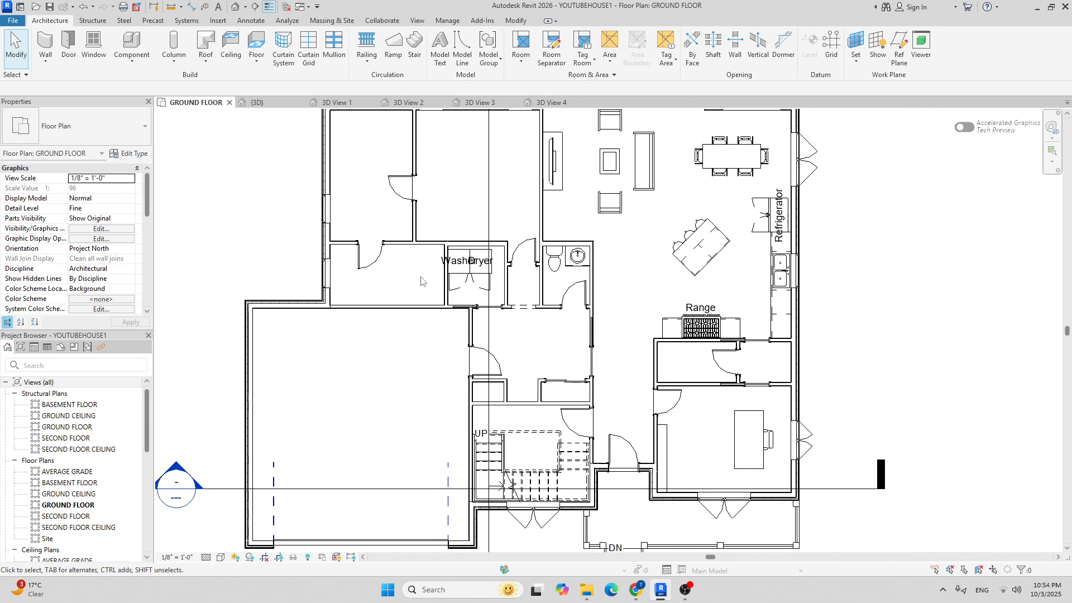
{"action": "scroll", "coordinate": [489, 306], "scroll_direction": "up", "scroll_amount": 2}
{"action": "scroll", "coordinate": [385, 267], "scroll_direction": "up", "scroll_amount": 4}
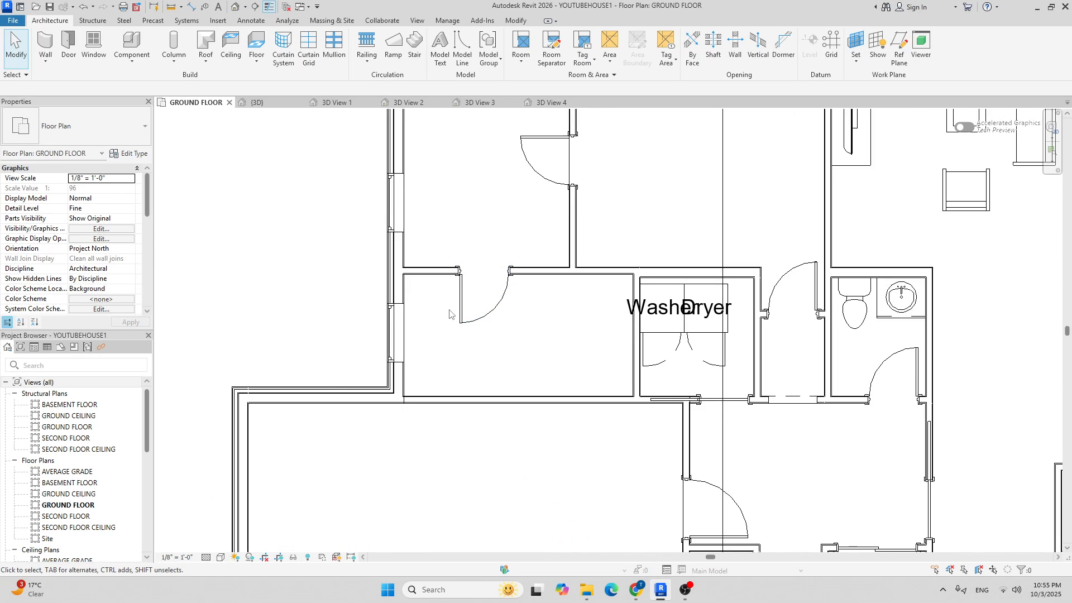
{"action": "scroll", "coordinate": [419, 469], "scroll_direction": "down", "scroll_amount": 3}
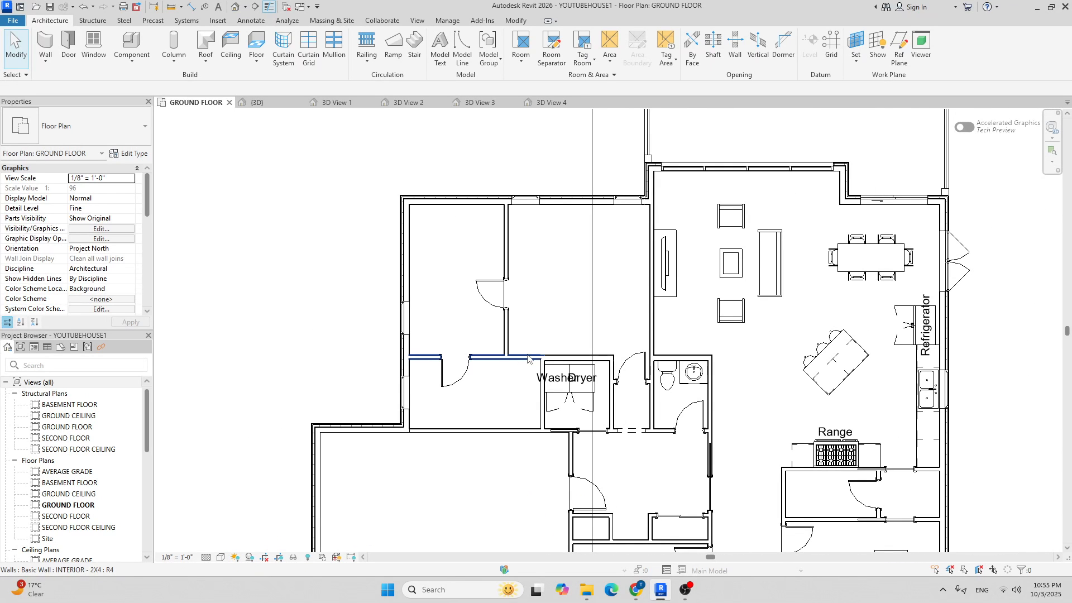
{"action": "middle_click_drag", "start_coordinate": [559, 303], "coordinate": [485, 285]}
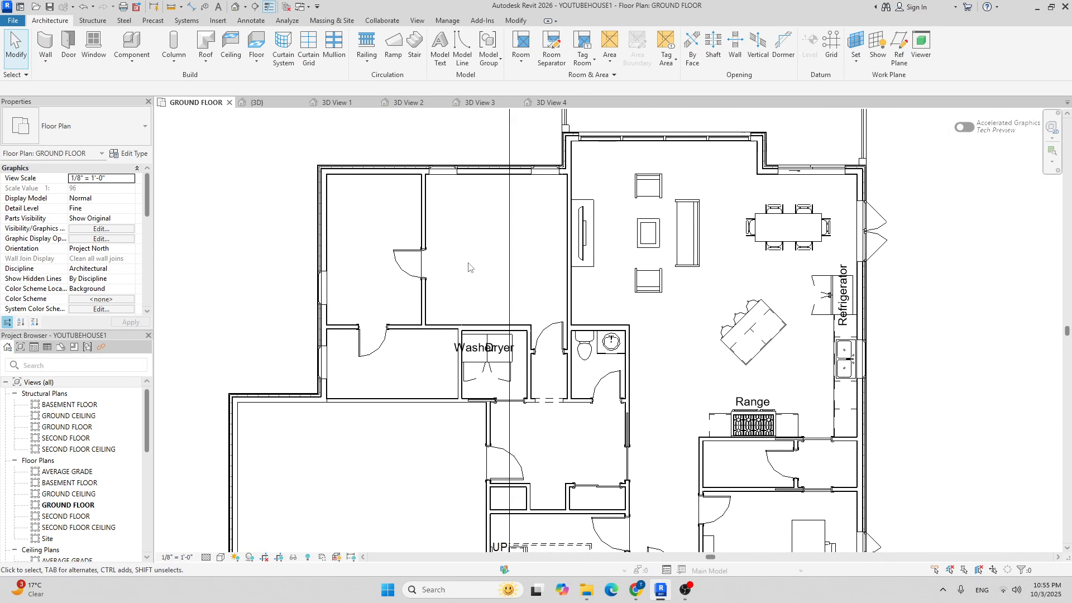
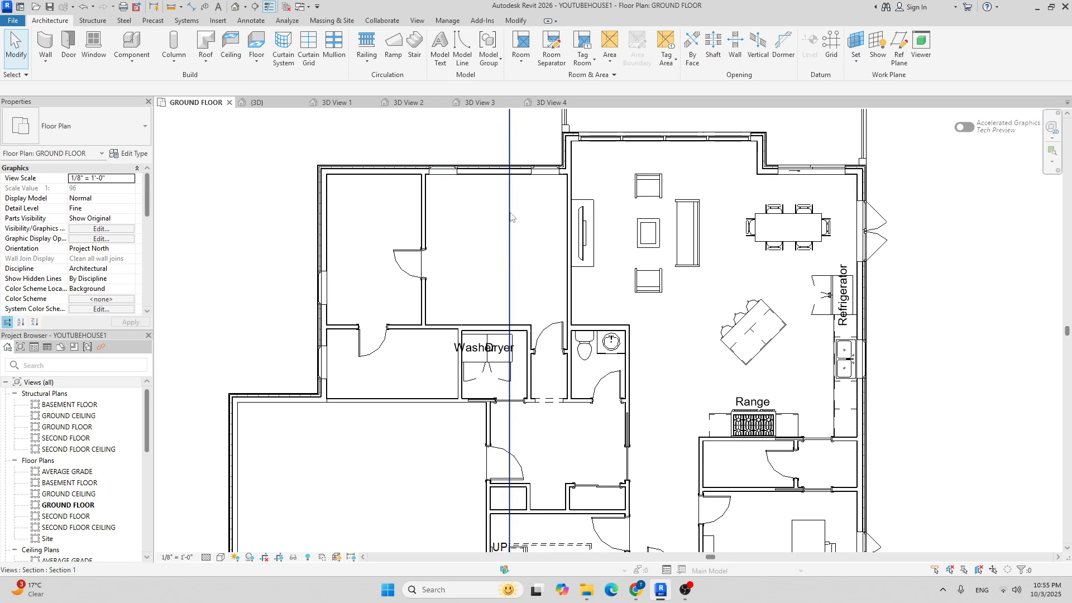
Open the family browser from Component and navigate to US > Furniture > Beds.
{"action": "scroll", "coordinate": [482, 192], "scroll_direction": "up", "scroll_amount": 2}
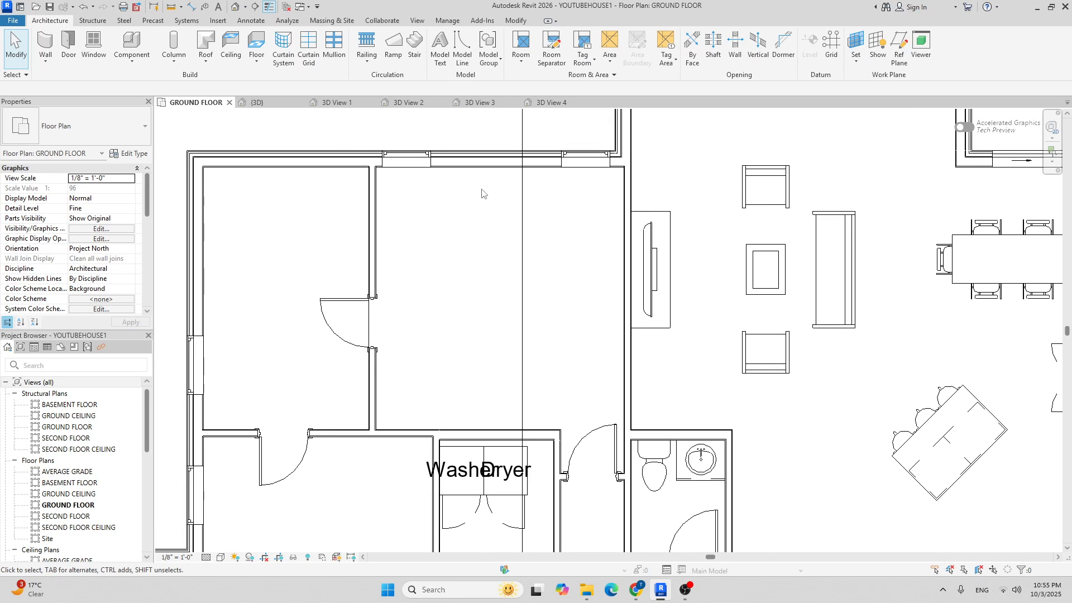
{"action": "left_click", "coordinate": [133, 40]}
{"action": "left_click", "coordinate": [483, 56]}
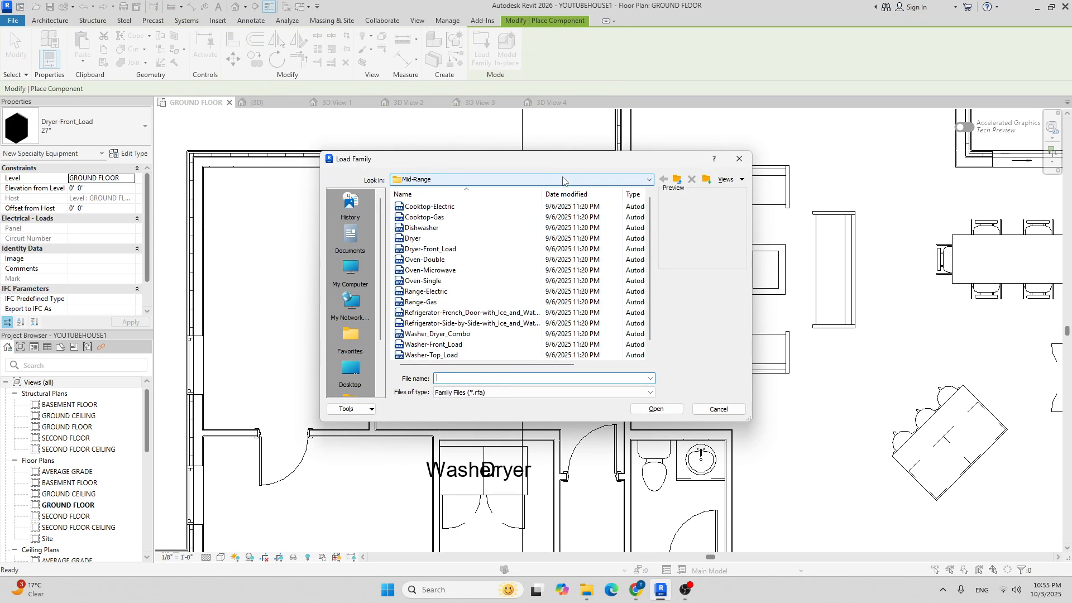
{"action": "left_click", "coordinate": [562, 180]}
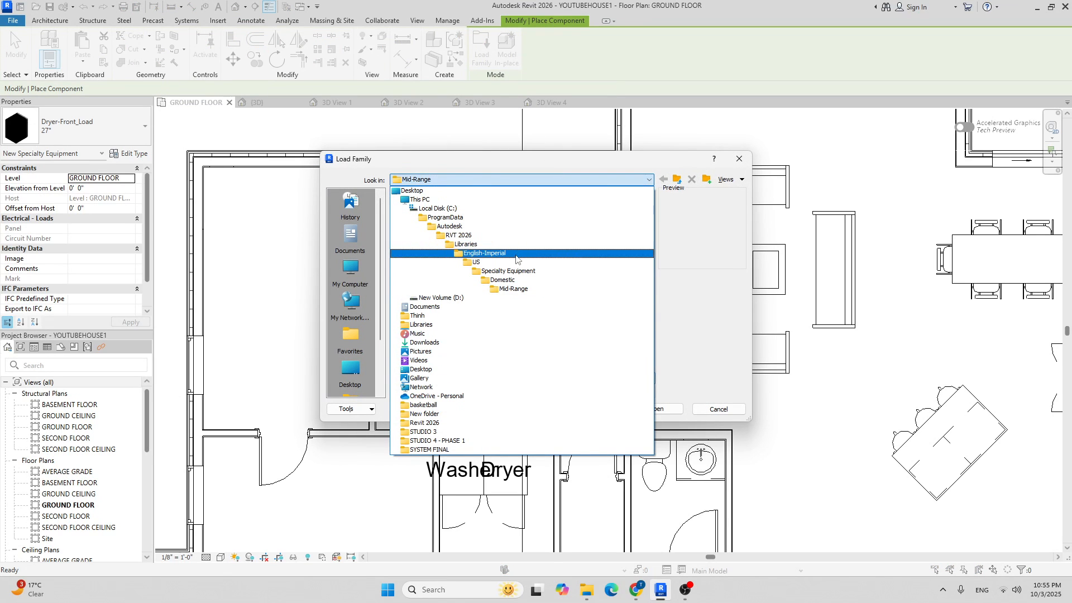
{"action": "left_click", "coordinate": [513, 261]}
{"action": "scroll", "coordinate": [427, 313], "scroll_direction": "down", "scroll_amount": 3}
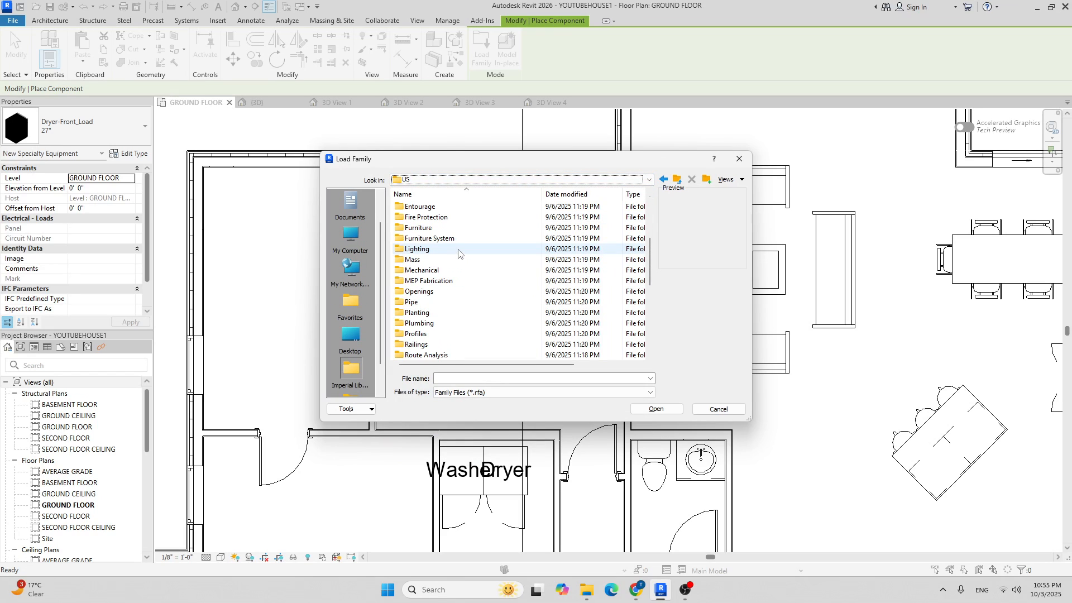
{"action": "scroll", "coordinate": [441, 314], "scroll_direction": "down", "scroll_amount": 2}
{"action": "scroll", "coordinate": [452, 289], "scroll_direction": "up", "scroll_amount": 1}
{"action": "scroll", "coordinate": [450, 287], "scroll_direction": "up", "scroll_amount": 2}
{"action": "double_click", "coordinate": [433, 261]}
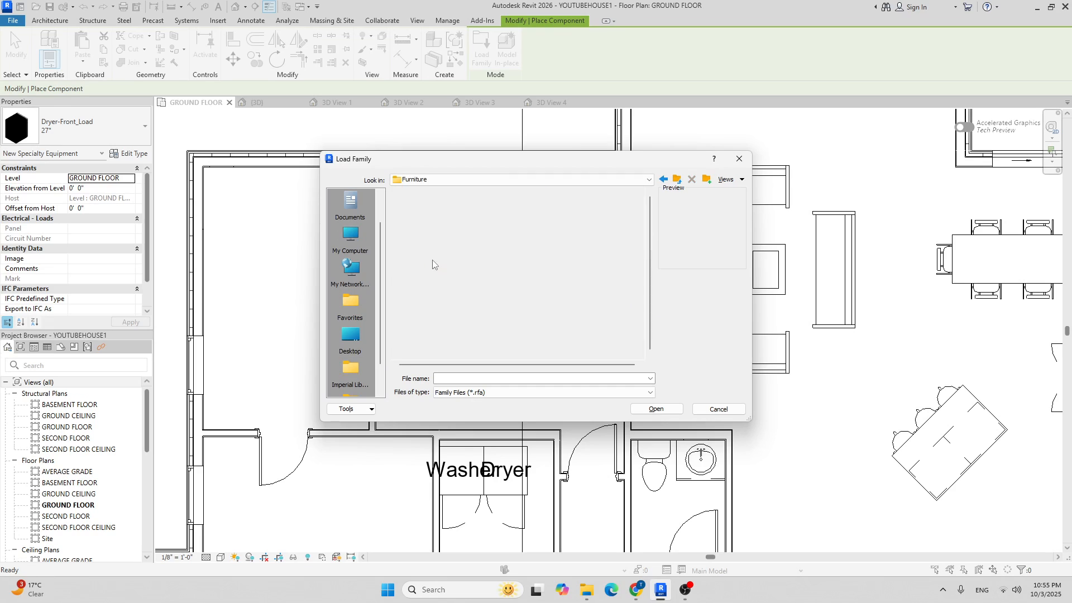
{"action": "double_click", "coordinate": [437, 208]}
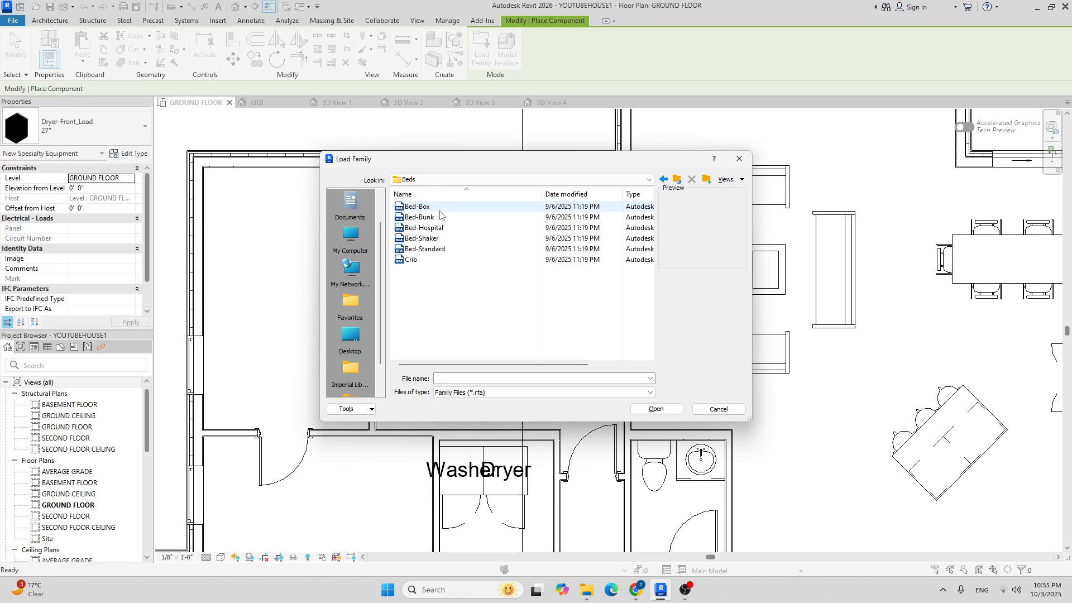
Preview the bed families, then load Bed-Standard.rfa into the project.
{"action": "left_click", "coordinate": [424, 249]}
{"action": "left_click", "coordinate": [412, 260]}
{"action": "left_click", "coordinate": [421, 249]}
{"action": "left_click", "coordinate": [422, 238]}
{"action": "left_click", "coordinate": [425, 228]}
{"action": "left_click", "coordinate": [429, 218]}
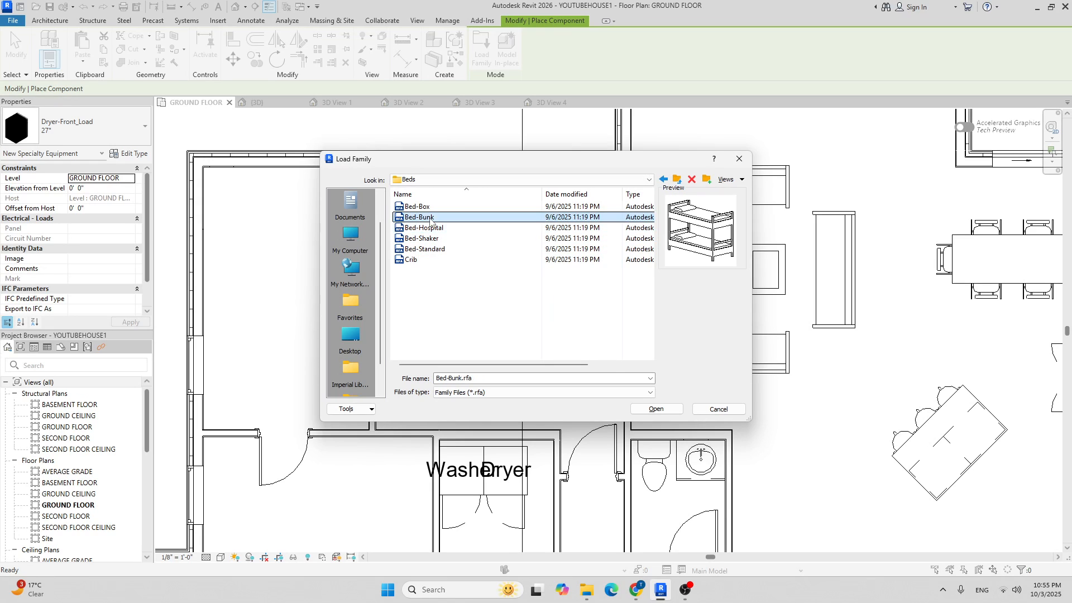
{"action": "left_click", "coordinate": [433, 207]}
{"action": "left_click", "coordinate": [435, 217]}
{"action": "left_click", "coordinate": [438, 228]}
{"action": "left_click", "coordinate": [439, 238]}
{"action": "left_click", "coordinate": [437, 249]}
{"action": "left_click", "coordinate": [450, 259]}
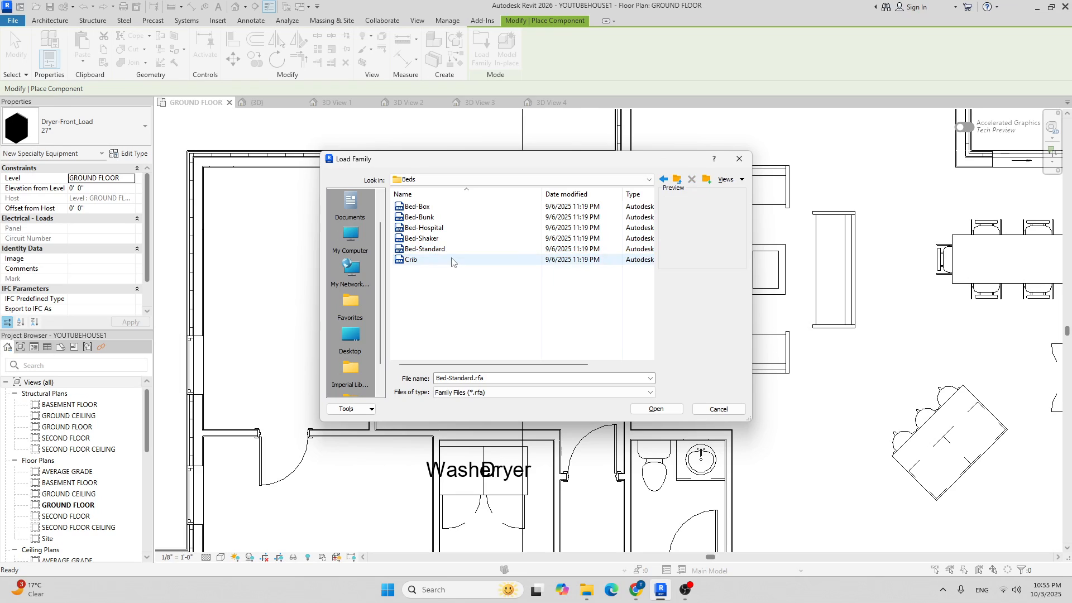
{"action": "left_click", "coordinate": [450, 252]}
{"action": "left_click", "coordinate": [654, 411]}
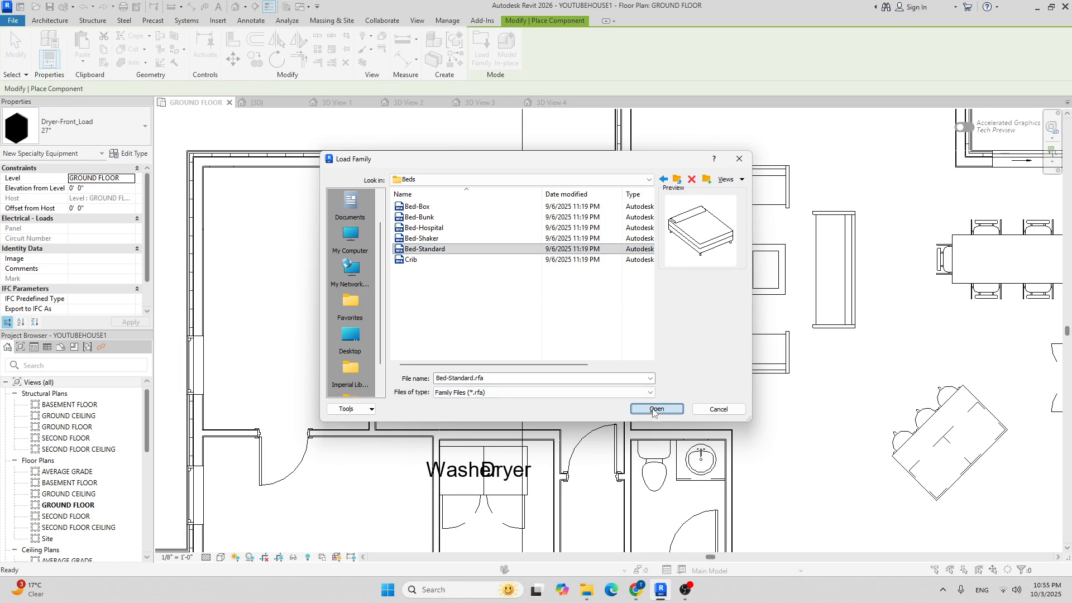
Place a Bed-Standard King 78" x 80" with its headboard against the bedroom's top wall.
{"action": "left_click", "coordinate": [110, 138]}
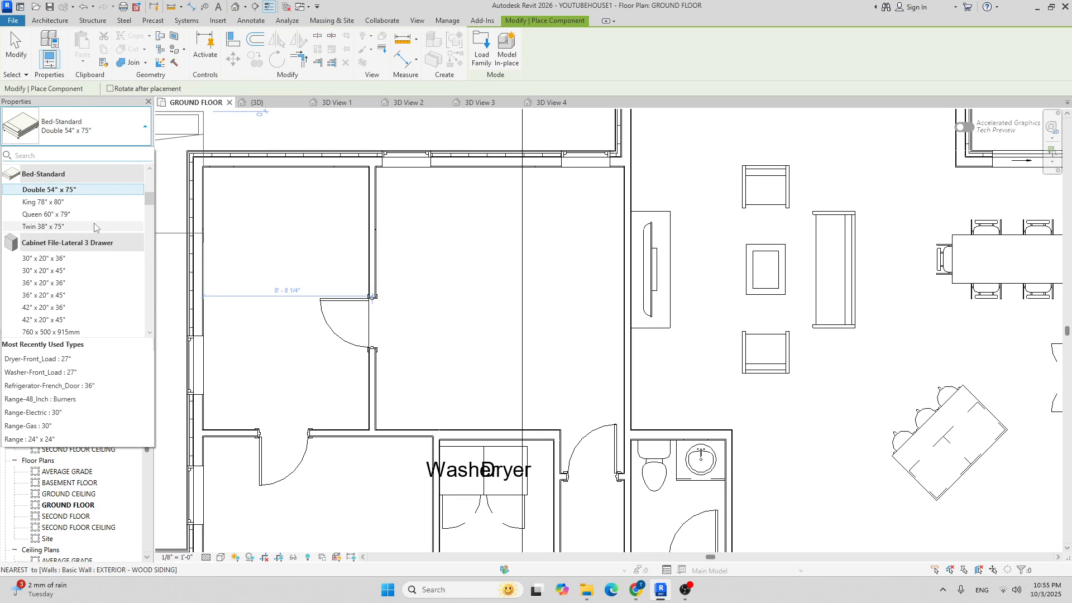
{"action": "left_click", "coordinate": [50, 202]}
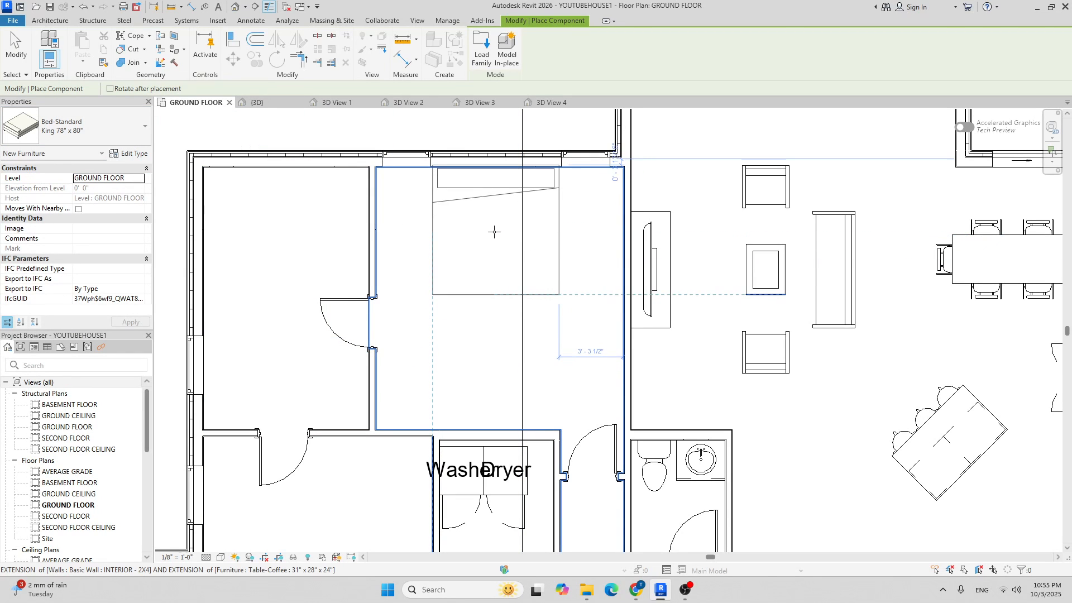
{"action": "scroll", "coordinate": [494, 232], "scroll_direction": "up", "scroll_amount": 3}
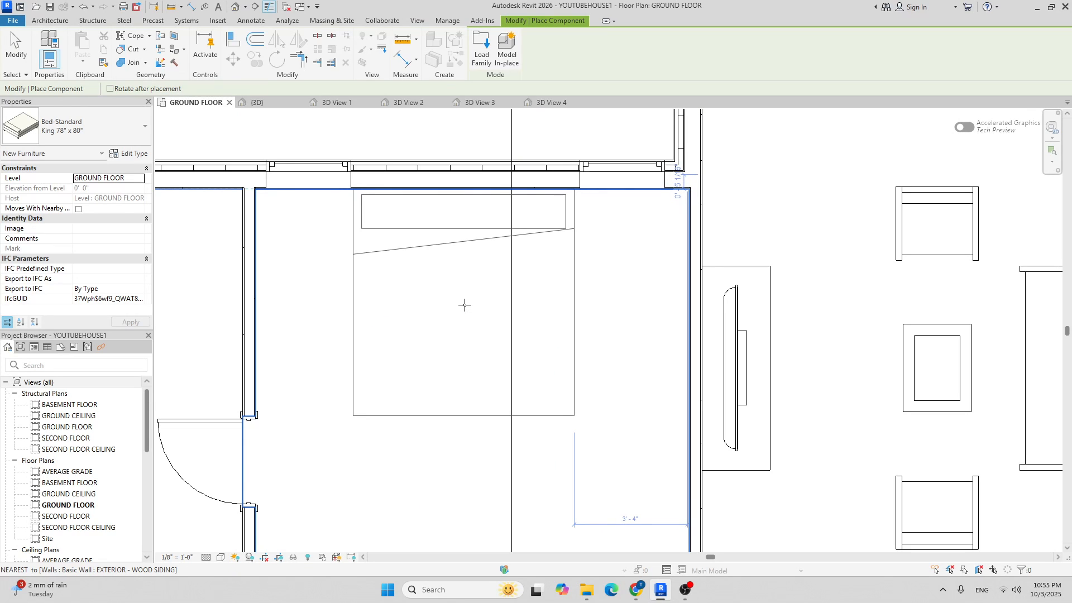
{"action": "left_click", "coordinate": [465, 304]}
{"action": "scroll", "coordinate": [567, 341], "scroll_direction": "down", "scroll_amount": 2}
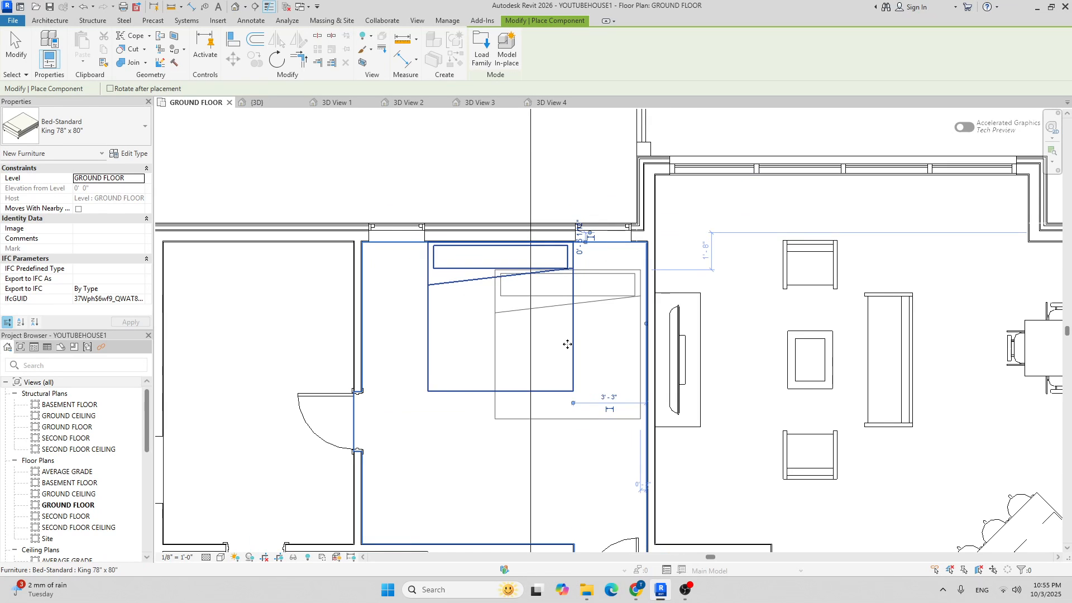
{"action": "key", "text": "Escape"}
{"action": "middle_click_drag", "start_coordinate": [509, 316], "coordinate": [413, 320]}
{"action": "scroll", "coordinate": [413, 321], "scroll_direction": "down", "scroll_amount": 1}
{"action": "scroll", "coordinate": [441, 290], "scroll_direction": "up", "scroll_amount": 2}
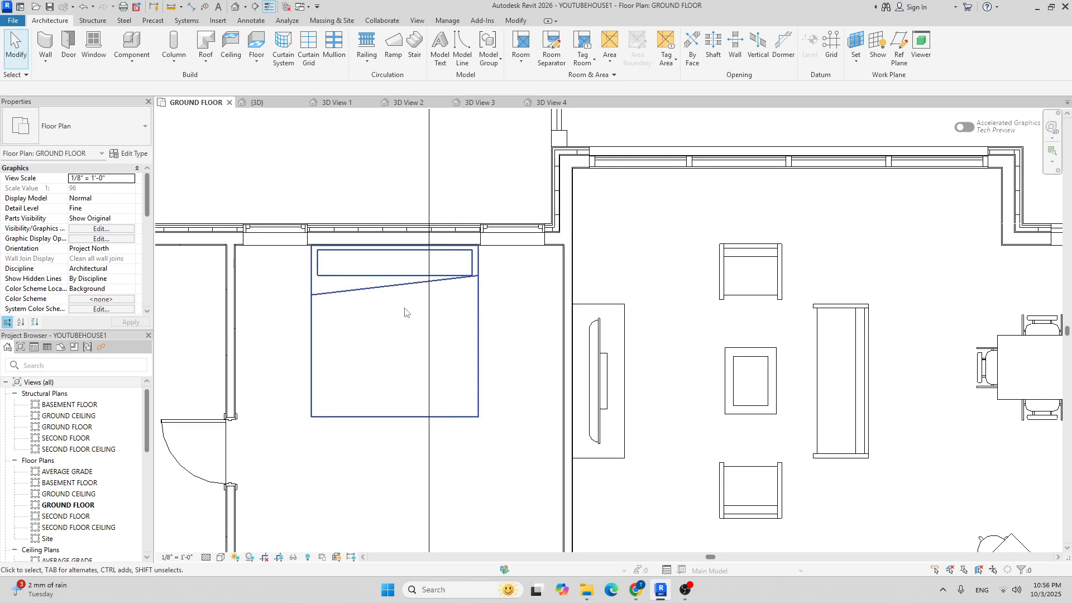
Dimension from the left wall to the bed centre to the right wall and set it to EQ.
{"action": "key", "text": "d"}
{"action": "key", "text": "i"}
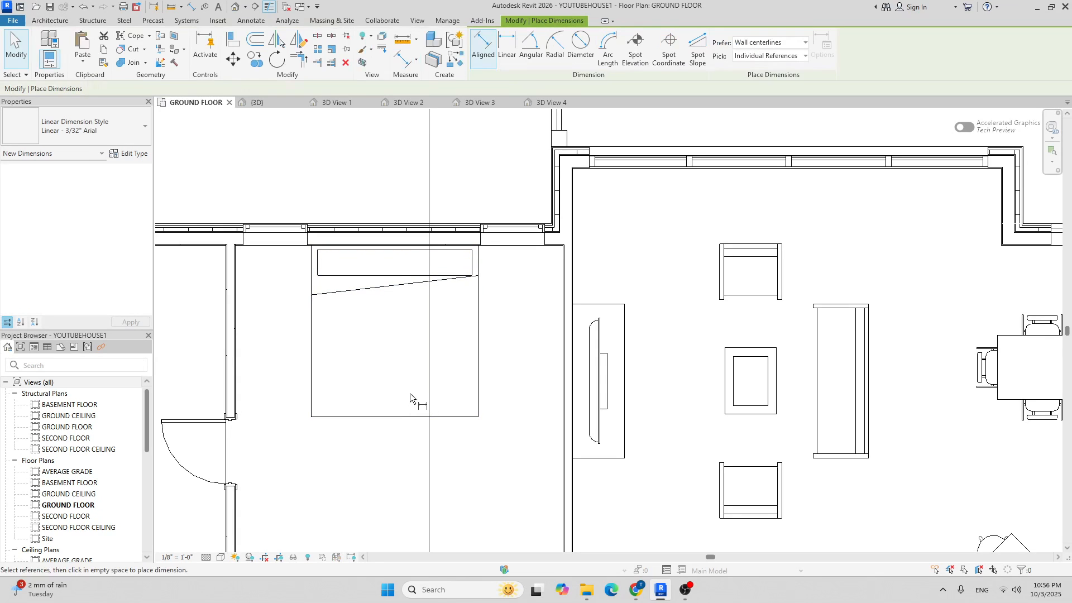
{"action": "scroll", "coordinate": [234, 279], "scroll_direction": "up", "scroll_amount": 4}
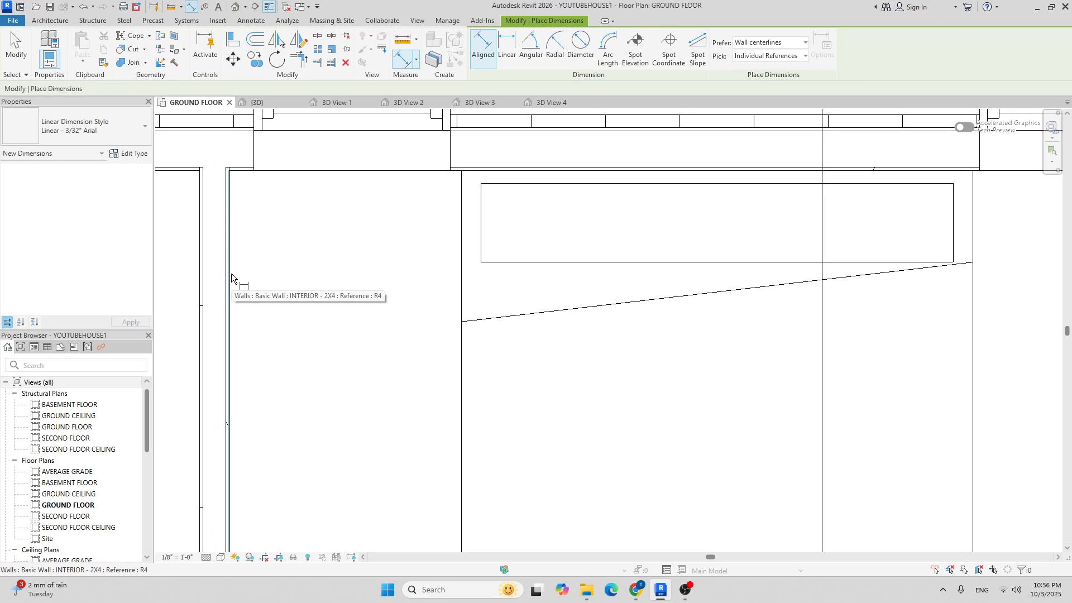
{"action": "left_click", "coordinate": [231, 273]}
{"action": "scroll", "coordinate": [358, 277], "scroll_direction": "down", "scroll_amount": 3}
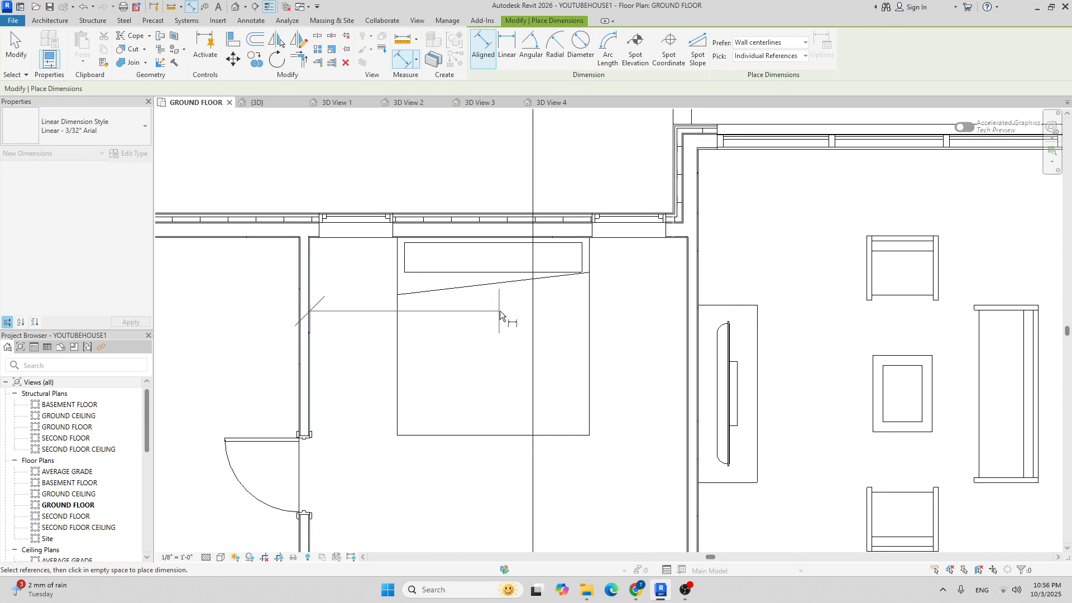
{"action": "left_click", "coordinate": [497, 310]}
{"action": "scroll", "coordinate": [688, 307], "scroll_direction": "up", "scroll_amount": 3}
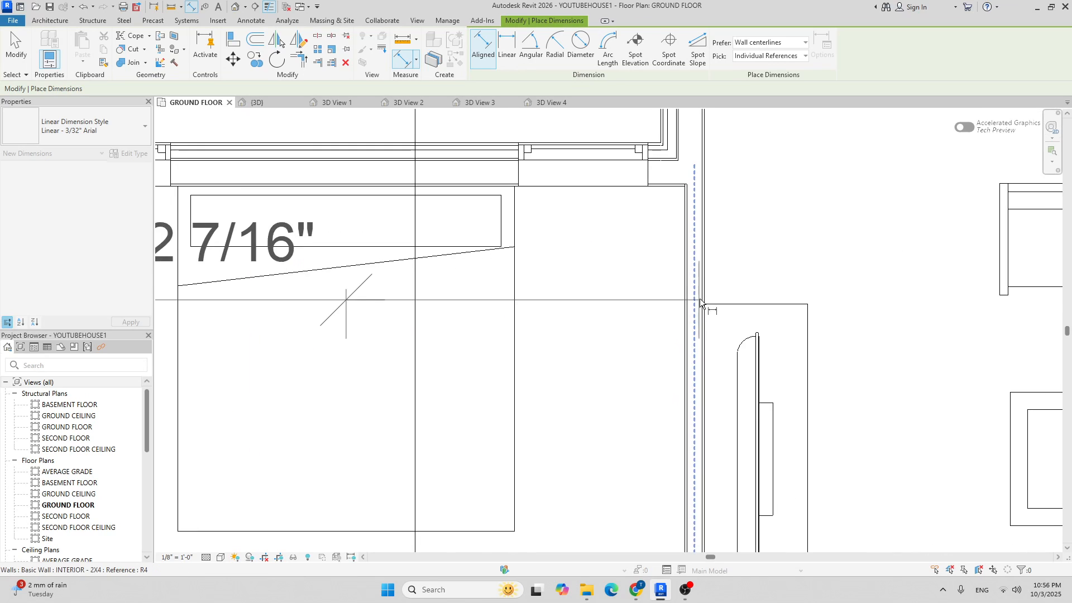
{"action": "scroll", "coordinate": [692, 293], "scroll_direction": "up", "scroll_amount": 2}
{"action": "key", "text": "Tab"}
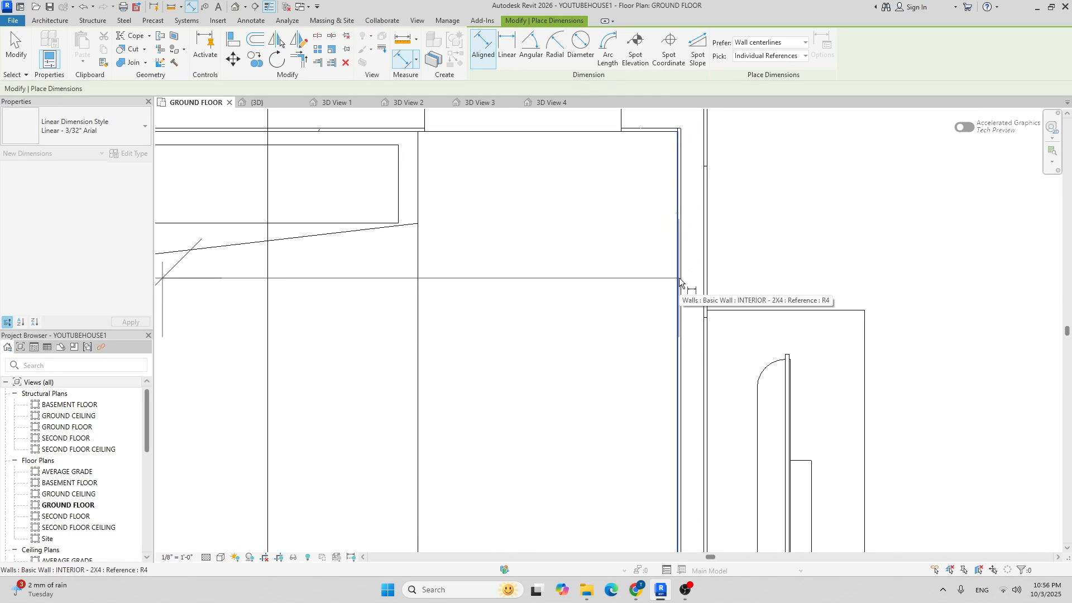
{"action": "left_click", "coordinate": [679, 278]}
{"action": "scroll", "coordinate": [679, 281], "scroll_direction": "down", "scroll_amount": 4}
{"action": "left_click", "coordinate": [697, 287]}
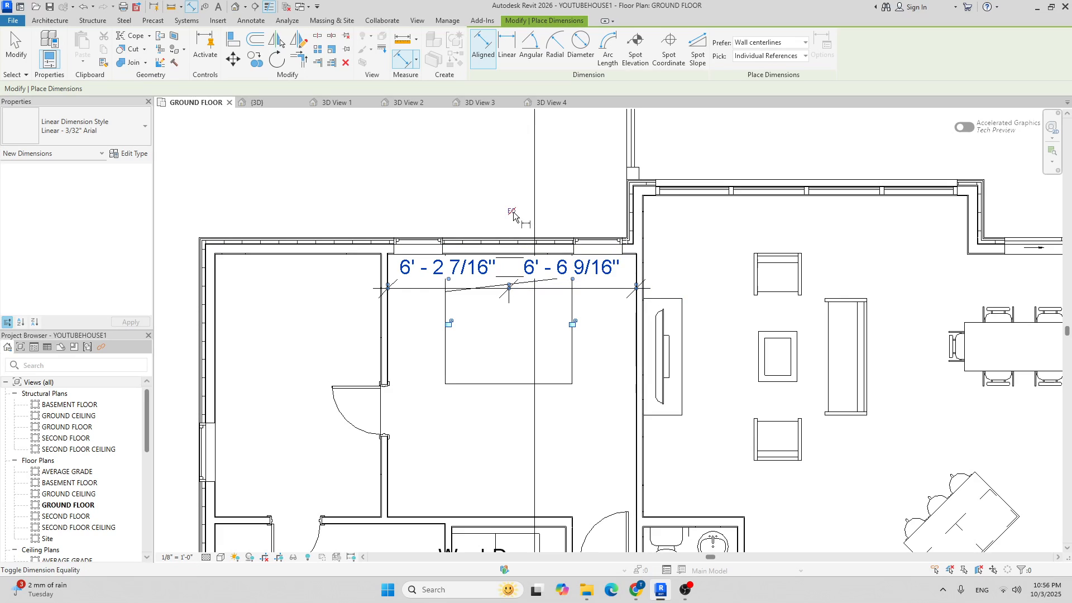
{"action": "left_click", "coordinate": [512, 212]}
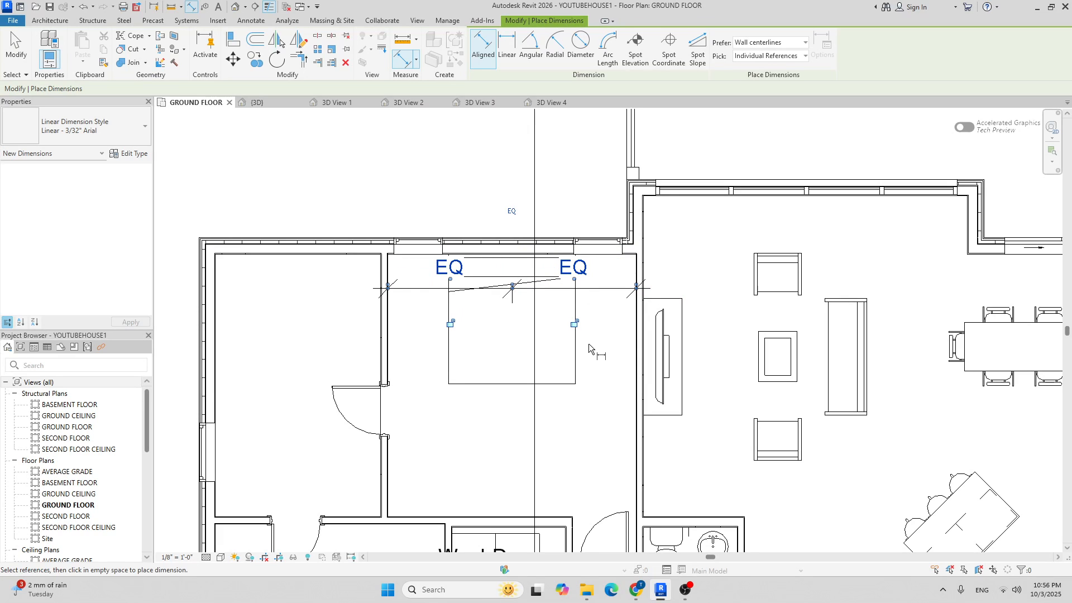
{"action": "key", "text": "Escape"}
{"action": "key", "text": "Escape"}
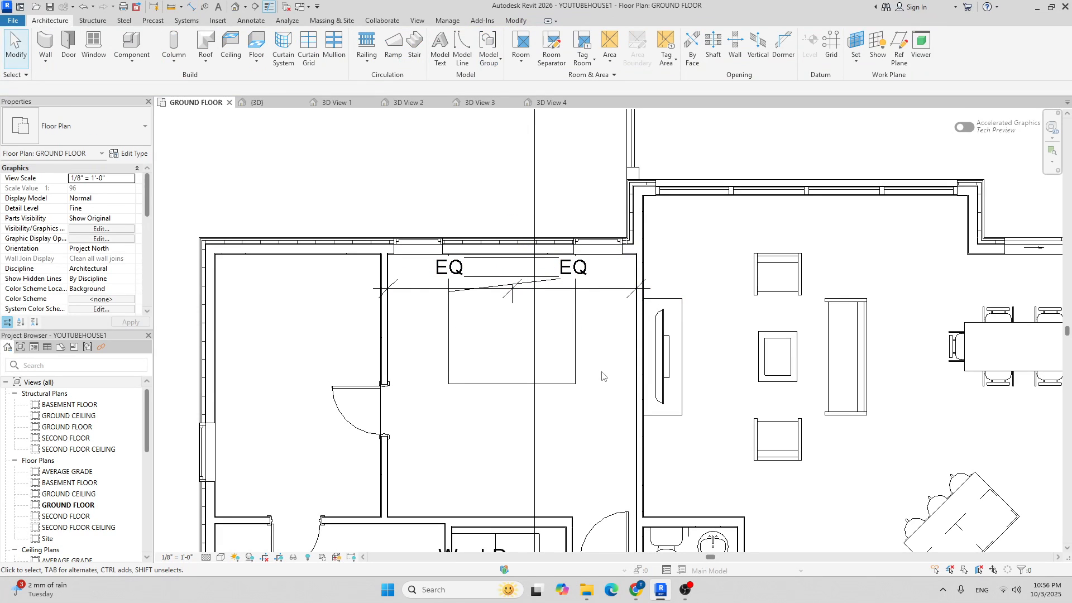
Delete the EQ dimension while keeping the bed's centring constraint.
{"action": "left_click", "coordinate": [610, 296]}
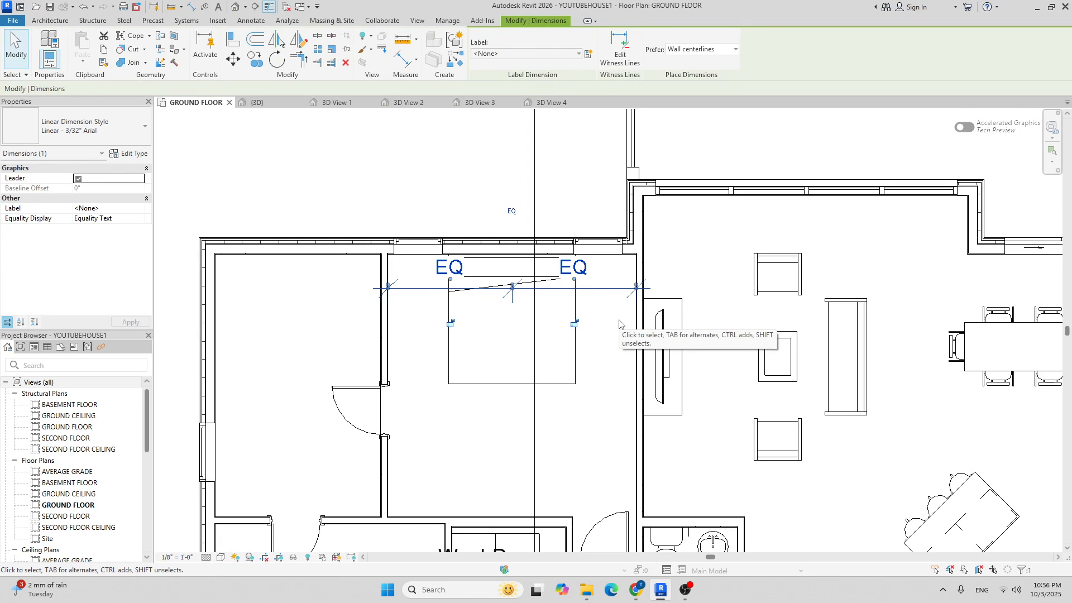
{"action": "key", "text": "Delete"}
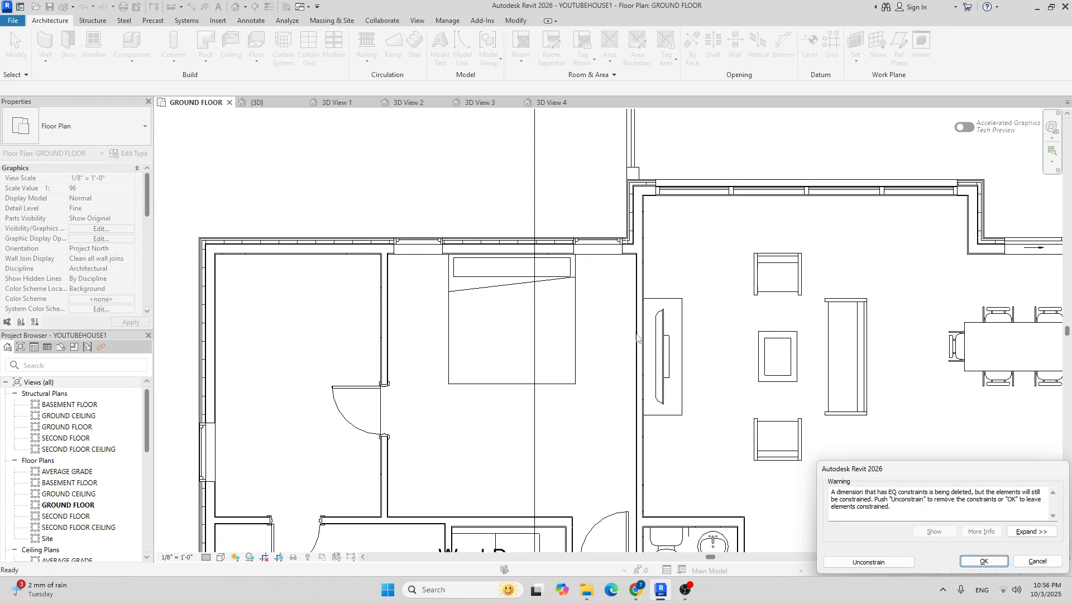
{"action": "left_click", "coordinate": [983, 562]}
{"action": "scroll", "coordinate": [441, 278], "scroll_direction": "up", "scroll_amount": 5}
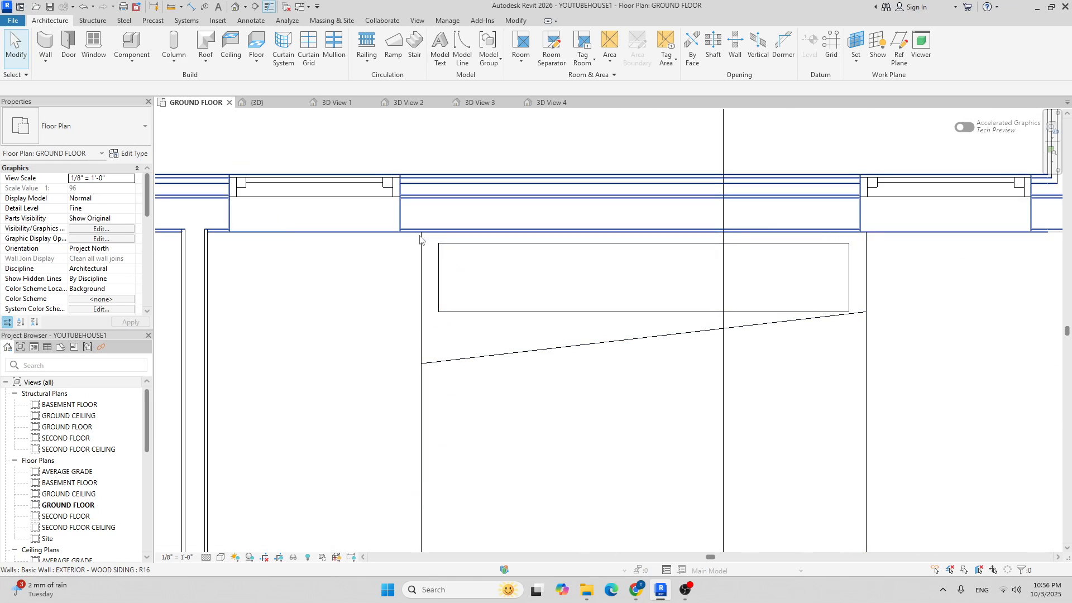
Dimension the left window's offset from the bedroom's interior wall.
{"action": "scroll", "coordinate": [768, 256], "scroll_direction": "down", "scroll_amount": 3}
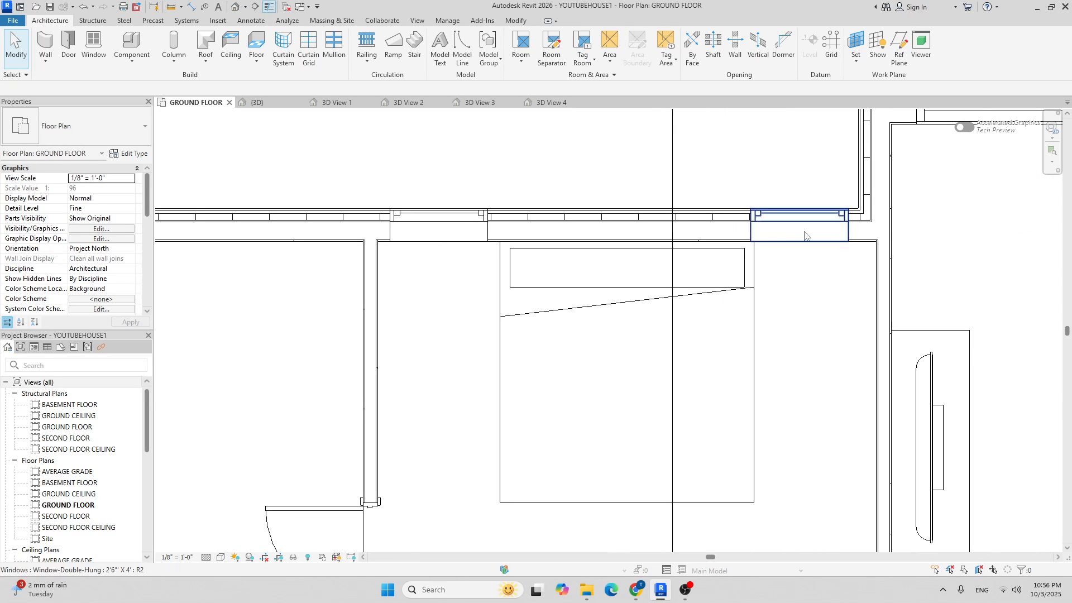
{"action": "middle_click_drag", "start_coordinate": [842, 293], "coordinate": [753, 300]}
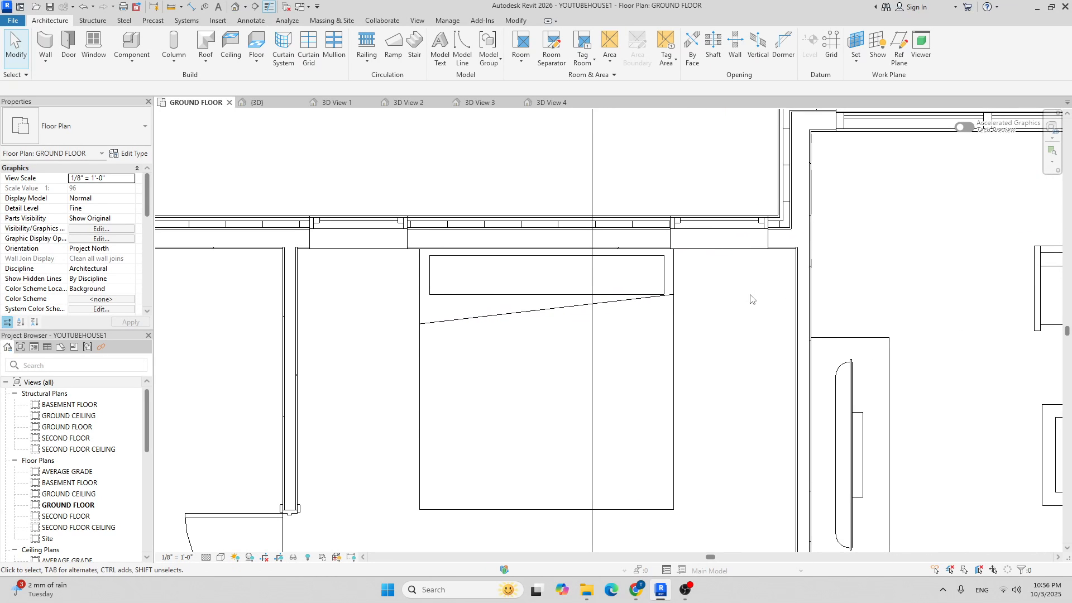
{"action": "key", "text": "i"}
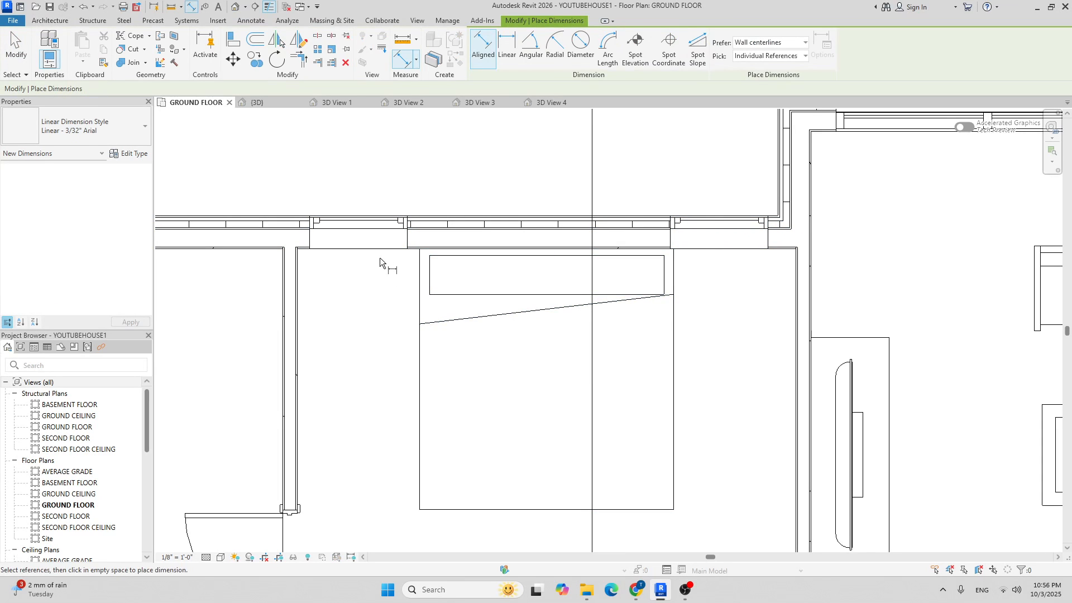
{"action": "scroll", "coordinate": [383, 262], "scroll_direction": "up", "scroll_amount": 2}
{"action": "left_click", "coordinate": [452, 280]}
{"action": "left_click", "coordinate": [431, 249]}
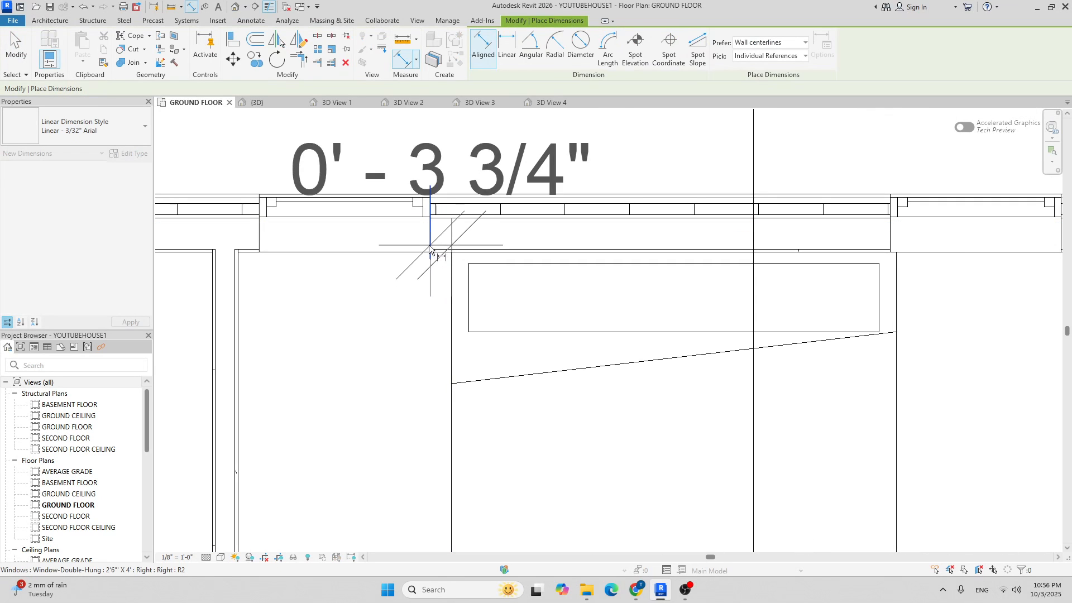
{"action": "left_click", "coordinate": [304, 297]}
{"action": "scroll", "coordinate": [303, 296], "scroll_direction": "down", "scroll_amount": 2}
{"action": "key", "text": "Escape"}
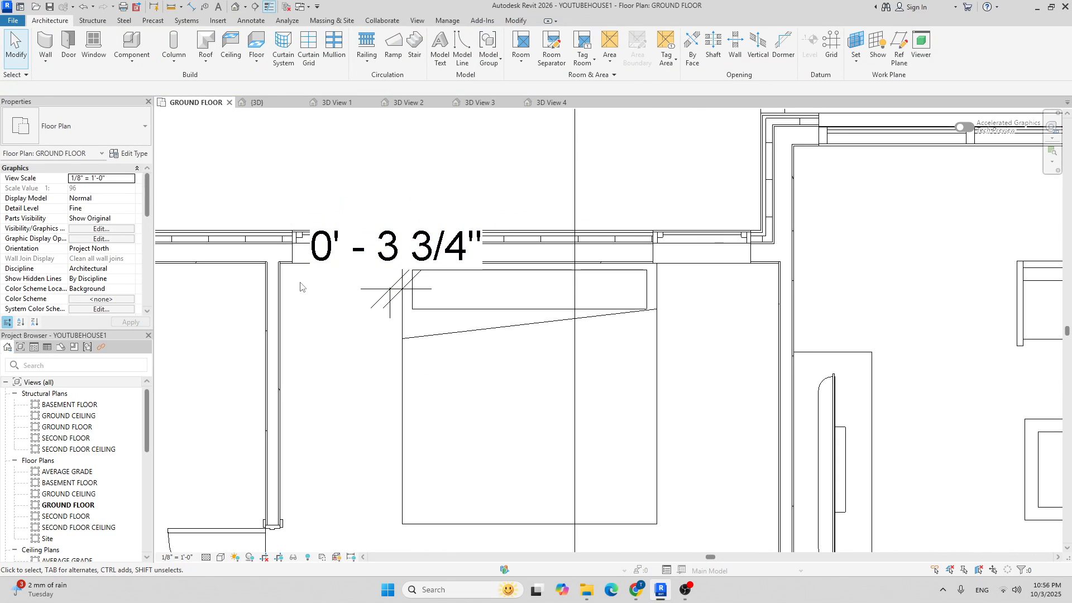
Move the left window to 4" from the interior wall and delete the helper dimension.
{"action": "left_click", "coordinate": [300, 244]}
{"action": "scroll", "coordinate": [417, 288], "scroll_direction": "up", "scroll_amount": 2}
{"action": "left_click", "coordinate": [384, 253]}
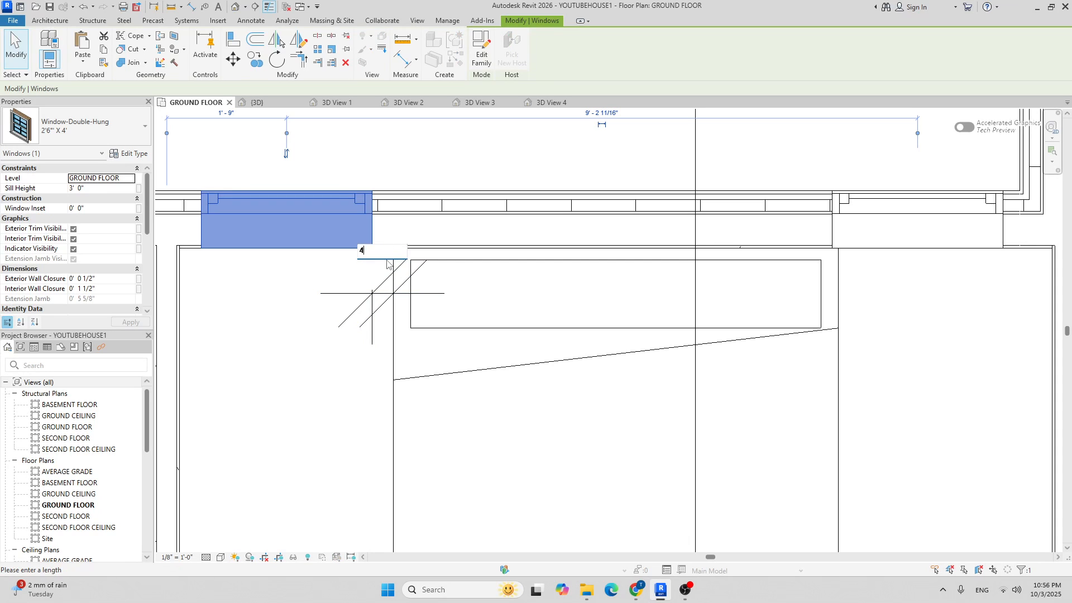
{"action": "key", "text": "Return"}
{"action": "left_click", "coordinate": [362, 462]}
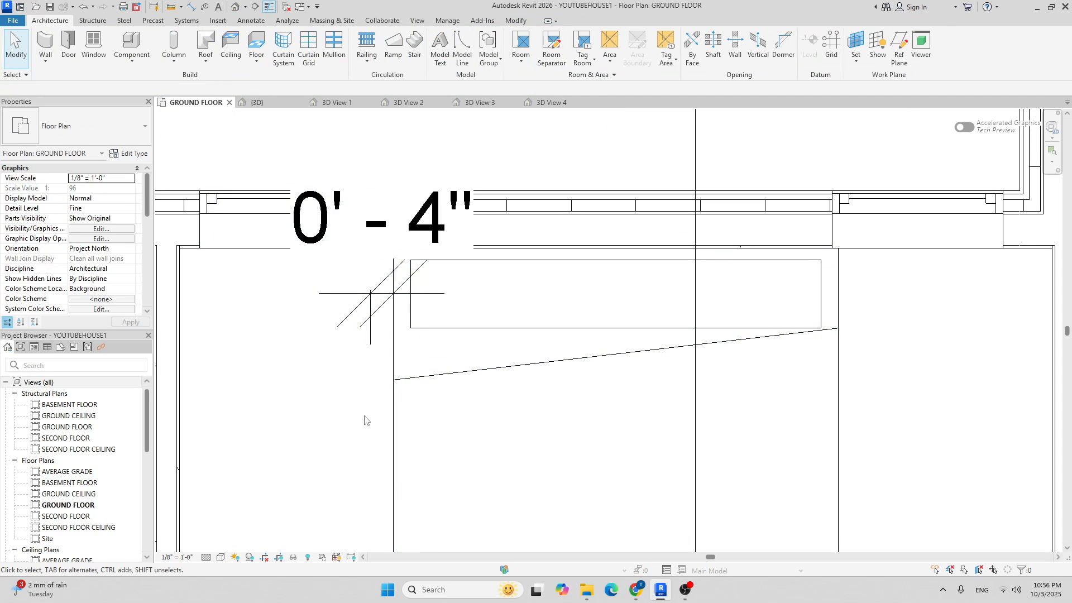
{"action": "left_click", "coordinate": [372, 289]}
{"action": "key", "text": "Delete"}
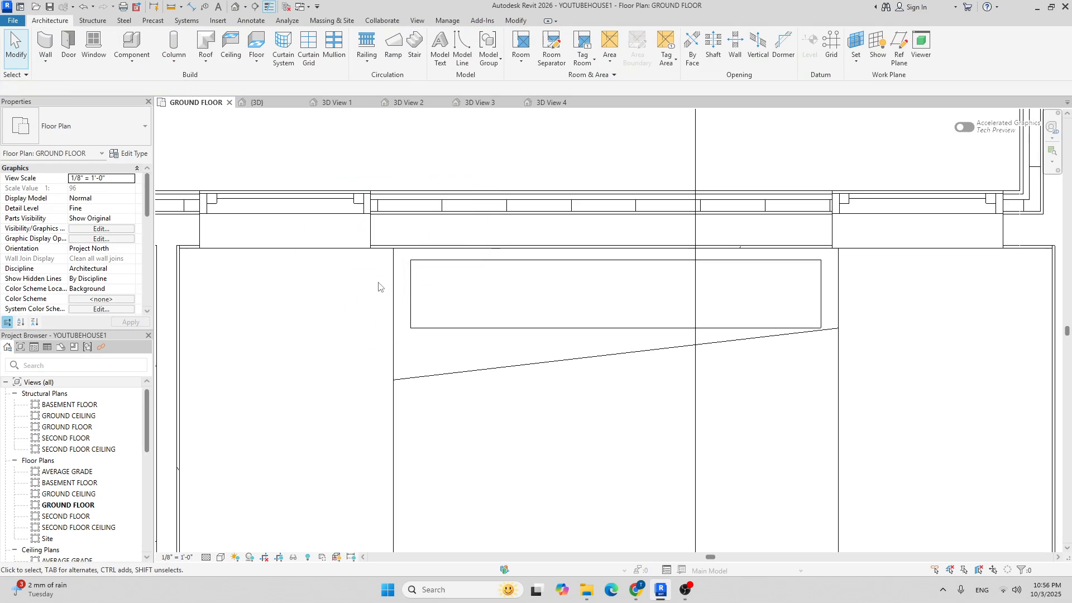
{"action": "scroll", "coordinate": [552, 309], "scroll_direction": "down", "scroll_amount": 1}
Measure the corner window's 0' - 1 1/16" clearance from the wall, then delete that dimension.
{"action": "middle_click_drag", "start_coordinate": [552, 309], "coordinate": [377, 324]}
{"action": "scroll", "coordinate": [377, 323], "scroll_direction": "down", "scroll_amount": 2}
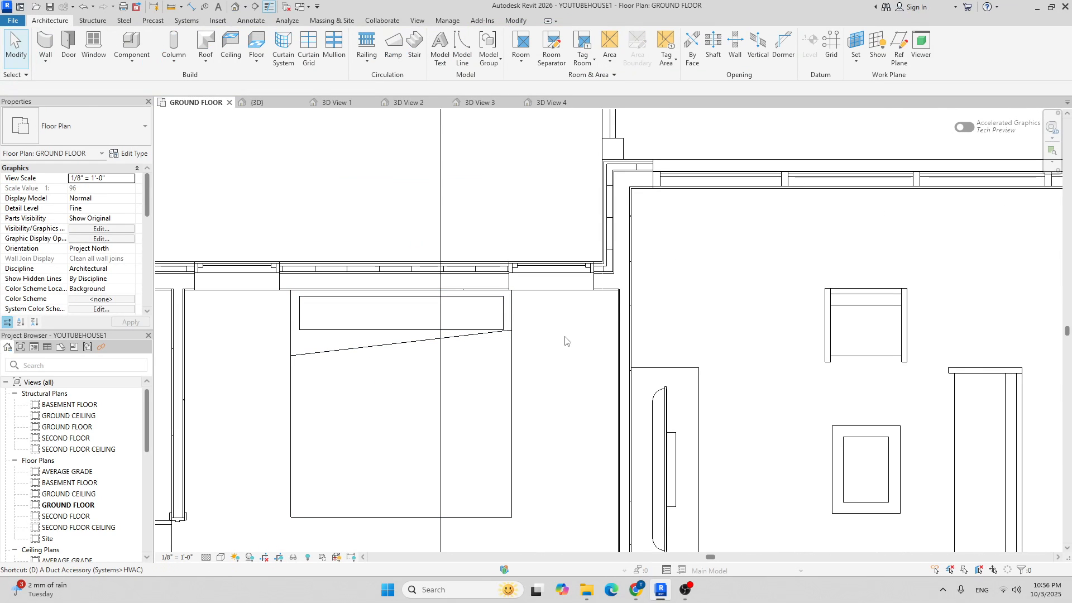
{"action": "key", "text": "d"}
{"action": "key", "text": "i"}
{"action": "scroll", "coordinate": [525, 302], "scroll_direction": "up", "scroll_amount": 3}
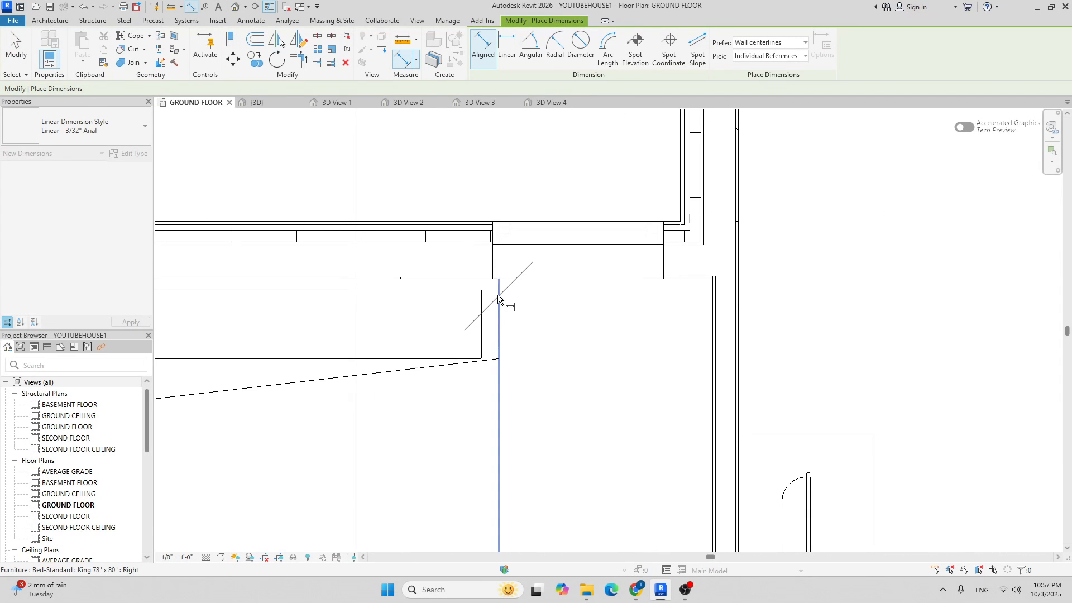
{"action": "scroll", "coordinate": [498, 296], "scroll_direction": "up", "scroll_amount": 2}
{"action": "left_click", "coordinate": [494, 277]}
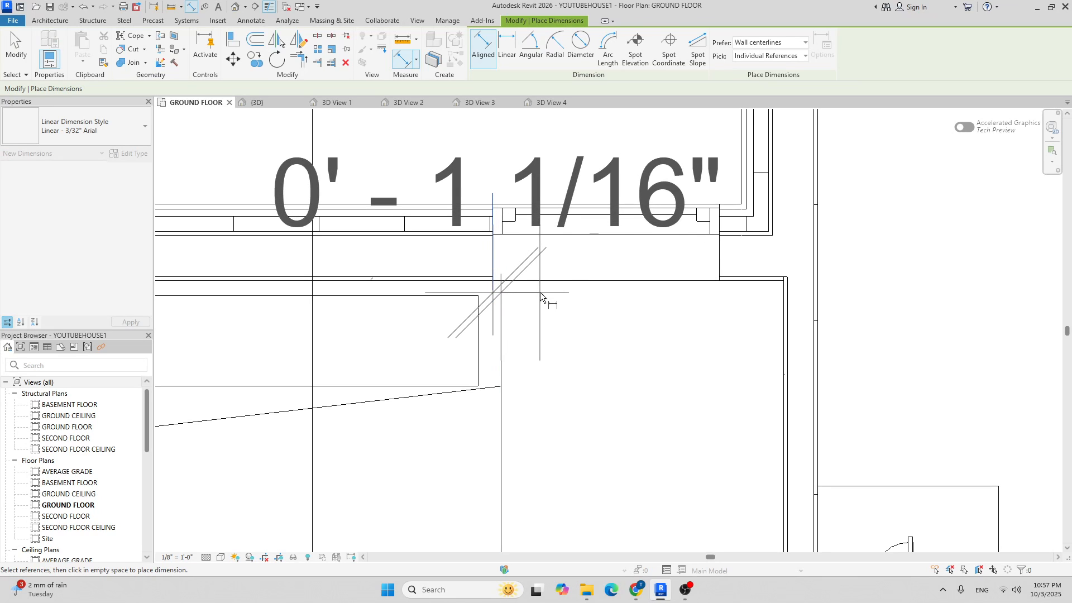
{"action": "left_click", "coordinate": [608, 328]}
{"action": "scroll", "coordinate": [624, 332], "scroll_direction": "down", "scroll_amount": 5}
{"action": "key", "text": "Escape"}
{"action": "key", "text": "Escape"}
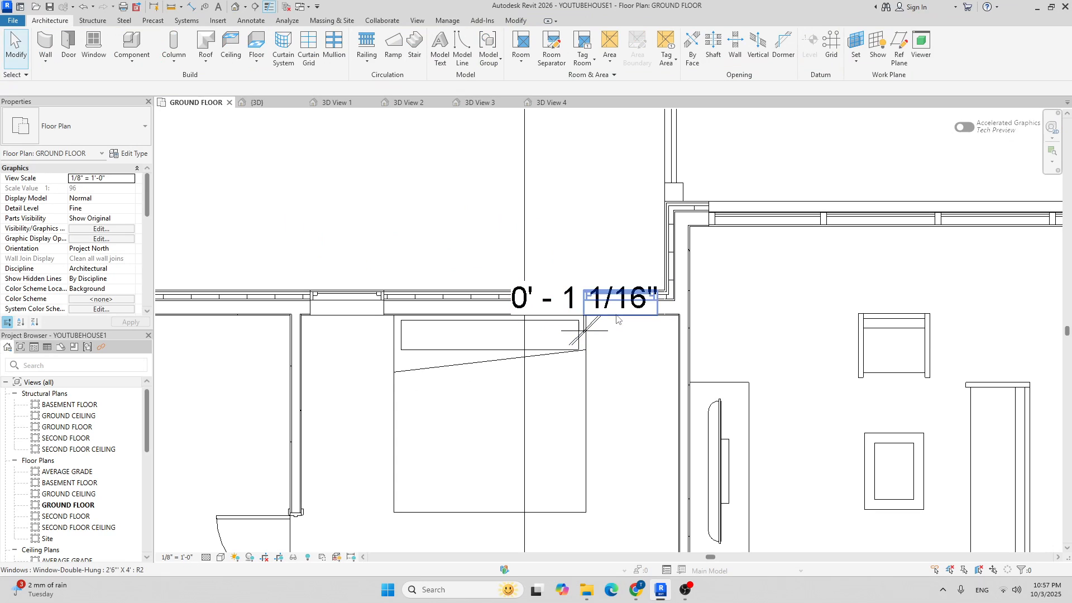
{"action": "left_click", "coordinate": [601, 331]}
{"action": "middle_click_drag", "start_coordinate": [615, 340], "coordinate": [564, 330]}
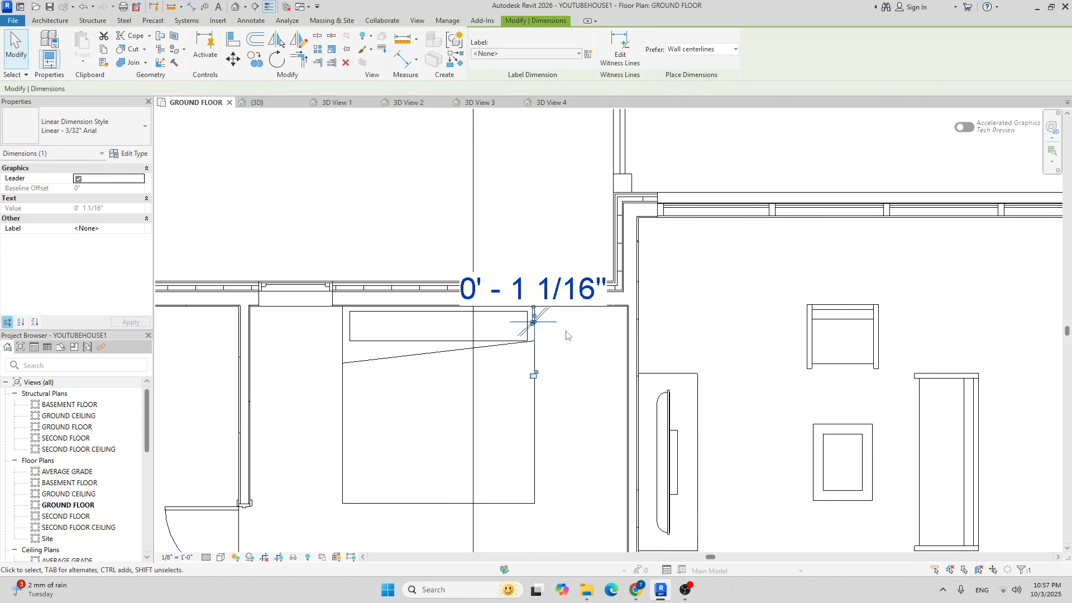
{"action": "key", "text": "Delete"}
Select the corner double-hung window and view its available types.
{"action": "left_click", "coordinate": [569, 298]}
{"action": "scroll", "coordinate": [569, 299], "scroll_direction": "up", "scroll_amount": 2}
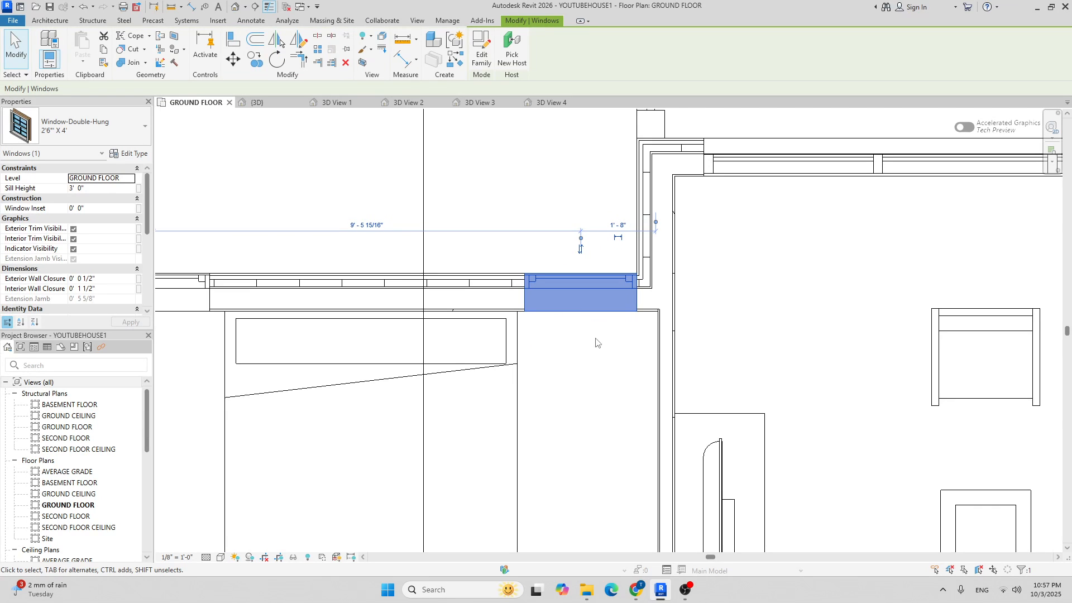
{"action": "scroll", "coordinate": [639, 290], "scroll_direction": "up", "scroll_amount": 4}
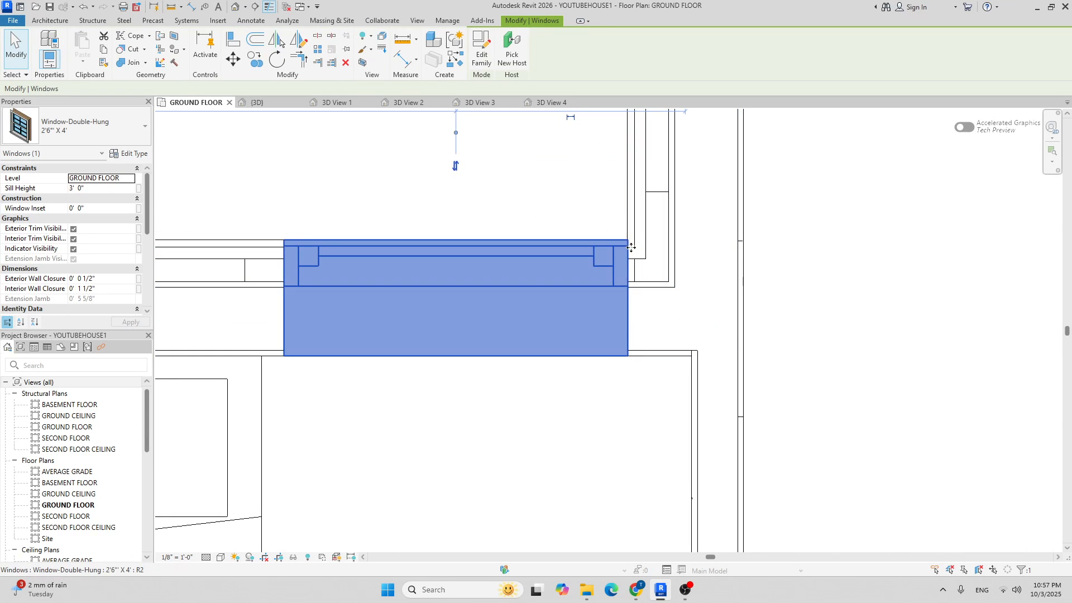
{"action": "scroll", "coordinate": [628, 240], "scroll_direction": "down", "scroll_amount": 2}
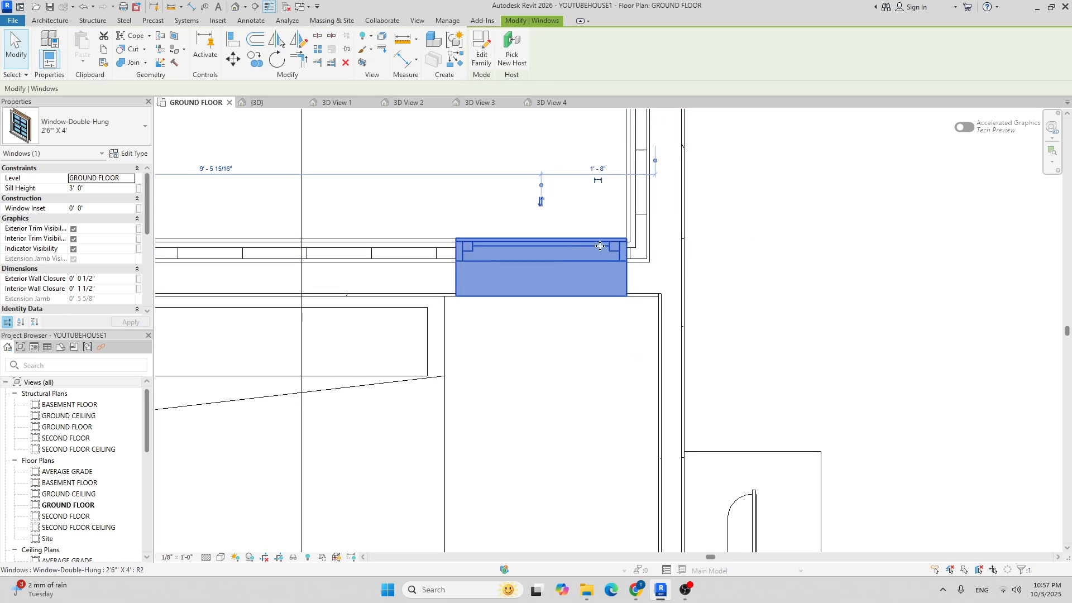
{"action": "left_click", "coordinate": [95, 126]}
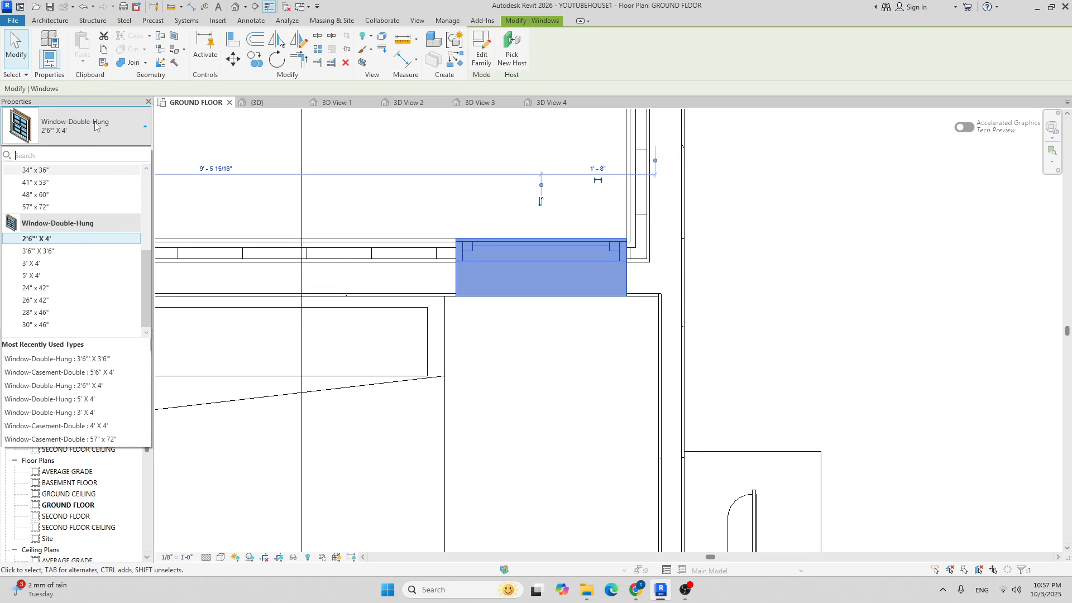
Duplicate the corner window's type as 2' X 4' with a Width of 2' 0".
{"action": "left_click", "coordinate": [95, 126]}
{"action": "left_click", "coordinate": [130, 153]}
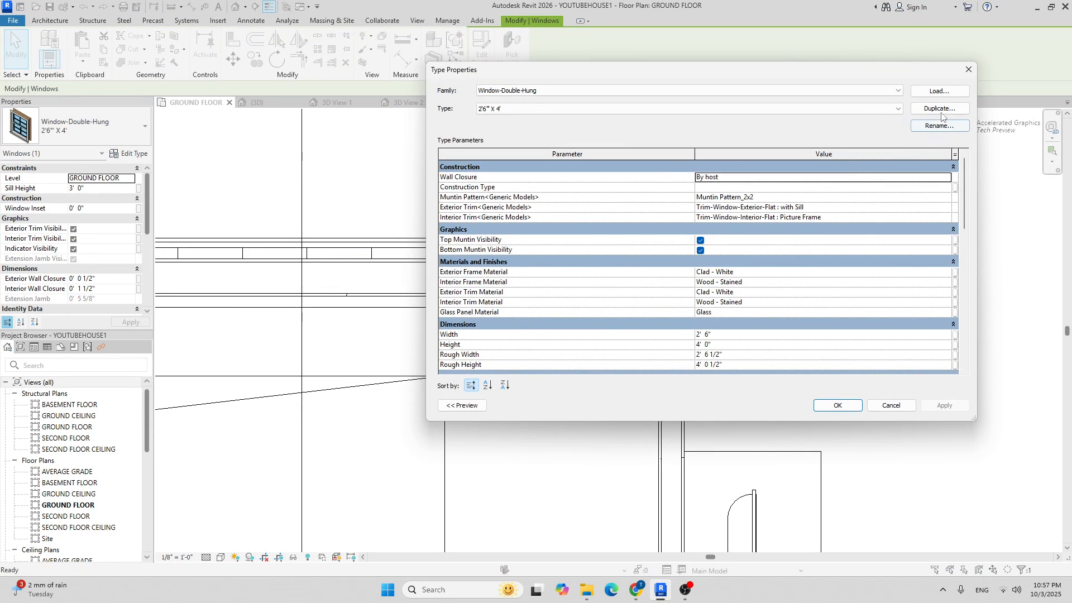
{"action": "left_click", "coordinate": [940, 109]}
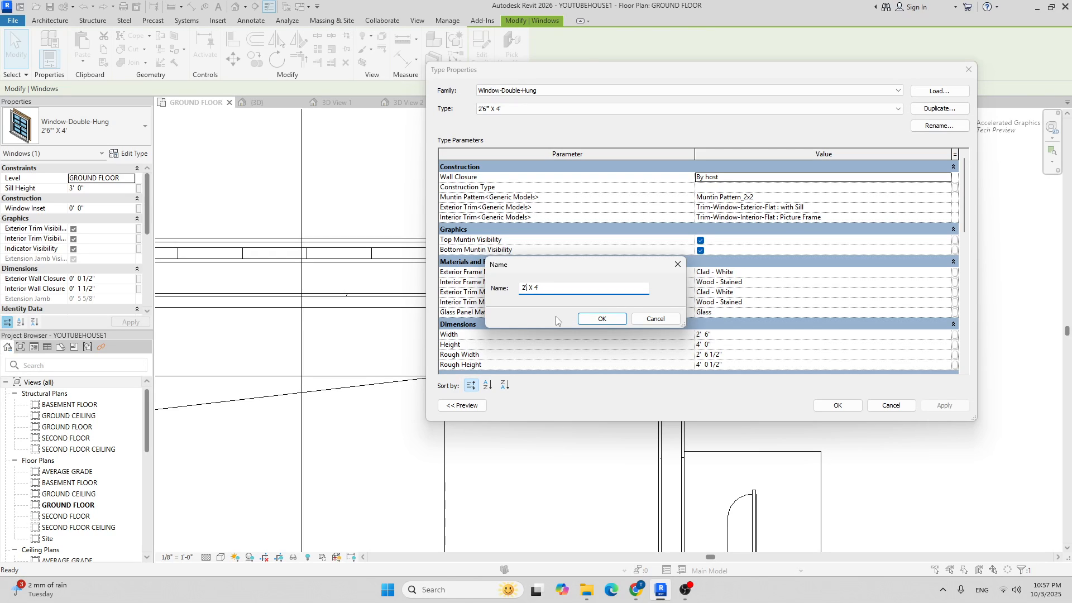
{"action": "left_click", "coordinate": [623, 323]}
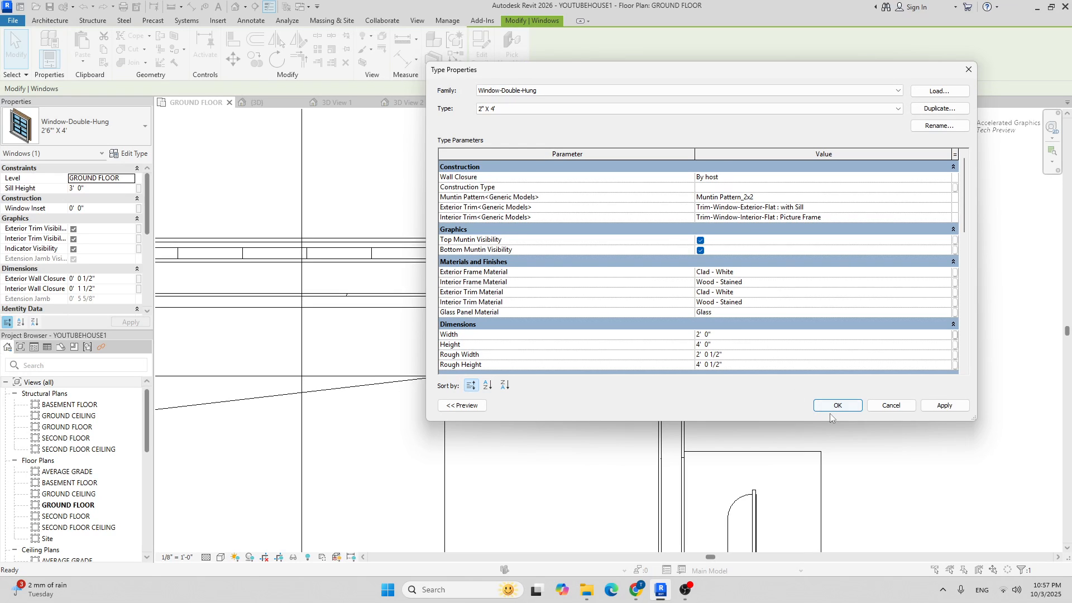
Apply the new 2' X 4' type to the corner window.
{"action": "left_click", "coordinate": [580, 403]}
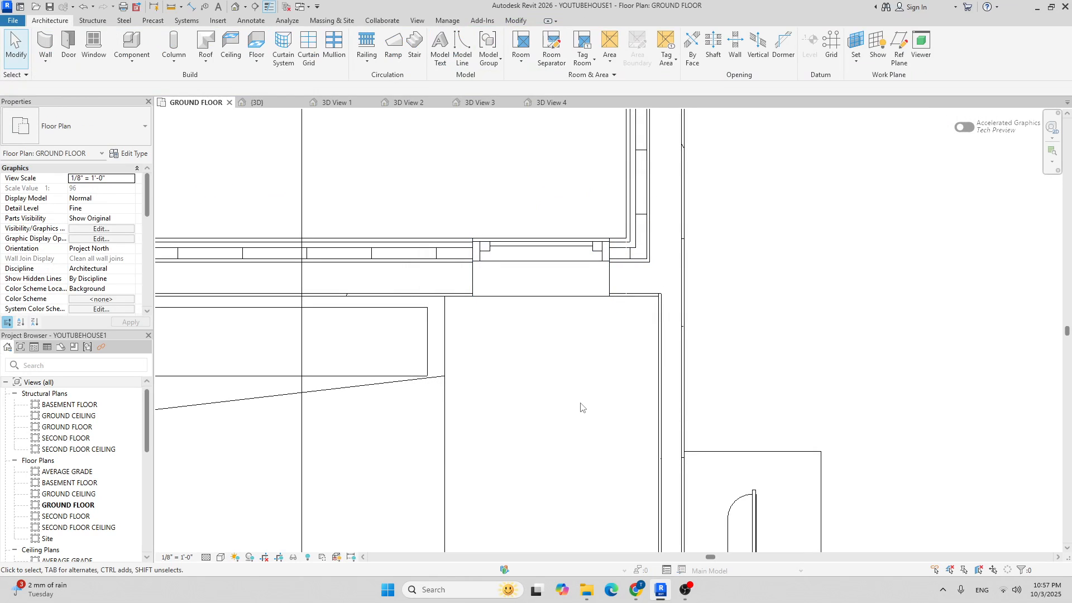
{"action": "key", "text": "i"}
{"action": "scroll", "coordinate": [437, 326], "scroll_direction": "up", "scroll_amount": 3}
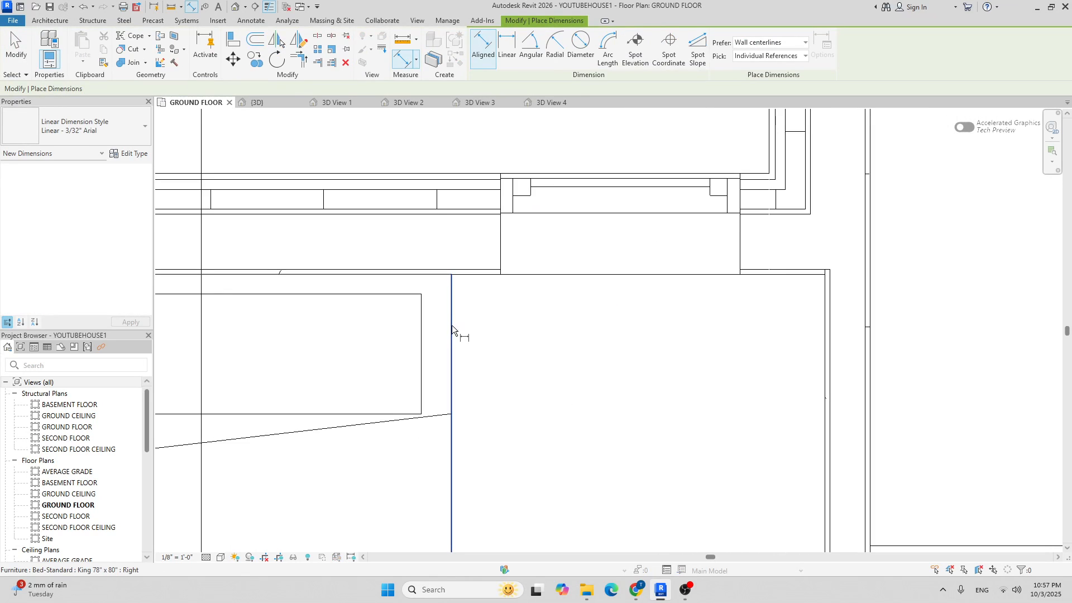
{"action": "scroll", "coordinate": [499, 246], "scroll_direction": "up", "scroll_amount": 5}
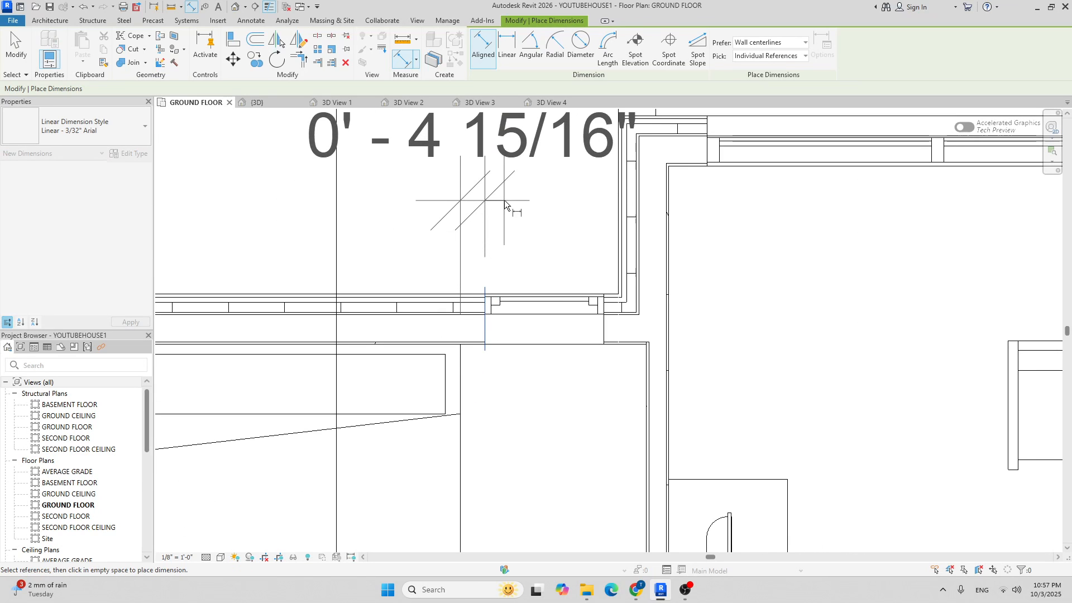
{"action": "scroll", "coordinate": [557, 269], "scroll_direction": "down", "scroll_amount": 2}
{"action": "key", "text": "Escape"}
Set the corner window 4" from the side wall and delete the helper dimension.
{"action": "left_click", "coordinate": [554, 299]}
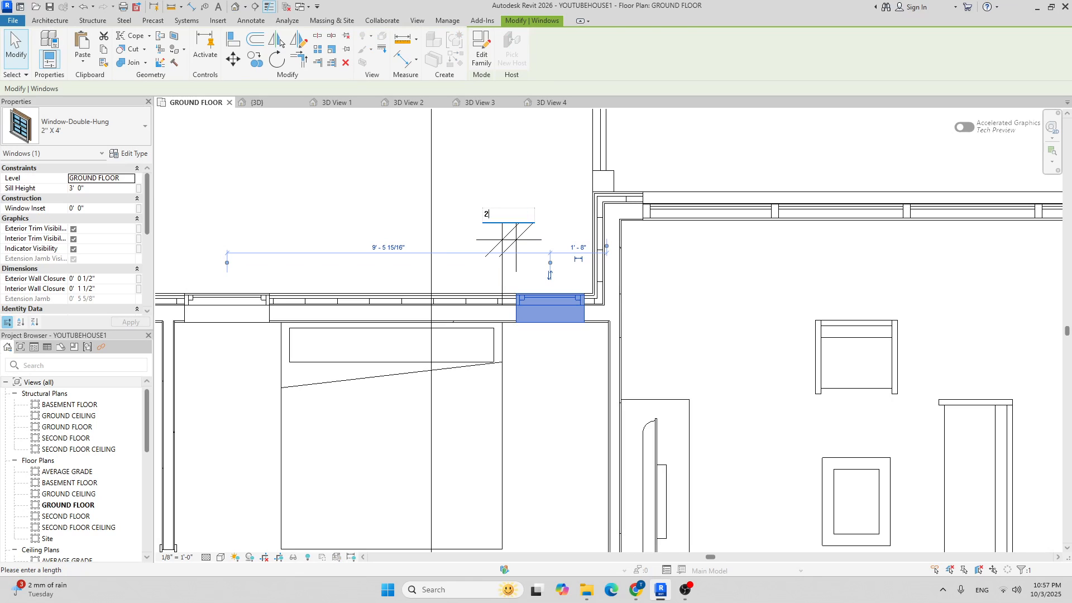
{"action": "type", "text": "4\""}
{"action": "key", "text": "Return"}
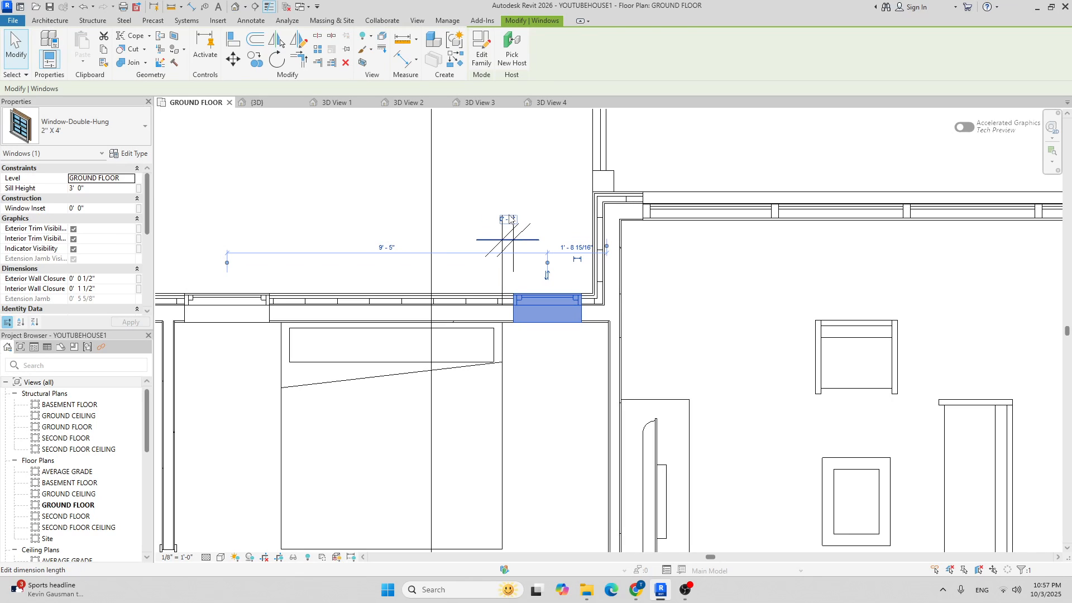
{"action": "key", "text": "Escape"}
{"action": "left_click", "coordinate": [517, 247]}
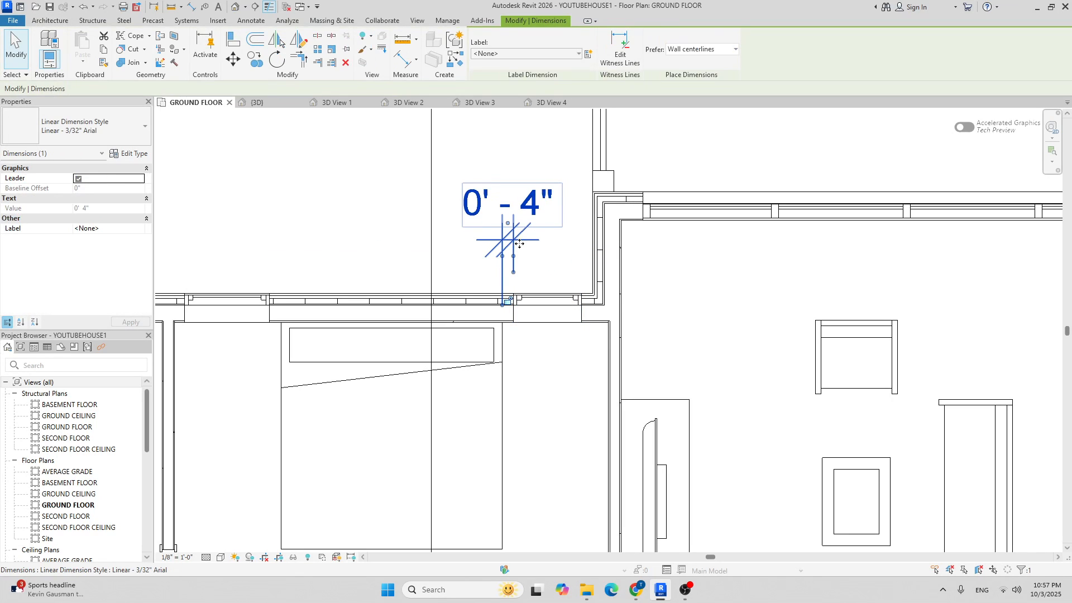
{"action": "key", "text": "Delete"}
{"action": "scroll", "coordinate": [514, 231], "scroll_direction": "down", "scroll_amount": 3}
{"action": "middle_click_drag", "start_coordinate": [513, 246], "coordinate": [511, 198]}
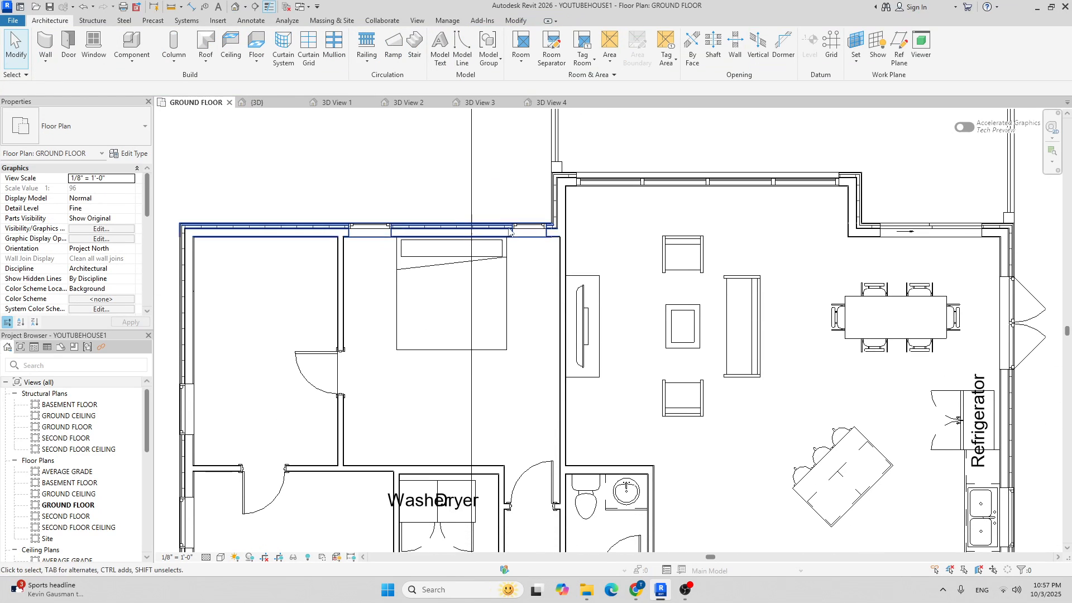
{"action": "scroll", "coordinate": [399, 228], "scroll_direction": "down", "scroll_amount": 2}
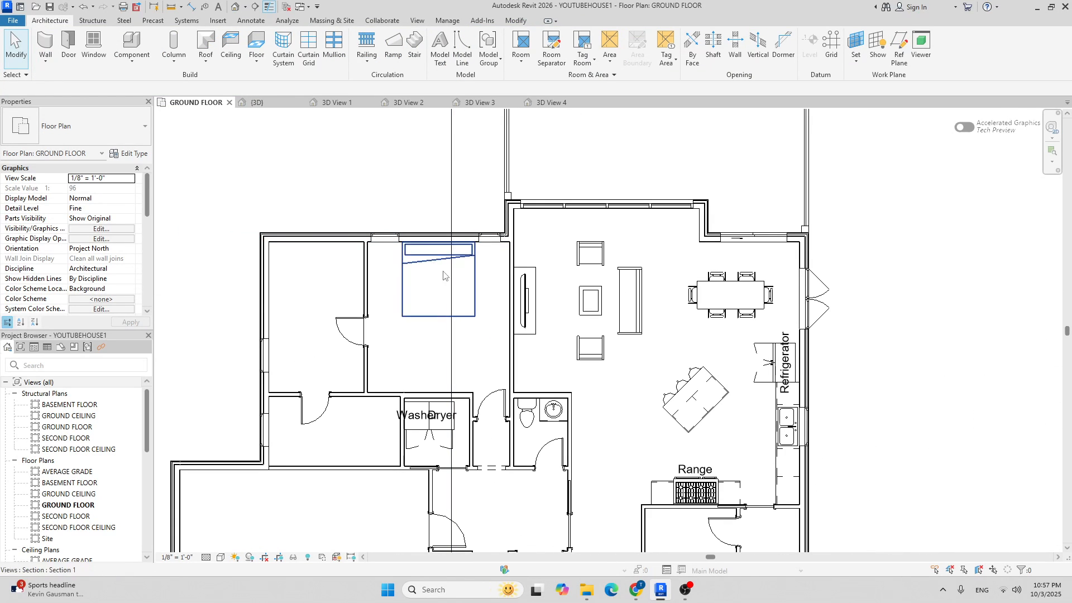
{"action": "middle_click_drag", "start_coordinate": [454, 310], "coordinate": [426, 267]}
{"action": "scroll", "coordinate": [366, 220], "scroll_direction": "up", "scroll_amount": 2}
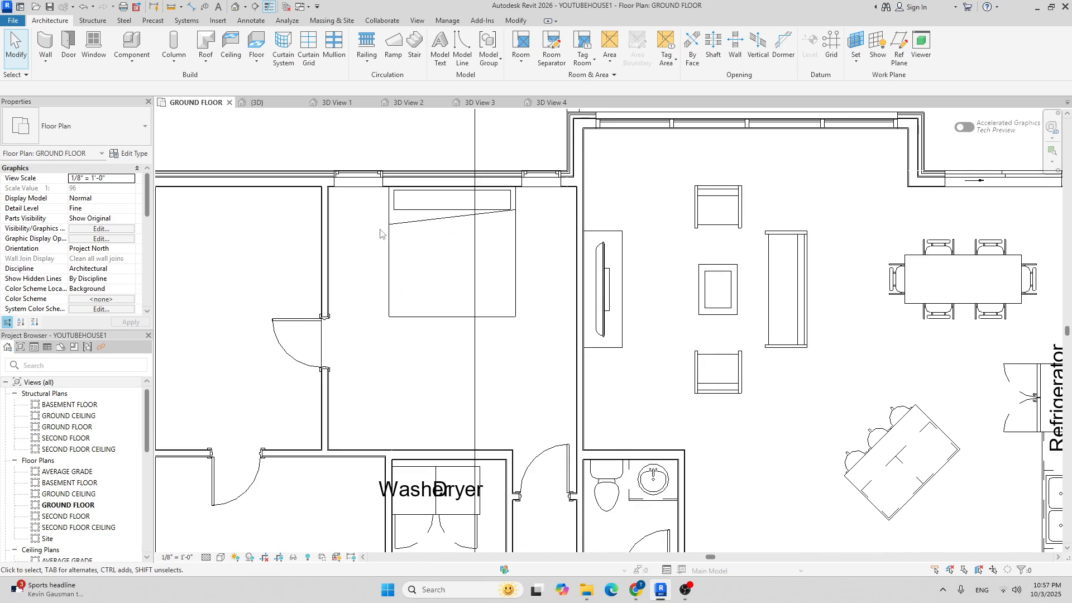
{"action": "scroll", "coordinate": [357, 206], "scroll_direction": "down", "scroll_amount": 2}
{"action": "scroll", "coordinate": [335, 210], "scroll_direction": "up", "scroll_amount": 5}
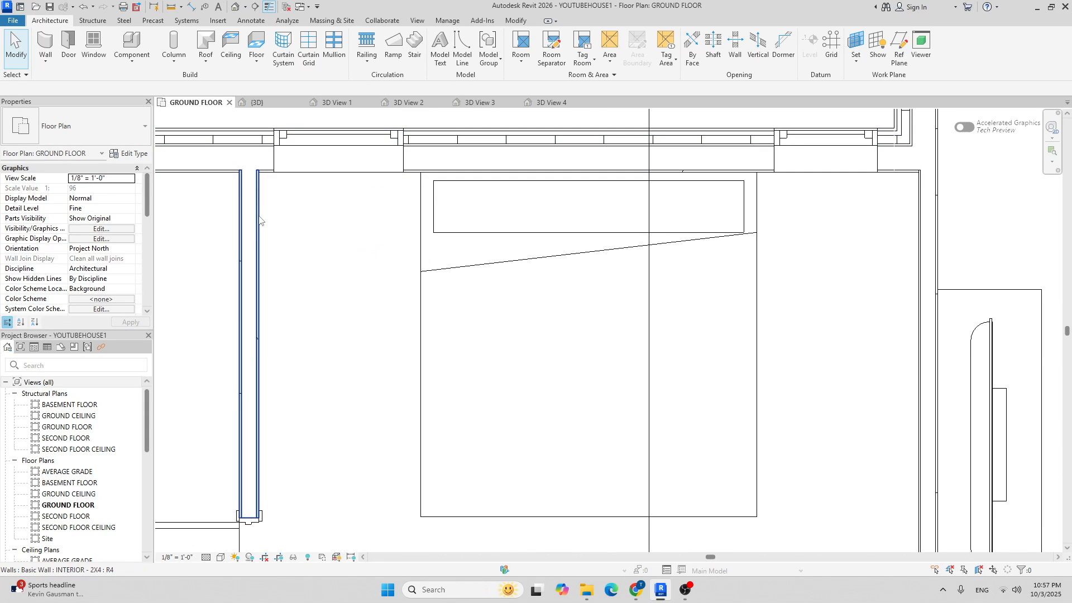
{"action": "scroll", "coordinate": [391, 205], "scroll_direction": "down", "scroll_amount": 4}
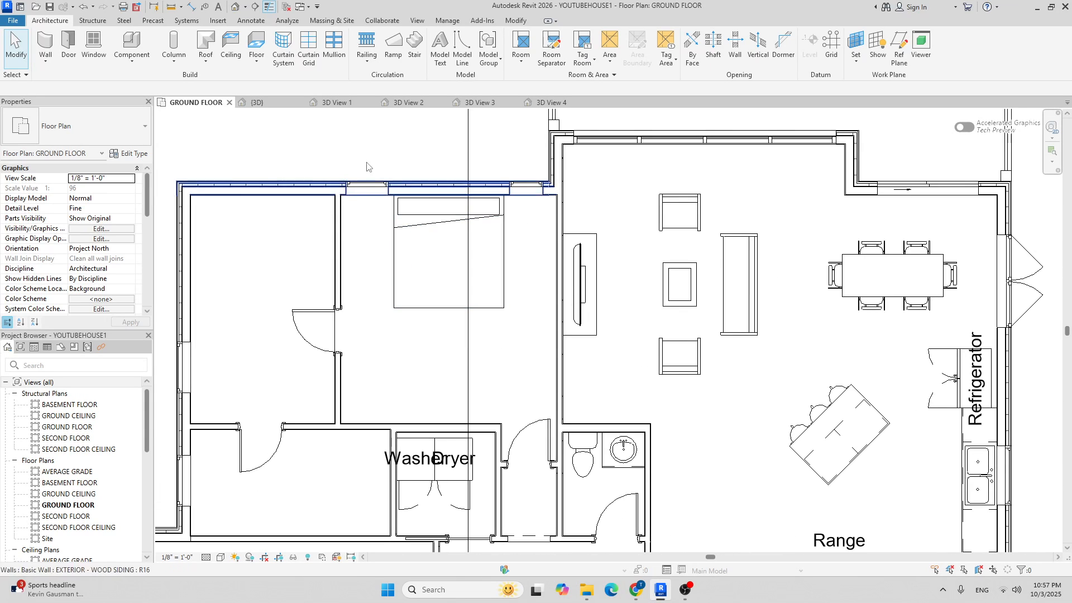
Browse to Furniture > Storage and preview the Dresser through Wardrobe families.
{"action": "left_click", "coordinate": [121, 46]}
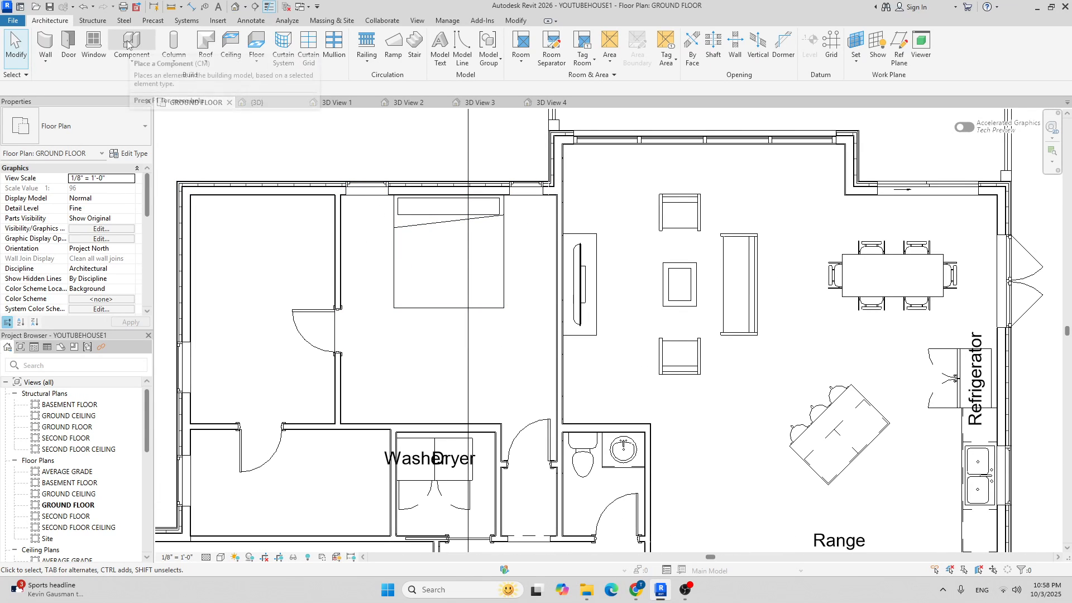
{"action": "left_click", "coordinate": [480, 49]}
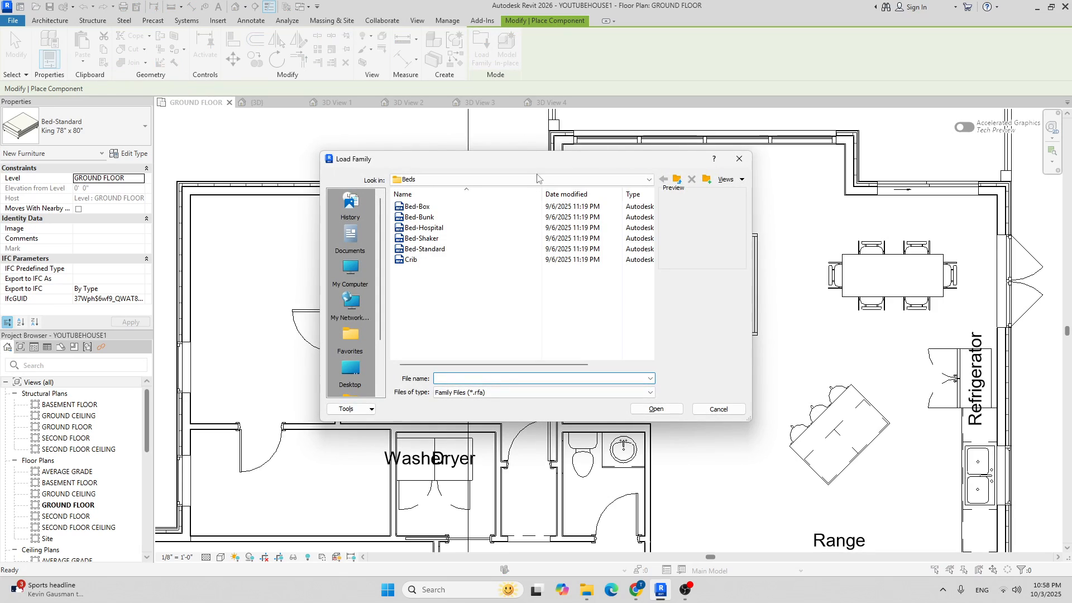
{"action": "left_click", "coordinate": [542, 179]}
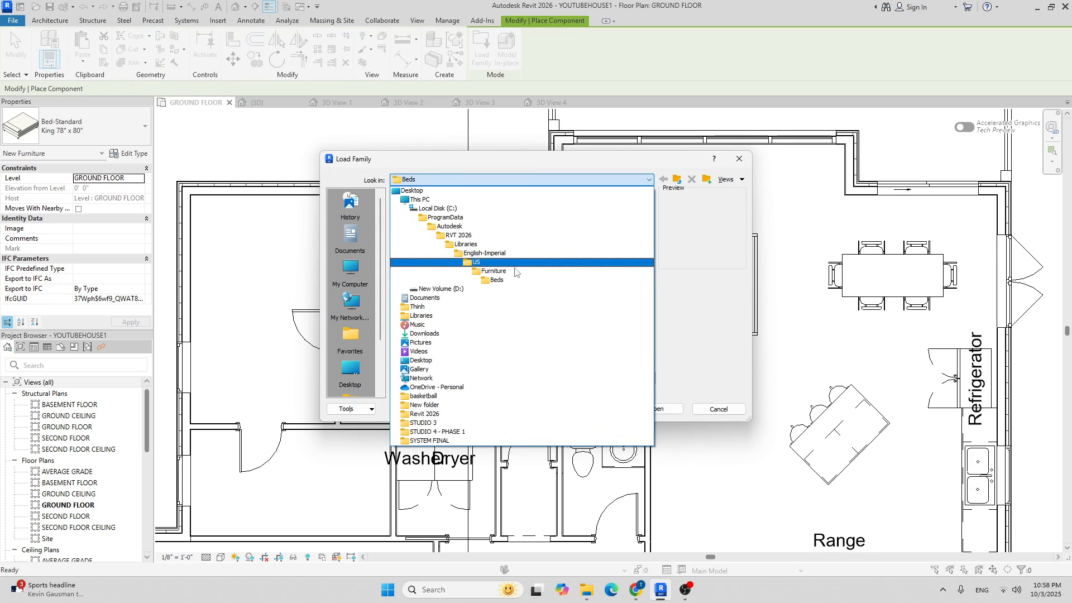
{"action": "left_click", "coordinate": [512, 260]}
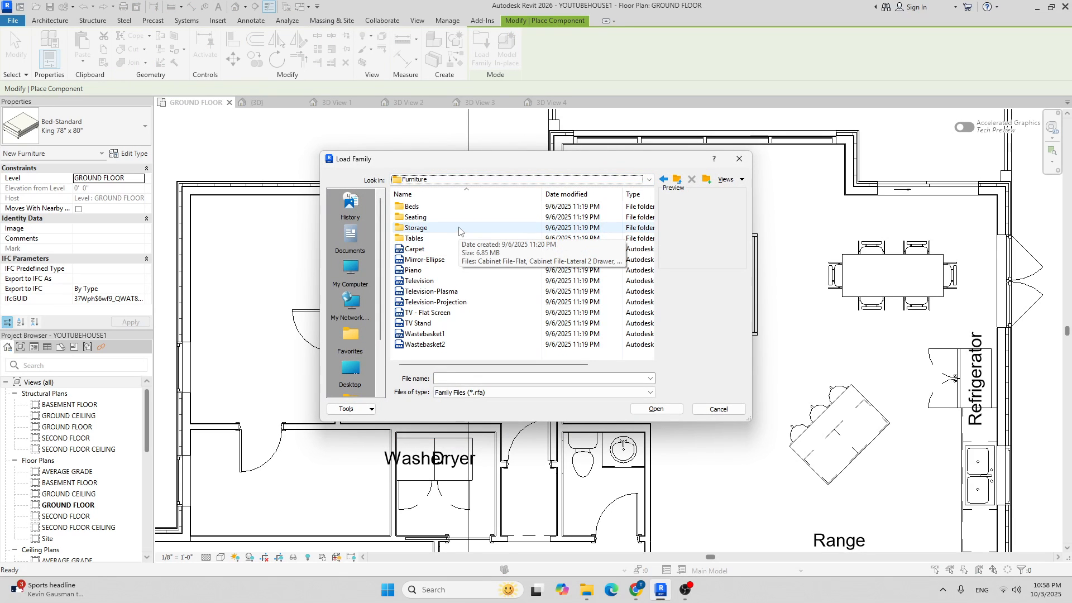
{"action": "double_click", "coordinate": [459, 231]}
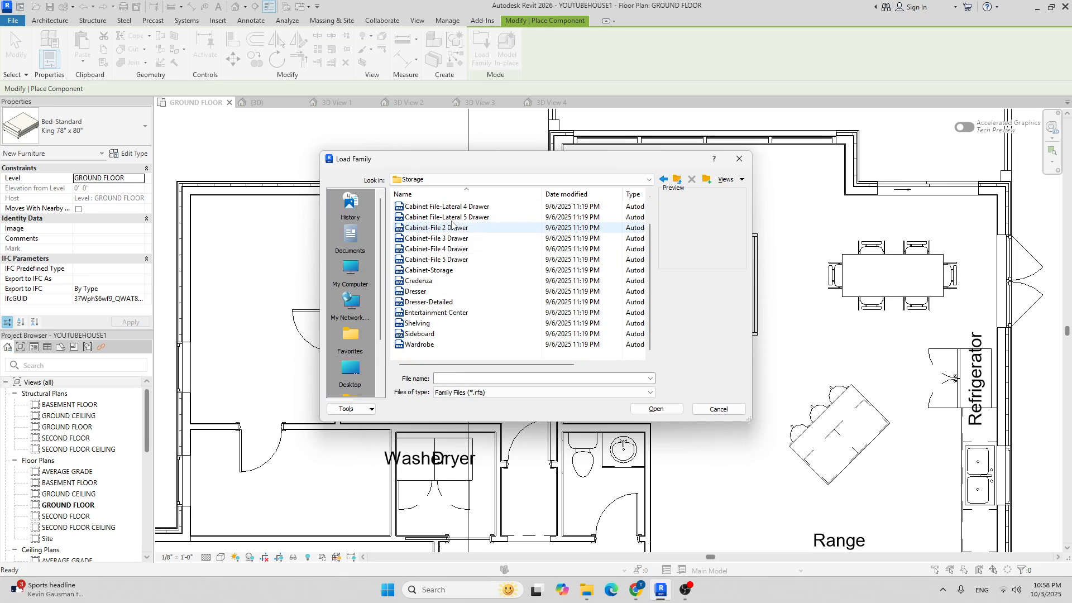
{"action": "left_click", "coordinate": [424, 292]}
{"action": "left_click", "coordinate": [427, 302]}
{"action": "left_click", "coordinate": [430, 312]}
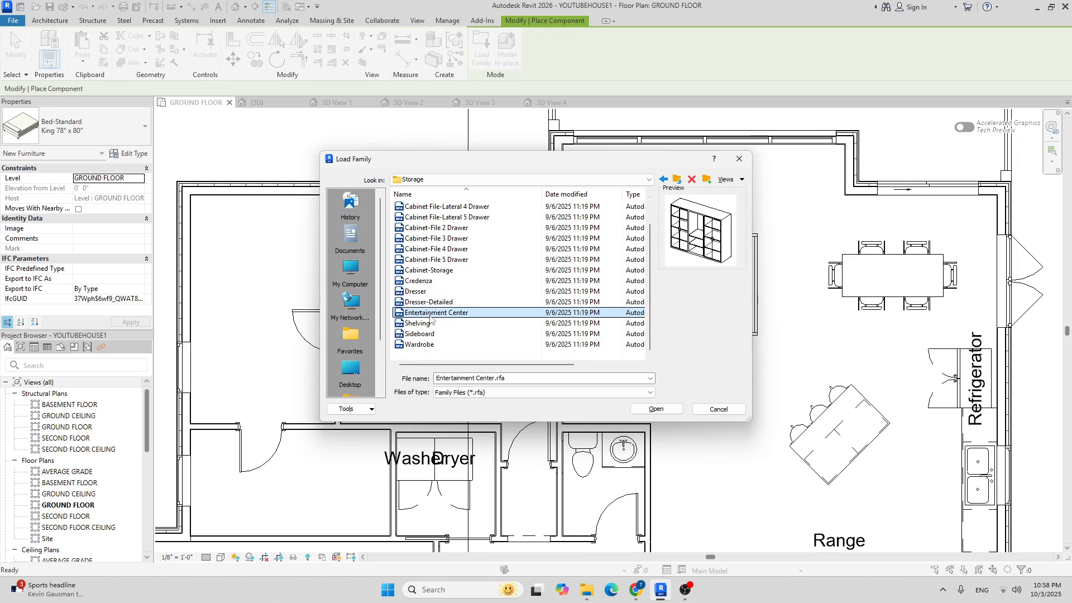
{"action": "left_click", "coordinate": [431, 323]}
{"action": "left_click", "coordinate": [427, 333]}
{"action": "left_click", "coordinate": [424, 345]}
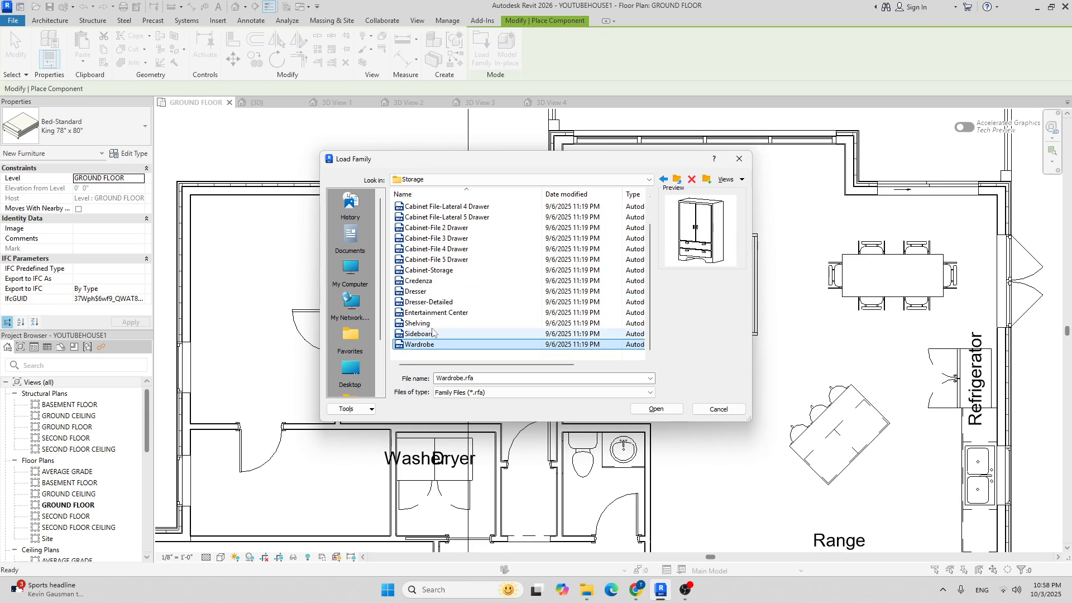
{"action": "left_click", "coordinate": [434, 313]}
Preview the storage and file cabinet families, then close without loading and exit placement.
{"action": "left_click", "coordinate": [436, 270]}
{"action": "scroll", "coordinate": [435, 251], "scroll_direction": "up", "scroll_amount": 1}
{"action": "left_click", "coordinate": [435, 207]}
{"action": "left_click", "coordinate": [435, 218]}
{"action": "left_click", "coordinate": [436, 237]}
{"action": "left_click", "coordinate": [438, 258]}
{"action": "left_click", "coordinate": [438, 269]}
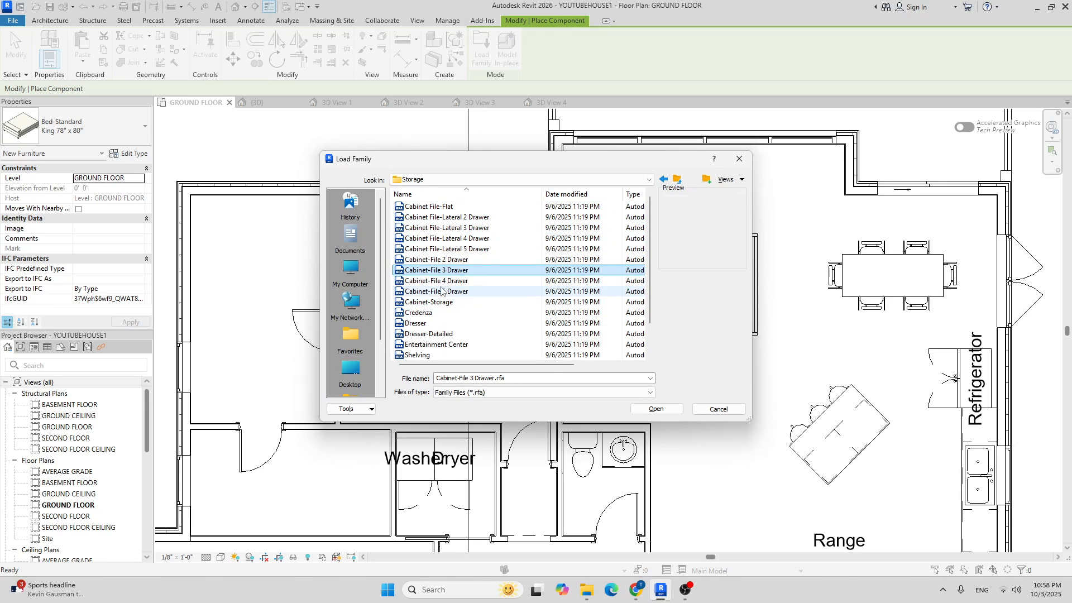
{"action": "left_click", "coordinate": [438, 291]}
{"action": "left_click", "coordinate": [440, 303]}
{"action": "left_click", "coordinate": [739, 165]}
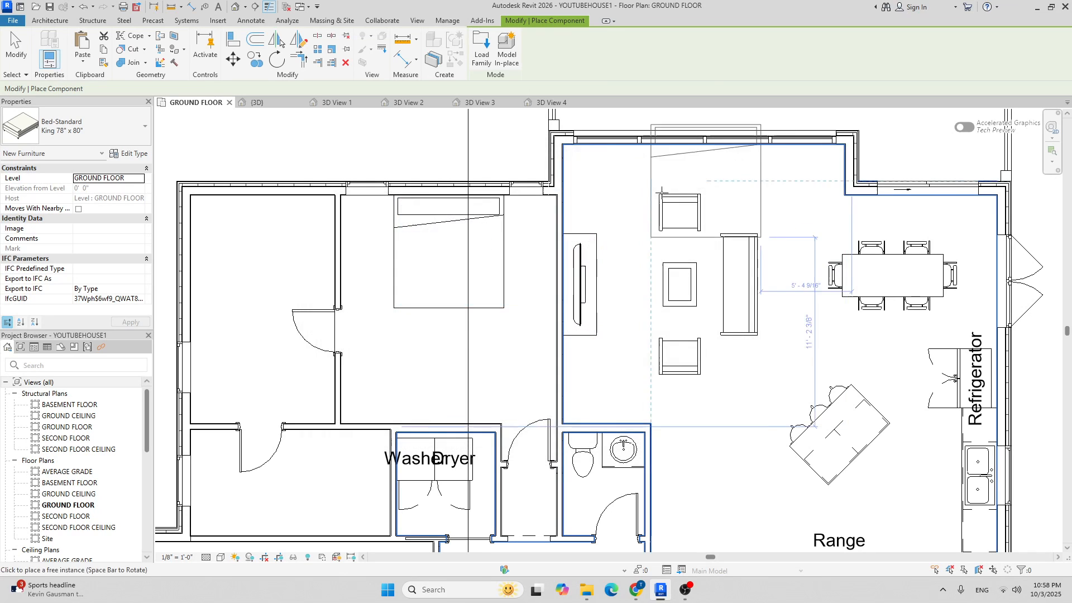
{"action": "key", "text": "Escape"}
{"action": "scroll", "coordinate": [476, 253], "scroll_direction": "down", "scroll_amount": 3}
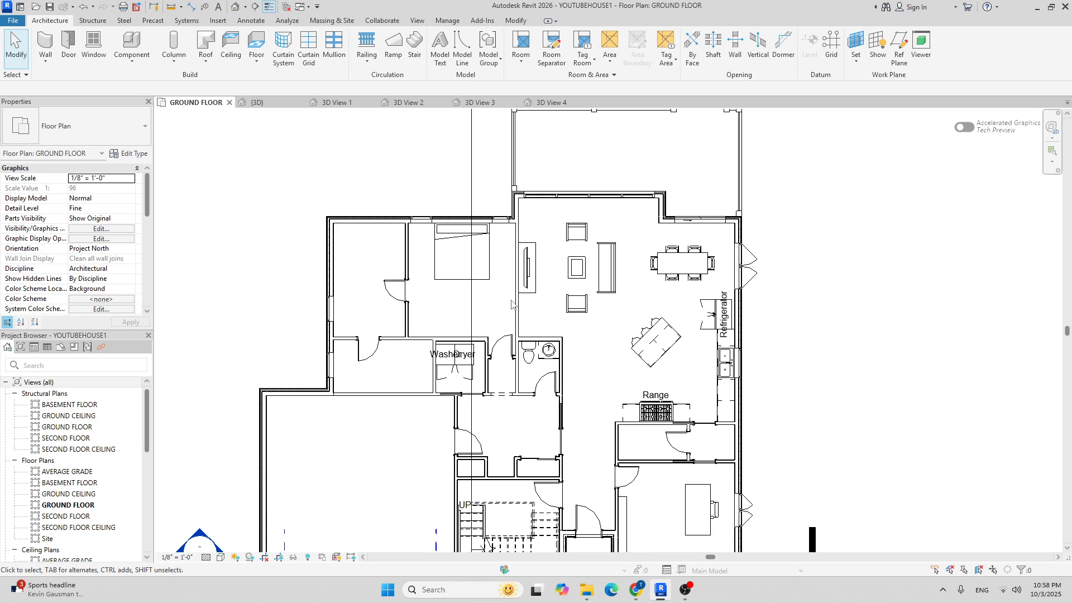
Search Google Images for 'bedside table revit family' in a new Chrome tab.
{"action": "left_click", "coordinate": [639, 590]}
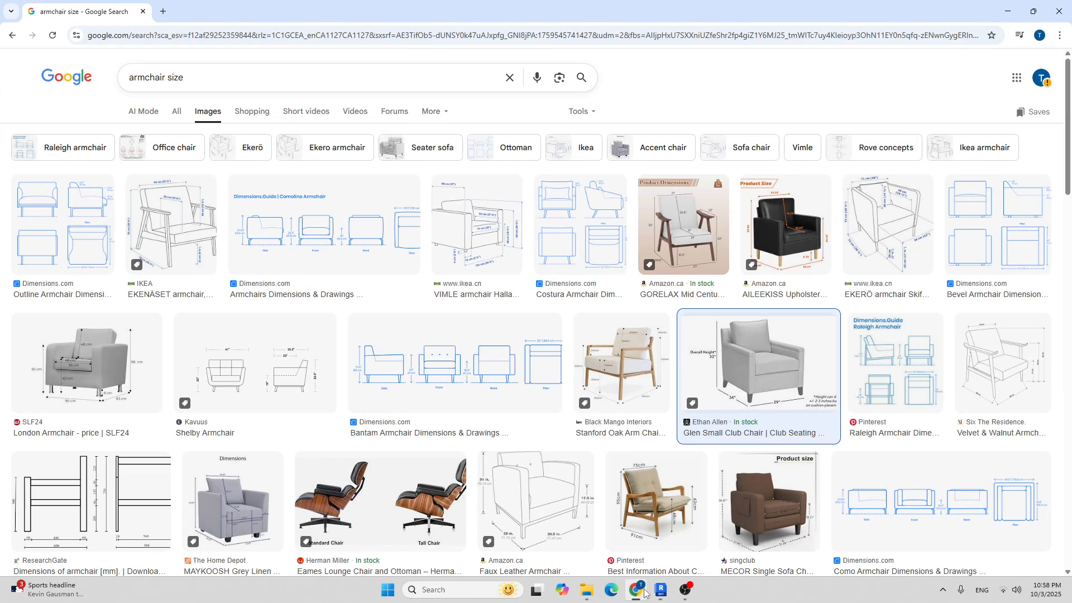
{"action": "left_click", "coordinate": [163, 10]}
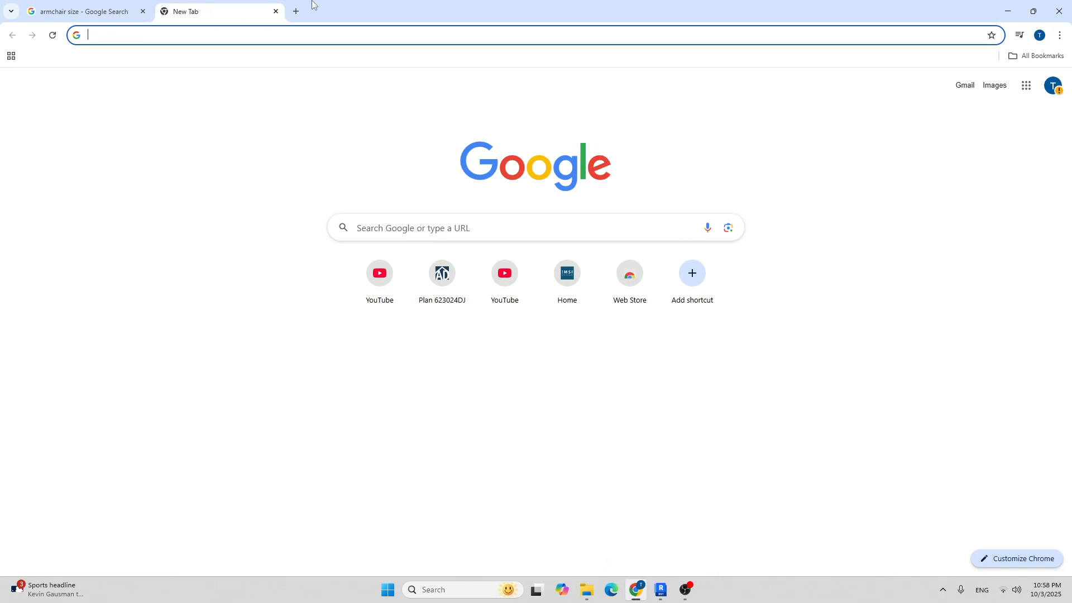
{"action": "type", "text": "bed"}
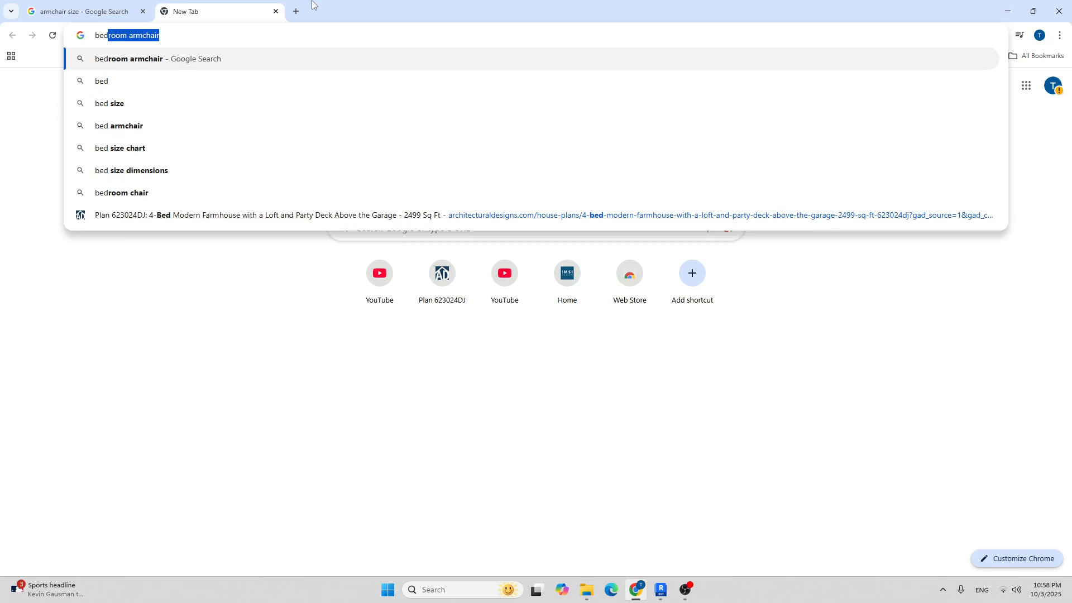
{"action": "type", "text": "side table revit"}
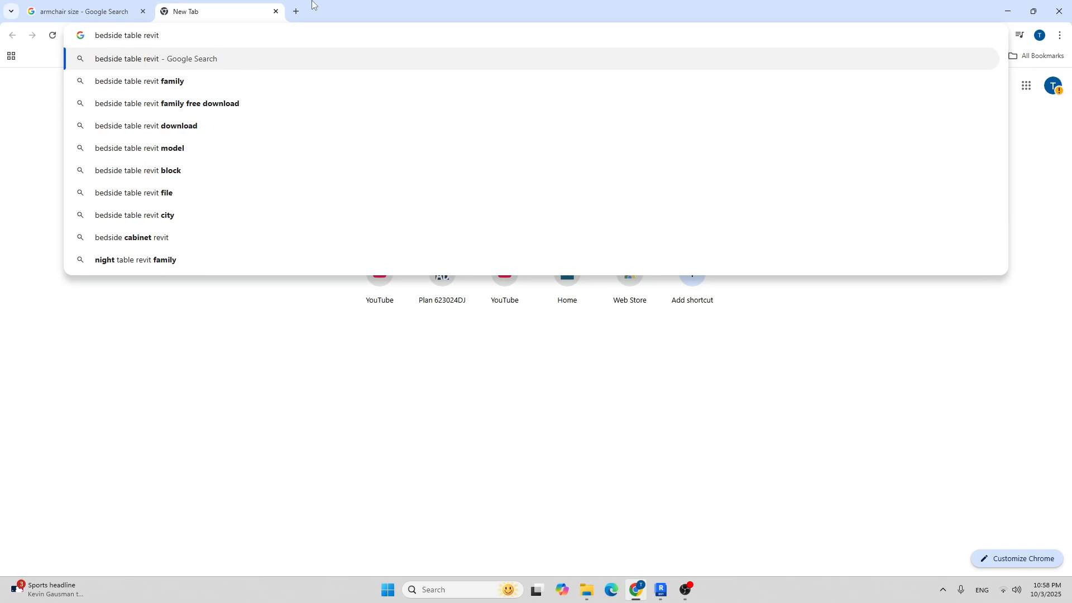
{"action": "key", "text": "Down"}
{"action": "key", "text": "Return"}
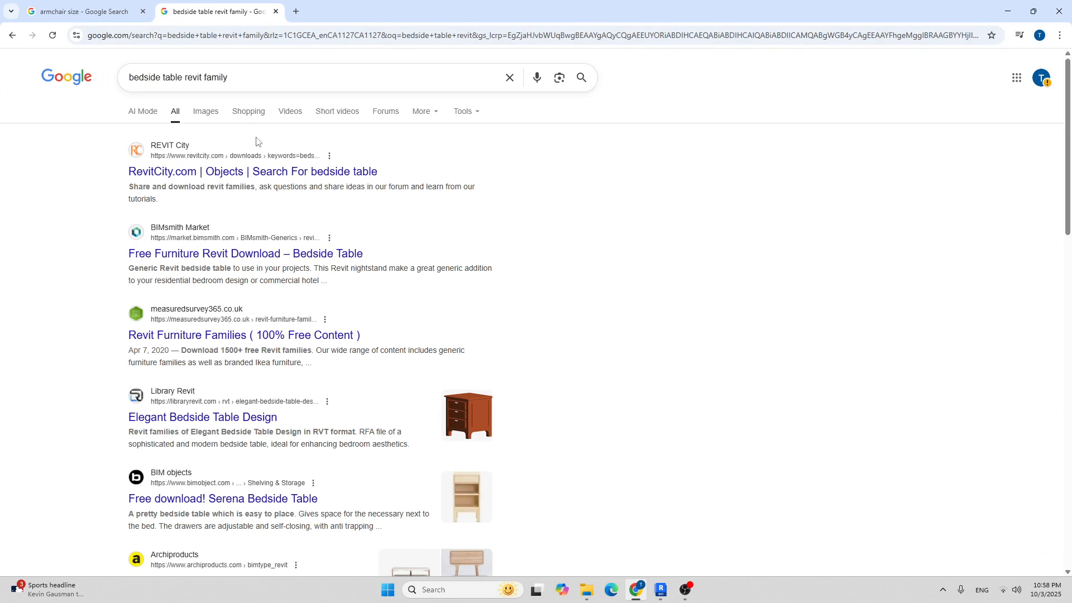
{"action": "left_click", "coordinate": [207, 115]}
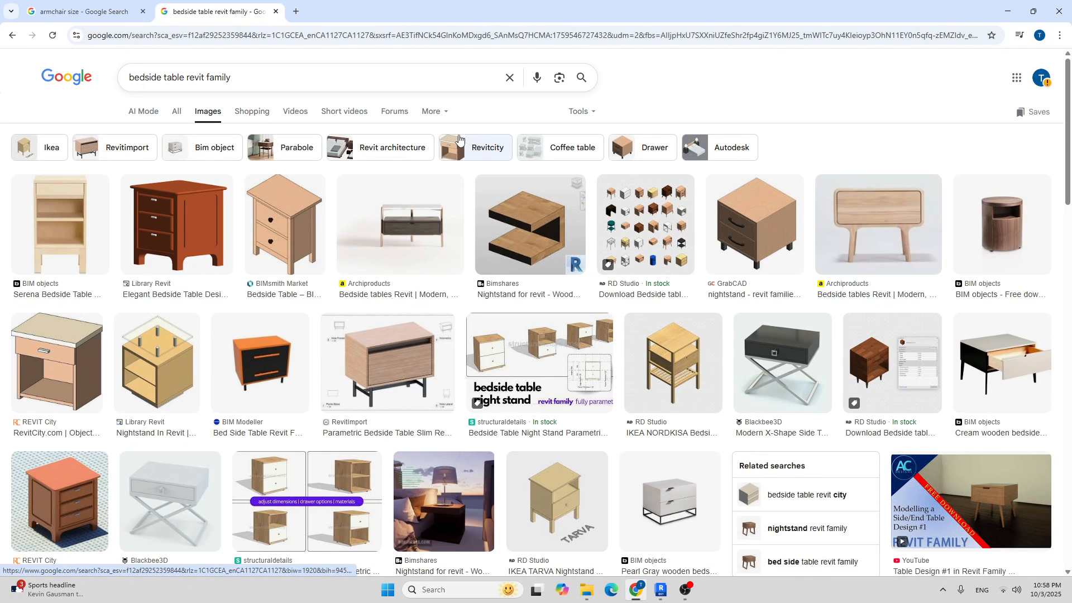
Scroll the image results and open BIMobject's Serena Bedside Table preview.
{"action": "scroll", "coordinate": [564, 196], "scroll_direction": "down", "scroll_amount": 1}
{"action": "scroll", "coordinate": [566, 197], "scroll_direction": "down", "scroll_amount": 1}
{"action": "scroll", "coordinate": [563, 196], "scroll_direction": "up", "scroll_amount": 2}
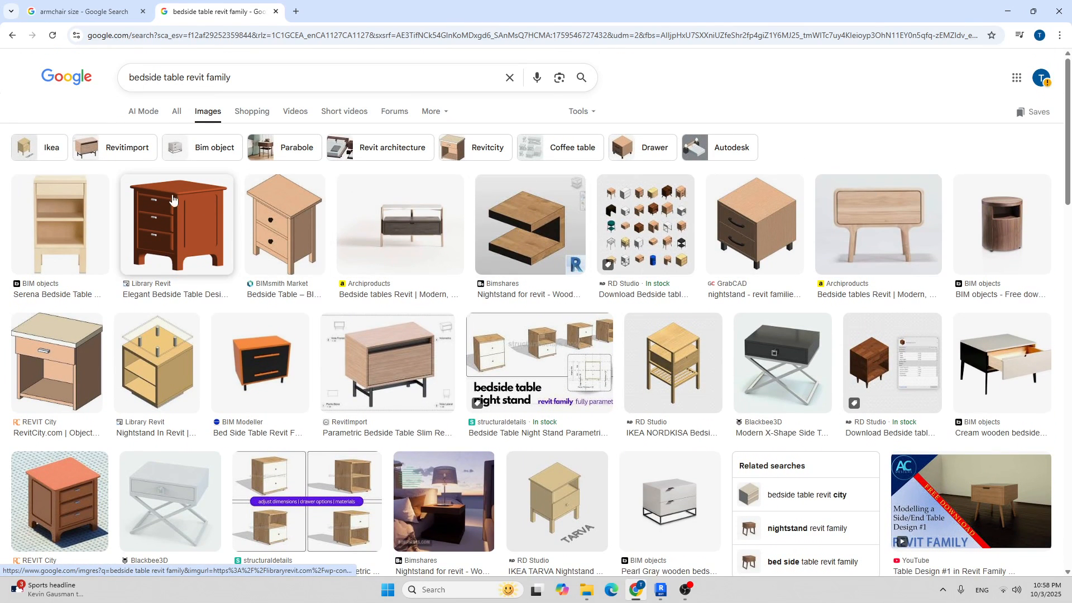
{"action": "scroll", "coordinate": [170, 175], "scroll_direction": "down", "scroll_amount": 3}
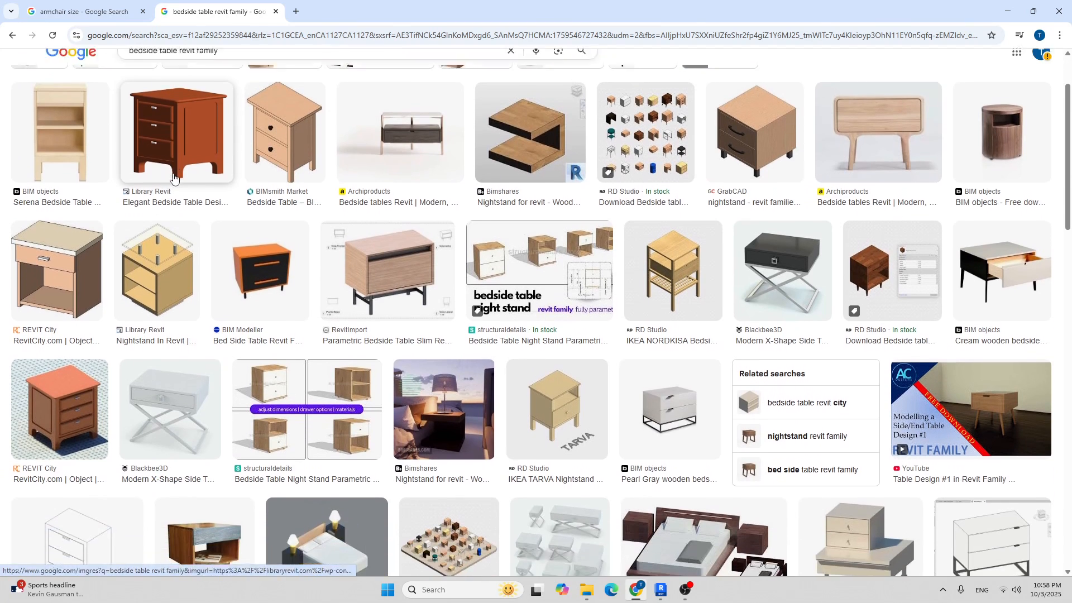
{"action": "scroll", "coordinate": [202, 184], "scroll_direction": "down", "scroll_amount": 2}
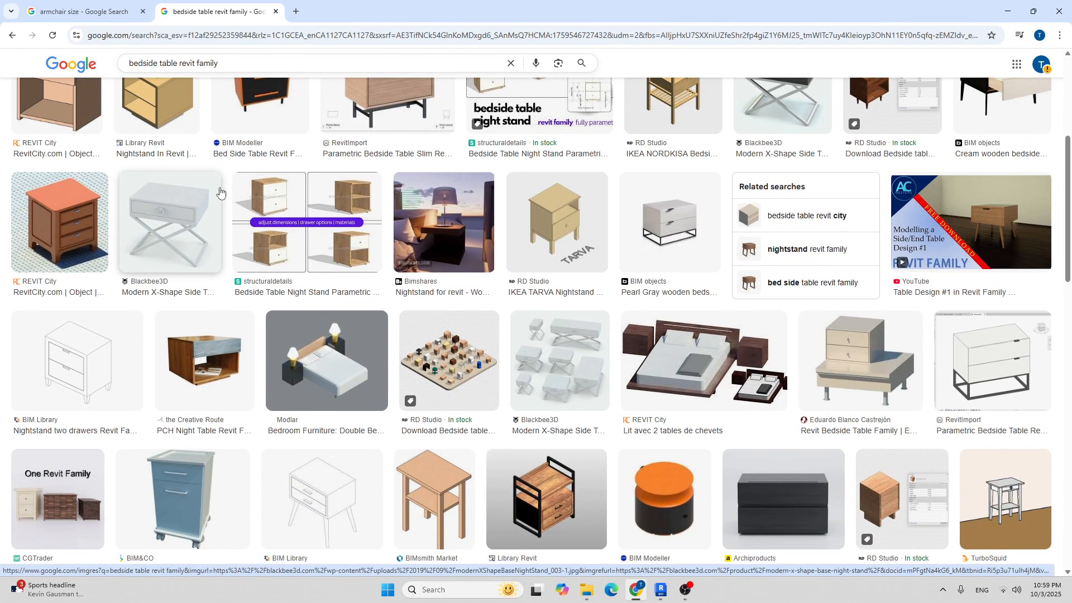
{"action": "scroll", "coordinate": [221, 191], "scroll_direction": "down", "scroll_amount": 3}
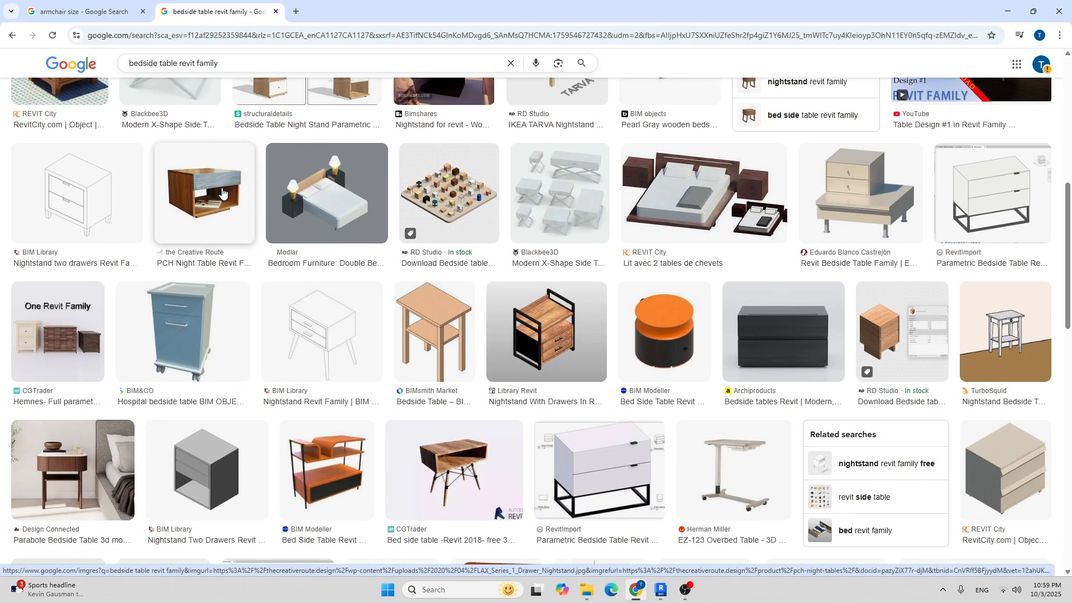
{"action": "scroll", "coordinate": [222, 193], "scroll_direction": "down", "scroll_amount": 3}
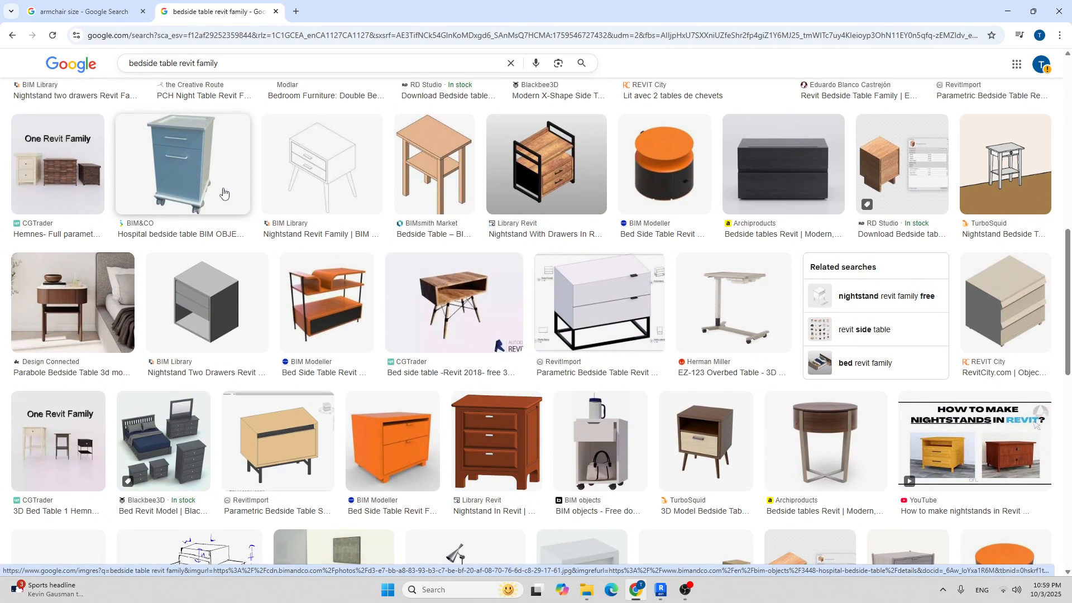
{"action": "scroll", "coordinate": [223, 192], "scroll_direction": "up", "scroll_amount": 10}
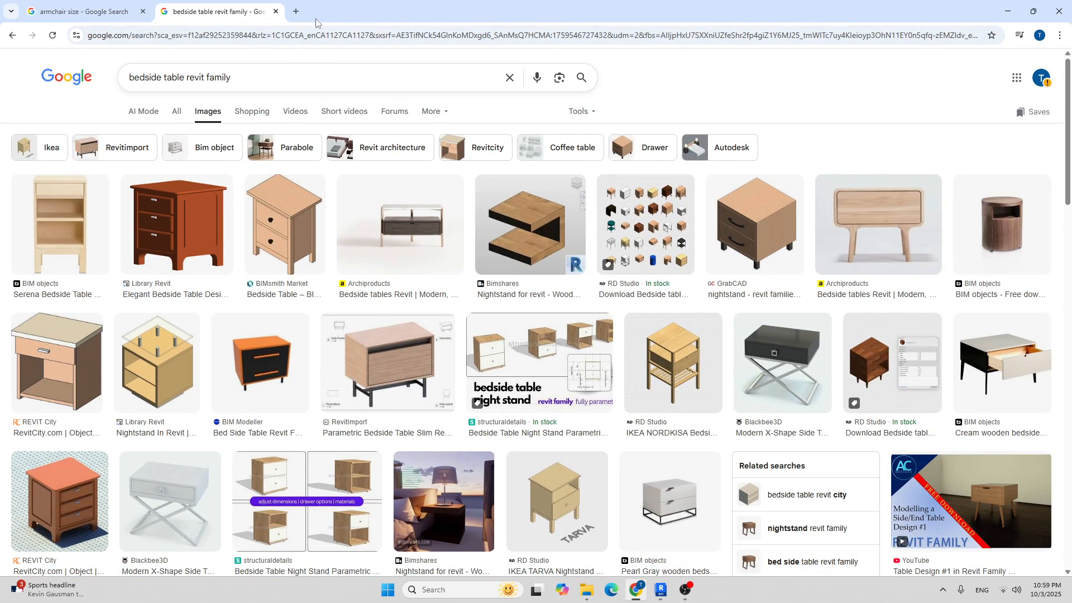
{"action": "left_click", "coordinate": [302, 16]}
{"action": "left_click", "coordinate": [232, 8]}
{"action": "left_click", "coordinate": [69, 245]}
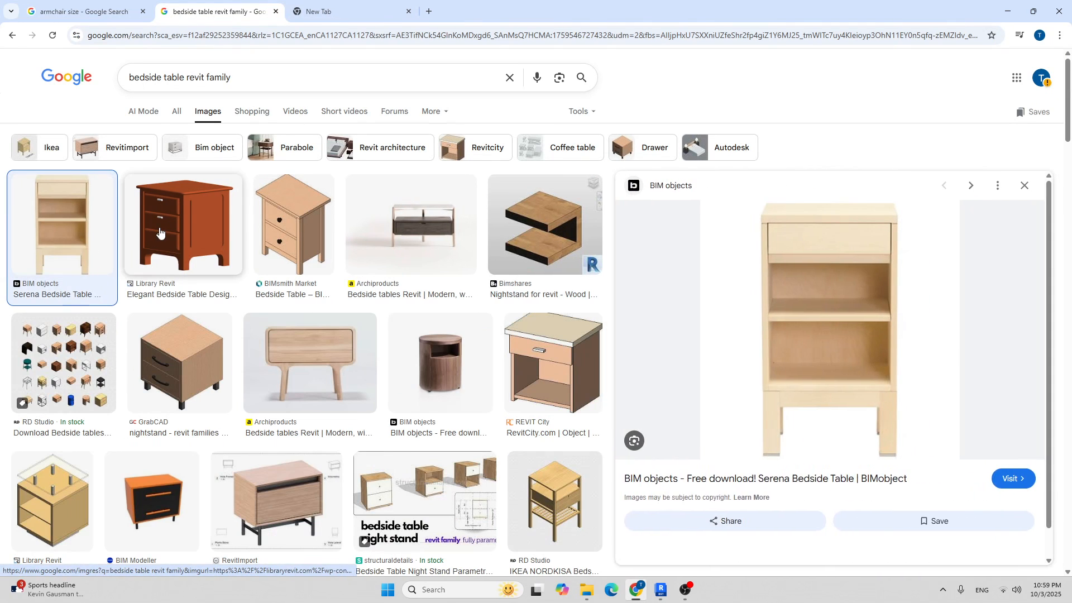
Open the archived Serena page on BIMobject, search 'Bedside Table', and scroll the results.
{"action": "left_click", "coordinate": [1021, 484]}
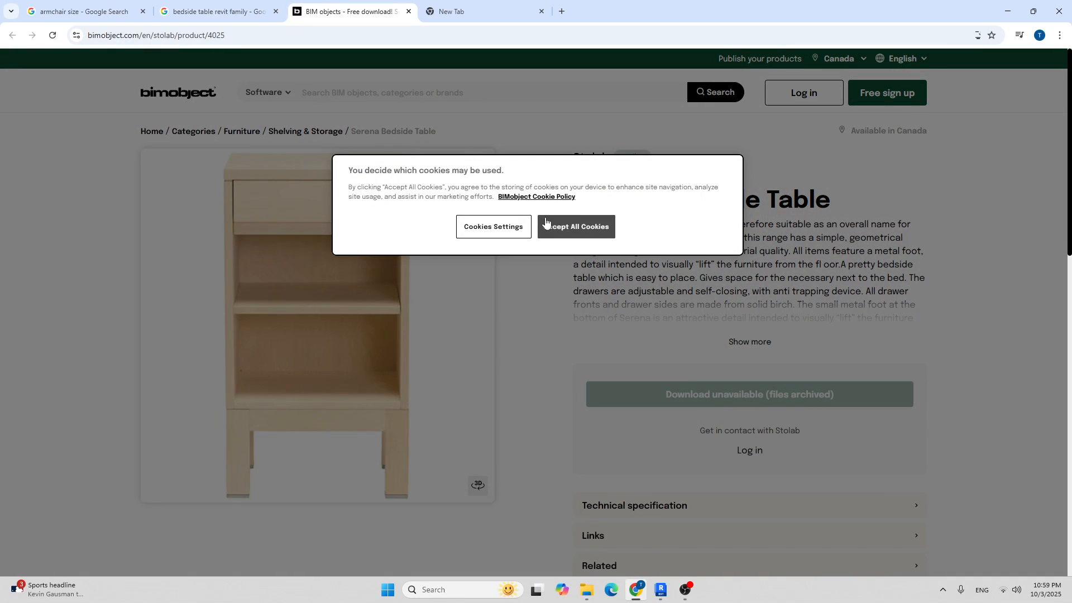
{"action": "left_click", "coordinate": [545, 222]}
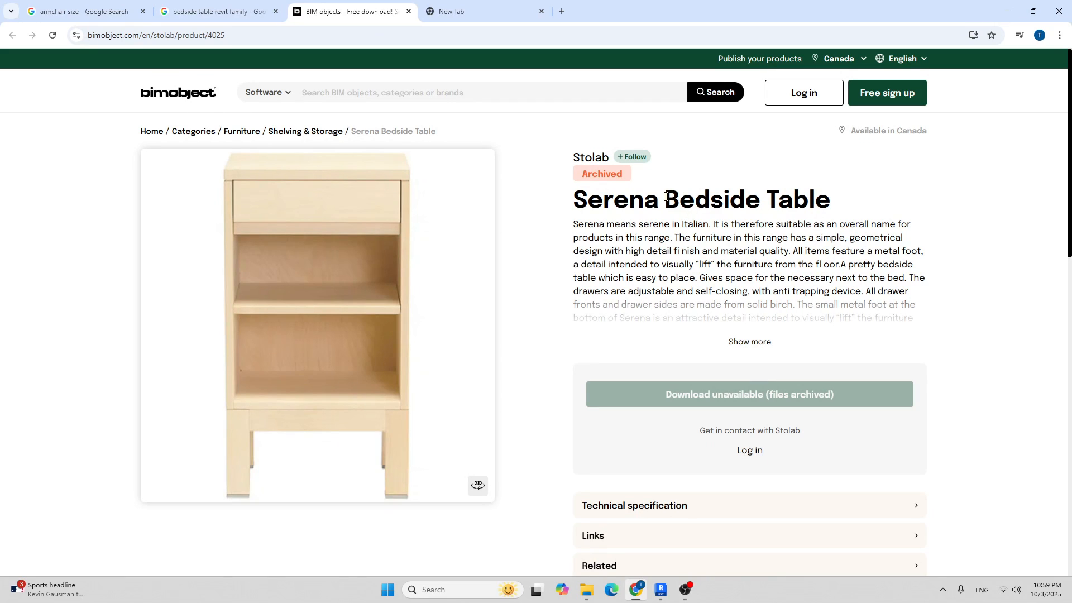
{"action": "left_click_drag", "start_coordinate": [693, 201], "coordinate": [824, 202]}
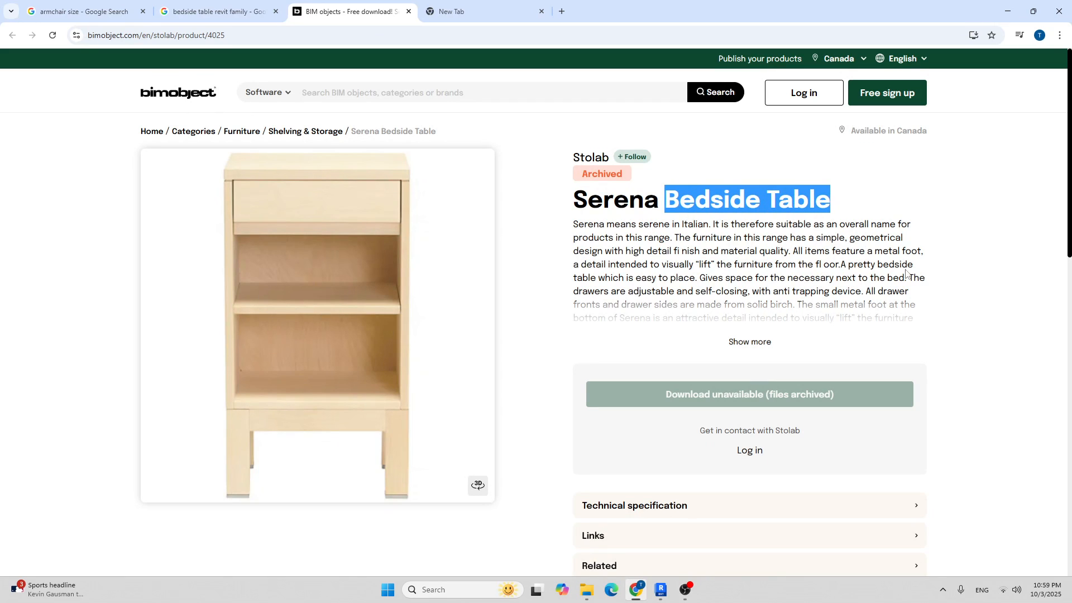
{"action": "left_click", "coordinate": [490, 98]}
{"action": "key", "text": "Return"}
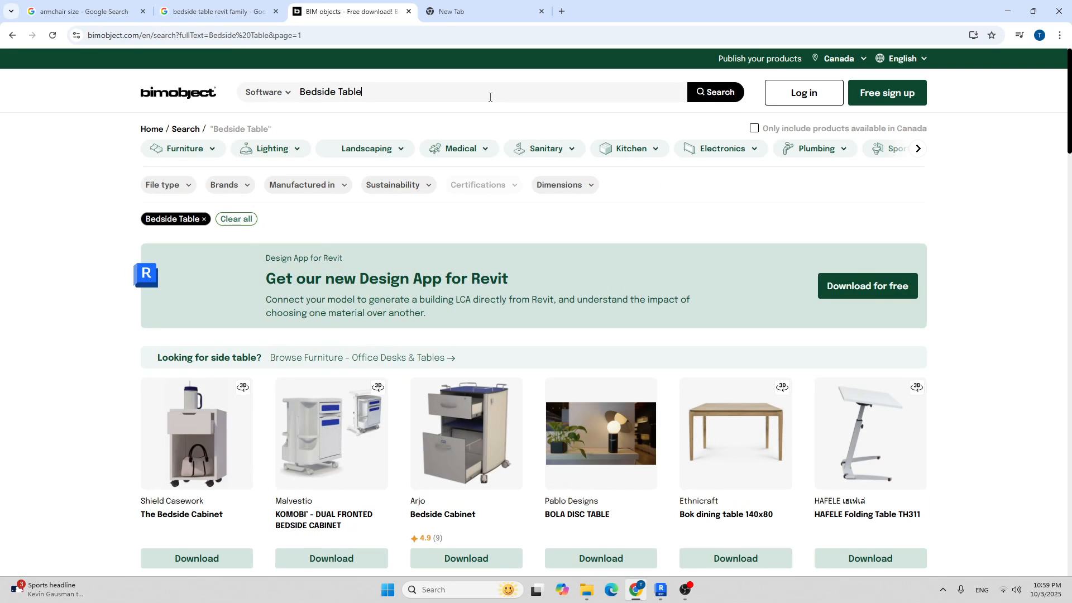
{"action": "scroll", "coordinate": [532, 219], "scroll_direction": "down", "scroll_amount": 3}
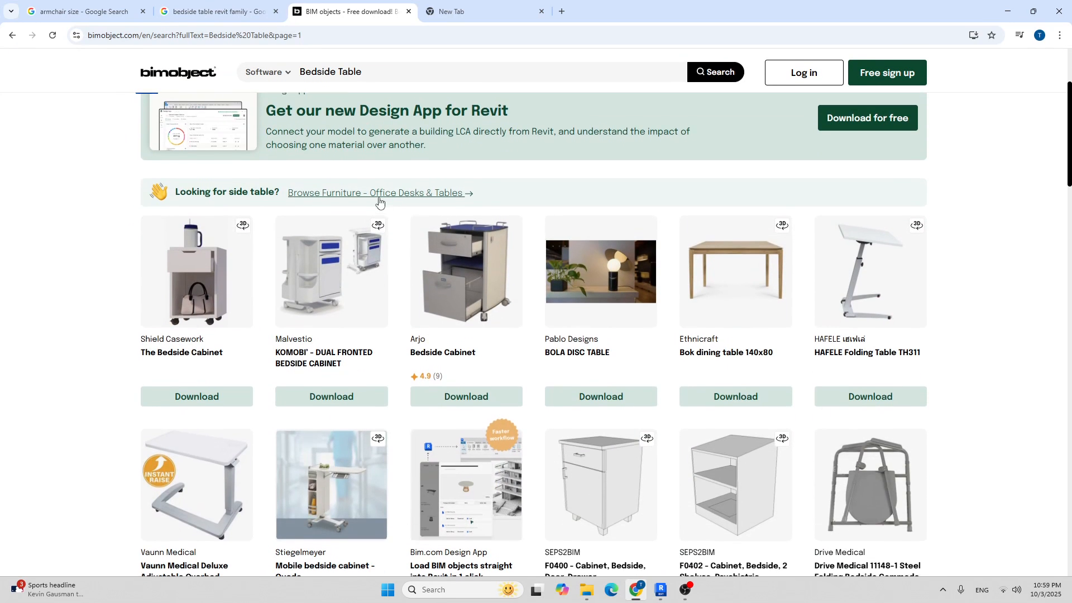
{"action": "scroll", "coordinate": [379, 201], "scroll_direction": "down", "scroll_amount": 2}
{"action": "scroll", "coordinate": [387, 202], "scroll_direction": "down", "scroll_amount": 9}
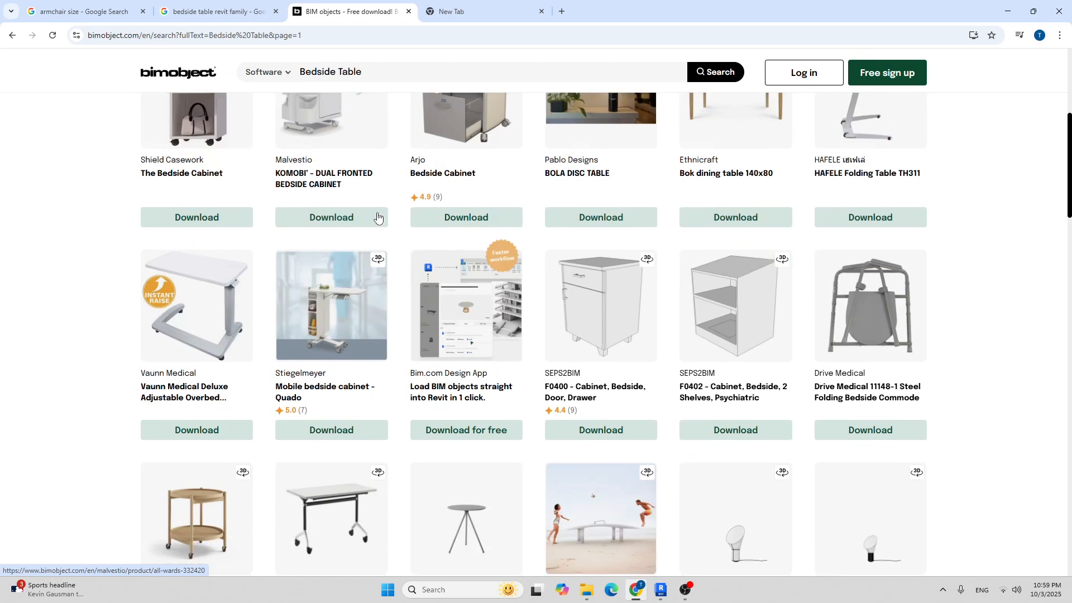
{"action": "scroll", "coordinate": [335, 207], "scroll_direction": "down", "scroll_amount": 12}
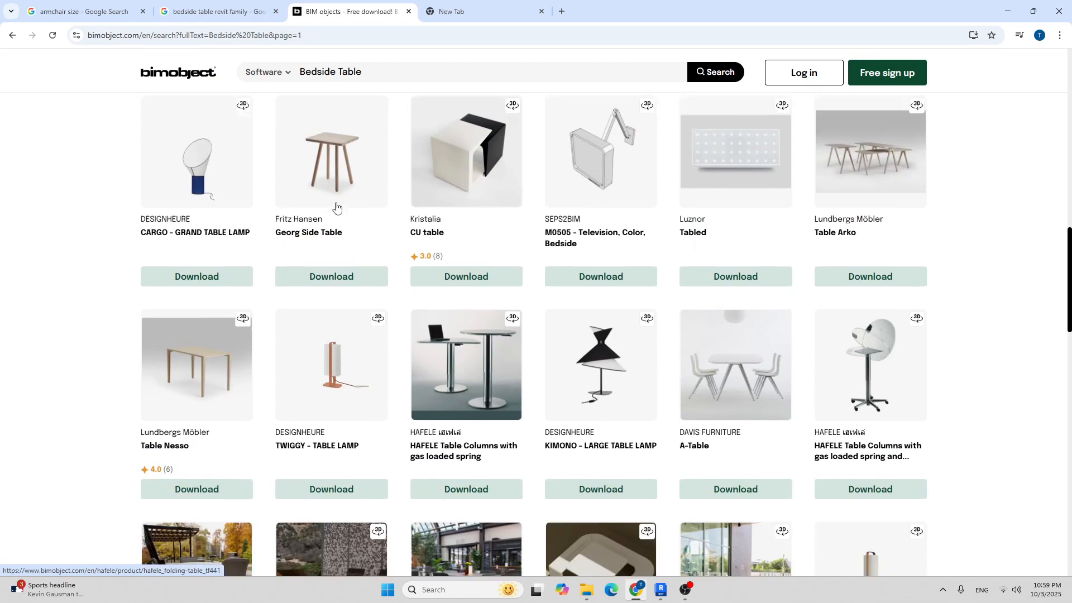
{"action": "scroll", "coordinate": [351, 211], "scroll_direction": "down", "scroll_amount": 10}
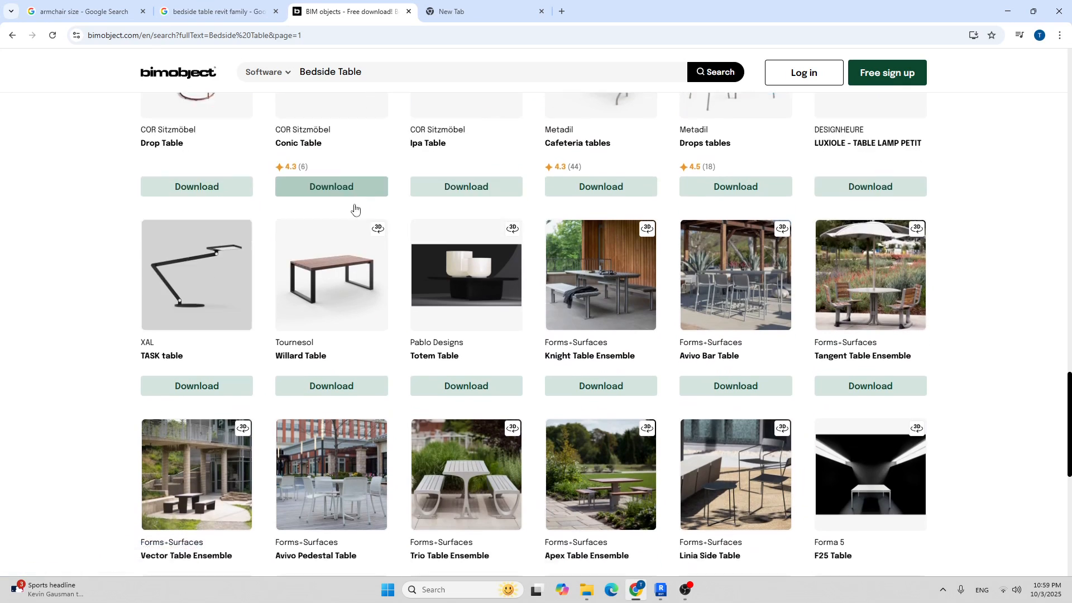
{"action": "scroll", "coordinate": [370, 218], "scroll_direction": "up", "scroll_amount": 5}
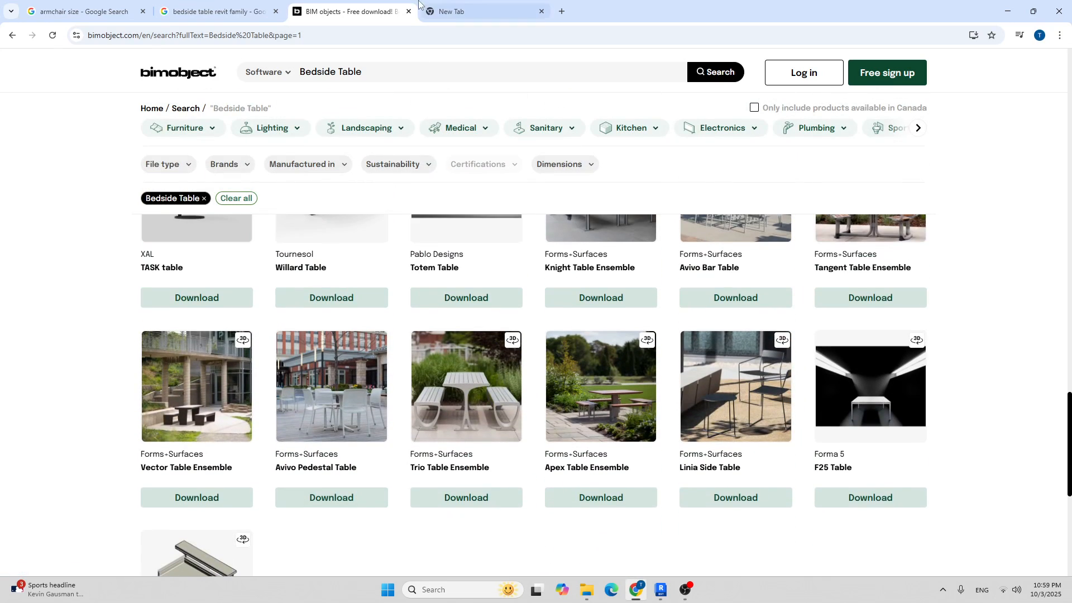
Close the BIMobject tab and Serena preview, then preview the Elegant Bedside Table image.
{"action": "left_click", "coordinate": [409, 11]}
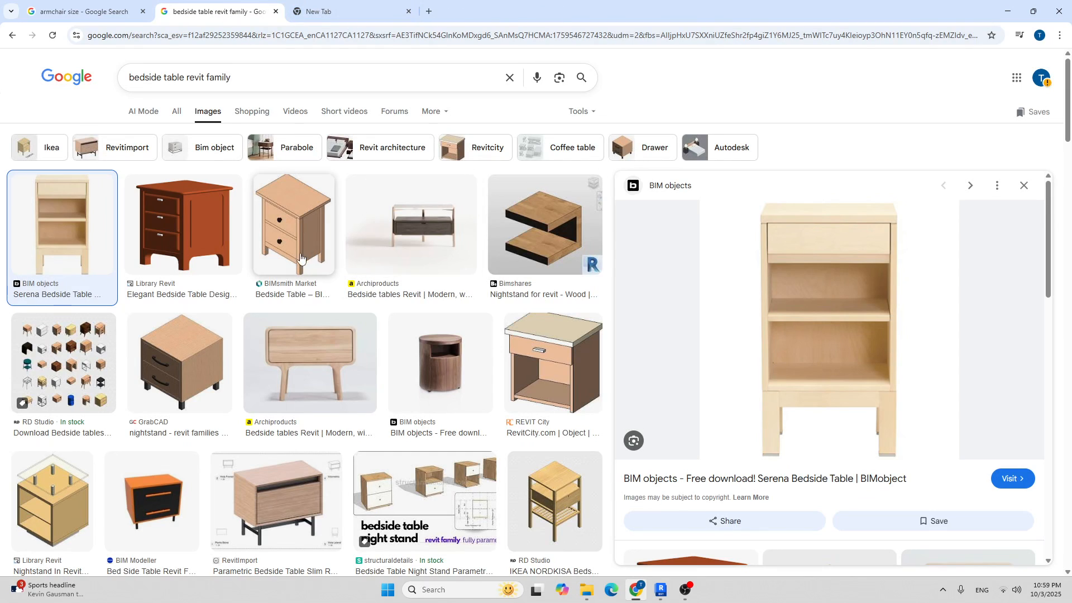
{"action": "right_click", "coordinate": [1019, 190]}
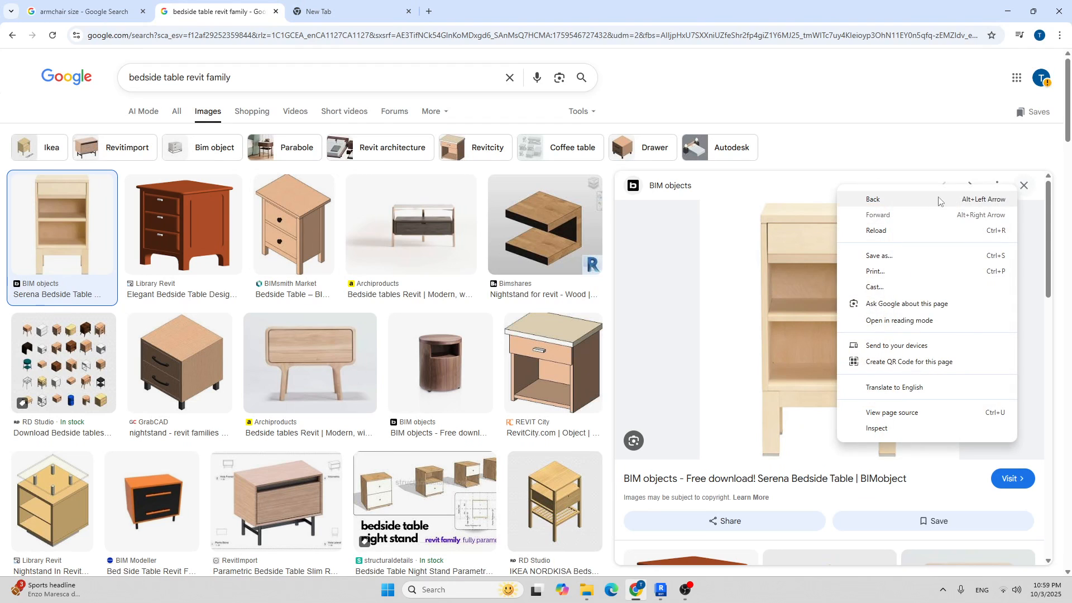
{"action": "left_click", "coordinate": [1023, 186]}
{"action": "left_click", "coordinate": [180, 229]}
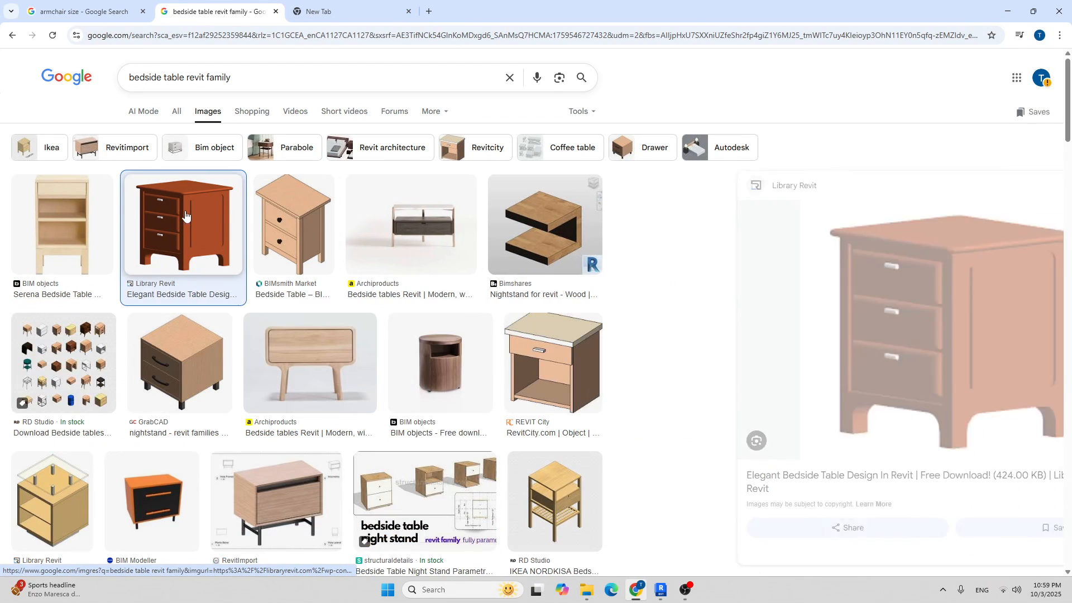
{"action": "scroll", "coordinate": [819, 328], "scroll_direction": "down", "scroll_amount": 1}
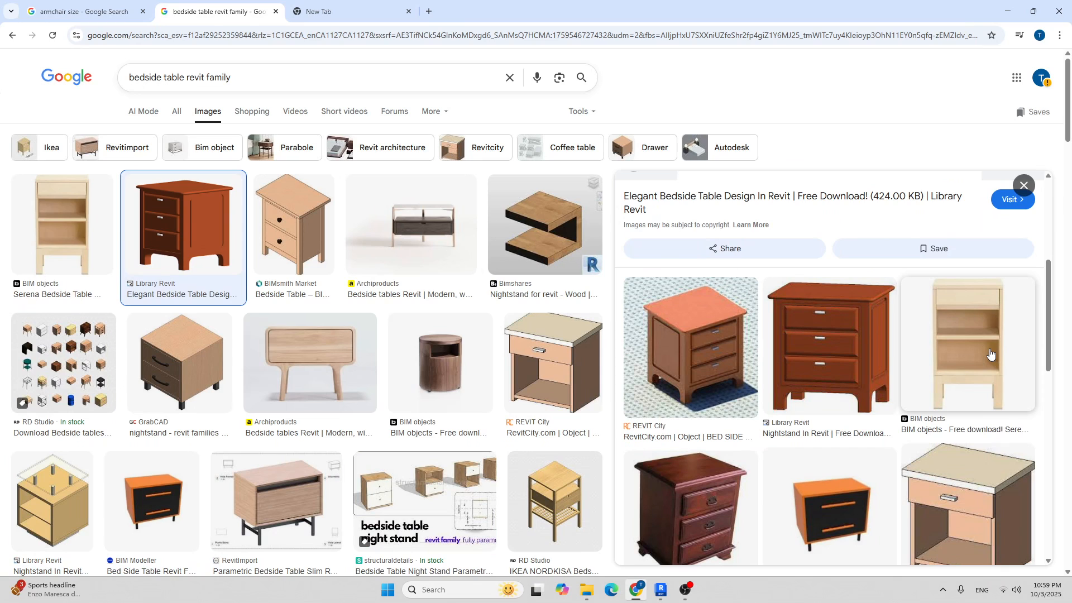
{"action": "scroll", "coordinate": [999, 352], "scroll_direction": "up", "scroll_amount": 4}
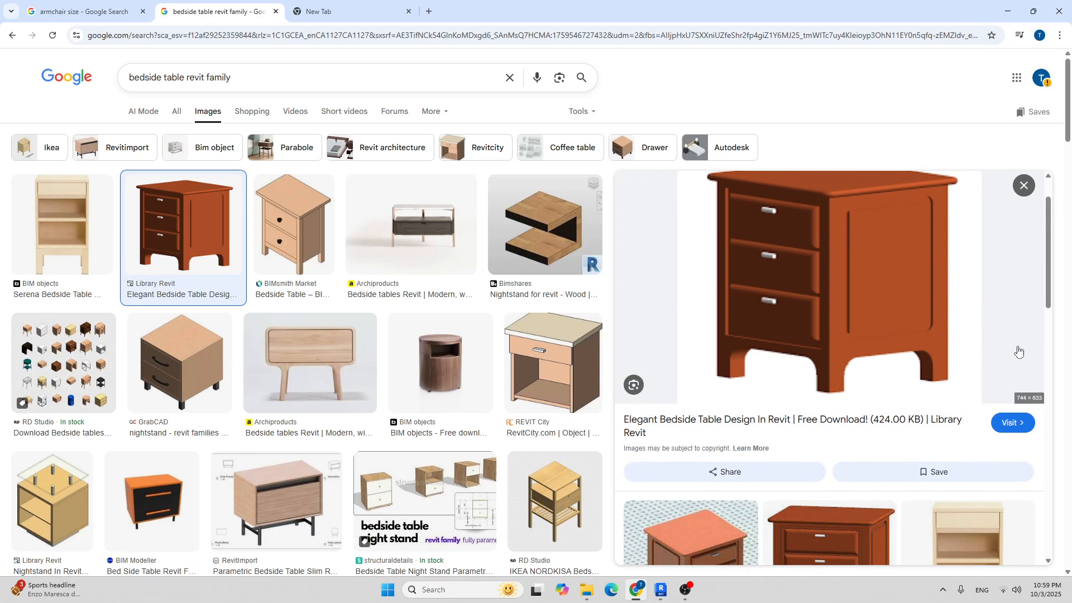
Open the Library Revit Elegant Bedside Table Design page and its homepage in a new tab.
{"action": "left_click", "coordinate": [1013, 422]}
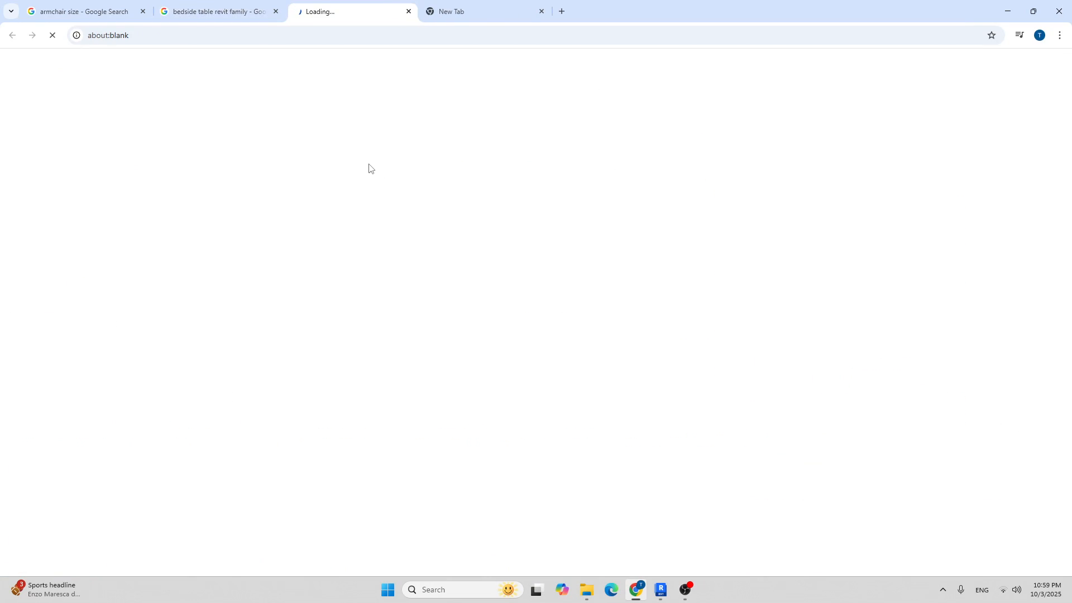
{"action": "scroll", "coordinate": [330, 211], "scroll_direction": "down", "scroll_amount": 5}
{"action": "scroll", "coordinate": [326, 207], "scroll_direction": "down", "scroll_amount": 8}
{"action": "scroll", "coordinate": [334, 195], "scroll_direction": "up", "scroll_amount": 2}
{"action": "scroll", "coordinate": [332, 179], "scroll_direction": "up", "scroll_amount": 12}
{"action": "right_click", "coordinate": [199, 96]}
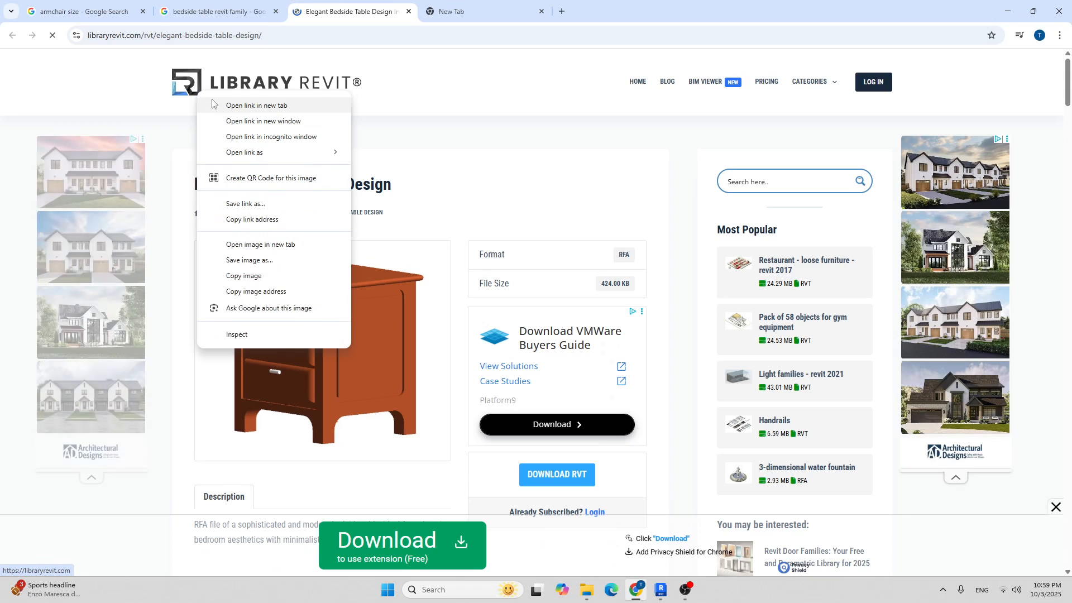
{"action": "left_click", "coordinate": [257, 105]}
Search Library Revit for 'bedside' and browse the first page of results.
{"action": "left_click", "coordinate": [483, 11]}
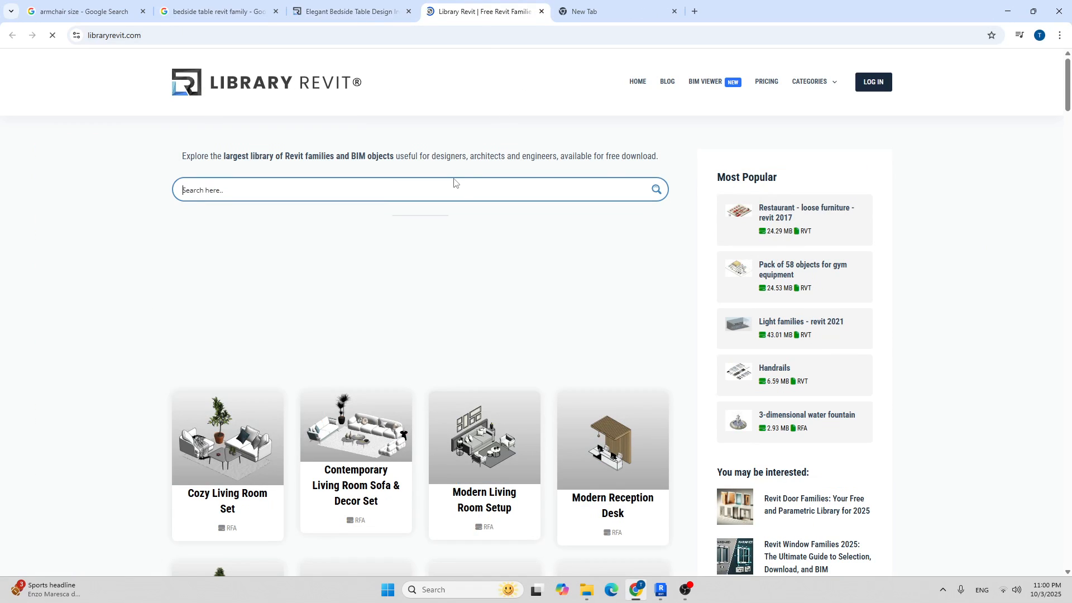
{"action": "type", "text": "bedside"}
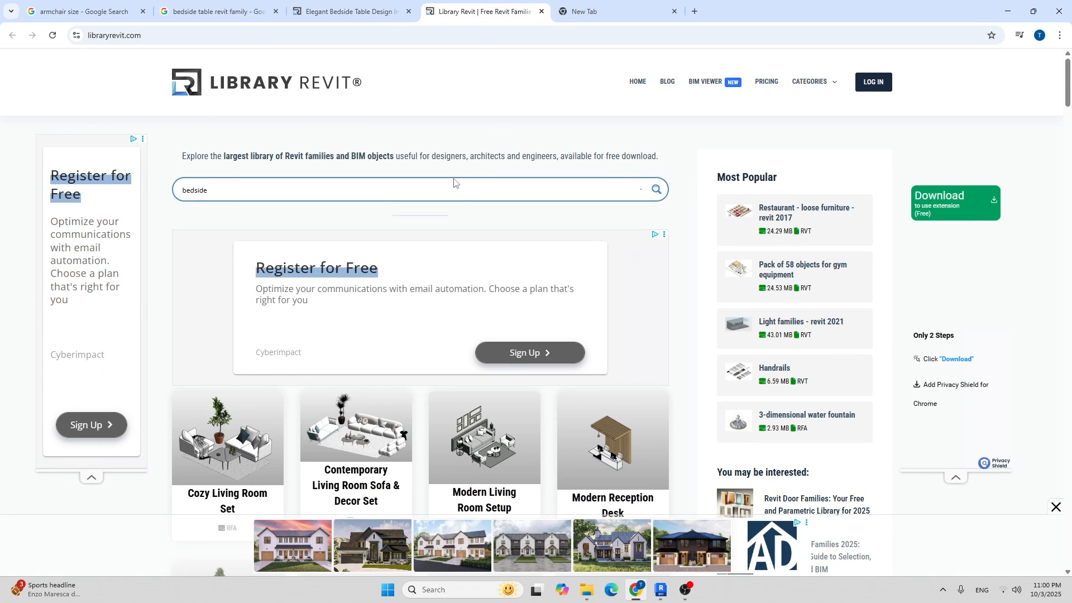
{"action": "key", "text": "Return"}
{"action": "scroll", "coordinate": [427, 229], "scroll_direction": "down", "scroll_amount": 4}
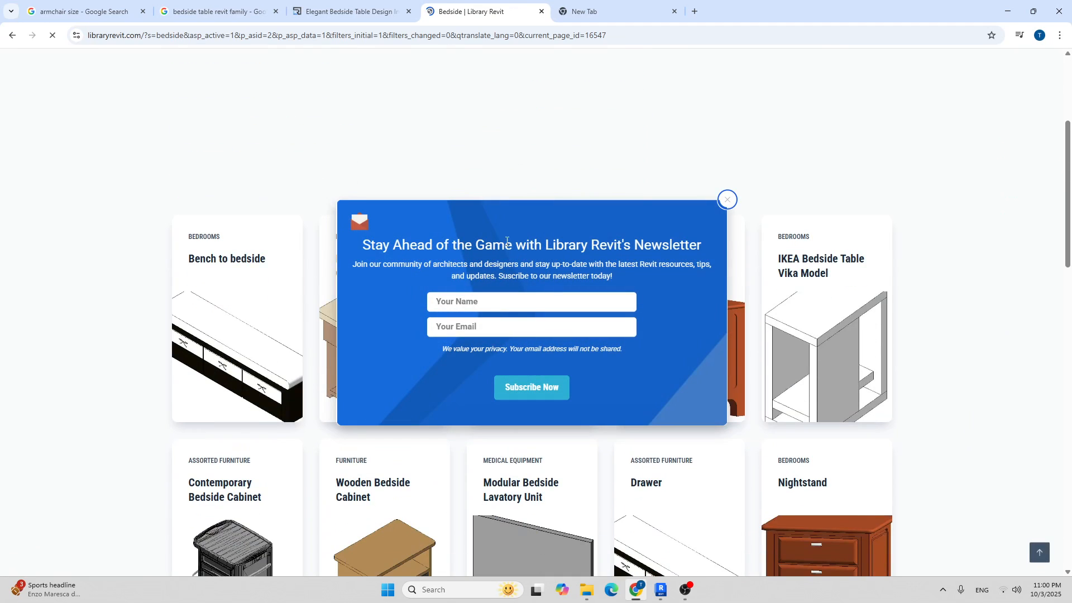
{"action": "left_click", "coordinate": [727, 200]}
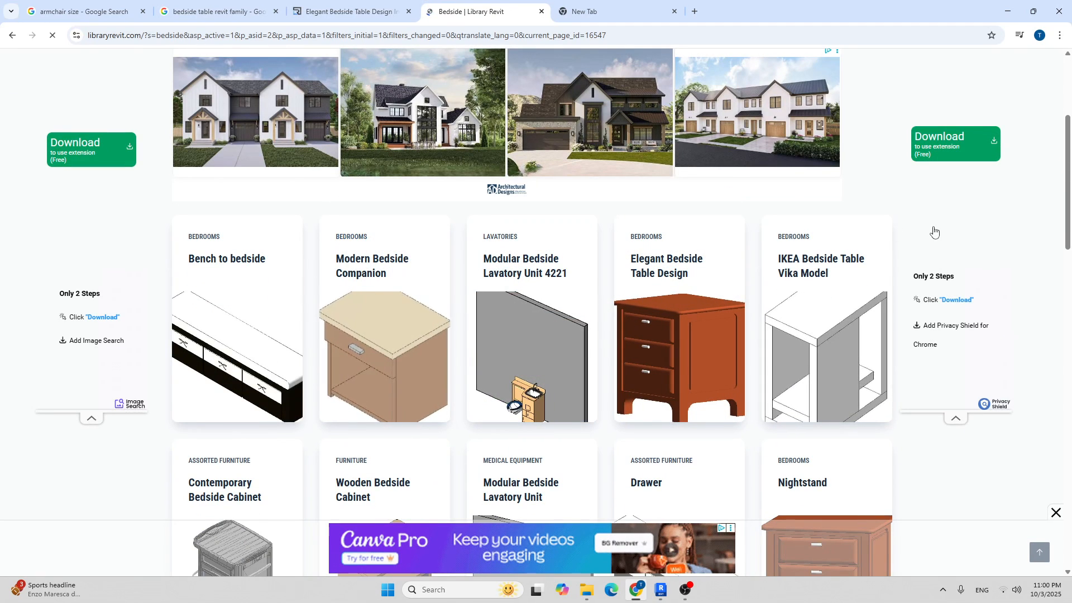
{"action": "scroll", "coordinate": [490, 197], "scroll_direction": "down", "scroll_amount": 2}
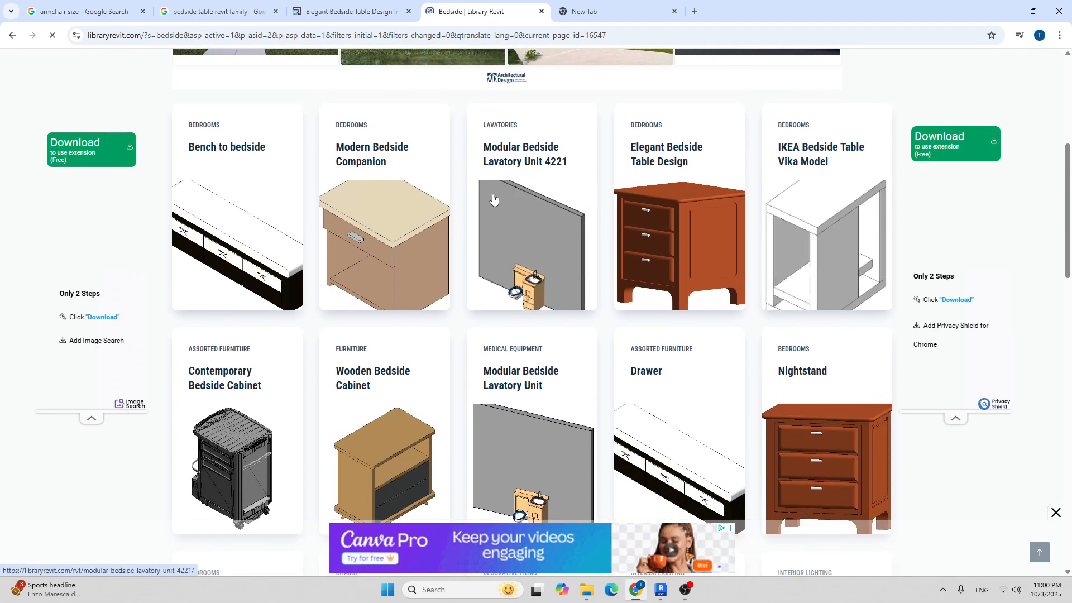
{"action": "scroll", "coordinate": [489, 197], "scroll_direction": "down", "scroll_amount": 6}
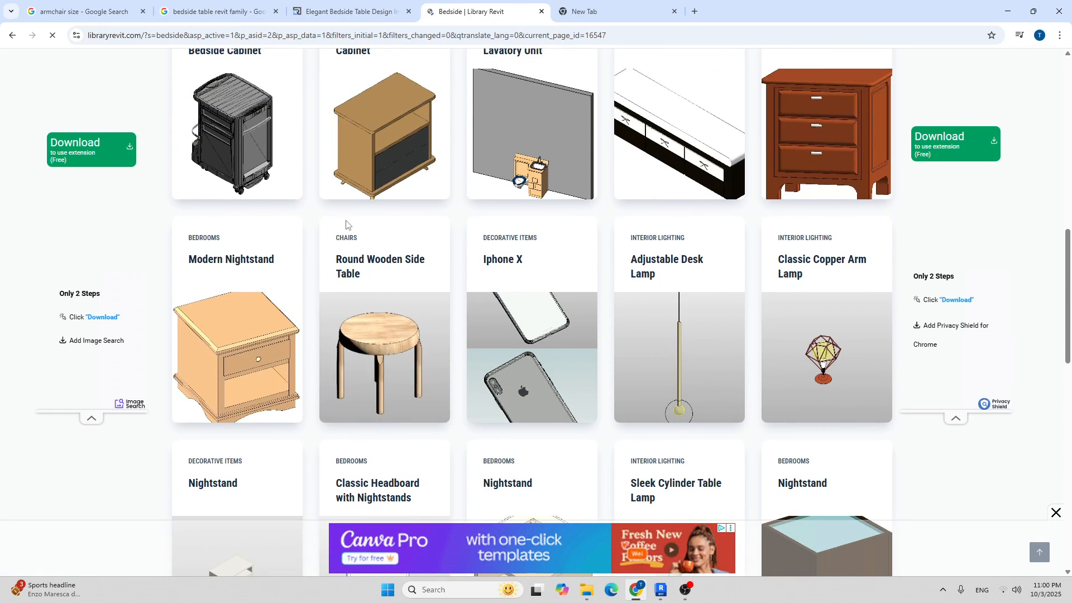
{"action": "scroll", "coordinate": [346, 224], "scroll_direction": "down", "scroll_amount": 2}
{"action": "scroll", "coordinate": [680, 283], "scroll_direction": "down", "scroll_amount": 5}
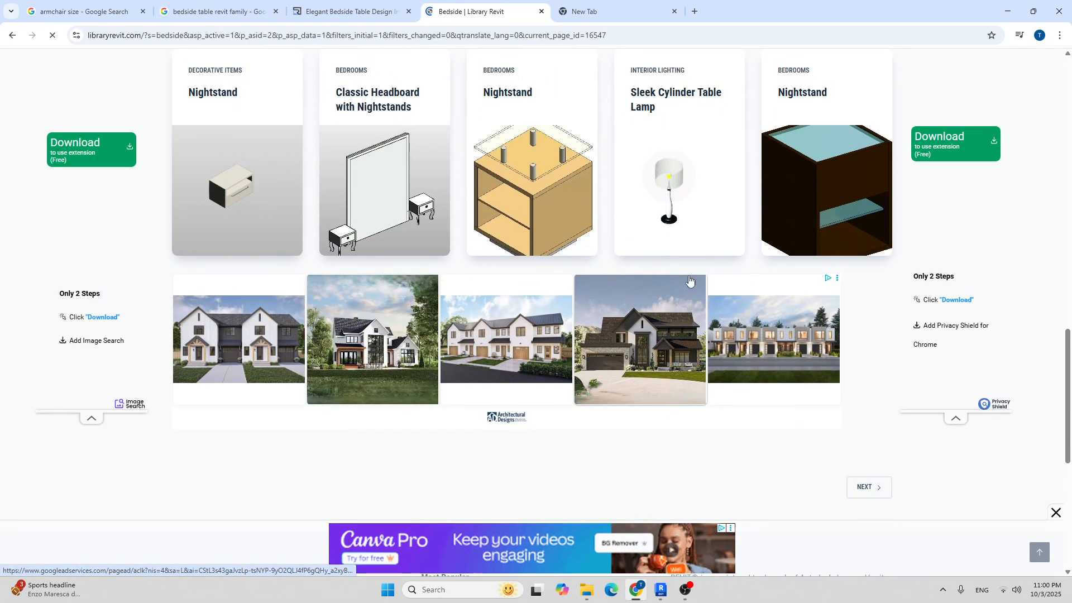
{"action": "scroll", "coordinate": [725, 276], "scroll_direction": "up", "scroll_amount": 4}
{"action": "scroll", "coordinate": [814, 280], "scroll_direction": "down", "scroll_amount": 9}
{"action": "scroll", "coordinate": [884, 430], "scroll_direction": "up", "scroll_amount": 5}
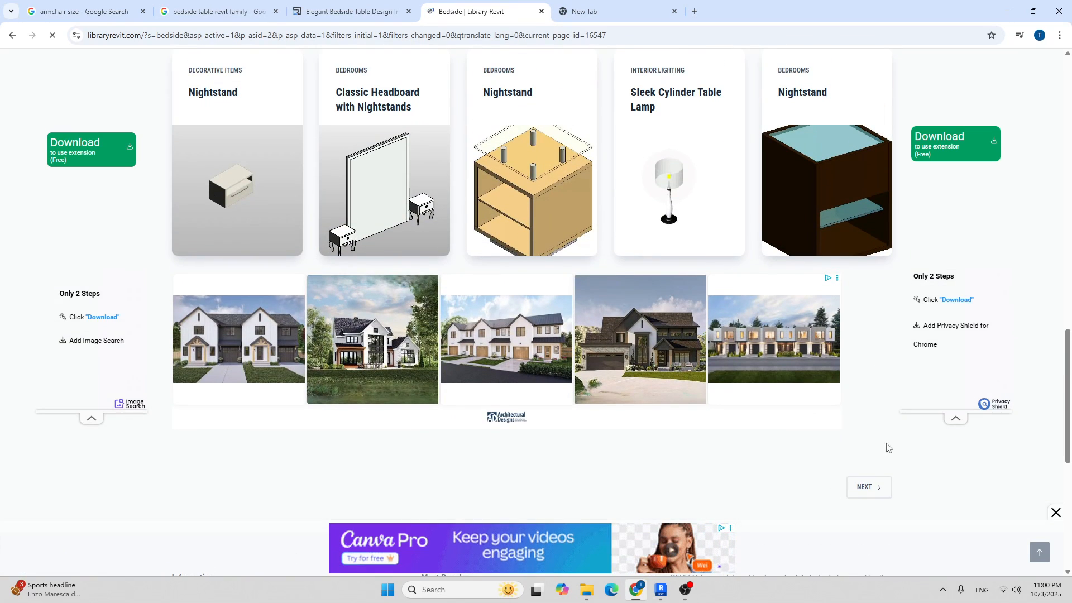
Browse page 2 of the bedside results, then return to the Elegant Bedside Table Design page.
{"action": "left_click", "coordinate": [873, 489]}
{"action": "left_click", "coordinate": [852, 115]}
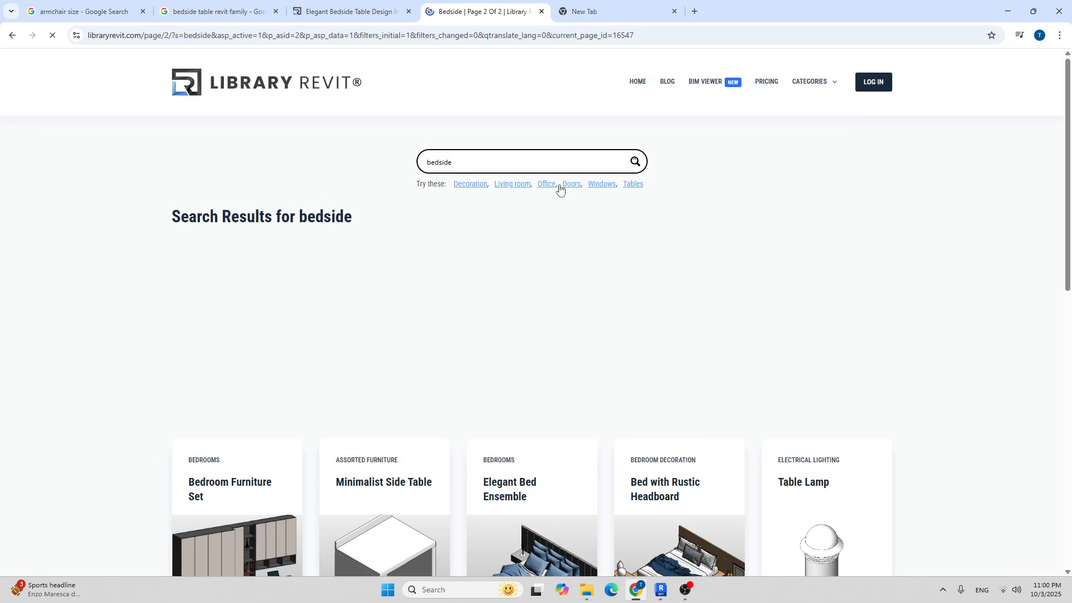
{"action": "scroll", "coordinate": [558, 185], "scroll_direction": "down", "scroll_amount": 5}
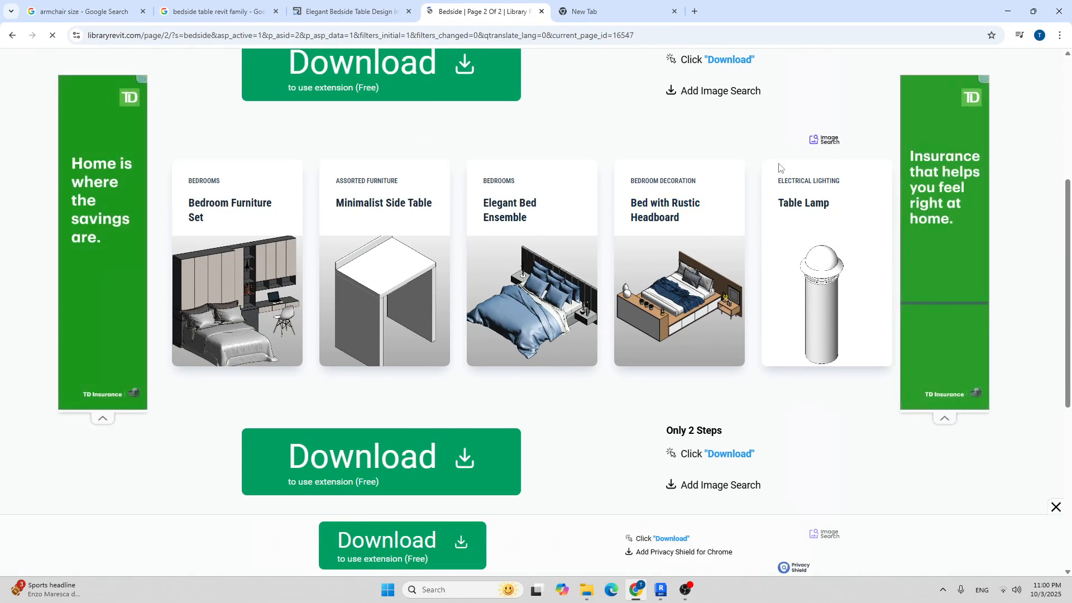
{"action": "scroll", "coordinate": [809, 176], "scroll_direction": "down", "scroll_amount": 1}
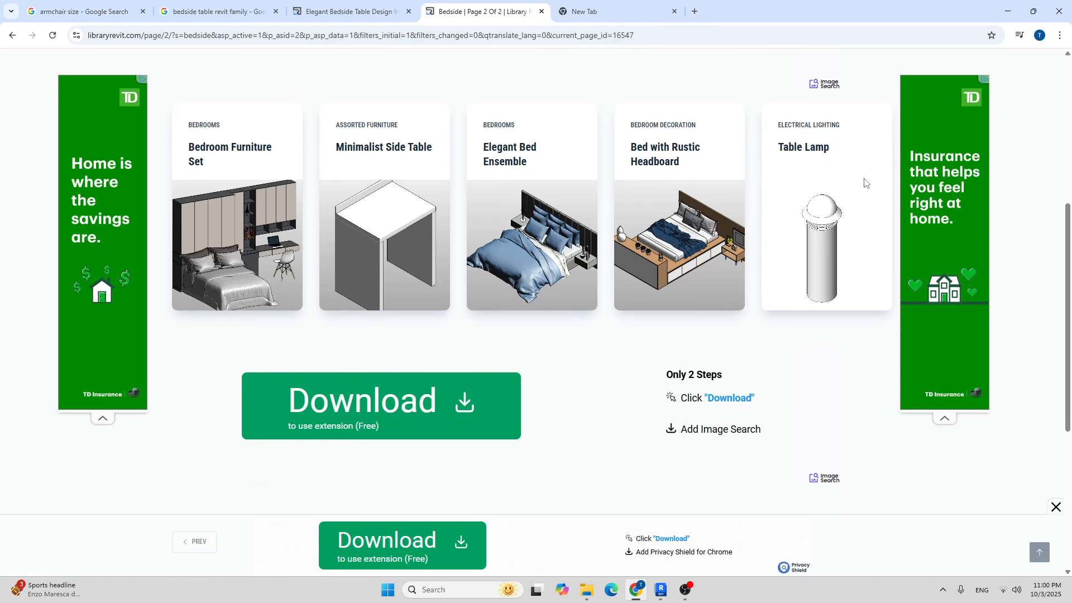
{"action": "scroll", "coordinate": [860, 186], "scroll_direction": "down", "scroll_amount": 4}
{"action": "scroll", "coordinate": [754, 212], "scroll_direction": "up", "scroll_amount": 3}
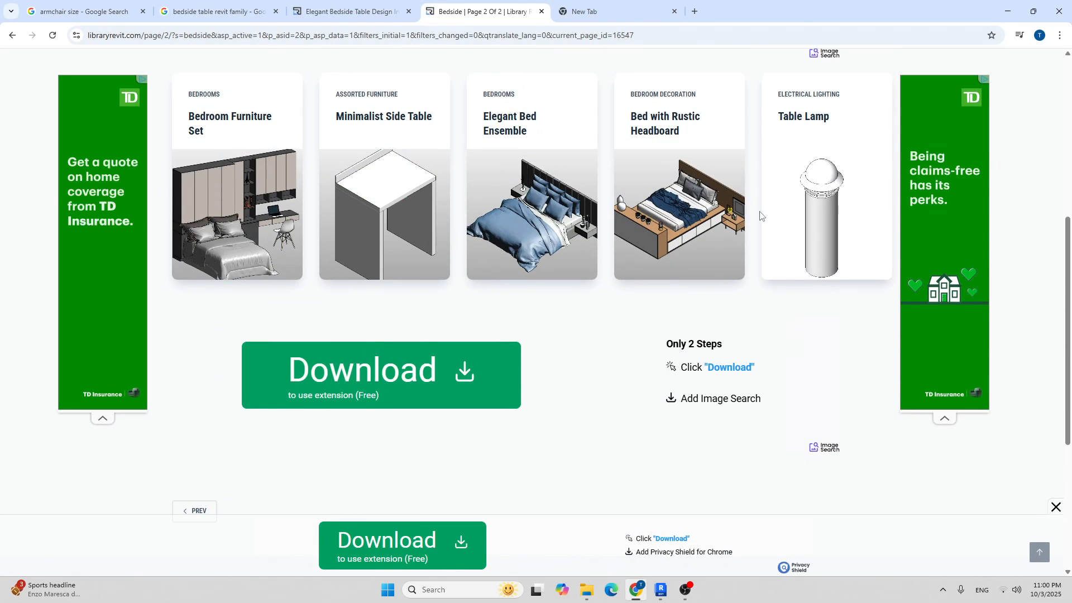
{"action": "scroll", "coordinate": [759, 215], "scroll_direction": "up", "scroll_amount": 3}
{"action": "left_click", "coordinate": [347, 11]}
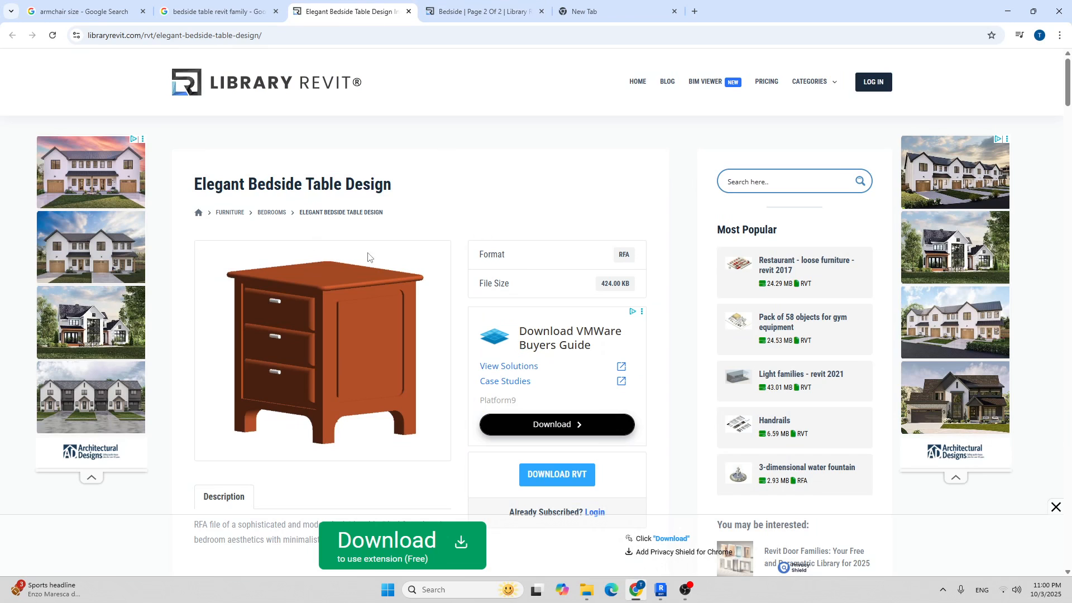
Attempt the RVT download, dismiss the login prompt, and copy the product page address.
{"action": "scroll", "coordinate": [361, 221], "scroll_direction": "down", "scroll_amount": 3}
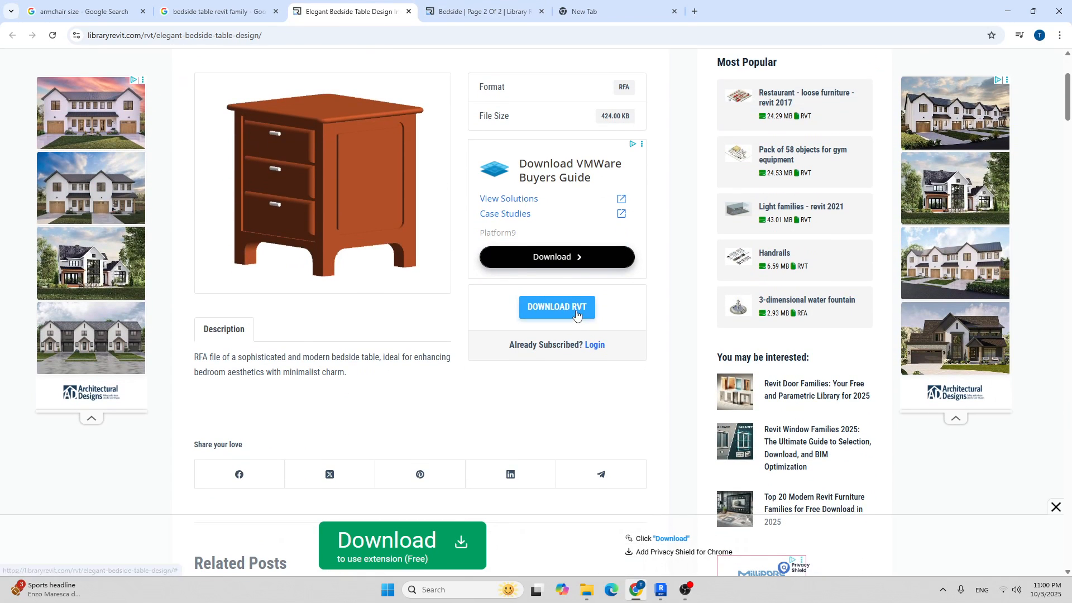
{"action": "left_click", "coordinate": [584, 307]}
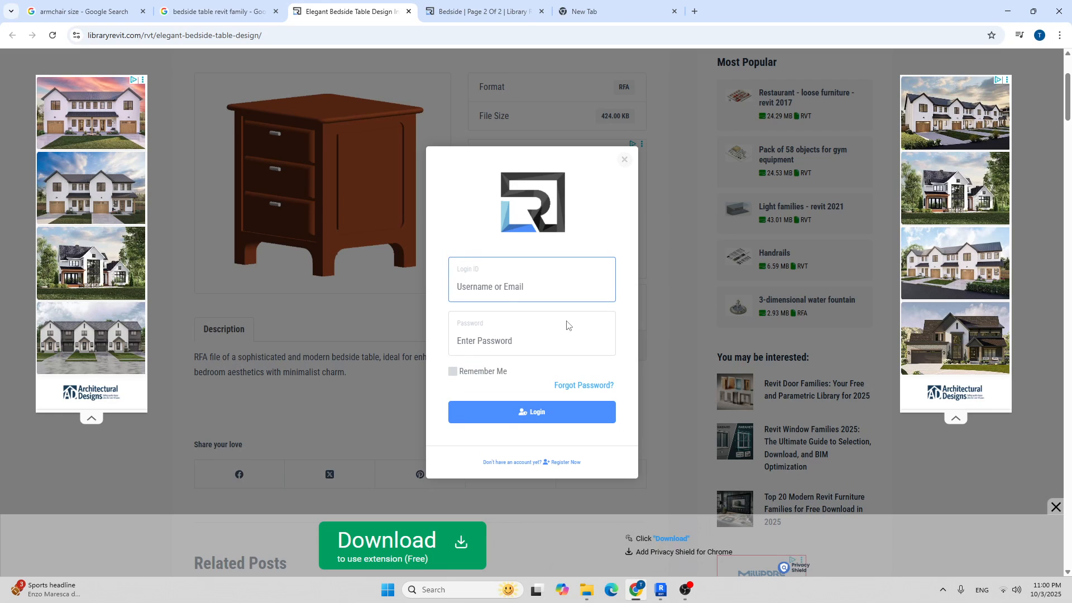
{"action": "right_click", "coordinate": [623, 158]}
{"action": "right_click", "coordinate": [619, 155]}
{"action": "left_click", "coordinate": [619, 149]}
{"action": "left_click", "coordinate": [623, 159]}
{"action": "left_click", "coordinate": [408, 36]}
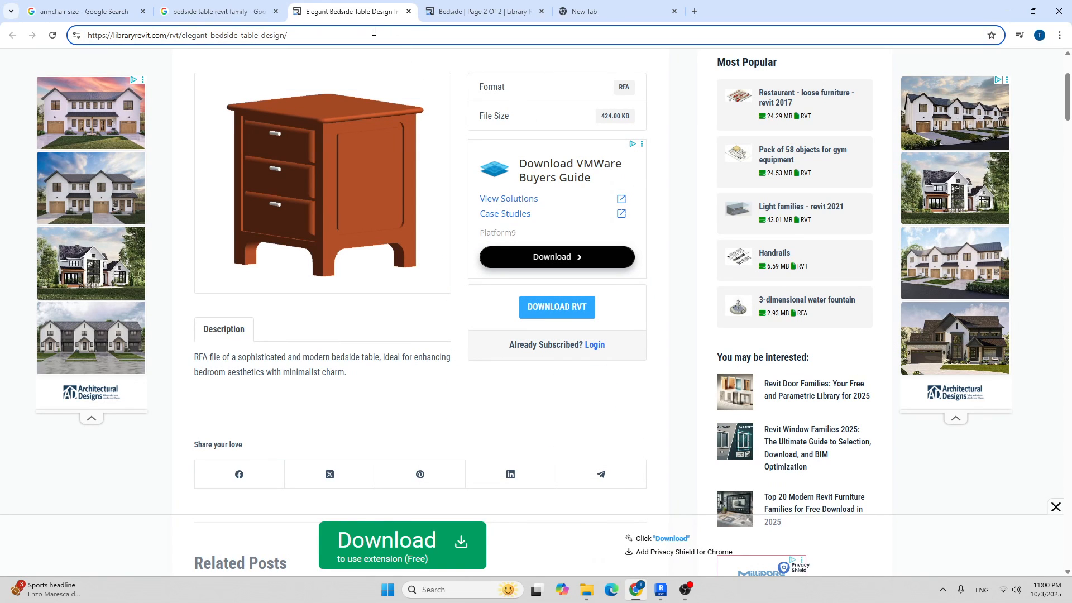
{"action": "key", "text": "super+d"}
Open the Elegant Bedside Table Design page in a second Chrome profile window and start the RVT download.
{"action": "double_click", "coordinate": [103, 63]}
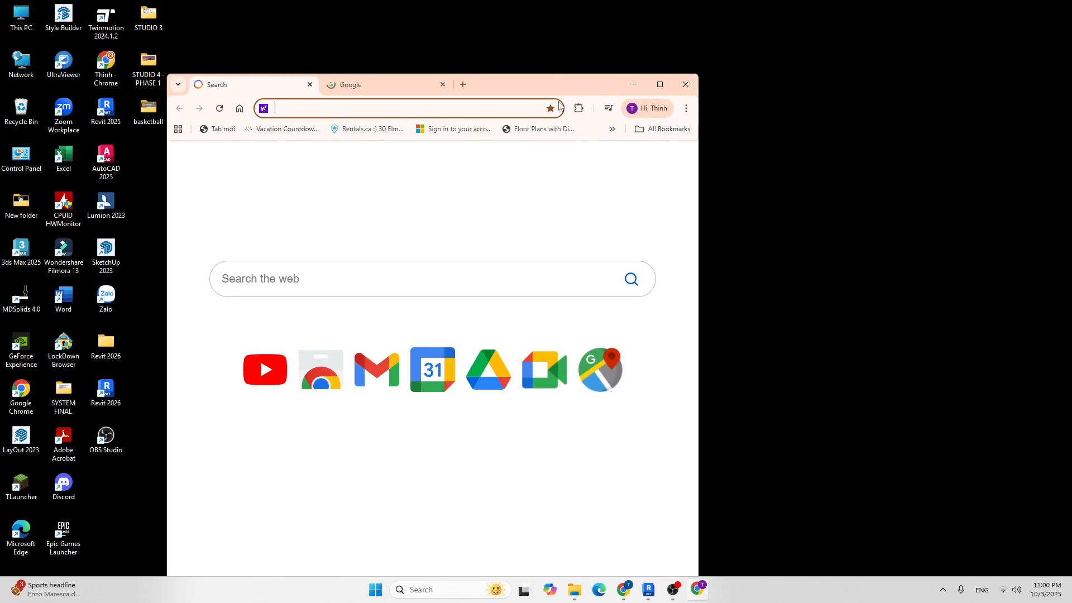
{"action": "left_click", "coordinate": [660, 85]}
{"action": "type", "text": "libraryrevit.com/rvt/elegant-bedside-table-design/"}
{"action": "key", "text": "Return"}
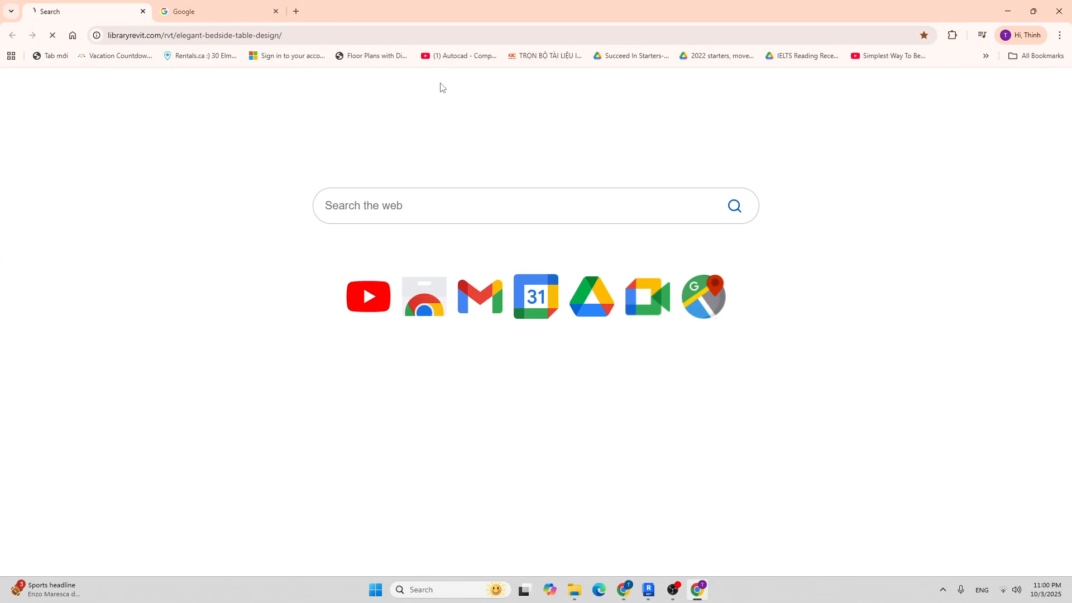
{"action": "scroll", "coordinate": [579, 288], "scroll_direction": "down", "scroll_amount": 1}
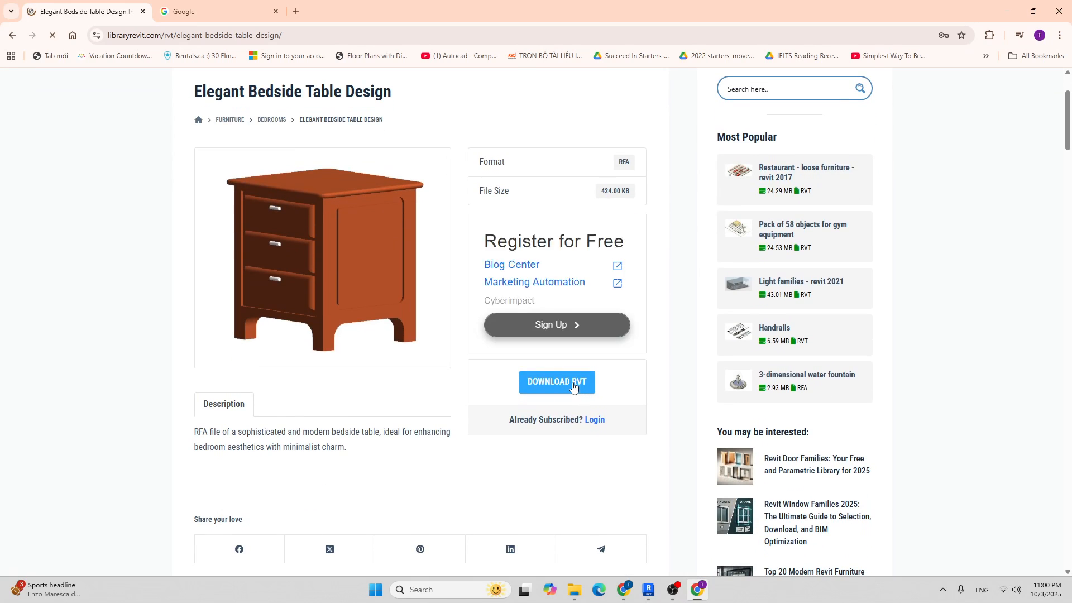
{"action": "right_click", "coordinate": [573, 384]}
{"action": "right_click", "coordinate": [549, 383]}
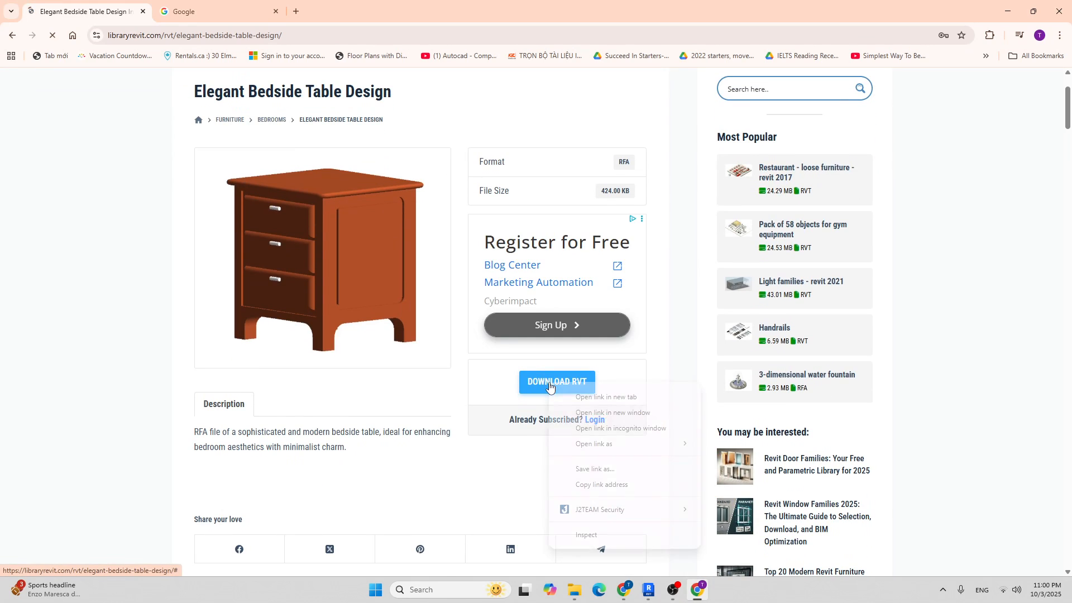
{"action": "left_click", "coordinate": [527, 383]}
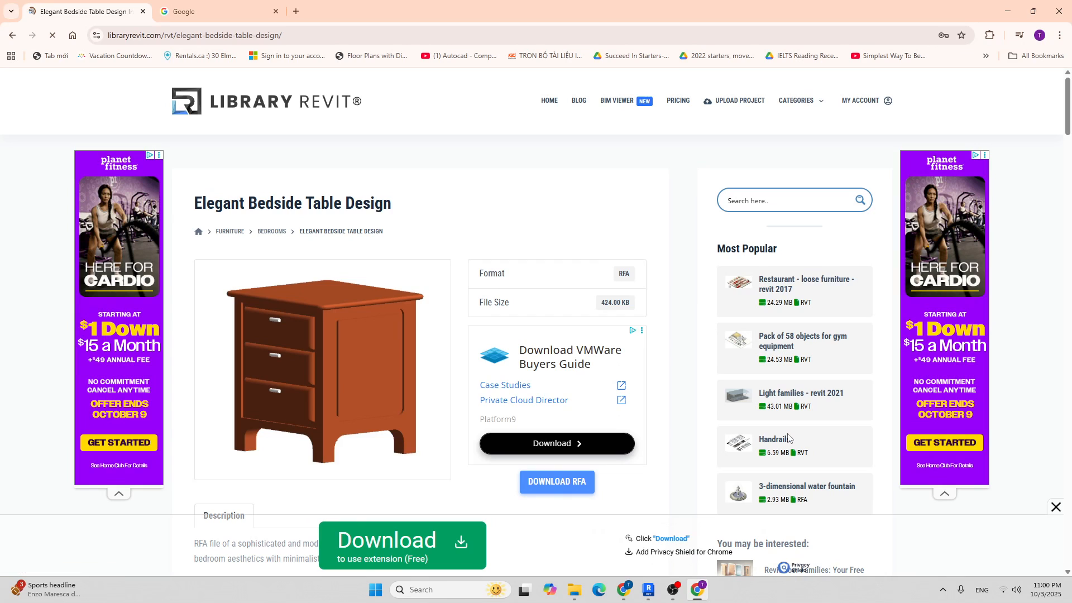
Download the bedside table RFA as BED_SIDE_TABLE_9129 (2).rfa (424 KB).
{"action": "left_click", "coordinate": [581, 489]}
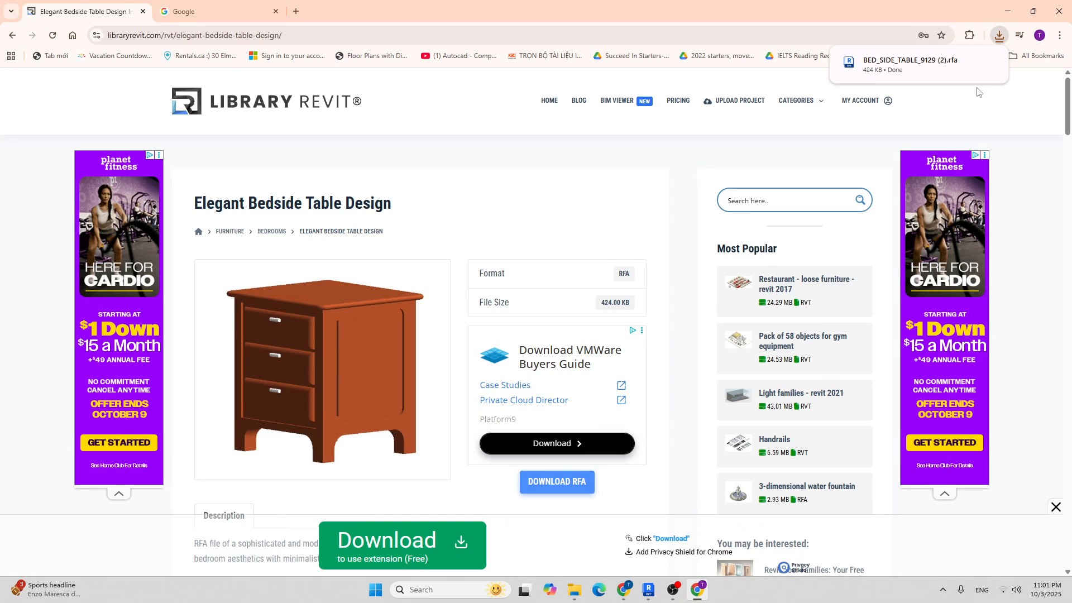
{"action": "mouse_move", "coordinate": [648, 596]}
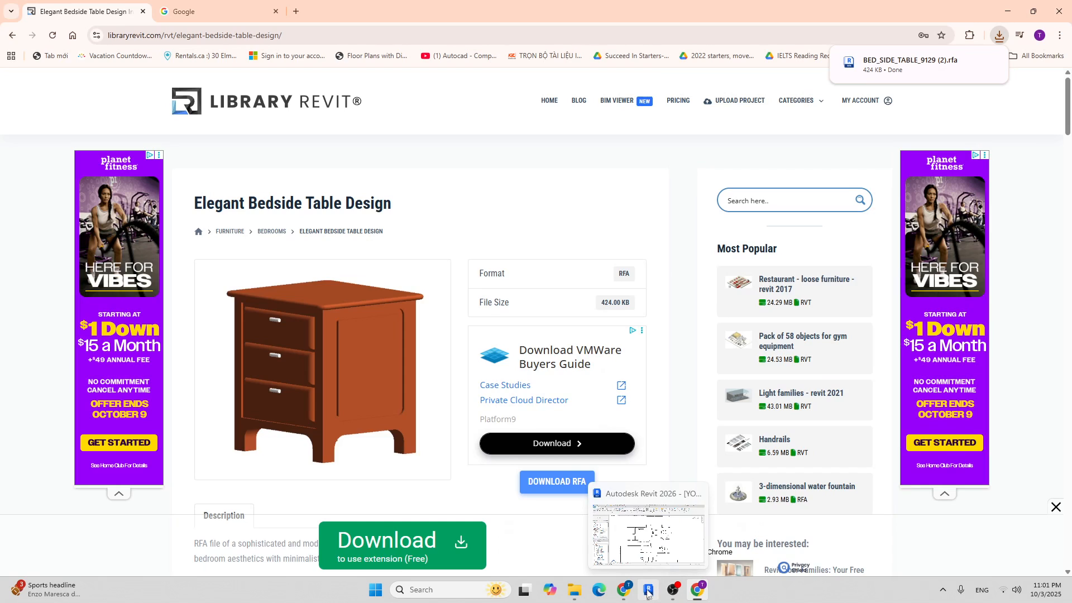
{"action": "left_click", "coordinate": [648, 593]}
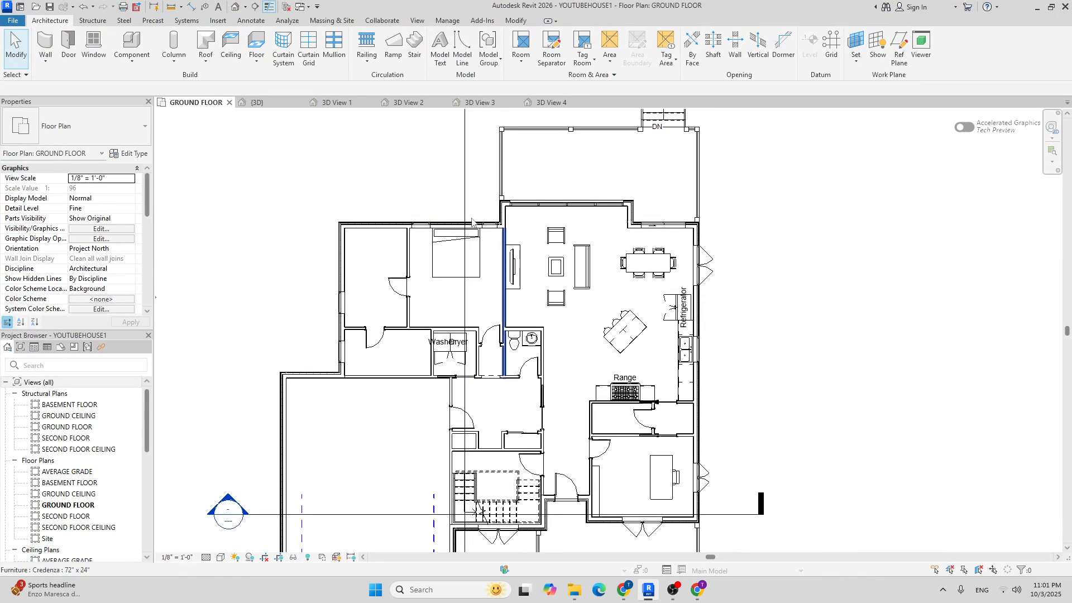
Start a Component placement and browse the Load Family dialog to the Downloads folder.
{"action": "scroll", "coordinate": [497, 251], "scroll_direction": "up", "scroll_amount": 3}
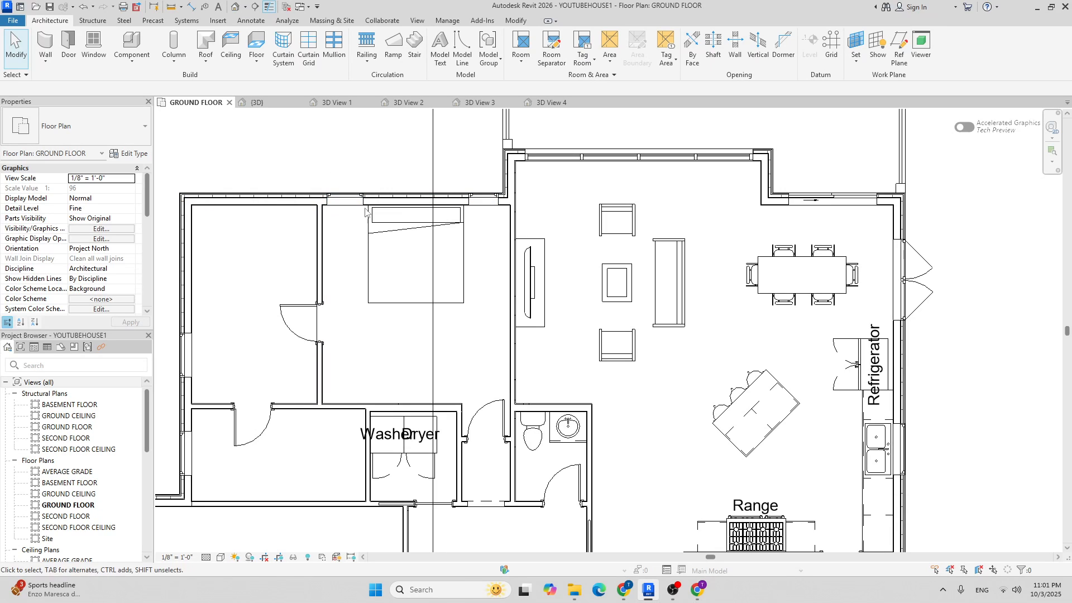
{"action": "left_click", "coordinate": [134, 42]}
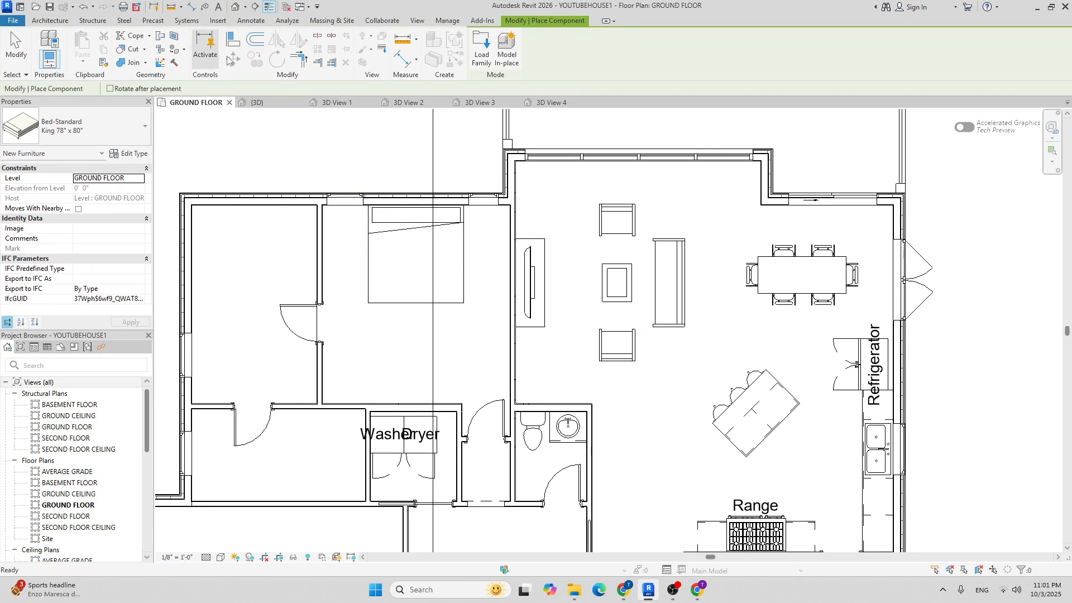
{"action": "right_click", "coordinate": [480, 37]}
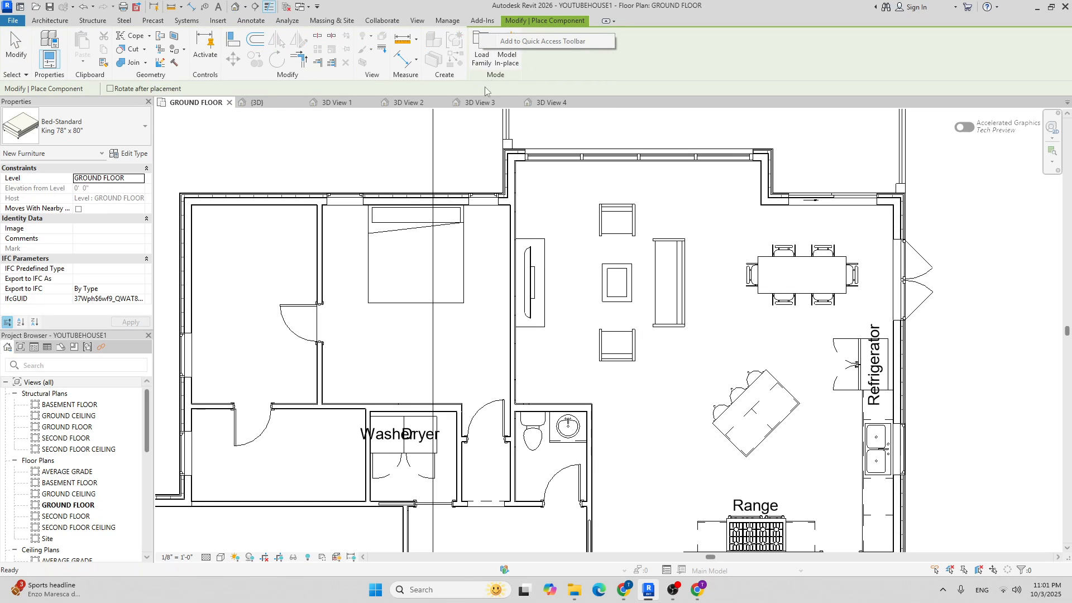
{"action": "left_click", "coordinate": [484, 62]}
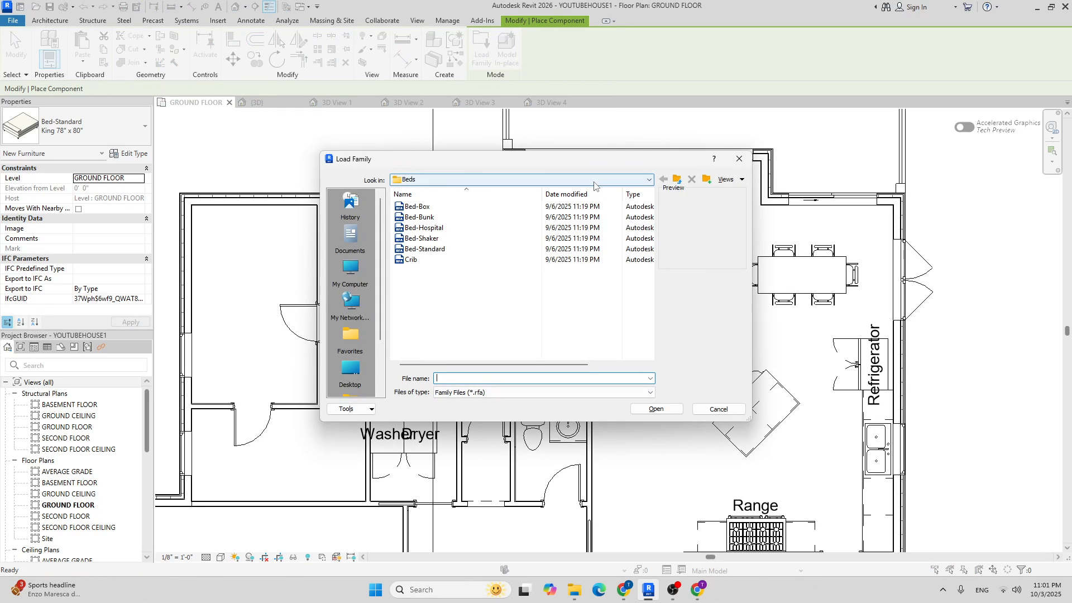
{"action": "left_click", "coordinate": [509, 180]}
{"action": "left_click", "coordinate": [446, 316]}
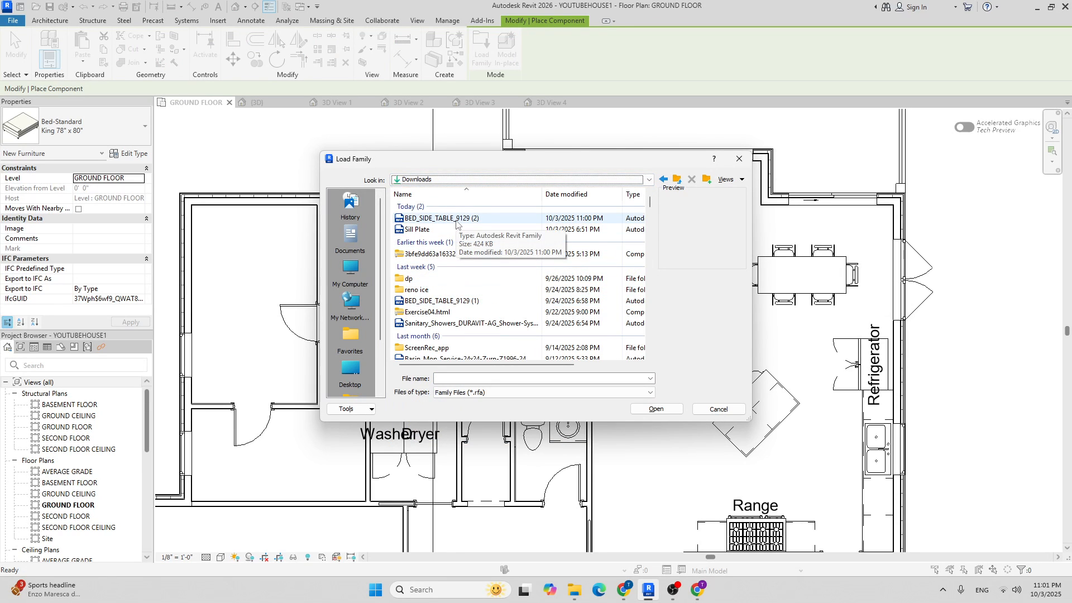
Delete the BED_SIDE_TABLE_9129 (1) copy and load BED_SIDE_TABLE_9129 (2).rfa.
{"action": "left_click", "coordinate": [444, 304]}
{"action": "right_click", "coordinate": [444, 304]}
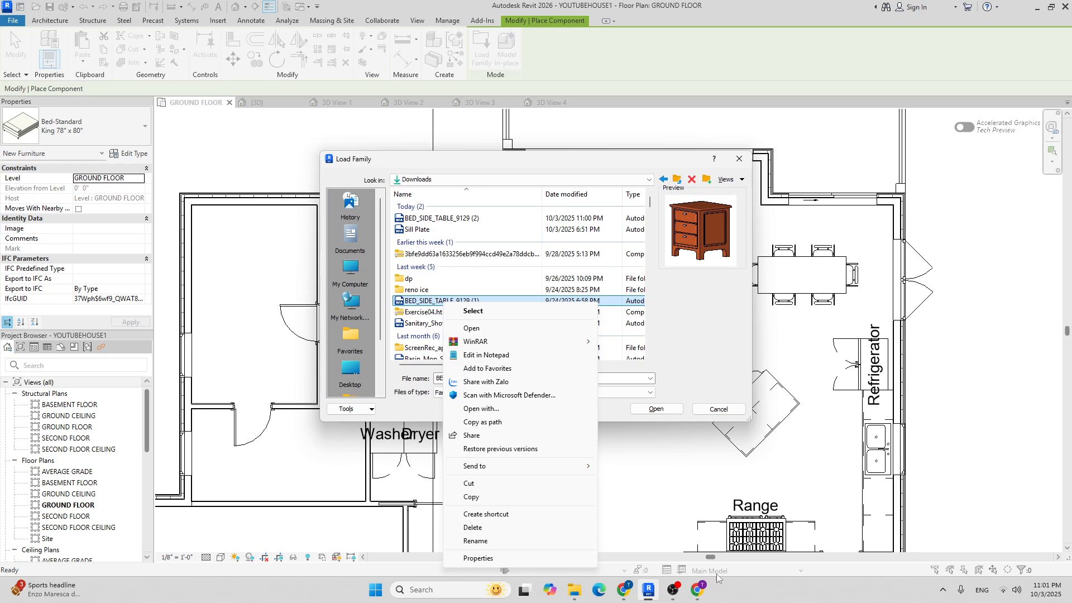
{"action": "left_click", "coordinate": [678, 595]}
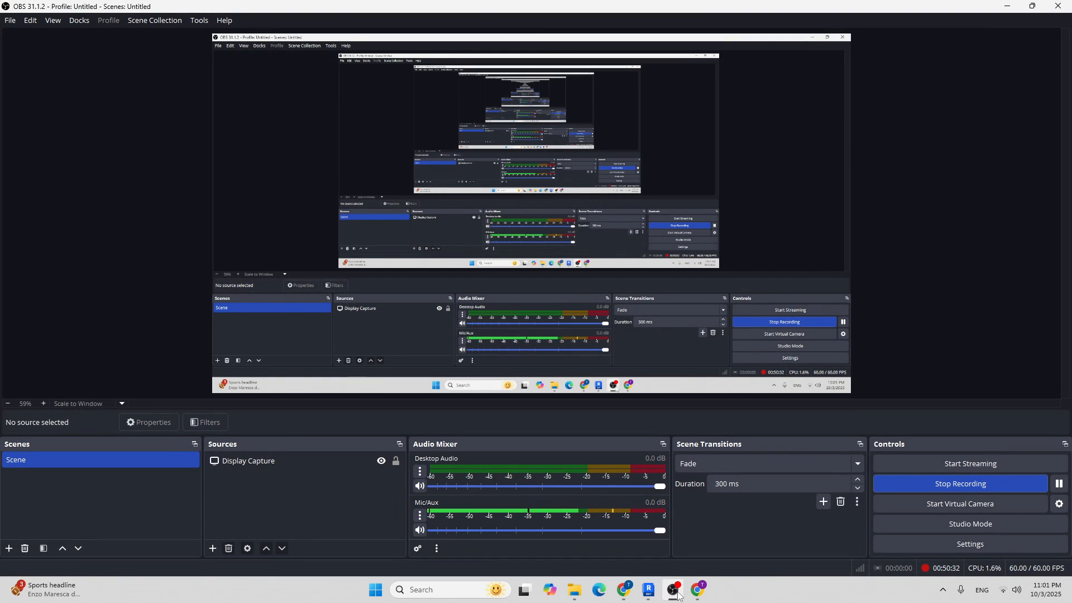
{"action": "left_click", "coordinate": [675, 591]}
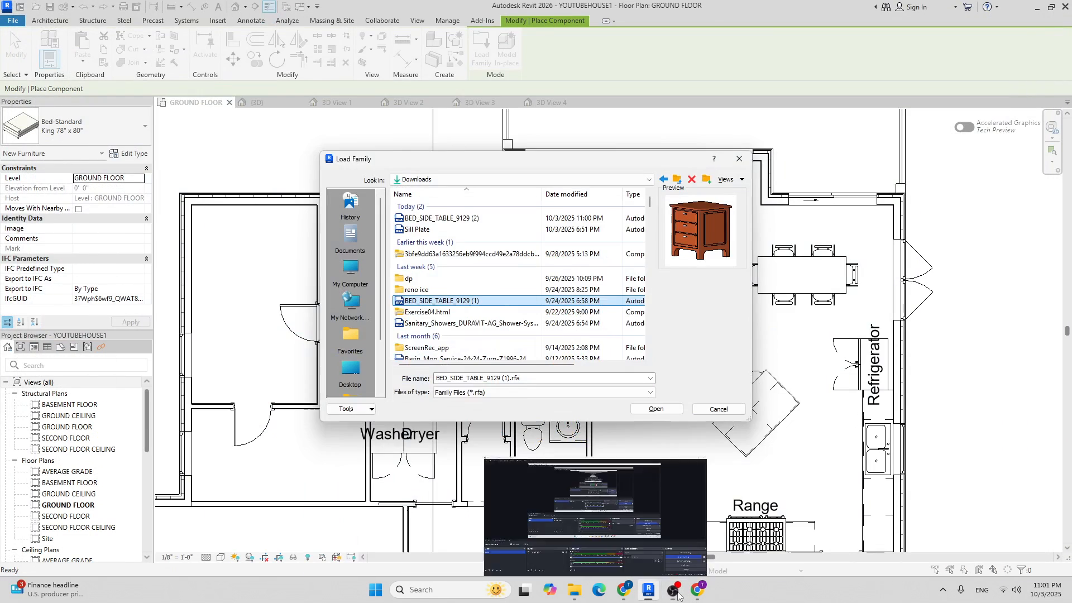
{"action": "left_click", "coordinate": [466, 302]}
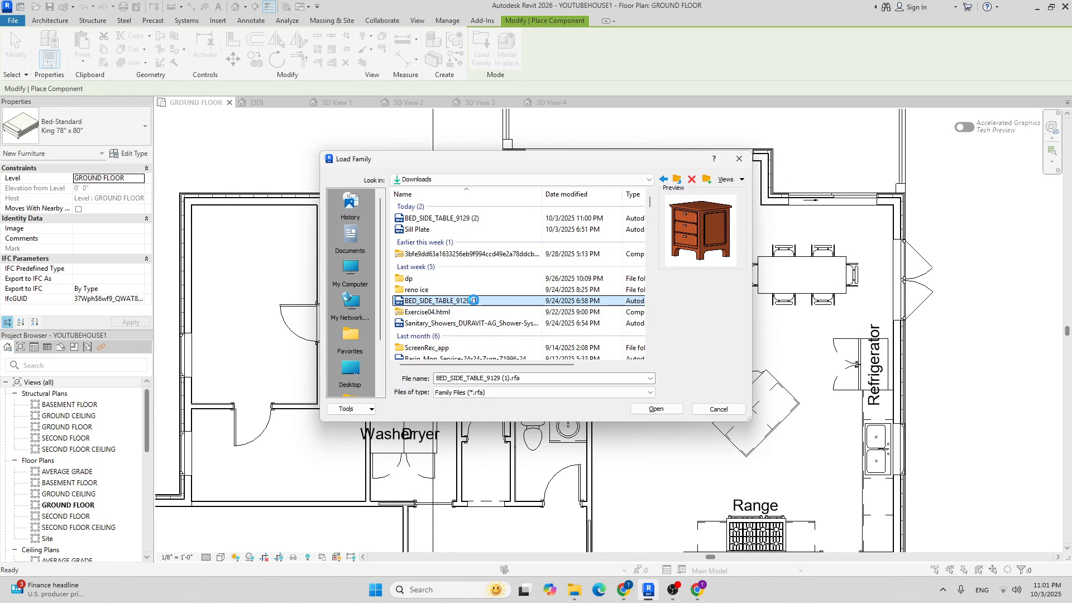
{"action": "right_click", "coordinate": [489, 305]}
{"action": "left_click", "coordinate": [522, 527]}
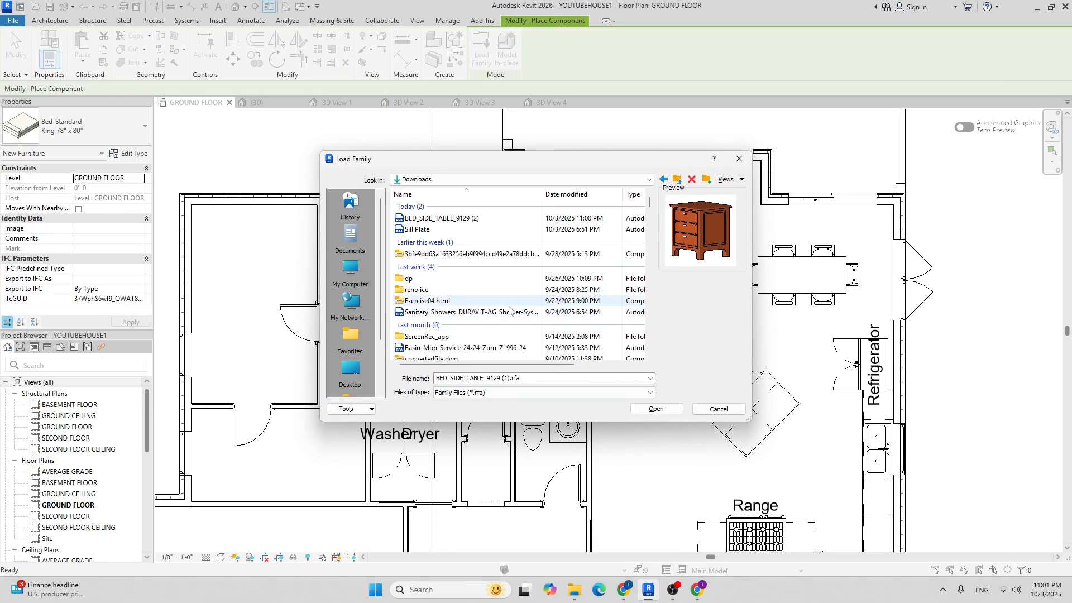
{"action": "right_click", "coordinate": [440, 221]}
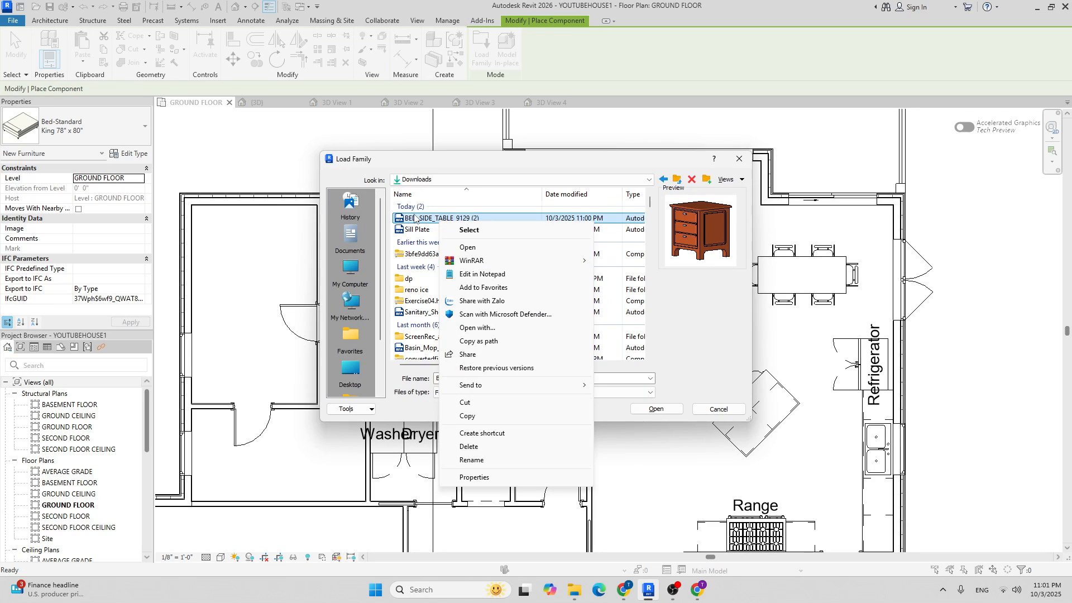
{"action": "left_click", "coordinate": [415, 219]}
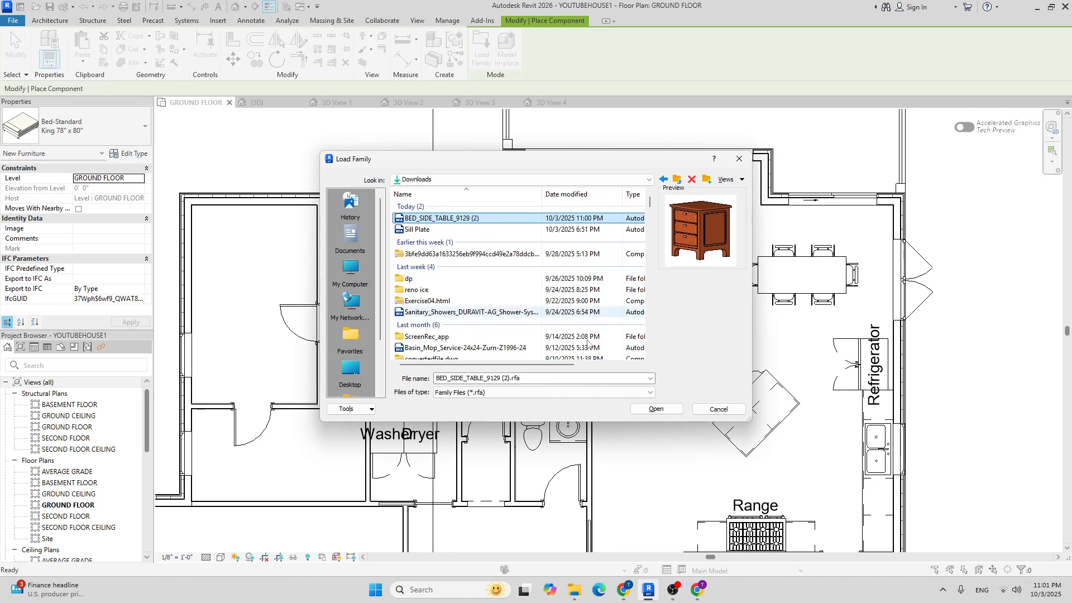
{"action": "left_click", "coordinate": [652, 410]}
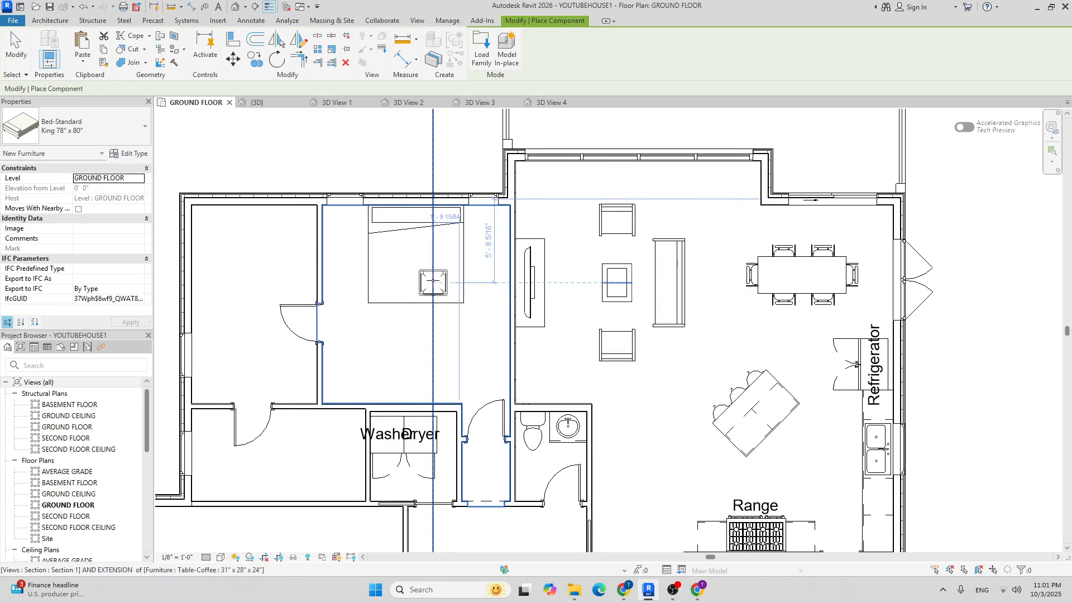
Place one bedside table beside the bed's headboard.
{"action": "scroll", "coordinate": [363, 224], "scroll_direction": "up", "scroll_amount": 3}
{"action": "scroll", "coordinate": [329, 212], "scroll_direction": "up", "scroll_amount": 3}
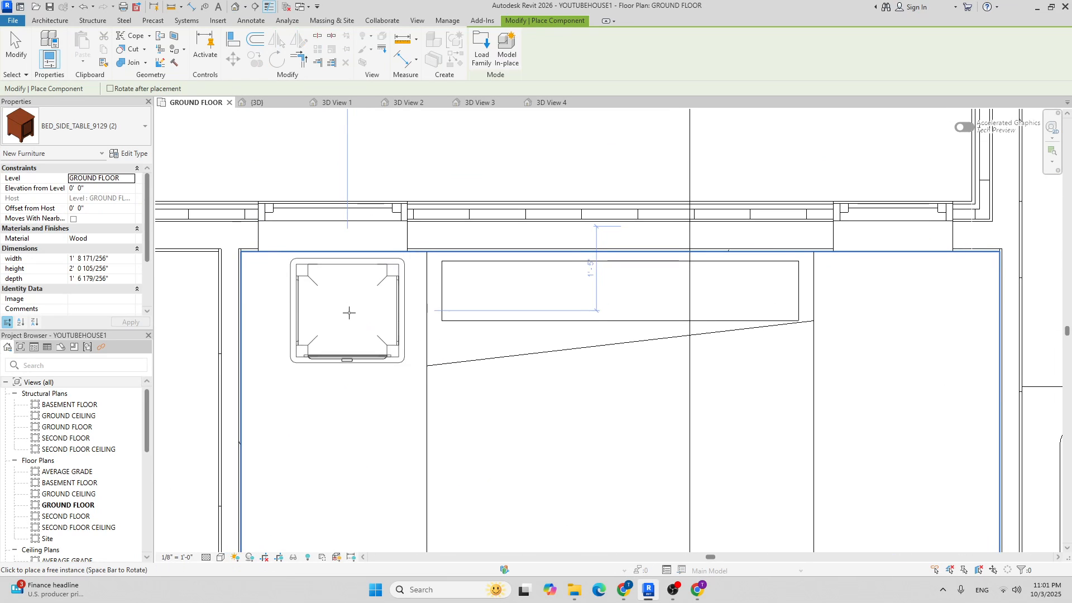
{"action": "left_click", "coordinate": [352, 315]}
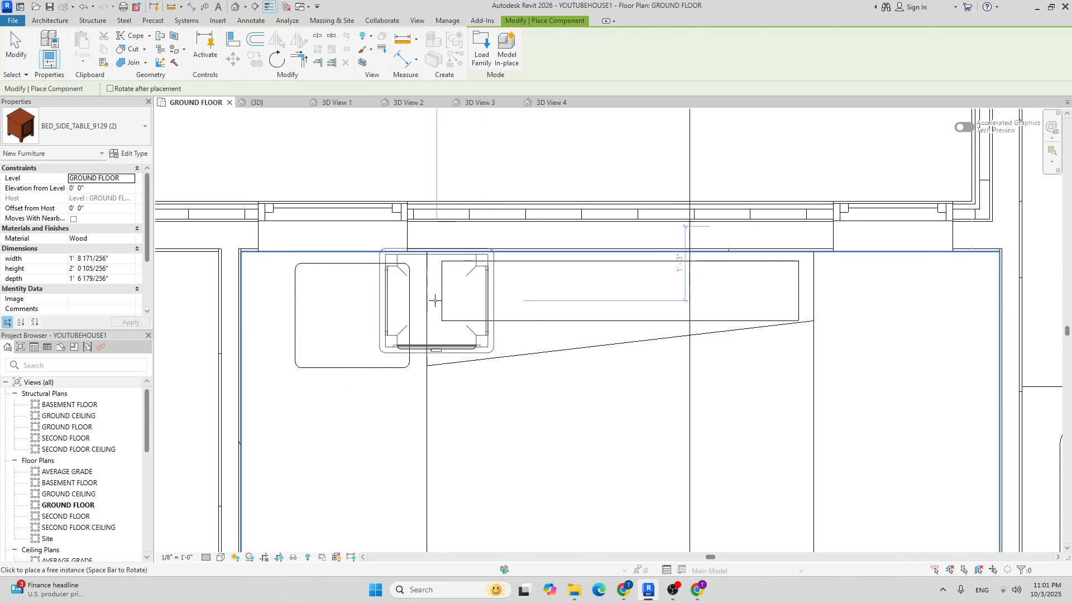
{"action": "key", "text": "Escape"}
{"action": "key", "text": "Escape"}
Move the bedside table against the bedroom's top wall and the bed's left edge.
{"action": "left_click", "coordinate": [408, 281]}
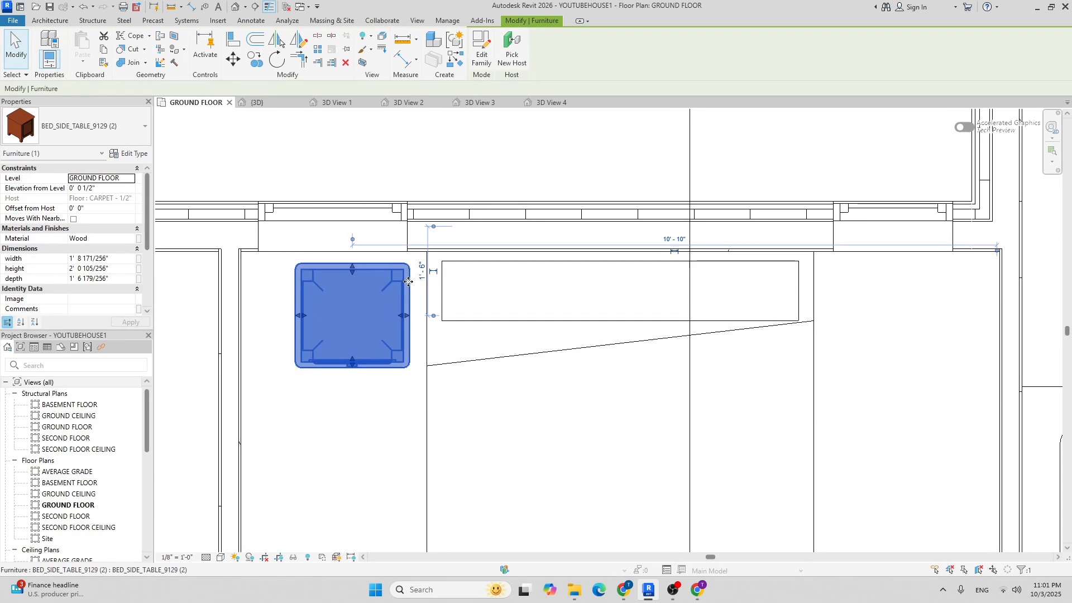
{"action": "left_click", "coordinate": [238, 63]}
{"action": "scroll", "coordinate": [335, 234], "scroll_direction": "up", "scroll_amount": 3}
{"action": "left_click", "coordinate": [352, 263]}
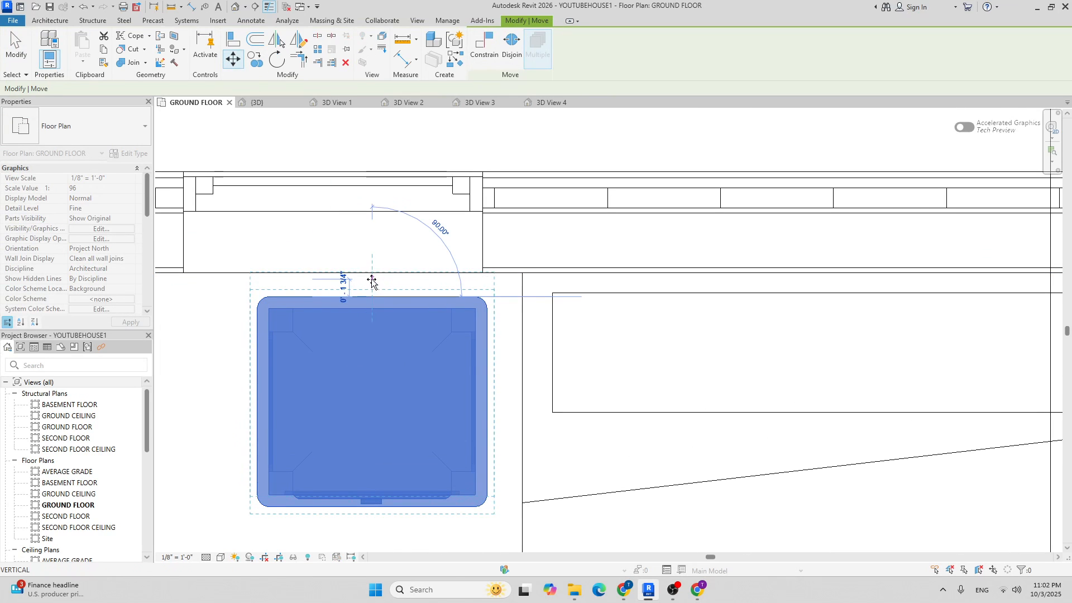
{"action": "left_click", "coordinate": [371, 273]}
{"action": "key", "text": "m"}
{"action": "key", "text": "v"}
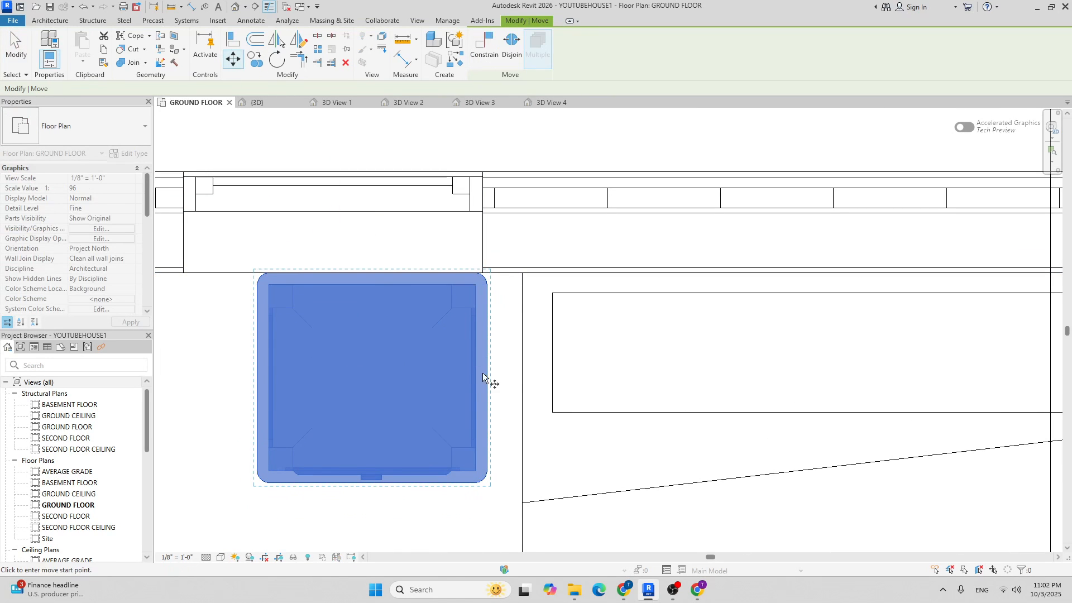
{"action": "left_click", "coordinate": [490, 375]}
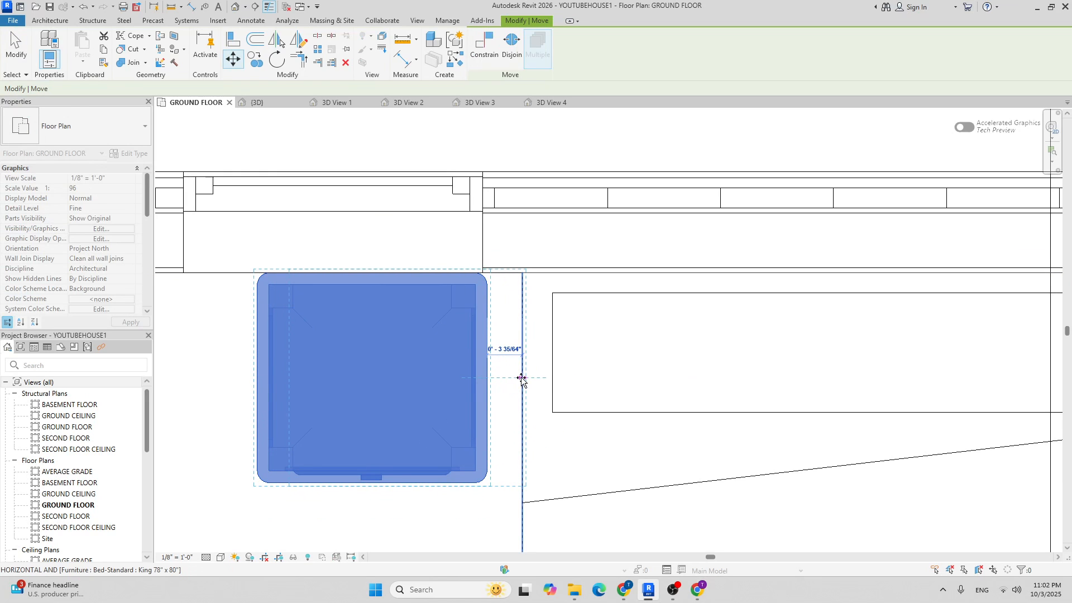
{"action": "left_click", "coordinate": [521, 378]}
{"action": "scroll", "coordinate": [428, 290], "scroll_direction": "down", "scroll_amount": 5}
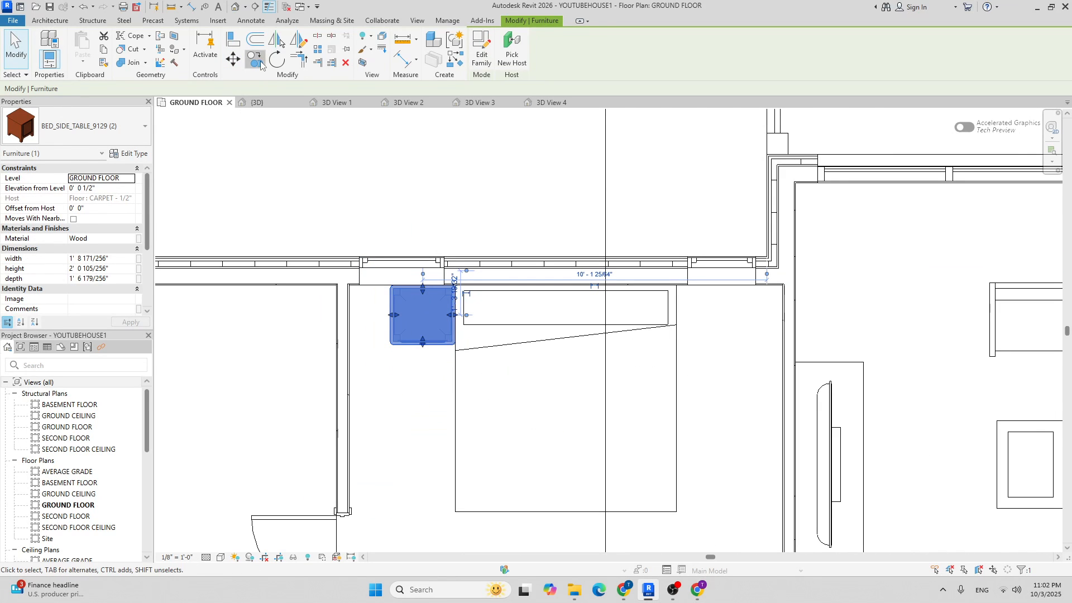
Copy the bedside table to sit against the bed's right side.
{"action": "left_click", "coordinate": [260, 64]}
{"action": "scroll", "coordinate": [403, 319], "scroll_direction": "up", "scroll_amount": 3}
{"action": "left_click", "coordinate": [376, 312]}
{"action": "middle_click_drag", "start_coordinate": [884, 337], "coordinate": [704, 336]}
{"action": "left_click", "coordinate": [731, 312]}
{"action": "scroll", "coordinate": [671, 317], "scroll_direction": "down", "scroll_amount": 5}
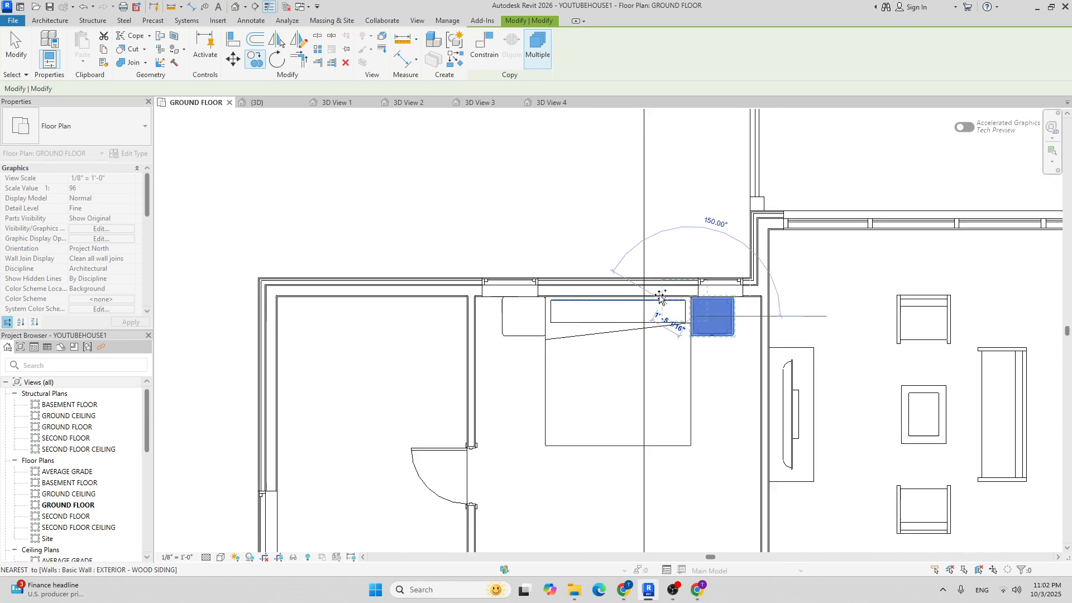
{"action": "scroll", "coordinate": [661, 299], "scroll_direction": "down", "scroll_amount": 5}
{"action": "key", "text": "Escape"}
{"action": "key", "text": "Escape"}
{"action": "scroll", "coordinate": [524, 327], "scroll_direction": "up", "scroll_amount": 4}
{"action": "scroll", "coordinate": [458, 206], "scroll_direction": "down", "scroll_amount": 5}
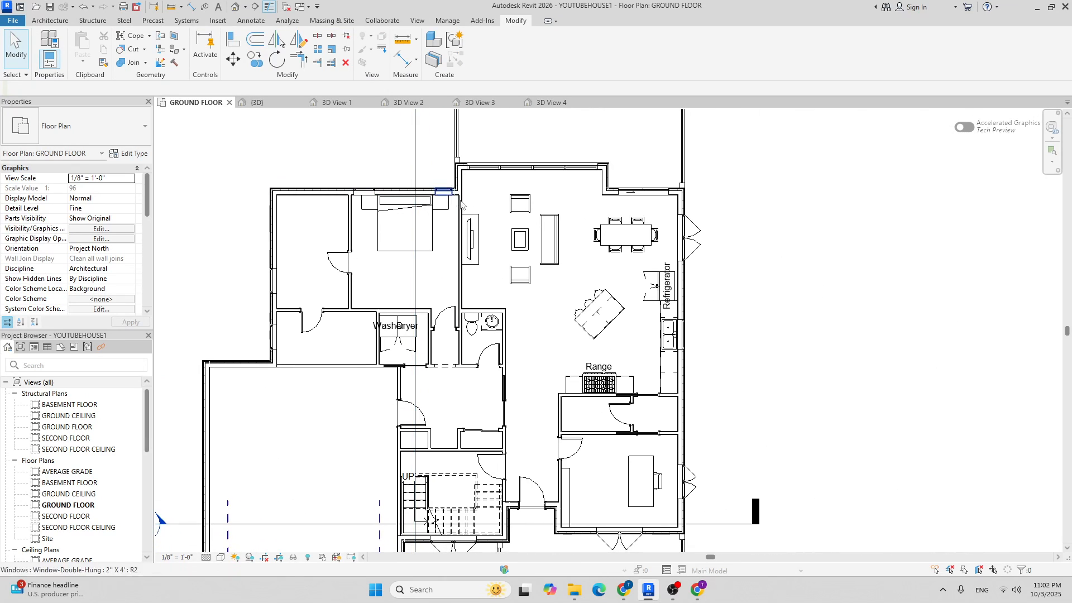
{"action": "scroll", "coordinate": [486, 254], "scroll_direction": "up", "scroll_amount": 3}
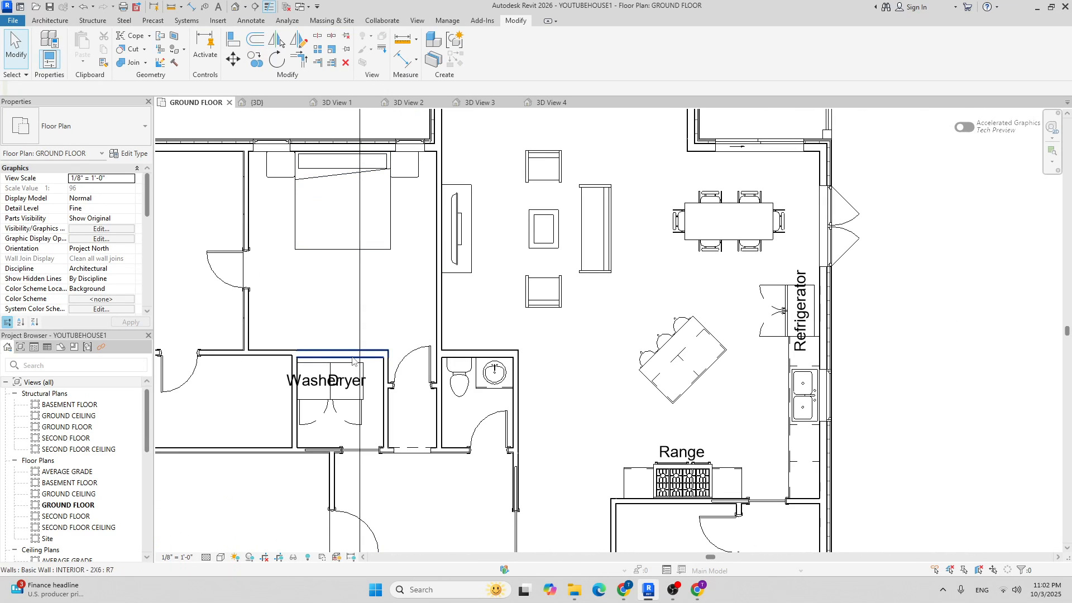
{"action": "scroll", "coordinate": [313, 321], "scroll_direction": "down", "scroll_amount": 3}
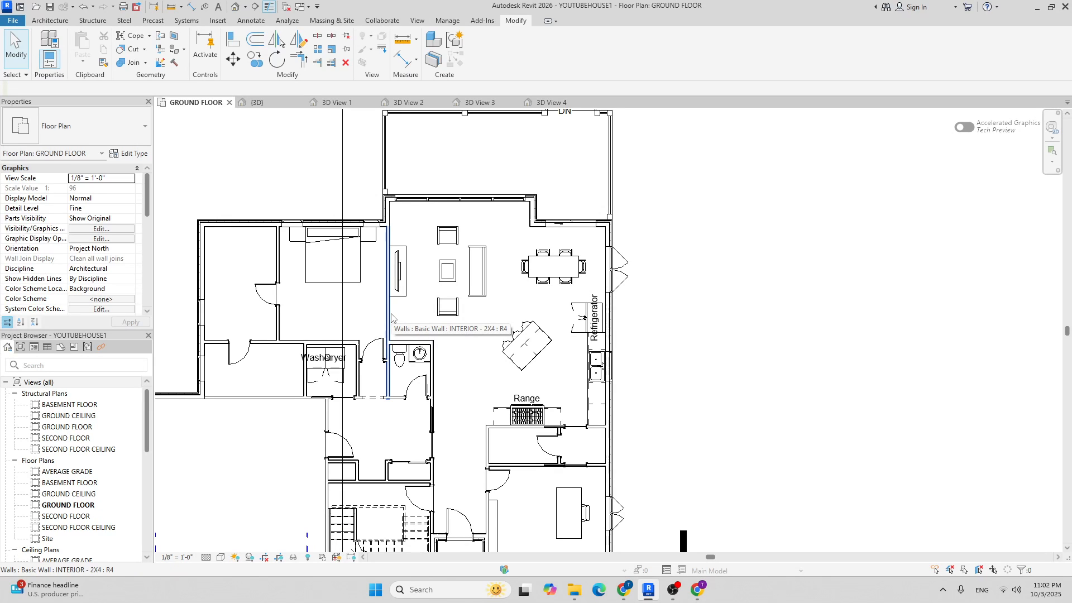
{"action": "scroll", "coordinate": [305, 324], "scroll_direction": "up", "scroll_amount": 1}
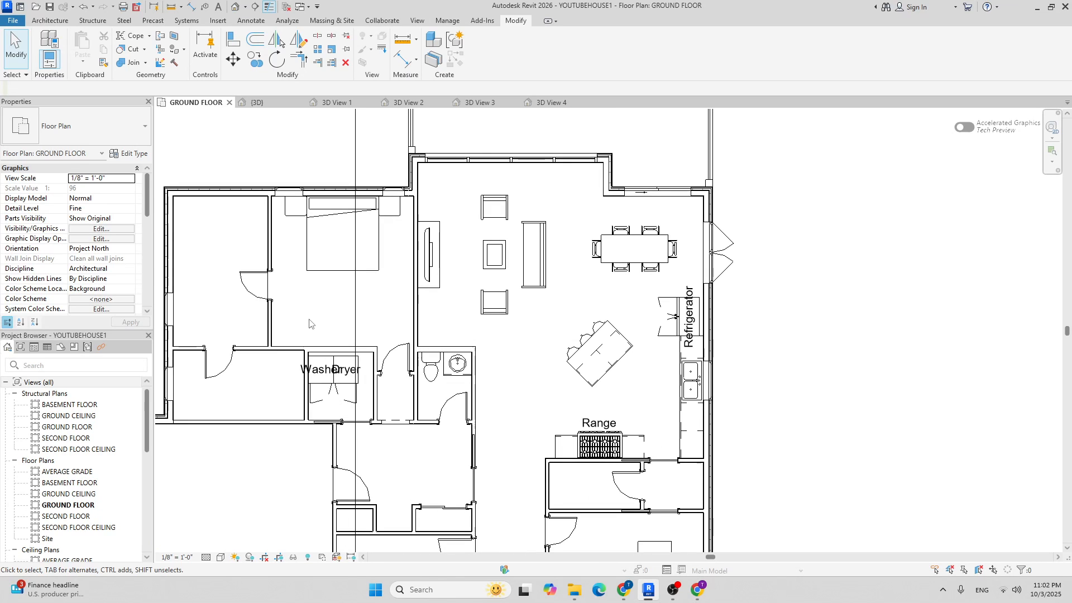
{"action": "scroll", "coordinate": [308, 337], "scroll_direction": "up", "scroll_amount": 1}
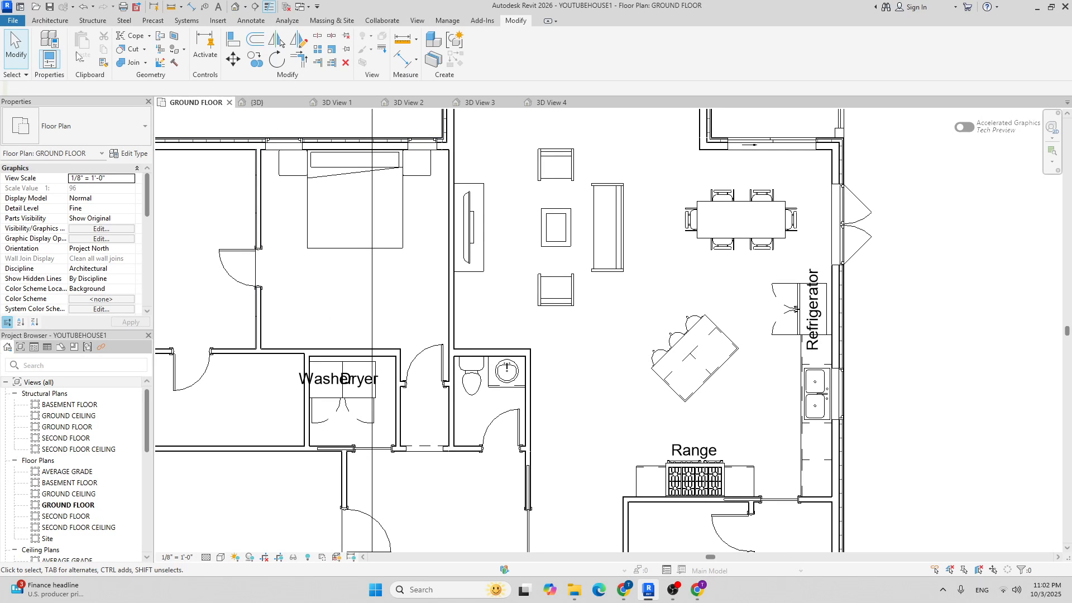
Start Load Family and browse to C:\ProgramData\Autodesk\RVT 2026\Libraries\English-Imperial\US.
{"action": "left_click", "coordinate": [51, 21]}
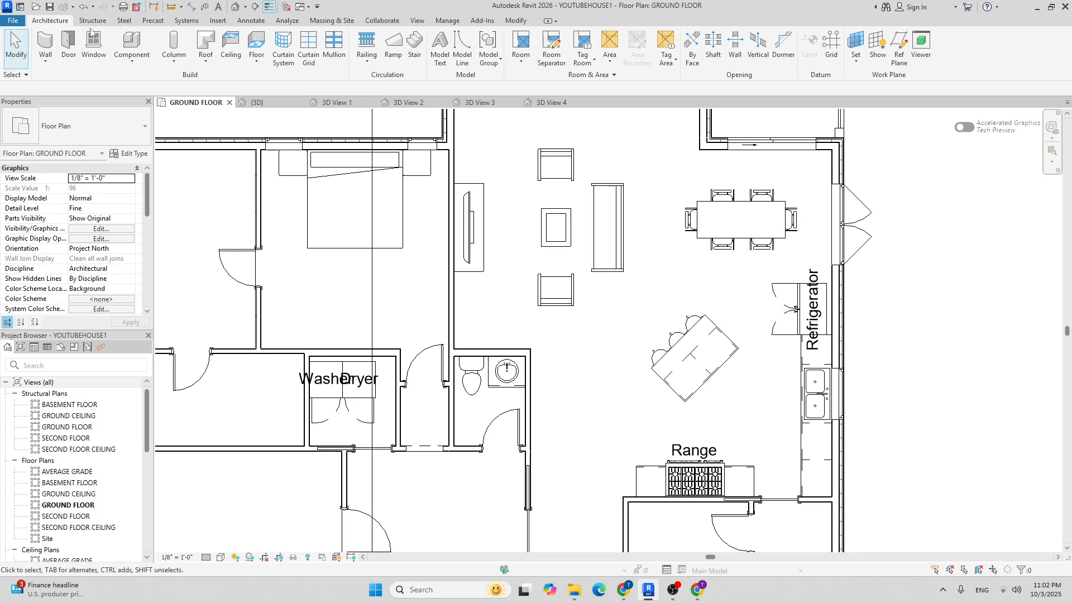
{"action": "left_click", "coordinate": [129, 43]}
{"action": "left_click", "coordinate": [481, 52]}
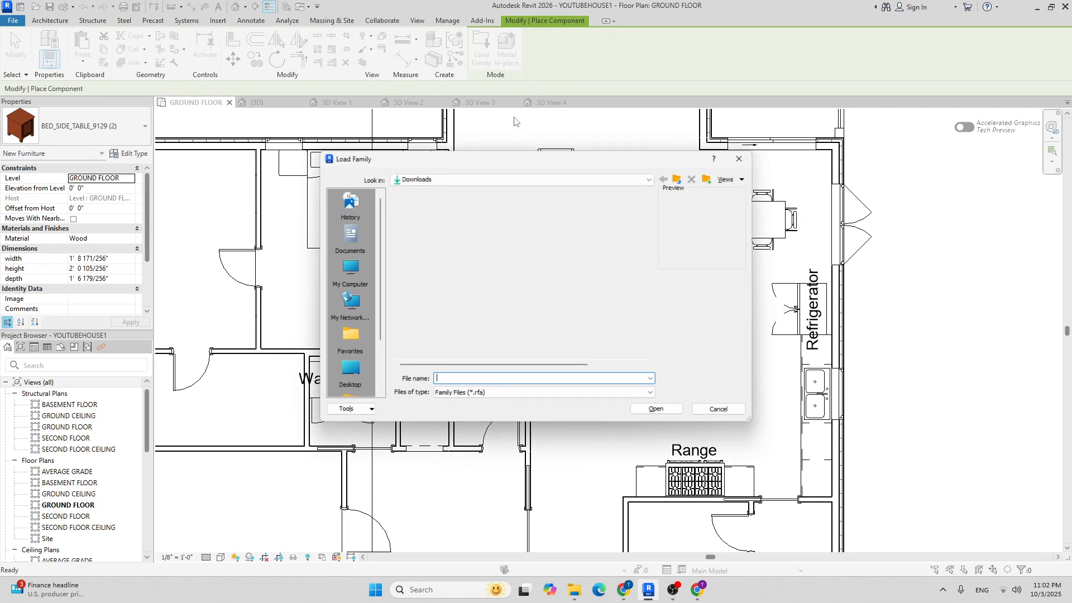
{"action": "left_click", "coordinate": [523, 185]}
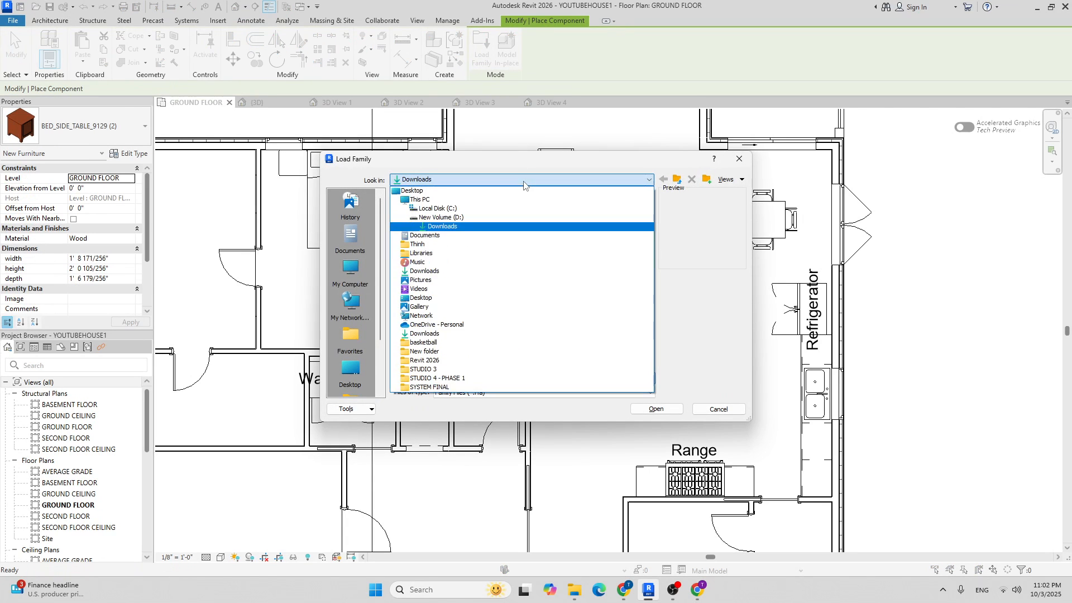
{"action": "left_click", "coordinate": [498, 210]}
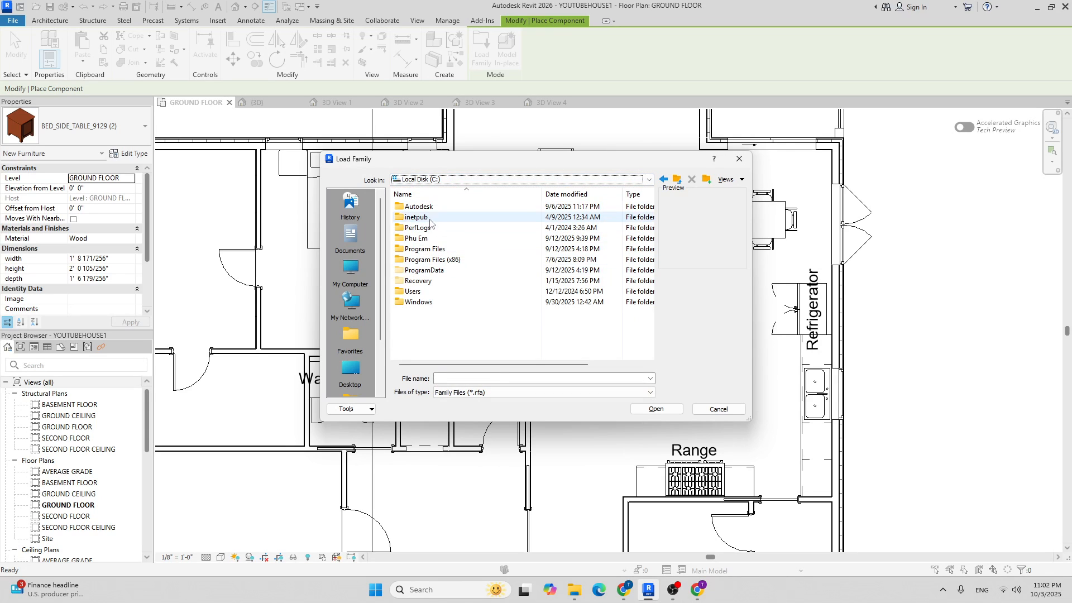
{"action": "left_click", "coordinate": [423, 271]}
{"action": "double_click", "coordinate": [423, 271]}
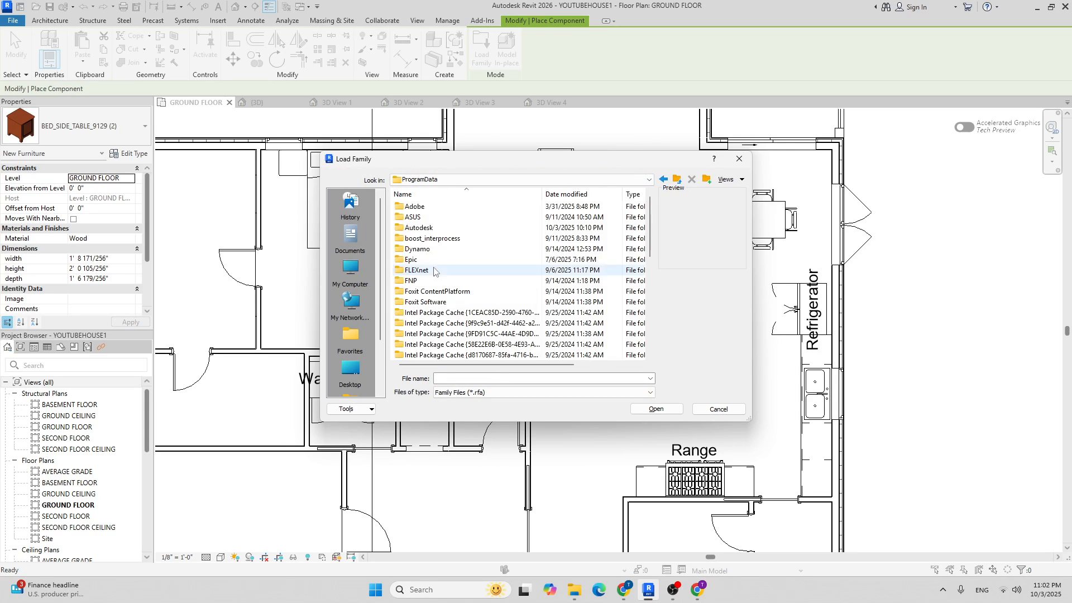
{"action": "double_click", "coordinate": [438, 229]}
{"action": "scroll", "coordinate": [463, 273], "scroll_direction": "down", "scroll_amount": 1}
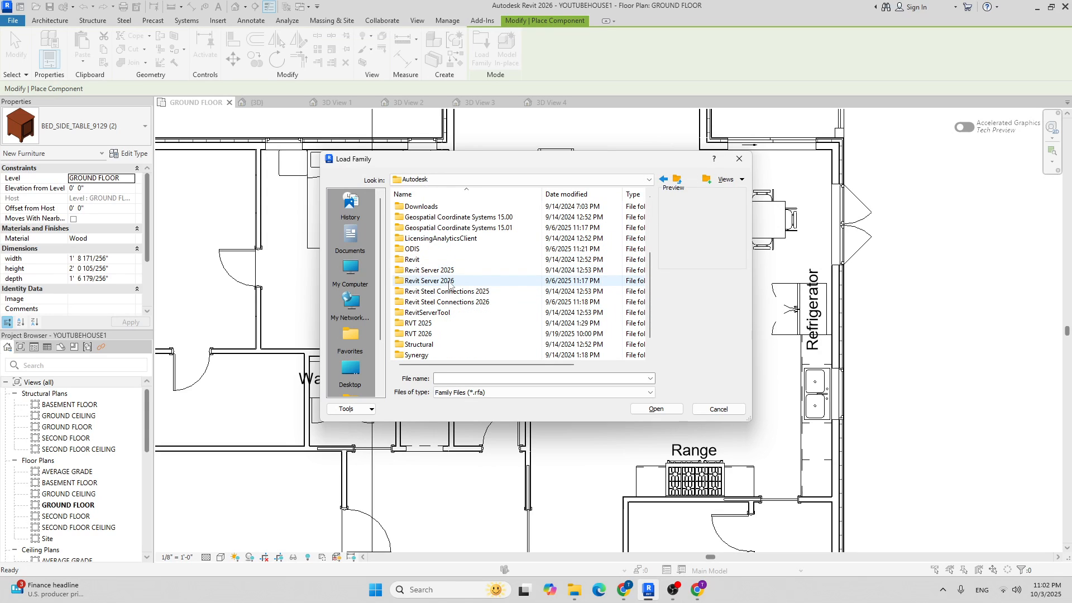
{"action": "scroll", "coordinate": [438, 306], "scroll_direction": "down", "scroll_amount": 1}
{"action": "double_click", "coordinate": [431, 312]}
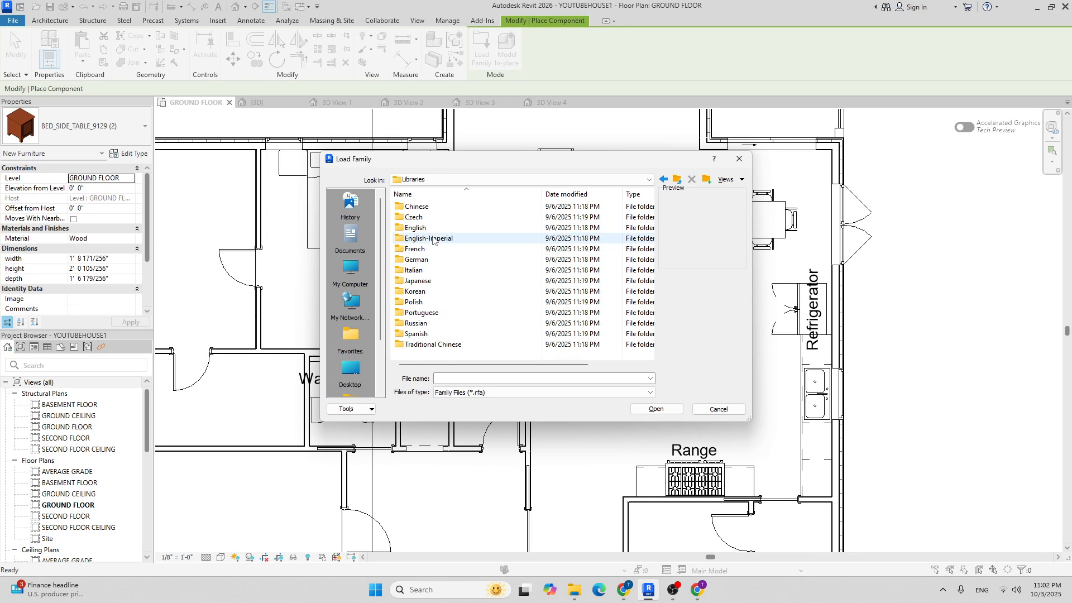
{"action": "double_click", "coordinate": [416, 228]}
{"action": "left_click", "coordinate": [677, 180]}
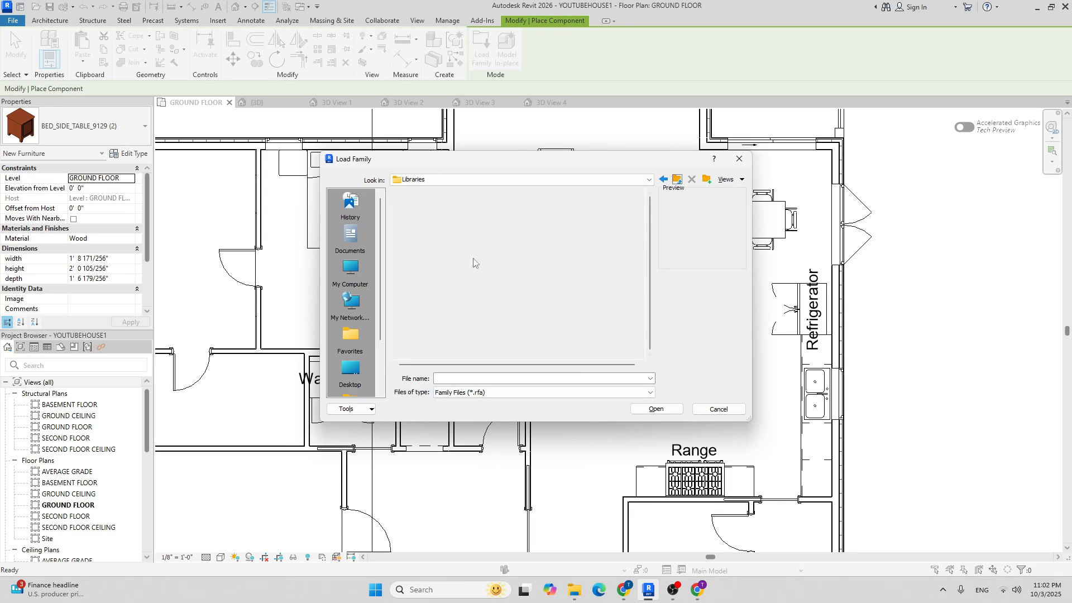
{"action": "double_click", "coordinate": [447, 242]}
{"action": "double_click", "coordinate": [425, 208]}
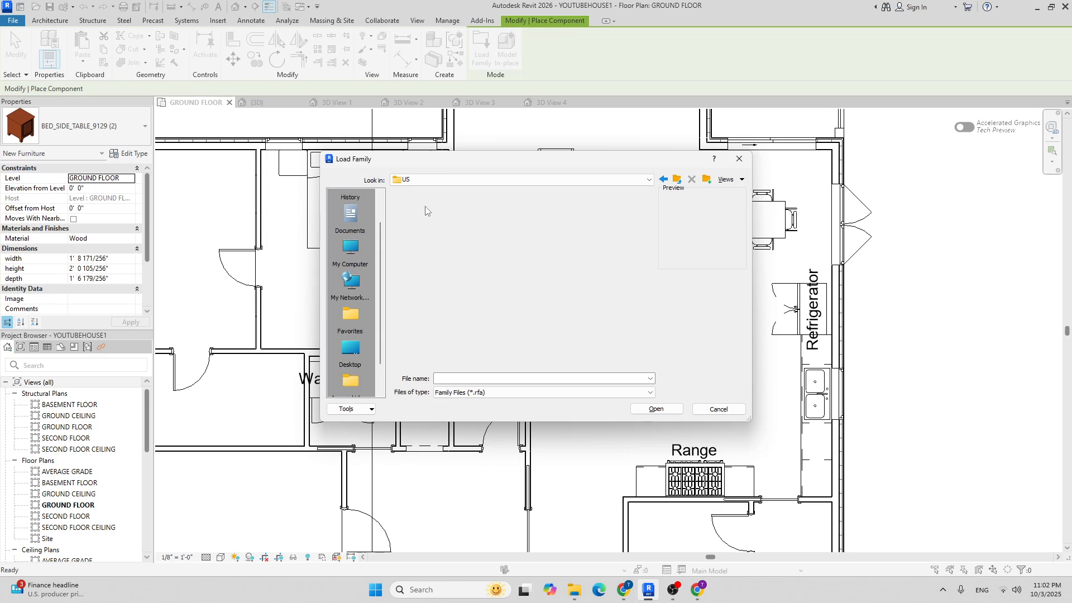
Preview the families in the Furniture folder, then open its Storage subfolder.
{"action": "scroll", "coordinate": [444, 255], "scroll_direction": "down", "scroll_amount": 2}
{"action": "scroll", "coordinate": [446, 255], "scroll_direction": "down", "scroll_amount": 3}
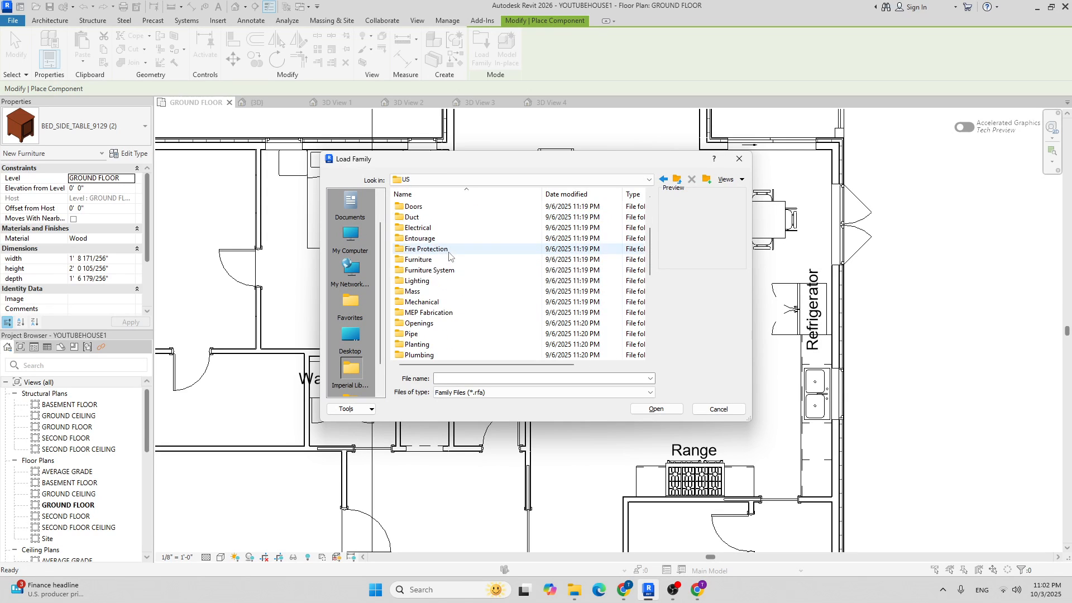
{"action": "scroll", "coordinate": [468, 266], "scroll_direction": "down", "scroll_amount": 3}
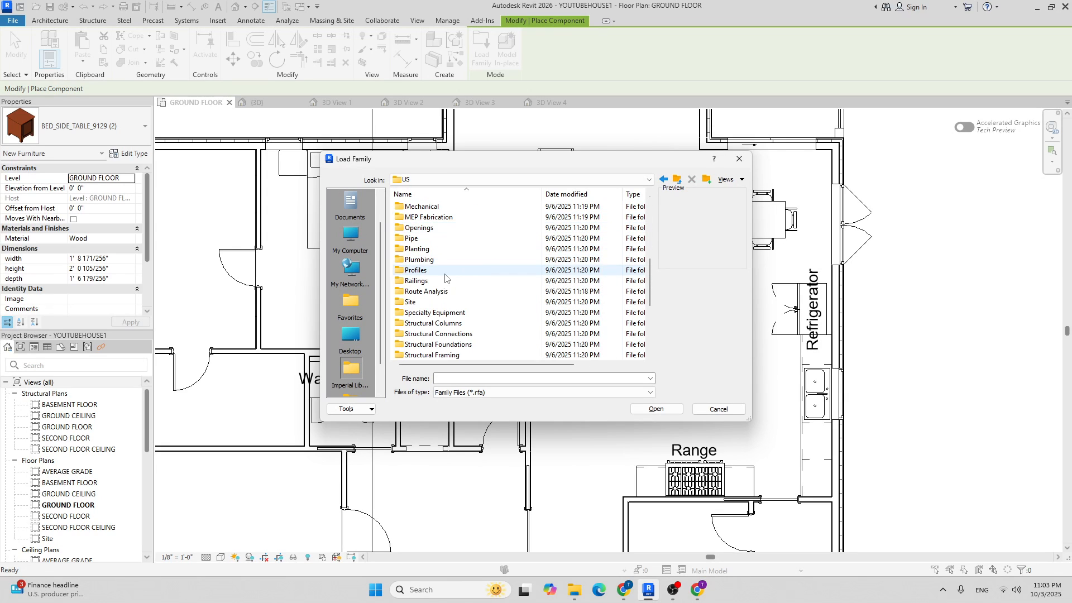
{"action": "scroll", "coordinate": [449, 272], "scroll_direction": "up", "scroll_amount": 5}
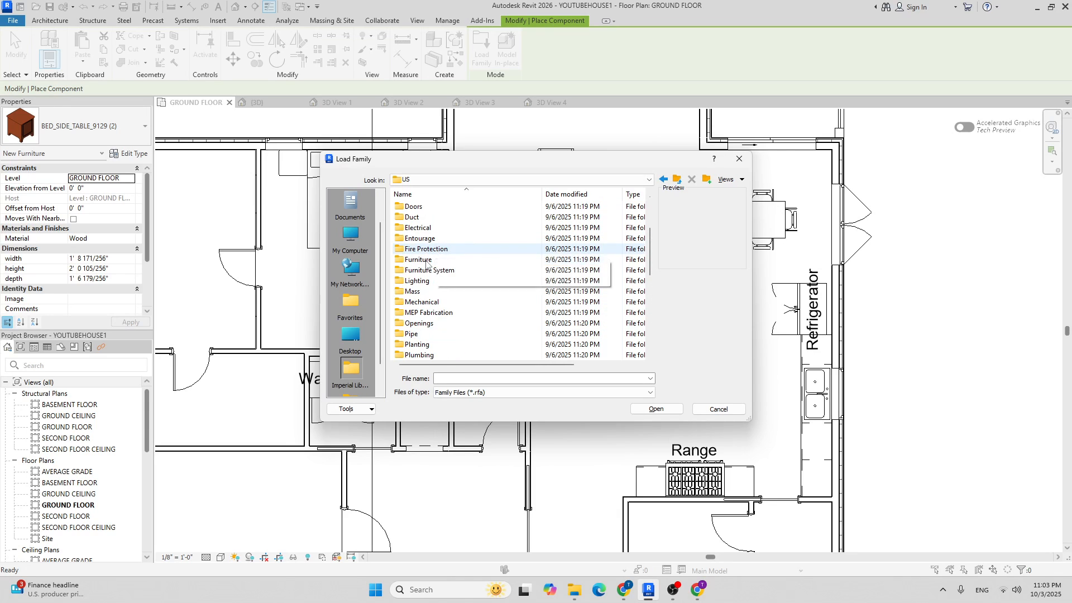
{"action": "double_click", "coordinate": [426, 260]}
{"action": "left_click", "coordinate": [431, 260]}
{"action": "right_click", "coordinate": [435, 259]}
{"action": "left_click", "coordinate": [415, 228]}
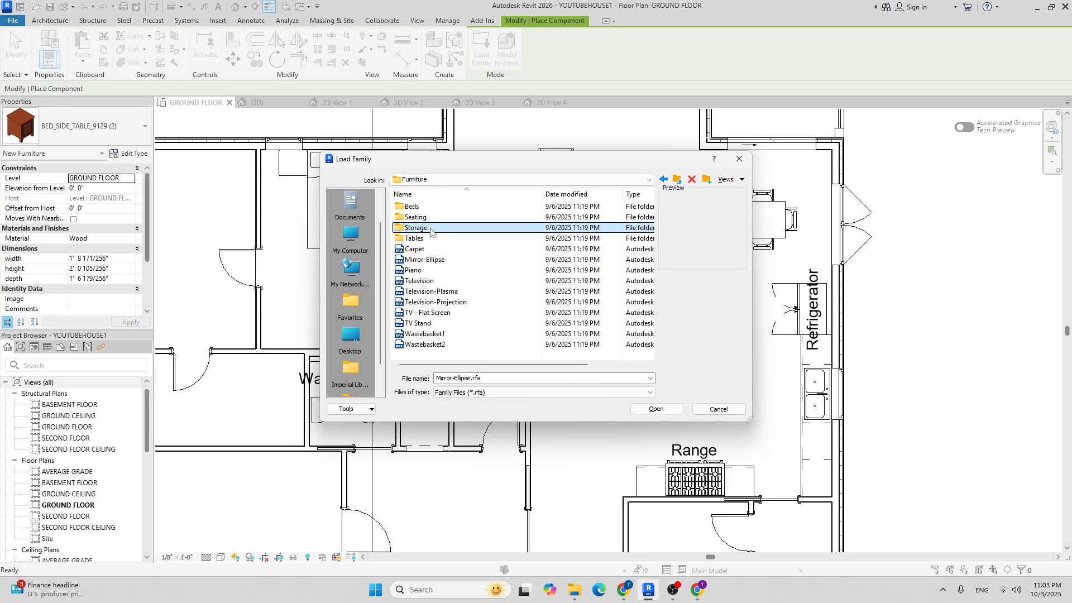
{"action": "left_click", "coordinate": [437, 249]}
{"action": "left_click", "coordinate": [431, 260]}
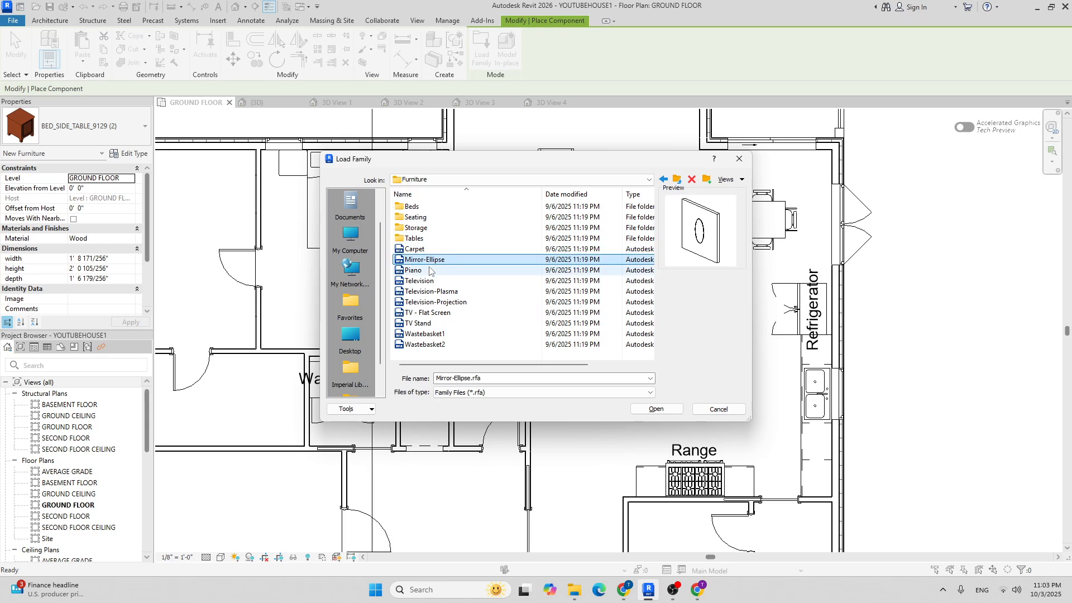
{"action": "left_click", "coordinate": [429, 270]}
{"action": "left_click", "coordinate": [428, 281]}
{"action": "left_click", "coordinate": [429, 292]}
{"action": "left_click", "coordinate": [429, 302]}
{"action": "left_click", "coordinate": [428, 312]}
{"action": "right_click", "coordinate": [427, 327]}
{"action": "left_click", "coordinate": [430, 249]}
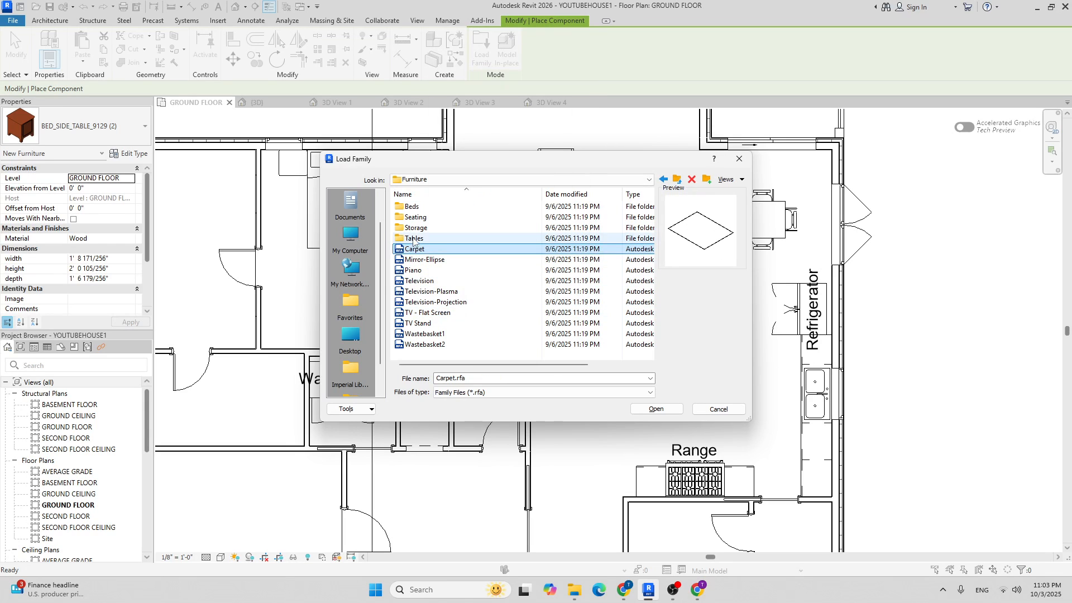
{"action": "left_click", "coordinate": [469, 227]}
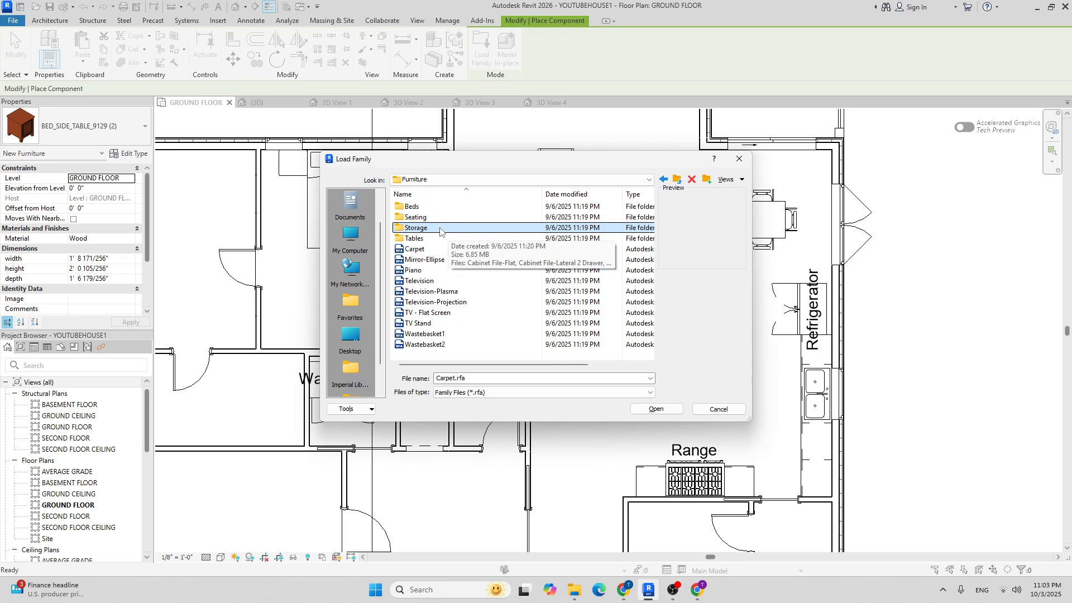
{"action": "double_click", "coordinate": [440, 228]}
Preview the Storage families and load Wardrobe.rfa into the project.
{"action": "left_click", "coordinate": [432, 206]}
{"action": "left_click", "coordinate": [434, 217]}
{"action": "scroll", "coordinate": [435, 279], "scroll_direction": "down", "scroll_amount": 1}
{"action": "left_click", "coordinate": [429, 291]}
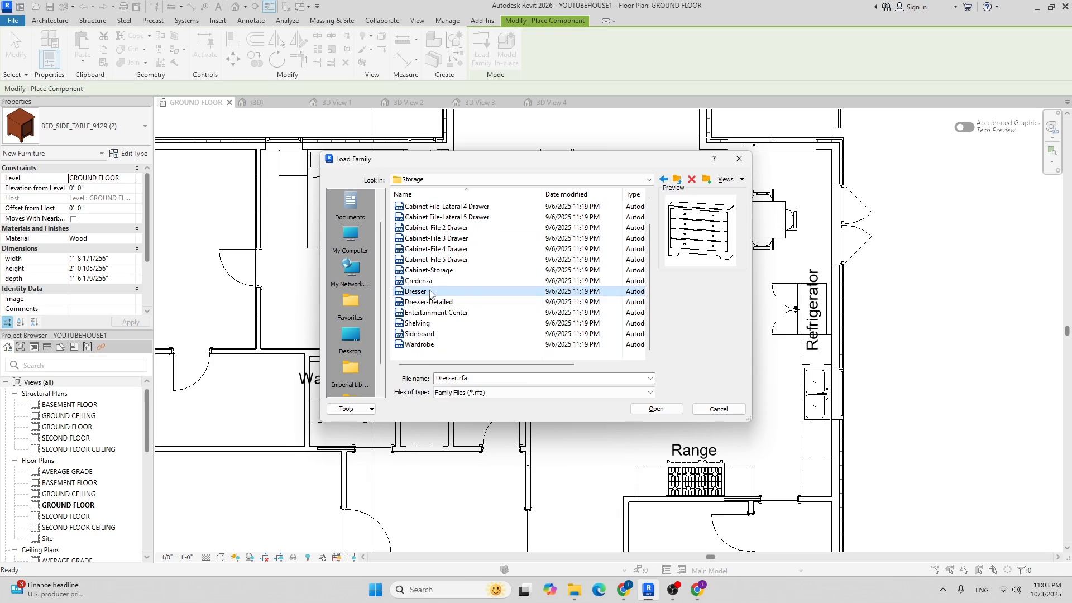
{"action": "right_click", "coordinate": [433, 303]}
{"action": "left_click", "coordinate": [430, 313]}
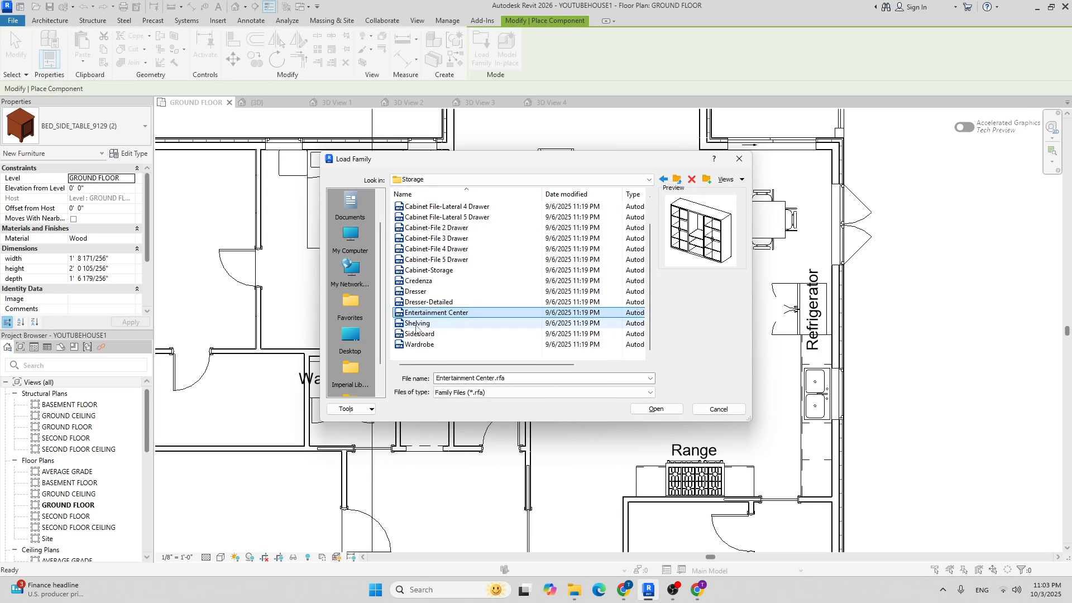
{"action": "left_click", "coordinate": [419, 323]}
{"action": "left_click", "coordinate": [419, 344]}
{"action": "right_click", "coordinate": [418, 344]}
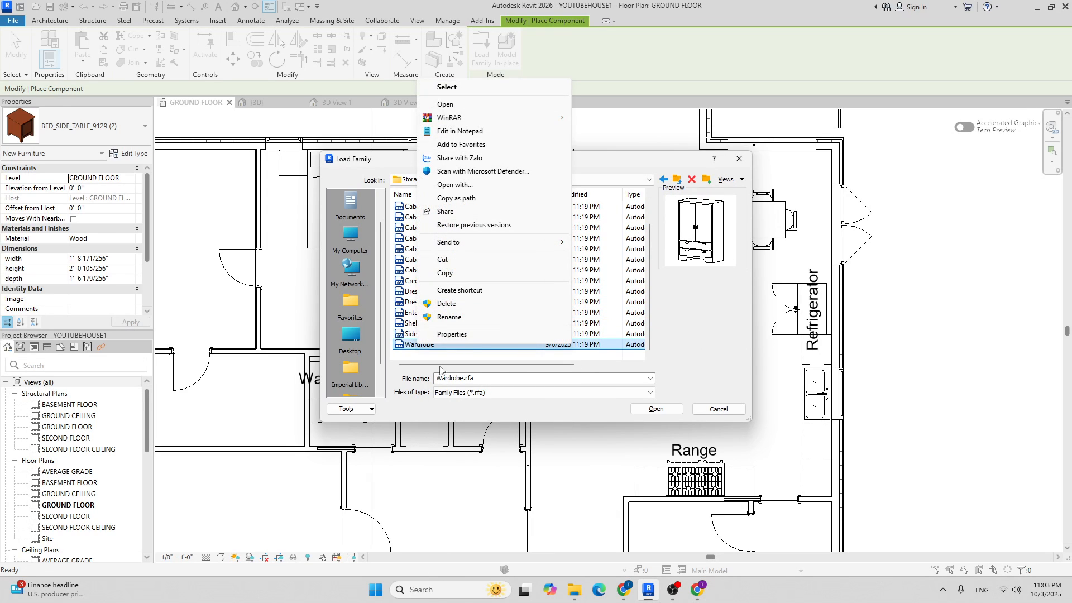
{"action": "left_click", "coordinate": [417, 346]}
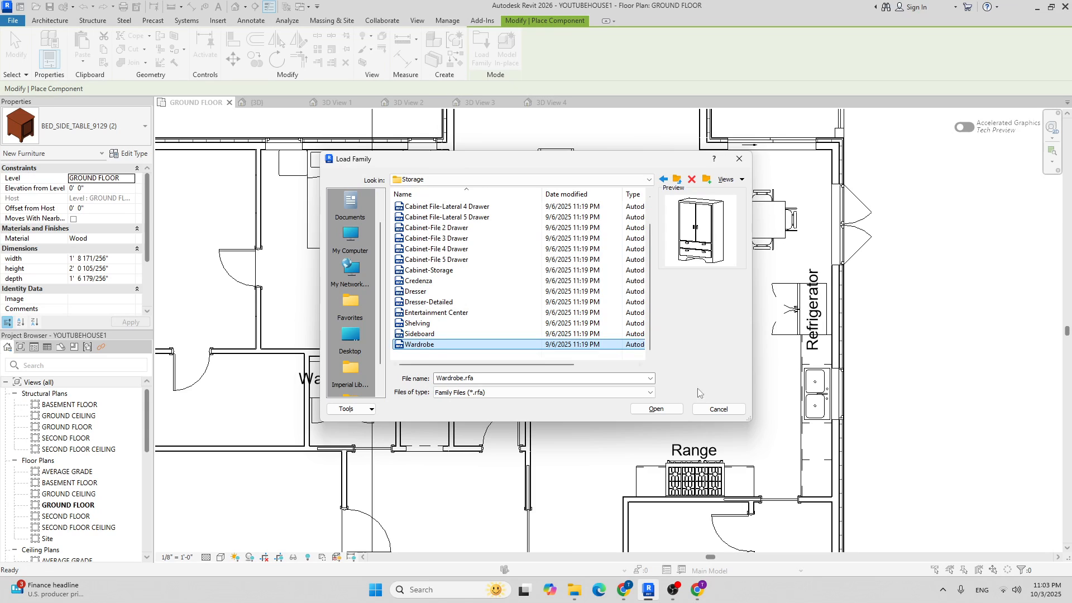
{"action": "left_click", "coordinate": [656, 409]}
{"action": "scroll", "coordinate": [356, 300], "scroll_direction": "up", "scroll_amount": 3}
Place the wardrobe, turned a quarter turn, against the bedroom wall.
{"action": "key", "text": "space"}
{"action": "left_click", "coordinate": [375, 371]}
{"action": "scroll", "coordinate": [414, 277], "scroll_direction": "down", "scroll_amount": 6}
{"action": "key", "text": "Escape"}
{"action": "scroll", "coordinate": [402, 285], "scroll_direction": "up", "scroll_amount": 5}
{"action": "scroll", "coordinate": [413, 304], "scroll_direction": "down", "scroll_amount": 3}
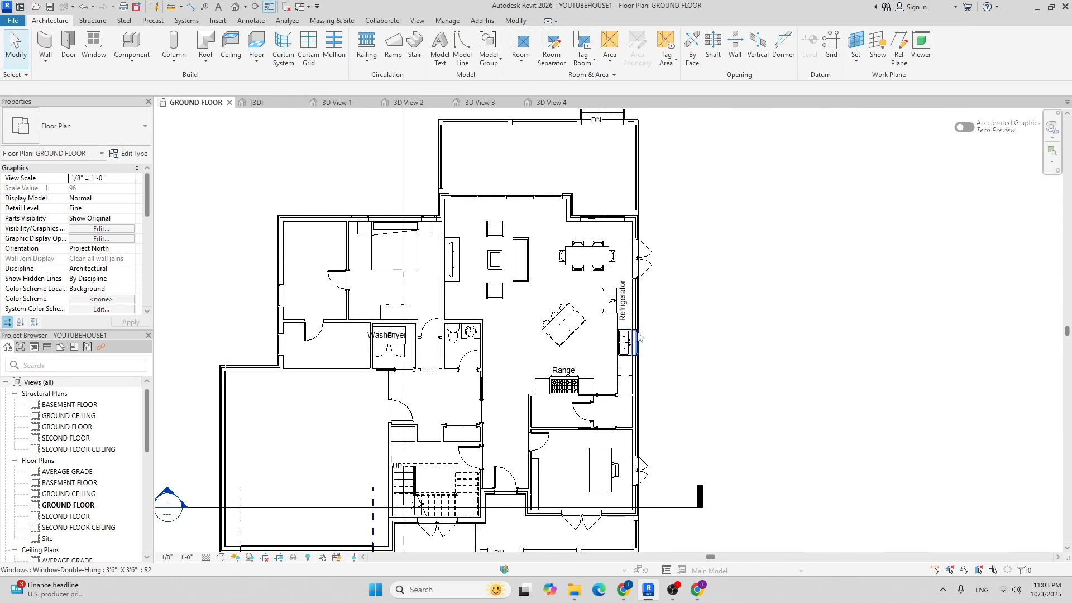
{"action": "scroll", "coordinate": [425, 281], "scroll_direction": "up", "scroll_amount": 3}
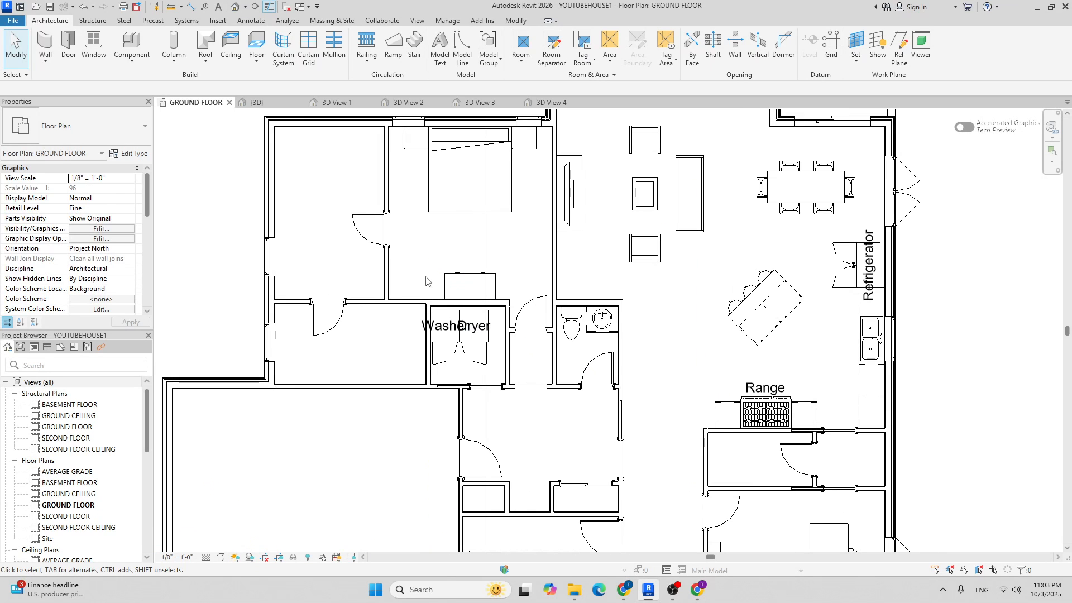
{"action": "scroll", "coordinate": [438, 323], "scroll_direction": "down", "scroll_amount": 3}
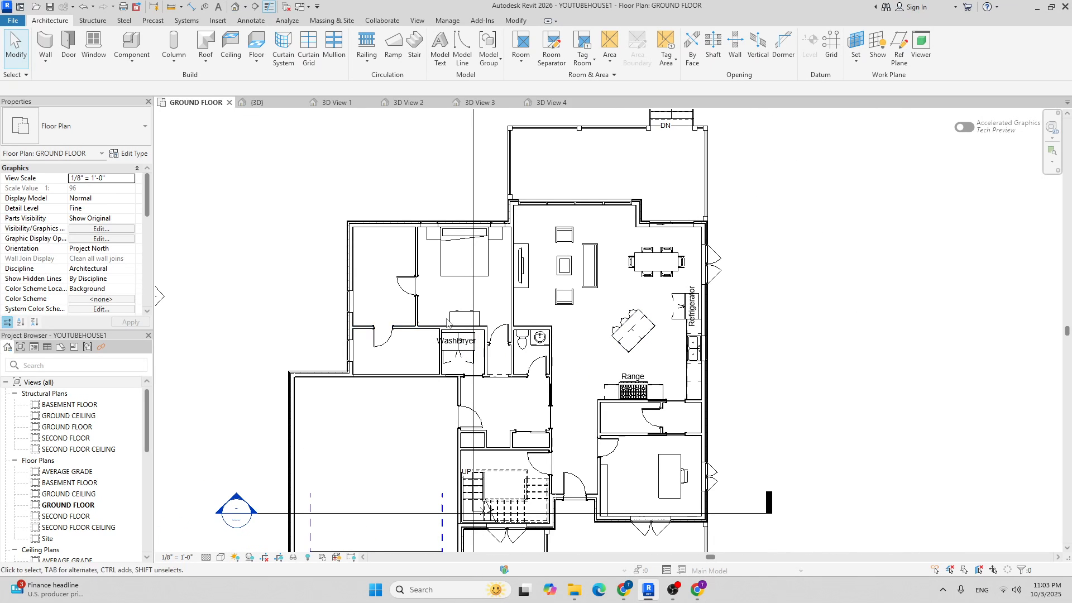
{"action": "middle_click_drag", "start_coordinate": [536, 318], "coordinate": [593, 354]}
{"action": "scroll", "coordinate": [521, 353], "scroll_direction": "up", "scroll_amount": 3}
Move the wardrobe into the bedroom's lower left wall corner.
{"action": "left_click", "coordinate": [522, 356]}
{"action": "left_click", "coordinate": [236, 62]}
{"action": "scroll", "coordinate": [479, 363], "scroll_direction": "up", "scroll_amount": 4}
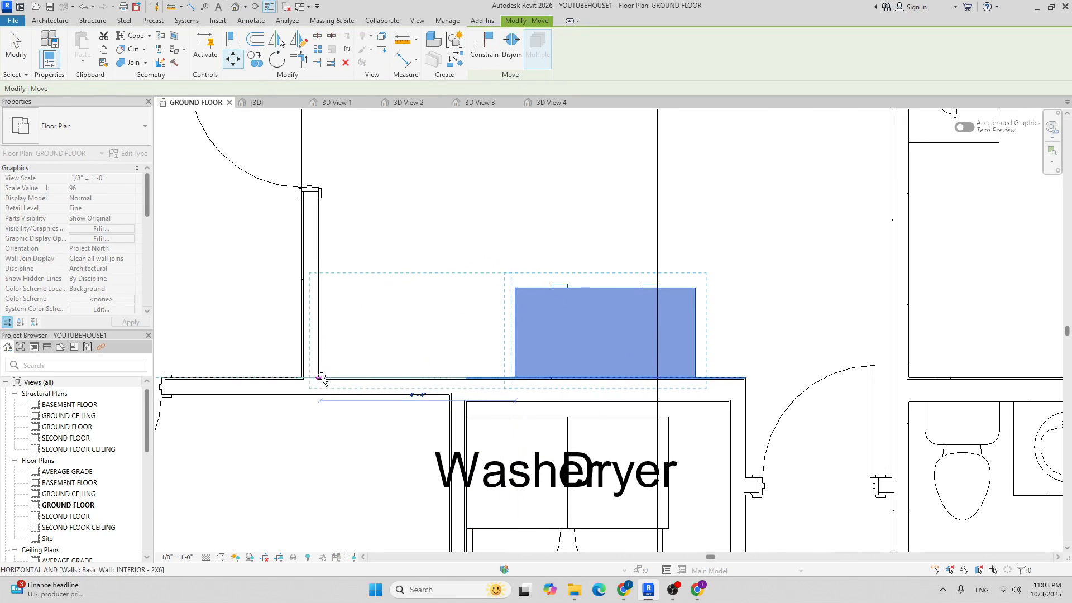
{"action": "left_click", "coordinate": [320, 378]}
{"action": "scroll", "coordinate": [436, 263], "scroll_direction": "down", "scroll_amount": 3}
{"action": "left_click", "coordinate": [450, 239]}
Pick the 36" x 10" x 72" Shelving component type, then cancel further placement.
{"action": "left_click", "coordinate": [47, 21]}
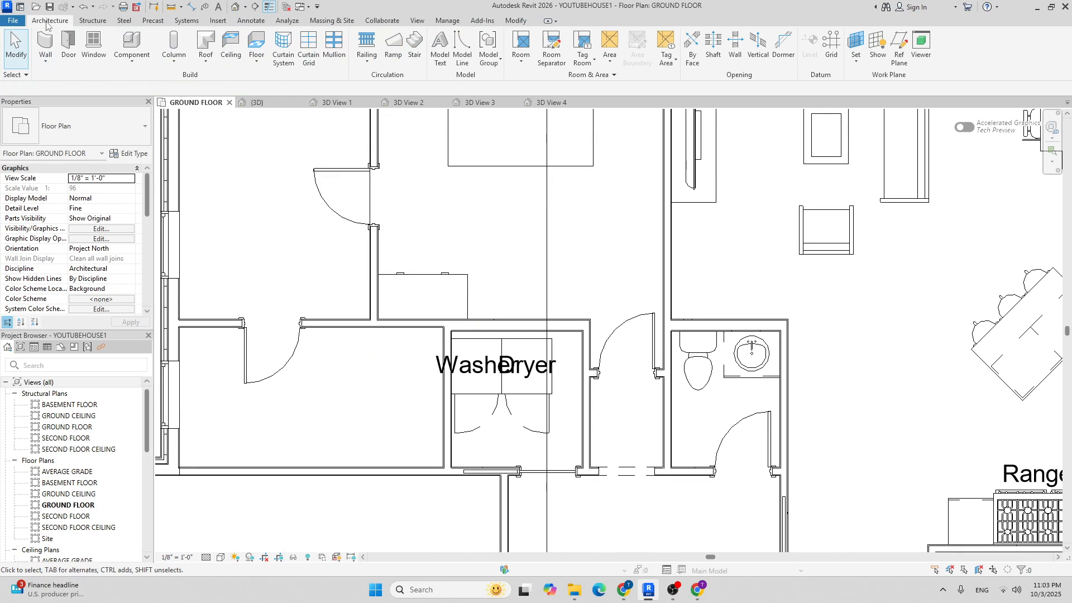
{"action": "right_click", "coordinate": [138, 36]}
{"action": "left_click", "coordinate": [127, 44]}
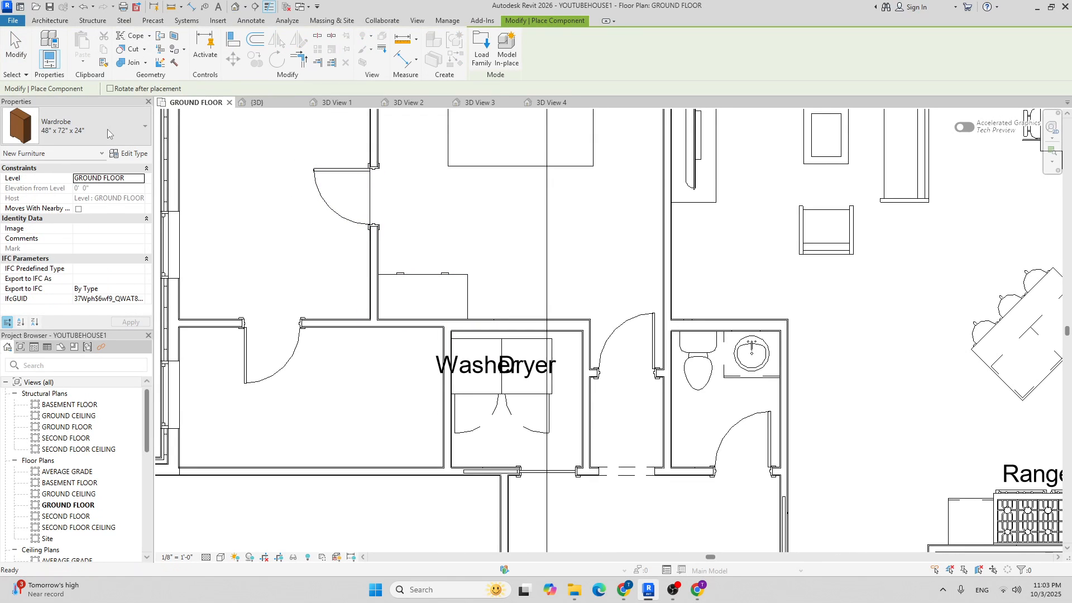
{"action": "left_click", "coordinate": [107, 129]}
{"action": "type", "text": "shel"}
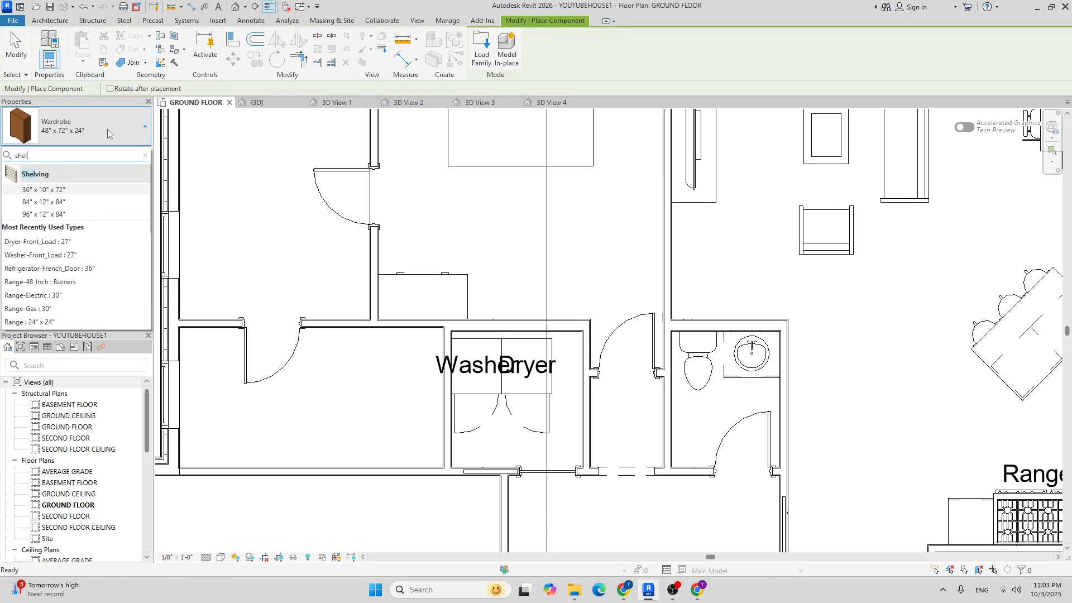
{"action": "left_click", "coordinate": [67, 190]}
{"action": "scroll", "coordinate": [522, 285], "scroll_direction": "up", "scroll_amount": 3}
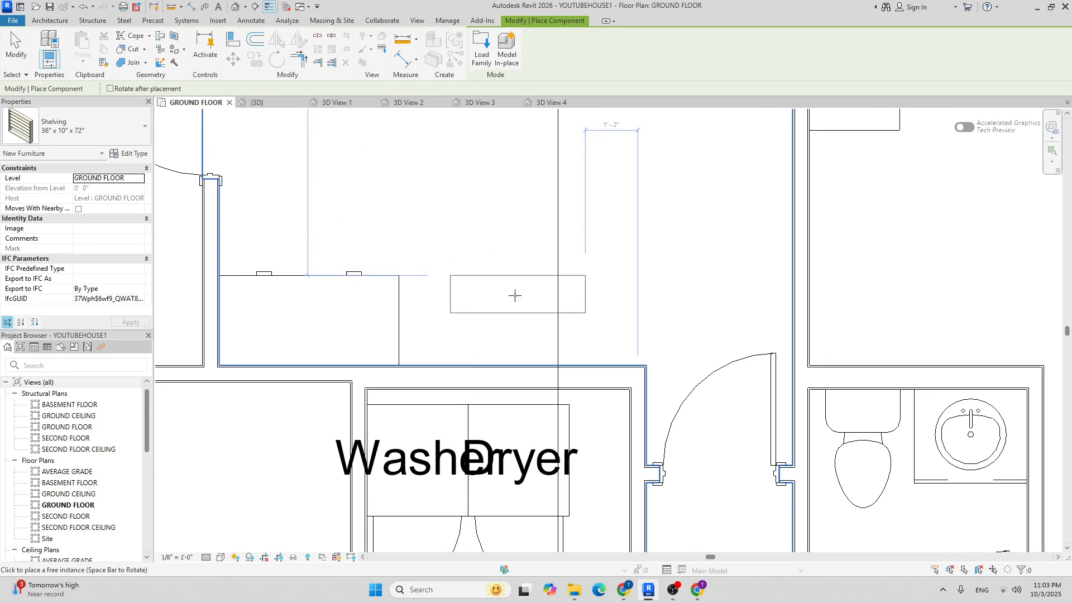
{"action": "scroll", "coordinate": [540, 262], "scroll_direction": "down", "scroll_amount": 6}
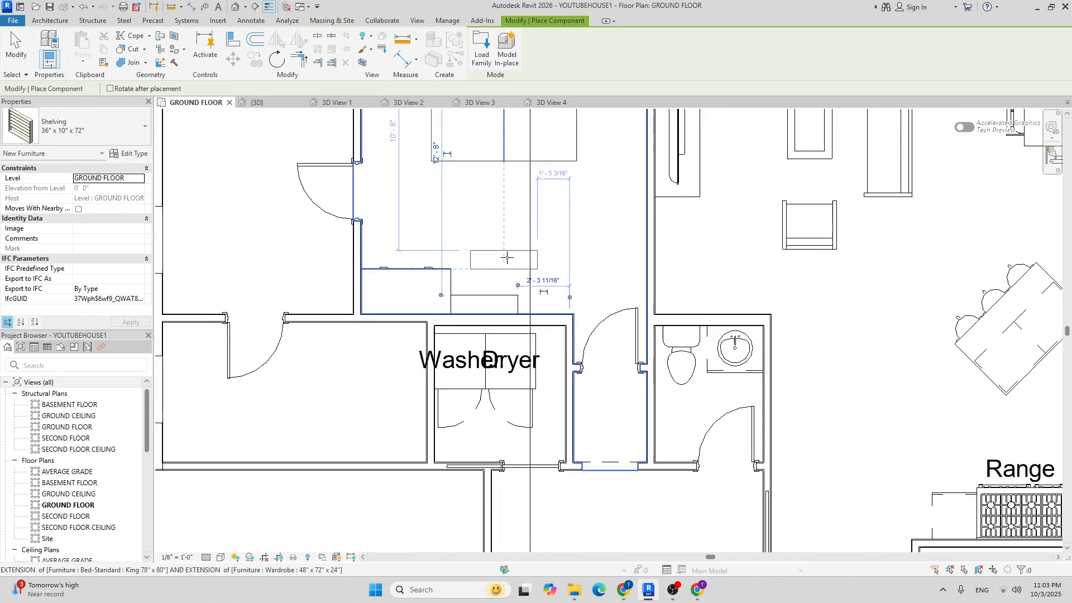
{"action": "key", "text": "Escape"}
{"action": "scroll", "coordinate": [540, 263], "scroll_direction": "down", "scroll_amount": 3}
{"action": "scroll", "coordinate": [540, 262], "scroll_direction": "up", "scroll_amount": 6}
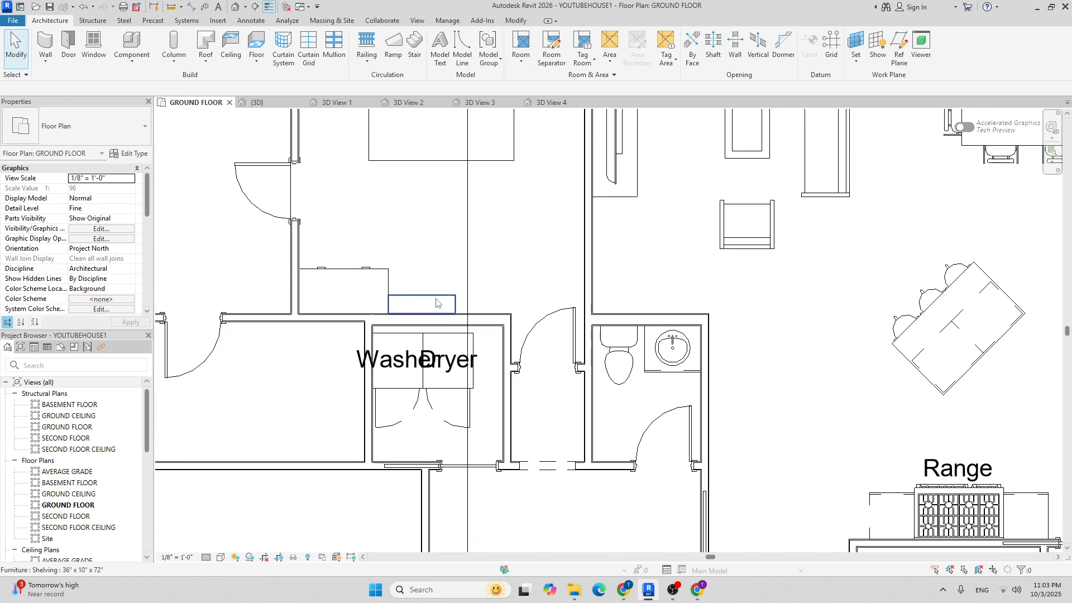
Try the 84" x 12" x 84" size on the laundry shelf, then undo it.
{"action": "left_click", "coordinate": [522, 264]}
{"action": "left_click", "coordinate": [100, 138]}
{"action": "left_click", "coordinate": [112, 204]}
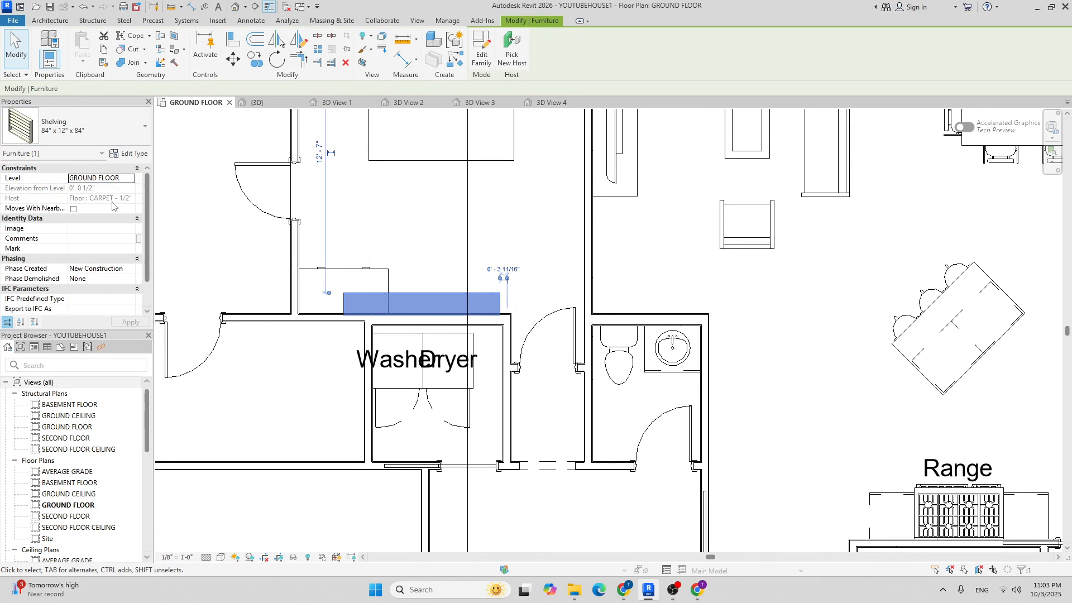
{"action": "key", "text": "ctrl+z"}
{"action": "scroll", "coordinate": [445, 297], "scroll_direction": "down", "scroll_amount": 1}
{"action": "scroll", "coordinate": [445, 297], "scroll_direction": "down", "scroll_amount": 5}
{"action": "scroll", "coordinate": [444, 285], "scroll_direction": "up", "scroll_amount": 2}
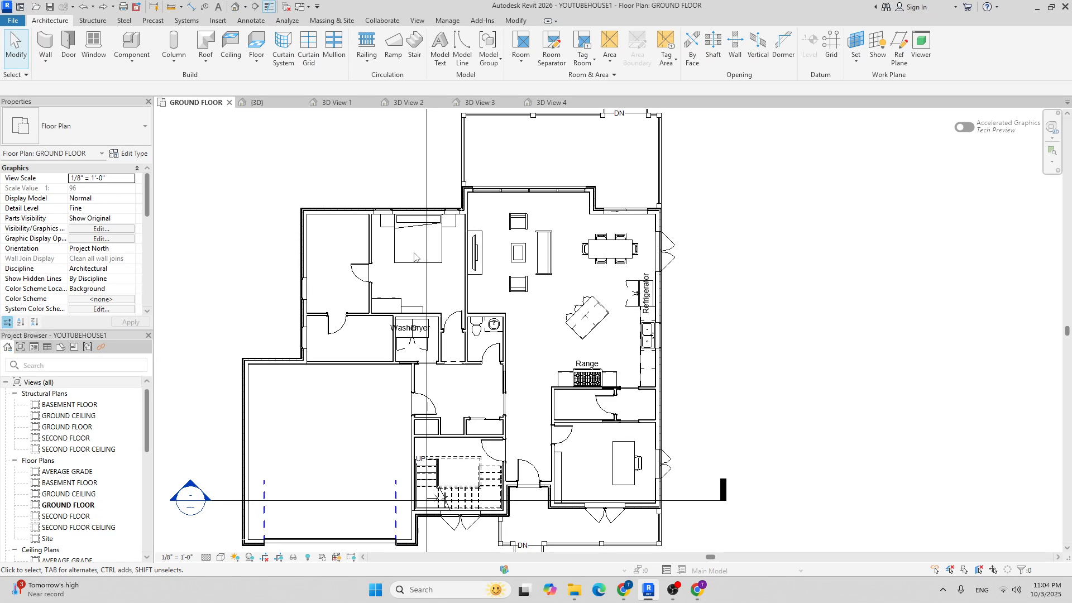
Pan the plan, then start and cancel a component placement.
{"action": "scroll", "coordinate": [373, 265], "scroll_direction": "up", "scroll_amount": 3}
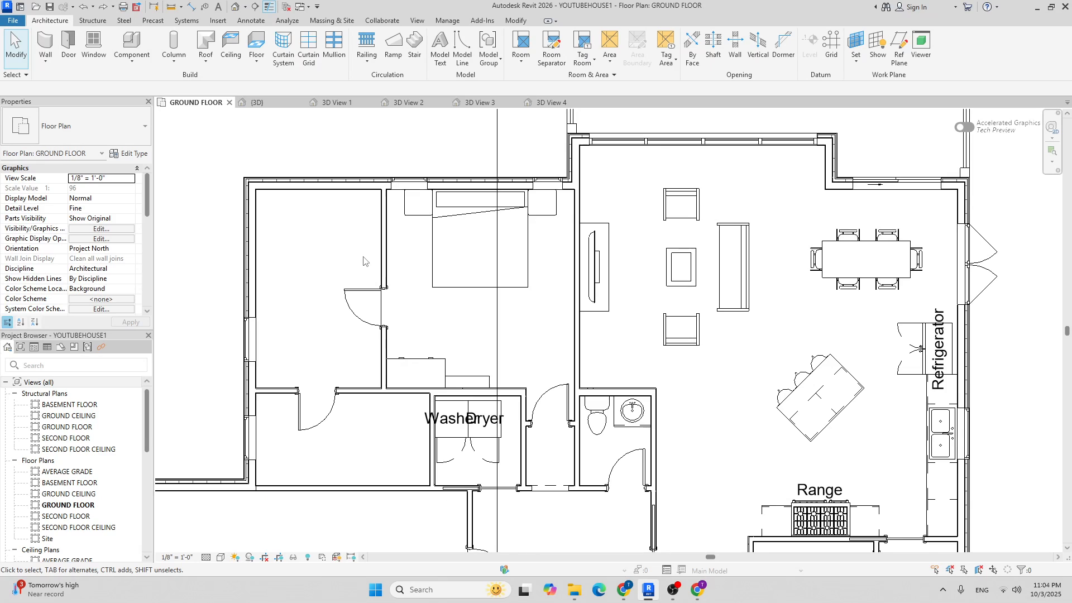
{"action": "middle_click_drag", "start_coordinate": [336, 250], "coordinate": [366, 242]}
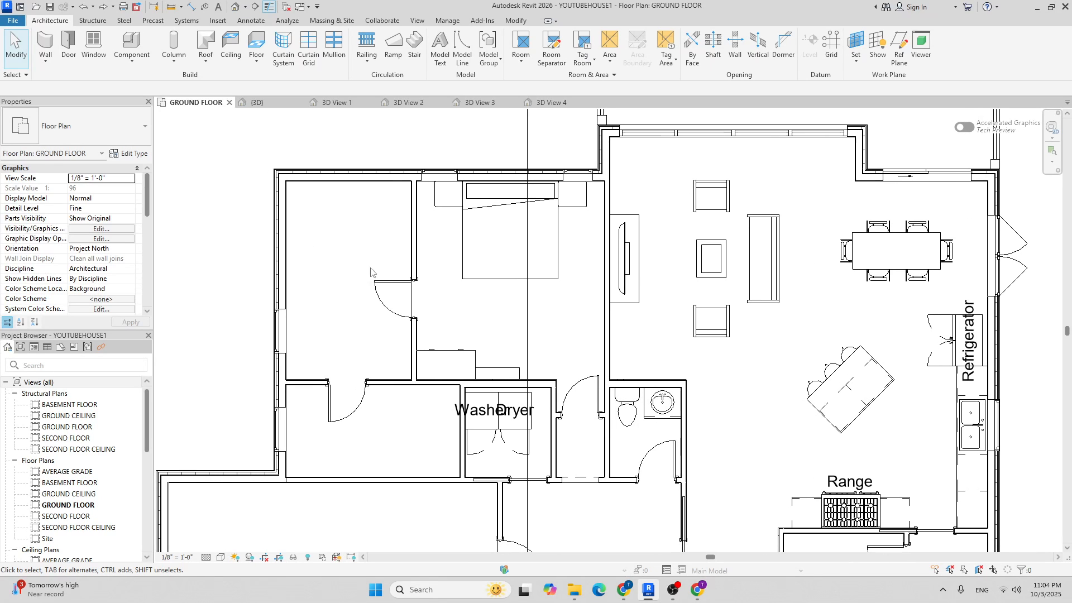
{"action": "left_click", "coordinate": [132, 44]}
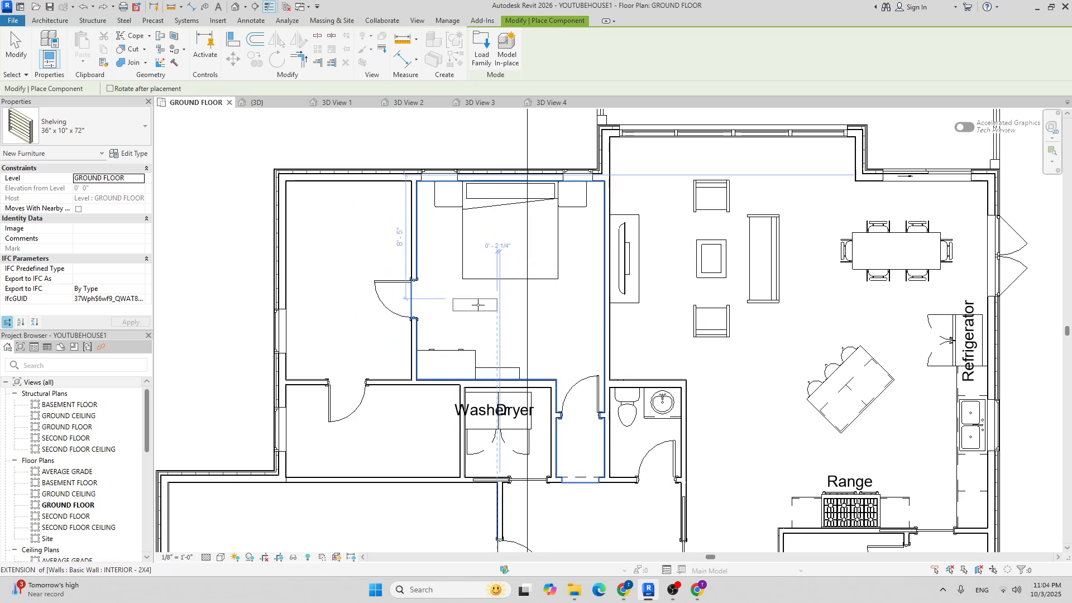
{"action": "key", "text": "Escape"}
Select the half bath's vanity counter top together with its round sink.
{"action": "scroll", "coordinate": [664, 405], "scroll_direction": "up", "scroll_amount": 4}
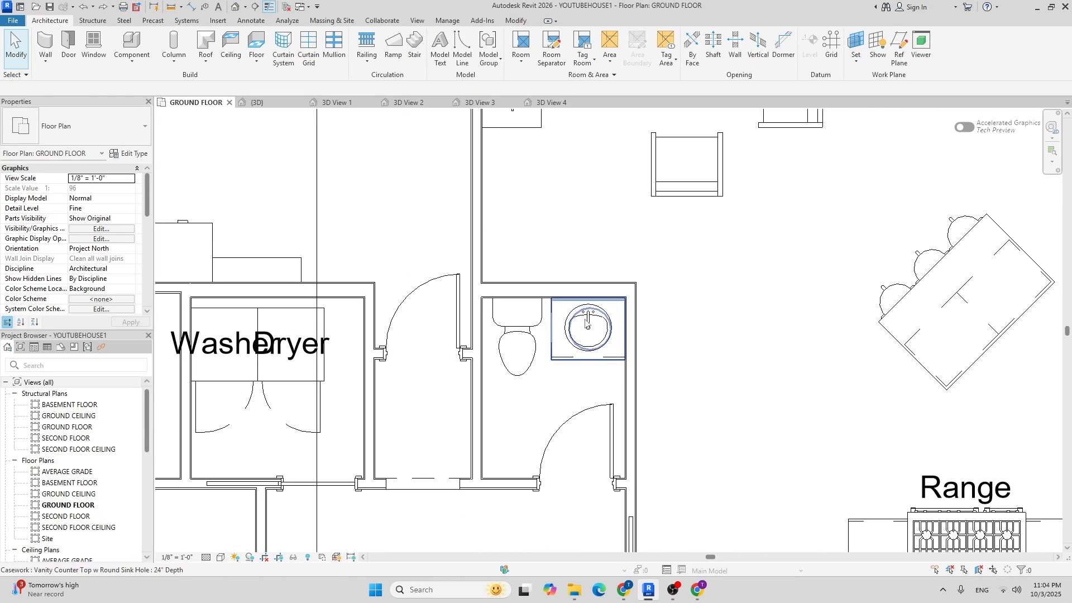
{"action": "scroll", "coordinate": [596, 338], "scroll_direction": "down", "scroll_amount": 3}
{"action": "scroll", "coordinate": [544, 356], "scroll_direction": "up", "scroll_amount": 8}
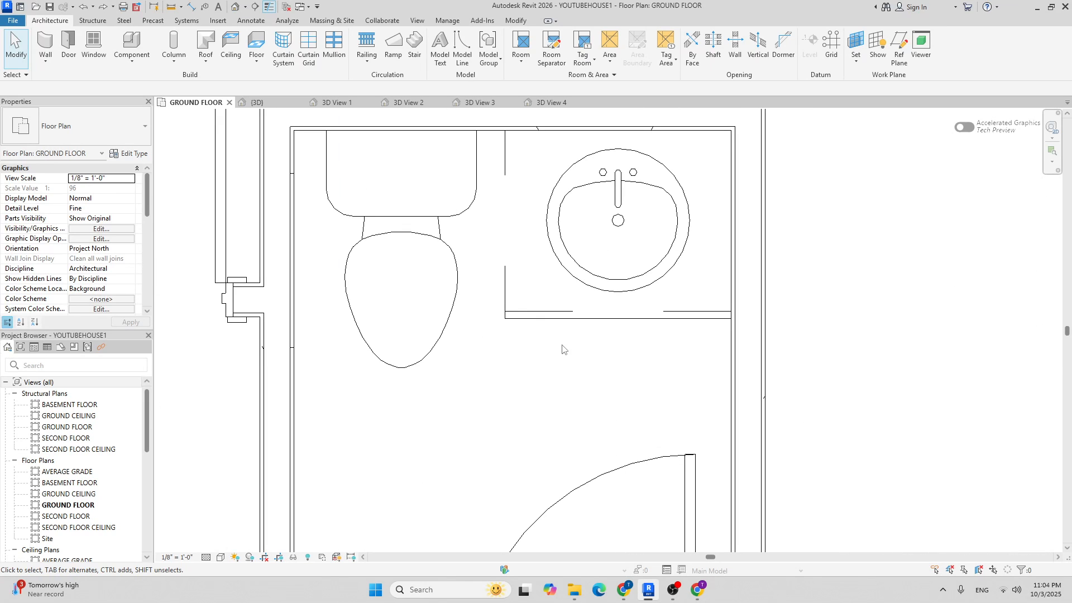
{"action": "left_click", "coordinate": [590, 321]}
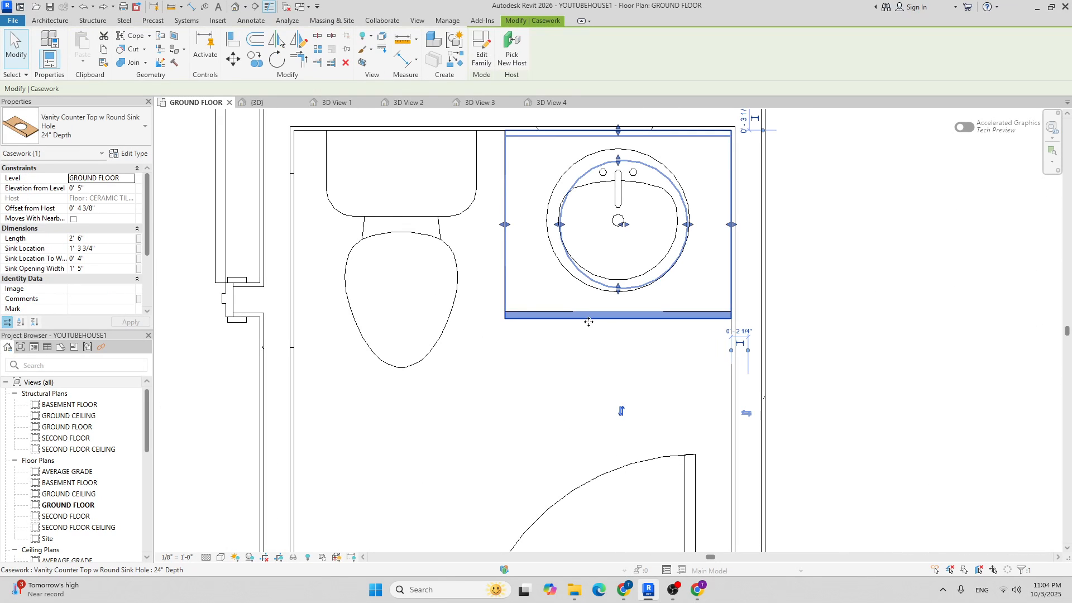
{"action": "left_click", "coordinate": [574, 185], "text": "ctrl"}
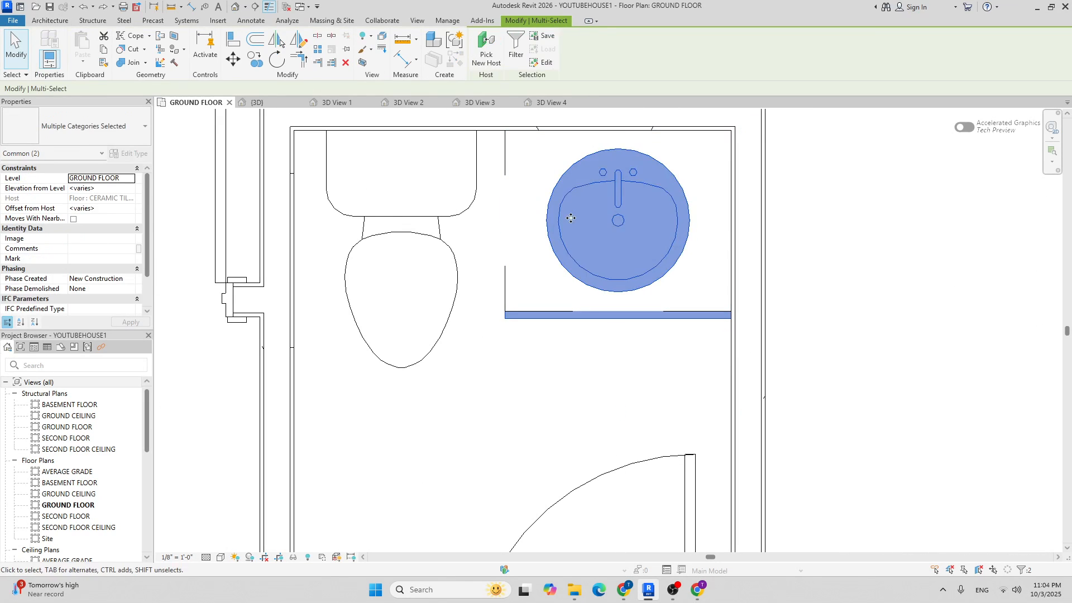
Add the base cabinet to the selection and copy the vanity into the room beside the bedroom.
{"action": "left_click", "coordinate": [515, 307], "text": "ctrl"}
{"action": "scroll", "coordinate": [493, 191], "scroll_direction": "down", "scroll_amount": 1}
{"action": "scroll", "coordinate": [494, 191], "scroll_direction": "down", "scroll_amount": 2}
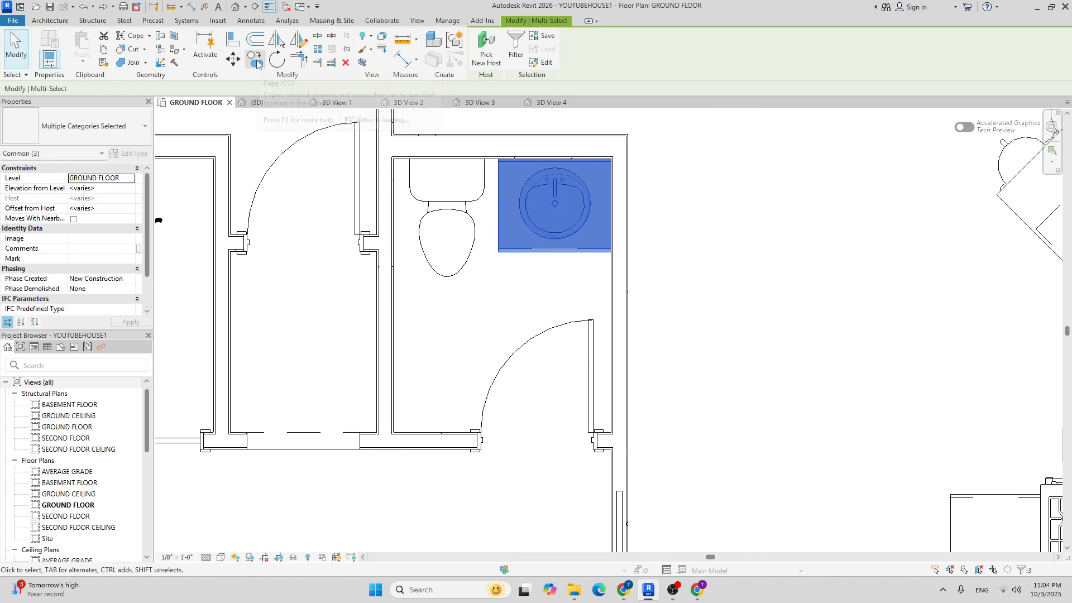
{"action": "left_click", "coordinate": [257, 61]}
{"action": "left_click", "coordinate": [499, 253]}
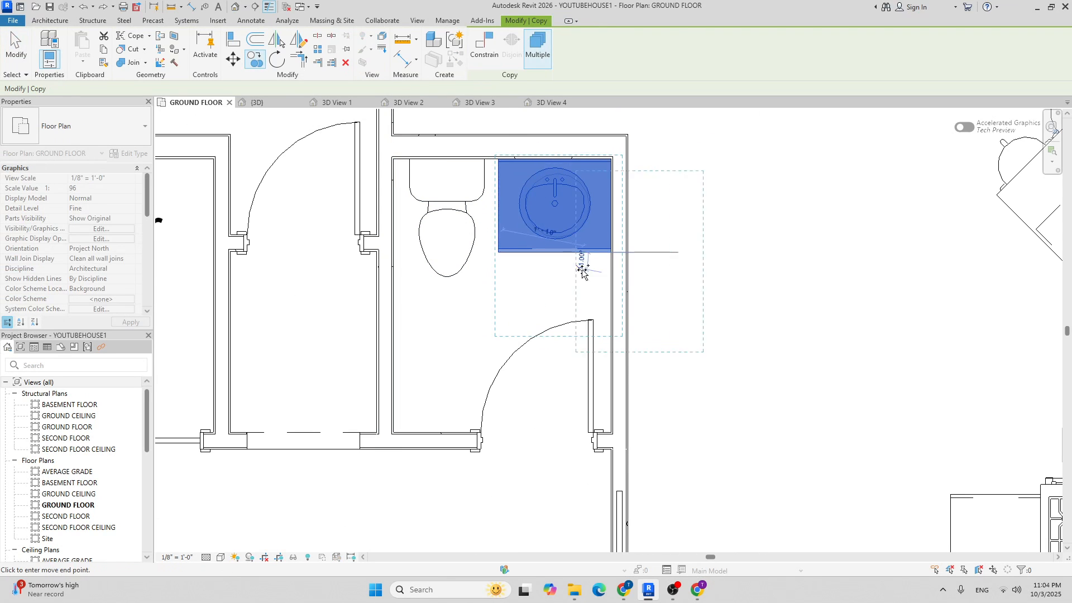
{"action": "scroll", "coordinate": [580, 268], "scroll_direction": "down", "scroll_amount": 4}
{"action": "left_click", "coordinate": [462, 360]}
{"action": "scroll", "coordinate": [491, 334], "scroll_direction": "down", "scroll_amount": 3}
{"action": "scroll", "coordinate": [497, 331], "scroll_direction": "up", "scroll_amount": 3}
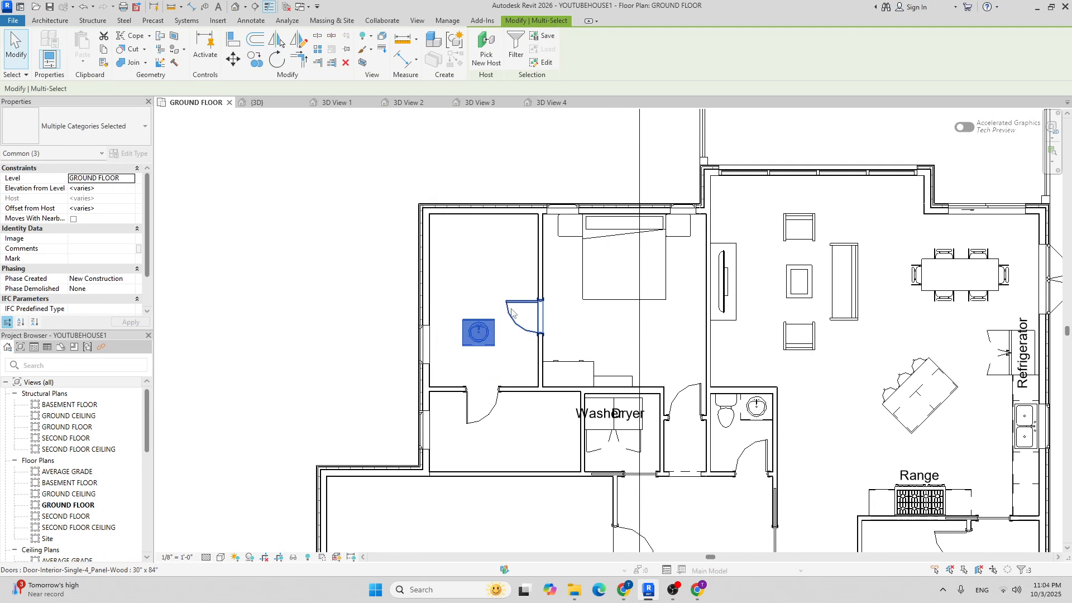
Rotate the copied vanity 90°.
{"action": "left_click", "coordinate": [276, 59]}
{"action": "scroll", "coordinate": [499, 369], "scroll_direction": "up", "scroll_amount": 3}
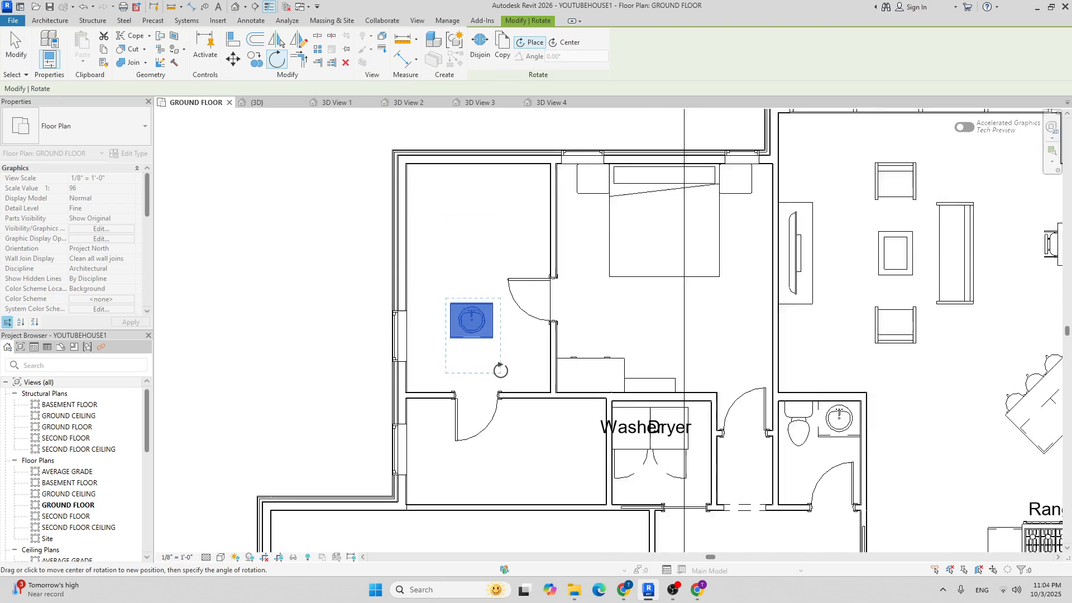
{"action": "scroll", "coordinate": [439, 279], "scroll_direction": "up", "scroll_amount": 5}
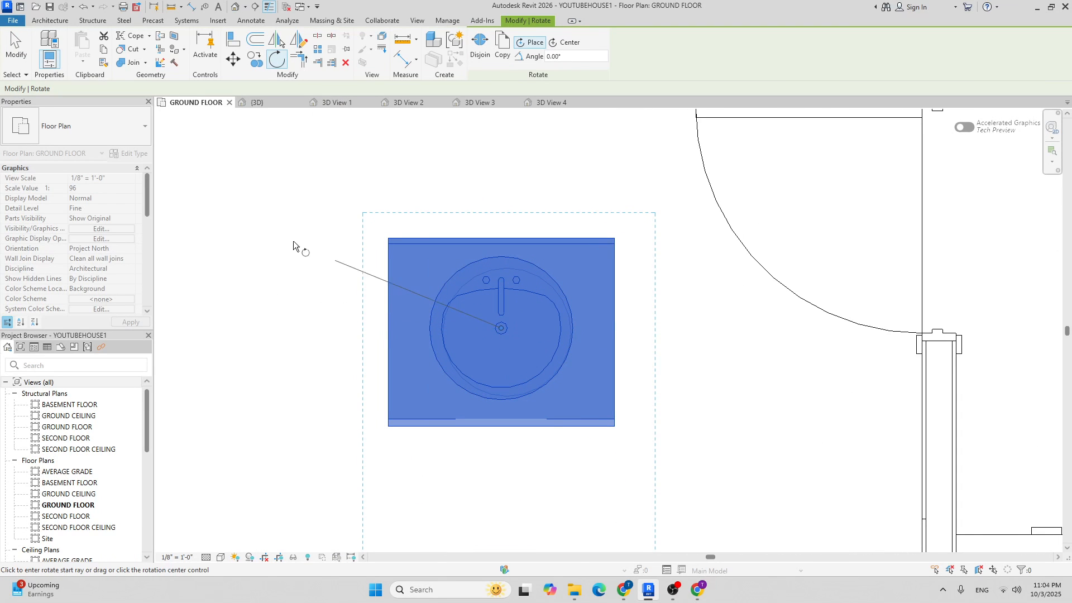
{"action": "left_click", "coordinate": [284, 327]}
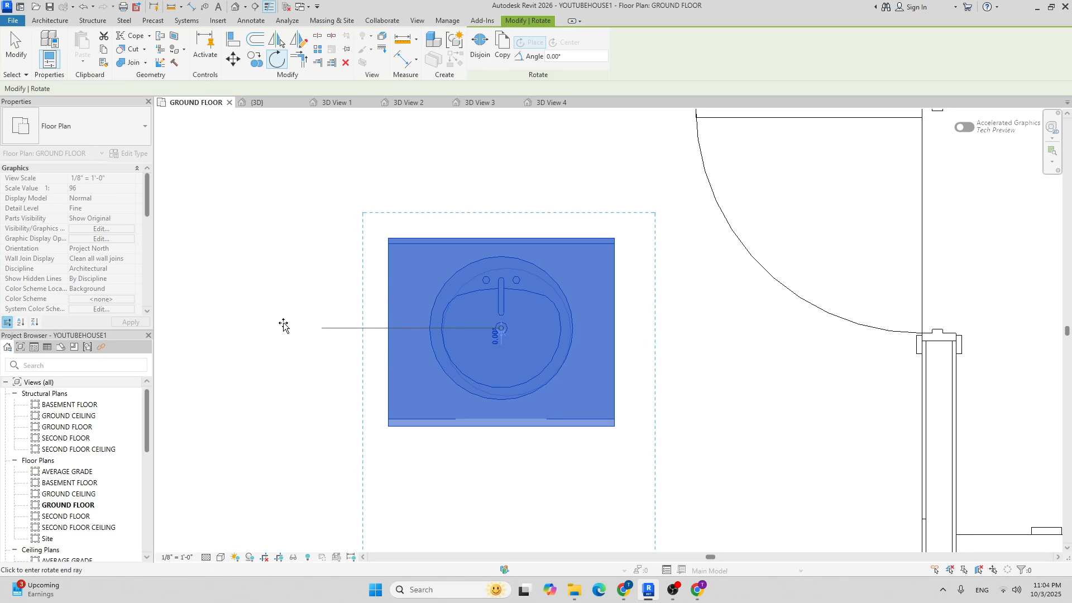
{"action": "type", "text": "90"}
{"action": "key", "text": "Return"}
{"action": "scroll", "coordinate": [351, 219], "scroll_direction": "down", "scroll_amount": 3}
{"action": "scroll", "coordinate": [350, 219], "scroll_direction": "down", "scroll_amount": 2}
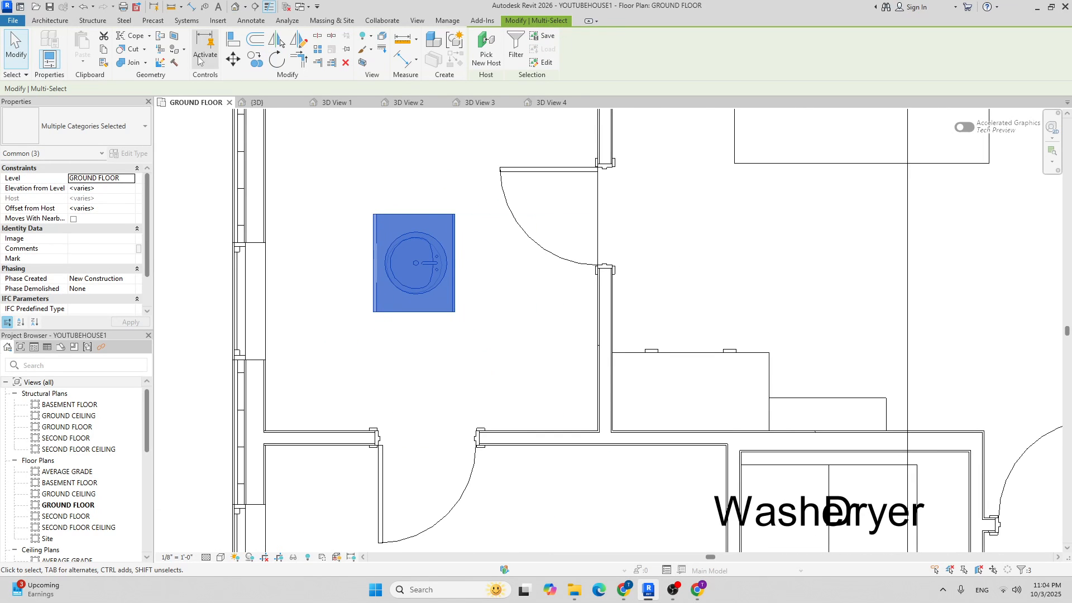
Move the rotated vanity into the inner wall corner by the bedroom door.
{"action": "left_click", "coordinate": [233, 58]}
{"action": "scroll", "coordinate": [471, 312], "scroll_direction": "up", "scroll_amount": 4}
{"action": "left_click", "coordinate": [444, 315]}
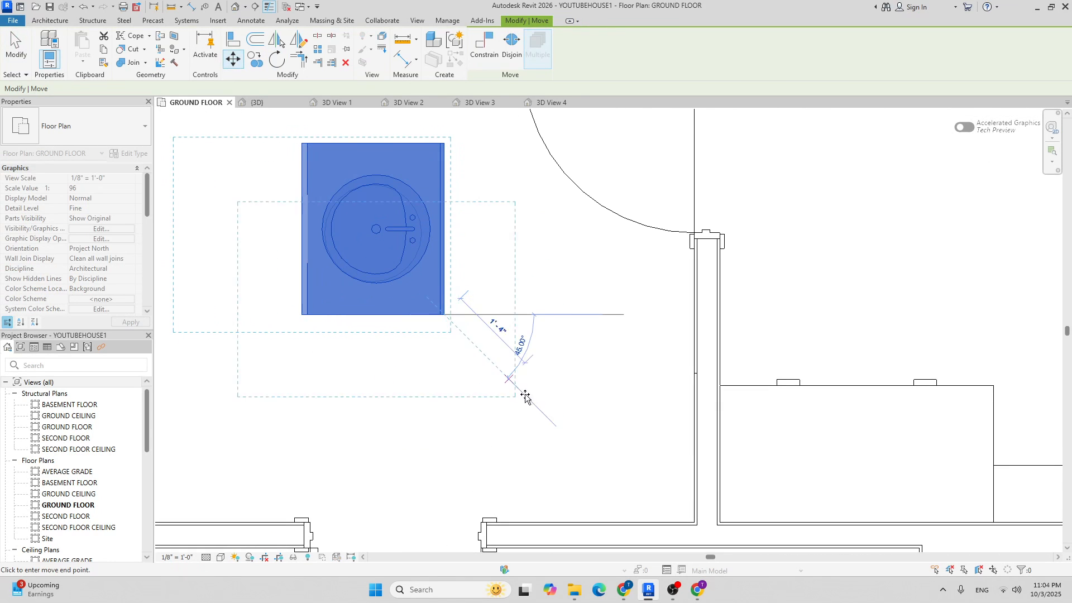
{"action": "left_click", "coordinate": [694, 522]}
{"action": "scroll", "coordinate": [502, 297], "scroll_direction": "down", "scroll_amount": 4}
{"action": "left_click", "coordinate": [598, 267]}
{"action": "middle_click_drag", "start_coordinate": [600, 267], "coordinate": [544, 281]}
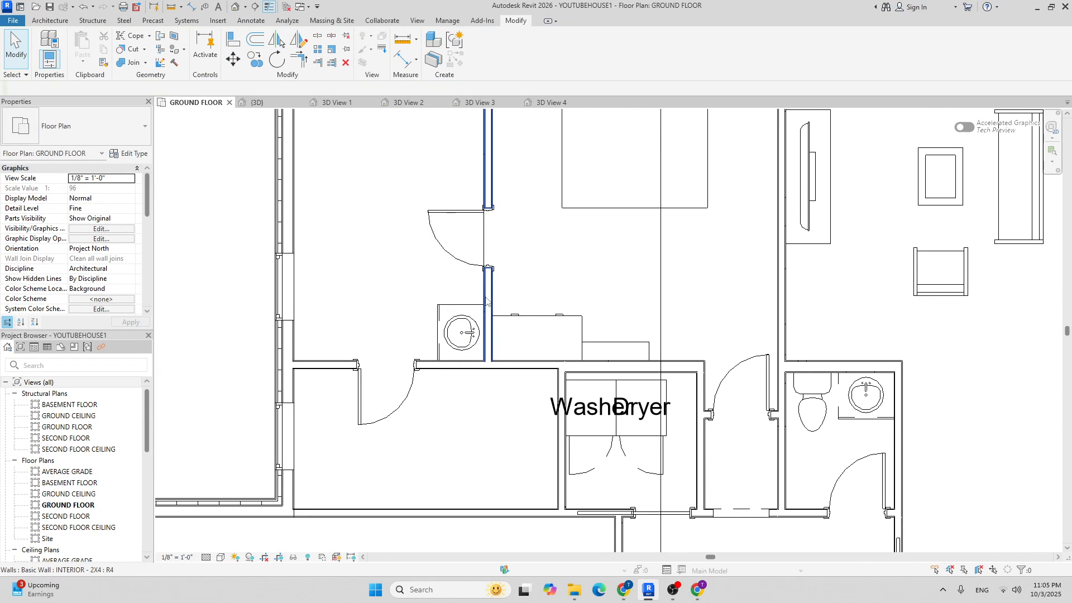
{"action": "scroll", "coordinate": [491, 277], "scroll_direction": "up", "scroll_amount": 3}
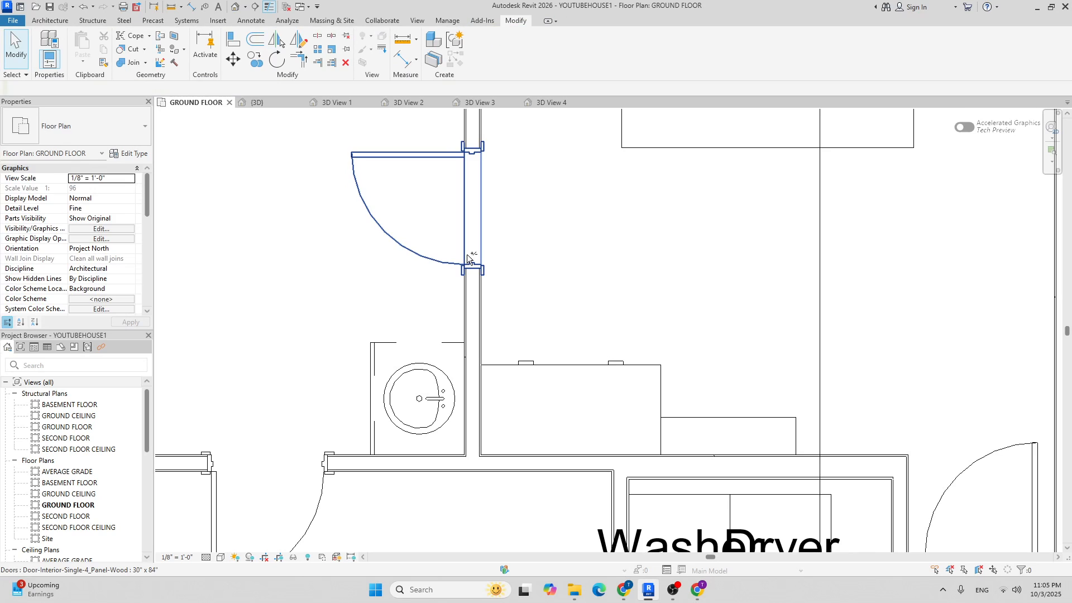
{"action": "left_click", "coordinate": [473, 244]}
{"action": "left_click", "coordinate": [236, 59]}
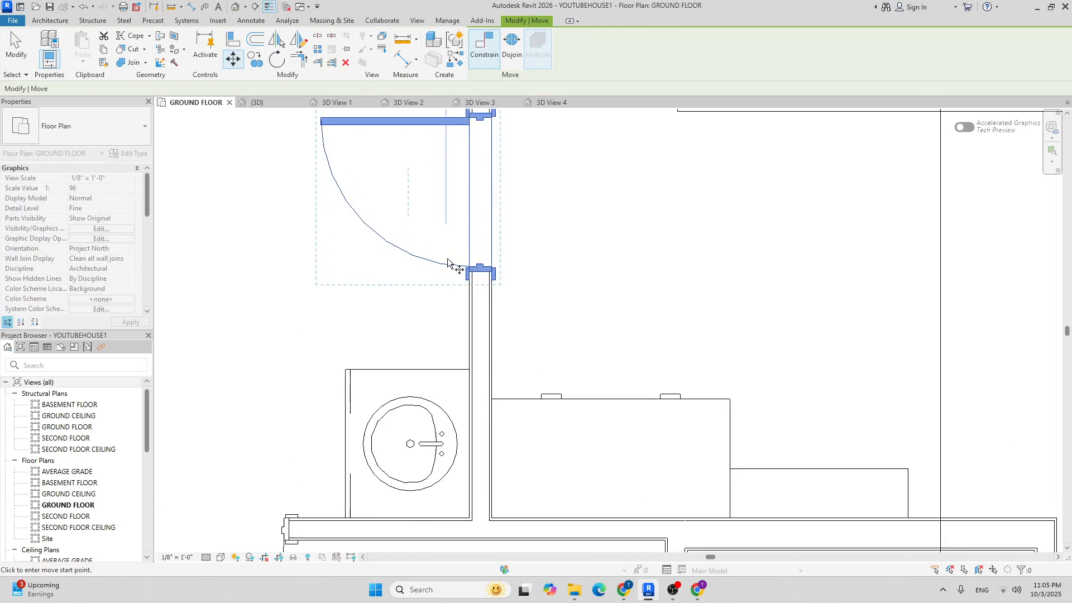
{"action": "scroll", "coordinate": [485, 285], "scroll_direction": "up", "scroll_amount": 5}
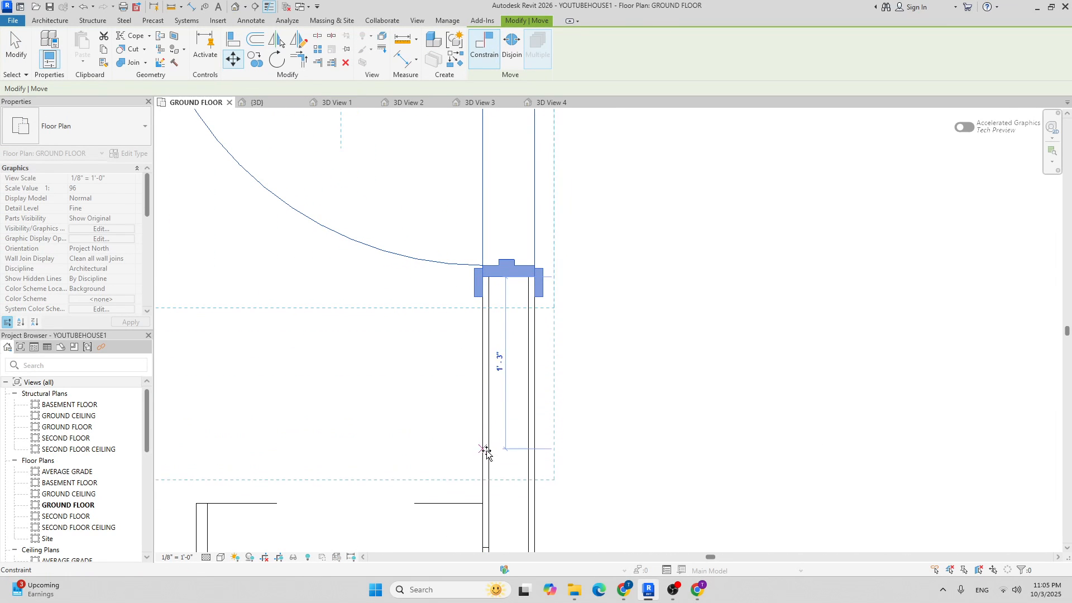
{"action": "key", "text": "Escape"}
{"action": "key", "text": "Escape"}
{"action": "scroll", "coordinate": [486, 456], "scroll_direction": "down", "scroll_amount": 5}
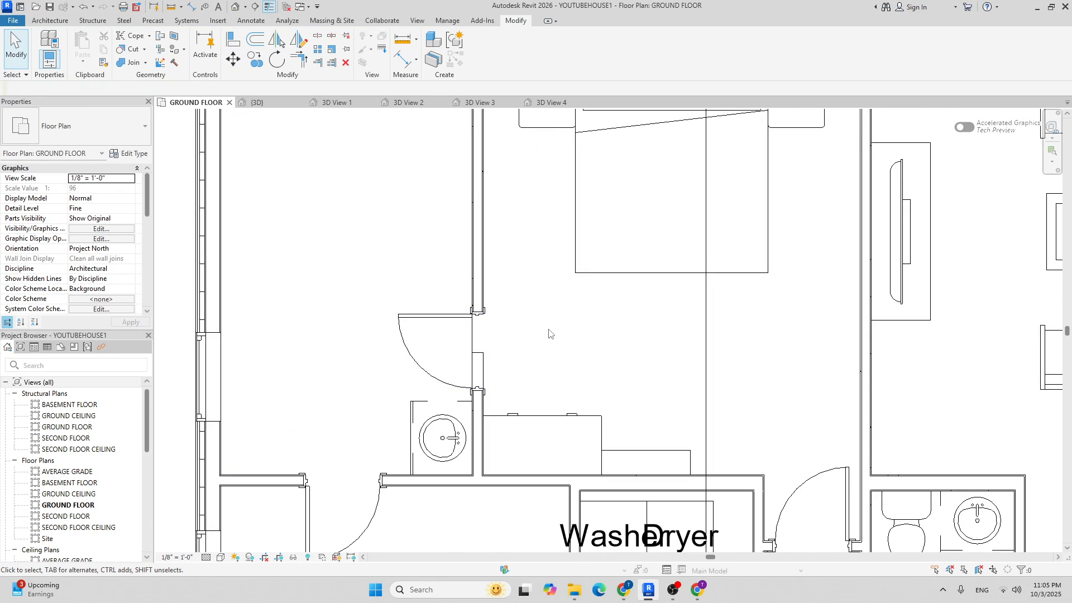
{"action": "scroll", "coordinate": [478, 340], "scroll_direction": "down", "scroll_amount": 3}
{"action": "scroll", "coordinate": [450, 344], "scroll_direction": "up", "scroll_amount": 3}
{"action": "scroll", "coordinate": [450, 344], "scroll_direction": "down", "scroll_amount": 3}
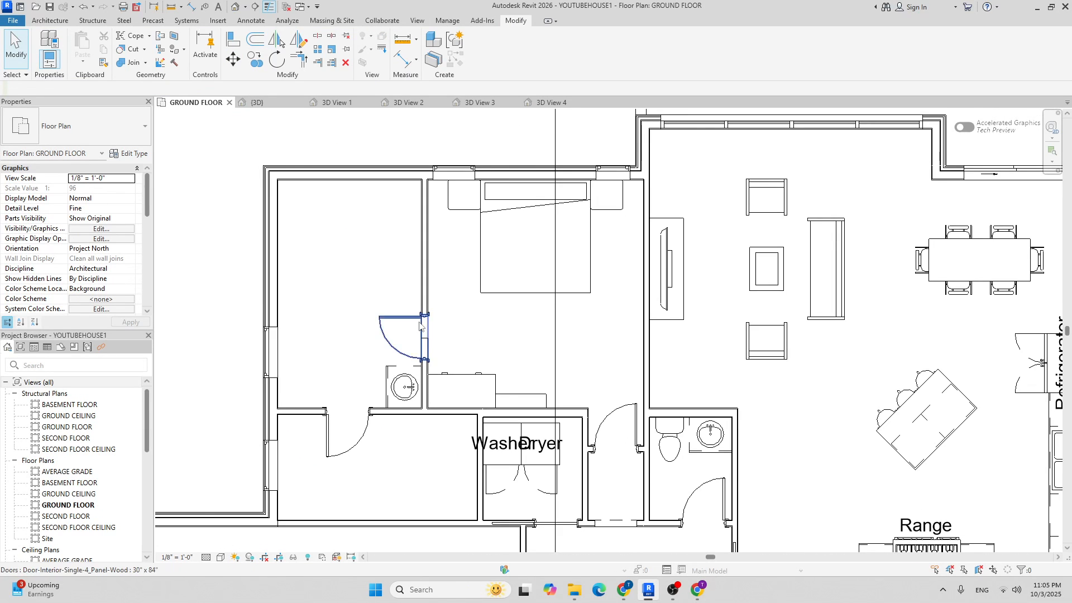
{"action": "scroll", "coordinate": [444, 340], "scroll_direction": "up", "scroll_amount": 3}
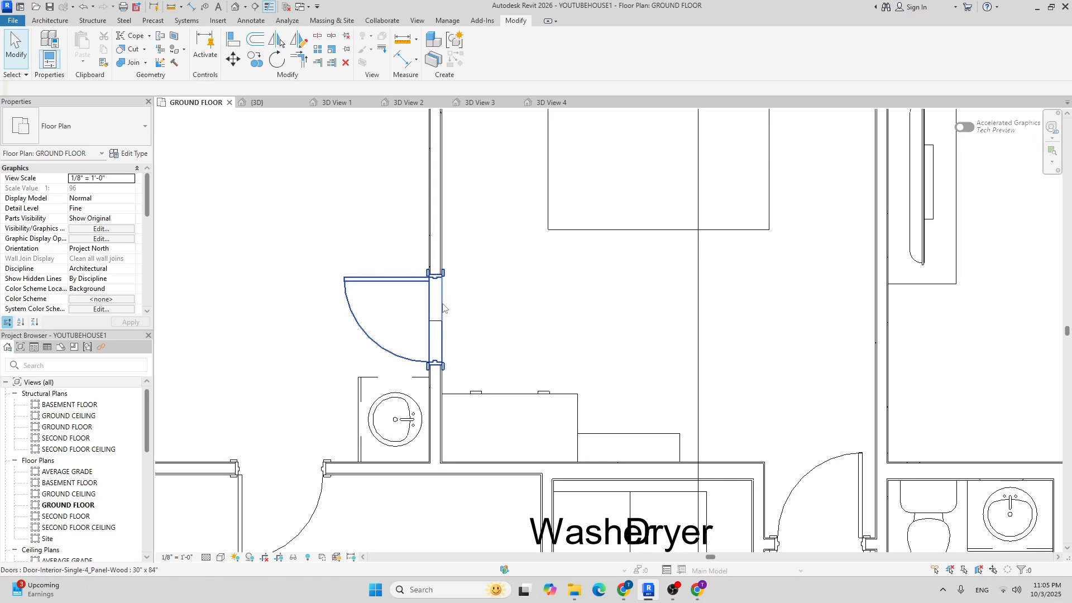
{"action": "scroll", "coordinate": [439, 307], "scroll_direction": "up", "scroll_amount": 2}
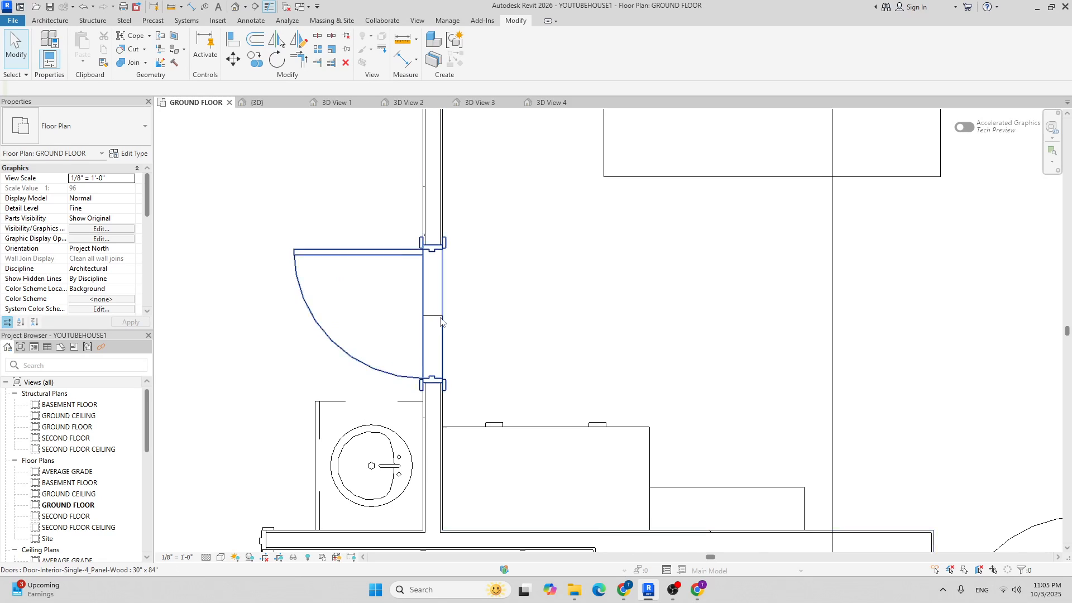
{"action": "scroll", "coordinate": [439, 321], "scroll_direction": "up", "scroll_amount": 2}
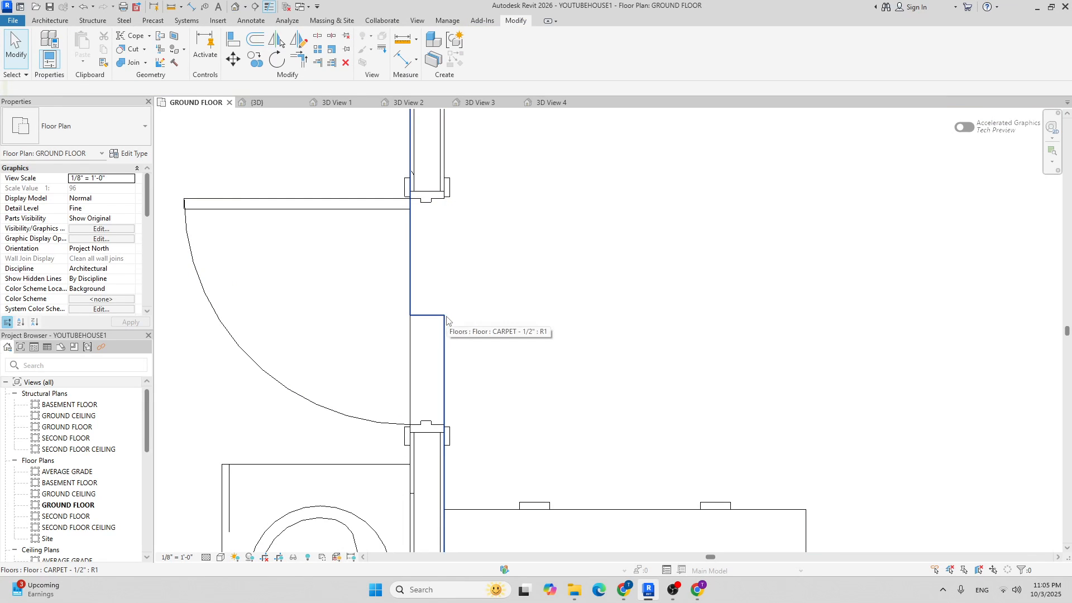
Edit the CARPET - 1/2" floor boundary and move its short horizontal line upward.
{"action": "left_click", "coordinate": [444, 319]}
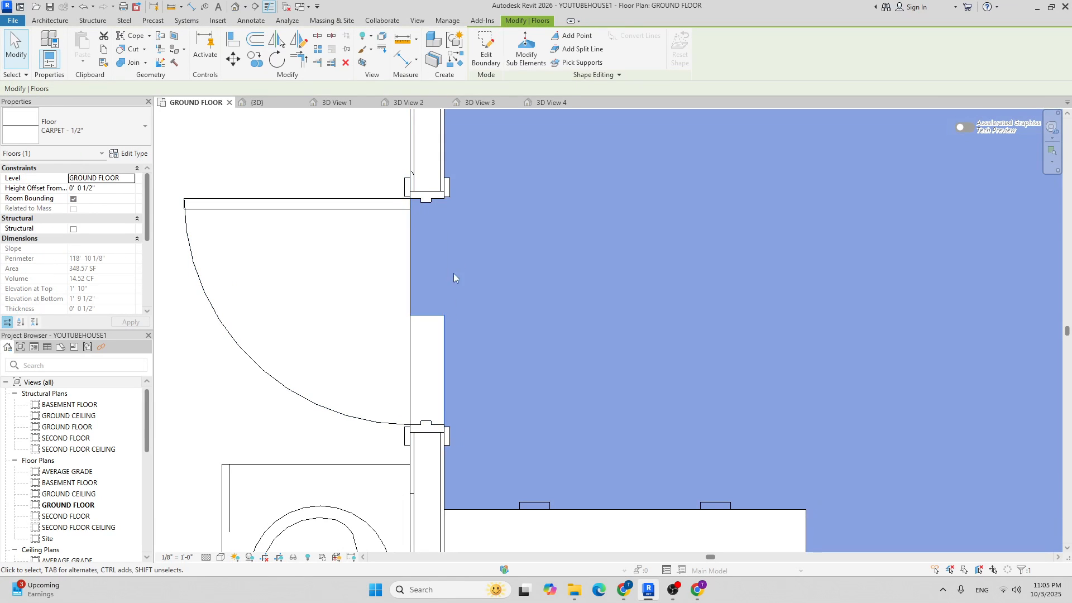
{"action": "right_click", "coordinate": [481, 56]}
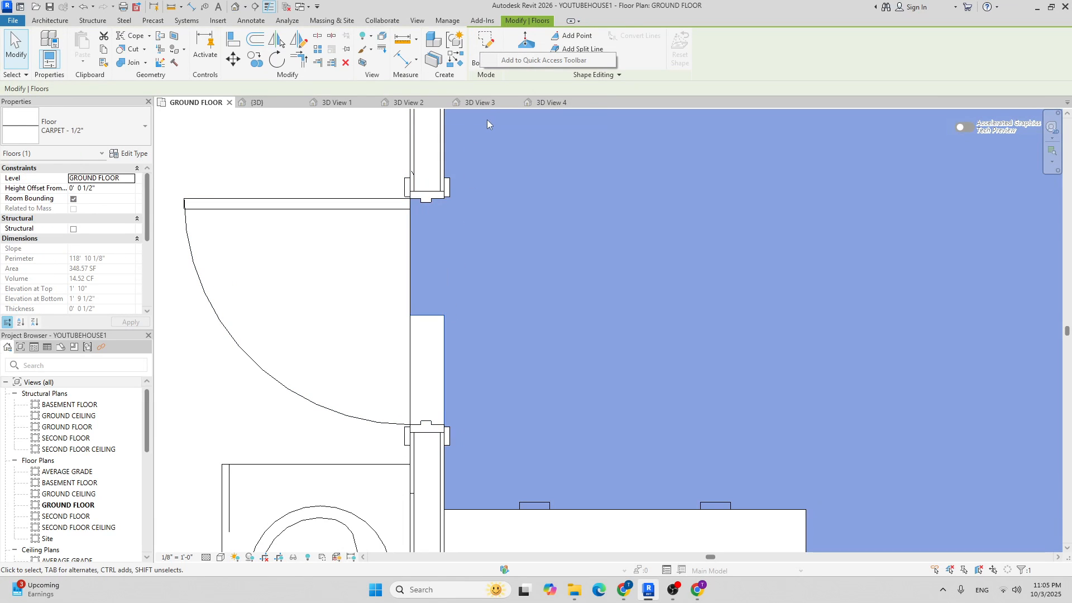
{"action": "left_click", "coordinate": [487, 35]}
{"action": "left_click", "coordinate": [430, 316]}
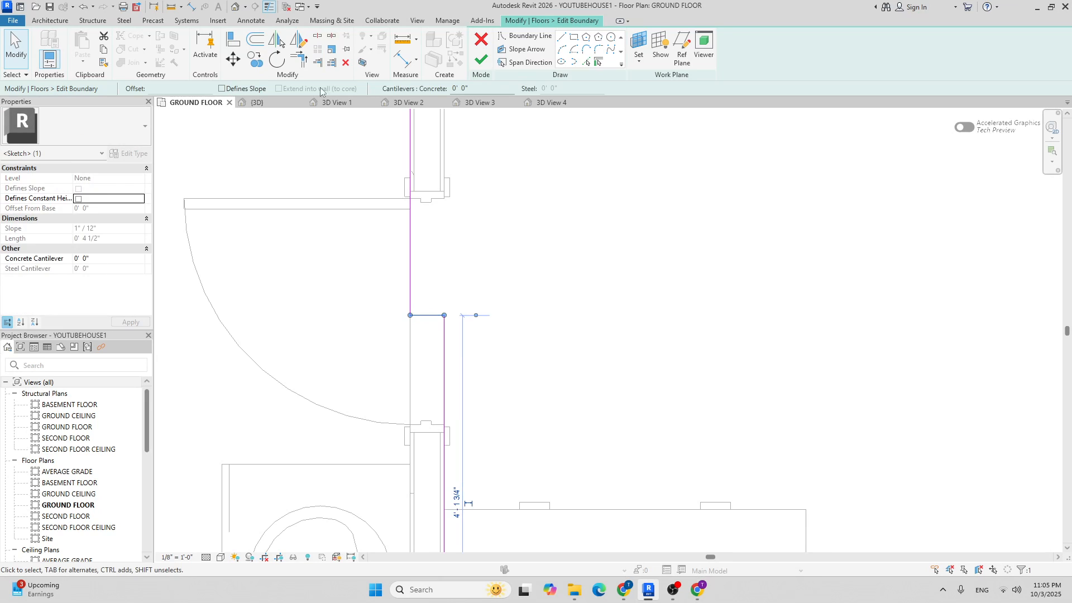
{"action": "left_click", "coordinate": [235, 60]}
{"action": "left_click", "coordinate": [428, 315]}
{"action": "left_click", "coordinate": [427, 197]}
{"action": "scroll", "coordinate": [452, 234], "scroll_direction": "down", "scroll_amount": 3}
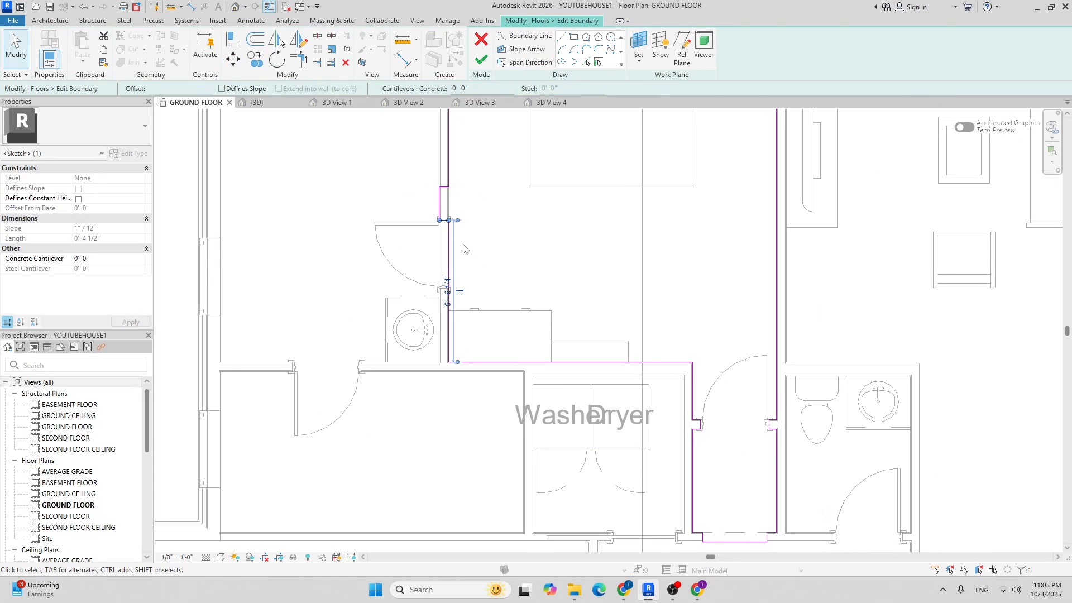
{"action": "middle_click_drag", "start_coordinate": [477, 258], "coordinate": [463, 300]}
{"action": "scroll", "coordinate": [357, 162], "scroll_direction": "up", "scroll_amount": 3}
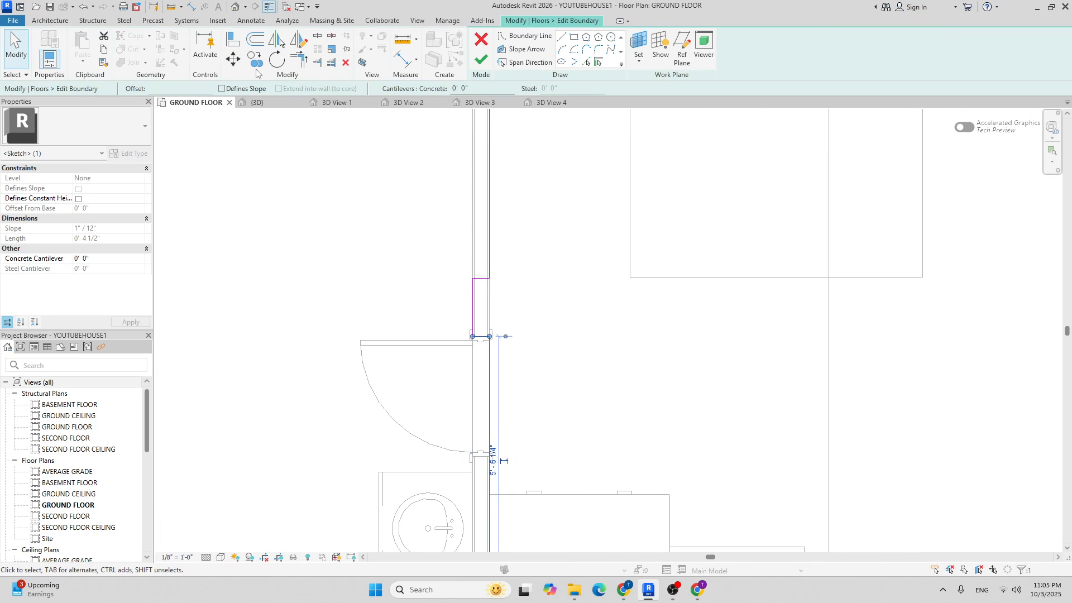
Reposition the boundary line twice until it snaps to the wall's midpoint.
{"action": "left_click", "coordinate": [236, 63]}
{"action": "scroll", "coordinate": [491, 349], "scroll_direction": "up", "scroll_amount": 3}
{"action": "left_click", "coordinate": [480, 336]}
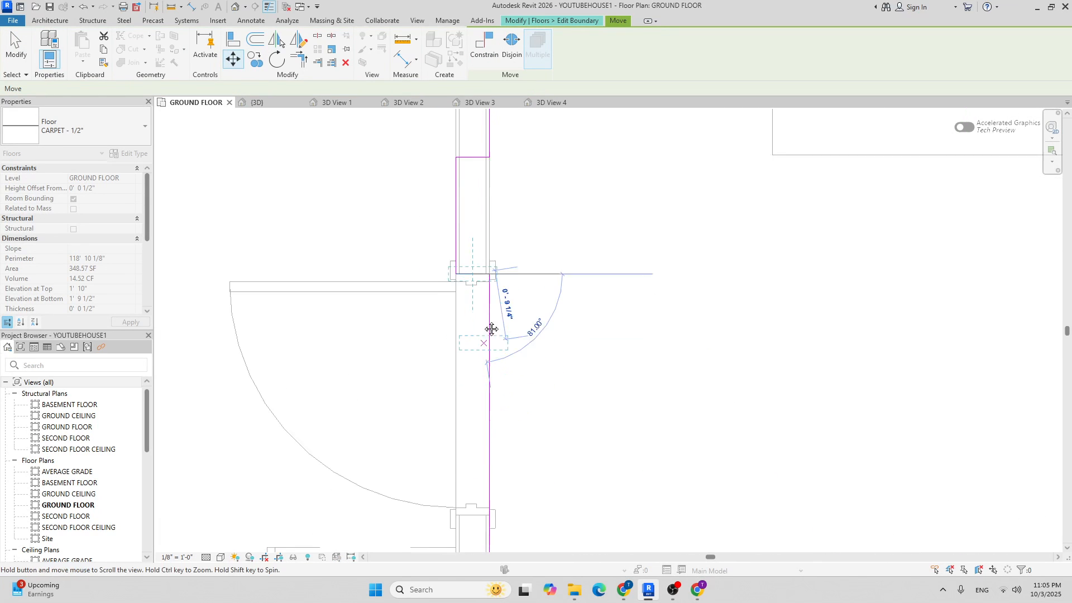
{"action": "left_click", "coordinate": [480, 466]}
{"action": "scroll", "coordinate": [481, 351], "scroll_direction": "down", "scroll_amount": 2}
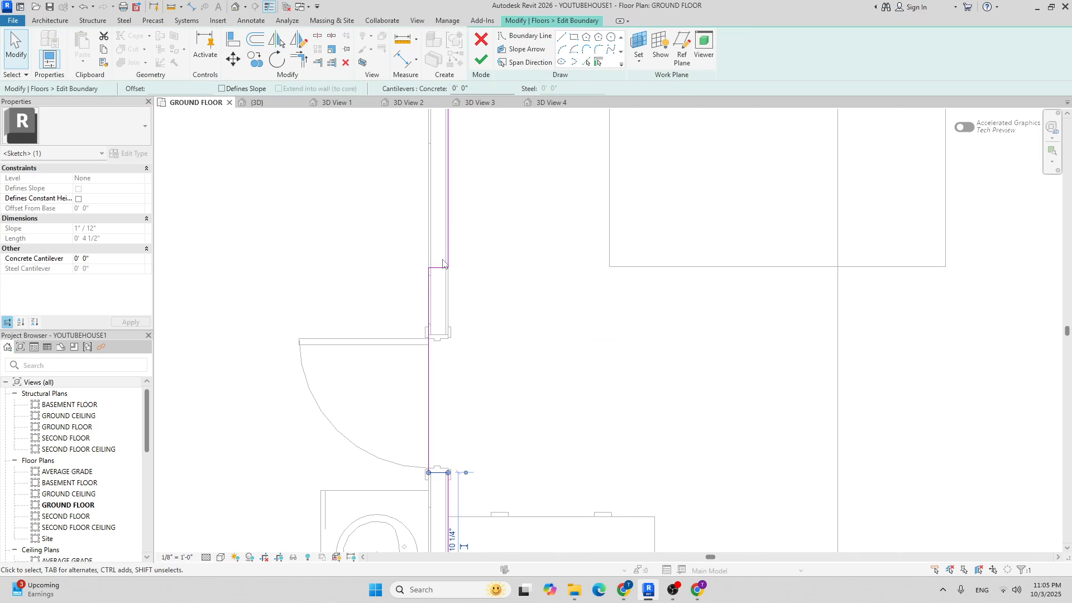
{"action": "left_click", "coordinate": [234, 59]}
{"action": "scroll", "coordinate": [418, 258], "scroll_direction": "up", "scroll_amount": 2}
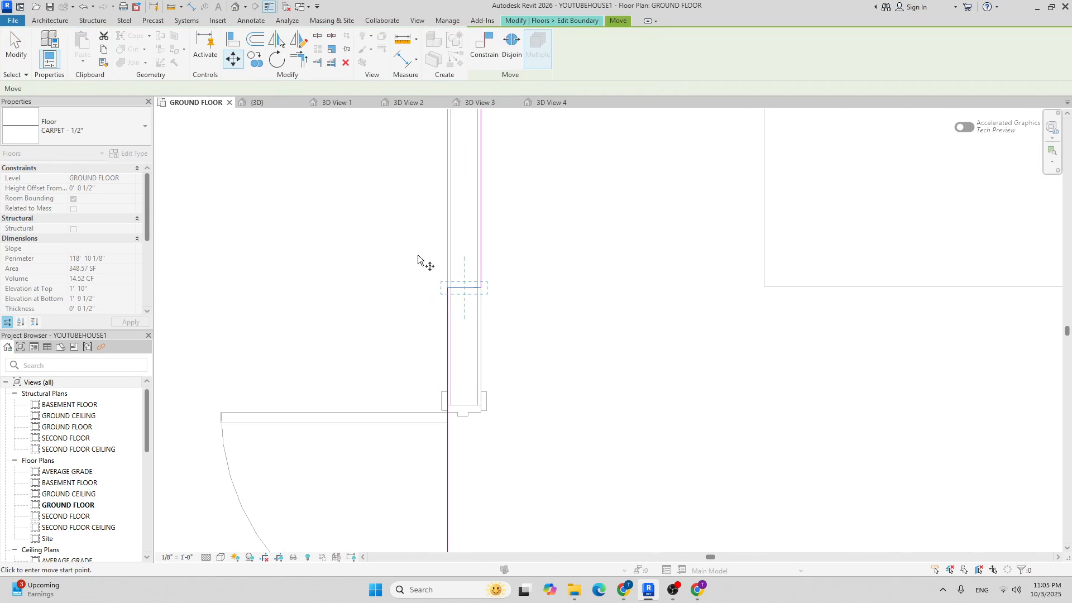
{"action": "left_click", "coordinate": [464, 288]}
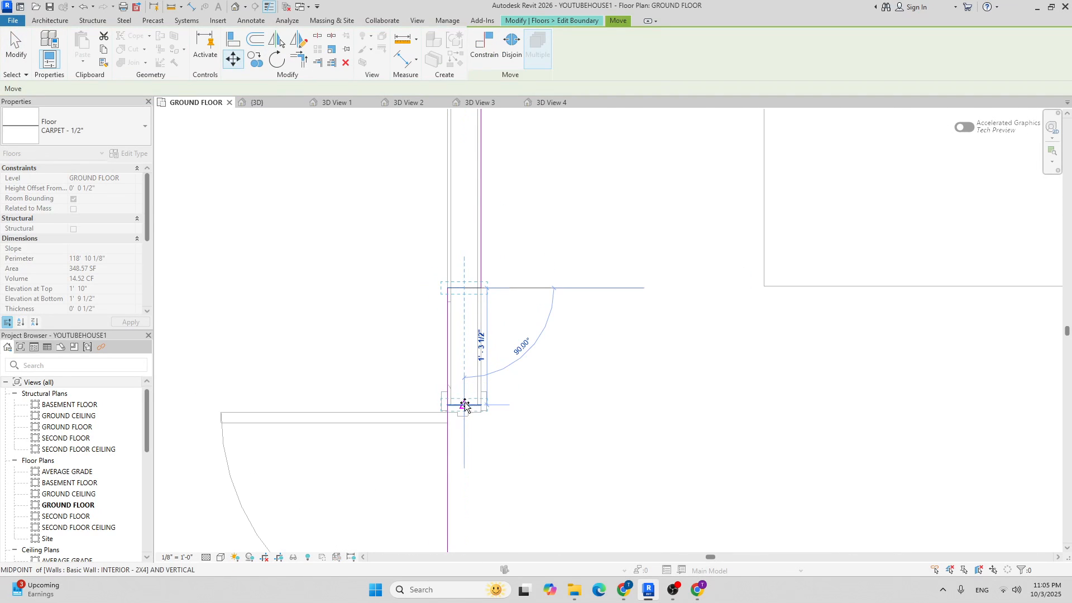
{"action": "left_click", "coordinate": [465, 400]}
{"action": "scroll", "coordinate": [479, 279], "scroll_direction": "down", "scroll_amount": 3}
Finish the floor boundary edit without attaching walls to the floor.
{"action": "left_click", "coordinate": [481, 59]}
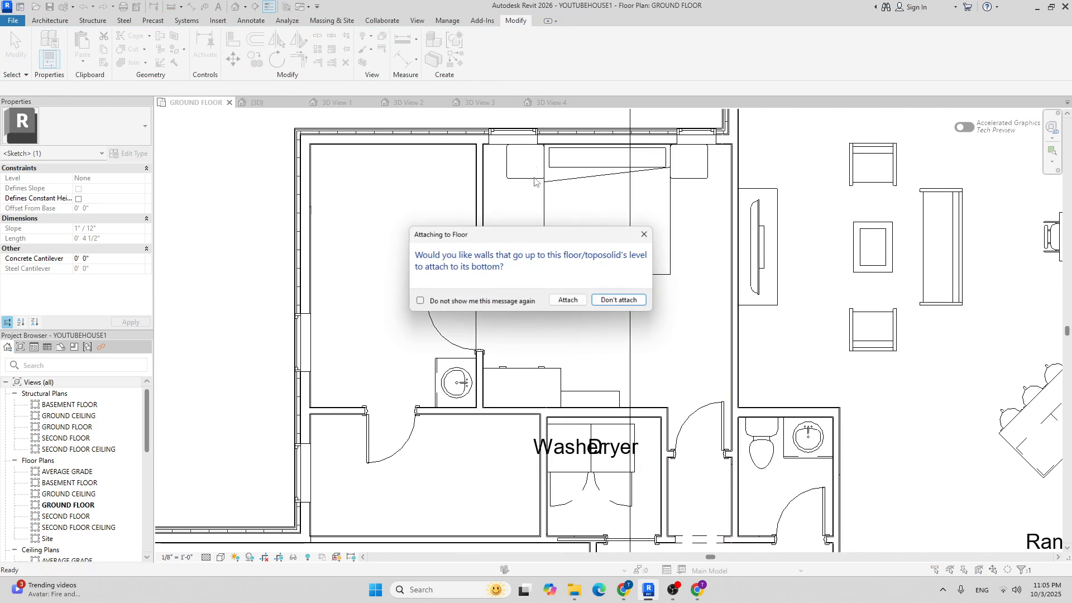
{"action": "left_click", "coordinate": [618, 301]}
{"action": "middle_click_drag", "start_coordinate": [501, 326], "coordinate": [398, 312]}
{"action": "scroll", "coordinate": [398, 311], "scroll_direction": "down", "scroll_amount": 5}
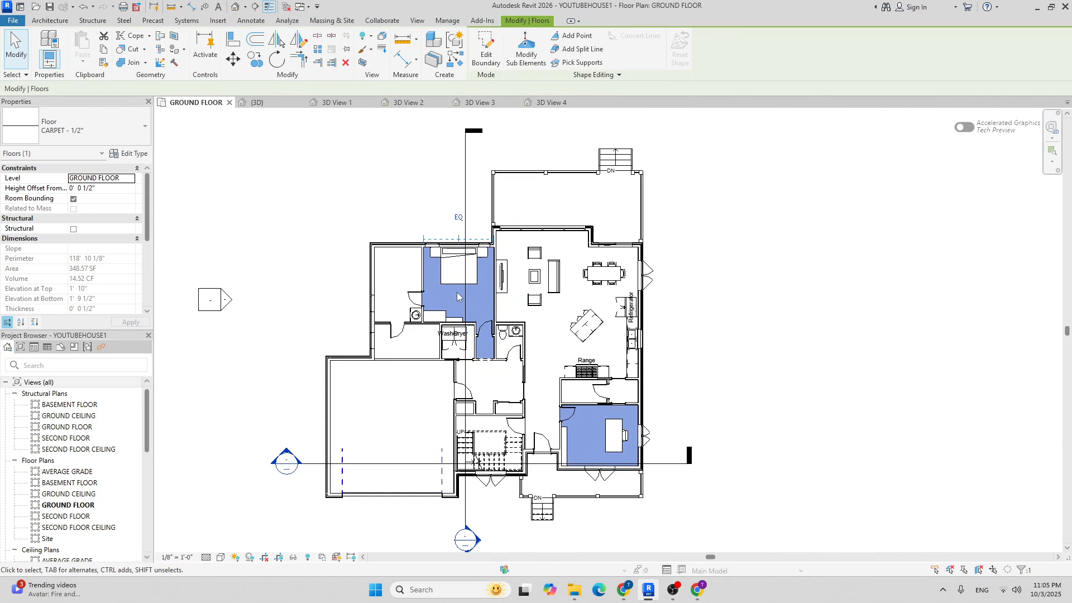
Select the vanity counter top, cabinet and round sink together.
{"action": "scroll", "coordinate": [434, 304], "scroll_direction": "up", "scroll_amount": 6}
{"action": "left_click", "coordinate": [434, 305]}
{"action": "scroll", "coordinate": [433, 304], "scroll_direction": "up", "scroll_amount": 4}
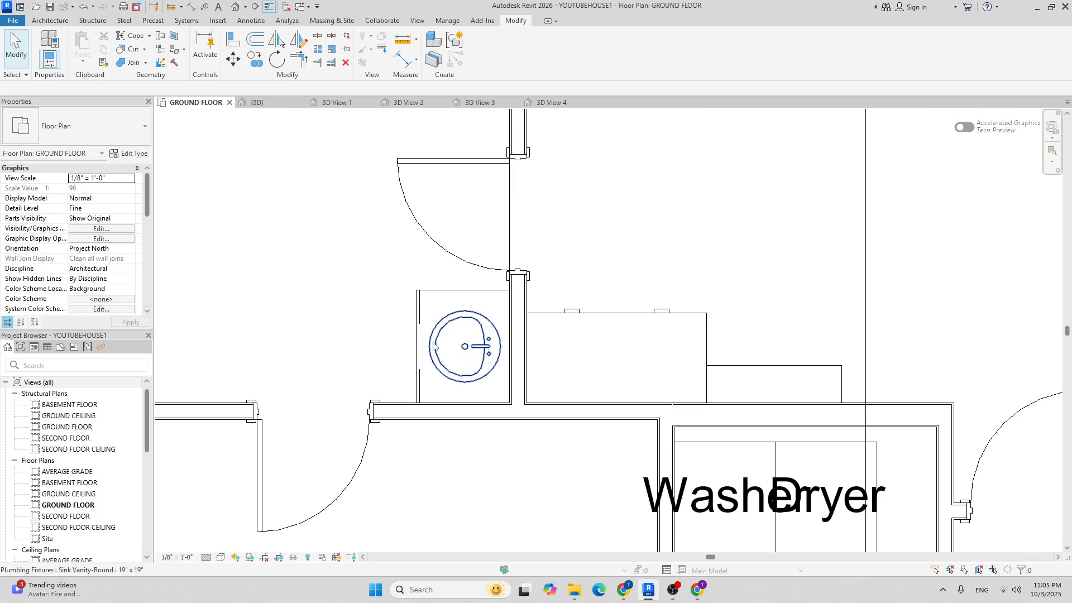
{"action": "left_click", "coordinate": [421, 282]}
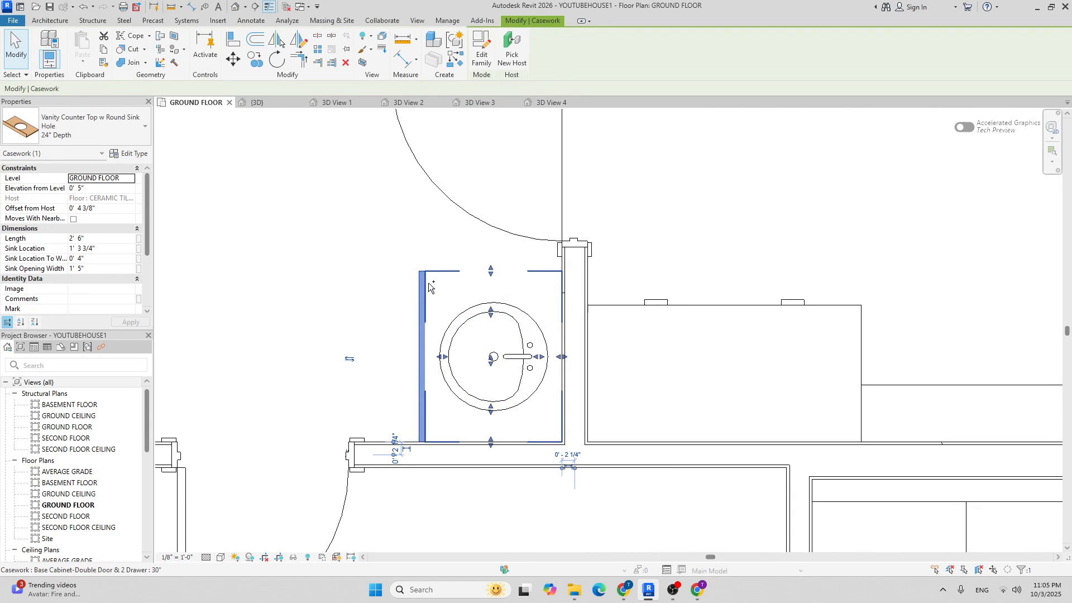
{"action": "left_click", "coordinate": [431, 287], "text": "ctrl"}
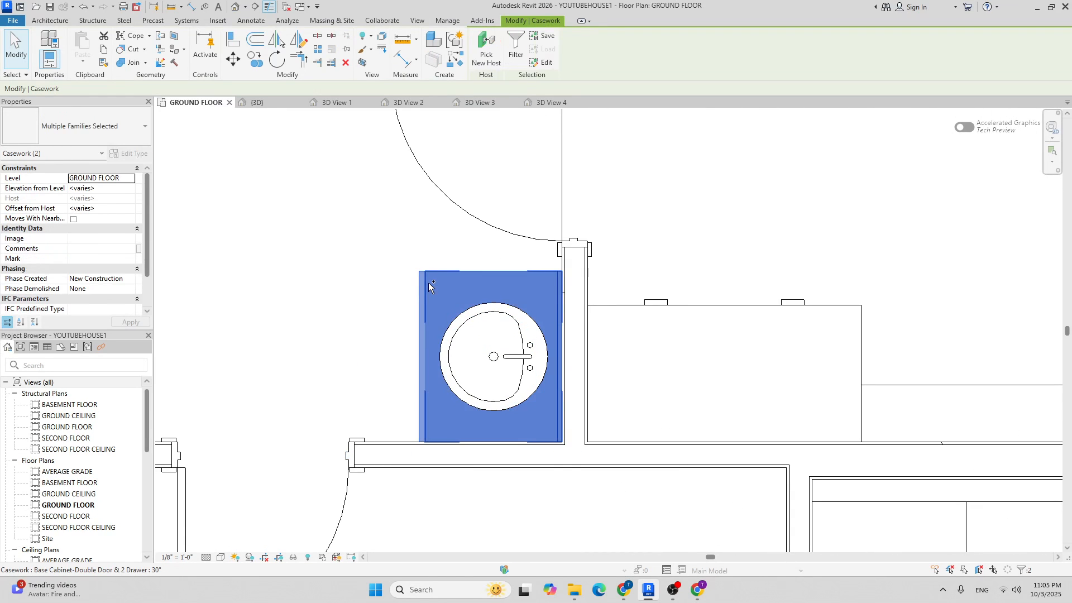
{"action": "left_click", "coordinate": [463, 321], "text": "ctrl"}
Copy the selected vanity group and place the duplicate above the door.
{"action": "scroll", "coordinate": [408, 272], "scroll_direction": "down", "scroll_amount": 3}
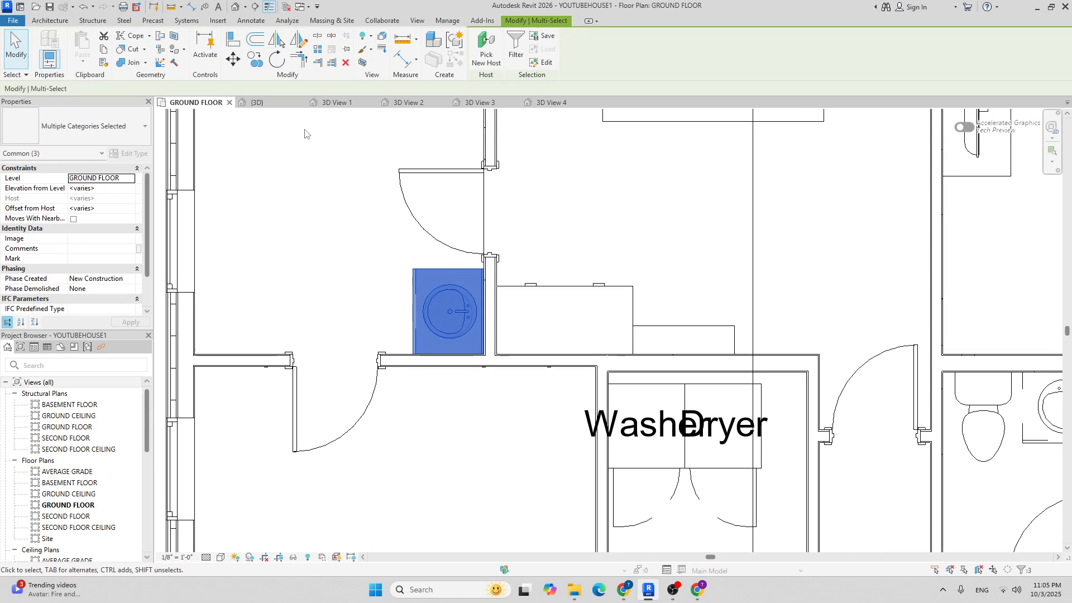
{"action": "left_click", "coordinate": [255, 59]}
{"action": "scroll", "coordinate": [443, 345], "scroll_direction": "up", "scroll_amount": 5}
{"action": "left_click", "coordinate": [546, 371]}
{"action": "scroll", "coordinate": [548, 368], "scroll_direction": "down", "scroll_amount": 3}
{"action": "scroll", "coordinate": [505, 301], "scroll_direction": "up", "scroll_amount": 5}
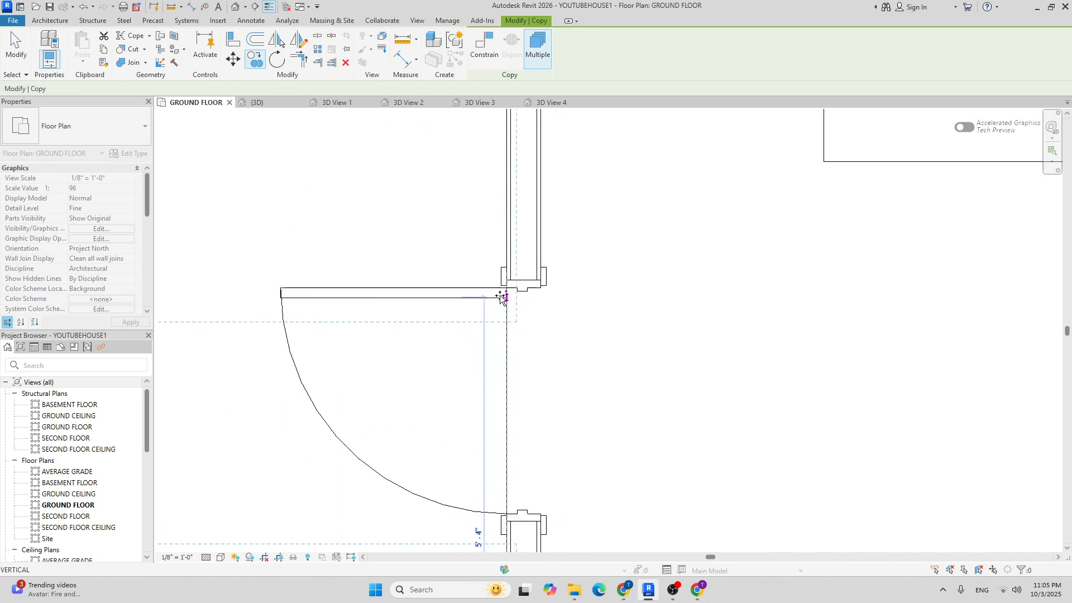
{"action": "left_click", "coordinate": [508, 244]}
{"action": "scroll", "coordinate": [597, 274], "scroll_direction": "down", "scroll_amount": 8}
{"action": "key", "text": "Escape"}
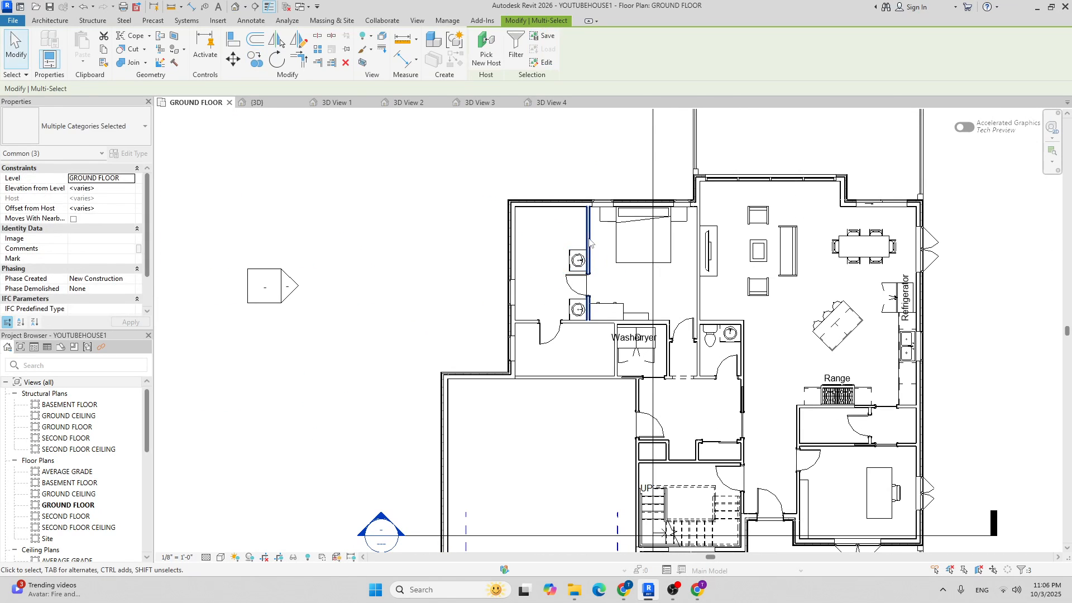
{"action": "key", "text": "Escape"}
{"action": "scroll", "coordinate": [584, 247], "scroll_direction": "up", "scroll_amount": 2}
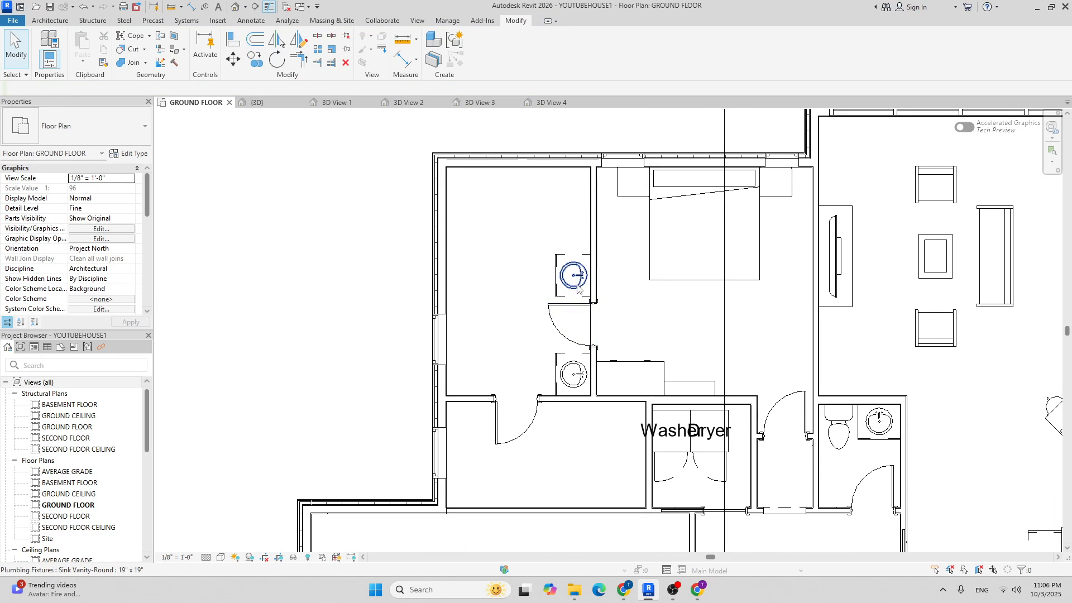
{"action": "scroll", "coordinate": [578, 276], "scroll_direction": "down", "scroll_amount": 3}
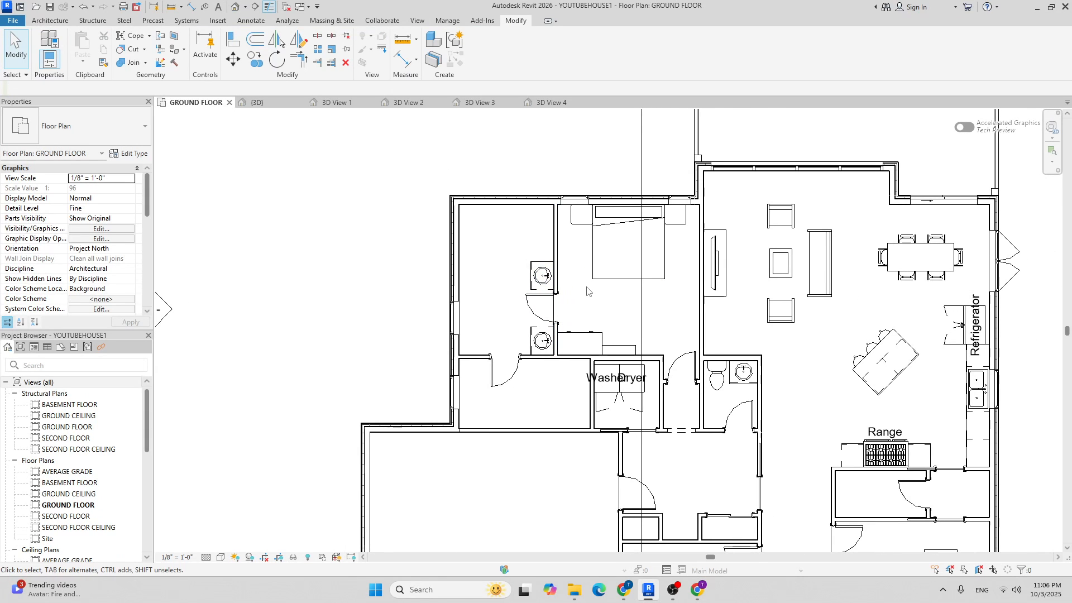
{"action": "scroll", "coordinate": [548, 256], "scroll_direction": "up", "scroll_amount": 2}
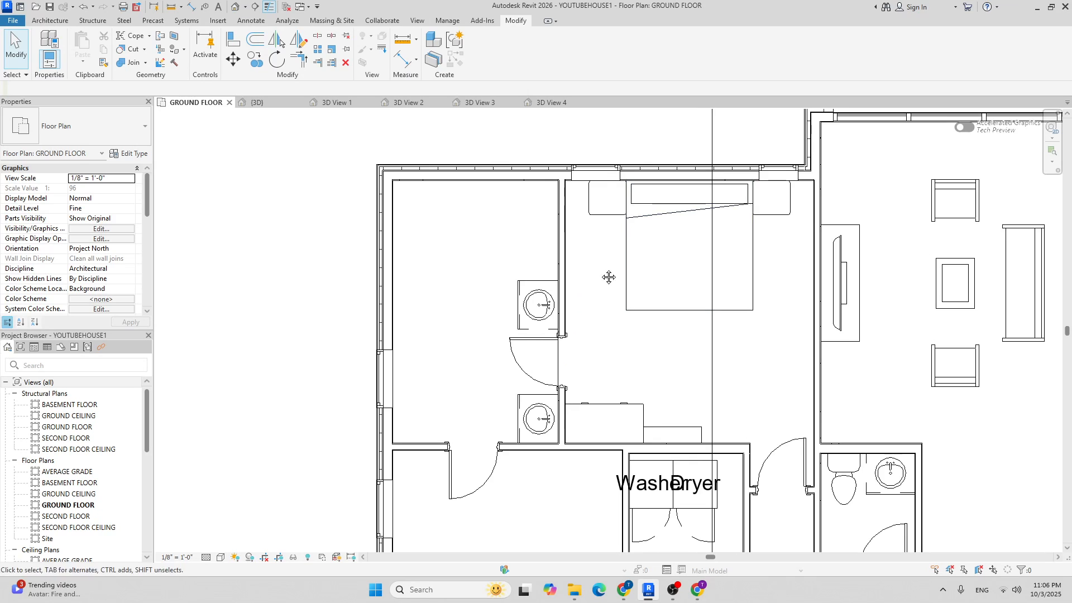
{"action": "middle_click_drag", "start_coordinate": [614, 280], "coordinate": [550, 241]}
{"action": "scroll", "coordinate": [477, 240], "scroll_direction": "up", "scroll_amount": 2}
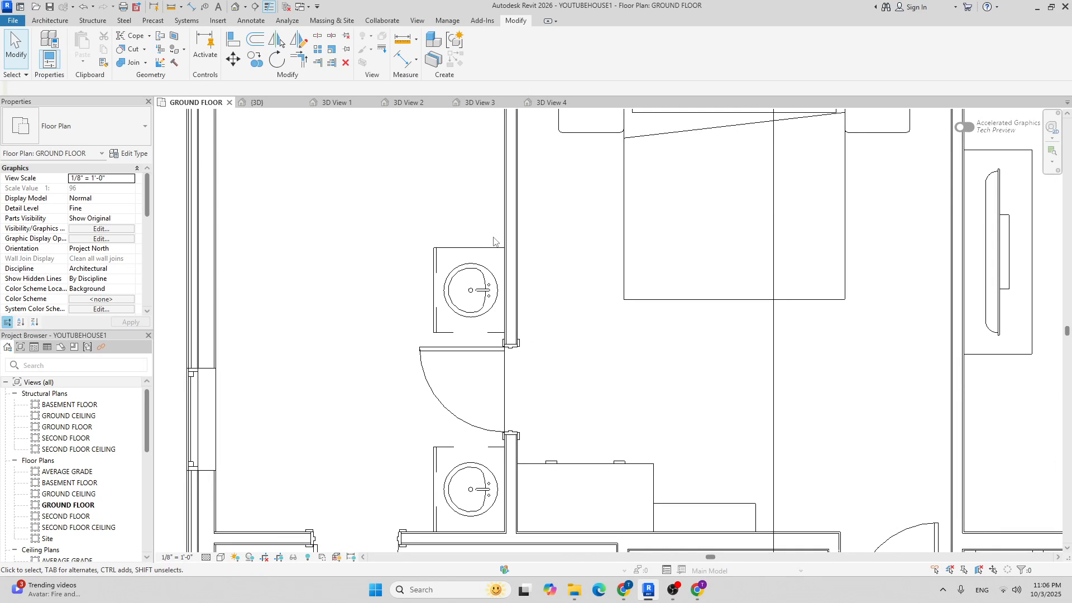
{"action": "scroll", "coordinate": [490, 262], "scroll_direction": "down", "scroll_amount": 2}
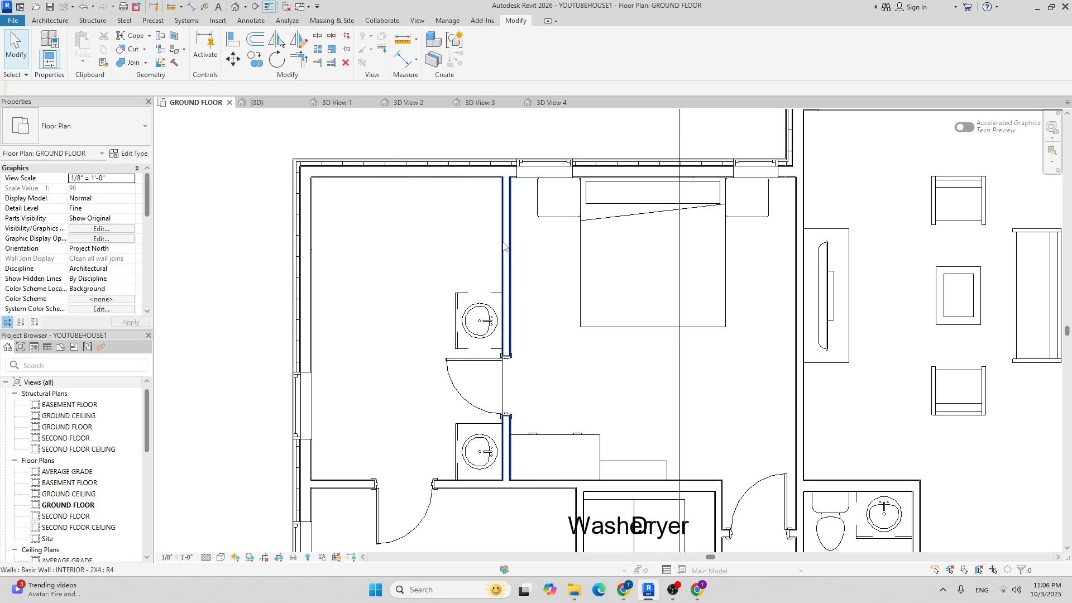
Start a new wall using the INTERIOR - 2X4 wall type.
{"action": "left_click", "coordinate": [50, 20]}
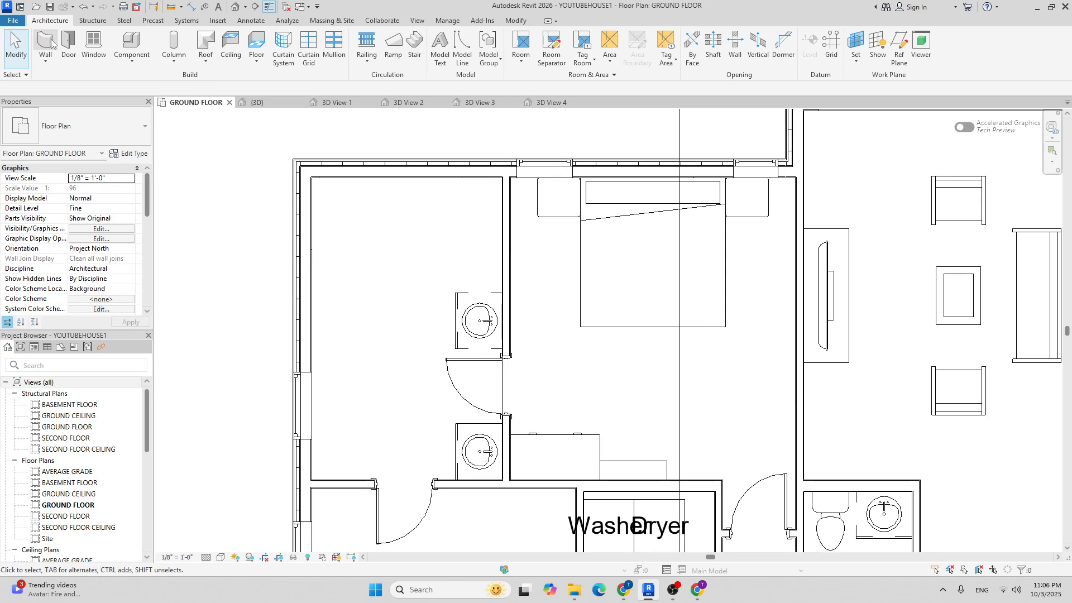
{"action": "left_click", "coordinate": [46, 44]}
{"action": "left_click", "coordinate": [73, 130]}
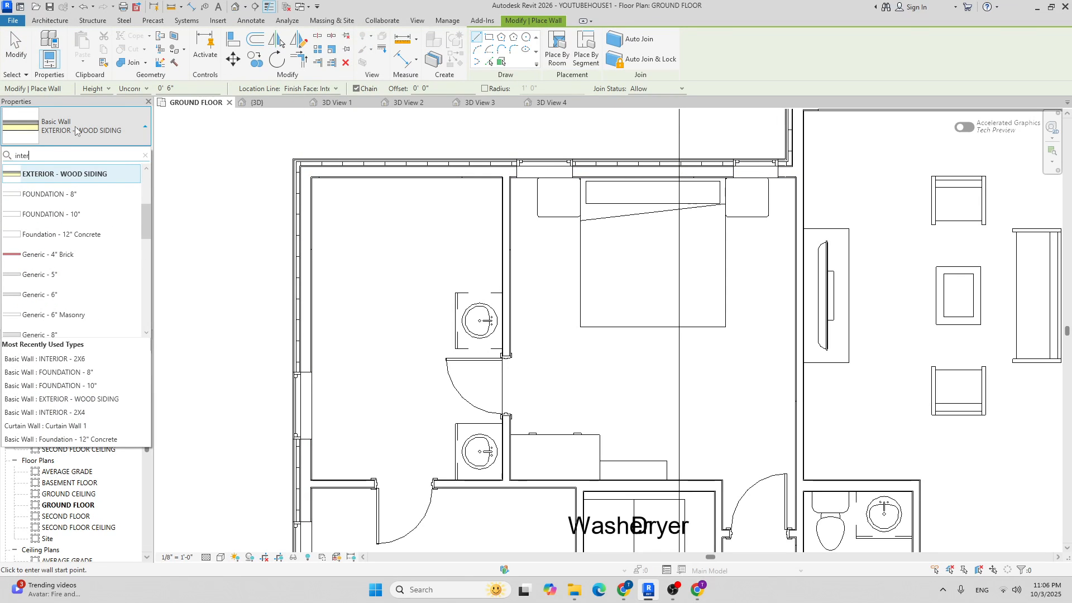
{"action": "type", "text": "inter"}
{"action": "left_click", "coordinate": [67, 190]}
Set the wall's top constraint to SECOND FLOOR and start it at the vanity counter corner.
{"action": "scroll", "coordinate": [462, 275], "scroll_direction": "up", "scroll_amount": 4}
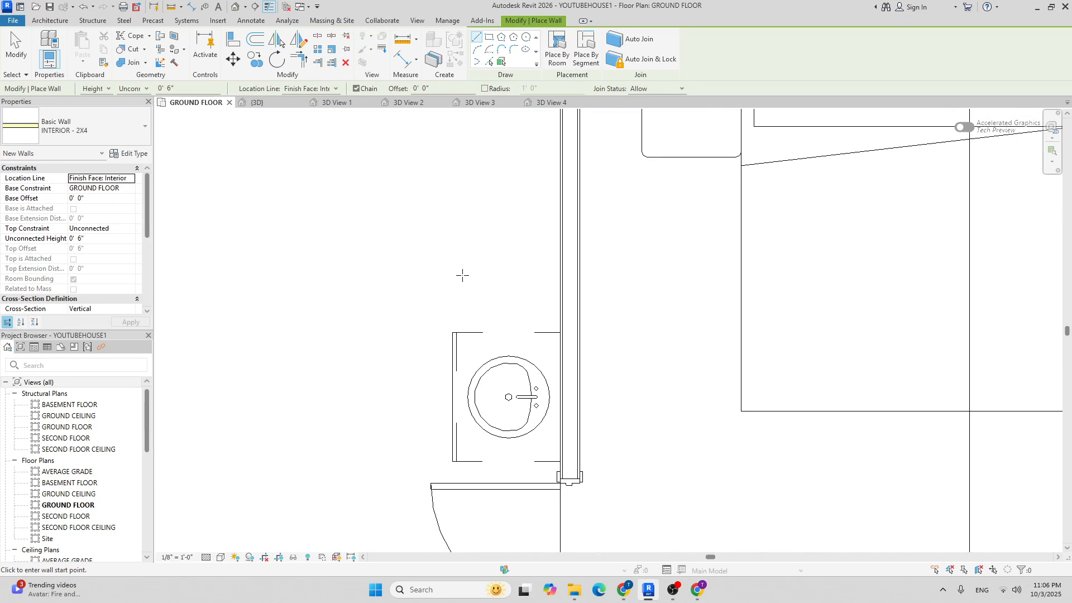
{"action": "left_click", "coordinate": [130, 228]}
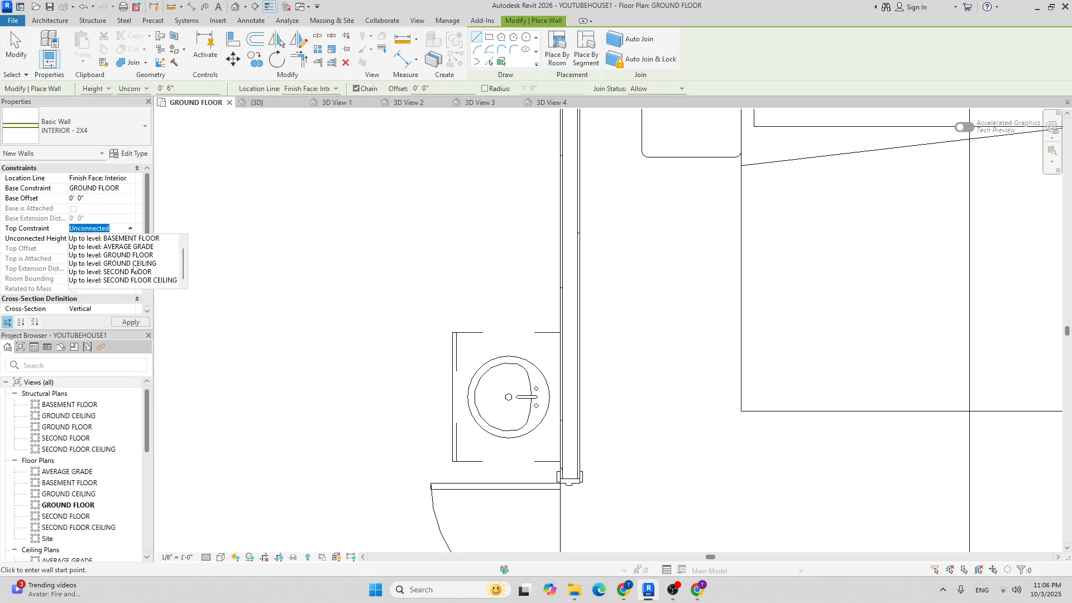
{"action": "left_click", "coordinate": [134, 271]}
{"action": "scroll", "coordinate": [567, 343], "scroll_direction": "up", "scroll_amount": 4}
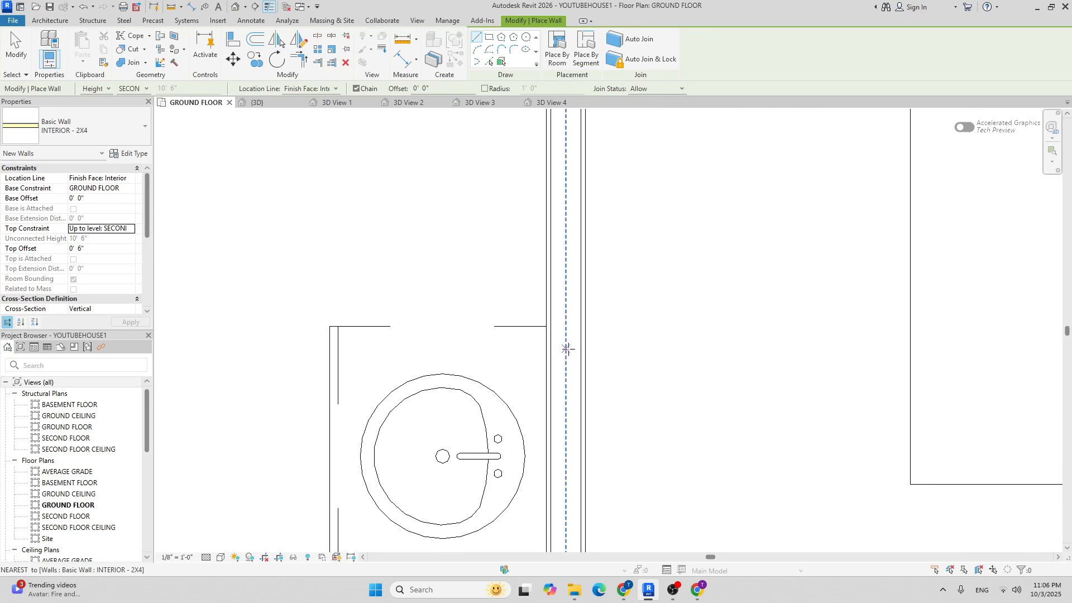
{"action": "scroll", "coordinate": [542, 301], "scroll_direction": "down", "scroll_amount": 2}
{"action": "left_click", "coordinate": [545, 308]}
{"action": "scroll", "coordinate": [509, 306], "scroll_direction": "down", "scroll_amount": 4}
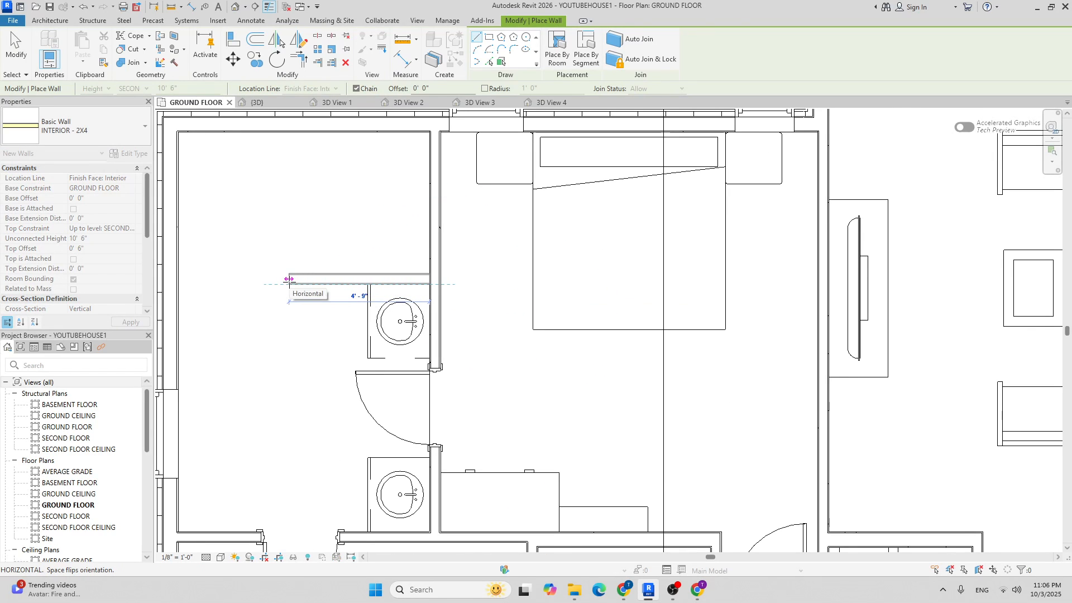
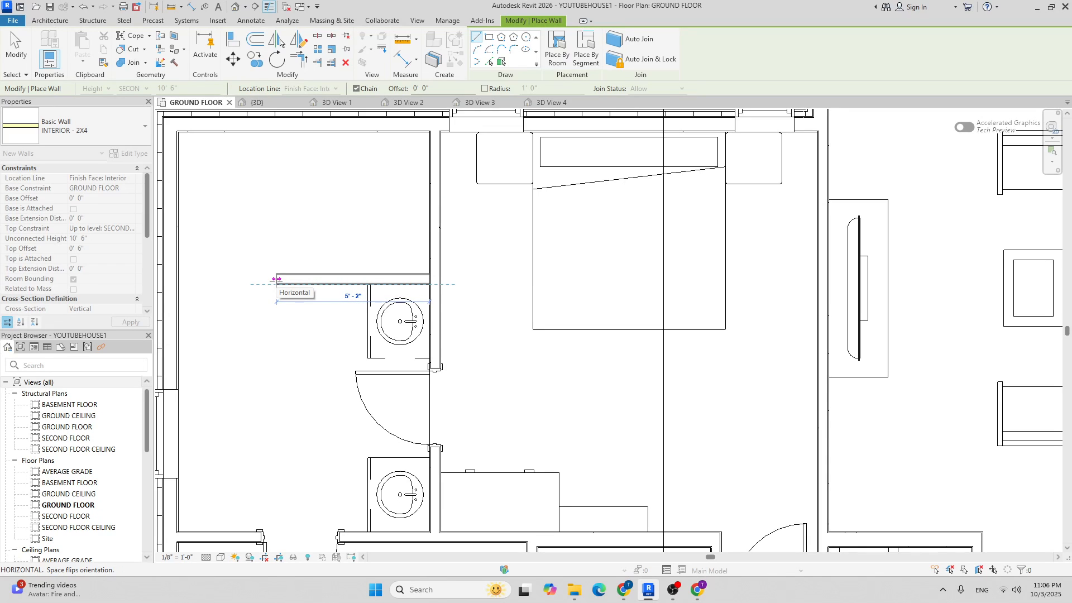
End the short horizontal 2x4 wall and run it up to the exterior wall, enclosing the closet.
{"action": "left_click", "coordinate": [277, 280]}
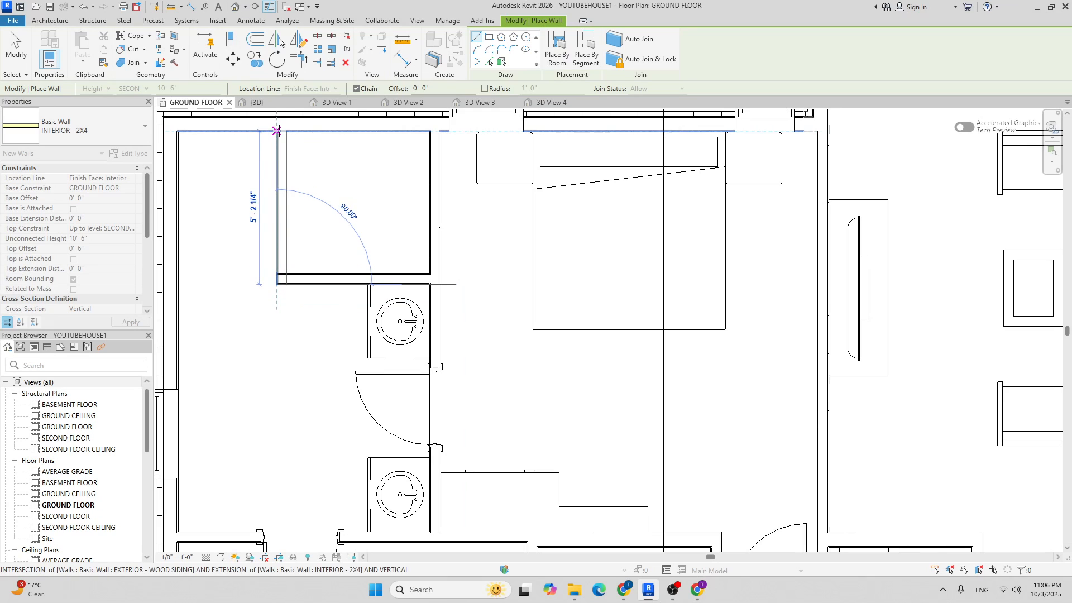
{"action": "left_click", "coordinate": [276, 131]}
{"action": "scroll", "coordinate": [329, 168], "scroll_direction": "down", "scroll_amount": 5}
{"action": "scroll", "coordinate": [336, 190], "scroll_direction": "up", "scroll_amount": 2}
{"action": "key", "text": "Escape"}
{"action": "key", "text": "Escape"}
{"action": "scroll", "coordinate": [338, 192], "scroll_direction": "down", "scroll_amount": 1}
{"action": "middle_click_drag", "start_coordinate": [360, 191], "coordinate": [351, 199]}
Place a flipped Door-Interior-Single-4_Panel-Wood 30" x 84" door in the new closet wall.
{"action": "left_click", "coordinate": [68, 44]}
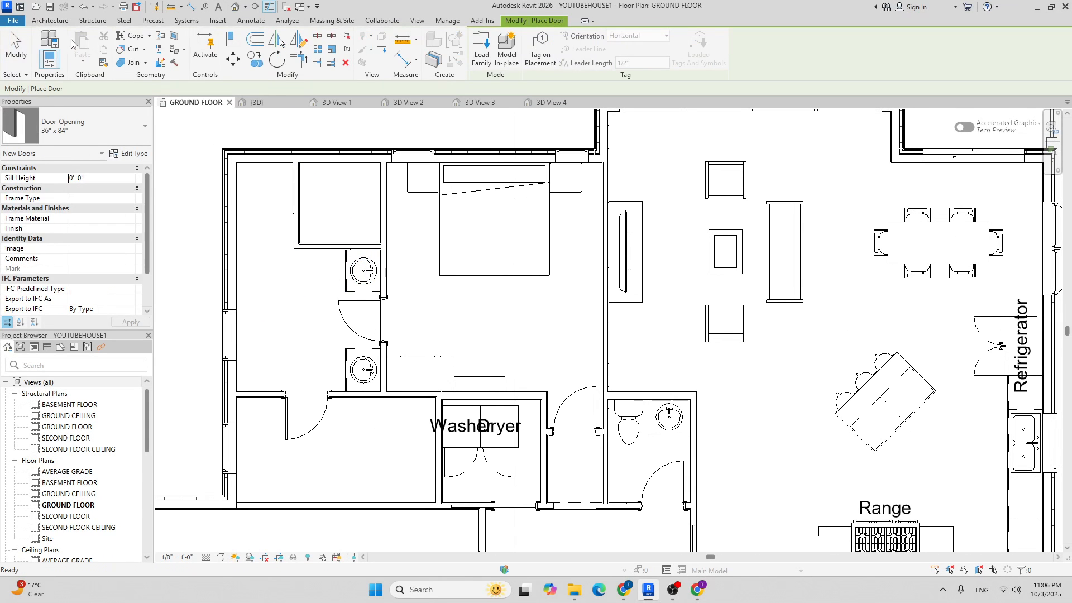
{"action": "left_click", "coordinate": [55, 124]}
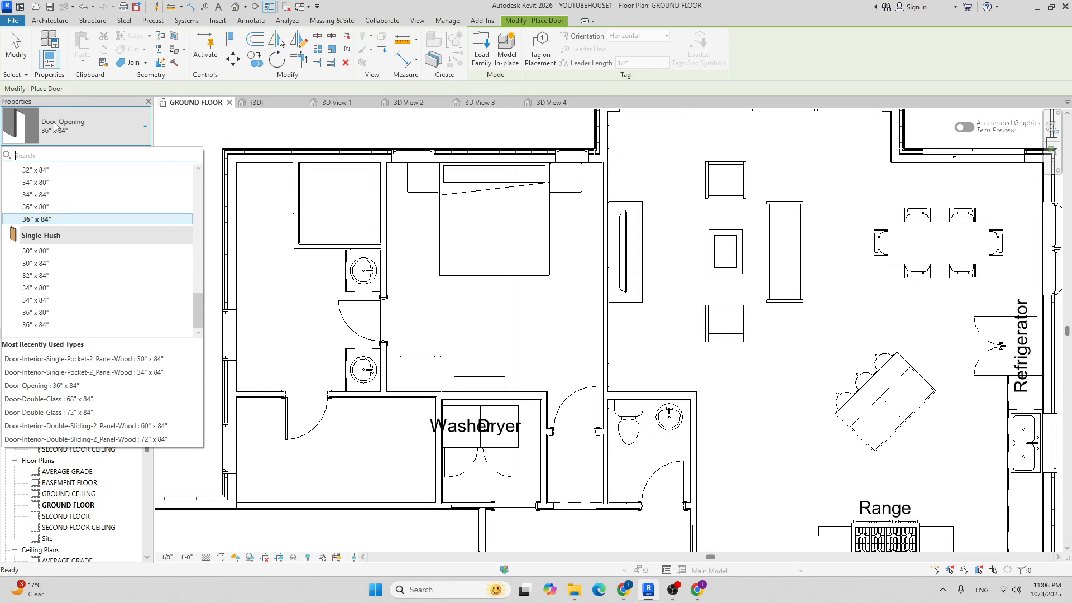
{"action": "scroll", "coordinate": [72, 267], "scroll_direction": "up", "scroll_amount": 5}
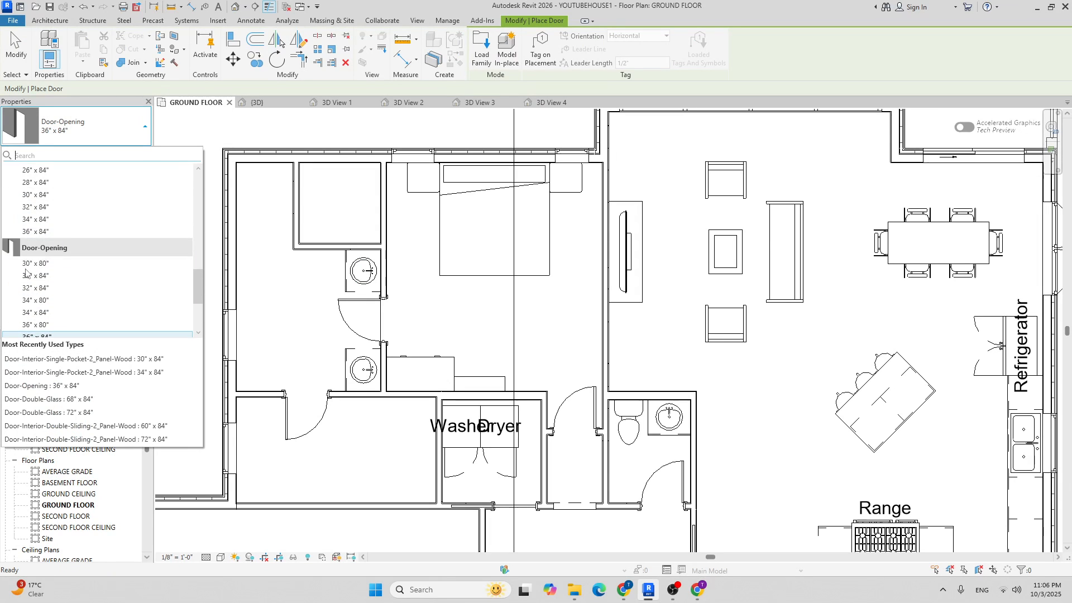
{"action": "scroll", "coordinate": [74, 277], "scroll_direction": "up", "scroll_amount": 4}
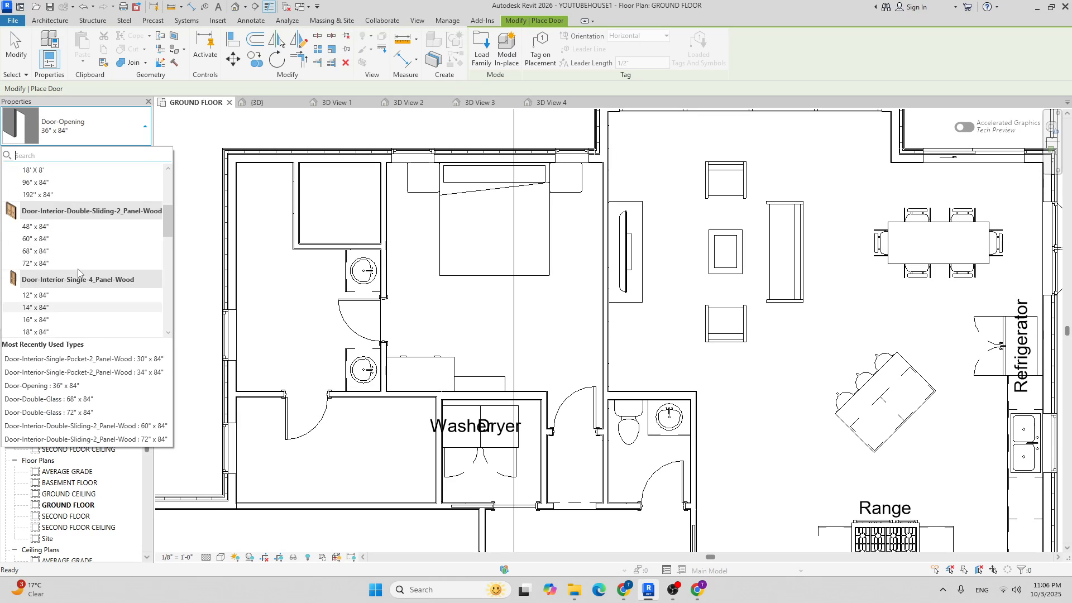
{"action": "scroll", "coordinate": [89, 268], "scroll_direction": "down", "scroll_amount": 2}
{"action": "scroll", "coordinate": [89, 265], "scroll_direction": "down", "scroll_amount": 3}
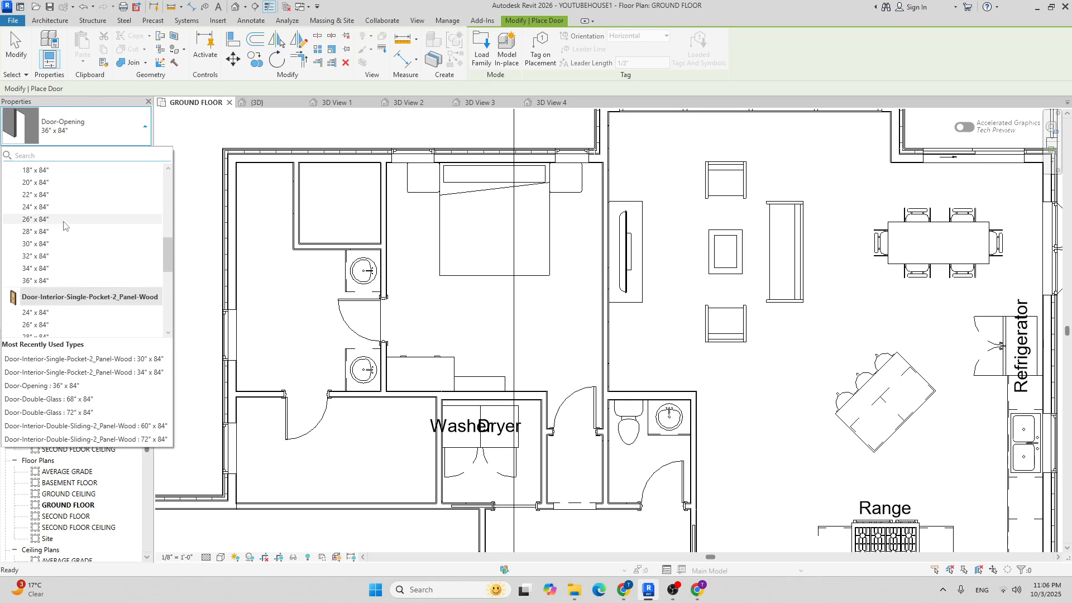
{"action": "left_click", "coordinate": [57, 244]}
{"action": "scroll", "coordinate": [309, 235], "scroll_direction": "up", "scroll_amount": 3}
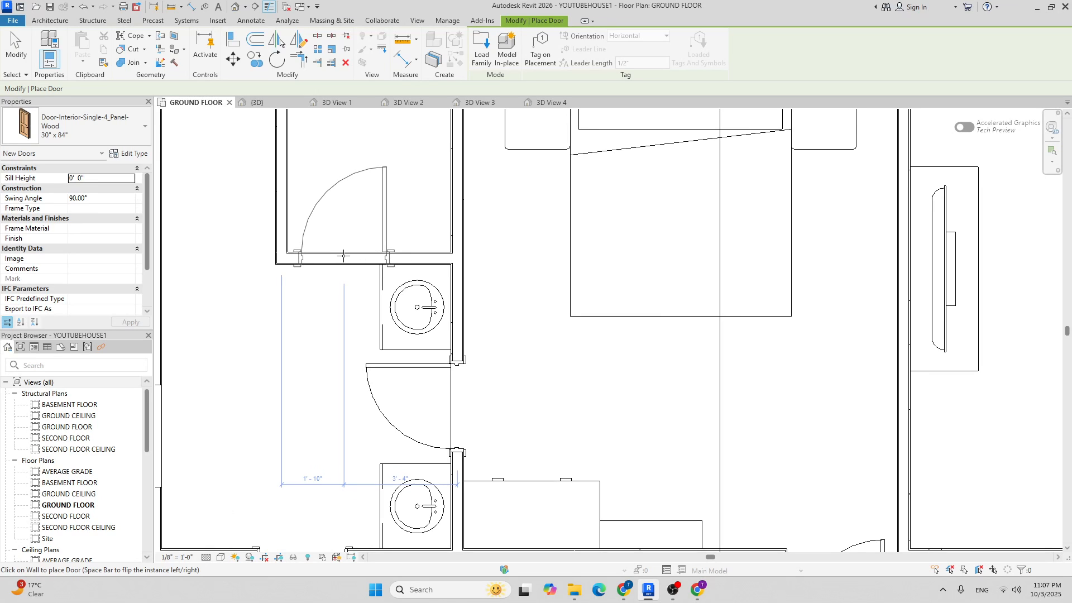
{"action": "key", "text": "space"}
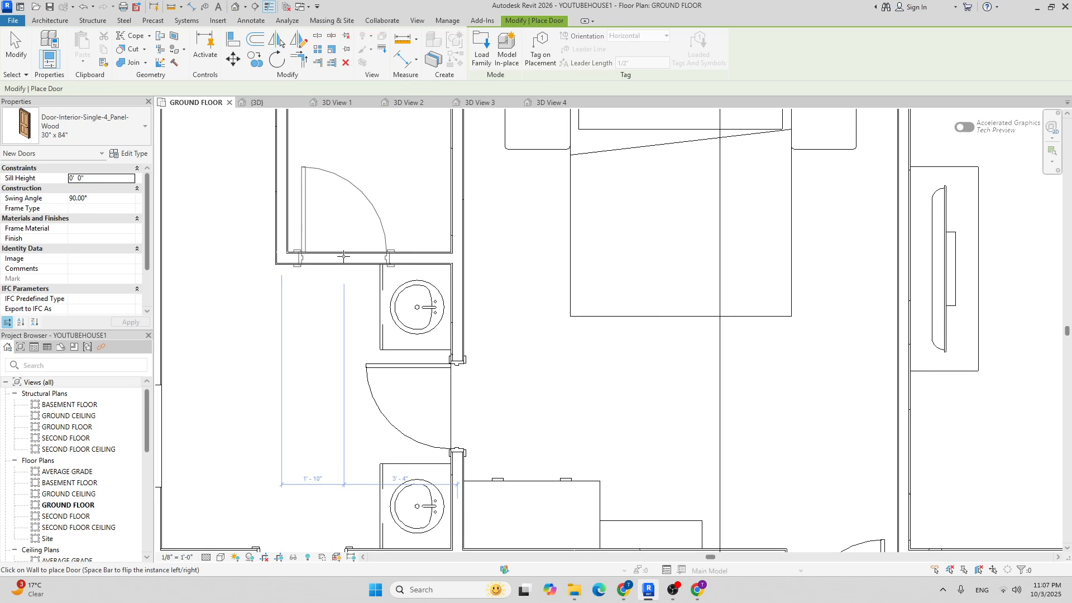
{"action": "left_click", "coordinate": [344, 257]}
{"action": "key", "text": "Escape"}
Nudge the new interior wall and the door slightly to the left.
{"action": "scroll", "coordinate": [330, 251], "scroll_direction": "down", "scroll_amount": 3}
{"action": "scroll", "coordinate": [311, 240], "scroll_direction": "up", "scroll_amount": 4}
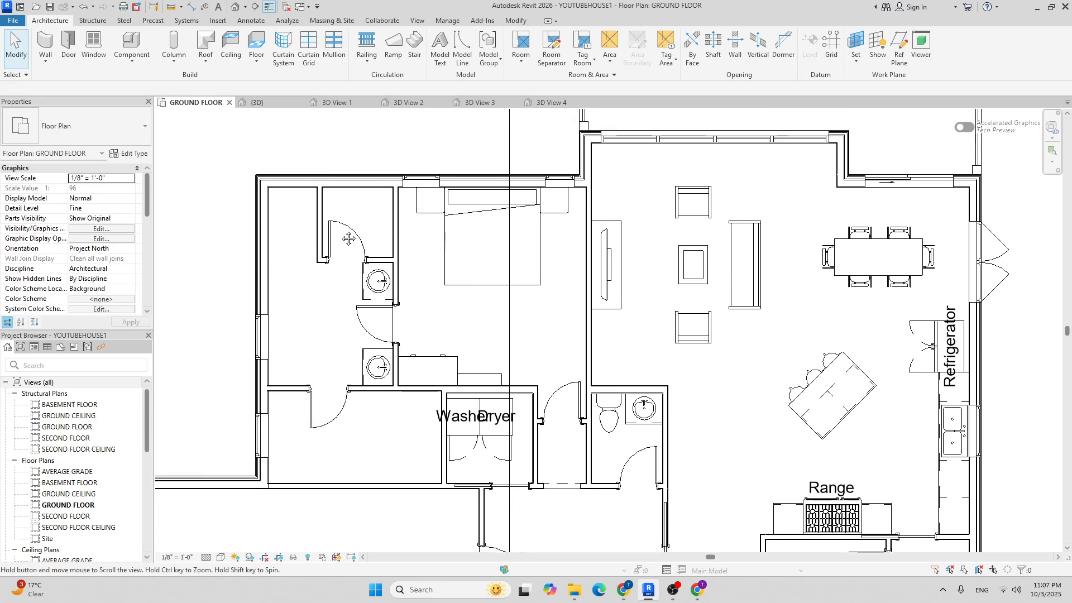
{"action": "left_click", "coordinate": [303, 224]}
{"action": "key", "text": "Left"}
{"action": "key", "text": "Left"}
{"action": "key", "text": "Left"}
{"action": "key", "text": "Left"}
{"action": "key", "text": "Left"}
{"action": "key", "text": "Left"}
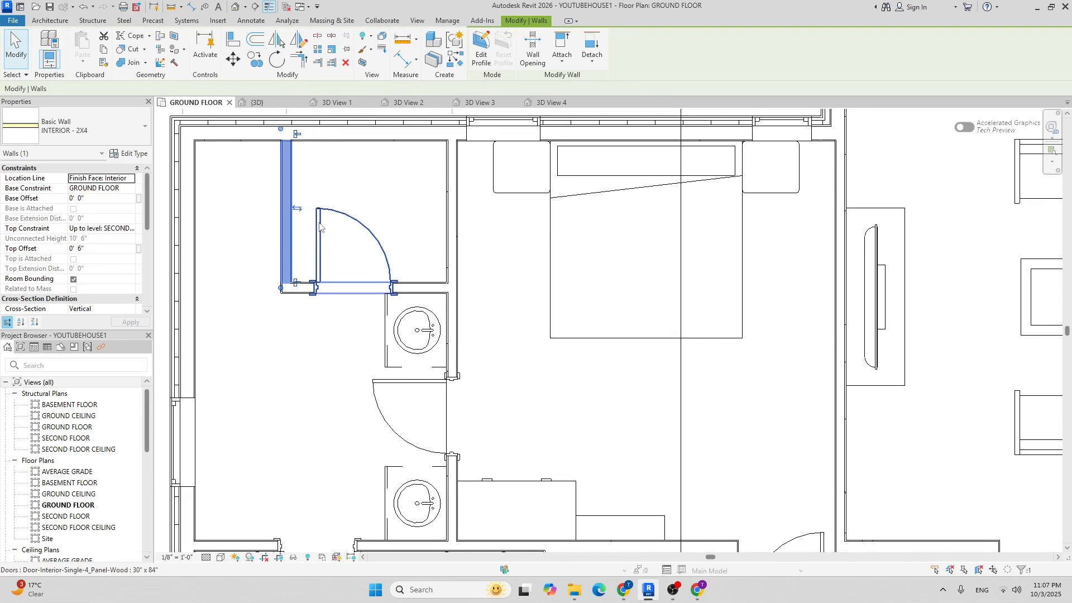
{"action": "left_click", "coordinate": [319, 225]}
{"action": "key", "text": "Left"}
{"action": "key", "text": "Left"}
{"action": "key", "text": "Left"}
{"action": "key", "text": "Left"}
{"action": "key", "text": "Left"}
{"action": "key", "text": "Left"}
{"action": "key", "text": "Left"}
{"action": "key", "text": "Left"}
{"action": "key", "text": "Escape"}
{"action": "scroll", "coordinate": [374, 234], "scroll_direction": "down", "scroll_amount": 3}
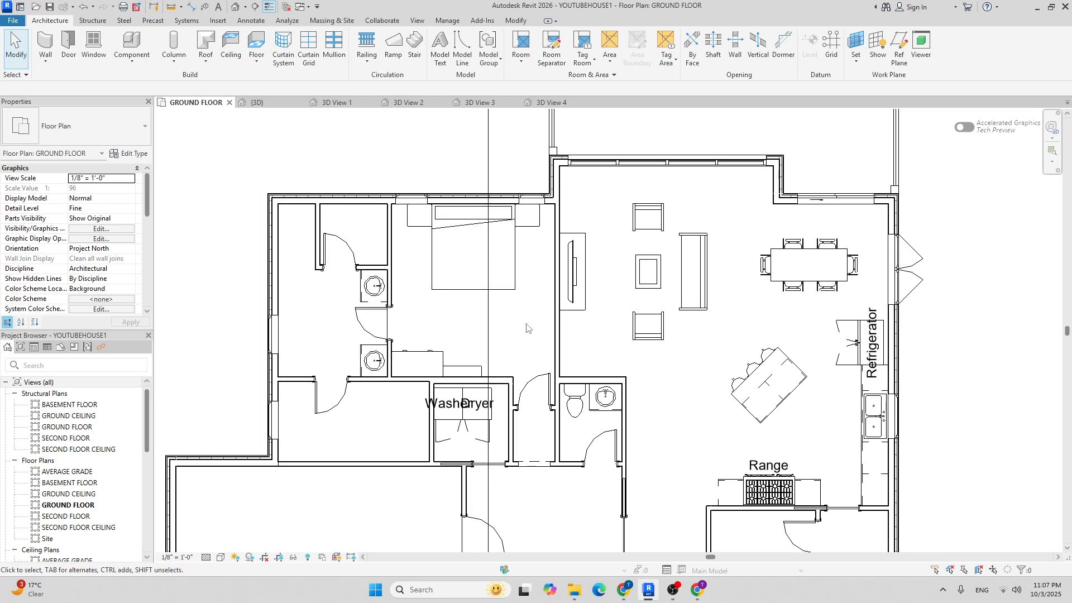
Place a Toilet-Domestic-3D fixture against the exterior wall inside the small room.
{"action": "left_click", "coordinate": [131, 44]}
{"action": "left_click", "coordinate": [101, 132]}
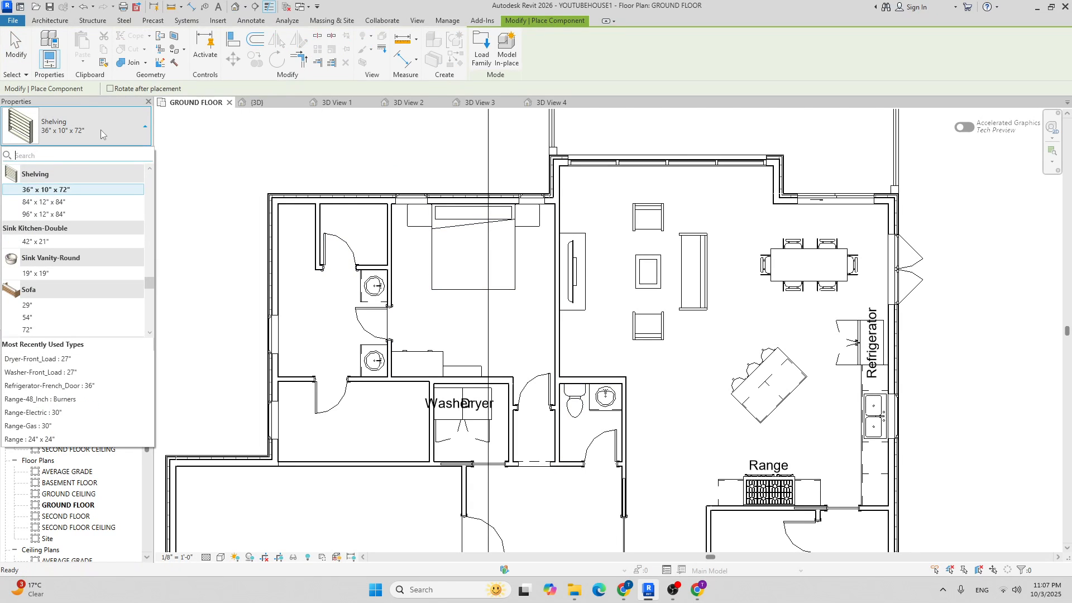
{"action": "type", "text": "toi"}
{"action": "left_click", "coordinate": [106, 190]}
{"action": "scroll", "coordinate": [387, 207], "scroll_direction": "up", "scroll_amount": 6}
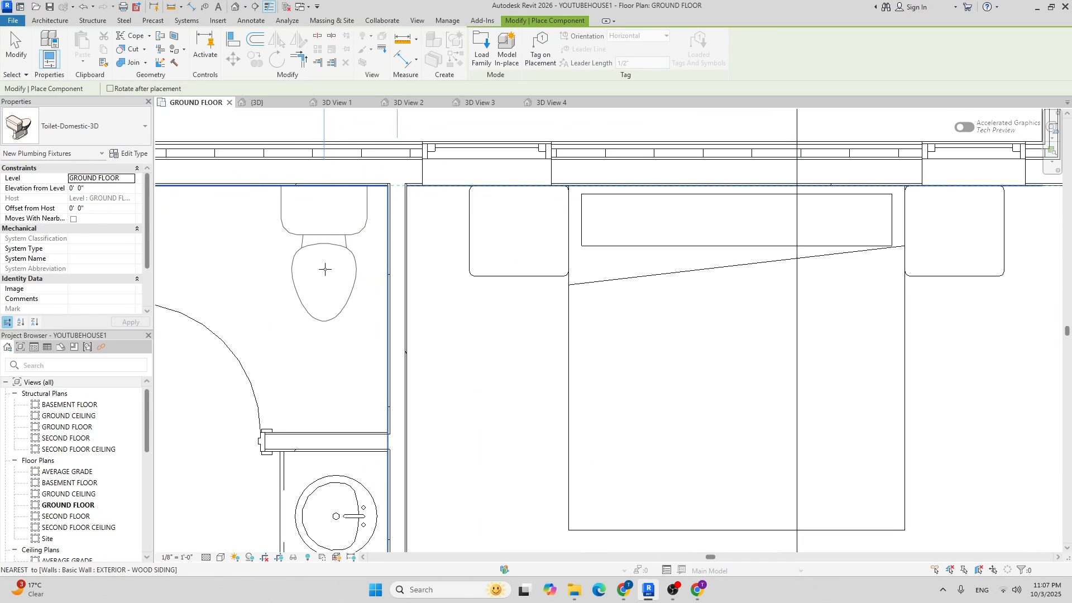
{"action": "scroll", "coordinate": [326, 269], "scroll_direction": "down", "scroll_amount": 2}
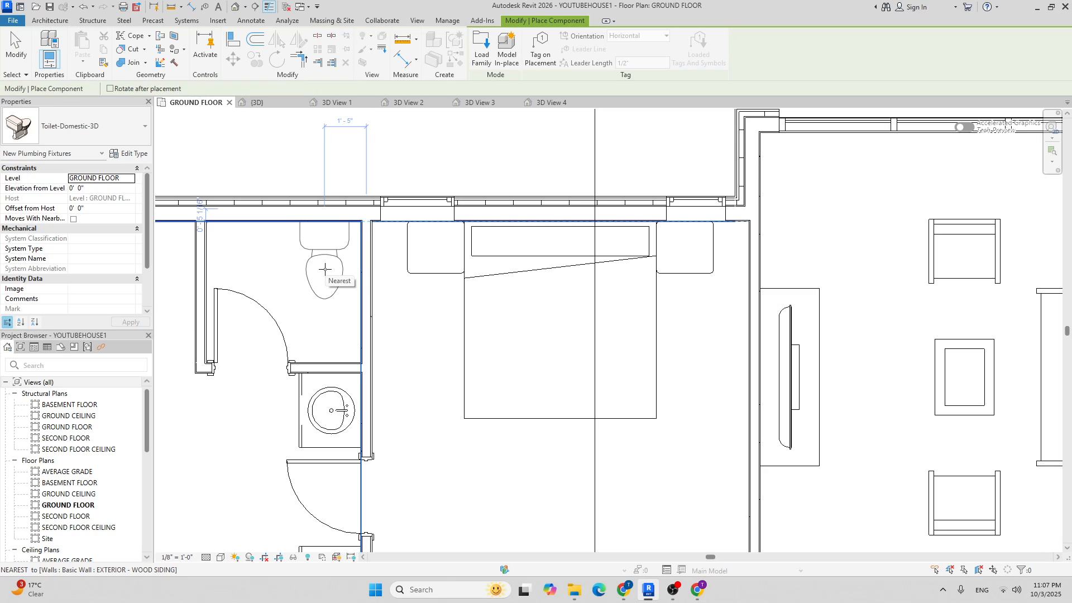
{"action": "left_click", "coordinate": [325, 269]}
{"action": "scroll", "coordinate": [417, 278], "scroll_direction": "down", "scroll_amount": 2}
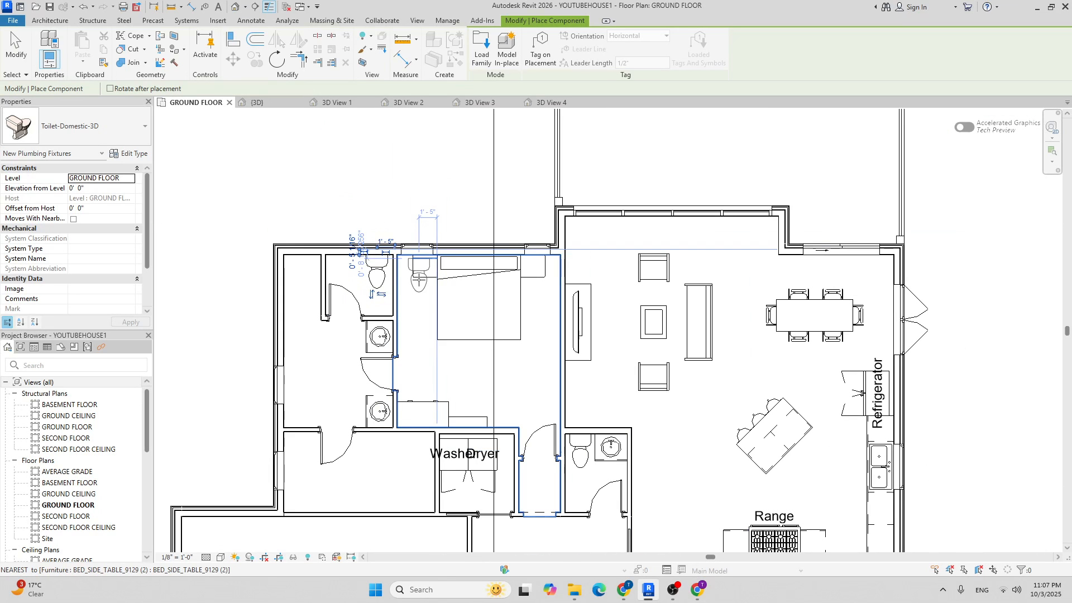
{"action": "key", "text": "Escape"}
{"action": "key", "text": "Escape"}
{"action": "scroll", "coordinate": [413, 366], "scroll_direction": "up", "scroll_amount": 2}
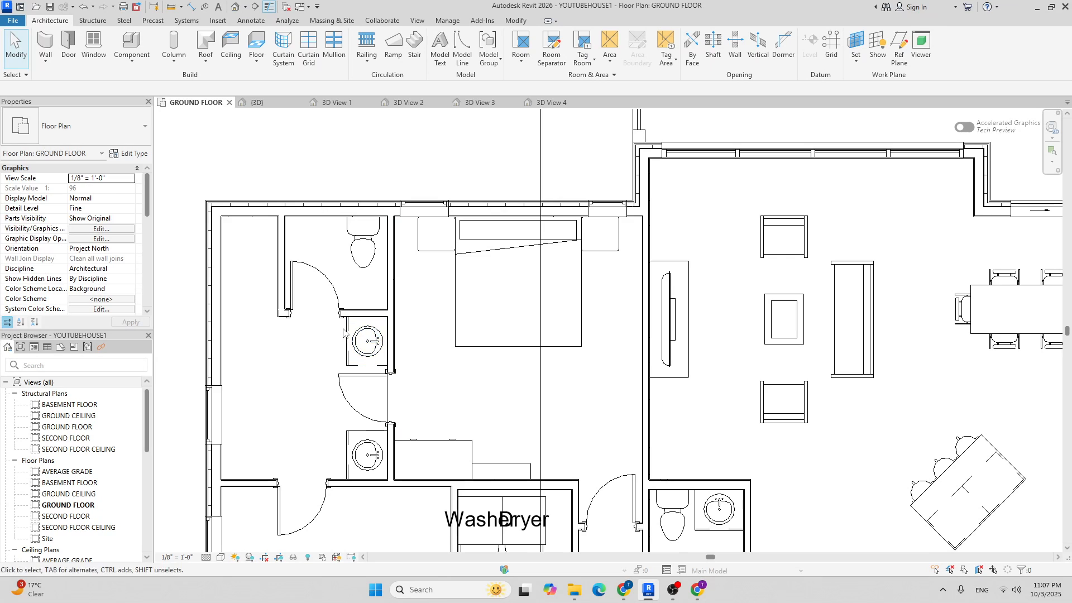
Change the wall beside the two sinks from INTERIOR - 2X4 to Basic Wall INTERIOR - 2X6.
{"action": "scroll", "coordinate": [380, 340], "scroll_direction": "down", "scroll_amount": 3}
{"action": "scroll", "coordinate": [368, 277], "scroll_direction": "up", "scroll_amount": 6}
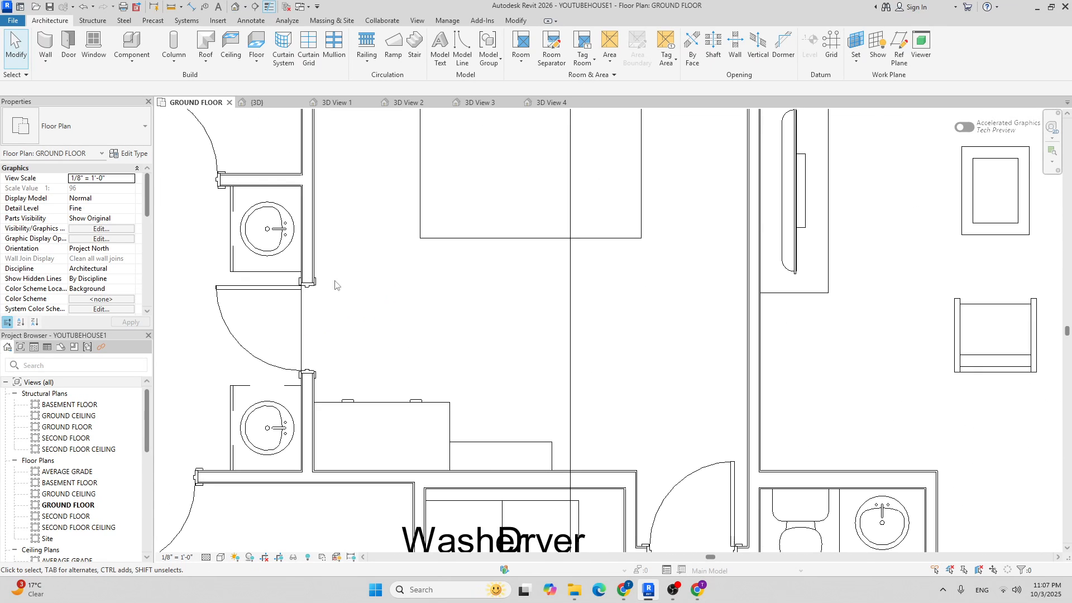
{"action": "left_click", "coordinate": [308, 268]}
{"action": "left_click", "coordinate": [104, 125]}
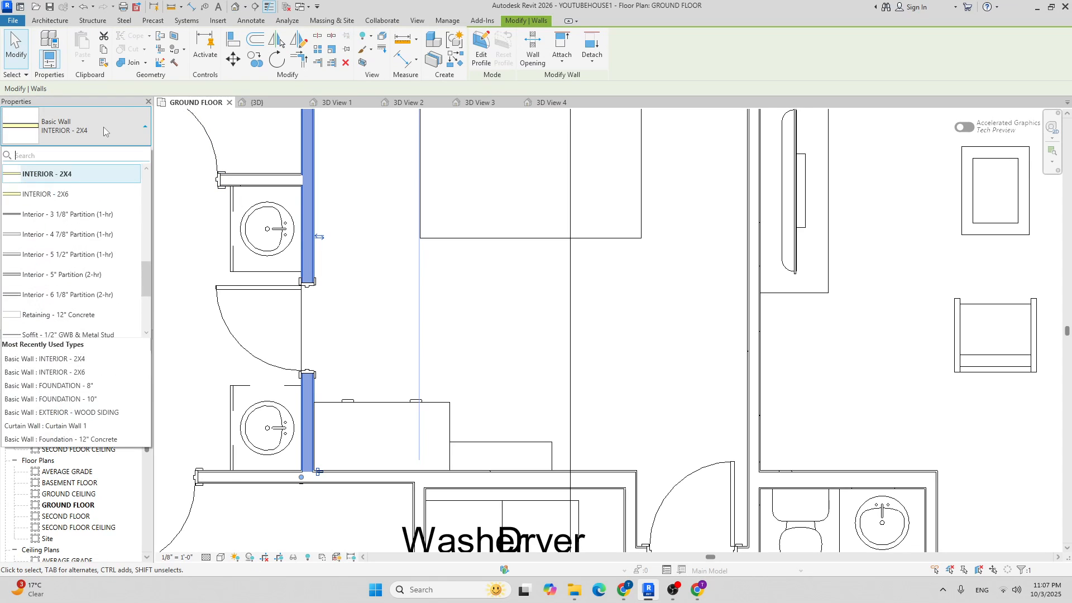
{"action": "left_click", "coordinate": [81, 195]}
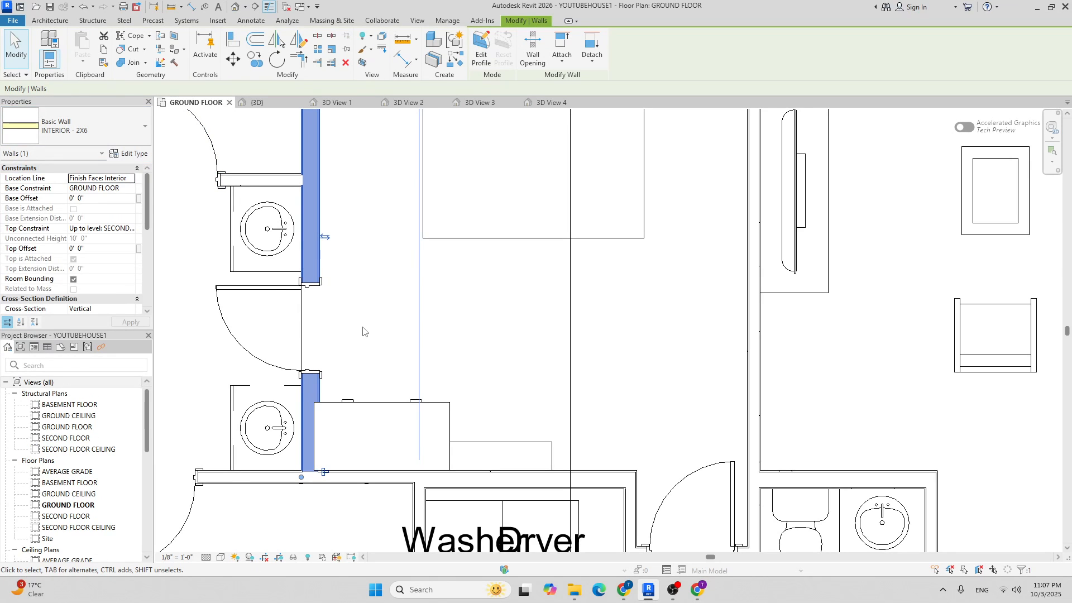
{"action": "scroll", "coordinate": [363, 330], "scroll_direction": "down", "scroll_amount": 2}
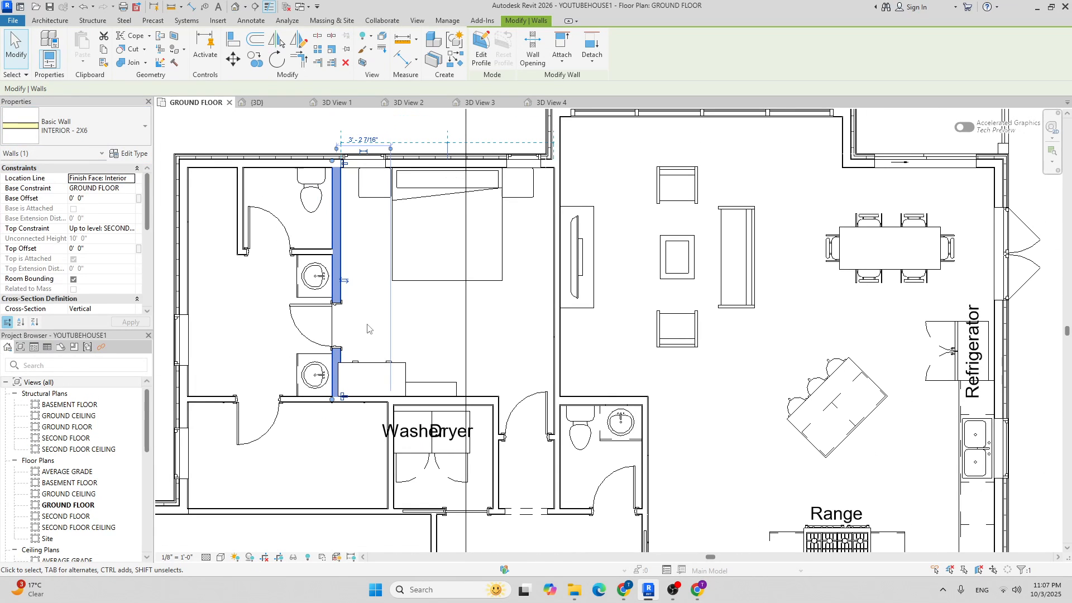
{"action": "left_click", "coordinate": [367, 328]}
{"action": "scroll", "coordinate": [449, 133], "scroll_direction": "up", "scroll_amount": 3}
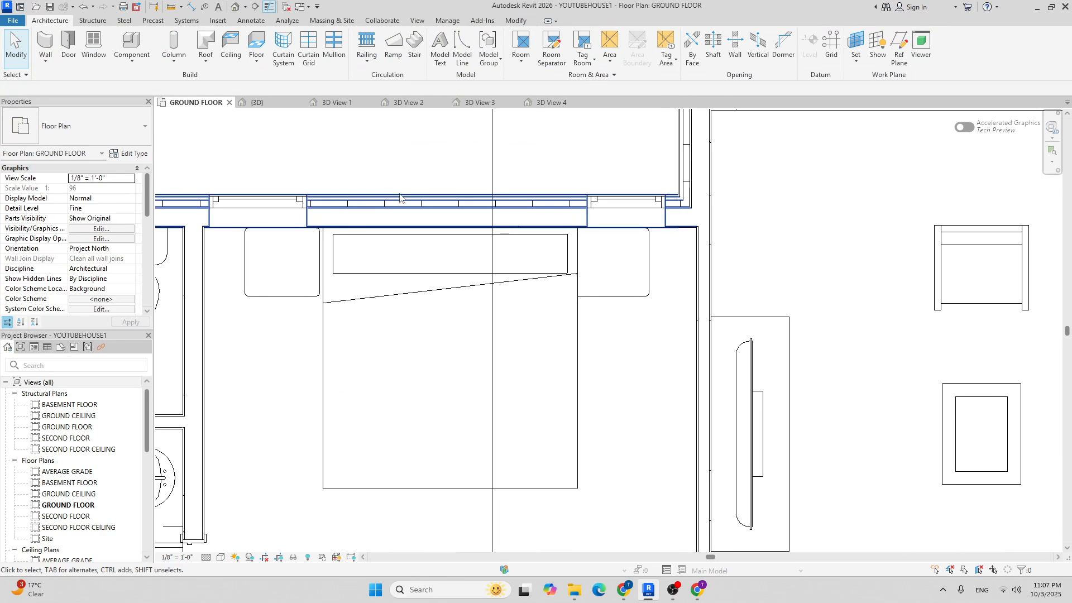
Move the right bedside table snug against the side of the bed.
{"action": "scroll", "coordinate": [611, 273], "scroll_direction": "up", "scroll_amount": 2}
{"action": "left_click", "coordinate": [614, 262]}
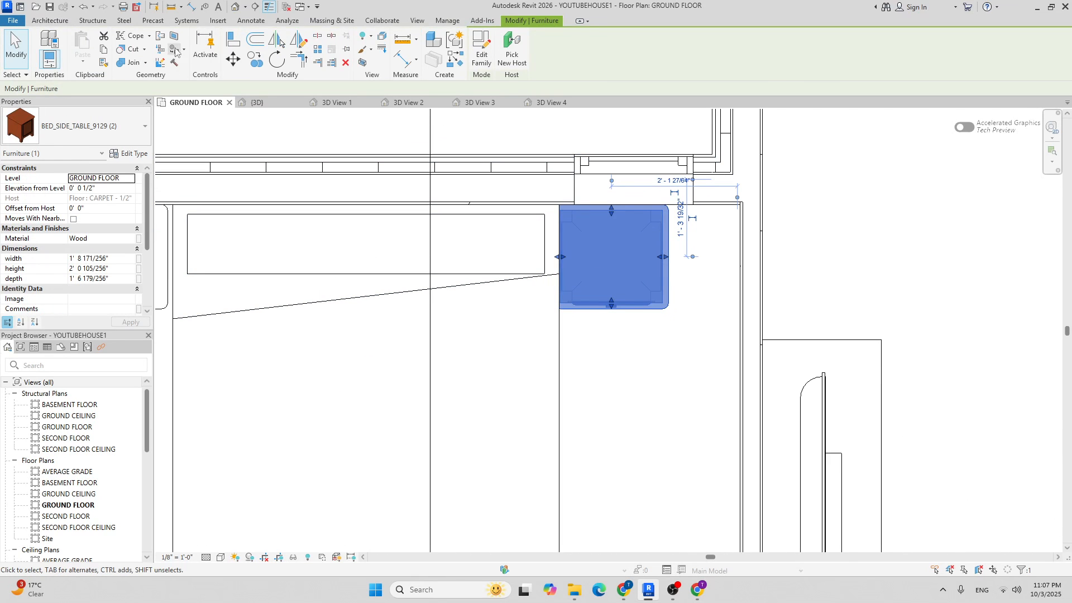
{"action": "left_click", "coordinate": [234, 60]}
{"action": "scroll", "coordinate": [611, 255], "scroll_direction": "up", "scroll_amount": 2}
{"action": "left_click", "coordinate": [506, 273]}
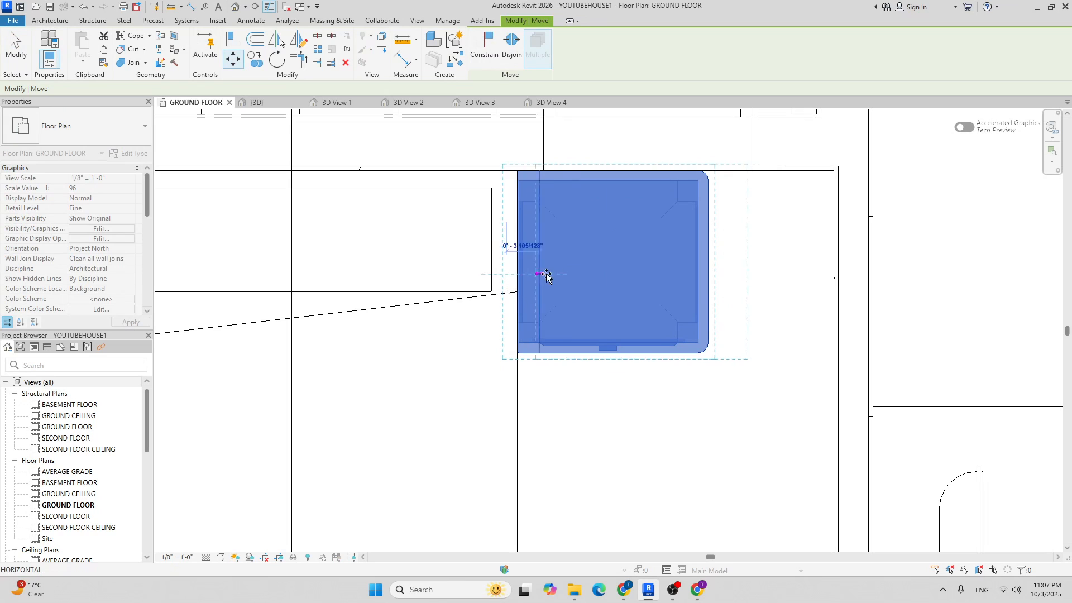
{"action": "left_click", "coordinate": [233, 59]}
{"action": "scroll", "coordinate": [480, 214], "scroll_direction": "up", "scroll_amount": 2}
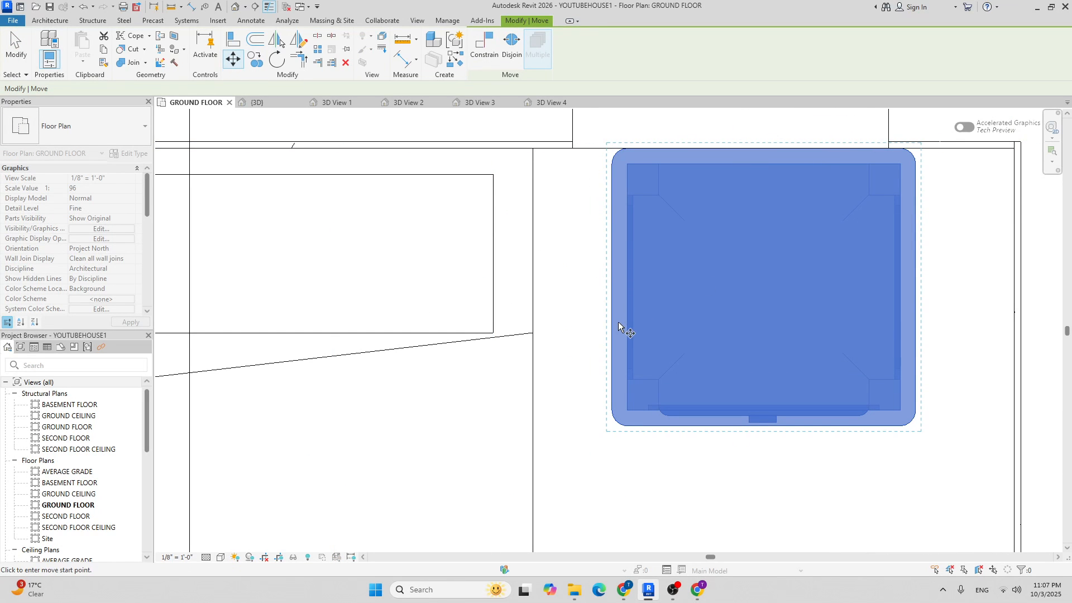
{"action": "key", "text": "Escape"}
{"action": "key", "text": "m"}
{"action": "key", "text": "v"}
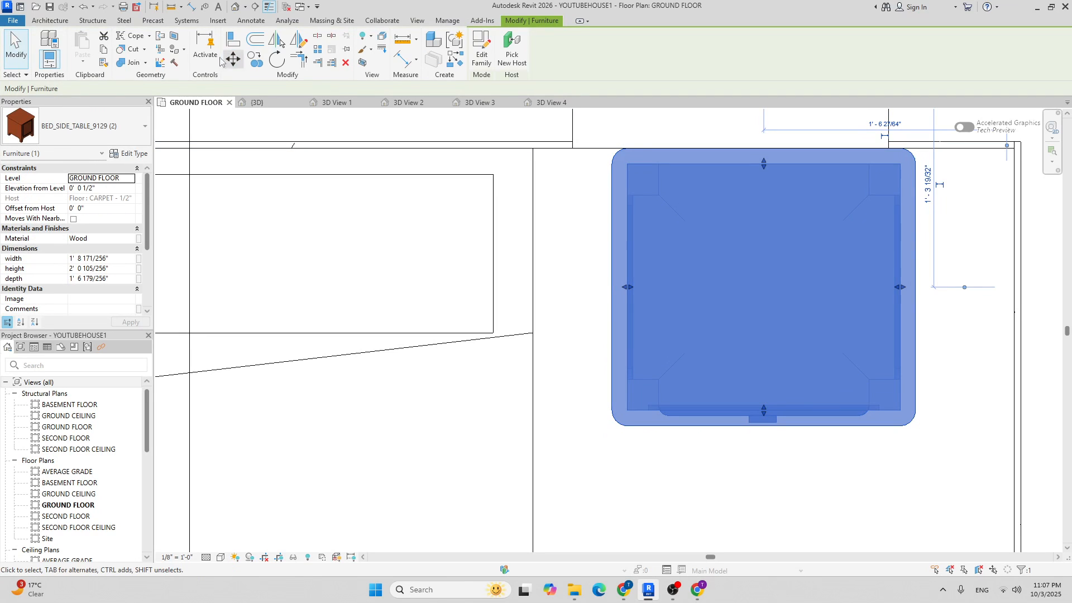
{"action": "left_click", "coordinate": [612, 289]}
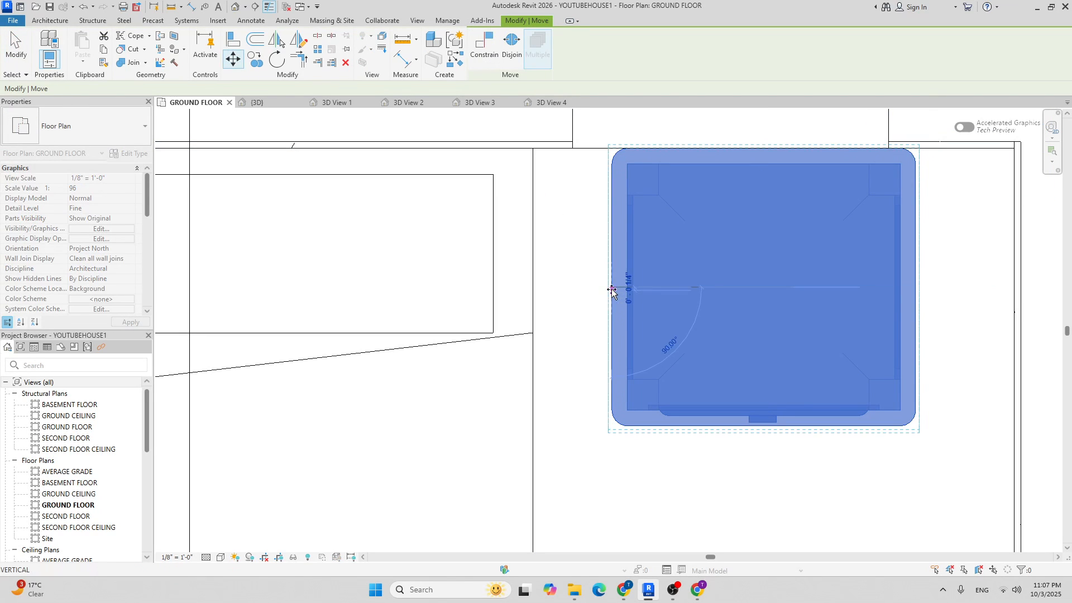
{"action": "scroll", "coordinate": [575, 286], "scroll_direction": "down", "scroll_amount": 5}
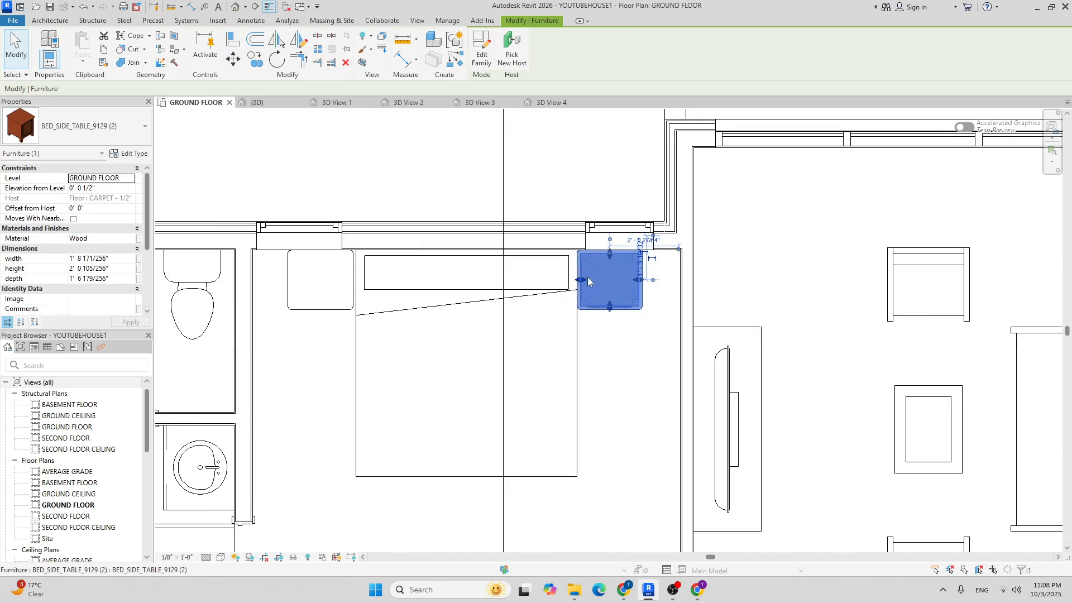
{"action": "key", "text": "Escape"}
Move the left bedside table against the other side of the bed.
{"action": "left_click", "coordinate": [327, 284]}
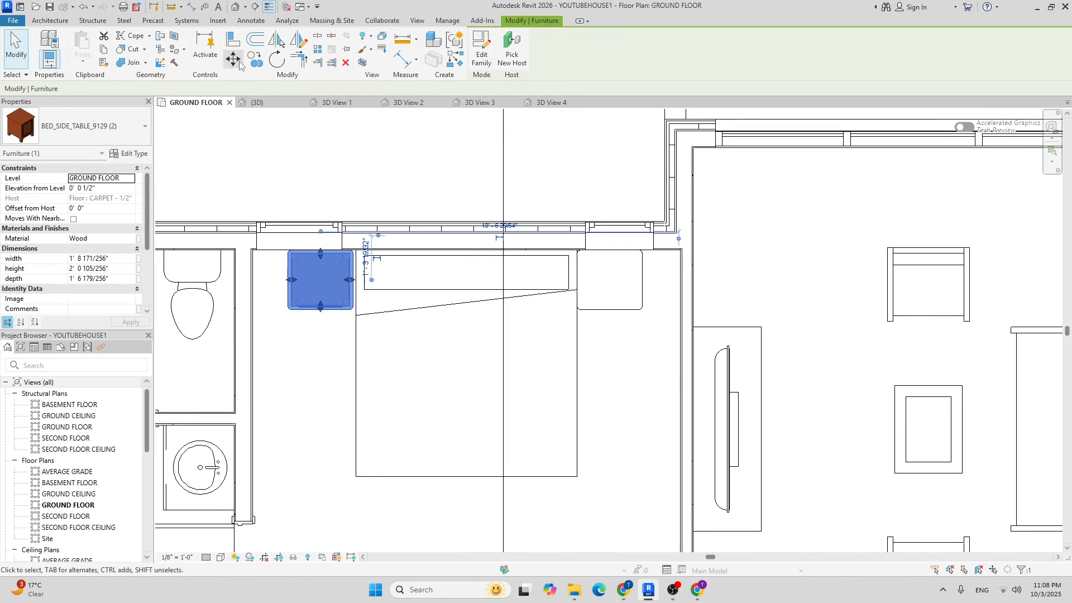
{"action": "left_click", "coordinate": [235, 59]}
{"action": "scroll", "coordinate": [353, 286], "scroll_direction": "up", "scroll_amount": 4}
{"action": "left_click", "coordinate": [349, 285]}
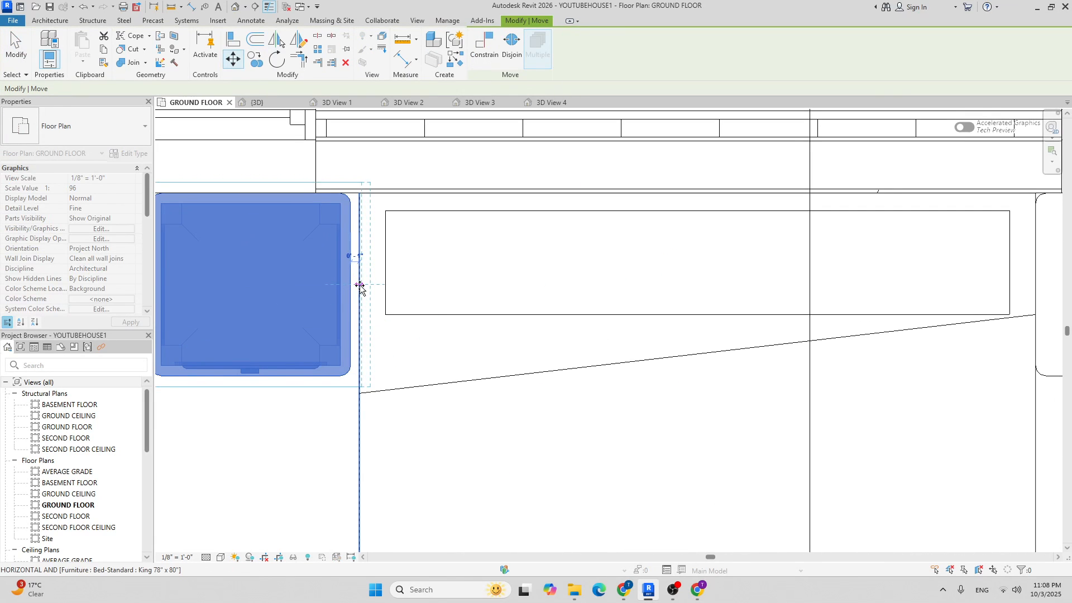
{"action": "left_click", "coordinate": [360, 286]}
{"action": "scroll", "coordinate": [360, 286], "scroll_direction": "down", "scroll_amount": 4}
Dimension the window left of the bed and change its 0' - 5" spacing to 0' - 4".
{"action": "key", "text": "Escape"}
{"action": "key", "text": "i"}
{"action": "scroll", "coordinate": [413, 278], "scroll_direction": "up", "scroll_amount": 3}
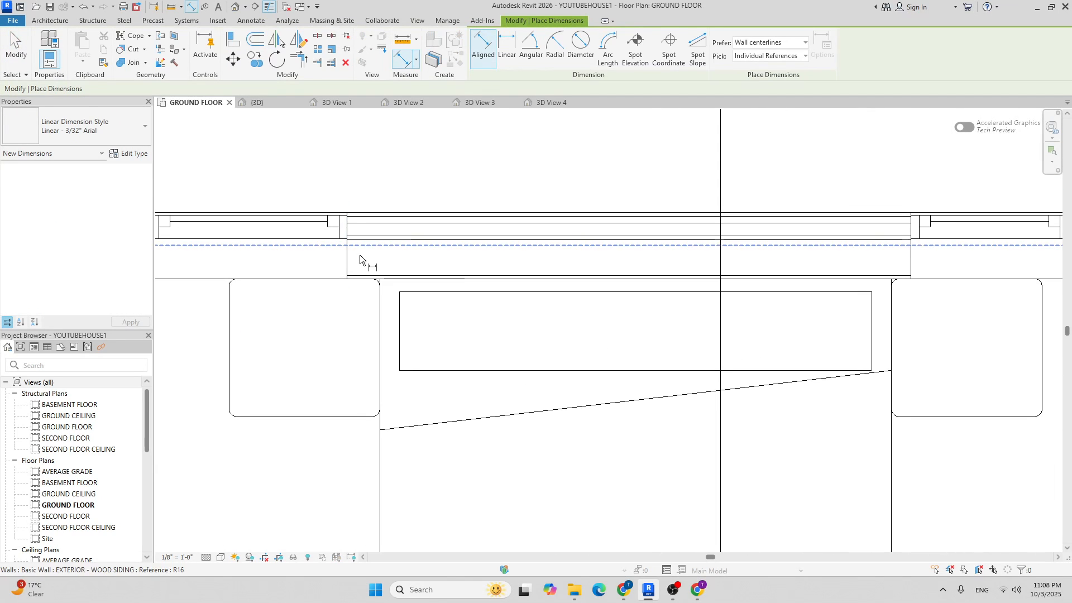
{"action": "left_click", "coordinate": [350, 257]}
{"action": "scroll", "coordinate": [381, 302], "scroll_direction": "down", "scroll_amount": 3}
{"action": "key", "text": "Escape"}
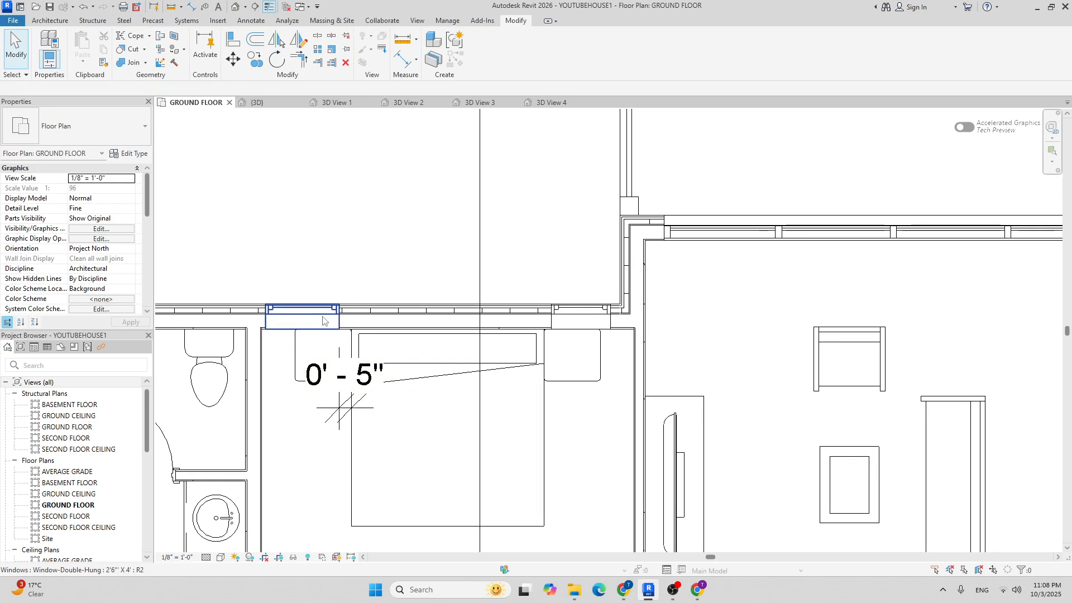
{"action": "left_click", "coordinate": [312, 306]}
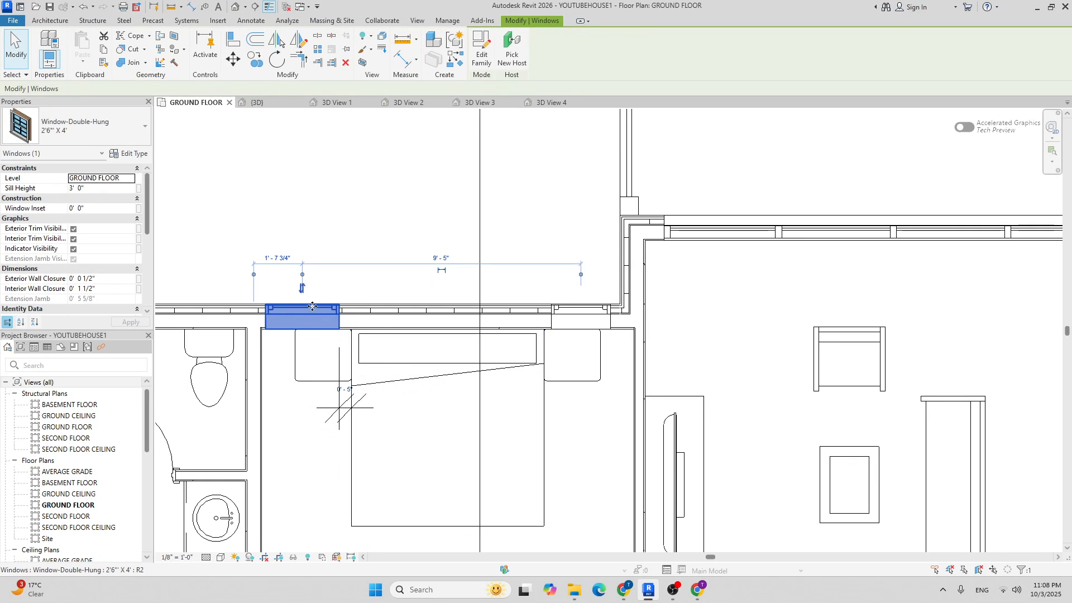
{"action": "left_click", "coordinate": [345, 390]}
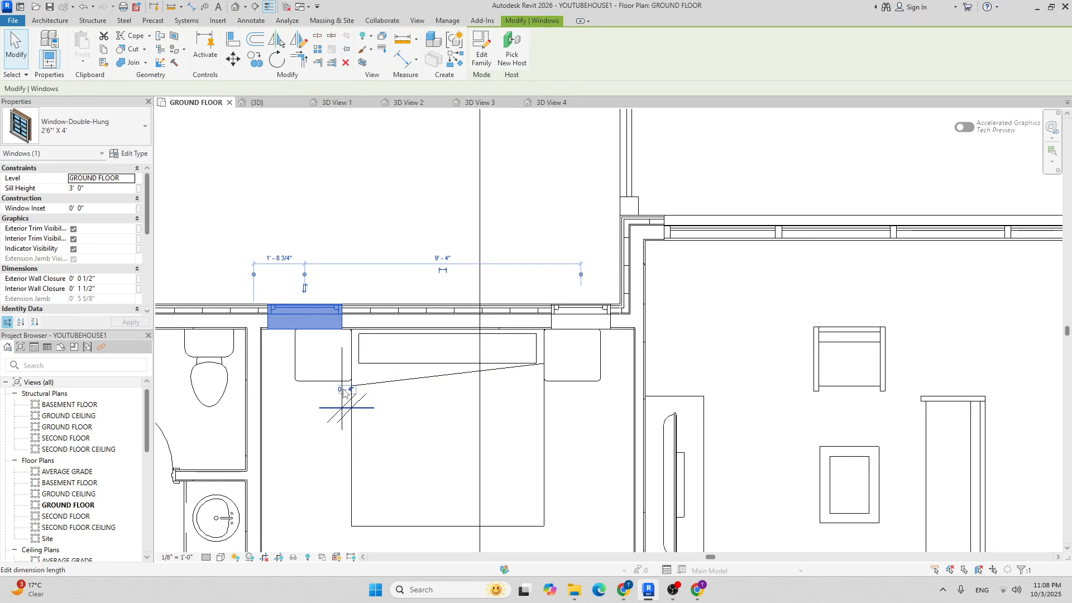
{"action": "key", "text": "Escape"}
{"action": "left_click", "coordinate": [339, 407]}
{"action": "scroll", "coordinate": [335, 399], "scroll_direction": "down", "scroll_amount": 2}
{"action": "key", "text": "Escape"}
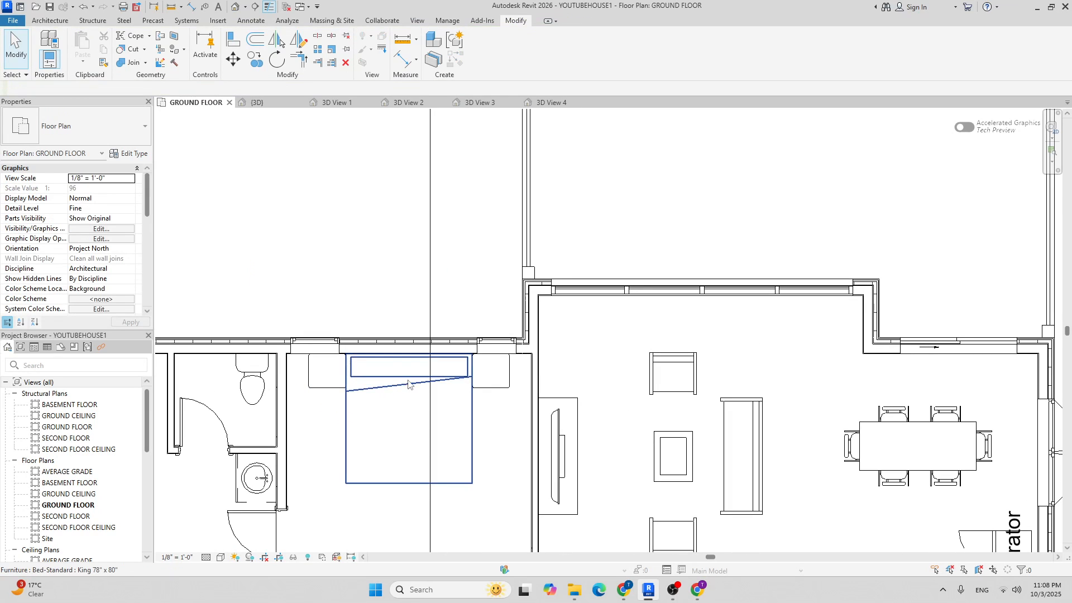
{"action": "scroll", "coordinate": [510, 381], "scroll_direction": "up", "scroll_amount": 3}
Dimension the window above the nightstand and change its 0' - 3" spacing to 0' - 4".
{"action": "key", "text": "i"}
{"action": "scroll", "coordinate": [455, 335], "scroll_direction": "up", "scroll_amount": 3}
{"action": "left_click", "coordinate": [421, 367]}
{"action": "left_click", "coordinate": [436, 210]}
{"action": "key", "text": "Escape"}
{"action": "key", "text": "Escape"}
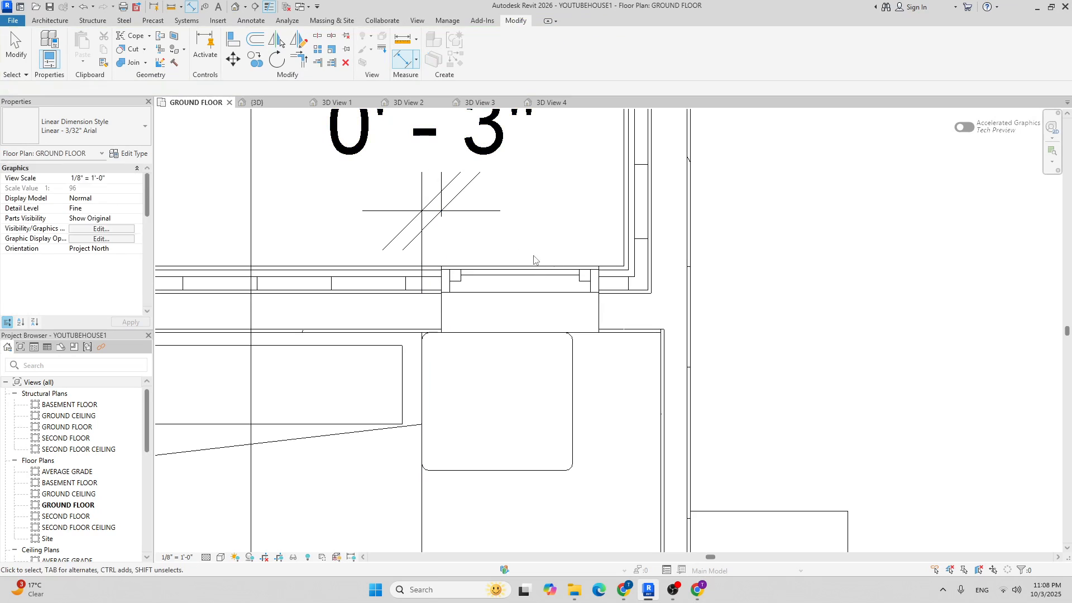
{"action": "left_click", "coordinate": [531, 268]}
{"action": "left_click", "coordinate": [430, 167]}
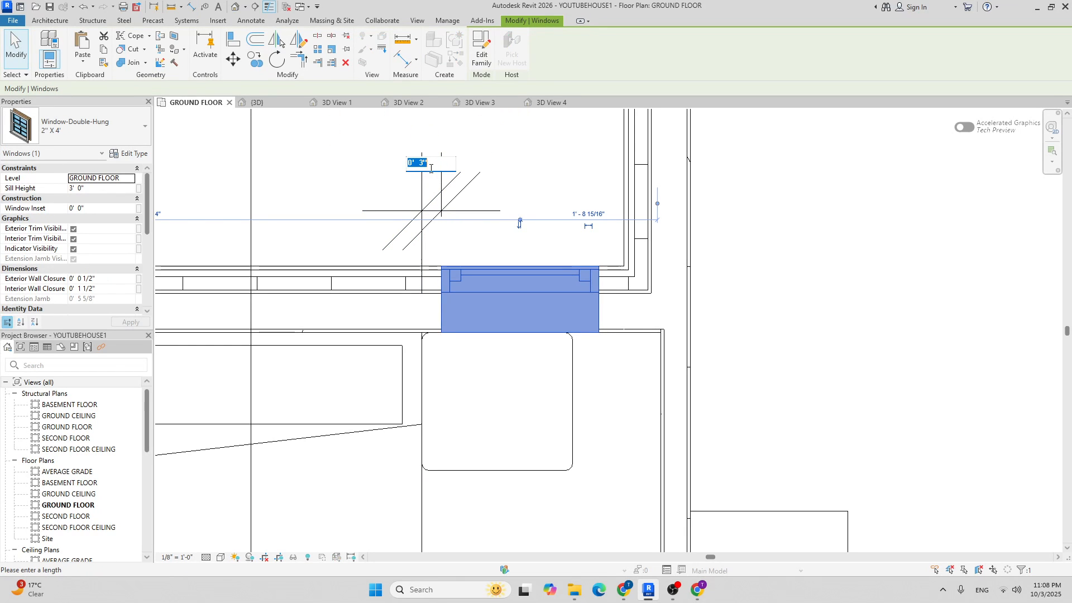
{"action": "key", "text": "Return"}
{"action": "key", "text": "Escape"}
{"action": "left_click", "coordinate": [449, 202]}
{"action": "key", "text": "Escape"}
{"action": "scroll", "coordinate": [464, 294], "scroll_direction": "down", "scroll_amount": 4}
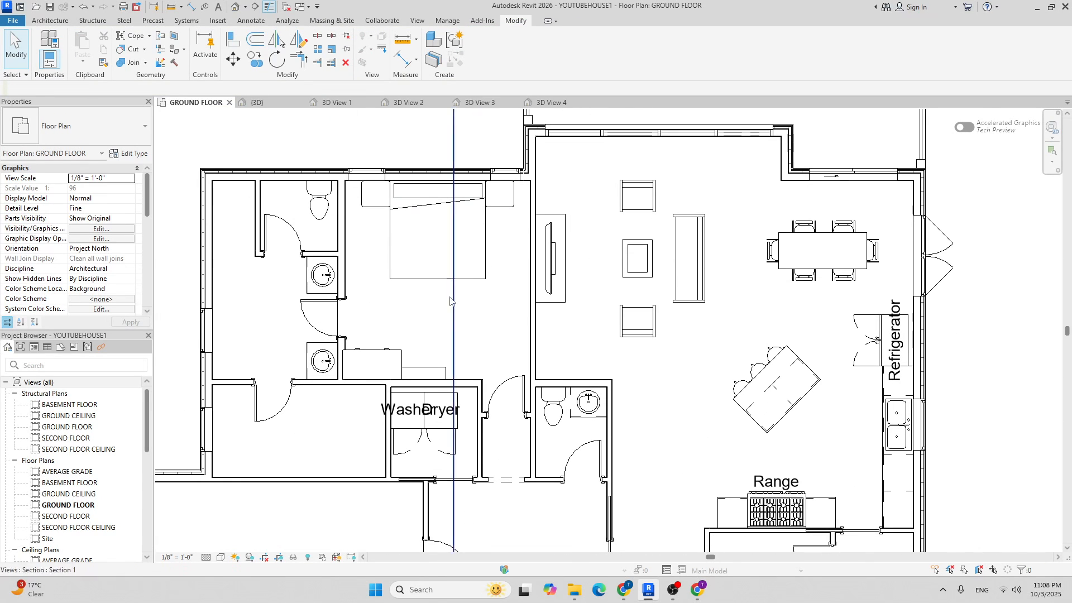
Move the wardrobe and the 36" shelving unit together flush against the wall by the laundry.
{"action": "scroll", "coordinate": [384, 366], "scroll_direction": "up", "scroll_amount": 2}
{"action": "left_click", "coordinate": [422, 346]}
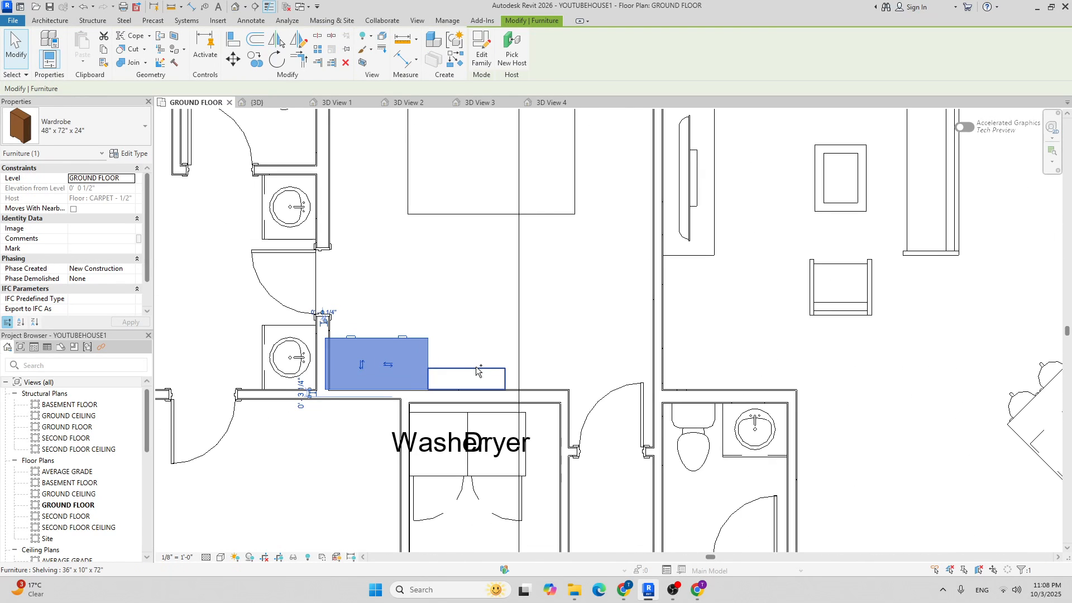
{"action": "left_click", "coordinate": [474, 366], "text": "ctrl"}
{"action": "left_click", "coordinate": [233, 59]}
{"action": "scroll", "coordinate": [351, 348], "scroll_direction": "up", "scroll_amount": 5}
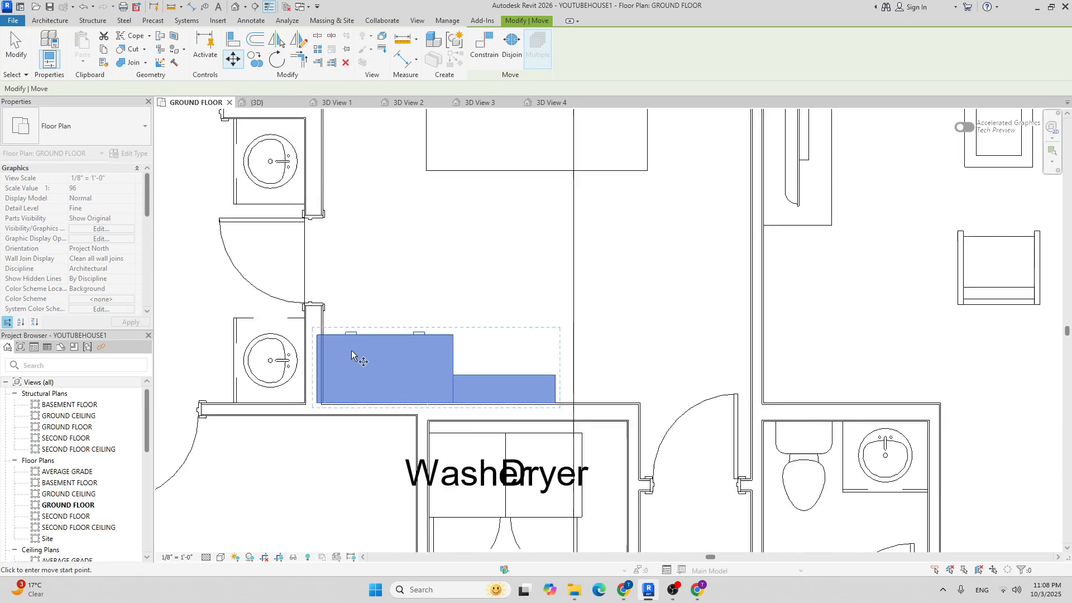
{"action": "left_click", "coordinate": [294, 316]}
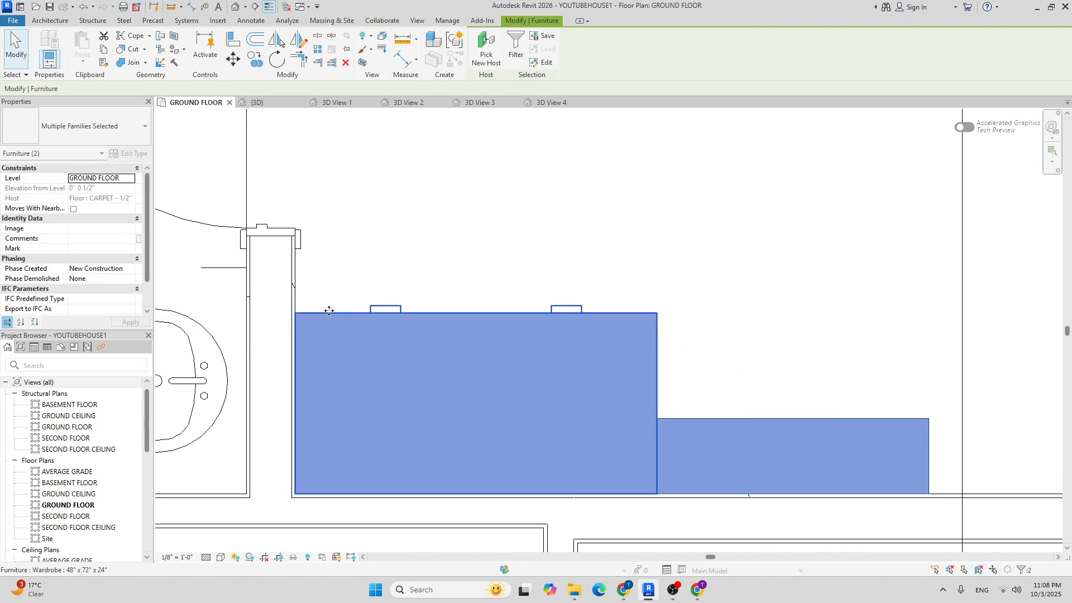
{"action": "scroll", "coordinate": [430, 279], "scroll_direction": "down", "scroll_amount": 5}
{"action": "left_click", "coordinate": [430, 254]}
{"action": "scroll", "coordinate": [372, 257], "scroll_direction": "up", "scroll_amount": 4}
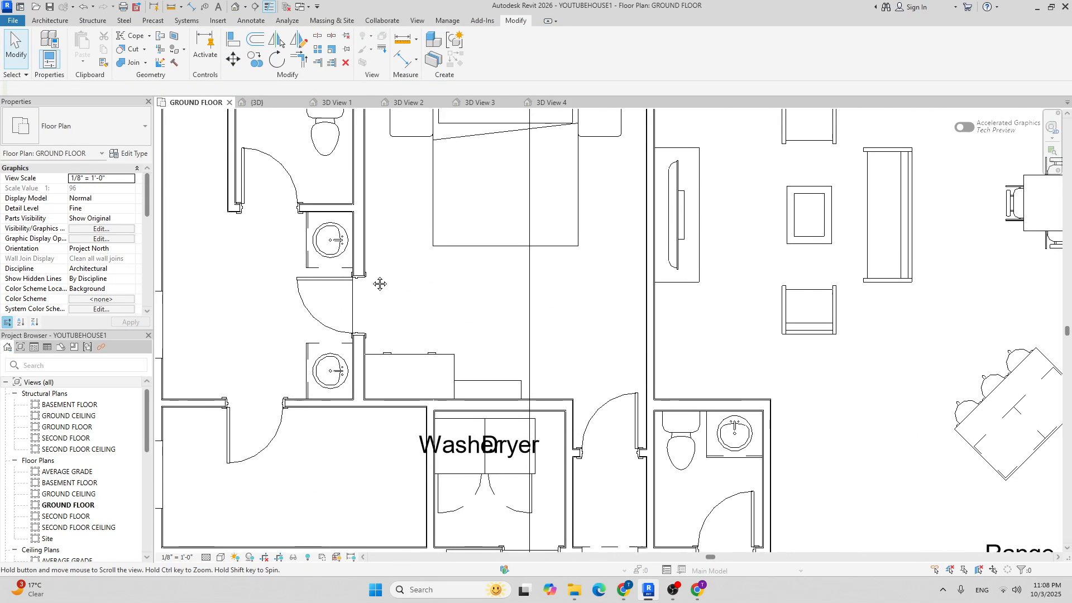
Re-edit the carpet floor's boundary and finish it without attaching walls to the floor.
{"action": "key", "text": "Tab"}
{"action": "left_click", "coordinate": [346, 304]}
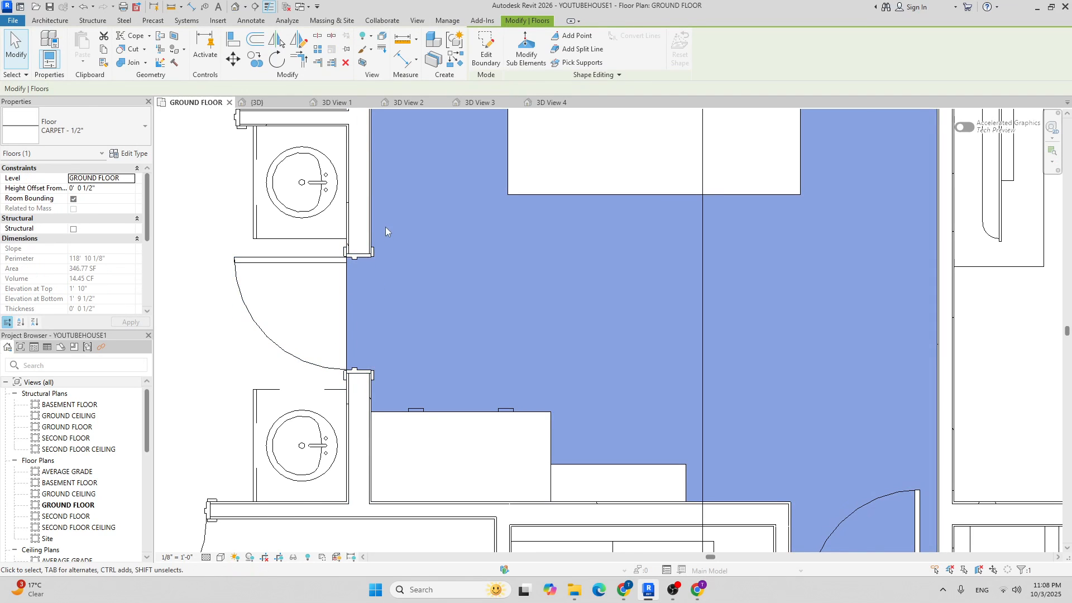
{"action": "scroll", "coordinate": [385, 232], "scroll_direction": "up", "scroll_amount": 2}
{"action": "left_click", "coordinate": [485, 56]}
{"action": "scroll", "coordinate": [358, 261], "scroll_direction": "down", "scroll_amount": 5}
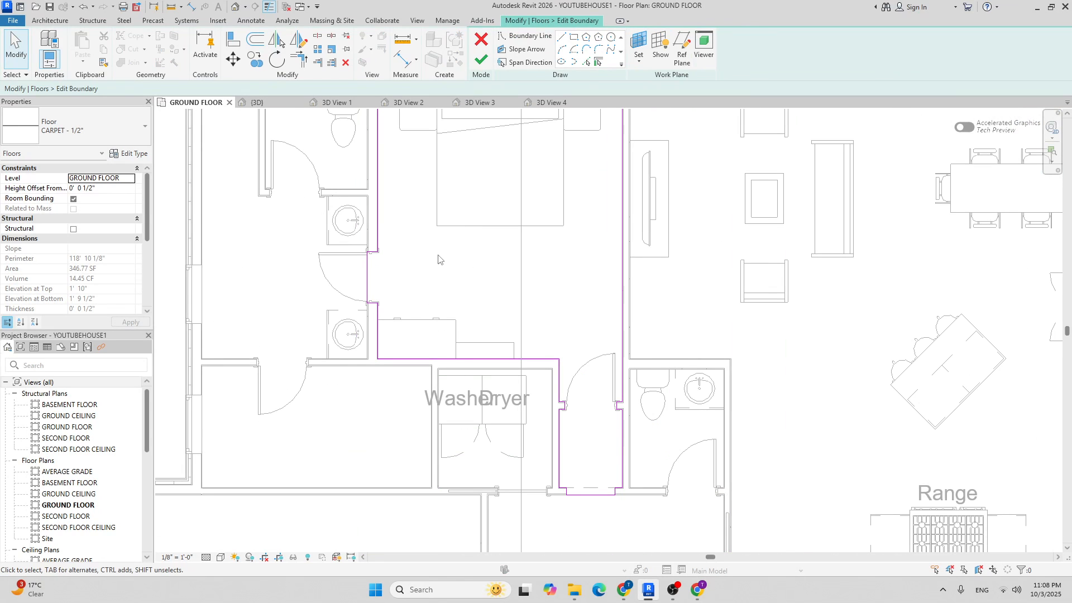
{"action": "left_click", "coordinate": [481, 59]}
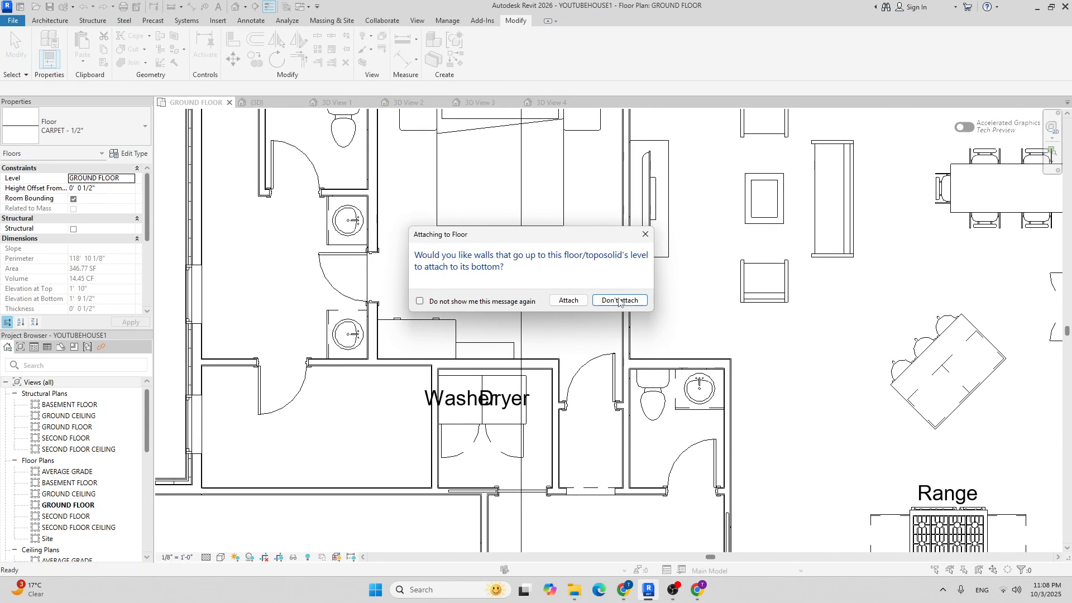
{"action": "left_click", "coordinate": [617, 296]}
{"action": "scroll", "coordinate": [463, 302], "scroll_direction": "down", "scroll_amount": 2}
{"action": "key", "text": "Escape"}
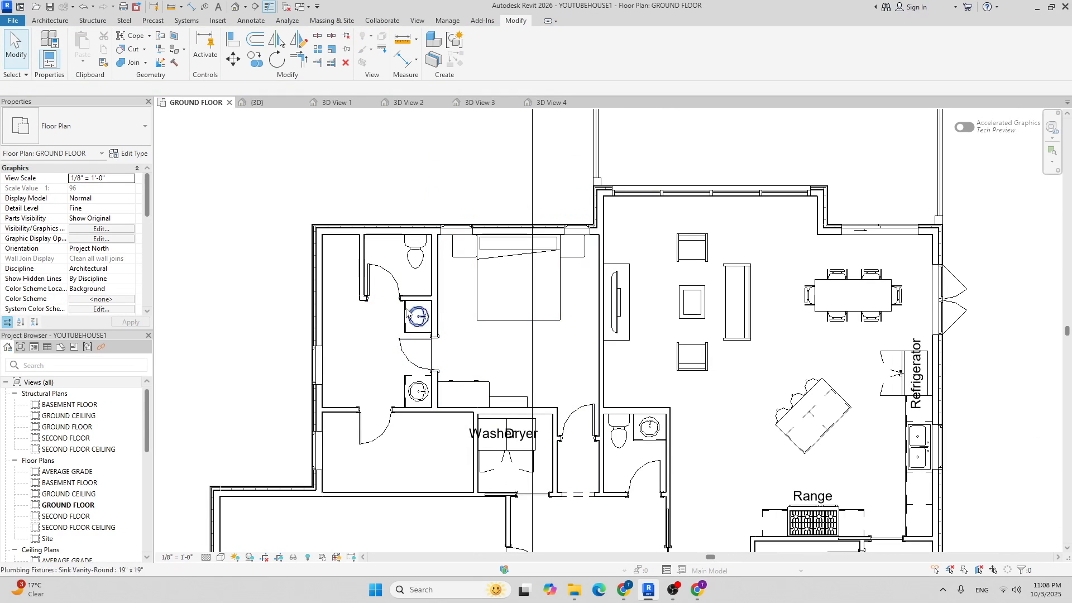
Delete the toilet in the upper bathroom.
{"action": "scroll", "coordinate": [418, 248], "scroll_direction": "up", "scroll_amount": 2}
{"action": "left_click", "coordinate": [414, 254]}
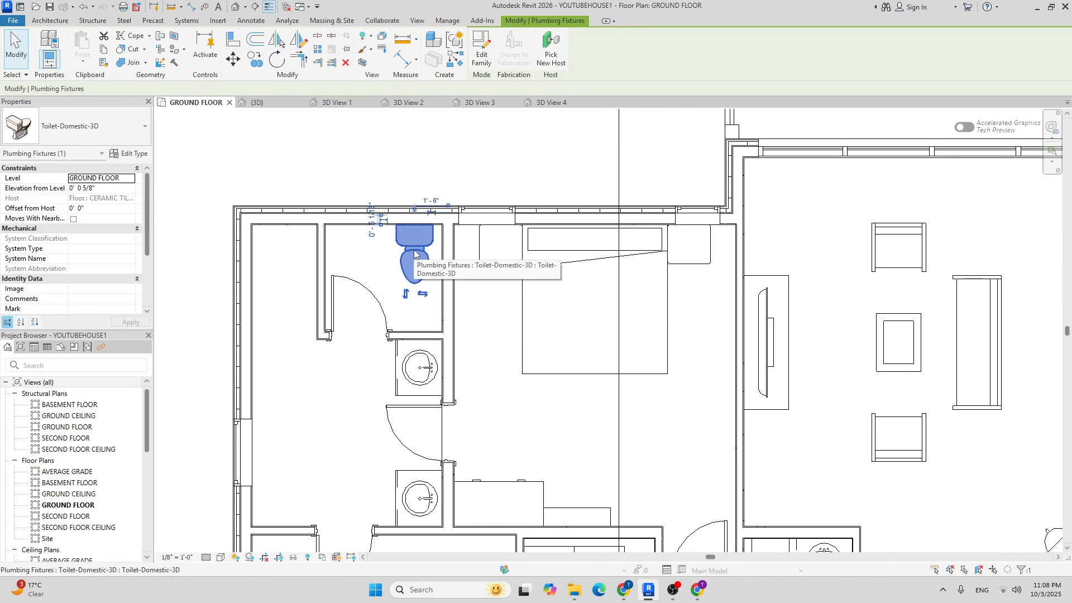
{"action": "key", "text": "Delete"}
{"action": "left_click", "coordinate": [50, 22]}
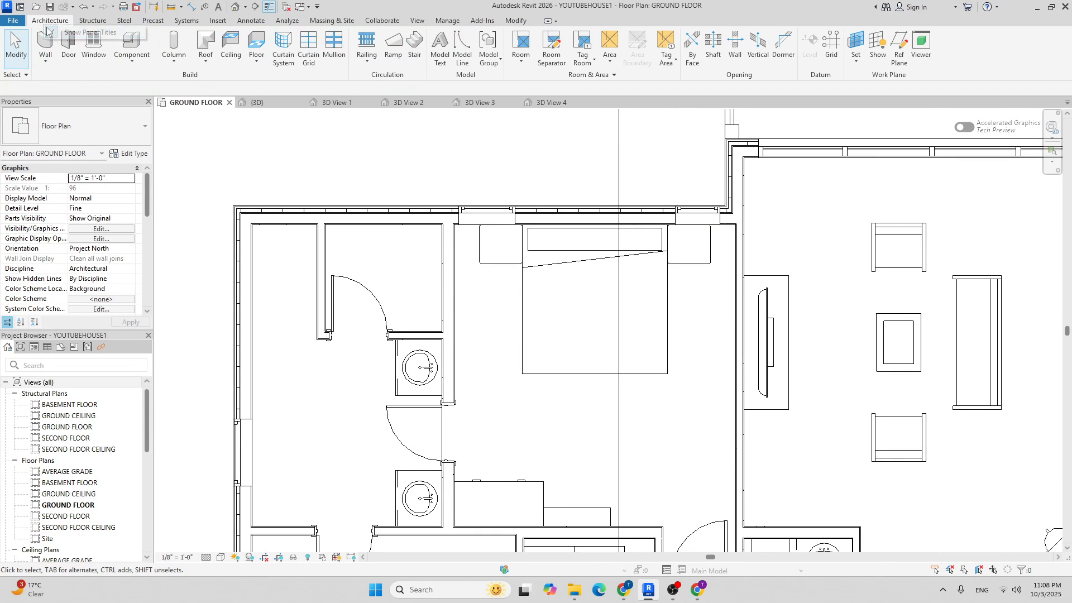
Place a new Toilet-Domestic-3D rotated sideways, tank against the small WC's right wall.
{"action": "left_click", "coordinate": [132, 45]}
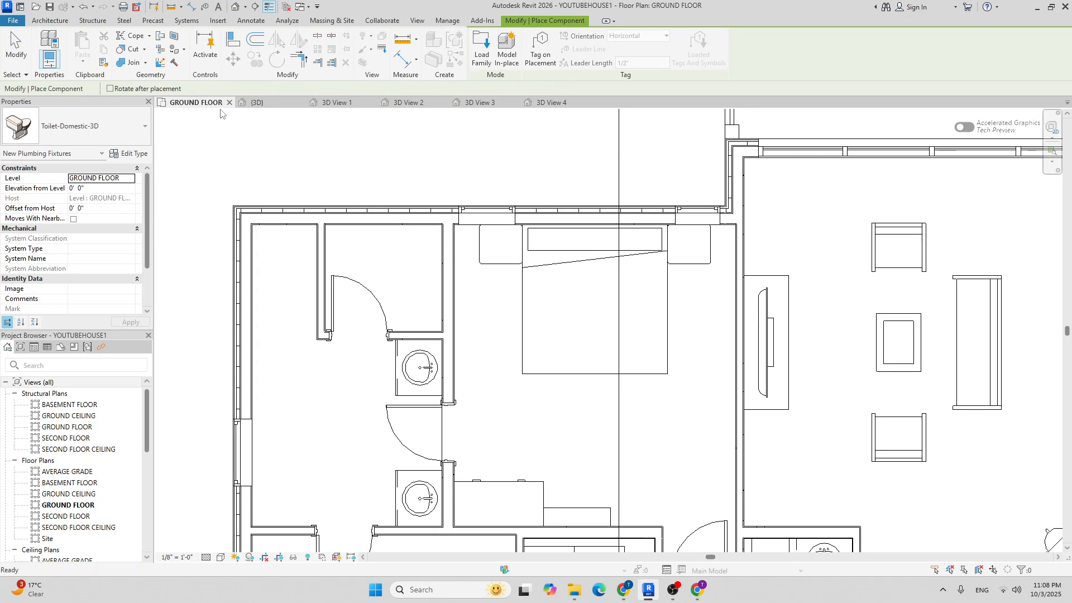
{"action": "scroll", "coordinate": [400, 274], "scroll_direction": "up", "scroll_amount": 1}
{"action": "key", "text": "space"}
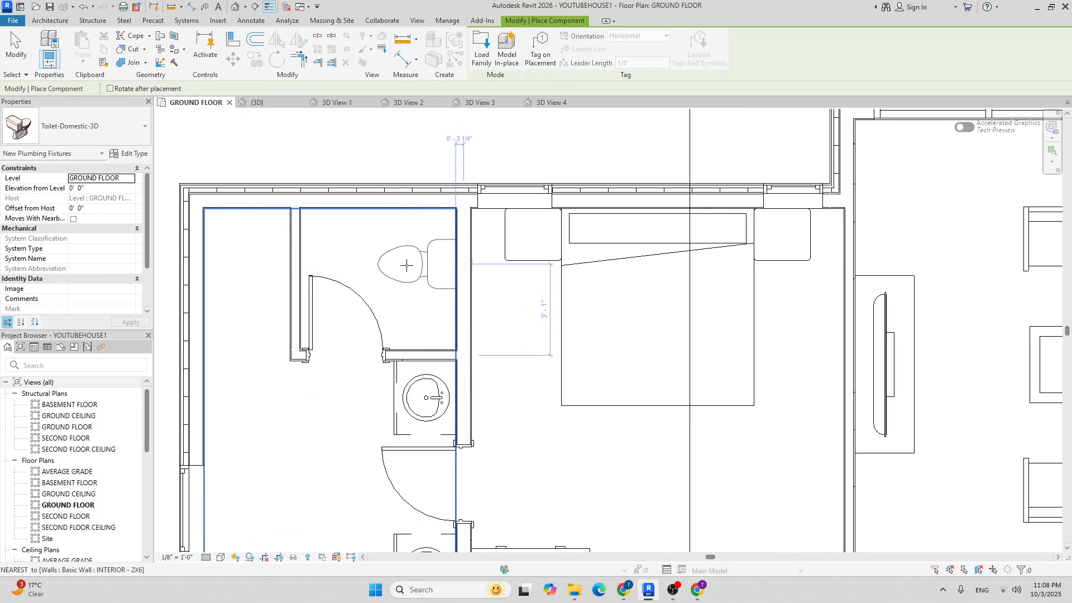
{"action": "scroll", "coordinate": [406, 288], "scroll_direction": "up", "scroll_amount": 2}
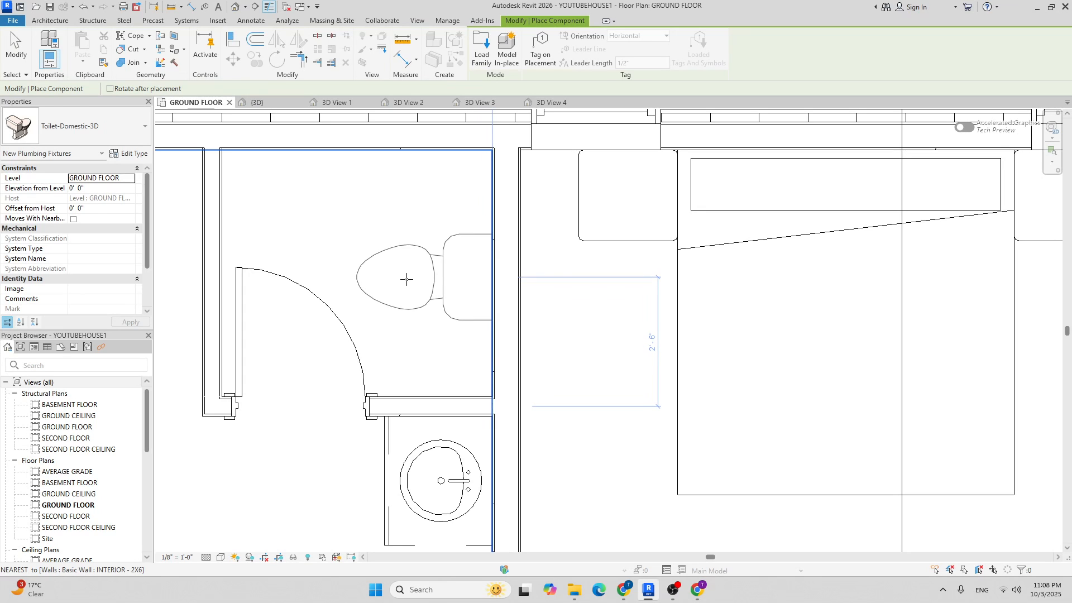
{"action": "left_click", "coordinate": [407, 279]}
{"action": "scroll", "coordinate": [341, 241], "scroll_direction": "down", "scroll_amount": 10}
{"action": "key", "text": "Escape"}
{"action": "scroll", "coordinate": [342, 243], "scroll_direction": "down", "scroll_amount": 5}
Check the distance from the outer left wall to the partition with an aligned dimension, then cancel it.
{"action": "middle_click_drag", "start_coordinate": [457, 282], "coordinate": [501, 299]}
{"action": "scroll", "coordinate": [390, 265], "scroll_direction": "up", "scroll_amount": 5}
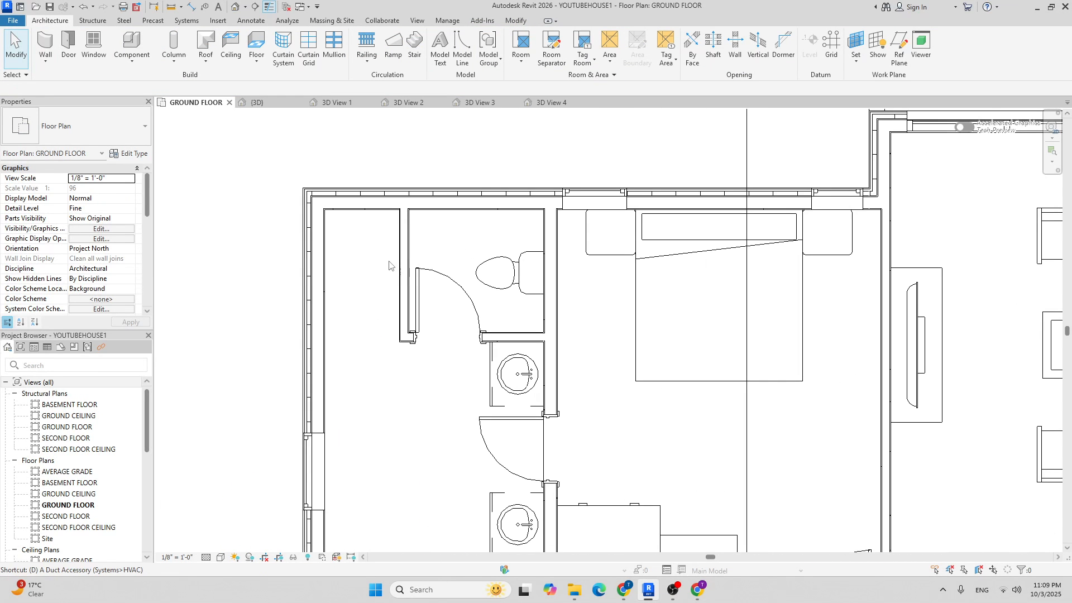
{"action": "key", "text": "i"}
{"action": "scroll", "coordinate": [305, 245], "scroll_direction": "up", "scroll_amount": 3}
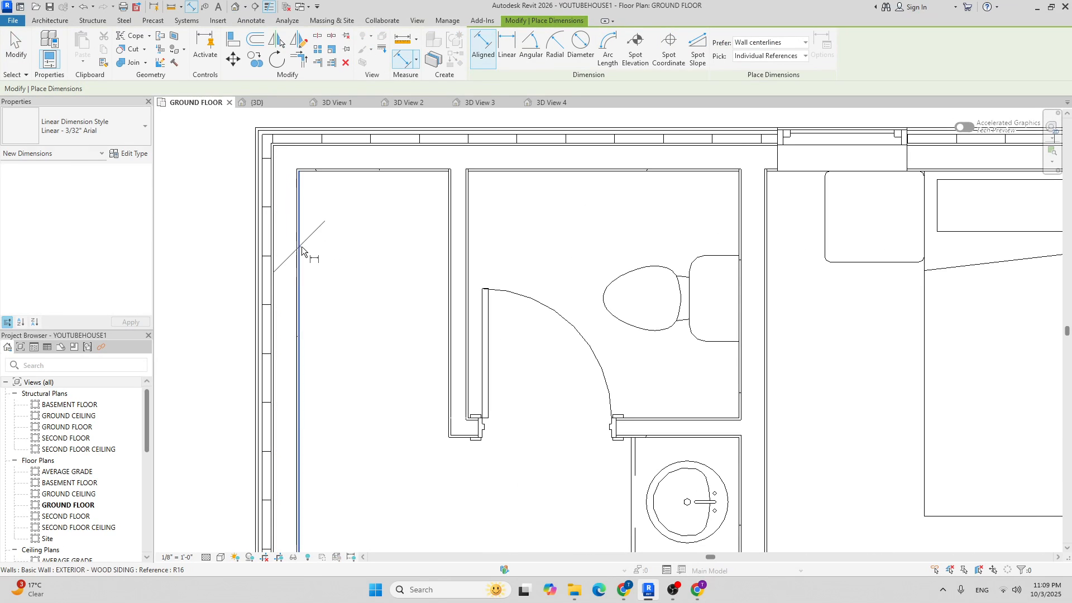
{"action": "left_click", "coordinate": [301, 246]}
{"action": "left_click", "coordinate": [453, 266]}
{"action": "scroll", "coordinate": [421, 306], "scroll_direction": "down", "scroll_amount": 2}
{"action": "scroll", "coordinate": [421, 303], "scroll_direction": "down", "scroll_amount": 3}
{"action": "key", "text": "Escape"}
{"action": "key", "text": "Escape"}
{"action": "scroll", "coordinate": [421, 303], "scroll_direction": "up", "scroll_amount": 4}
{"action": "scroll", "coordinate": [421, 303], "scroll_direction": "down", "scroll_amount": 2}
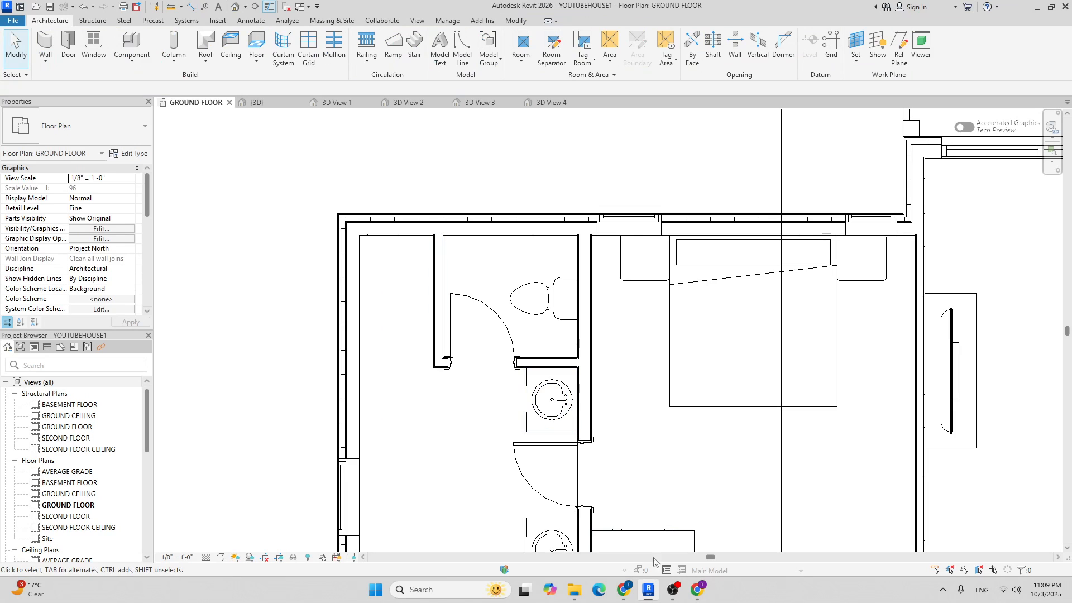
{"action": "left_click", "coordinate": [697, 590]}
Search Google for '2'10in in mm' (863.6 mm), then close Chrome and return to the plan.
{"action": "key", "text": "ctrl+Tab"}
{"action": "type", "text": "2"}
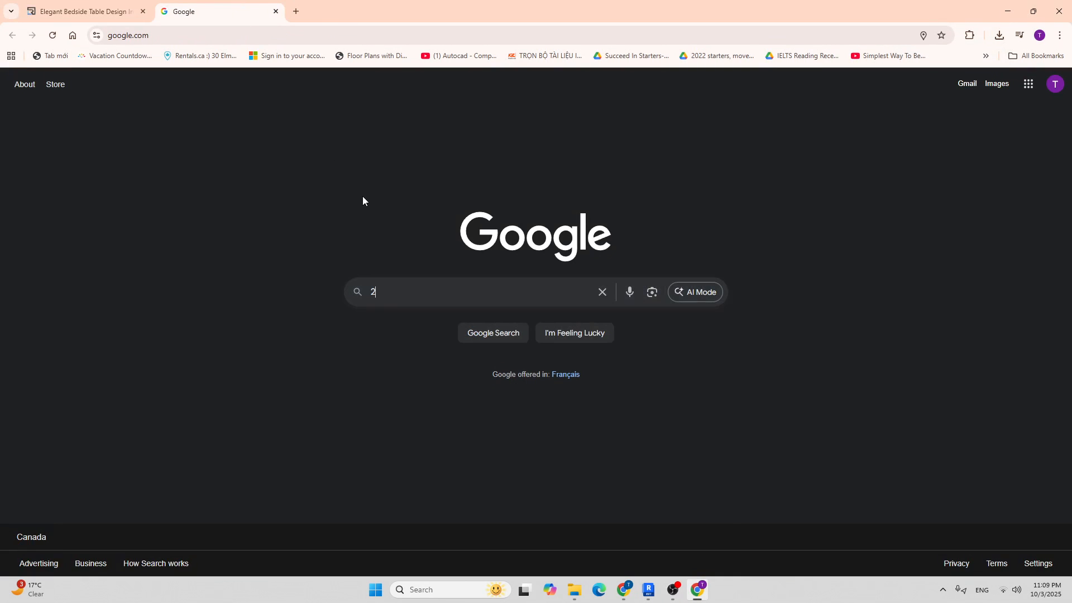
{"action": "type", "text": "'10in in mm"}
{"action": "key", "text": "Return"}
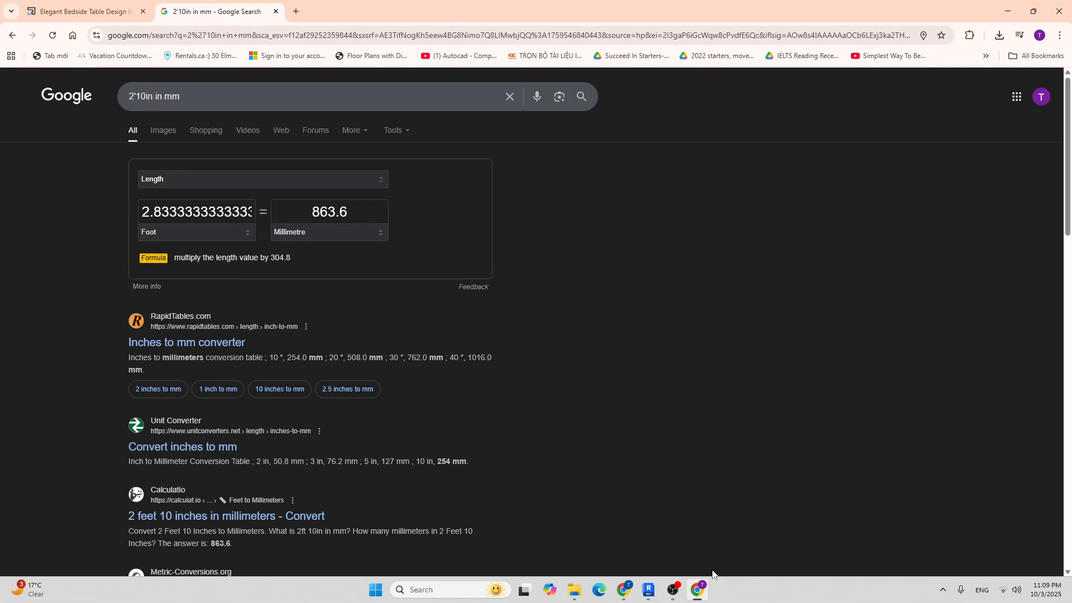
{"action": "left_click", "coordinate": [1060, 7]}
{"action": "middle_click_drag", "start_coordinate": [492, 377], "coordinate": [473, 298]}
{"action": "scroll", "coordinate": [410, 241], "scroll_direction": "up", "scroll_amount": 2}
{"action": "middle_click_drag", "start_coordinate": [405, 178], "coordinate": [406, 245]}
Stretch the short wall beside the bathroom door downward to about 7' - 4".
{"action": "scroll", "coordinate": [378, 279], "scroll_direction": "down", "scroll_amount": 2}
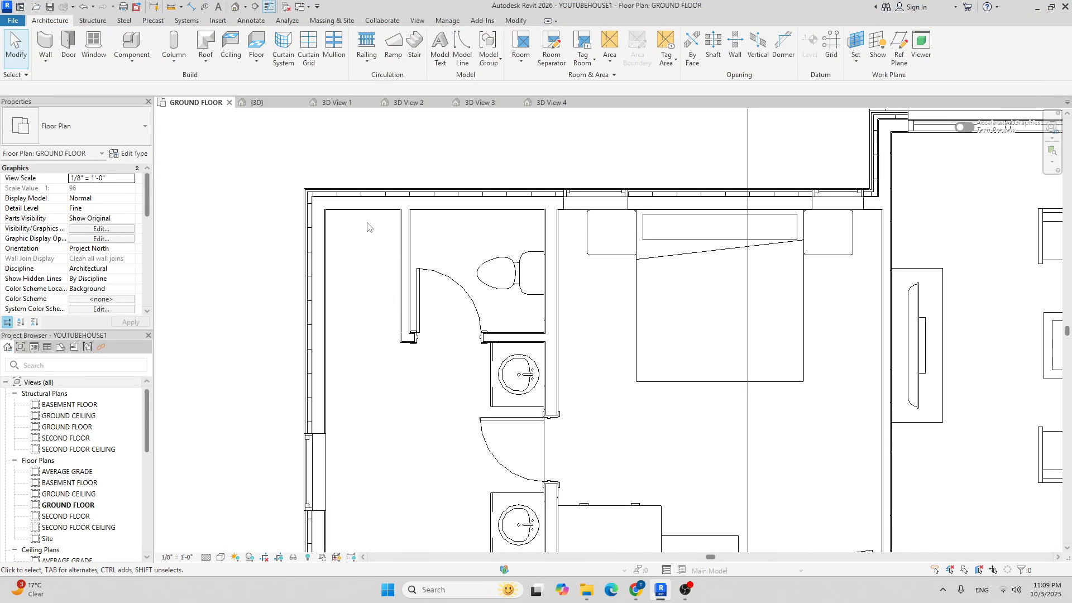
{"action": "scroll", "coordinate": [365, 277], "scroll_direction": "down", "scroll_amount": 2}
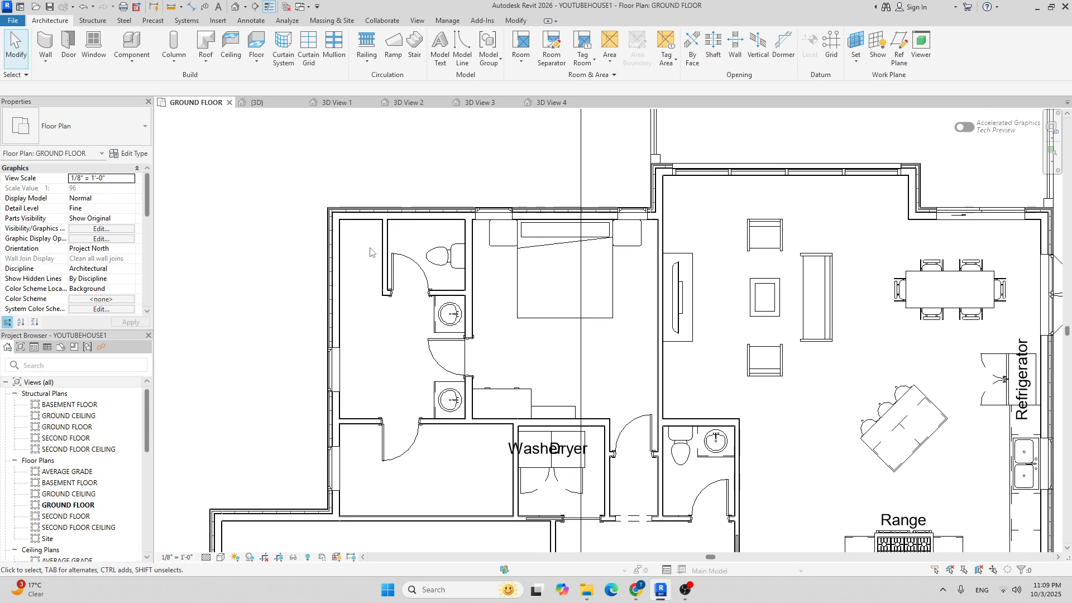
{"action": "scroll", "coordinate": [375, 282], "scroll_direction": "up", "scroll_amount": 2}
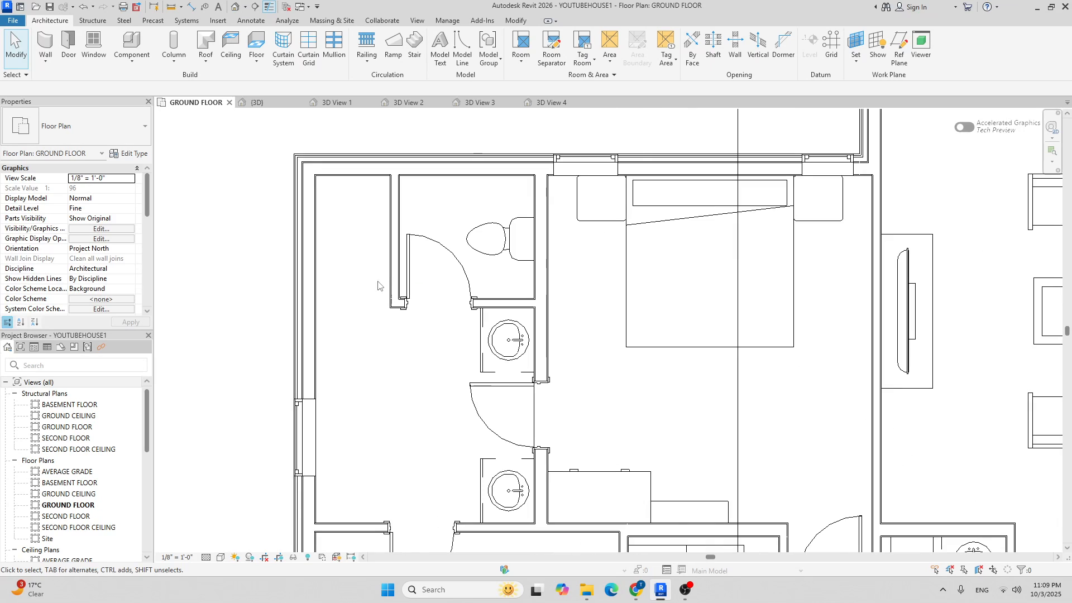
{"action": "scroll", "coordinate": [389, 301], "scroll_direction": "up", "scroll_amount": 3}
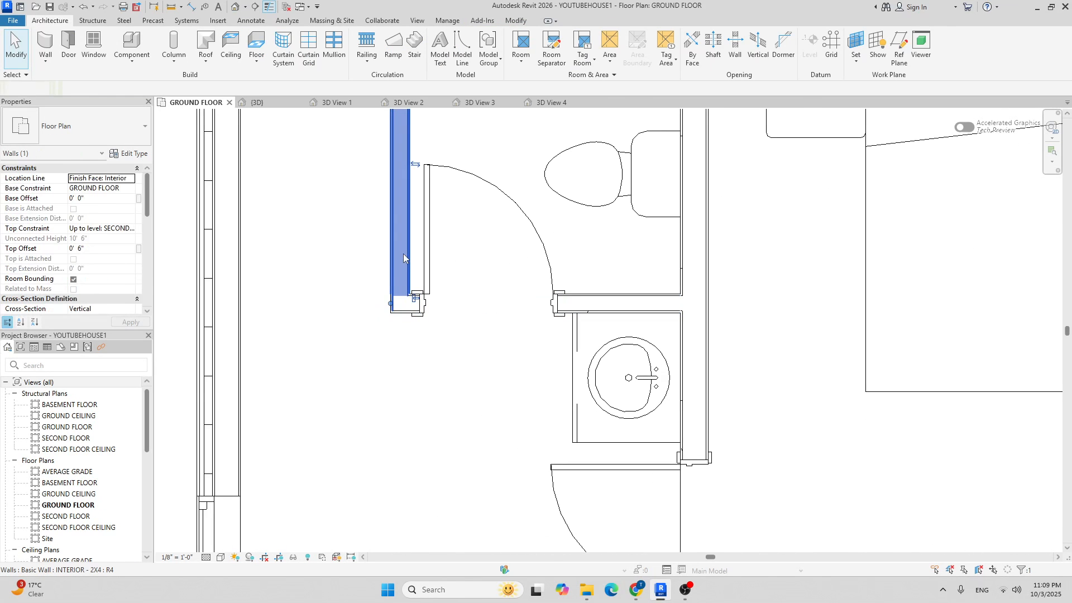
{"action": "left_click", "coordinate": [401, 257]}
{"action": "left_click_drag", "start_coordinate": [391, 305], "coordinate": [391, 426]}
{"action": "scroll", "coordinate": [420, 312], "scroll_direction": "down", "scroll_amount": 2}
{"action": "scroll", "coordinate": [417, 377], "scroll_direction": "up", "scroll_amount": 2}
{"action": "left_click_drag", "start_coordinate": [391, 378], "coordinate": [391, 381]}
{"action": "scroll", "coordinate": [424, 335], "scroll_direction": "down", "scroll_amount": 2}
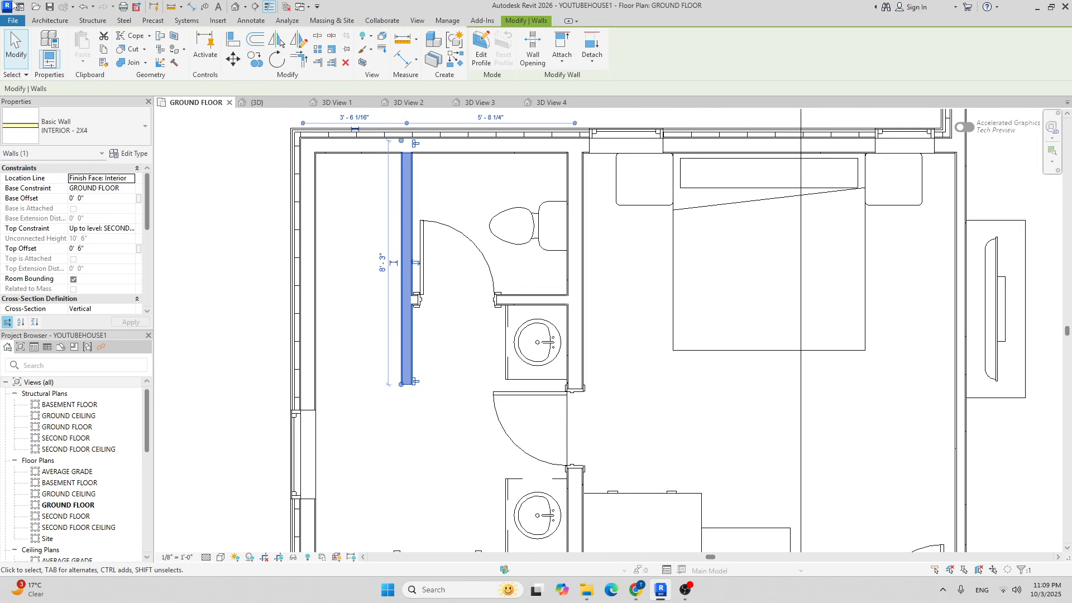
Draw a short 2x4 interior wall from the existing wall end across the closet's bottom.
{"action": "left_click", "coordinate": [33, 22]}
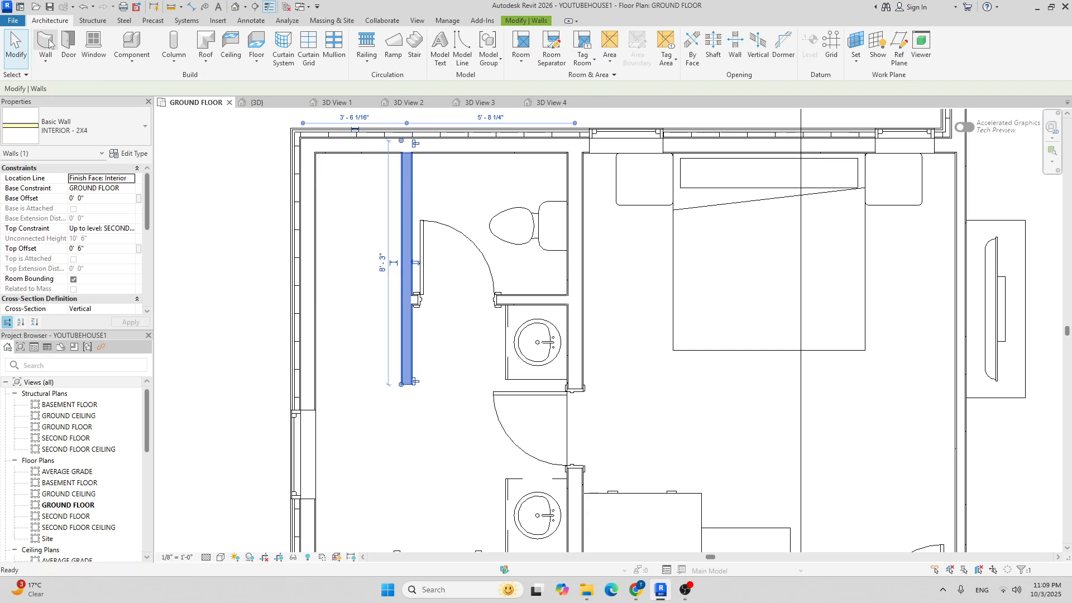
{"action": "left_click", "coordinate": [47, 43]}
{"action": "scroll", "coordinate": [387, 416], "scroll_direction": "up", "scroll_amount": 2}
{"action": "left_click", "coordinate": [423, 362]}
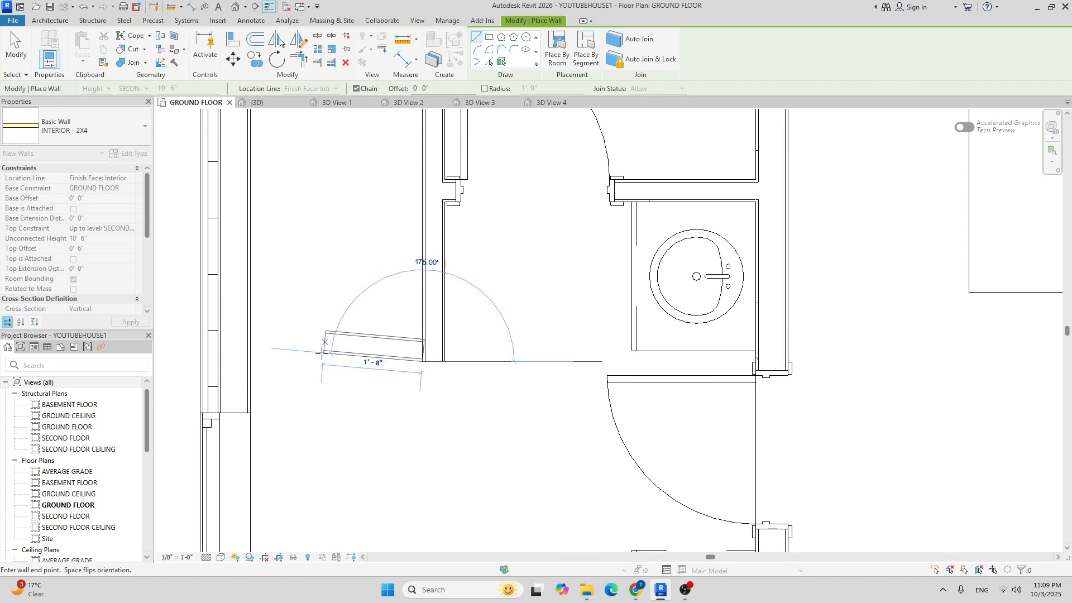
{"action": "left_click", "coordinate": [250, 362]}
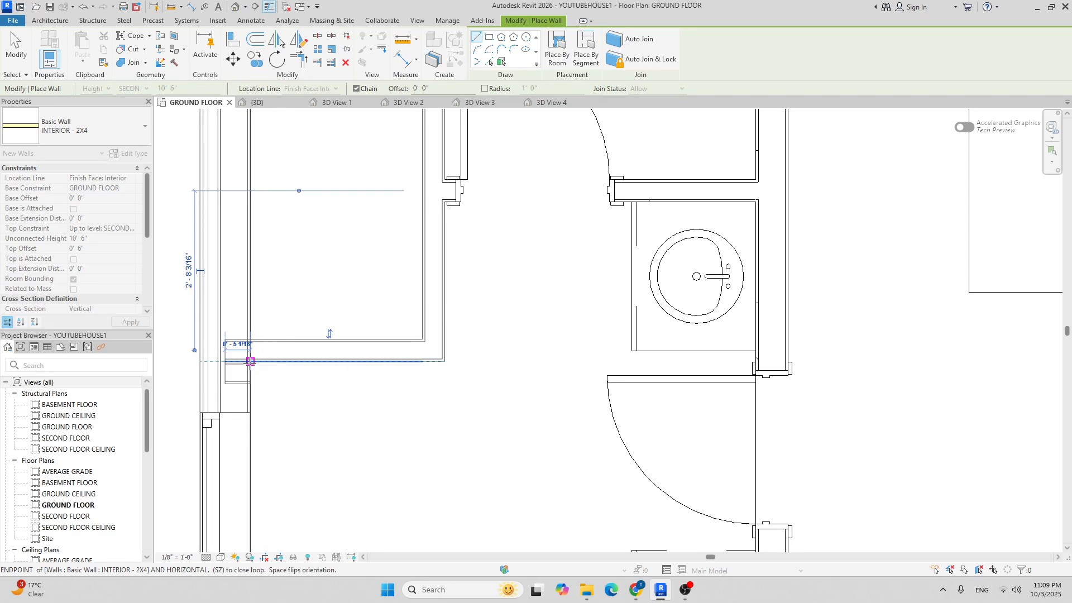
{"action": "scroll", "coordinate": [295, 394], "scroll_direction": "down", "scroll_amount": 3}
{"action": "middle_click_drag", "start_coordinate": [329, 394], "coordinate": [354, 393]}
{"action": "key", "text": "Escape"}
{"action": "key", "text": "Escape"}
{"action": "scroll", "coordinate": [353, 393], "scroll_direction": "down", "scroll_amount": 1}
{"action": "middle_click_drag", "start_coordinate": [410, 359], "coordinate": [395, 368]}
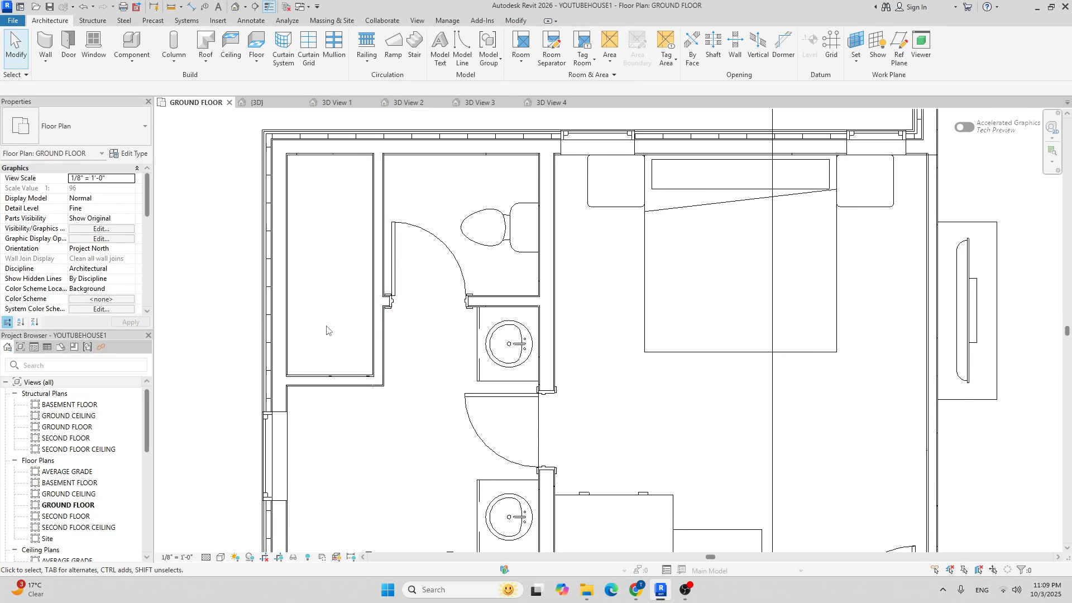
Measure the closet's height with an aligned dimension between its top and bottom walls.
{"action": "key", "text": "i"}
{"action": "left_click", "coordinate": [336, 377]}
{"action": "left_click", "coordinate": [342, 155]}
{"action": "left_click", "coordinate": [341, 197]}
{"action": "scroll", "coordinate": [342, 198], "scroll_direction": "down", "scroll_amount": 2}
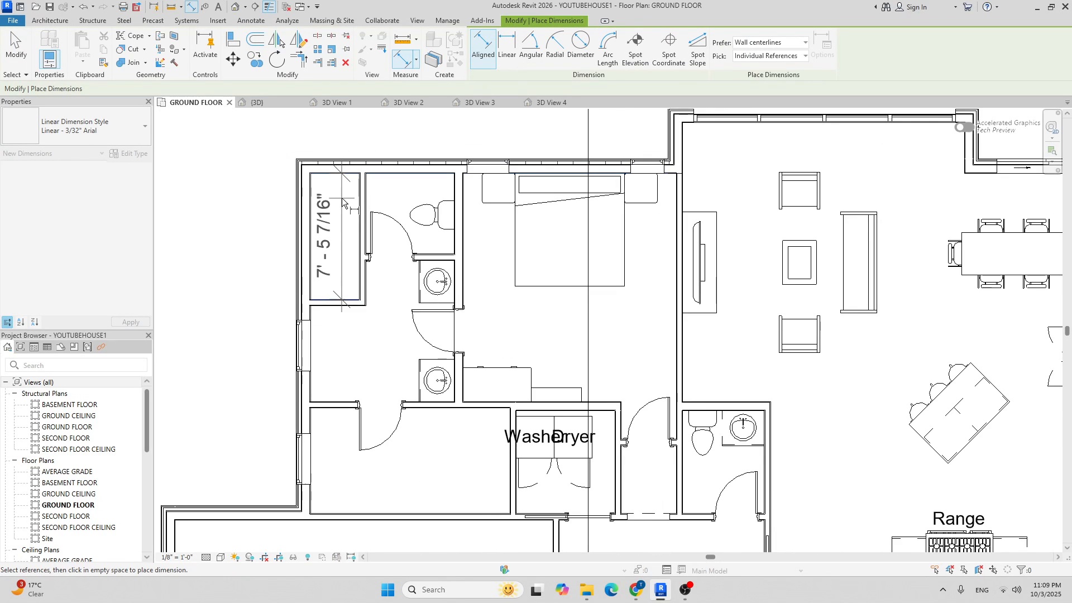
{"action": "key", "text": "Escape"}
{"action": "key", "text": "Escape"}
{"action": "scroll", "coordinate": [406, 254], "scroll_direction": "up", "scroll_amount": 6}
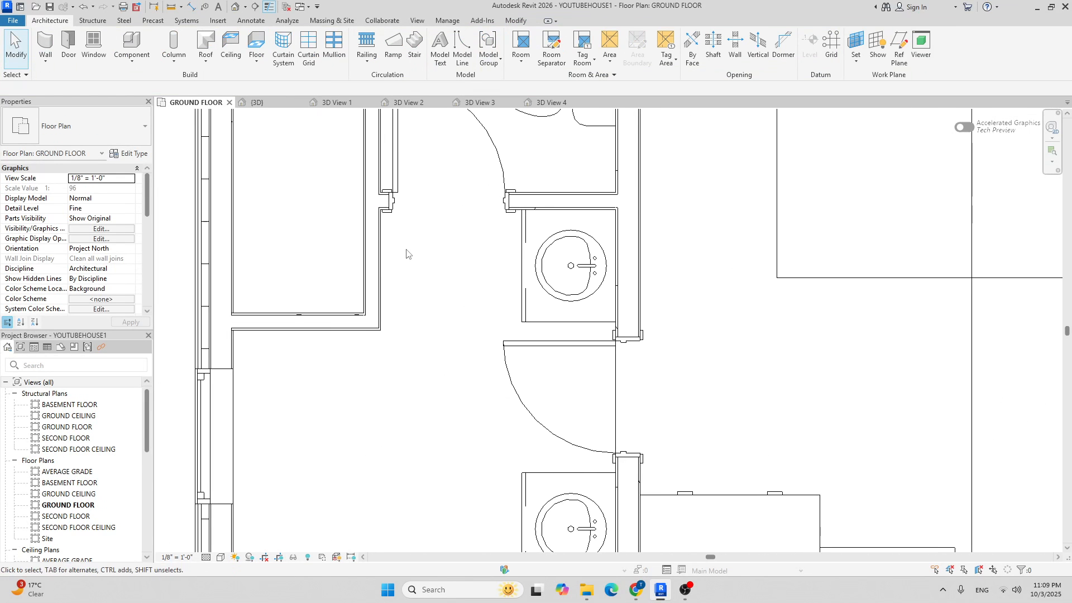
Dimension the 0'-10 5/16" gap between the closet's lower wall and the neighbouring wall.
{"action": "key", "text": "d"}
{"action": "key", "text": "i"}
{"action": "scroll", "coordinate": [231, 377], "scroll_direction": "up", "scroll_amount": 2}
{"action": "left_click", "coordinate": [209, 361]}
{"action": "left_click", "coordinate": [279, 292]}
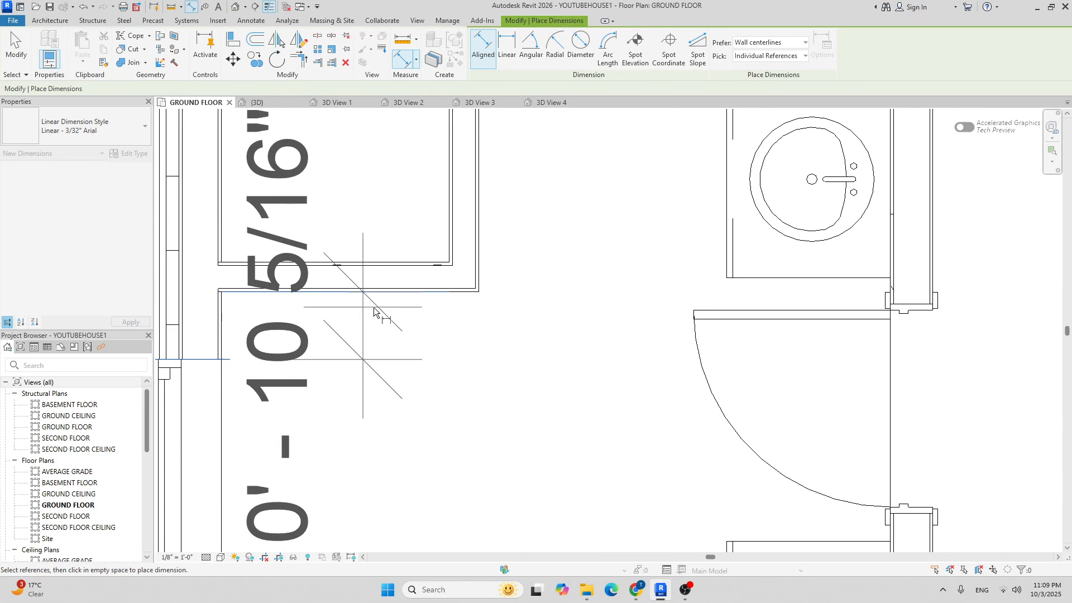
{"action": "left_click", "coordinate": [369, 311]}
{"action": "scroll", "coordinate": [369, 311], "scroll_direction": "down", "scroll_amount": 4}
{"action": "key", "text": "Escape"}
{"action": "key", "text": "Escape"}
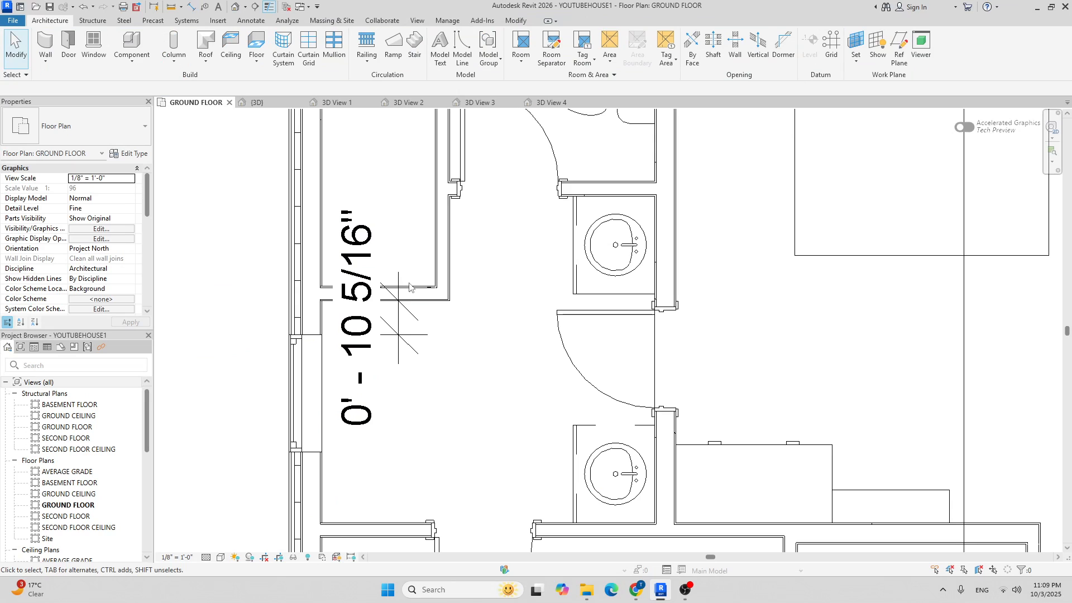
Move the closet's bottom wall so it sits 0' 4" from the neighbouring wall.
{"action": "left_click", "coordinate": [410, 288]}
{"action": "left_click", "coordinate": [373, 325]}
{"action": "type", "text": "4\""}
{"action": "key", "text": "Return"}
{"action": "left_click", "coordinate": [373, 334]}
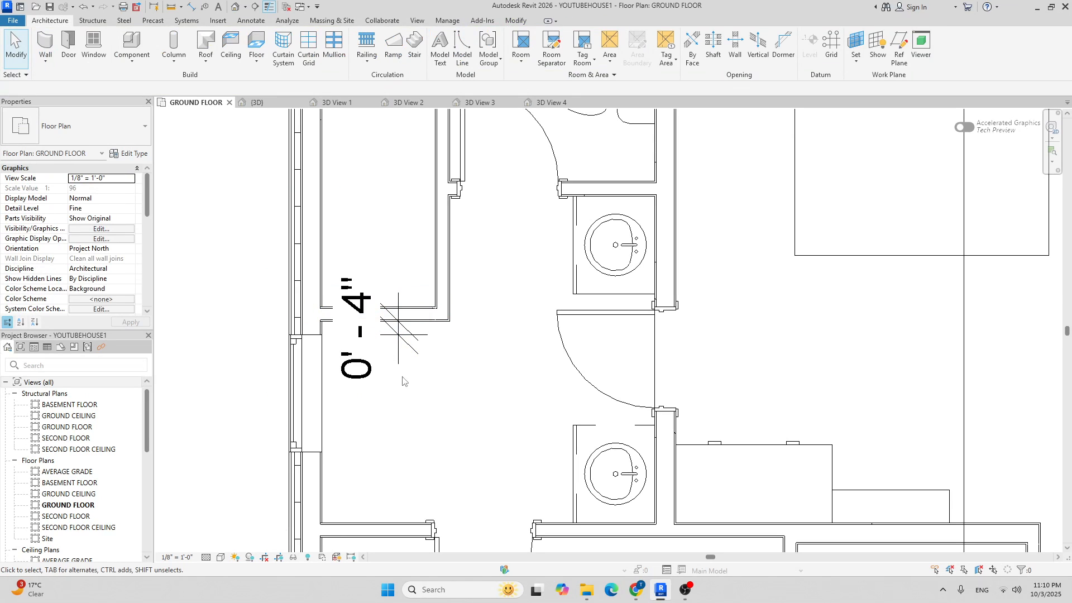
{"action": "left_click", "coordinate": [409, 341]}
{"action": "key", "text": "Escape"}
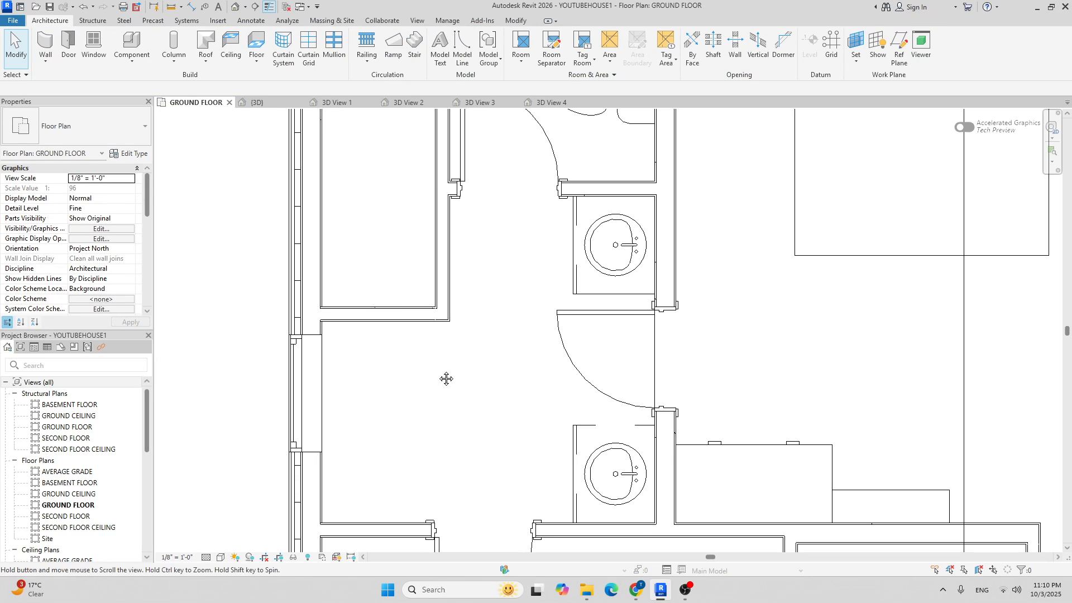
{"action": "scroll", "coordinate": [456, 373], "scroll_direction": "down", "scroll_amount": 3}
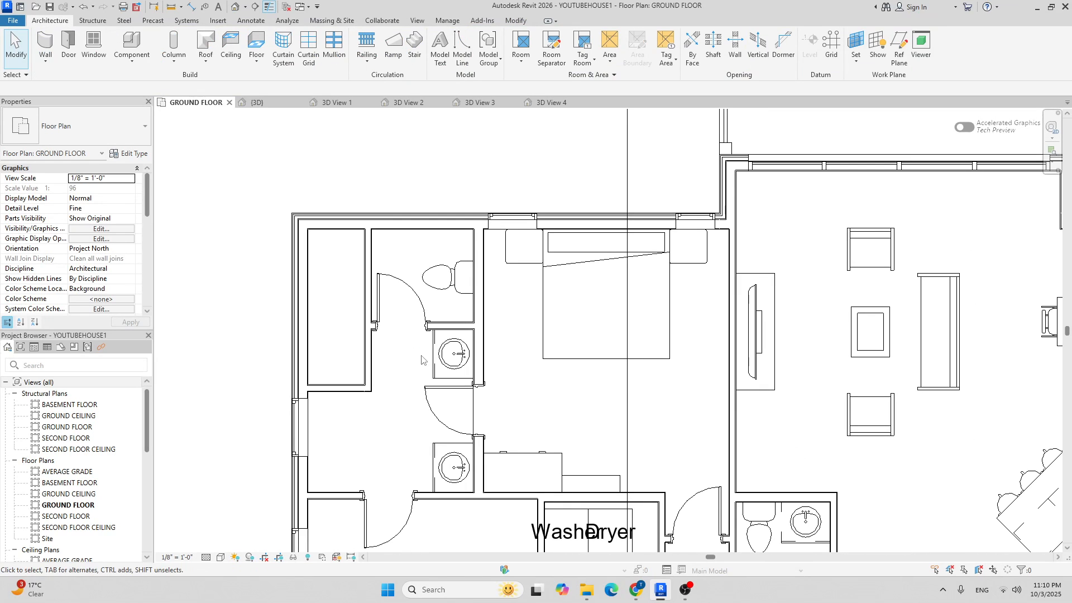
Try placing another door like the interior door by the toilet, then cancel.
{"action": "left_click", "coordinate": [406, 288]}
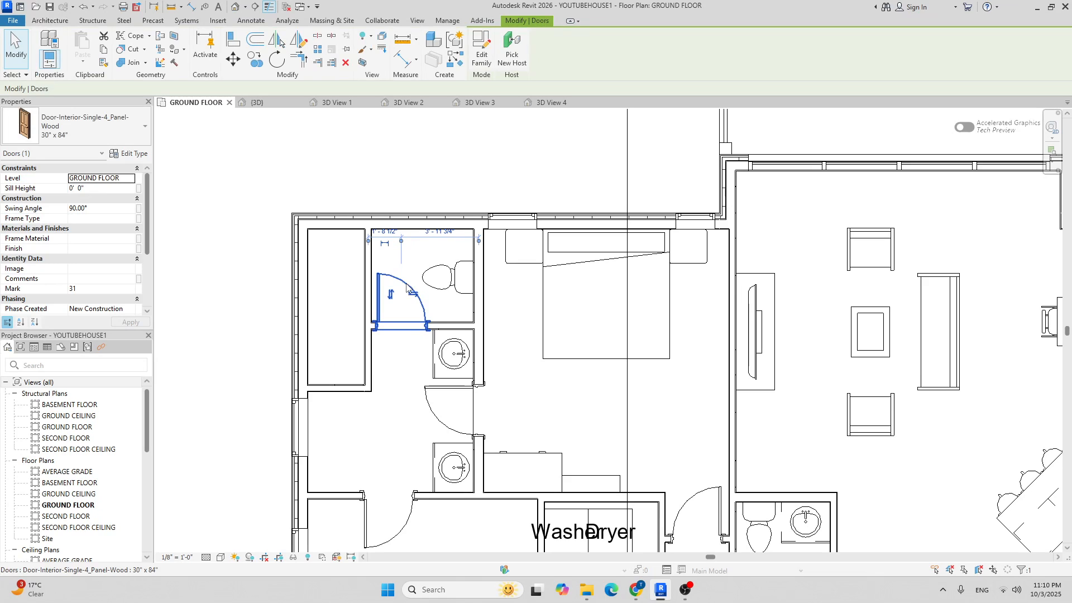
{"action": "scroll", "coordinate": [387, 365], "scroll_direction": "up", "scroll_amount": 3}
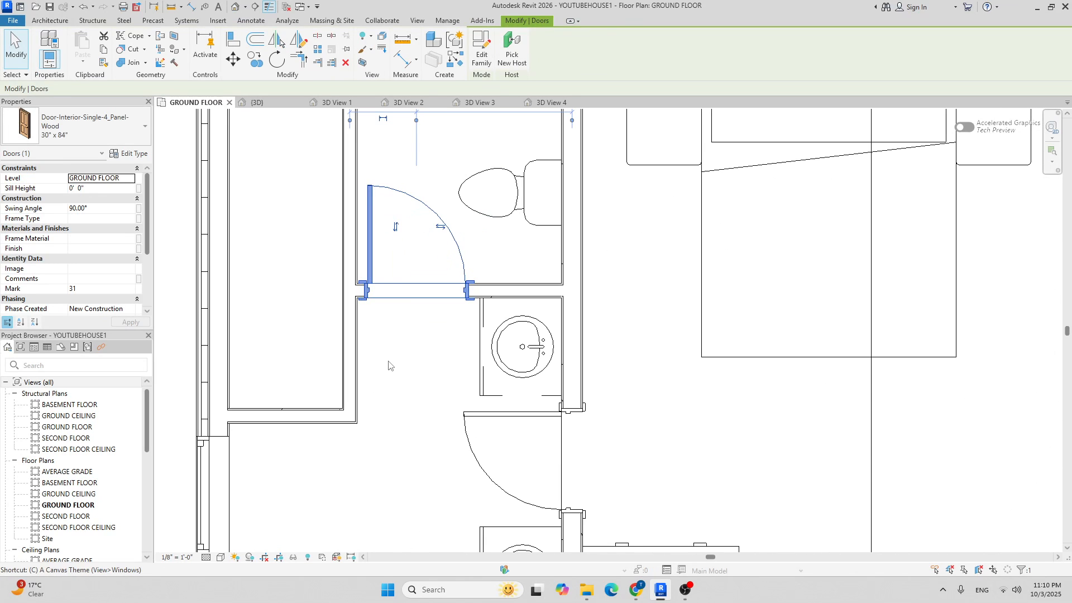
{"action": "key", "text": "s"}
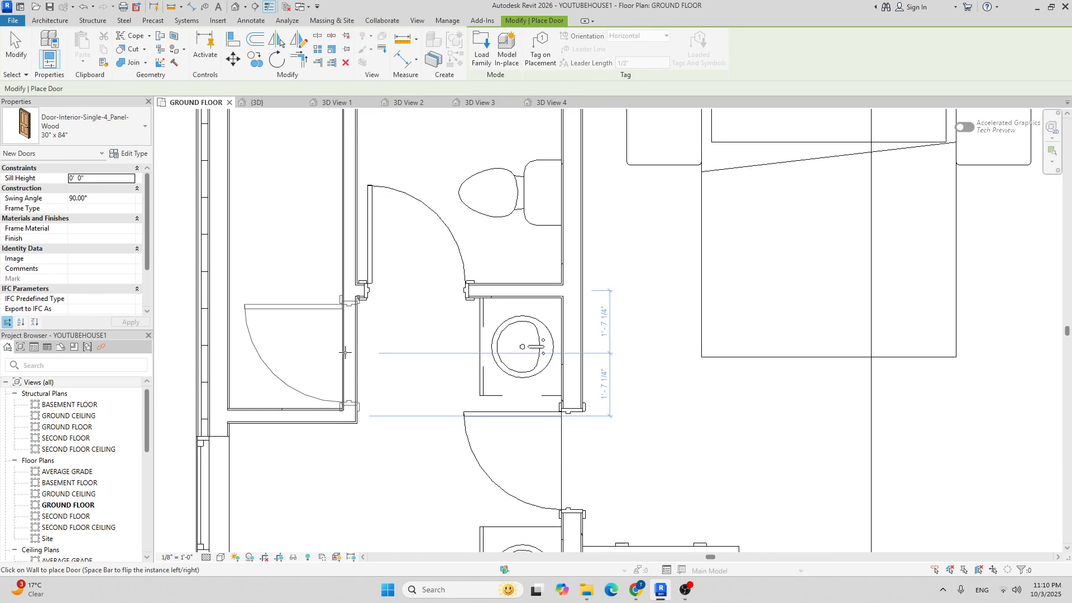
{"action": "scroll", "coordinate": [354, 316], "scroll_direction": "down", "scroll_amount": 5}
{"action": "key", "text": "Escape"}
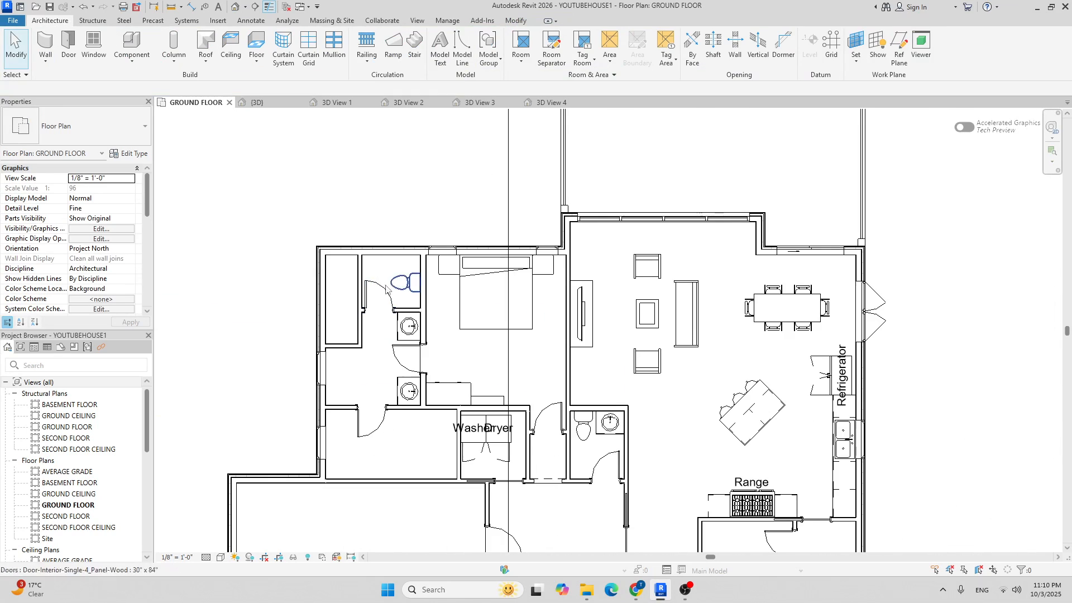
{"action": "scroll", "coordinate": [385, 313], "scroll_direction": "up", "scroll_amount": 3}
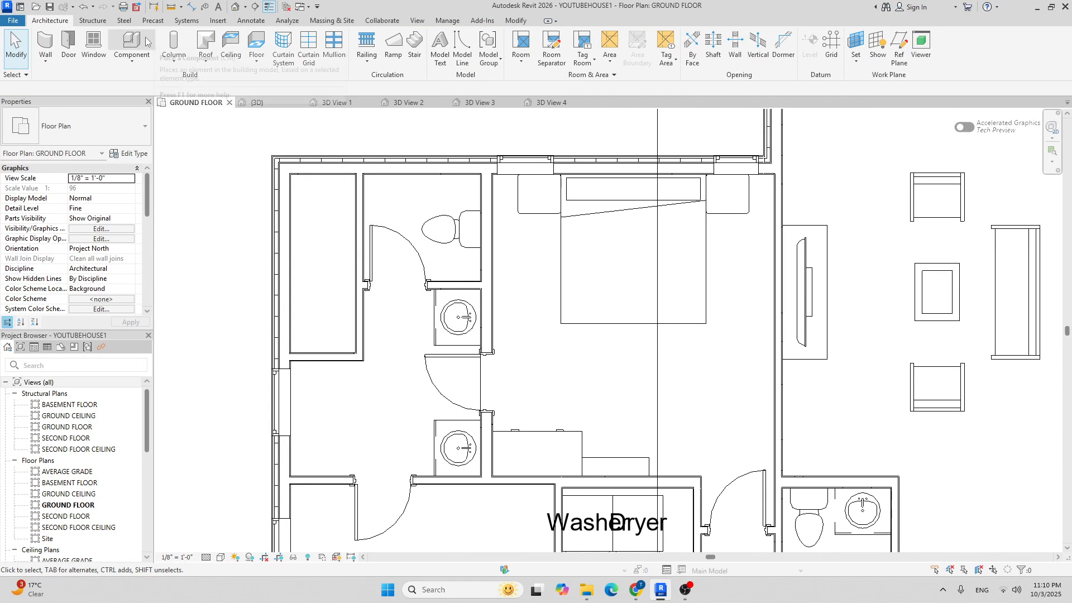
Place a Door-Interior-Single-Pocket-2_Panel-Wood 26" x 84" door in the closet wall.
{"action": "left_click", "coordinate": [69, 45]}
{"action": "left_click", "coordinate": [86, 124]}
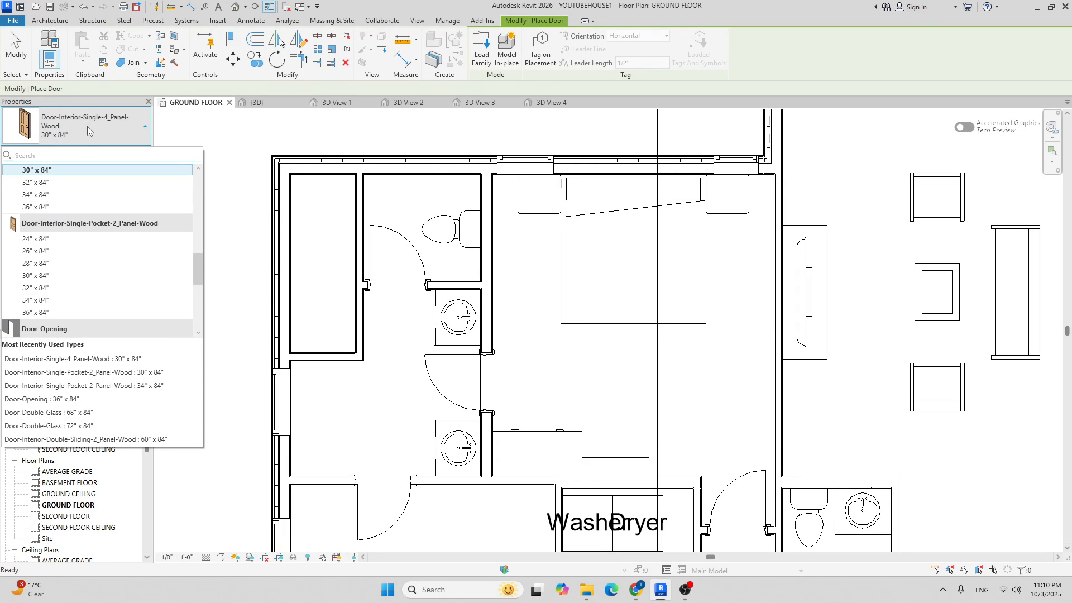
{"action": "type", "text": "poc"}
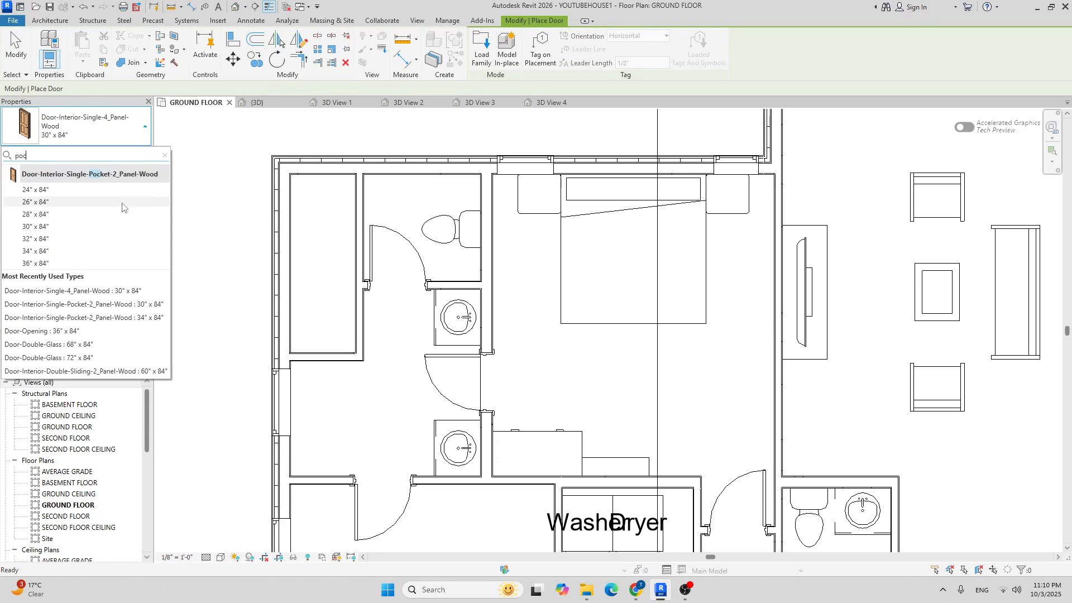
{"action": "left_click", "coordinate": [63, 202]}
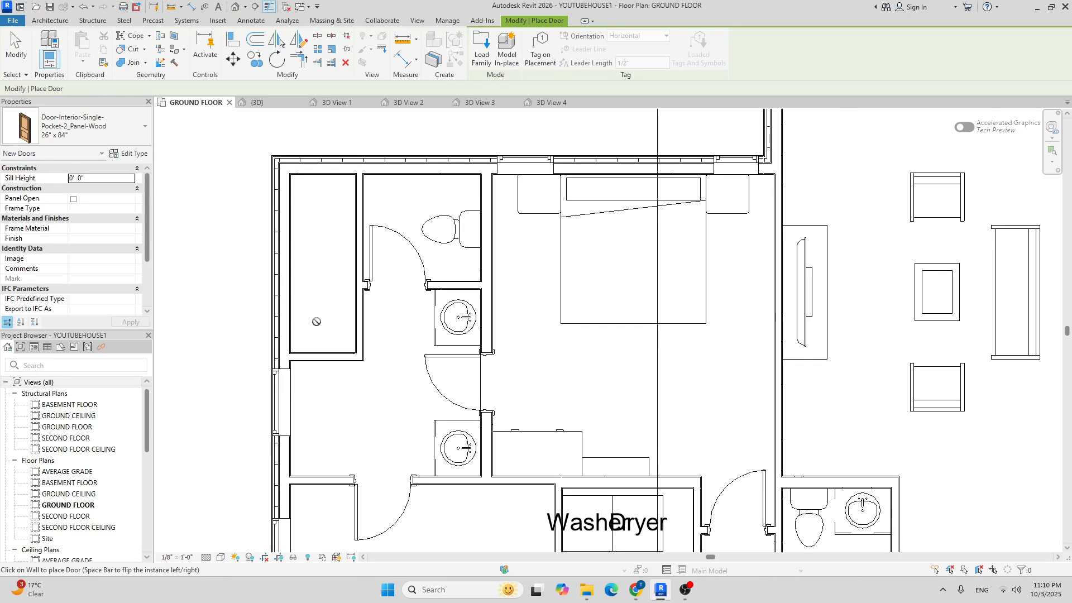
{"action": "scroll", "coordinate": [329, 329], "scroll_direction": "up", "scroll_amount": 2}
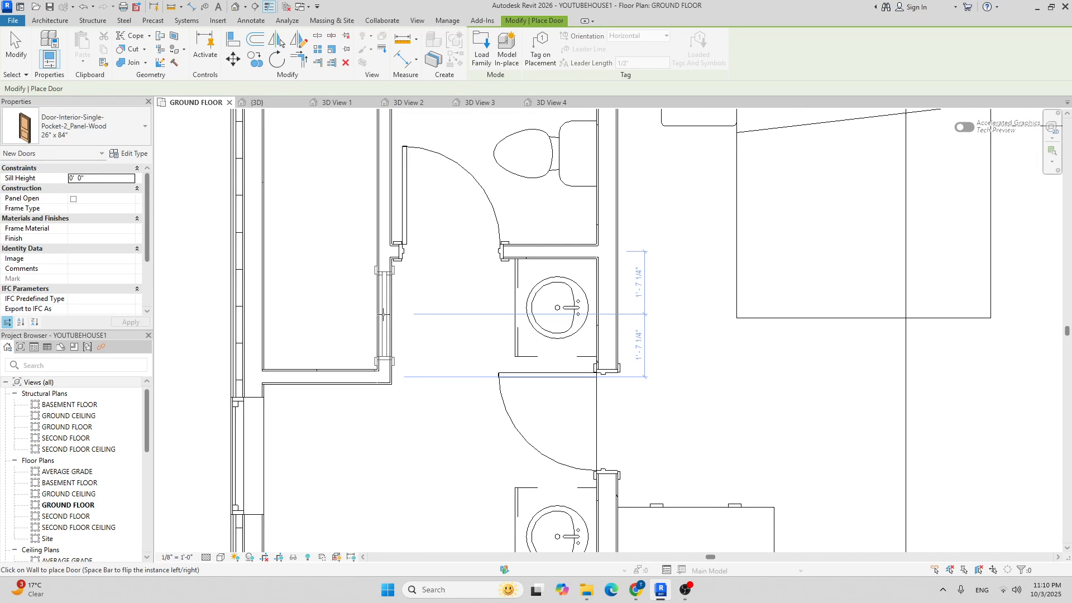
{"action": "scroll", "coordinate": [438, 319], "scroll_direction": "down", "scroll_amount": 1}
{"action": "key", "text": "Escape"}
Pan and zoom the plan to centre on the bathrooms.
{"action": "scroll", "coordinate": [438, 318], "scroll_direction": "down", "scroll_amount": 4}
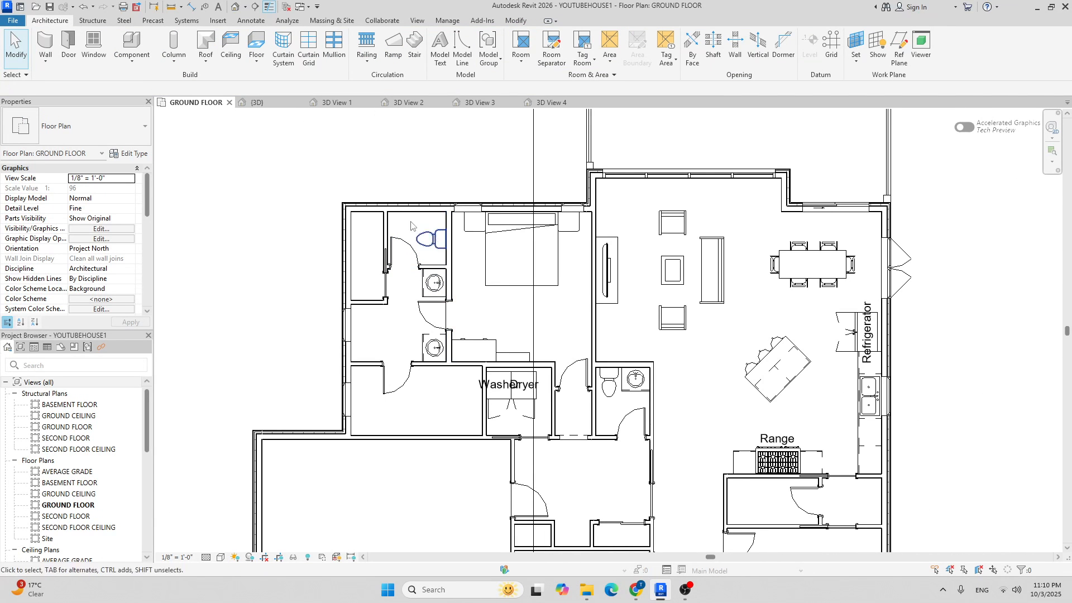
{"action": "scroll", "coordinate": [361, 226], "scroll_direction": "up", "scroll_amount": 2}
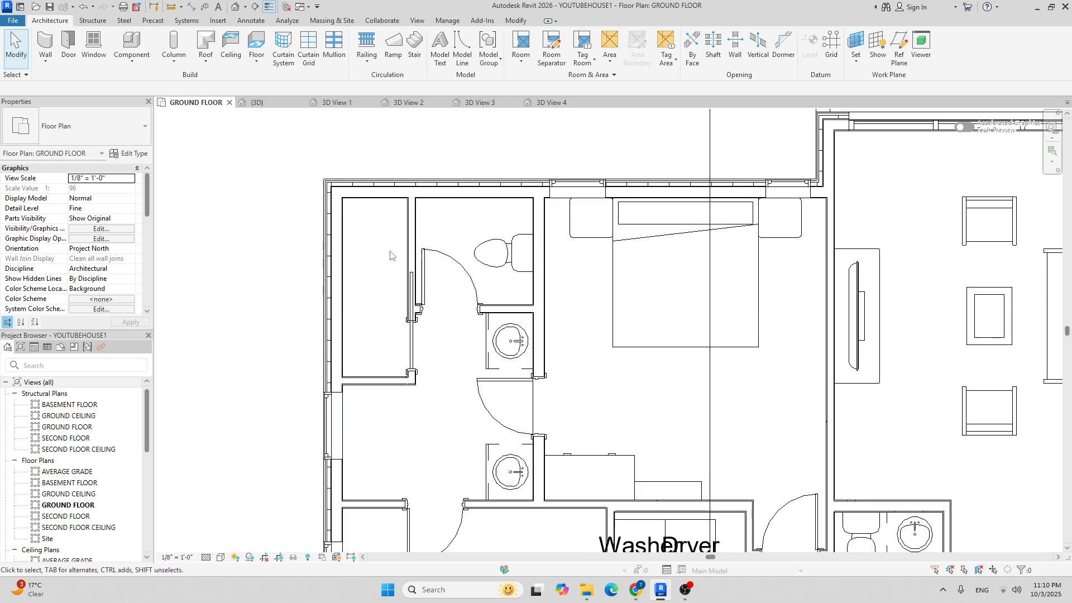
{"action": "scroll", "coordinate": [353, 357], "scroll_direction": "down", "scroll_amount": 2}
{"action": "scroll", "coordinate": [348, 355], "scroll_direction": "up", "scroll_amount": 2}
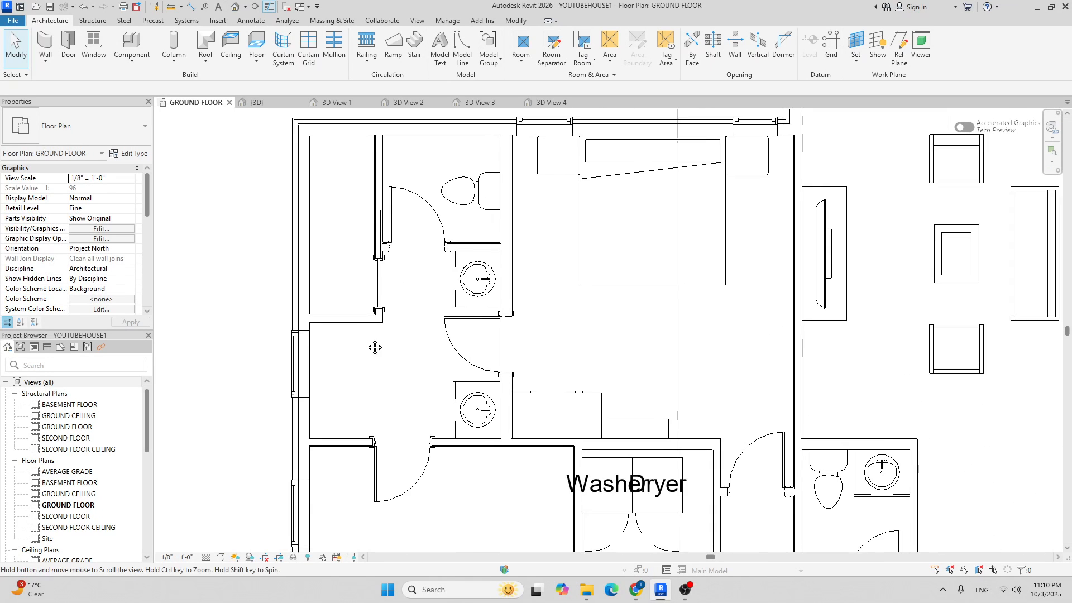
{"action": "middle_click_drag", "start_coordinate": [366, 356], "coordinate": [392, 288]}
{"action": "scroll", "coordinate": [408, 276], "scroll_direction": "down", "scroll_amount": 2}
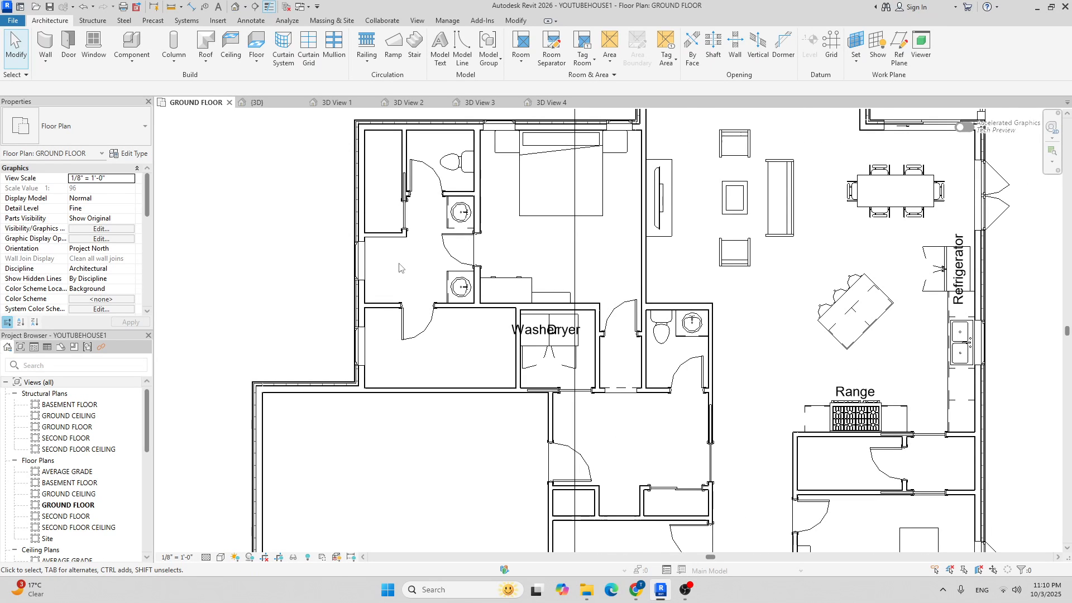
{"action": "scroll", "coordinate": [403, 204], "scroll_direction": "up", "scroll_amount": 2}
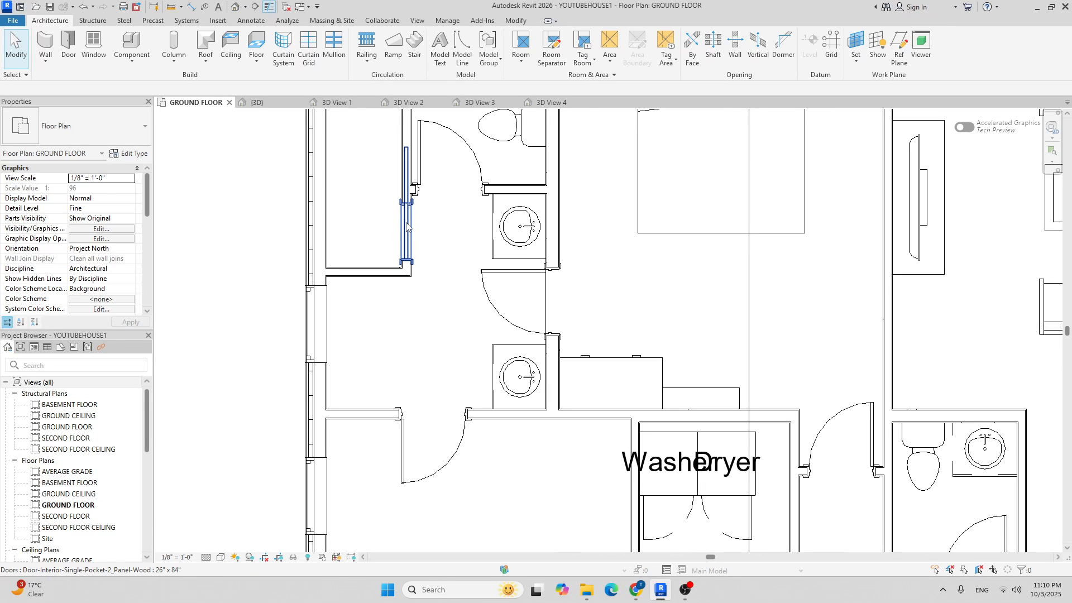
{"action": "scroll", "coordinate": [383, 319], "scroll_direction": "down", "scroll_amount": 1}
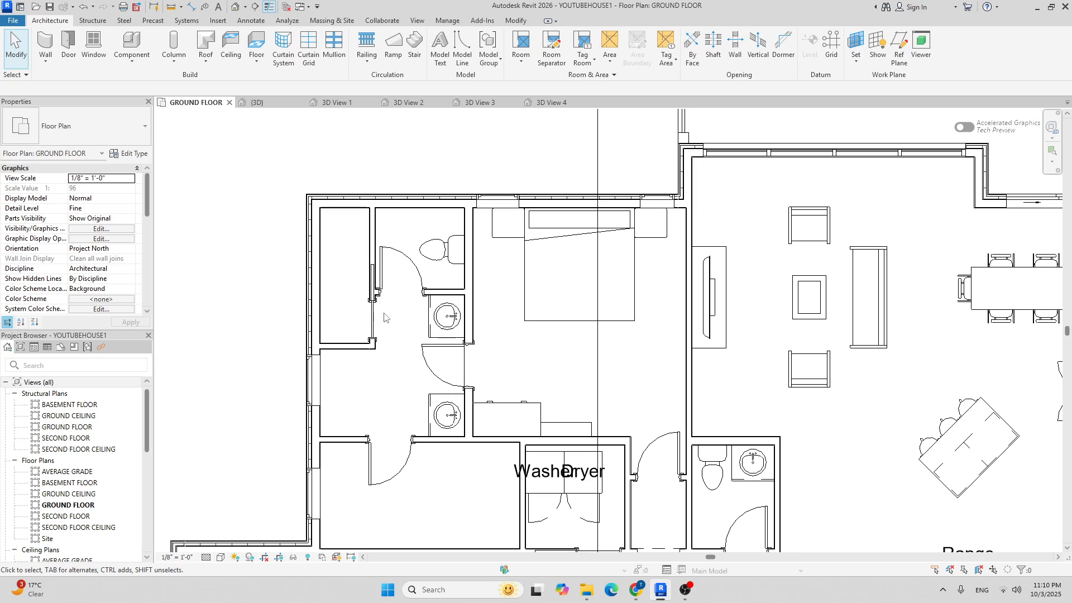
Check the new pocket door and delete the leftover horizontal wall.
{"action": "left_click", "coordinate": [375, 320]}
{"action": "scroll", "coordinate": [351, 325], "scroll_direction": "down", "scroll_amount": 1}
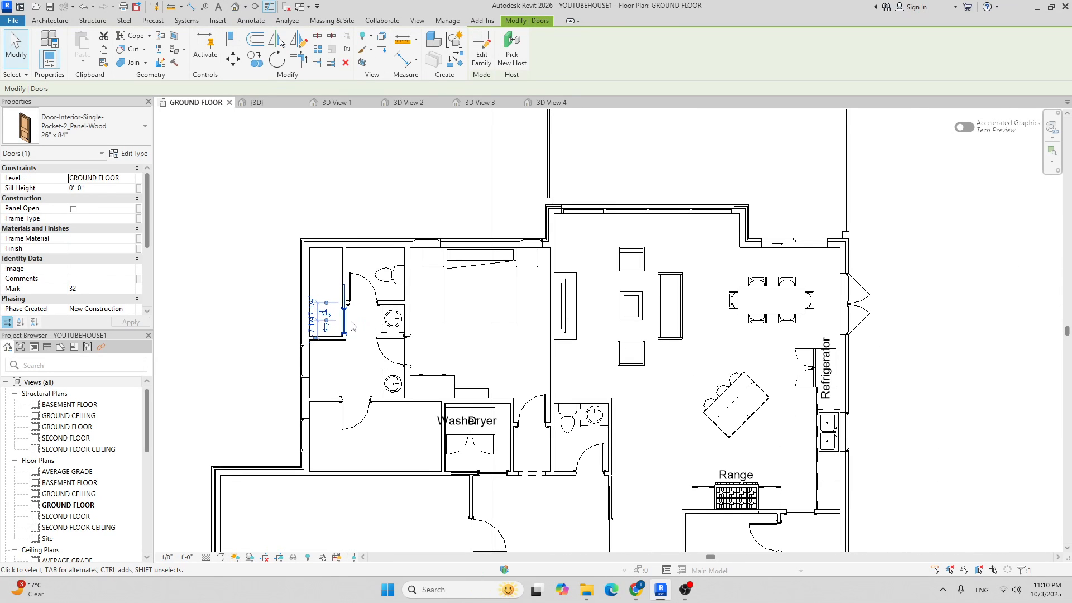
{"action": "key", "text": "Escape"}
{"action": "scroll", "coordinate": [352, 327], "scroll_direction": "up", "scroll_amount": 1}
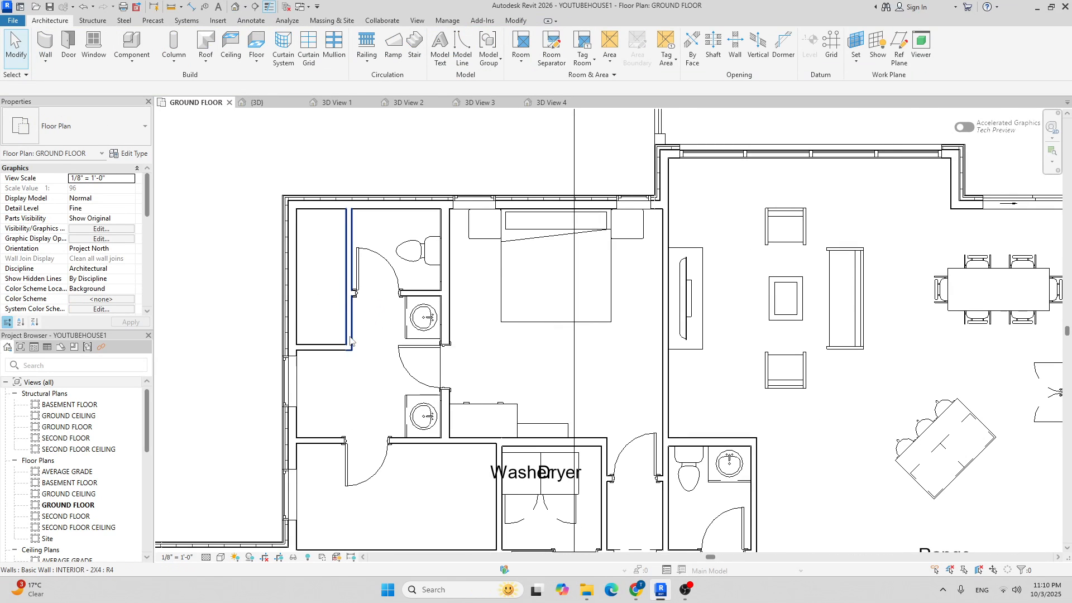
{"action": "scroll", "coordinate": [351, 336], "scroll_direction": "up", "scroll_amount": 1}
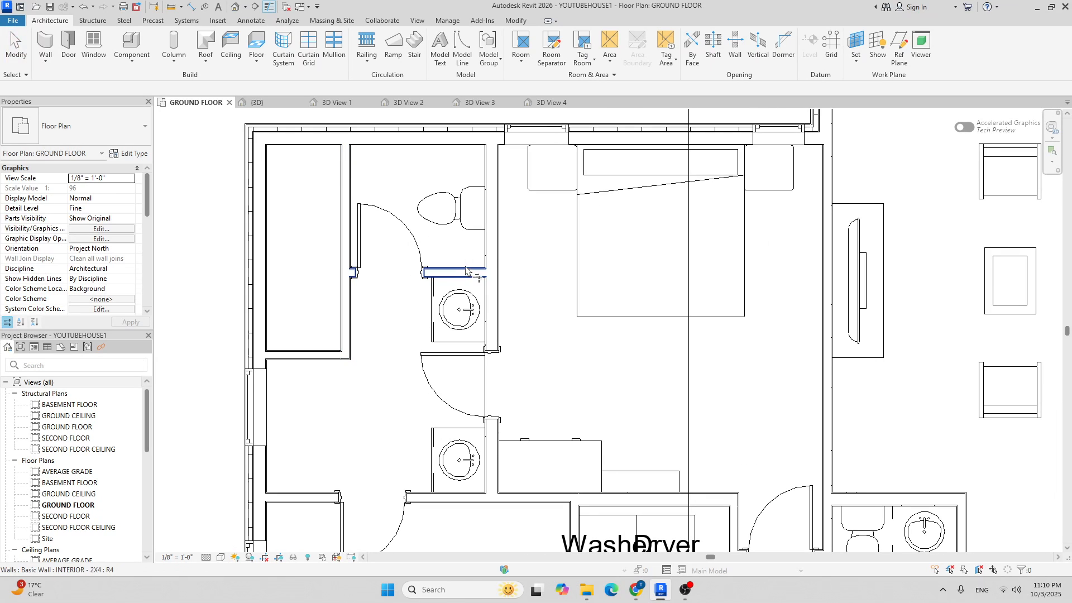
{"action": "left_click", "coordinate": [347, 200]}
{"action": "scroll", "coordinate": [351, 331], "scroll_direction": "down", "scroll_amount": 4}
{"action": "key", "text": "Escape"}
{"action": "left_click", "coordinate": [347, 343]}
{"action": "key", "text": "Delete"}
{"action": "scroll", "coordinate": [373, 302], "scroll_direction": "up", "scroll_amount": 2}
Stretch the short horizontal interior wall left to meet the exterior wall.
{"action": "left_click", "coordinate": [335, 295]}
{"action": "scroll", "coordinate": [280, 296], "scroll_direction": "up", "scroll_amount": 2}
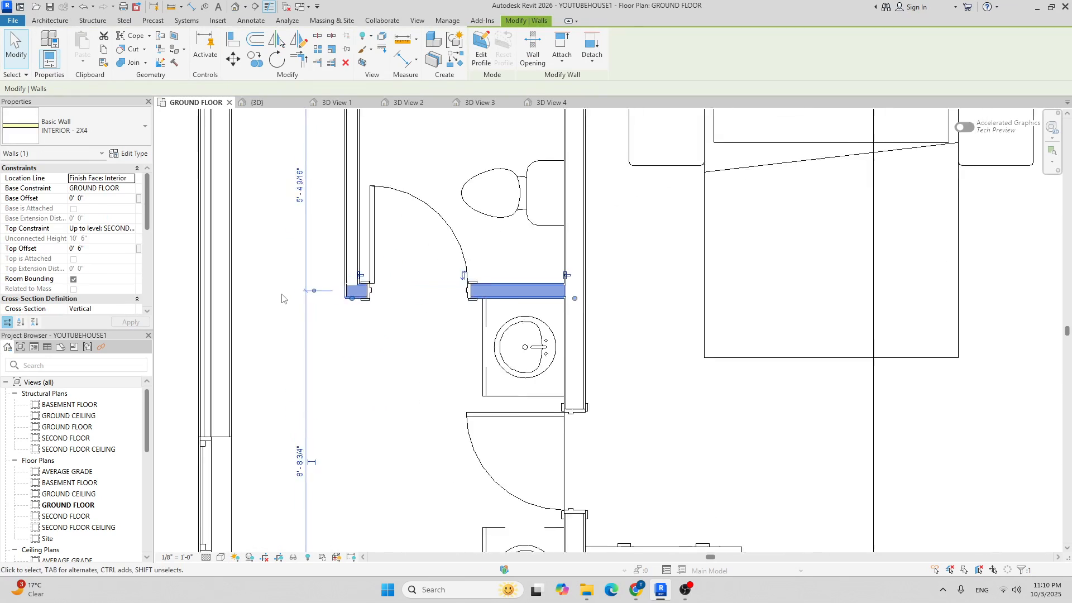
{"action": "left_click_drag", "start_coordinate": [363, 299], "coordinate": [225, 299]}
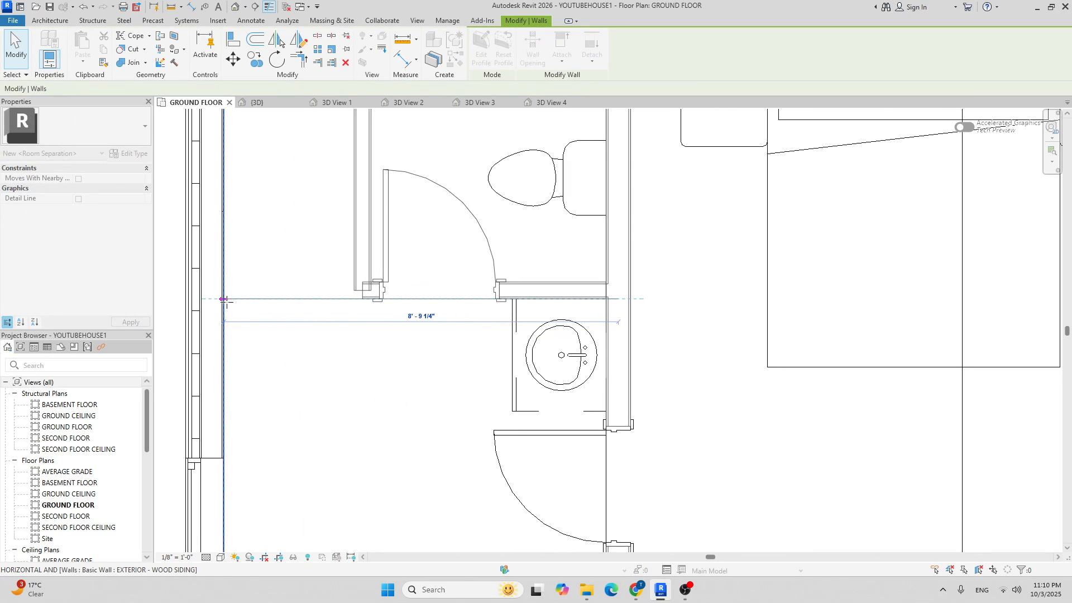
{"action": "key", "text": "Escape"}
{"action": "scroll", "coordinate": [310, 279], "scroll_direction": "down", "scroll_amount": 3}
Start an aligned dimension from the closet's top wall, then cancel it.
{"action": "key", "text": "d"}
{"action": "key", "text": "i"}
{"action": "scroll", "coordinate": [290, 234], "scroll_direction": "up", "scroll_amount": 2}
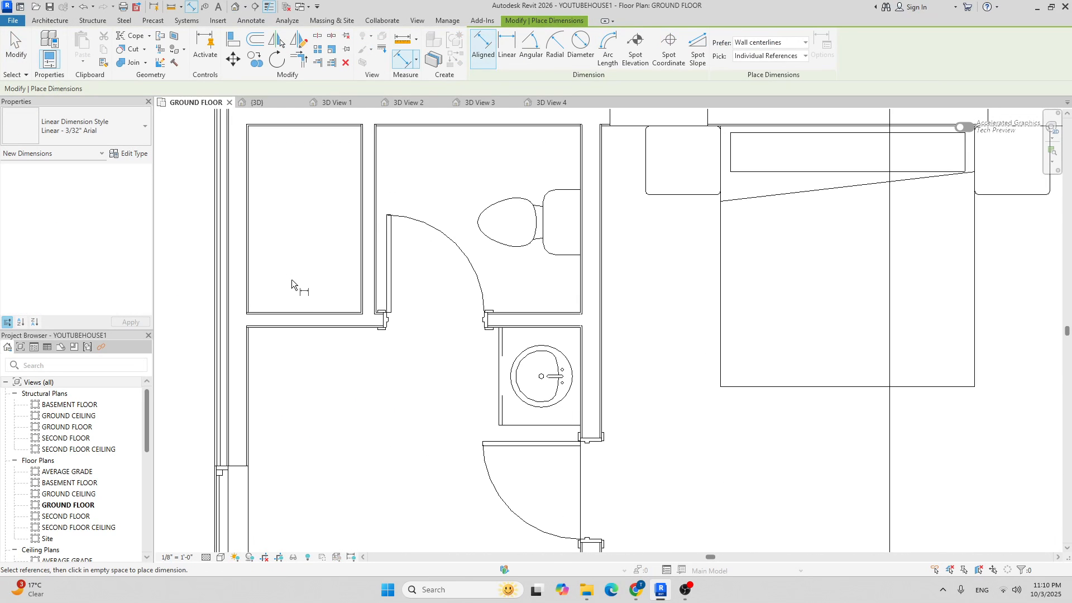
{"action": "left_click", "coordinate": [331, 124]}
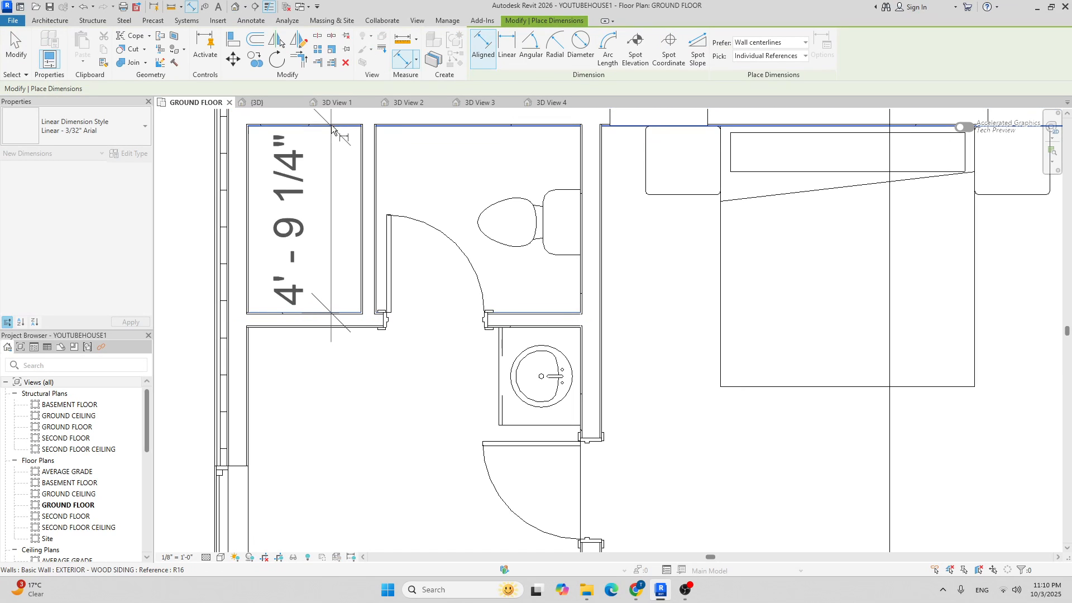
{"action": "scroll", "coordinate": [322, 171], "scroll_direction": "down", "scroll_amount": 3}
{"action": "scroll", "coordinate": [322, 171], "scroll_direction": "up", "scroll_amount": 2}
{"action": "key", "text": "Escape"}
{"action": "key", "text": "Escape"}
{"action": "scroll", "coordinate": [321, 171], "scroll_direction": "down", "scroll_amount": 3}
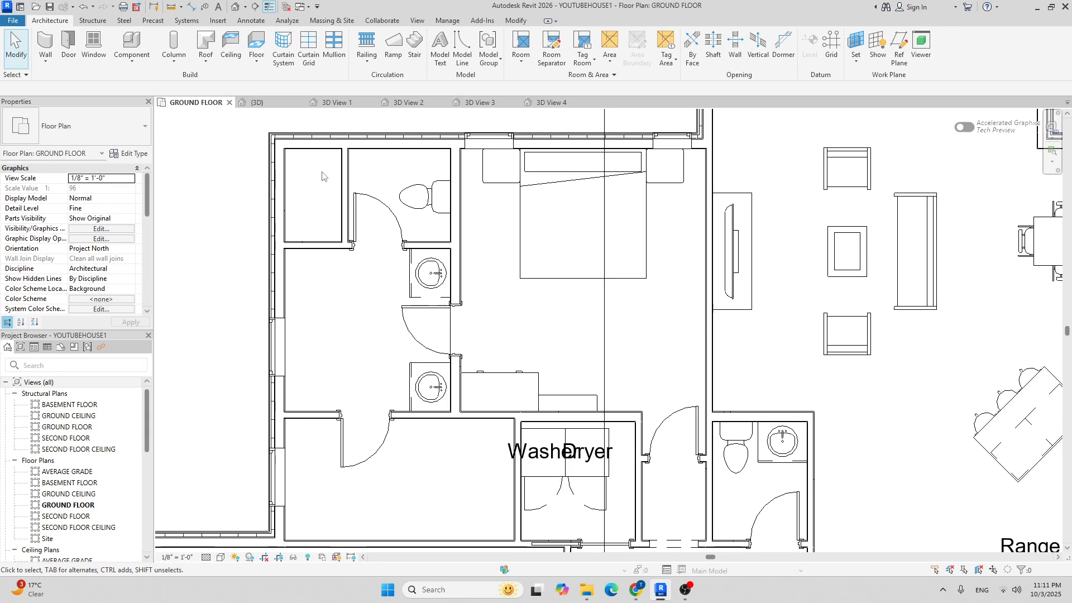
{"action": "scroll", "coordinate": [368, 228], "scroll_direction": "up", "scroll_amount": 3}
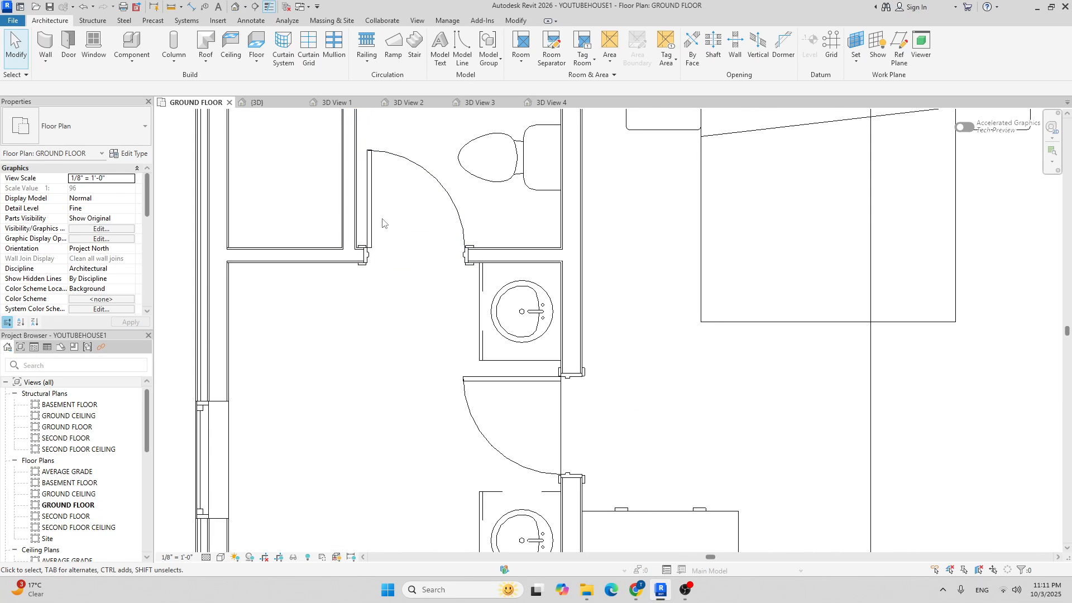
Mirror the closet door across the partition wall and delete the original left closet door.
{"action": "left_click", "coordinate": [374, 212]}
{"action": "left_click", "coordinate": [277, 43]}
{"action": "left_click", "coordinate": [350, 219]}
{"action": "scroll", "coordinate": [321, 267], "scroll_direction": "down", "scroll_amount": 2}
{"action": "left_click", "coordinate": [320, 274]}
{"action": "scroll", "coordinate": [321, 216], "scroll_direction": "up", "scroll_amount": 2}
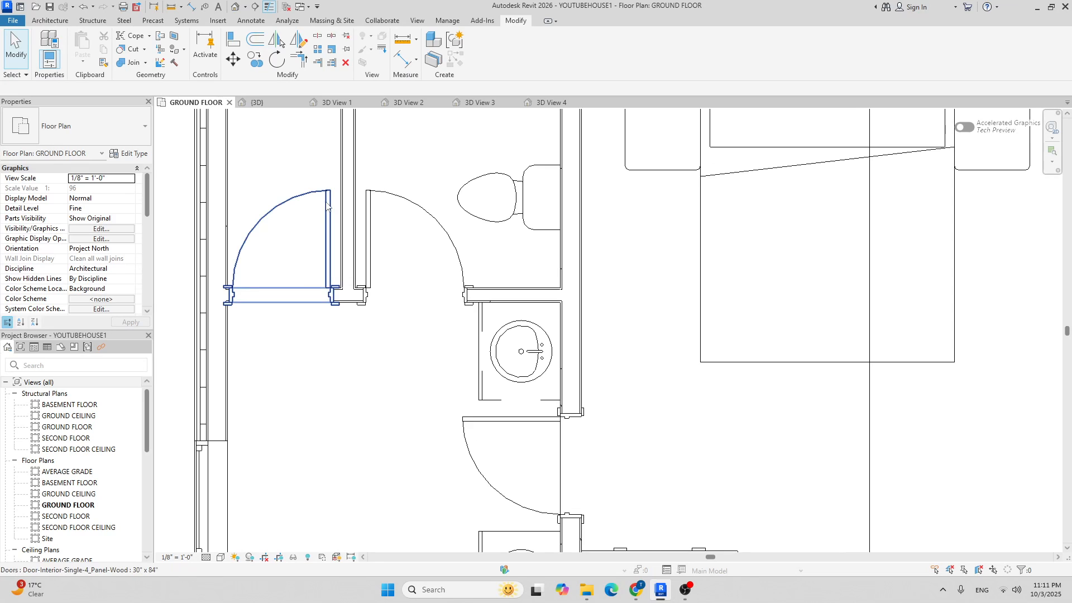
{"action": "left_click", "coordinate": [321, 218]}
{"action": "scroll", "coordinate": [321, 223], "scroll_direction": "down", "scroll_amount": 2}
{"action": "key", "text": "Delete"}
{"action": "scroll", "coordinate": [321, 240], "scroll_direction": "down", "scroll_amount": 2}
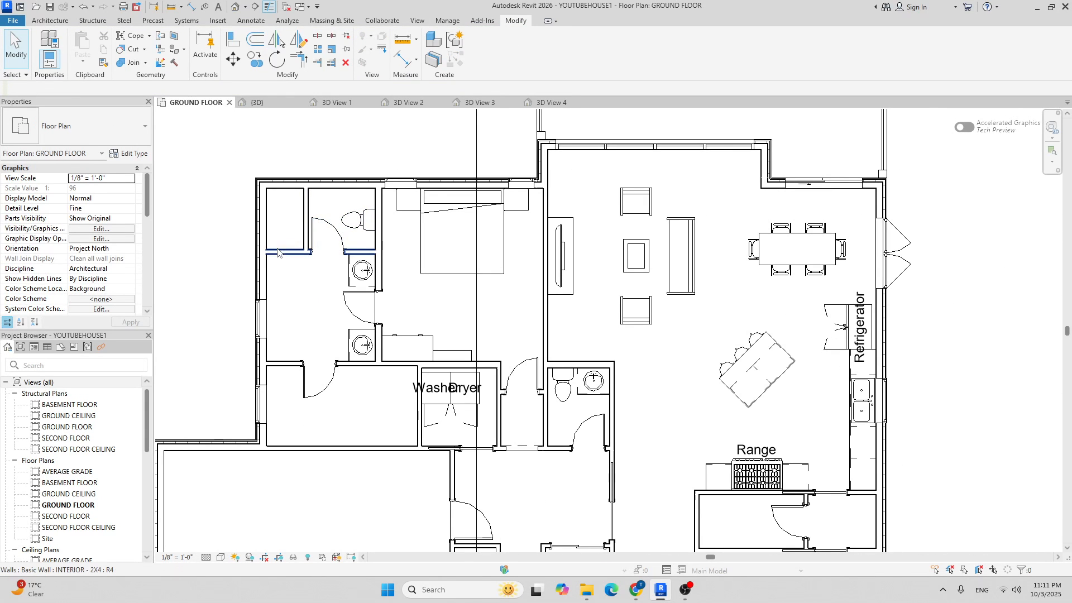
{"action": "scroll", "coordinate": [304, 276], "scroll_direction": "up", "scroll_amount": 5}
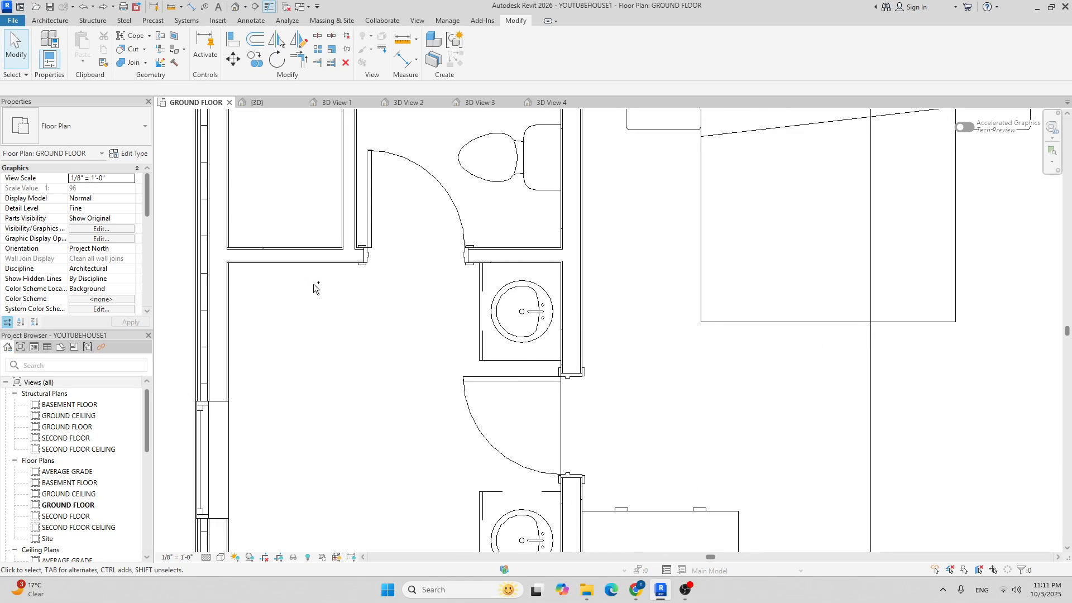
{"action": "scroll", "coordinate": [314, 285], "scroll_direction": "down", "scroll_amount": 5}
{"action": "scroll", "coordinate": [315, 289], "scroll_direction": "up", "scroll_amount": 2}
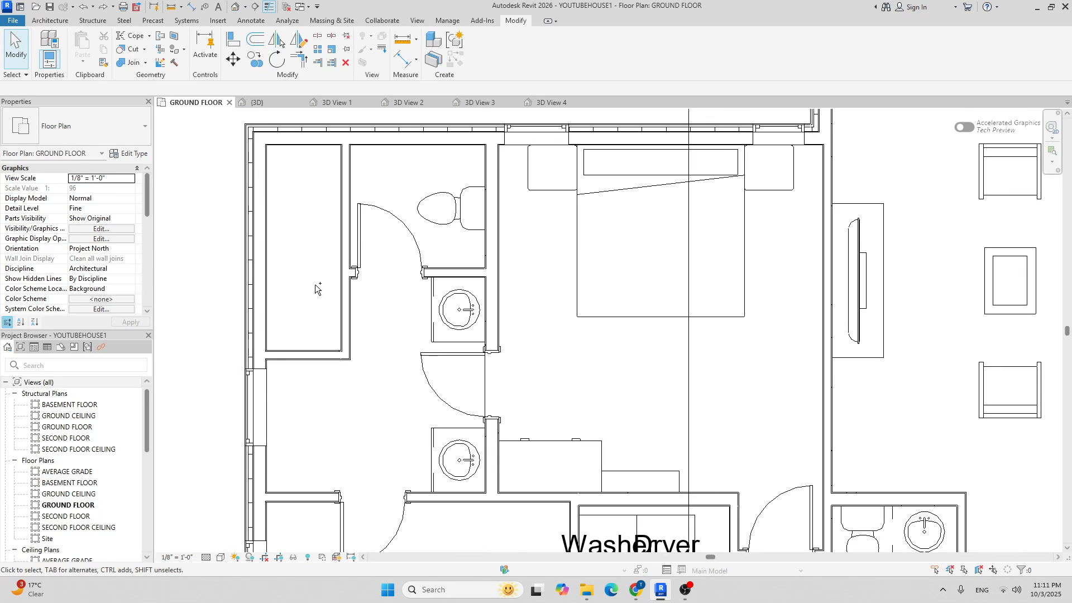
{"action": "scroll", "coordinate": [316, 289], "scroll_direction": "down", "scroll_amount": 3}
{"action": "scroll", "coordinate": [331, 344], "scroll_direction": "up", "scroll_amount": 3}
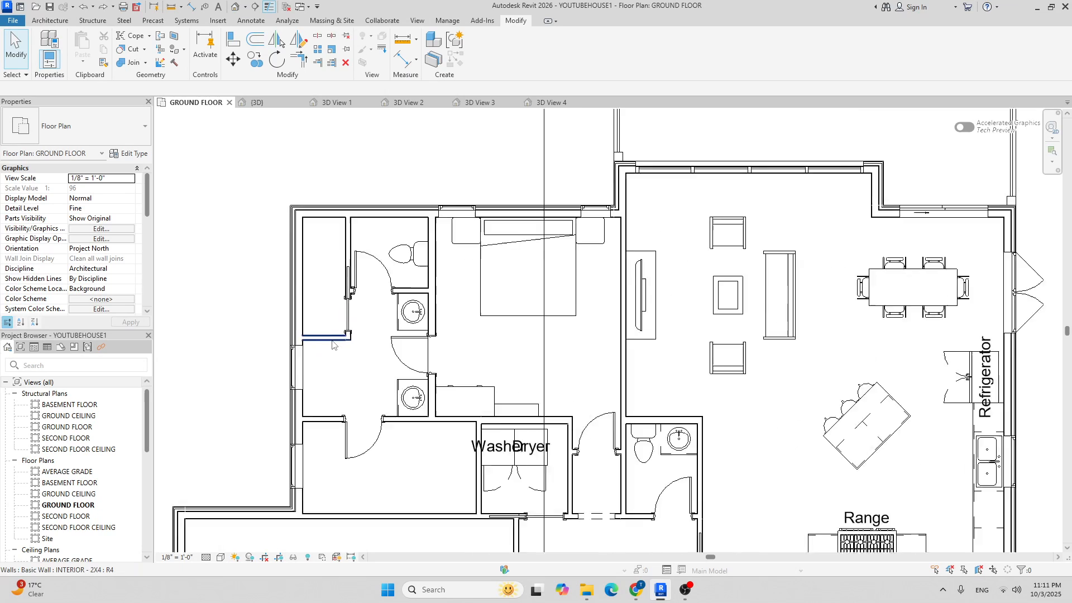
{"action": "scroll", "coordinate": [349, 359], "scroll_direction": "down", "scroll_amount": 2}
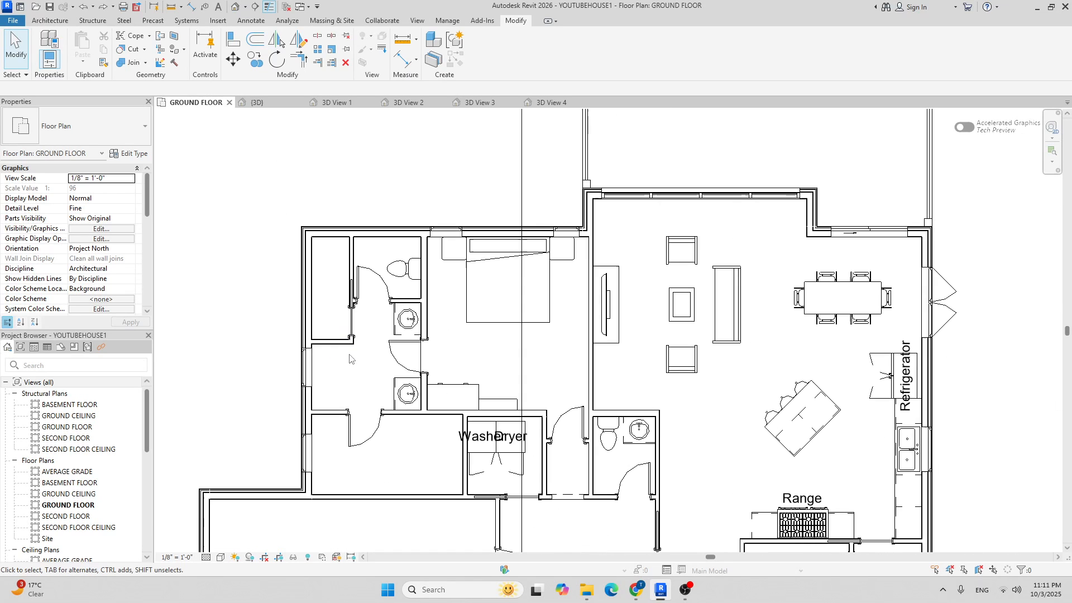
{"action": "scroll", "coordinate": [320, 298], "scroll_direction": "up", "scroll_amount": 5}
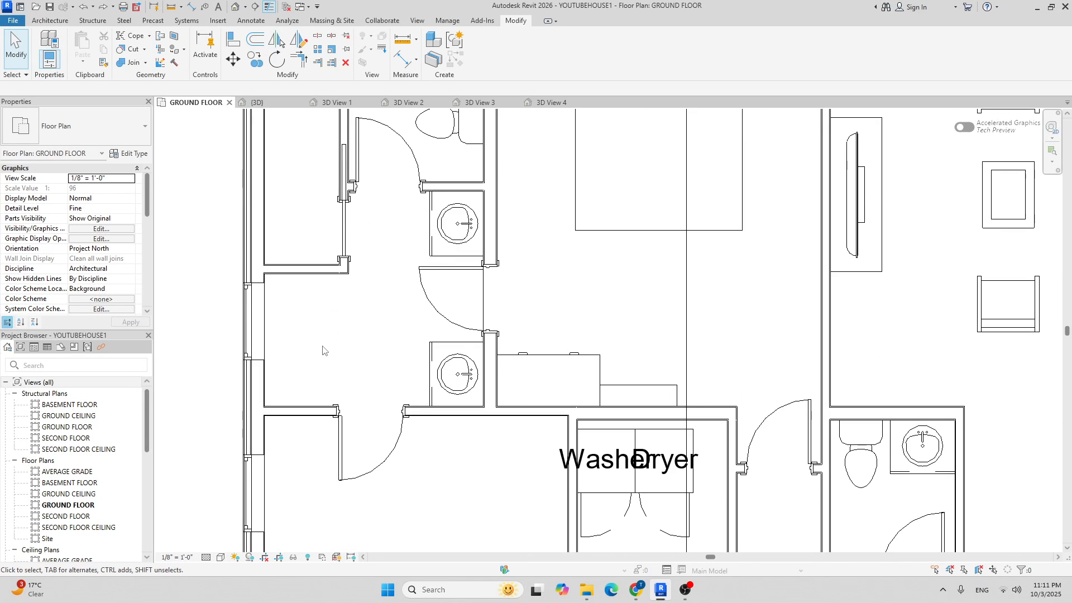
Start an aligned dimension across the room, cancel it, and pan to the left rooms.
{"action": "key", "text": "d"}
{"action": "key", "text": "i"}
{"action": "left_click", "coordinate": [294, 235]}
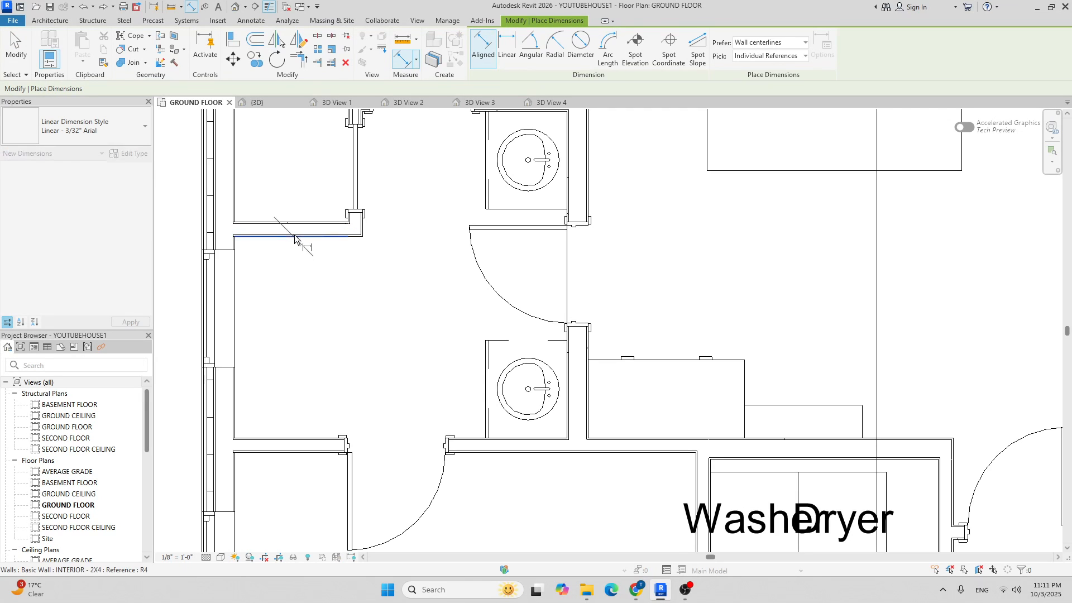
{"action": "left_click", "coordinate": [313, 436]}
{"action": "scroll", "coordinate": [311, 354], "scroll_direction": "down", "scroll_amount": 6}
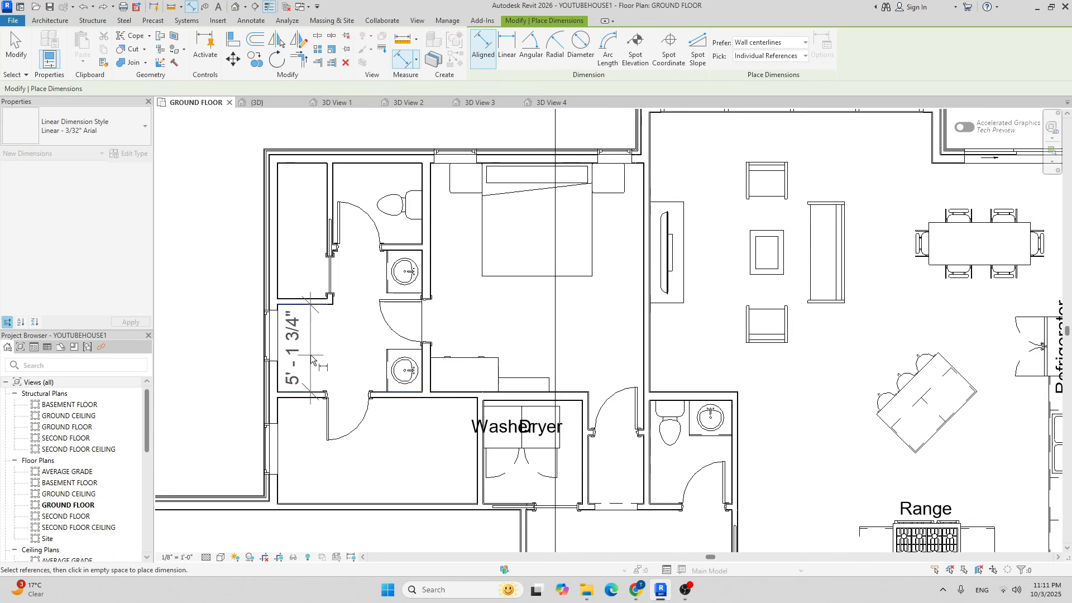
{"action": "key", "text": "Escape"}
{"action": "key", "text": "Escape"}
{"action": "scroll", "coordinate": [310, 354], "scroll_direction": "up", "scroll_amount": 3}
{"action": "scroll", "coordinate": [310, 353], "scroll_direction": "down", "scroll_amount": 2}
{"action": "middle_click_drag", "start_coordinate": [342, 333], "coordinate": [302, 332]}
{"action": "scroll", "coordinate": [268, 332], "scroll_direction": "up", "scroll_amount": 3}
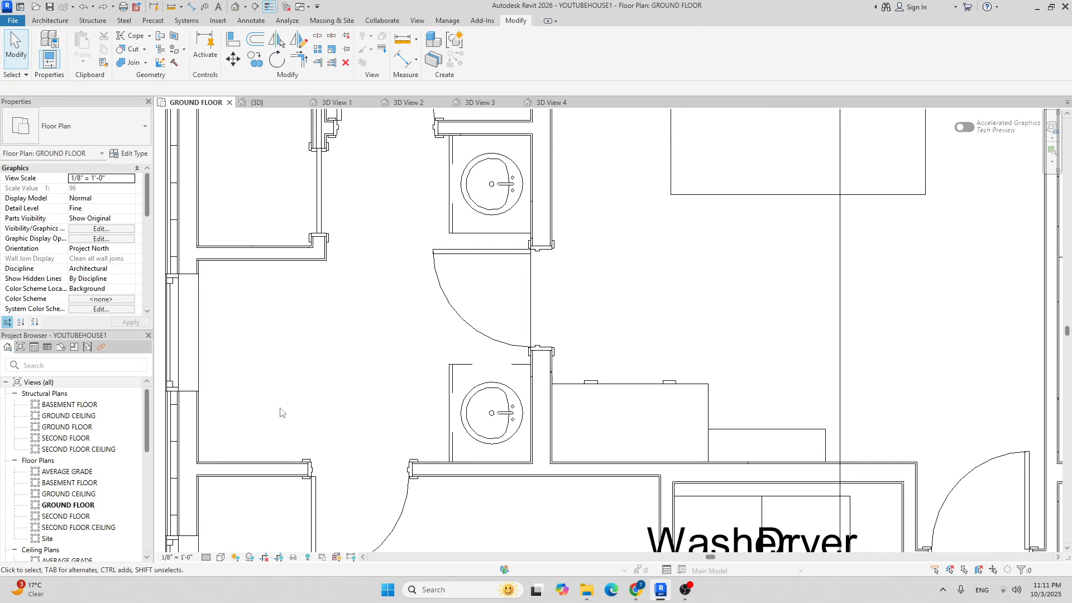
{"action": "scroll", "coordinate": [279, 312], "scroll_direction": "down", "scroll_amount": 2}
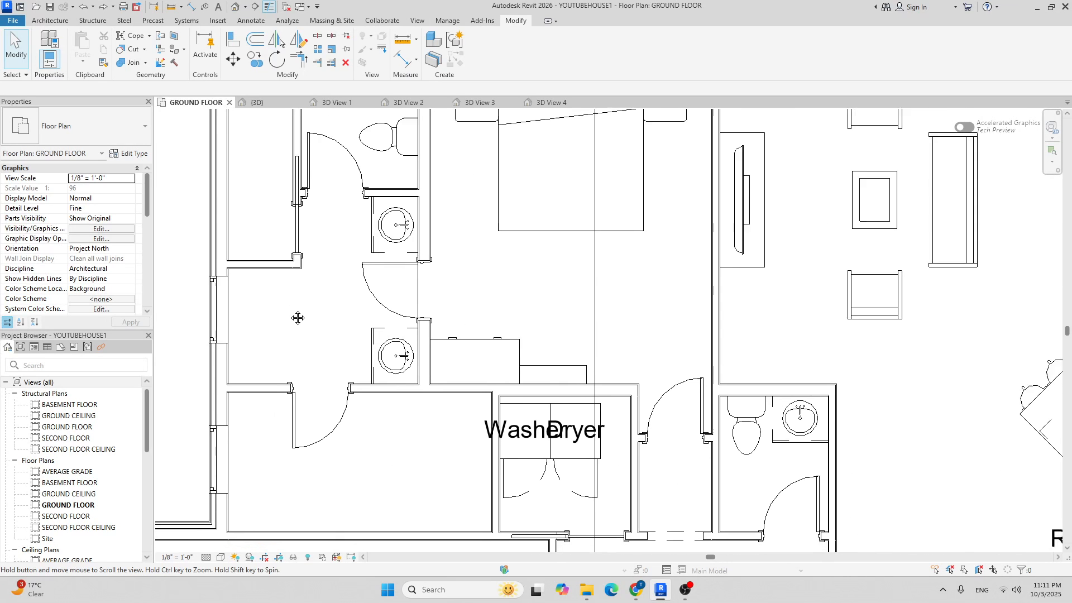
{"action": "scroll", "coordinate": [293, 309], "scroll_direction": "down", "scroll_amount": 3}
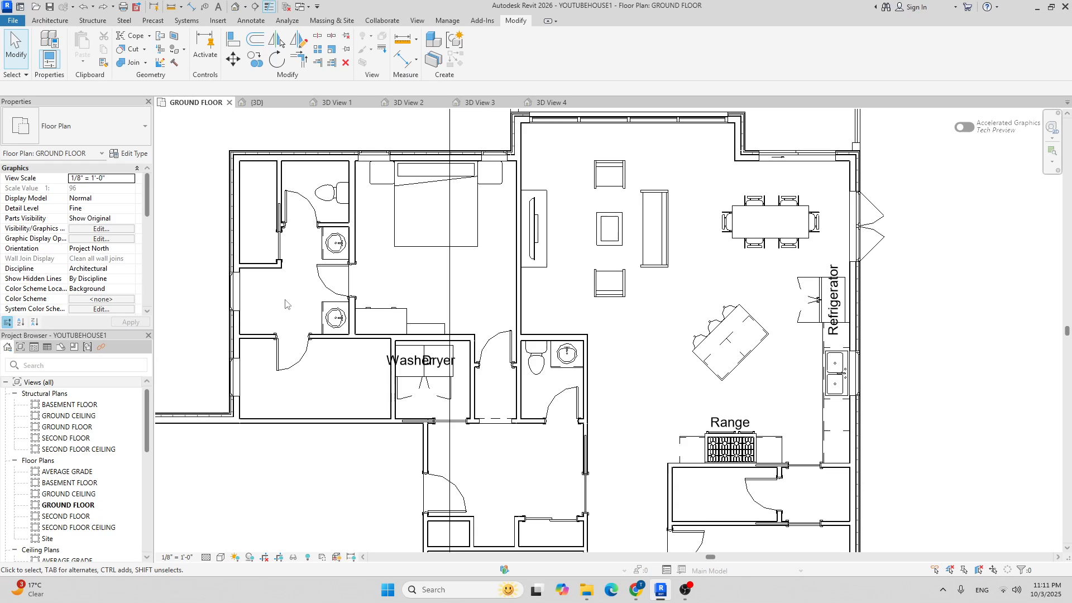
Dimension the room at 5' - 1 3/4" and move its top wall for exactly 5' - 0" depth.
{"action": "key", "text": "i"}
{"action": "scroll", "coordinate": [262, 304], "scroll_direction": "up", "scroll_amount": 4}
{"action": "left_click", "coordinate": [253, 384]}
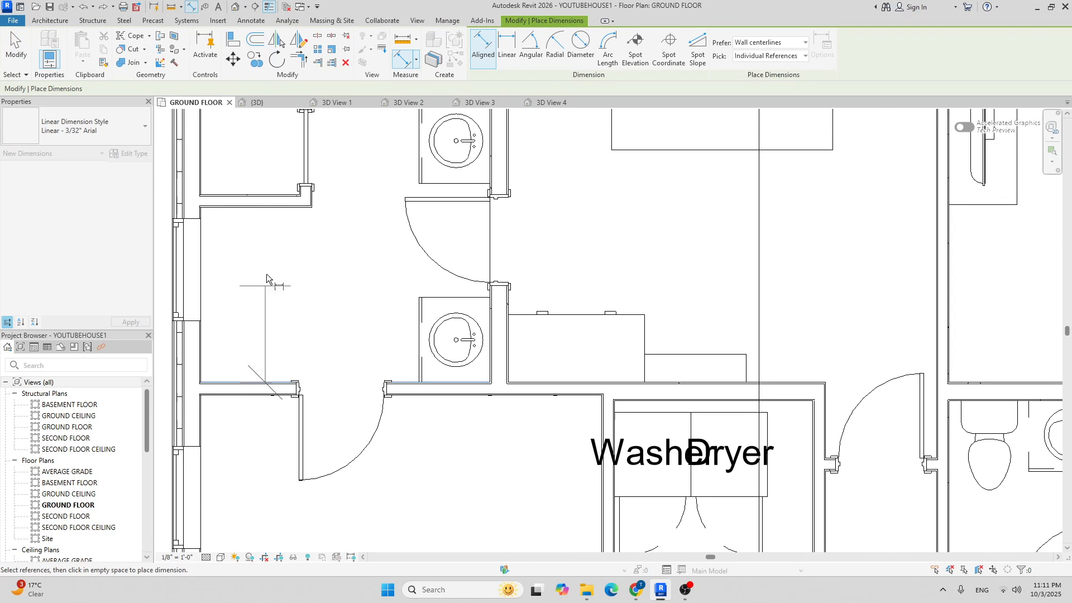
{"action": "left_click", "coordinate": [277, 208]}
{"action": "left_click", "coordinate": [276, 218]}
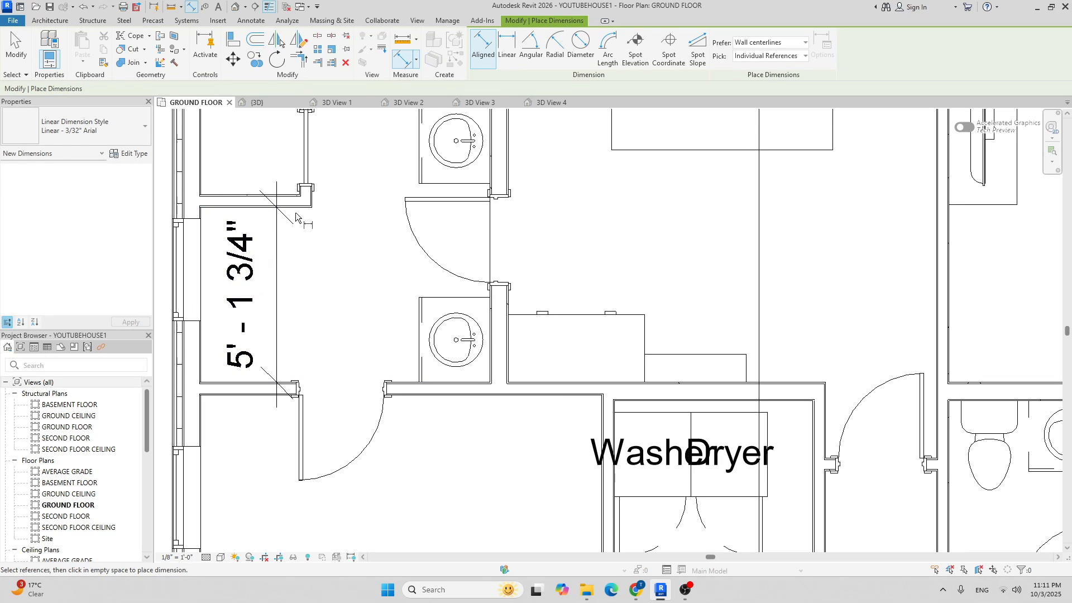
{"action": "key", "text": "Escape"}
{"action": "key", "text": "Escape"}
{"action": "left_click", "coordinate": [262, 202]}
{"action": "left_click", "coordinate": [259, 293]}
{"action": "type", "text": "5'"}
{"action": "key", "text": "Return"}
{"action": "key", "text": "Escape"}
Dimension the window to the wall and set that offset to 0' - 4".
{"action": "key", "text": "d"}
{"action": "key", "text": "i"}
{"action": "scroll", "coordinate": [206, 219], "scroll_direction": "up", "scroll_amount": 3}
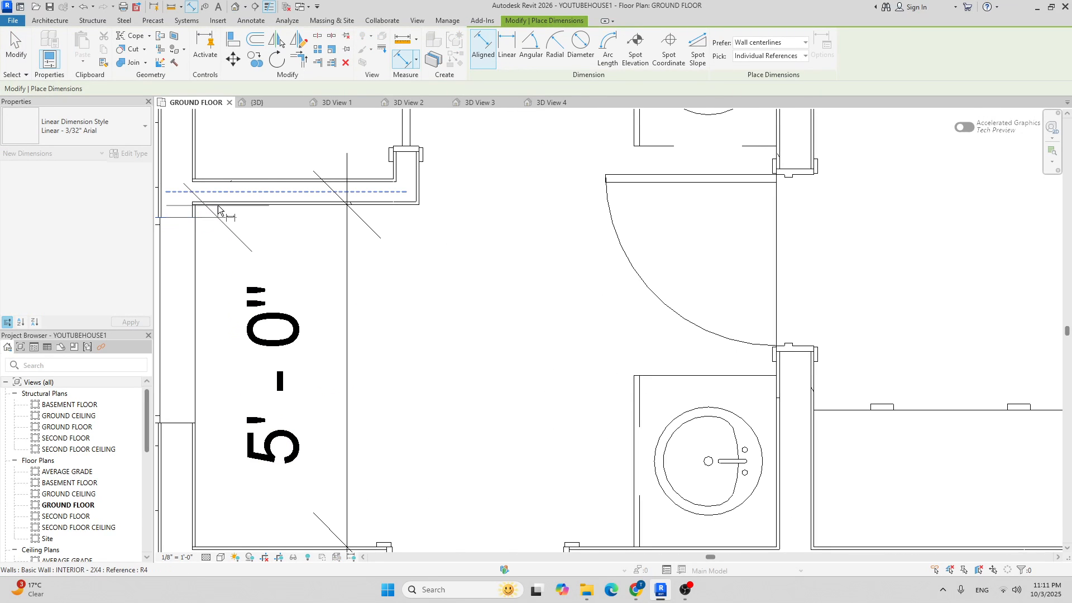
{"action": "left_click", "coordinate": [218, 205]}
{"action": "left_click", "coordinate": [288, 216]}
{"action": "scroll", "coordinate": [303, 245], "scroll_direction": "down", "scroll_amount": 3}
{"action": "key", "text": "Escape"}
{"action": "key", "text": "Escape"}
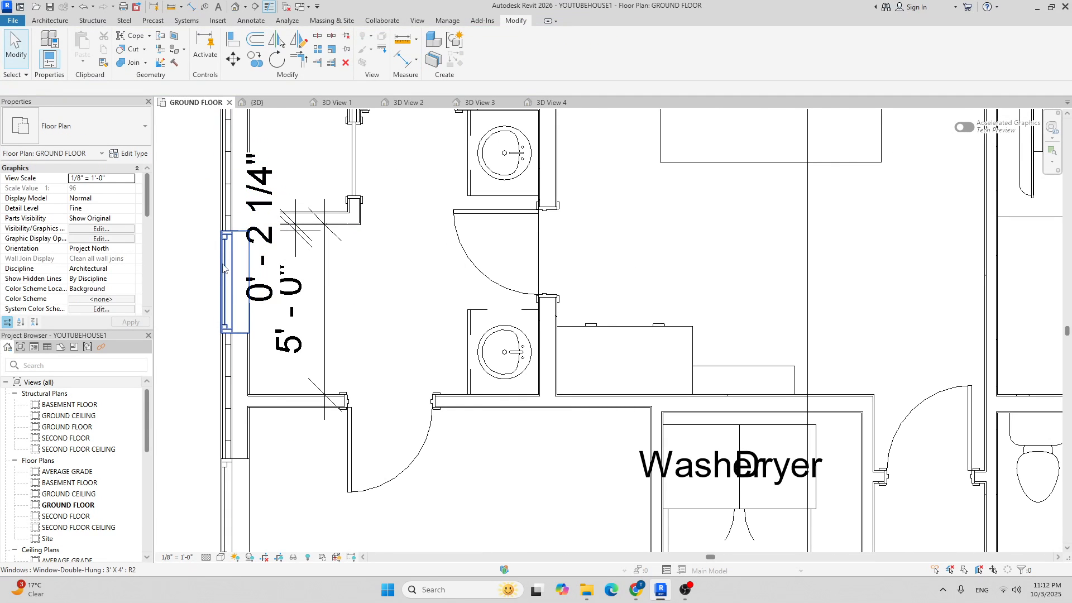
{"action": "left_click", "coordinate": [224, 265]}
{"action": "left_click", "coordinate": [273, 229]}
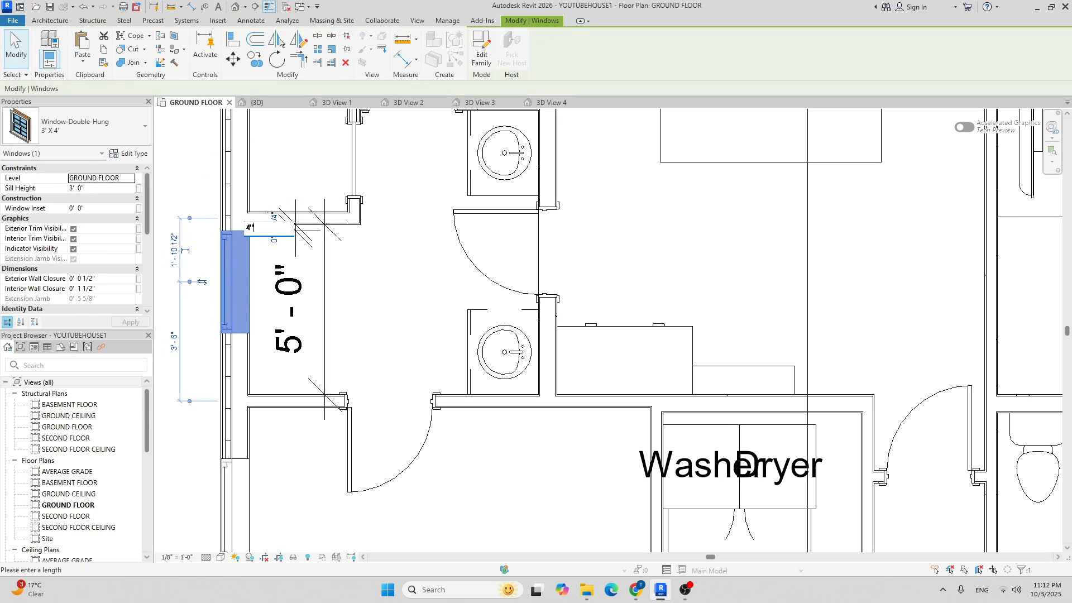
{"action": "type", "text": "4\""}
{"action": "key", "text": "Return"}
{"action": "key", "text": "Escape"}
Delete the 5' - 0" and 0' - 4" dimensions.
{"action": "left_click", "coordinate": [325, 276]}
{"action": "key", "text": "Delete"}
{"action": "left_click", "coordinate": [296, 254]}
{"action": "key", "text": "Delete"}
{"action": "scroll", "coordinate": [323, 258], "scroll_direction": "down", "scroll_amount": 10}
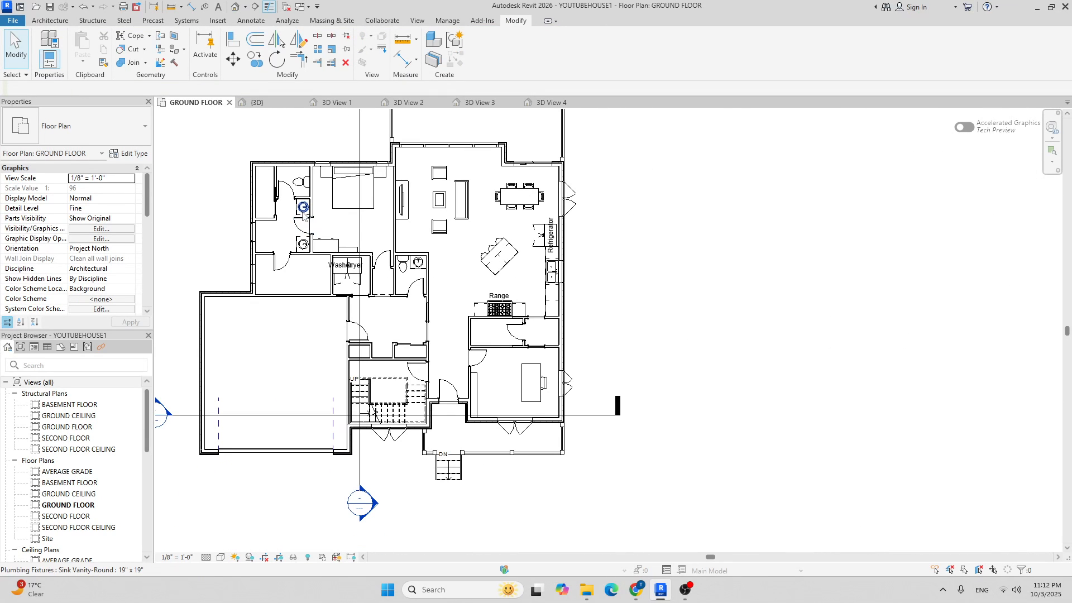
{"action": "scroll", "coordinate": [250, 208], "scroll_direction": "up", "scroll_amount": 6}
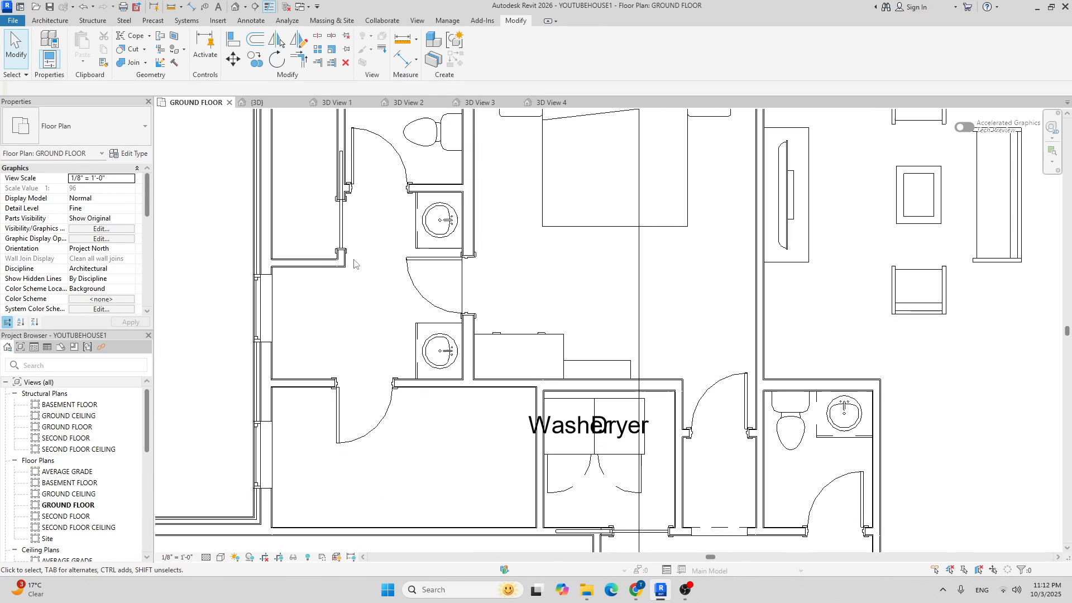
Start a component and open Load Family in the US library folder.
{"action": "left_click", "coordinate": [50, 20]}
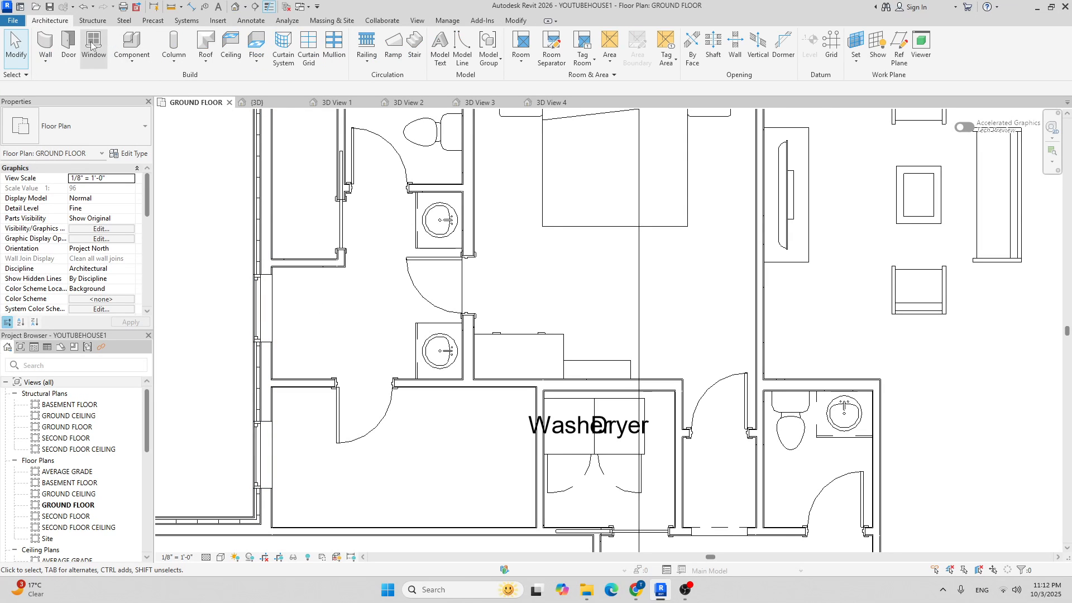
{"action": "left_click", "coordinate": [132, 41]}
{"action": "left_click", "coordinate": [481, 55]}
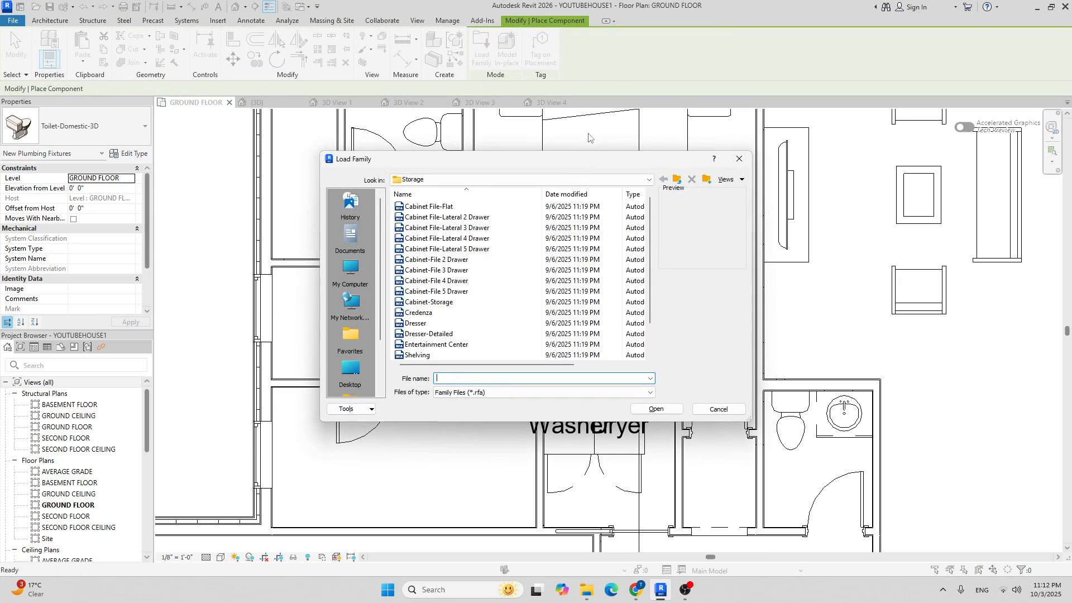
{"action": "left_click", "coordinate": [534, 183]}
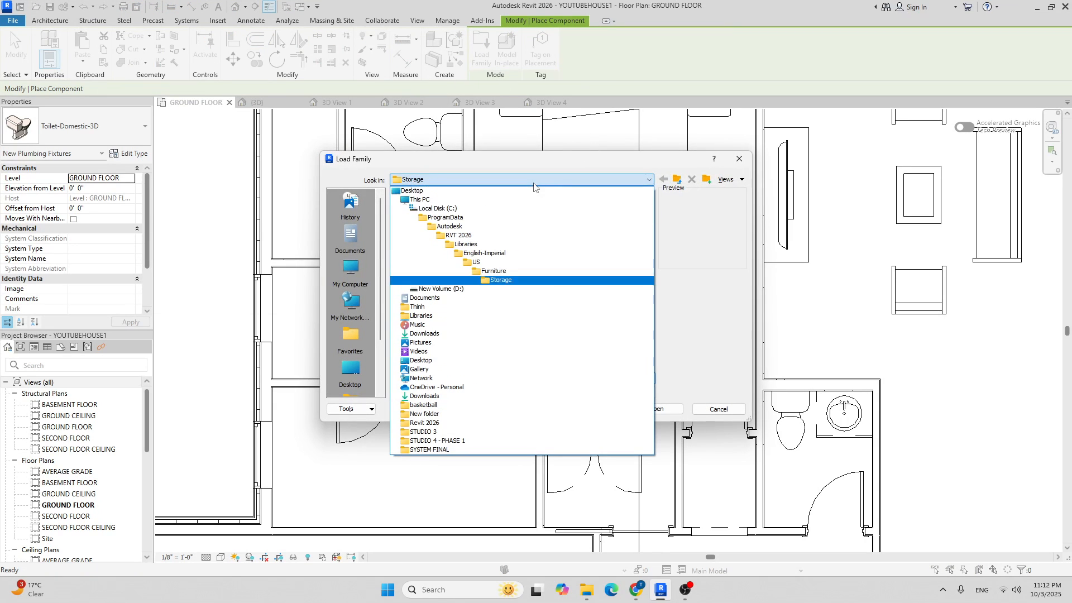
{"action": "left_click", "coordinate": [491, 262]}
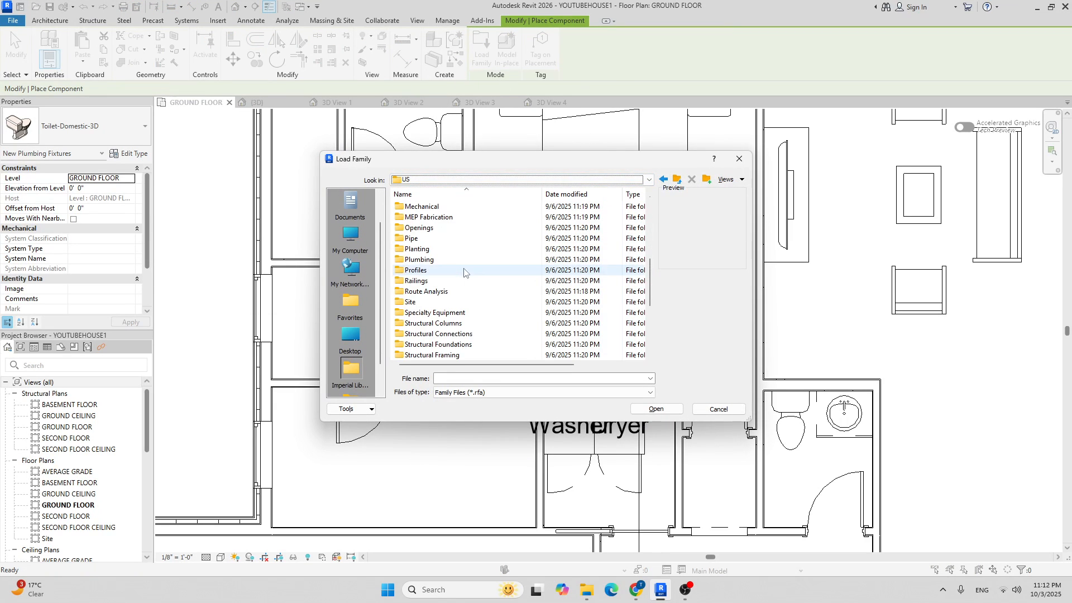
{"action": "scroll", "coordinate": [467, 279], "scroll_direction": "down", "scroll_amount": 10}
{"action": "scroll", "coordinate": [437, 296], "scroll_direction": "up", "scroll_amount": 5}
Browse to Plumbing > Architectural > Fixtures > Bathtubs and load Tub-Rectangular-3D.
{"action": "double_click", "coordinate": [437, 281]}
{"action": "double_click", "coordinate": [430, 208]}
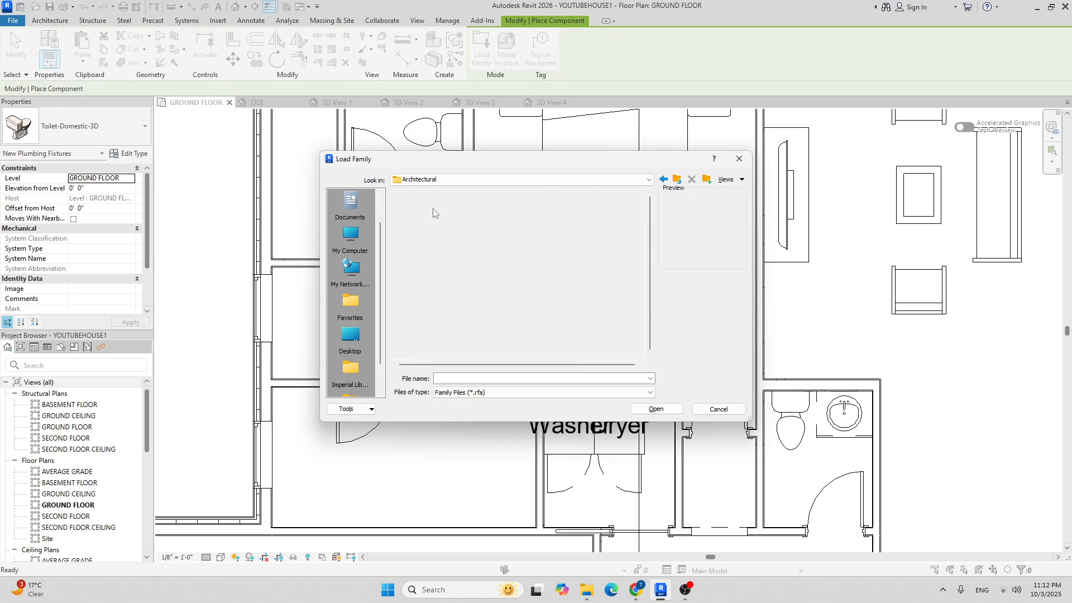
{"action": "double_click", "coordinate": [435, 218]}
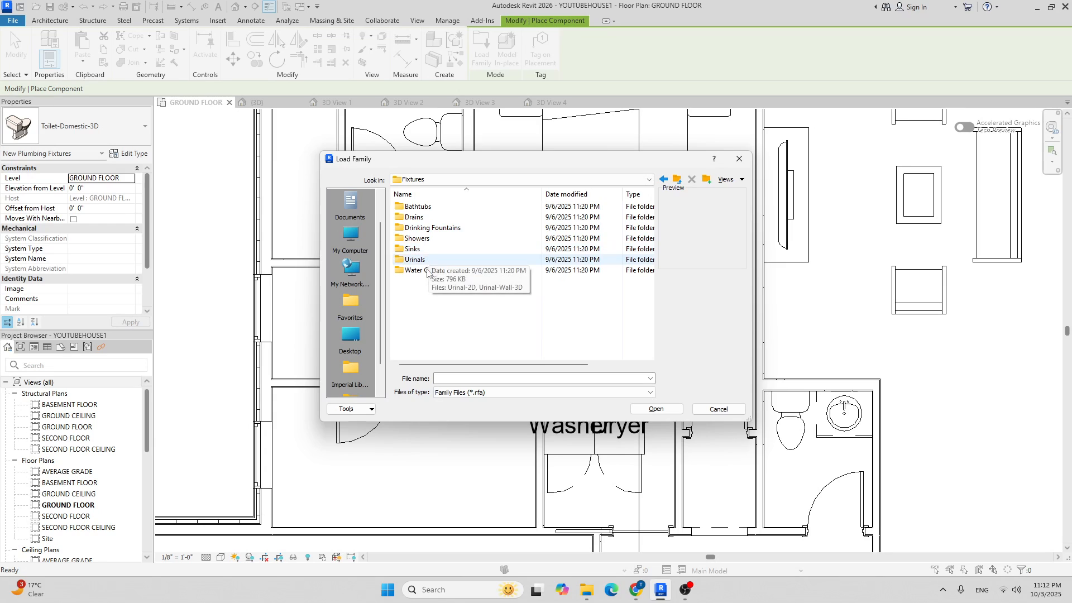
{"action": "left_click", "coordinate": [417, 238]}
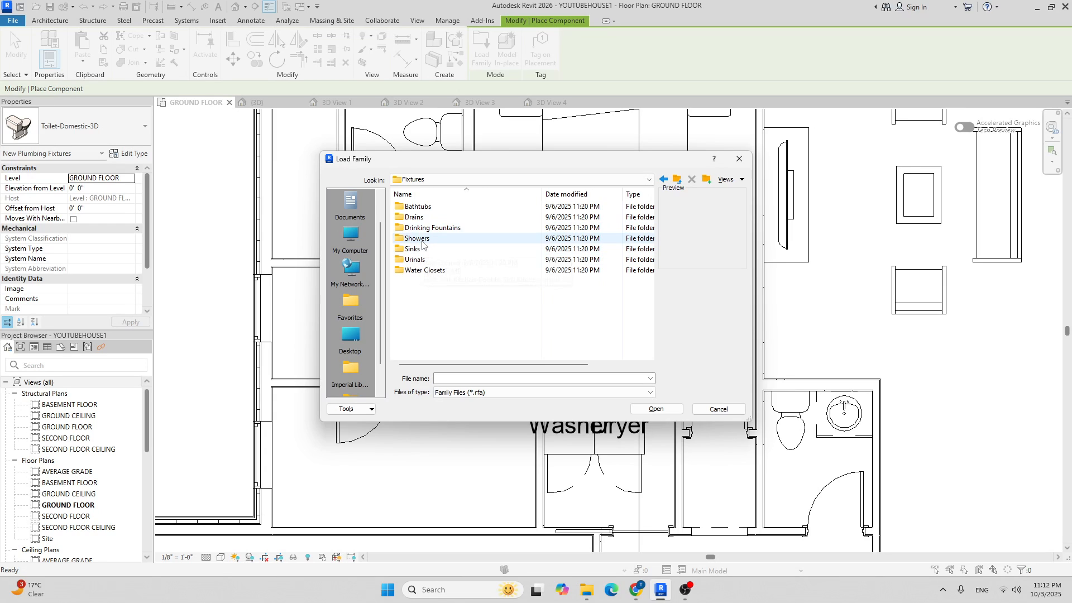
{"action": "double_click", "coordinate": [417, 206]}
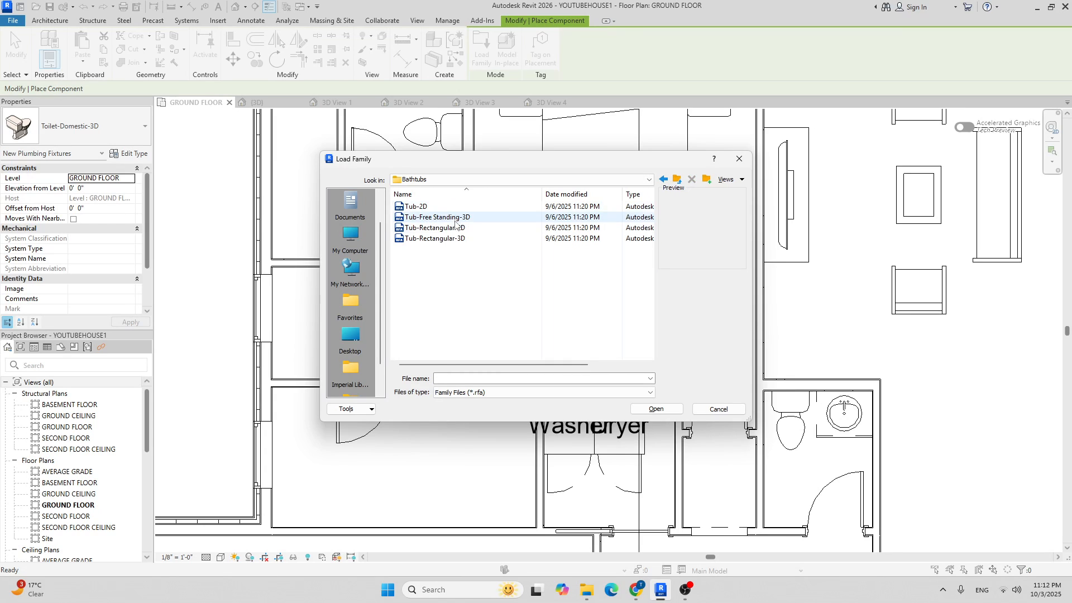
{"action": "right_click", "coordinate": [440, 239]}
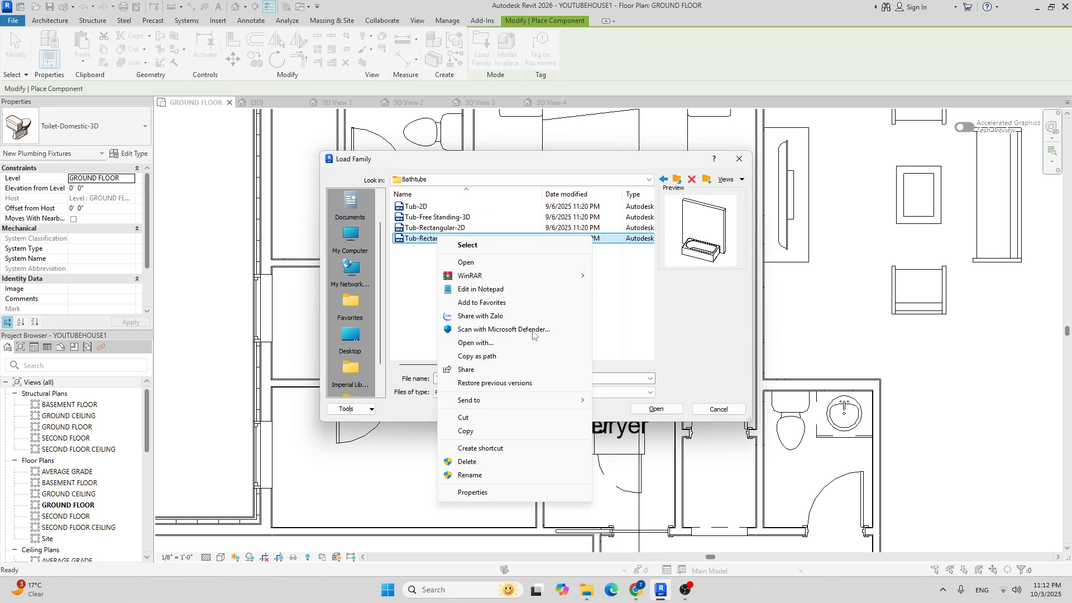
{"action": "left_click", "coordinate": [645, 403]}
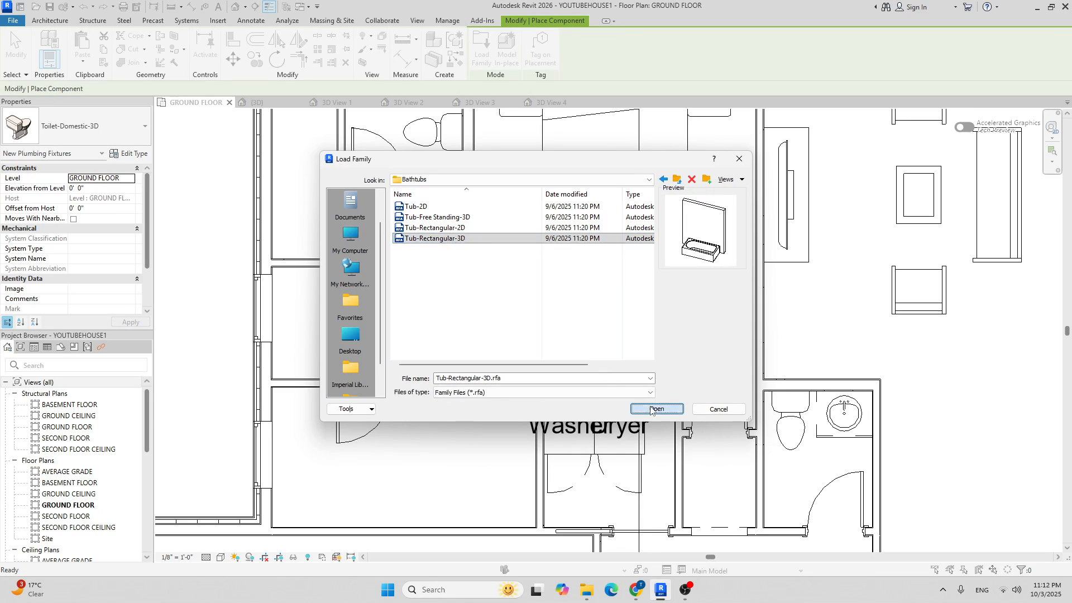
{"action": "left_click", "coordinate": [651, 409]}
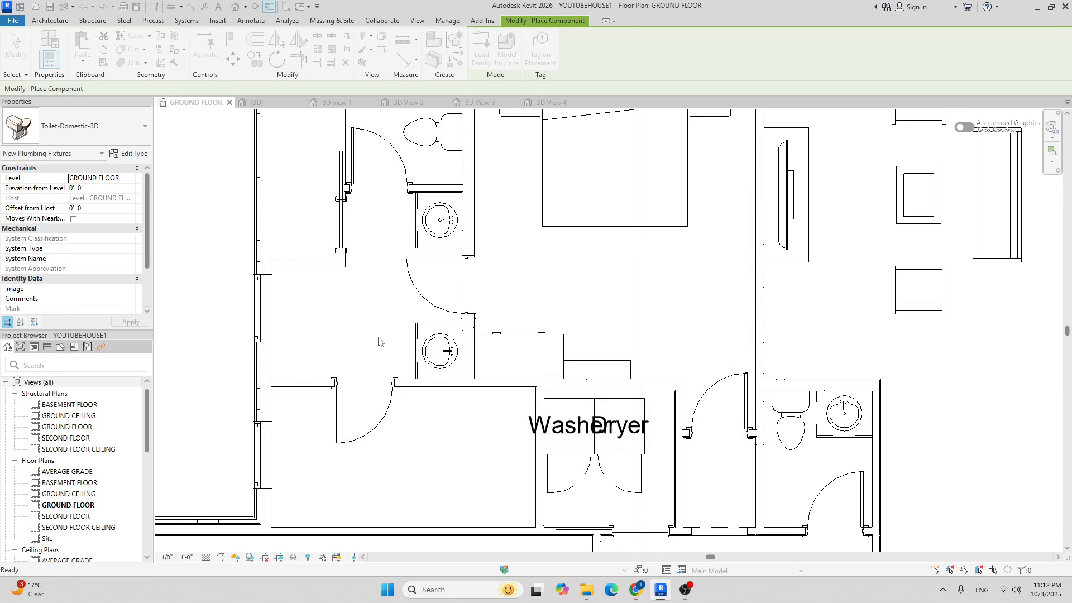
Place the Tub-Rectangular-3D bathtub against the left bathroom wall.
{"action": "left_click", "coordinate": [273, 323]}
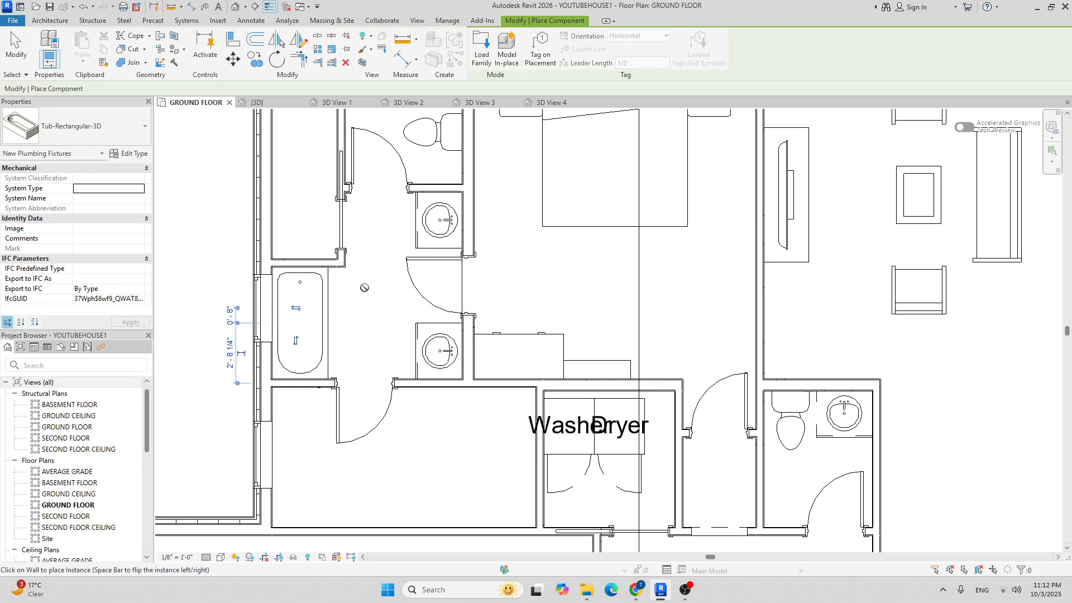
{"action": "key", "text": "Escape"}
{"action": "key", "text": "Escape"}
{"action": "scroll", "coordinate": [346, 262], "scroll_direction": "up", "scroll_amount": 5}
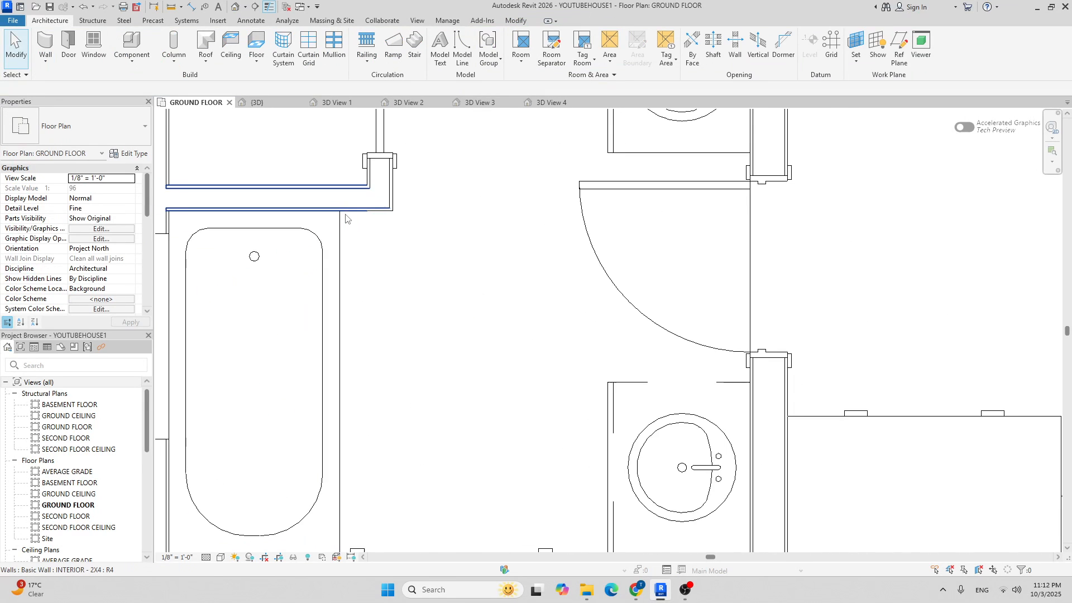
{"action": "scroll", "coordinate": [345, 218], "scroll_direction": "down", "scroll_amount": 3}
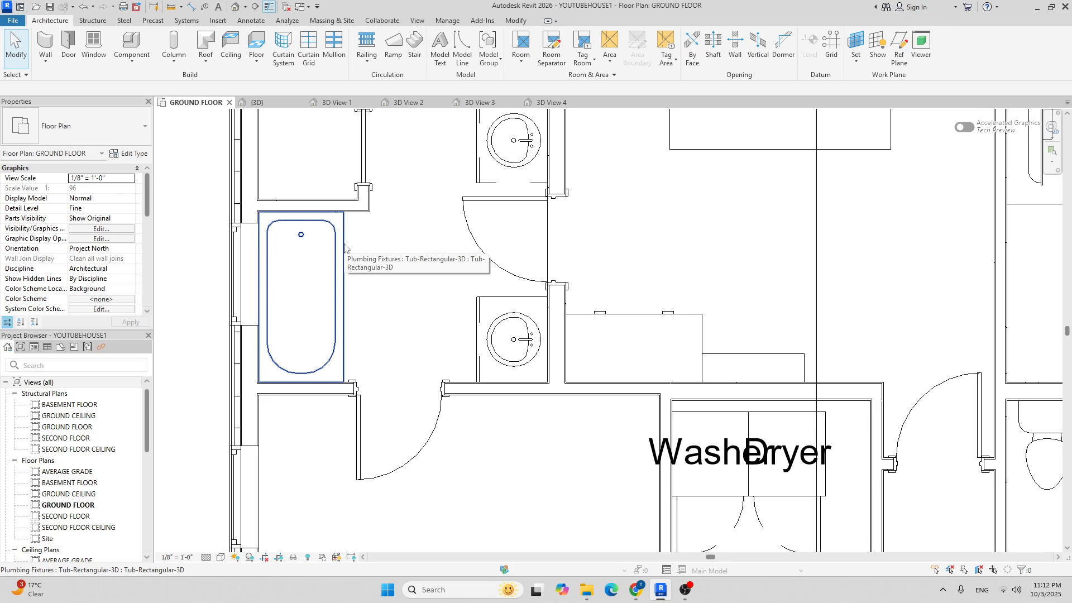
{"action": "scroll", "coordinate": [300, 195], "scroll_direction": "down", "scroll_amount": 2}
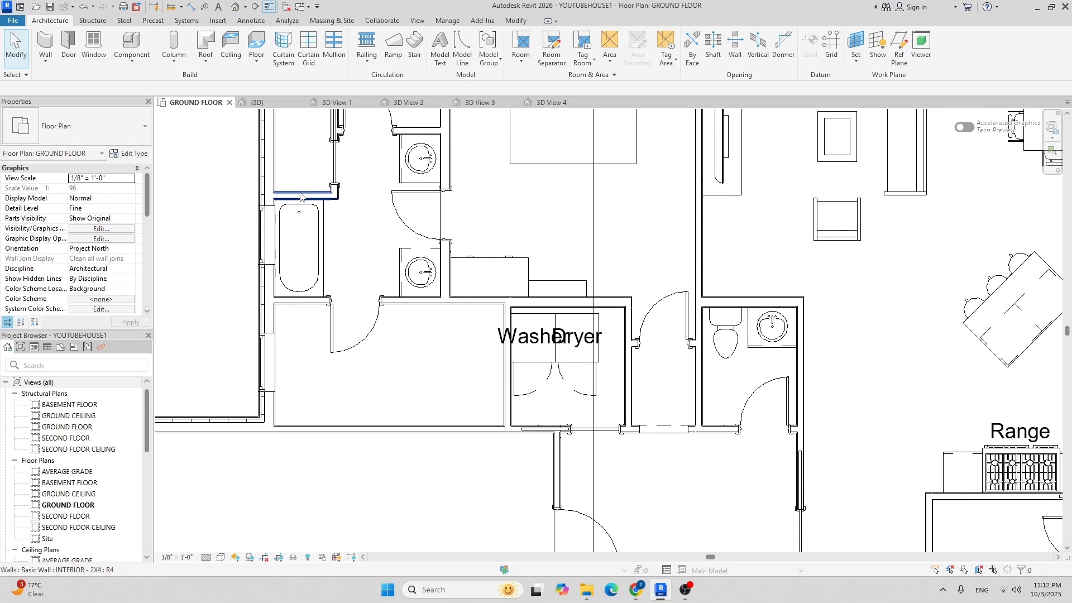
Change the wall above the tub to INTERIOR - 2X6.
{"action": "left_click", "coordinate": [300, 195]}
{"action": "left_click", "coordinate": [83, 120]}
{"action": "left_click", "coordinate": [73, 198]}
{"action": "left_click", "coordinate": [356, 216]}
Move the double-hung window down along the left bathroom wall.
{"action": "middle_click_drag", "start_coordinate": [338, 166], "coordinate": [321, 236]}
{"action": "scroll", "coordinate": [316, 221], "scroll_direction": "up", "scroll_amount": 1}
{"action": "scroll", "coordinate": [349, 235], "scroll_direction": "down", "scroll_amount": 3}
{"action": "scroll", "coordinate": [313, 189], "scroll_direction": "down", "scroll_amount": 3}
{"action": "scroll", "coordinate": [279, 188], "scroll_direction": "up", "scroll_amount": 6}
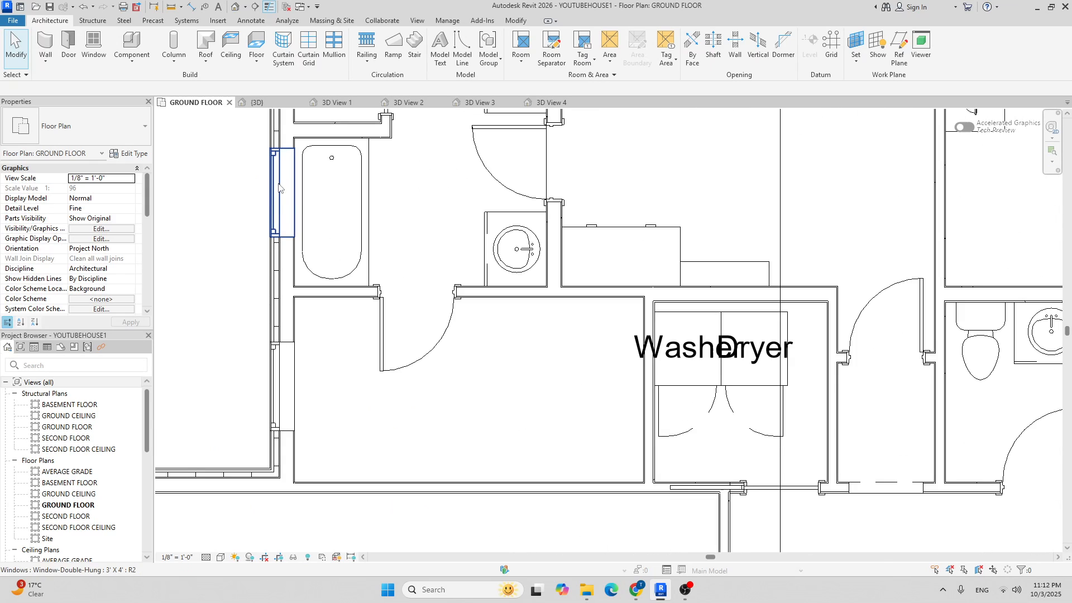
{"action": "scroll", "coordinate": [248, 173], "scroll_direction": "down", "scroll_amount": 2}
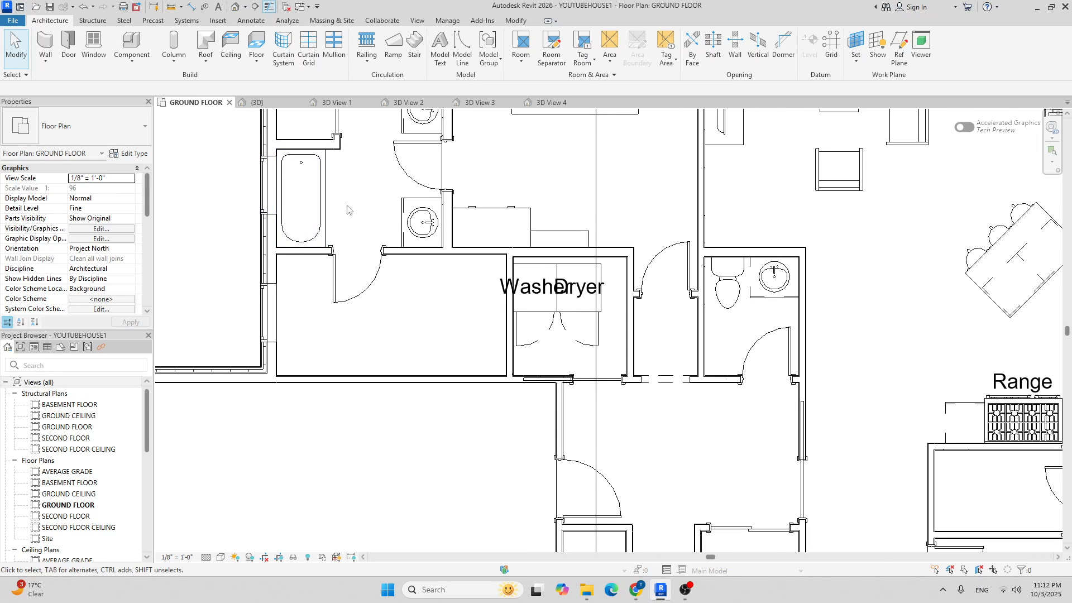
{"action": "scroll", "coordinate": [306, 172], "scroll_direction": "up", "scroll_amount": 2}
{"action": "left_click", "coordinate": [230, 176]}
{"action": "left_click_drag", "start_coordinate": [228, 186], "coordinate": [249, 200]}
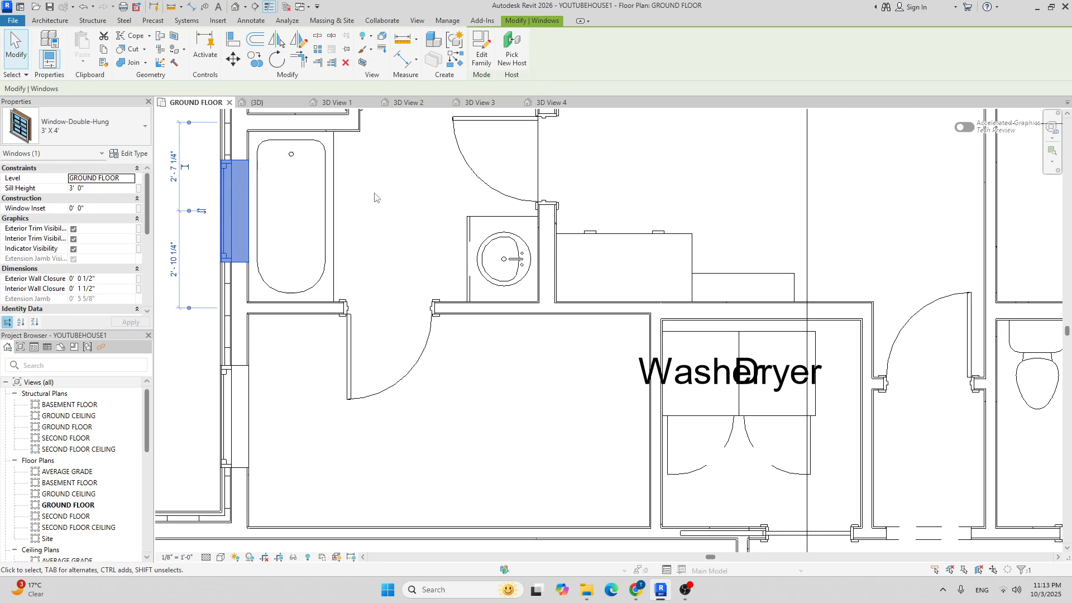
{"action": "left_click", "coordinate": [385, 201]}
{"action": "scroll", "coordinate": [335, 223], "scroll_direction": "down", "scroll_amount": 5}
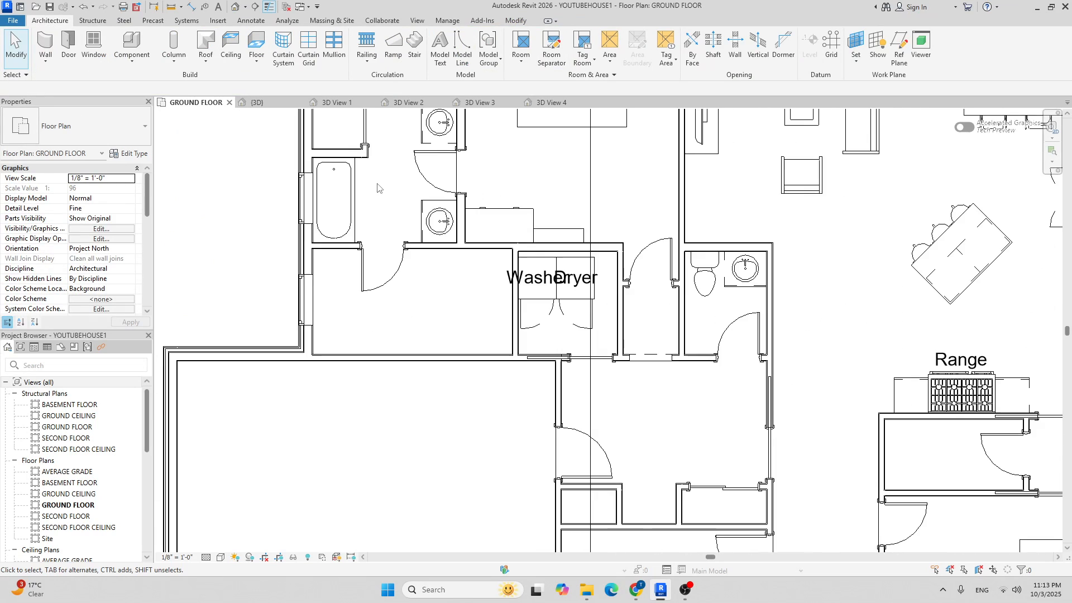
{"action": "scroll", "coordinate": [331, 225], "scroll_direction": "up", "scroll_amount": 4}
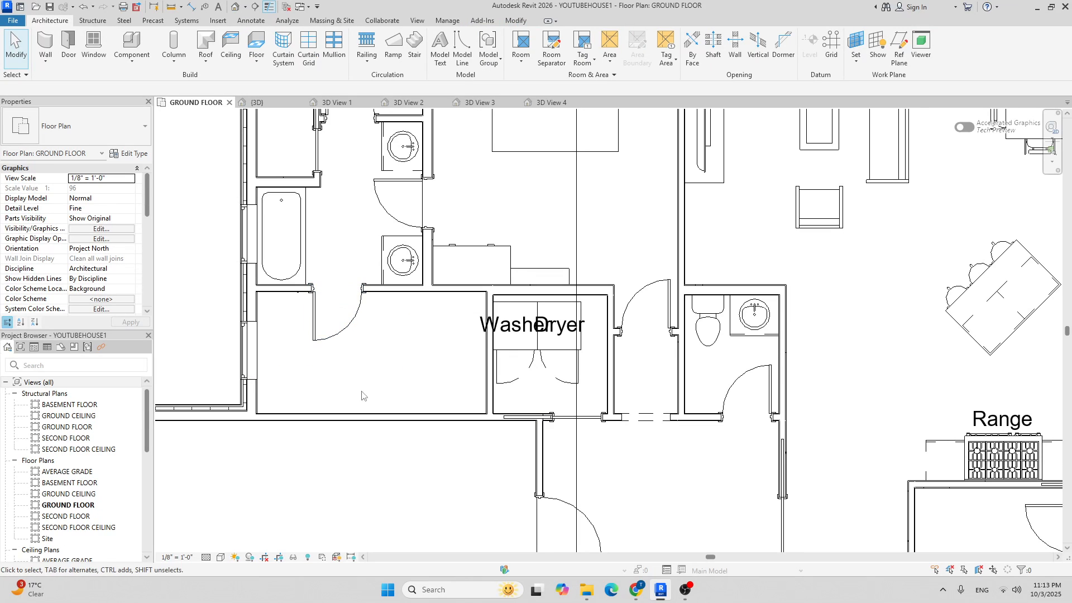
Nudge the door below the bathroom slightly to the right.
{"action": "left_click", "coordinate": [337, 336]}
{"action": "key", "text": "Right"}
{"action": "key", "text": "Right"}
{"action": "key", "text": "Right"}
{"action": "key", "text": "Right"}
{"action": "key", "text": "Right"}
{"action": "key", "text": "Right"}
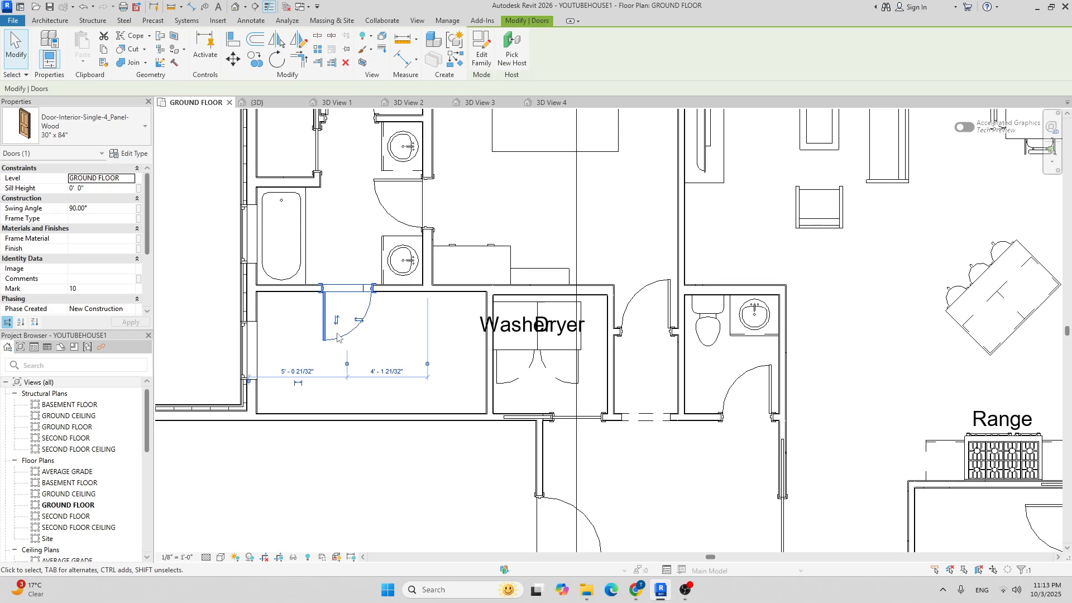
{"action": "key", "text": "Escape"}
{"action": "scroll", "coordinate": [369, 281], "scroll_direction": "up", "scroll_amount": 5}
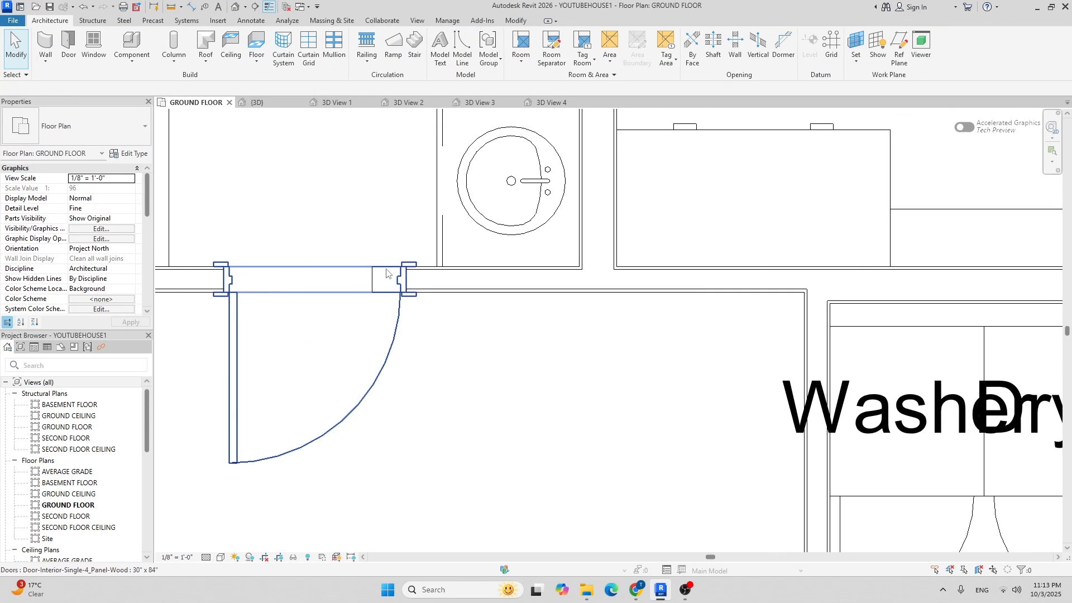
Edit the ceramic tile floor's boundary and select both door-opening sketch lines.
{"action": "left_click", "coordinate": [374, 277]}
{"action": "scroll", "coordinate": [428, 236], "scroll_direction": "down", "scroll_amount": 4}
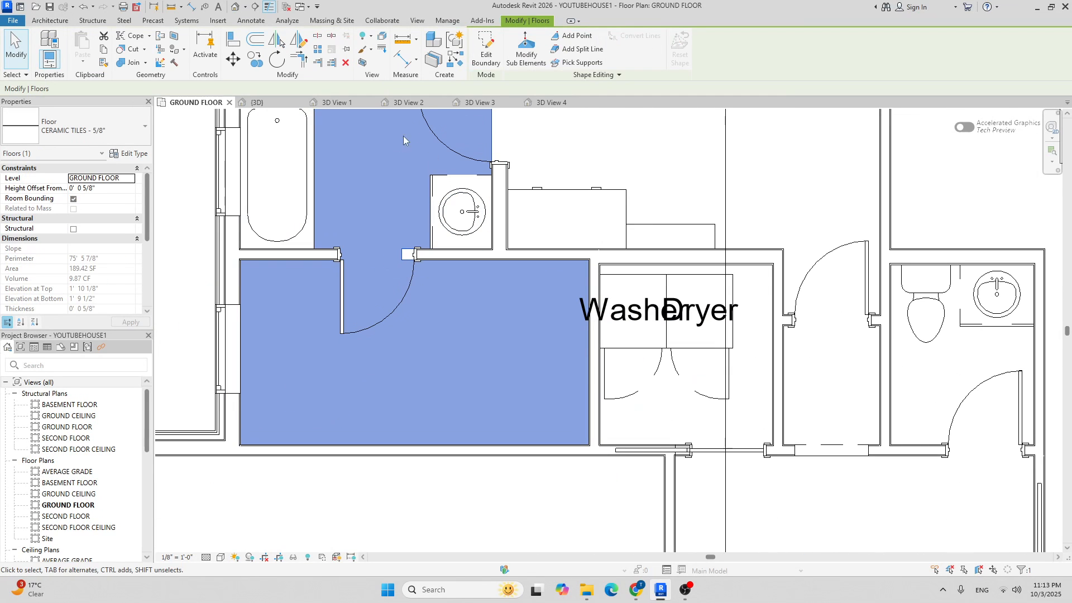
{"action": "left_click", "coordinate": [486, 52]}
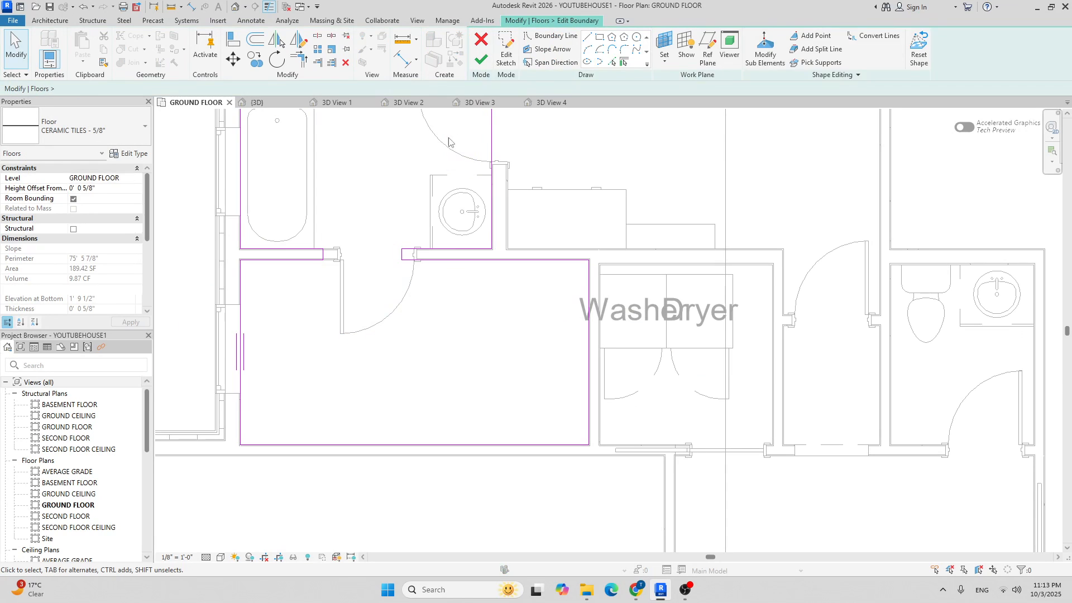
{"action": "scroll", "coordinate": [364, 263], "scroll_direction": "up", "scroll_amount": 3}
{"action": "left_click", "coordinate": [433, 256]}
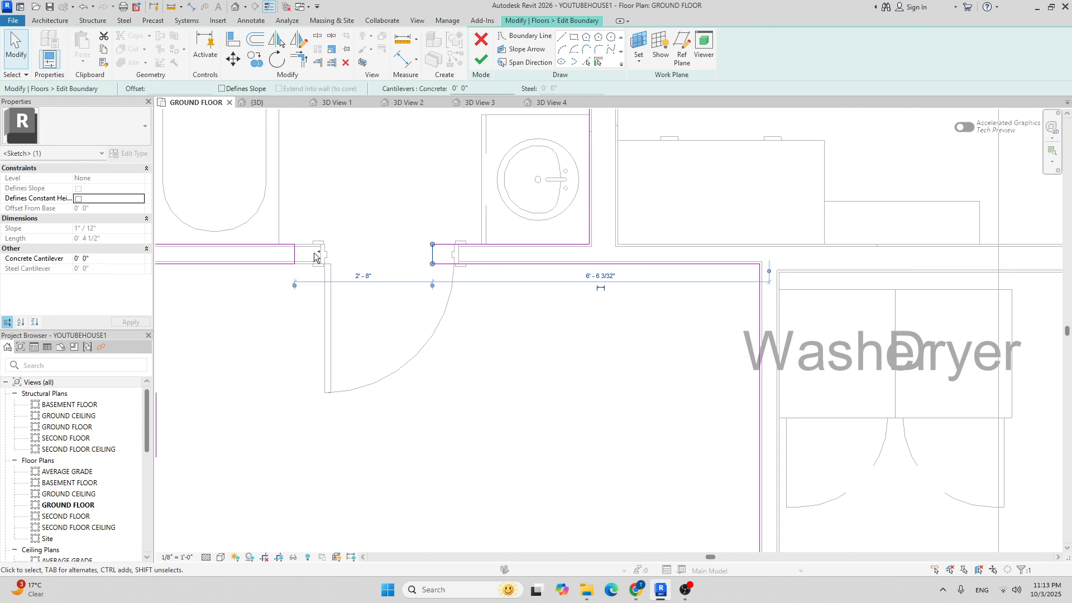
{"action": "left_click", "coordinate": [295, 255], "text": "ctrl"}
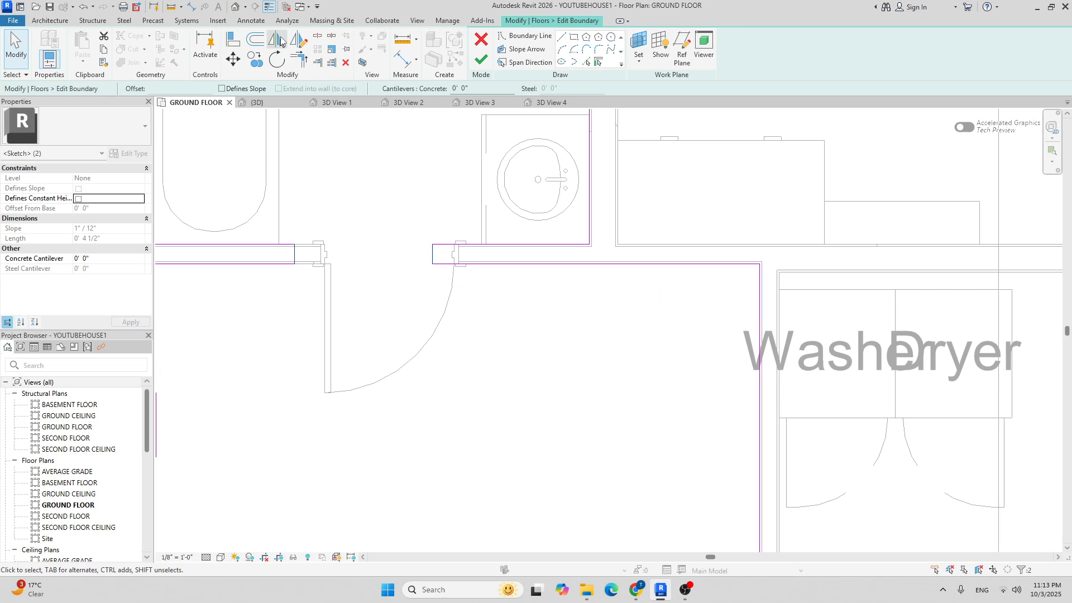
Move the opening lines 0' - 6" and finish the floor without attaching walls.
{"action": "left_click", "coordinate": [236, 66]}
{"action": "scroll", "coordinate": [310, 241], "scroll_direction": "up", "scroll_amount": 3}
{"action": "left_click", "coordinate": [285, 263]}
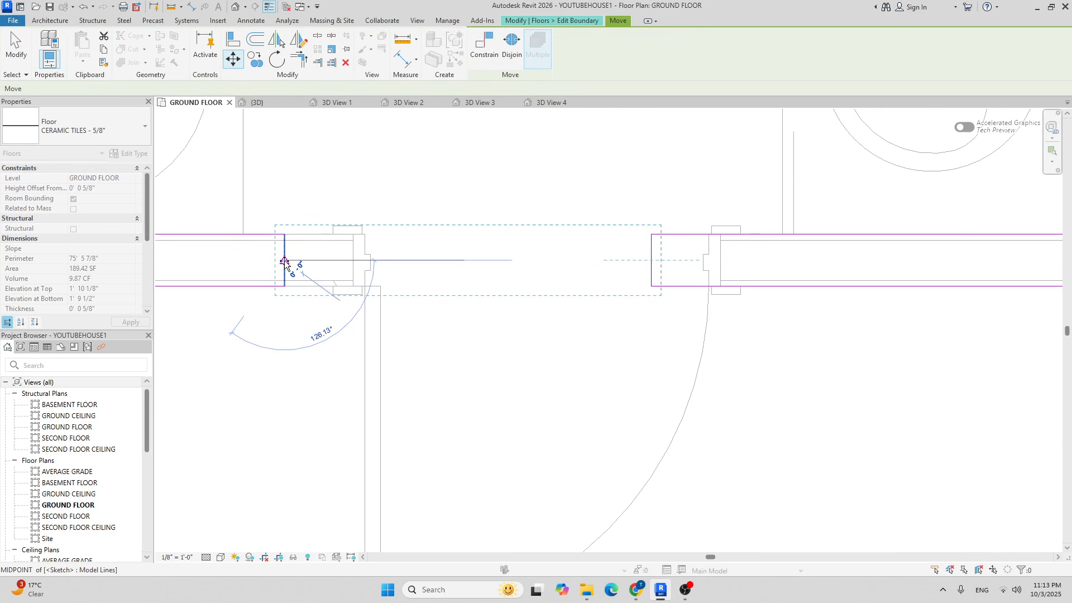
{"action": "left_click", "coordinate": [353, 262]}
{"action": "scroll", "coordinate": [354, 262], "scroll_direction": "down", "scroll_amount": 4}
{"action": "left_click", "coordinate": [481, 61]}
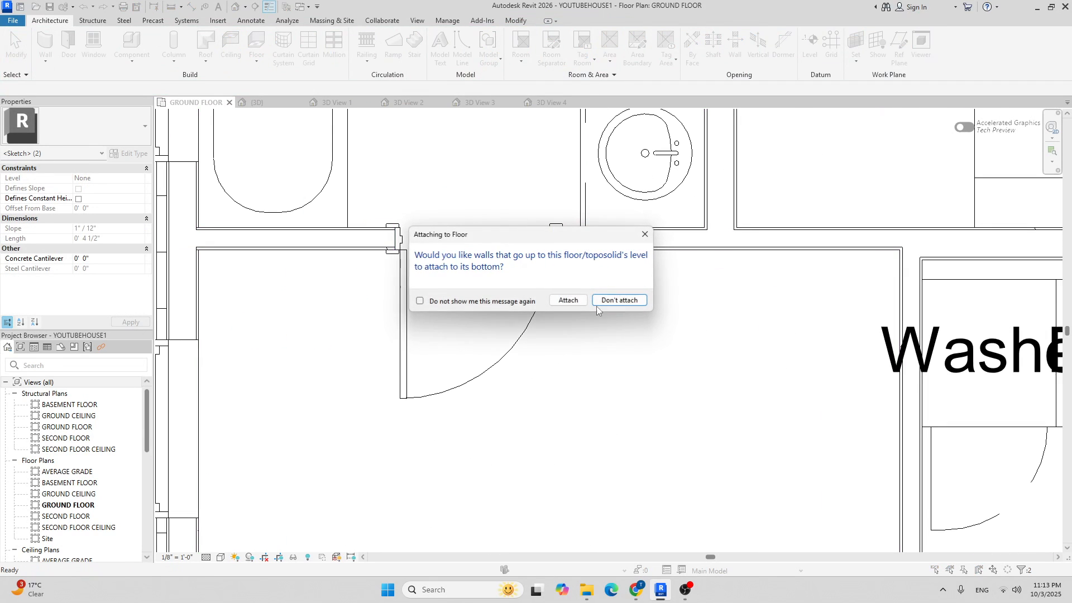
{"action": "left_click", "coordinate": [619, 301]}
{"action": "scroll", "coordinate": [494, 257], "scroll_direction": "down", "scroll_amount": 8}
{"action": "left_click", "coordinate": [387, 282]}
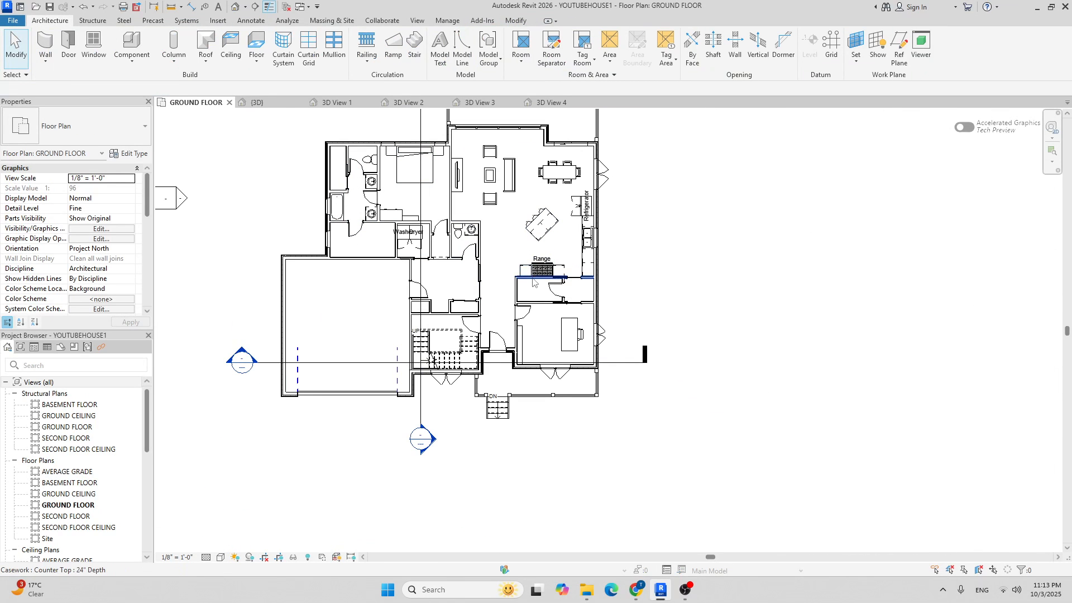
{"action": "scroll", "coordinate": [366, 230], "scroll_direction": "up", "scroll_amount": 5}
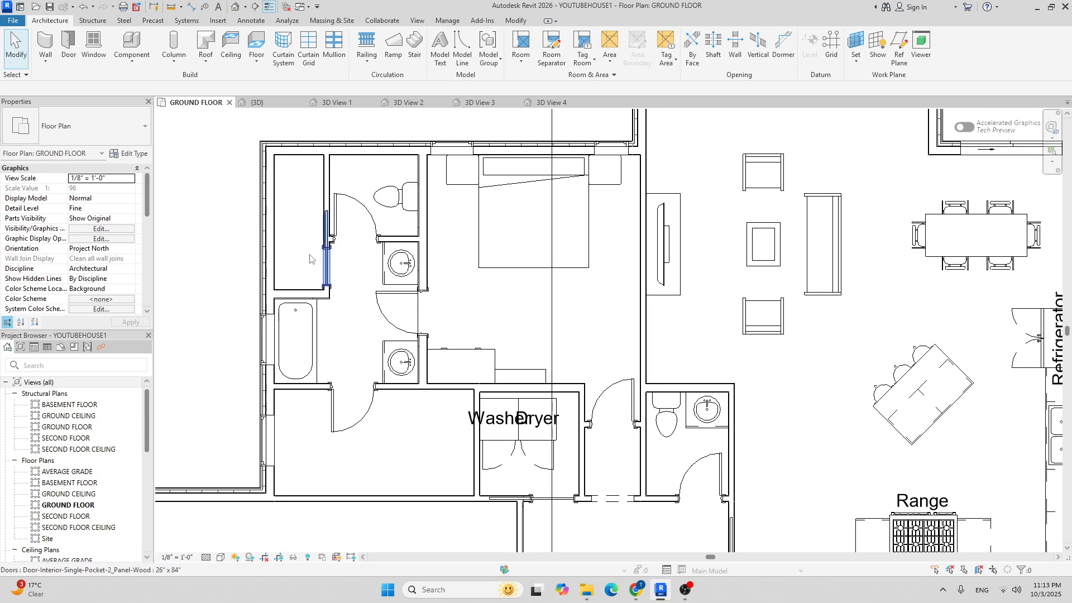
{"action": "scroll", "coordinate": [360, 255], "scroll_direction": "down", "scroll_amount": 3}
{"action": "middle_click_drag", "start_coordinate": [335, 222], "coordinate": [325, 240]}
{"action": "middle_click_drag", "start_coordinate": [417, 351], "coordinate": [344, 247]}
{"action": "scroll", "coordinate": [289, 284], "scroll_direction": "up", "scroll_amount": 3}
{"action": "middle_click_drag", "start_coordinate": [238, 261], "coordinate": [313, 306]}
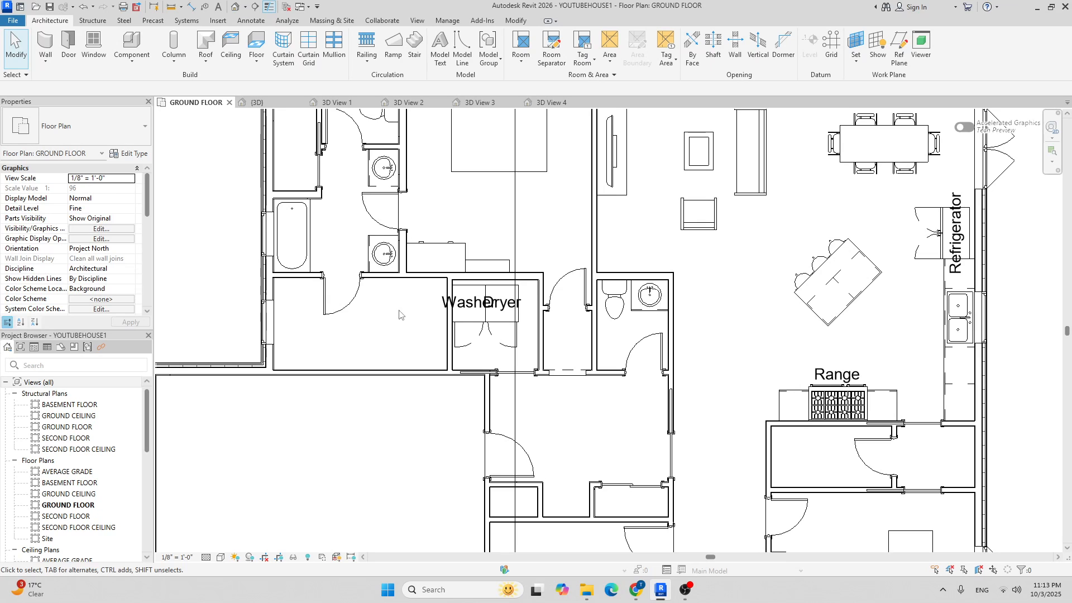
{"action": "scroll", "coordinate": [378, 320], "scroll_direction": "down", "scroll_amount": 2}
{"action": "middle_click_drag", "start_coordinate": [427, 343], "coordinate": [347, 296]}
{"action": "scroll", "coordinate": [306, 274], "scroll_direction": "down", "scroll_amount": 2}
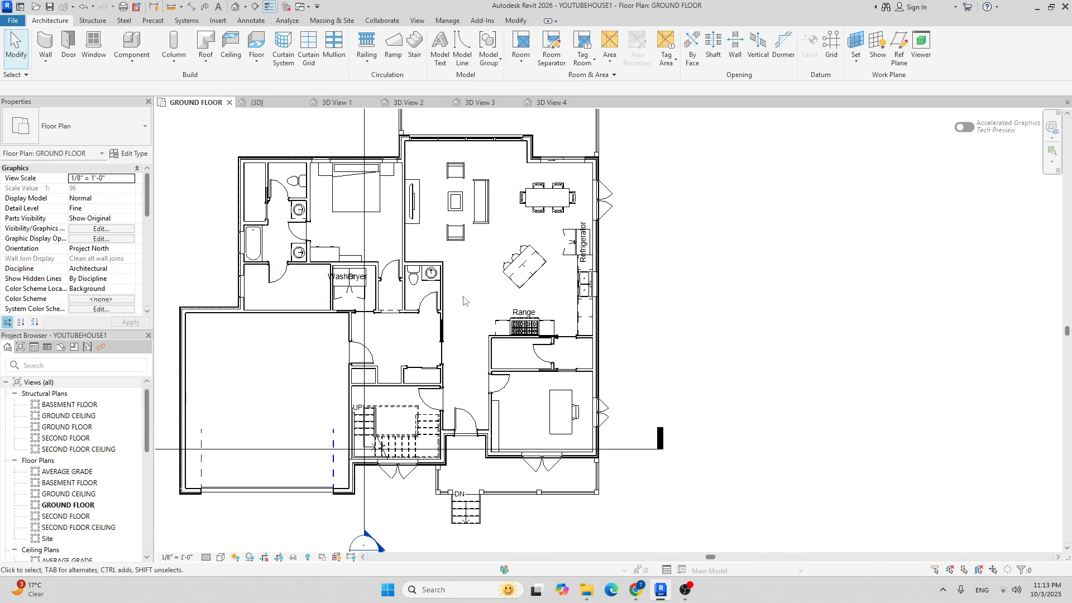
{"action": "middle_click_drag", "start_coordinate": [467, 296], "coordinate": [451, 277]}
{"action": "scroll", "coordinate": [281, 276], "scroll_direction": "down", "scroll_amount": 2}
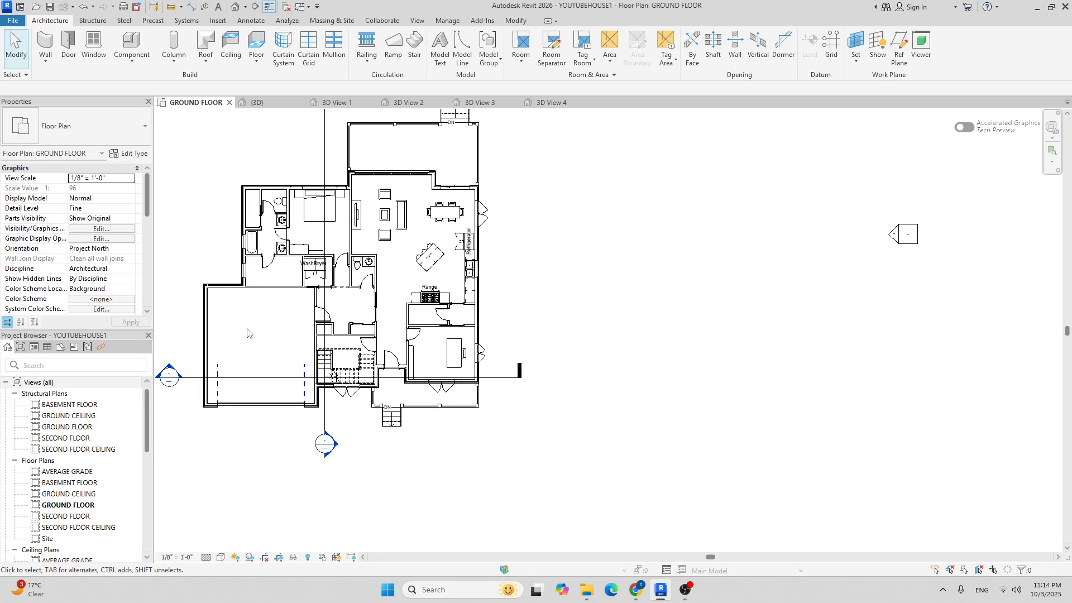
{"action": "scroll", "coordinate": [287, 307], "scroll_direction": "up", "scroll_amount": 3}
{"action": "scroll", "coordinate": [387, 335], "scroll_direction": "up", "scroll_amount": 3}
{"action": "middle_click_drag", "start_coordinate": [410, 369], "coordinate": [388, 336]}
{"action": "scroll", "coordinate": [386, 336], "scroll_direction": "up", "scroll_amount": 3}
{"action": "scroll", "coordinate": [411, 330], "scroll_direction": "down", "scroll_amount": 3}
{"action": "middle_click_drag", "start_coordinate": [426, 250], "coordinate": [391, 307]}
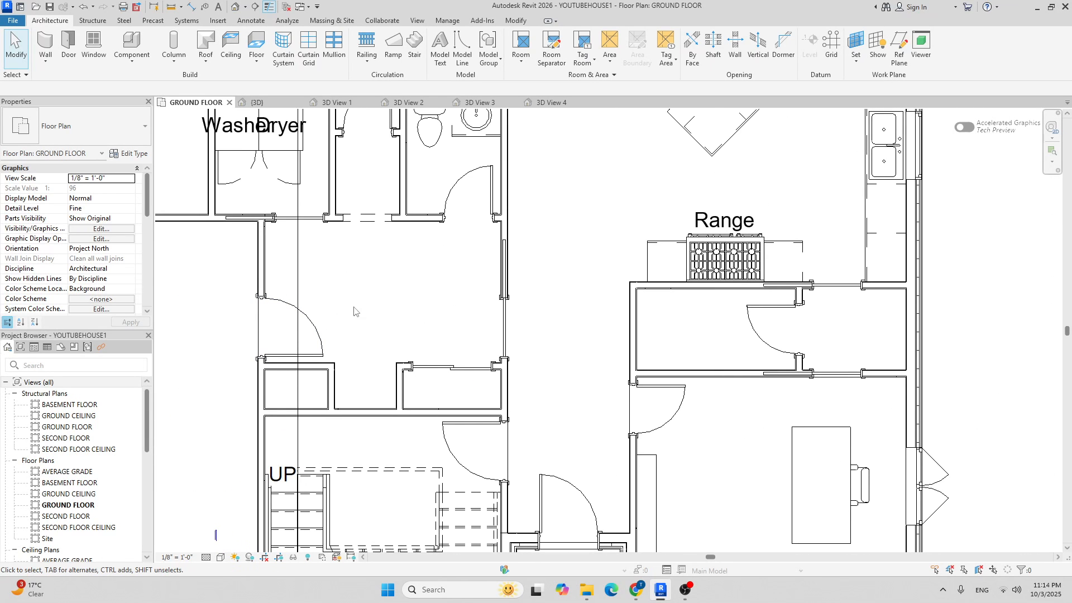
{"action": "scroll", "coordinate": [361, 386], "scroll_direction": "up", "scroll_amount": 3}
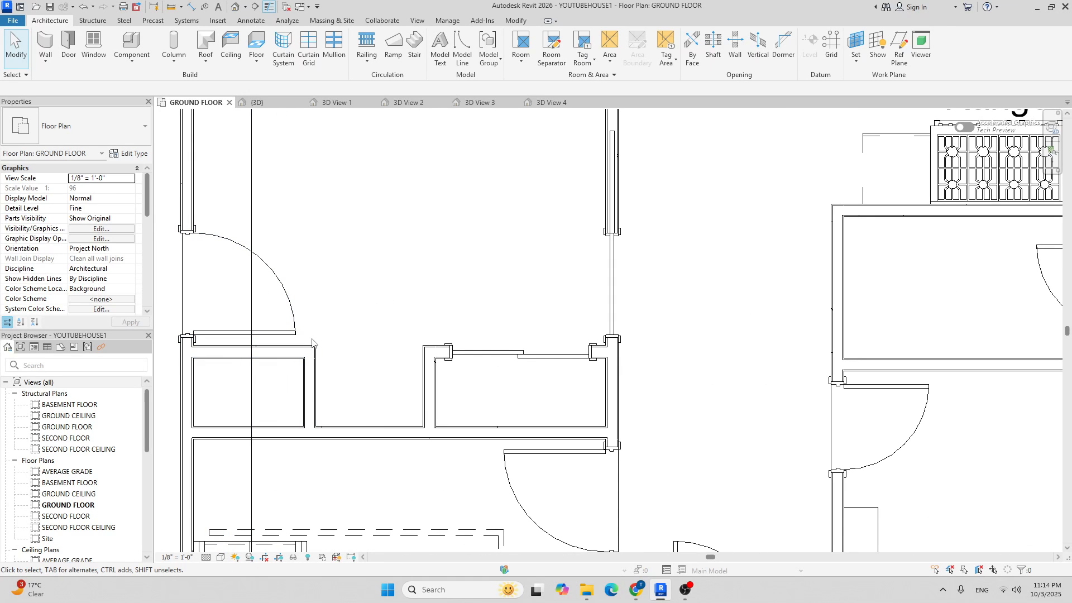
{"action": "scroll", "coordinate": [329, 354], "scroll_direction": "up", "scroll_amount": 3}
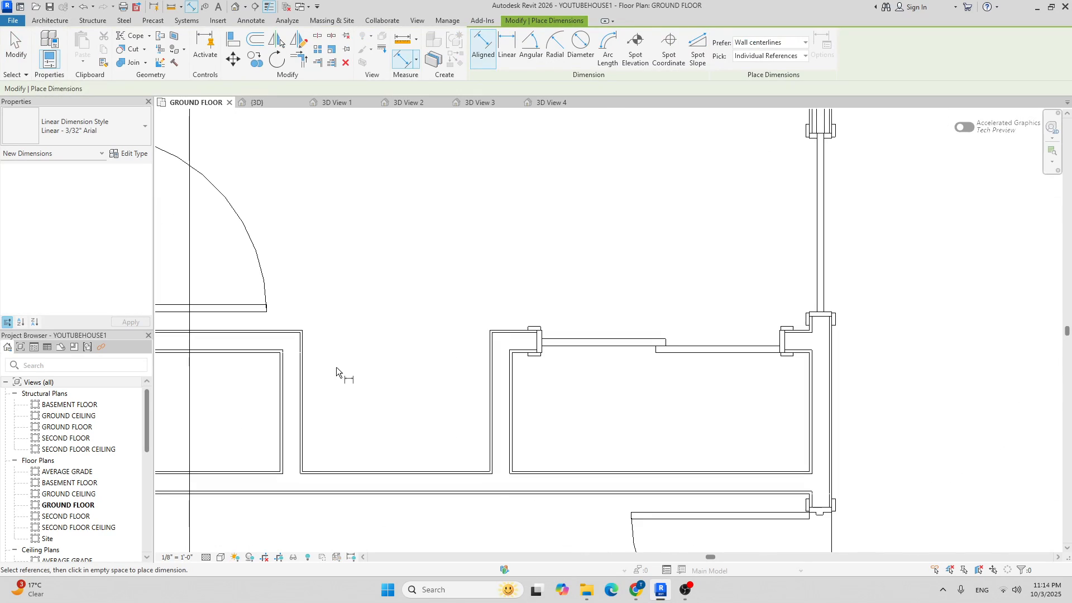
Place a 3' - 1 3/4" aligned dimension across the recess between the two closets.
{"action": "left_click", "coordinate": [304, 380]}
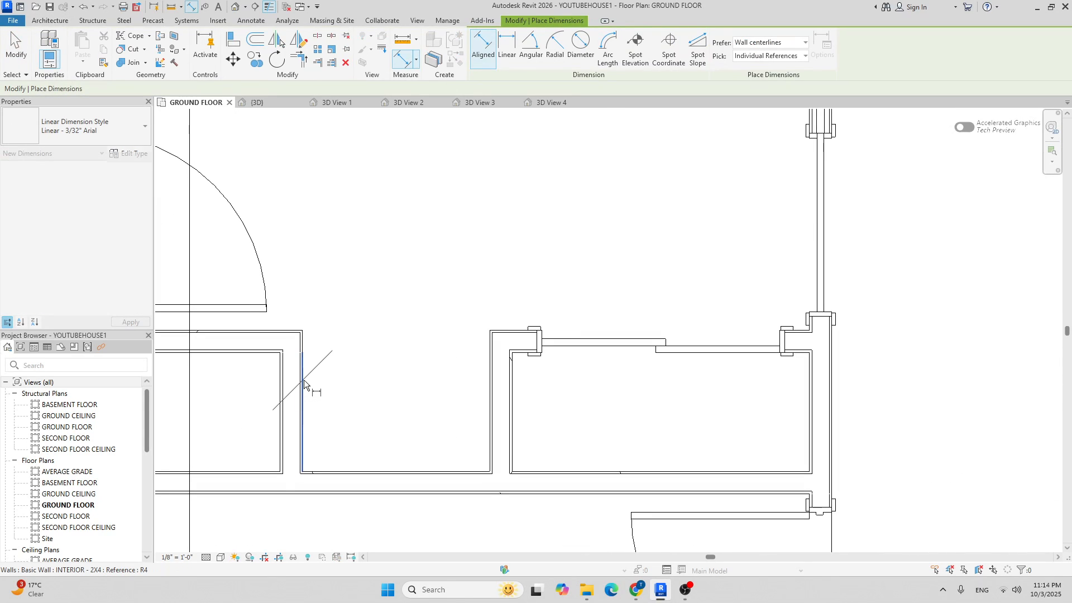
{"action": "left_click", "coordinate": [491, 389]}
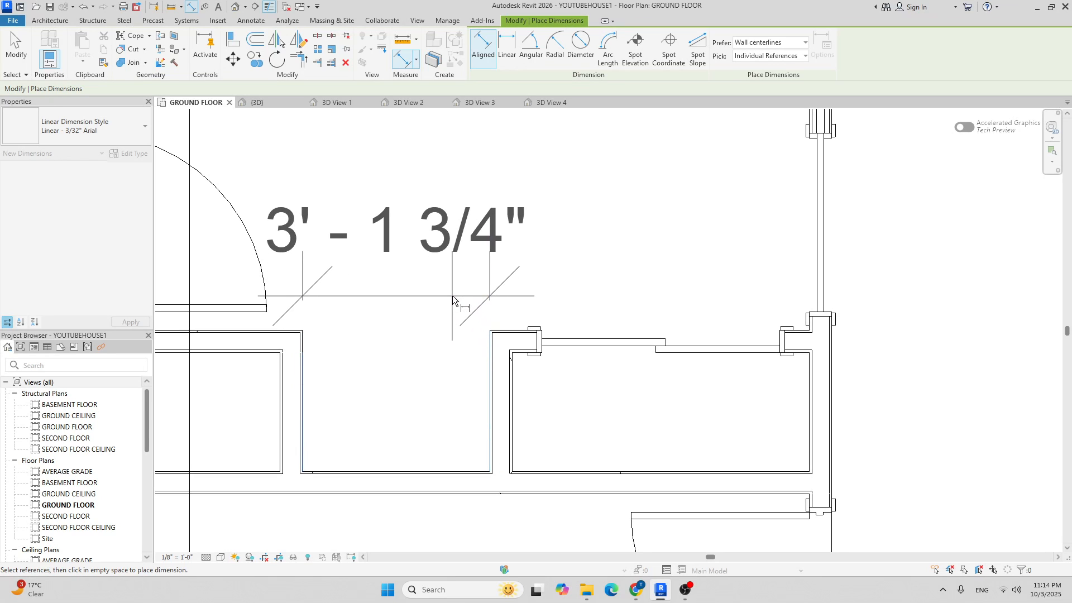
{"action": "left_click", "coordinate": [451, 253]}
{"action": "scroll", "coordinate": [455, 224], "scroll_direction": "down", "scroll_amount": 2}
{"action": "scroll", "coordinate": [394, 183], "scroll_direction": "up", "scroll_amount": 4}
{"action": "key", "text": "Escape"}
{"action": "key", "text": "Escape"}
{"action": "scroll", "coordinate": [456, 169], "scroll_direction": "down", "scroll_amount": 5}
{"action": "middle_click_drag", "start_coordinate": [498, 184], "coordinate": [446, 234]}
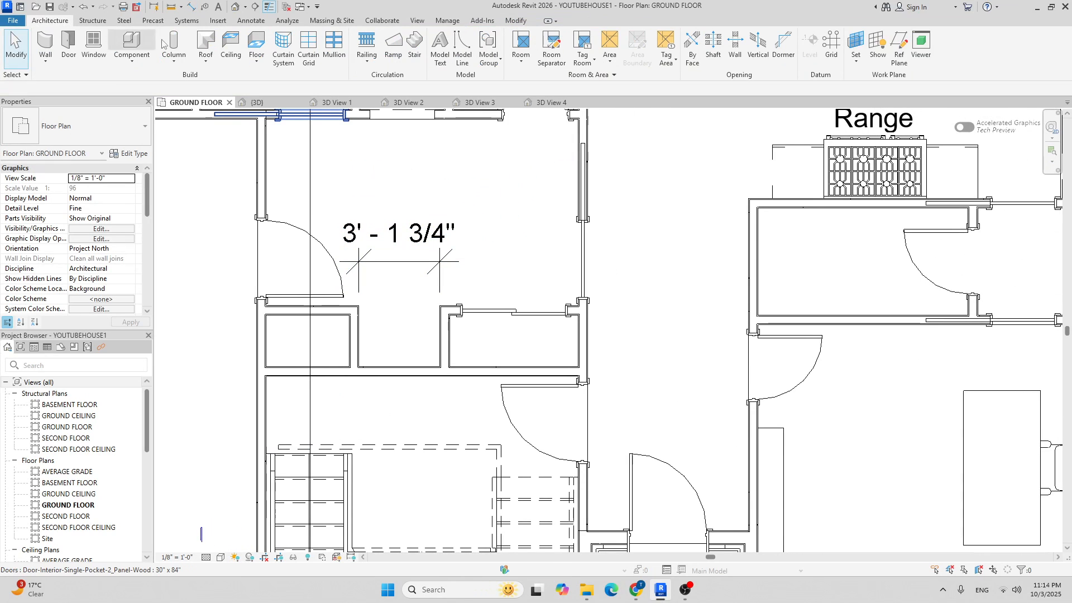
Start a component and open Load Family in the US library folder.
{"action": "right_click", "coordinate": [144, 43]}
{"action": "left_click", "coordinate": [132, 43]}
{"action": "left_click", "coordinate": [481, 49]}
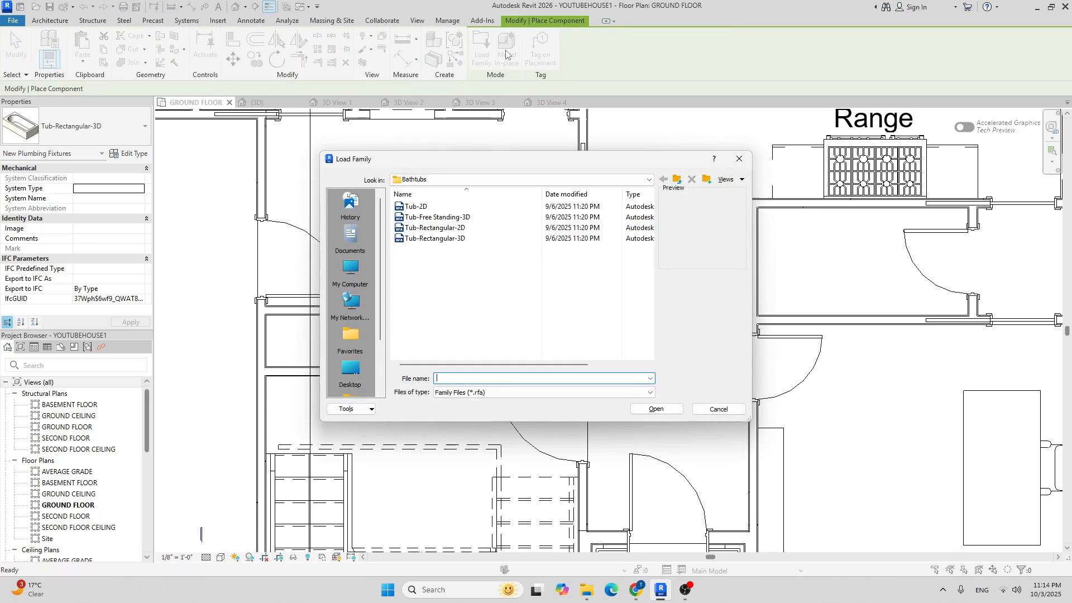
{"action": "left_click", "coordinate": [547, 180]}
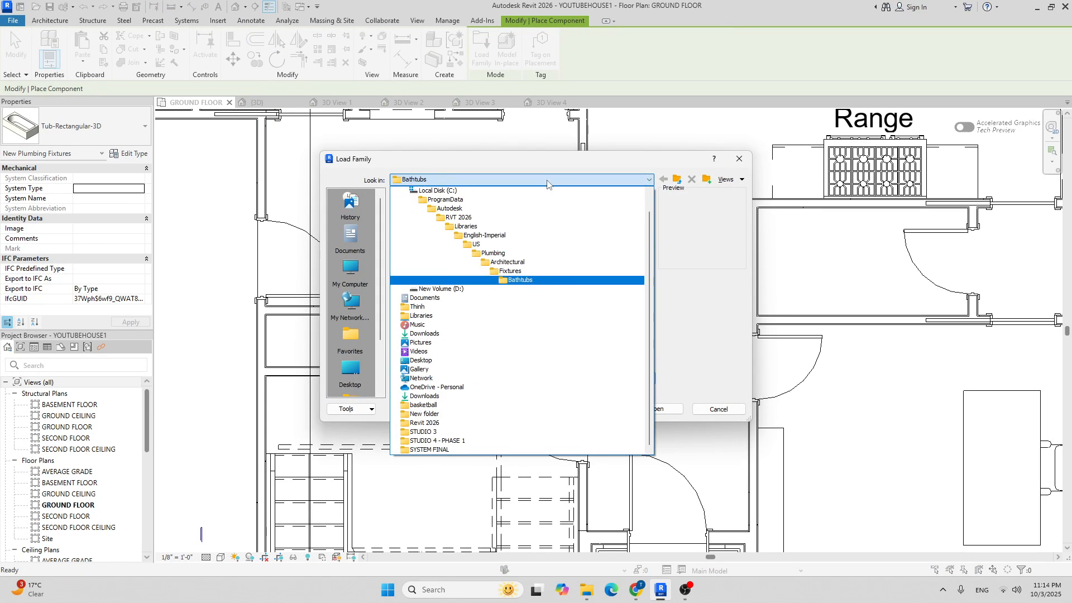
{"action": "left_click", "coordinate": [506, 244]}
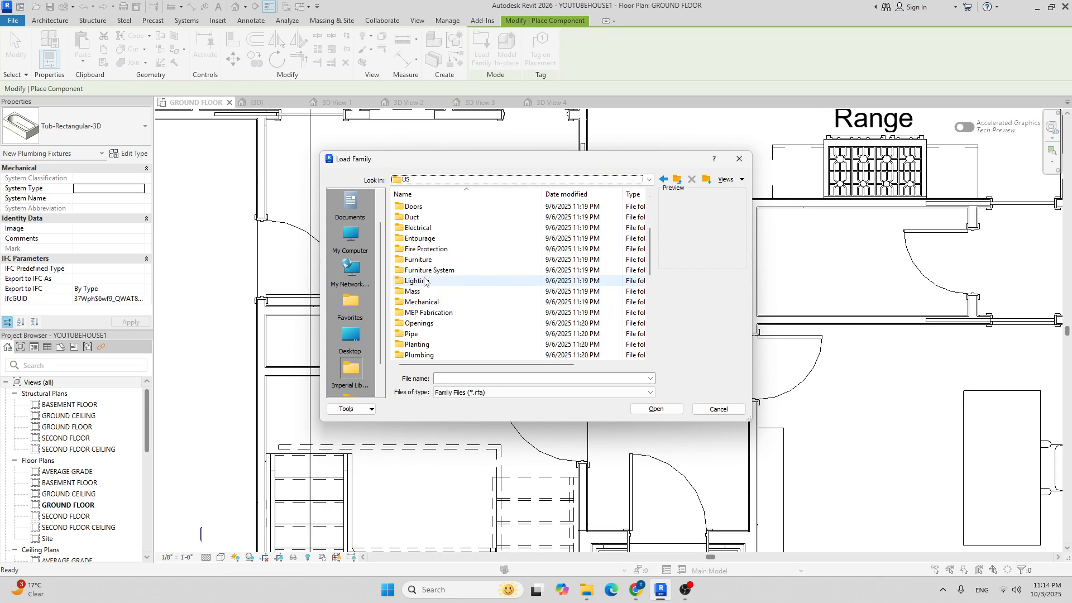
Browse to Furniture > Seating and load Bench-Locker Room.rfa.
{"action": "double_click", "coordinate": [424, 260]}
{"action": "right_click", "coordinate": [425, 260]}
{"action": "left_click", "coordinate": [451, 249]}
{"action": "left_click", "coordinate": [450, 219]}
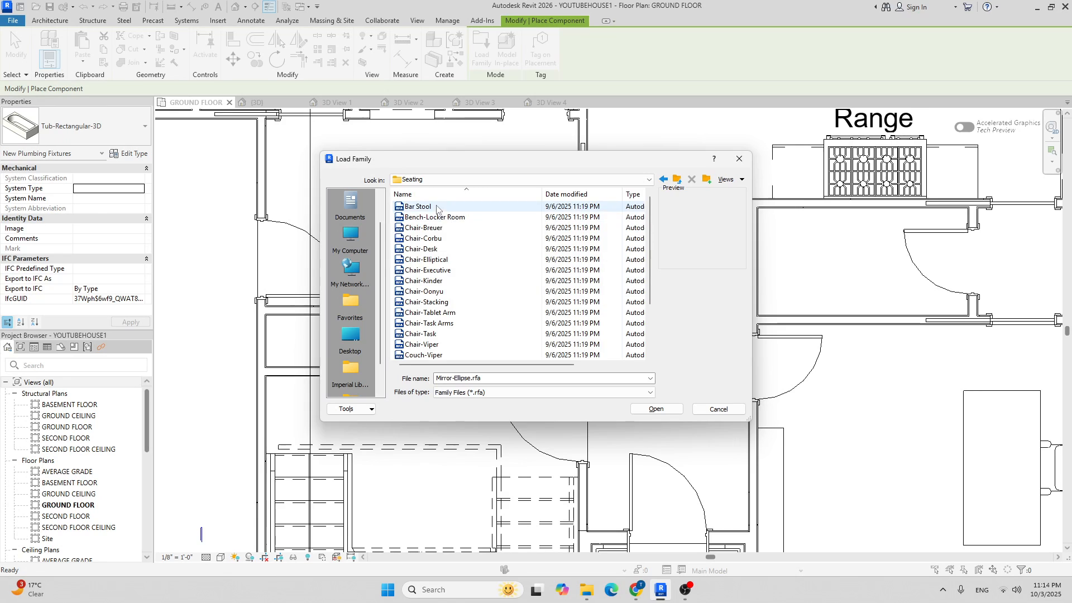
{"action": "right_click", "coordinate": [439, 218]}
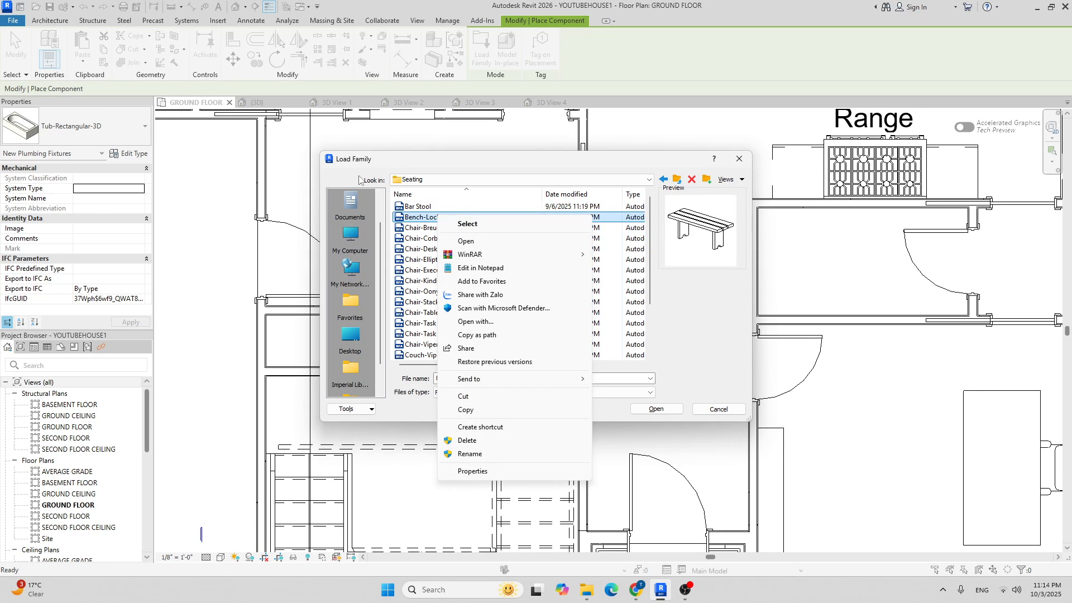
{"action": "left_click", "coordinate": [410, 223]}
{"action": "left_click", "coordinate": [418, 207]}
{"action": "left_click", "coordinate": [422, 217]}
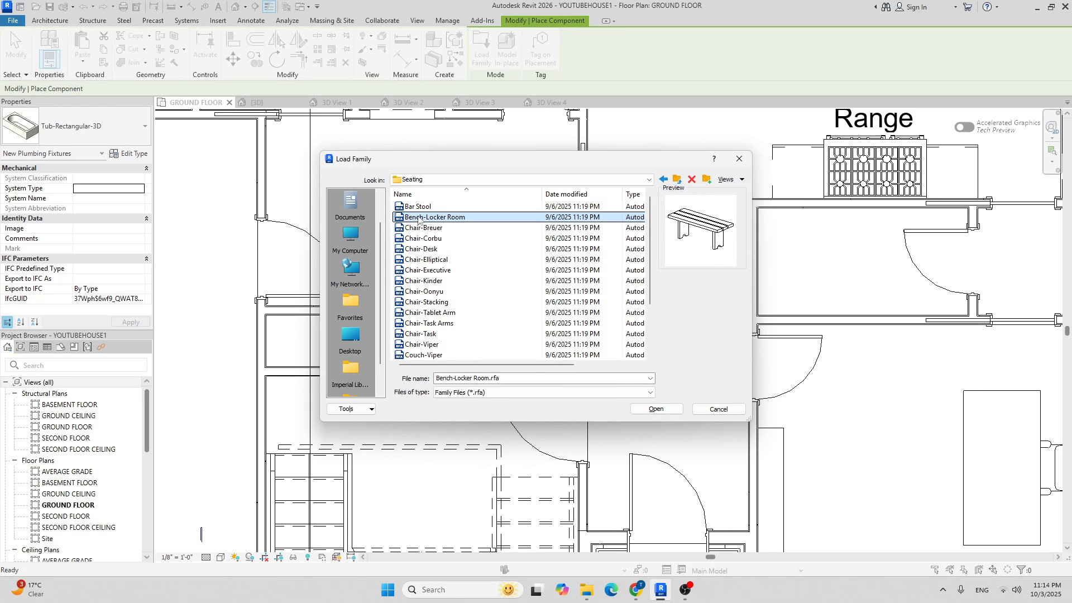
{"action": "left_click", "coordinate": [656, 408]}
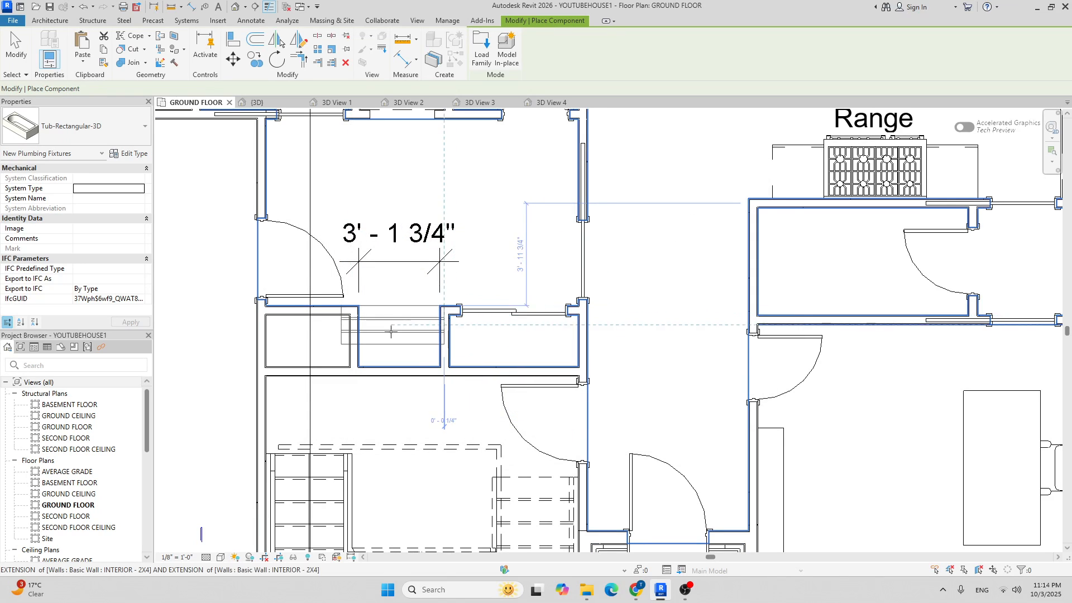
{"action": "scroll", "coordinate": [410, 341], "scroll_direction": "up", "scroll_amount": 2}
Duplicate the 48" x 18" x 14" bench as a 3' - 1 3/4" x 18" x 14" type with width 3' 1 3/4".
{"action": "left_click", "coordinate": [108, 136]}
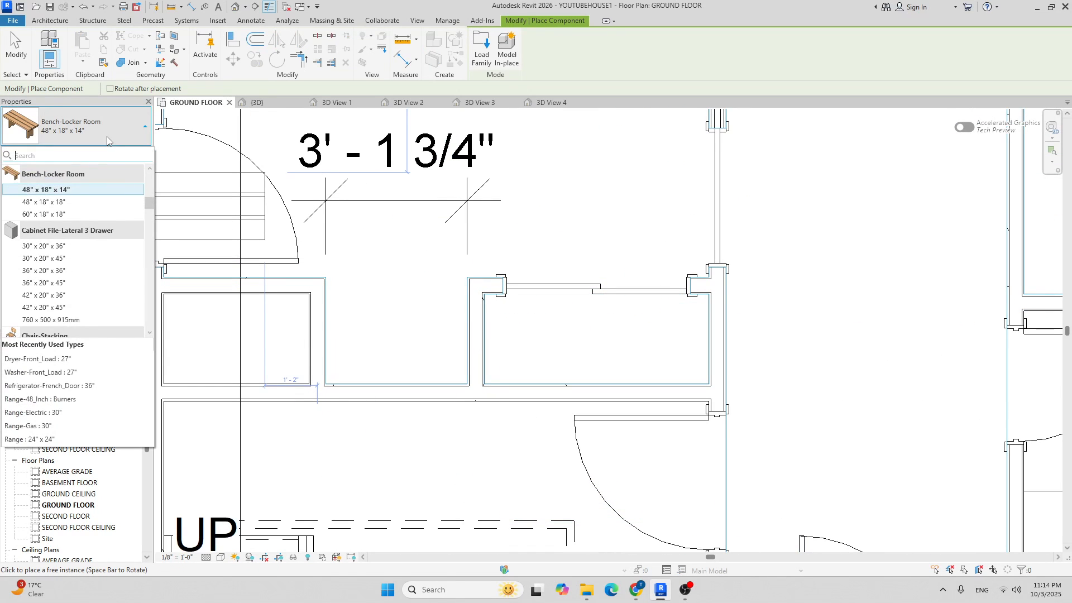
{"action": "left_click", "coordinate": [105, 135]}
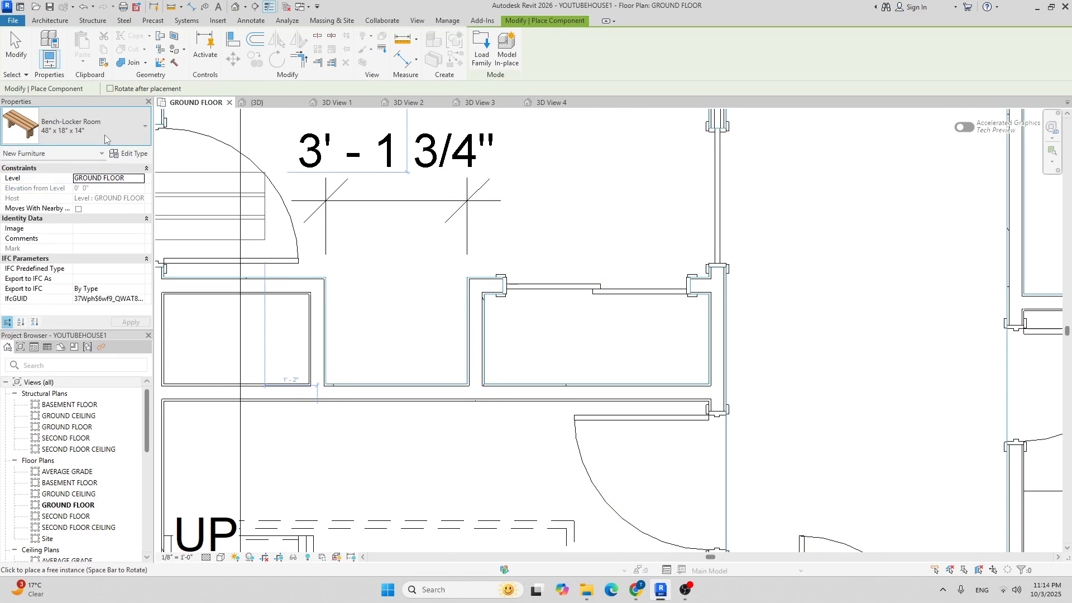
{"action": "left_click", "coordinate": [130, 153]}
{"action": "left_click", "coordinate": [939, 109]}
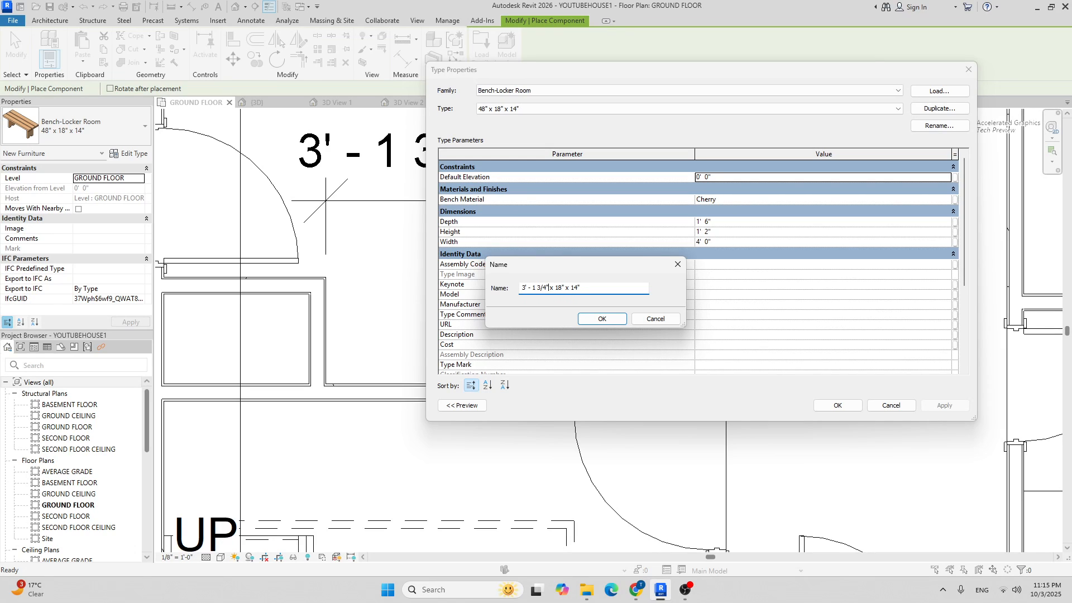
{"action": "left_click", "coordinate": [604, 321]}
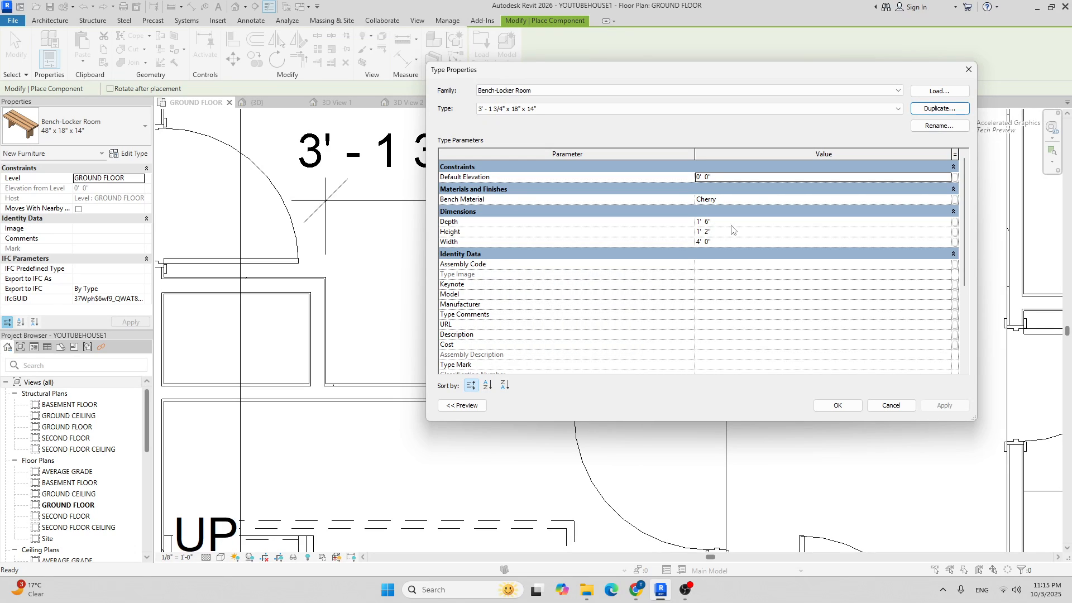
{"action": "left_click", "coordinate": [739, 242]}
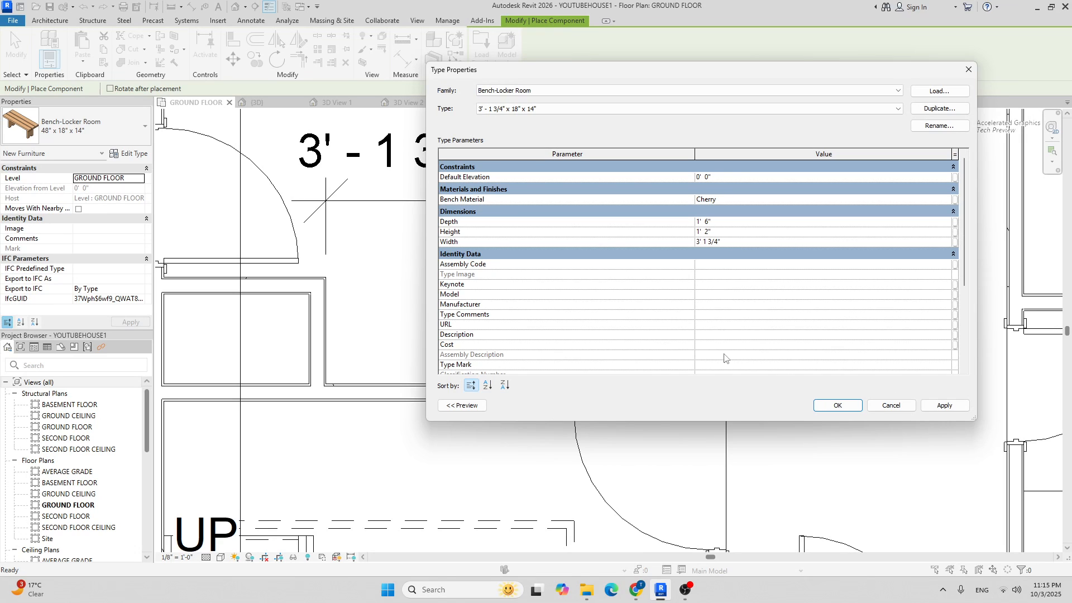
{"action": "left_click", "coordinate": [837, 405]}
Stop placing the bench, then select and clear the 3' - 1 3/4" dimension.
{"action": "scroll", "coordinate": [407, 318], "scroll_direction": "up", "scroll_amount": 2}
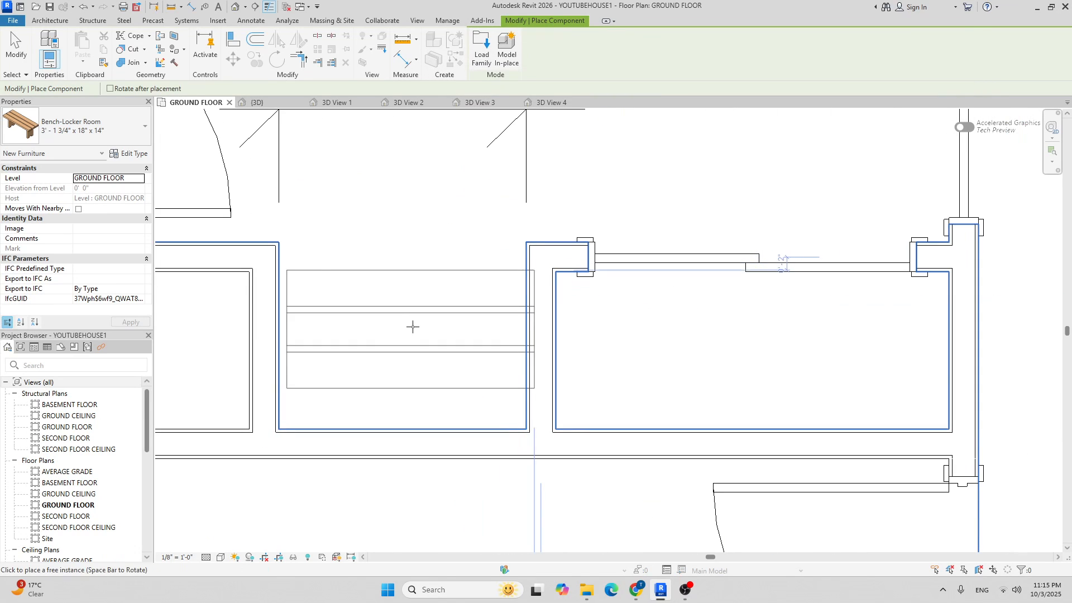
{"action": "scroll", "coordinate": [405, 357], "scroll_direction": "down", "scroll_amount": 3}
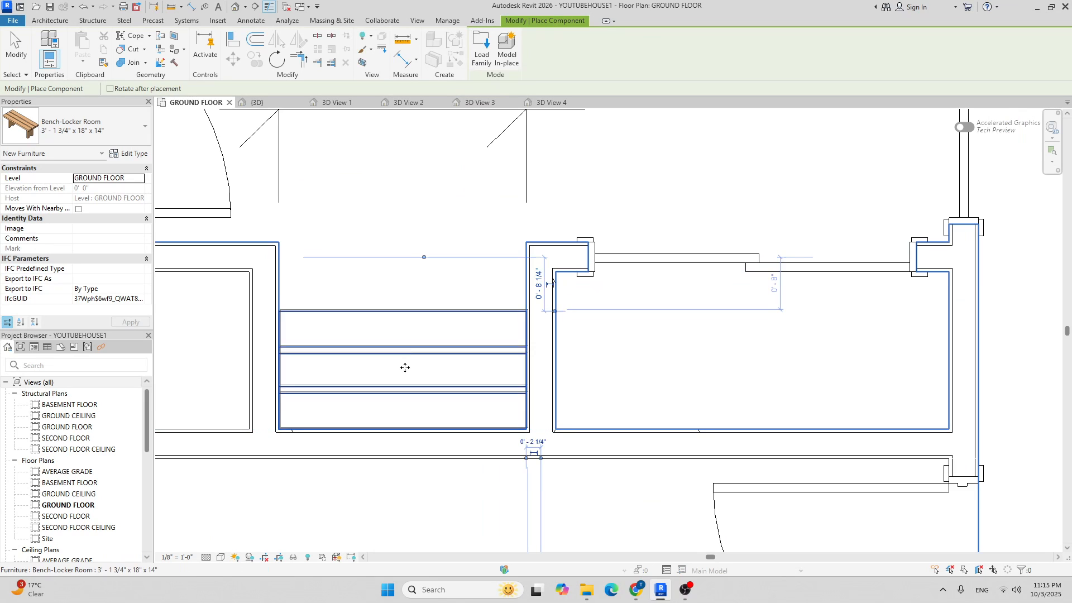
{"action": "scroll", "coordinate": [519, 272], "scroll_direction": "down", "scroll_amount": 4}
{"action": "key", "text": "Escape"}
{"action": "middle_click_drag", "start_coordinate": [519, 249], "coordinate": [497, 280]}
{"action": "scroll", "coordinate": [497, 278], "scroll_direction": "up", "scroll_amount": 2}
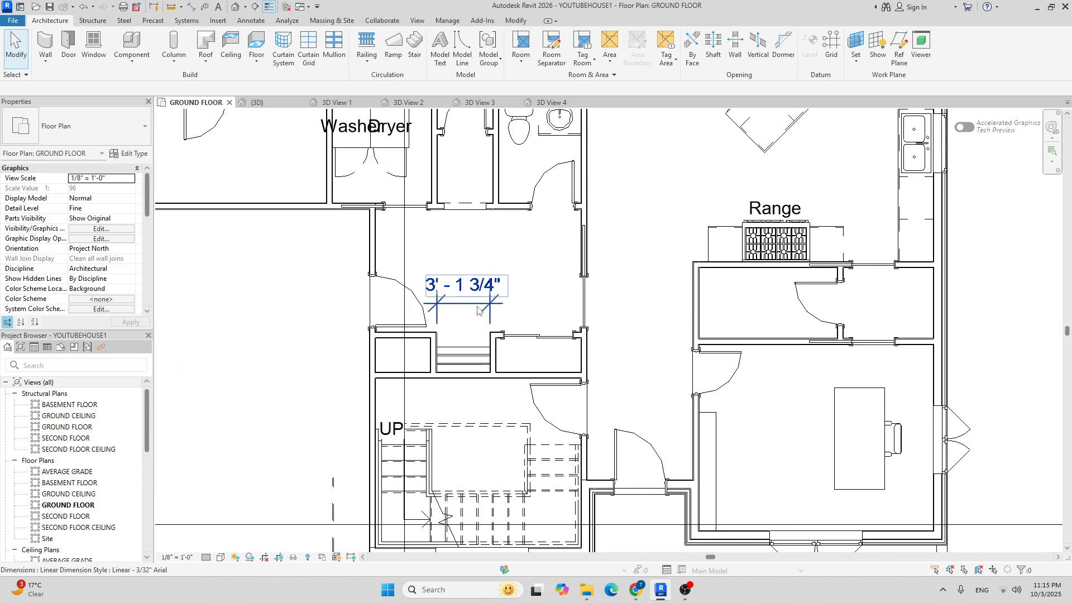
{"action": "left_click", "coordinate": [472, 305]}
{"action": "key", "text": "Escape"}
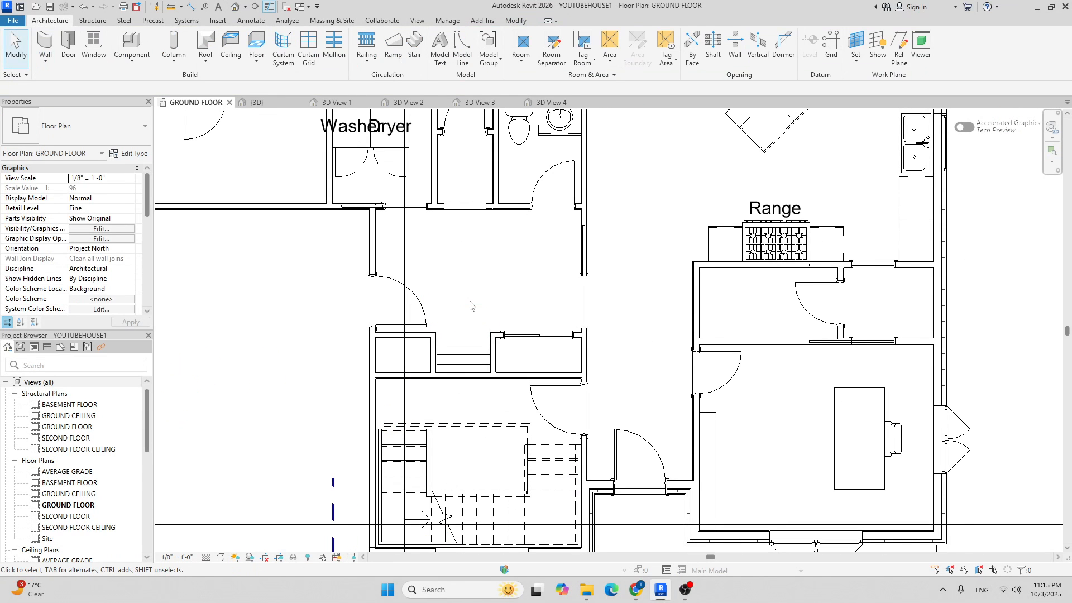
Pan and zoom to frame the whole GROUND FLOOR plan with porch, range and exterior stair.
{"action": "scroll", "coordinate": [474, 288], "scroll_direction": "down", "scroll_amount": 3}
{"action": "scroll", "coordinate": [476, 288], "scroll_direction": "up", "scroll_amount": 3}
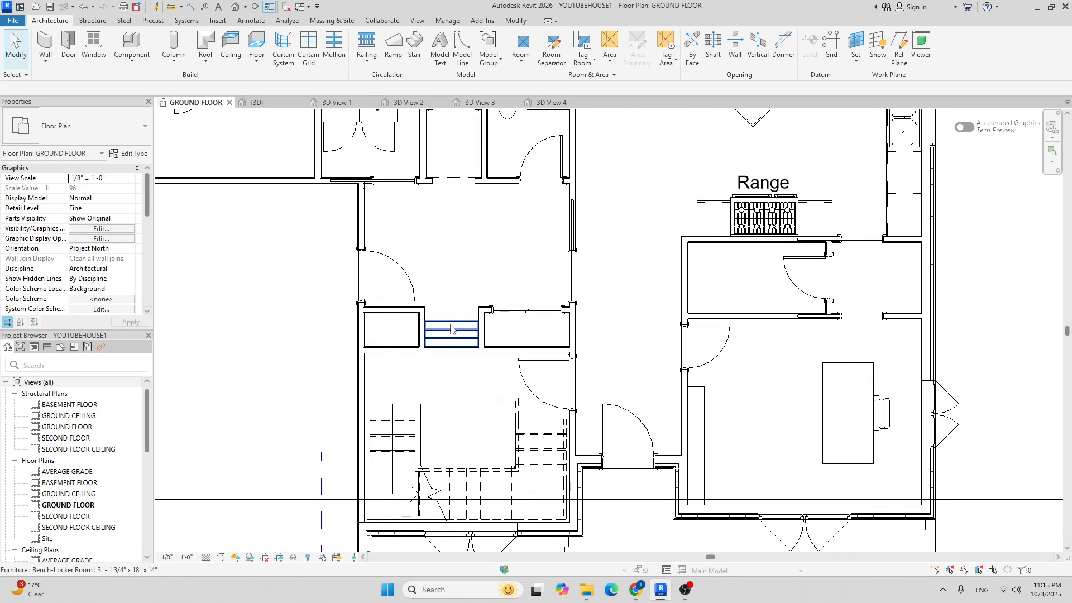
{"action": "scroll", "coordinate": [451, 295], "scroll_direction": "down", "scroll_amount": 1}
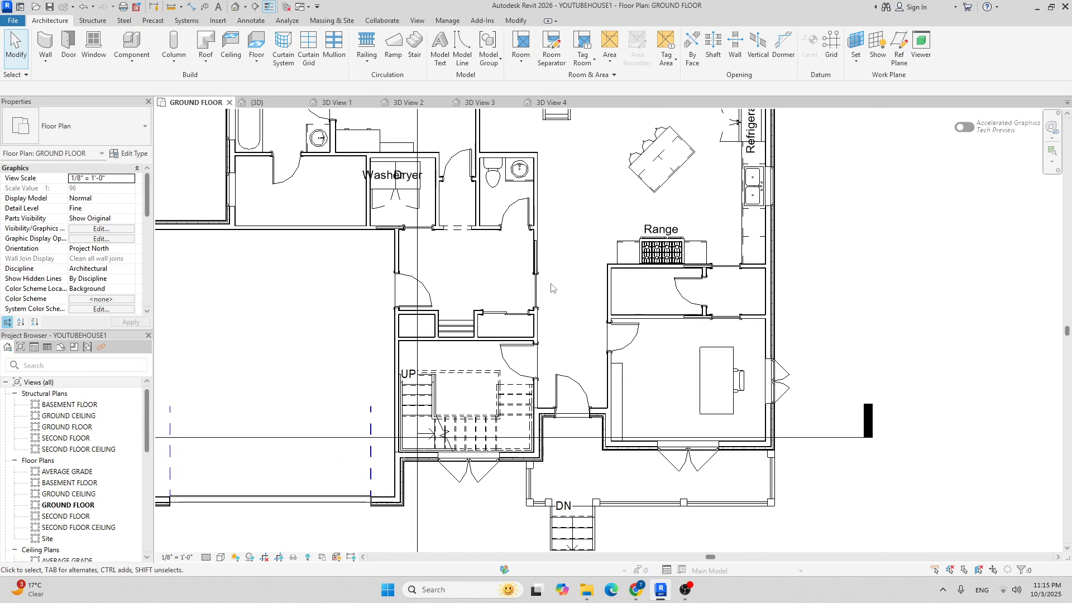
{"action": "scroll", "coordinate": [467, 288], "scroll_direction": "up", "scroll_amount": 3}
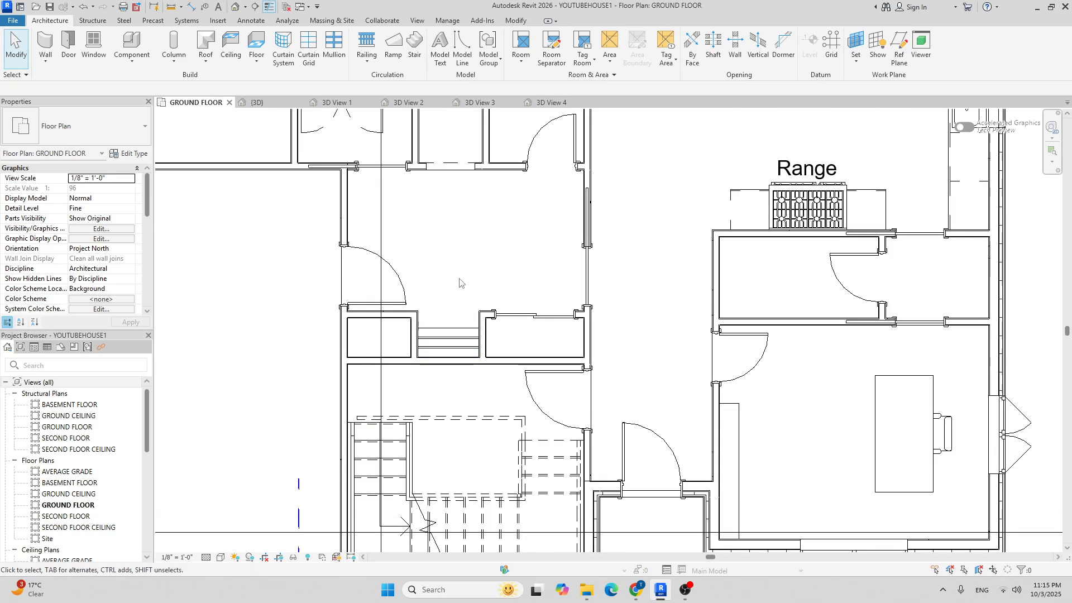
{"action": "scroll", "coordinate": [462, 306], "scroll_direction": "down", "scroll_amount": 3}
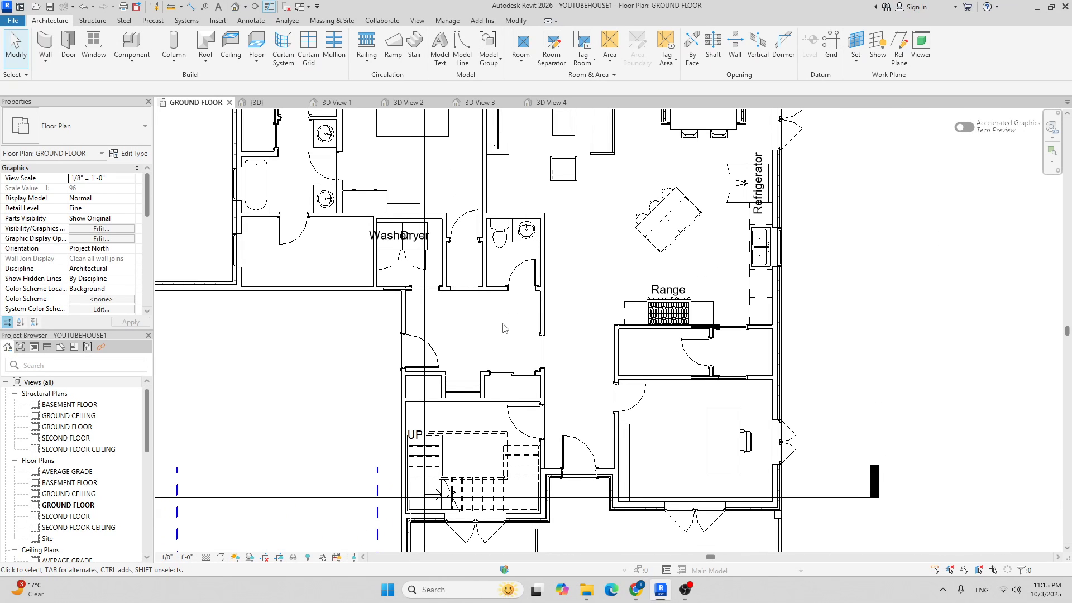
{"action": "scroll", "coordinate": [360, 350], "scroll_direction": "down", "scroll_amount": 3}
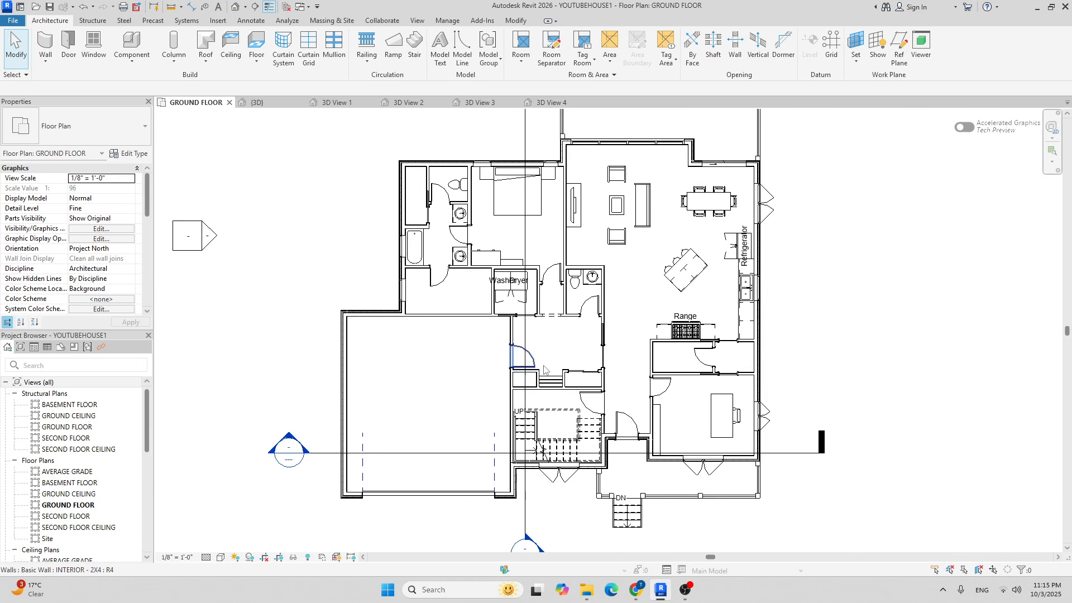
{"action": "middle_click_drag", "start_coordinate": [448, 378], "coordinate": [440, 296]}
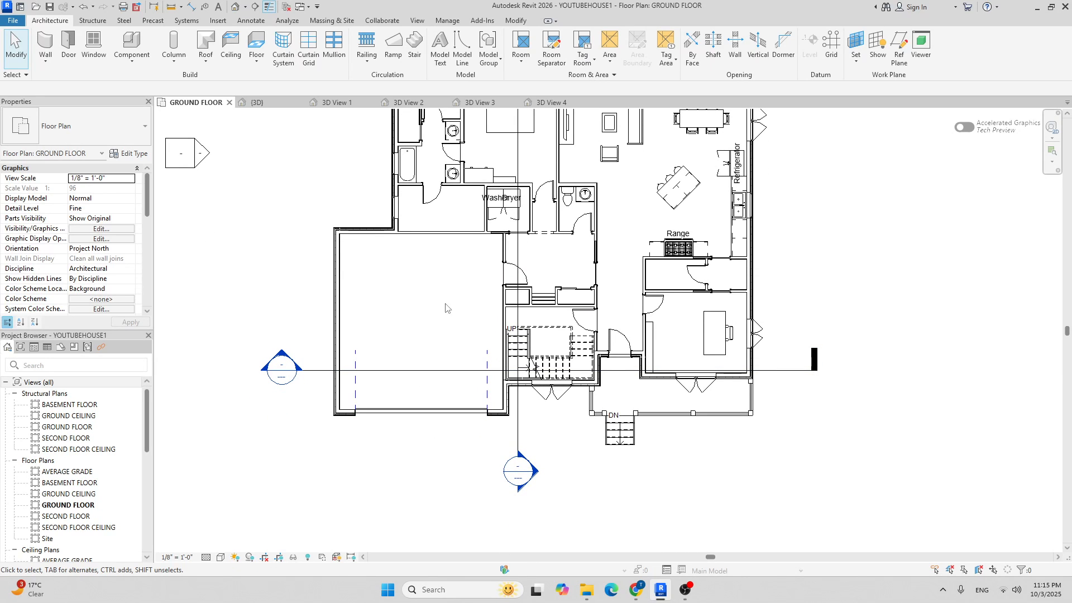
{"action": "scroll", "coordinate": [384, 368], "scroll_direction": "down", "scroll_amount": 4}
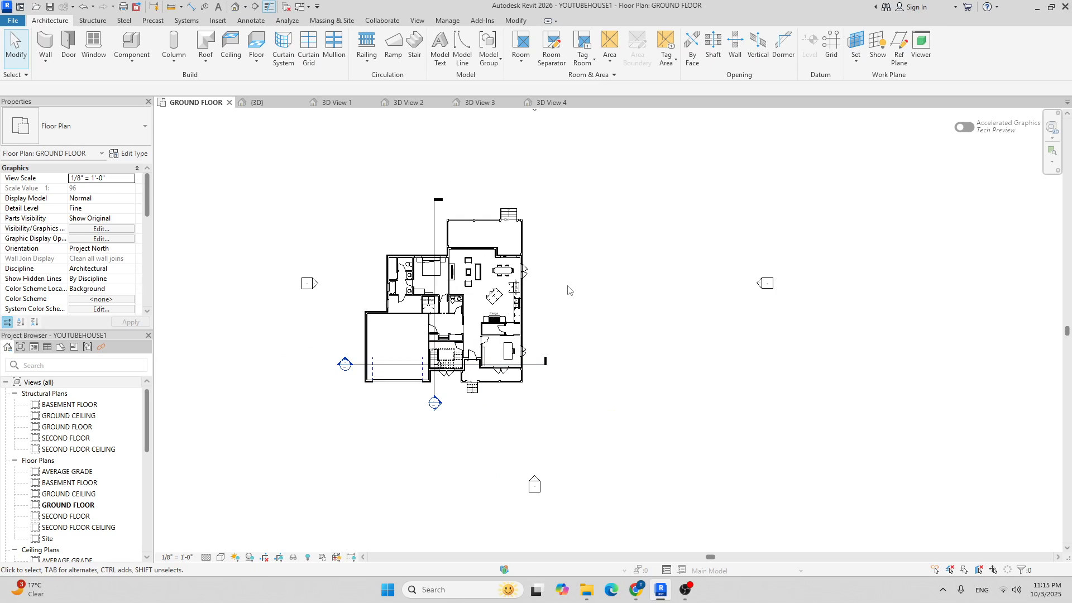
{"action": "scroll", "coordinate": [431, 332], "scroll_direction": "up", "scroll_amount": 5}
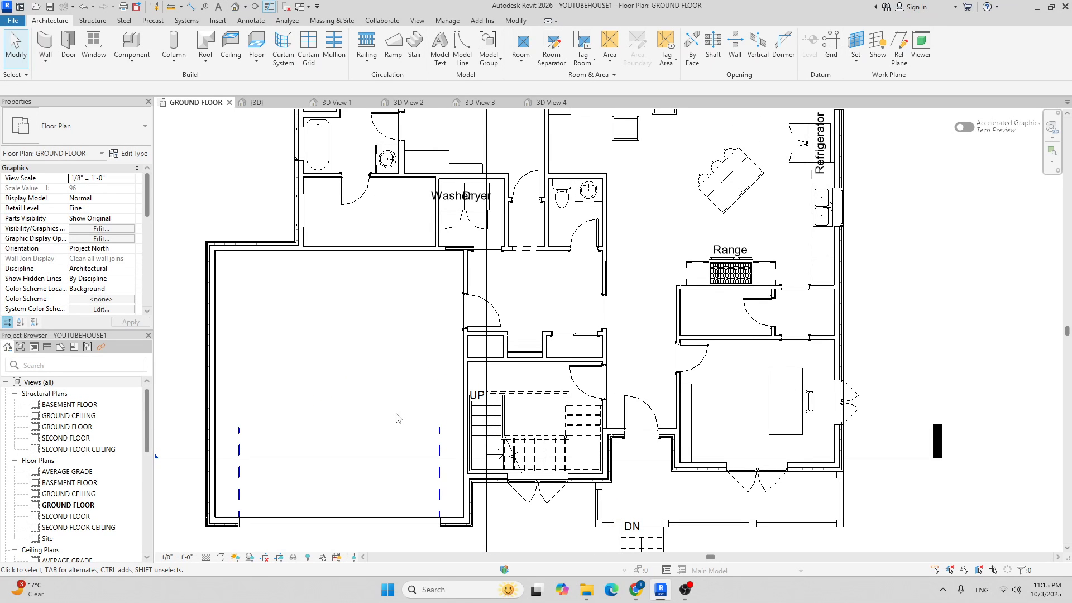
{"action": "scroll", "coordinate": [393, 412], "scroll_direction": "down", "scroll_amount": 3}
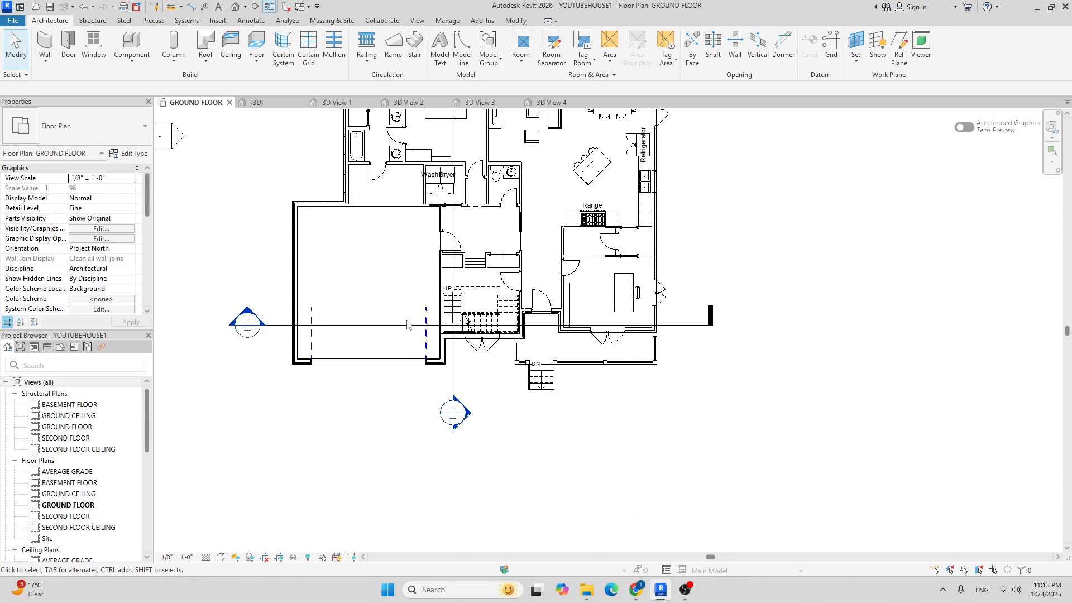
{"action": "scroll", "coordinate": [406, 324], "scroll_direction": "up", "scroll_amount": 3}
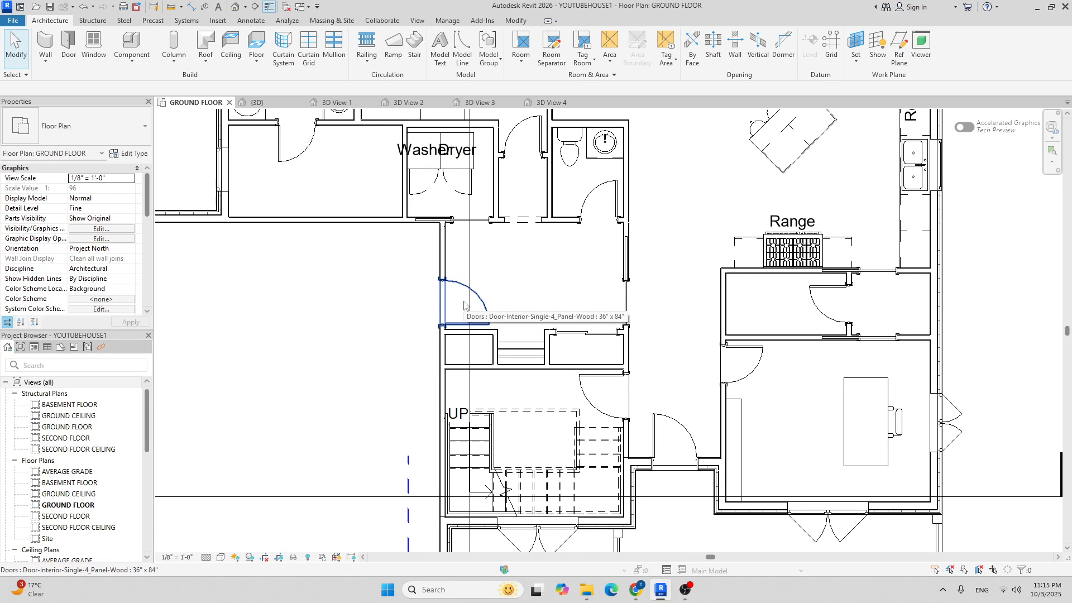
{"action": "scroll", "coordinate": [457, 288], "scroll_direction": "down", "scroll_amount": 3}
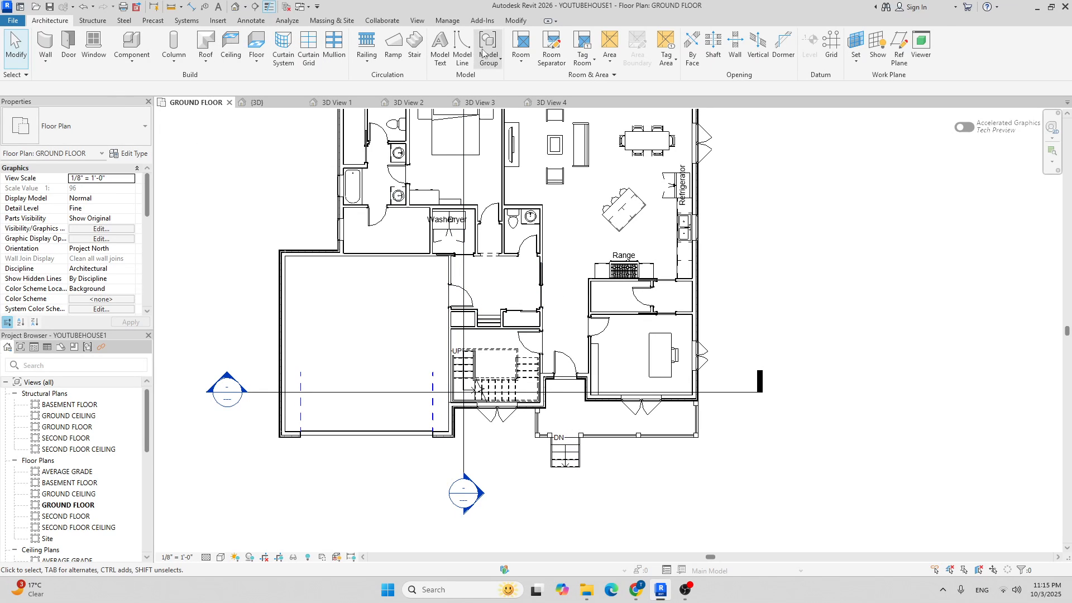
Start a stair of type Assembled Stair 7" max riser 11" tread, base AVERAGE GRADE, top GROUND FLOOR.
{"action": "left_click", "coordinate": [414, 45]}
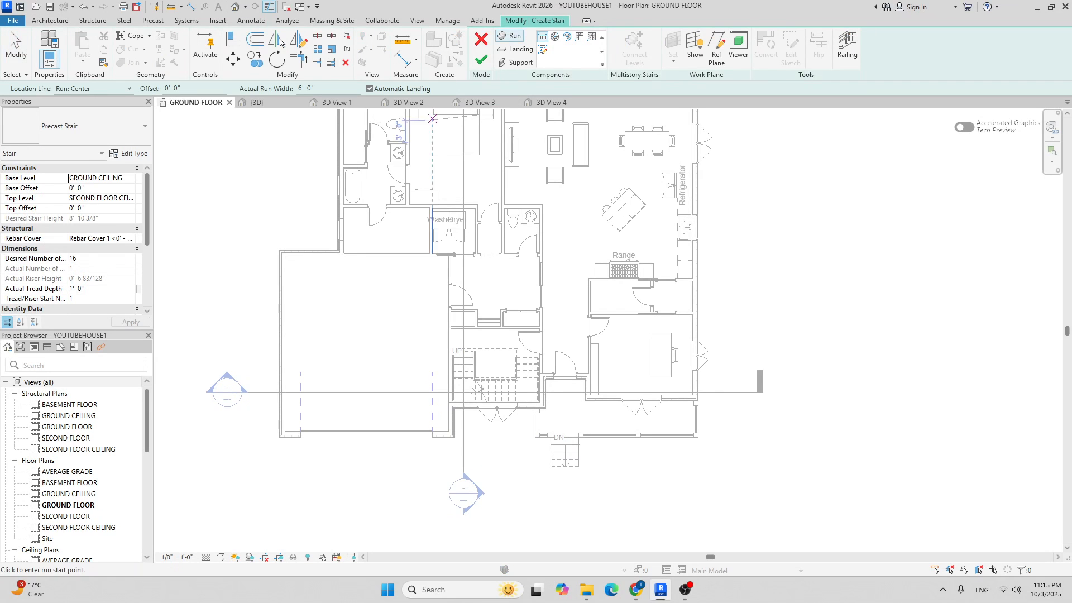
{"action": "right_click", "coordinate": [118, 130]}
{"action": "left_click", "coordinate": [88, 128]}
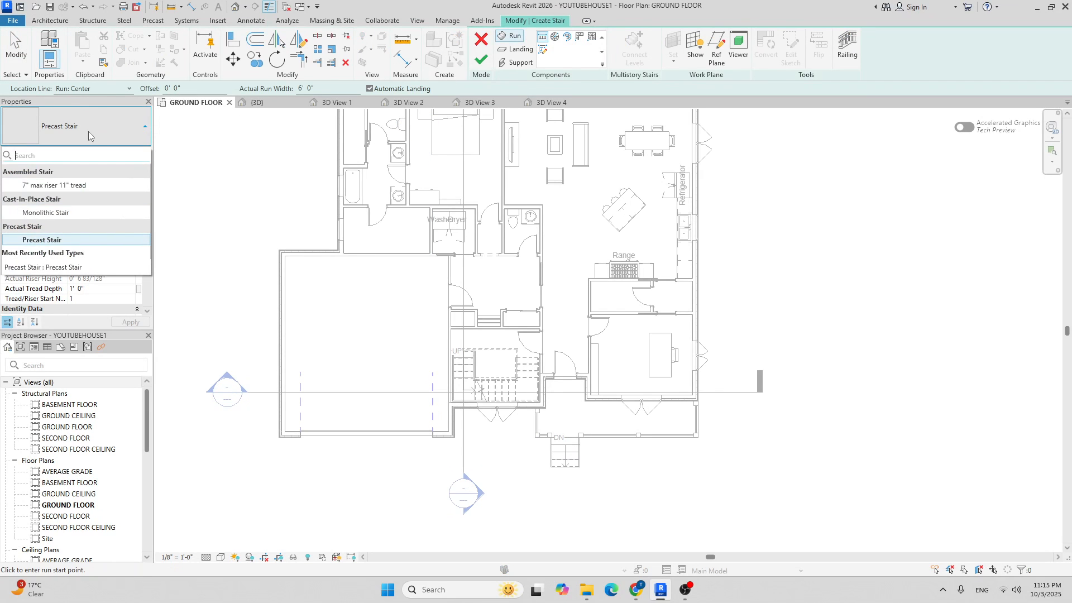
{"action": "left_click", "coordinate": [79, 186]}
{"action": "left_click", "coordinate": [131, 179]}
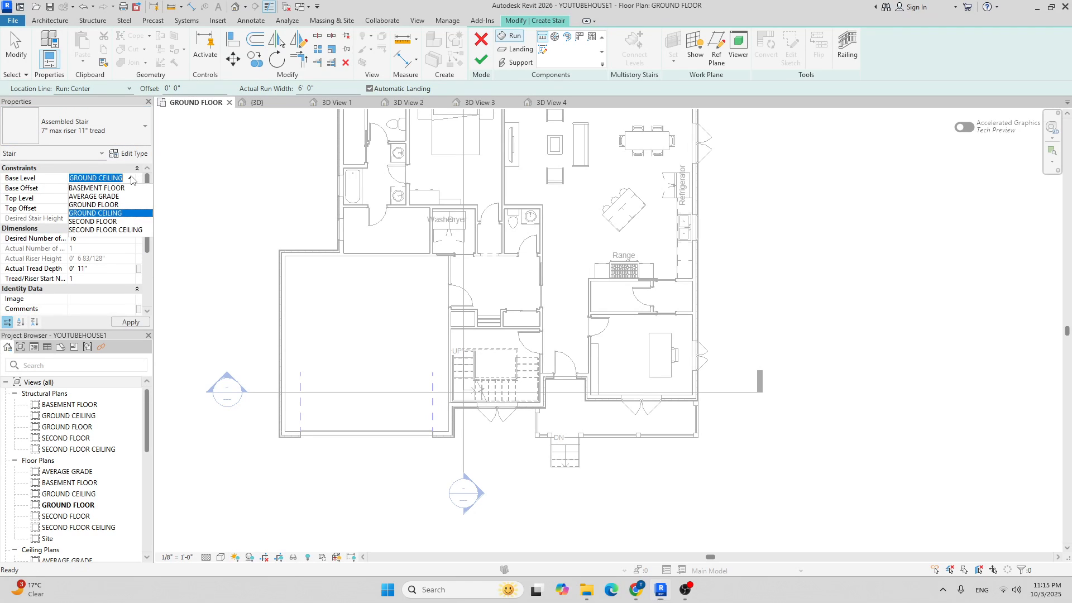
{"action": "left_click", "coordinate": [103, 196]}
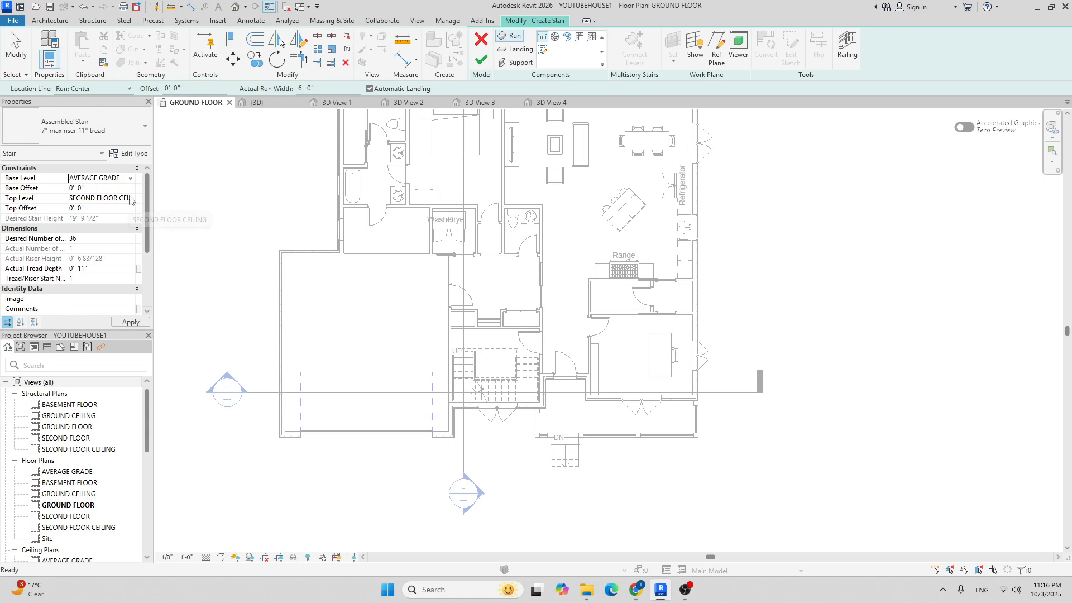
{"action": "left_click", "coordinate": [131, 198]}
{"action": "left_click", "coordinate": [116, 225]}
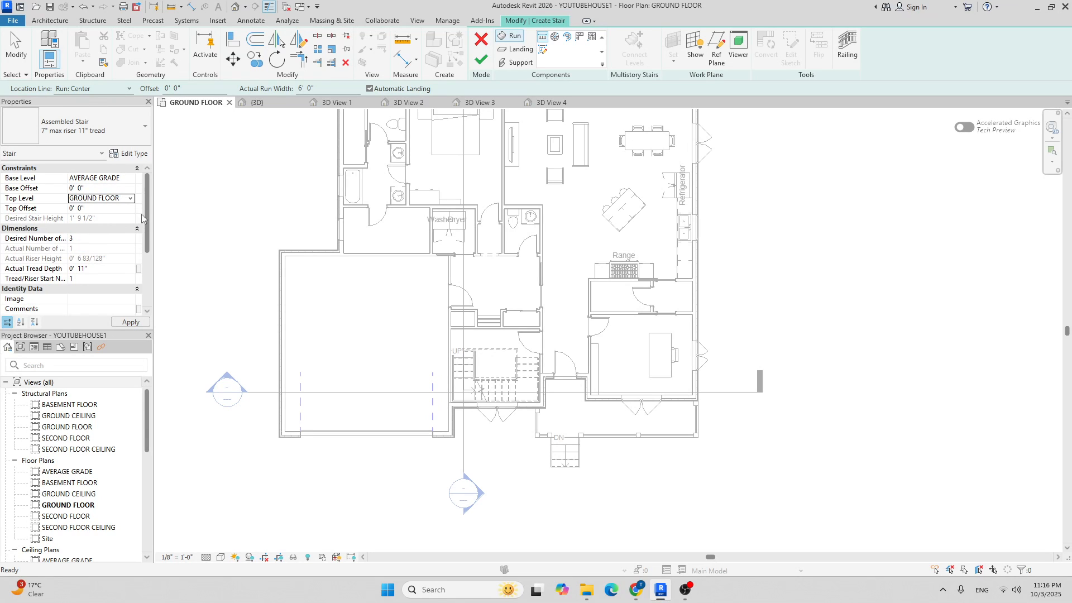
{"action": "scroll", "coordinate": [464, 305], "scroll_direction": "up", "scroll_amount": 3}
{"action": "scroll", "coordinate": [465, 304], "scroll_direction": "up", "scroll_amount": 2}
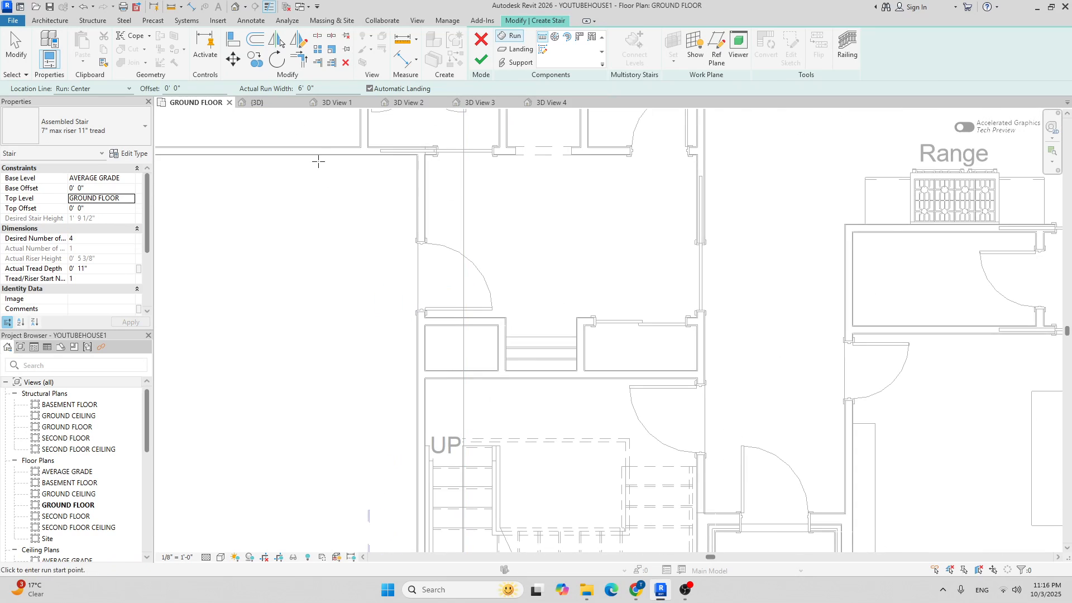
Draw a 3' 6" wide, four-riser stair run from the left wall's midpoint and finish the stair.
{"action": "right_click", "coordinate": [296, 88]}
{"action": "left_click", "coordinate": [331, 85]}
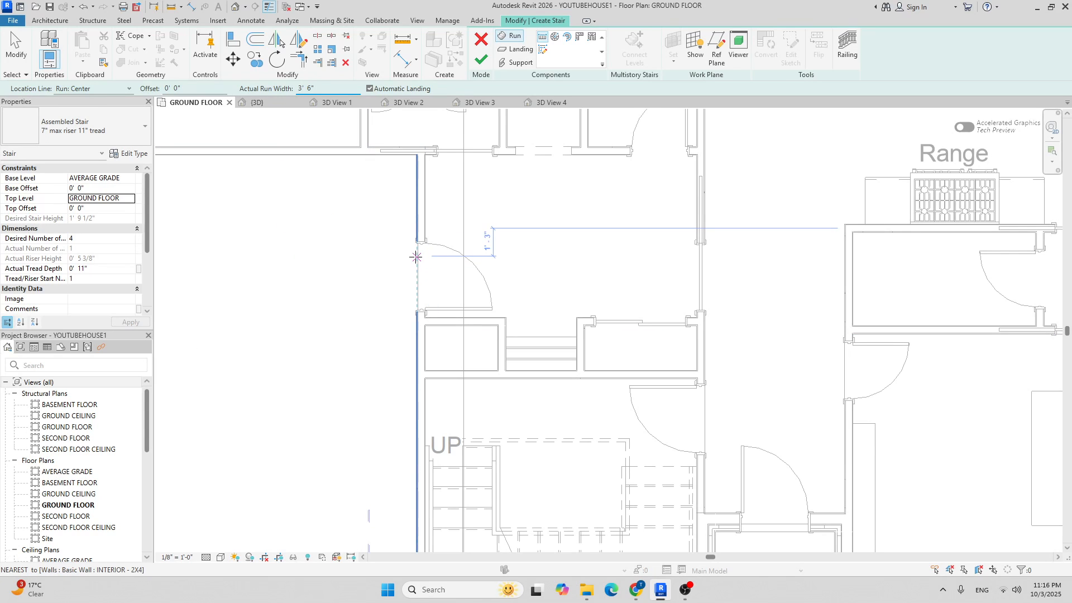
{"action": "scroll", "coordinate": [420, 273], "scroll_direction": "up", "scroll_amount": 2}
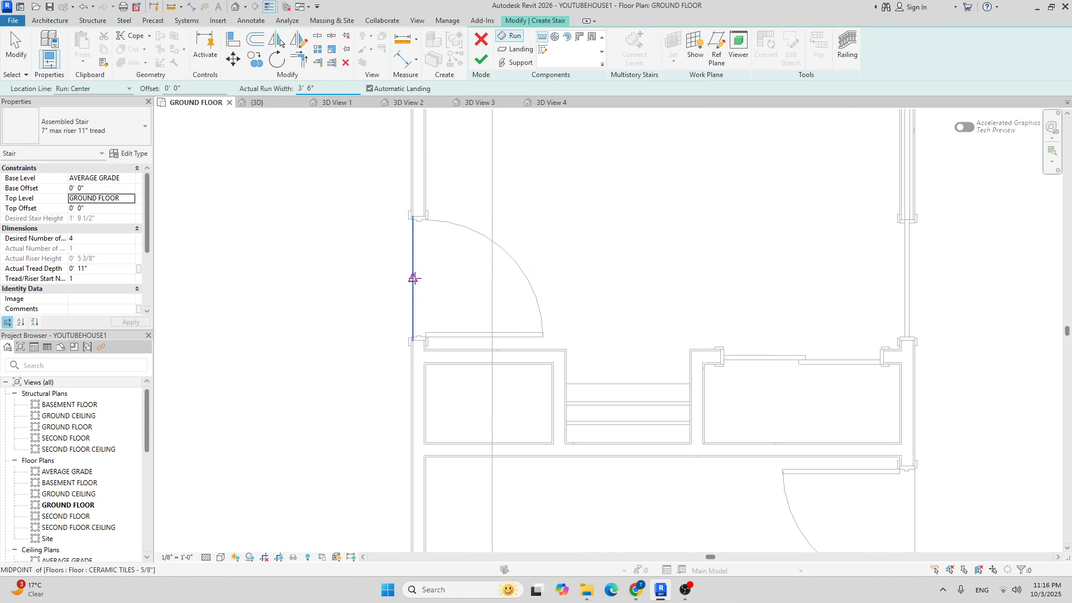
{"action": "left_click", "coordinate": [413, 277]}
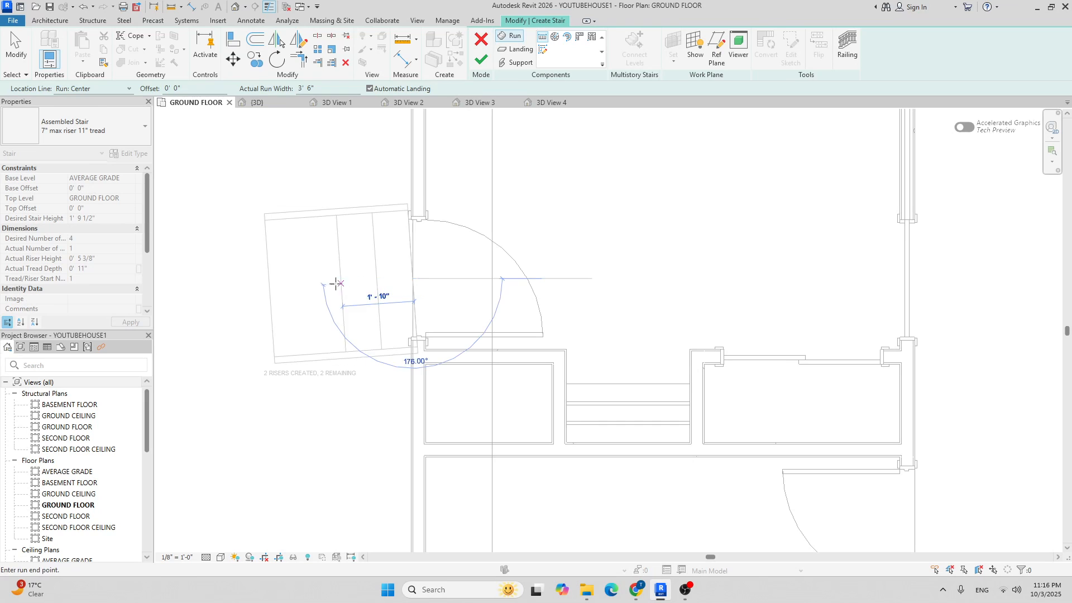
{"action": "scroll", "coordinate": [247, 277], "scroll_direction": "down", "scroll_amount": 2}
{"action": "left_click", "coordinate": [246, 277]}
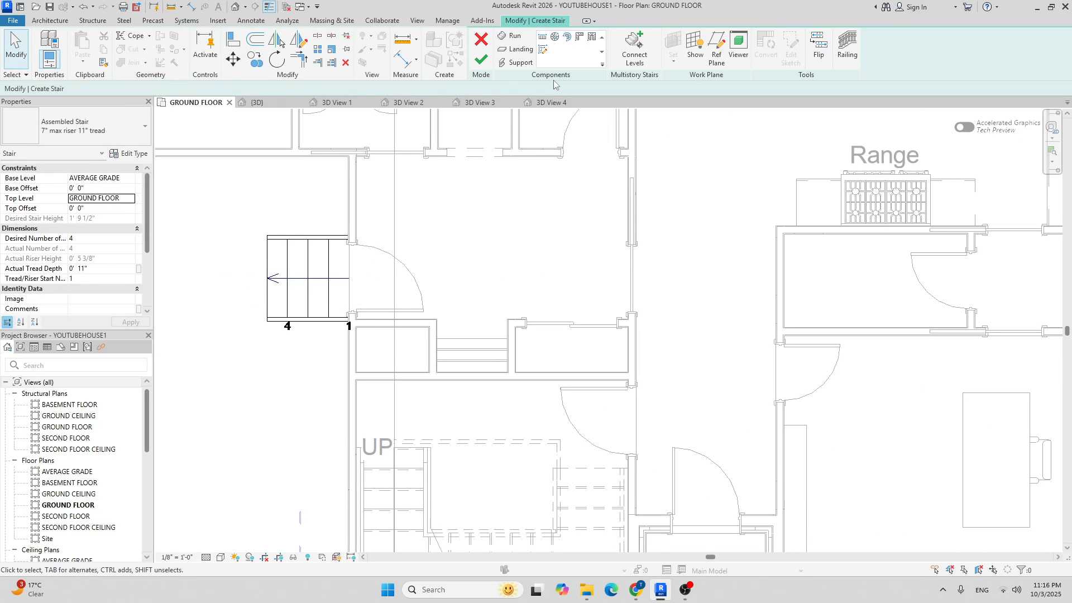
{"action": "left_click", "coordinate": [481, 59]}
{"action": "left_click", "coordinate": [606, 336]}
{"action": "scroll", "coordinate": [748, 237], "scroll_direction": "down", "scroll_amount": 1}
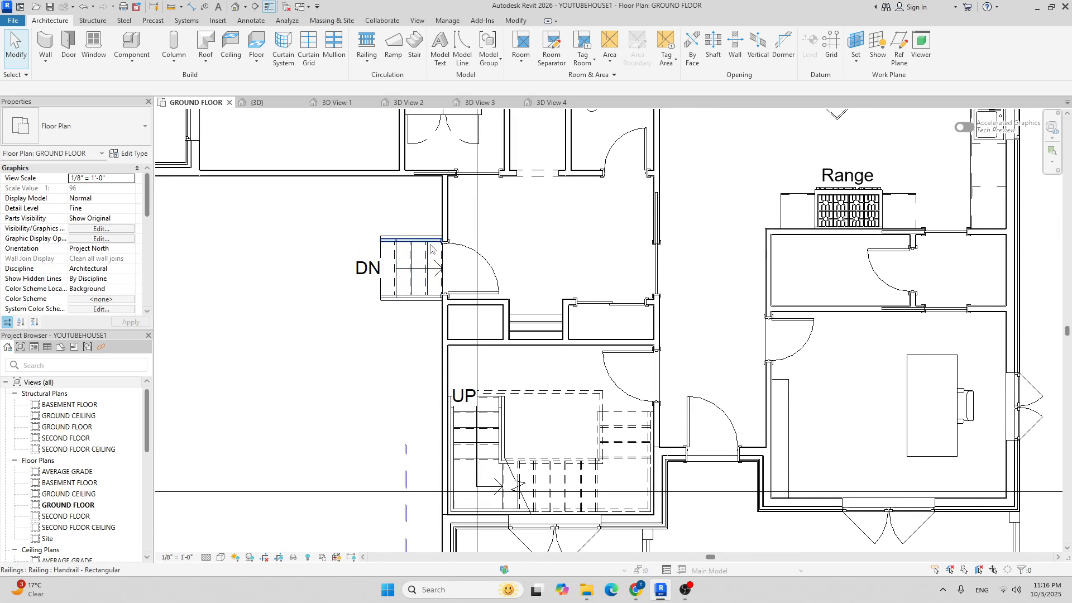
{"action": "scroll", "coordinate": [425, 254], "scroll_direction": "down", "scroll_amount": 2}
{"action": "scroll", "coordinate": [422, 258], "scroll_direction": "up", "scroll_amount": 4}
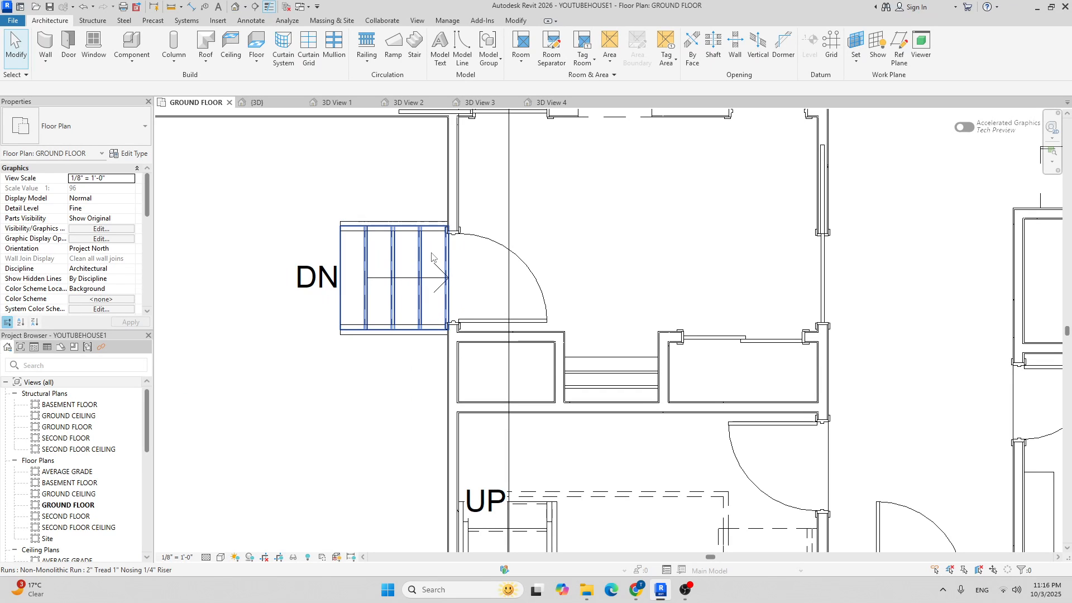
Inspect the stair run's dimensions, then select the new stair and open it for editing.
{"action": "left_click", "coordinate": [413, 256]}
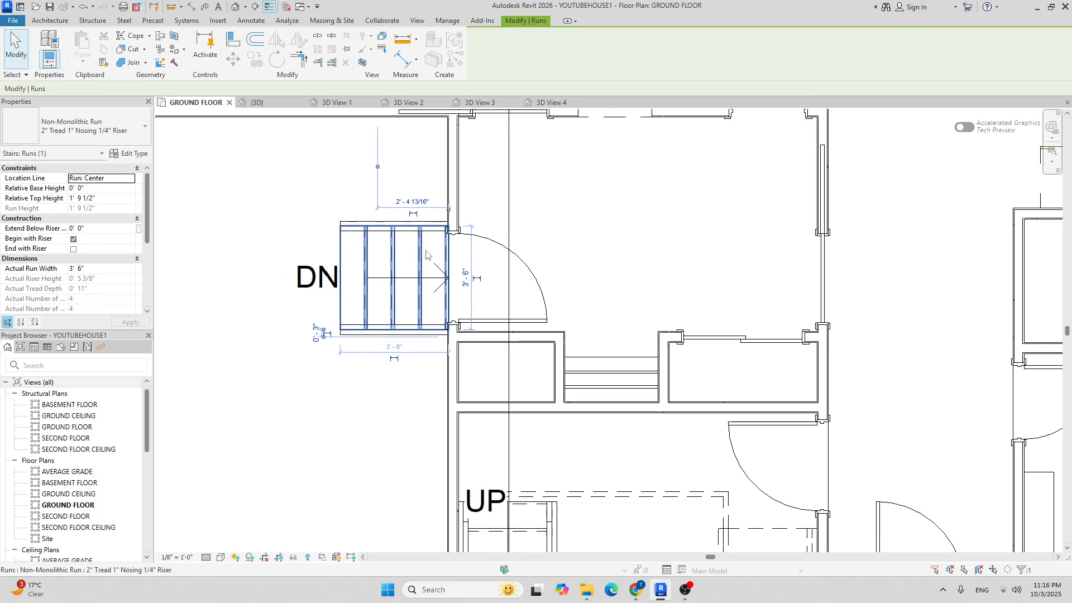
{"action": "key", "text": "Escape"}
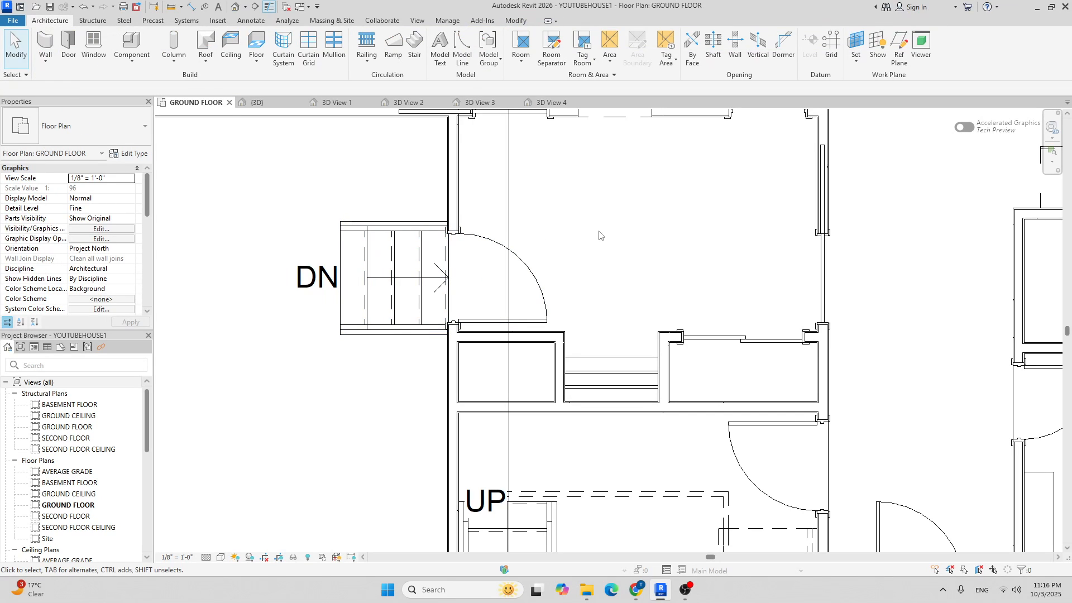
{"action": "left_click", "coordinate": [394, 279]}
{"action": "left_click", "coordinate": [481, 47]}
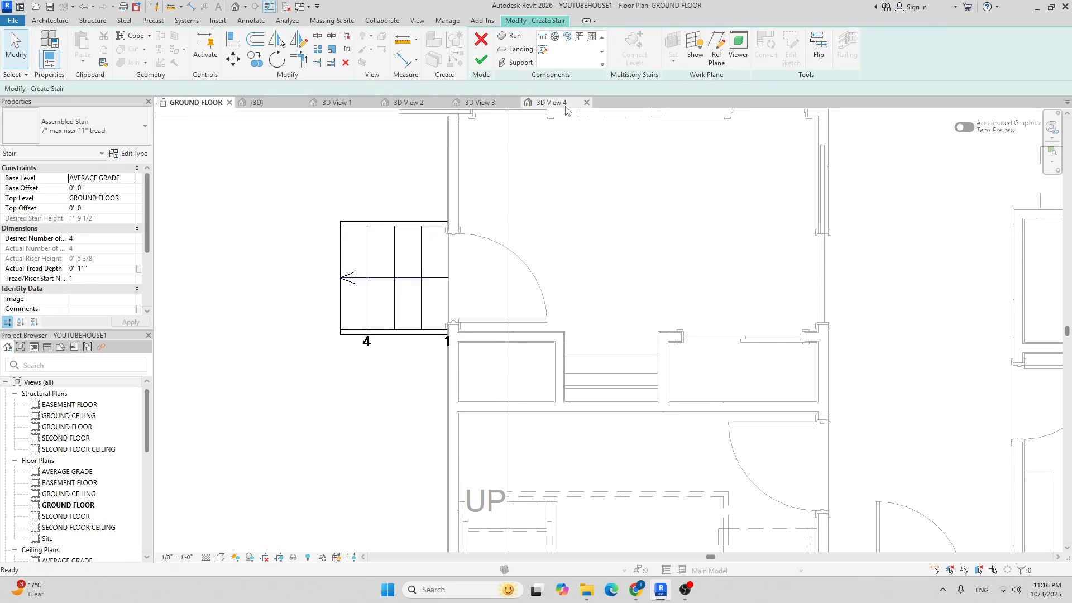
Select the run and try editing its 3' 6" width dimension, then finish editing.
{"action": "left_click", "coordinate": [394, 246]}
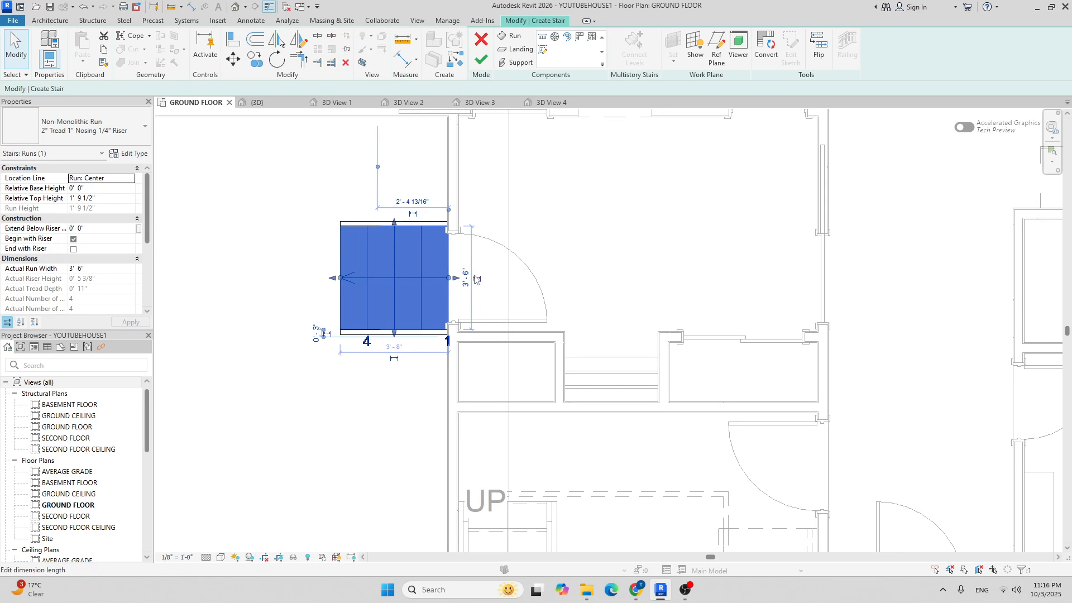
{"action": "scroll", "coordinate": [472, 262], "scroll_direction": "up", "scroll_amount": 2}
{"action": "left_click", "coordinate": [463, 304]}
{"action": "right_click", "coordinate": [465, 302]}
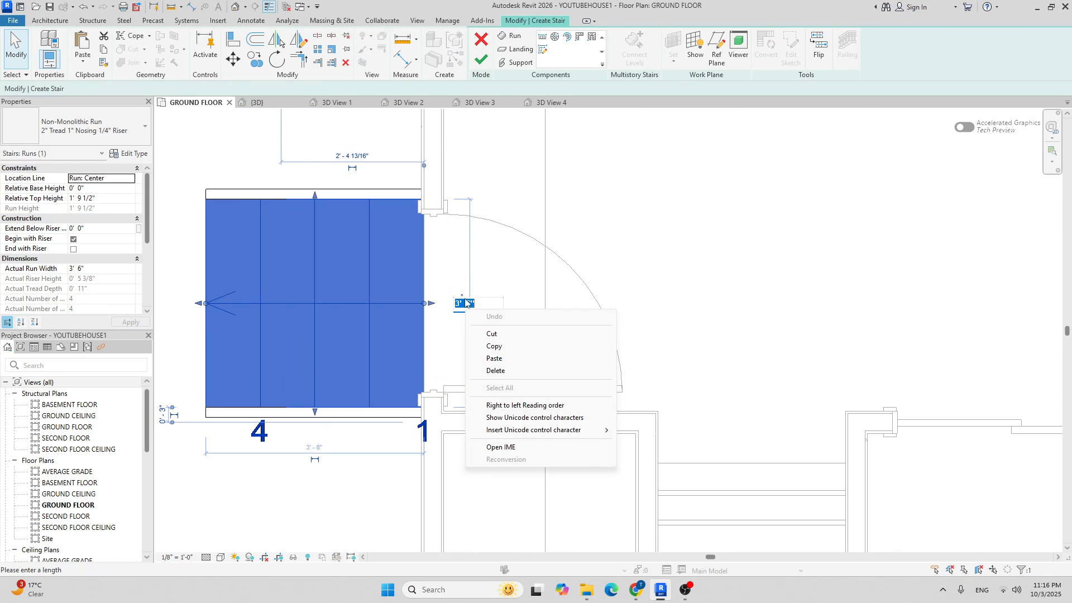
{"action": "left_click", "coordinate": [477, 302]}
{"action": "left_click_drag", "start_coordinate": [478, 302], "coordinate": [456, 304]}
{"action": "right_click", "coordinate": [456, 303]}
{"action": "left_click", "coordinate": [522, 303]}
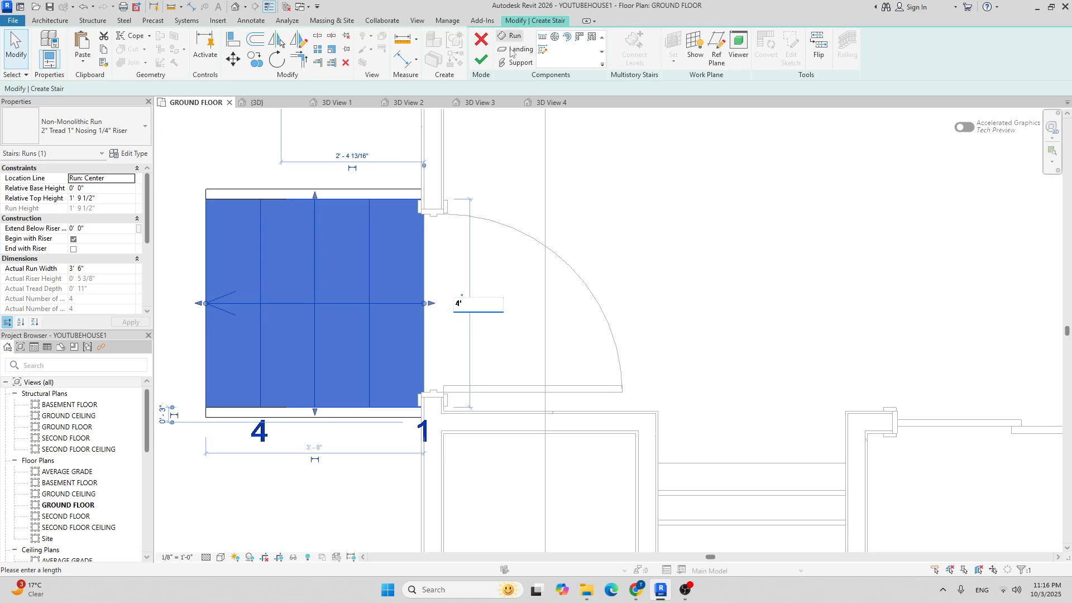
{"action": "left_click", "coordinate": [481, 59]}
{"action": "scroll", "coordinate": [470, 209], "scroll_direction": "down", "scroll_amount": 2}
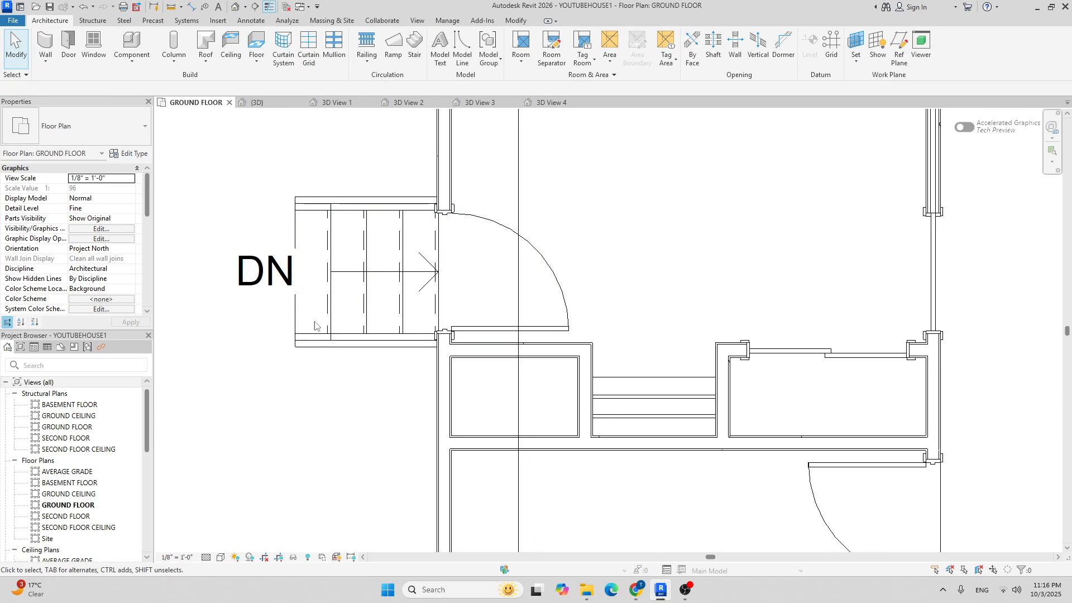
Measure the stair's width with an aligned dimension from its bottom to top edge.
{"action": "left_click", "coordinate": [393, 207]}
{"action": "key", "text": "Escape"}
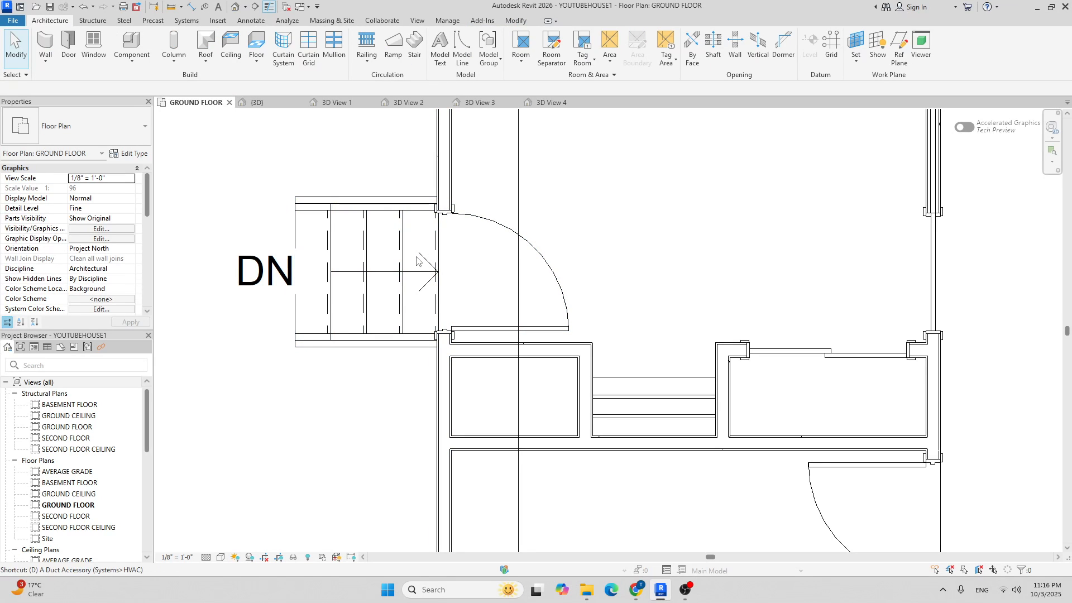
{"action": "key", "text": "i"}
{"action": "left_click", "coordinate": [384, 346]}
{"action": "left_click", "coordinate": [389, 198]}
{"action": "scroll", "coordinate": [363, 220], "scroll_direction": "down", "scroll_amount": 3}
{"action": "key", "text": "Escape"}
{"action": "key", "text": "Escape"}
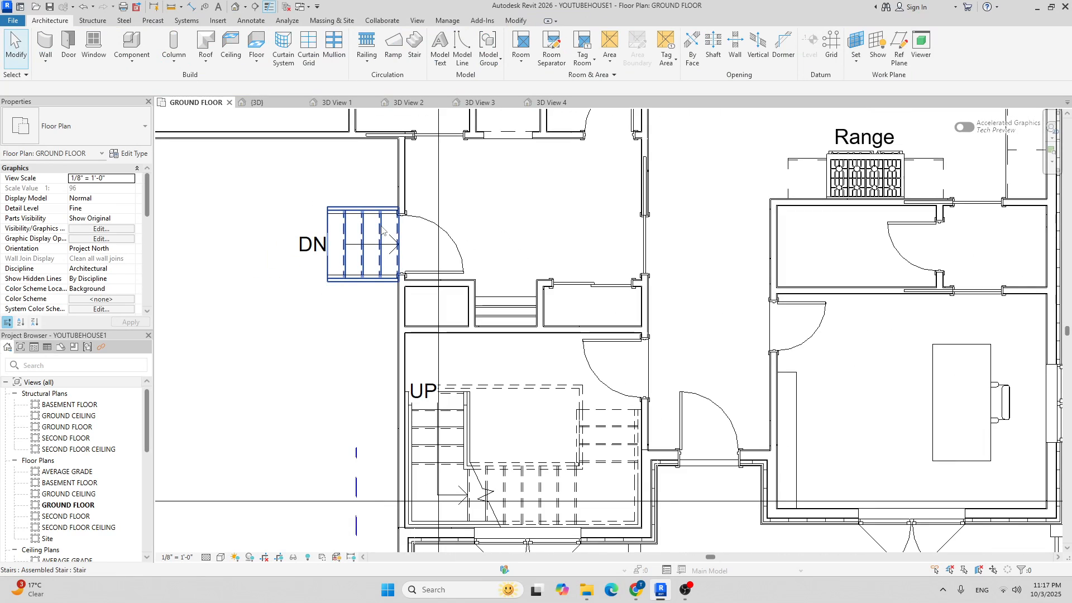
Reopen the stair and set the run width to 4' 0", then finish editing.
{"action": "double_click", "coordinate": [384, 230]}
{"action": "scroll", "coordinate": [403, 239], "scroll_direction": "up", "scroll_amount": 2}
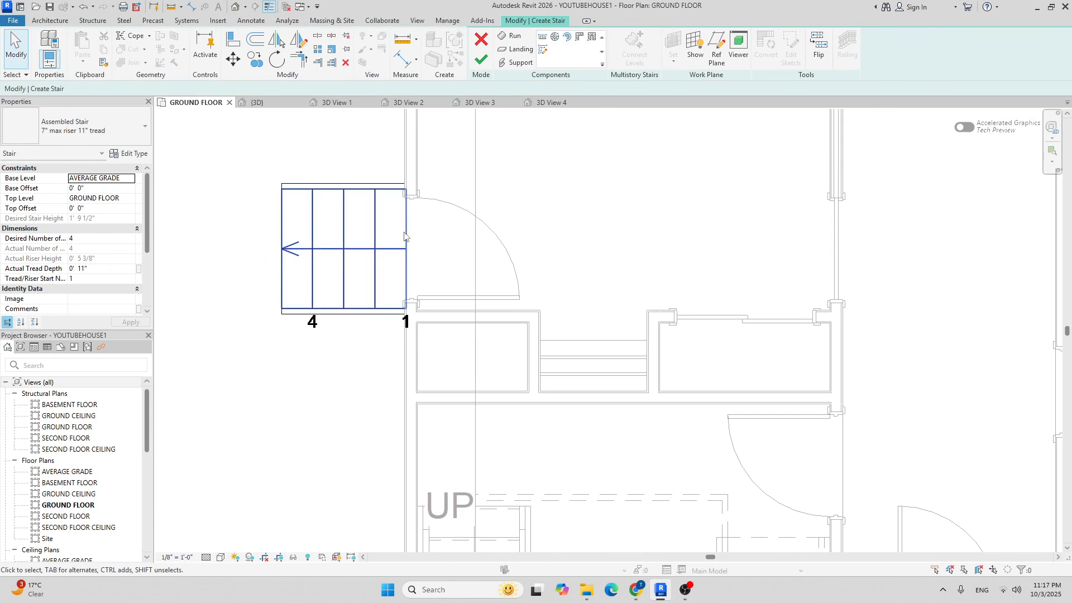
{"action": "left_click", "coordinate": [385, 220]}
{"action": "left_click", "coordinate": [423, 246]}
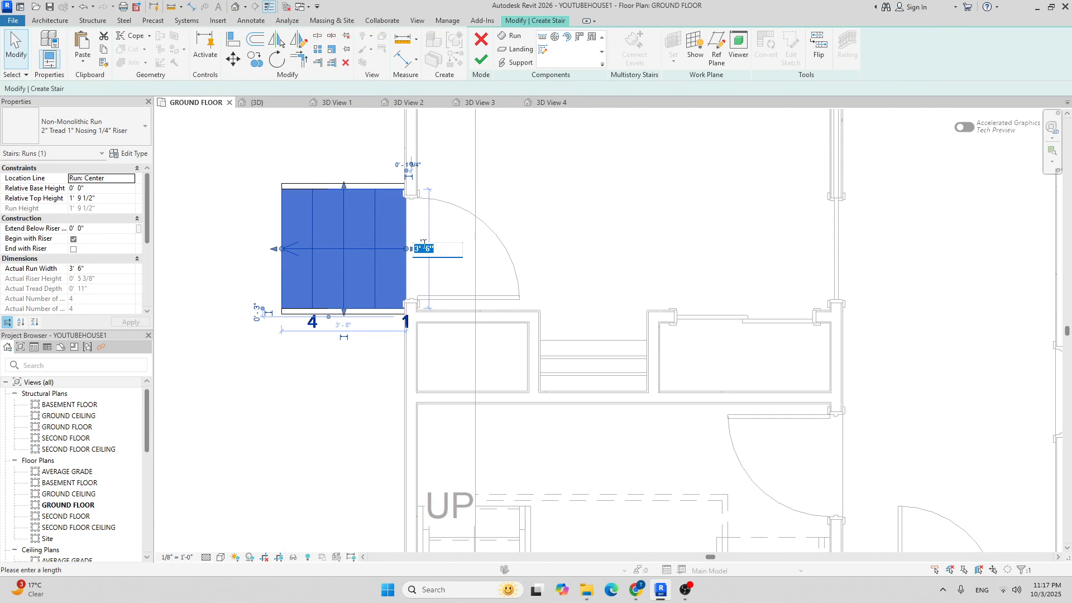
{"action": "key", "text": "Return"}
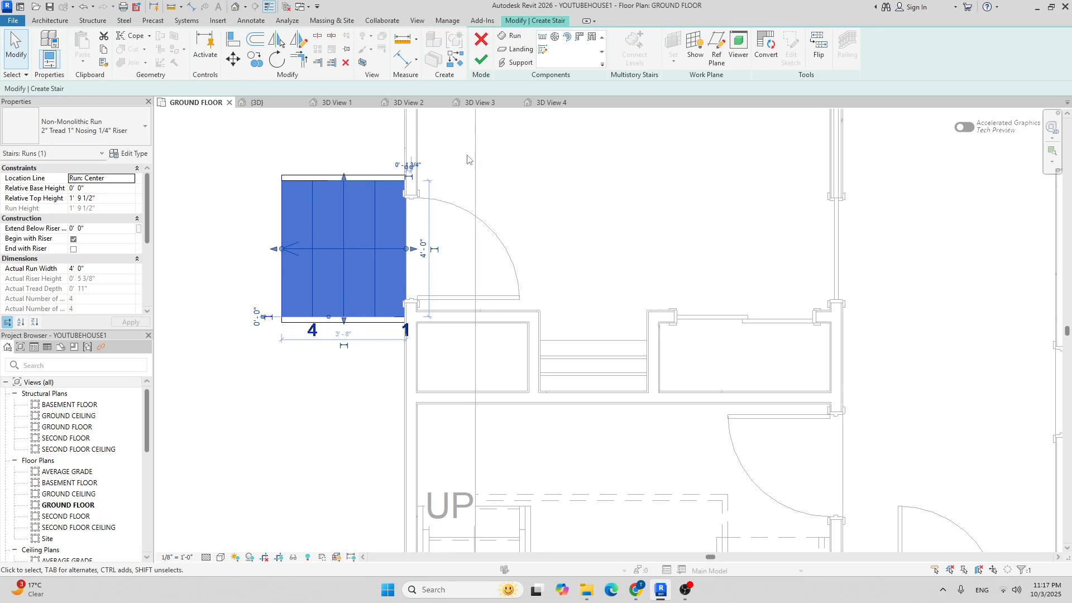
{"action": "left_click", "coordinate": [481, 59]}
Check the widened stair's width with a temporary aligned dimension.
{"action": "left_click", "coordinate": [375, 210]}
{"action": "left_click", "coordinate": [586, 215]}
{"action": "key", "text": "d"}
{"action": "key", "text": "i"}
{"action": "left_click", "coordinate": [336, 322]}
{"action": "left_click", "coordinate": [346, 175]}
{"action": "key", "text": "Escape"}
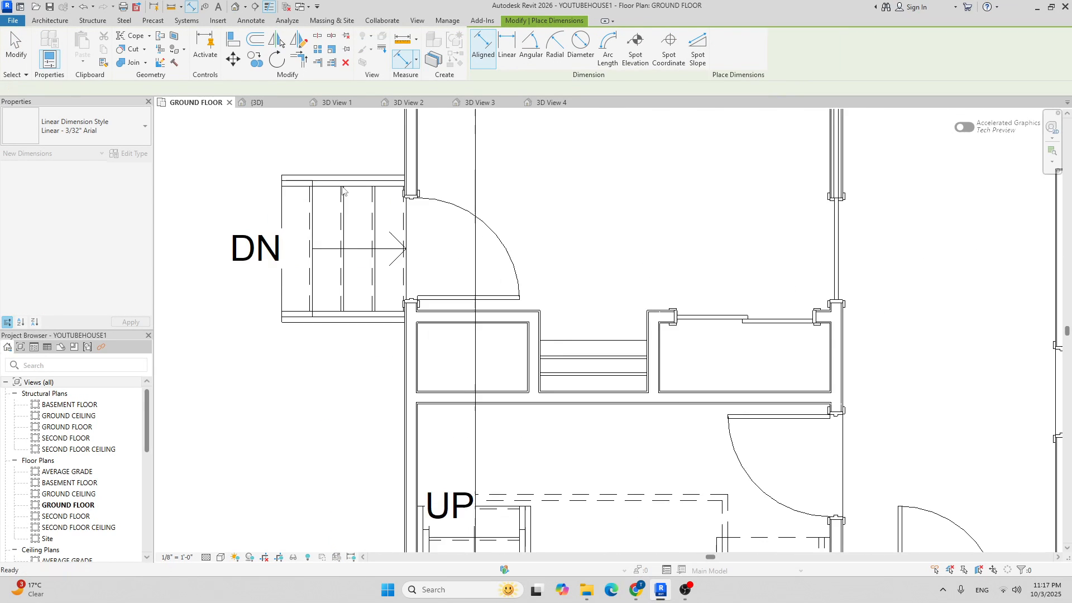
{"action": "key", "text": "Escape"}
Zoom around the plan and select the finished exterior stair.
{"action": "scroll", "coordinate": [355, 179], "scroll_direction": "down", "scroll_amount": 5}
{"action": "scroll", "coordinate": [355, 175], "scroll_direction": "up", "scroll_amount": 5}
{"action": "scroll", "coordinate": [335, 229], "scroll_direction": "up", "scroll_amount": 3}
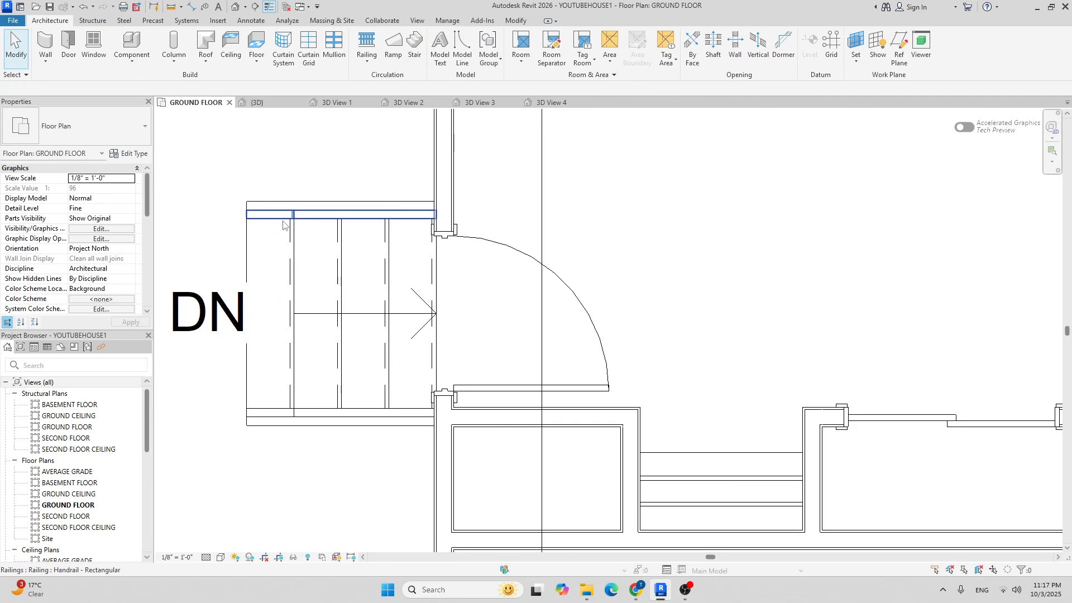
{"action": "scroll", "coordinate": [323, 224], "scroll_direction": "down", "scroll_amount": 4}
{"action": "scroll", "coordinate": [391, 234], "scroll_direction": "up", "scroll_amount": 2}
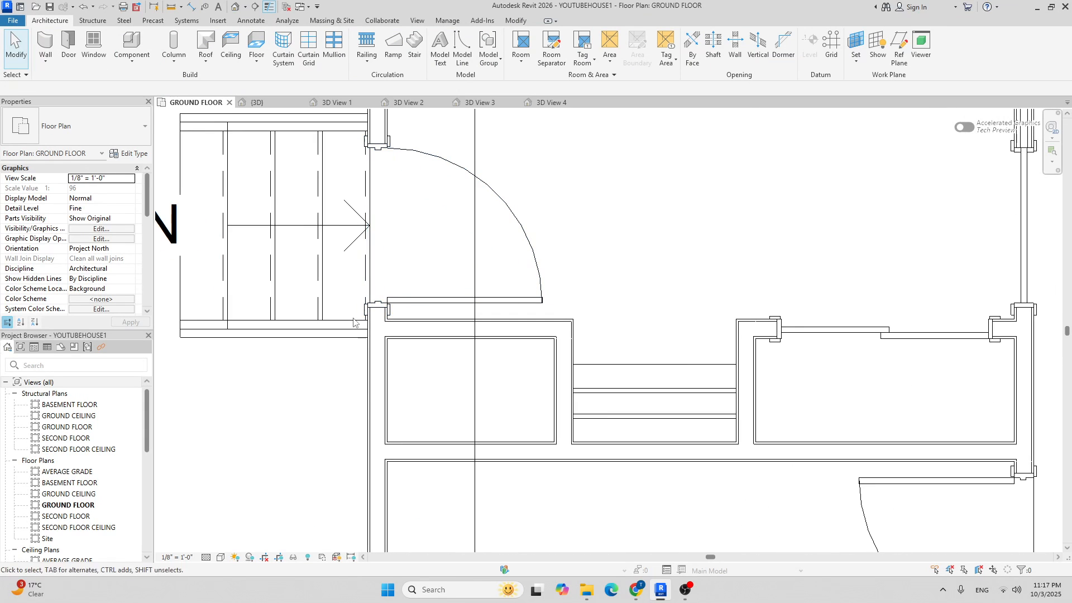
{"action": "scroll", "coordinate": [435, 206], "scroll_direction": "down", "scroll_amount": 4}
{"action": "scroll", "coordinate": [421, 200], "scroll_direction": "up", "scroll_amount": 4}
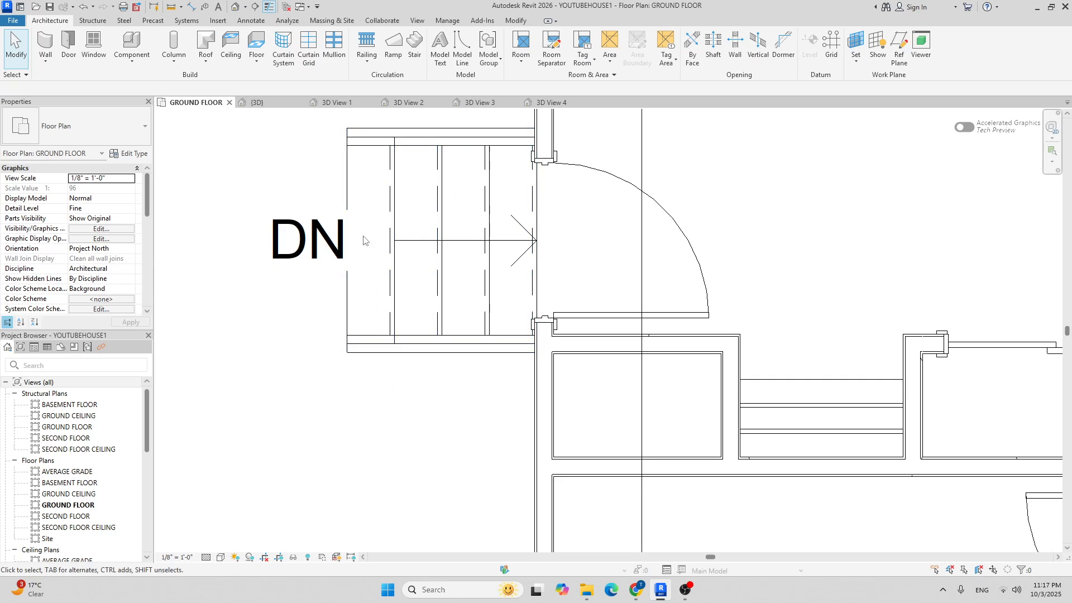
{"action": "left_click", "coordinate": [497, 210]}
{"action": "scroll", "coordinate": [491, 234], "scroll_direction": "down", "scroll_amount": 2}
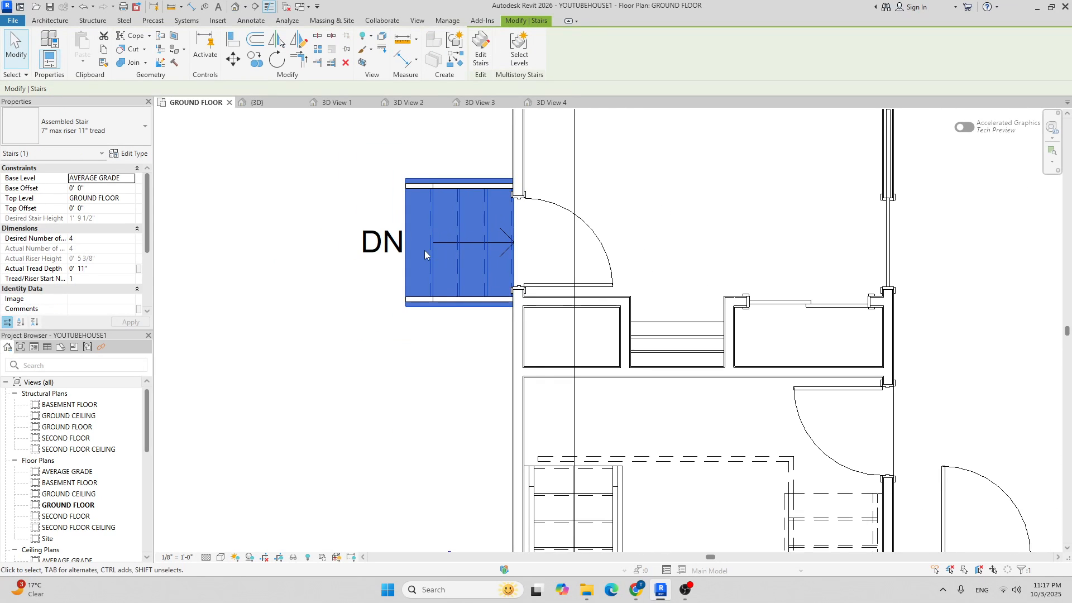
{"action": "left_click", "coordinate": [392, 245]}
{"action": "key", "text": "Escape"}
{"action": "scroll", "coordinate": [468, 241], "scroll_direction": "down", "scroll_amount": 2}
{"action": "scroll", "coordinate": [468, 241], "scroll_direction": "down", "scroll_amount": 3}
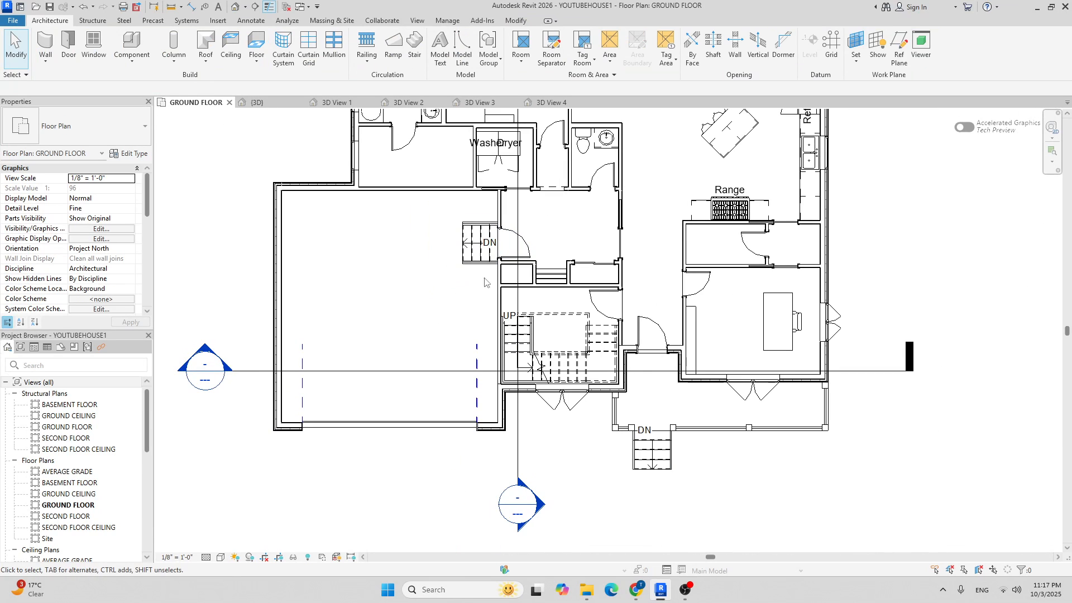
{"action": "scroll", "coordinate": [453, 222], "scroll_direction": "down", "scroll_amount": 2}
{"action": "middle_click_drag", "start_coordinate": [654, 271], "coordinate": [715, 204]}
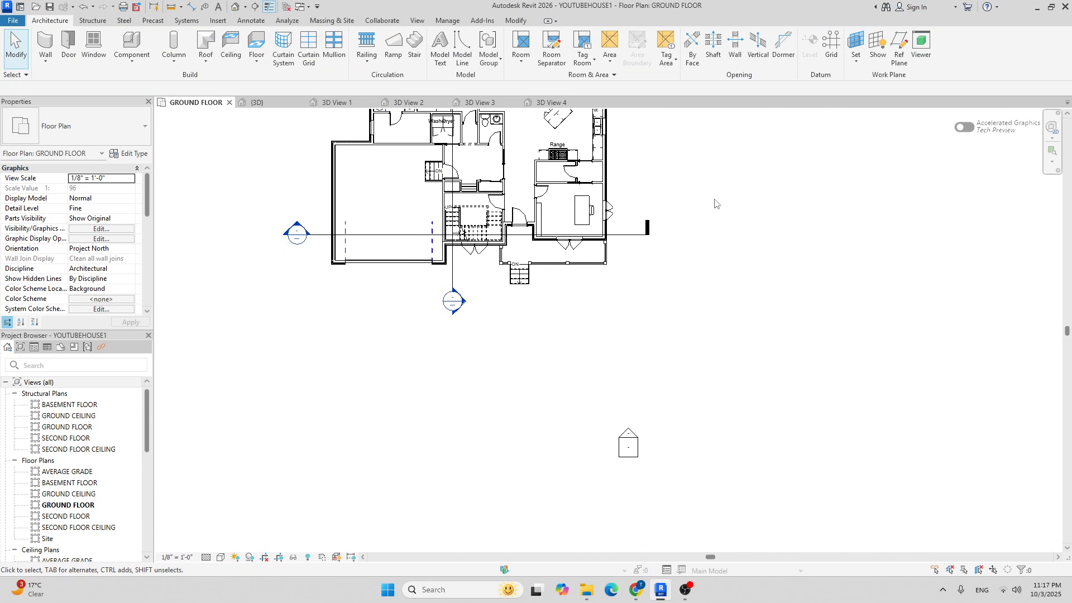
{"action": "middle_click_drag", "start_coordinate": [342, 162], "coordinate": [288, 215]}
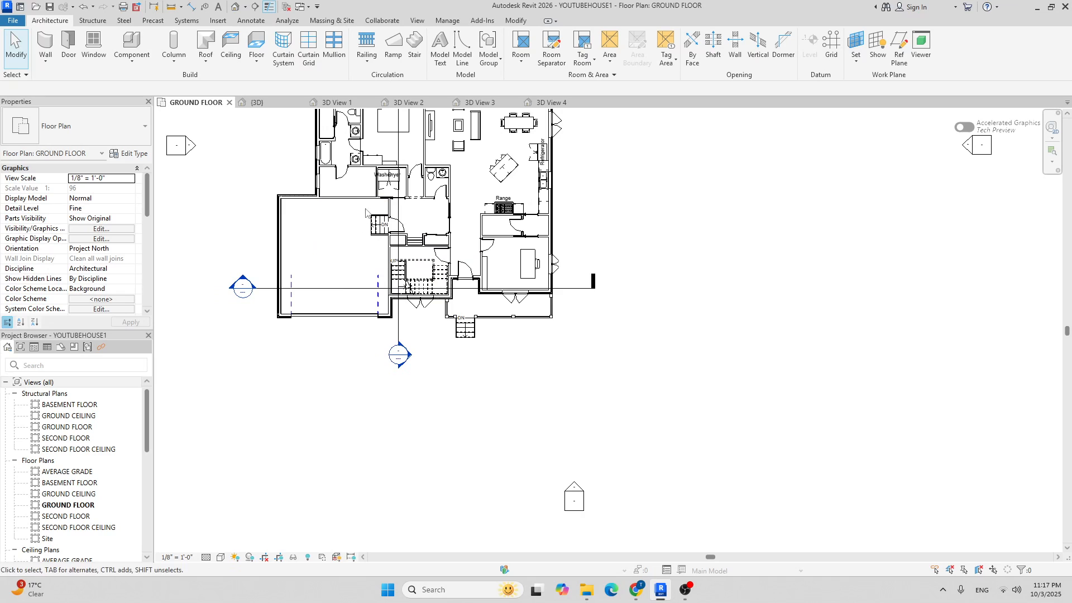
{"action": "middle_click_drag", "start_coordinate": [406, 189], "coordinate": [404, 277]}
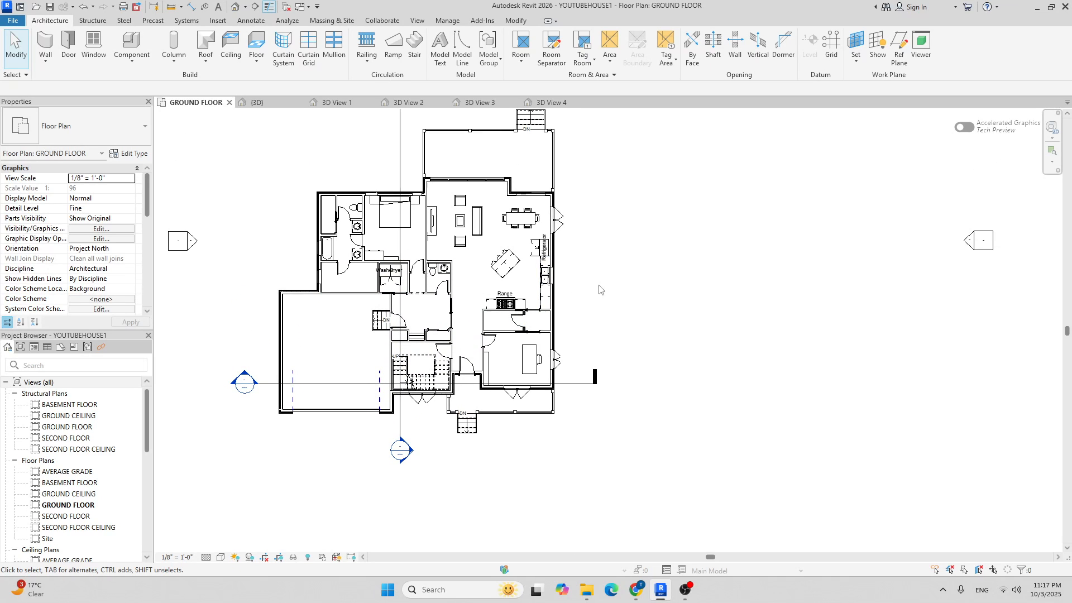
{"action": "middle_click_drag", "start_coordinate": [602, 254], "coordinate": [567, 290]}
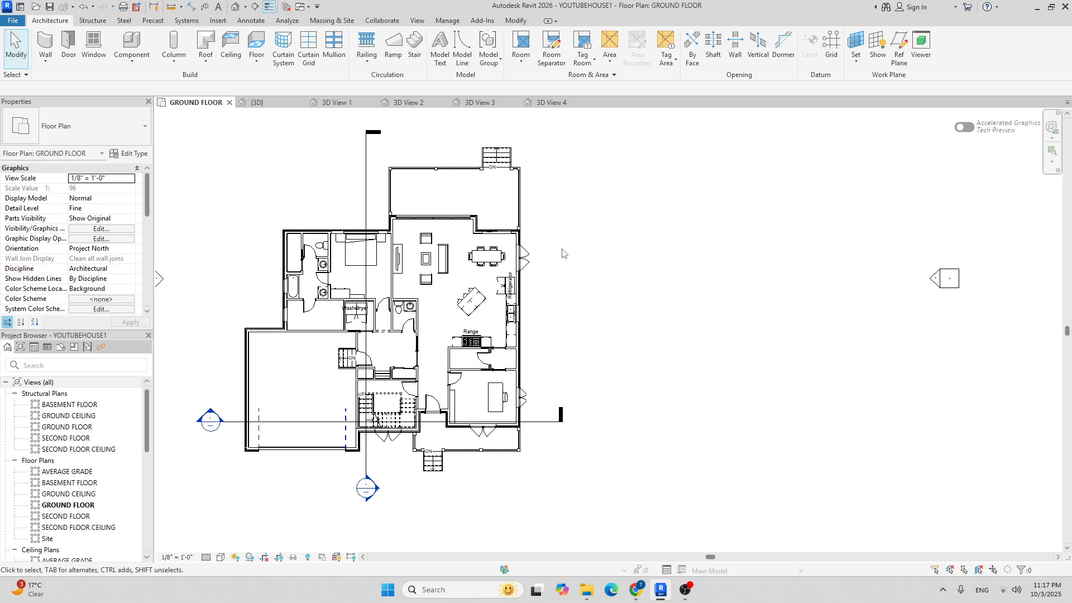
{"action": "scroll", "coordinate": [448, 212], "scroll_direction": "up", "scroll_amount": 5}
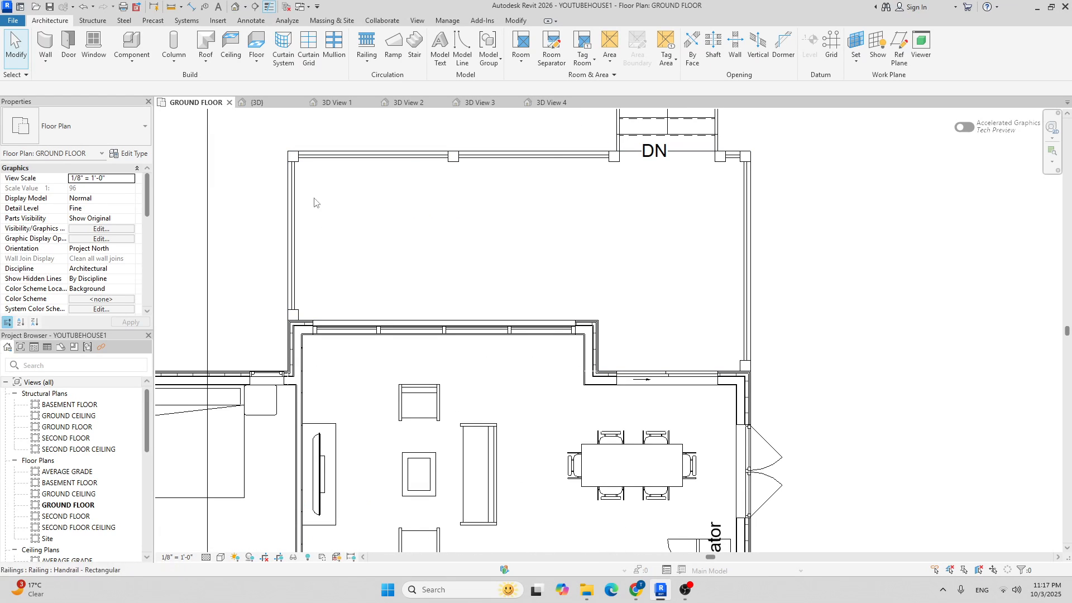
{"action": "scroll", "coordinate": [448, 227], "scroll_direction": "down", "scroll_amount": 4}
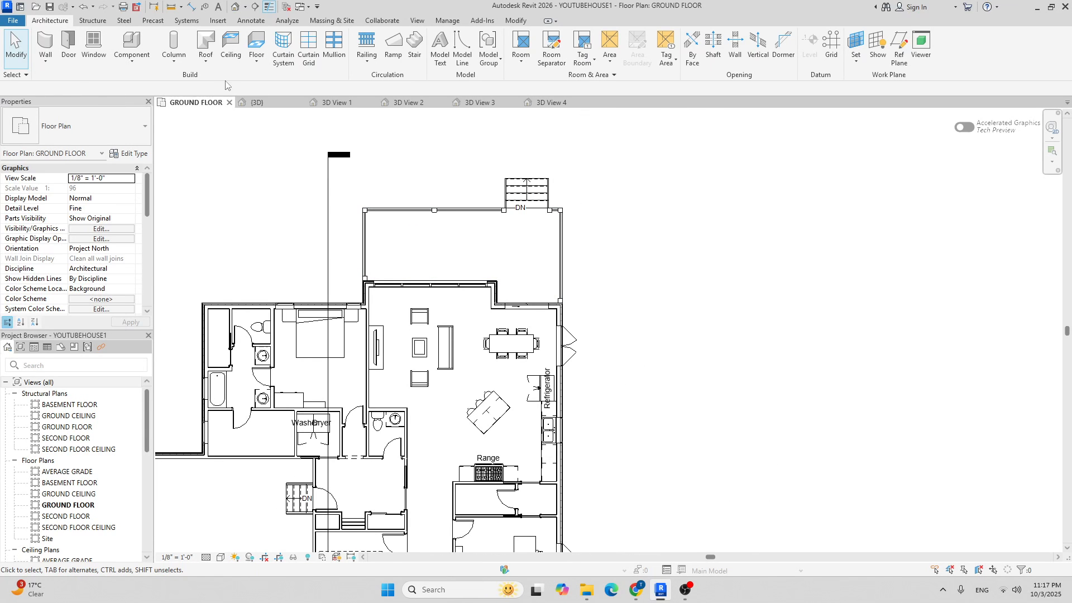
Load the Table-Dining Round w Chairs family from the Furniture > Tables library.
{"action": "left_click", "coordinate": [132, 45]}
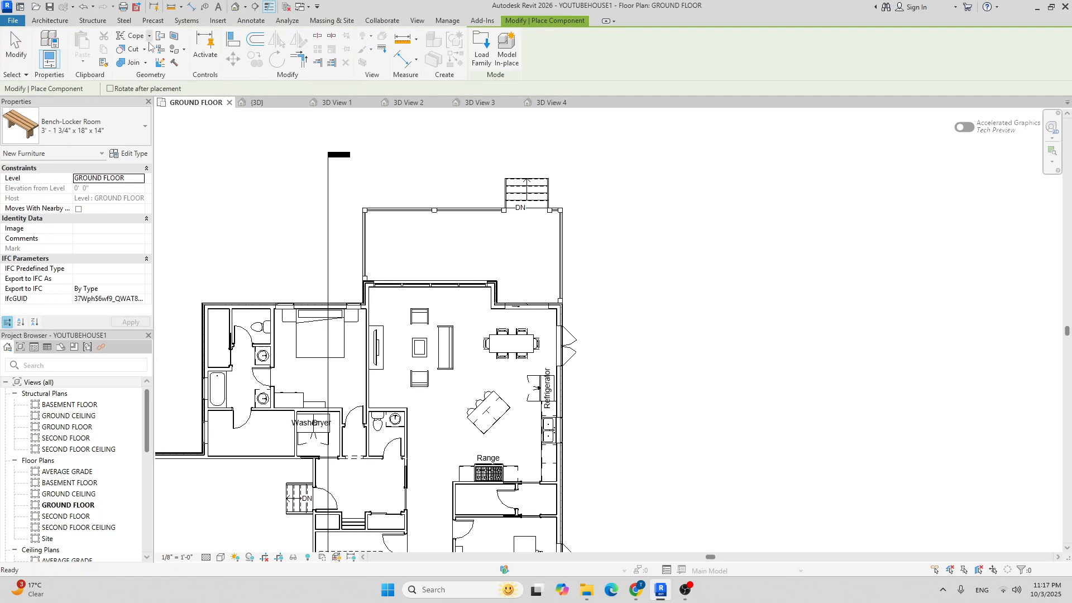
{"action": "left_click", "coordinate": [481, 50]}
{"action": "left_click", "coordinate": [564, 179]}
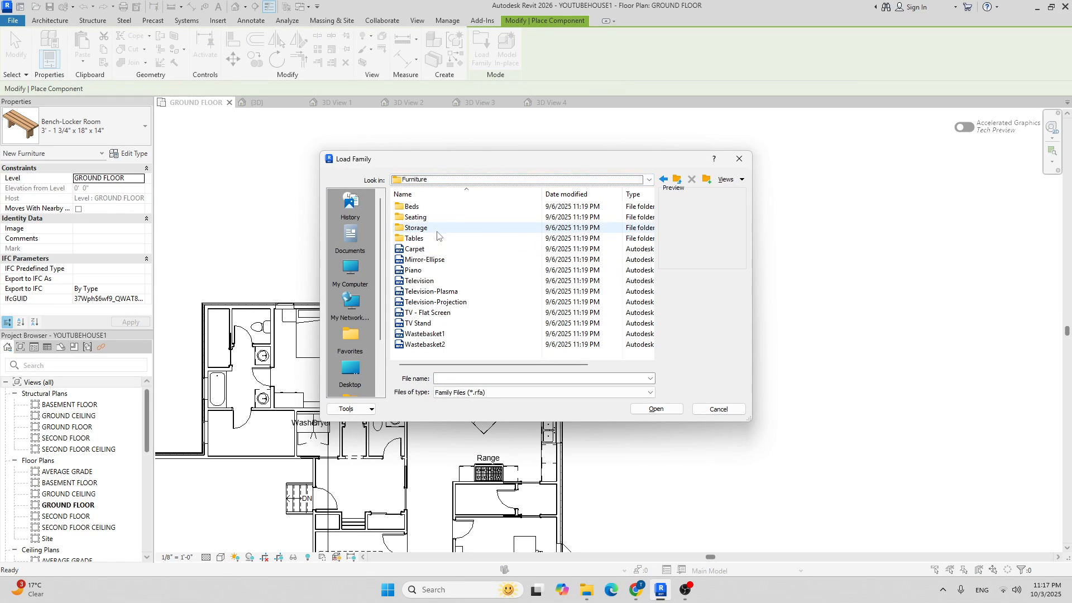
{"action": "right_click", "coordinate": [433, 227]}
{"action": "left_click", "coordinate": [419, 240]}
{"action": "double_click", "coordinate": [419, 240]}
{"action": "scroll", "coordinate": [432, 328], "scroll_direction": "down", "scroll_amount": 5}
{"action": "left_click", "coordinate": [438, 334]}
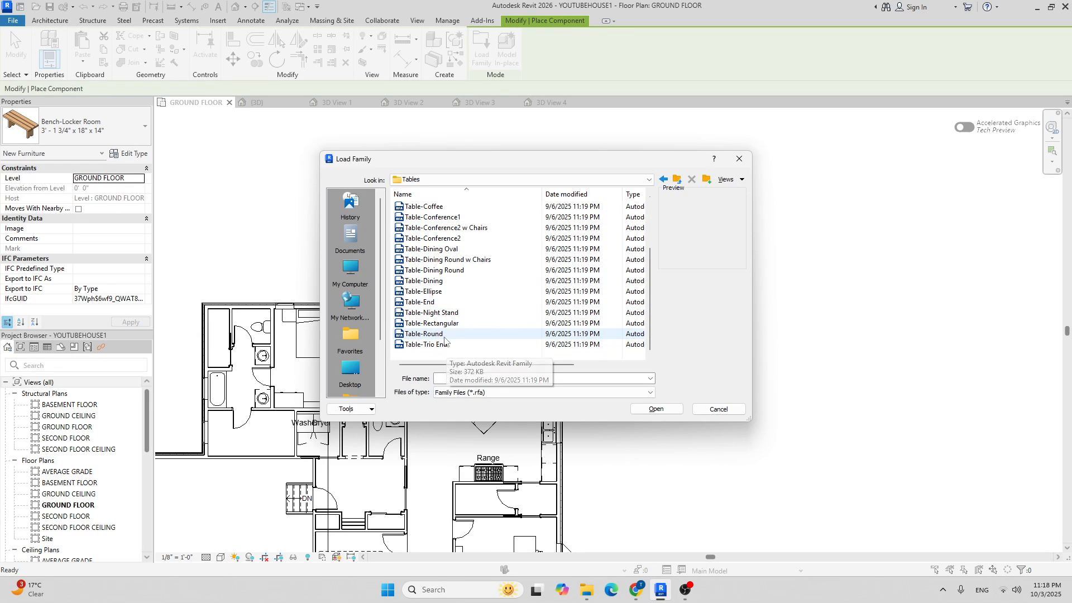
{"action": "left_click", "coordinate": [466, 259]}
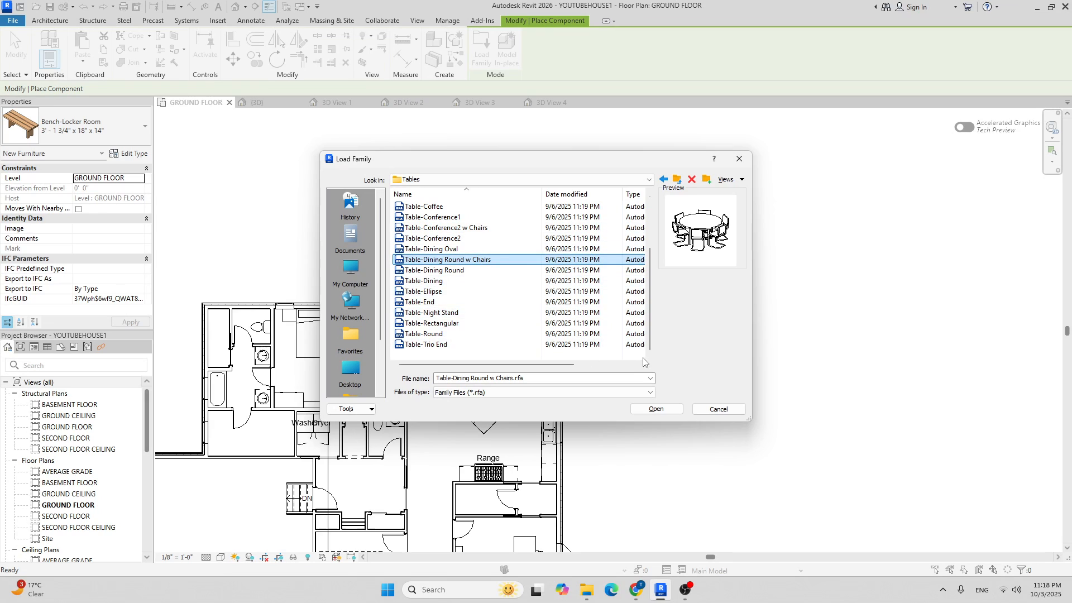
{"action": "left_click", "coordinate": [656, 409]}
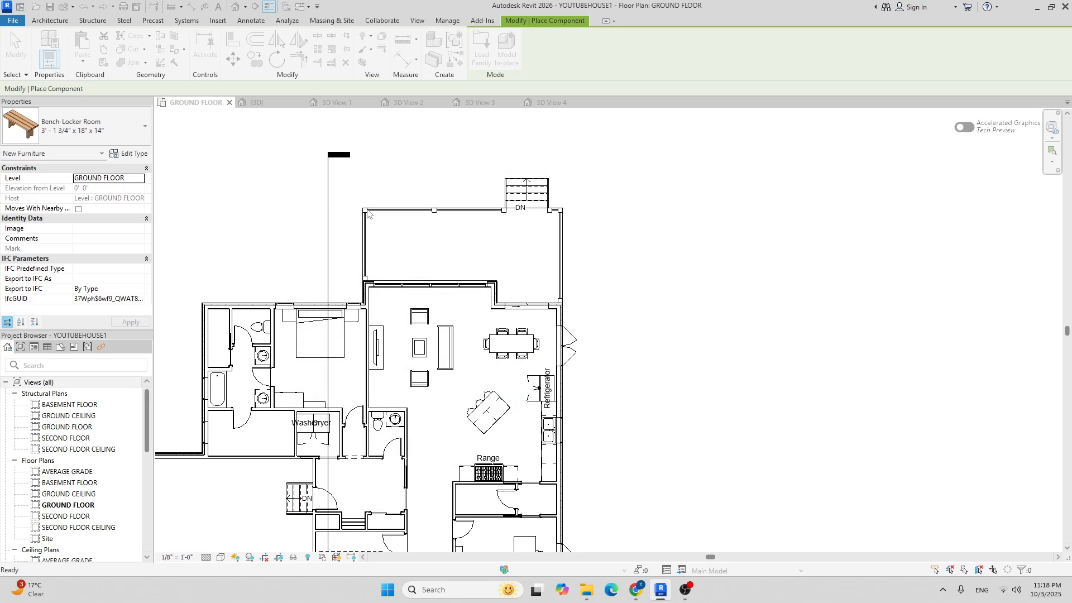
Pick the 36" Diameter size and place the round dining table in the porch.
{"action": "left_click", "coordinate": [114, 123]}
{"action": "scroll", "coordinate": [90, 206], "scroll_direction": "up", "scroll_amount": 3}
{"action": "left_click", "coordinate": [92, 213]}
{"action": "scroll", "coordinate": [469, 247], "scroll_direction": "up", "scroll_amount": 5}
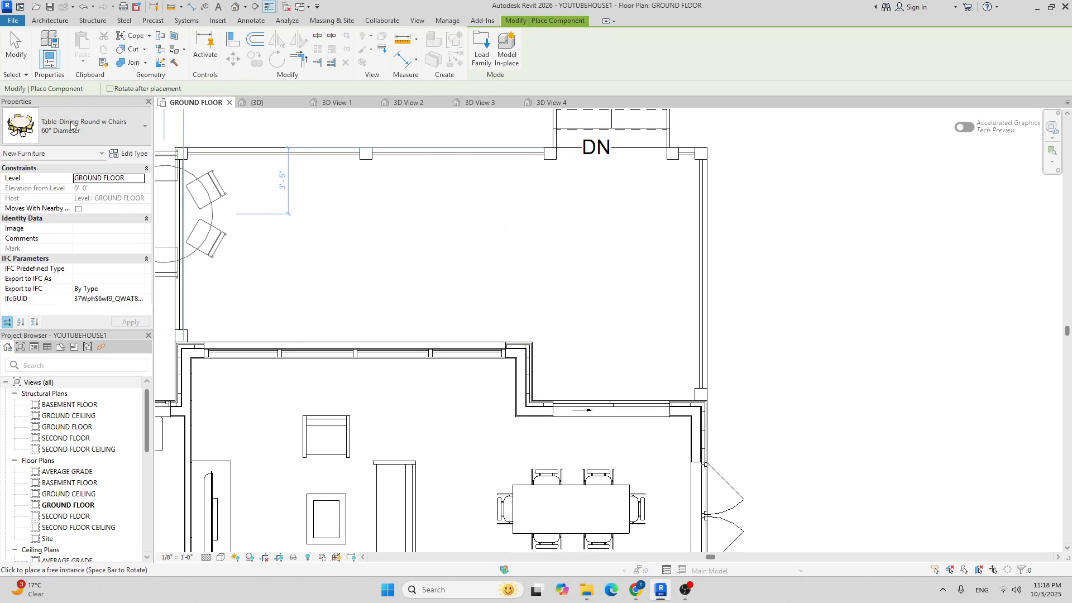
{"action": "left_click", "coordinate": [89, 125]}
{"action": "scroll", "coordinate": [64, 238], "scroll_direction": "down", "scroll_amount": 1}
{"action": "left_click", "coordinate": [44, 246]}
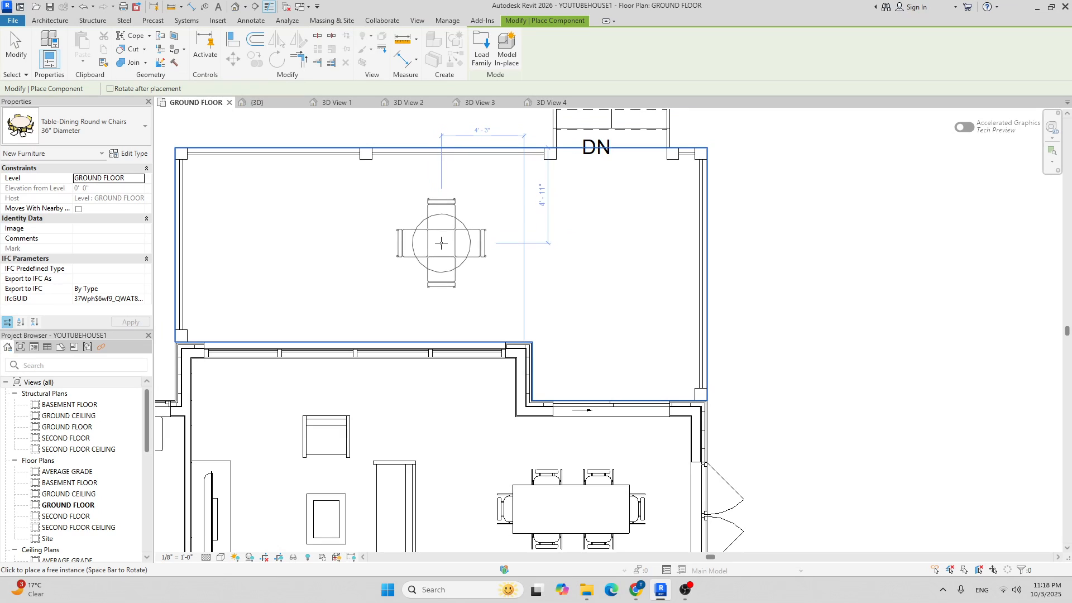
{"action": "left_click", "coordinate": [440, 248]}
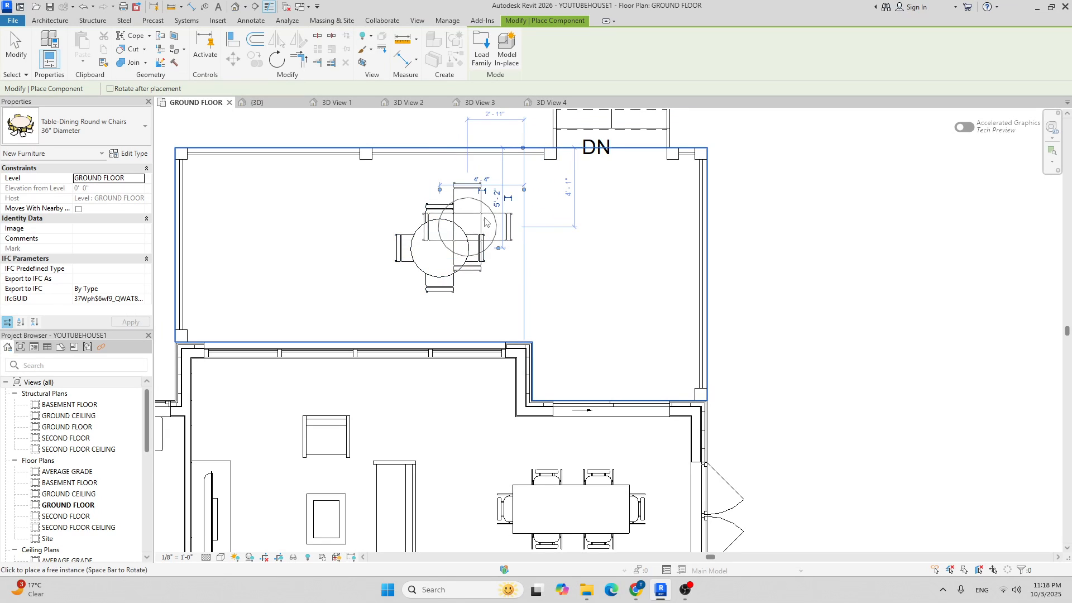
{"action": "scroll", "coordinate": [502, 198], "scroll_direction": "down", "scroll_amount": 3}
{"action": "key", "text": "Escape"}
{"action": "key", "text": "Escape"}
{"action": "scroll", "coordinate": [463, 190], "scroll_direction": "up", "scroll_amount": 3}
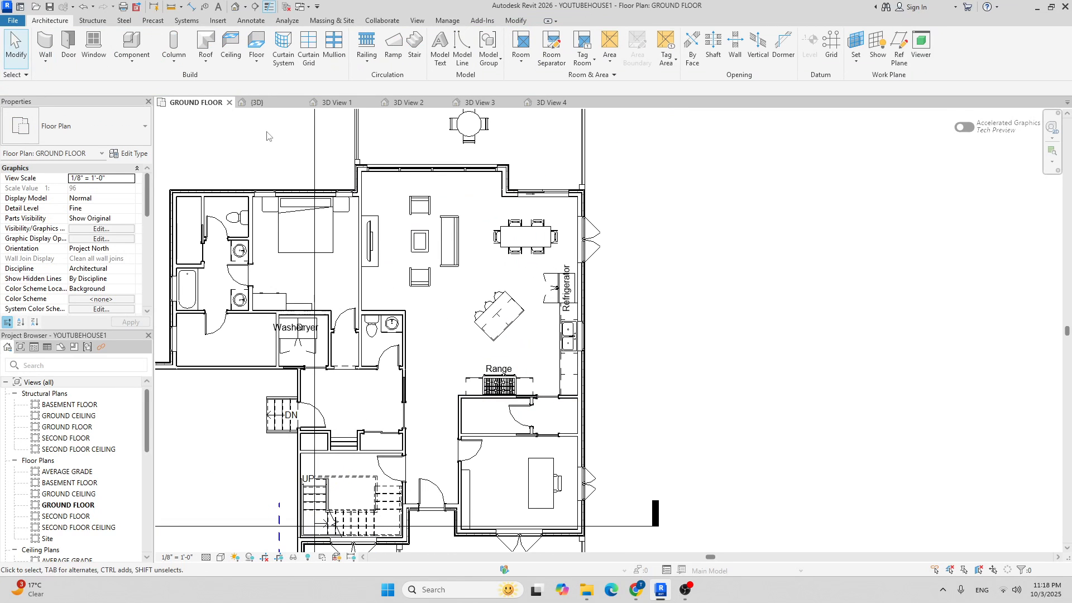
{"action": "scroll", "coordinate": [385, 243], "scroll_direction": "up", "scroll_amount": 2}
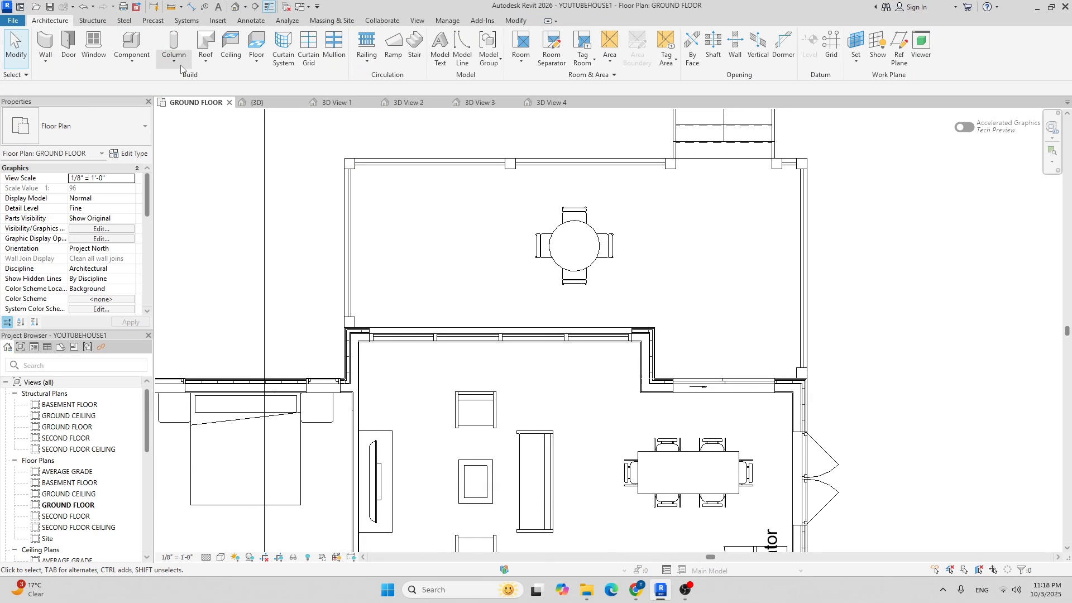
{"action": "left_click", "coordinate": [127, 43]}
Place a Range-48_Inch Grill - Center Left, rotated a quarter turn, against the porch's left wall.
{"action": "left_click", "coordinate": [97, 123]}
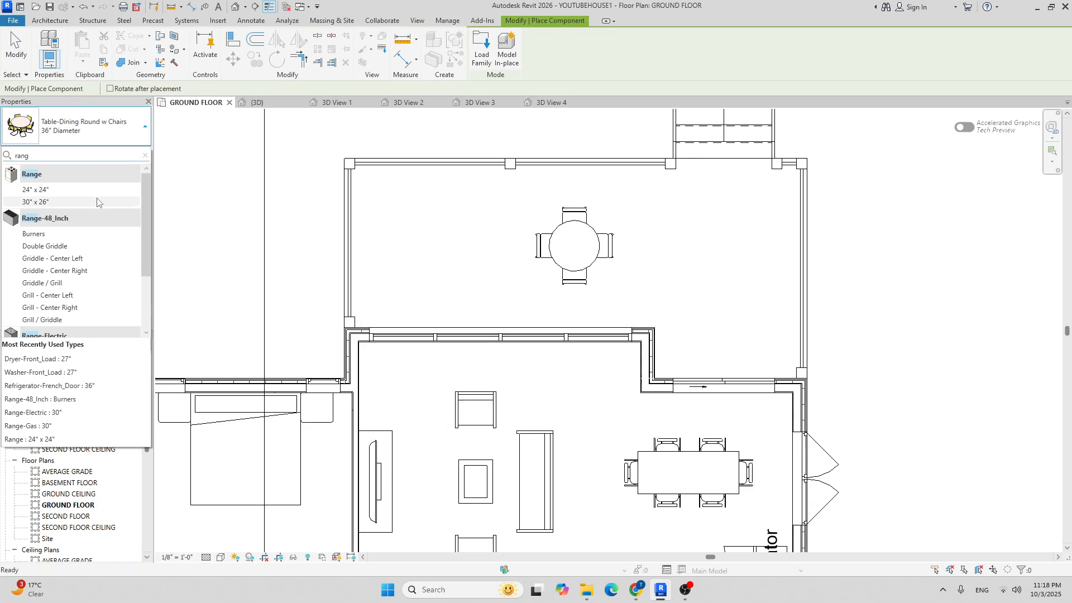
{"action": "scroll", "coordinate": [75, 220], "scroll_direction": "down", "scroll_amount": 2}
{"action": "scroll", "coordinate": [75, 215], "scroll_direction": "up", "scroll_amount": 3}
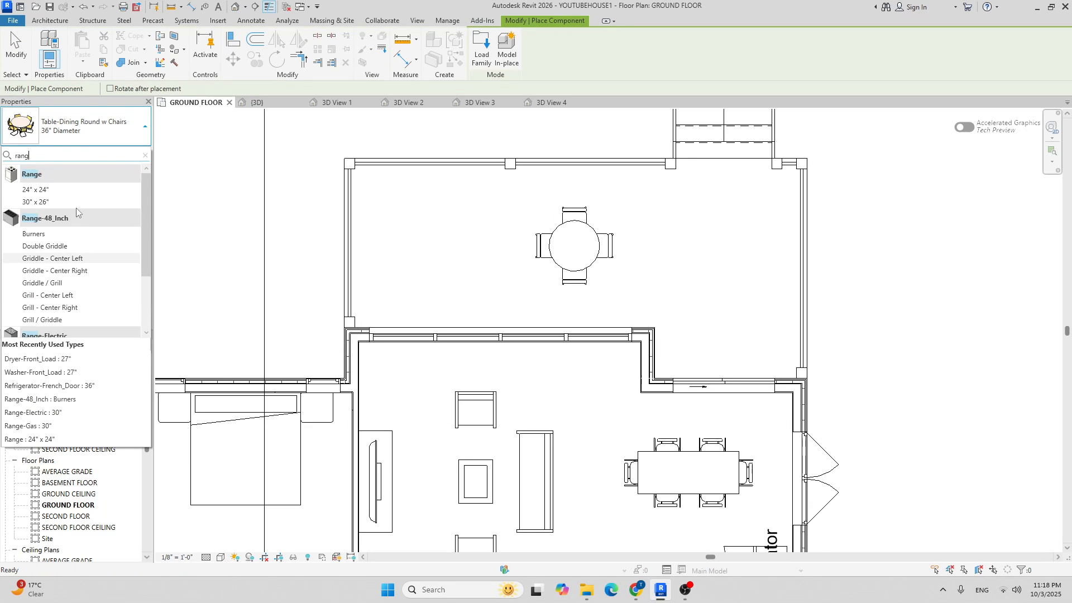
{"action": "left_click", "coordinate": [53, 295]}
{"action": "scroll", "coordinate": [426, 223], "scroll_direction": "up", "scroll_amount": 2}
{"action": "scroll", "coordinate": [400, 207], "scroll_direction": "up", "scroll_amount": 3}
{"action": "key", "text": "space"}
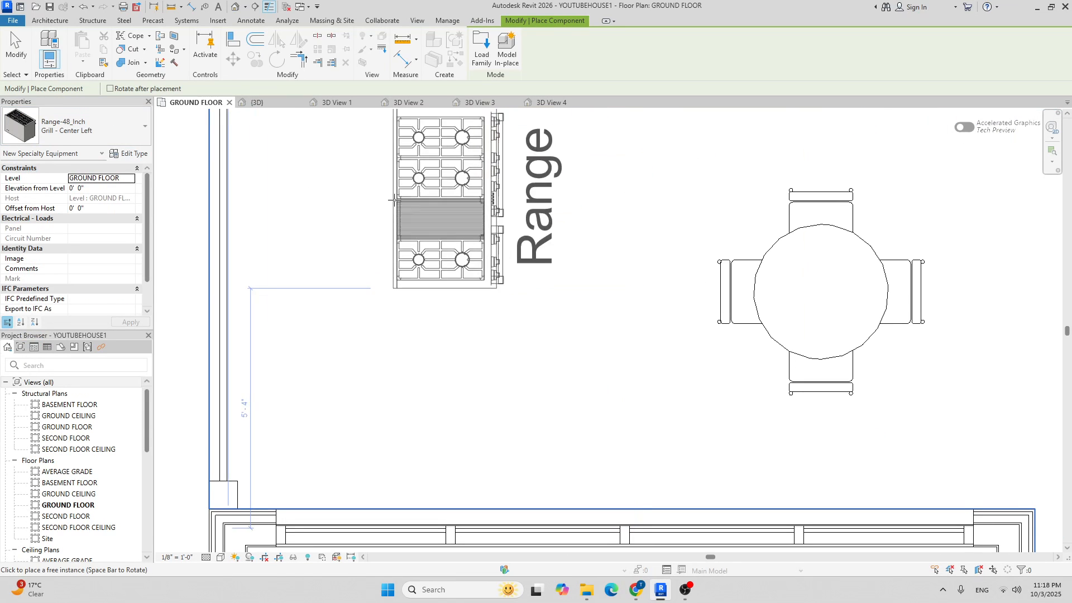
{"action": "scroll", "coordinate": [299, 252], "scroll_direction": "down", "scroll_amount": 4}
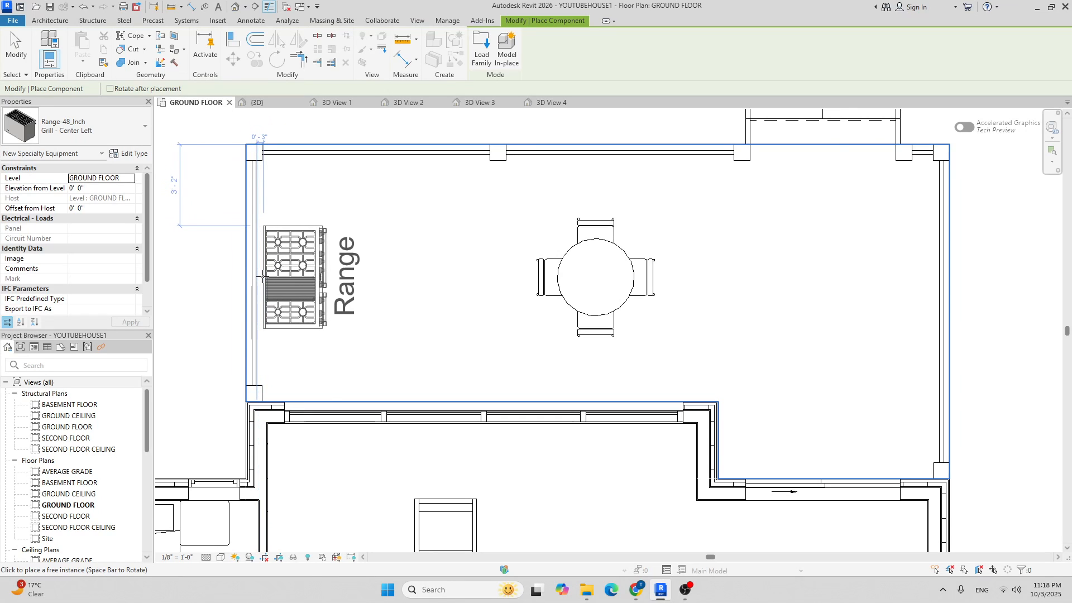
{"action": "left_click", "coordinate": [262, 277]}
{"action": "scroll", "coordinate": [385, 240], "scroll_direction": "down", "scroll_amount": 4}
{"action": "key", "text": "Escape"}
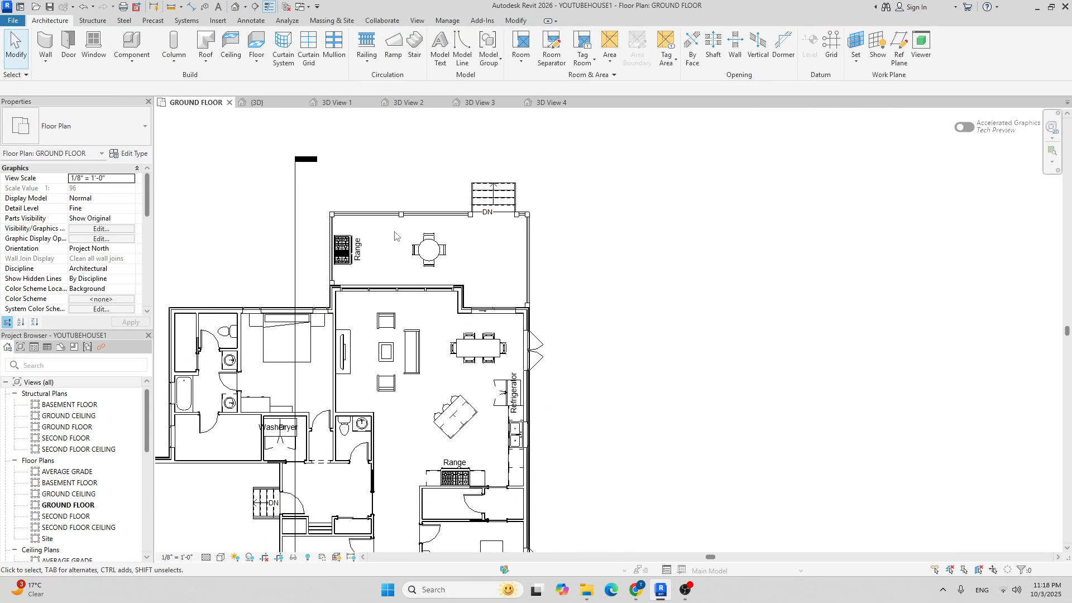
{"action": "left_click", "coordinate": [267, 107]}
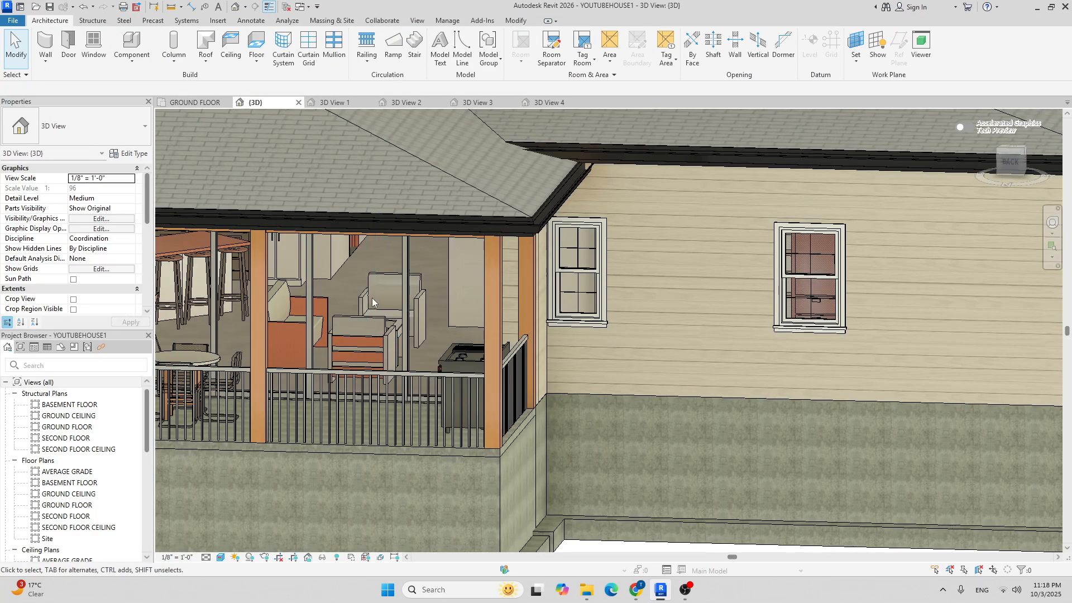
{"action": "middle_click_drag", "start_coordinate": [368, 317], "coordinate": [534, 385], "text": "shift"}
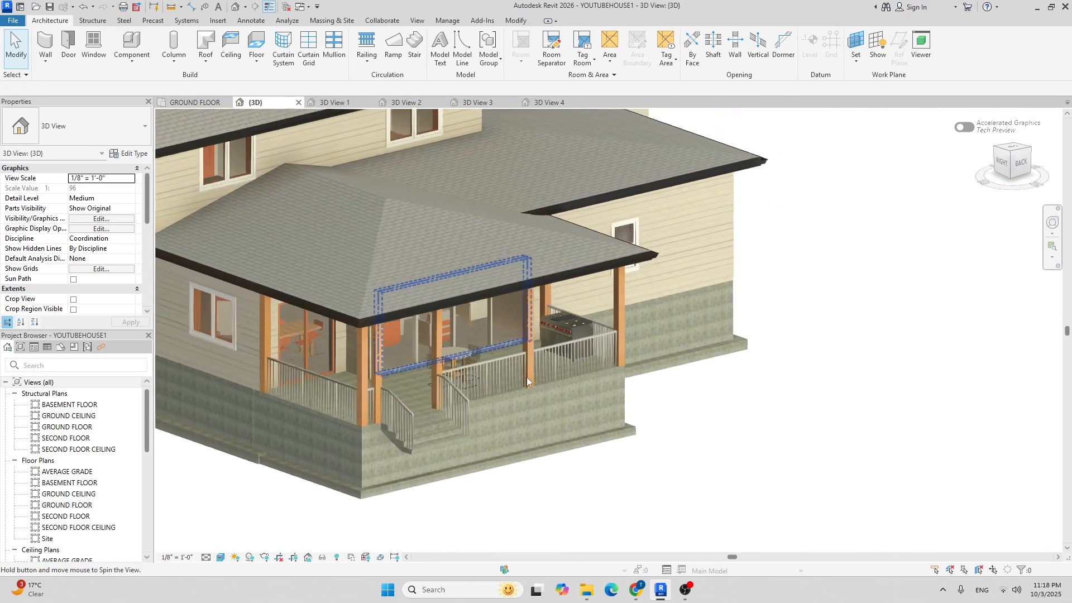
{"action": "scroll", "coordinate": [471, 352], "scroll_direction": "up", "scroll_amount": 3}
{"action": "scroll", "coordinate": [526, 349], "scroll_direction": "down", "scroll_amount": 2}
{"action": "middle_click_drag", "start_coordinate": [573, 345], "coordinate": [500, 373], "text": "shift"}
{"action": "scroll", "coordinate": [360, 372], "scroll_direction": "up", "scroll_amount": 3}
{"action": "scroll", "coordinate": [360, 373], "scroll_direction": "down", "scroll_amount": 3}
{"action": "middle_click_drag", "start_coordinate": [457, 313], "coordinate": [586, 383], "text": "shift"}
{"action": "scroll", "coordinate": [562, 389], "scroll_direction": "up", "scroll_amount": 4}
{"action": "scroll", "coordinate": [563, 389], "scroll_direction": "down", "scroll_amount": 4}
{"action": "middle_click_drag", "start_coordinate": [706, 259], "coordinate": [641, 265], "text": "shift"}
{"action": "scroll", "coordinate": [557, 196], "scroll_direction": "down", "scroll_amount": 2}
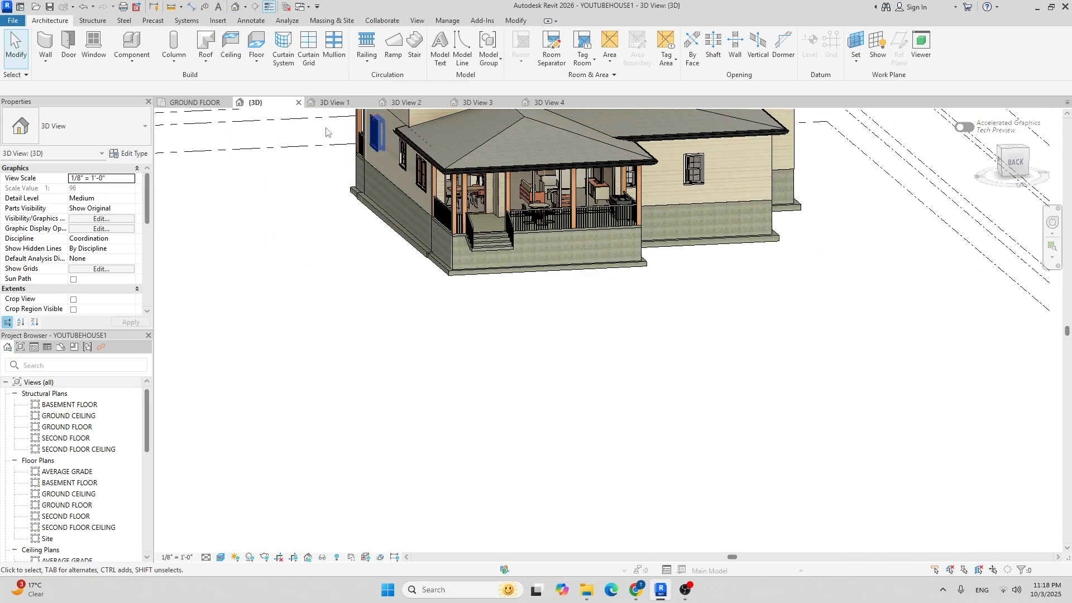
{"action": "left_click", "coordinate": [195, 102]}
{"action": "scroll", "coordinate": [532, 329], "scroll_direction": "up", "scroll_amount": 3}
{"action": "middle_click_drag", "start_coordinate": [532, 329], "coordinate": [561, 277]}
{"action": "middle_click_drag", "start_coordinate": [461, 316], "coordinate": [581, 272]}
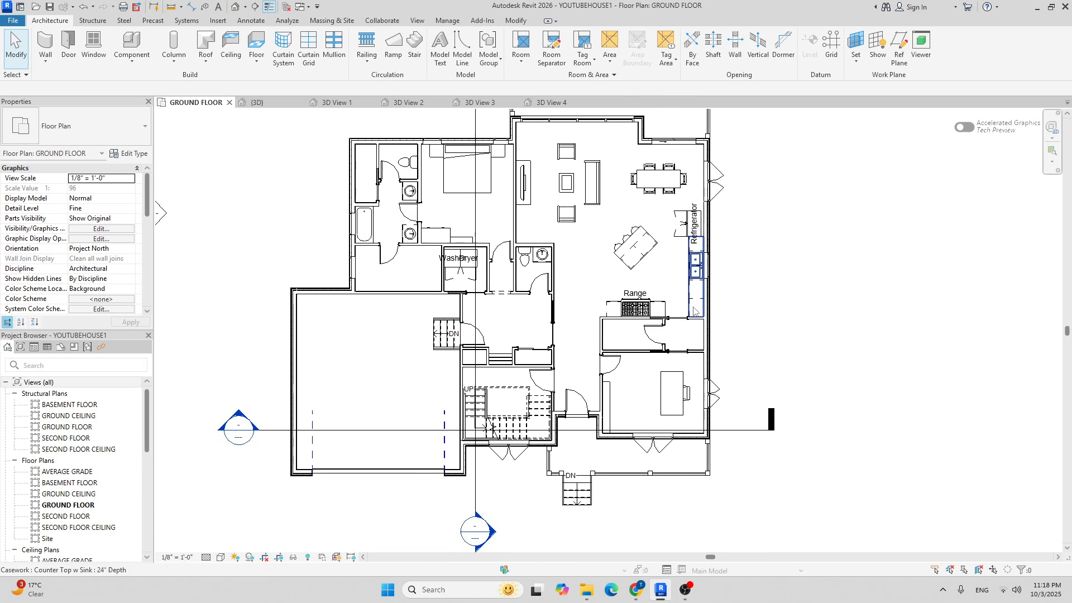
{"action": "middle_click_drag", "start_coordinate": [795, 335], "coordinate": [726, 303]}
{"action": "scroll", "coordinate": [723, 303], "scroll_direction": "down", "scroll_amount": 1}
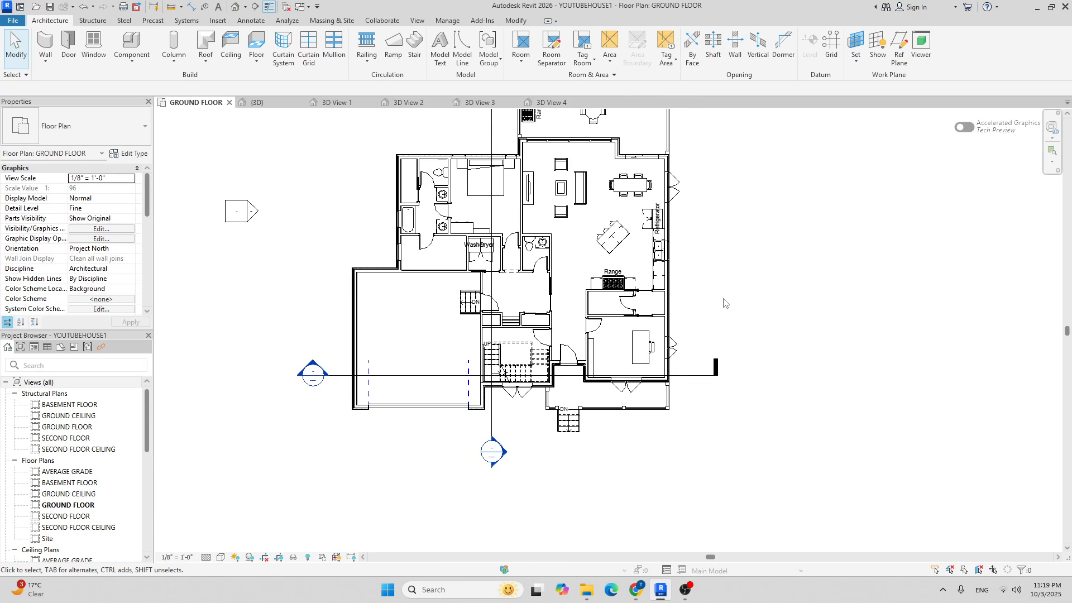
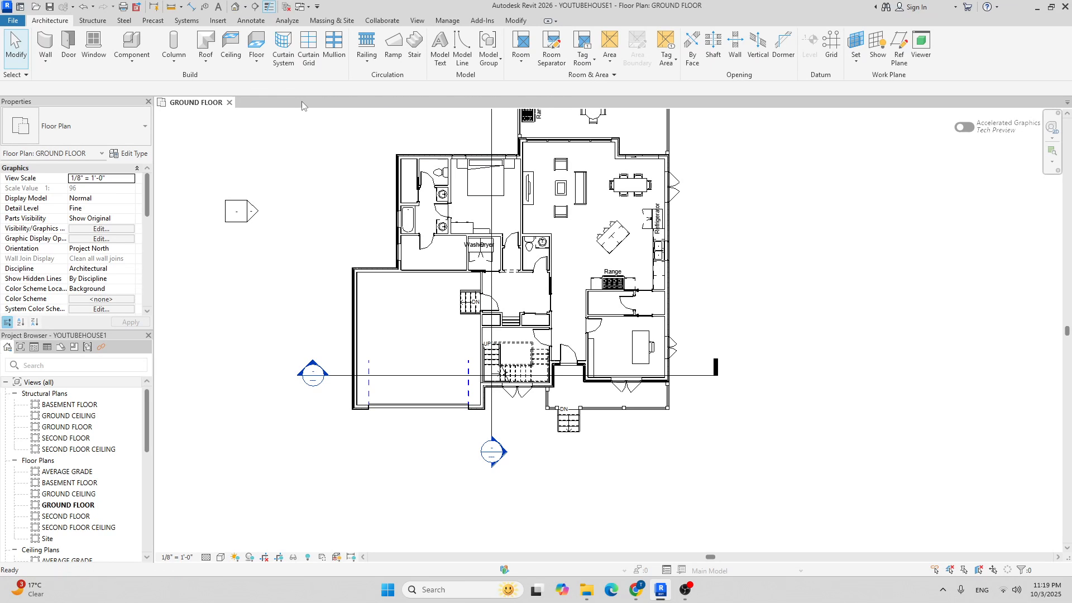
Open the SECOND FLOOR plan and switch its visual style to Hidden Line.
{"action": "scroll", "coordinate": [307, 222], "scroll_direction": "down", "scroll_amount": 2}
{"action": "double_click", "coordinate": [96, 516]}
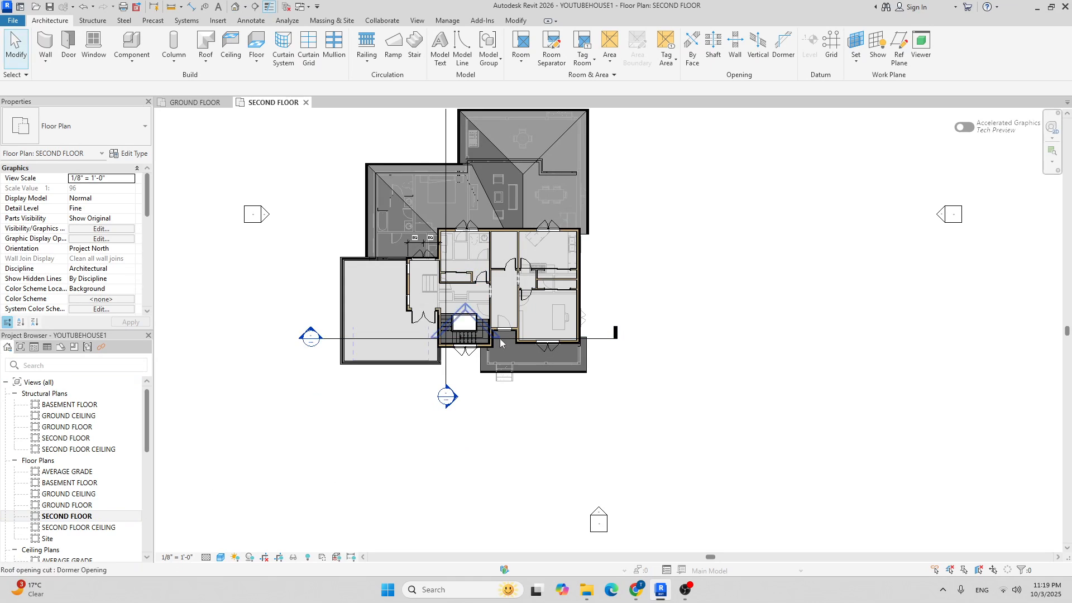
{"action": "scroll", "coordinate": [491, 245], "scroll_direction": "up", "scroll_amount": 3}
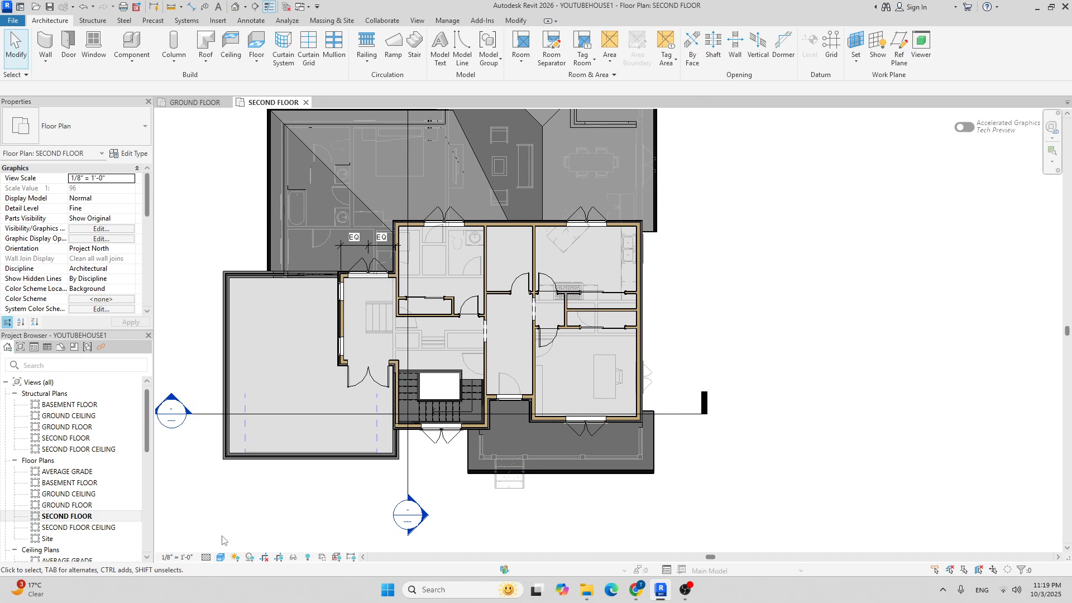
{"action": "left_click", "coordinate": [221, 557]}
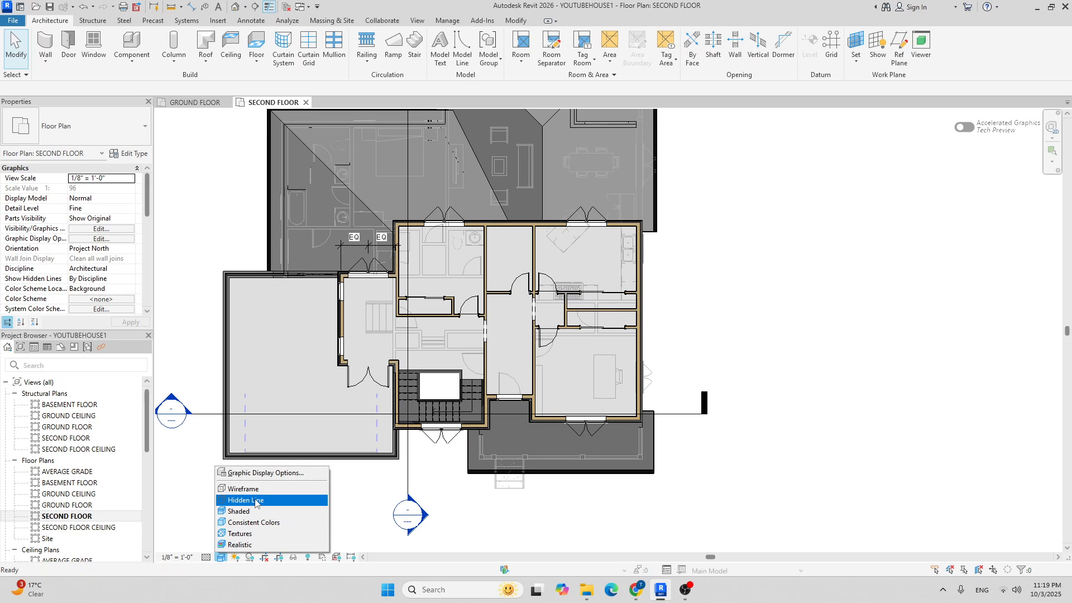
{"action": "left_click", "coordinate": [255, 501]}
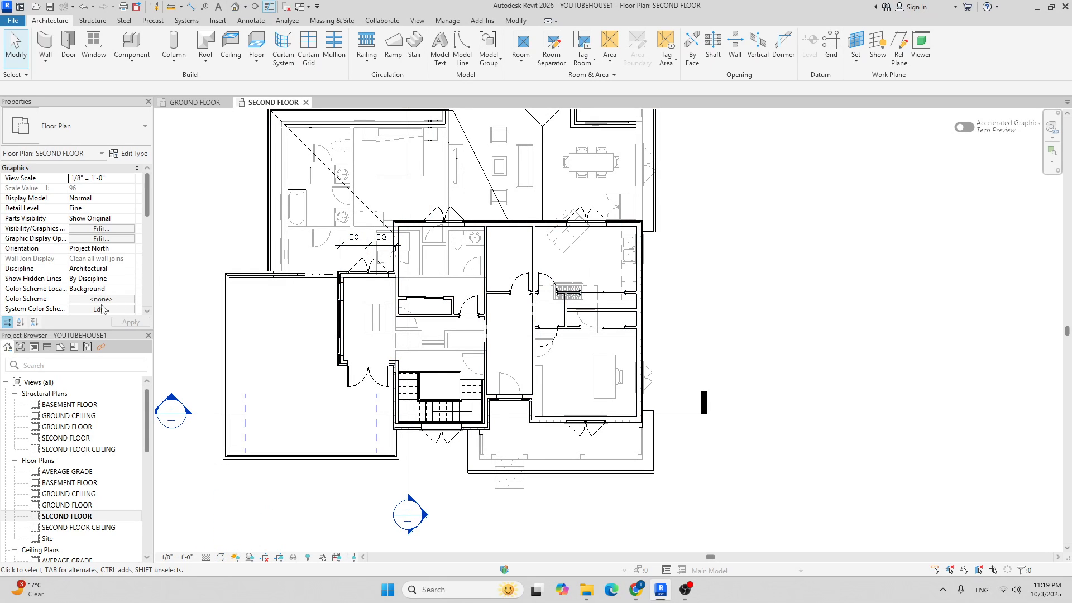
Set the plan's Underlay Base Level to None so the floor below disappears.
{"action": "scroll", "coordinate": [96, 260], "scroll_direction": "down", "scroll_amount": 3}
{"action": "scroll", "coordinate": [112, 241], "scroll_direction": "down", "scroll_amount": 3}
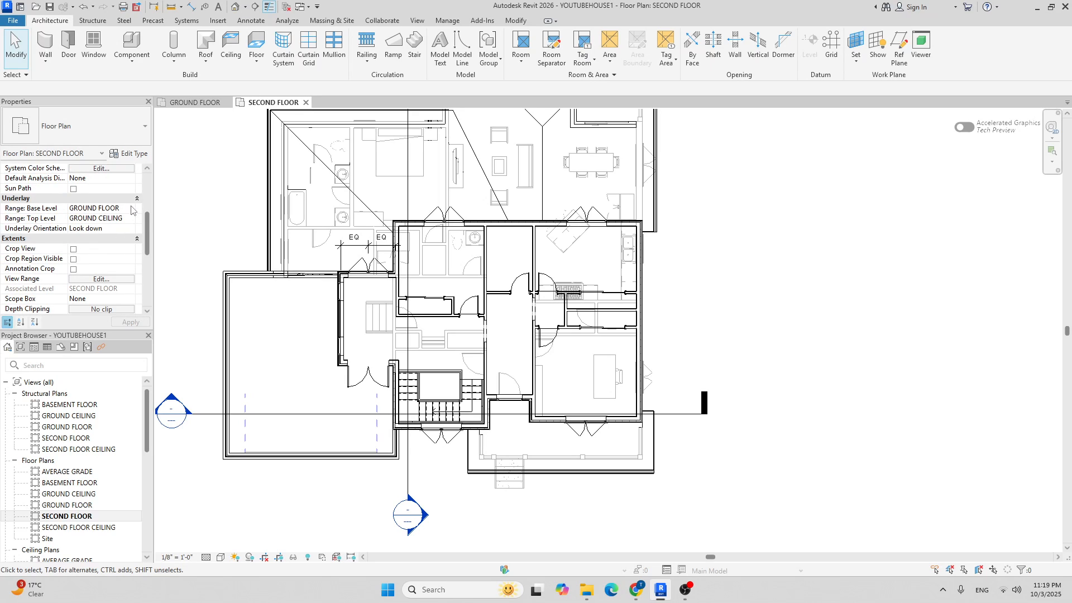
{"action": "left_click", "coordinate": [131, 208]}
{"action": "left_click", "coordinate": [121, 219]}
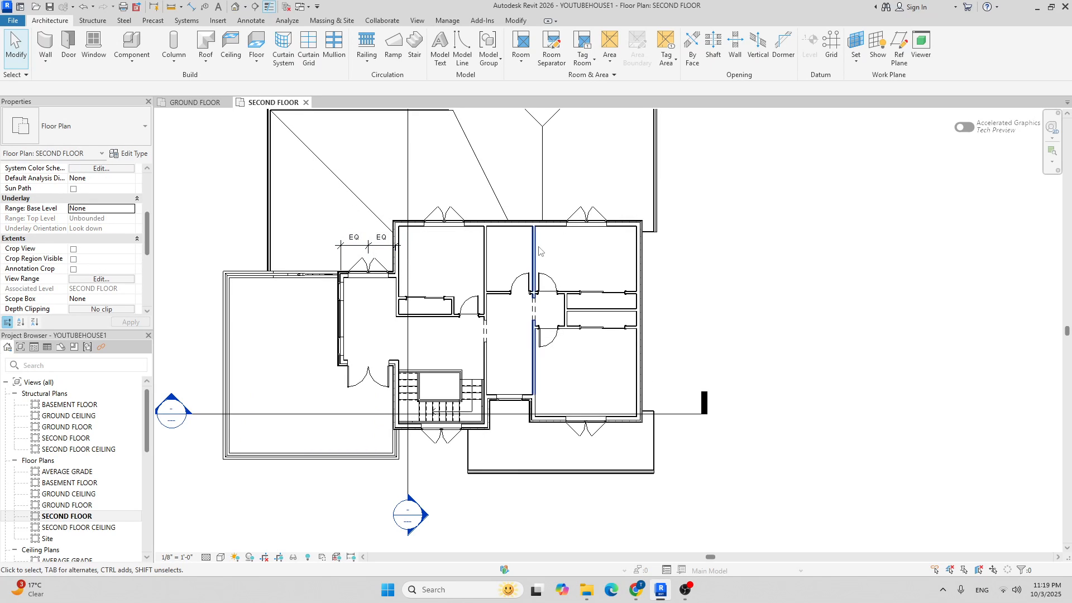
{"action": "scroll", "coordinate": [744, 309], "scroll_direction": "down", "scroll_amount": 3}
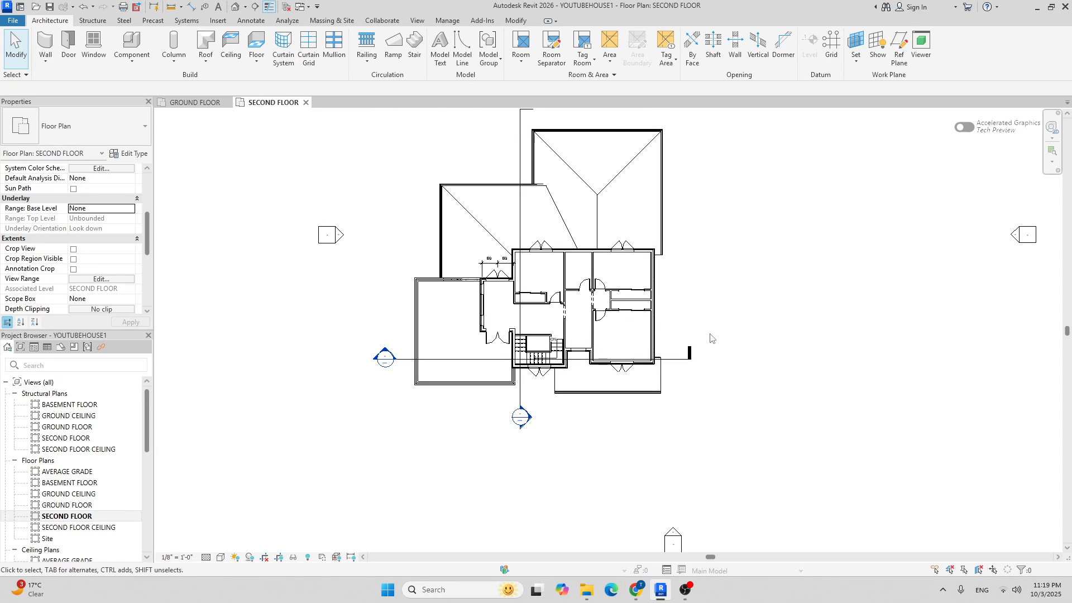
{"action": "scroll", "coordinate": [710, 338], "scroll_direction": "up", "scroll_amount": 3}
{"action": "middle_click_drag", "start_coordinate": [456, 342], "coordinate": [495, 330]}
{"action": "scroll", "coordinate": [546, 367], "scroll_direction": "up", "scroll_amount": 2}
{"action": "scroll", "coordinate": [587, 398], "scroll_direction": "down", "scroll_amount": 2}
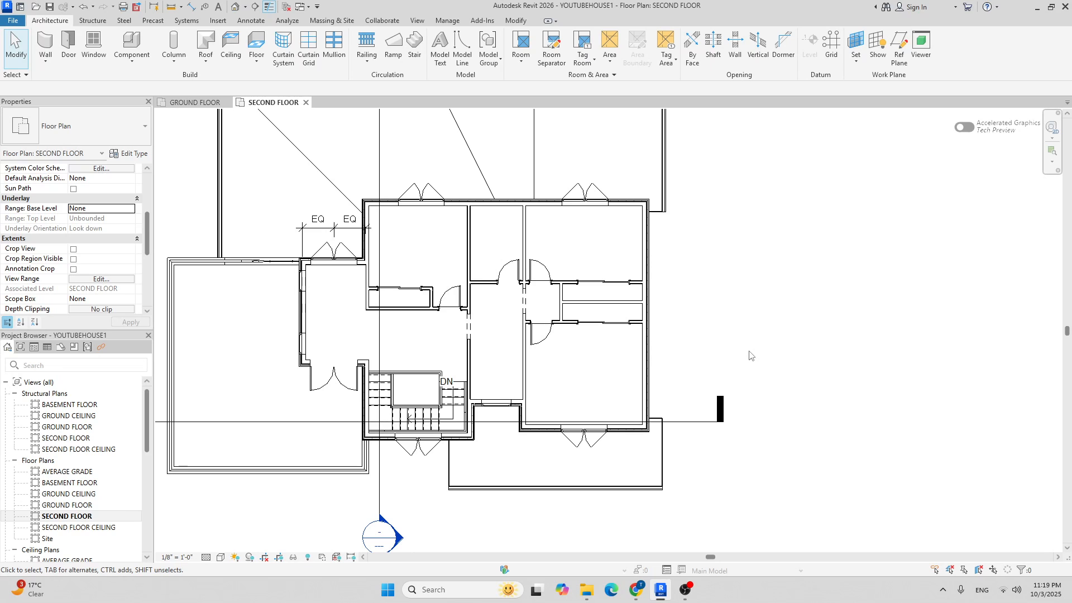
{"action": "scroll", "coordinate": [729, 381], "scroll_direction": "up", "scroll_amount": 5}
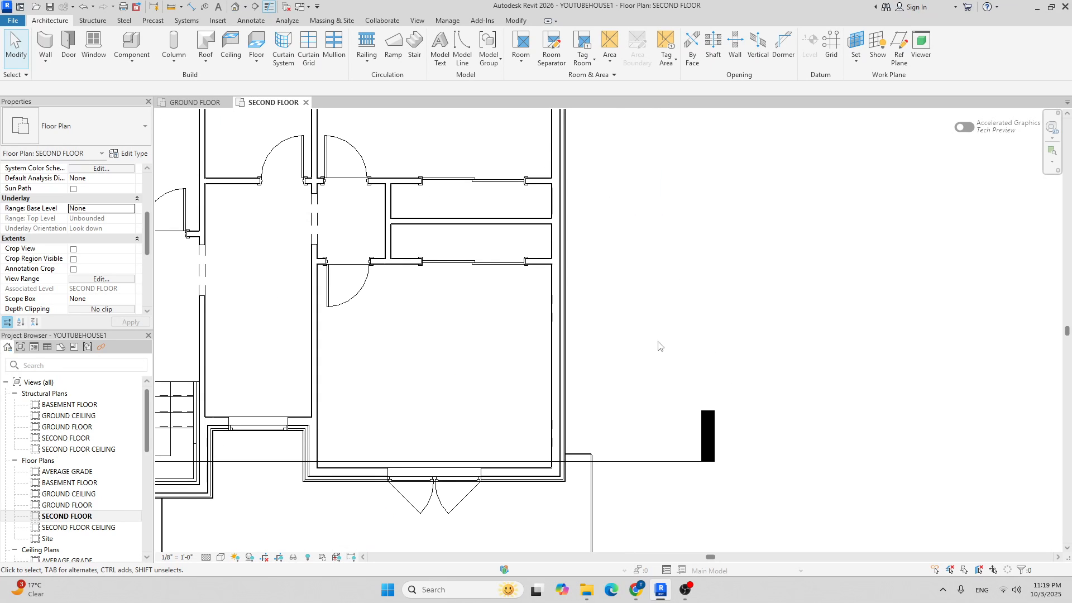
{"action": "scroll", "coordinate": [649, 341], "scroll_direction": "down", "scroll_amount": 4}
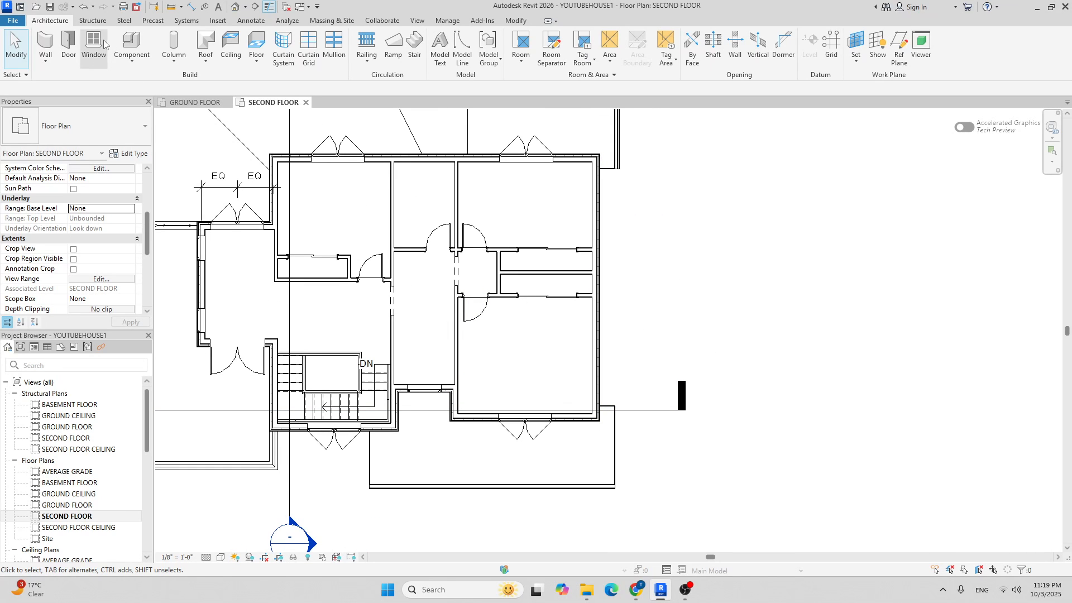
Place a Bed-Standard Queen 60" x 79" against the right bedroom's right wall.
{"action": "right_click", "coordinate": [133, 62]}
{"action": "left_click", "coordinate": [127, 45]}
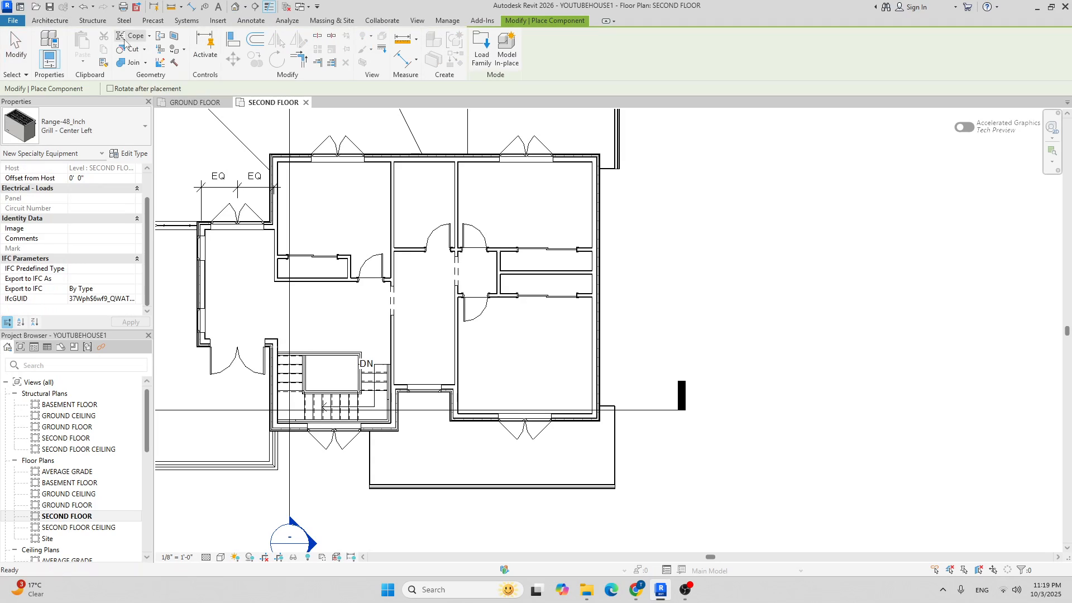
{"action": "left_click", "coordinate": [84, 122]}
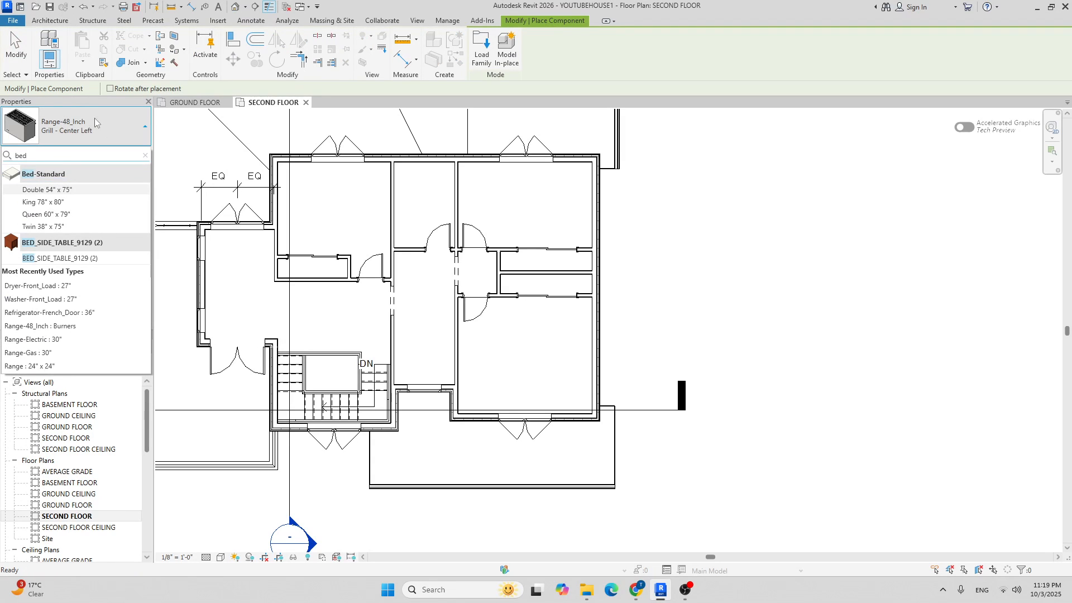
{"action": "left_click", "coordinate": [67, 218]}
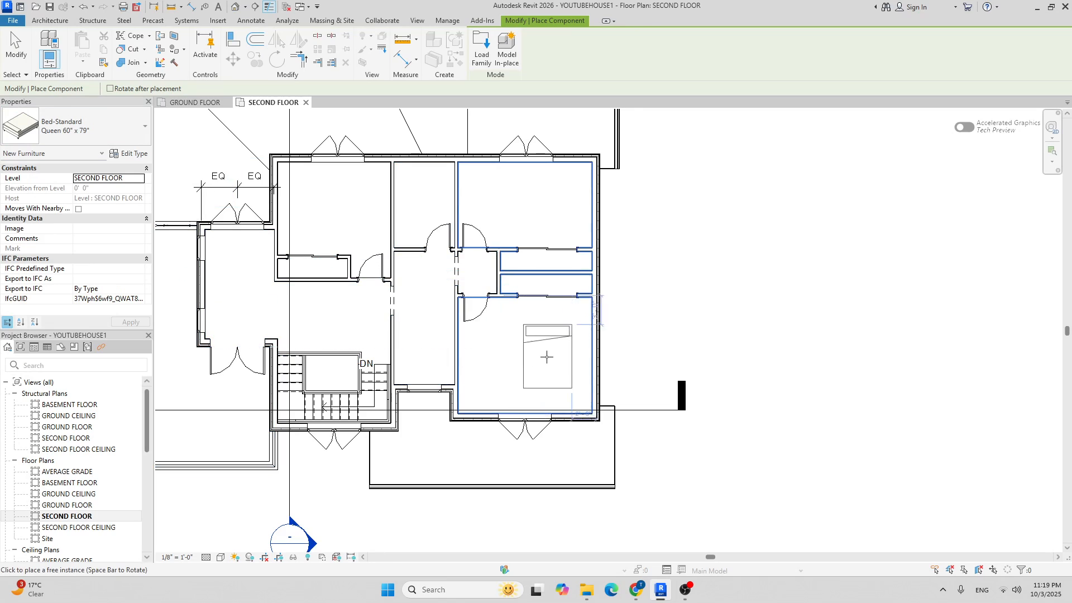
{"action": "scroll", "coordinate": [547, 358], "scroll_direction": "up", "scroll_amount": 2}
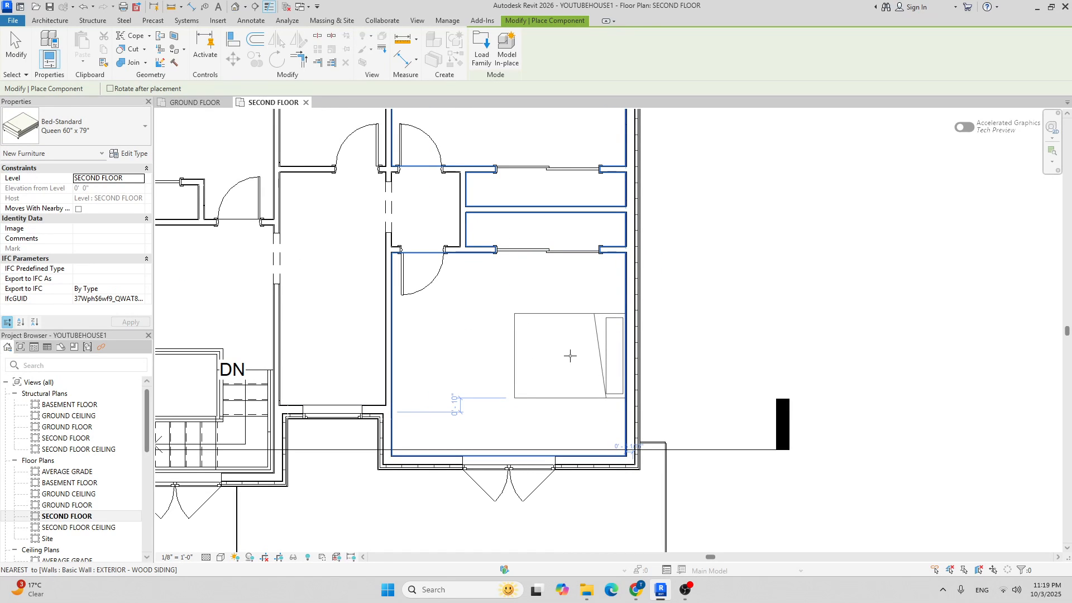
{"action": "left_click", "coordinate": [570, 355]}
{"action": "scroll", "coordinate": [512, 337], "scroll_direction": "down", "scroll_amount": 3}
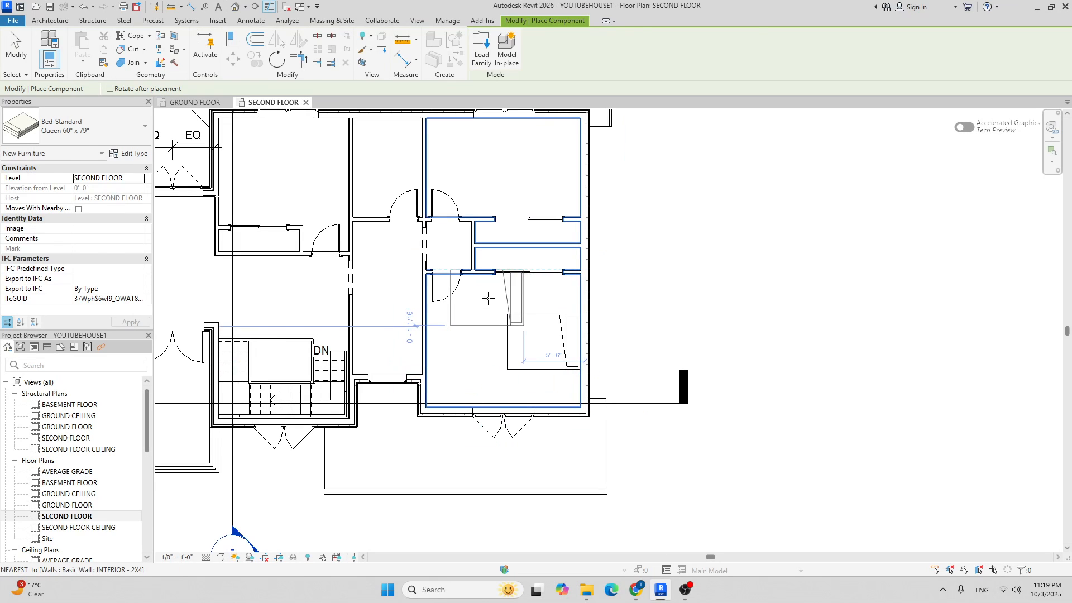
{"action": "key", "text": "Escape"}
{"action": "key", "text": "Escape"}
{"action": "scroll", "coordinate": [522, 325], "scroll_direction": "up", "scroll_amount": 4}
{"action": "middle_click_drag", "start_coordinate": [510, 289], "coordinate": [456, 297]}
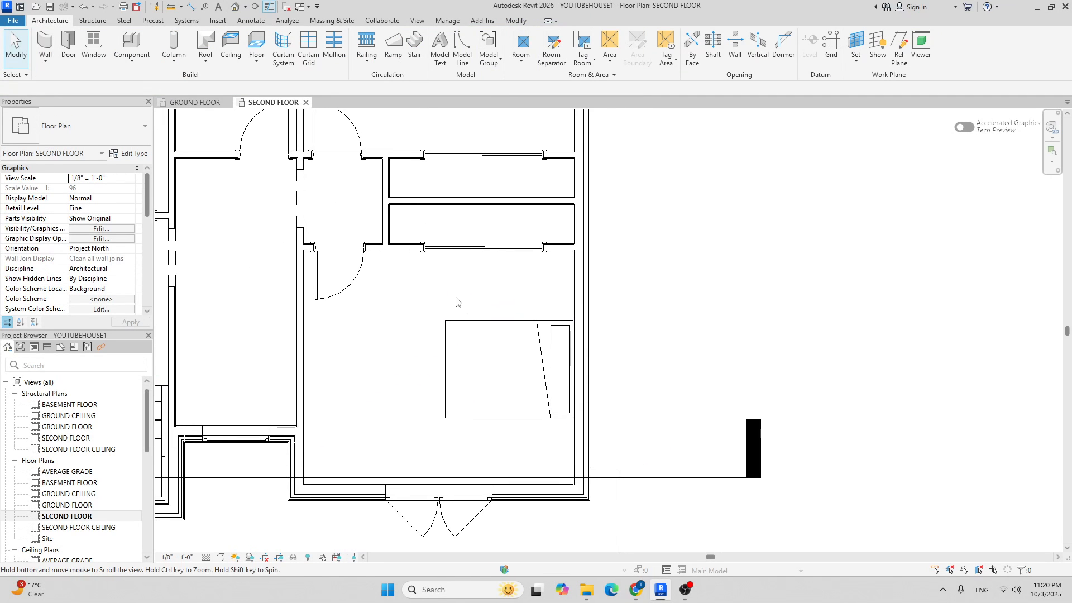
Place a BED_SIDE_TABLE_9129 near the head of the bed.
{"action": "left_click", "coordinate": [132, 44]}
{"action": "right_click", "coordinate": [108, 128]}
{"action": "left_click", "coordinate": [86, 125]}
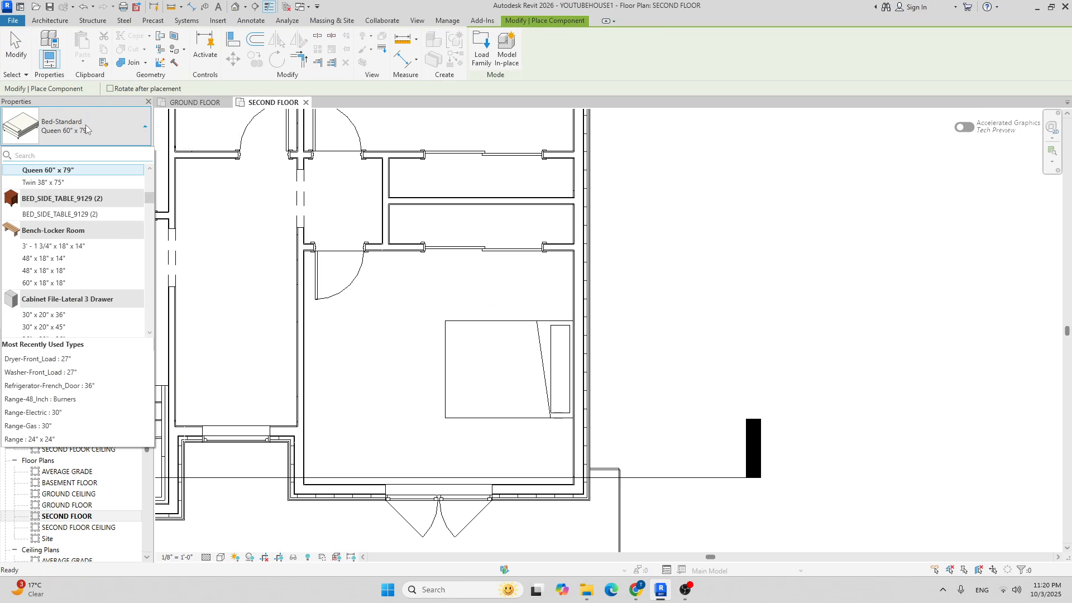
{"action": "left_click", "coordinate": [59, 214]}
{"action": "scroll", "coordinate": [558, 295], "scroll_direction": "up", "scroll_amount": 4}
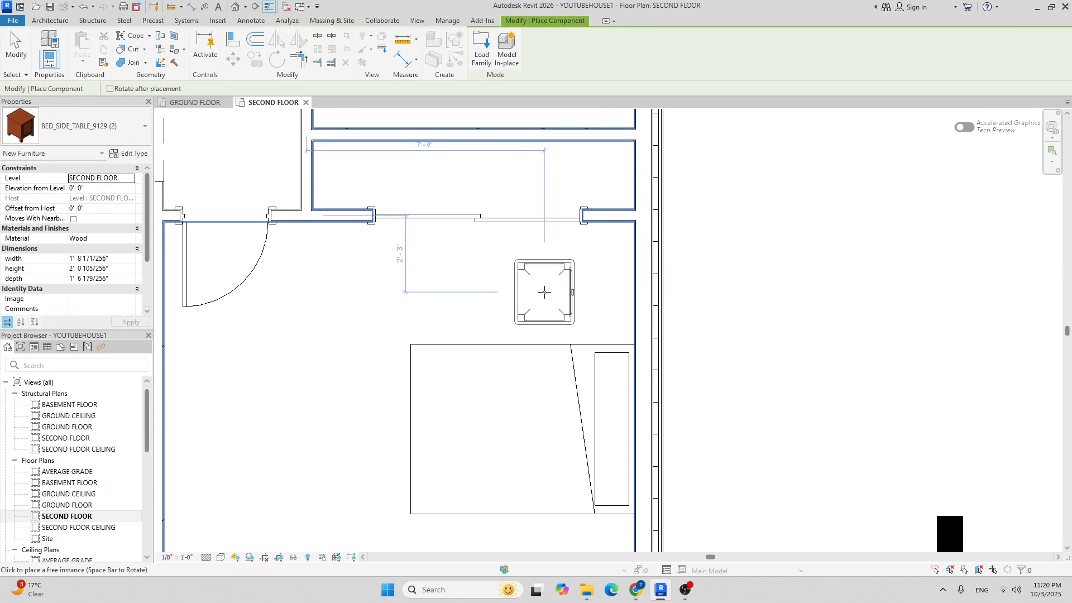
{"action": "scroll", "coordinate": [596, 304], "scroll_direction": "up", "scroll_amount": 3}
{"action": "left_click", "coordinate": [605, 299]}
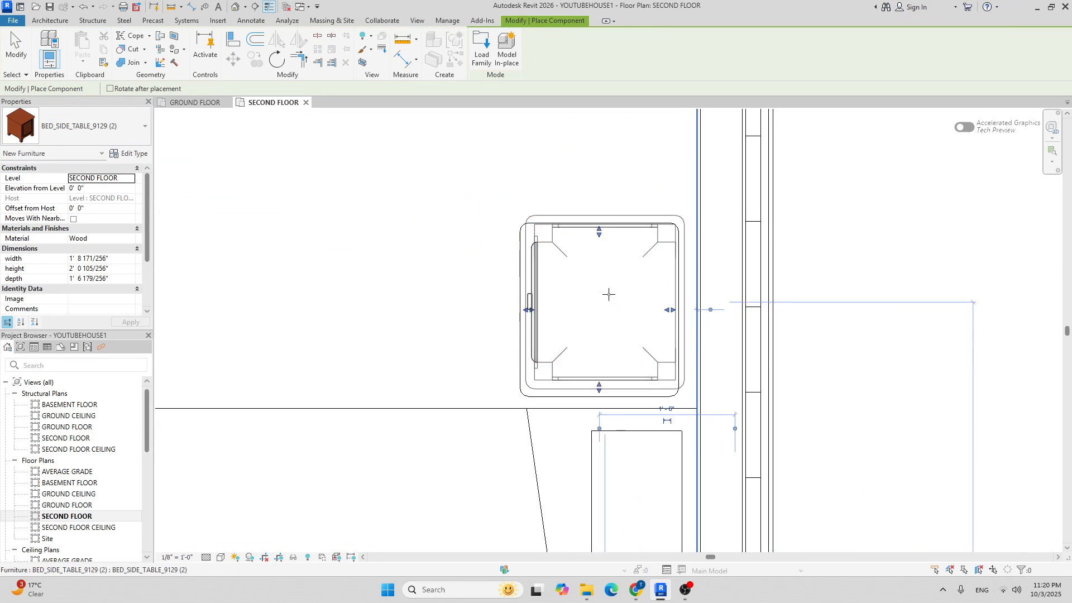
{"action": "scroll", "coordinate": [605, 299], "scroll_direction": "down", "scroll_amount": 3}
{"action": "key", "text": "Escape"}
{"action": "key", "text": "Escape"}
Move the bedside table against the wall, aligned with the bed's head edge.
{"action": "left_click", "coordinate": [654, 280]}
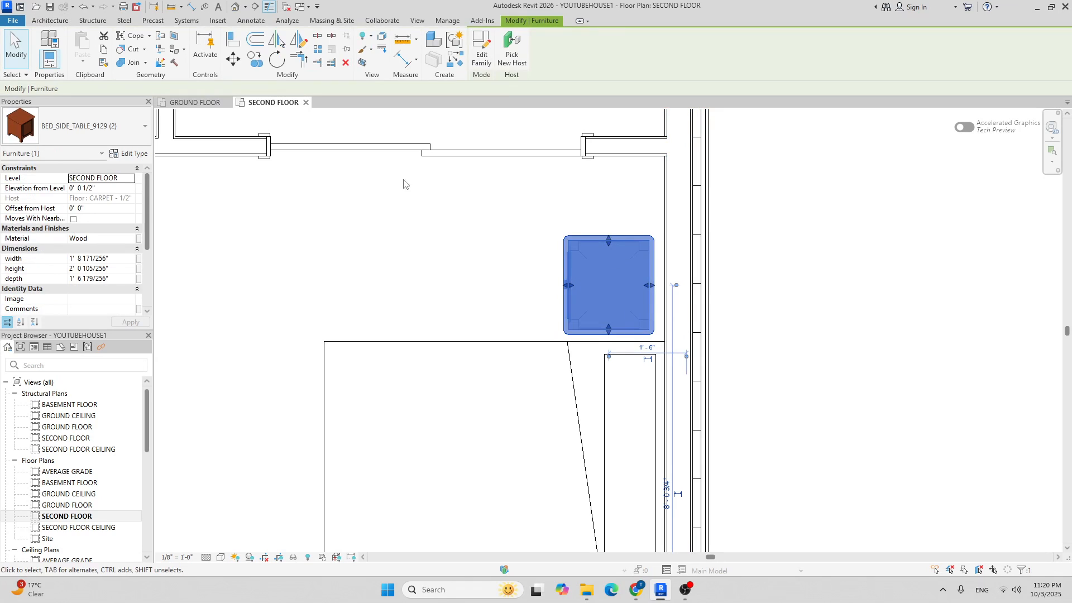
{"action": "left_click", "coordinate": [233, 59]}
{"action": "scroll", "coordinate": [611, 266], "scroll_direction": "up", "scroll_amount": 3}
{"action": "left_click", "coordinate": [726, 319]}
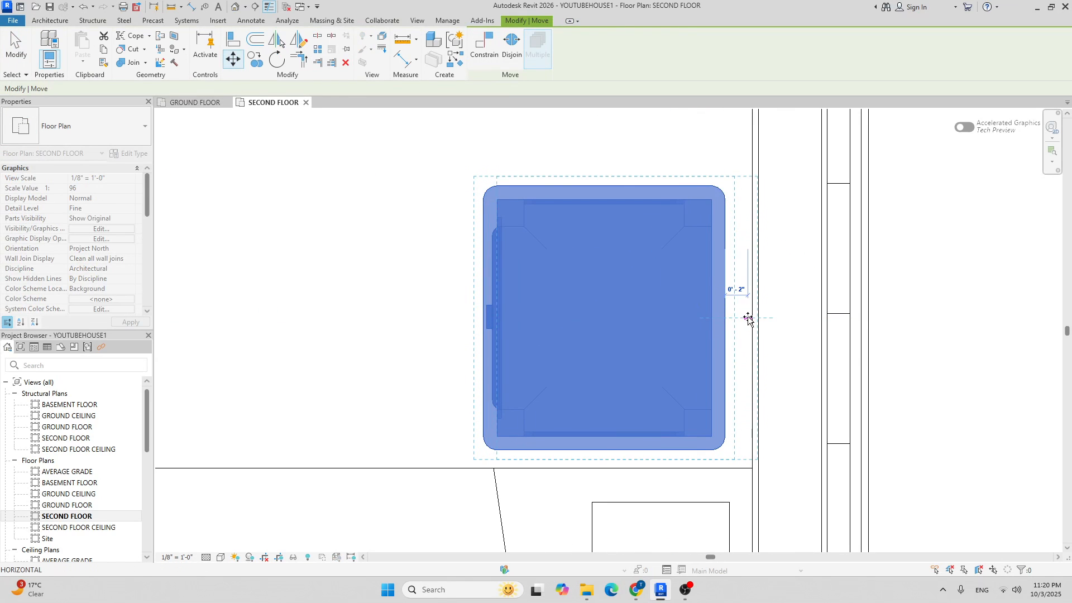
{"action": "left_click", "coordinate": [750, 318]}
{"action": "middle_click_drag", "start_coordinate": [659, 287], "coordinate": [483, 213]}
{"action": "scroll", "coordinate": [484, 213], "scroll_direction": "down", "scroll_amount": 2}
{"action": "left_click", "coordinate": [233, 59]}
{"action": "scroll", "coordinate": [485, 295], "scroll_direction": "up", "scroll_amount": 3}
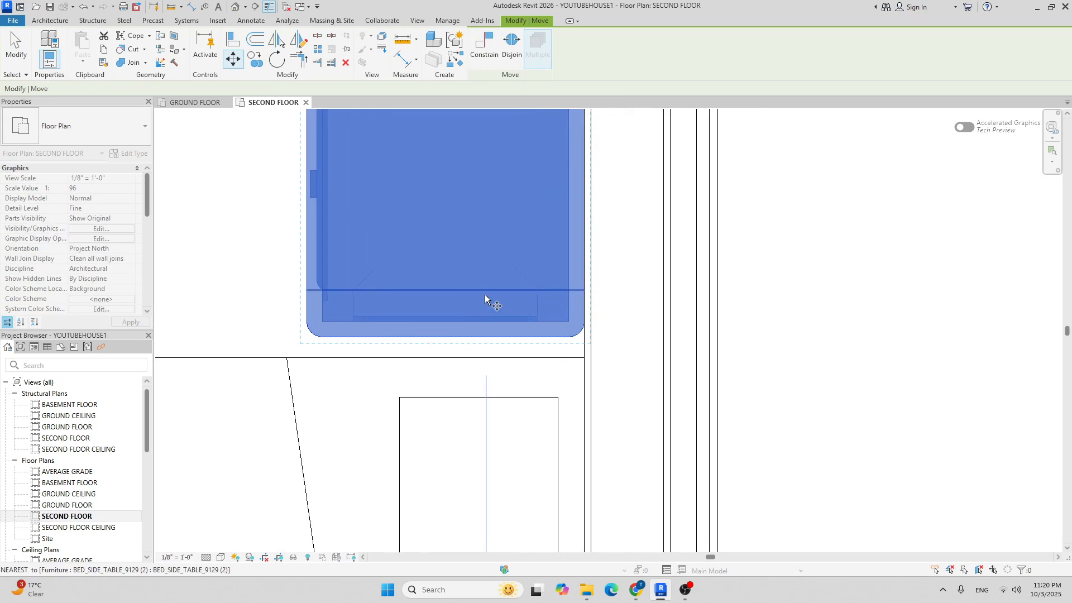
{"action": "left_click", "coordinate": [445, 336]}
{"action": "left_click", "coordinate": [444, 360]}
{"action": "scroll", "coordinate": [430, 287], "scroll_direction": "down", "scroll_amount": 3}
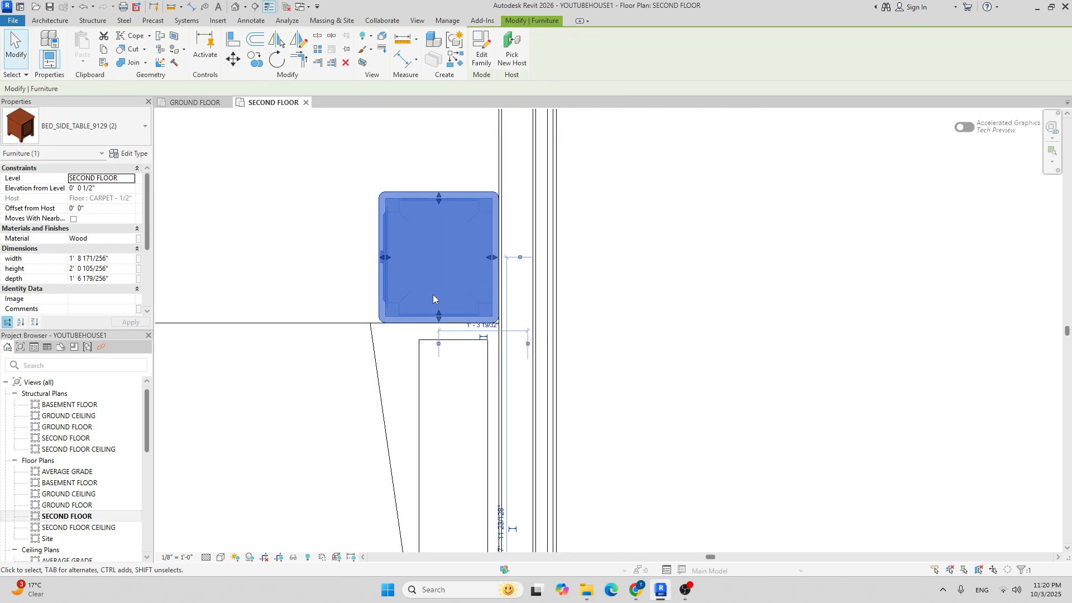
Copy the bedside table to the other side of the bed.
{"action": "left_click", "coordinate": [260, 65]}
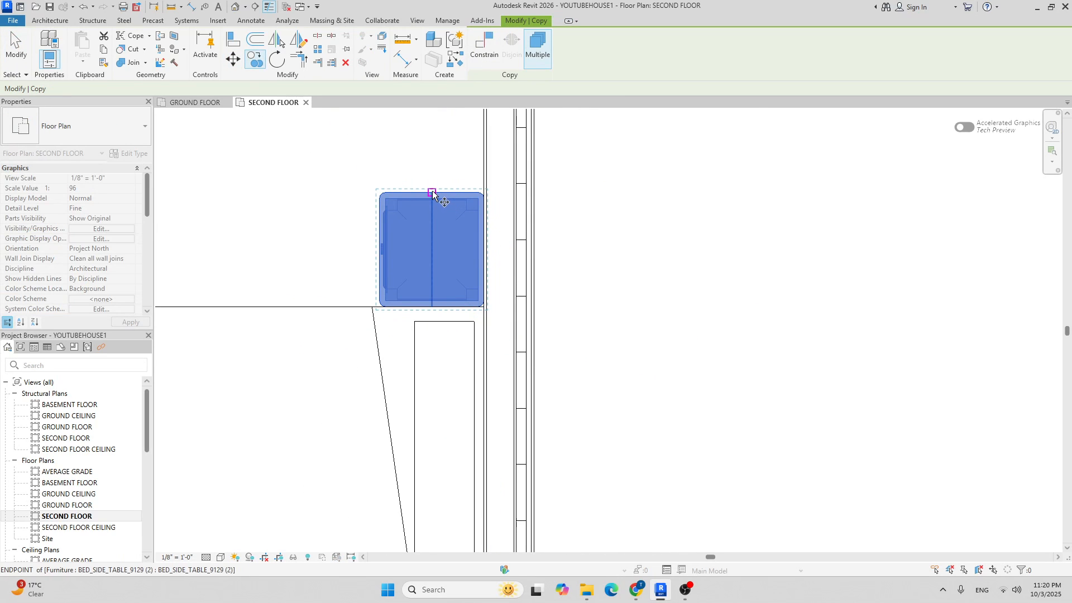
{"action": "left_click", "coordinate": [433, 194]}
{"action": "middle_click_drag", "start_coordinate": [462, 355], "coordinate": [477, 166]}
{"action": "scroll", "coordinate": [476, 173], "scroll_direction": "down", "scroll_amount": 3}
{"action": "scroll", "coordinate": [469, 302], "scroll_direction": "up", "scroll_amount": 3}
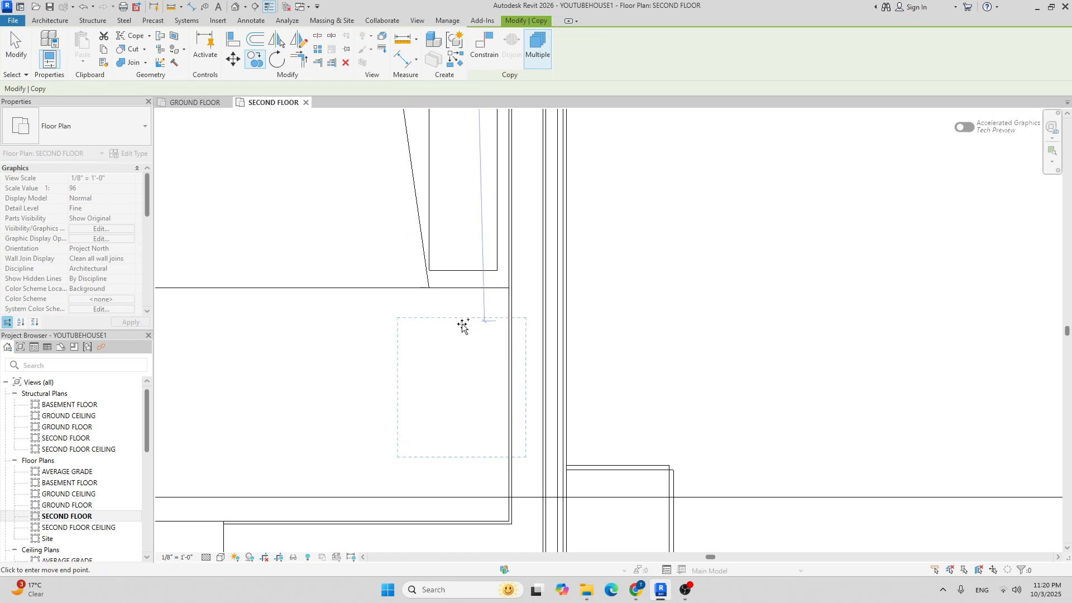
{"action": "left_click", "coordinate": [448, 289]}
{"action": "scroll", "coordinate": [530, 279], "scroll_direction": "down", "scroll_amount": 5}
{"action": "key", "text": "Escape"}
{"action": "key", "text": "Escape"}
{"action": "middle_click_drag", "start_coordinate": [435, 212], "coordinate": [404, 248]}
{"action": "scroll", "coordinate": [437, 239], "scroll_direction": "up", "scroll_amount": 2}
{"action": "scroll", "coordinate": [390, 290], "scroll_direction": "down", "scroll_amount": 3}
{"action": "scroll", "coordinate": [690, 275], "scroll_direction": "up", "scroll_amount": 2}
{"action": "scroll", "coordinate": [702, 297], "scroll_direction": "down", "scroll_amount": 4}
{"action": "scroll", "coordinate": [496, 331], "scroll_direction": "up", "scroll_amount": 4}
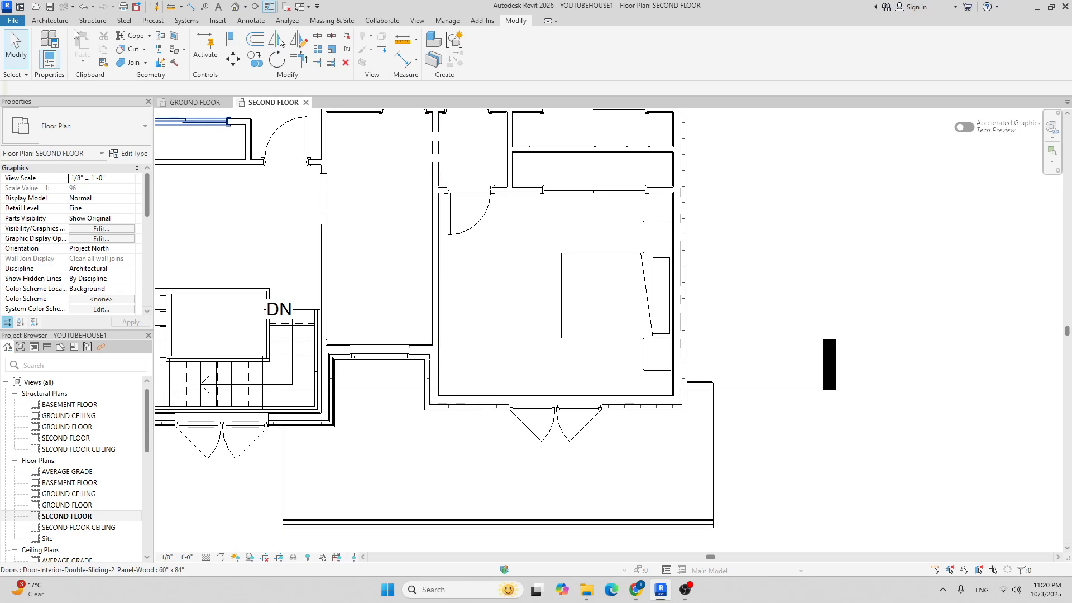
Place a Sofa 29", turned 90°, by the bedroom's left wall.
{"action": "right_click", "coordinate": [53, 23]}
{"action": "right_click", "coordinate": [130, 45]}
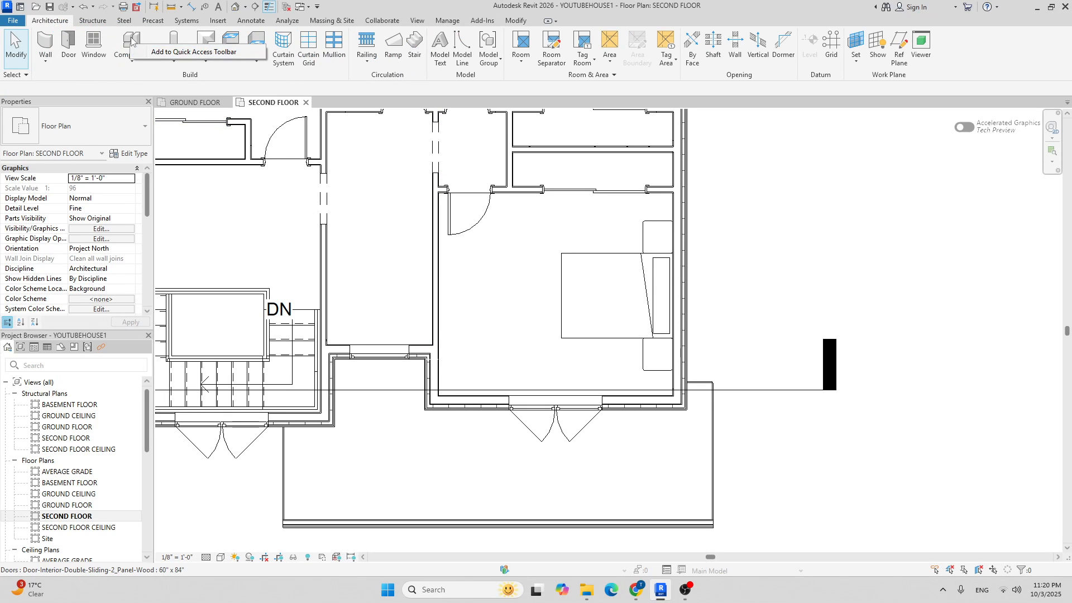
{"action": "left_click", "coordinate": [131, 41]}
{"action": "left_click", "coordinate": [90, 130]}
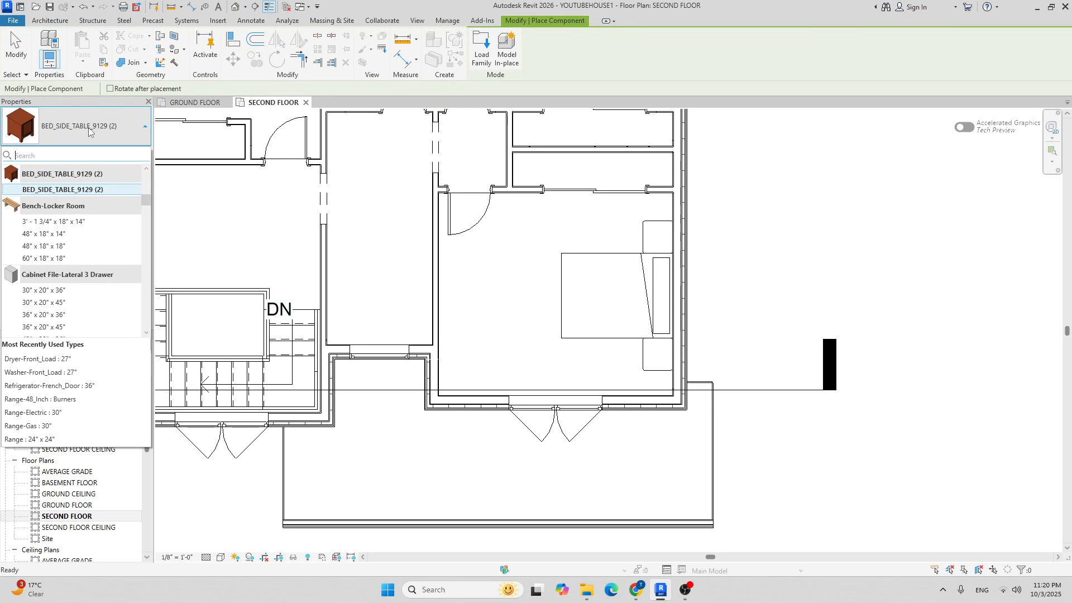
{"action": "type", "text": "sofa"}
{"action": "left_click", "coordinate": [95, 190]}
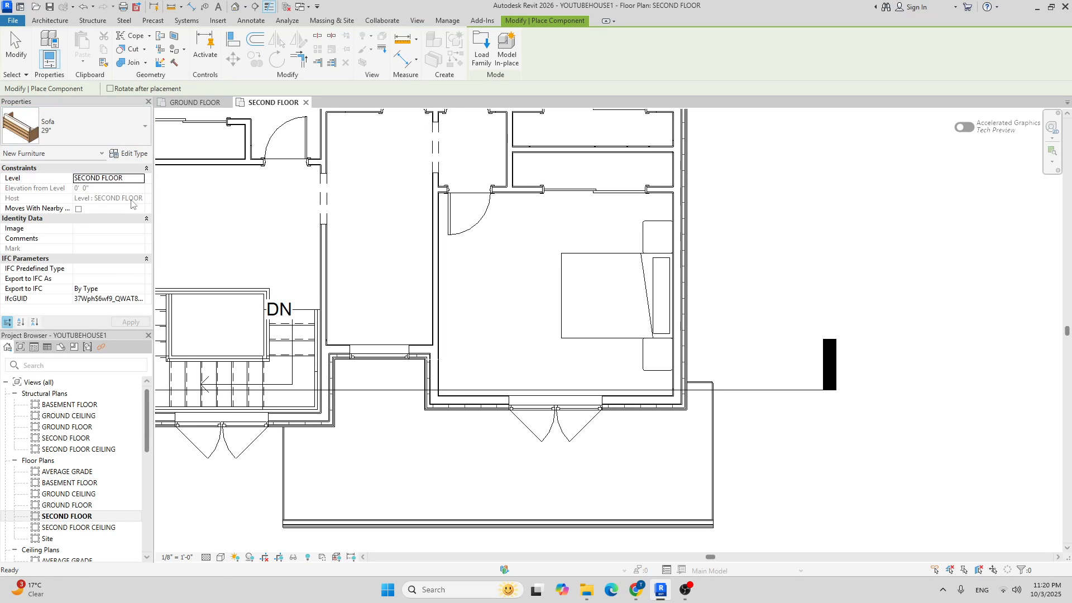
{"action": "scroll", "coordinate": [484, 346], "scroll_direction": "up", "scroll_amount": 3}
{"action": "key", "text": "space"}
{"action": "left_click", "coordinate": [456, 379]}
{"action": "scroll", "coordinate": [469, 335], "scroll_direction": "down", "scroll_amount": 2}
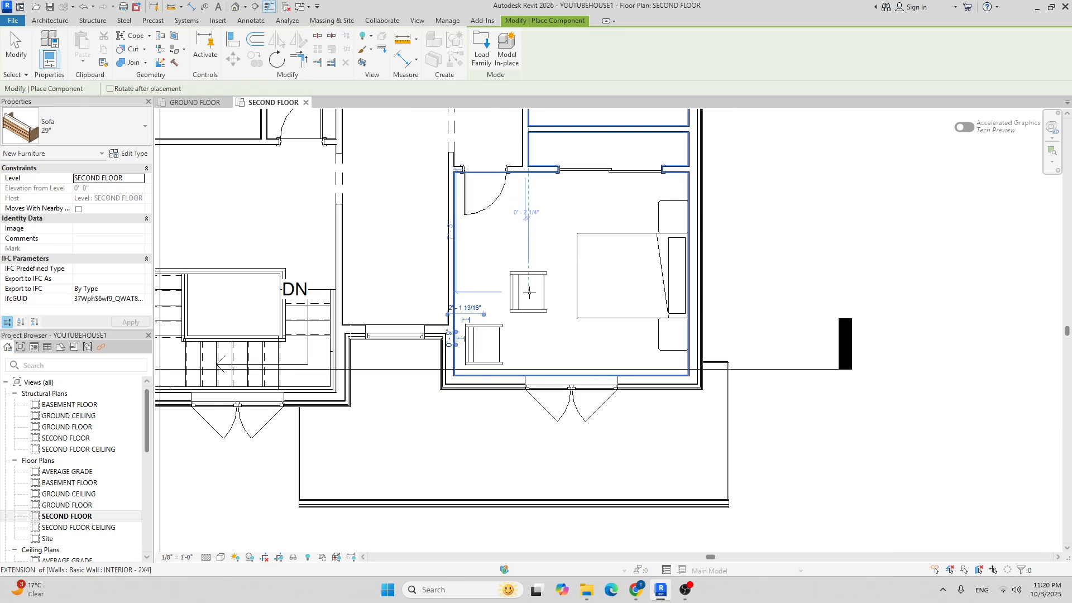
{"action": "scroll", "coordinate": [474, 340], "scroll_direction": "up", "scroll_amount": 2}
{"action": "key", "text": "Escape"}
{"action": "key", "text": "Escape"}
Rotate the sofa 45° and nudge it up and right toward the wall.
{"action": "left_click", "coordinate": [484, 346]}
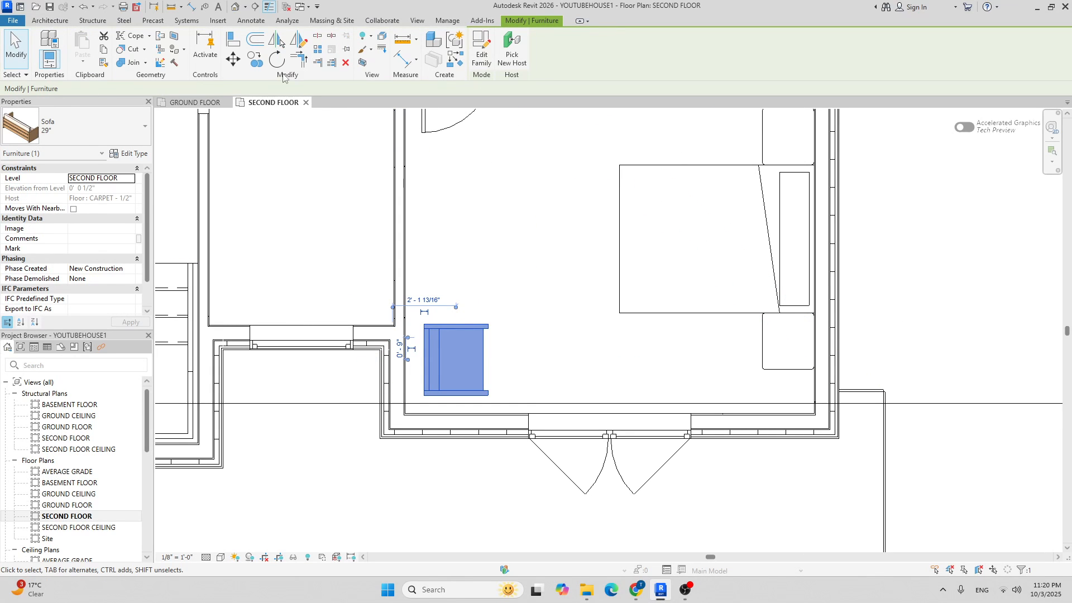
{"action": "left_click", "coordinate": [276, 59]}
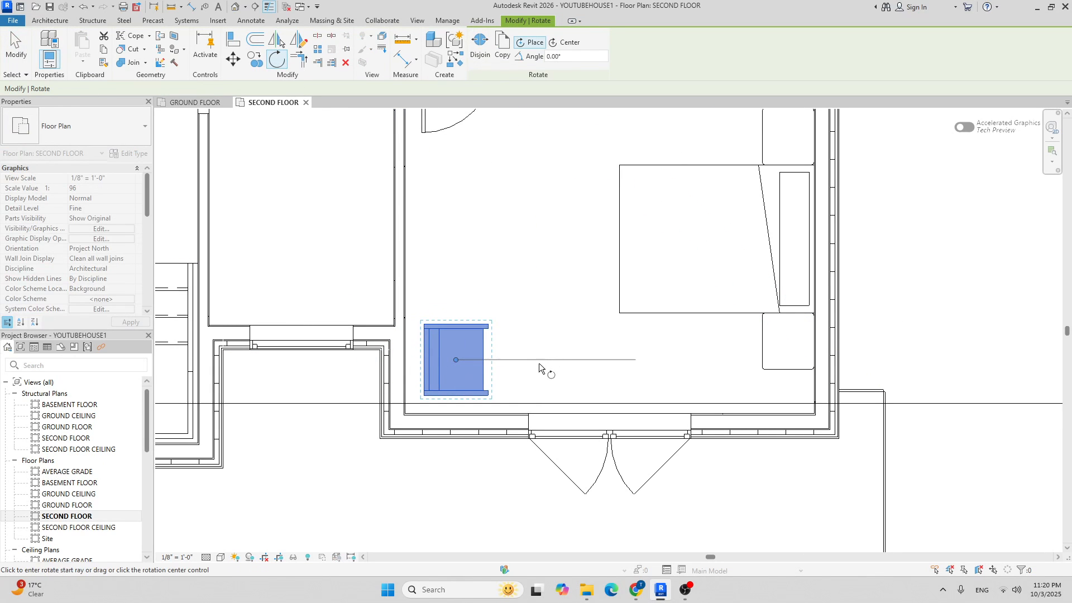
{"action": "left_click", "coordinate": [580, 359]}
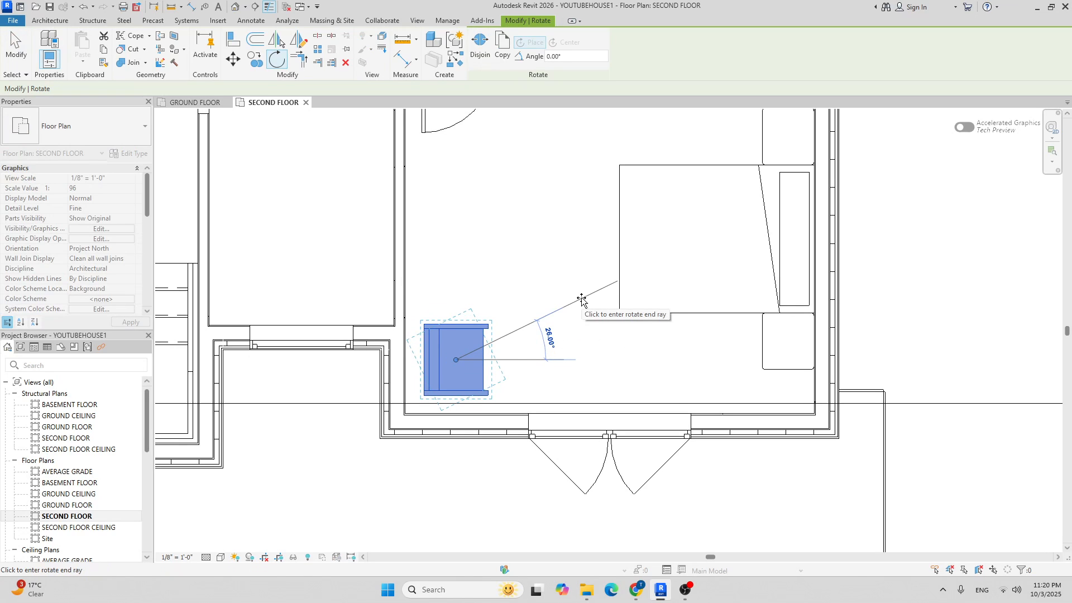
{"action": "key", "text": "Return"}
{"action": "key", "text": "Up"}
{"action": "key", "text": "Up"}
{"action": "key", "text": "Up"}
{"action": "key", "text": "Right"}
{"action": "key", "text": "Right"}
{"action": "key", "text": "Right"}
{"action": "key", "text": "Right"}
{"action": "key", "text": "Right"}
{"action": "key", "text": "Right"}
{"action": "key", "text": "Right"}
{"action": "key", "text": "Right"}
{"action": "scroll", "coordinate": [525, 289], "scroll_direction": "down", "scroll_amount": 2}
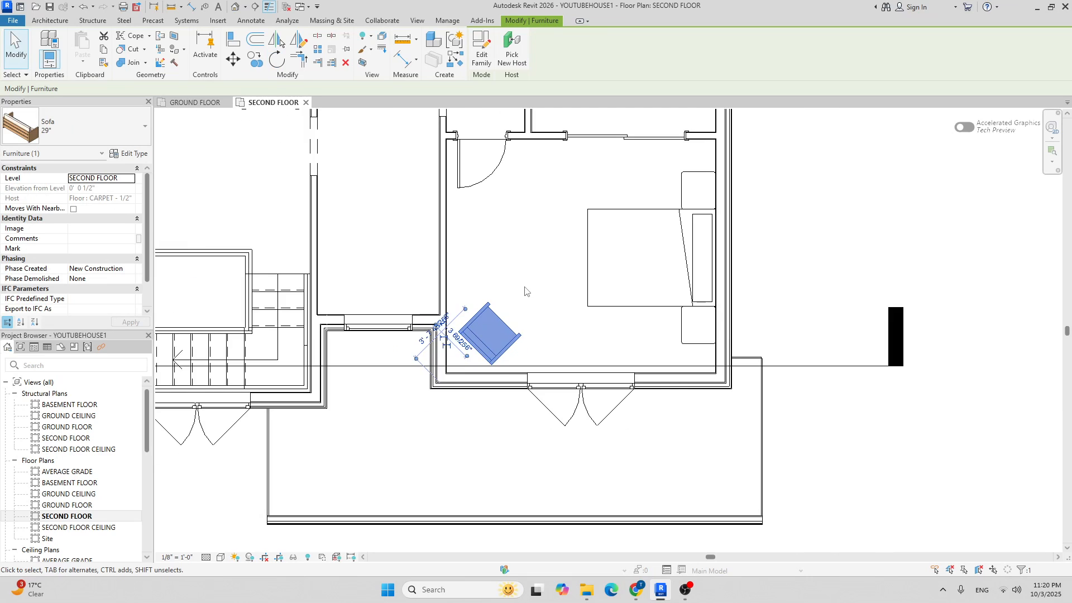
{"action": "left_click", "coordinate": [793, 265]}
{"action": "middle_click_drag", "start_coordinate": [736, 226], "coordinate": [676, 242]}
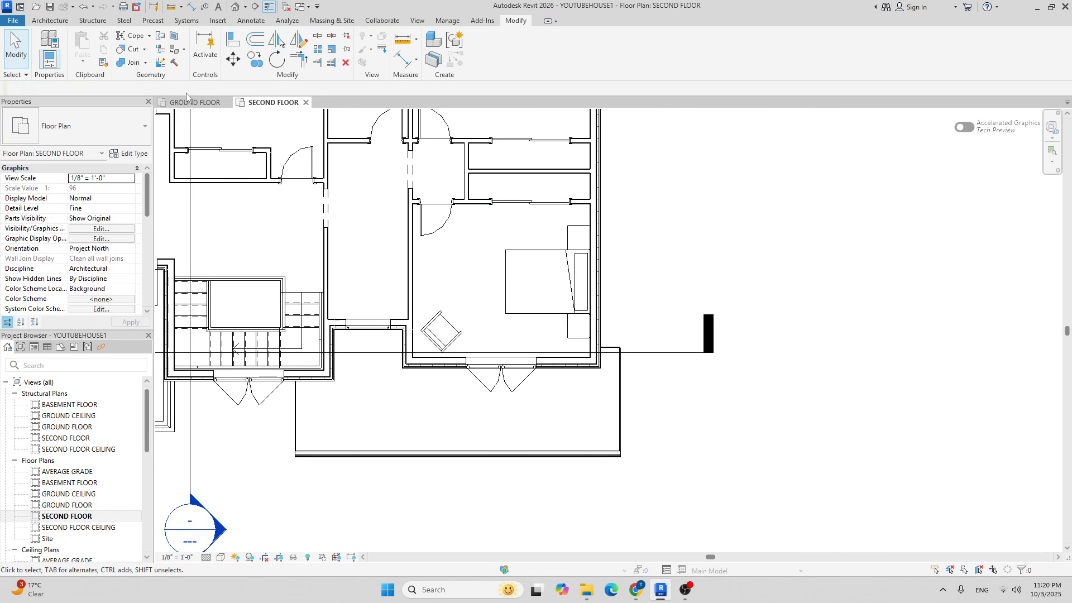
{"action": "left_click", "coordinate": [51, 21]}
{"action": "left_click", "coordinate": [125, 44]}
Place a Desk 60" x 30" against the bedroom's left wall.
{"action": "right_click", "coordinate": [92, 140]}
{"action": "left_click", "coordinate": [77, 127]}
{"action": "type", "text": "des"}
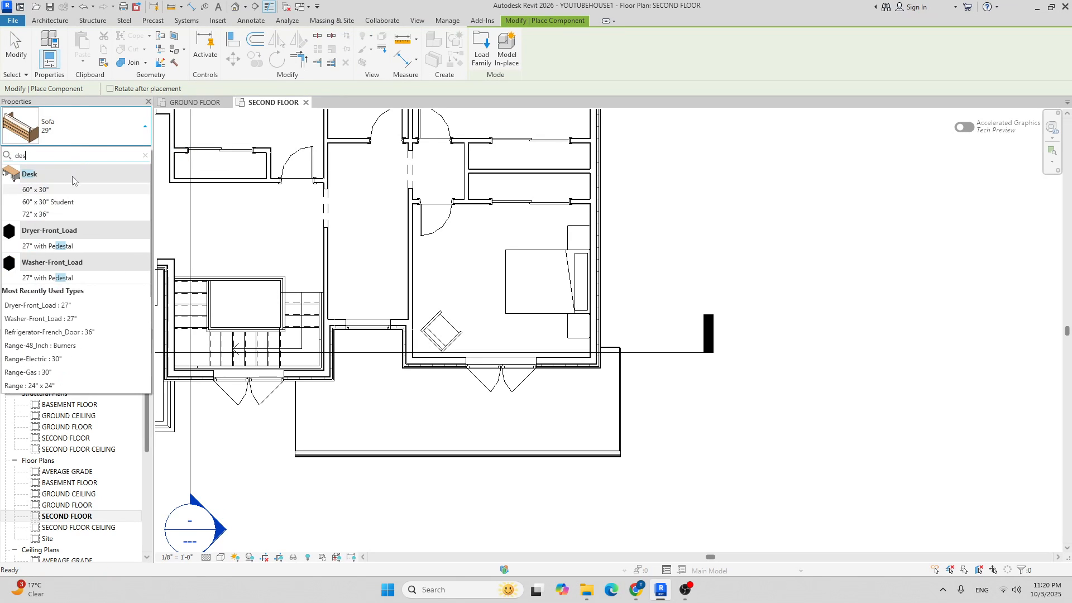
{"action": "left_click", "coordinate": [68, 190]}
{"action": "scroll", "coordinate": [435, 279], "scroll_direction": "up", "scroll_amount": 4}
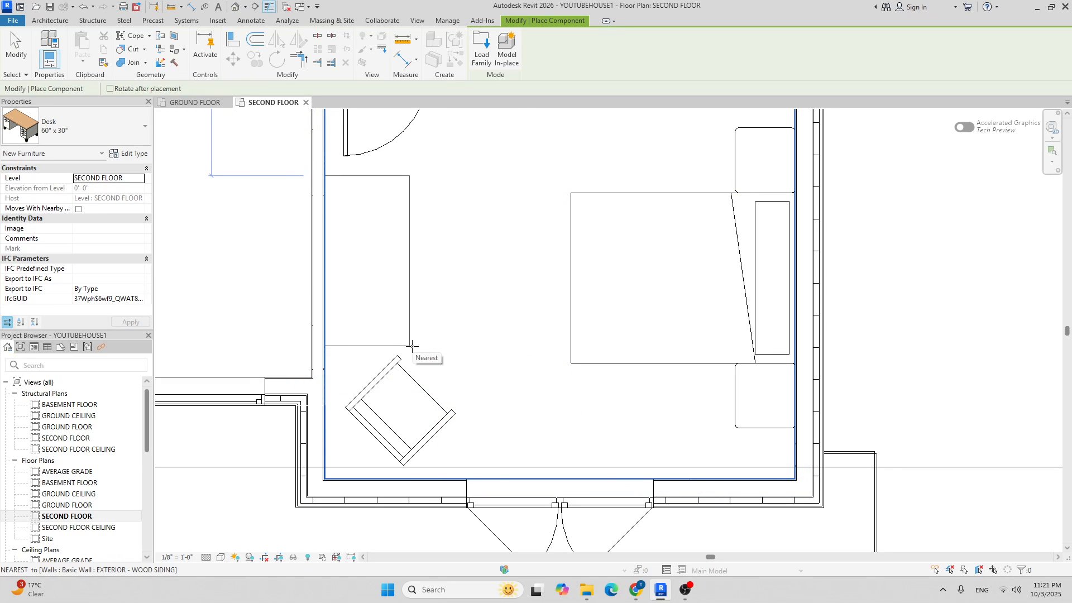
{"action": "left_click", "coordinate": [412, 346]}
{"action": "scroll", "coordinate": [453, 272], "scroll_direction": "down", "scroll_amount": 3}
{"action": "key", "text": "Escape"}
{"action": "key", "text": "Escape"}
Nudge the sofa slightly with the arrow keys to reposition it.
{"action": "left_click", "coordinate": [453, 350]}
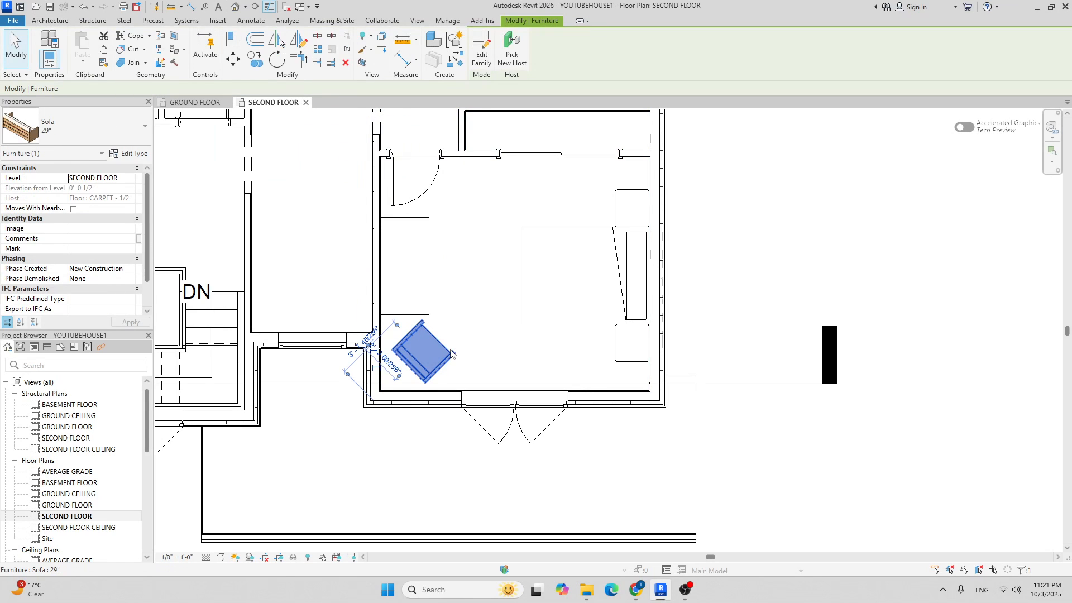
{"action": "scroll", "coordinate": [452, 348], "scroll_direction": "up", "scroll_amount": 3}
{"action": "key", "text": "Down"}
{"action": "key", "text": "Right"}
{"action": "key", "text": "Right"}
{"action": "key", "text": "Right"}
{"action": "key", "text": "Down"}
{"action": "key", "text": "Down"}
{"action": "key", "text": "Down"}
{"action": "key", "text": "Up"}
{"action": "key", "text": "Up"}
{"action": "key", "text": "Escape"}
{"action": "scroll", "coordinate": [472, 295], "scroll_direction": "down", "scroll_amount": 3}
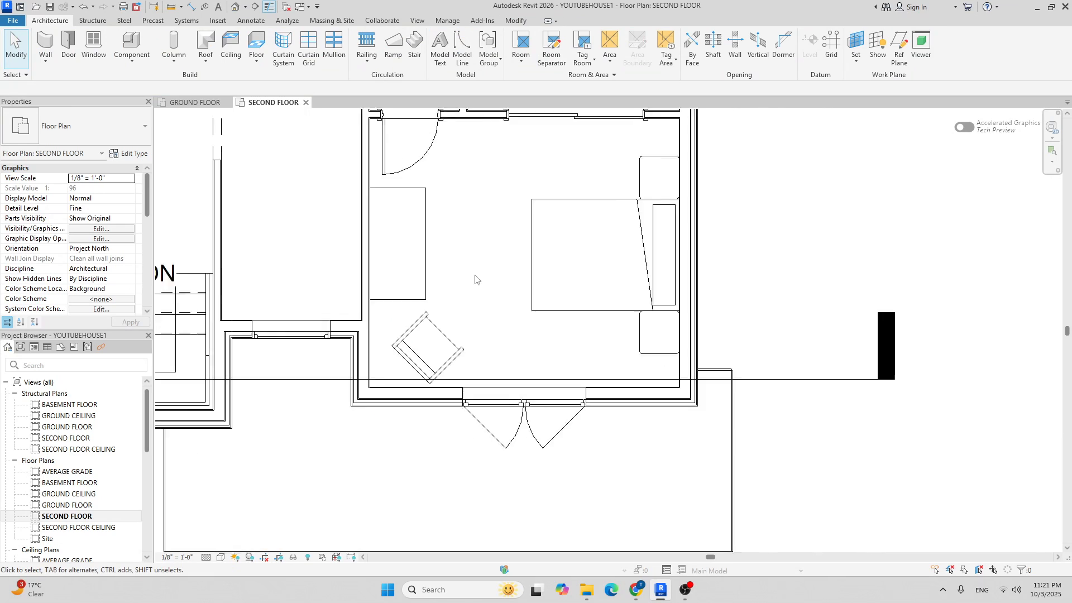
Place a Chair-Task Arms at the desk, rotated to face it.
{"action": "left_click", "coordinate": [128, 35]}
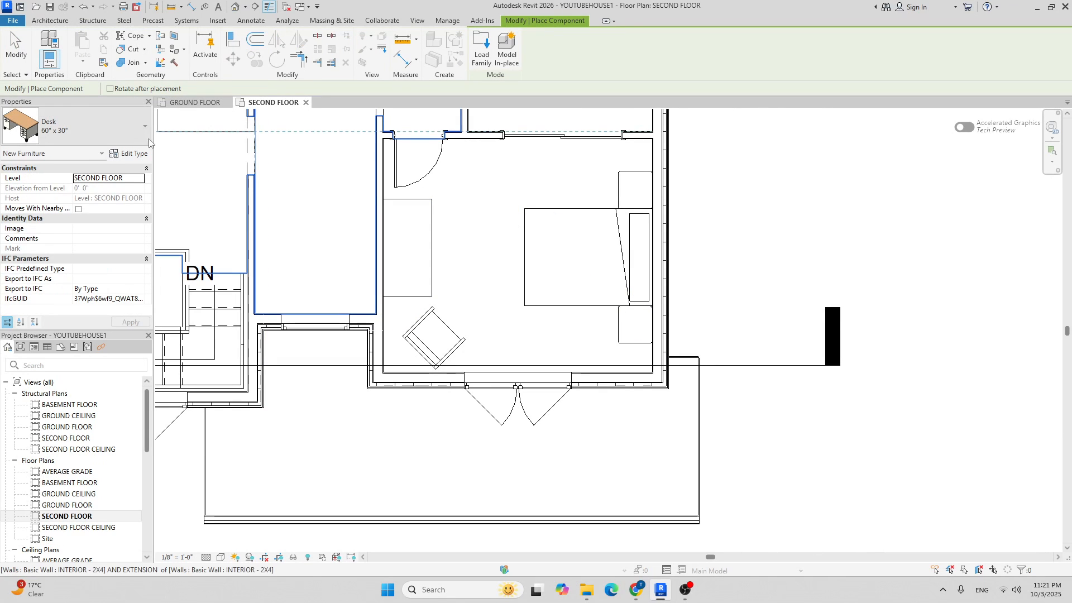
{"action": "left_click", "coordinate": [119, 137]}
{"action": "type", "text": "chair"}
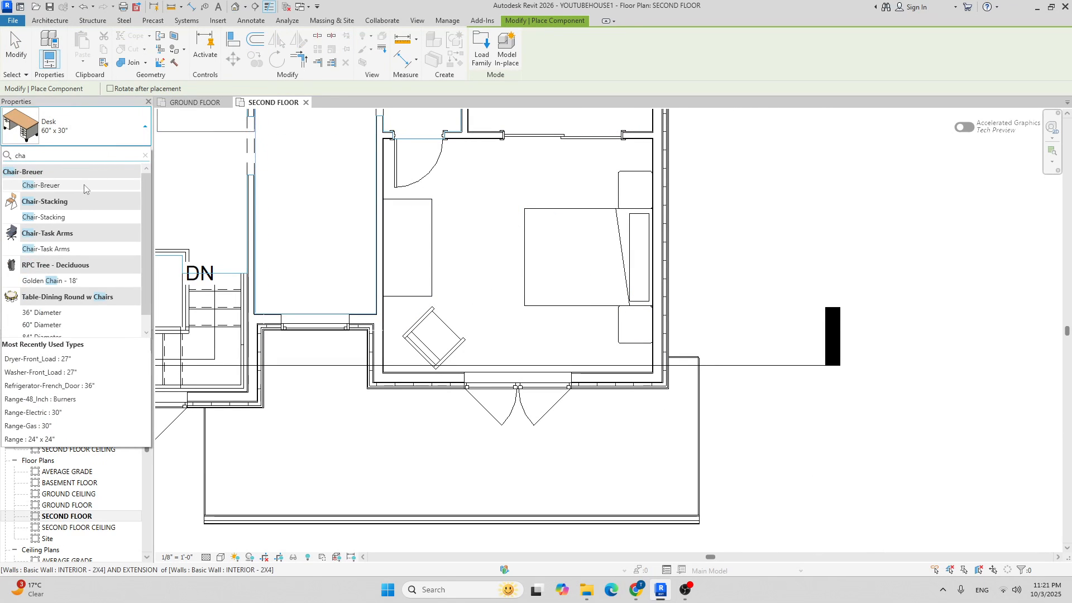
{"action": "left_click", "coordinate": [58, 250]}
{"action": "scroll", "coordinate": [421, 251], "scroll_direction": "up", "scroll_amount": 3}
{"action": "key", "text": "space"}
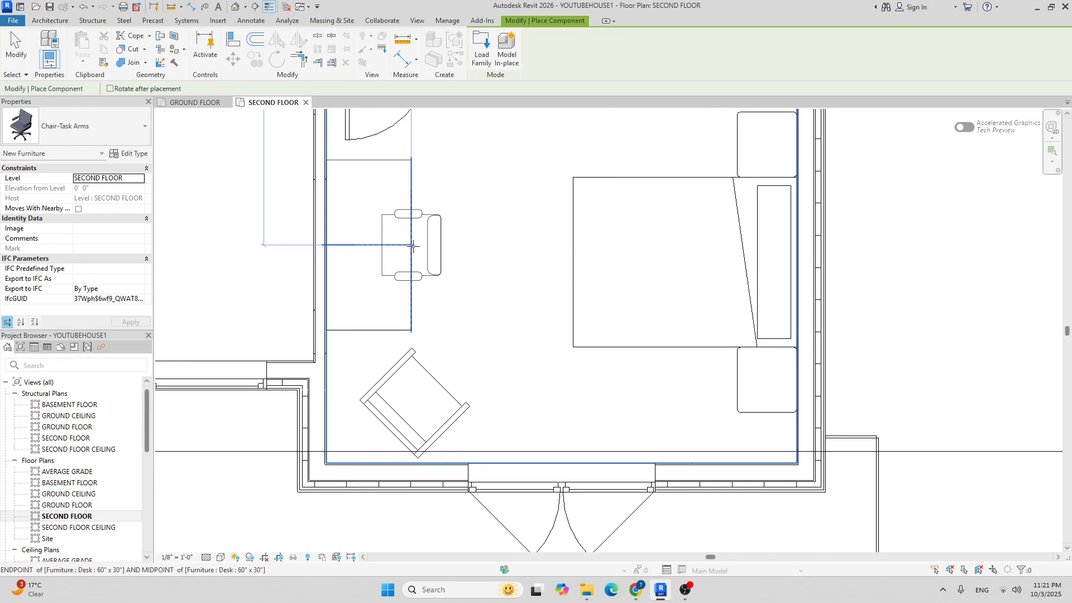
{"action": "left_click", "coordinate": [411, 246]}
{"action": "scroll", "coordinate": [411, 246], "scroll_direction": "down", "scroll_amount": 6}
{"action": "key", "text": "Escape"}
{"action": "key", "text": "Escape"}
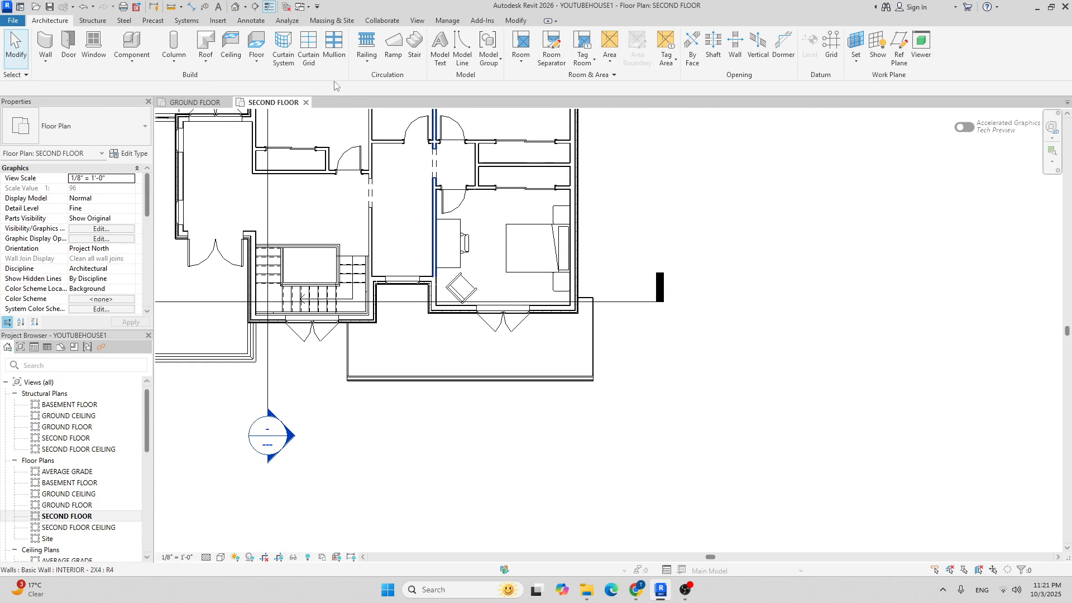
Switch to the default 3D view and orbit and zoom onto the upstairs bedroom window.
{"action": "left_click", "coordinate": [235, 7]}
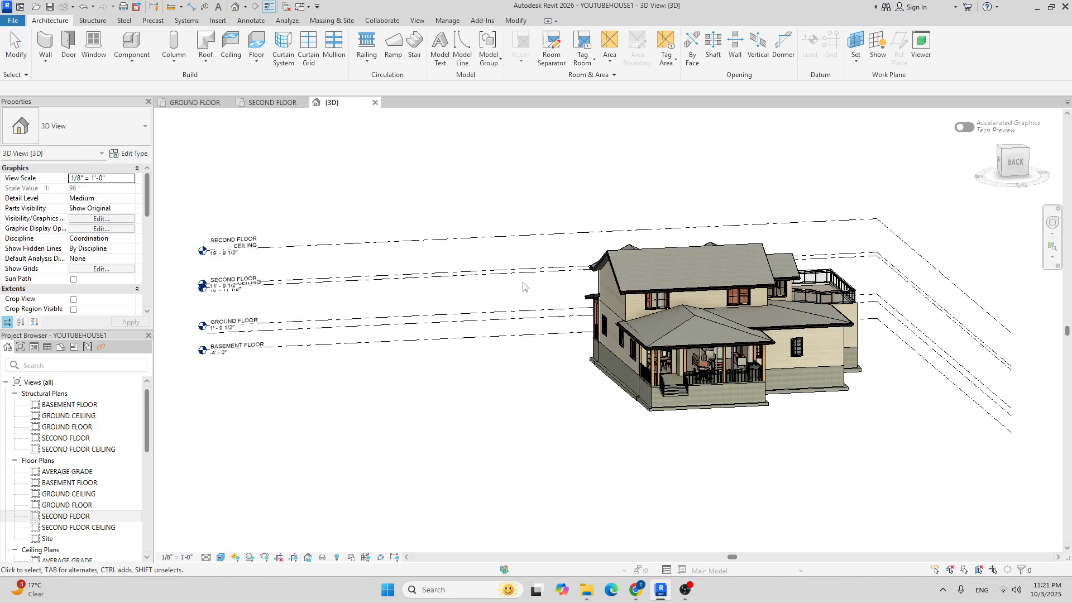
{"action": "middle_click_drag", "start_coordinate": [391, 279], "coordinate": [282, 311], "text": "shift"}
{"action": "scroll", "coordinate": [639, 334], "scroll_direction": "up", "scroll_amount": 6}
{"action": "middle_click_drag", "start_coordinate": [586, 235], "coordinate": [432, 262], "text": "shift"}
{"action": "scroll", "coordinate": [560, 220], "scroll_direction": "down", "scroll_amount": 5}
{"action": "scroll", "coordinate": [503, 228], "scroll_direction": "up", "scroll_amount": 10}
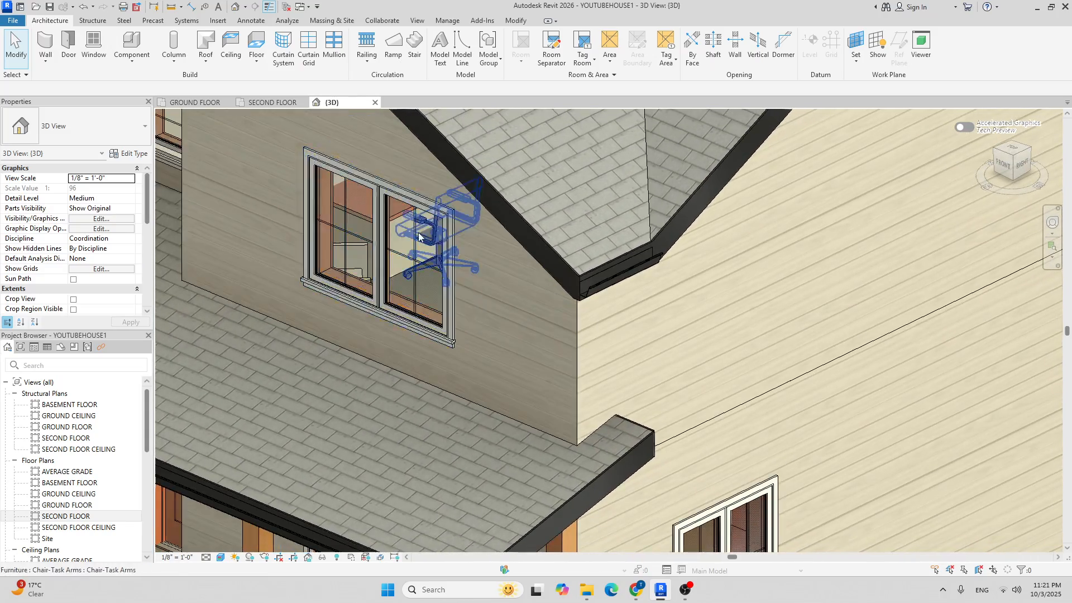
{"action": "scroll", "coordinate": [397, 203], "scroll_direction": "up", "scroll_amount": 5}
On the Second Floor plan, mirror a copy of the bedroom desk across the left wall.
{"action": "left_click", "coordinate": [364, 193]}
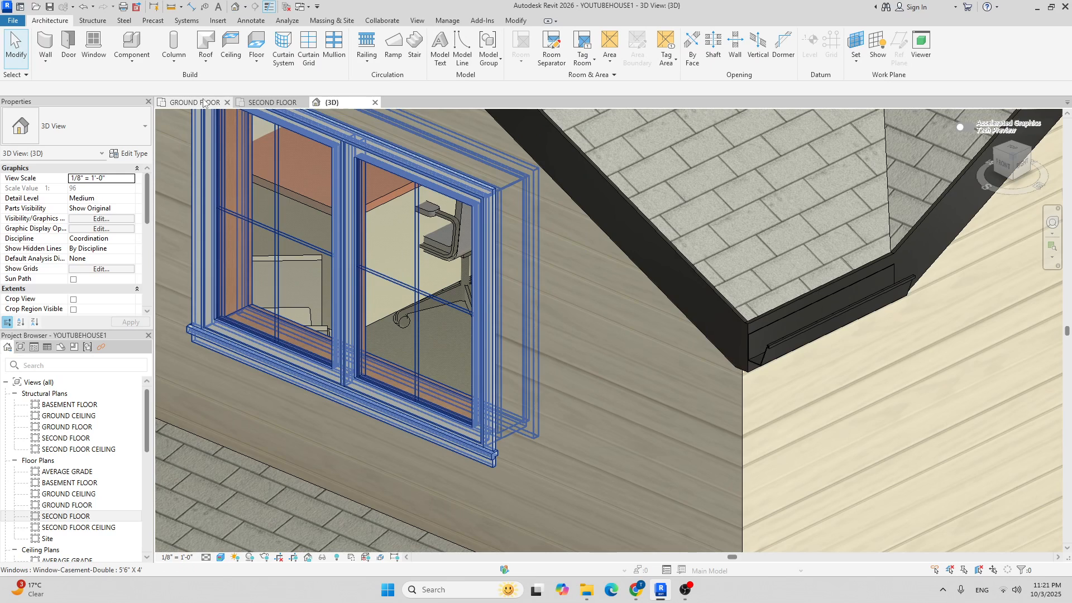
{"action": "left_click", "coordinate": [195, 102]}
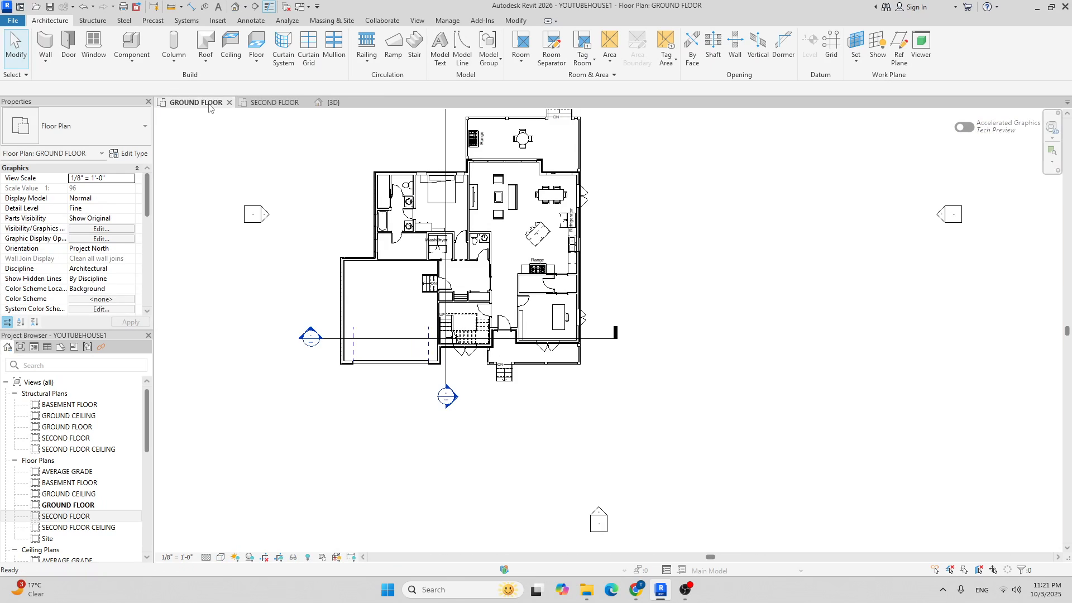
{"action": "left_click", "coordinate": [259, 102]}
{"action": "scroll", "coordinate": [353, 211], "scroll_direction": "up", "scroll_amount": 3}
{"action": "left_click", "coordinate": [351, 213]}
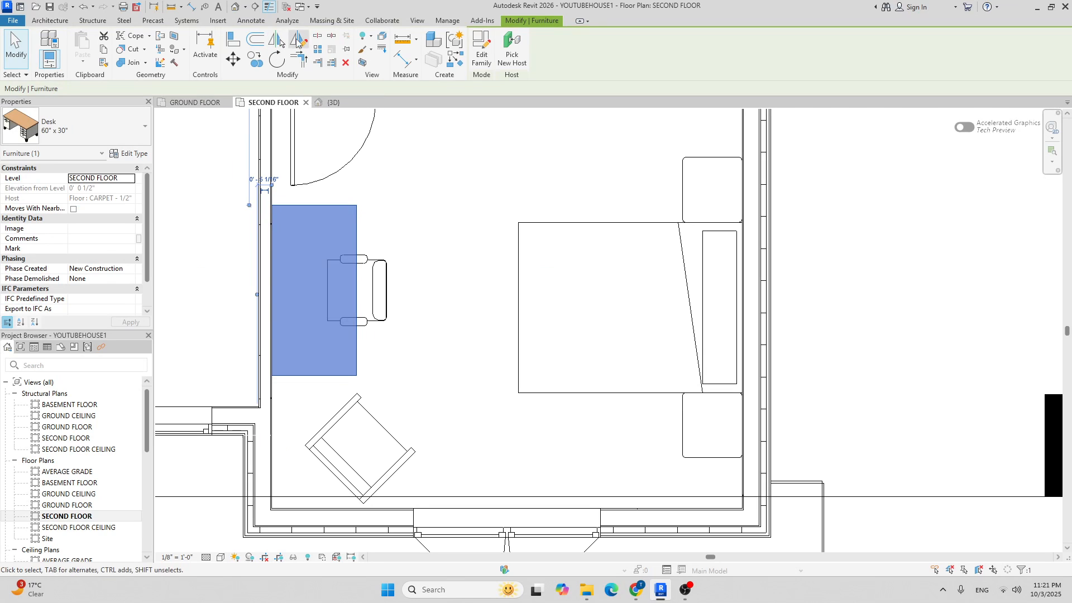
{"action": "left_click", "coordinate": [298, 40]}
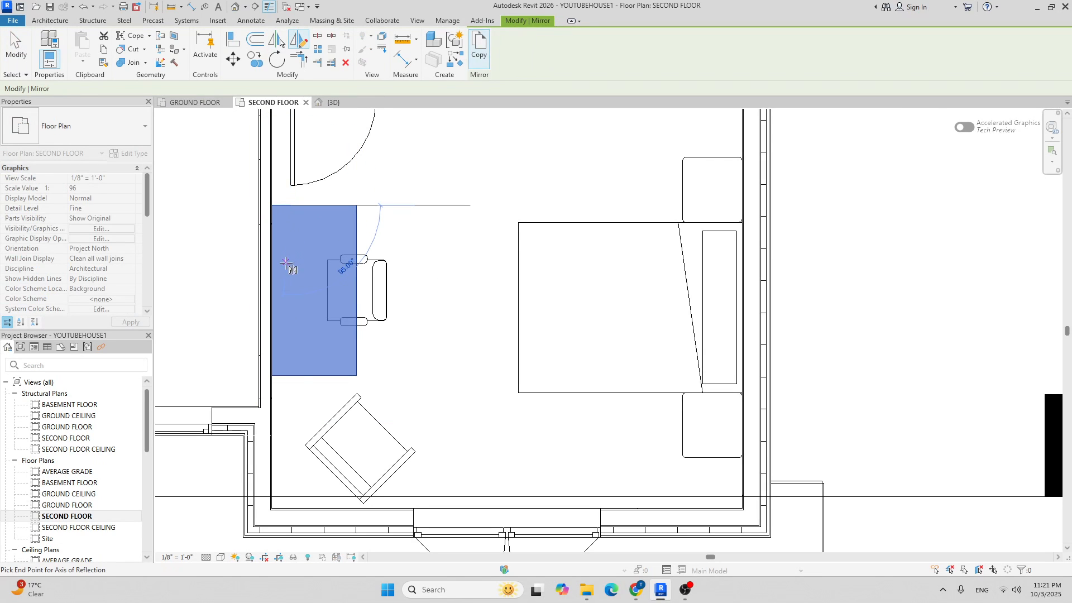
{"action": "key", "text": "Escape"}
{"action": "key", "text": "Escape"}
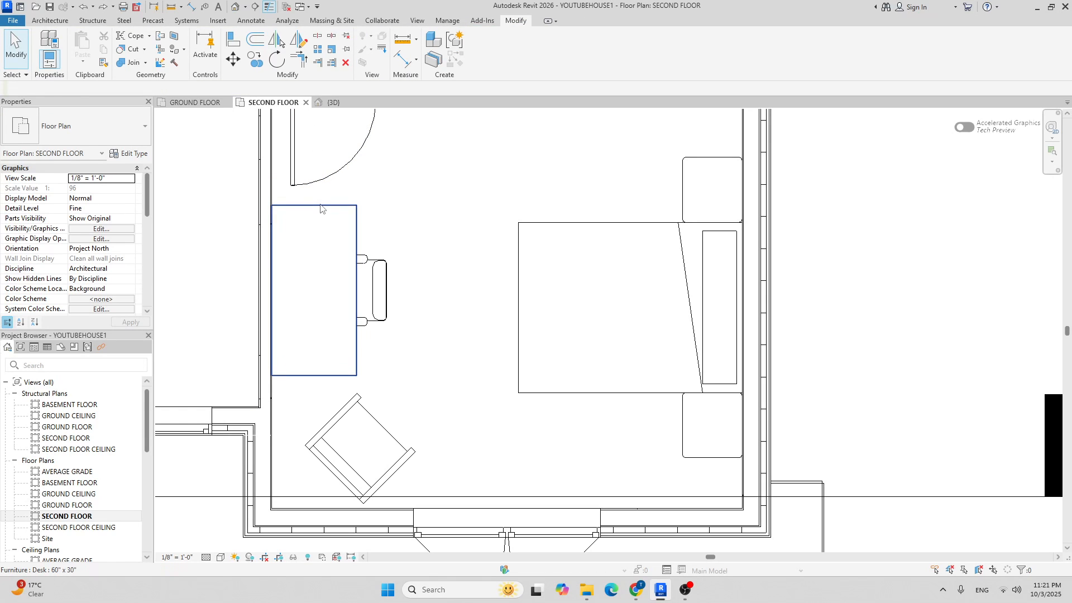
{"action": "scroll", "coordinate": [322, 210], "scroll_direction": "down", "scroll_amount": 4}
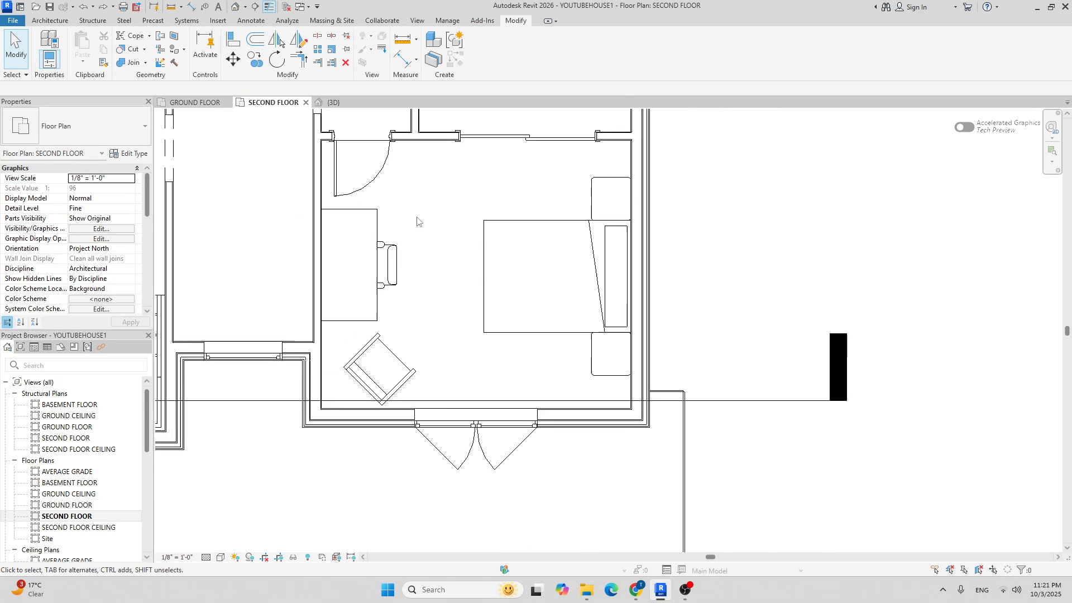
{"action": "left_click", "coordinate": [366, 223]}
{"action": "left_click", "coordinate": [280, 42]}
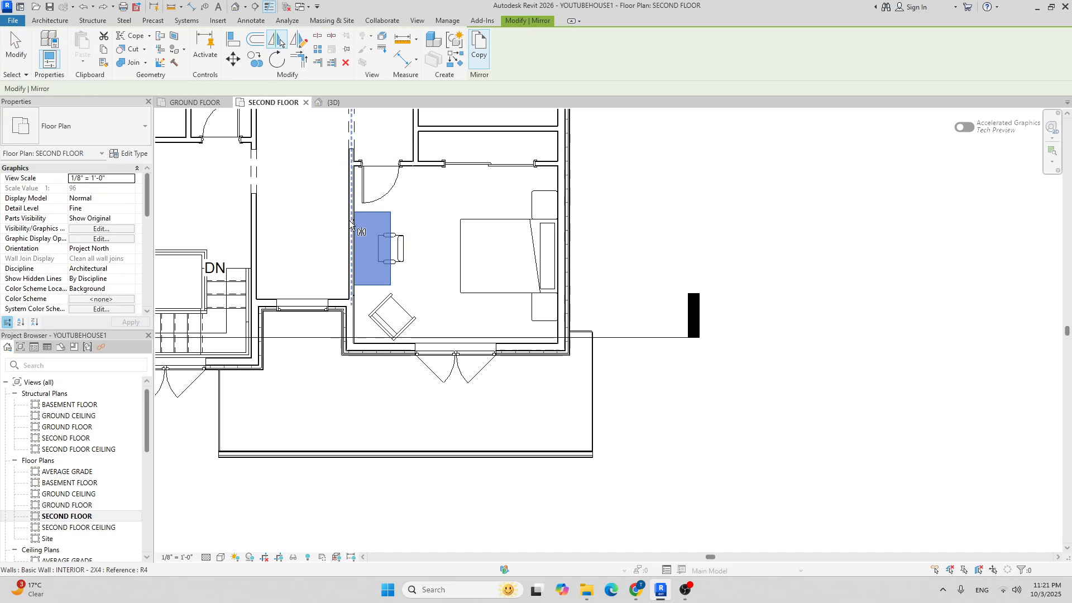
{"action": "left_click", "coordinate": [353, 222]}
{"action": "scroll", "coordinate": [394, 207], "scroll_direction": "up", "scroll_amount": 2}
{"action": "key", "text": "Escape"}
Delete the original desk and move the mirrored copy back against the bedroom's left wall.
{"action": "left_click", "coordinate": [390, 221]}
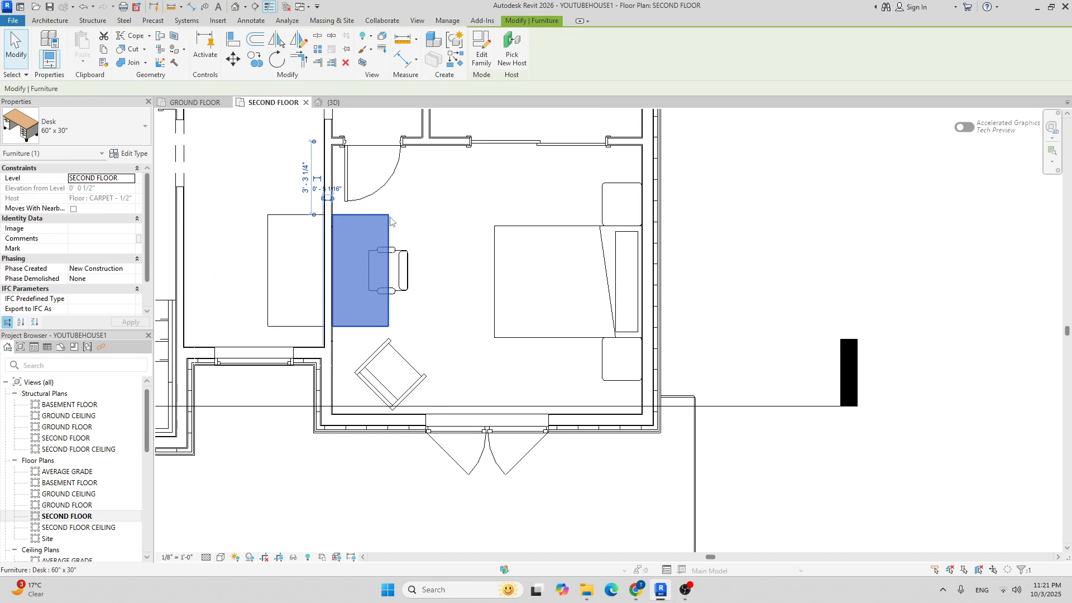
{"action": "key", "text": "Delete"}
{"action": "left_click", "coordinate": [274, 219]}
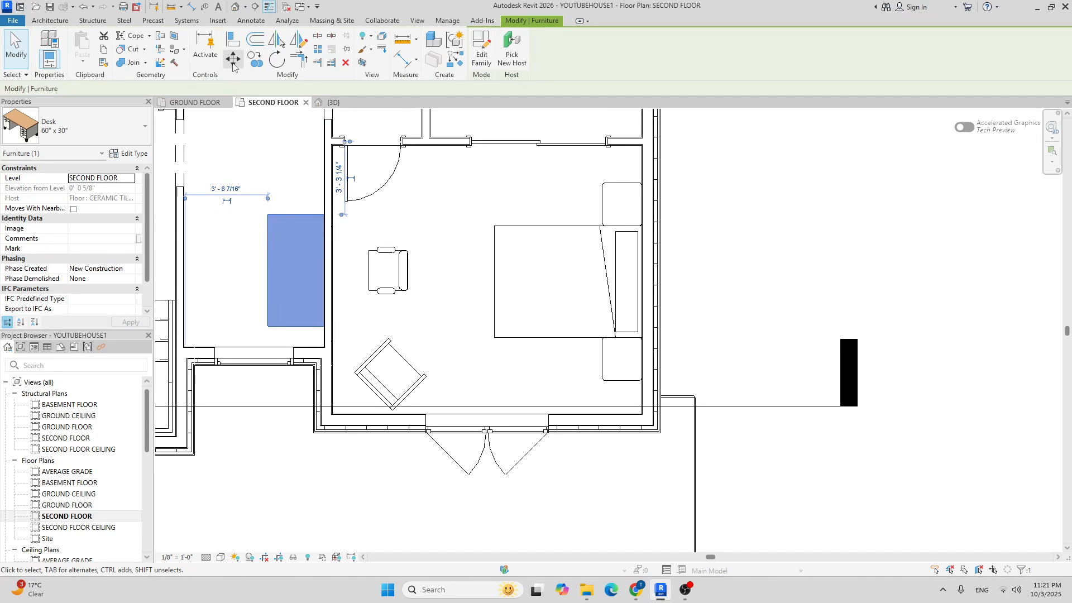
{"action": "left_click", "coordinate": [232, 59]}
{"action": "scroll", "coordinate": [283, 226], "scroll_direction": "up", "scroll_amount": 2}
{"action": "left_click", "coordinate": [254, 204]}
{"action": "right_click", "coordinate": [251, 201]}
{"action": "left_click", "coordinate": [252, 174]}
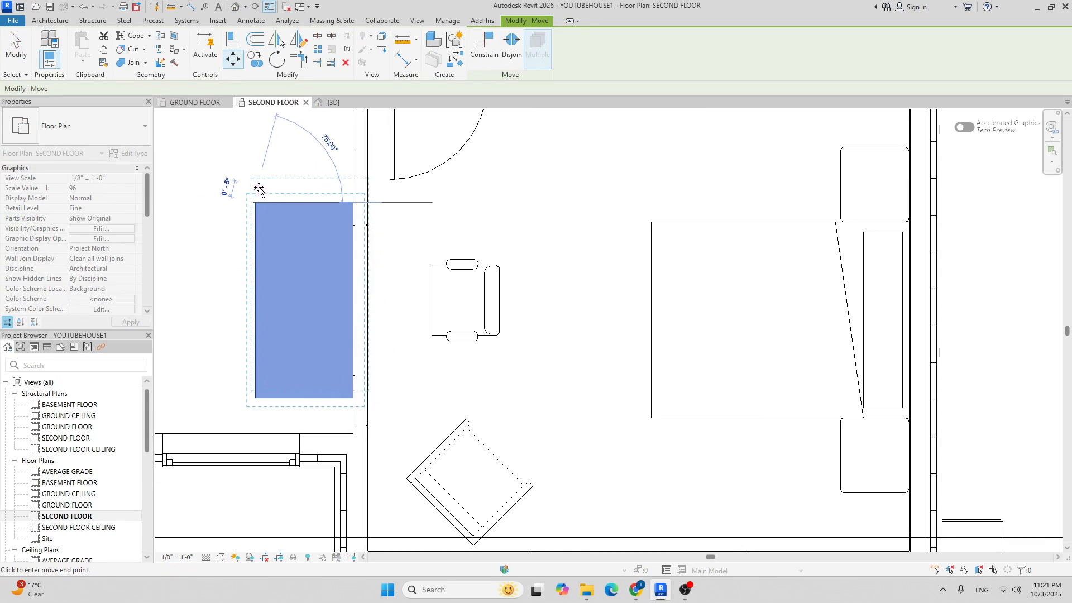
{"action": "key", "text": "Escape"}
{"action": "left_click", "coordinate": [235, 55]}
{"action": "scroll", "coordinate": [290, 188], "scroll_direction": "up", "scroll_amount": 2}
{"action": "left_click", "coordinate": [228, 214]}
{"action": "left_click", "coordinate": [426, 213]}
Clear the selection and return to the 3D view.
{"action": "scroll", "coordinate": [426, 213], "scroll_direction": "down", "scroll_amount": 4}
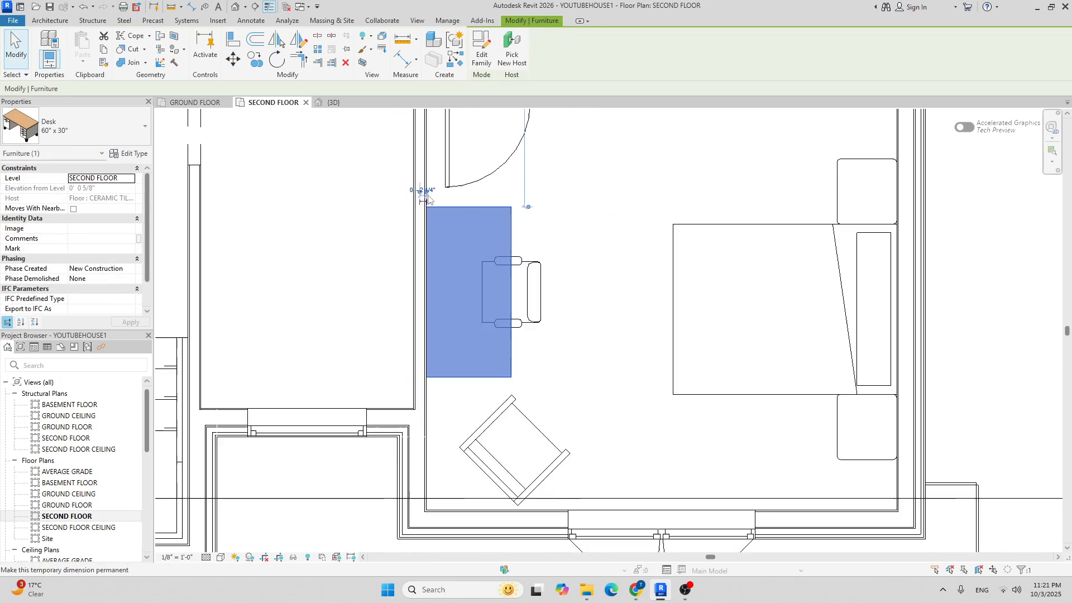
{"action": "key", "text": "Escape"}
{"action": "left_click", "coordinate": [333, 102]}
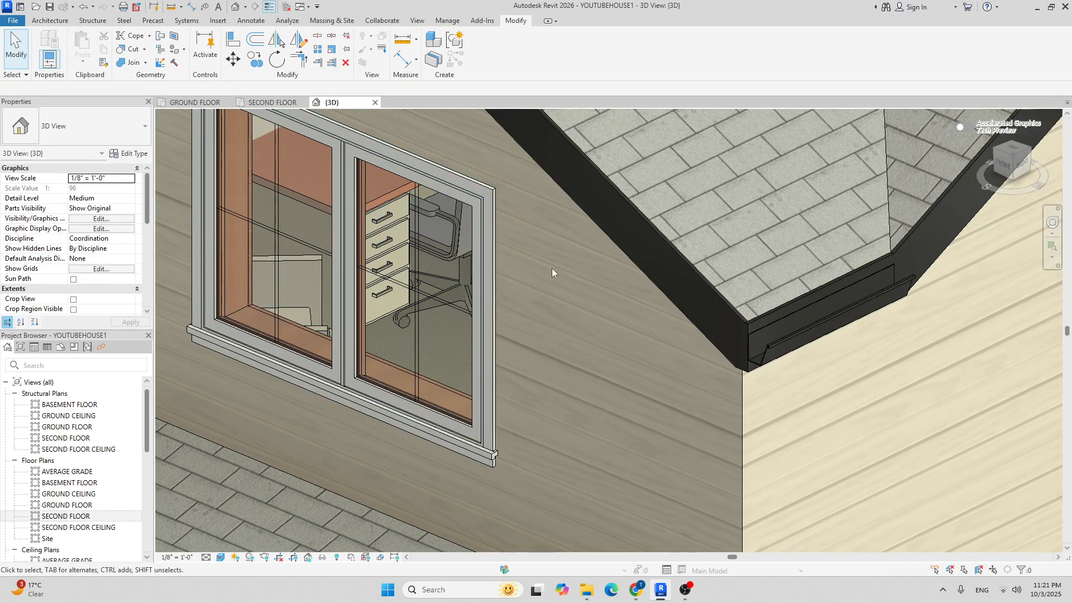
Orbit the 3D model toward the house front, then show the whole Second Floor plan.
{"action": "scroll", "coordinate": [426, 220], "scroll_direction": "down", "scroll_amount": 5}
{"action": "middle_click_drag", "start_coordinate": [464, 276], "coordinate": [522, 229], "text": "shift"}
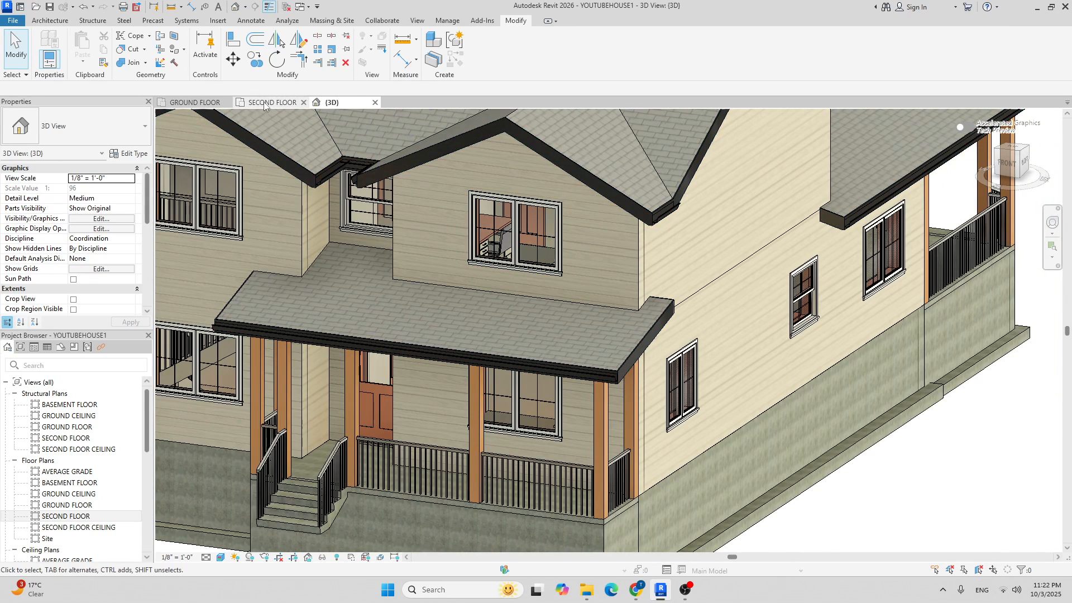
{"action": "left_click", "coordinate": [268, 102]}
{"action": "scroll", "coordinate": [456, 197], "scroll_direction": "down", "scroll_amount": 5}
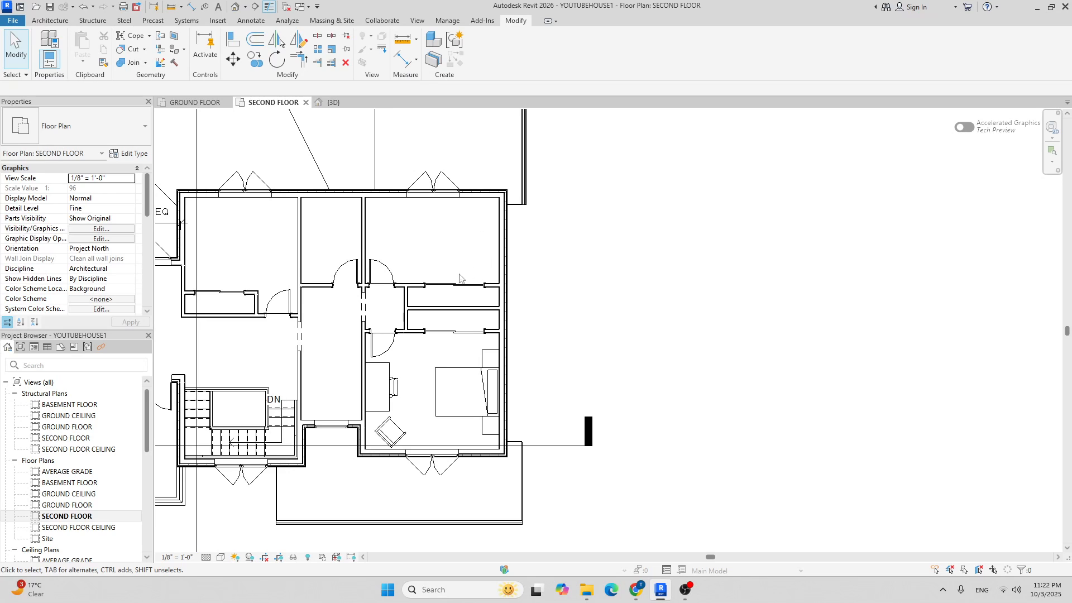
{"action": "middle_click_drag", "start_coordinate": [465, 274], "coordinate": [448, 290]}
Choose the Bed-Standard Double 54" x 75" furniture component by searching 'bed'.
{"action": "left_click", "coordinate": [49, 21]}
{"action": "left_click", "coordinate": [131, 45]}
{"action": "left_click", "coordinate": [110, 120]}
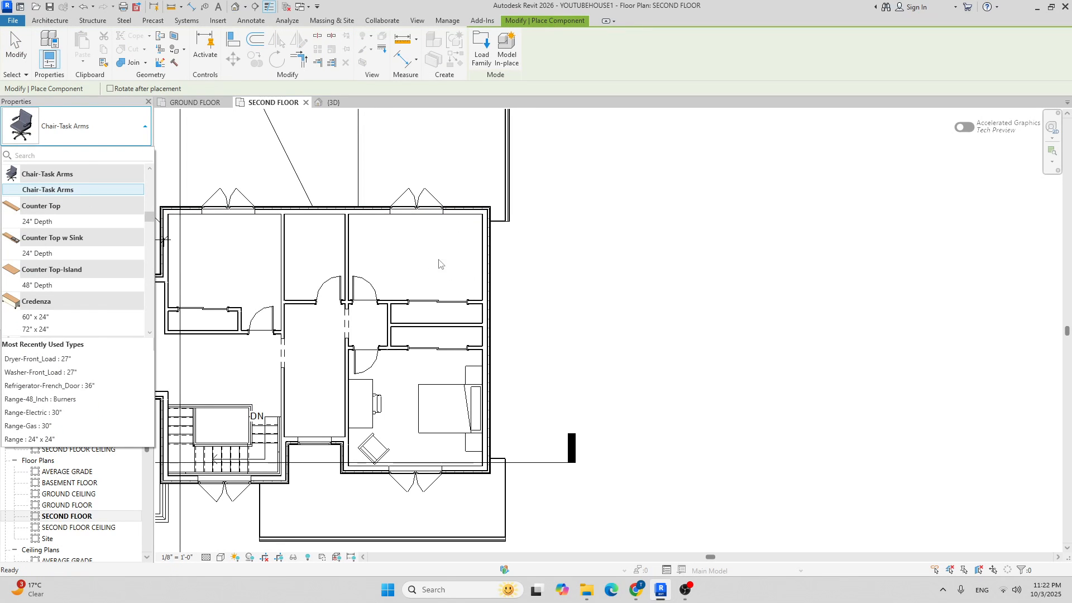
{"action": "left_click", "coordinate": [66, 150]}
{"action": "type", "text": "bed"}
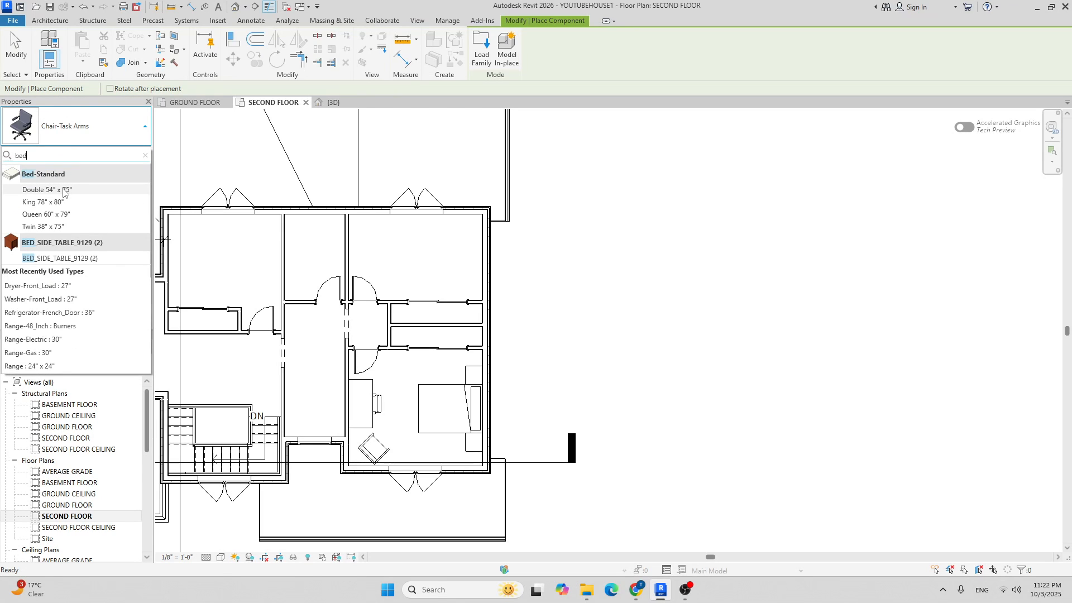
{"action": "left_click", "coordinate": [63, 190]}
Place the double bed in the upper-right bedroom and exit placement.
{"action": "scroll", "coordinate": [458, 274], "scroll_direction": "up", "scroll_amount": 3}
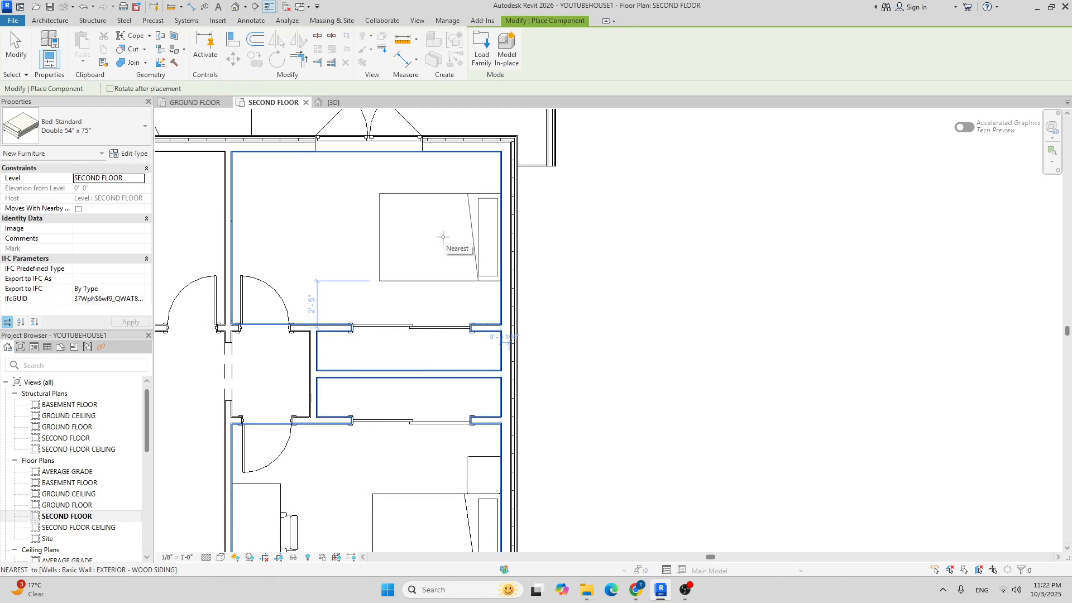
{"action": "left_click", "coordinate": [443, 237]}
{"action": "scroll", "coordinate": [581, 212], "scroll_direction": "down", "scroll_amount": 3}
{"action": "key", "text": "Escape"}
{"action": "key", "text": "Escape"}
{"action": "middle_click_drag", "start_coordinate": [593, 229], "coordinate": [501, 240]}
{"action": "scroll", "coordinate": [418, 198], "scroll_direction": "up", "scroll_amount": 3}
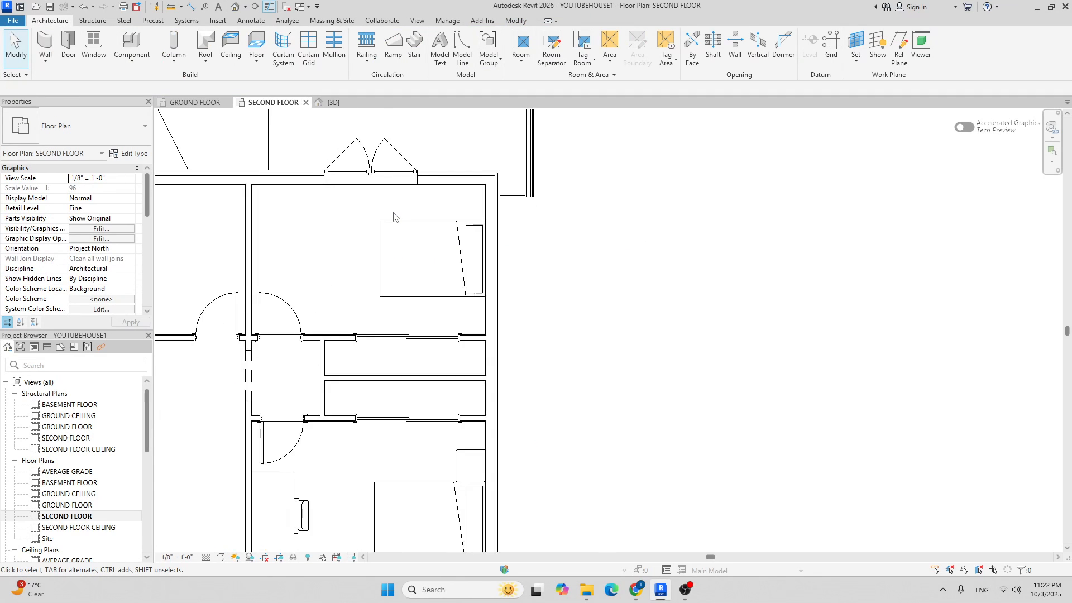
{"action": "scroll", "coordinate": [266, 181], "scroll_direction": "down", "scroll_amount": 3}
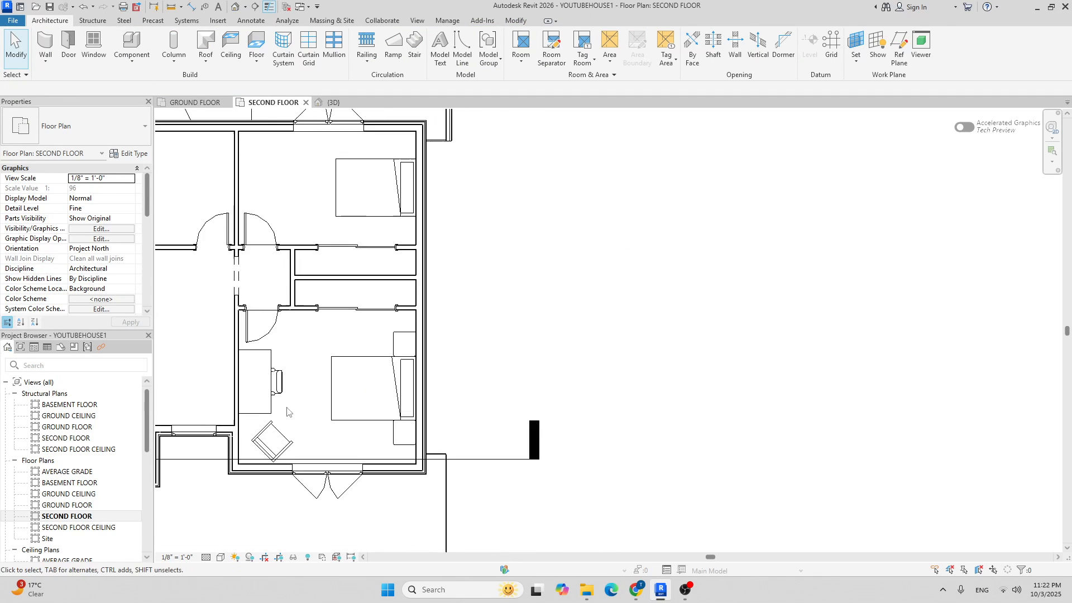
{"action": "scroll", "coordinate": [224, 390], "scroll_direction": "up", "scroll_amount": 4}
Copy the lower bedroom's desk and chair into the upper bedroom's top-left wall corner.
{"action": "left_click", "coordinate": [262, 311]}
{"action": "left_click", "coordinate": [282, 369], "text": "ctrl"}
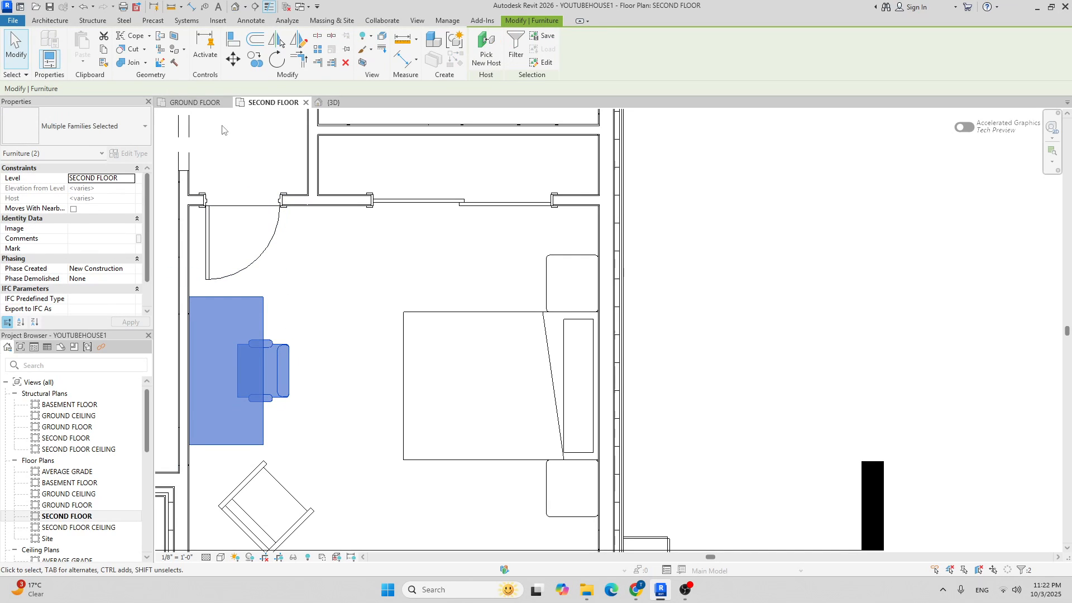
{"action": "left_click", "coordinate": [254, 58]}
{"action": "left_click", "coordinate": [190, 297]}
{"action": "scroll", "coordinate": [317, 267], "scroll_direction": "down", "scroll_amount": 2}
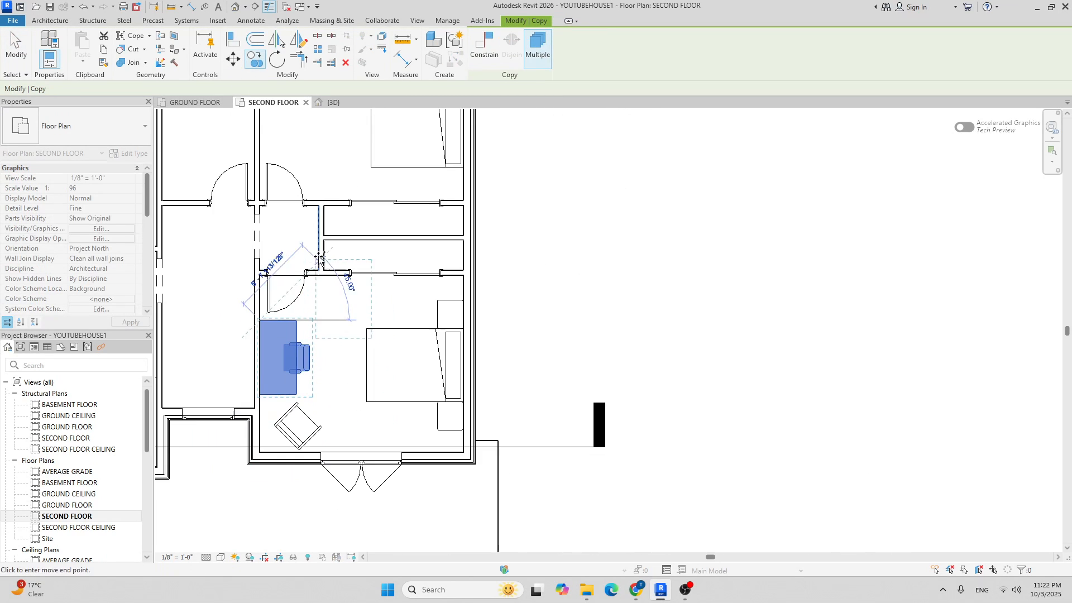
{"action": "scroll", "coordinate": [240, 223], "scroll_direction": "up", "scroll_amount": 4}
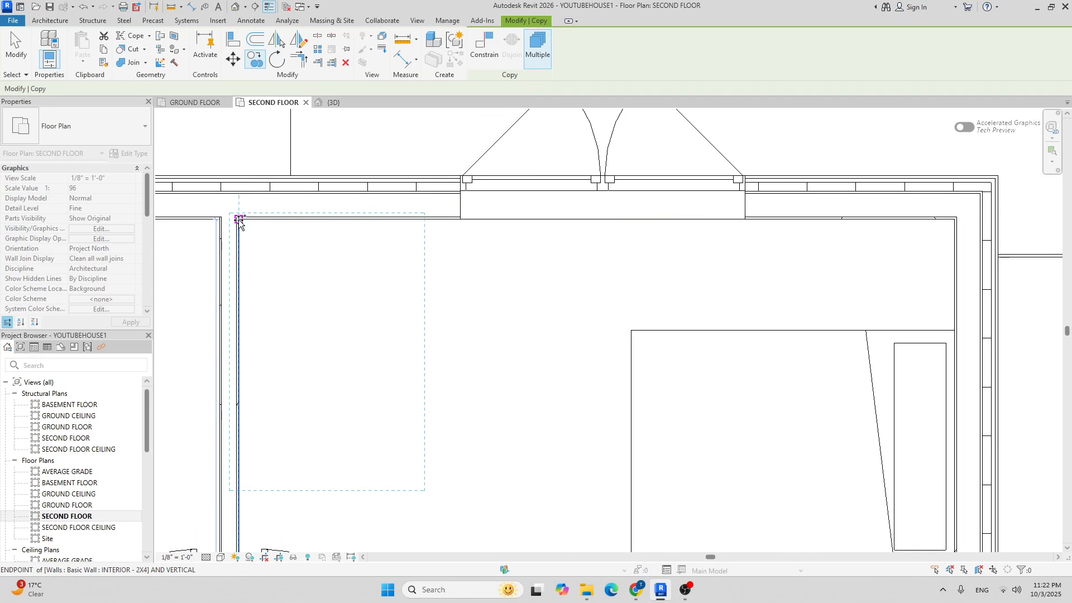
{"action": "left_click", "coordinate": [239, 218]}
{"action": "scroll", "coordinate": [277, 233], "scroll_direction": "down", "scroll_amount": 5}
{"action": "key", "text": "Escape"}
{"action": "key", "text": "Escape"}
{"action": "scroll", "coordinate": [516, 271], "scroll_direction": "down", "scroll_amount": 2}
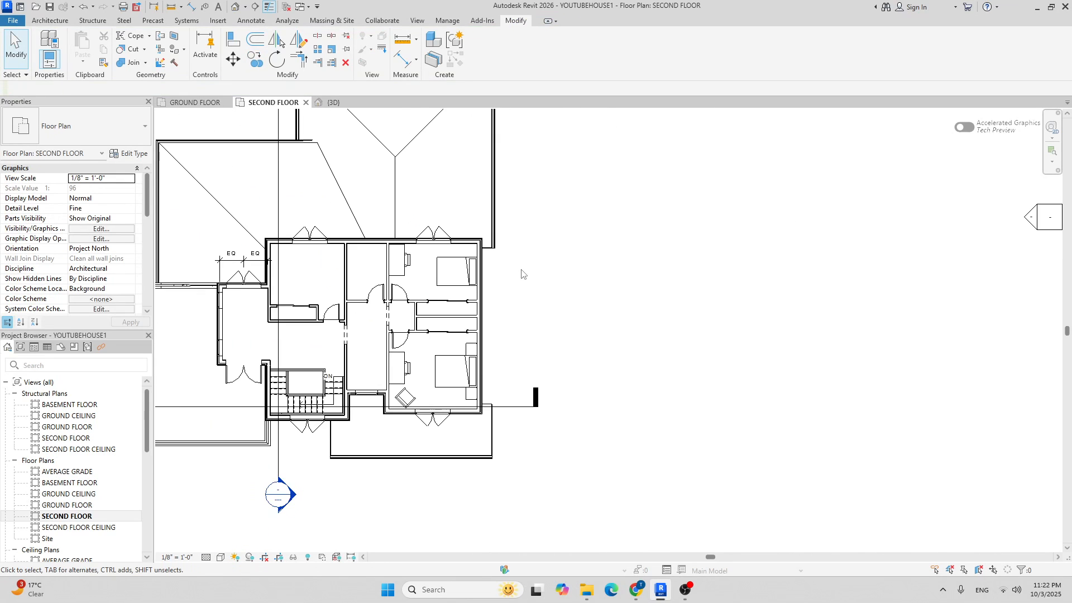
{"action": "middle_click_drag", "start_coordinate": [603, 291], "coordinate": [637, 251]}
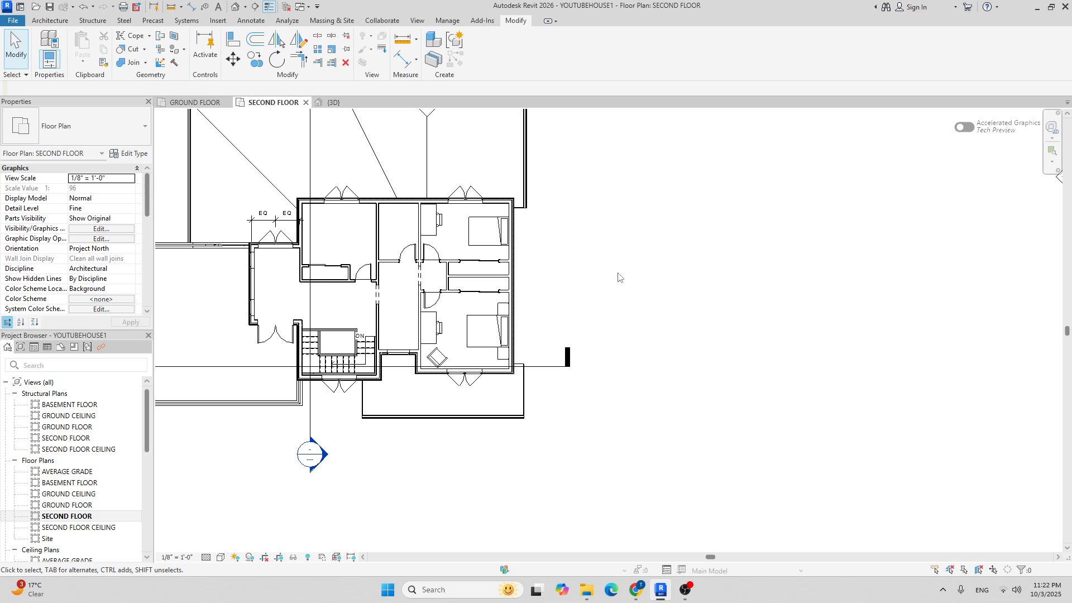
{"action": "scroll", "coordinate": [378, 212], "scroll_direction": "up", "scroll_amount": 4}
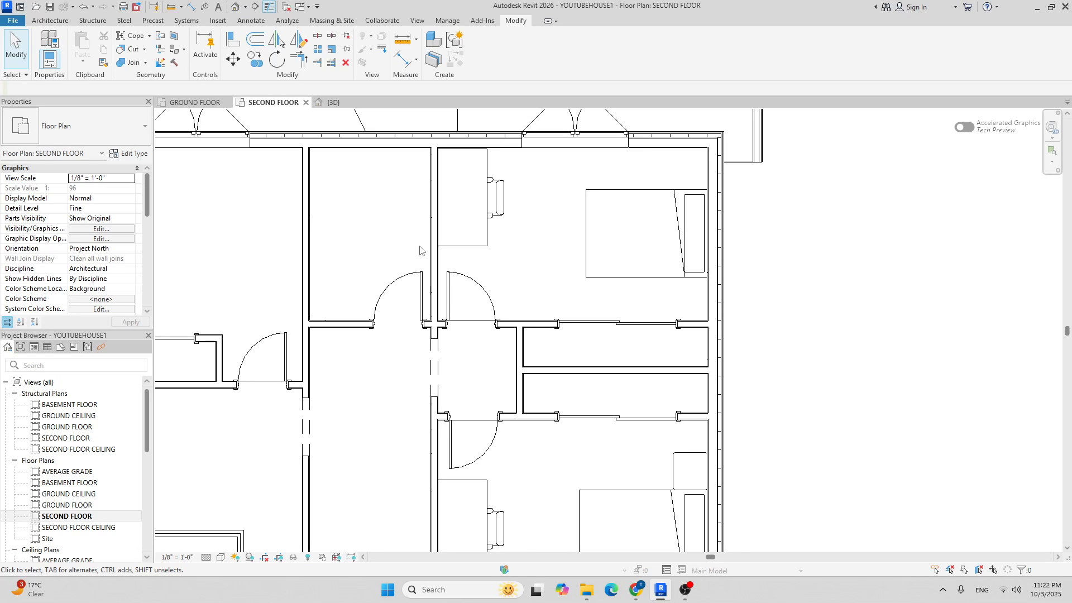
{"action": "scroll", "coordinate": [390, 244], "scroll_direction": "down", "scroll_amount": 3}
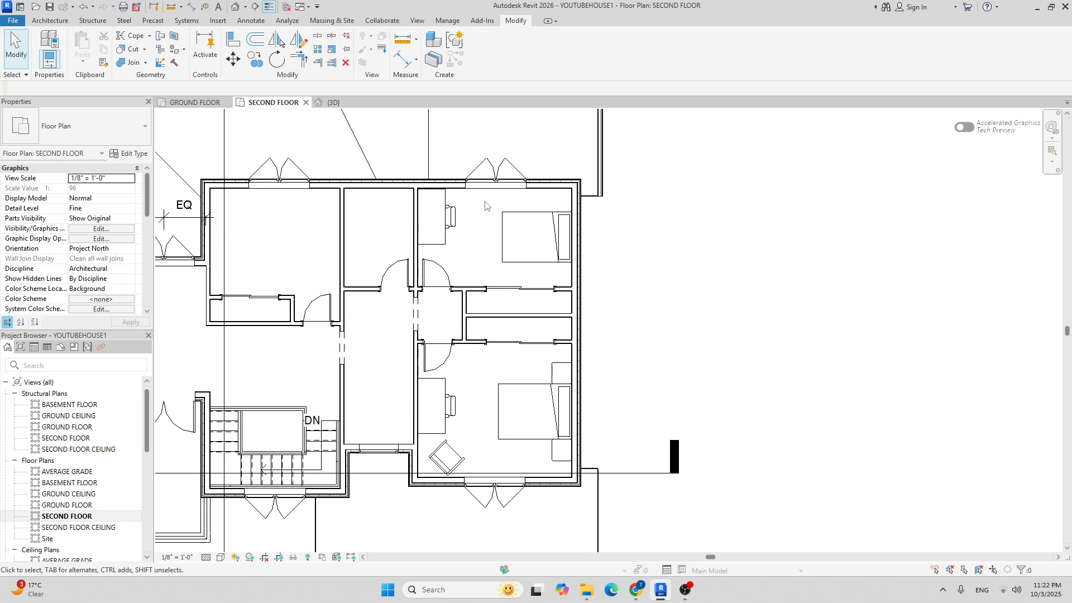
On the Ground Floor plan, select the bathroom sink, vanity counter top and vanity base.
{"action": "left_click", "coordinate": [194, 104]}
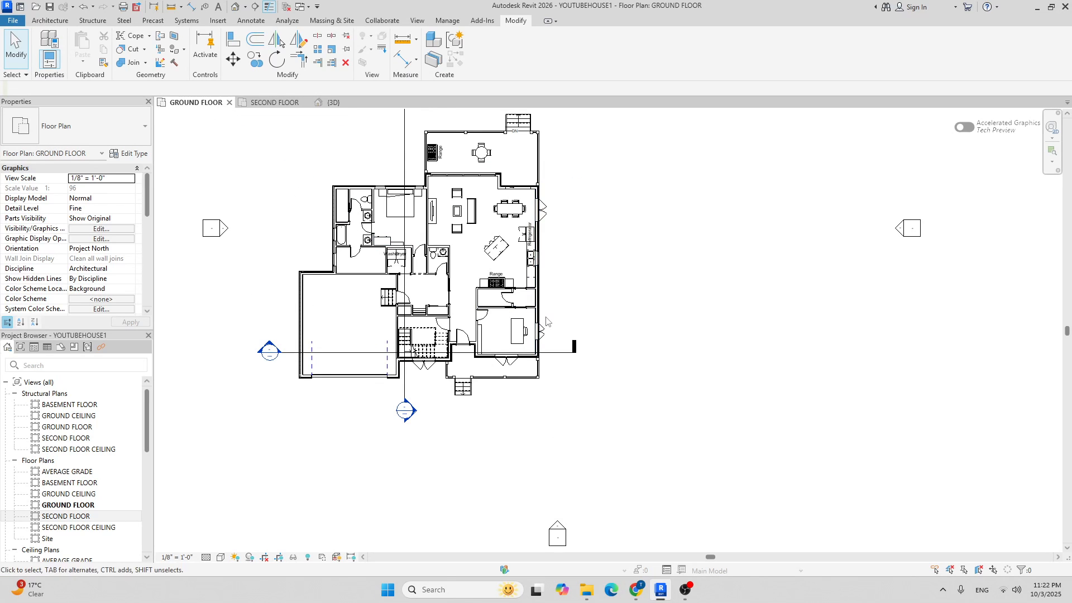
{"action": "scroll", "coordinate": [440, 258], "scroll_direction": "up", "scroll_amount": 10}
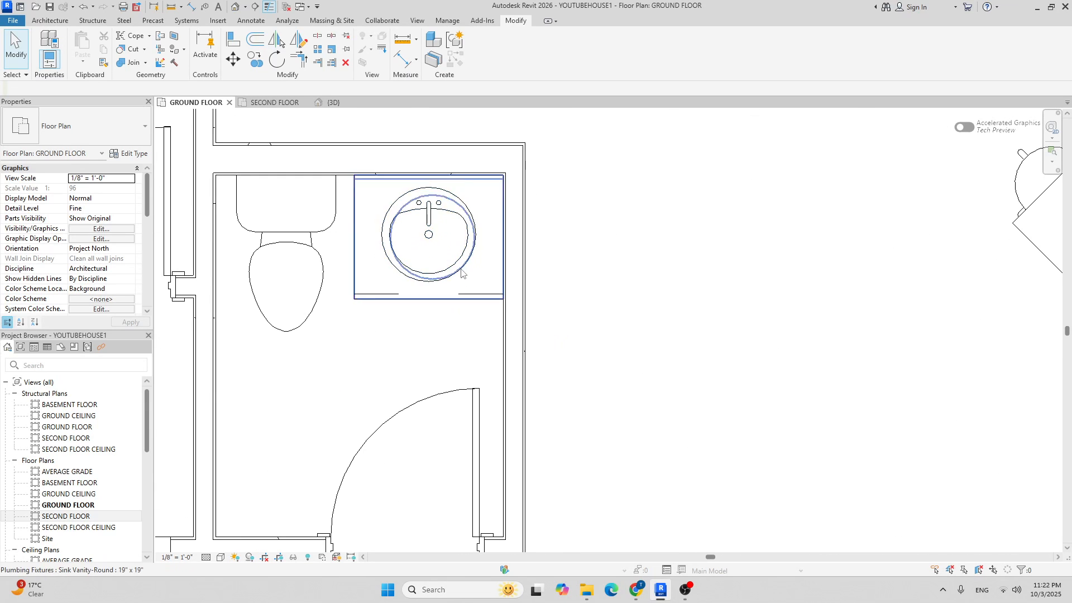
{"action": "left_click", "coordinate": [433, 211]}
{"action": "left_click", "coordinate": [393, 291], "text": "ctrl"}
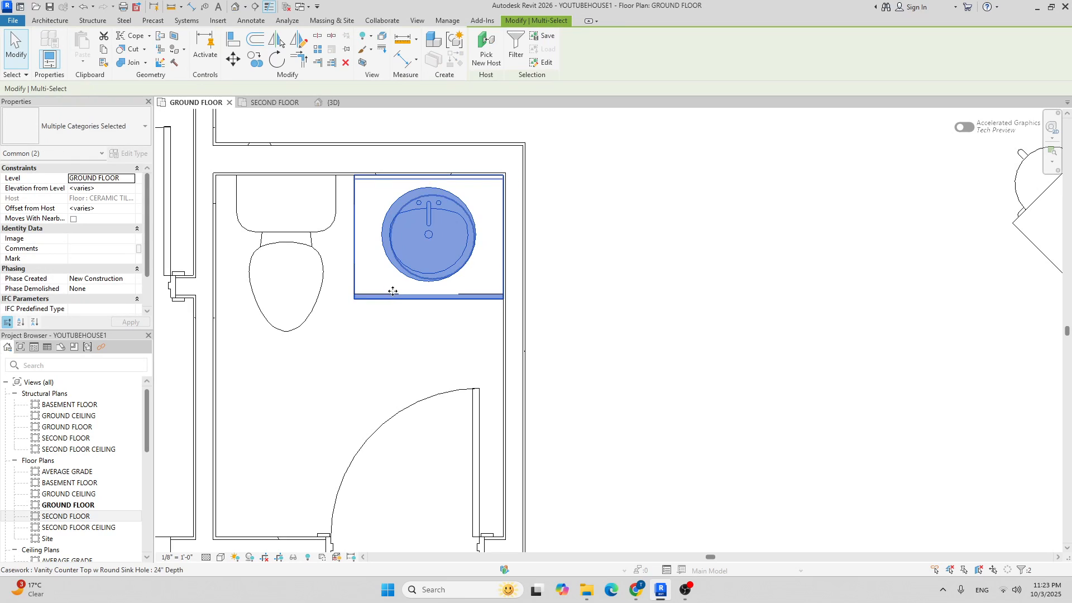
{"action": "left_click", "coordinate": [397, 294], "text": "ctrl"}
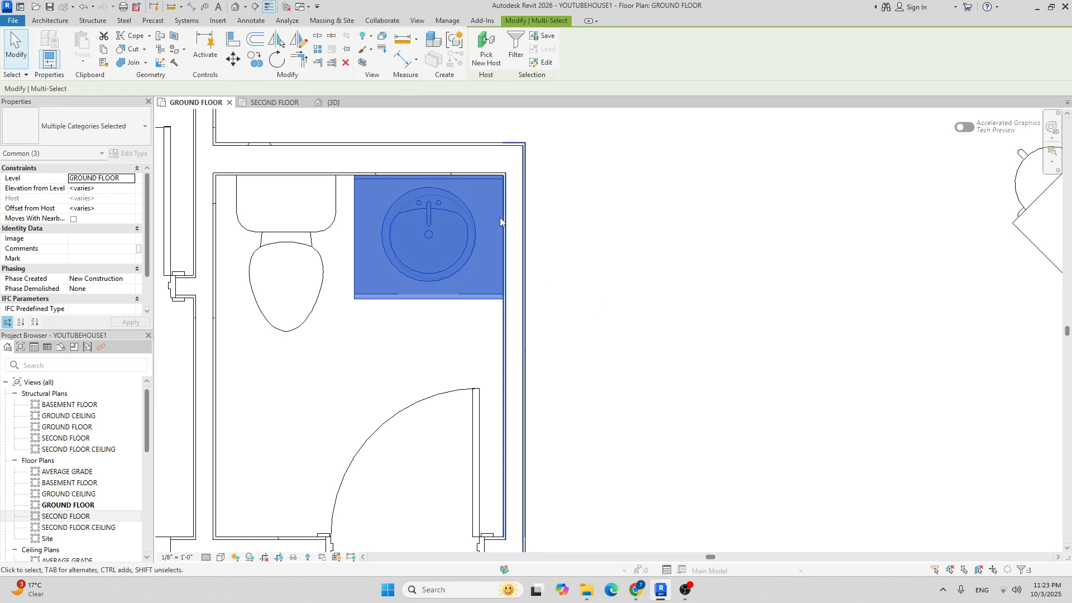
Paste the sink and vanity into the small Second Floor room and confirm the placement.
{"action": "left_click", "coordinate": [275, 103]}
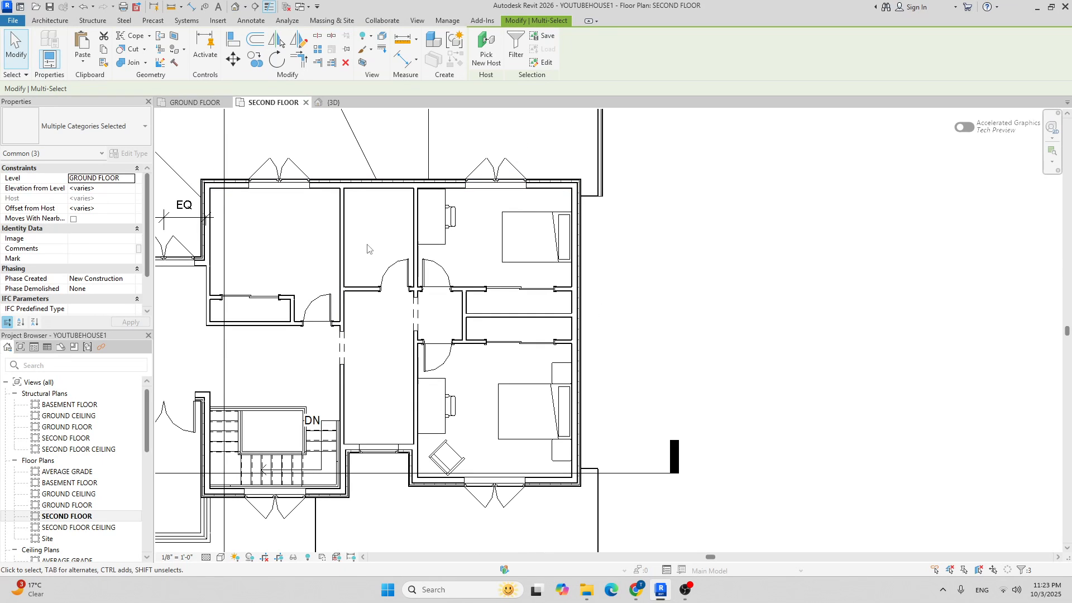
{"action": "key", "text": "ctrl+v"}
{"action": "scroll", "coordinate": [376, 249], "scroll_direction": "up", "scroll_amount": 3}
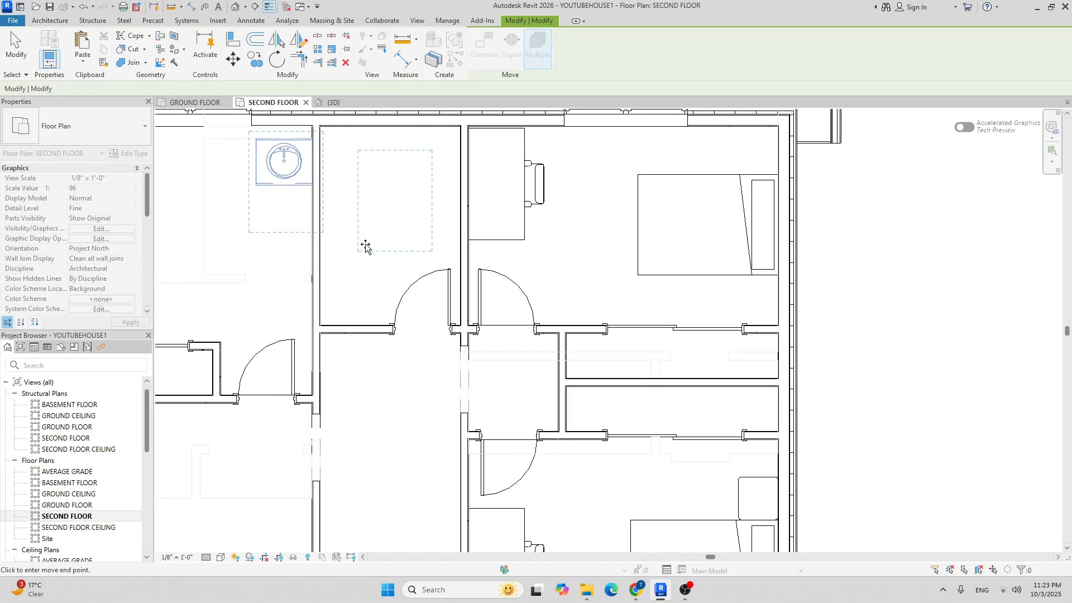
{"action": "left_click", "coordinate": [361, 247]}
{"action": "scroll", "coordinate": [344, 237], "scroll_direction": "down", "scroll_amount": 2}
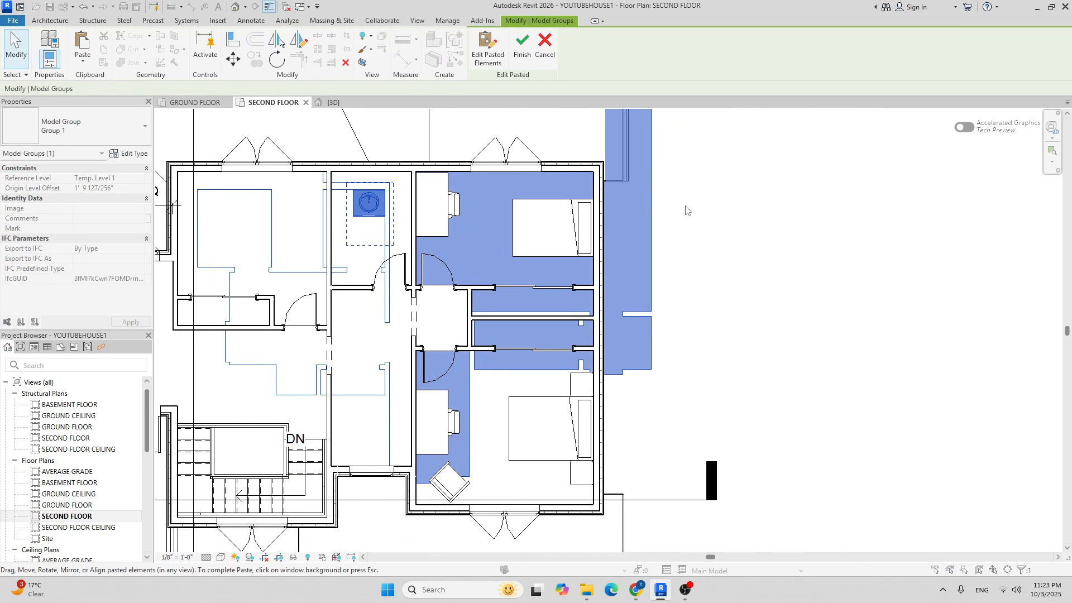
{"action": "scroll", "coordinate": [669, 218], "scroll_direction": "down", "scroll_amount": 2}
{"action": "left_click", "coordinate": [724, 246]}
Rotate the pasted sink and counter by 90°.
{"action": "scroll", "coordinate": [418, 275], "scroll_direction": "up", "scroll_amount": 6}
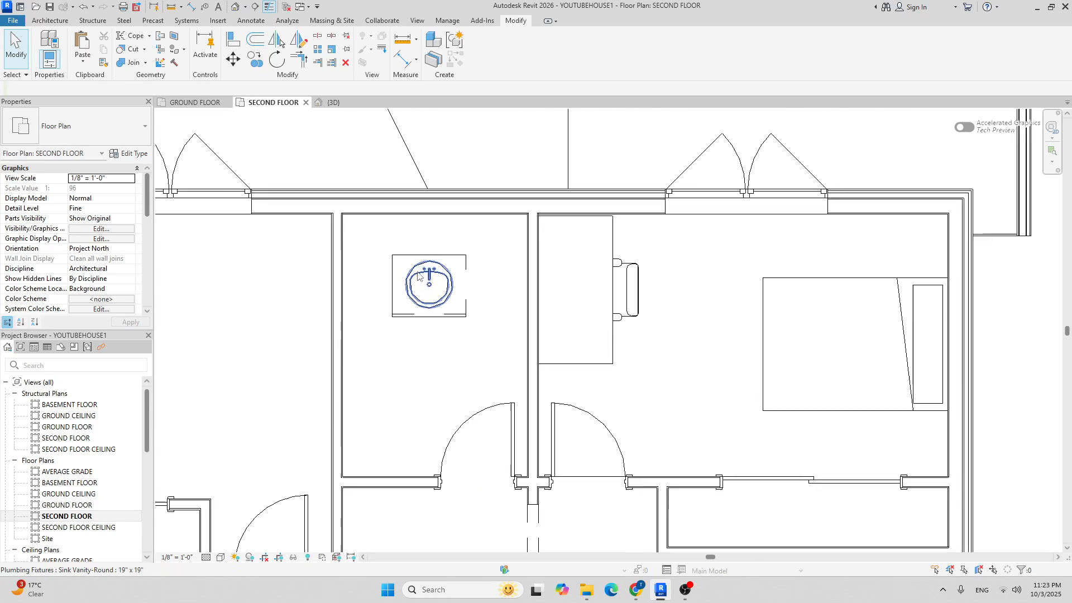
{"action": "scroll", "coordinate": [418, 274], "scroll_direction": "up", "scroll_amount": 2}
{"action": "left_click_drag", "start_coordinate": [357, 221], "coordinate": [519, 365]}
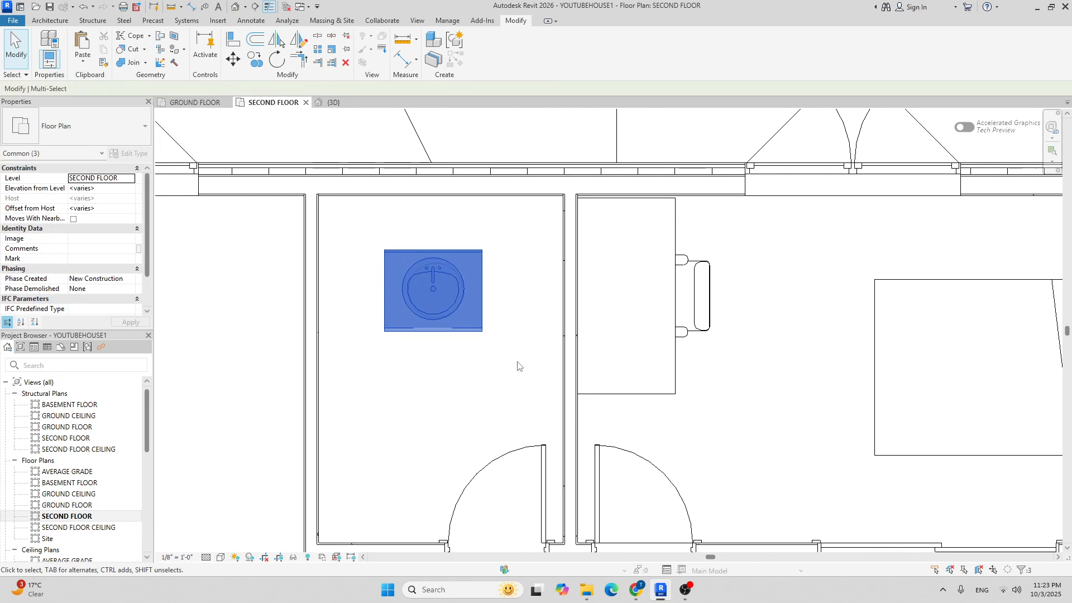
{"action": "left_click", "coordinate": [277, 60]}
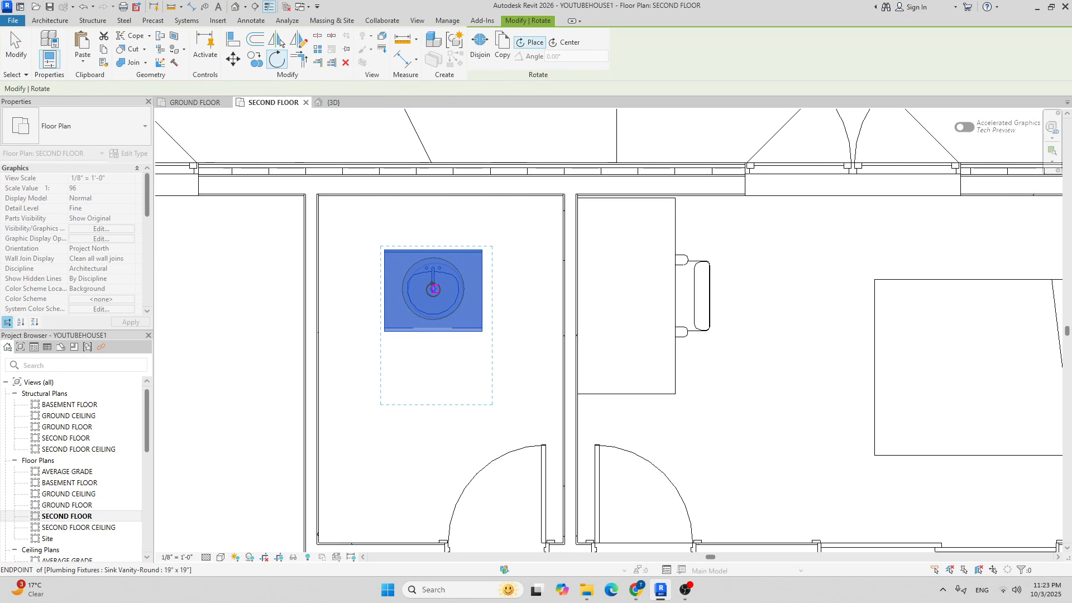
{"action": "scroll", "coordinate": [434, 289], "scroll_direction": "up", "scroll_amount": 6}
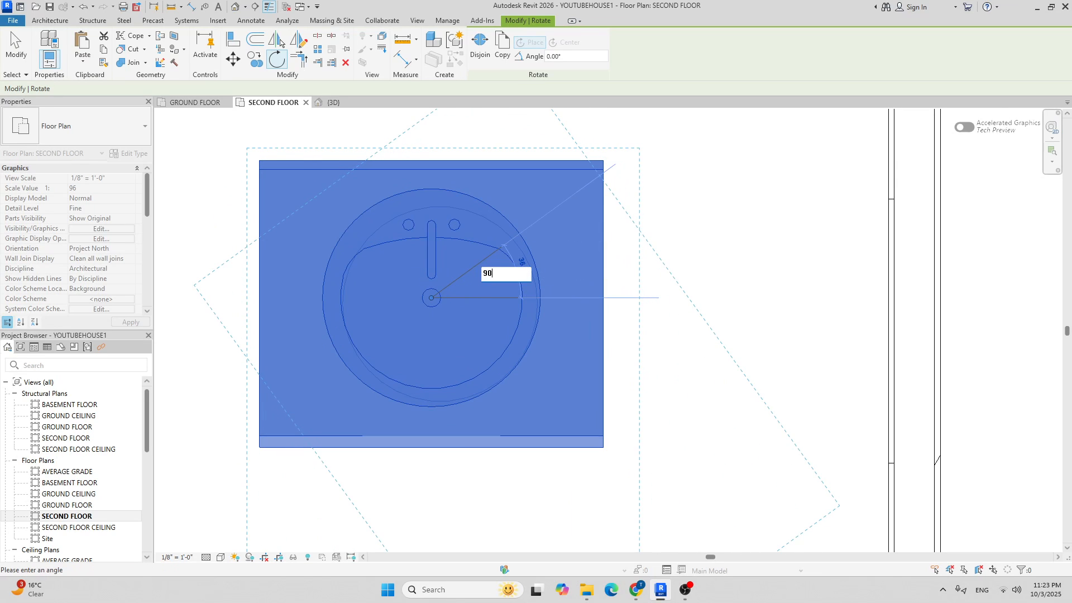
{"action": "key", "text": "Return"}
{"action": "scroll", "coordinate": [546, 166], "scroll_direction": "down", "scroll_amount": 8}
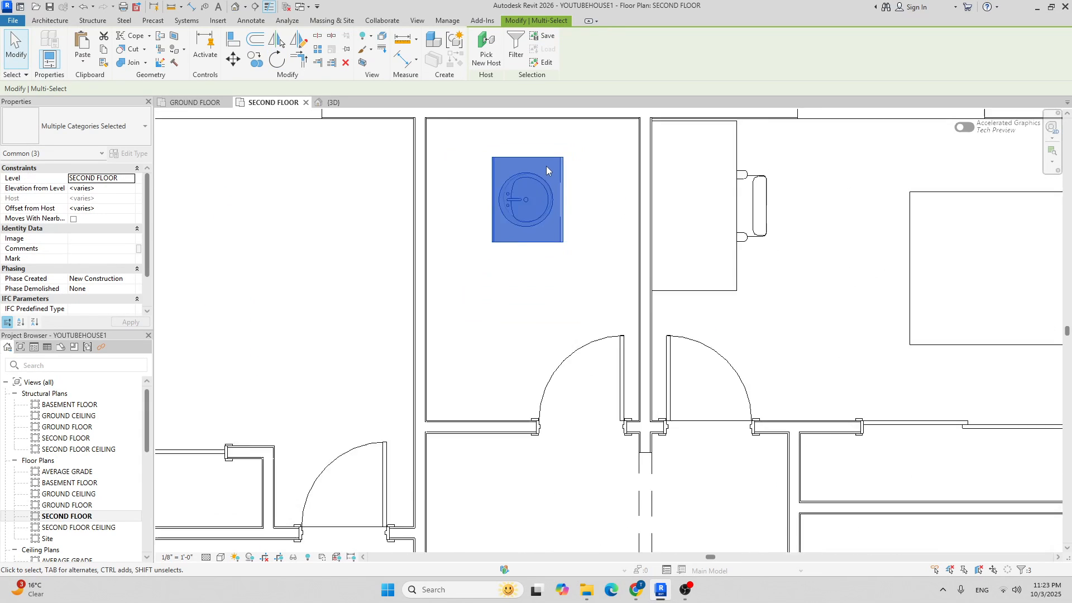
Move the sink into the small room's wall corner.
{"action": "left_click", "coordinate": [234, 65]}
{"action": "scroll", "coordinate": [517, 246], "scroll_direction": "up", "scroll_amount": 2}
{"action": "left_click", "coordinate": [497, 210]}
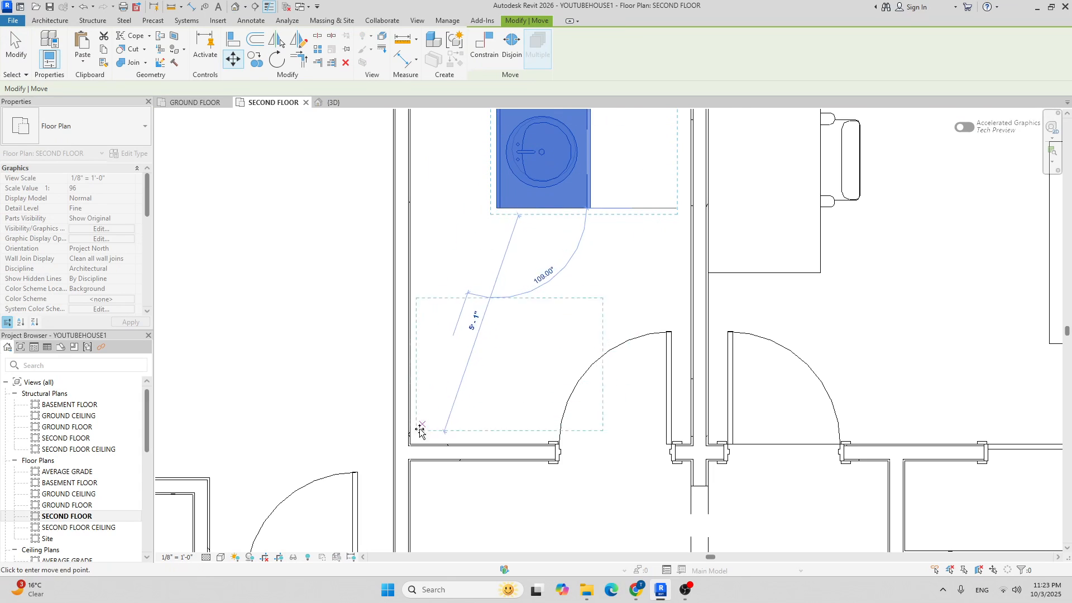
{"action": "left_click", "coordinate": [410, 445]}
{"action": "scroll", "coordinate": [480, 293], "scroll_direction": "down", "scroll_amount": 2}
{"action": "scroll", "coordinate": [479, 293], "scroll_direction": "down", "scroll_amount": 2}
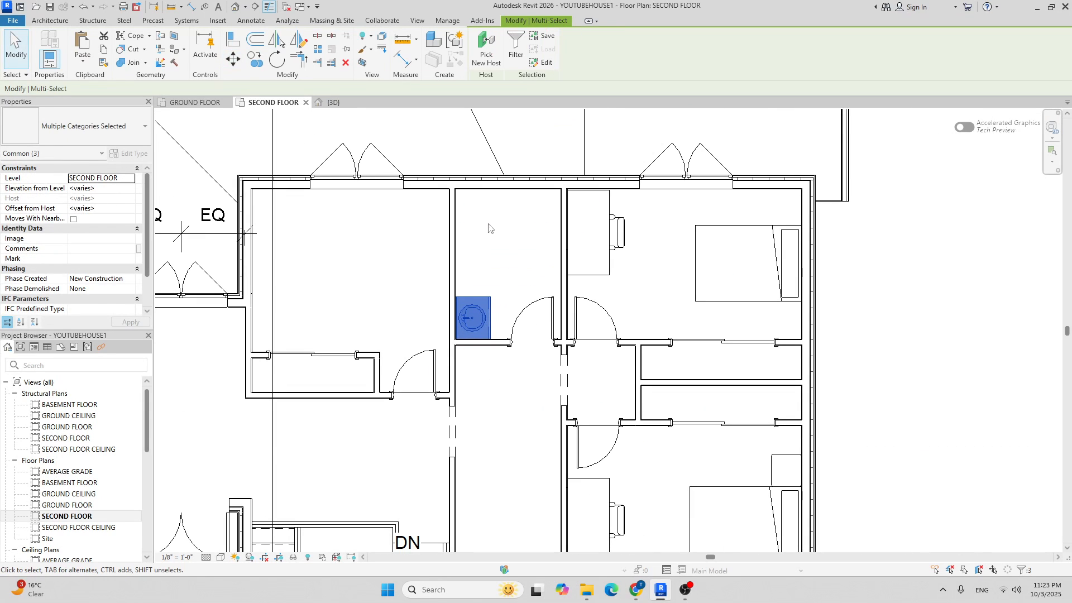
Copy the sink to place a second identical one directly above the first.
{"action": "left_click", "coordinate": [268, 65]}
{"action": "scroll", "coordinate": [471, 338], "scroll_direction": "up", "scroll_amount": 5}
{"action": "left_click", "coordinate": [472, 343]}
{"action": "middle_click_drag", "start_coordinate": [510, 262], "coordinate": [462, 432]}
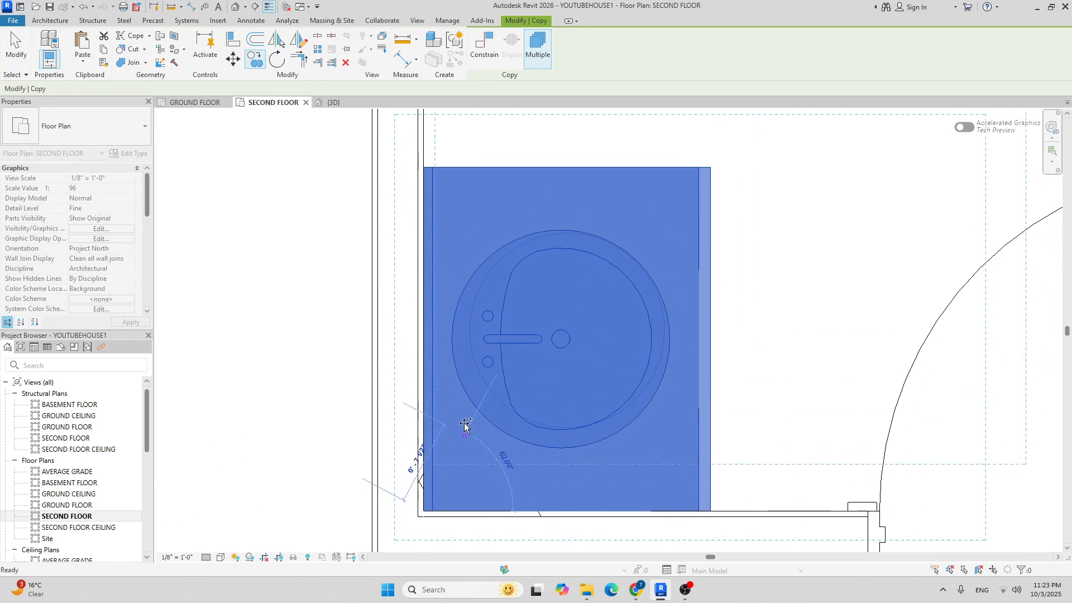
{"action": "left_click", "coordinate": [423, 167]}
{"action": "scroll", "coordinate": [523, 256], "scroll_direction": "down", "scroll_amount": 6}
{"action": "key", "text": "Escape"}
{"action": "key", "text": "Escape"}
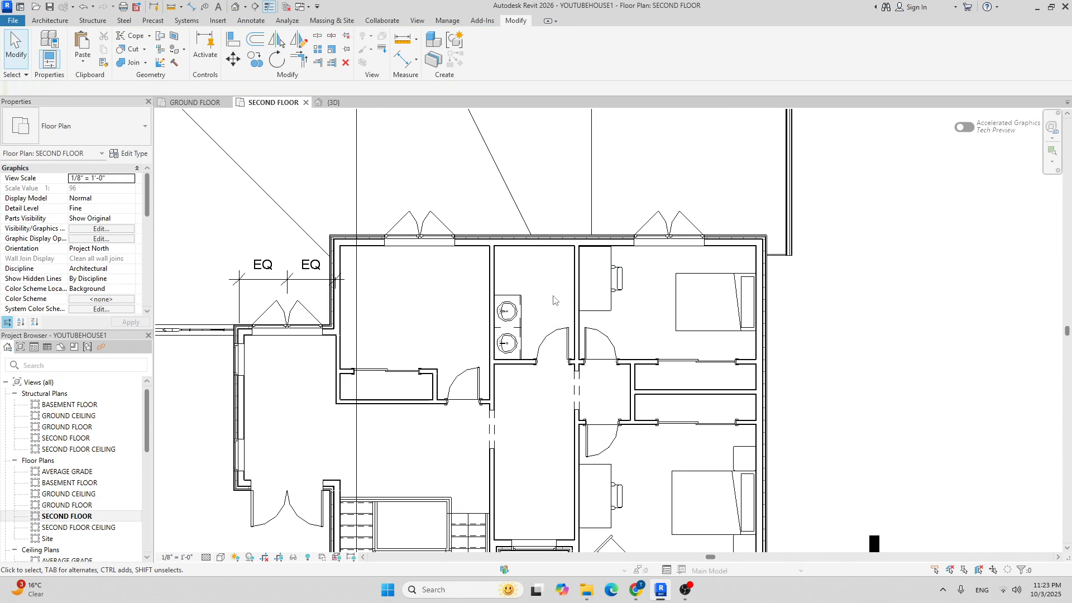
Try an aligned dimension beside the sinks, then select the interior wall to their left.
{"action": "scroll", "coordinate": [489, 302], "scroll_direction": "up", "scroll_amount": 2}
{"action": "key", "text": "i"}
{"action": "scroll", "coordinate": [461, 304], "scroll_direction": "up", "scroll_amount": 4}
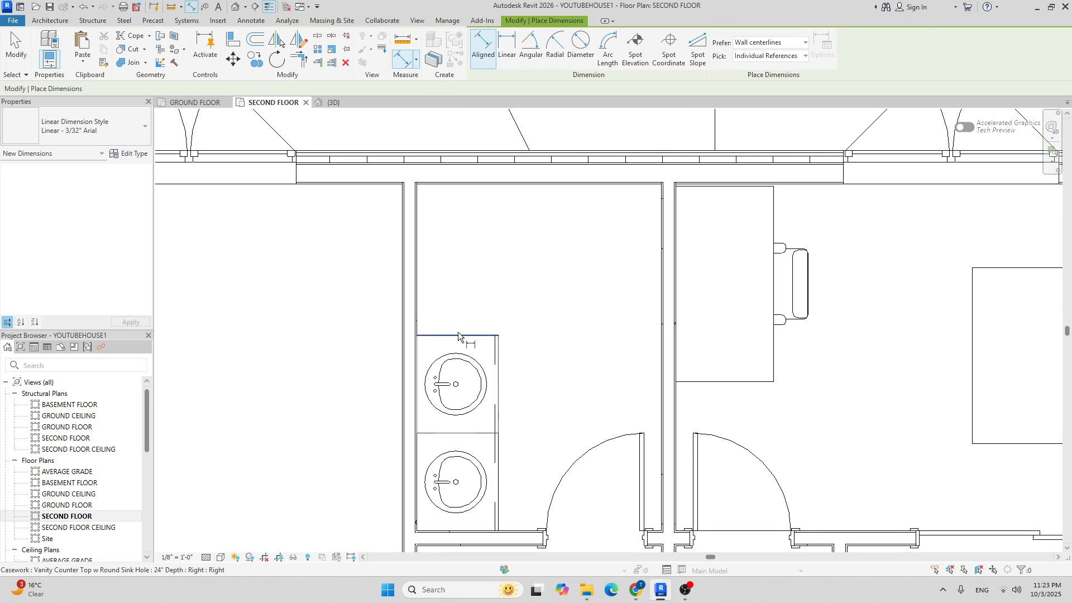
{"action": "left_click", "coordinate": [492, 183]}
{"action": "scroll", "coordinate": [497, 212], "scroll_direction": "down", "scroll_amount": 2}
{"action": "scroll", "coordinate": [496, 213], "scroll_direction": "up", "scroll_amount": 2}
{"action": "key", "text": "Escape"}
{"action": "key", "text": "Escape"}
{"action": "key", "text": "Escape"}
{"action": "scroll", "coordinate": [499, 232], "scroll_direction": "down", "scroll_amount": 4}
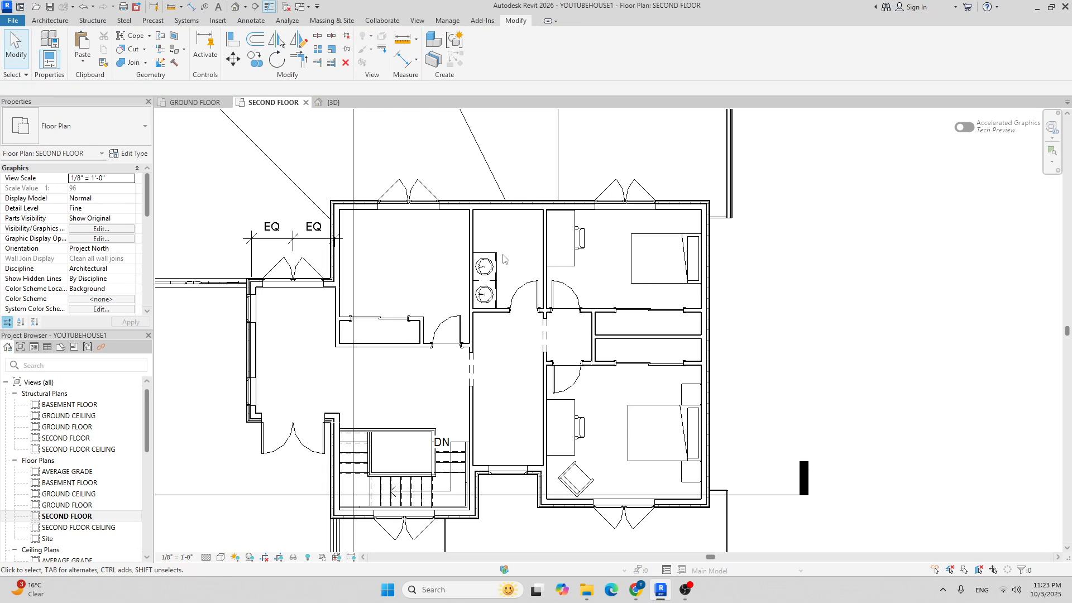
{"action": "scroll", "coordinate": [503, 258], "scroll_direction": "up", "scroll_amount": 3}
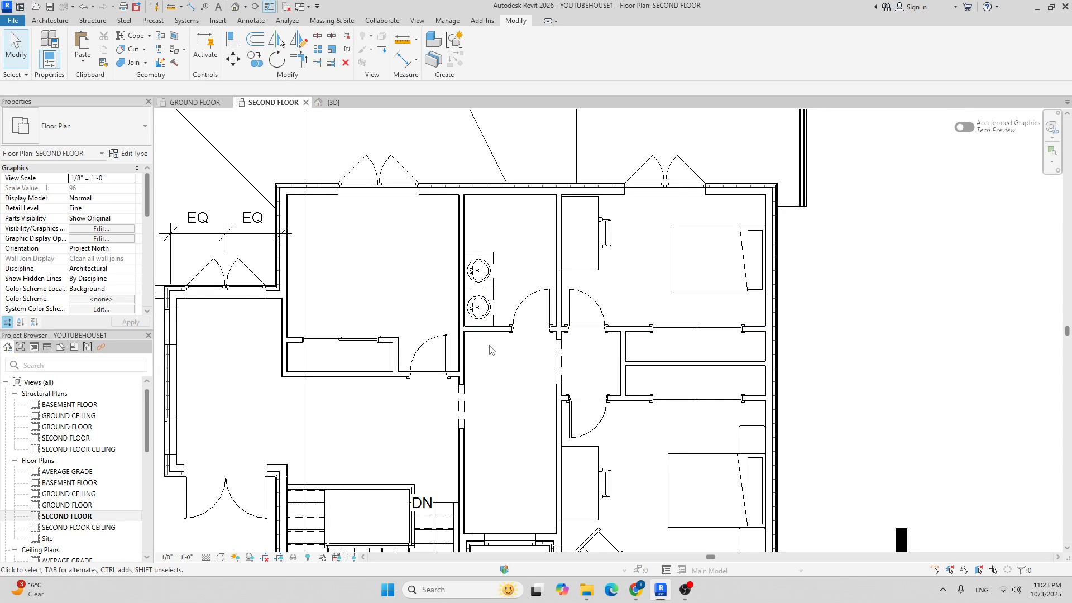
{"action": "scroll", "coordinate": [476, 273], "scroll_direction": "up", "scroll_amount": 4}
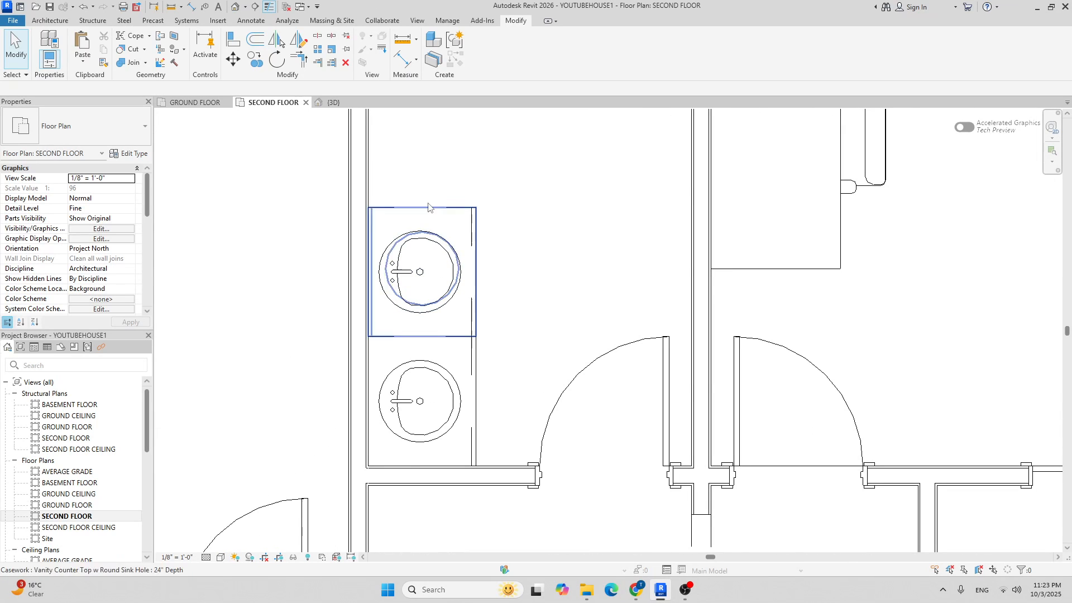
{"action": "left_click", "coordinate": [358, 160]}
{"action": "scroll", "coordinate": [362, 163], "scroll_direction": "down", "scroll_amount": 3}
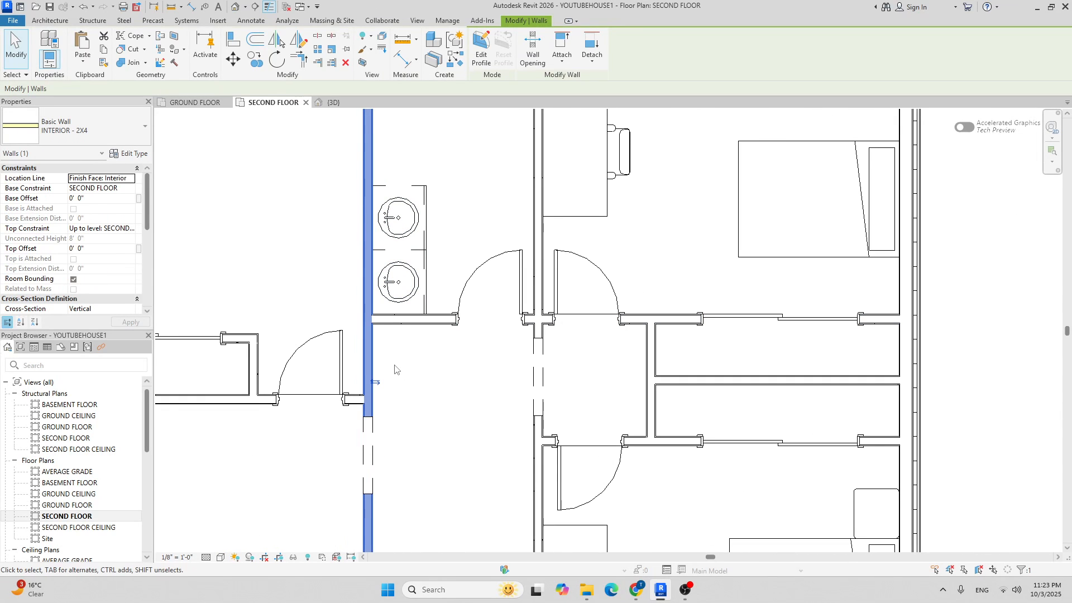
Change the bathroom's left wall type to INTERIOR - 2X6.
{"action": "left_click", "coordinate": [317, 36]}
{"action": "scroll", "coordinate": [377, 346], "scroll_direction": "up", "scroll_amount": 4}
{"action": "scroll", "coordinate": [466, 347], "scroll_direction": "down", "scroll_amount": 2}
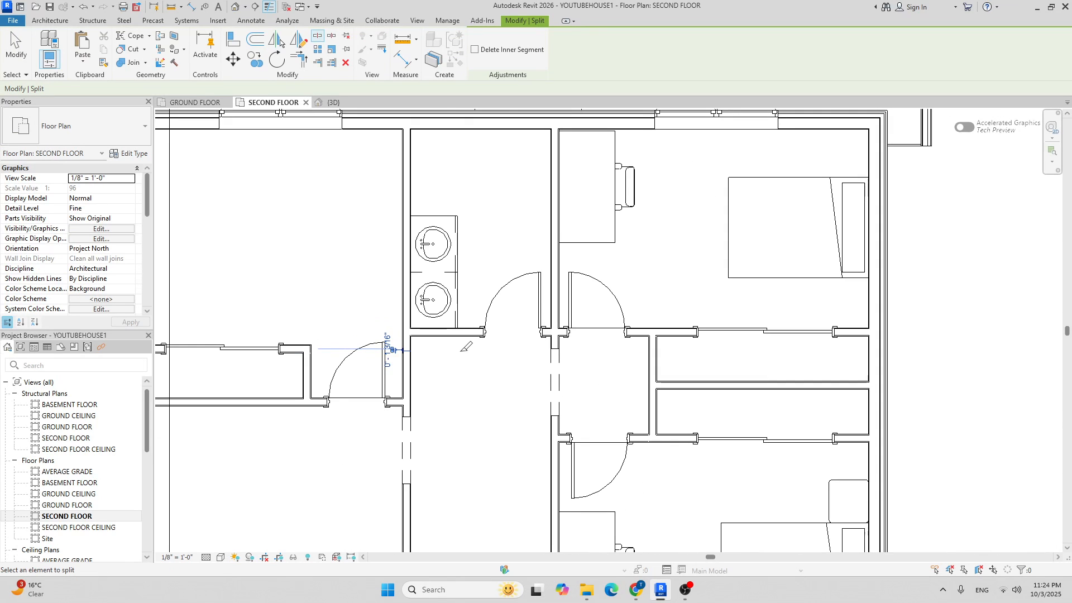
{"action": "key", "text": "Escape"}
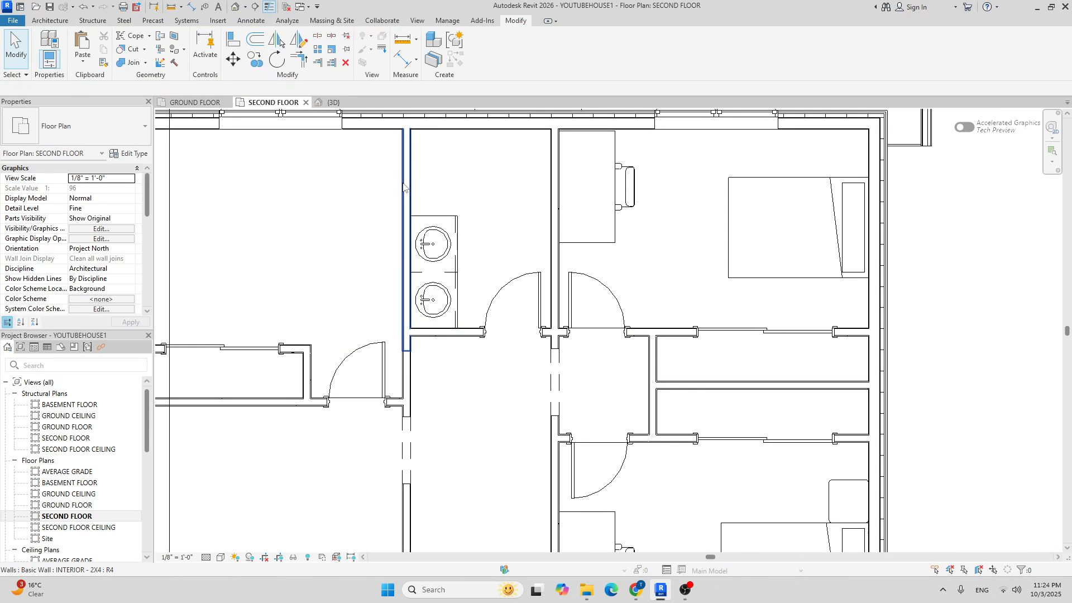
{"action": "left_click", "coordinate": [405, 189]}
{"action": "left_click", "coordinate": [78, 127]}
{"action": "scroll", "coordinate": [84, 196], "scroll_direction": "up", "scroll_amount": 1}
{"action": "scroll", "coordinate": [81, 199], "scroll_direction": "down", "scroll_amount": 1}
{"action": "left_click", "coordinate": [78, 199]}
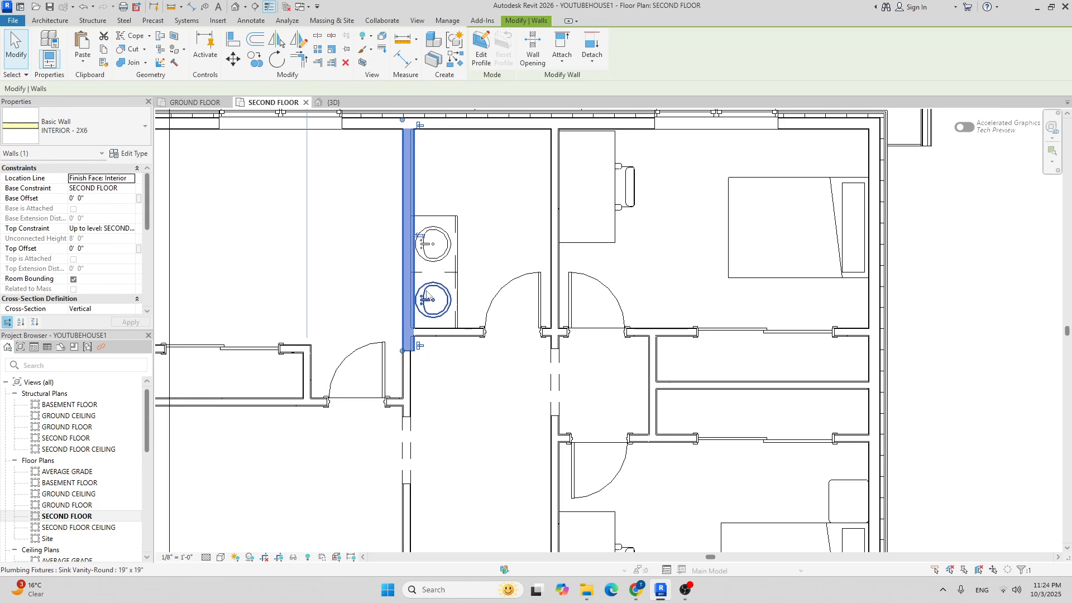
{"action": "key", "text": "Escape"}
Move the two sinks and their counter against the thickened wall.
{"action": "scroll", "coordinate": [385, 262], "scroll_direction": "up", "scroll_amount": 2}
{"action": "left_click_drag", "start_coordinate": [375, 140], "coordinate": [568, 427]}
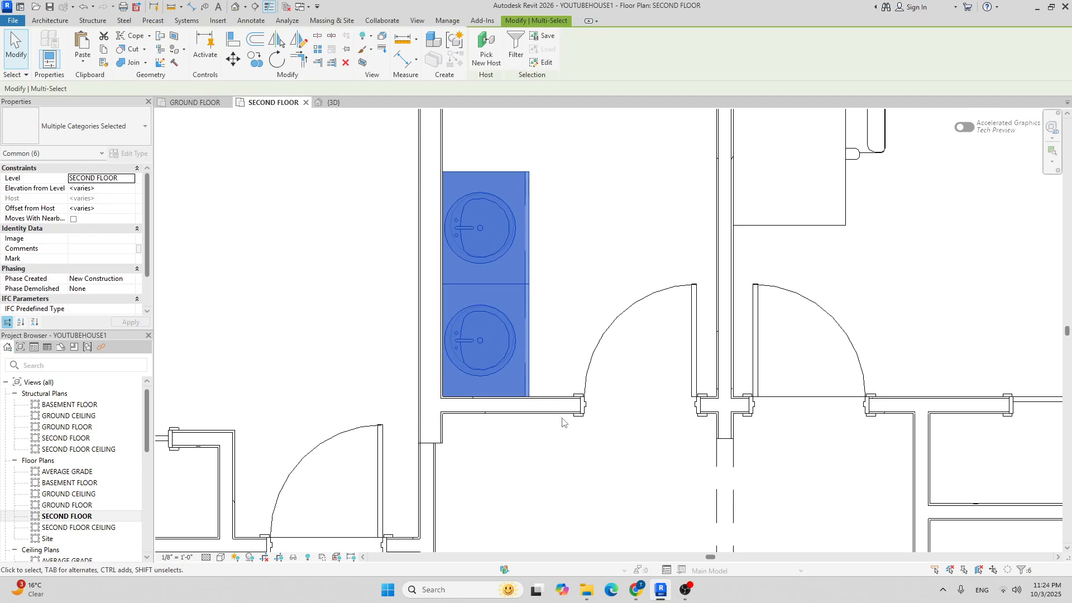
{"action": "left_click", "coordinate": [233, 60]}
{"action": "left_click", "coordinate": [529, 171]}
{"action": "left_click", "coordinate": [558, 172]}
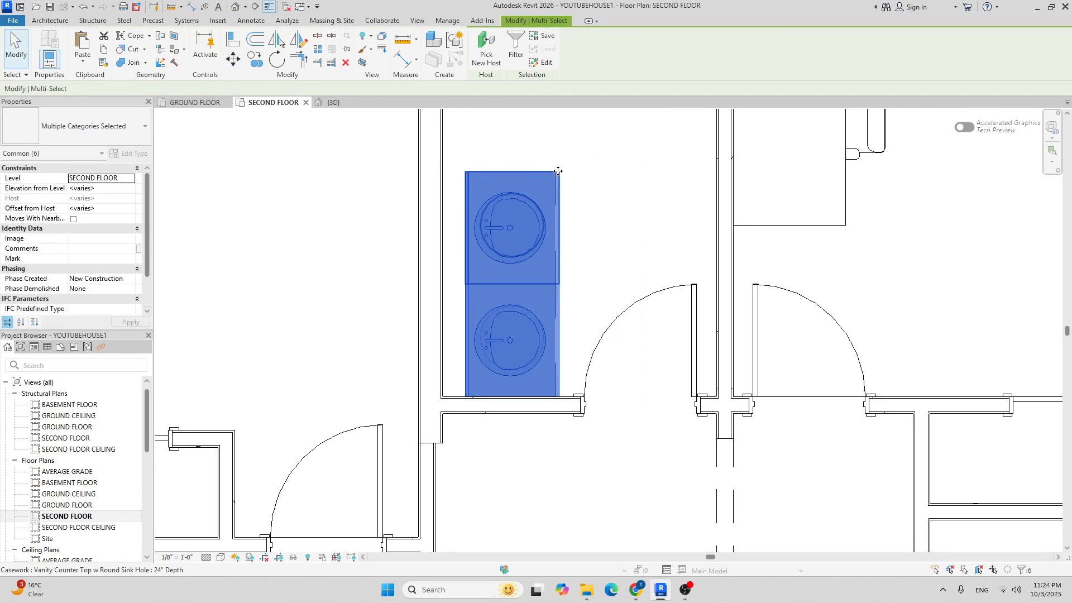
{"action": "left_click", "coordinate": [232, 59]}
{"action": "scroll", "coordinate": [475, 173], "scroll_direction": "up", "scroll_amount": 2}
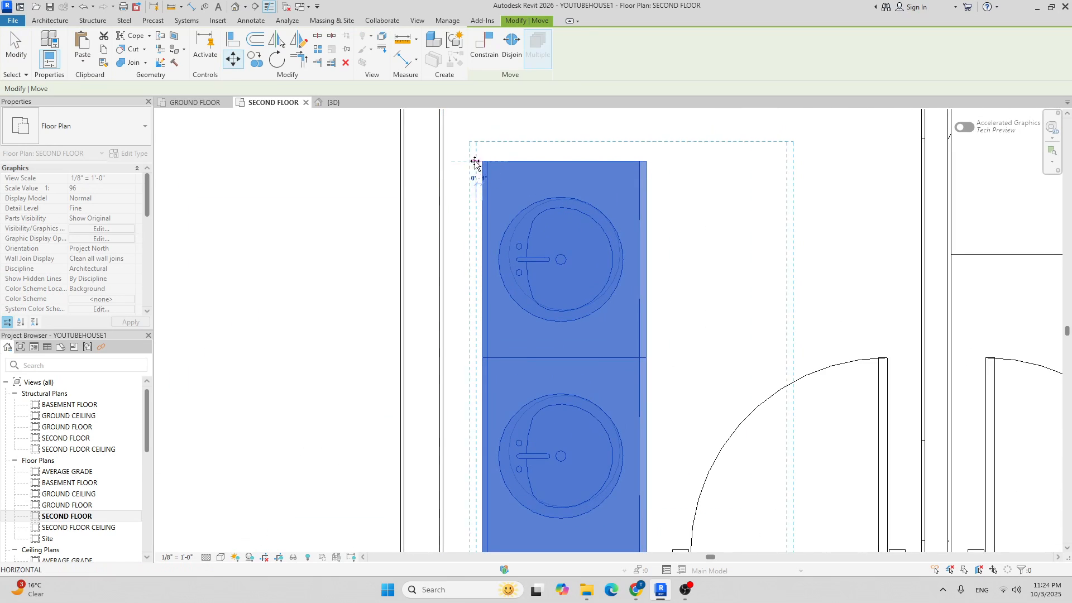
{"action": "left_click", "coordinate": [444, 168]}
{"action": "scroll", "coordinate": [444, 167], "scroll_direction": "down", "scroll_amount": 2}
{"action": "key", "text": "Escape"}
Shorten the thickened wall's bottom end and unjoin it so the shortened end stays.
{"action": "left_click", "coordinate": [469, 396]}
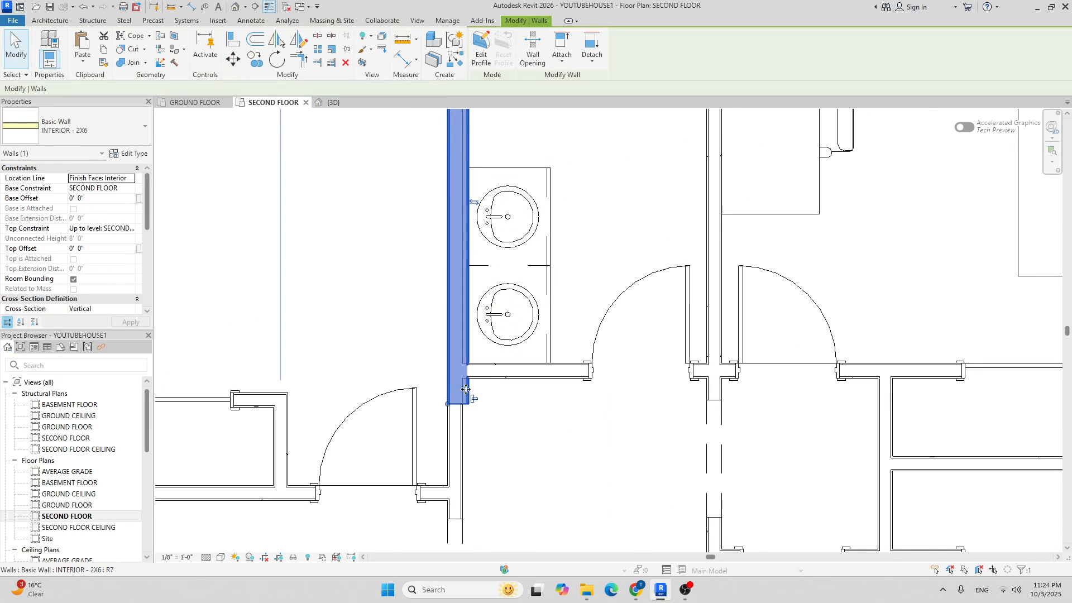
{"action": "left_click_drag", "start_coordinate": [448, 403], "coordinate": [449, 331]}
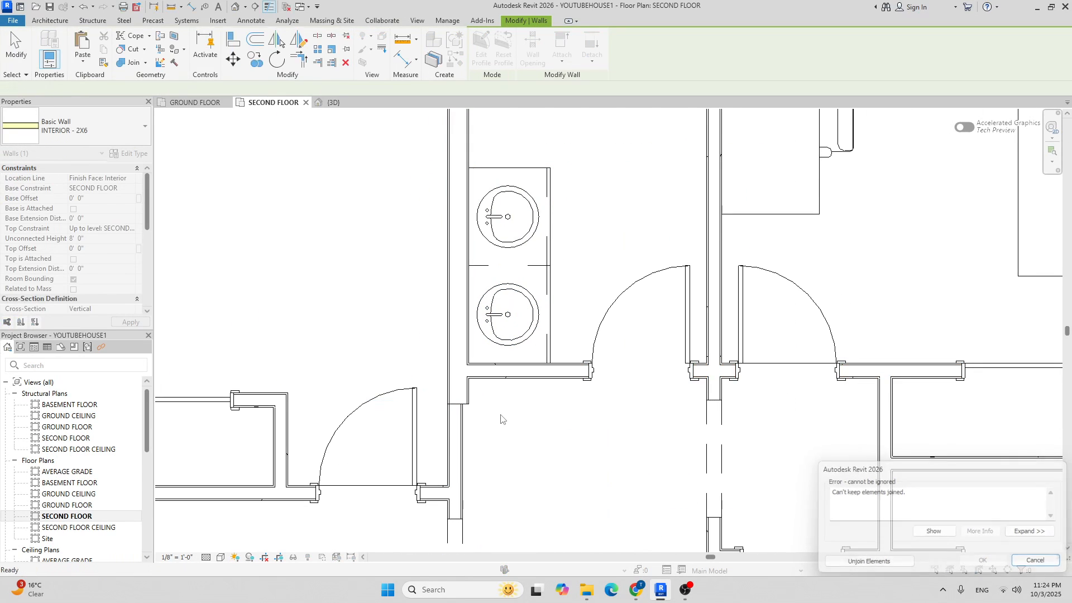
{"action": "key", "text": "Escape"}
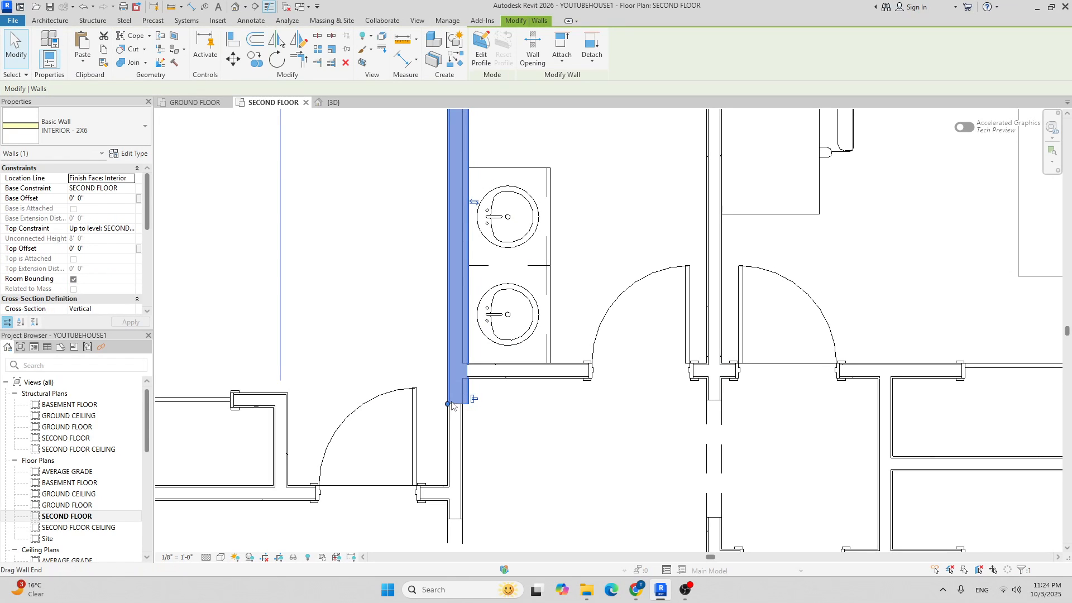
{"action": "left_click_drag", "start_coordinate": [447, 404], "coordinate": [447, 329]}
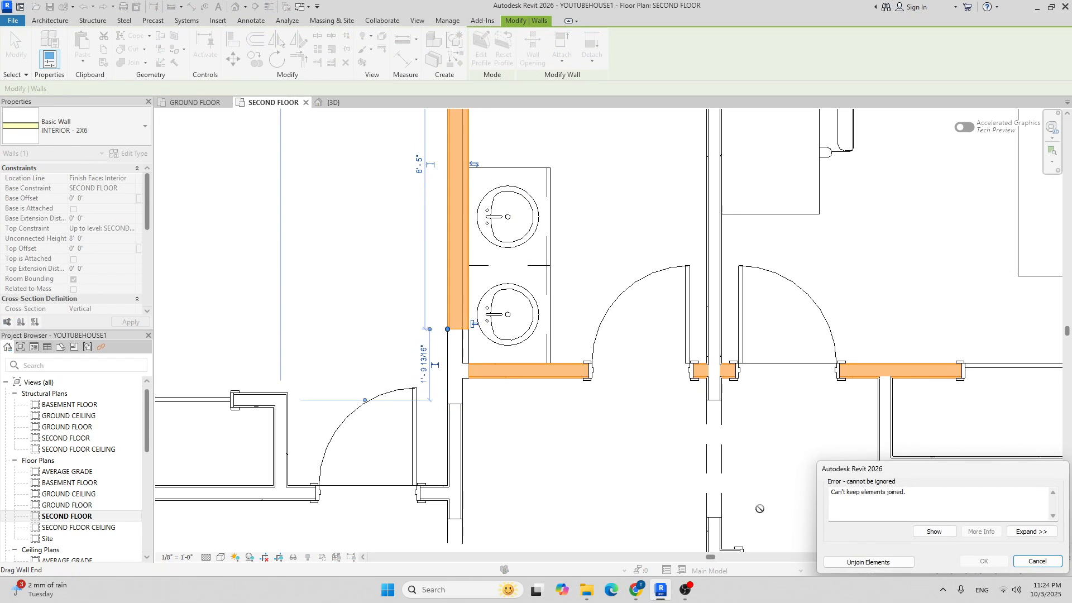
{"action": "left_click", "coordinate": [865, 562]}
{"action": "left_click", "coordinate": [575, 471]}
Rejoin the bathroom walls at the corner with Trim/Extend to Corner (TR) and extend the wall end.
{"action": "key", "text": "r"}
{"action": "left_click", "coordinate": [472, 393]}
{"action": "left_click", "coordinate": [458, 423]}
{"action": "key", "text": "Escape"}
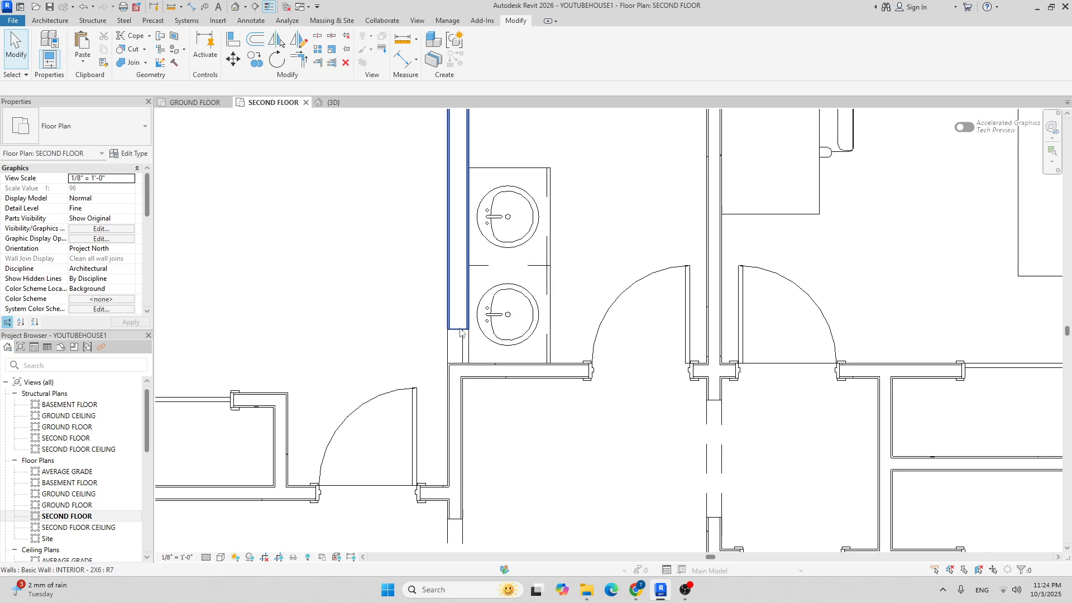
{"action": "left_click", "coordinate": [456, 290]}
{"action": "scroll", "coordinate": [445, 329], "scroll_direction": "up", "scroll_amount": 2}
{"action": "left_click", "coordinate": [444, 357]}
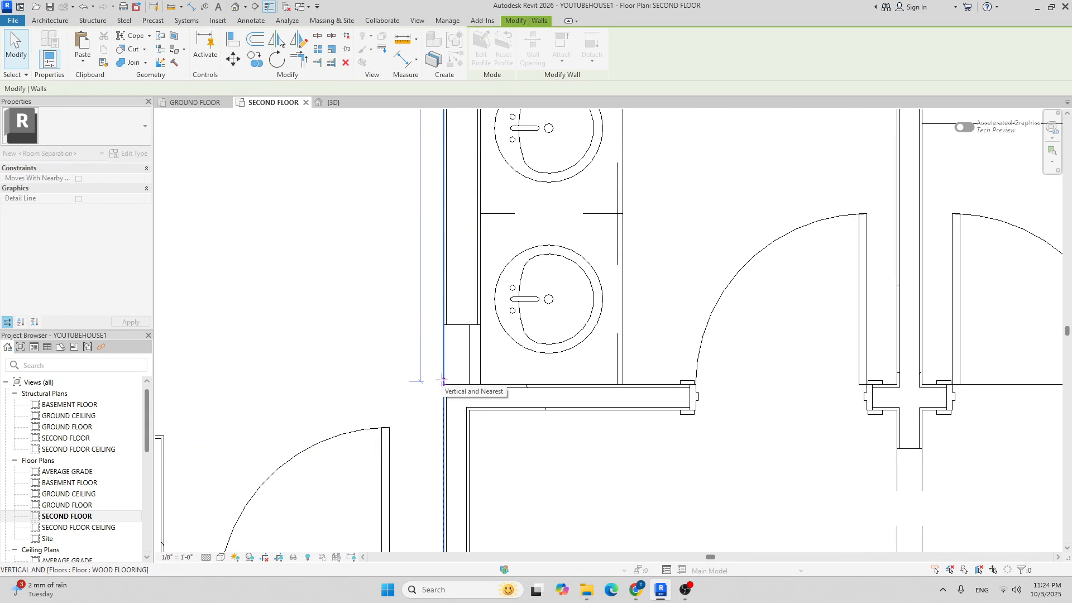
{"action": "left_click_drag", "start_coordinate": [442, 384], "coordinate": [443, 385]}
{"action": "scroll", "coordinate": [479, 364], "scroll_direction": "down", "scroll_amount": 3}
{"action": "left_click", "coordinate": [579, 425]}
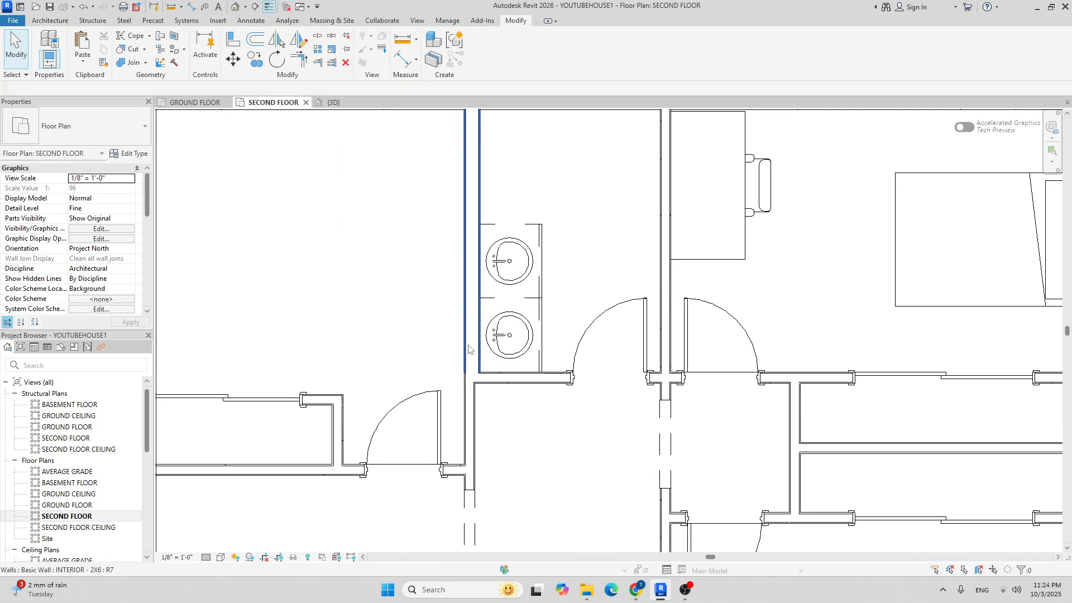
Select the CERAMIC TILES floor in the upper hallway using Tab to cycle the pick.
{"action": "scroll", "coordinate": [427, 451], "scroll_direction": "down", "scroll_amount": 3}
{"action": "middle_click_drag", "start_coordinate": [636, 403], "coordinate": [594, 303]}
{"action": "scroll", "coordinate": [564, 286], "scroll_direction": "up", "scroll_amount": 2}
{"action": "scroll", "coordinate": [507, 319], "scroll_direction": "down", "scroll_amount": 3}
{"action": "scroll", "coordinate": [471, 340], "scroll_direction": "up", "scroll_amount": 6}
{"action": "scroll", "coordinate": [410, 286], "scroll_direction": "up", "scroll_amount": 3}
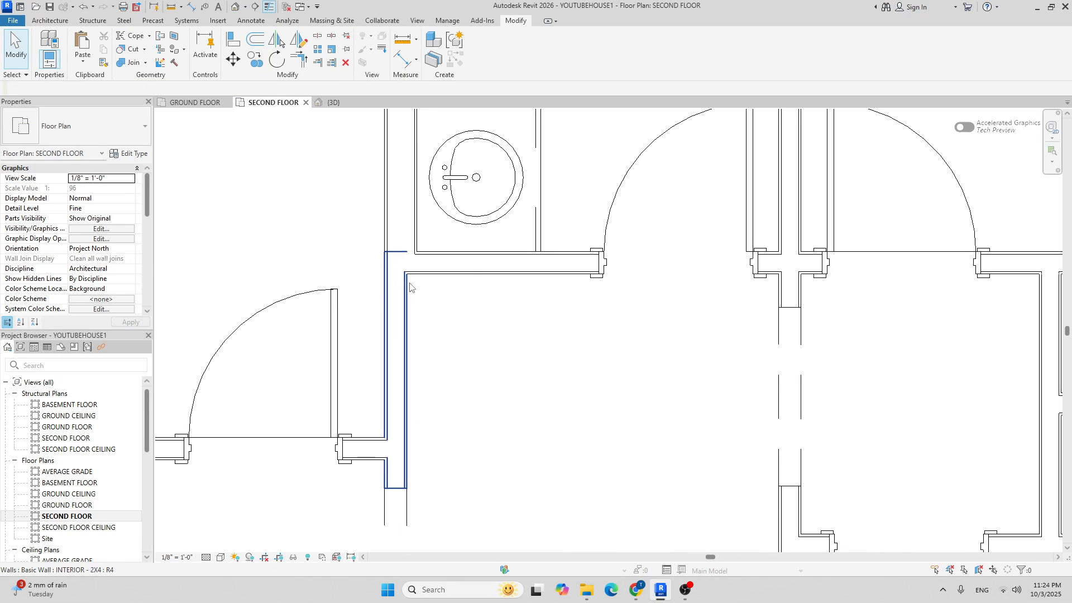
{"action": "key", "text": "Tab"}
{"action": "key", "text": "Tab"}
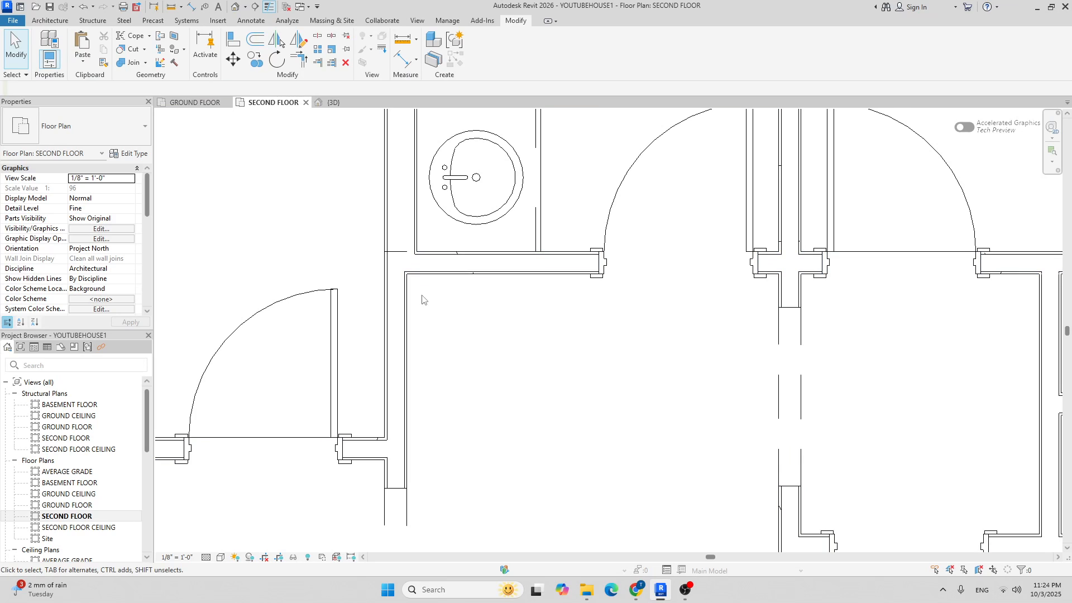
{"action": "key", "text": "Tab"}
{"action": "key", "text": "Tab"}
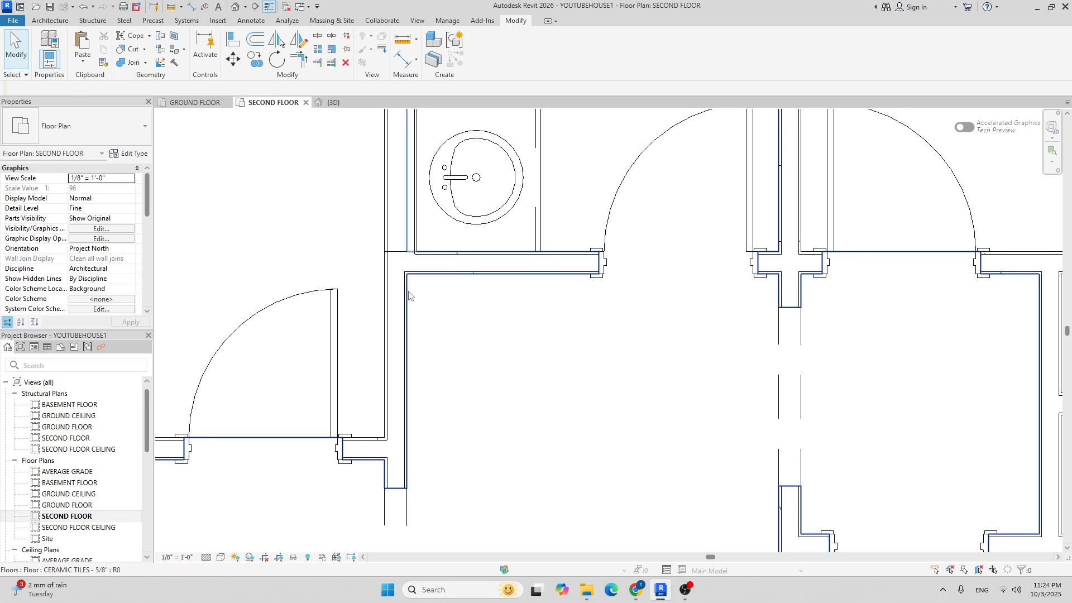
{"action": "left_click", "coordinate": [408, 295]}
Edit the CERAMIC TILES floor boundary, moving its vertical line about 2" right, and finish the edit.
{"action": "left_click", "coordinate": [486, 50]}
{"action": "middle_click_drag", "start_coordinate": [388, 163], "coordinate": [354, 251]}
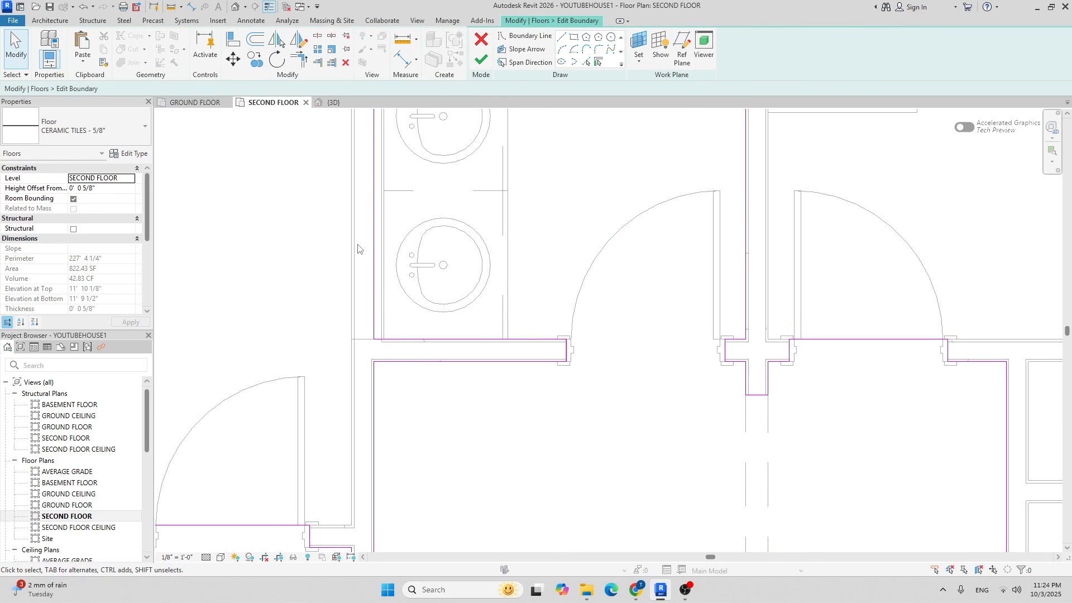
{"action": "left_click", "coordinate": [377, 255]}
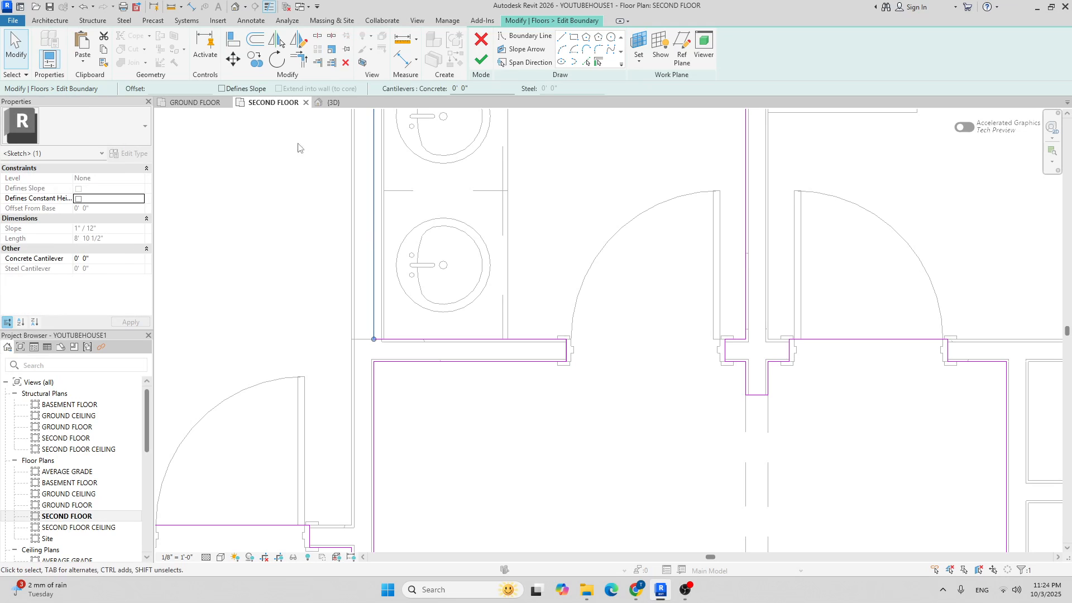
{"action": "left_click", "coordinate": [233, 59]}
{"action": "scroll", "coordinate": [365, 314], "scroll_direction": "up", "scroll_amount": 3}
{"action": "left_click", "coordinate": [390, 364]}
{"action": "left_click", "coordinate": [416, 367]}
{"action": "scroll", "coordinate": [486, 294], "scroll_direction": "down", "scroll_amount": 5}
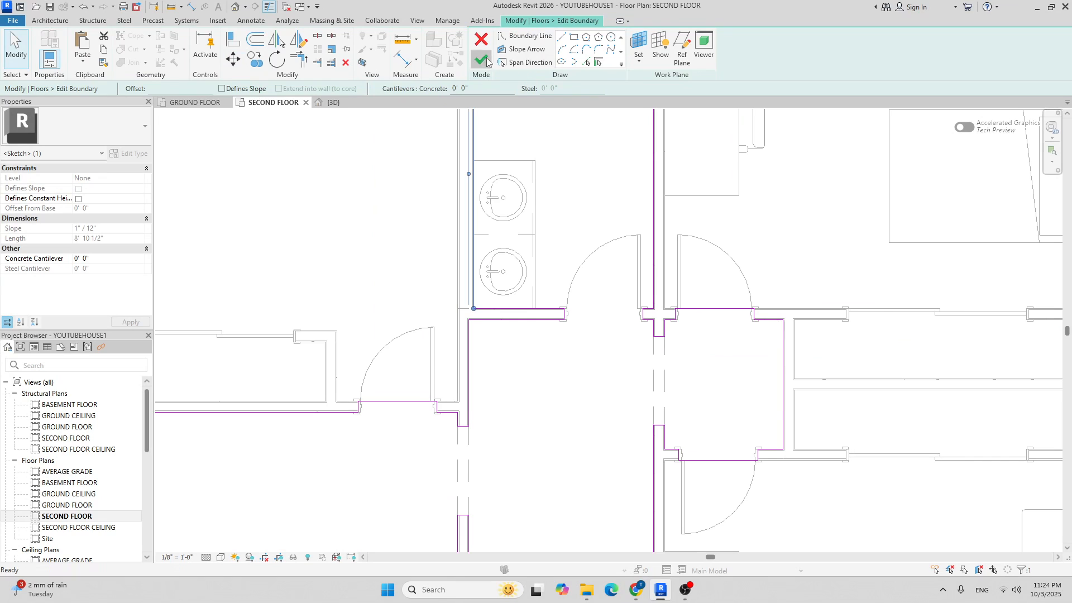
{"action": "left_click", "coordinate": [489, 62]}
{"action": "left_click", "coordinate": [634, 303]}
{"action": "scroll", "coordinate": [619, 277], "scroll_direction": "down", "scroll_amount": 3}
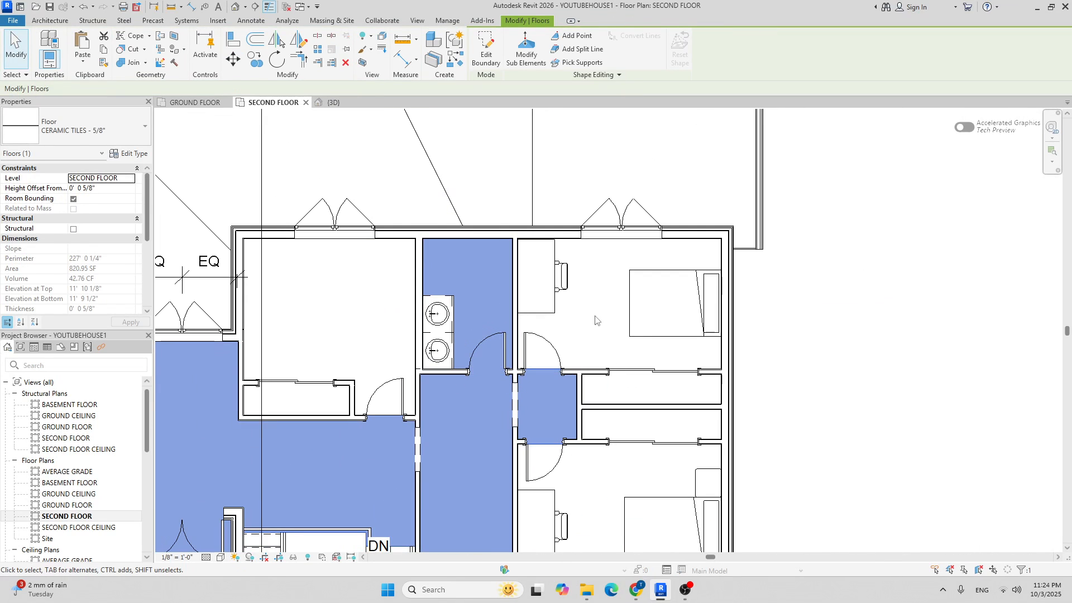
{"action": "left_click", "coordinate": [599, 316]}
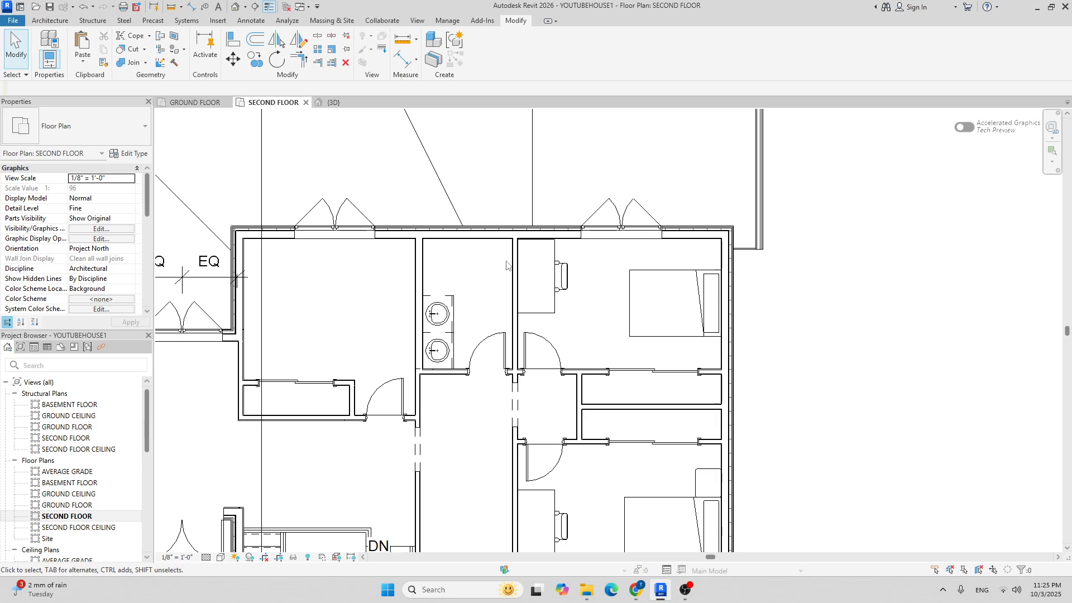
Delete the upper sink and its counter.
{"action": "scroll", "coordinate": [449, 345], "scroll_direction": "up", "scroll_amount": 4}
{"action": "left_click_drag", "start_coordinate": [512, 275], "coordinate": [522, 321]}
{"action": "key", "text": "Delete"}
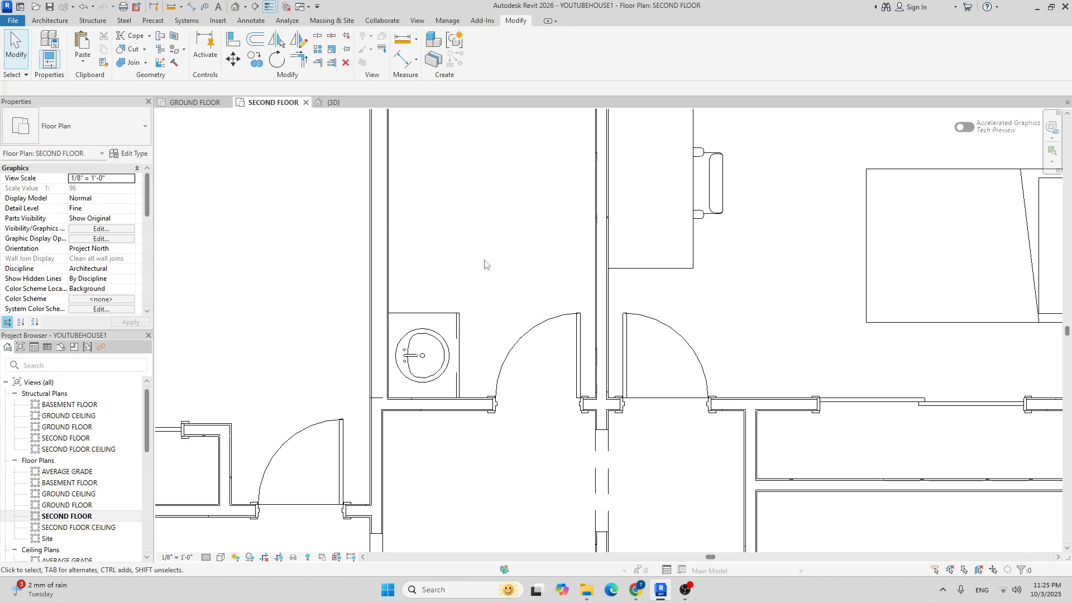
{"action": "scroll", "coordinate": [490, 265], "scroll_direction": "down", "scroll_amount": 3}
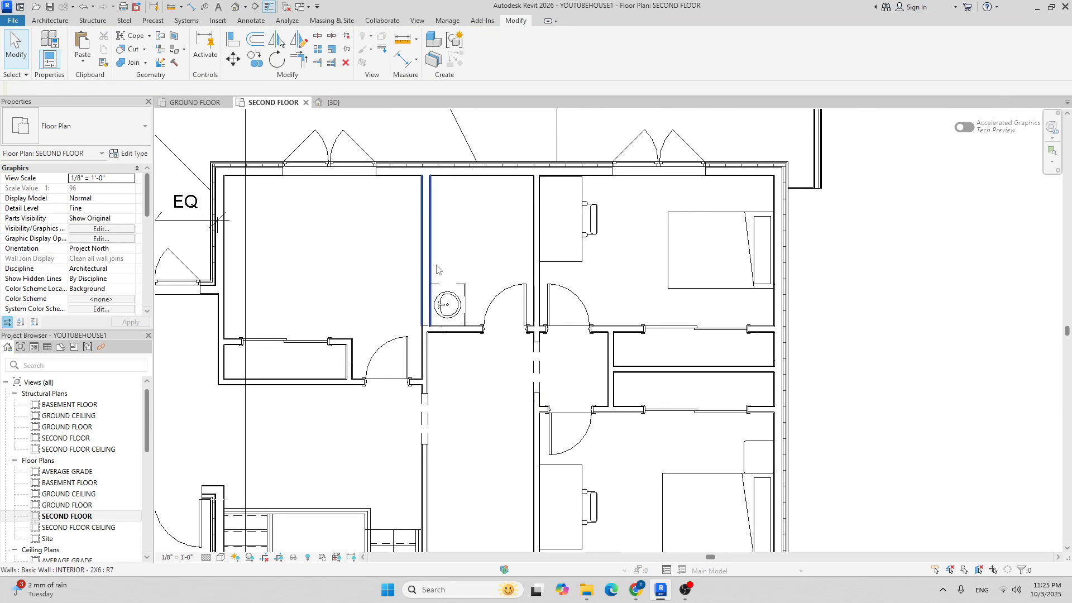
Place a Toilet-Domestic-3D component above the remaining sink.
{"action": "left_click", "coordinate": [50, 21]}
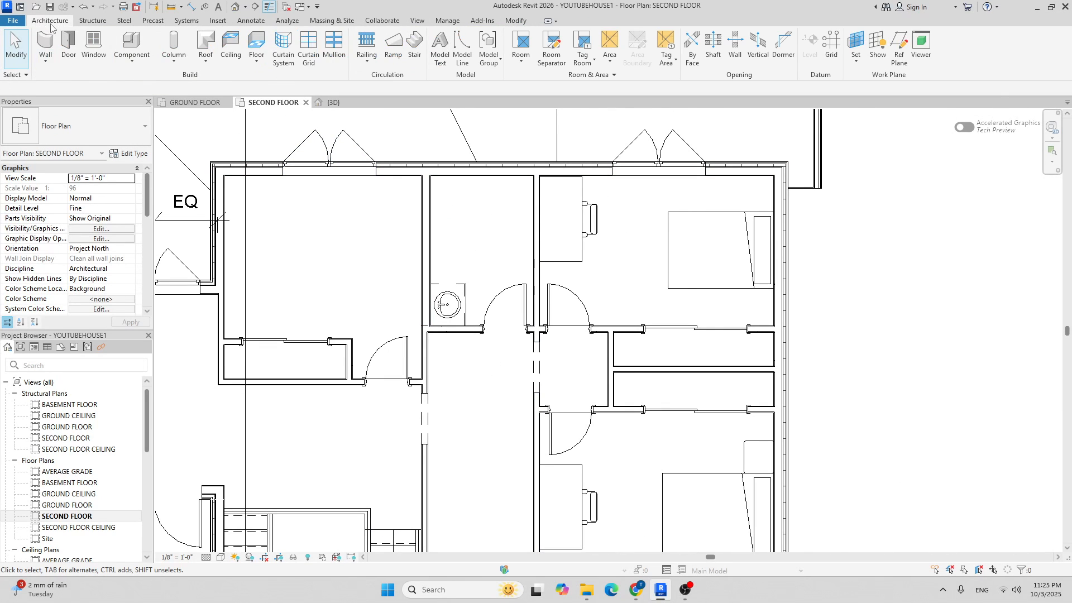
{"action": "left_click", "coordinate": [145, 40]}
{"action": "left_click", "coordinate": [118, 114]}
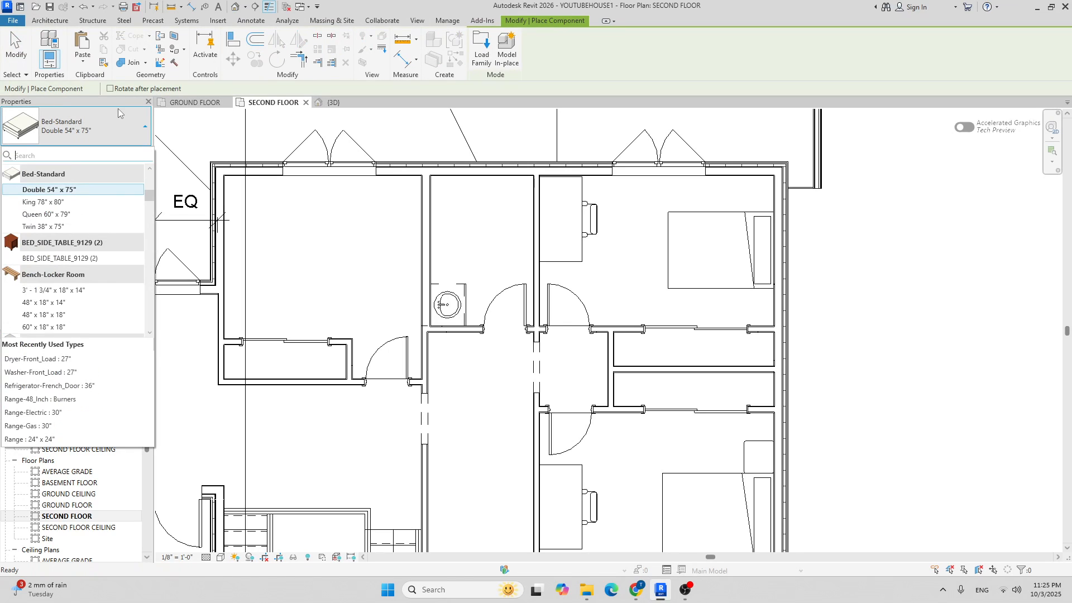
{"action": "type", "text": "toil"}
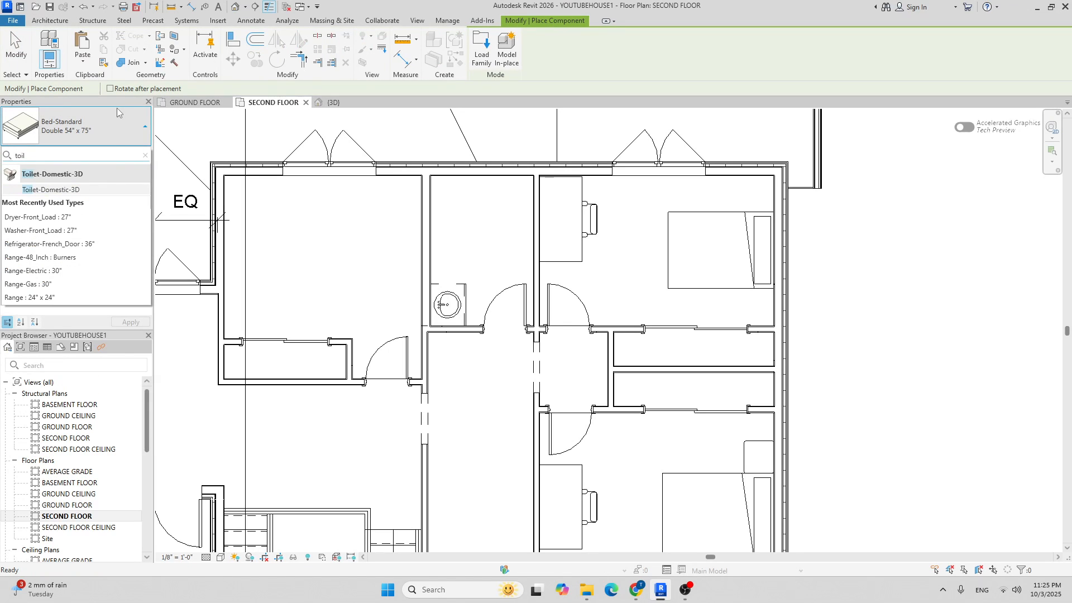
{"action": "left_click", "coordinate": [97, 190]}
{"action": "scroll", "coordinate": [429, 229], "scroll_direction": "up", "scroll_amount": 3}
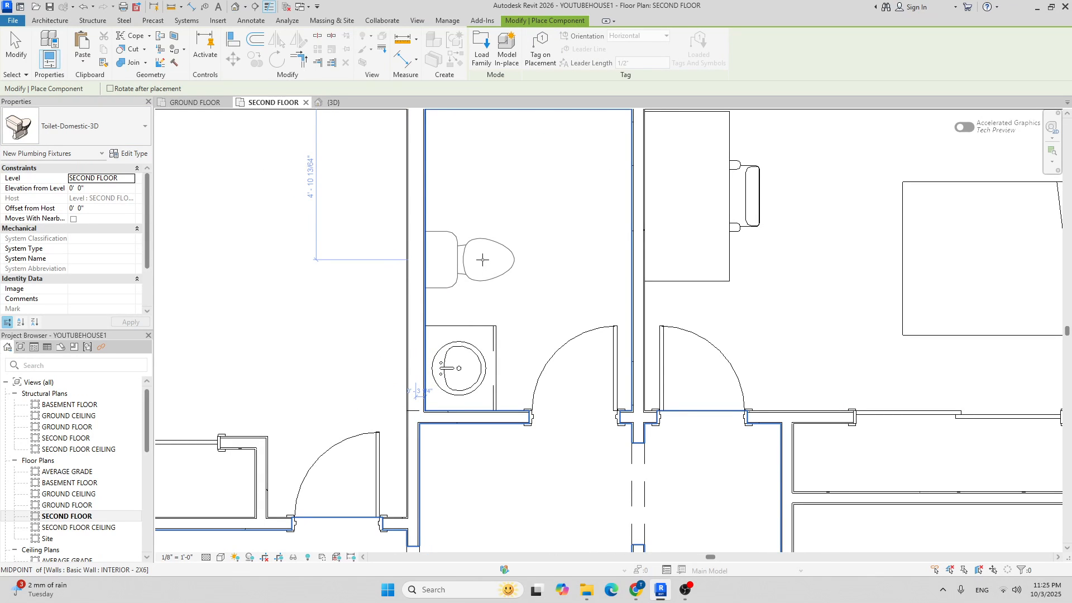
{"action": "left_click", "coordinate": [483, 259]}
{"action": "scroll", "coordinate": [447, 241], "scroll_direction": "down", "scroll_amount": 3}
{"action": "key", "text": "Escape"}
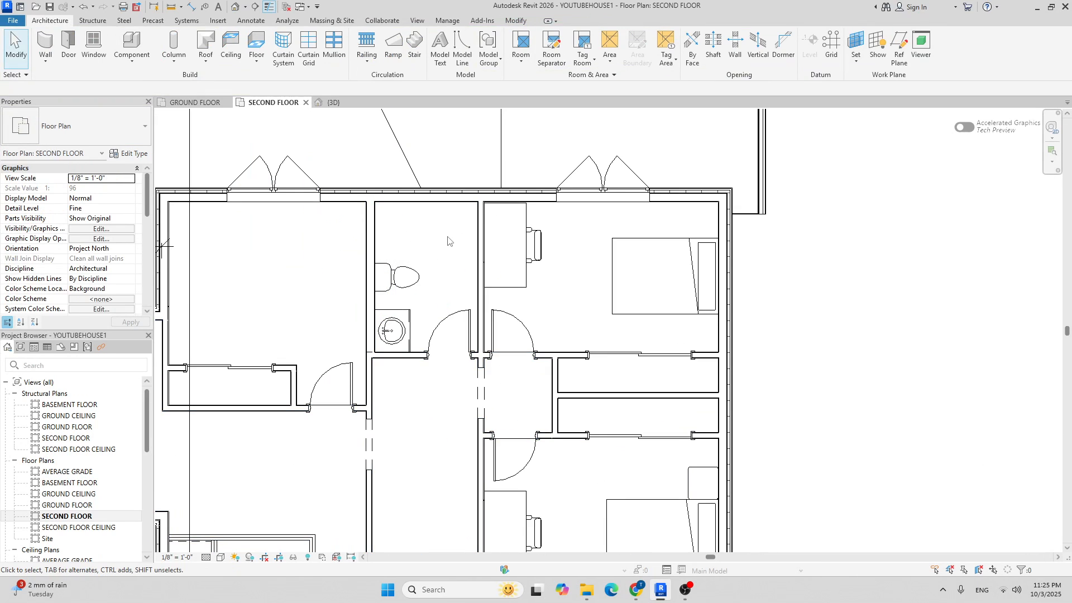
Measure the bathroom's width between its left and right walls with DI, then cancel the dimension.
{"action": "key", "text": "d"}
{"action": "key", "text": "i"}
{"action": "scroll", "coordinate": [372, 232], "scroll_direction": "up", "scroll_amount": 2}
{"action": "left_click", "coordinate": [373, 232]}
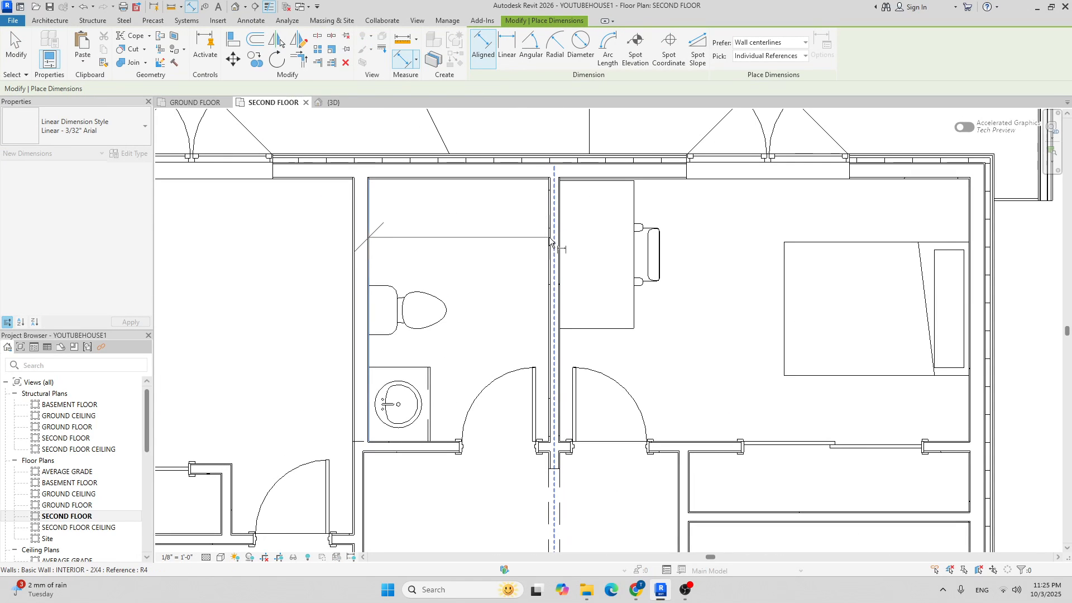
{"action": "left_click", "coordinate": [545, 238]}
{"action": "key", "text": "Escape"}
{"action": "key", "text": "Escape"}
{"action": "scroll", "coordinate": [523, 244], "scroll_direction": "down", "scroll_amount": 2}
{"action": "middle_click_drag", "start_coordinate": [506, 240], "coordinate": [471, 250]}
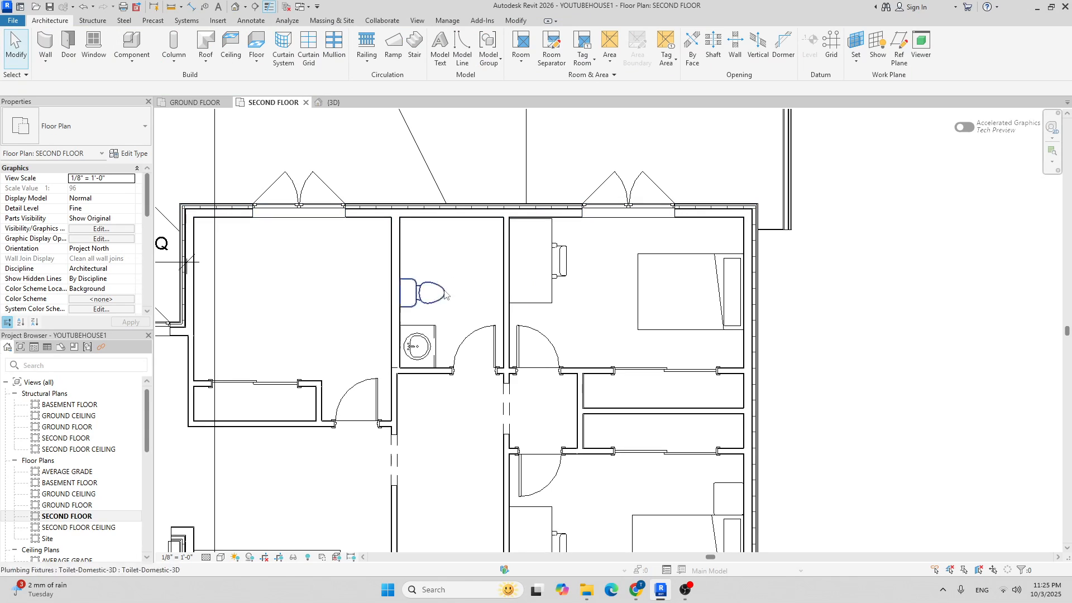
Start loading a new component family and browse to the US library folder.
{"action": "left_click", "coordinate": [138, 49]}
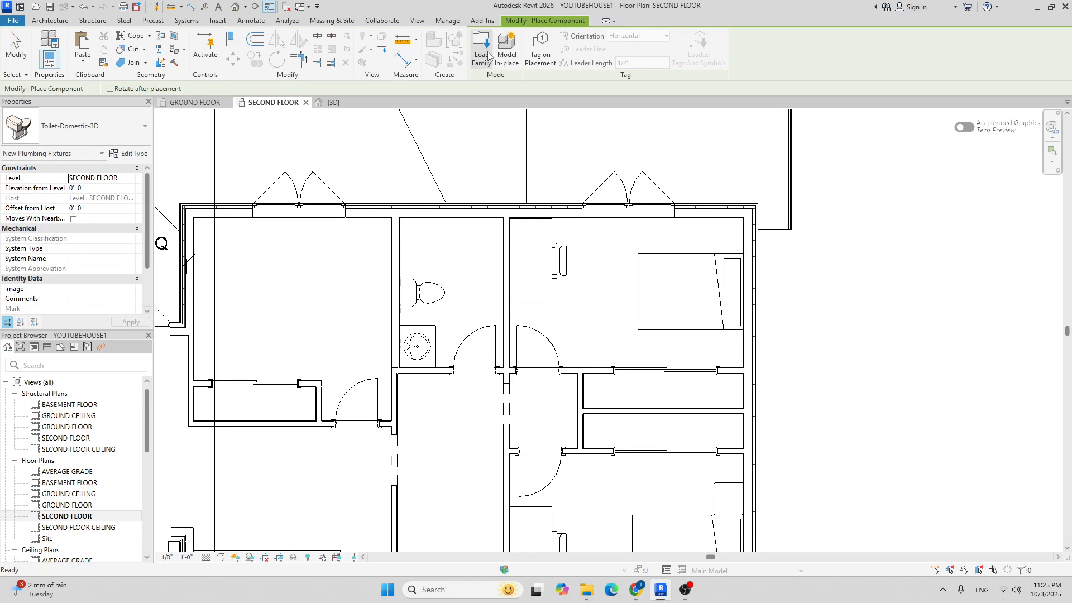
{"action": "left_click", "coordinate": [481, 54]}
{"action": "left_click", "coordinate": [494, 180]}
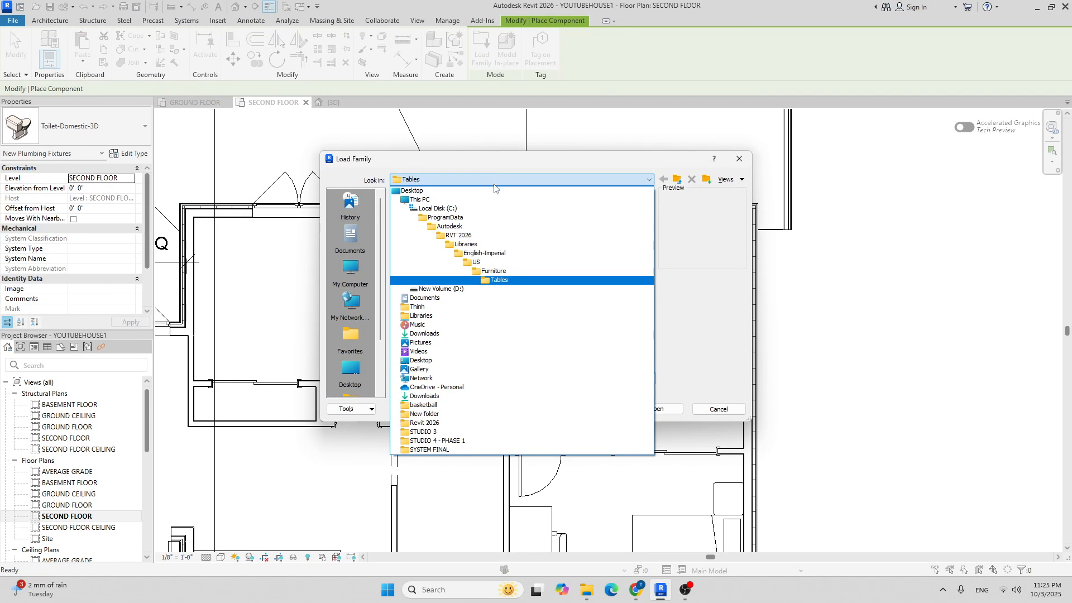
{"action": "left_click", "coordinate": [478, 262]}
{"action": "scroll", "coordinate": [452, 256], "scroll_direction": "down", "scroll_amount": 3}
{"action": "double_click", "coordinate": [449, 256]}
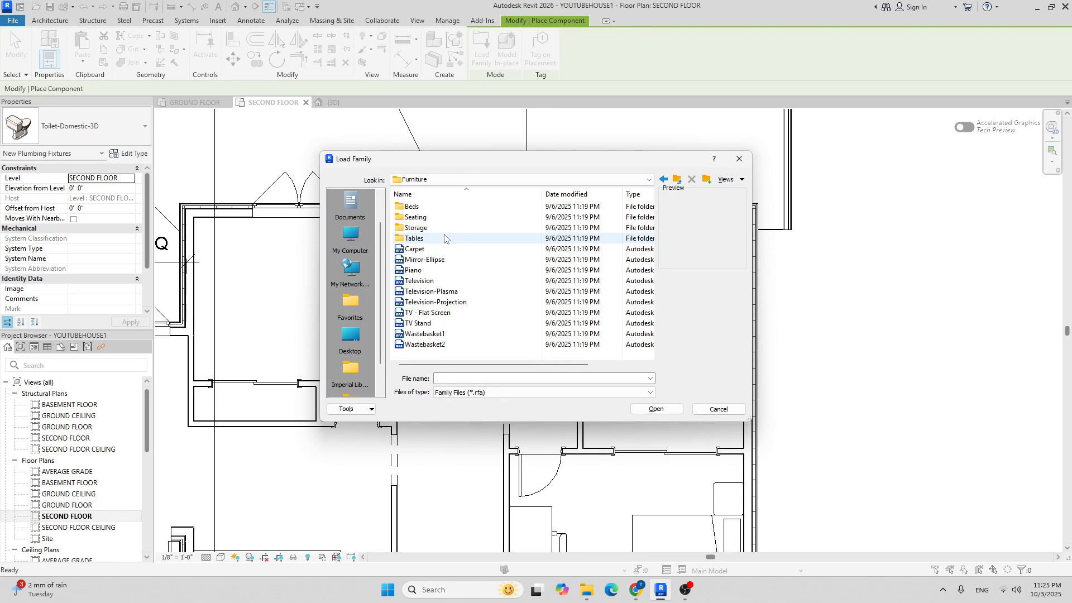
{"action": "left_click", "coordinate": [576, 180]}
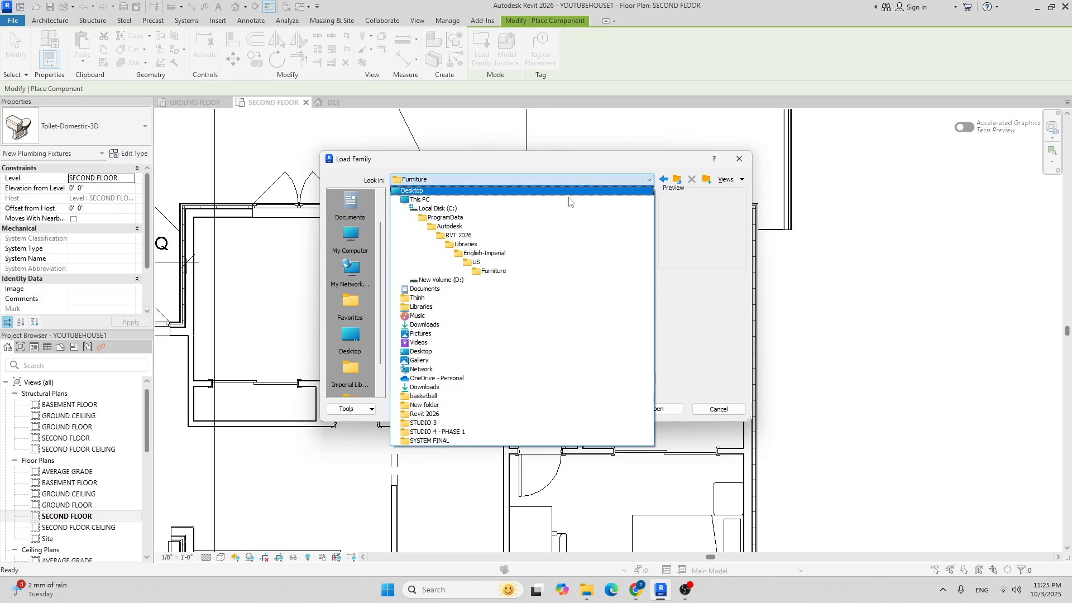
{"action": "left_click", "coordinate": [476, 262]}
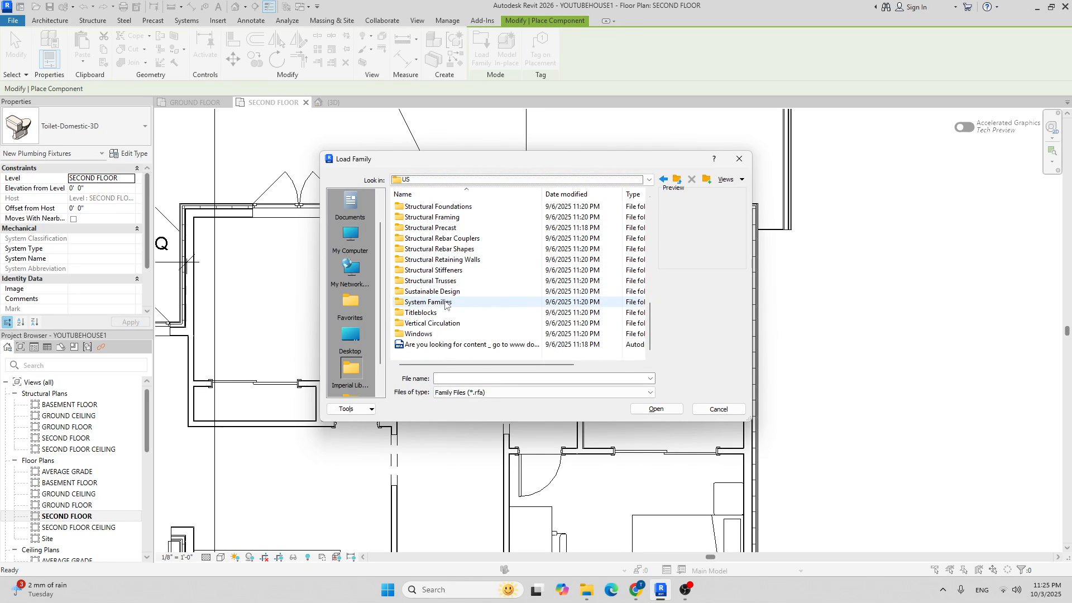
{"action": "scroll", "coordinate": [443, 290], "scroll_direction": "up", "scroll_amount": 3}
Load Shower Stall-2D from Plumbing > Architectural > Fixtures > Showers, cancelling its placement.
{"action": "double_click", "coordinate": [419, 217]}
{"action": "left_click", "coordinate": [432, 206]}
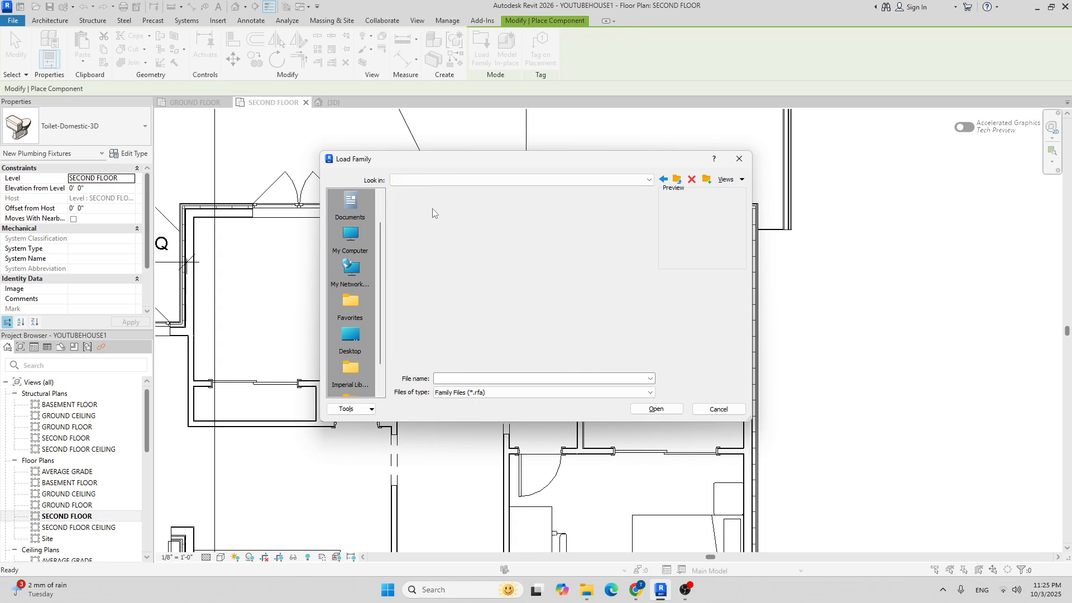
{"action": "double_click", "coordinate": [419, 217]}
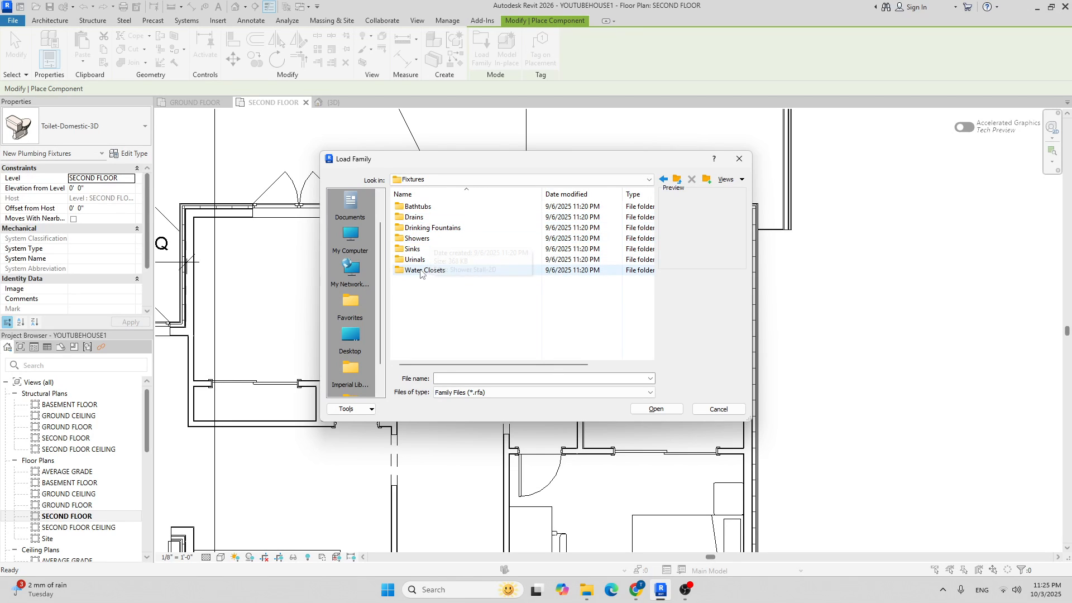
{"action": "double_click", "coordinate": [430, 239]}
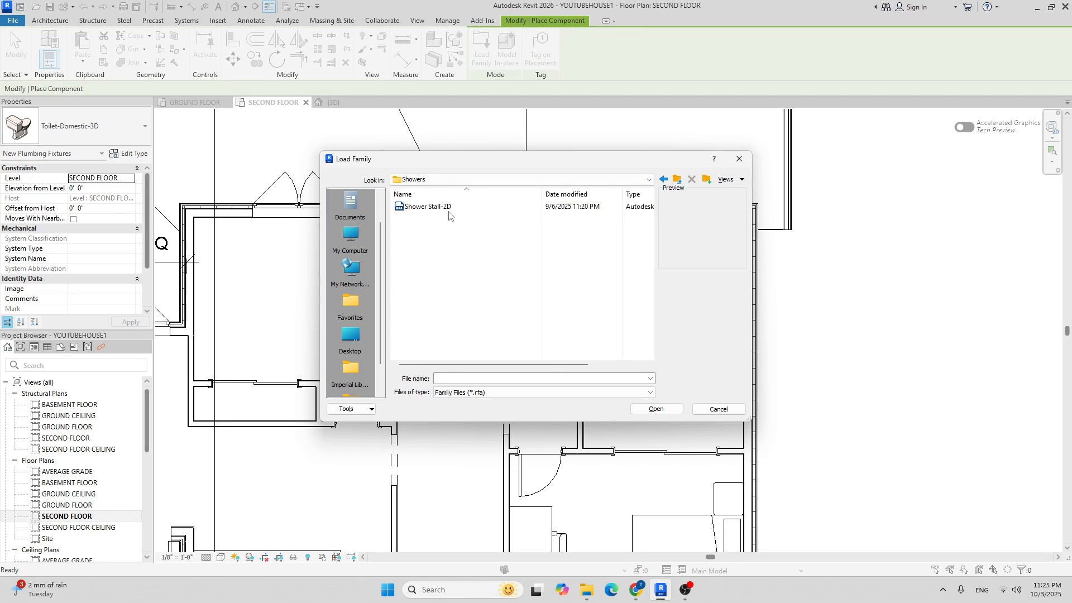
{"action": "left_click", "coordinate": [447, 208]}
{"action": "left_click", "coordinate": [655, 409]}
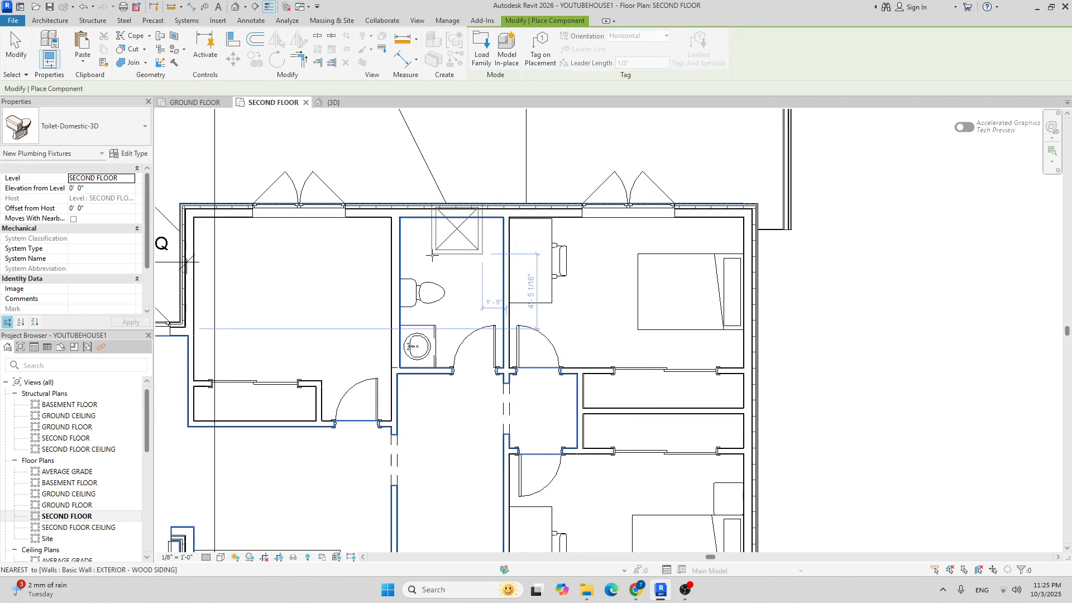
{"action": "scroll", "coordinate": [402, 346], "scroll_direction": "up", "scroll_amount": 3}
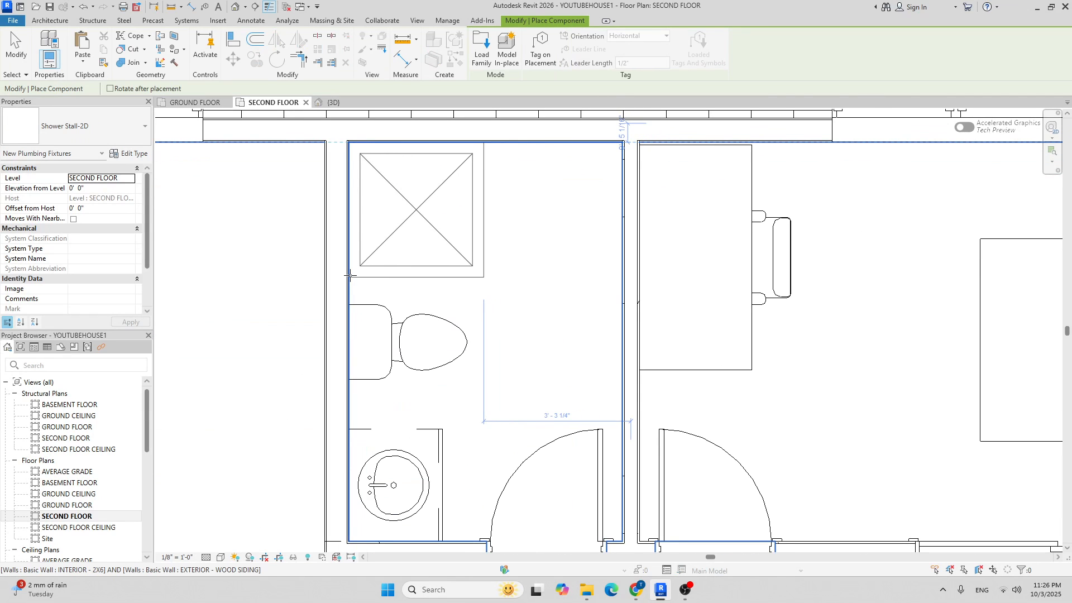
{"action": "scroll", "coordinate": [441, 279], "scroll_direction": "down", "scroll_amount": 3}
{"action": "key", "text": "Escape"}
{"action": "key", "text": "Escape"}
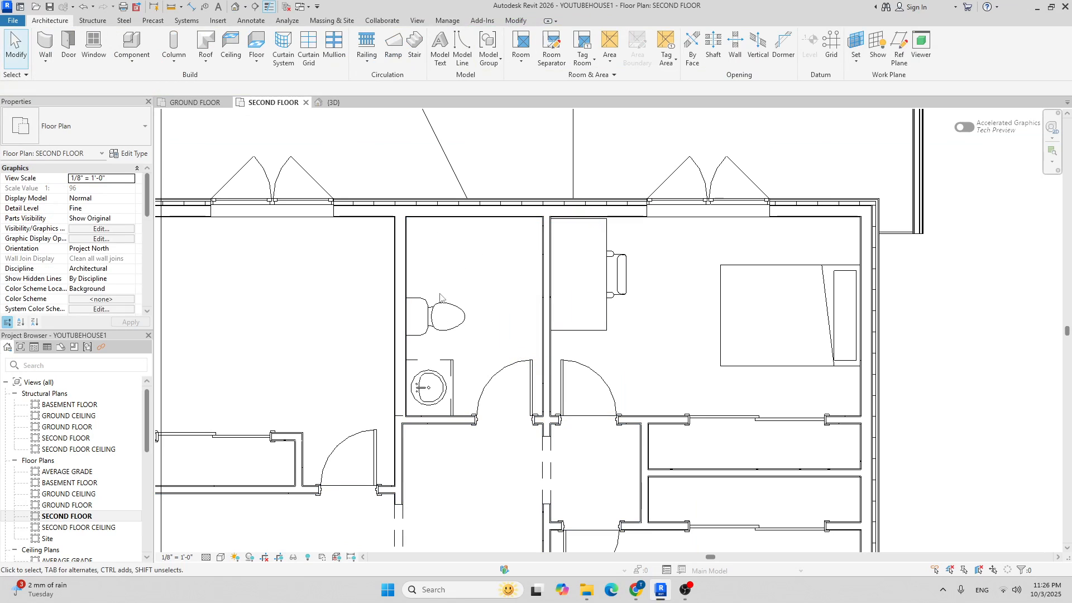
Search Google for 'shower pan' Revit families in the browser.
{"action": "left_click", "coordinate": [629, 590]}
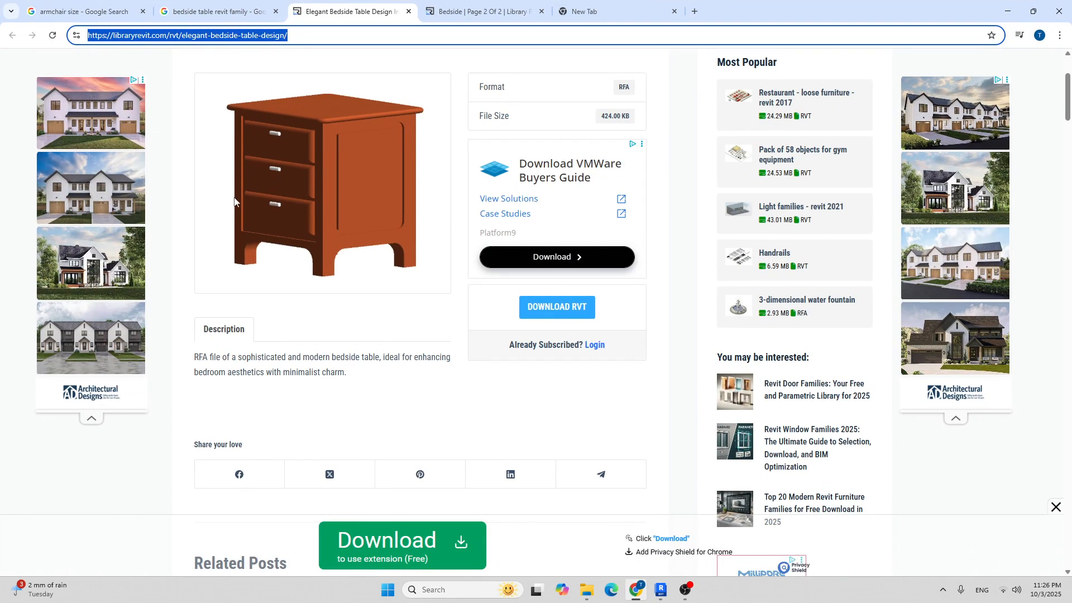
{"action": "left_click", "coordinate": [219, 11]}
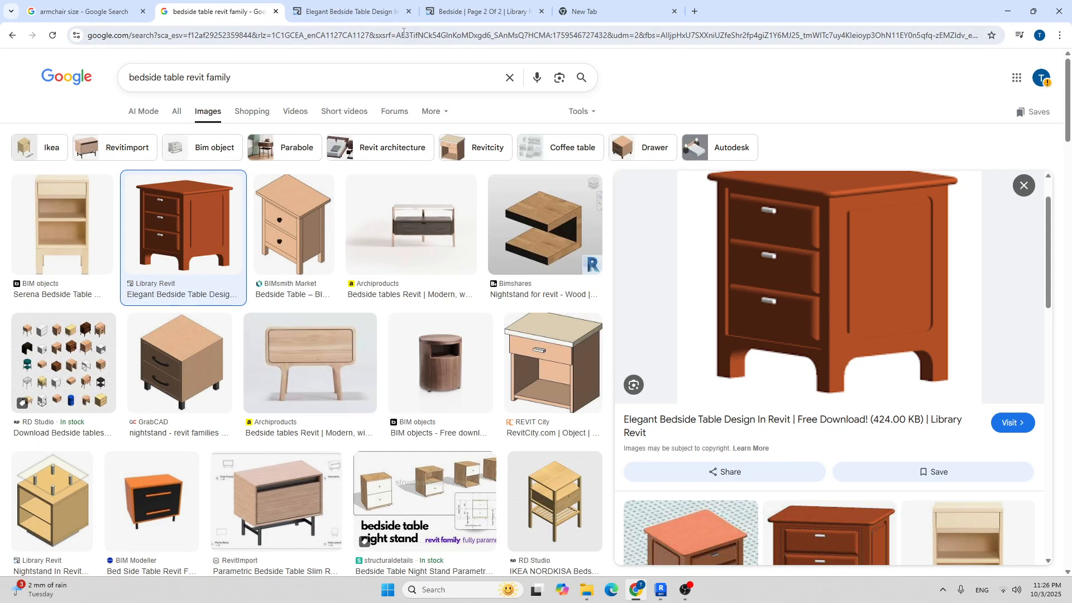
{"action": "left_click", "coordinate": [239, 75]}
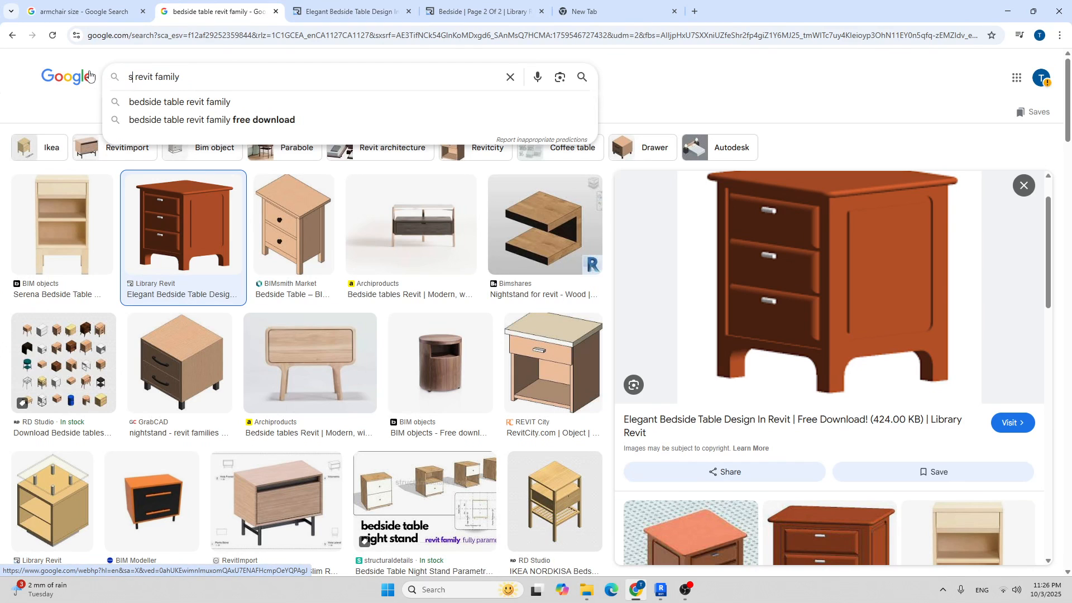
{"action": "type", "text": "shower pan"}
{"action": "key", "text": "Return"}
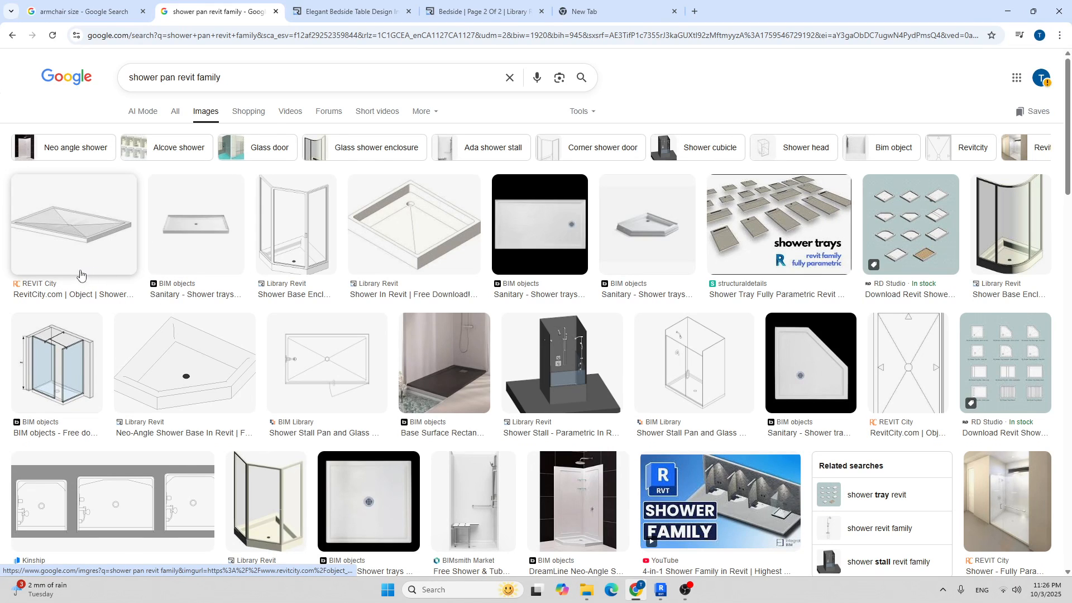
Open the RevitCity shower pan result in a new browser window with the user's profile.
{"action": "right_click", "coordinate": [49, 287]}
{"action": "left_click", "coordinate": [70, 297]}
{"action": "left_click", "coordinate": [615, 2]}
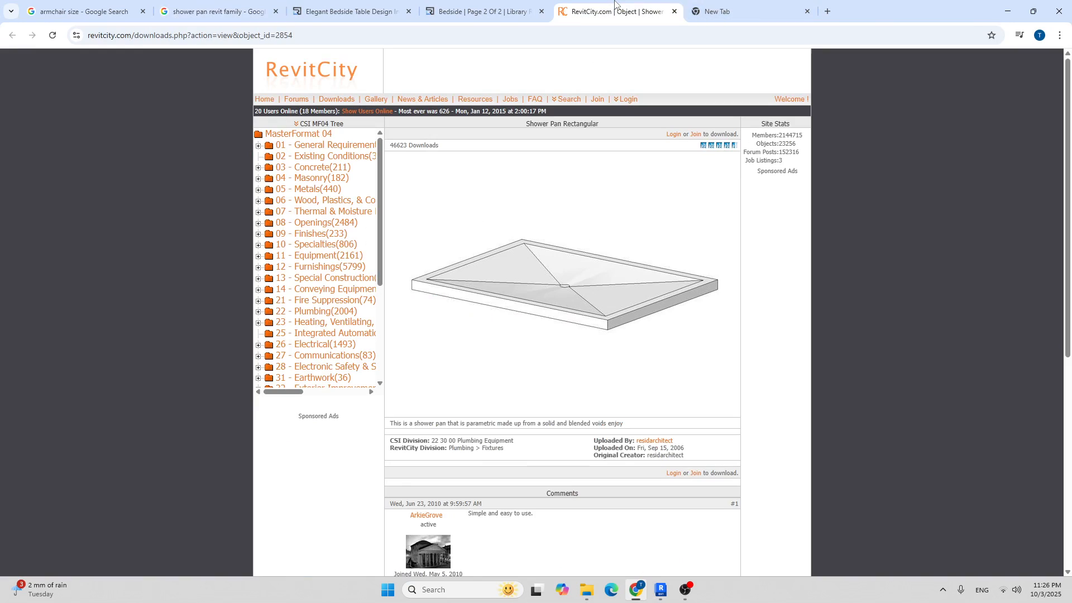
{"action": "left_click", "coordinate": [399, 34]}
{"action": "key", "text": "ctrl+c"}
{"action": "key", "text": "super+d"}
{"action": "double_click", "coordinate": [21, 393]}
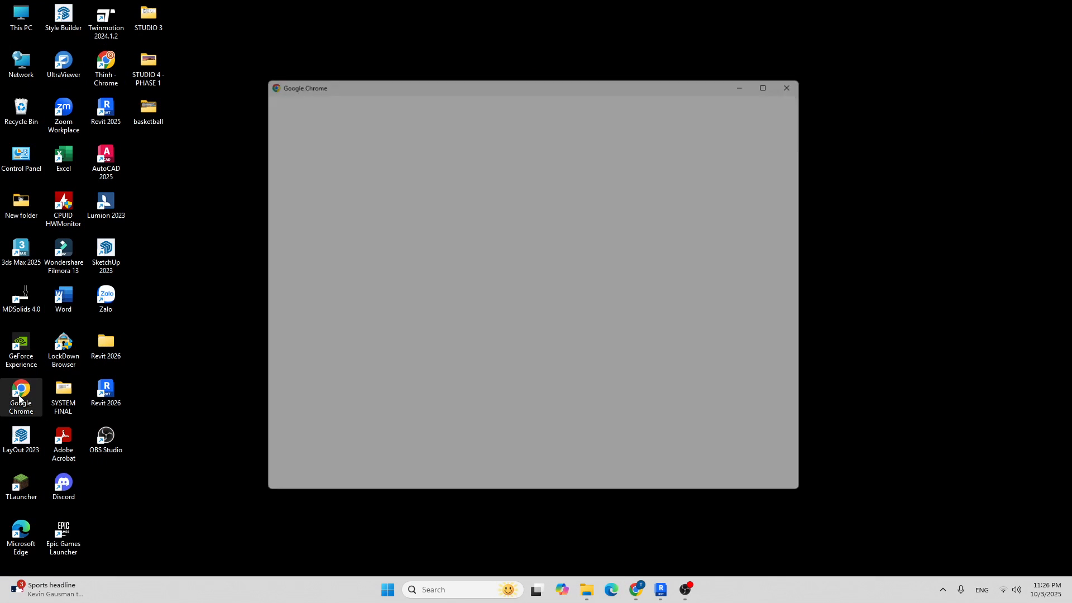
{"action": "left_click", "coordinate": [519, 271]}
{"action": "key", "text": "ctrl+v"}
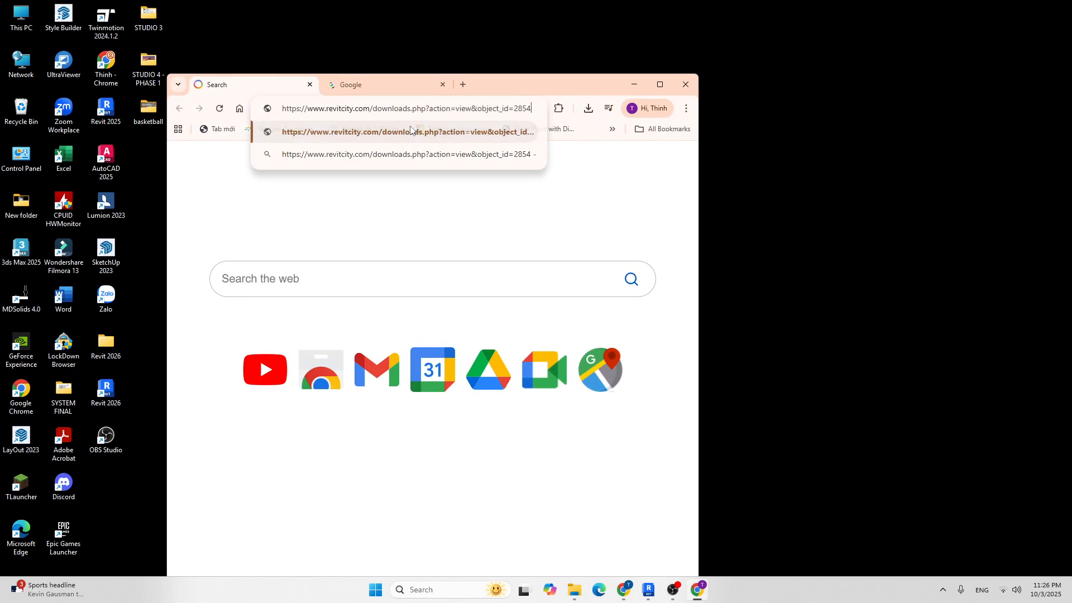
{"action": "key", "text": "Return"}
{"action": "left_click", "coordinate": [660, 84]}
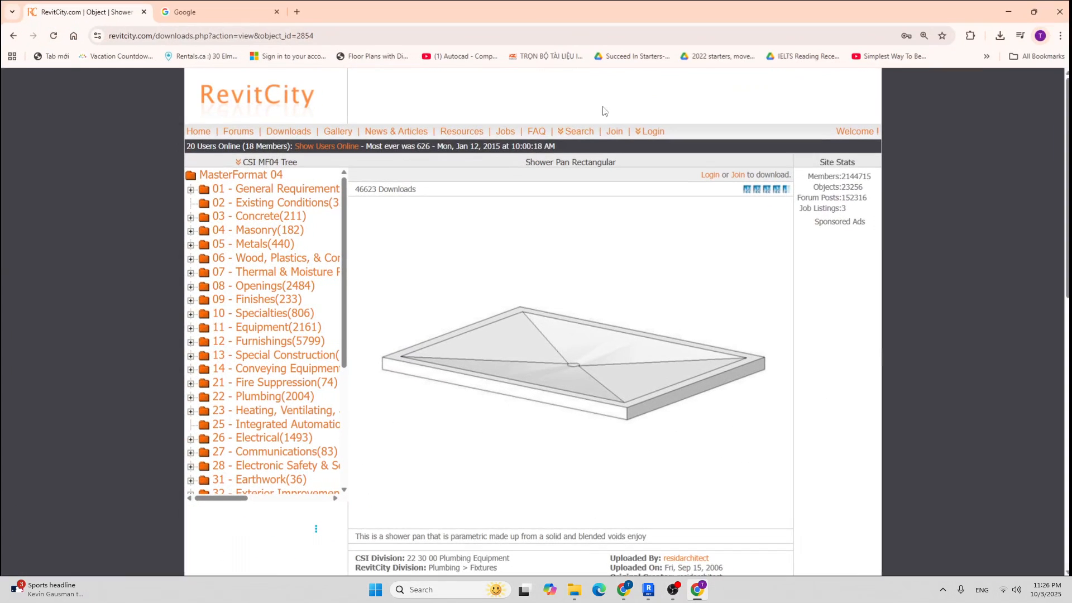
Log in to RevitCity and download the Shower Pan Rectangular .rfa file.
{"action": "scroll", "coordinate": [603, 177], "scroll_direction": "down", "scroll_amount": 3}
{"action": "scroll", "coordinate": [604, 175], "scroll_direction": "up", "scroll_amount": 2}
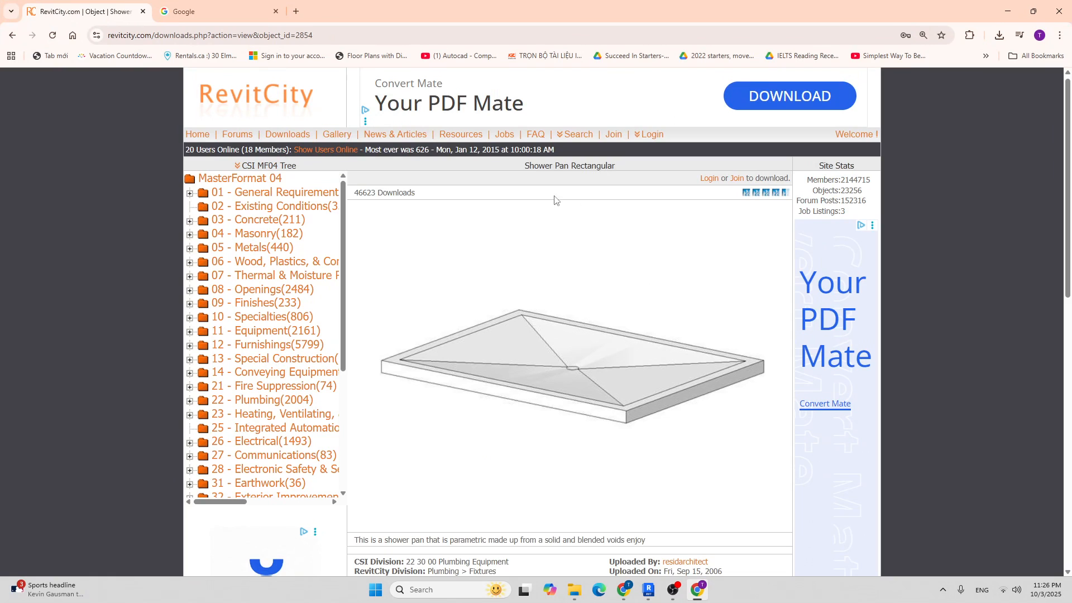
{"action": "scroll", "coordinate": [563, 195], "scroll_direction": "down", "scroll_amount": 2}
{"action": "scroll", "coordinate": [702, 167], "scroll_direction": "up", "scroll_amount": 2}
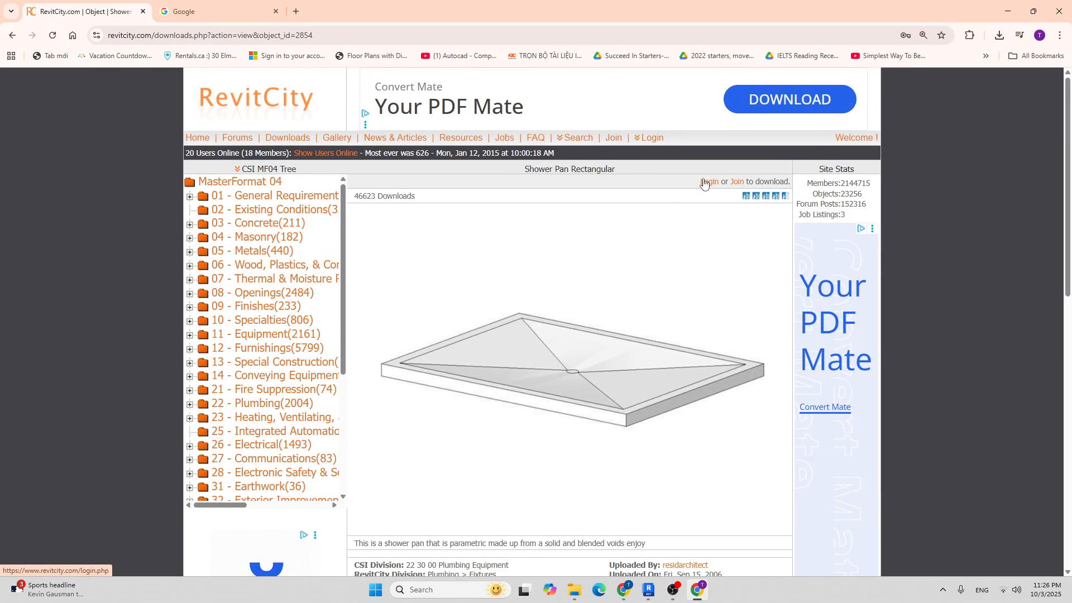
{"action": "left_click", "coordinate": [706, 183]}
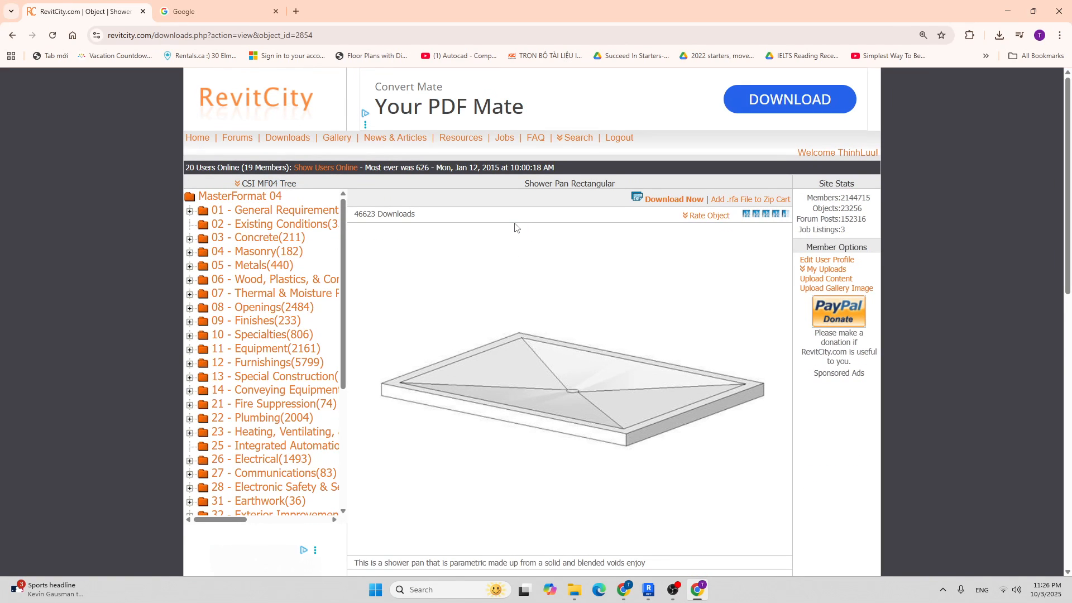
{"action": "scroll", "coordinate": [692, 229], "scroll_direction": "down", "scroll_amount": 4}
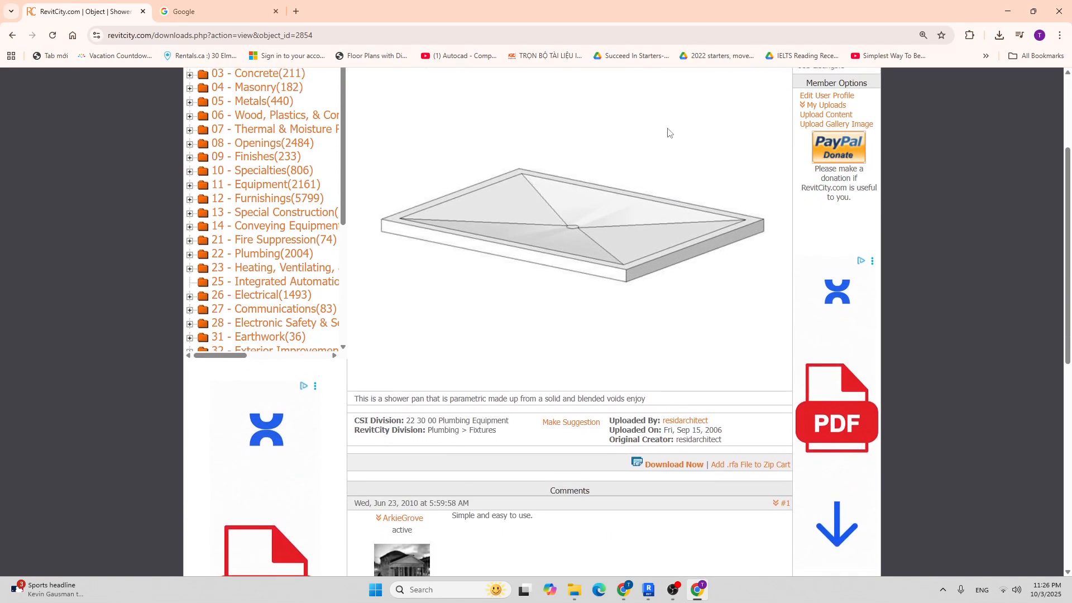
{"action": "scroll", "coordinate": [658, 162], "scroll_direction": "up", "scroll_amount": 4}
{"action": "left_click", "coordinate": [673, 199]}
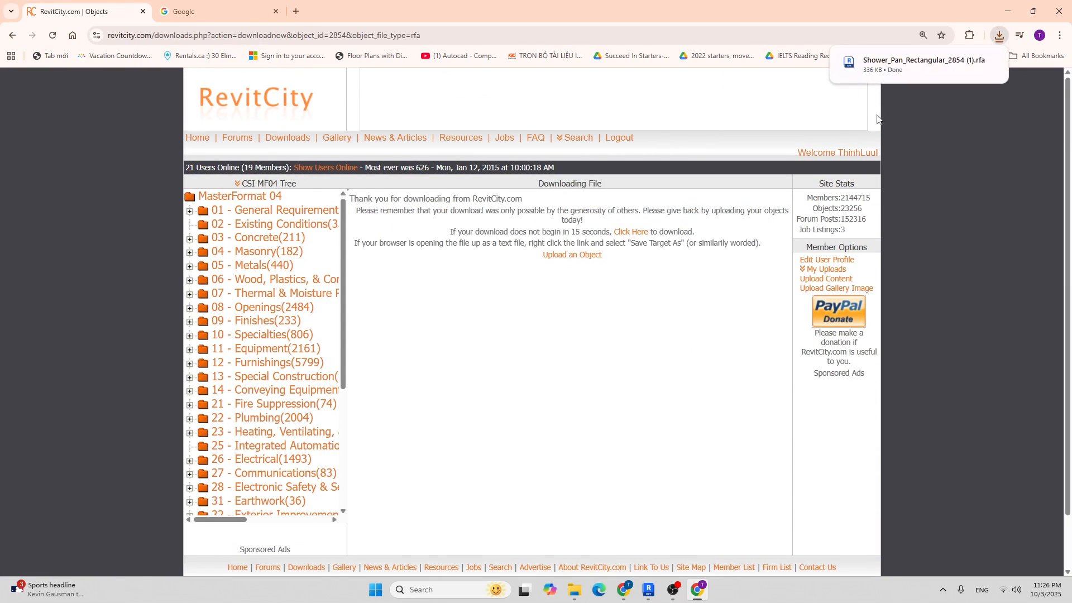
Load the downloaded Shwr Pan 30 x 36 family and place it in the bathroom's top-left.
{"action": "left_click", "coordinate": [654, 593]}
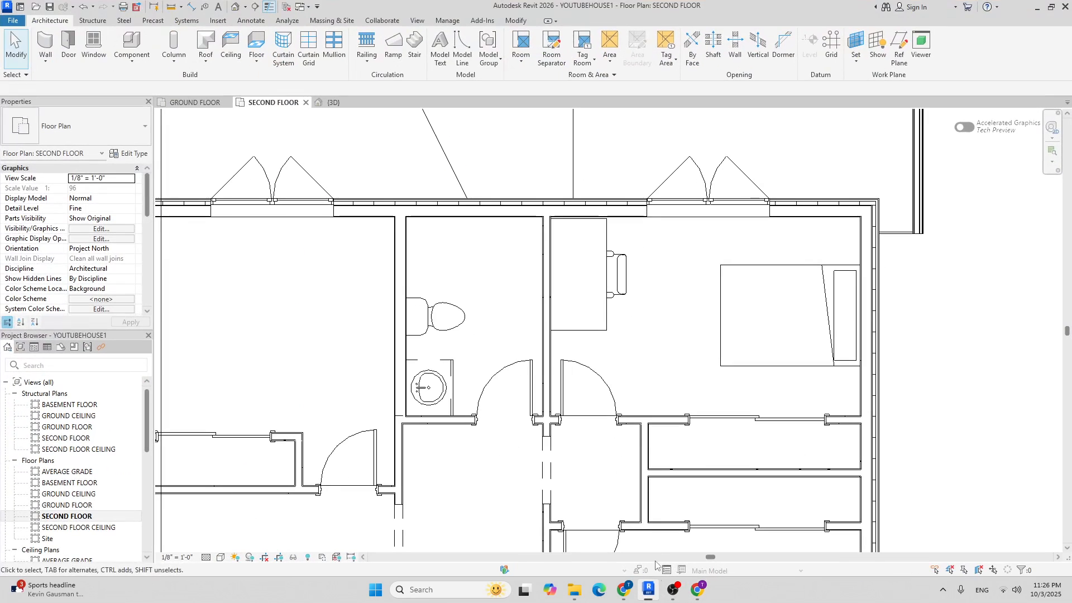
{"action": "left_click", "coordinate": [129, 46]}
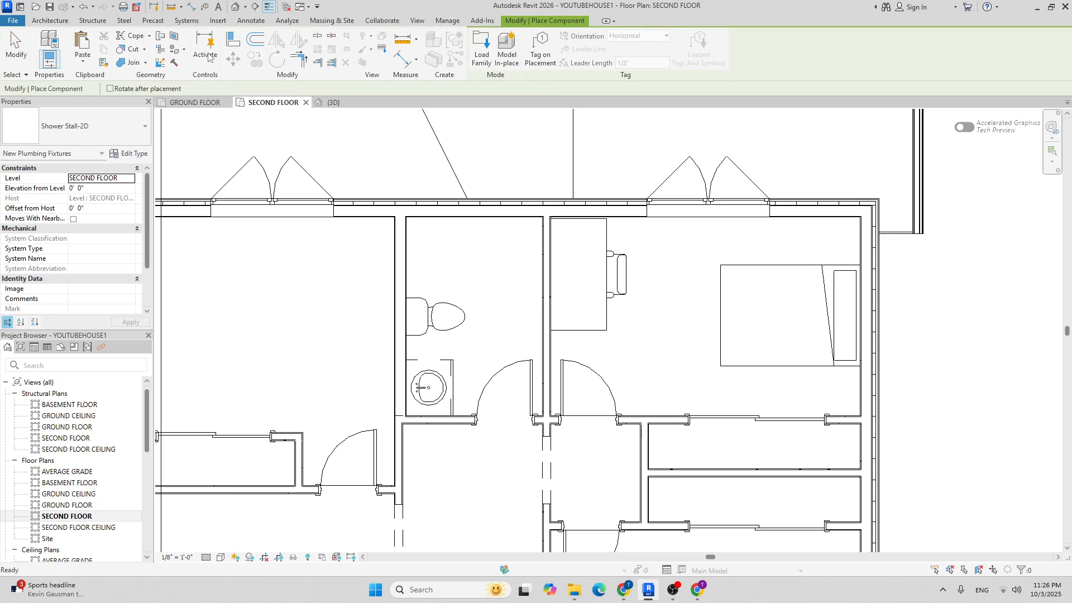
{"action": "left_click", "coordinate": [488, 43]}
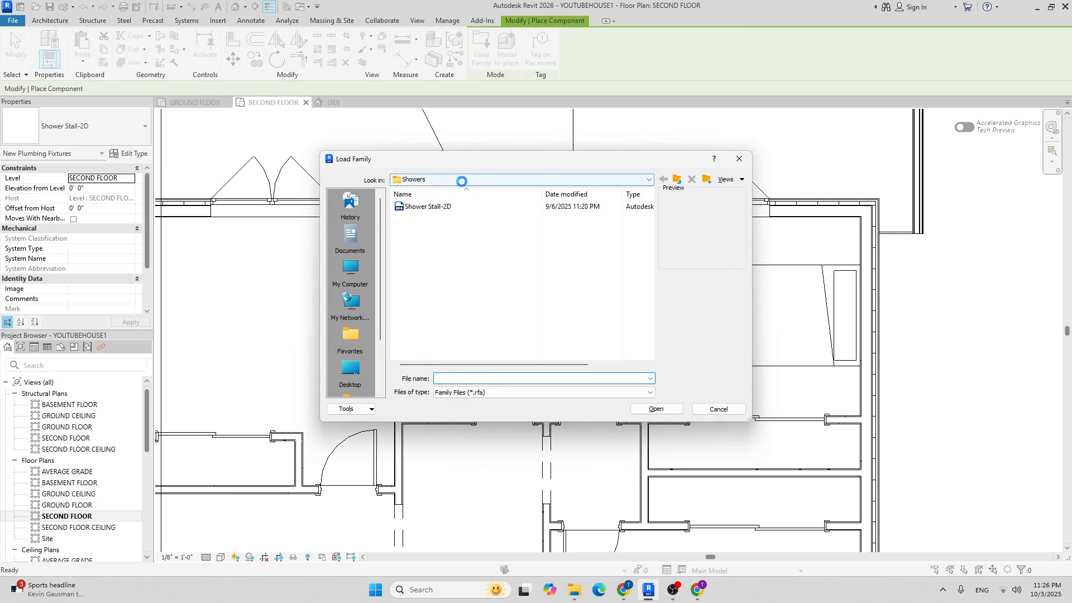
{"action": "left_click", "coordinate": [461, 180]}
{"action": "left_click", "coordinate": [450, 332]}
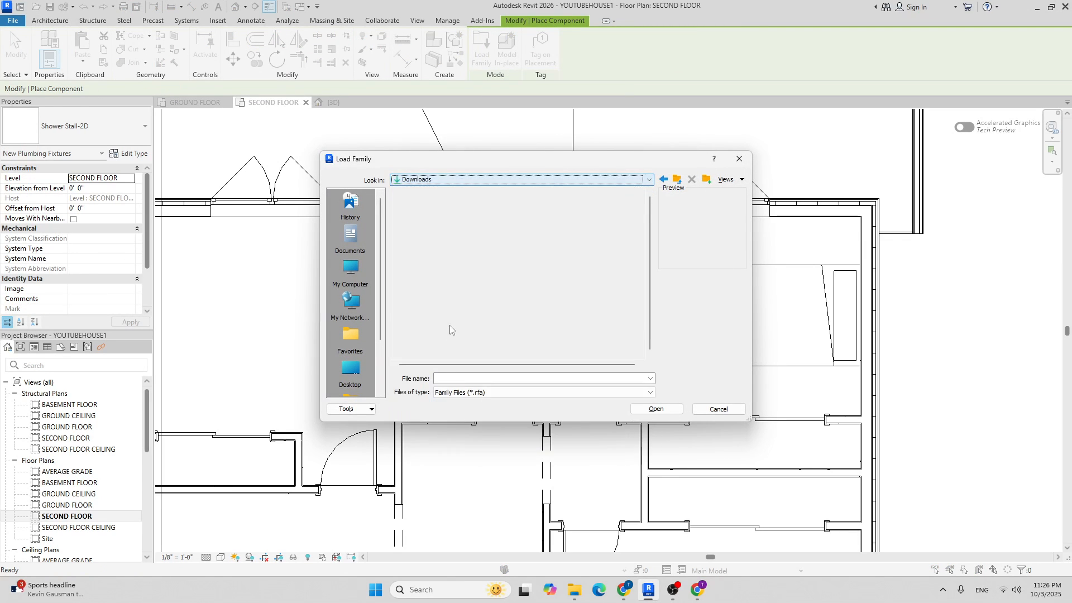
{"action": "left_click", "coordinate": [429, 230]}
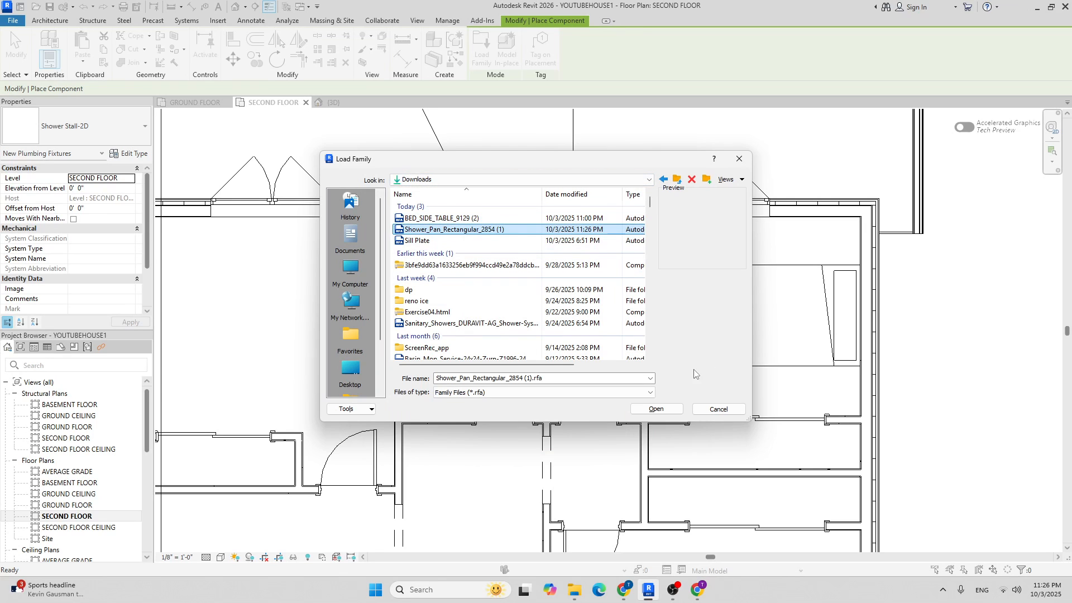
{"action": "left_click", "coordinate": [656, 409]}
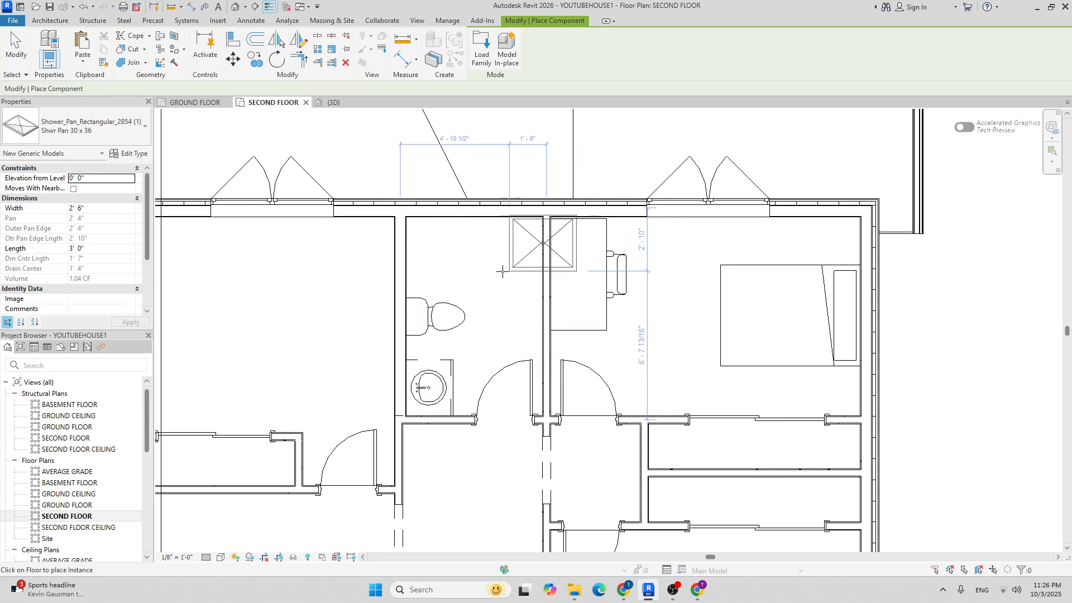
{"action": "scroll", "coordinate": [433, 283], "scroll_direction": "up", "scroll_amount": 3}
{"action": "left_click", "coordinate": [381, 264]}
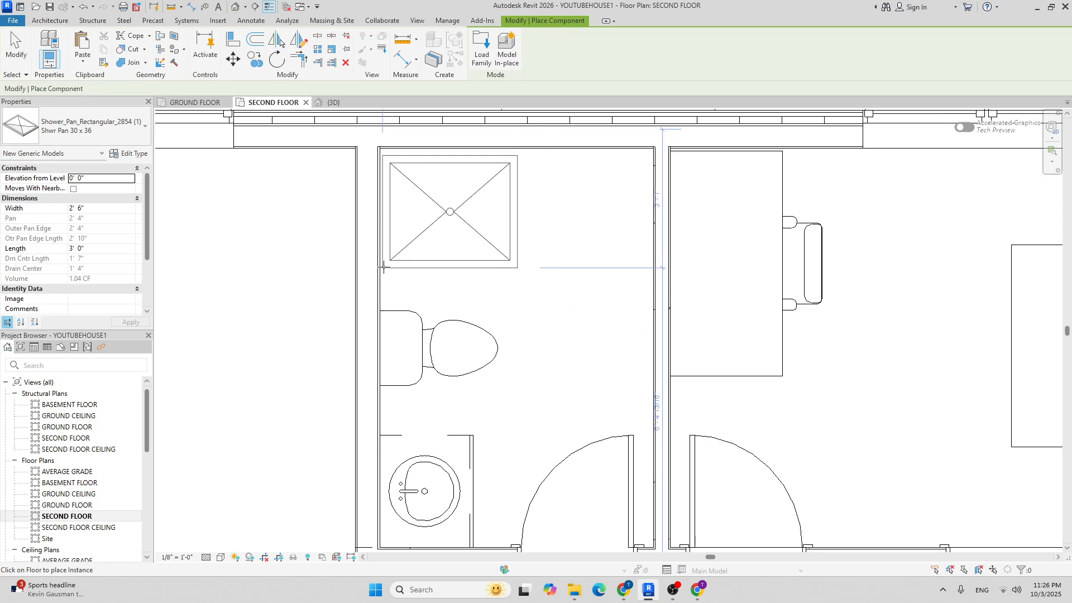
{"action": "key", "text": "Escape"}
{"action": "key", "text": "Escape"}
Move the shower pan so its top-left corner snaps into the bathroom's wall corner.
{"action": "left_click", "coordinate": [513, 199]}
{"action": "key", "text": "m"}
{"action": "key", "text": "v"}
{"action": "scroll", "coordinate": [379, 155], "scroll_direction": "up", "scroll_amount": 5}
{"action": "left_click", "coordinate": [392, 160]}
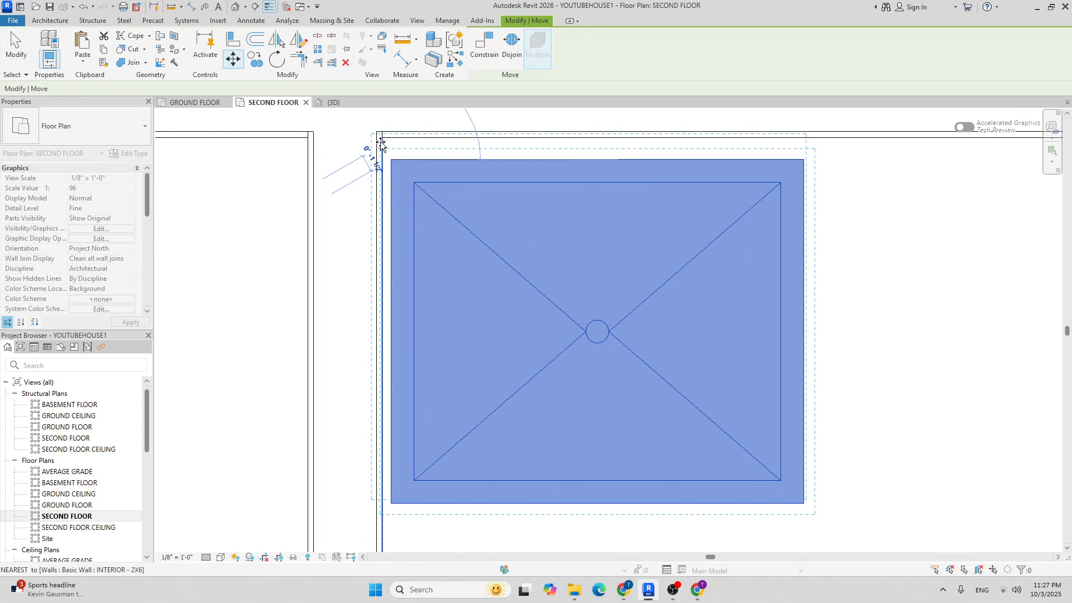
{"action": "left_click", "coordinate": [381, 138]}
{"action": "scroll", "coordinate": [442, 169], "scroll_direction": "down", "scroll_amount": 4}
{"action": "scroll", "coordinate": [670, 228], "scroll_direction": "up", "scroll_amount": 1}
Stretch the shower pan to 6' 1" so it reaches the right wall, then view the whole floor.
{"action": "left_click_drag", "start_coordinate": [581, 230], "coordinate": [799, 232]}
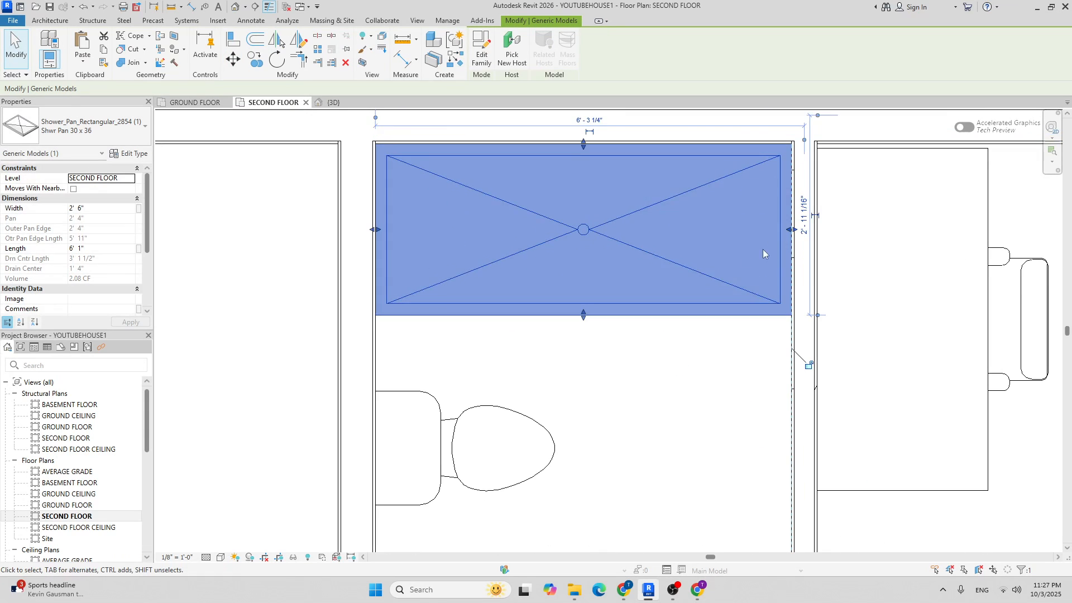
{"action": "key", "text": "Escape"}
{"action": "scroll", "coordinate": [627, 256], "scroll_direction": "down", "scroll_amount": 5}
{"action": "scroll", "coordinate": [627, 257], "scroll_direction": "down", "scroll_amount": 4}
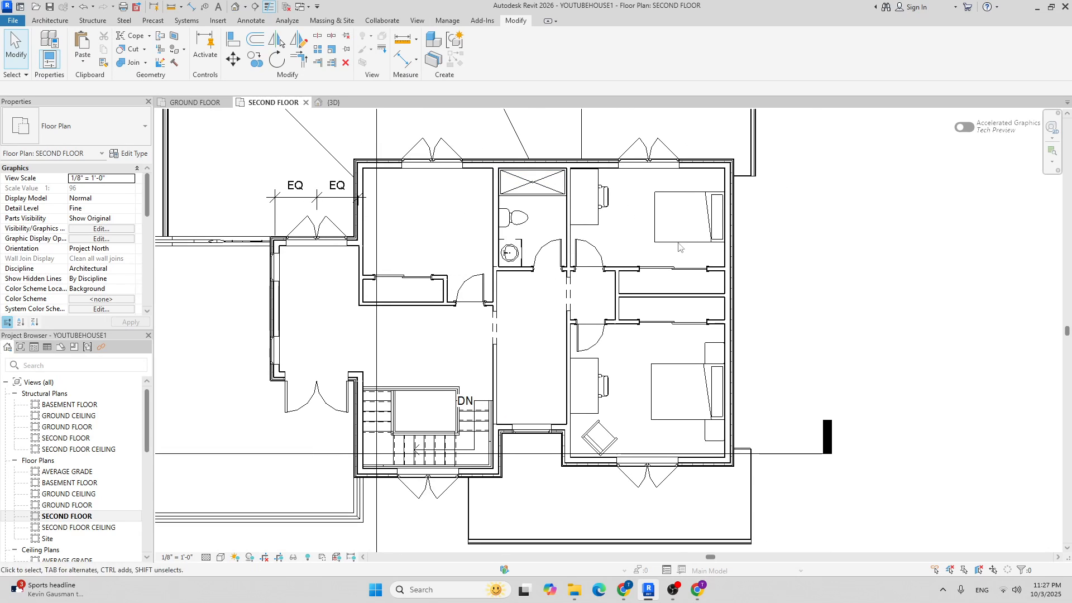
{"action": "middle_click_drag", "start_coordinate": [540, 226], "coordinate": [561, 211]}
{"action": "middle_click_drag", "start_coordinate": [558, 302], "coordinate": [562, 289]}
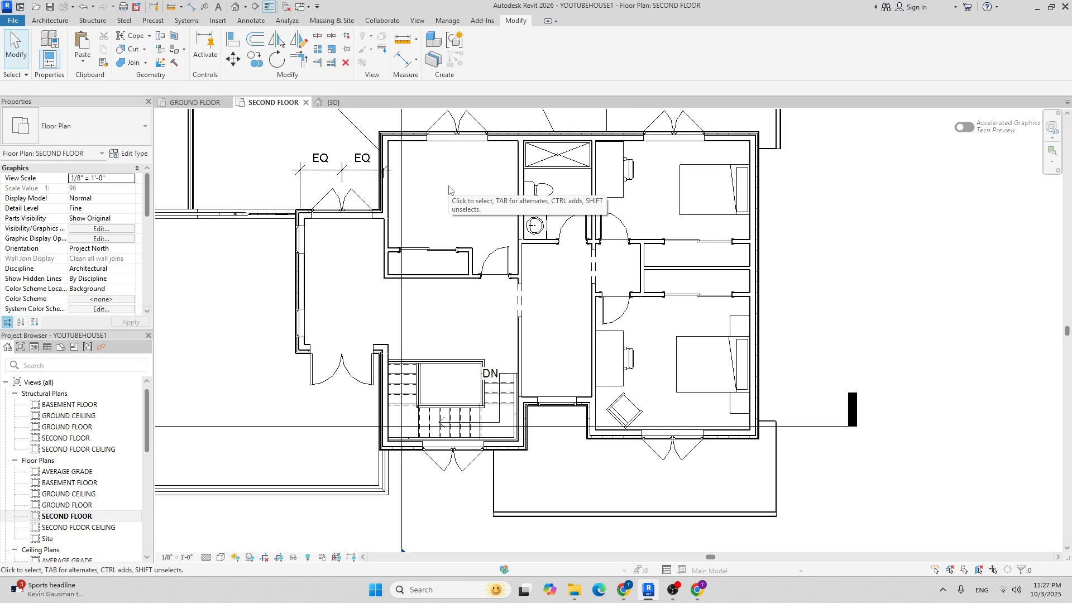
Place a Bed-Standard Double 54" x 75", turned a quarter, against the upper-left bedroom's left wall.
{"action": "left_click", "coordinate": [50, 20]}
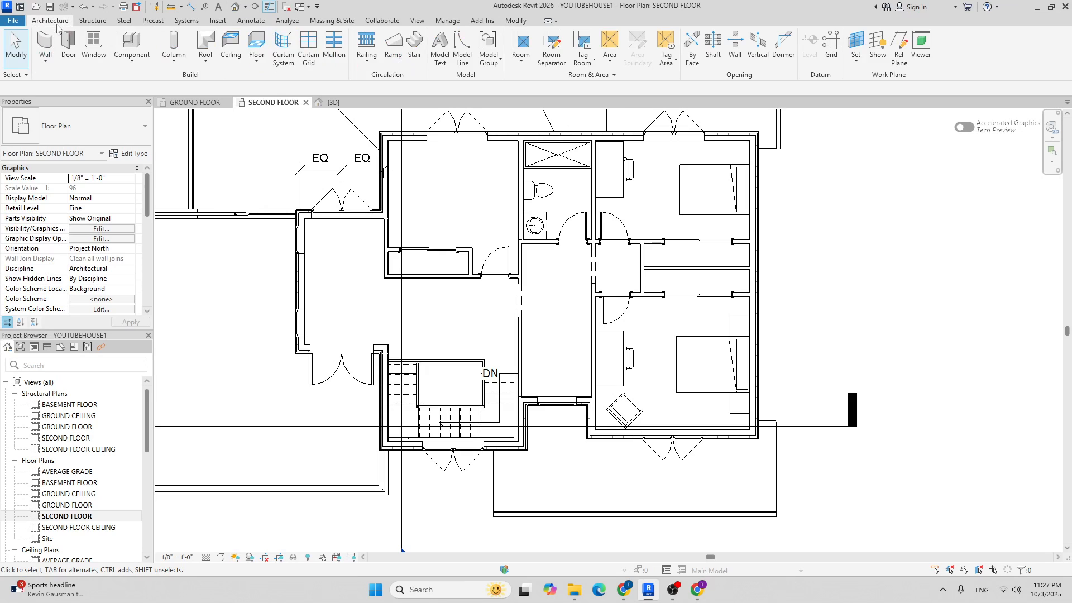
{"action": "left_click", "coordinate": [135, 46]}
{"action": "left_click", "coordinate": [93, 123]}
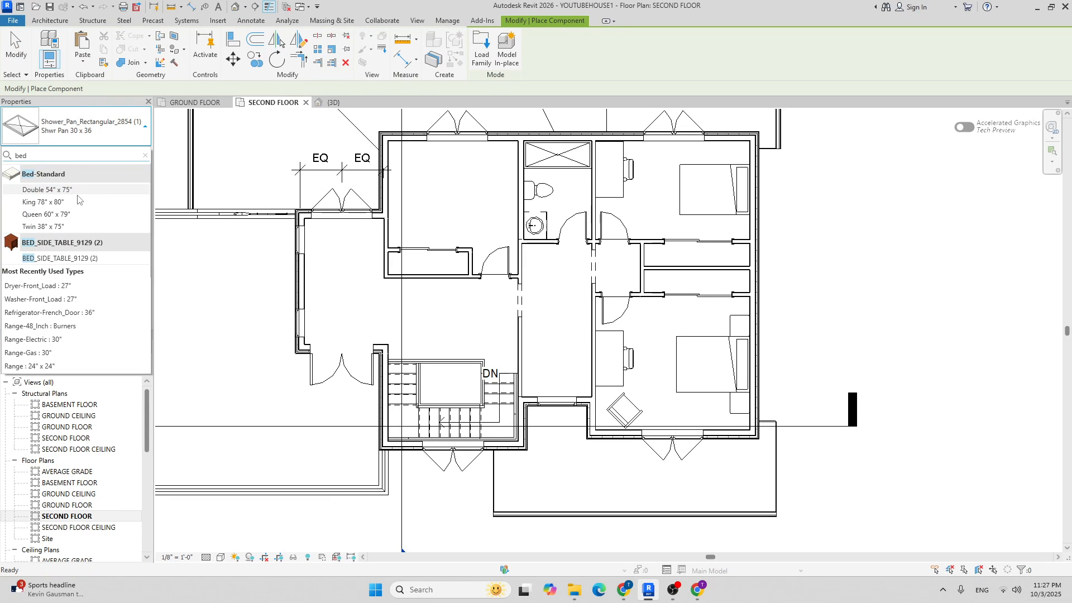
{"action": "left_click", "coordinate": [77, 190]}
{"action": "scroll", "coordinate": [441, 187], "scroll_direction": "up", "scroll_amount": 3}
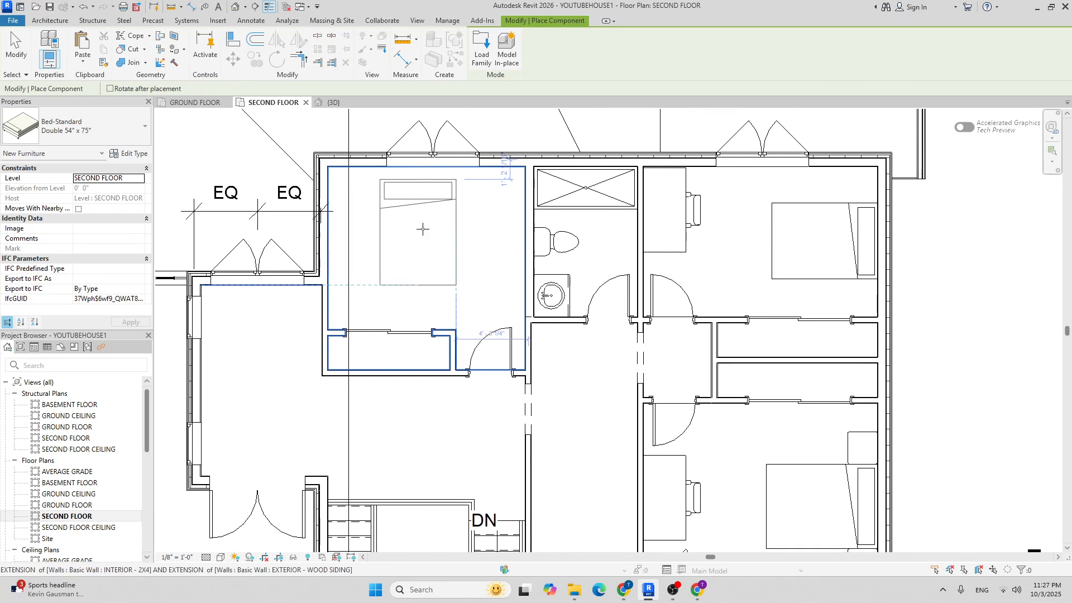
{"action": "key", "text": "space"}
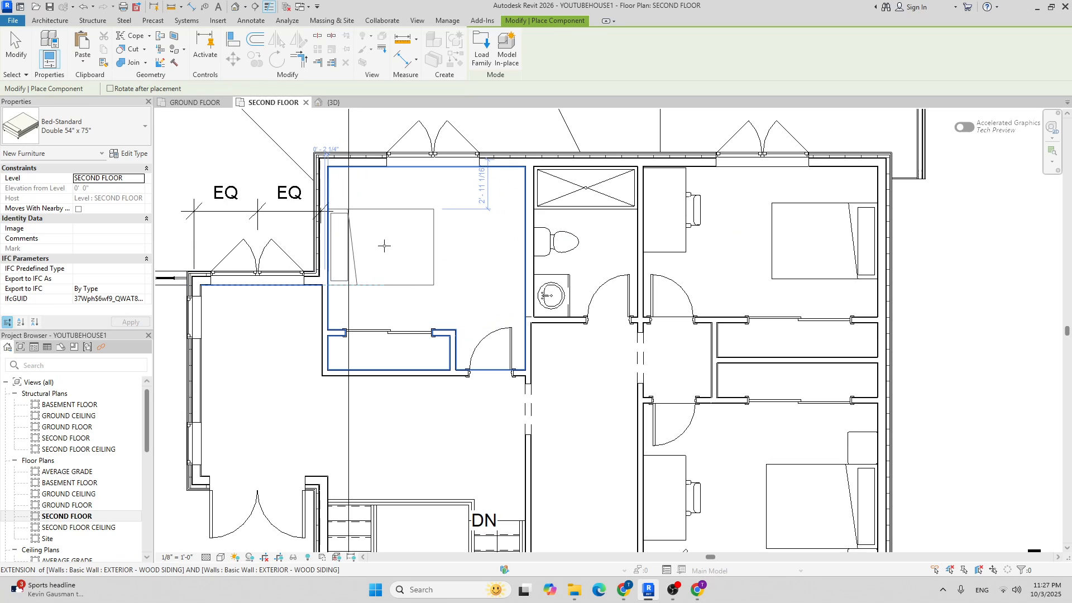
{"action": "scroll", "coordinate": [384, 243], "scroll_direction": "up", "scroll_amount": 2}
{"action": "scroll", "coordinate": [385, 244], "scroll_direction": "down", "scroll_amount": 2}
{"action": "scroll", "coordinate": [388, 250], "scroll_direction": "up", "scroll_amount": 2}
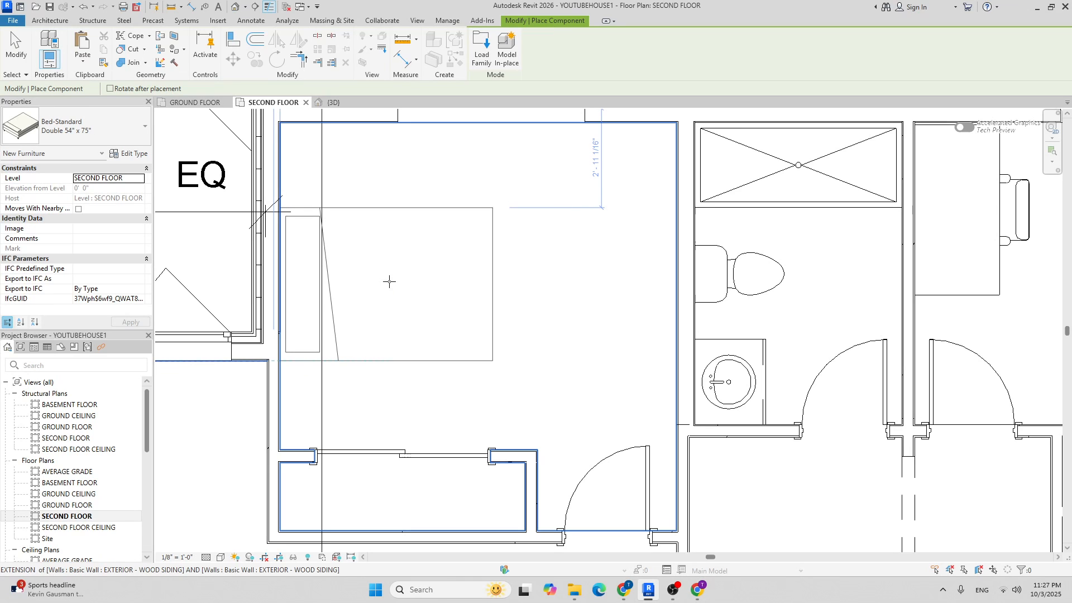
{"action": "left_click", "coordinate": [389, 281]}
{"action": "scroll", "coordinate": [389, 281], "scroll_direction": "down", "scroll_amount": 3}
{"action": "key", "text": "Escape"}
{"action": "key", "text": "Escape"}
{"action": "middle_click_drag", "start_coordinate": [661, 199], "coordinate": [598, 210]}
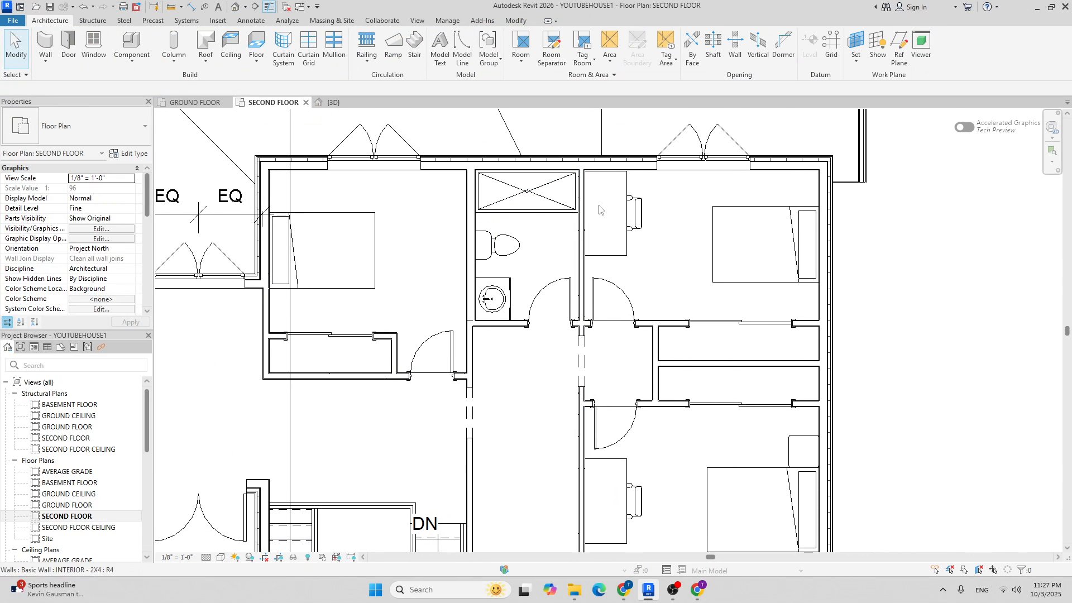
Mirror the right bedroom's desk and chair across a vertical axis through the shower pan's midpoint.
{"action": "left_click", "coordinate": [626, 190]}
{"action": "left_click", "coordinate": [645, 207], "text": "ctrl"}
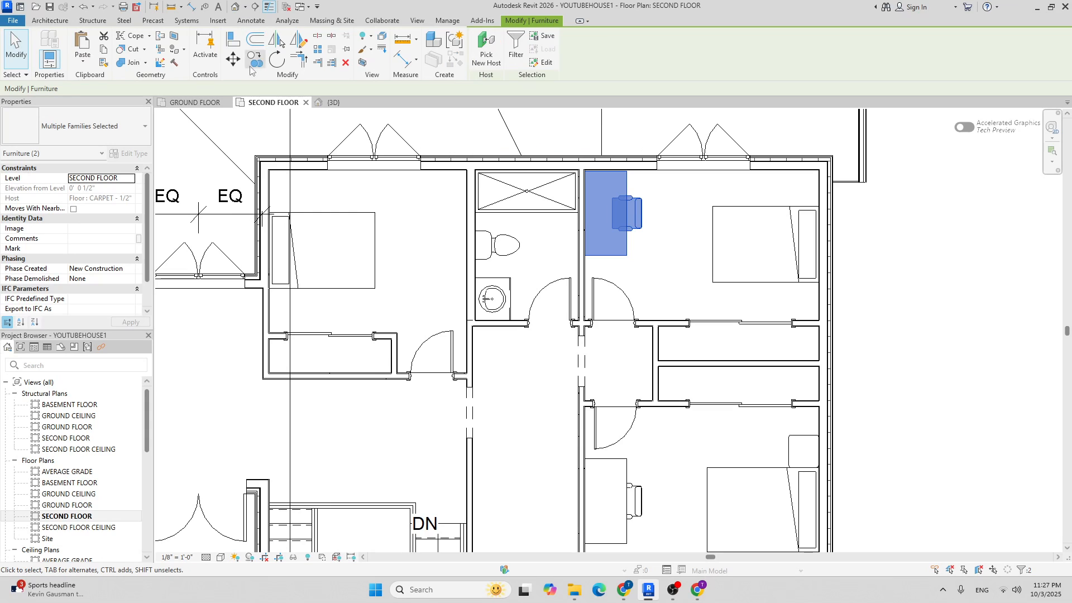
{"action": "left_click", "coordinate": [298, 40]}
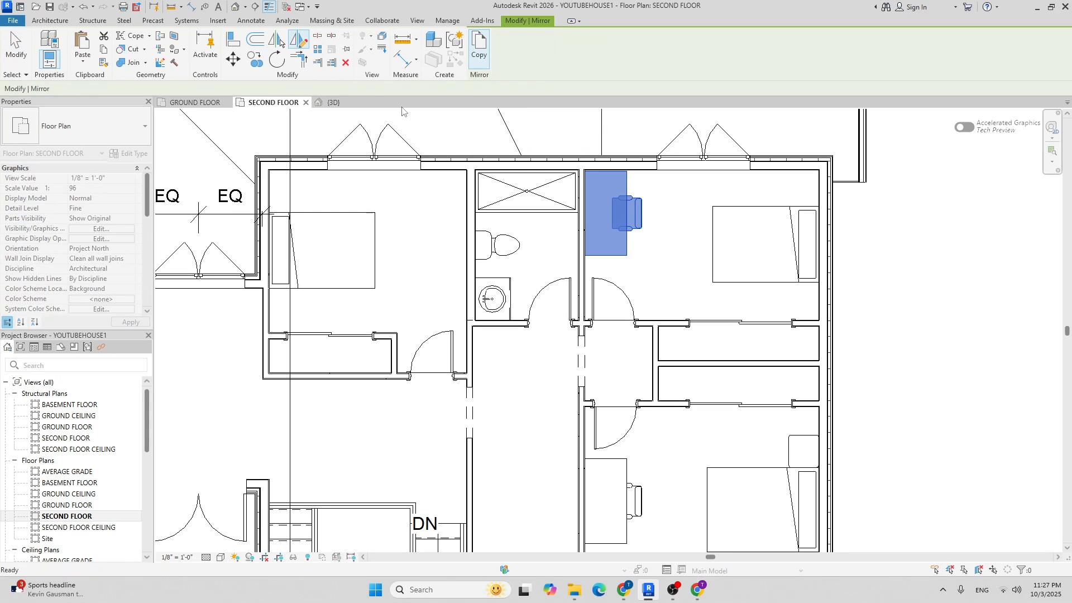
{"action": "scroll", "coordinate": [493, 154], "scroll_direction": "up", "scroll_amount": 3}
{"action": "left_click", "coordinate": [560, 191]}
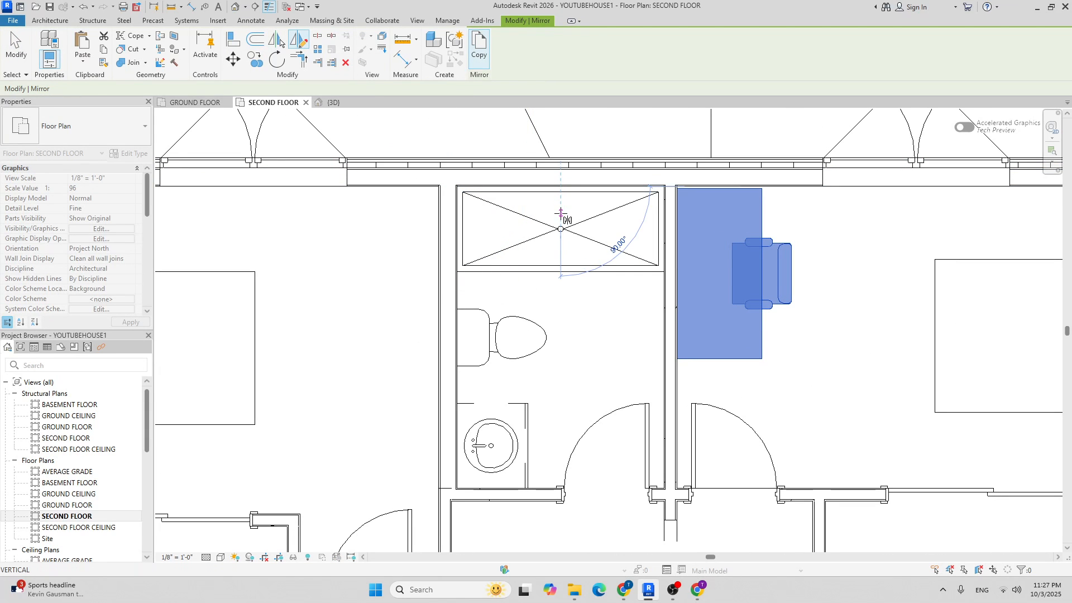
{"action": "left_click", "coordinate": [560, 213]}
{"action": "scroll", "coordinate": [461, 258], "scroll_direction": "down", "scroll_amount": 4}
{"action": "left_click", "coordinate": [529, 283]}
Move the mirrored desk and chair so they sit against the left bedroom's wall.
{"action": "scroll", "coordinate": [411, 209], "scroll_direction": "up", "scroll_amount": 5}
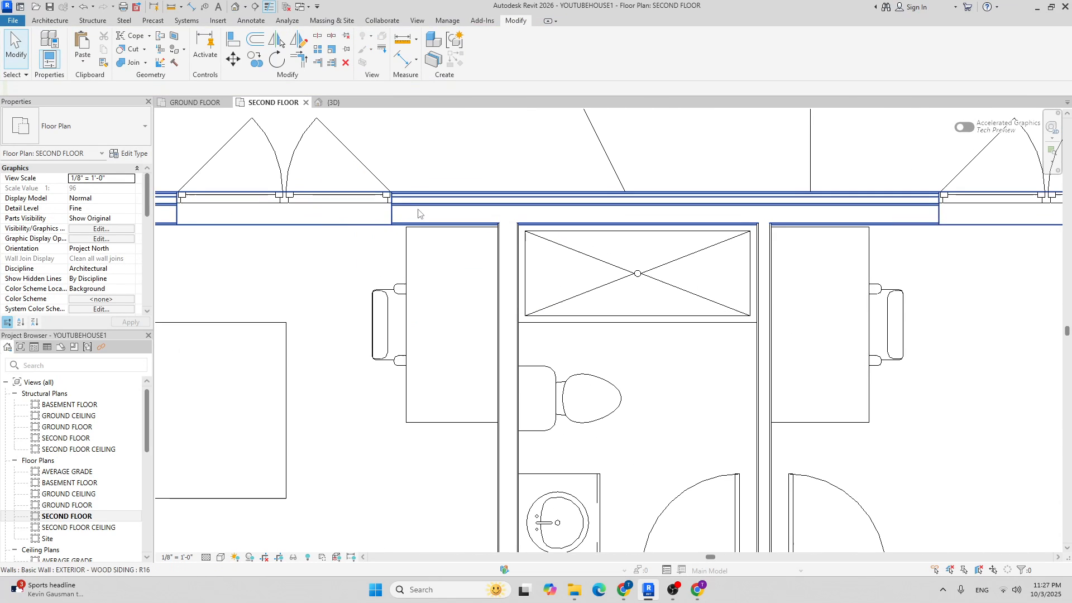
{"action": "left_click", "coordinate": [413, 250]}
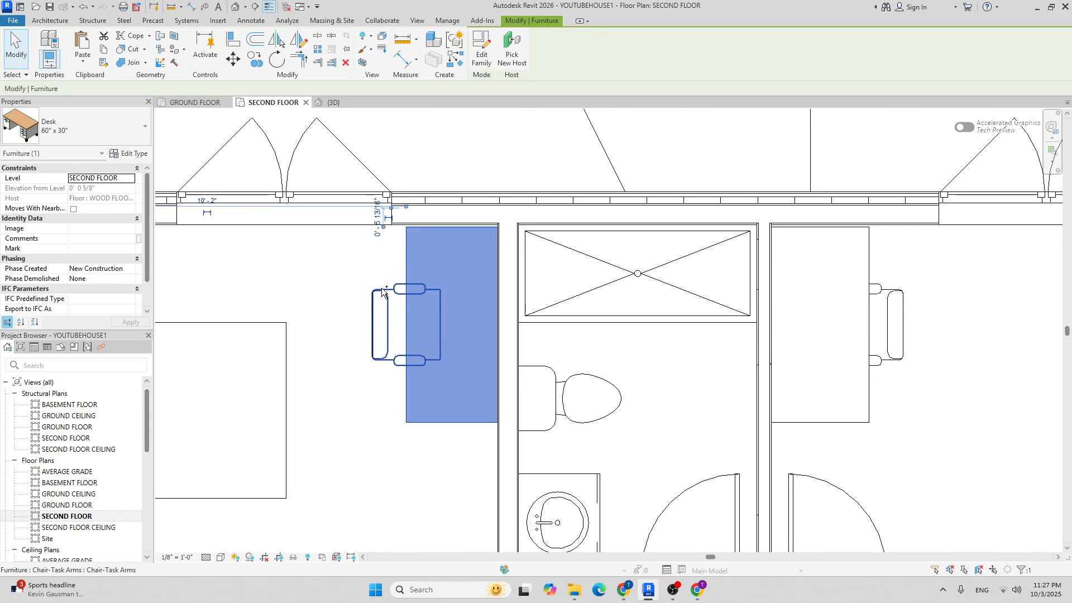
{"action": "left_click", "coordinate": [382, 291], "text": "ctrl"}
{"action": "key", "text": "Left"}
{"action": "key", "text": "Left"}
{"action": "key", "text": "Left"}
{"action": "key", "text": "Left"}
{"action": "key", "text": "Left"}
{"action": "key", "text": "Left"}
{"action": "key", "text": "Left"}
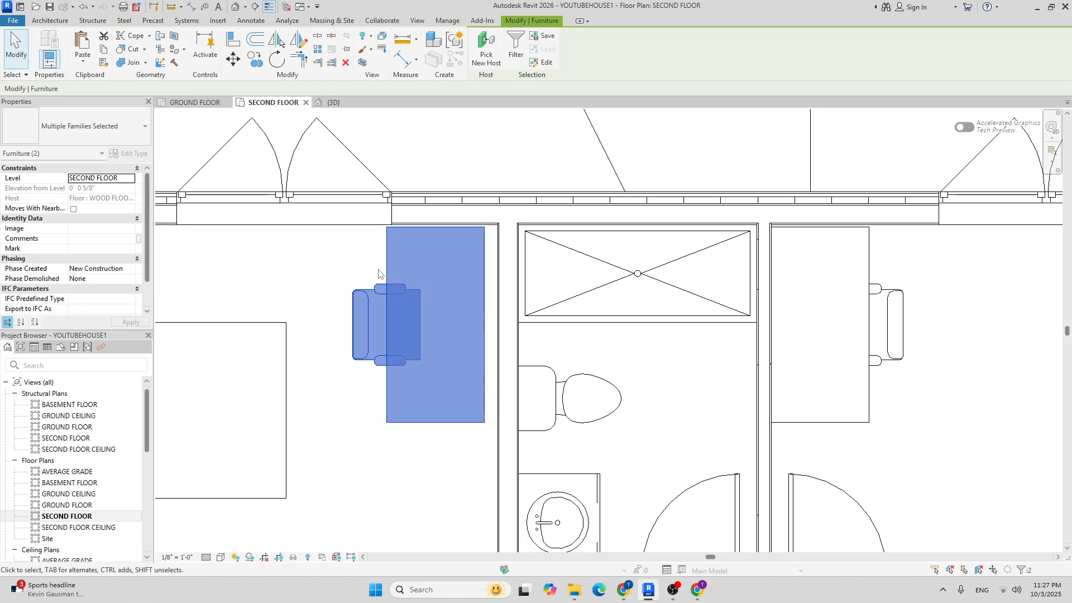
{"action": "left_click", "coordinate": [233, 59]}
{"action": "scroll", "coordinate": [390, 145], "scroll_direction": "up", "scroll_amount": 4}
{"action": "left_click", "coordinate": [535, 326]}
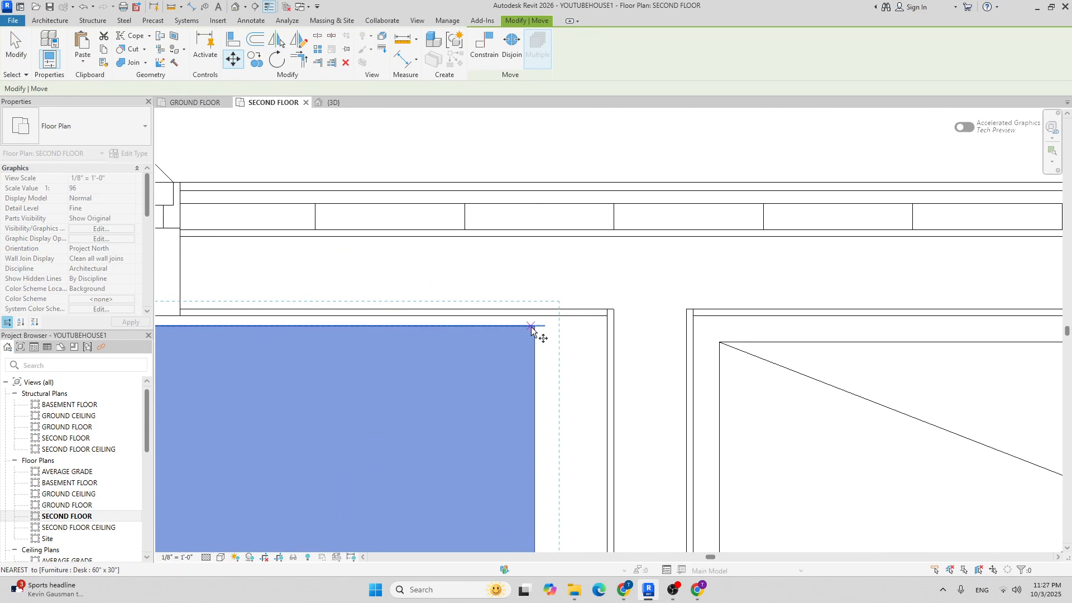
{"action": "left_click", "coordinate": [609, 316]}
{"action": "scroll", "coordinate": [525, 235], "scroll_direction": "down", "scroll_amount": 5}
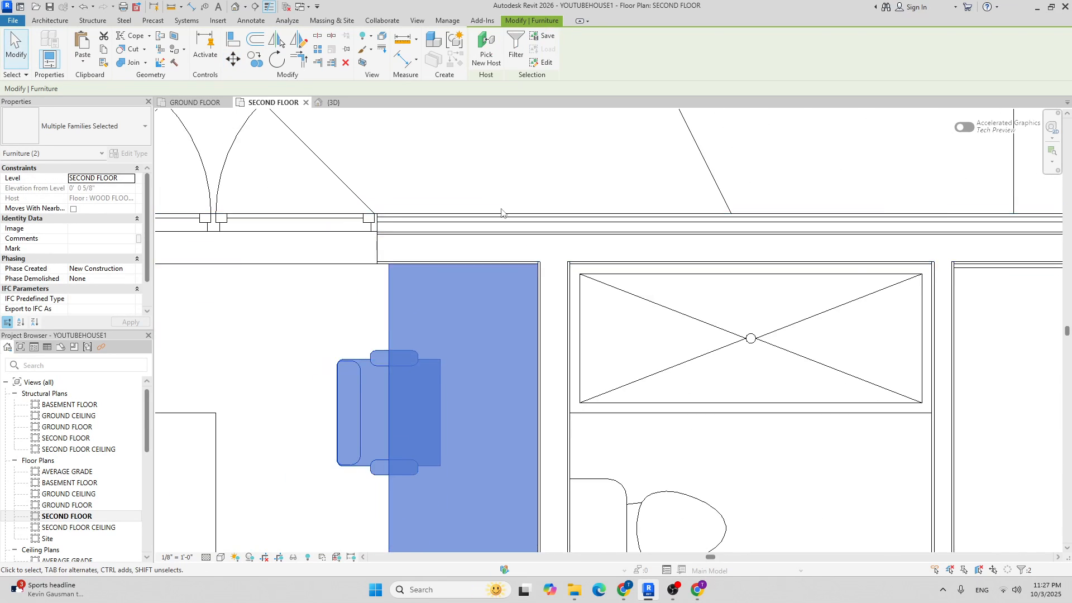
{"action": "key", "text": "Escape"}
{"action": "scroll", "coordinate": [631, 190], "scroll_direction": "down", "scroll_amount": 3}
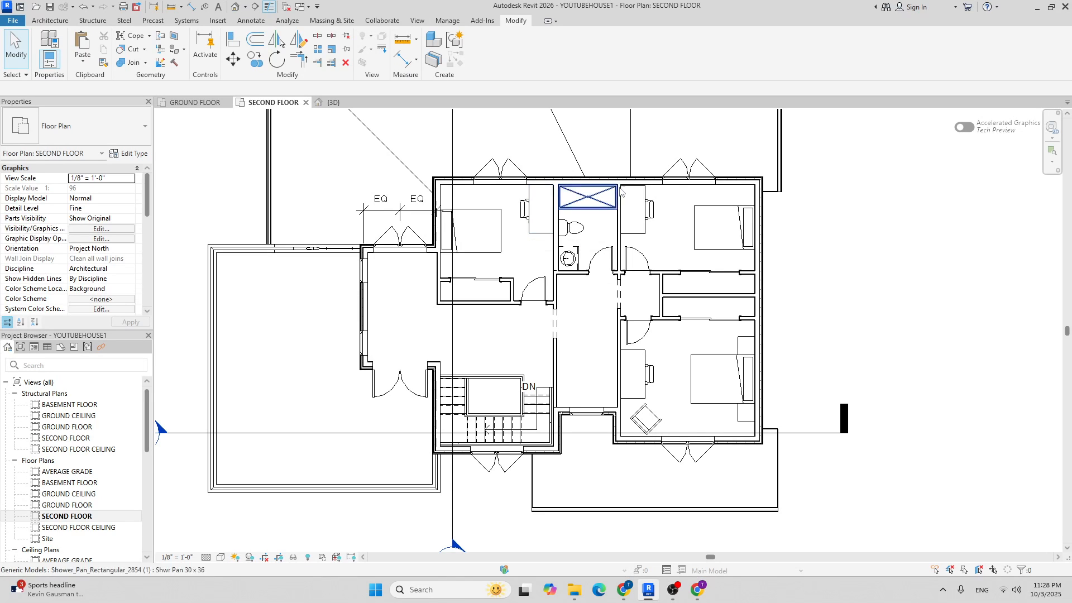
Add an aligned dimension of 7' - 1 5/8" between the room's left and right inner wall faces.
{"action": "scroll", "coordinate": [442, 274], "scroll_direction": "up", "scroll_amount": 3}
{"action": "middle_click_drag", "start_coordinate": [412, 274], "coordinate": [448, 198]}
{"action": "scroll", "coordinate": [435, 190], "scroll_direction": "down", "scroll_amount": 2}
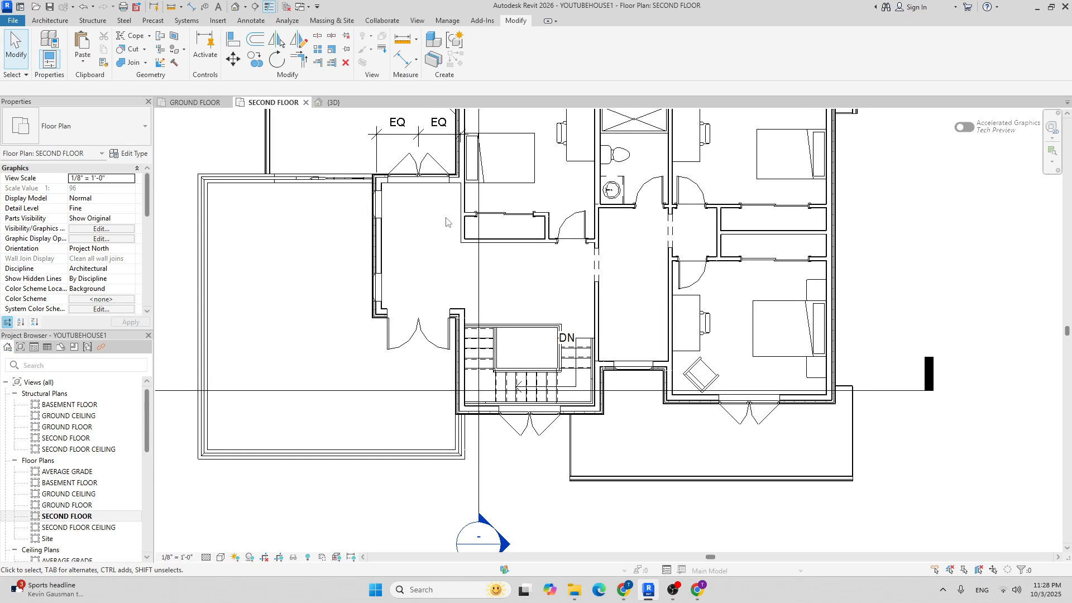
{"action": "left_click", "coordinate": [50, 20]}
{"action": "scroll", "coordinate": [375, 234], "scroll_direction": "up", "scroll_amount": 5}
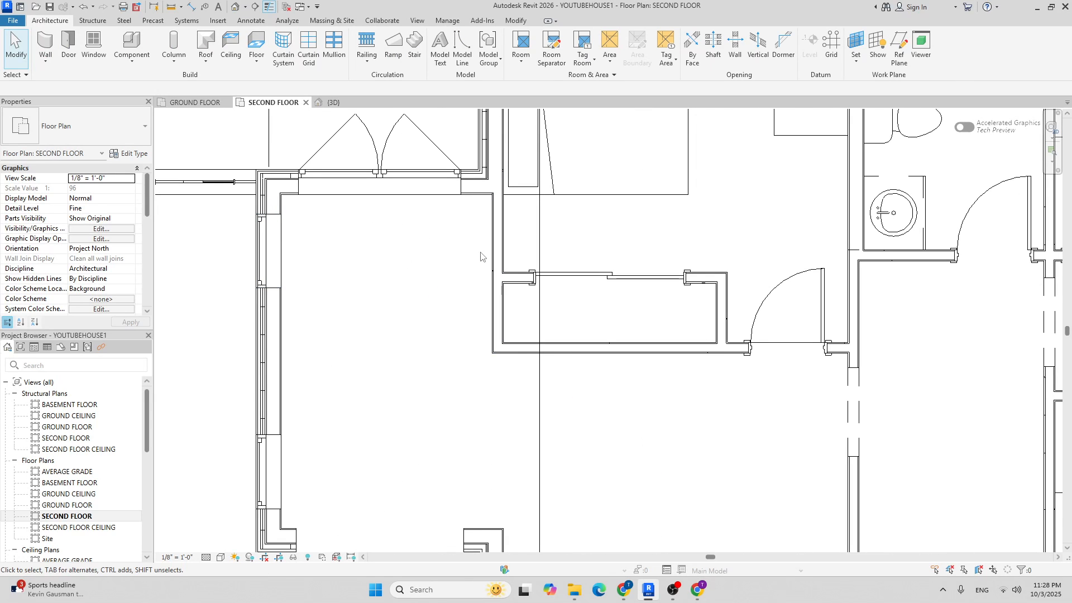
{"action": "key", "text": "d"}
{"action": "key", "text": "i"}
{"action": "scroll", "coordinate": [277, 204], "scroll_direction": "up", "scroll_amount": 3}
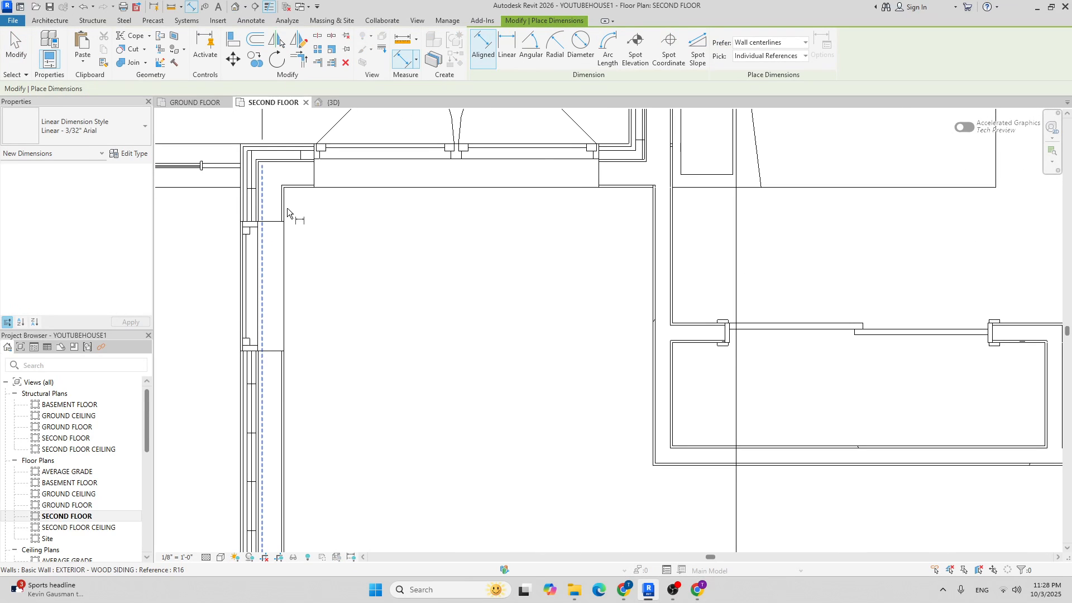
{"action": "left_click", "coordinate": [287, 206]}
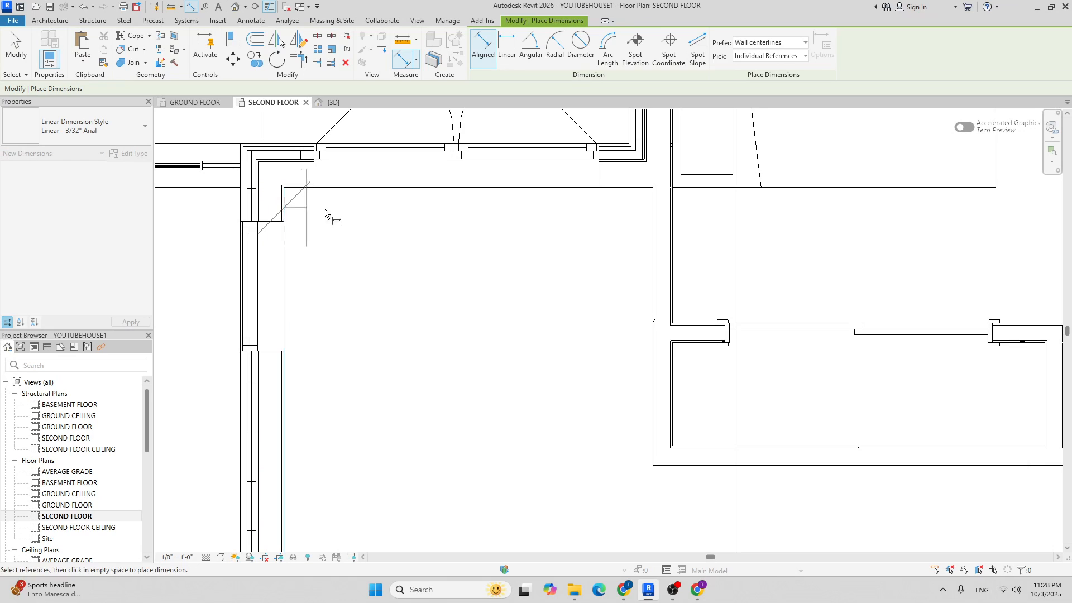
{"action": "left_click", "coordinate": [652, 235]}
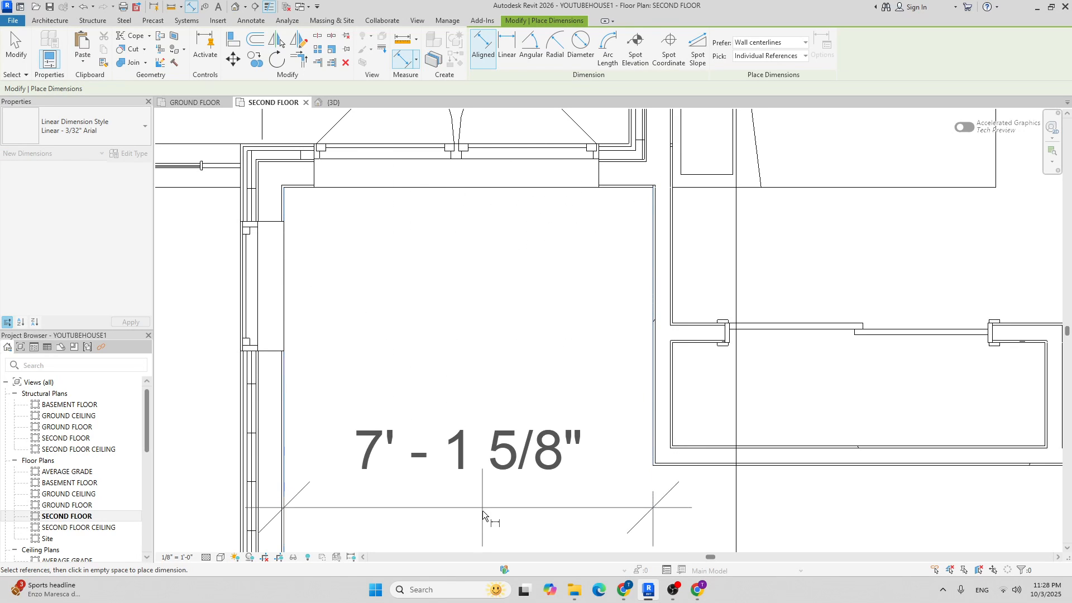
{"action": "left_click", "coordinate": [479, 530]}
{"action": "scroll", "coordinate": [472, 301], "scroll_direction": "down", "scroll_amount": 3}
{"action": "key", "text": "Escape"}
{"action": "key", "text": "Escape"}
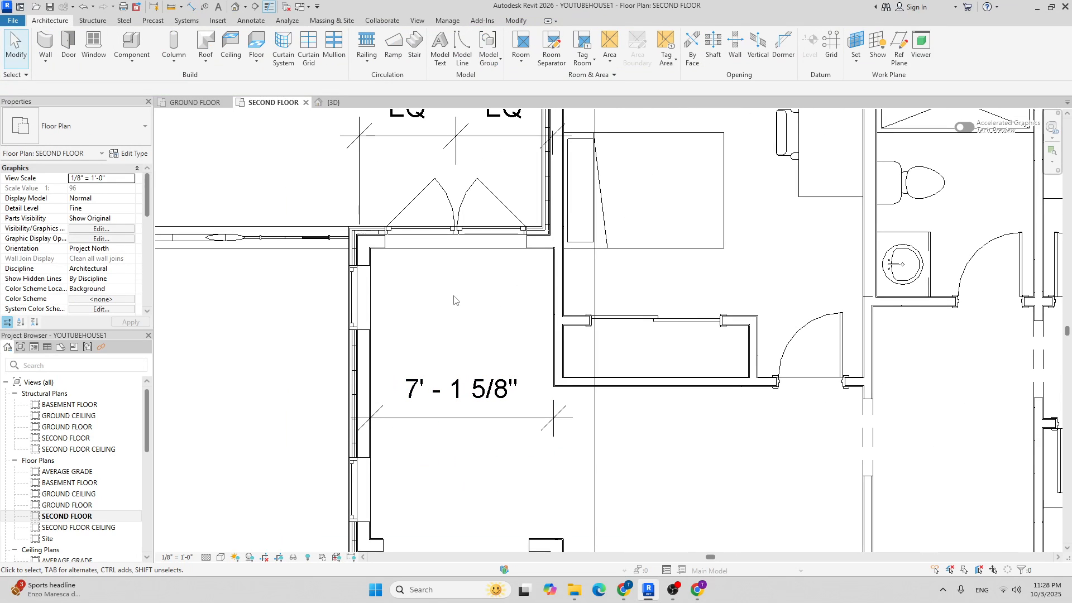
Duplicate the 84" x 12" x 84" Shelving type as 7' 1 5/8" x 12" x 84" with matching width.
{"action": "left_click", "coordinate": [139, 37]}
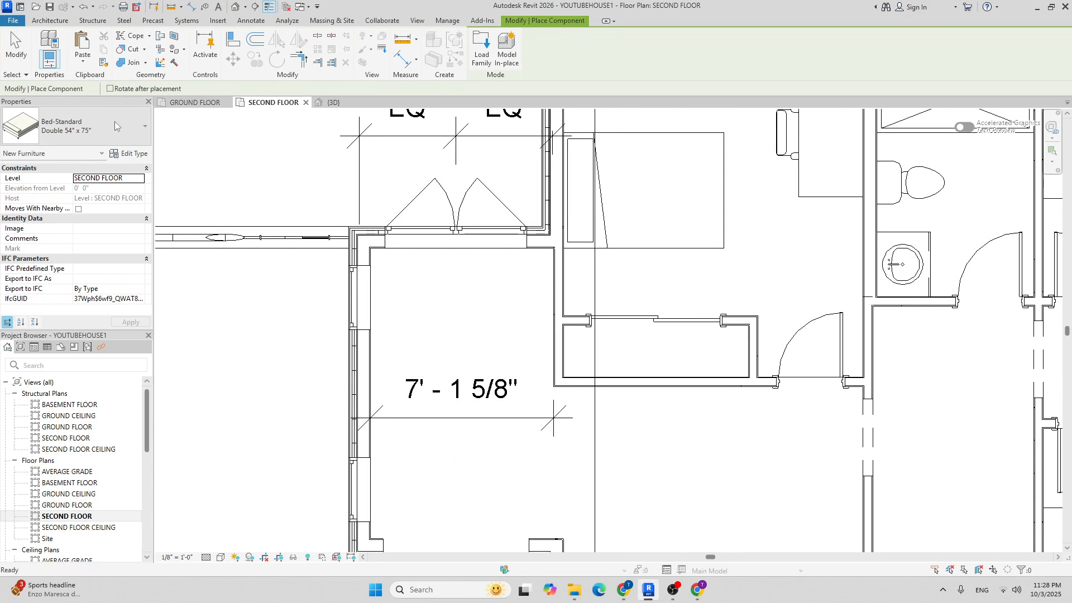
{"action": "left_click", "coordinate": [114, 126]}
{"action": "type", "text": "she"}
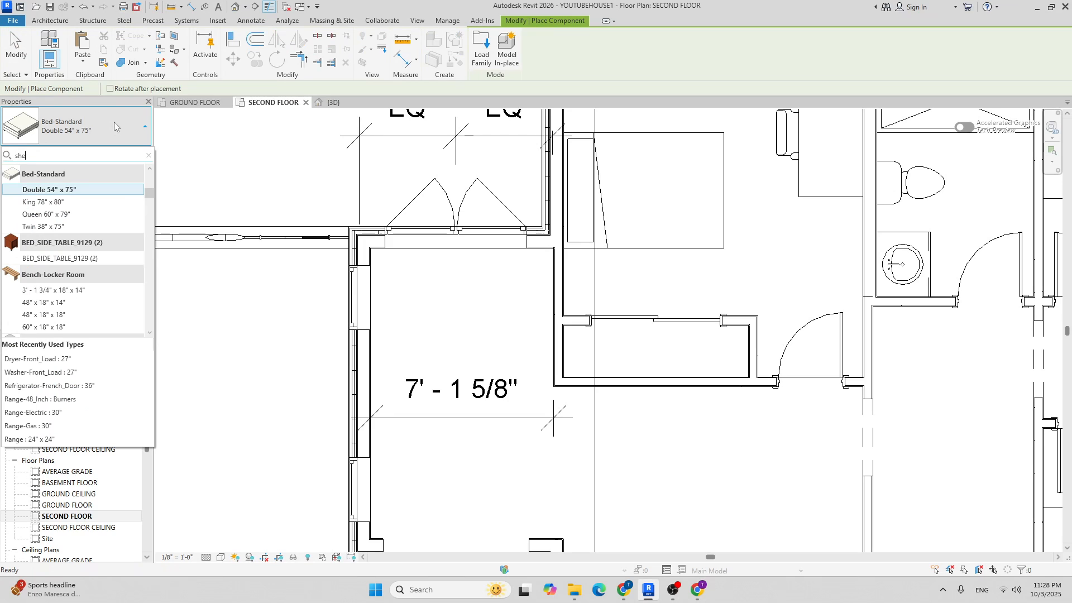
{"action": "type", "text": "l"}
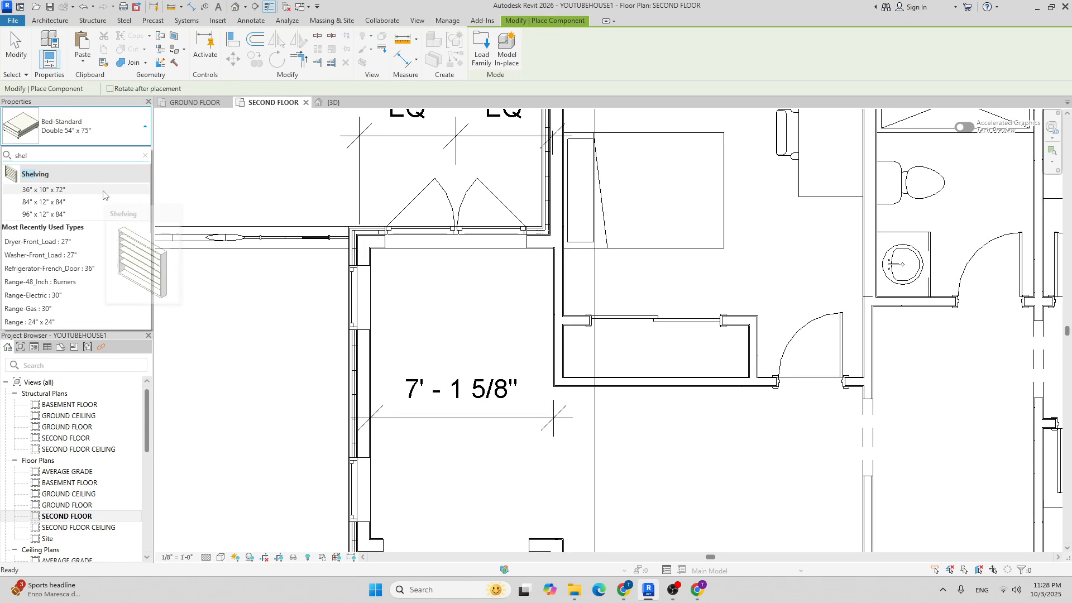
{"action": "left_click", "coordinate": [78, 202]}
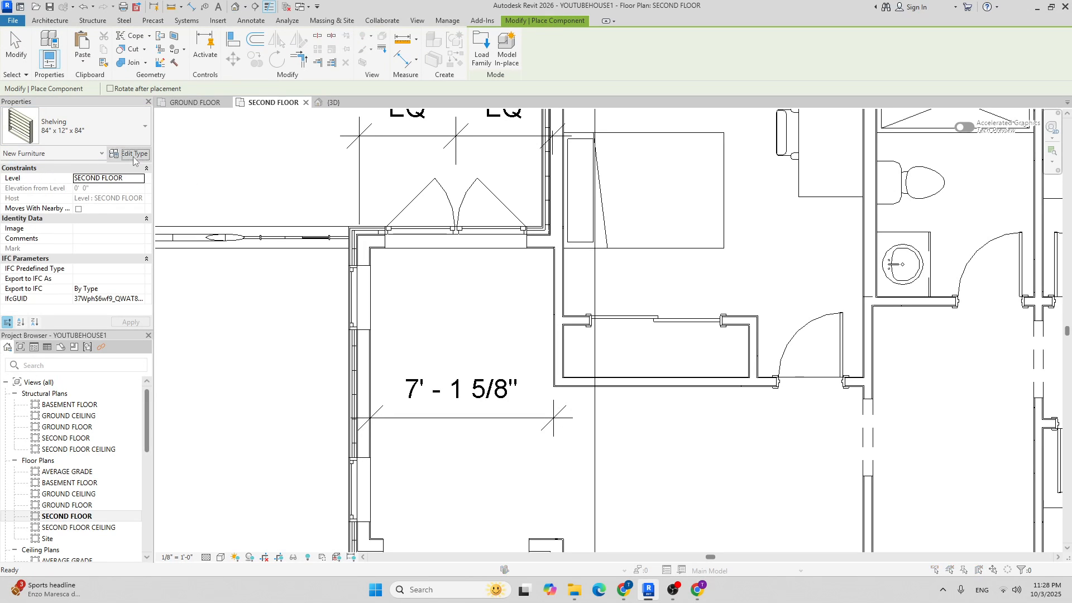
{"action": "left_click", "coordinate": [129, 153]}
{"action": "left_click", "coordinate": [939, 108]}
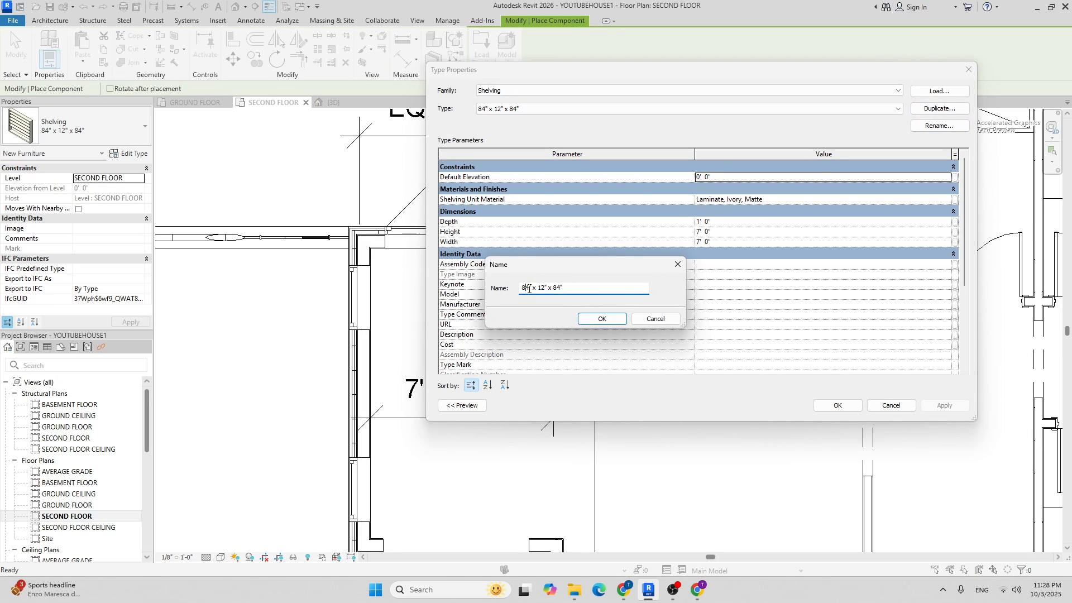
{"action": "left_click", "coordinate": [691, 23]}
{"action": "key", "text": "BackSpace"}
{"action": "left_click", "coordinate": [590, 319]}
{"action": "left_click", "coordinate": [742, 243]}
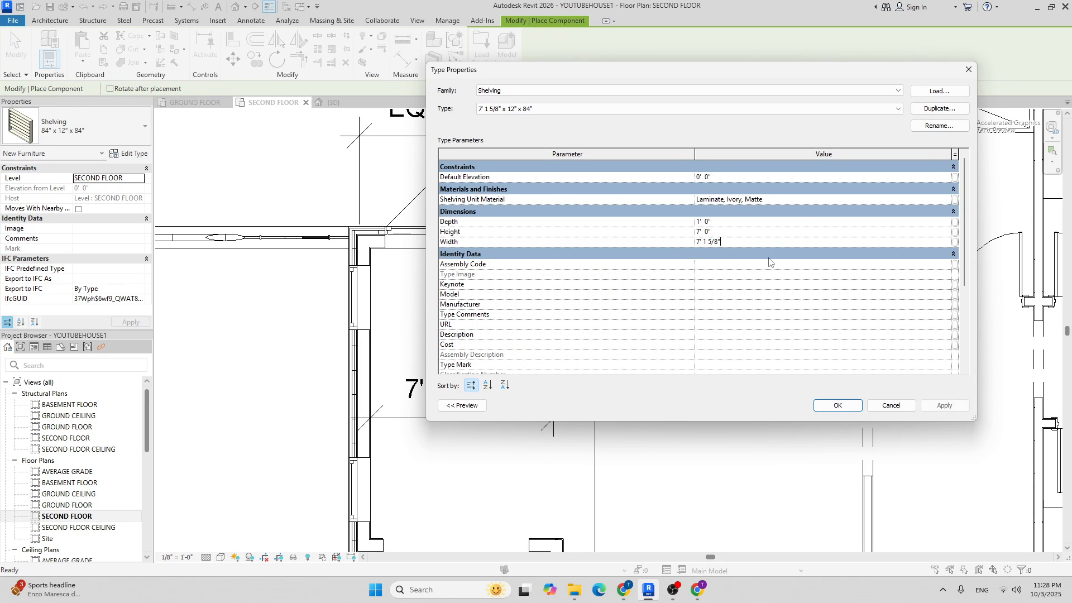
{"action": "left_click", "coordinate": [845, 404]}
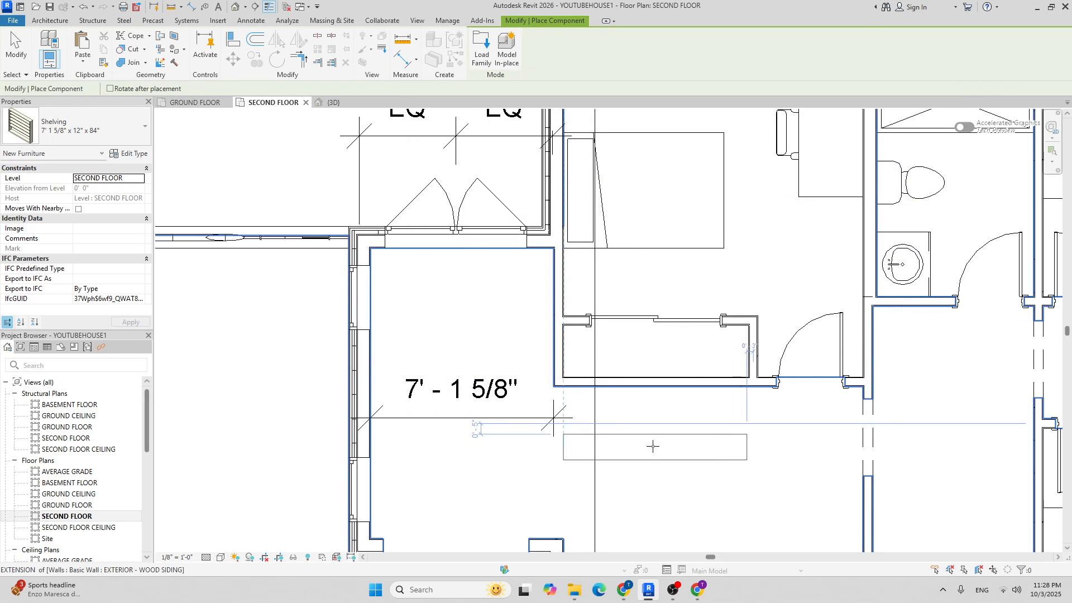
Place the new shelving against the small room's top wall.
{"action": "scroll", "coordinate": [482, 303], "scroll_direction": "up", "scroll_amount": 2}
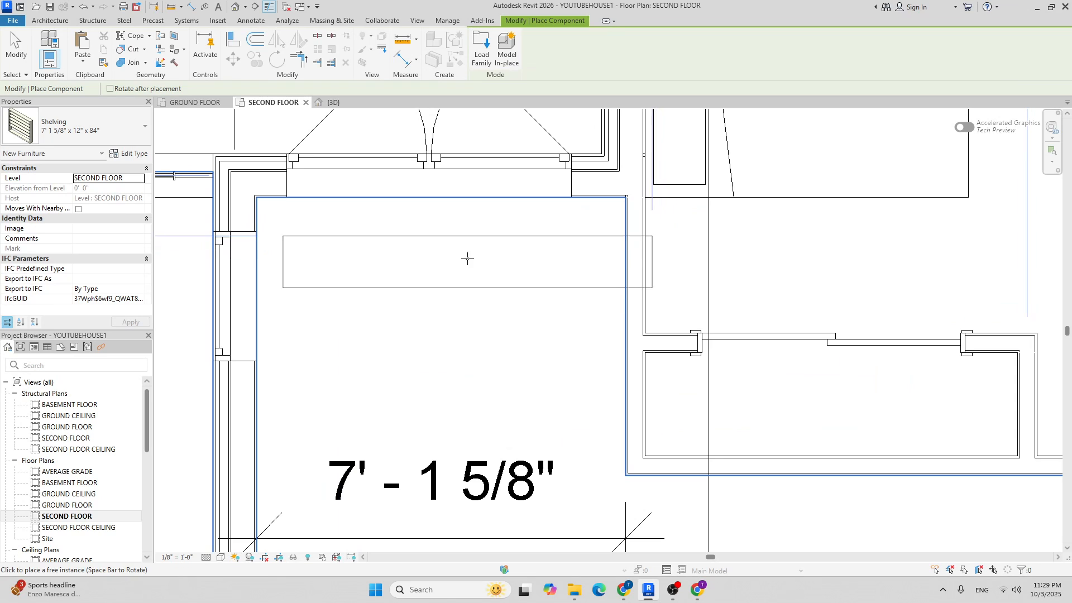
{"action": "left_click", "coordinate": [444, 222]}
{"action": "scroll", "coordinate": [447, 234], "scroll_direction": "down", "scroll_amount": 5}
{"action": "key", "text": "Escape"}
{"action": "key", "text": "Escape"}
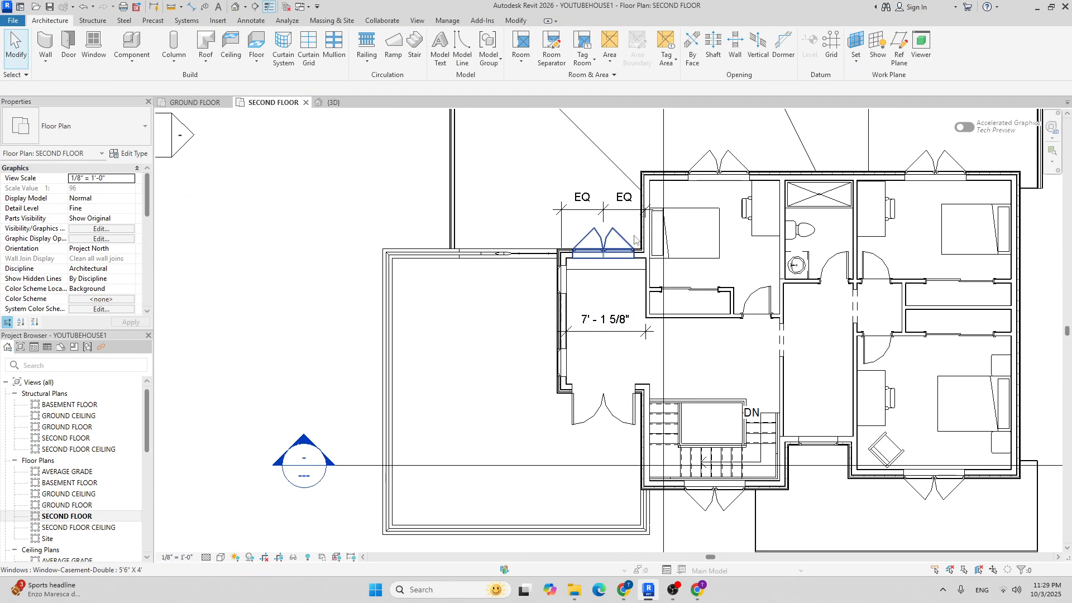
Delete the 7' - 1 5/8" width dimension.
{"action": "left_click", "coordinate": [615, 333]}
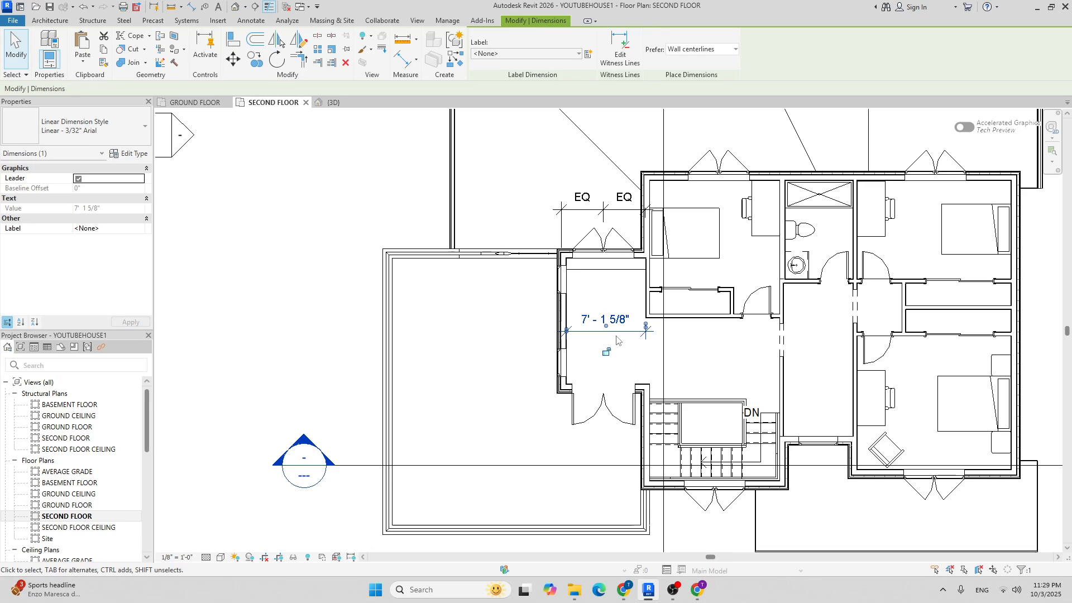
{"action": "key", "text": "Delete"}
{"action": "scroll", "coordinate": [616, 339], "scroll_direction": "up", "scroll_amount": 3}
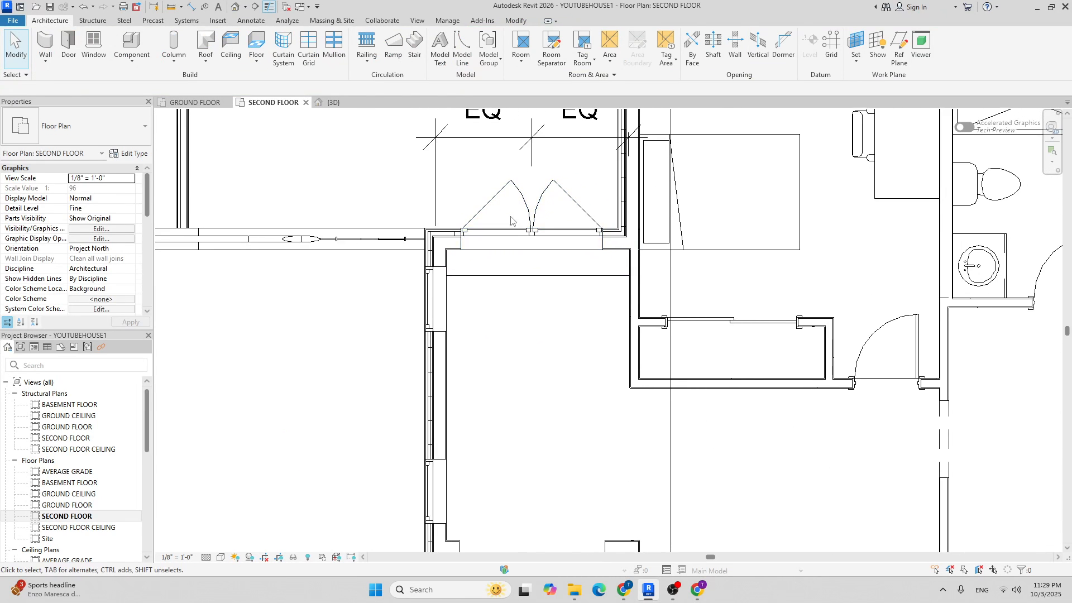
{"action": "scroll", "coordinate": [417, 219], "scroll_direction": "down", "scroll_amount": 2}
{"action": "left_click", "coordinate": [134, 40]}
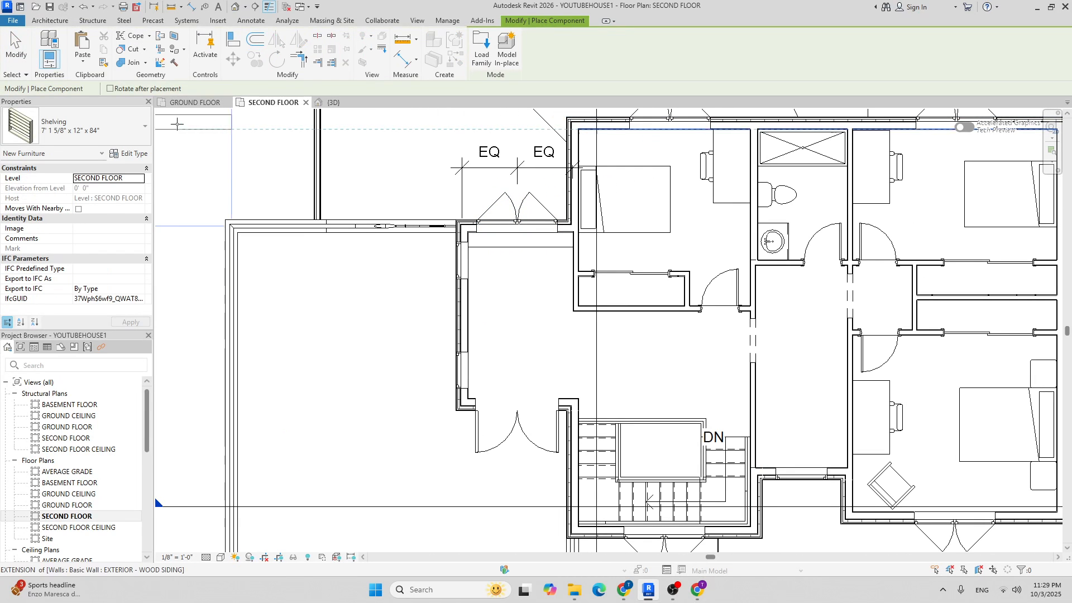
Place a Sofa 29", turned a quarter, against the small room's left wall beside the shelving.
{"action": "left_click", "coordinate": [98, 131]}
{"action": "type", "text": "sofa"}
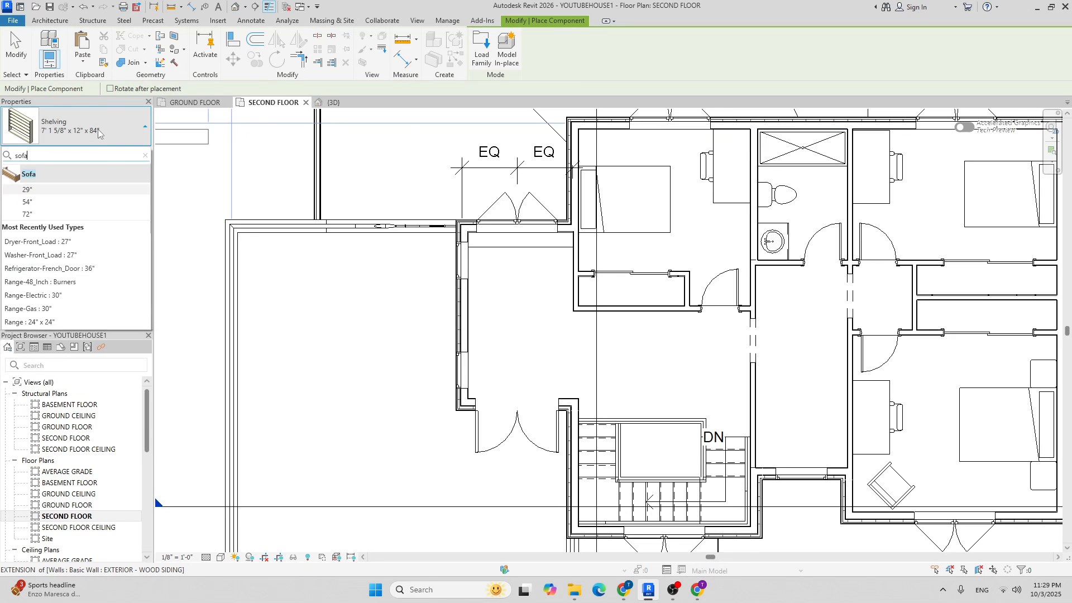
{"action": "left_click", "coordinate": [52, 190]}
{"action": "scroll", "coordinate": [543, 301], "scroll_direction": "up", "scroll_amount": 2}
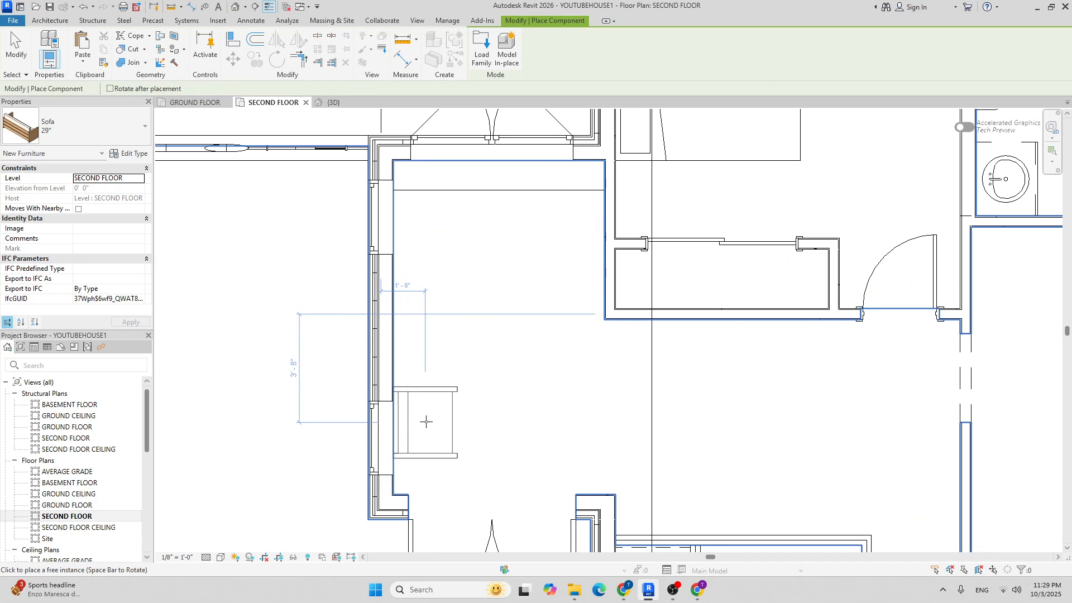
{"action": "key", "text": "space"}
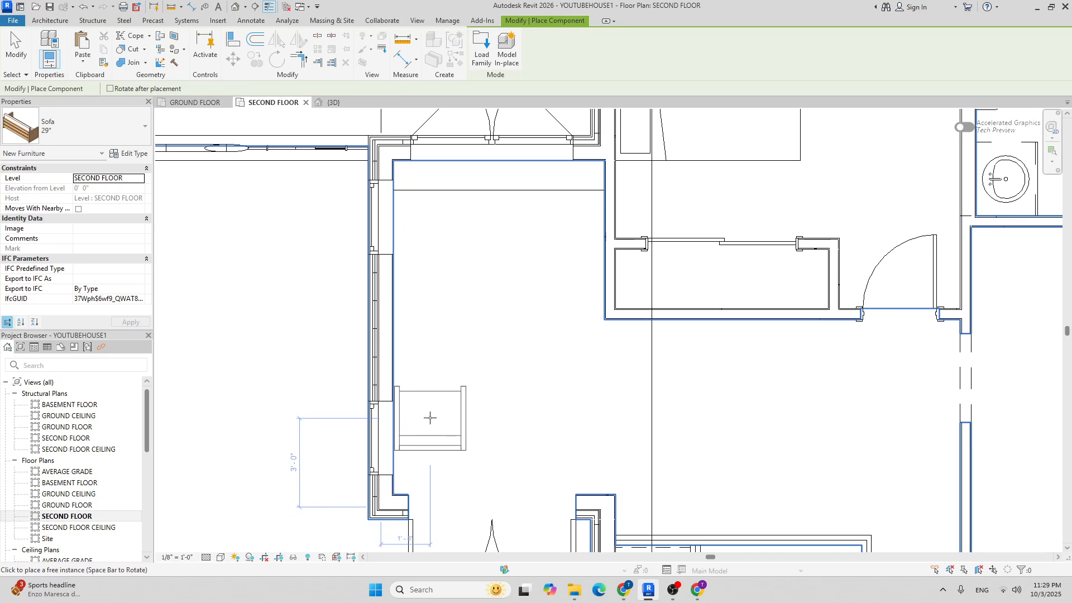
{"action": "scroll", "coordinate": [430, 418], "scroll_direction": "up", "scroll_amount": 3}
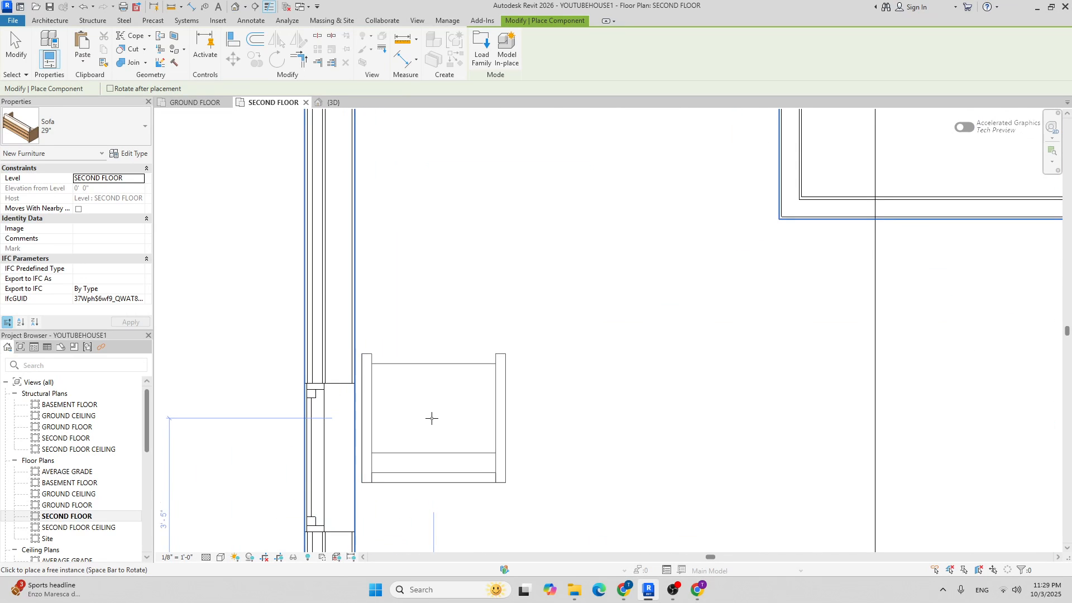
{"action": "left_click", "coordinate": [428, 386]}
{"action": "scroll", "coordinate": [429, 391], "scroll_direction": "down", "scroll_amount": 6}
{"action": "key", "text": "Escape"}
{"action": "key", "text": "Escape"}
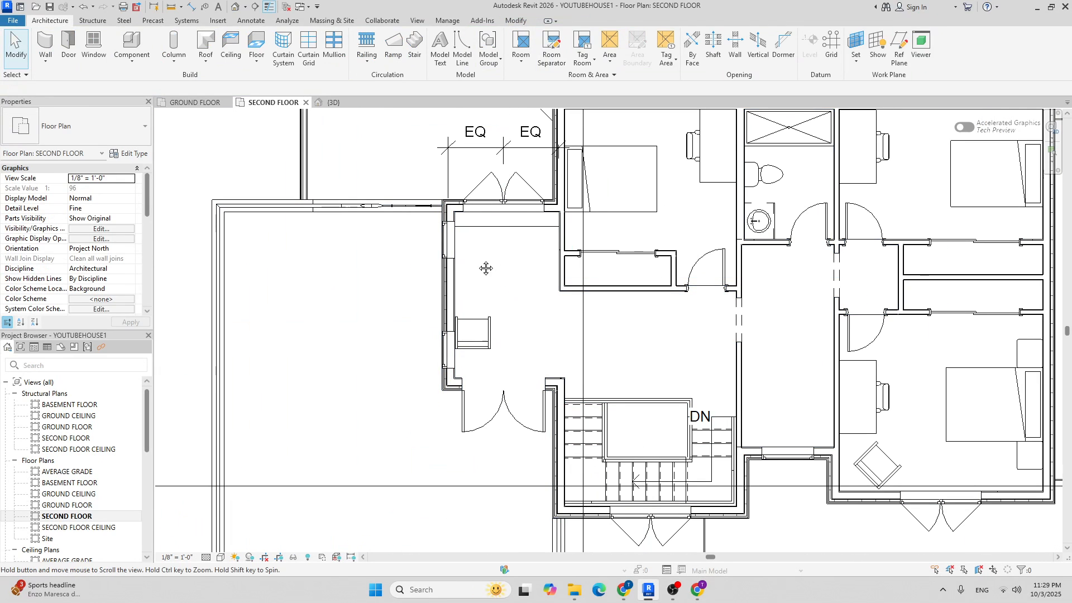
Place a Table-Coffee 24" x 24" x 24" just above the sofa.
{"action": "left_click", "coordinate": [131, 44]}
{"action": "left_click", "coordinate": [111, 116]}
{"action": "type", "text": "table"}
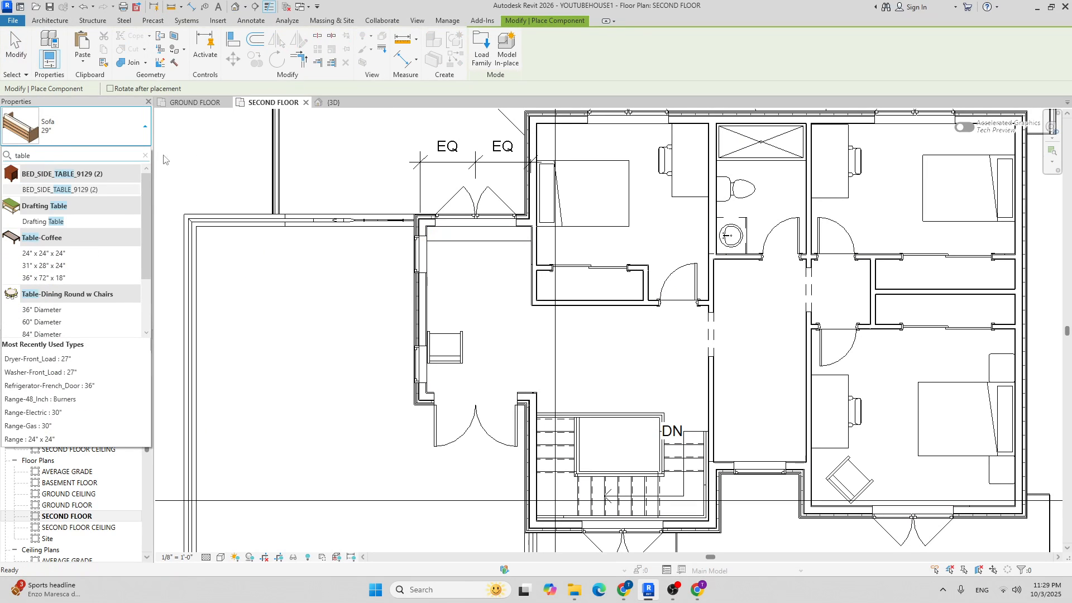
{"action": "scroll", "coordinate": [117, 229], "scroll_direction": "down", "scroll_amount": 3}
{"action": "scroll", "coordinate": [80, 237], "scroll_direction": "up", "scroll_amount": 2}
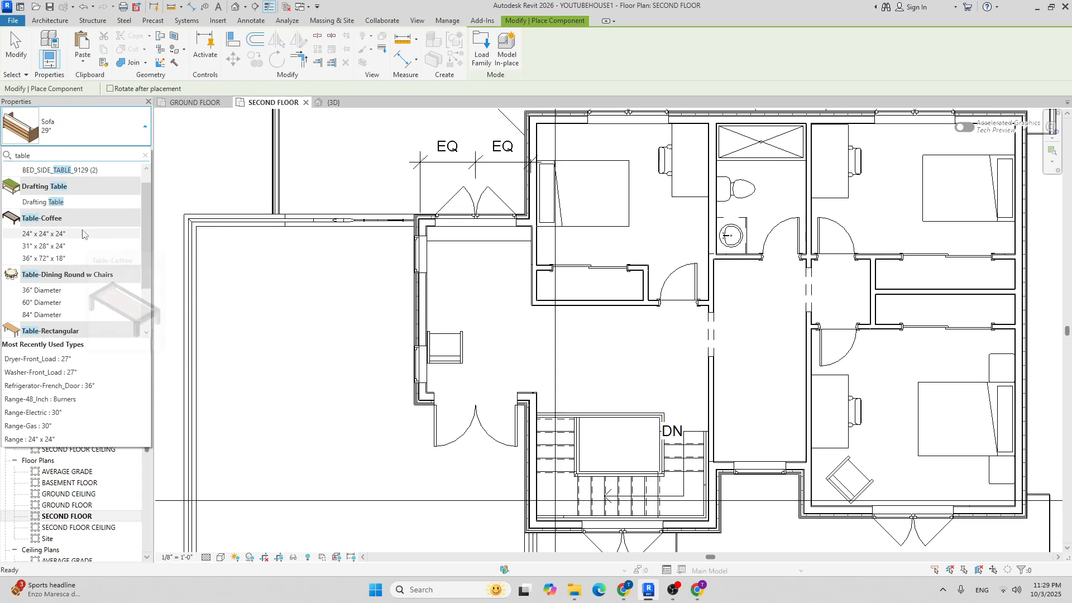
{"action": "left_click", "coordinate": [79, 234]}
{"action": "scroll", "coordinate": [446, 318], "scroll_direction": "up", "scroll_amount": 5}
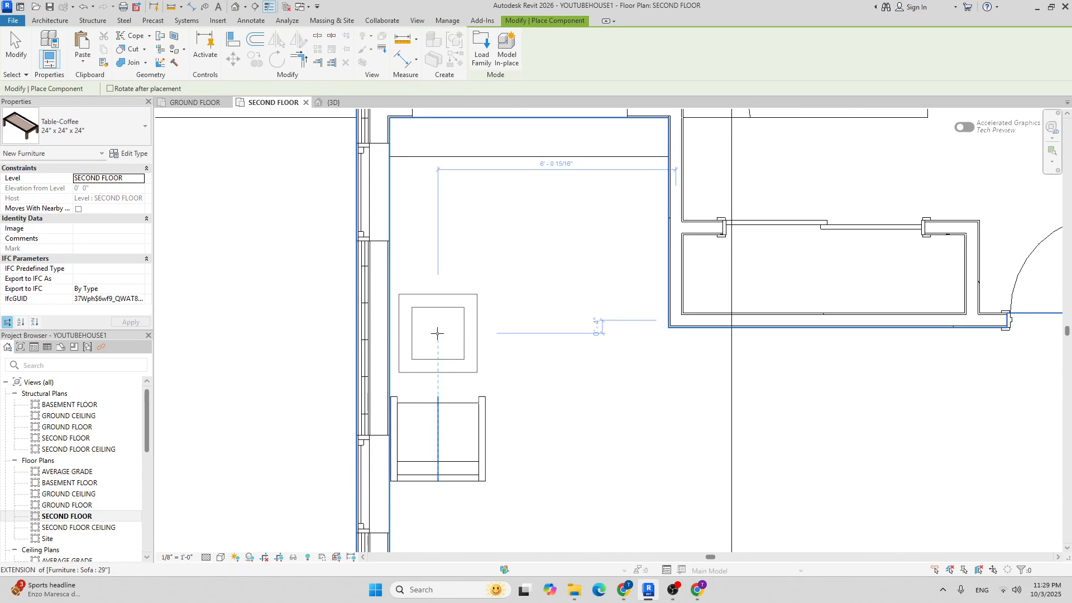
{"action": "left_click", "coordinate": [437, 342]}
{"action": "key", "text": "Escape"}
{"action": "scroll", "coordinate": [455, 320], "scroll_direction": "down", "scroll_amount": 4}
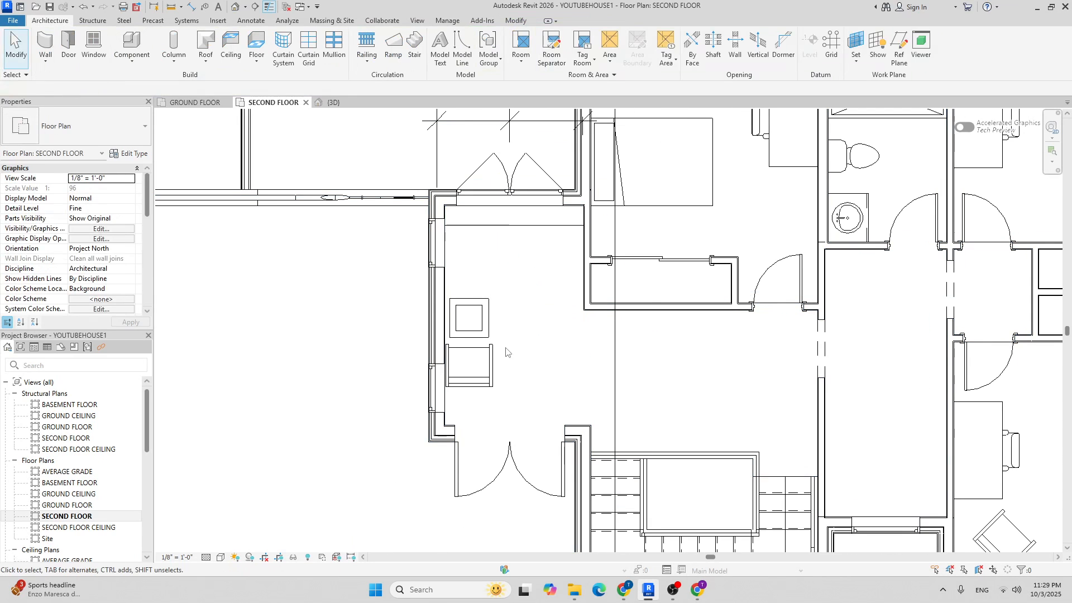
Shift the sofa slightly down below the table and discard the mirrored copy above it.
{"action": "left_click", "coordinate": [479, 361]}
{"action": "scroll", "coordinate": [487, 362], "scroll_direction": "up", "scroll_amount": 2}
{"action": "left_click_drag", "start_coordinate": [487, 362], "coordinate": [488, 372]}
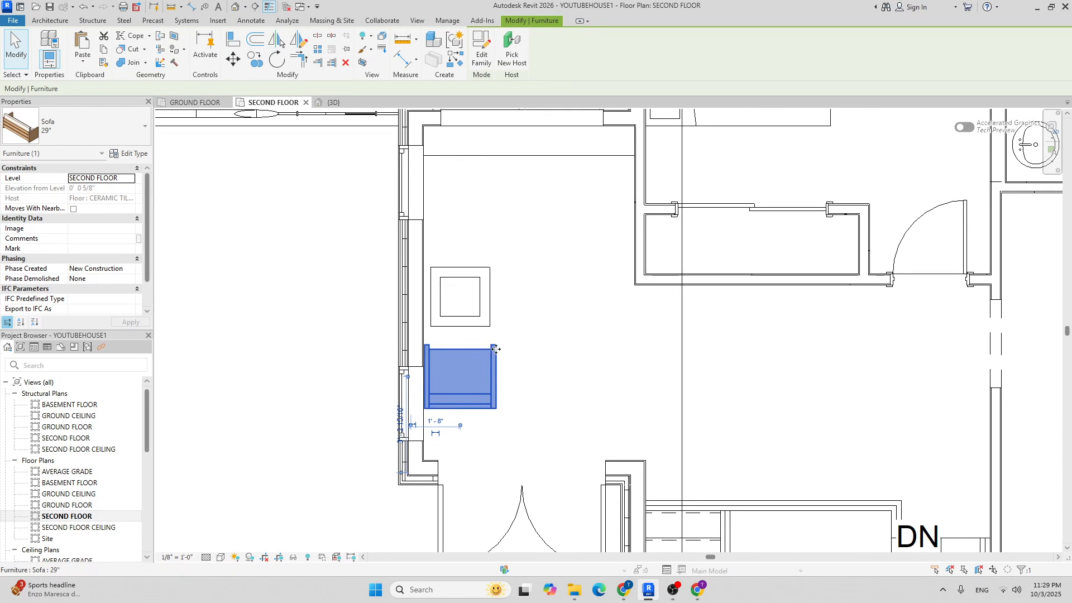
{"action": "left_click", "coordinate": [279, 42]}
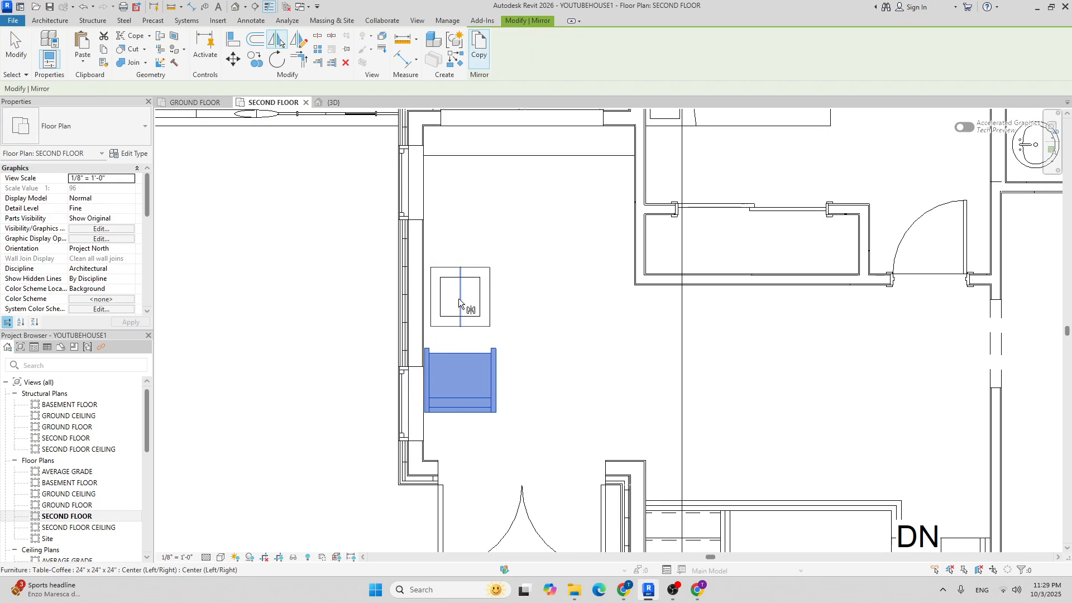
{"action": "left_click", "coordinate": [463, 297]}
{"action": "scroll", "coordinate": [552, 284], "scroll_direction": "down", "scroll_amount": 3}
{"action": "scroll", "coordinate": [547, 266], "scroll_direction": "up", "scroll_amount": 2}
{"action": "scroll", "coordinate": [547, 265], "scroll_direction": "up", "scroll_amount": 1}
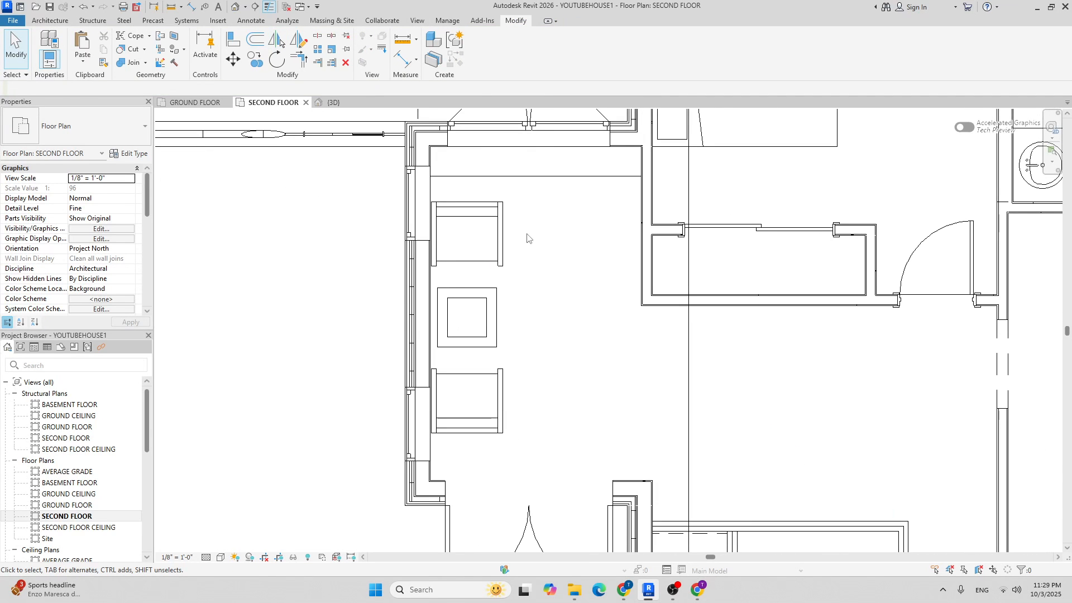
{"action": "left_click", "coordinate": [501, 237]}
{"action": "left_click", "coordinate": [518, 248]}
{"action": "left_click", "coordinate": [501, 235]}
{"action": "key", "text": "Delete"}
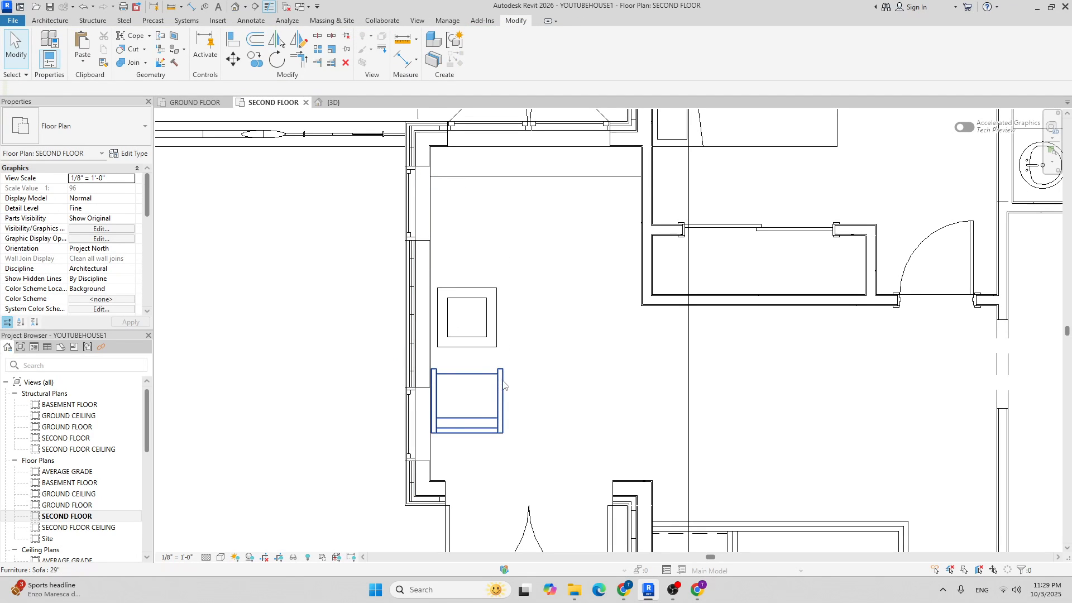
Add a second Sofa 29", turned a quarter, on the table's right side.
{"action": "left_click", "coordinate": [472, 402]}
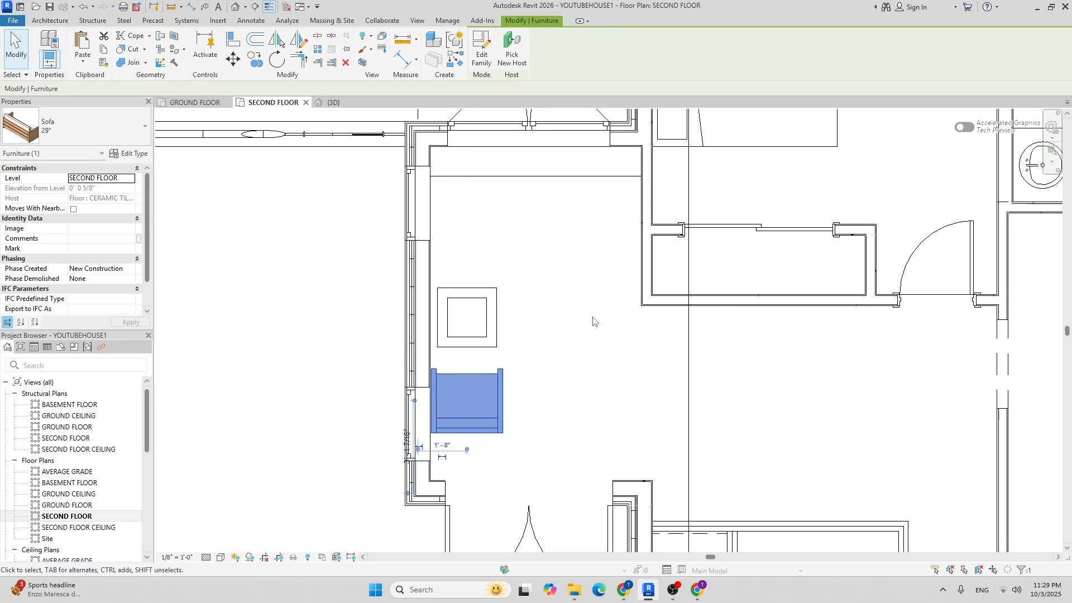
{"action": "key", "text": "c"}
{"action": "key", "text": "s"}
{"action": "key", "text": "space"}
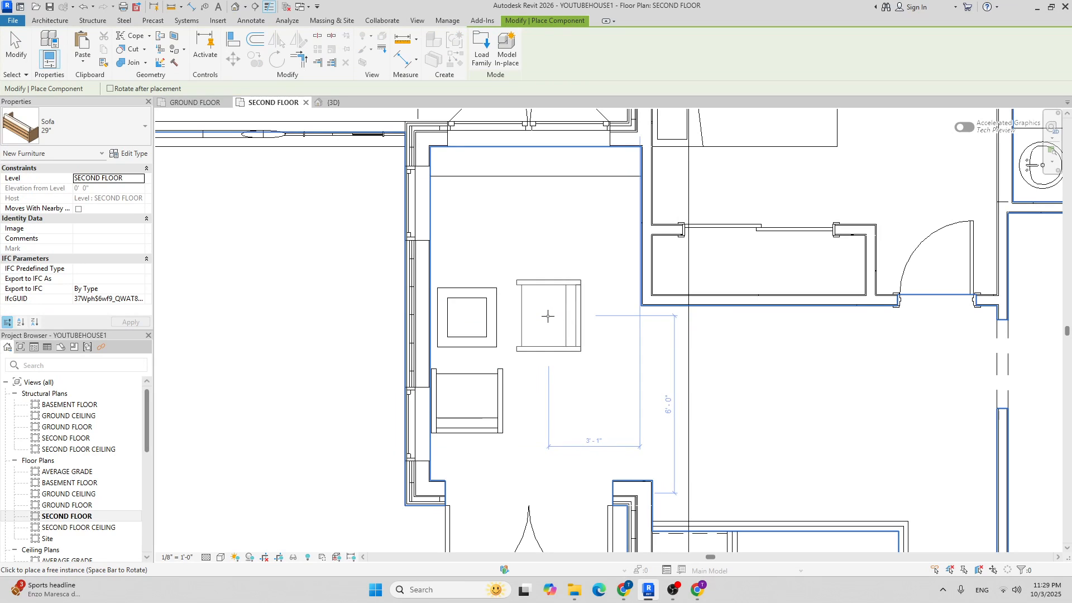
{"action": "left_click", "coordinate": [550, 314]}
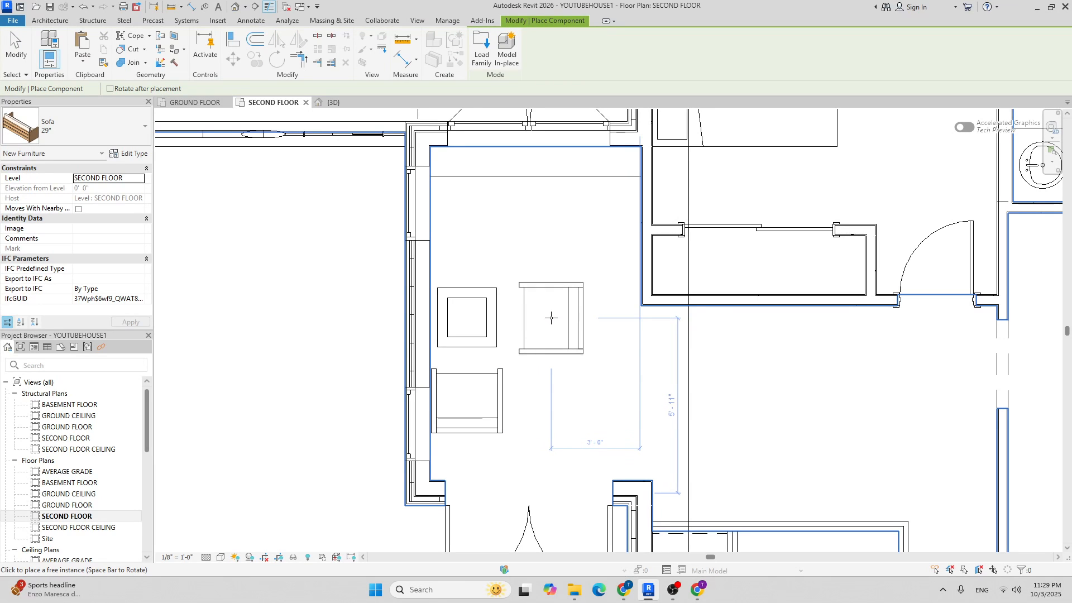
{"action": "scroll", "coordinate": [552, 314], "scroll_direction": "down", "scroll_amount": 5}
{"action": "key", "text": "Escape"}
{"action": "scroll", "coordinate": [558, 262], "scroll_direction": "up", "scroll_amount": 3}
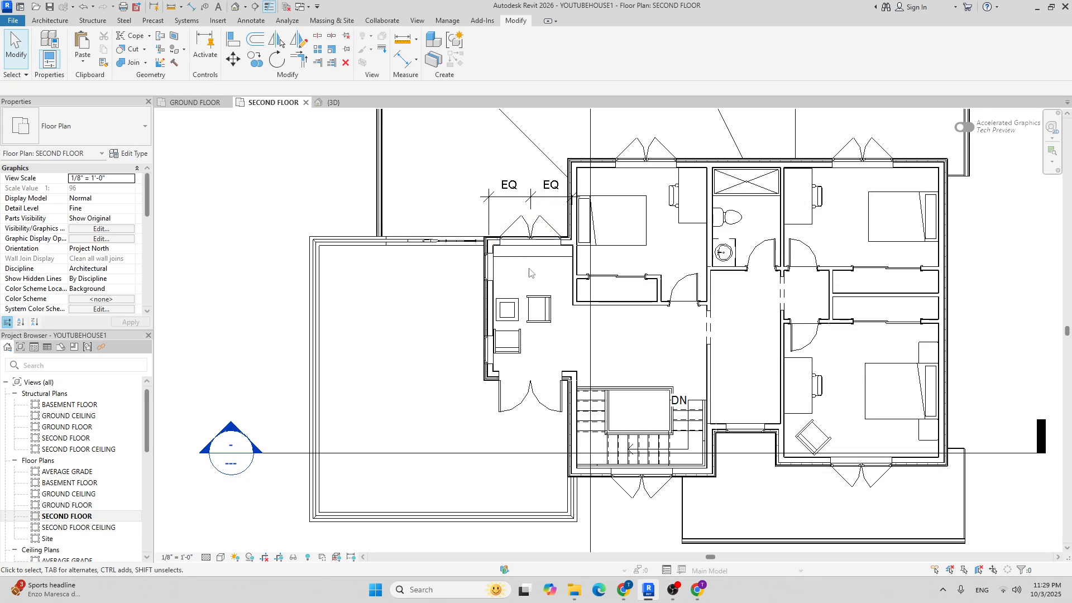
{"action": "left_click", "coordinate": [330, 103]}
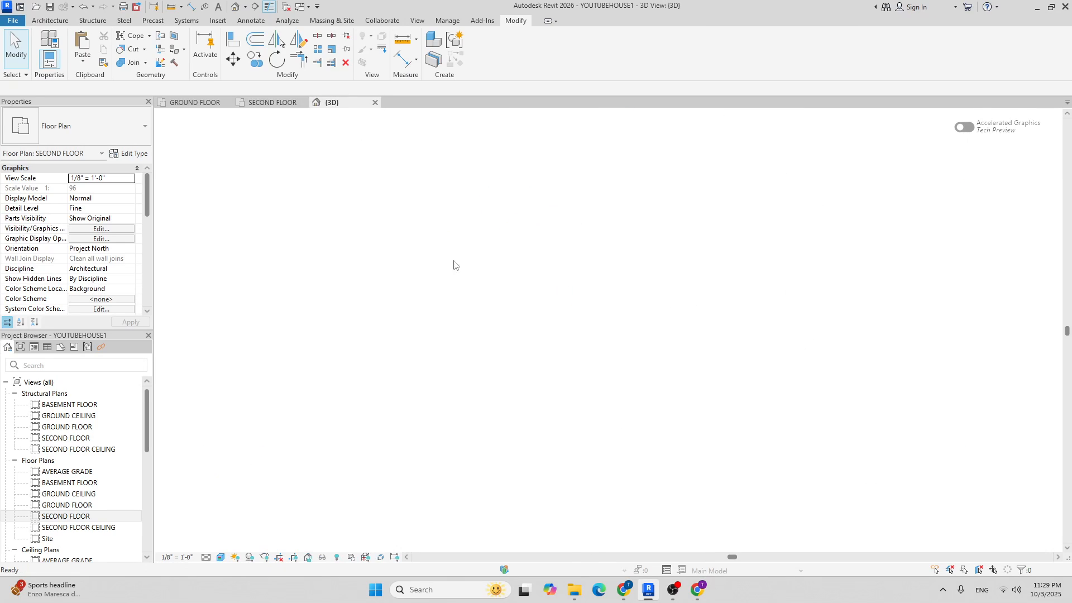
{"action": "middle_click_drag", "start_coordinate": [495, 249], "coordinate": [425, 277], "text": "shift"}
{"action": "scroll", "coordinate": [424, 273], "scroll_direction": "up", "scroll_amount": 6}
{"action": "scroll", "coordinate": [424, 272], "scroll_direction": "down", "scroll_amount": 8}
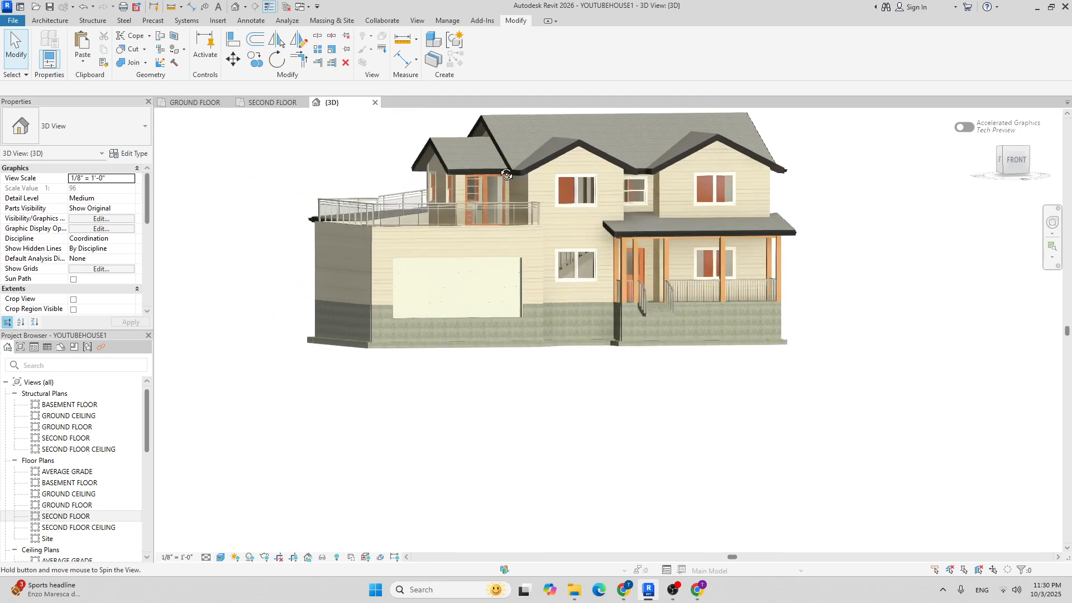
{"action": "middle_click_drag", "start_coordinate": [506, 174], "coordinate": [324, 122], "text": "shift"}
{"action": "left_click", "coordinate": [256, 104]}
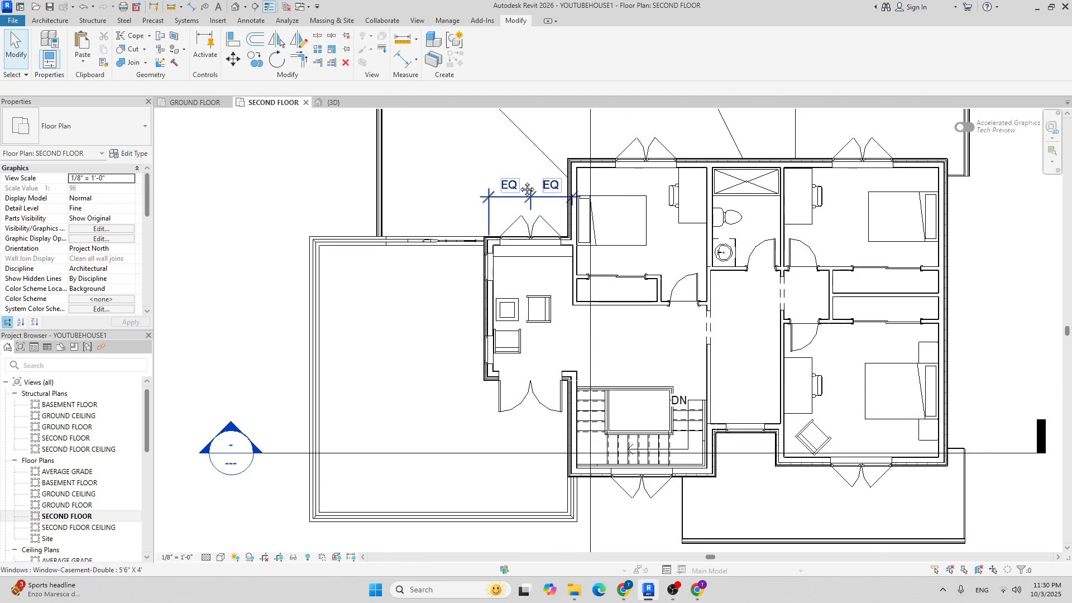
{"action": "scroll", "coordinate": [438, 296], "scroll_direction": "down", "scroll_amount": 2}
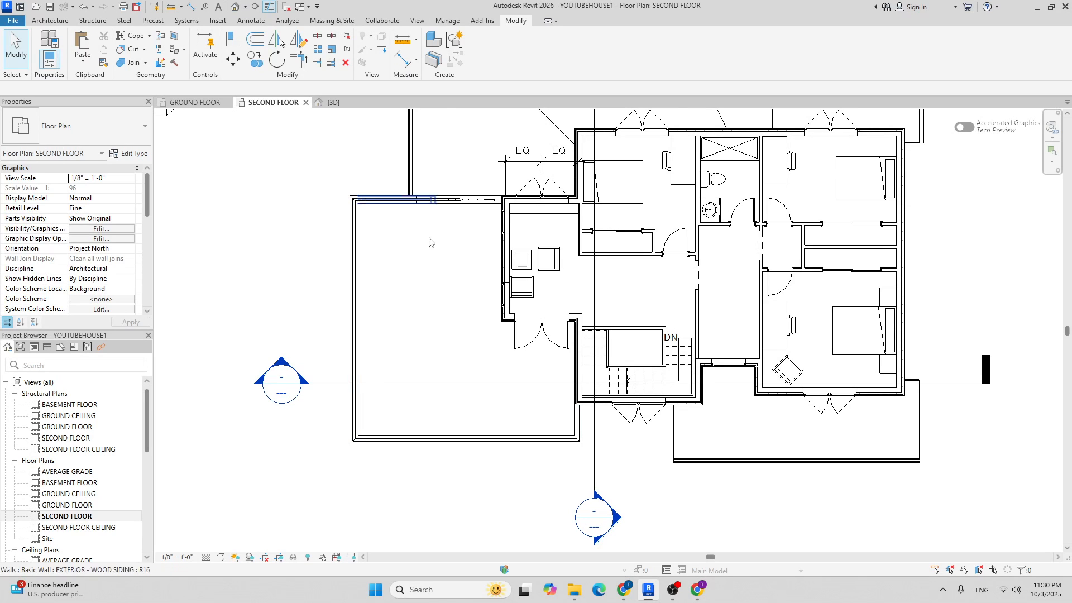
{"action": "scroll", "coordinate": [446, 251], "scroll_direction": "up", "scroll_amount": 2}
{"action": "scroll", "coordinate": [430, 208], "scroll_direction": "down", "scroll_amount": 2}
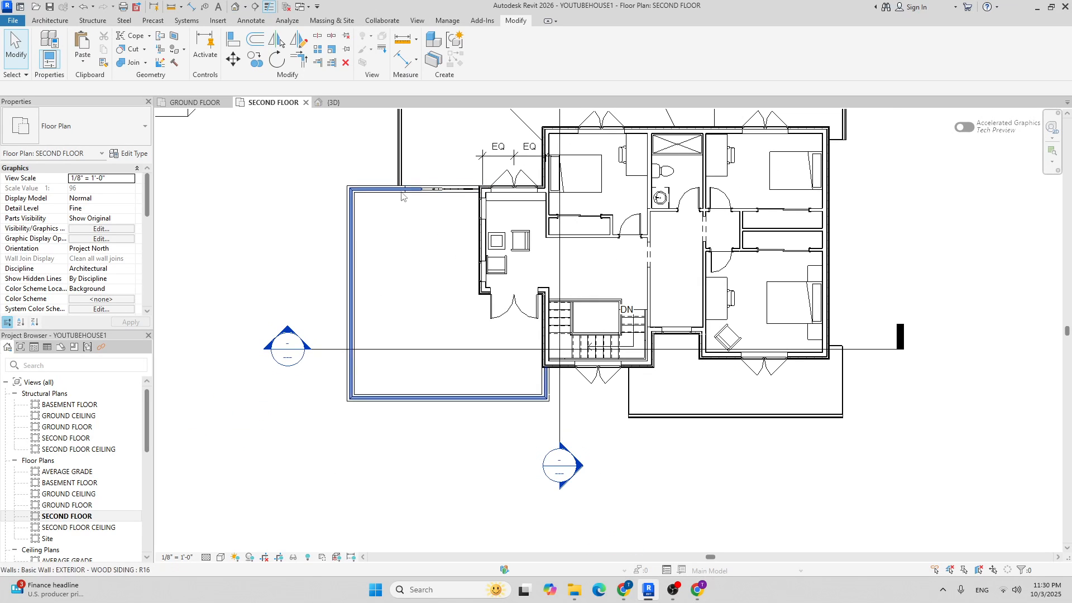
Place a 72" Sofa on the second-floor terrace.
{"action": "left_click", "coordinate": [49, 22]}
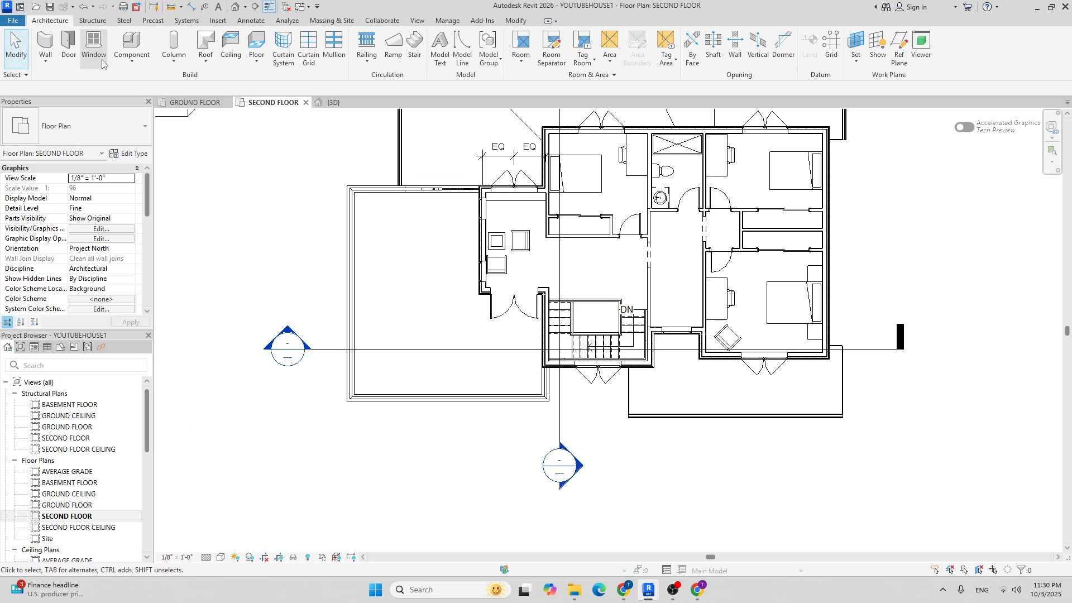
{"action": "left_click", "coordinate": [127, 42]}
{"action": "left_click", "coordinate": [84, 126]}
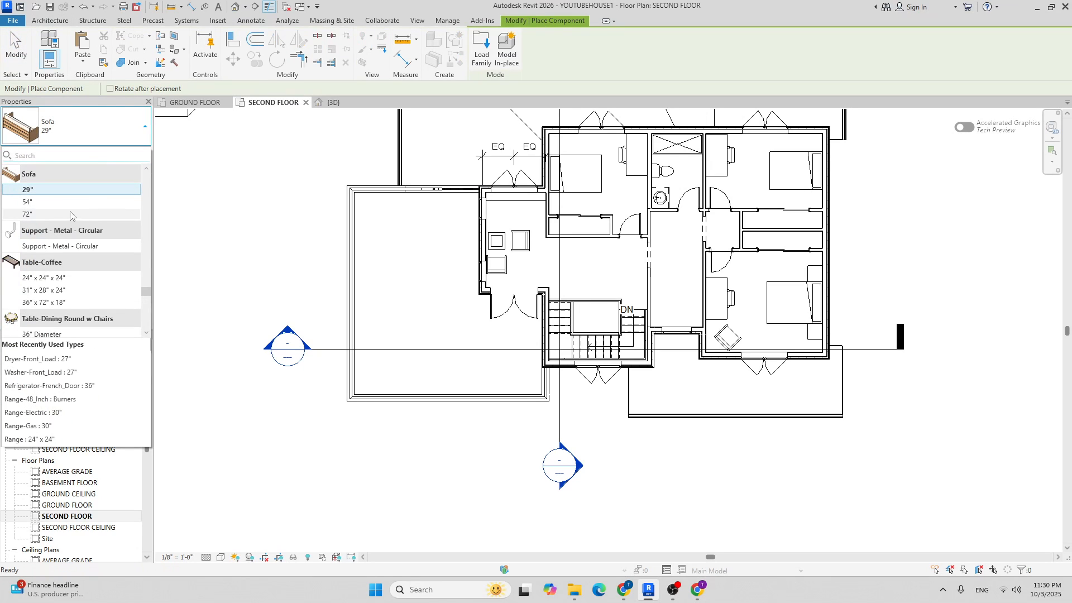
{"action": "left_click", "coordinate": [27, 214]}
{"action": "scroll", "coordinate": [415, 215], "scroll_direction": "up", "scroll_amount": 3}
{"action": "scroll", "coordinate": [415, 214], "scroll_direction": "up", "scroll_amount": 1}
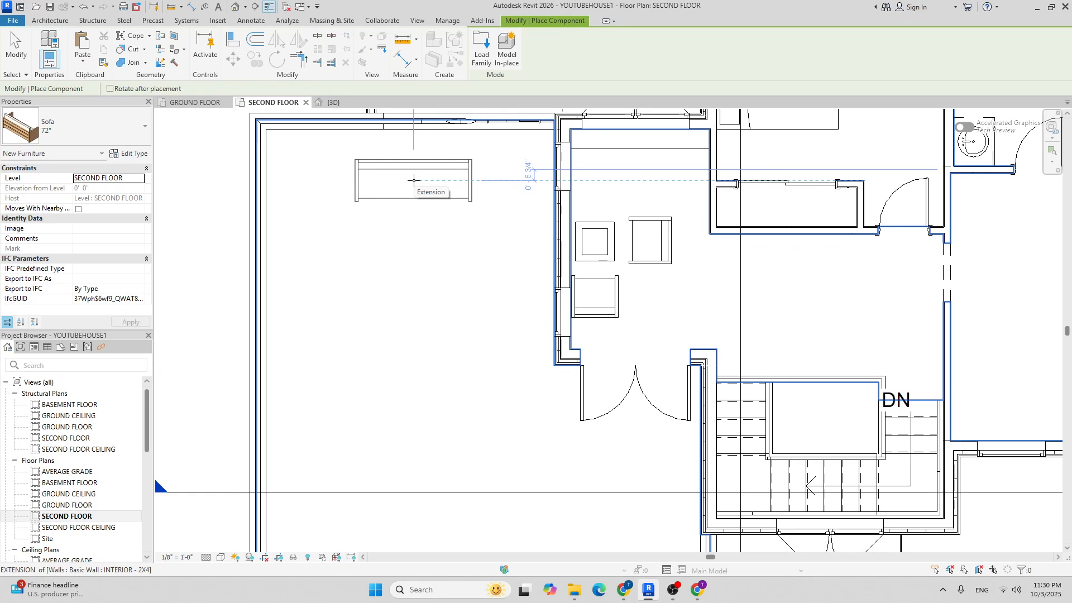
{"action": "left_click", "coordinate": [413, 180]}
{"action": "scroll", "coordinate": [442, 223], "scroll_direction": "down", "scroll_amount": 3}
{"action": "key", "text": "Escape"}
{"action": "key", "text": "Escape"}
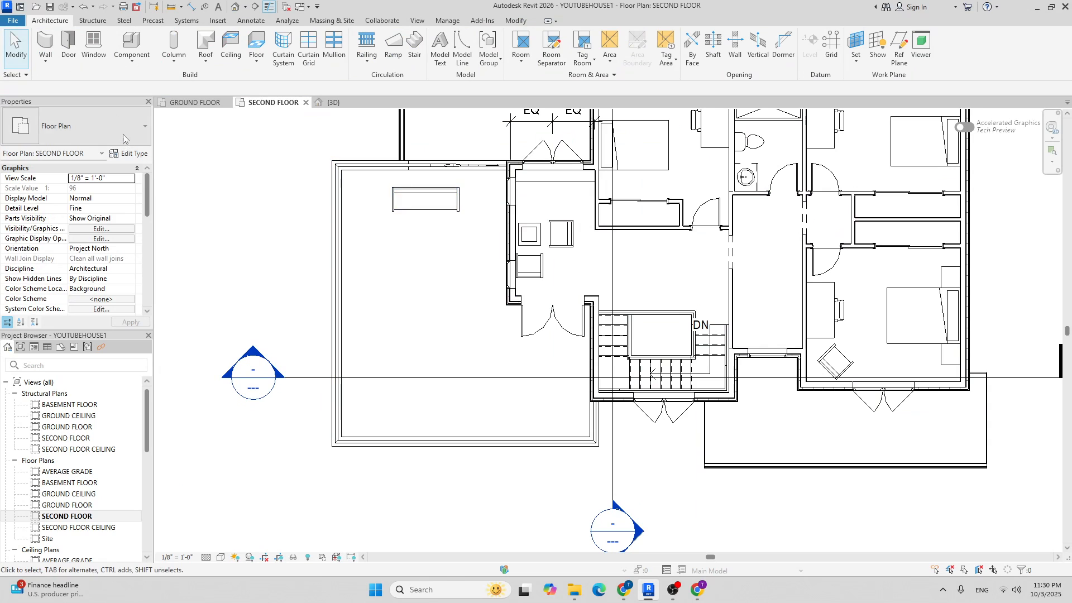
Place a 29" sofa chair to the left of the long sofa.
{"action": "left_click", "coordinate": [130, 43]}
{"action": "left_click", "coordinate": [75, 126]}
{"action": "scroll", "coordinate": [68, 238], "scroll_direction": "down", "scroll_amount": 2}
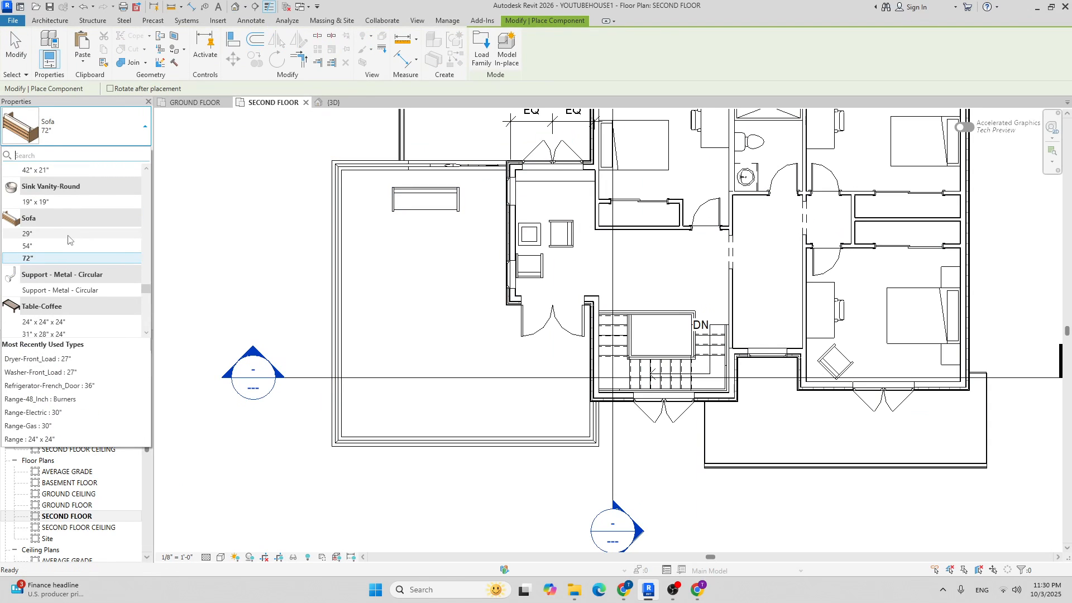
{"action": "left_click", "coordinate": [68, 234]}
{"action": "scroll", "coordinate": [377, 223], "scroll_direction": "up", "scroll_amount": 3}
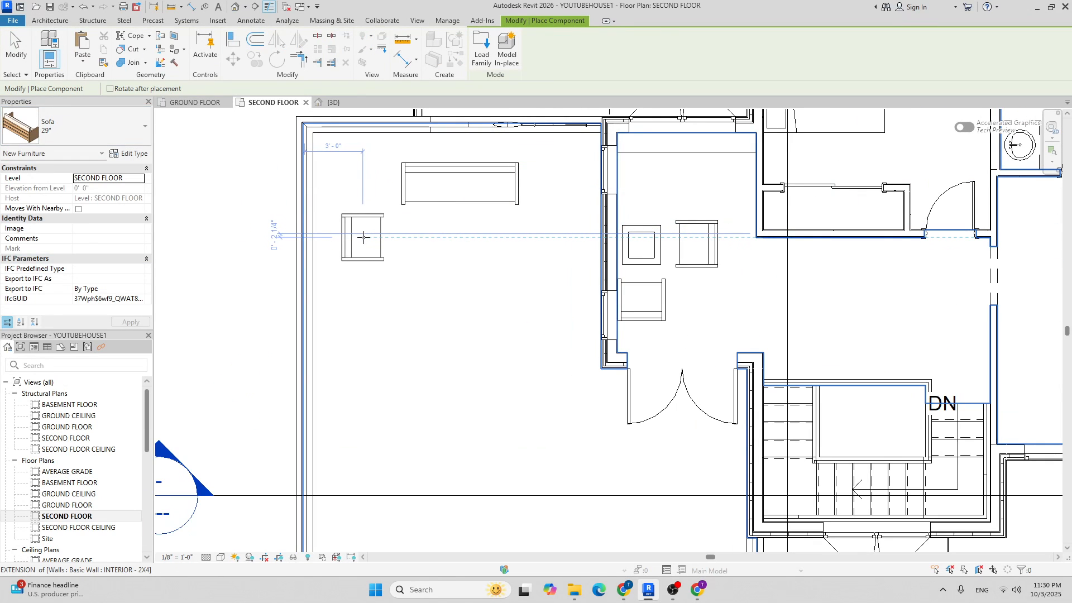
{"action": "left_click", "coordinate": [363, 237]}
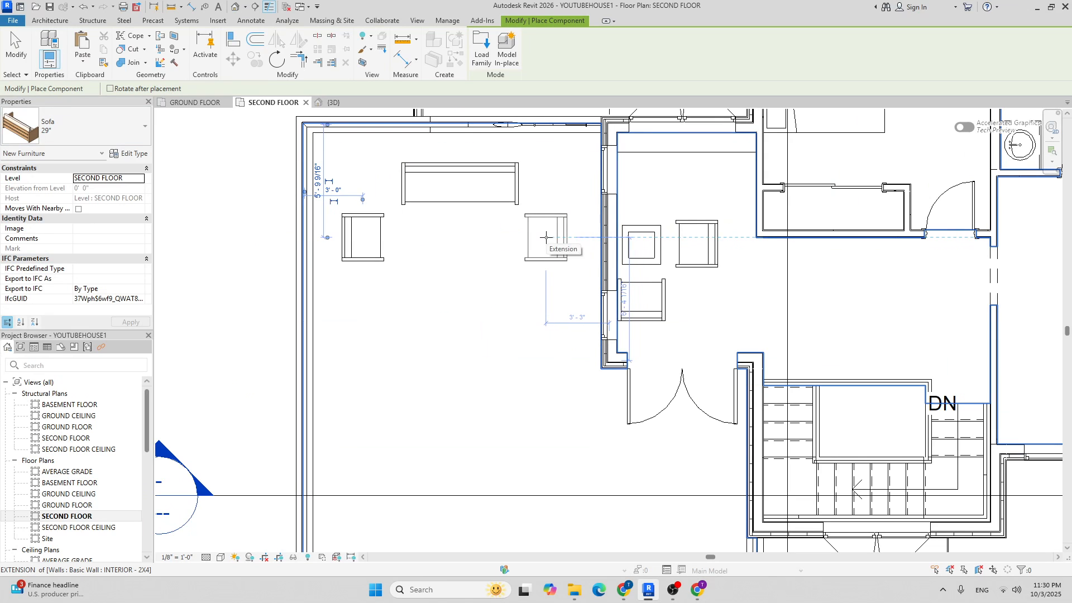
{"action": "key", "text": "Escape"}
{"action": "key", "text": "Escape"}
Mirror the 29" chair across the sofa's centre line to the right side.
{"action": "left_click", "coordinate": [363, 237]}
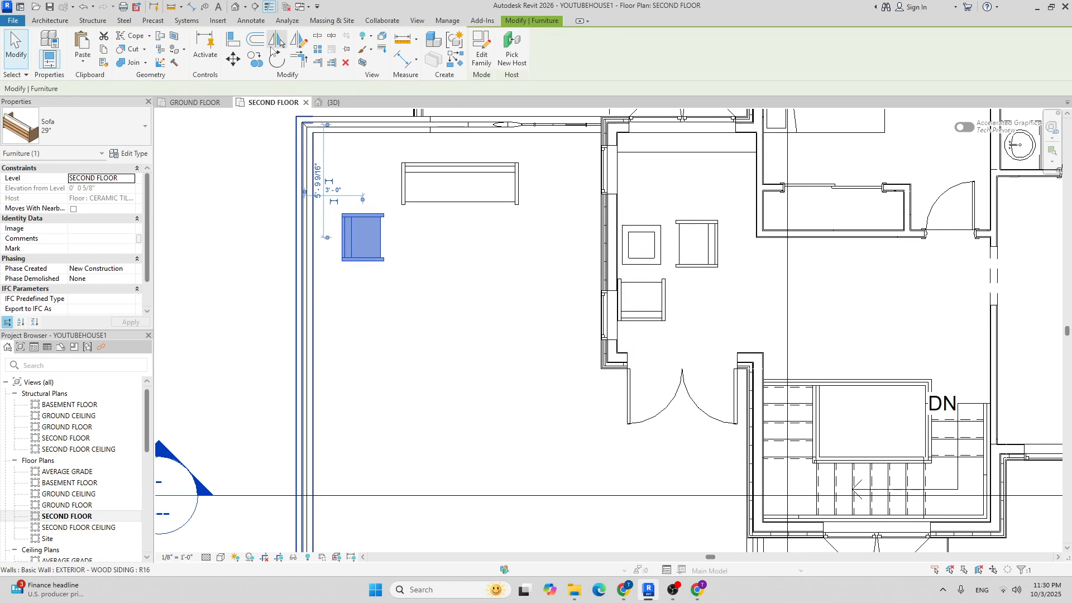
{"action": "left_click", "coordinate": [272, 46]}
{"action": "left_click", "coordinate": [457, 189]}
{"action": "scroll", "coordinate": [517, 216], "scroll_direction": "down", "scroll_amount": 1}
{"action": "key", "text": "Escape"}
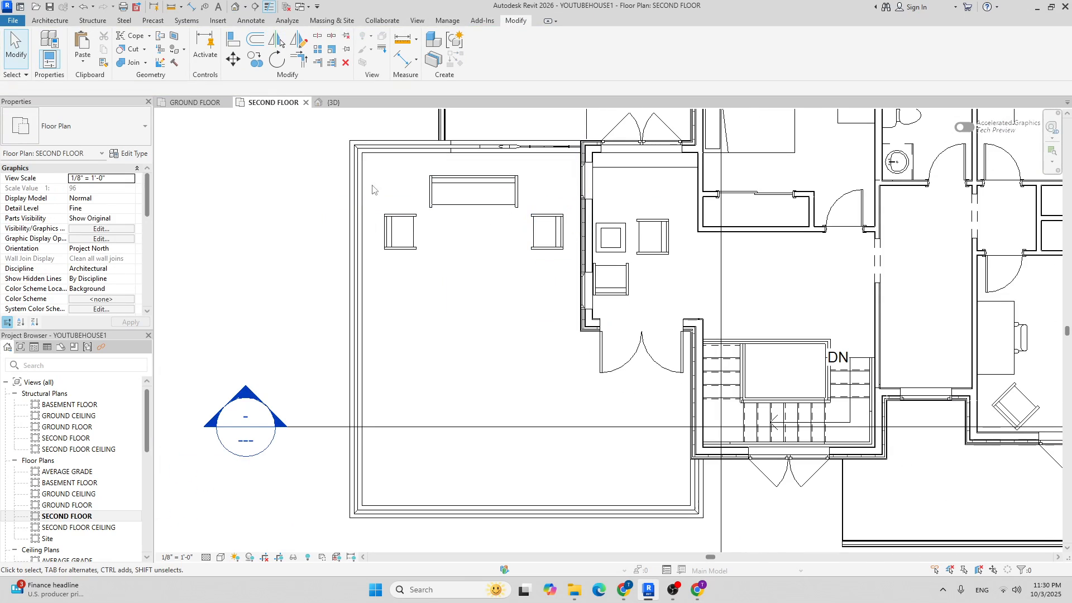
{"action": "left_click", "coordinate": [49, 21]}
Search 'tabl' in the type list and compare the 36" x 72" x 18" and 31" x 28" x 24" coffee tables.
{"action": "left_click", "coordinate": [118, 45]}
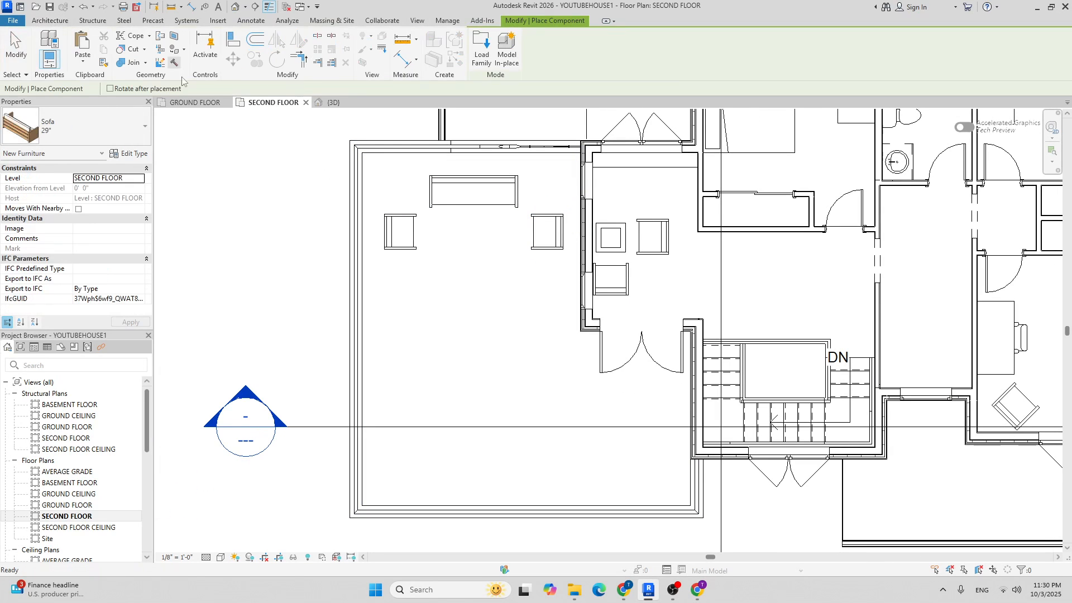
{"action": "left_click", "coordinate": [116, 130]}
{"action": "type", "text": "tabl"}
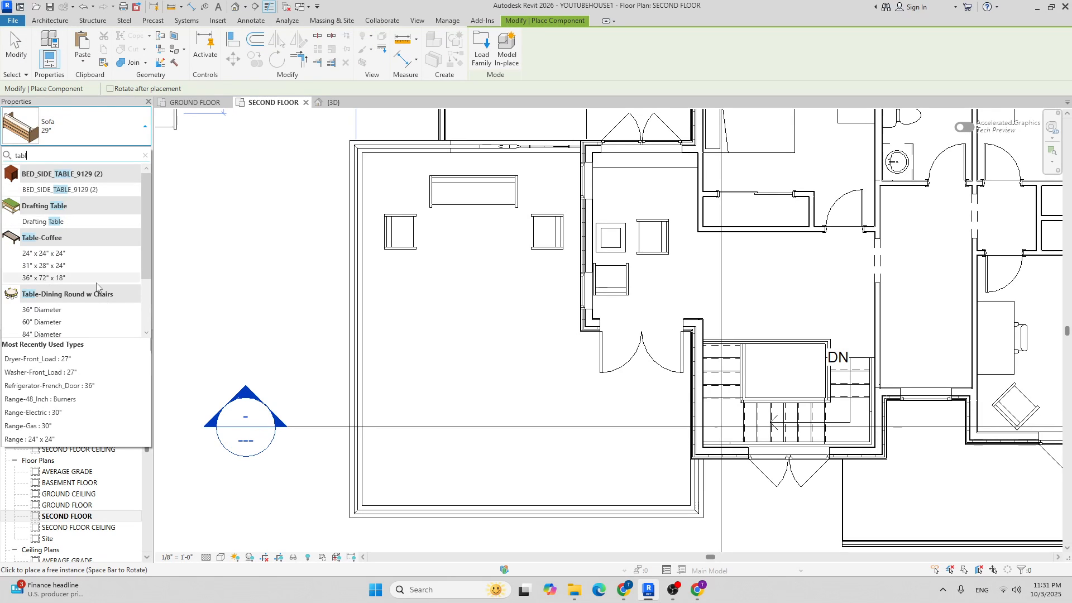
{"action": "scroll", "coordinate": [78, 226], "scroll_direction": "down", "scroll_amount": 3}
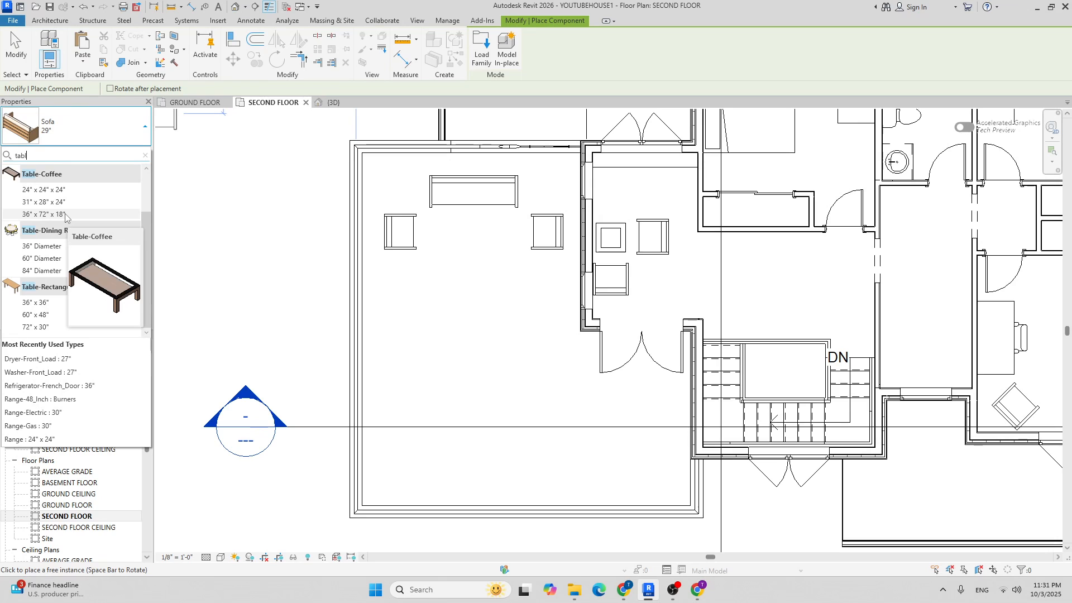
{"action": "left_click", "coordinate": [64, 213]}
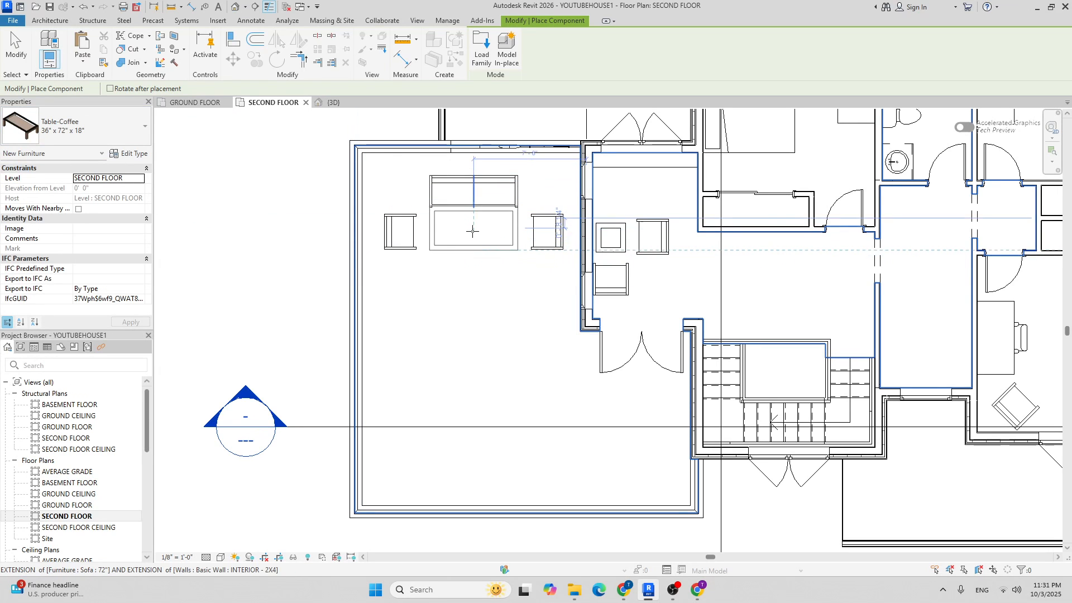
{"action": "left_click", "coordinate": [133, 131]}
{"action": "scroll", "coordinate": [82, 217], "scroll_direction": "up", "scroll_amount": 1}
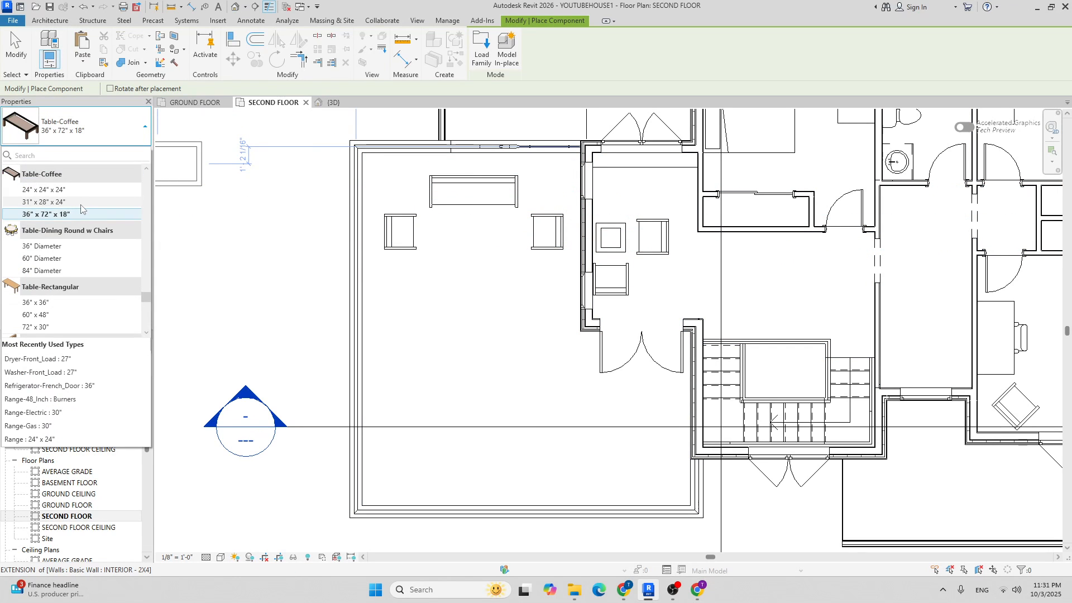
{"action": "left_click", "coordinate": [81, 202]}
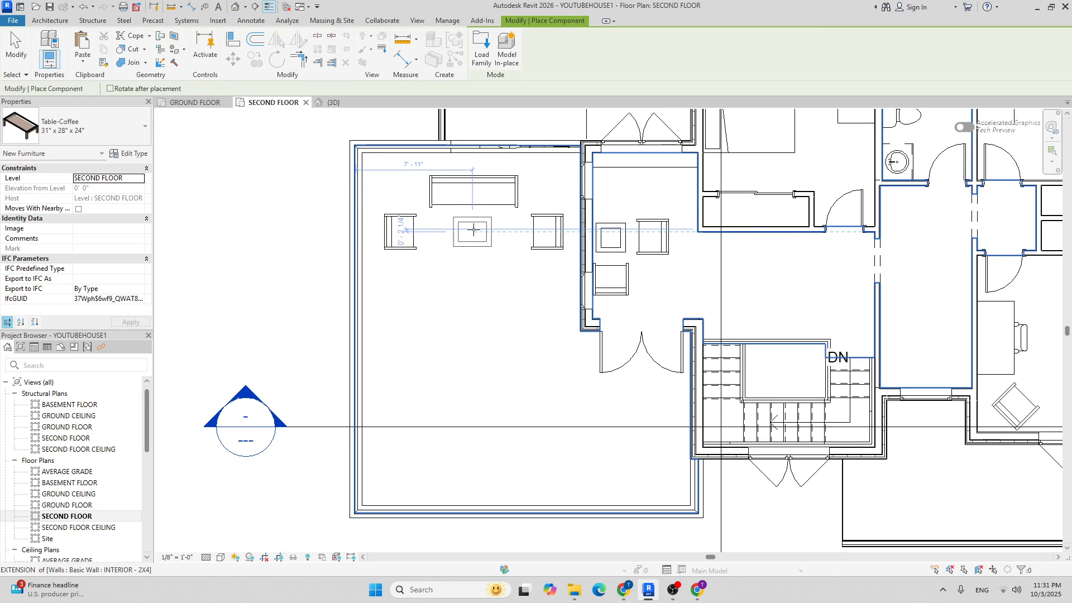
Place the 36" x 72" x 18" coffee table in front of the sofa and select it.
{"action": "right_click", "coordinate": [72, 126]}
{"action": "left_click", "coordinate": [71, 125]}
{"action": "scroll", "coordinate": [88, 178], "scroll_direction": "up", "scroll_amount": 1}
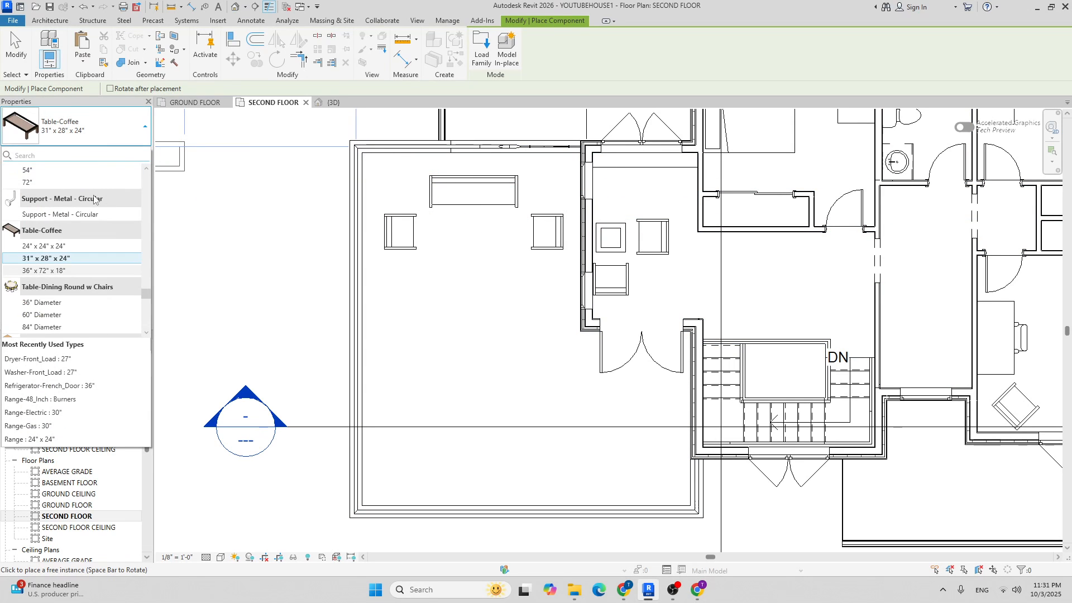
{"action": "scroll", "coordinate": [84, 235], "scroll_direction": "down", "scroll_amount": 2}
{"action": "scroll", "coordinate": [83, 237], "scroll_direction": "up", "scroll_amount": 2}
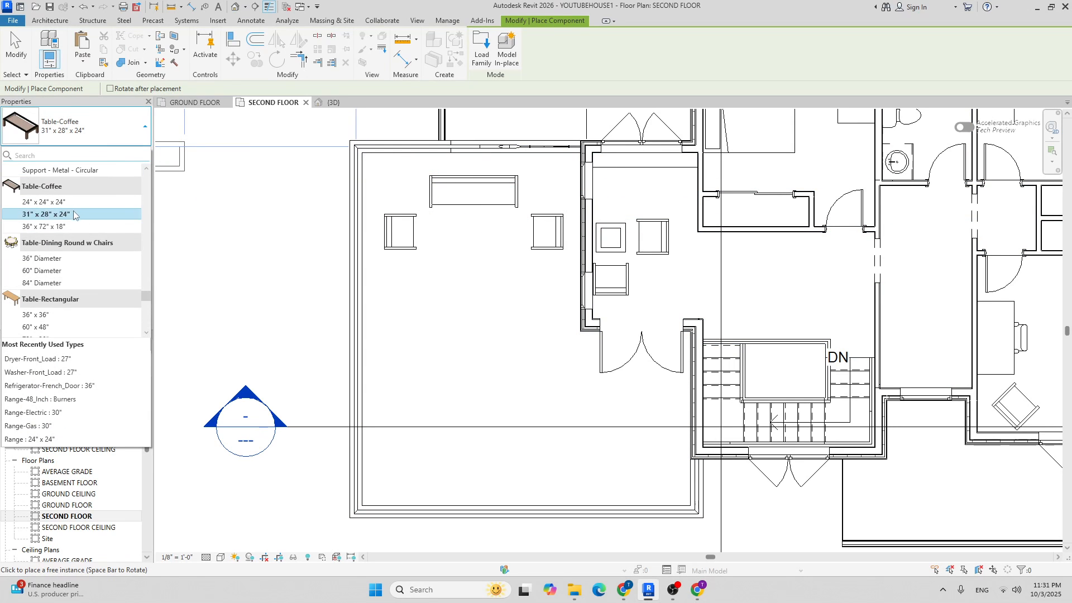
{"action": "left_click", "coordinate": [72, 226]}
{"action": "scroll", "coordinate": [489, 232], "scroll_direction": "up", "scroll_amount": 2}
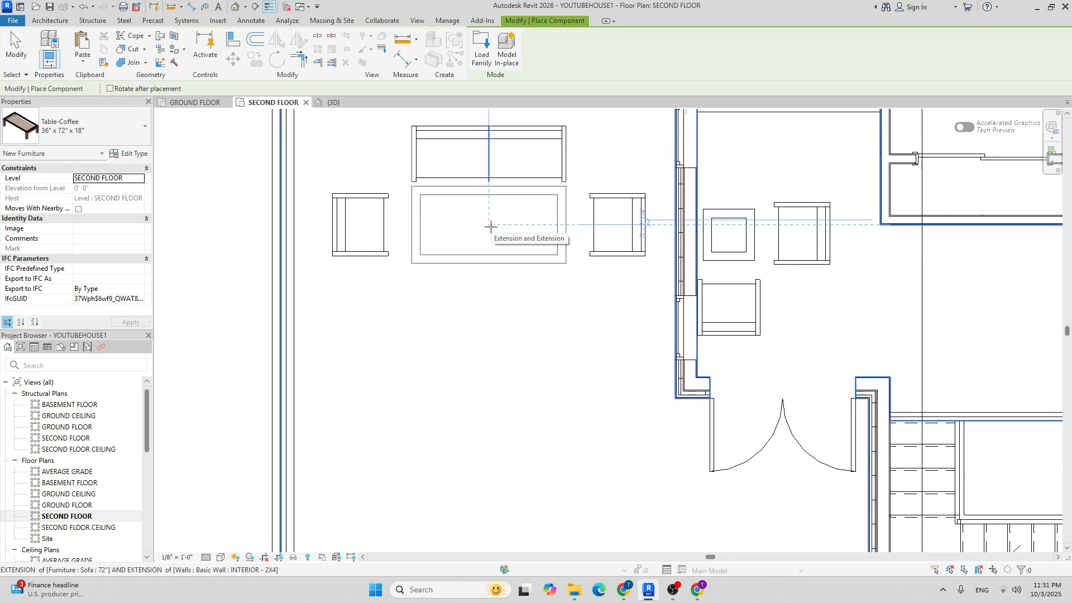
{"action": "left_click", "coordinate": [490, 226]}
{"action": "scroll", "coordinate": [491, 223], "scroll_direction": "down", "scroll_amount": 2}
{"action": "key", "text": "Escape"}
{"action": "left_click", "coordinate": [519, 204]}
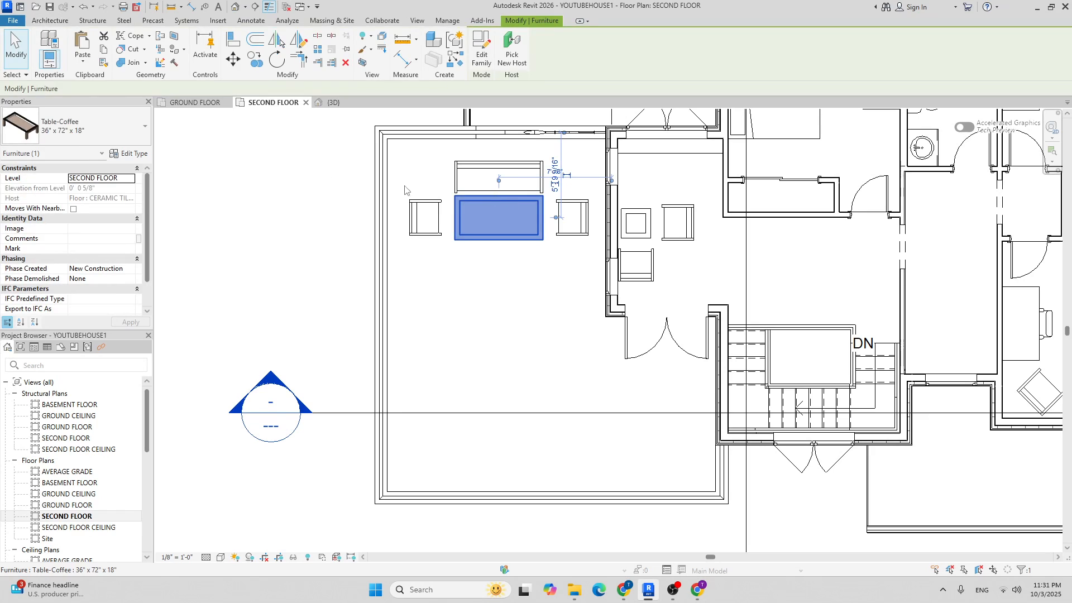
Set the coffee table type's Width to 2' 6".
{"action": "left_click", "coordinate": [132, 154]}
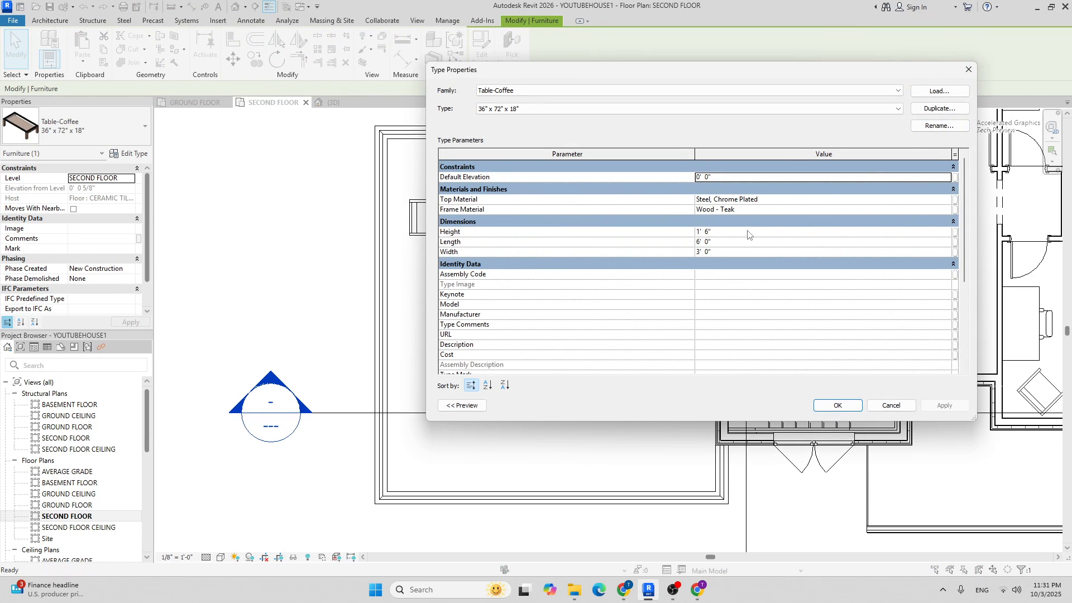
{"action": "left_click", "coordinate": [737, 253]}
{"action": "left_click", "coordinate": [737, 253]}
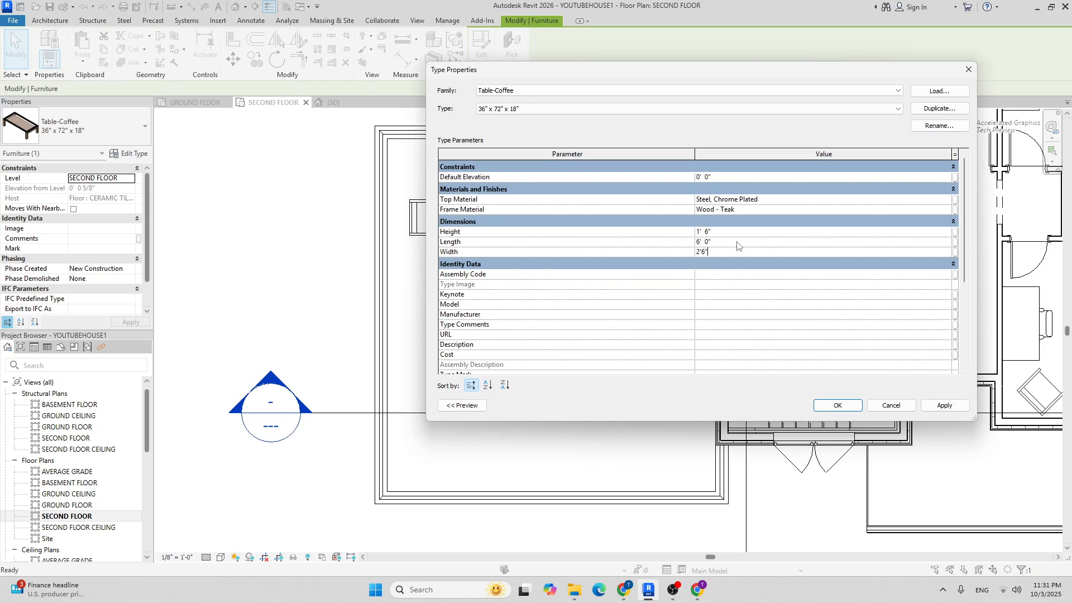
{"action": "type", "text": "2'6"}
{"action": "left_click", "coordinate": [734, 234]}
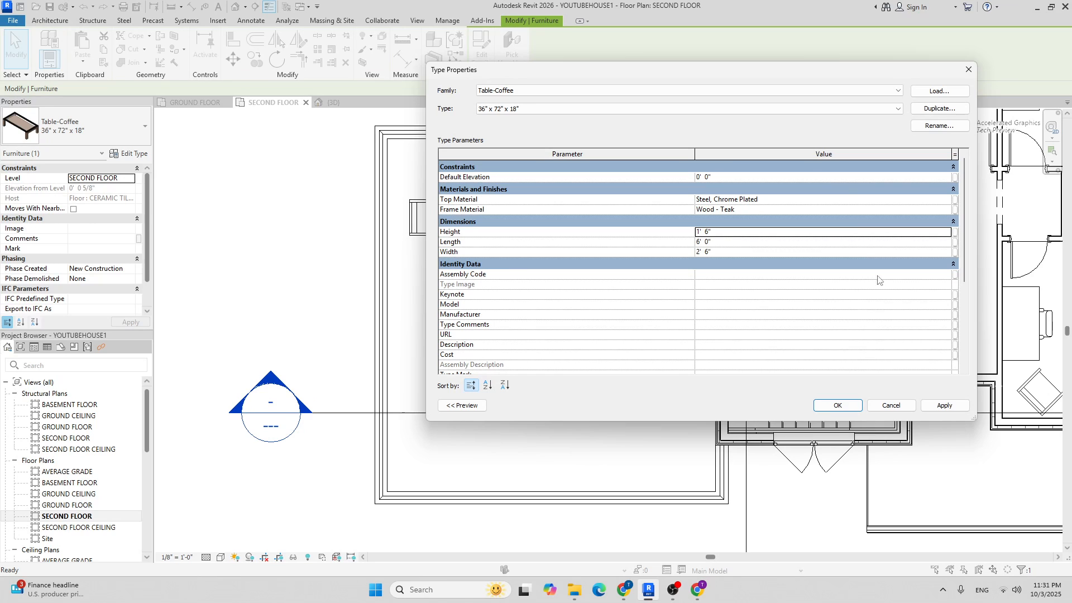
{"action": "left_click", "coordinate": [838, 406]}
{"action": "scroll", "coordinate": [500, 205], "scroll_direction": "up", "scroll_amount": 3}
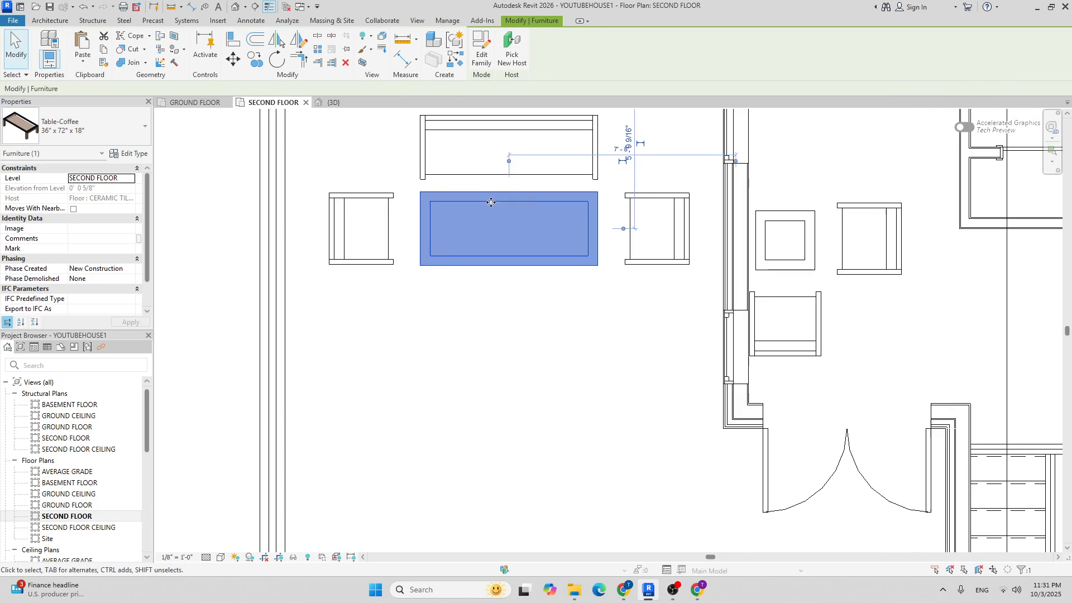
Set the table Length to 5' and rename the type 5'x2'6"x1'6".
{"action": "left_click", "coordinate": [130, 154]}
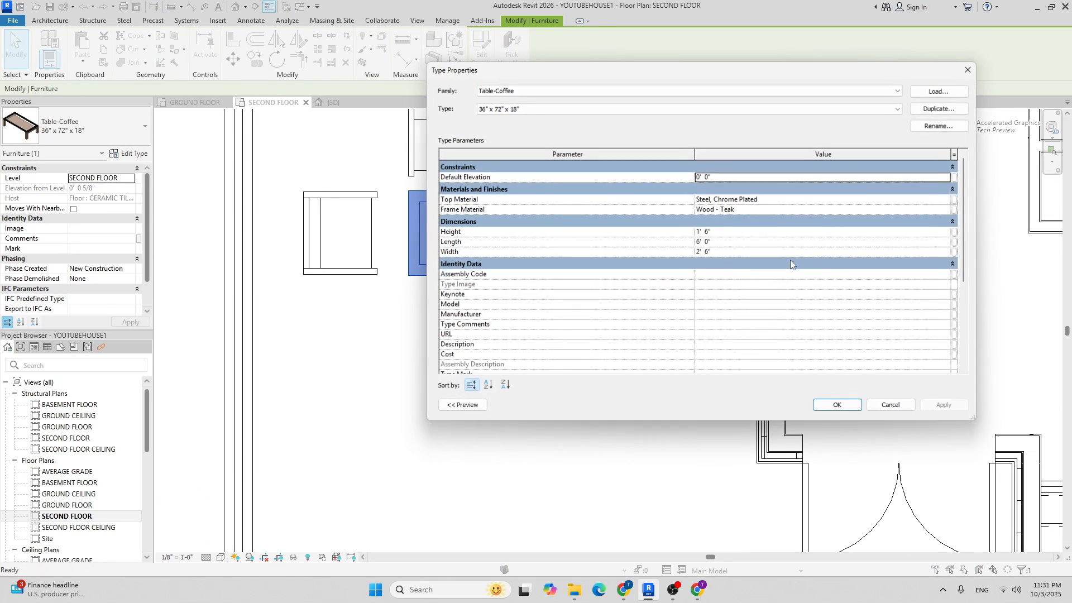
{"action": "left_click", "coordinate": [728, 242]}
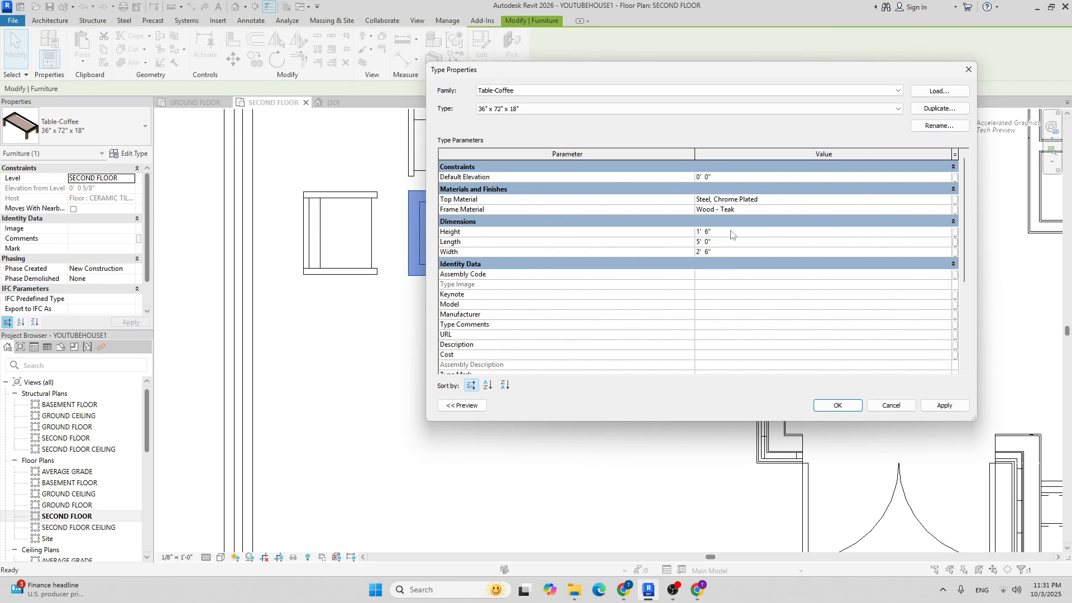
{"action": "left_click", "coordinate": [915, 128]}
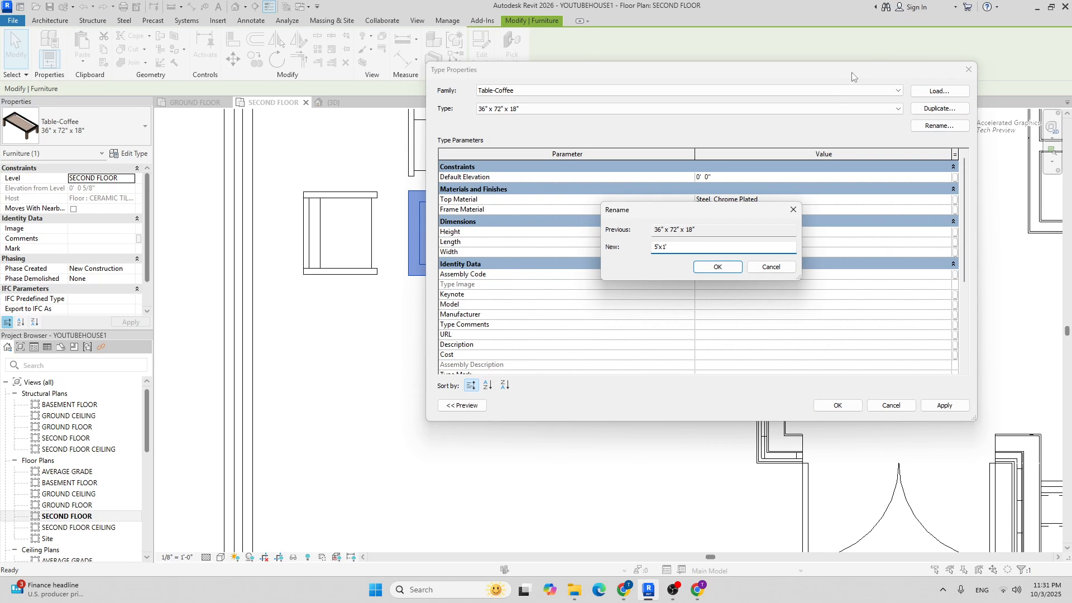
{"action": "left_click_drag", "start_coordinate": [729, 216], "coordinate": [672, 287]}
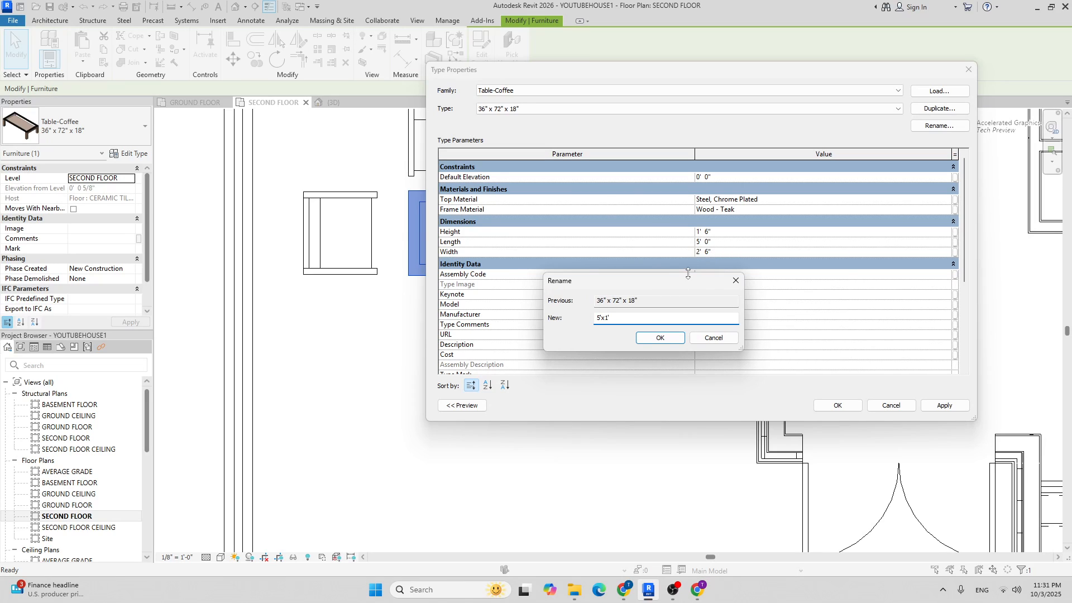
{"action": "key", "text": "BackSpace"}
{"action": "type", "text": "2'"}
{"action": "left_click", "coordinate": [660, 337]}
{"action": "left_click", "coordinate": [837, 405]}
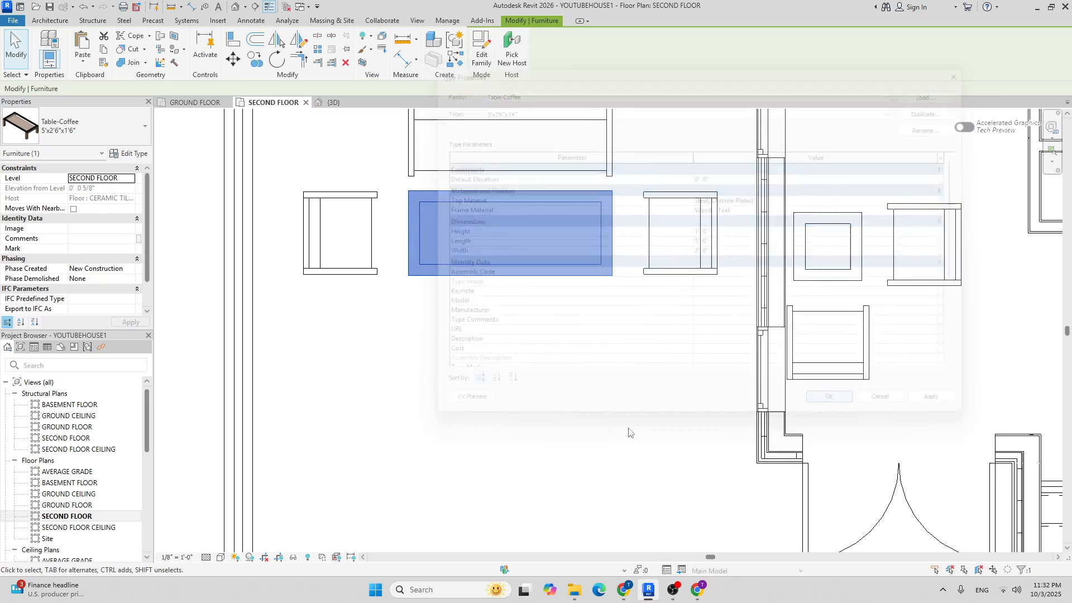
{"action": "left_click", "coordinate": [540, 438]}
Open the {3D} view and orbit the house slightly.
{"action": "left_click", "coordinate": [332, 102]}
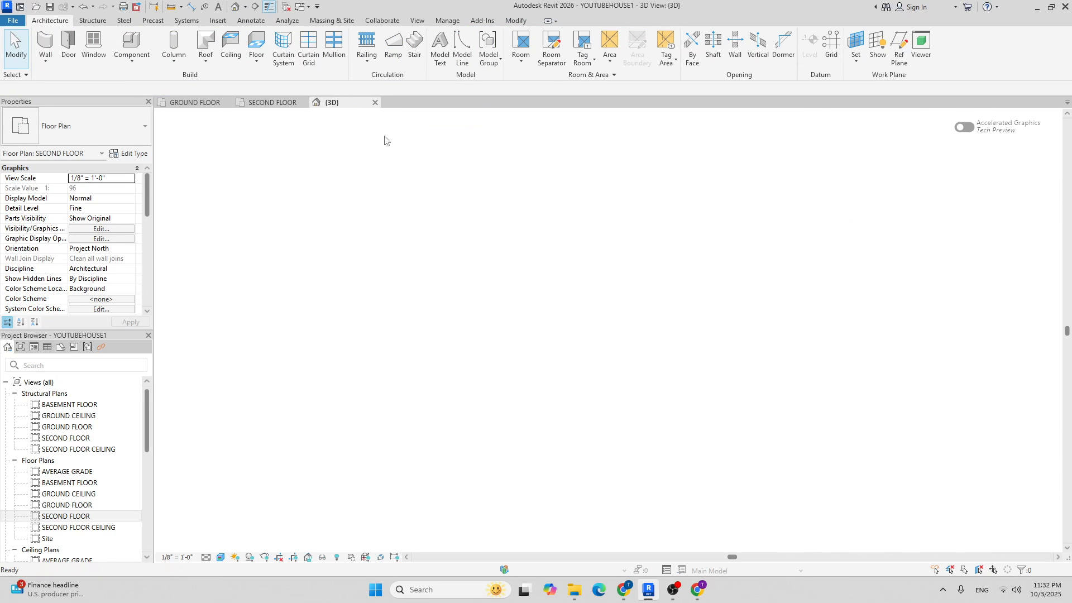
{"action": "middle_click_drag", "start_coordinate": [470, 255], "coordinate": [491, 309], "text": "shift"}
{"action": "scroll", "coordinate": [451, 303], "scroll_direction": "up", "scroll_amount": 5}
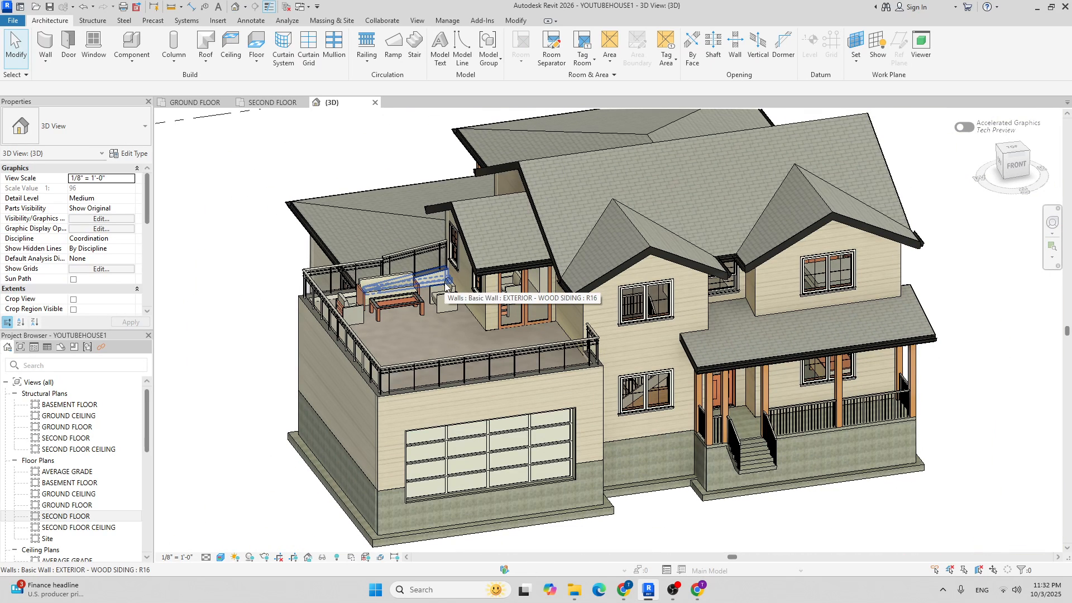
{"action": "middle_click_drag", "start_coordinate": [494, 281], "coordinate": [478, 314], "text": "shift"}
Glance at the ground floor plan, then pan the second floor plan left.
{"action": "left_click", "coordinate": [195, 103]}
{"action": "scroll", "coordinate": [491, 209], "scroll_direction": "down", "scroll_amount": 4}
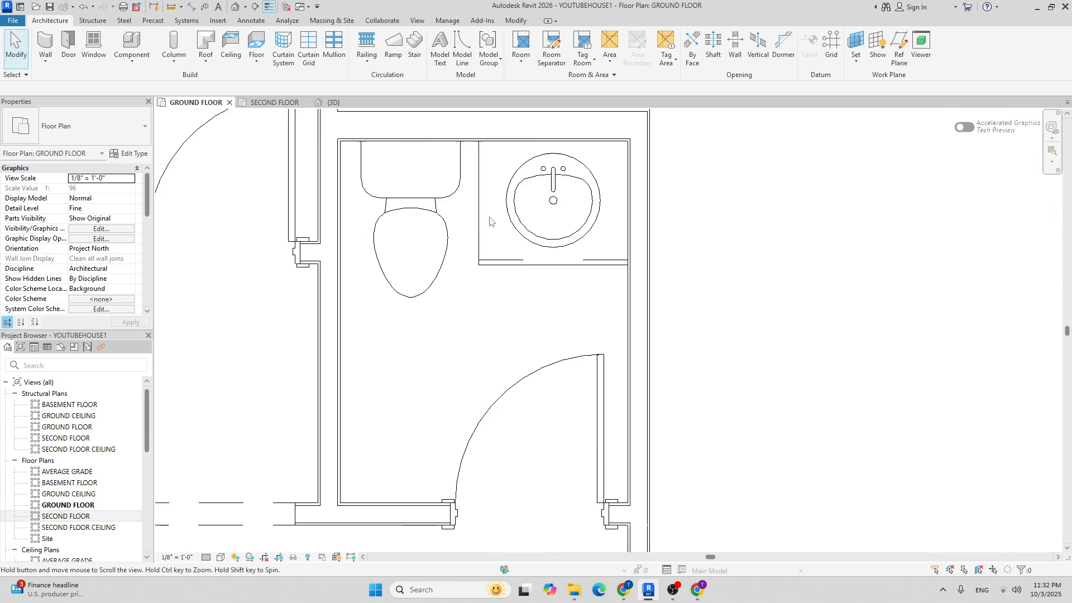
{"action": "scroll", "coordinate": [491, 209], "scroll_direction": "down", "scroll_amount": 5}
{"action": "left_click", "coordinate": [274, 103]}
{"action": "scroll", "coordinate": [539, 289], "scroll_direction": "up", "scroll_amount": 3}
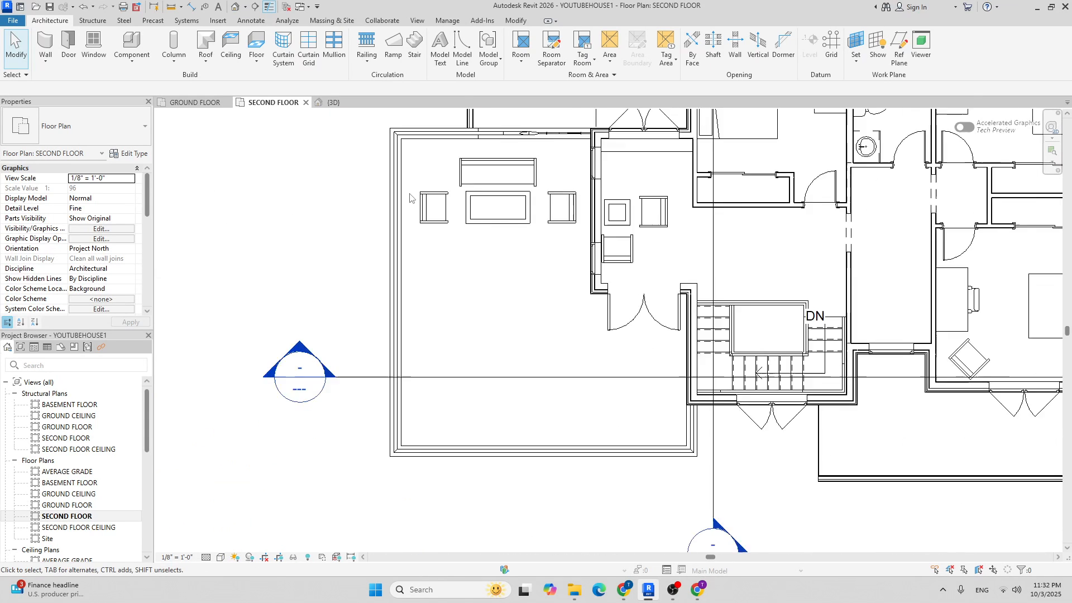
{"action": "middle_click_drag", "start_coordinate": [541, 286], "coordinate": [431, 282]}
{"action": "scroll", "coordinate": [432, 281], "scroll_direction": "down", "scroll_amount": 1}
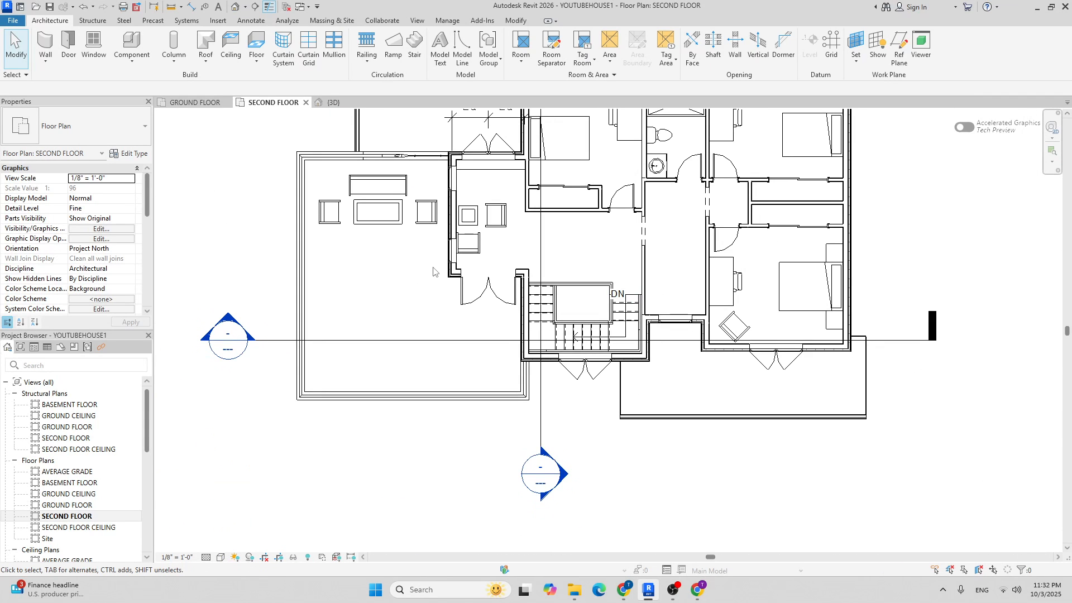
Back in 3D, orbit to a near eye-level front view of the house.
{"action": "left_click", "coordinate": [333, 102]}
{"action": "middle_click_drag", "start_coordinate": [385, 224], "coordinate": [439, 320], "text": "shift"}
{"action": "scroll", "coordinate": [439, 319], "scroll_direction": "down", "scroll_amount": 1}
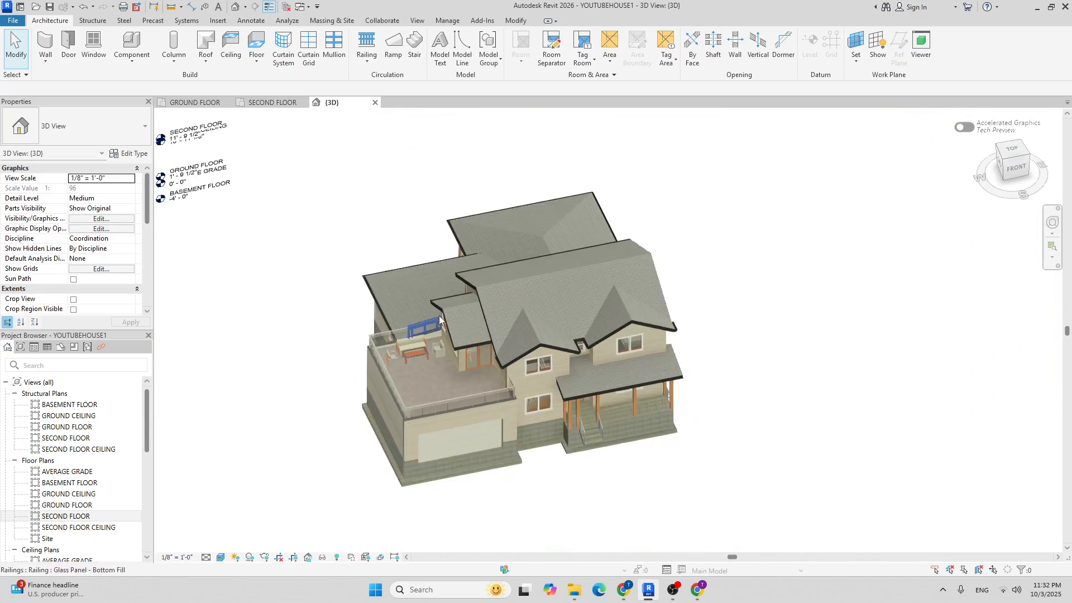
{"action": "middle_click_drag", "start_coordinate": [406, 390], "coordinate": [579, 294], "text": "shift"}
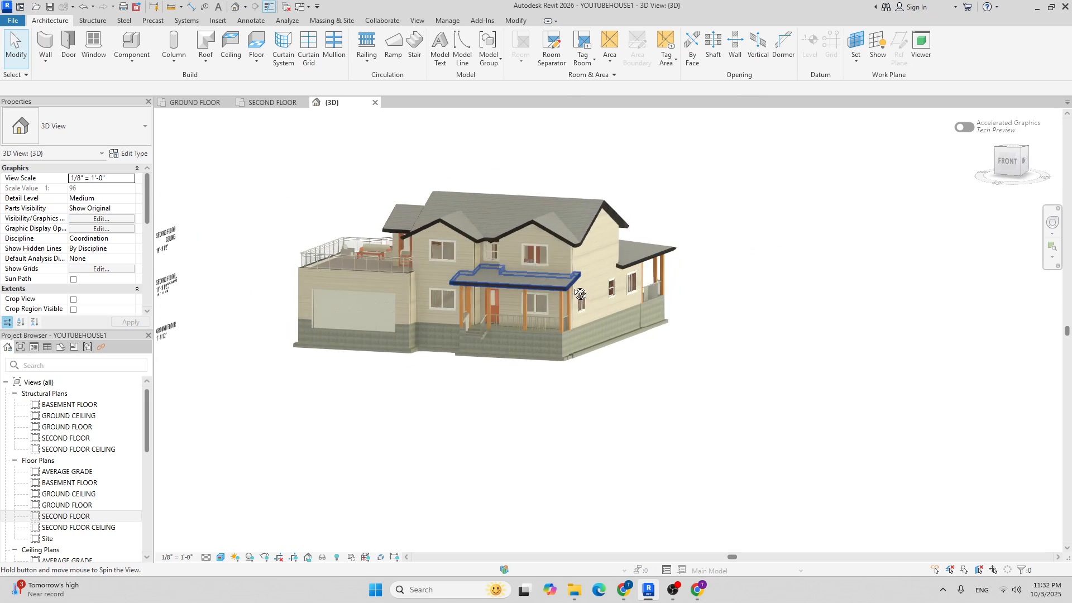
Pan the second floor plan and return focus to the Revit model window.
{"action": "left_click", "coordinate": [273, 103]}
{"action": "middle_click_drag", "start_coordinate": [496, 281], "coordinate": [364, 366]}
{"action": "scroll", "coordinate": [364, 367], "scroll_direction": "down", "scroll_amount": 3}
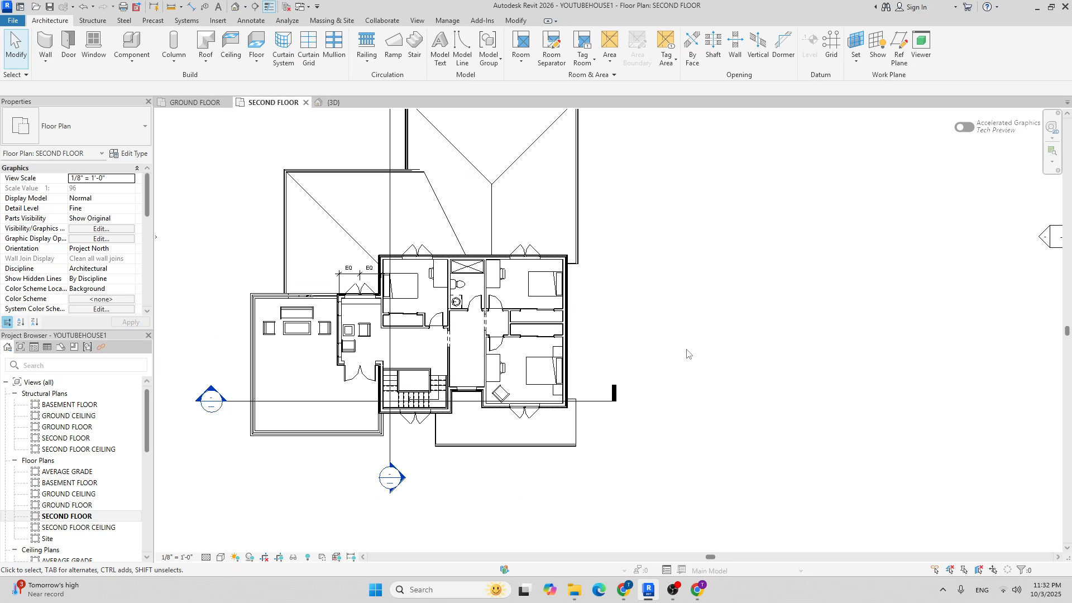
{"action": "left_click", "coordinate": [674, 589]}
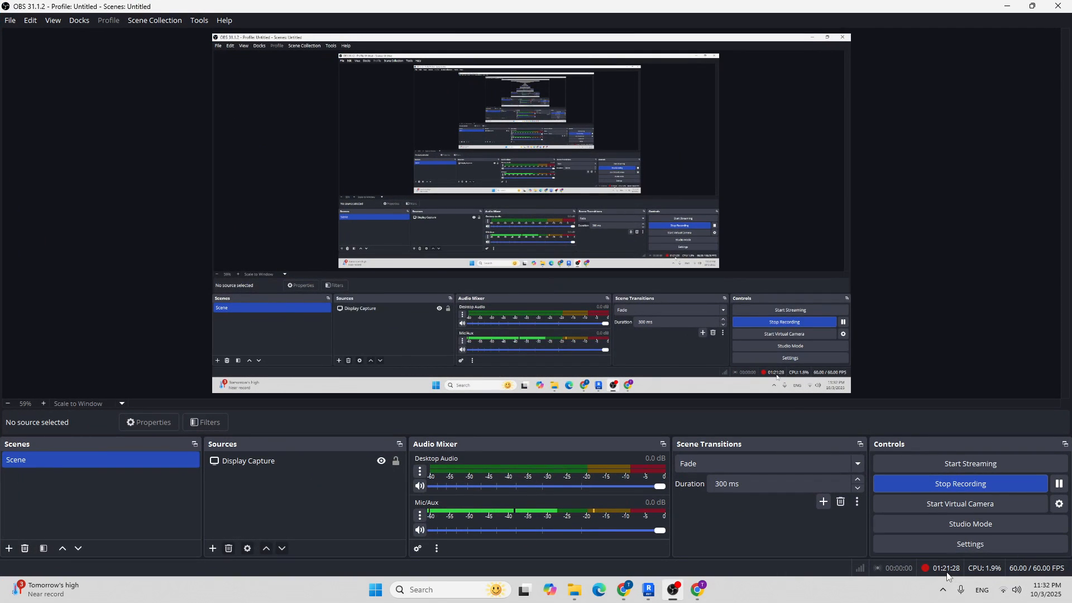
{"action": "left_click", "coordinate": [673, 589]}
{"action": "left_click", "coordinate": [673, 590]}
{"action": "left_click", "coordinate": [677, 592]}
Orbit the 3D house to a front-right angle, zoom around the porch, then show the GROUND FLOOR plan.
{"action": "left_click", "coordinate": [346, 104]}
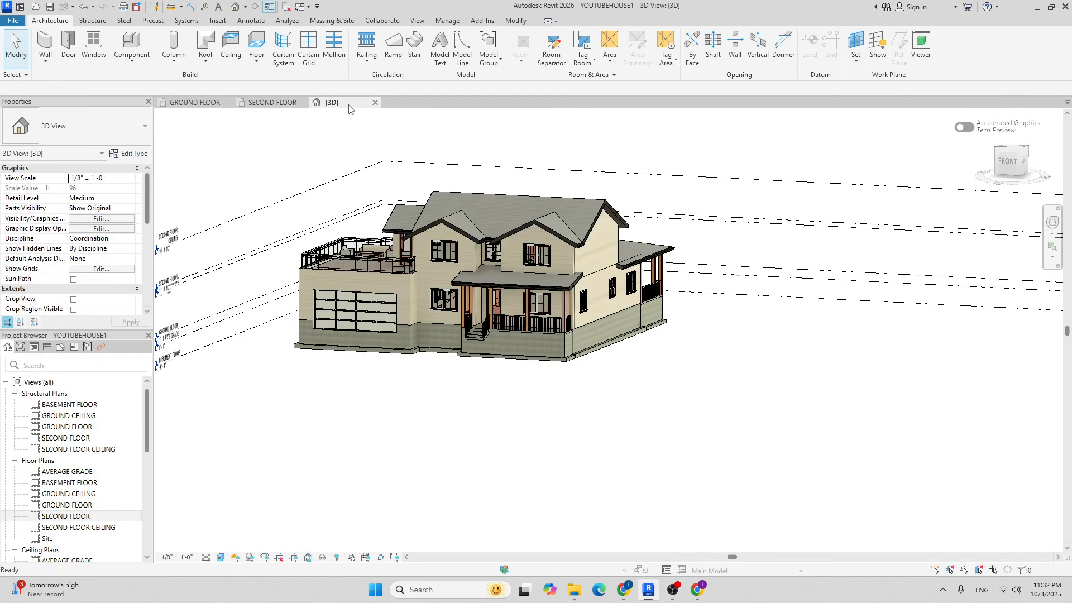
{"action": "scroll", "coordinate": [561, 222], "scroll_direction": "down", "scroll_amount": 1}
{"action": "scroll", "coordinate": [363, 263], "scroll_direction": "up", "scroll_amount": 3}
{"action": "middle_click_drag", "start_coordinate": [382, 258], "coordinate": [625, 230], "text": "shift"}
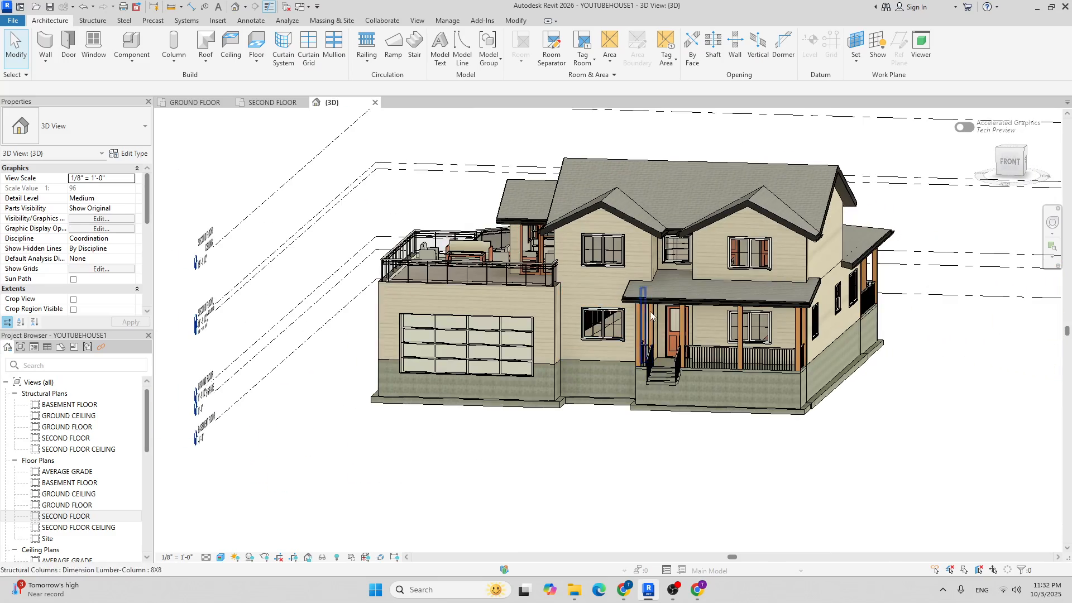
{"action": "scroll", "coordinate": [625, 230], "scroll_direction": "up", "scroll_amount": 5}
{"action": "scroll", "coordinate": [625, 230], "scroll_direction": "down", "scroll_amount": 5}
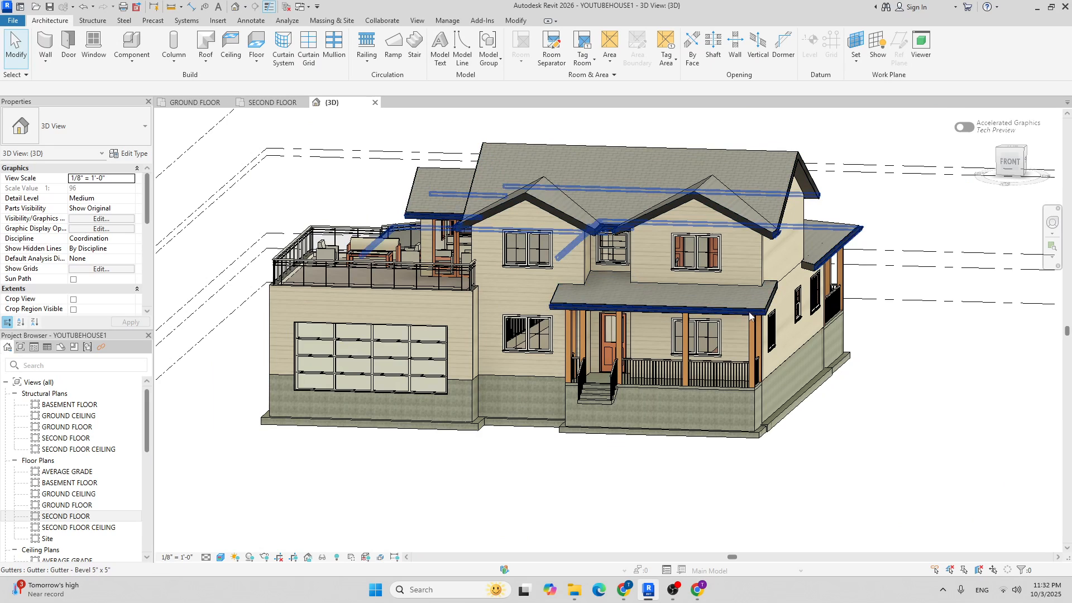
{"action": "scroll", "coordinate": [764, 301], "scroll_direction": "up", "scroll_amount": 5}
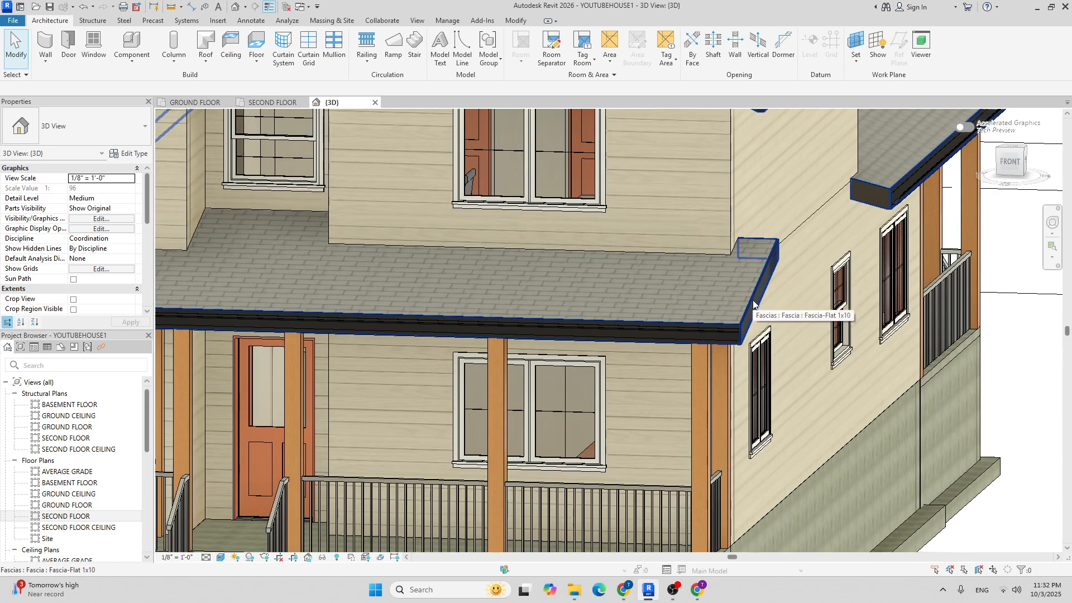
{"action": "scroll", "coordinate": [748, 310], "scroll_direction": "down", "scroll_amount": 4}
{"action": "scroll", "coordinate": [505, 299], "scroll_direction": "down", "scroll_amount": 2}
{"action": "scroll", "coordinate": [514, 303], "scroll_direction": "down", "scroll_amount": 3}
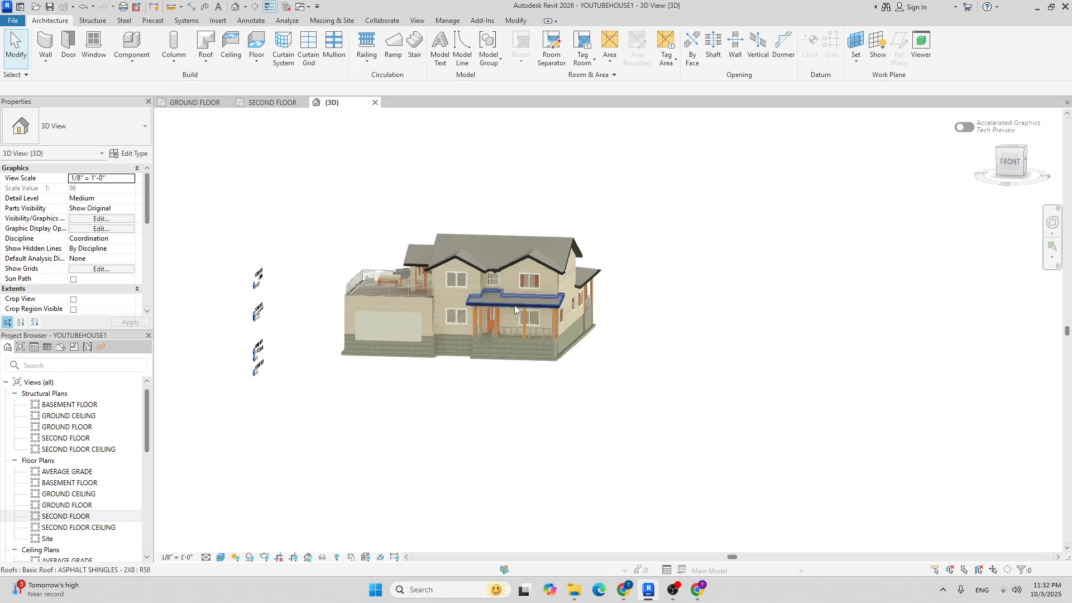
{"action": "left_click", "coordinate": [196, 103]}
{"action": "scroll", "coordinate": [585, 299], "scroll_direction": "down", "scroll_amount": 2}
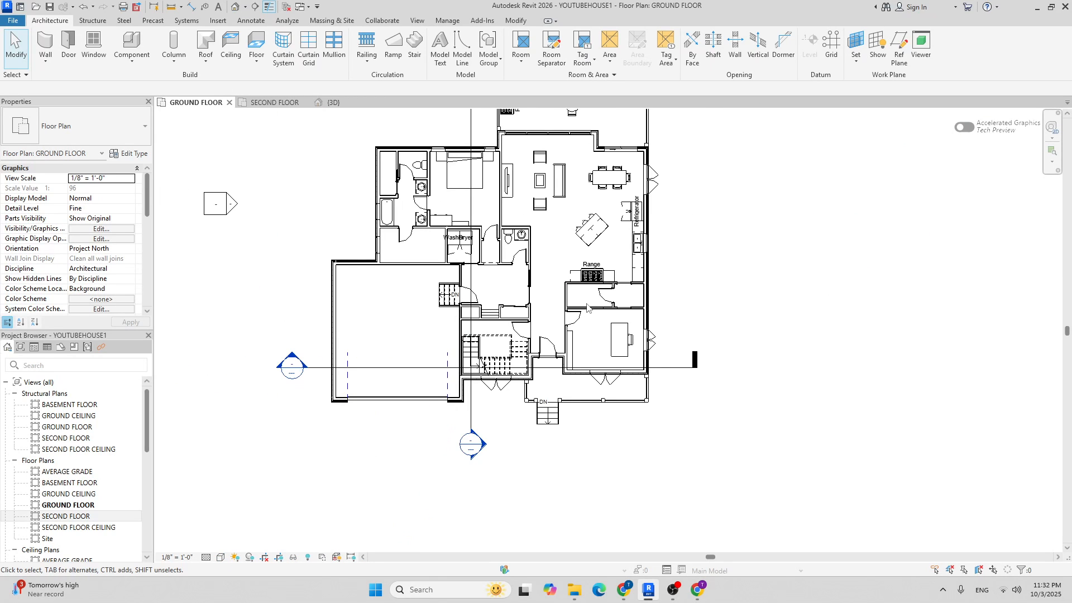
Pan and zoom the ground floor plan across the round-table room, lower rooms and kitchen.
{"action": "scroll", "coordinate": [618, 342], "scroll_direction": "up", "scroll_amount": 3}
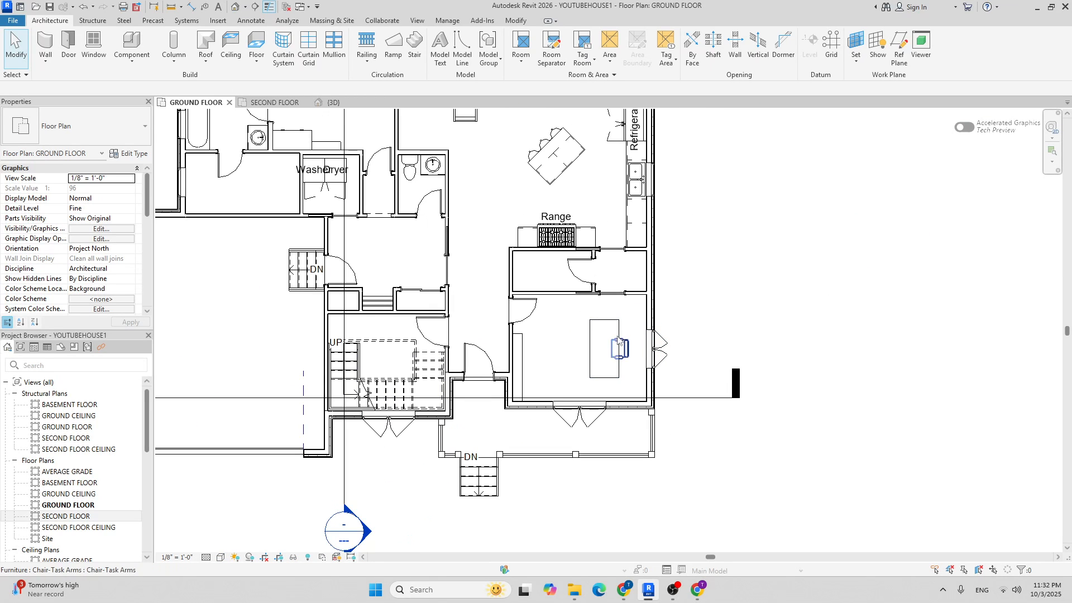
{"action": "scroll", "coordinate": [577, 306], "scroll_direction": "down", "scroll_amount": 2}
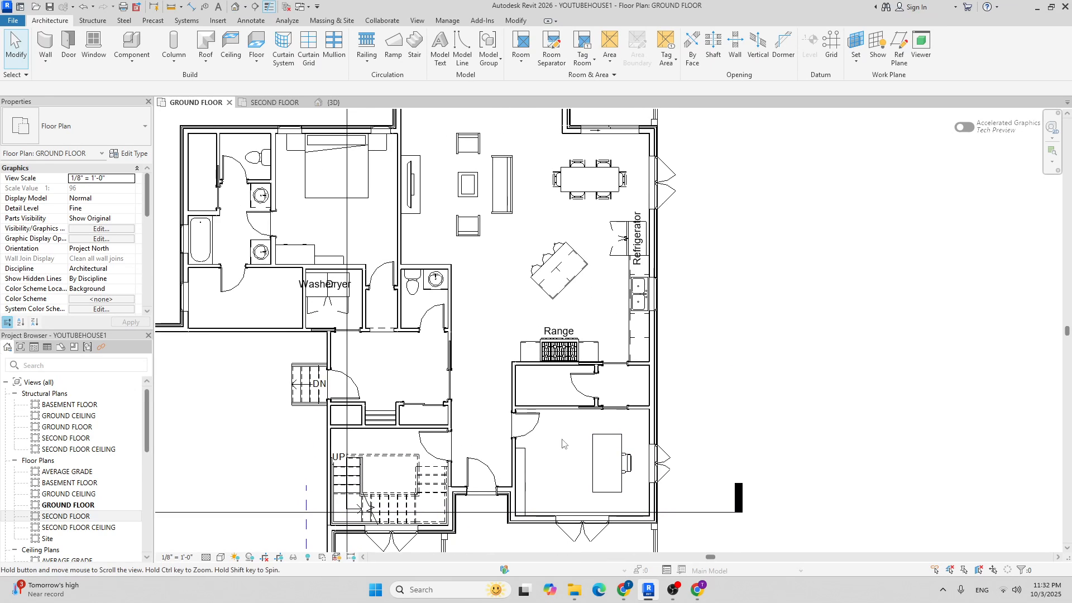
{"action": "scroll", "coordinate": [536, 293], "scroll_direction": "up", "scroll_amount": 2}
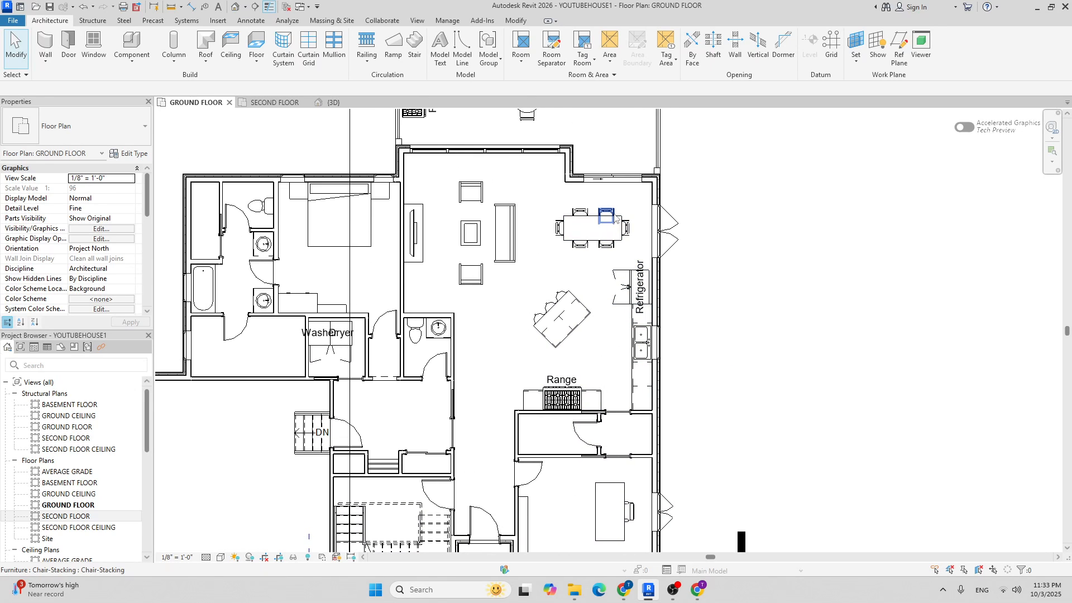
{"action": "middle_click_drag", "start_coordinate": [459, 196], "coordinate": [472, 356]}
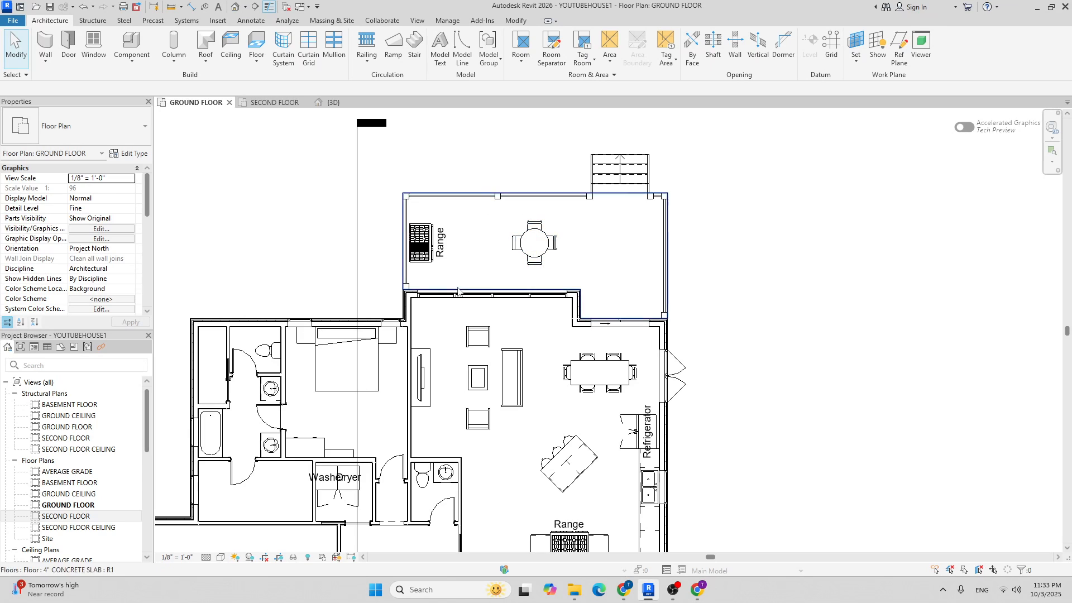
{"action": "middle_click_drag", "start_coordinate": [528, 249], "coordinate": [598, 202]}
{"action": "middle_click_drag", "start_coordinate": [535, 250], "coordinate": [555, 210]}
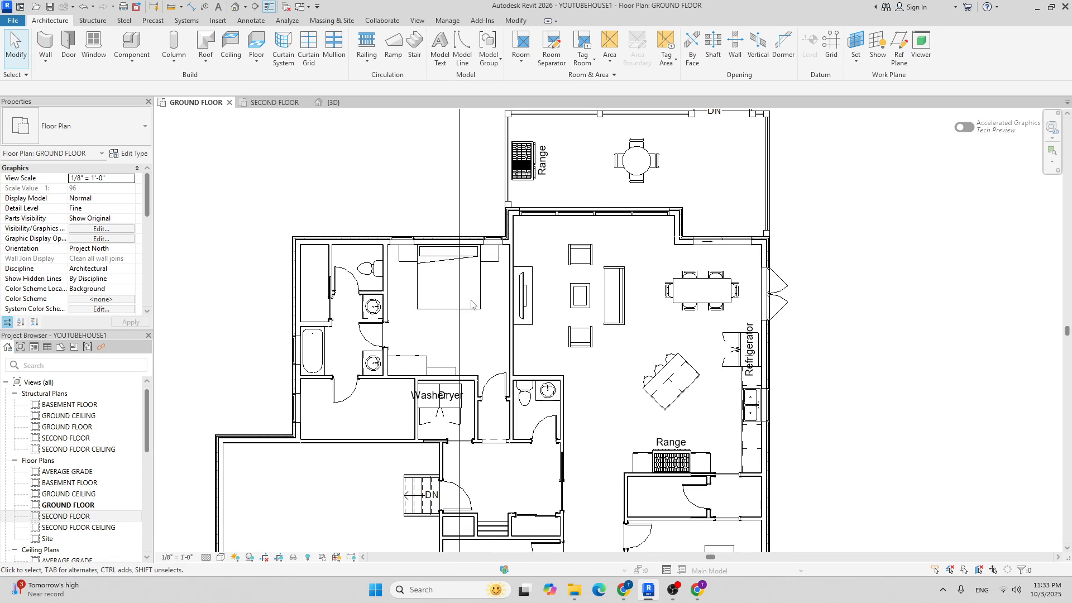
{"action": "middle_click_drag", "start_coordinate": [488, 416], "coordinate": [526, 312]}
{"action": "scroll", "coordinate": [463, 283], "scroll_direction": "up", "scroll_amount": 2}
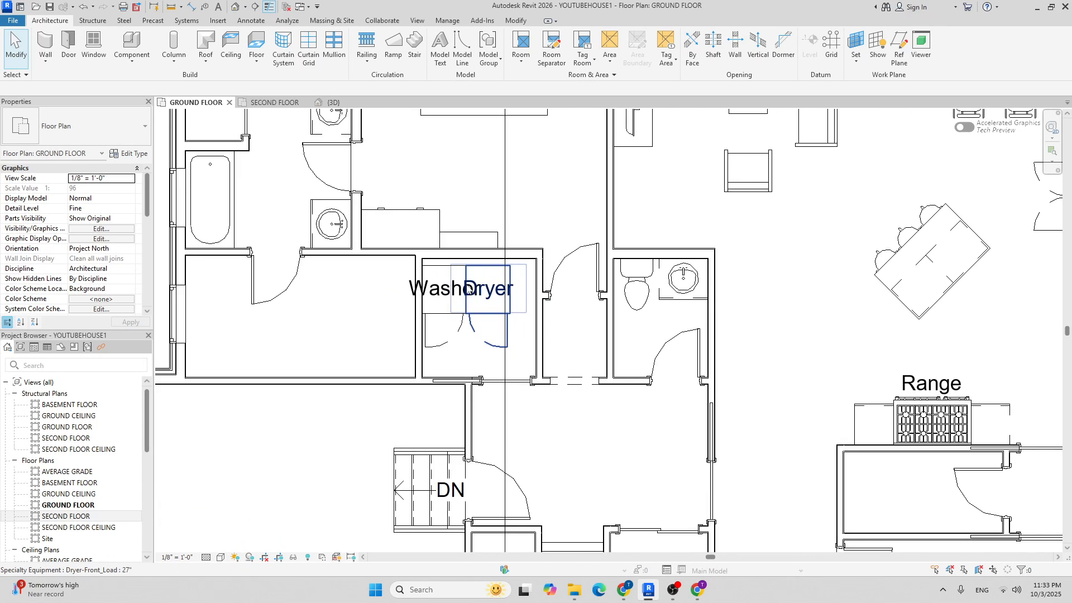
{"action": "scroll", "coordinate": [444, 302], "scroll_direction": "down", "scroll_amount": 1}
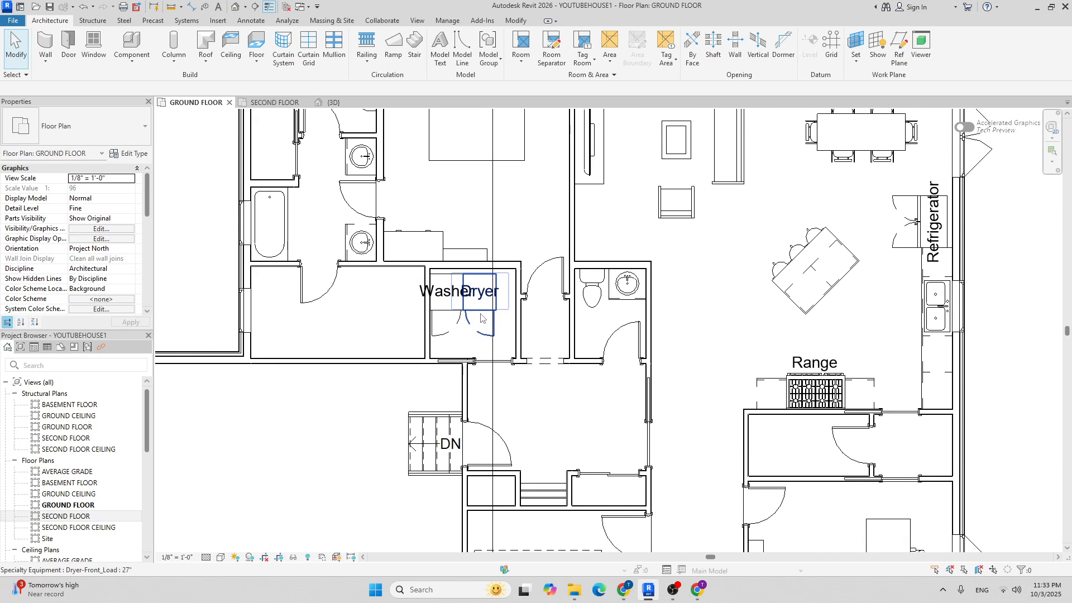
{"action": "middle_click_drag", "start_coordinate": [347, 358], "coordinate": [374, 371]}
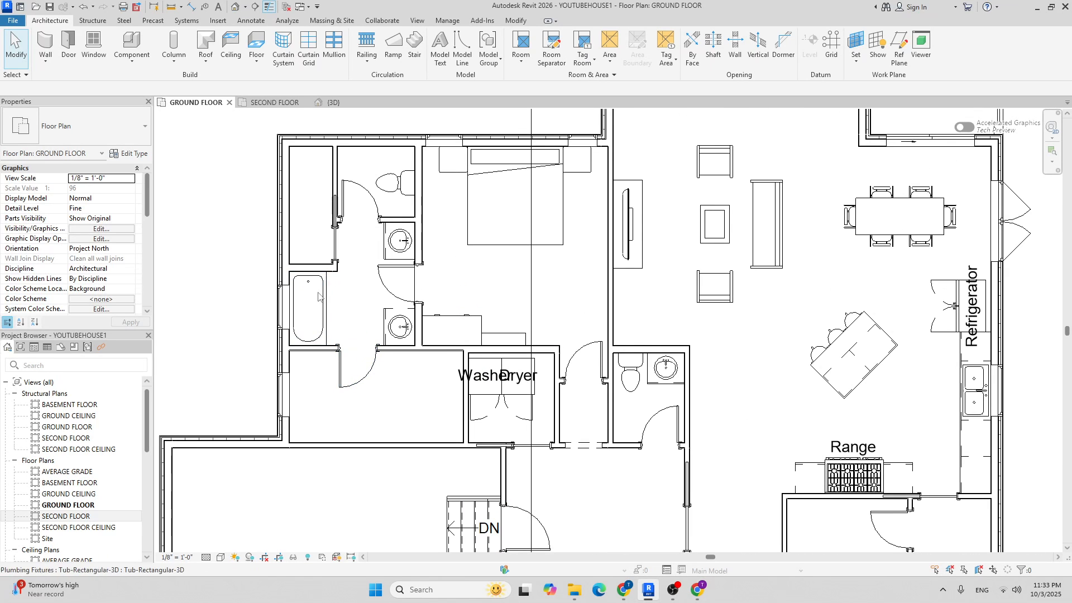
{"action": "scroll", "coordinate": [343, 272], "scroll_direction": "down", "scroll_amount": 2}
{"action": "middle_click_drag", "start_coordinate": [434, 263], "coordinate": [441, 235]}
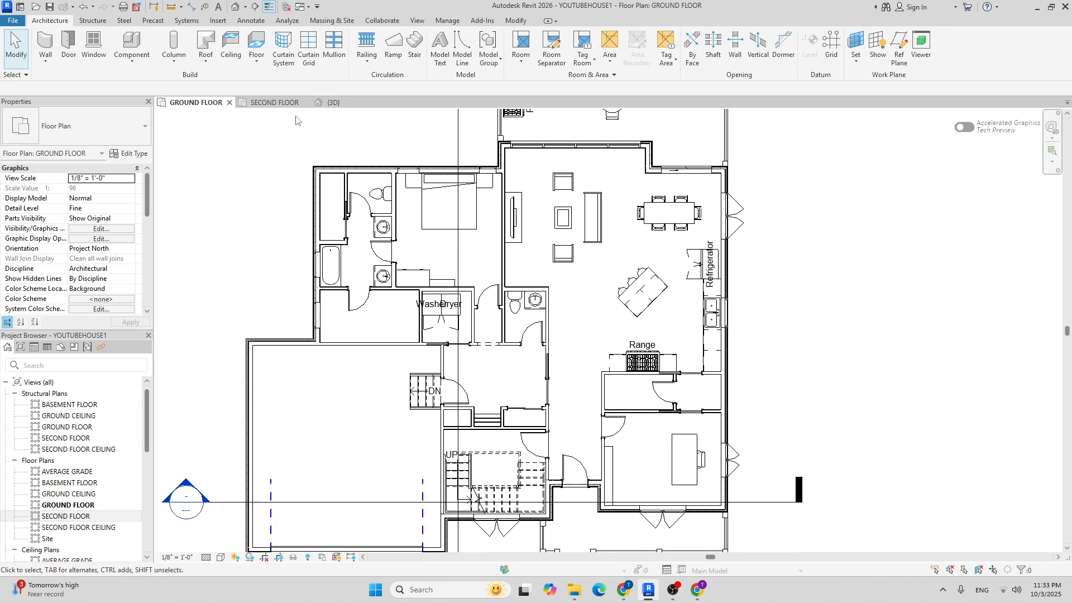
{"action": "middle_click_drag", "start_coordinate": [203, 151], "coordinate": [206, 123]}
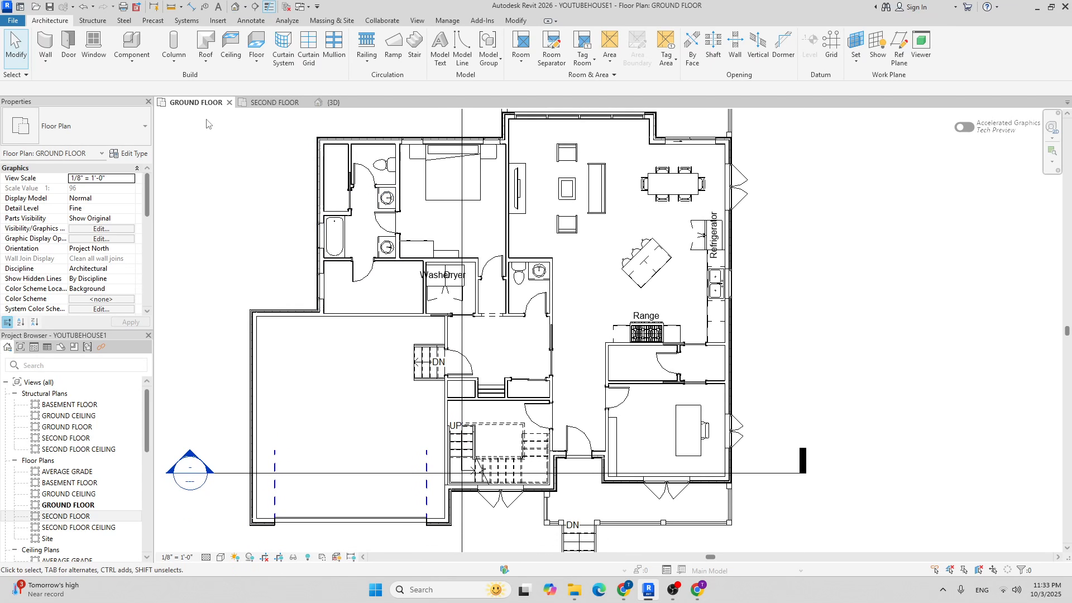
Open the SECOND FLOOR plan and pan to the terrace furniture.
{"action": "left_click", "coordinate": [272, 102]}
{"action": "scroll", "coordinate": [529, 345], "scroll_direction": "up", "scroll_amount": 4}
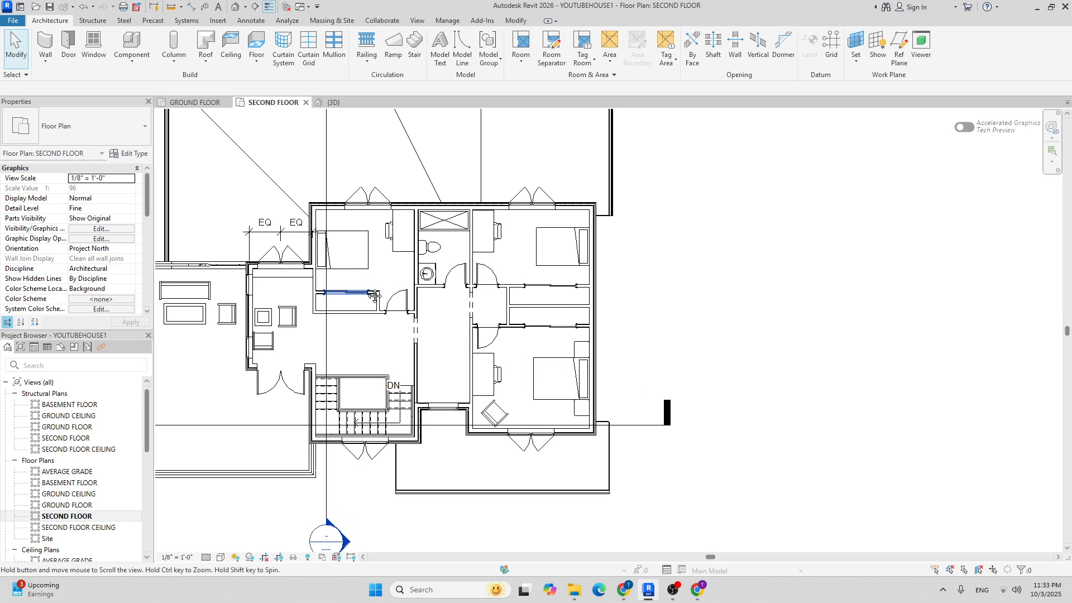
{"action": "middle_click_drag", "start_coordinate": [374, 295], "coordinate": [396, 293]}
{"action": "middle_click_drag", "start_coordinate": [339, 327], "coordinate": [412, 298]}
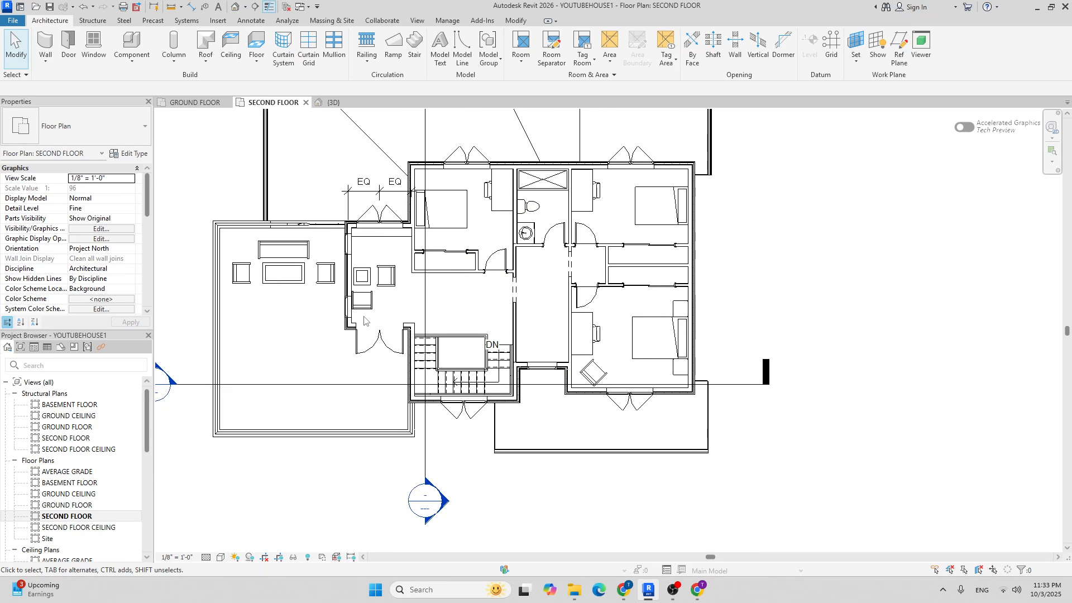
{"action": "scroll", "coordinate": [333, 327], "scroll_direction": "down", "scroll_amount": 4}
Open the {3D} view and orbit to a front-left view, zooming in on the house.
{"action": "left_click", "coordinate": [332, 102]}
{"action": "middle_click_drag", "start_coordinate": [473, 390], "coordinate": [621, 410], "text": "shift"}
{"action": "scroll", "coordinate": [512, 331], "scroll_direction": "up", "scroll_amount": 3}
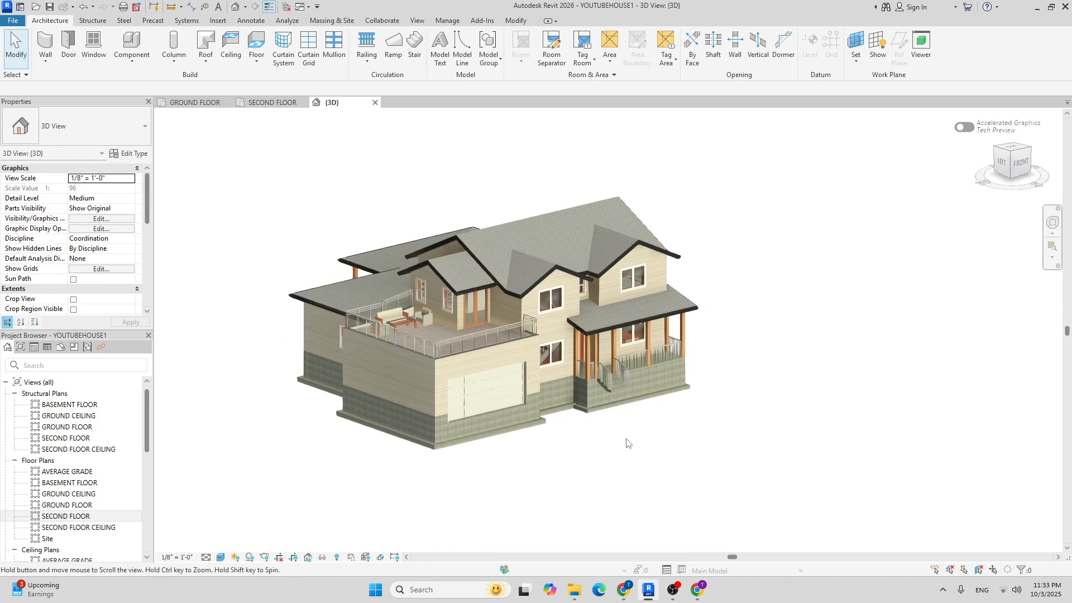
{"action": "scroll", "coordinate": [569, 444], "scroll_direction": "up", "scroll_amount": 4}
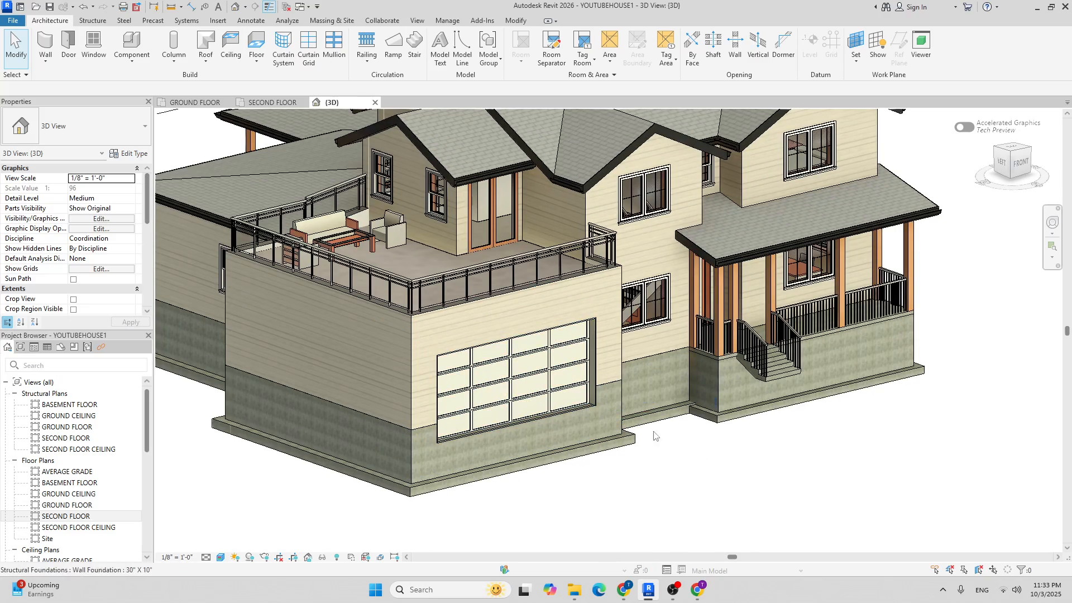
{"action": "scroll", "coordinate": [467, 369], "scroll_direction": "up", "scroll_amount": 3}
{"action": "scroll", "coordinate": [457, 336], "scroll_direction": "down", "scroll_amount": 4}
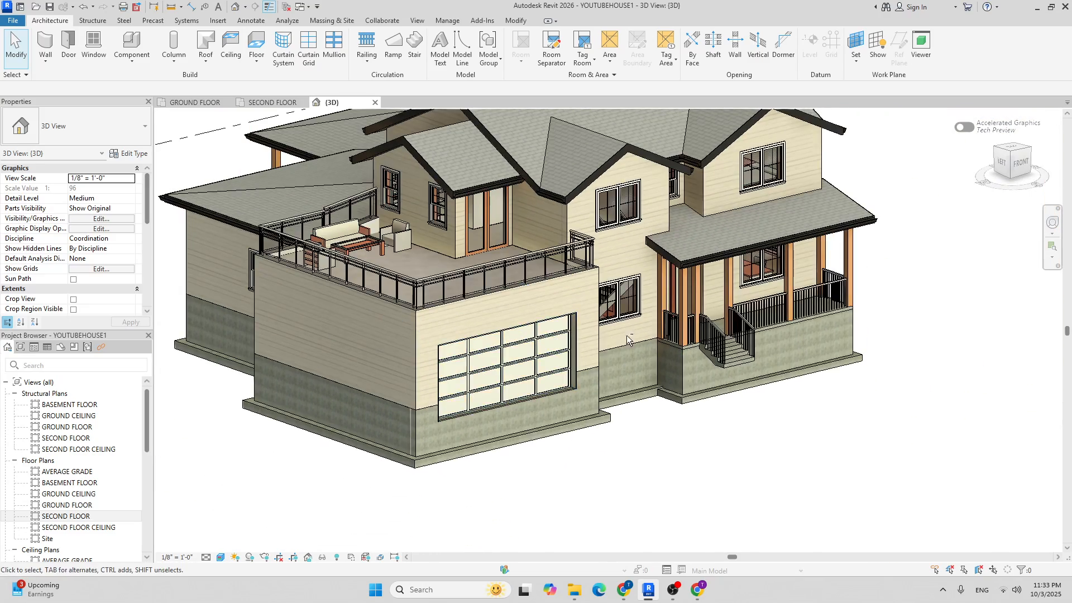
Orbit through front-right, frontal and lower front-right angles to inspect the terrace.
{"action": "middle_click_drag", "start_coordinate": [627, 339], "coordinate": [502, 352], "text": "shift"}
{"action": "scroll", "coordinate": [491, 334], "scroll_direction": "down", "scroll_amount": 3}
{"action": "middle_click_drag", "start_coordinate": [407, 312], "coordinate": [507, 311], "text": "shift"}
{"action": "scroll", "coordinate": [480, 225], "scroll_direction": "up", "scroll_amount": 4}
{"action": "scroll", "coordinate": [469, 250], "scroll_direction": "down", "scroll_amount": 3}
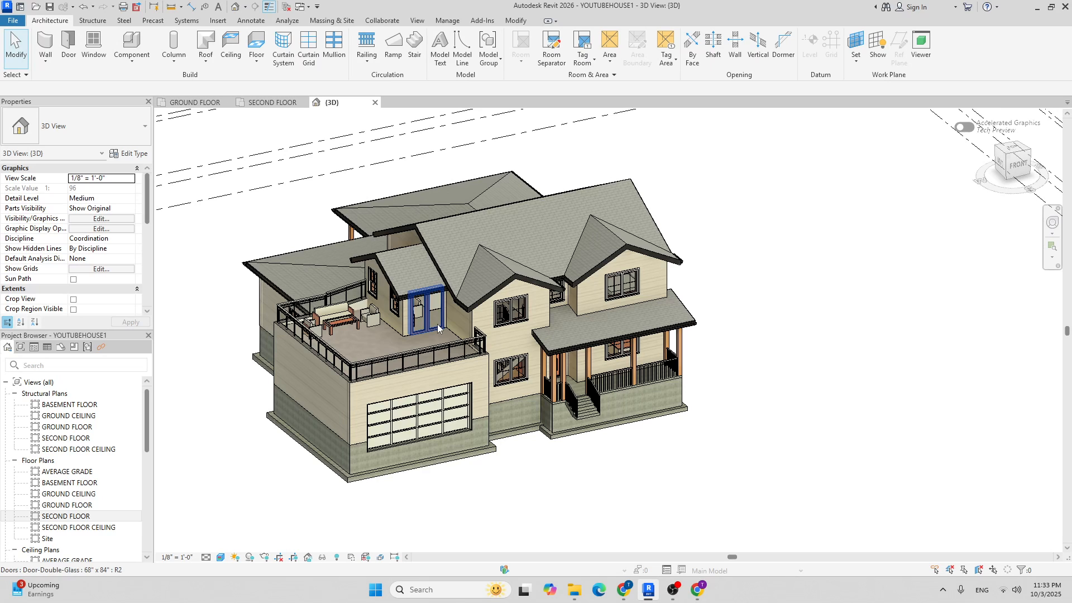
{"action": "scroll", "coordinate": [447, 325], "scroll_direction": "down", "scroll_amount": 3}
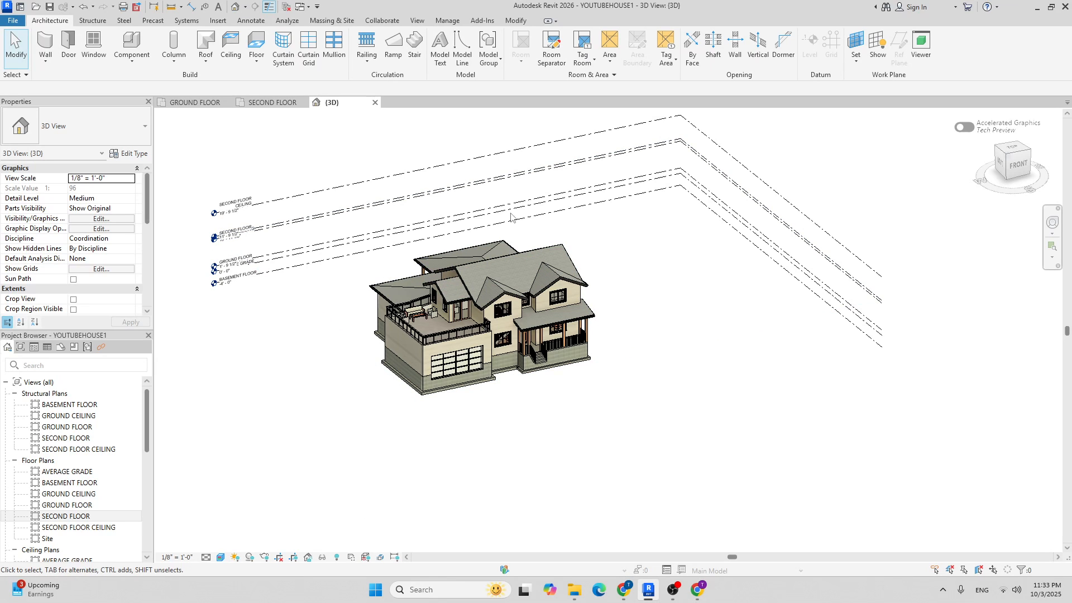
{"action": "scroll", "coordinate": [461, 387], "scroll_direction": "down", "scroll_amount": 2}
{"action": "middle_click_drag", "start_coordinate": [545, 432], "coordinate": [637, 389], "text": "shift"}
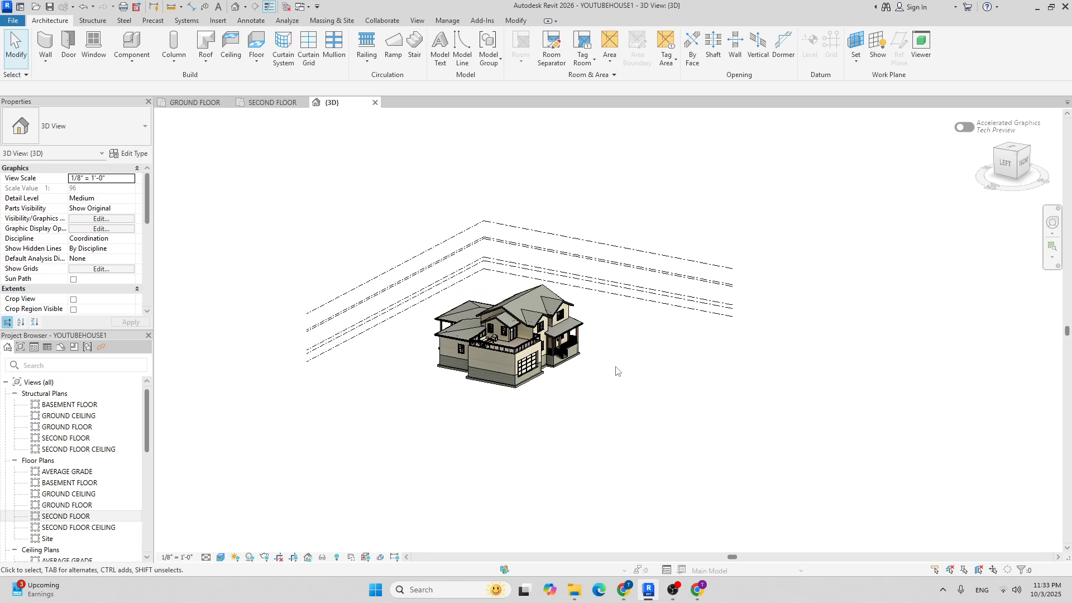